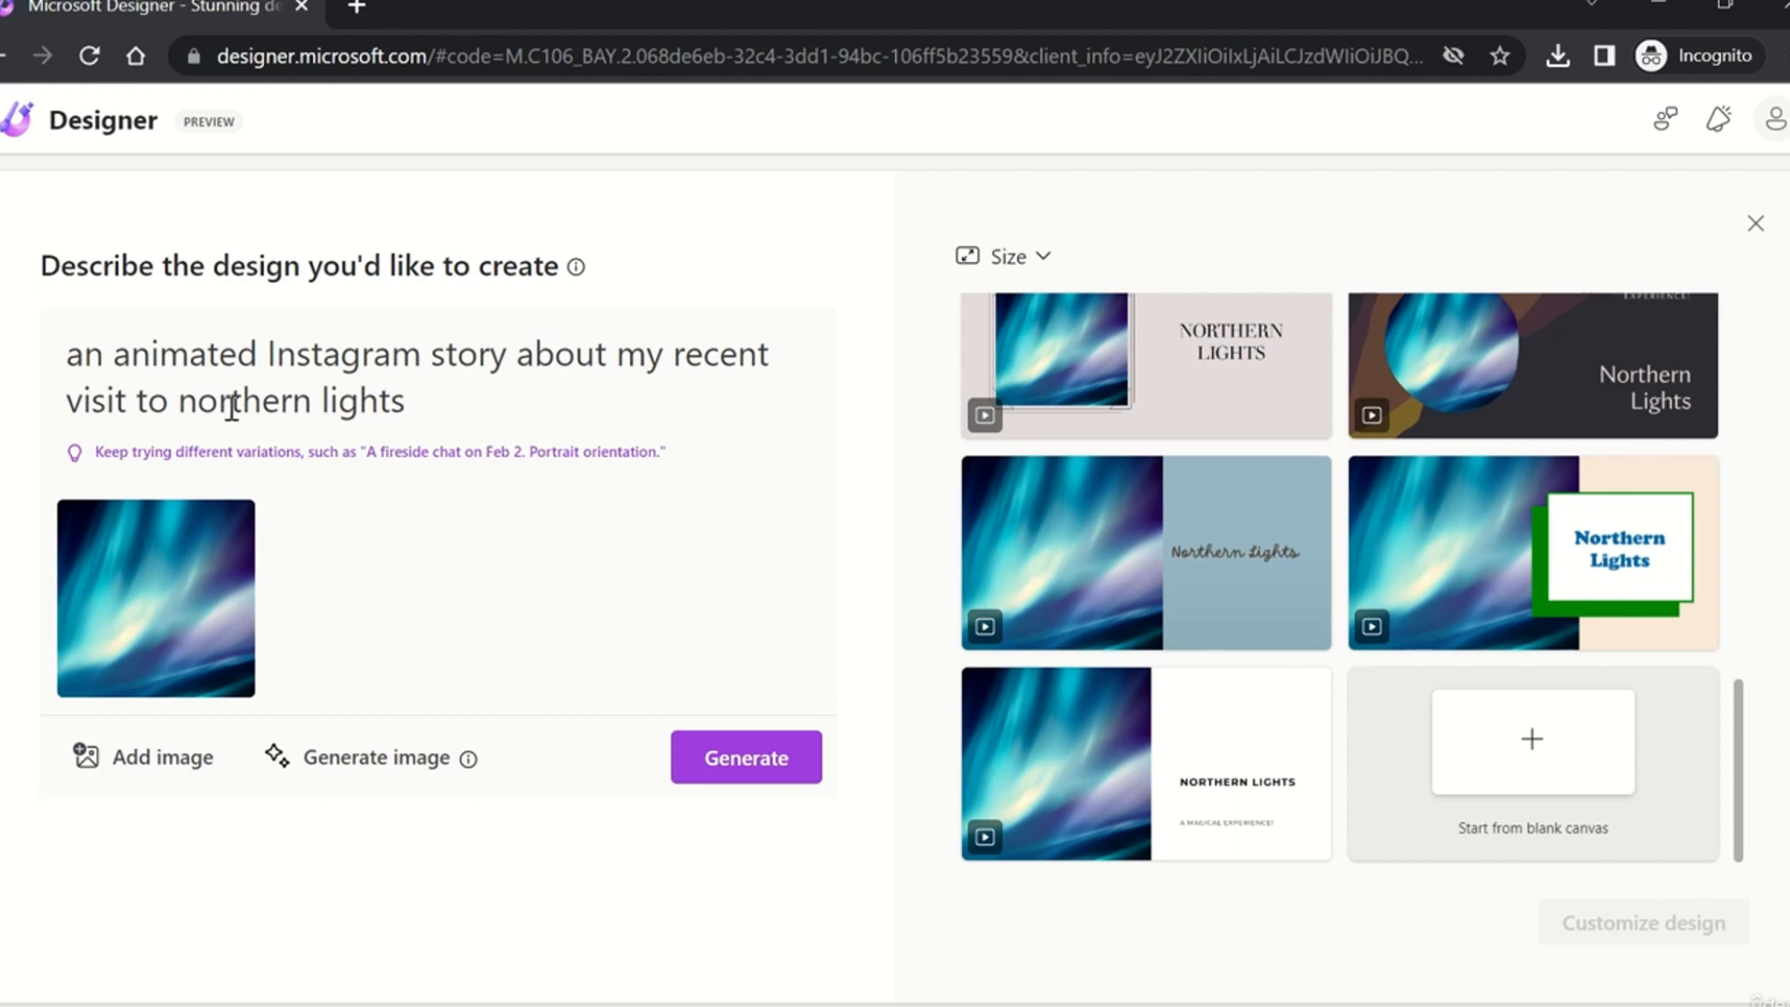
Step: Add the photo of the couple standing before a painted wall from the saved media to the northern lights design prompt
mouse_move(156, 516)
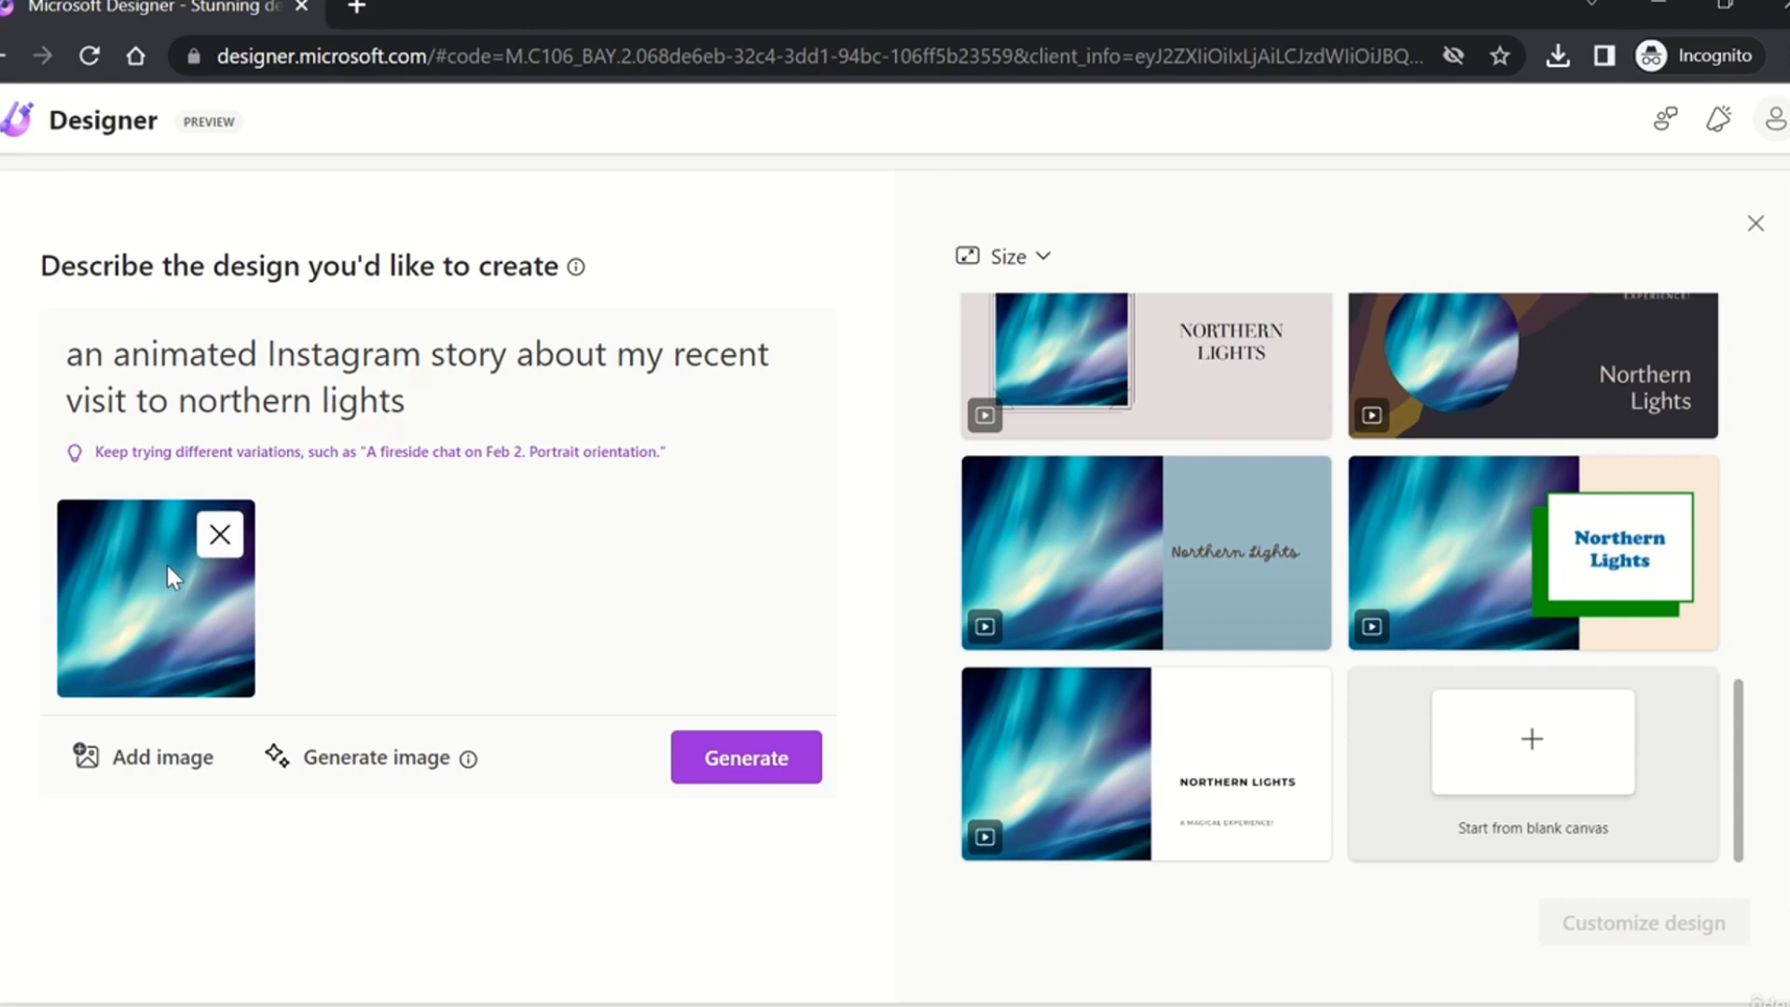
click(162, 755)
click(191, 932)
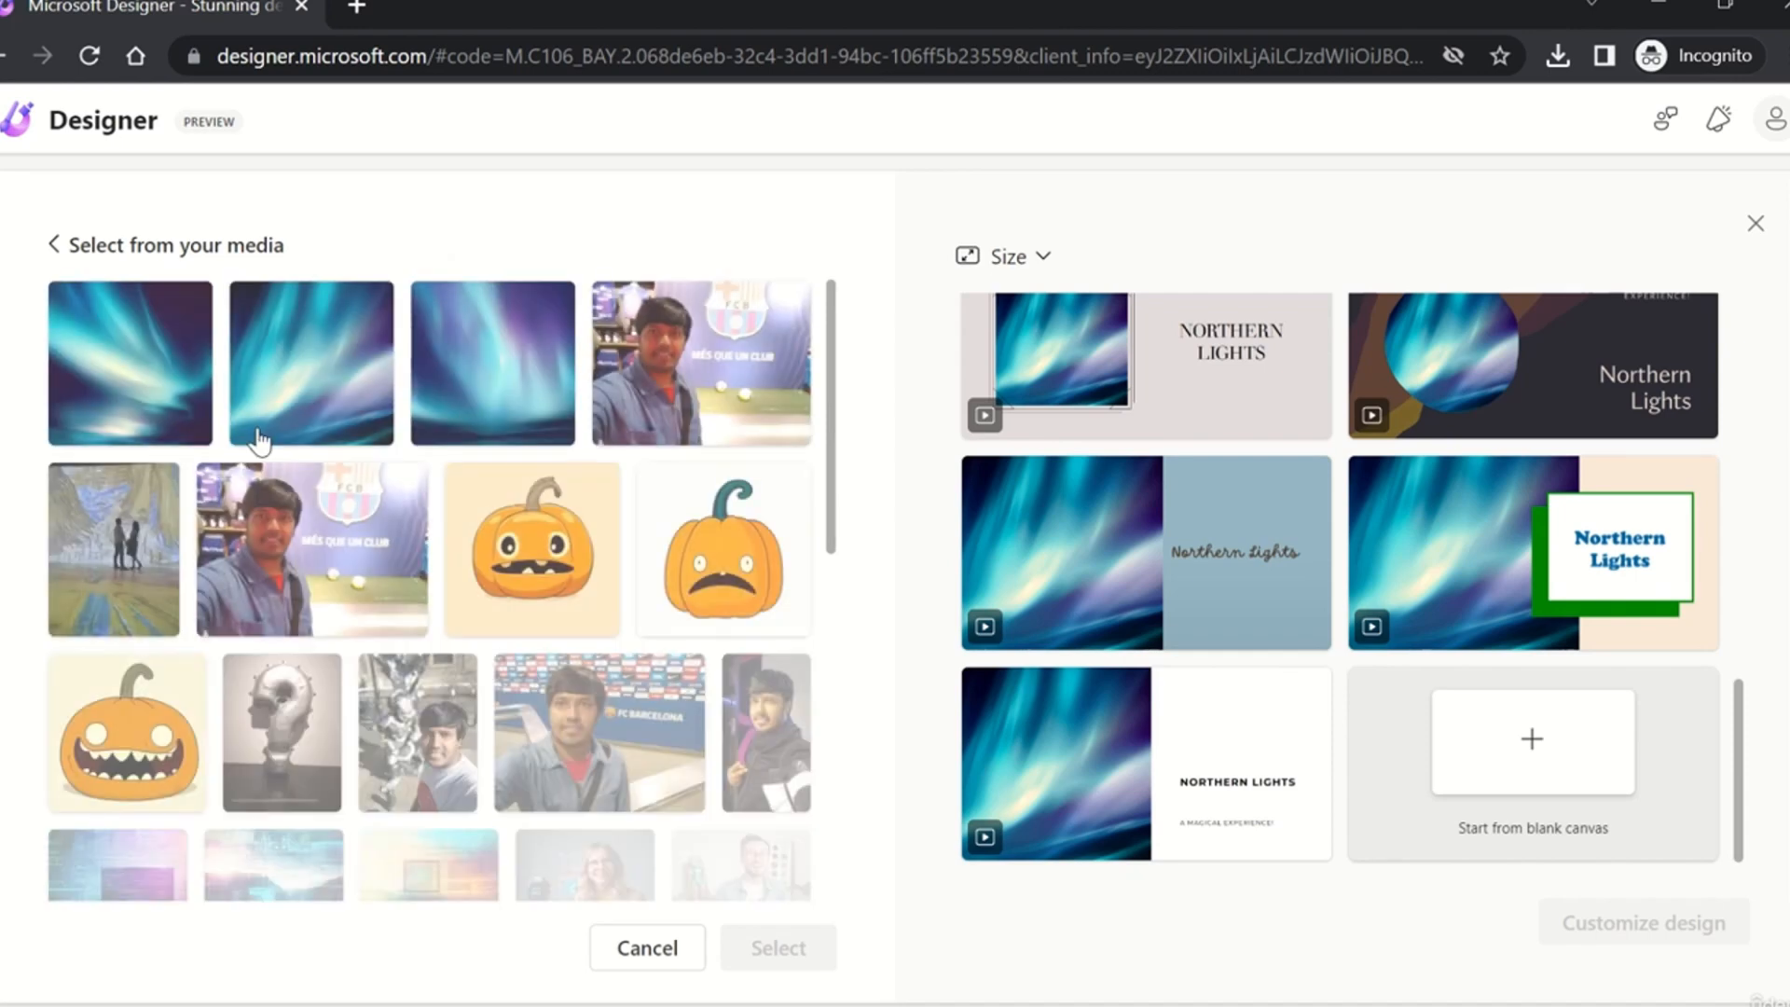
click(132, 503)
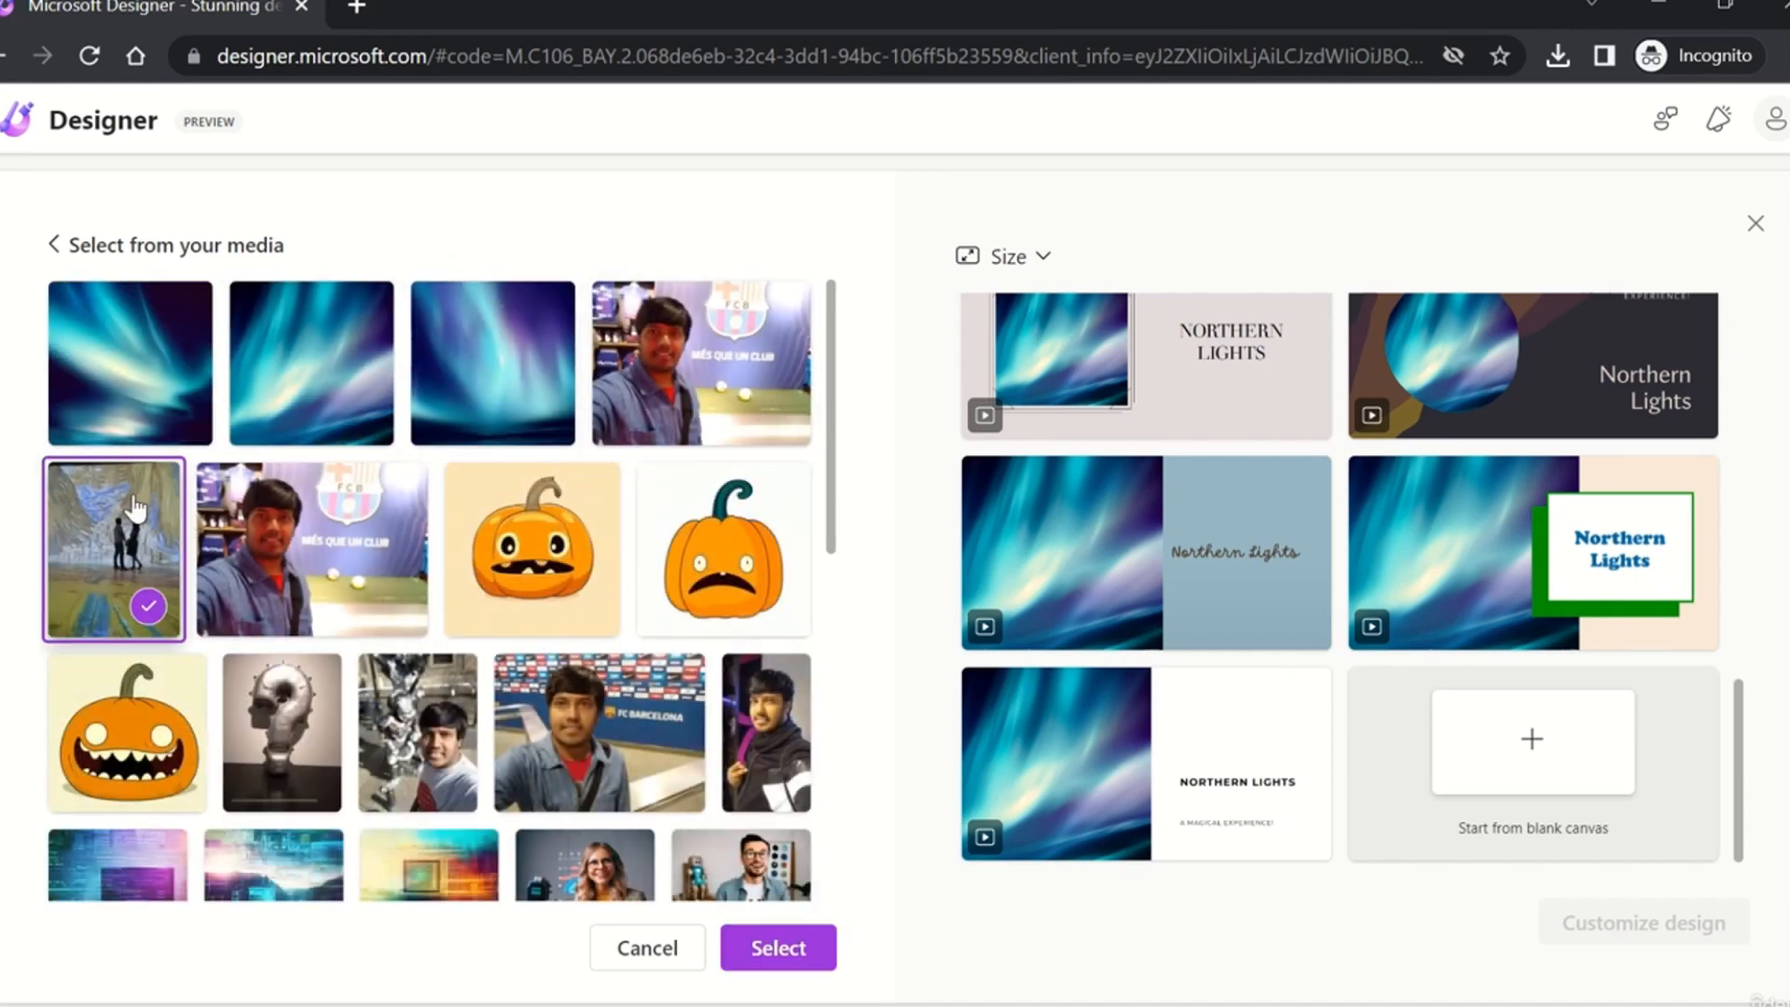
click(809, 951)
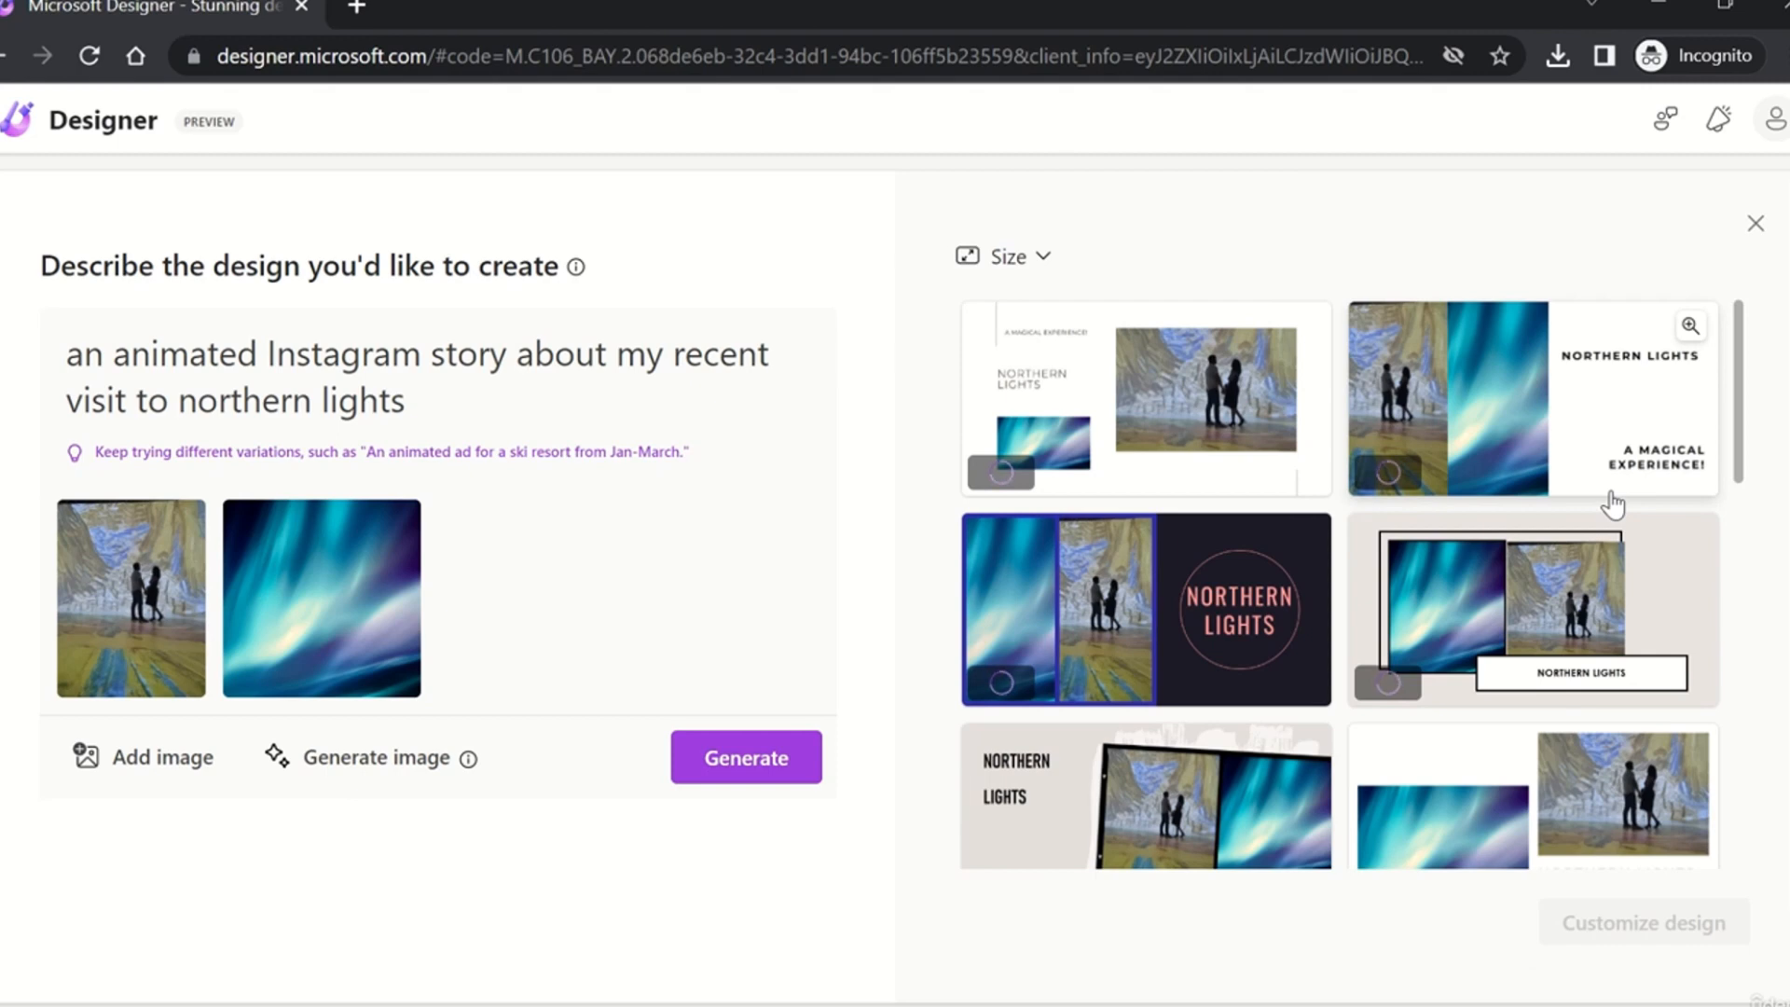
Step: Browse the generated two-photo designs and open the beige film-strip "Northern Lights" design for customization
scroll(1480, 562, down, 5)
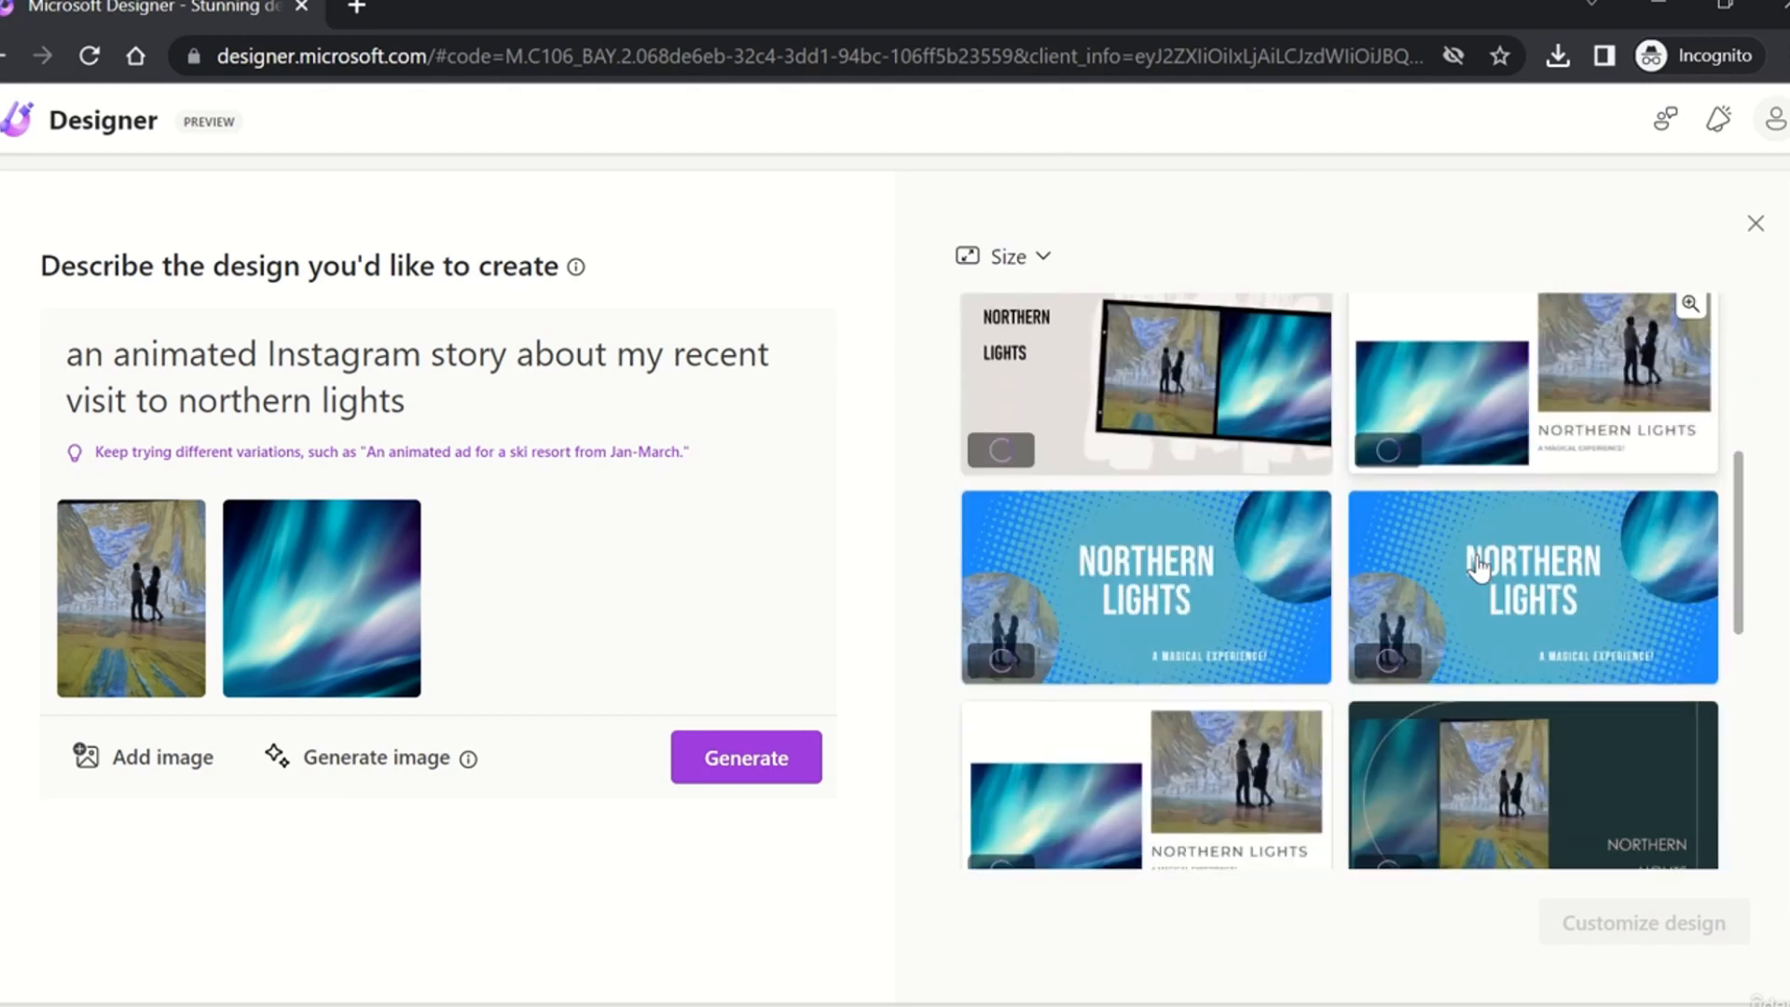
scroll(1483, 569, up, 1)
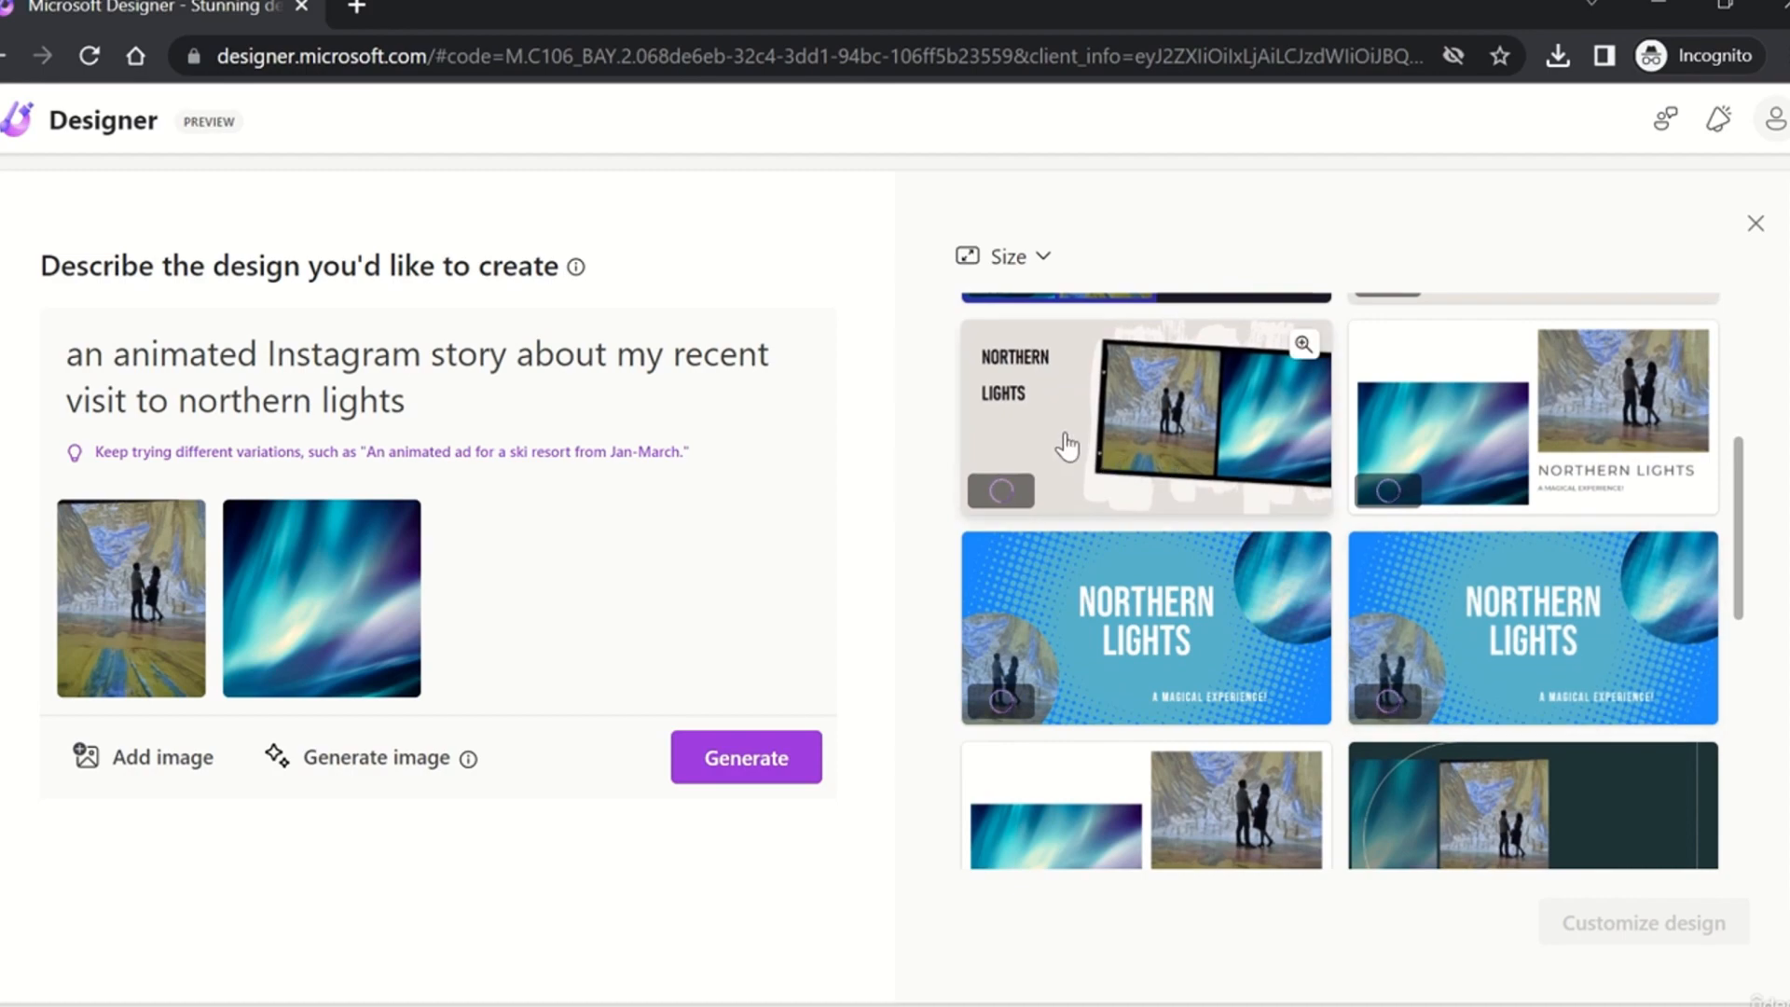
scroll(1110, 642, down, 5)
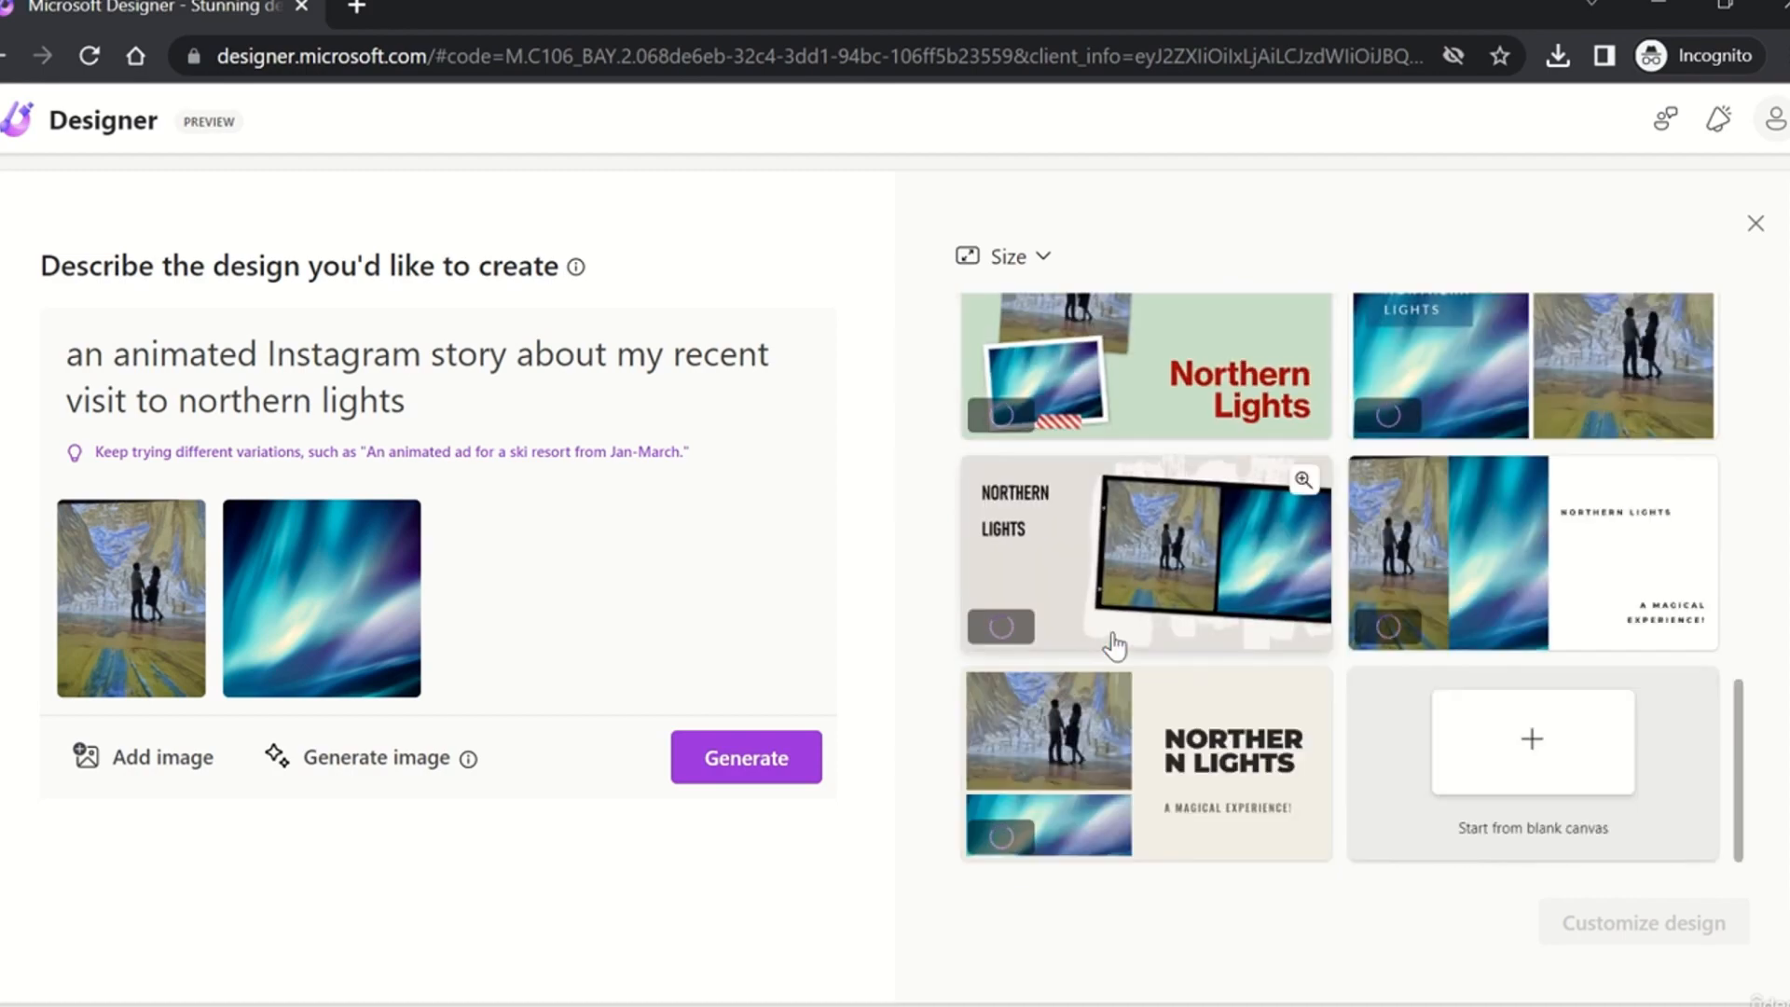
scroll(1114, 644, down, 1)
scroll(1115, 644, up, 3)
scroll(1114, 643, down, 1)
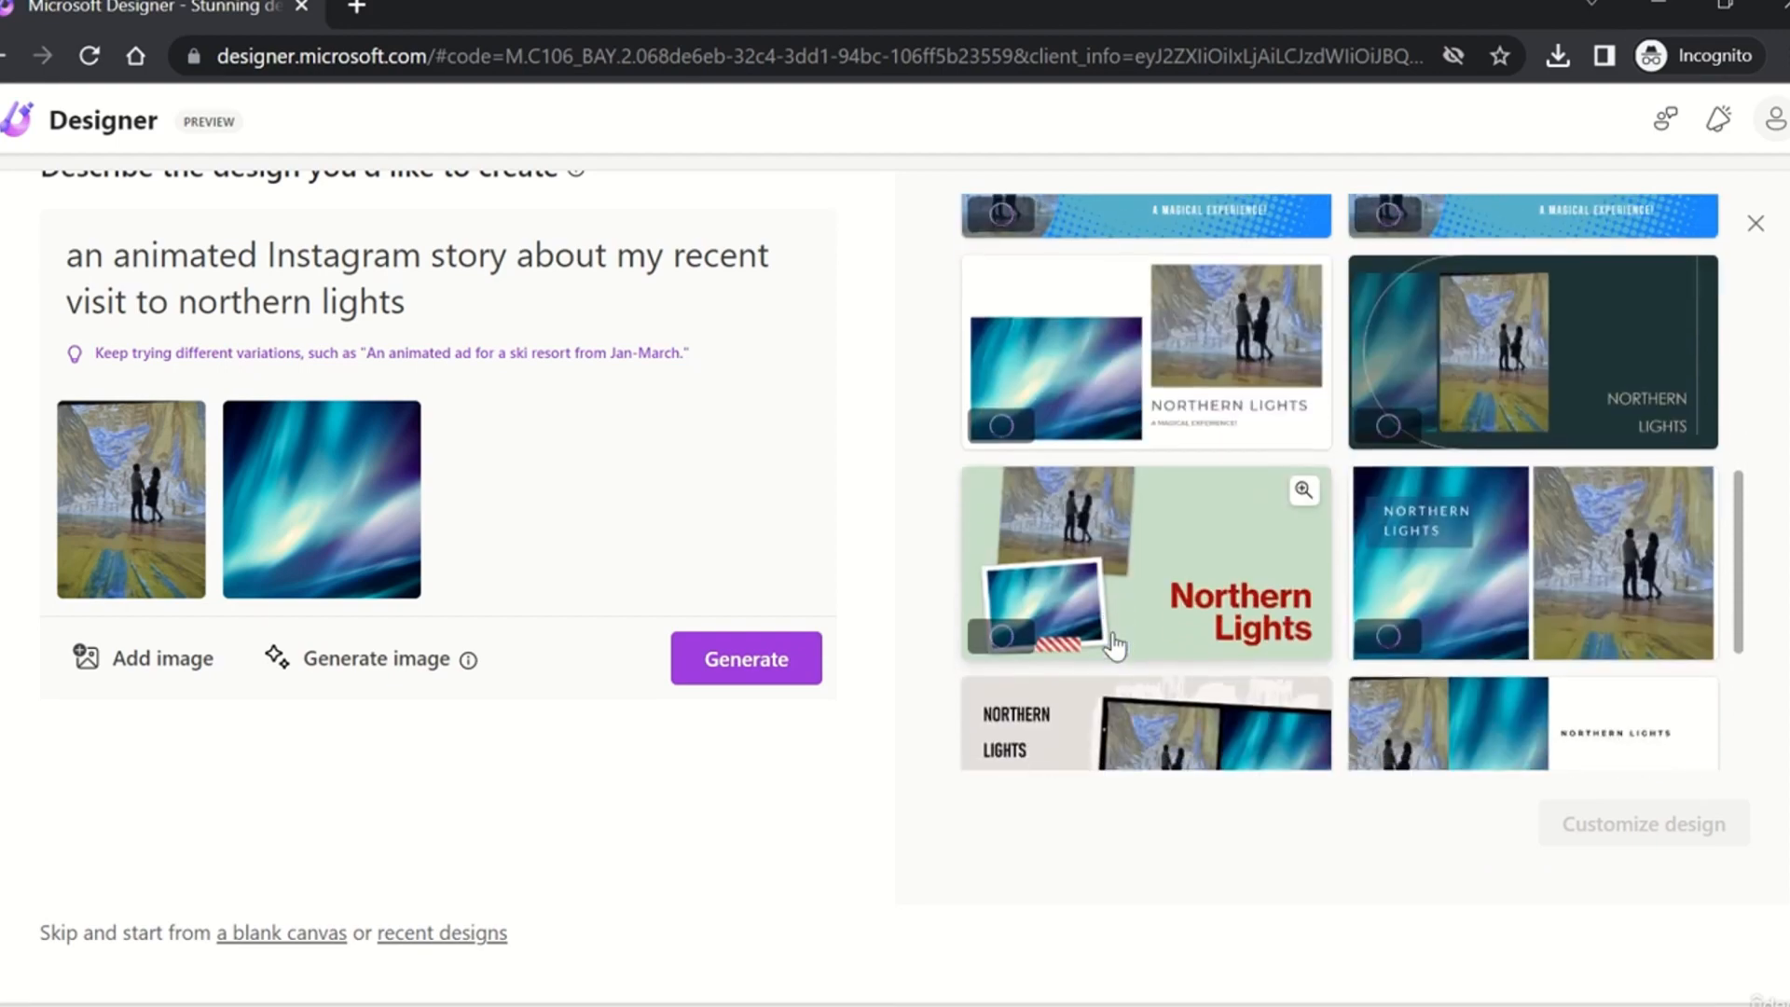
scroll(1114, 643, up, 3)
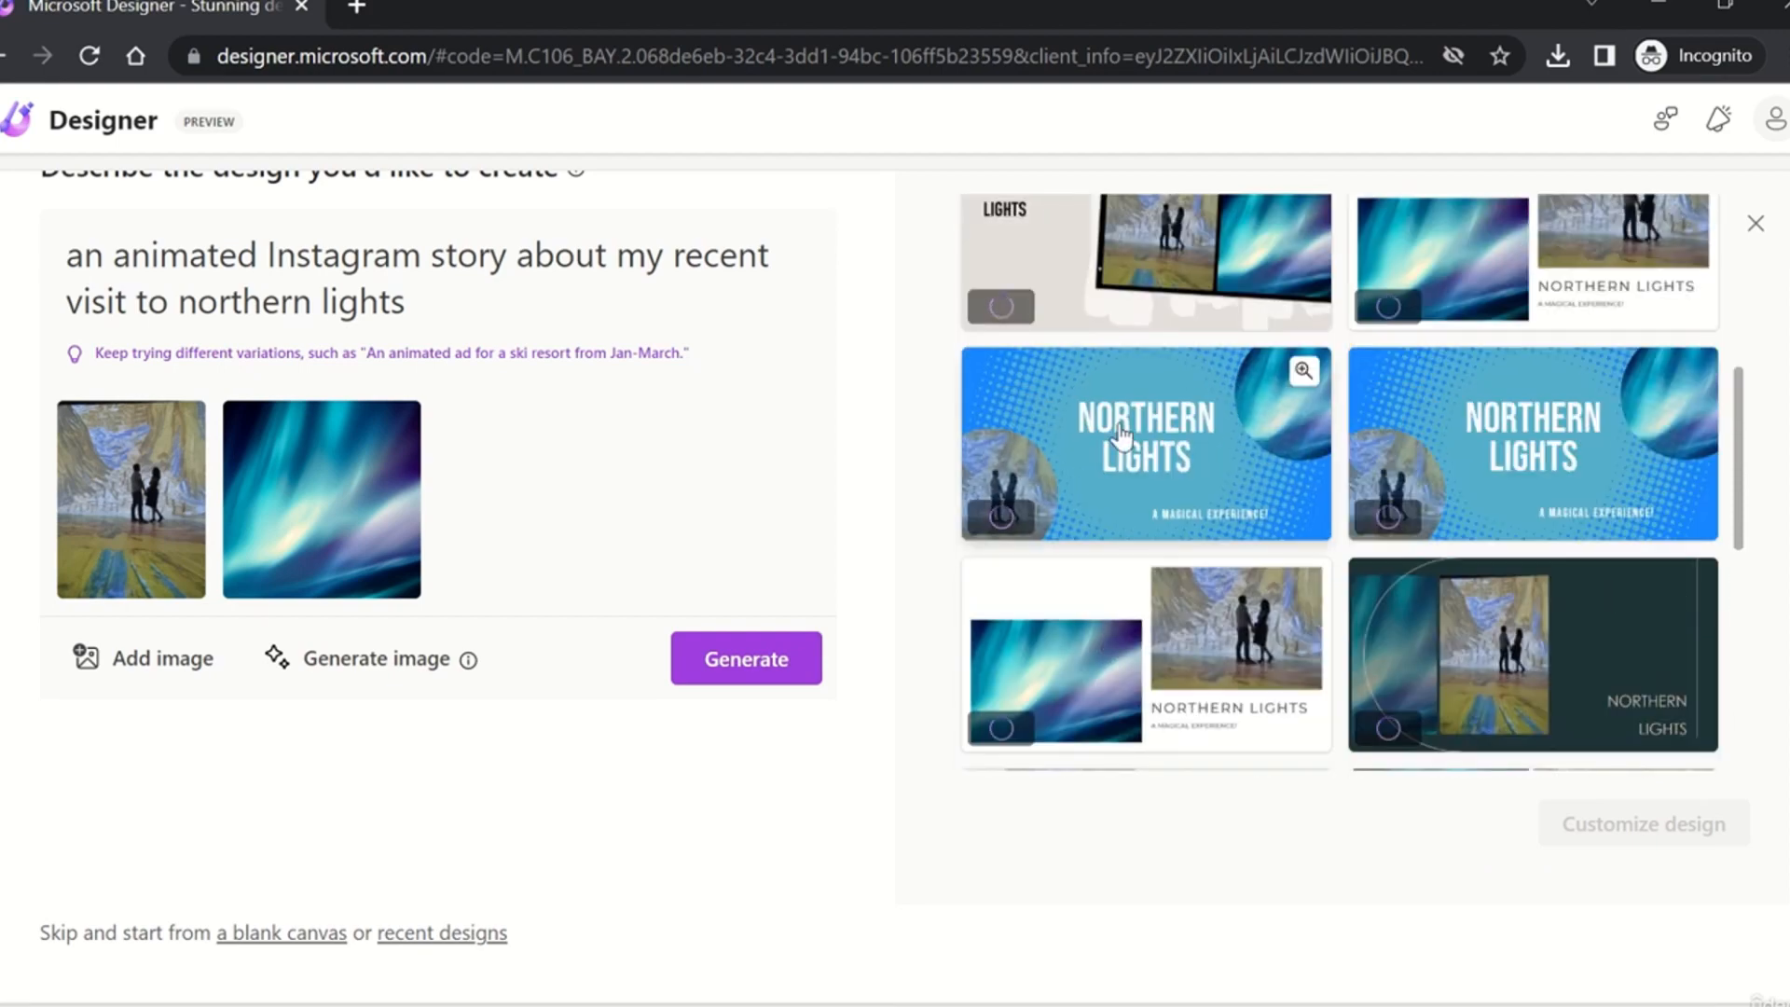
scroll(1123, 438, up, 3)
click(1066, 504)
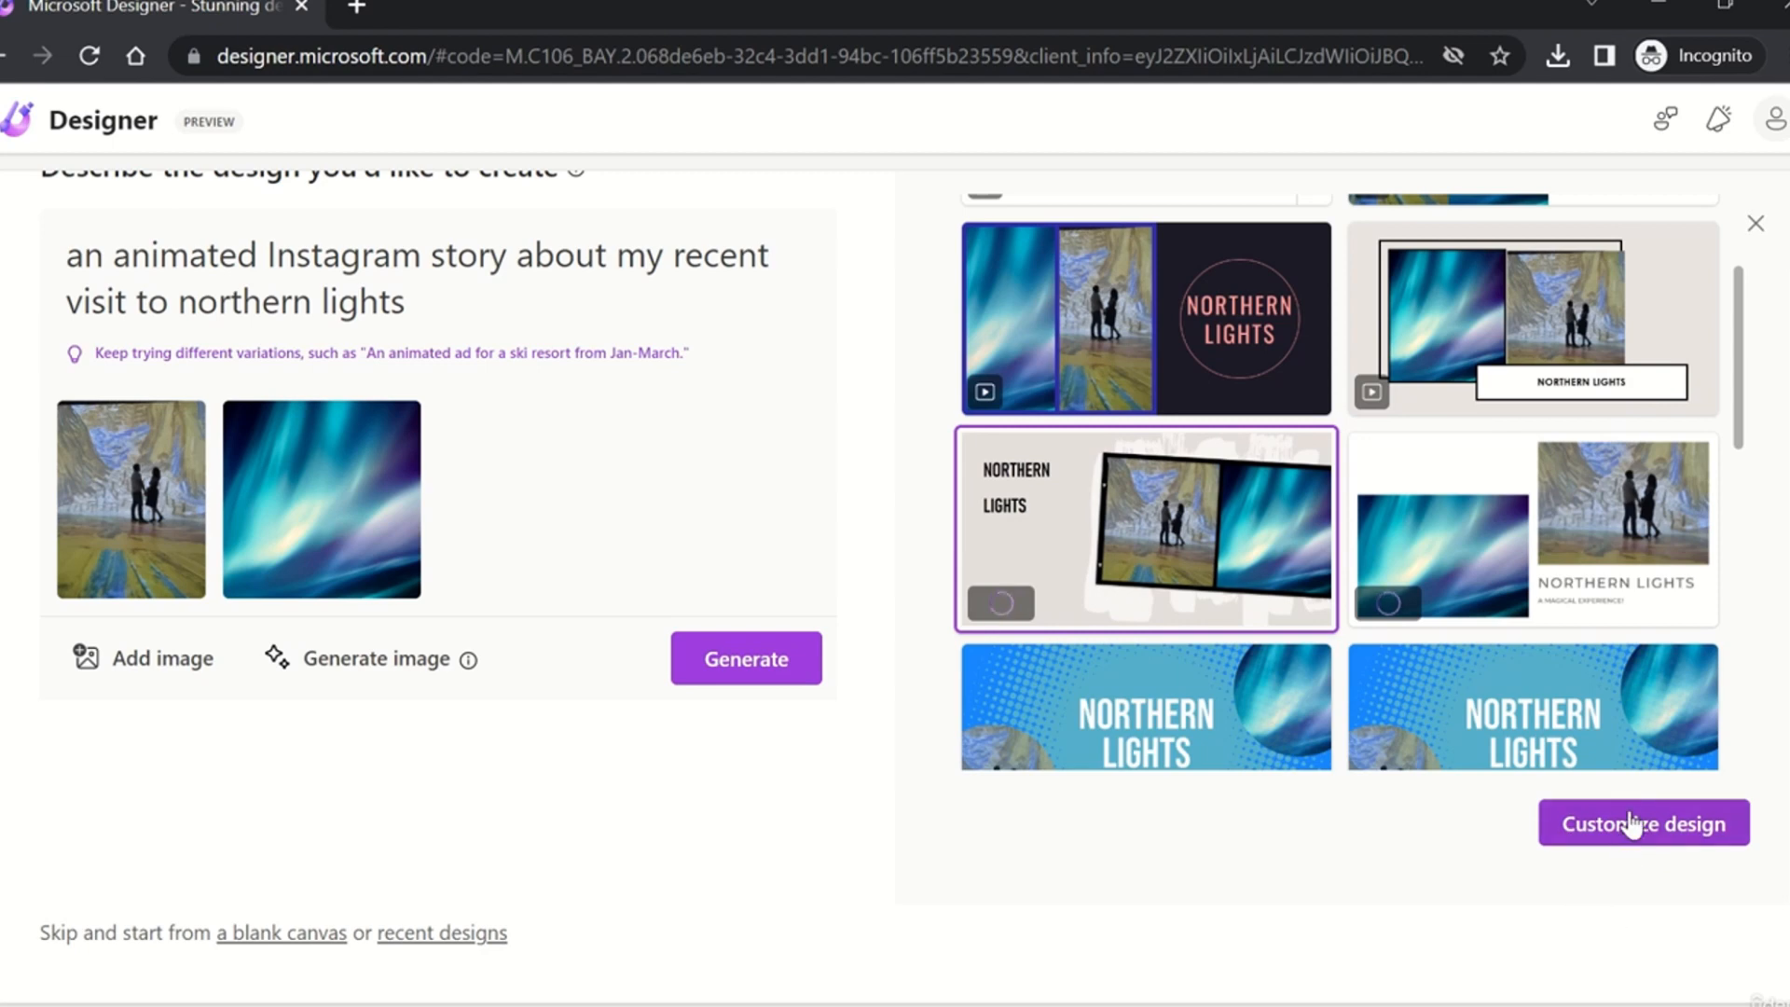
click(1630, 825)
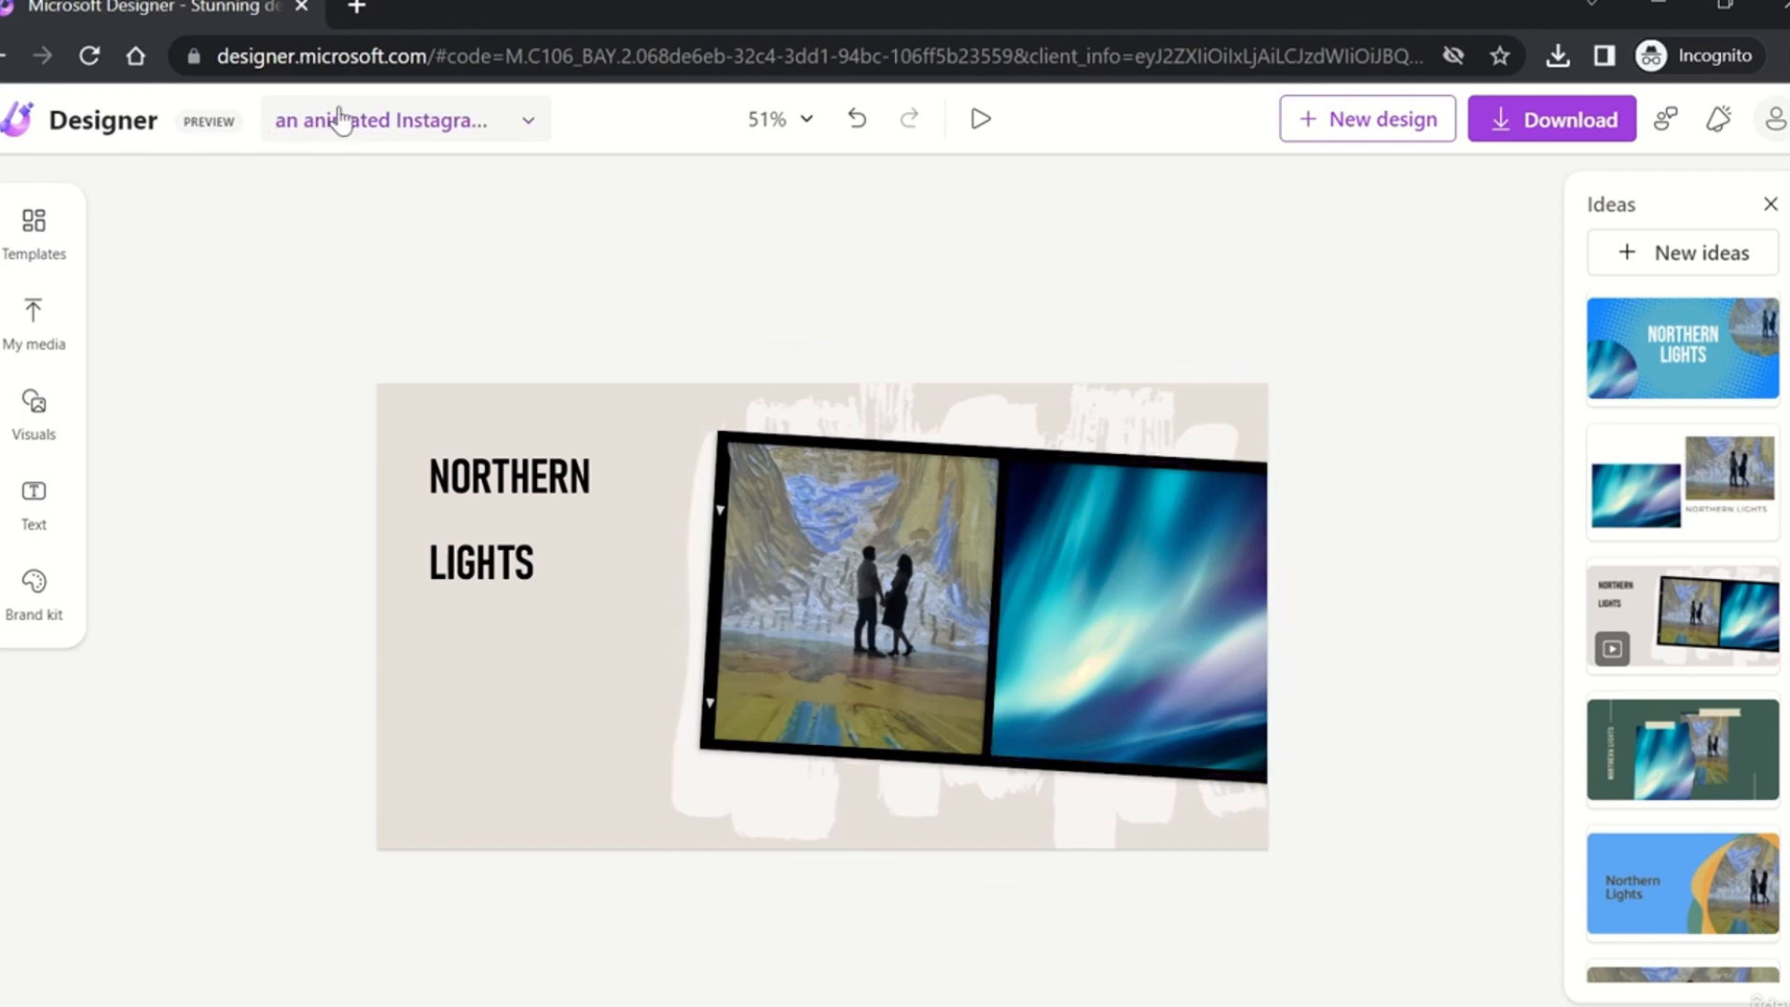
Step: Start a new design in a separate browser tab and return to the film-strip design
click(528, 122)
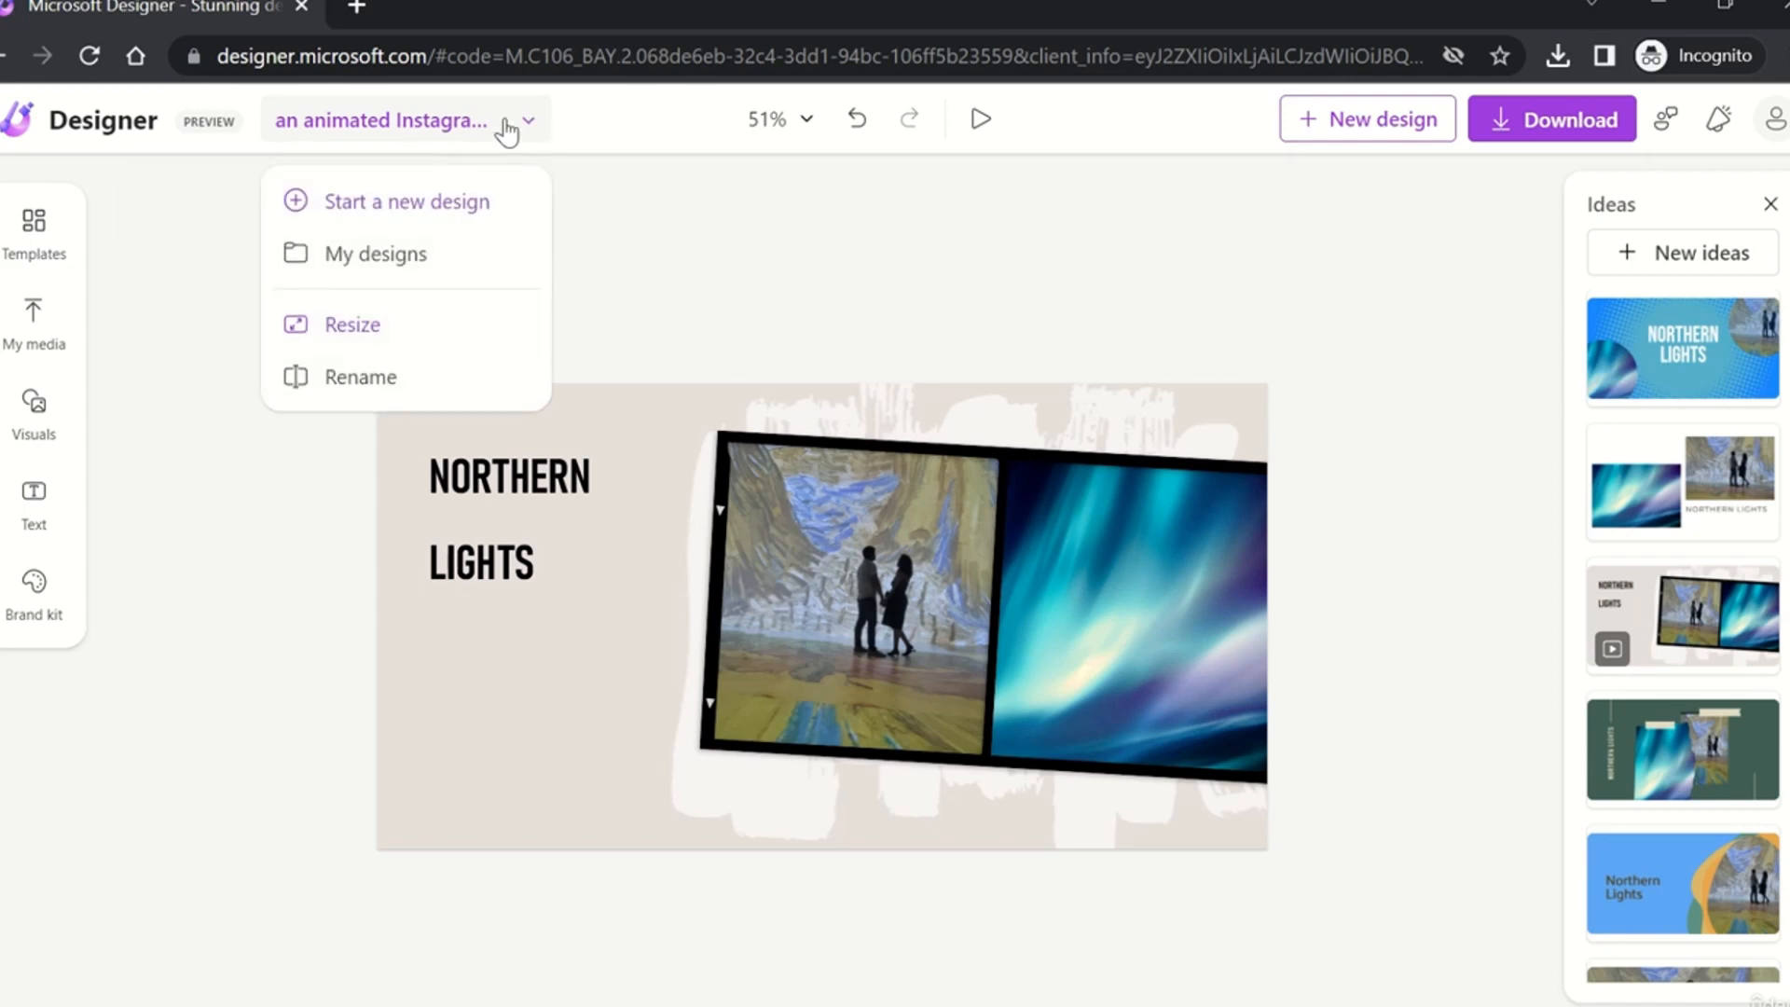
click(620, 129)
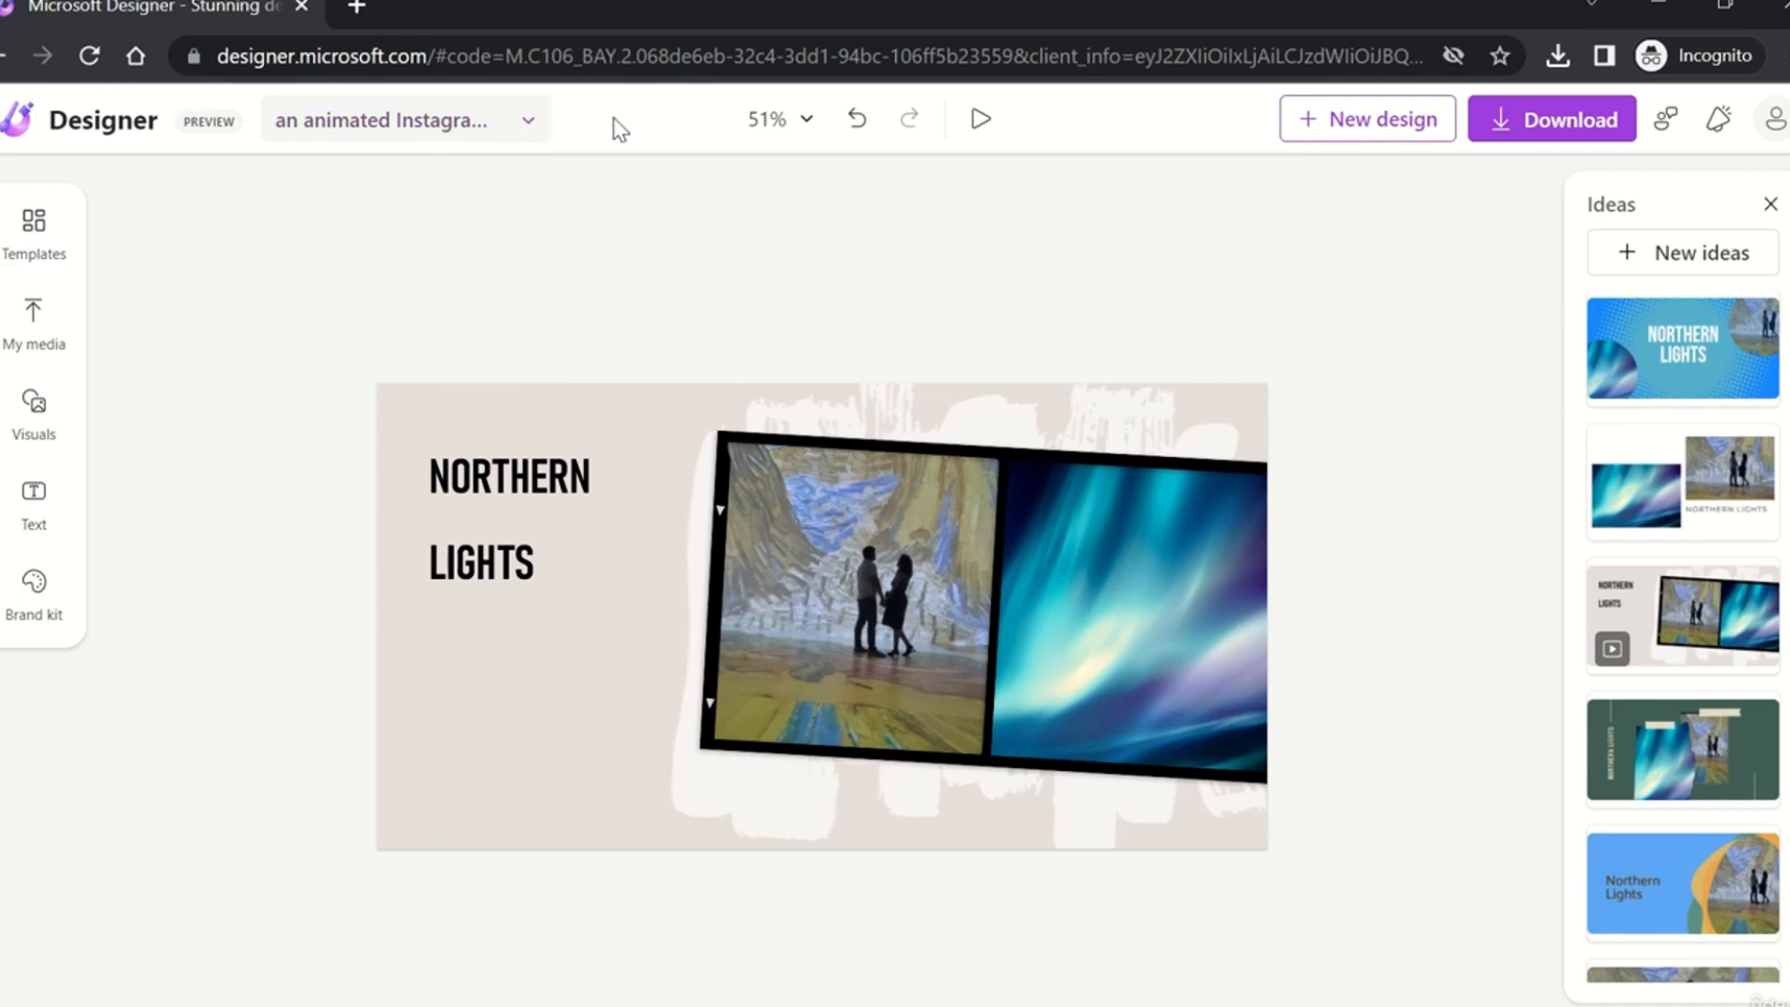
click(459, 122)
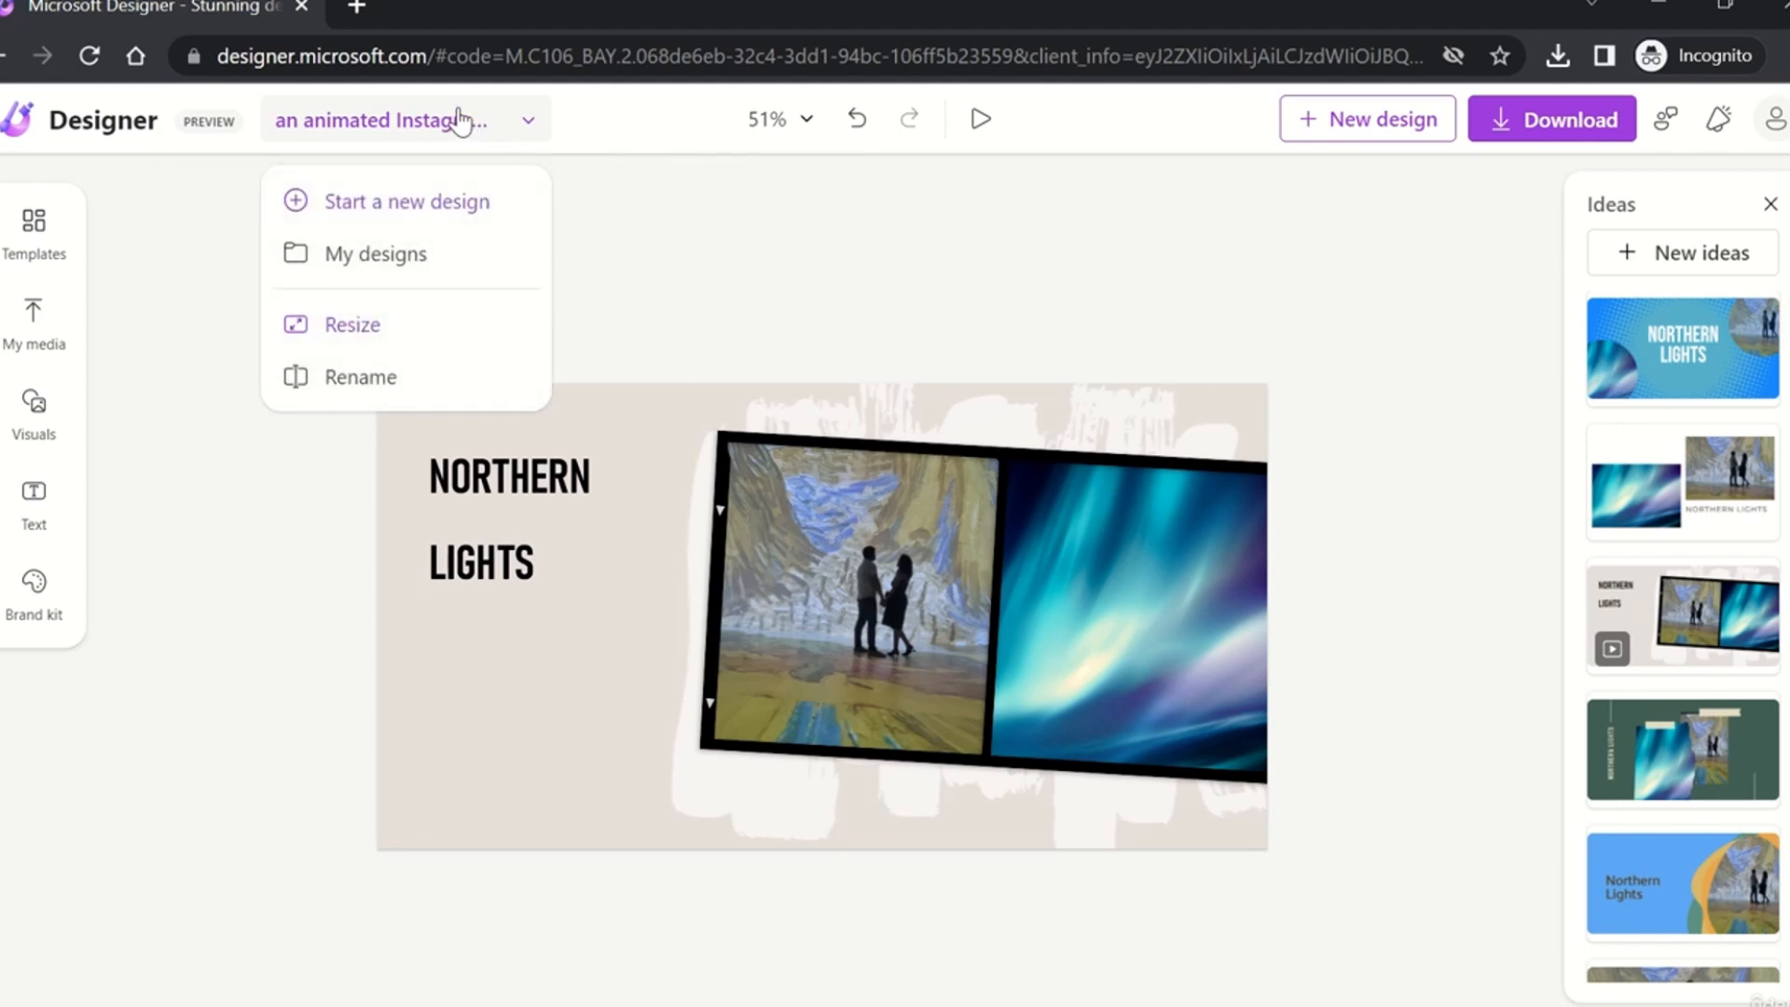
click(505, 206)
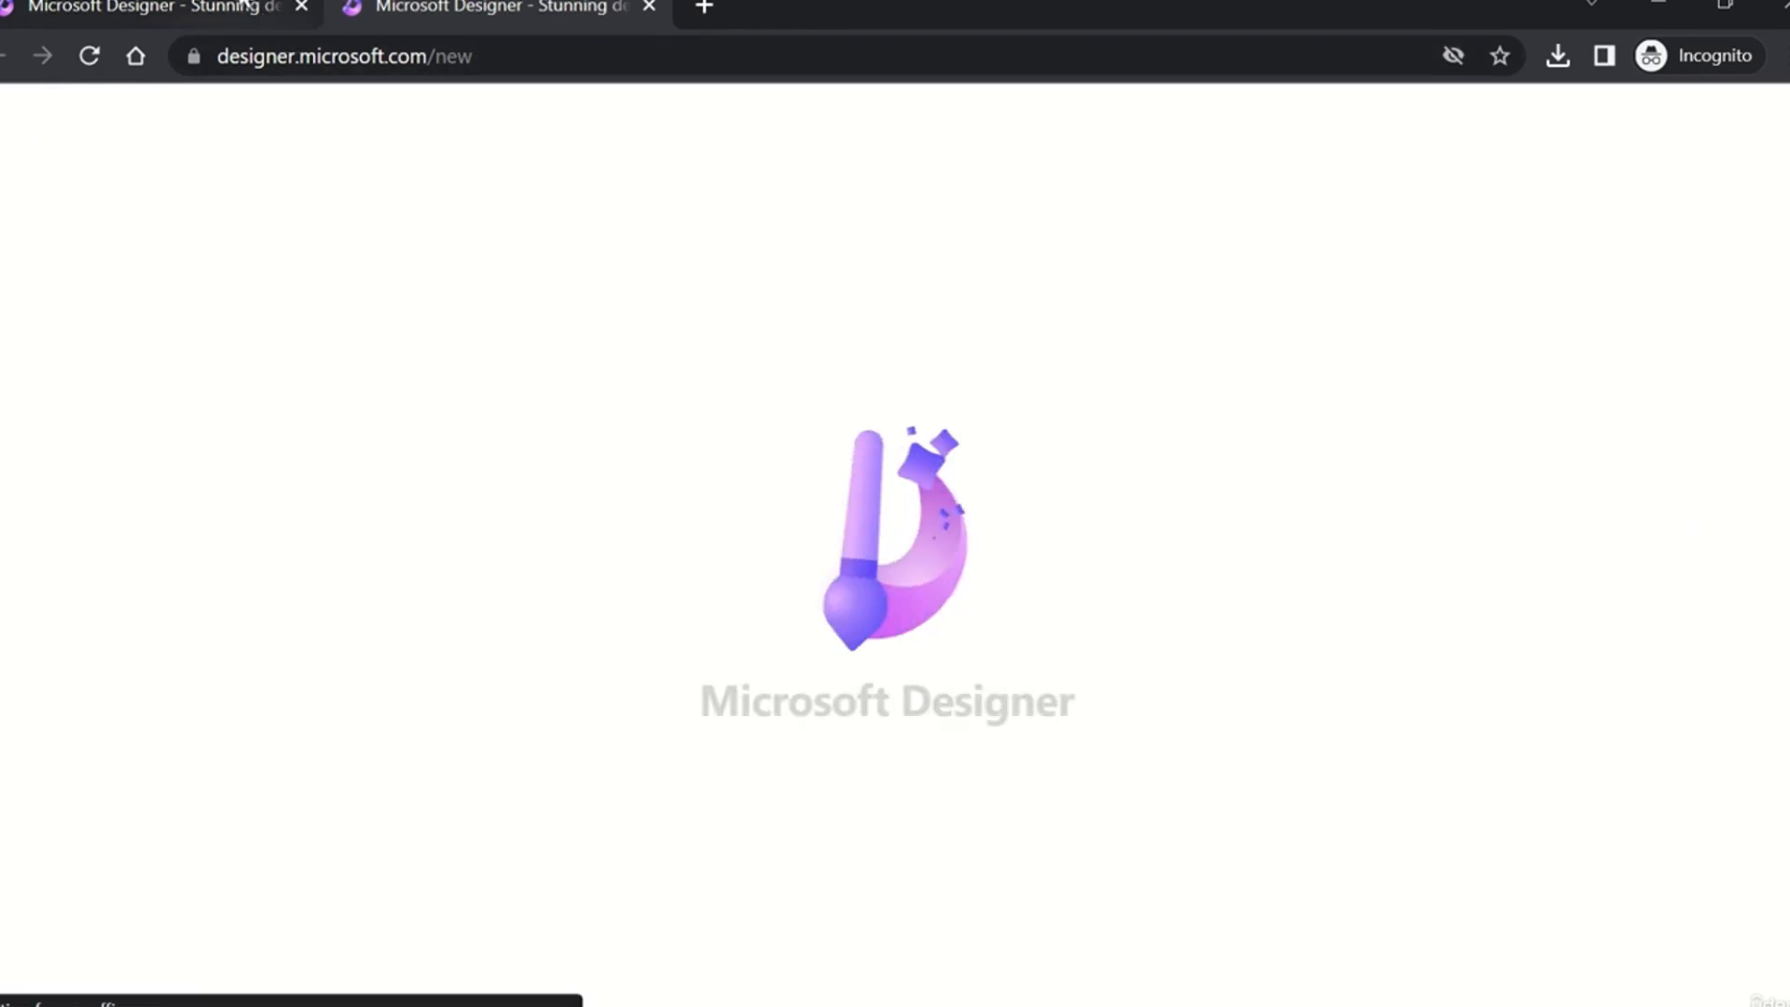
click(244, 5)
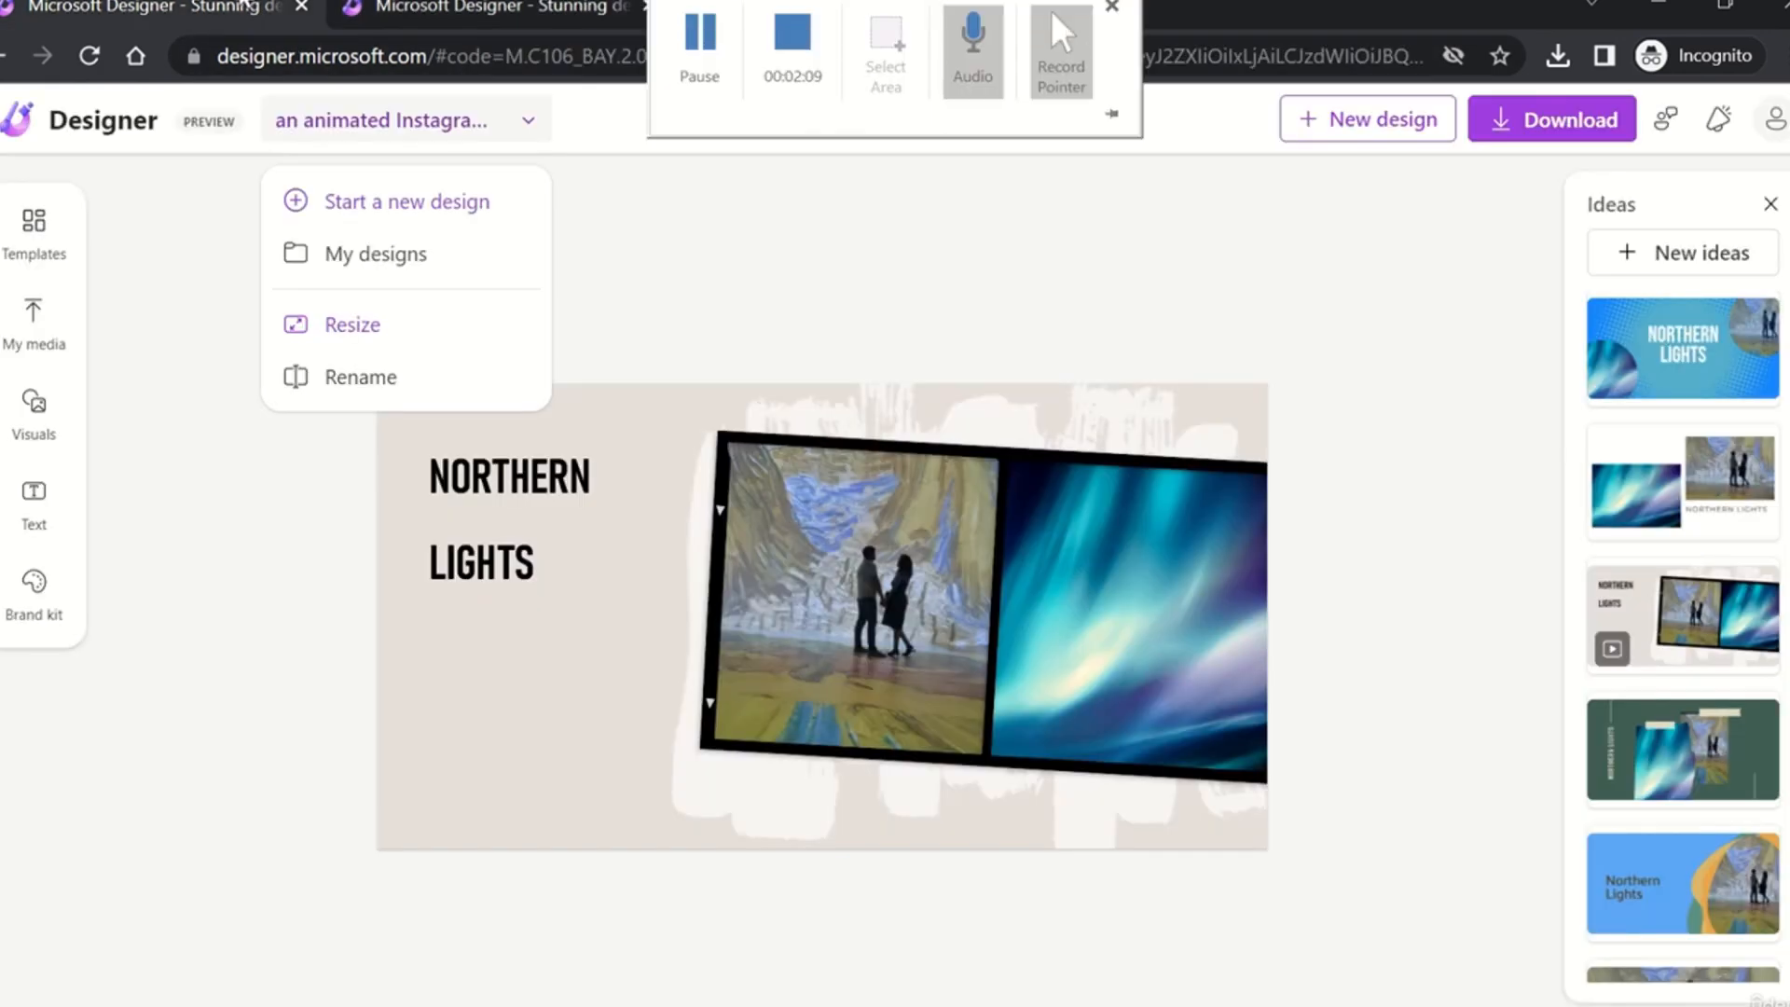
Step: View the list of saved designs and return to the current design
click(421, 262)
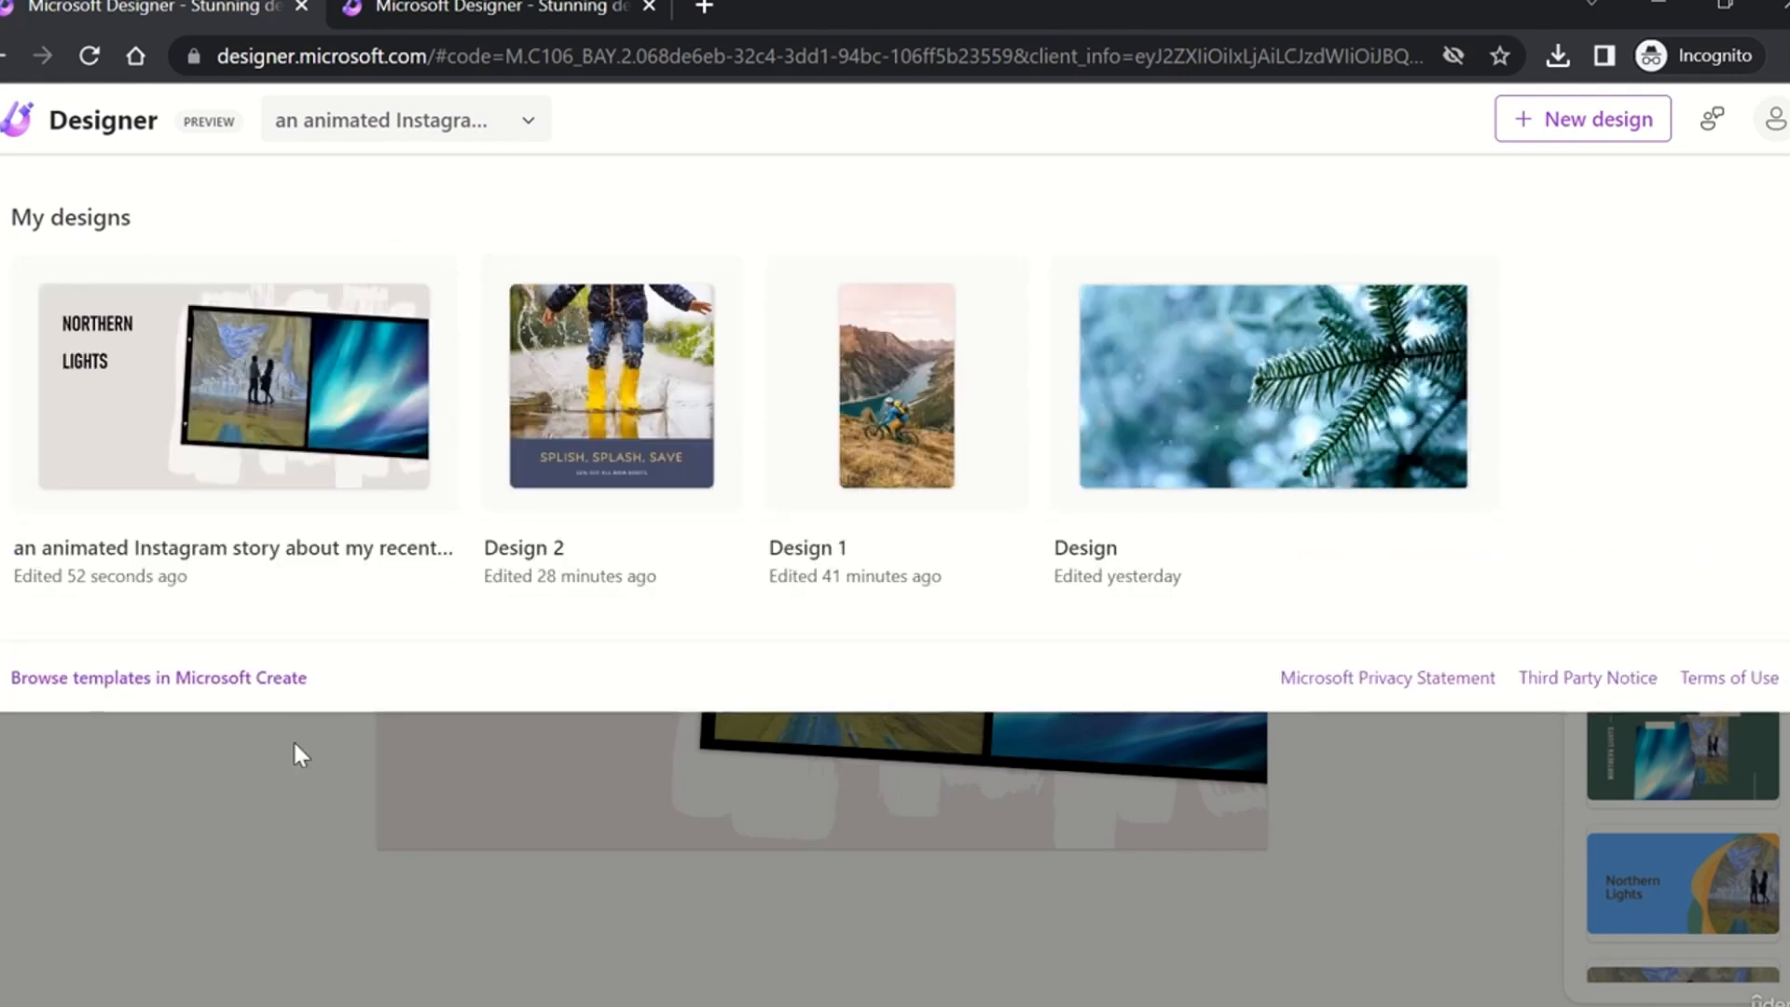
click(294, 746)
Step: Examine the preset canvas sizes and the custom width and height options for resizing, and leave the dialog without applying any
click(439, 122)
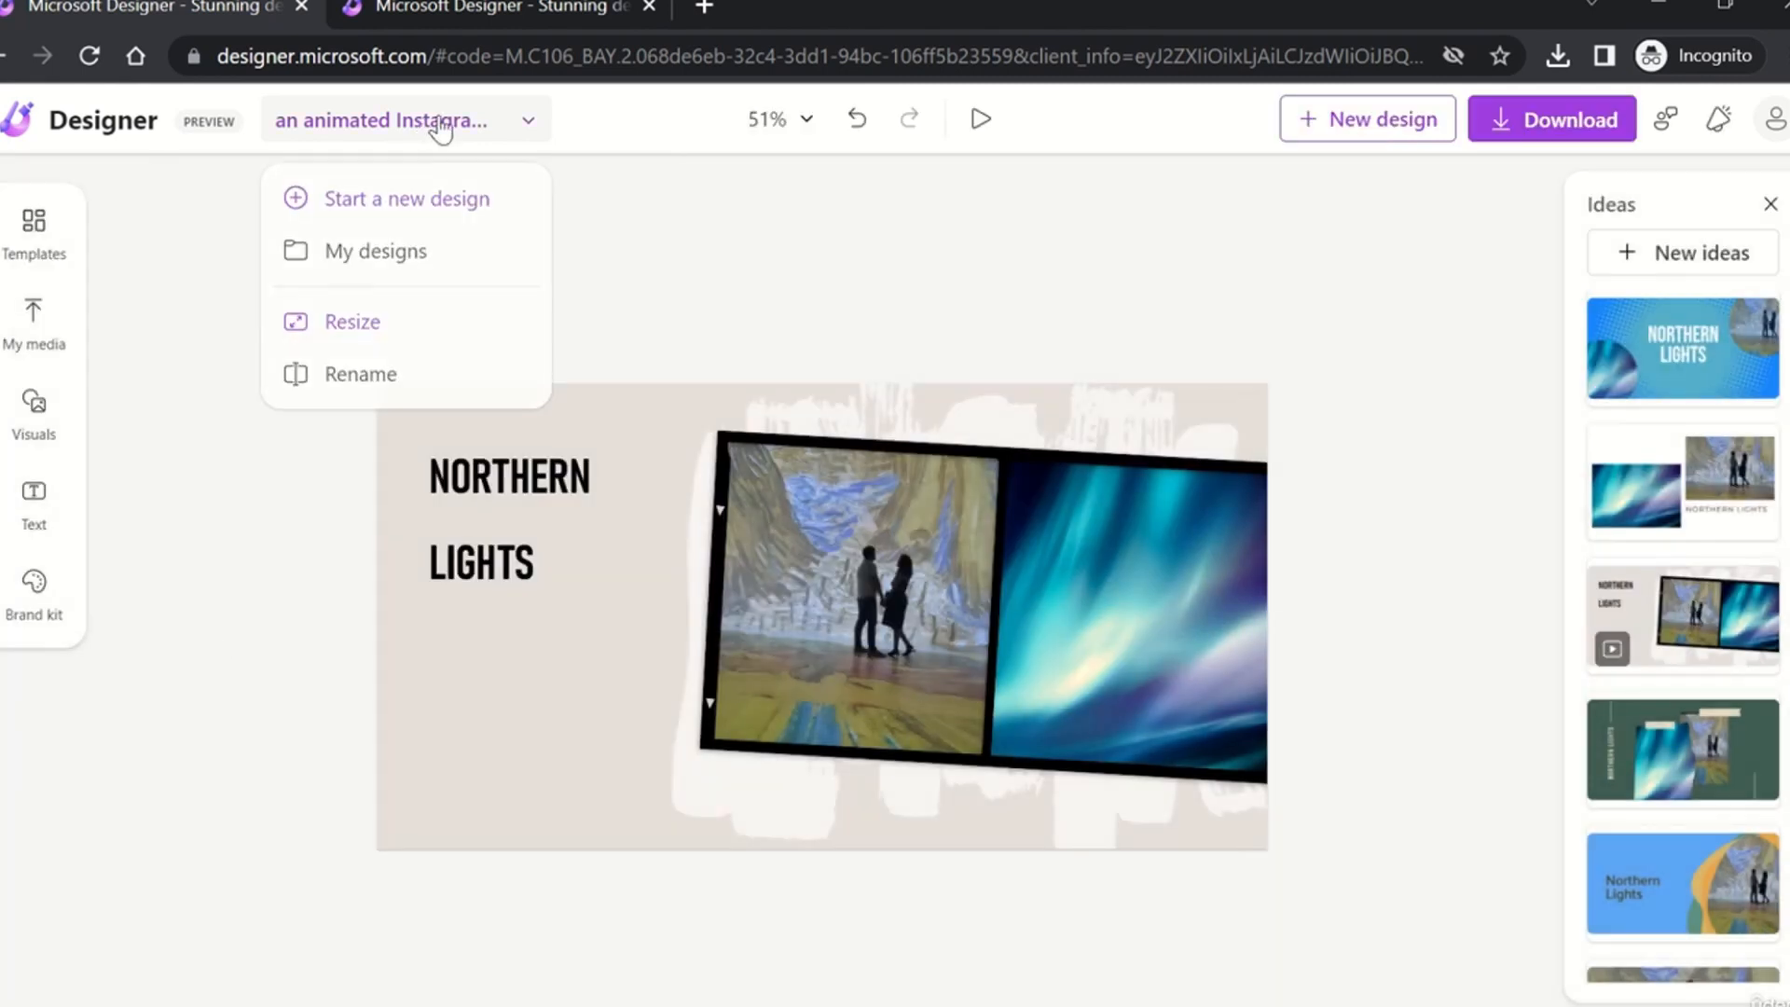
click(383, 329)
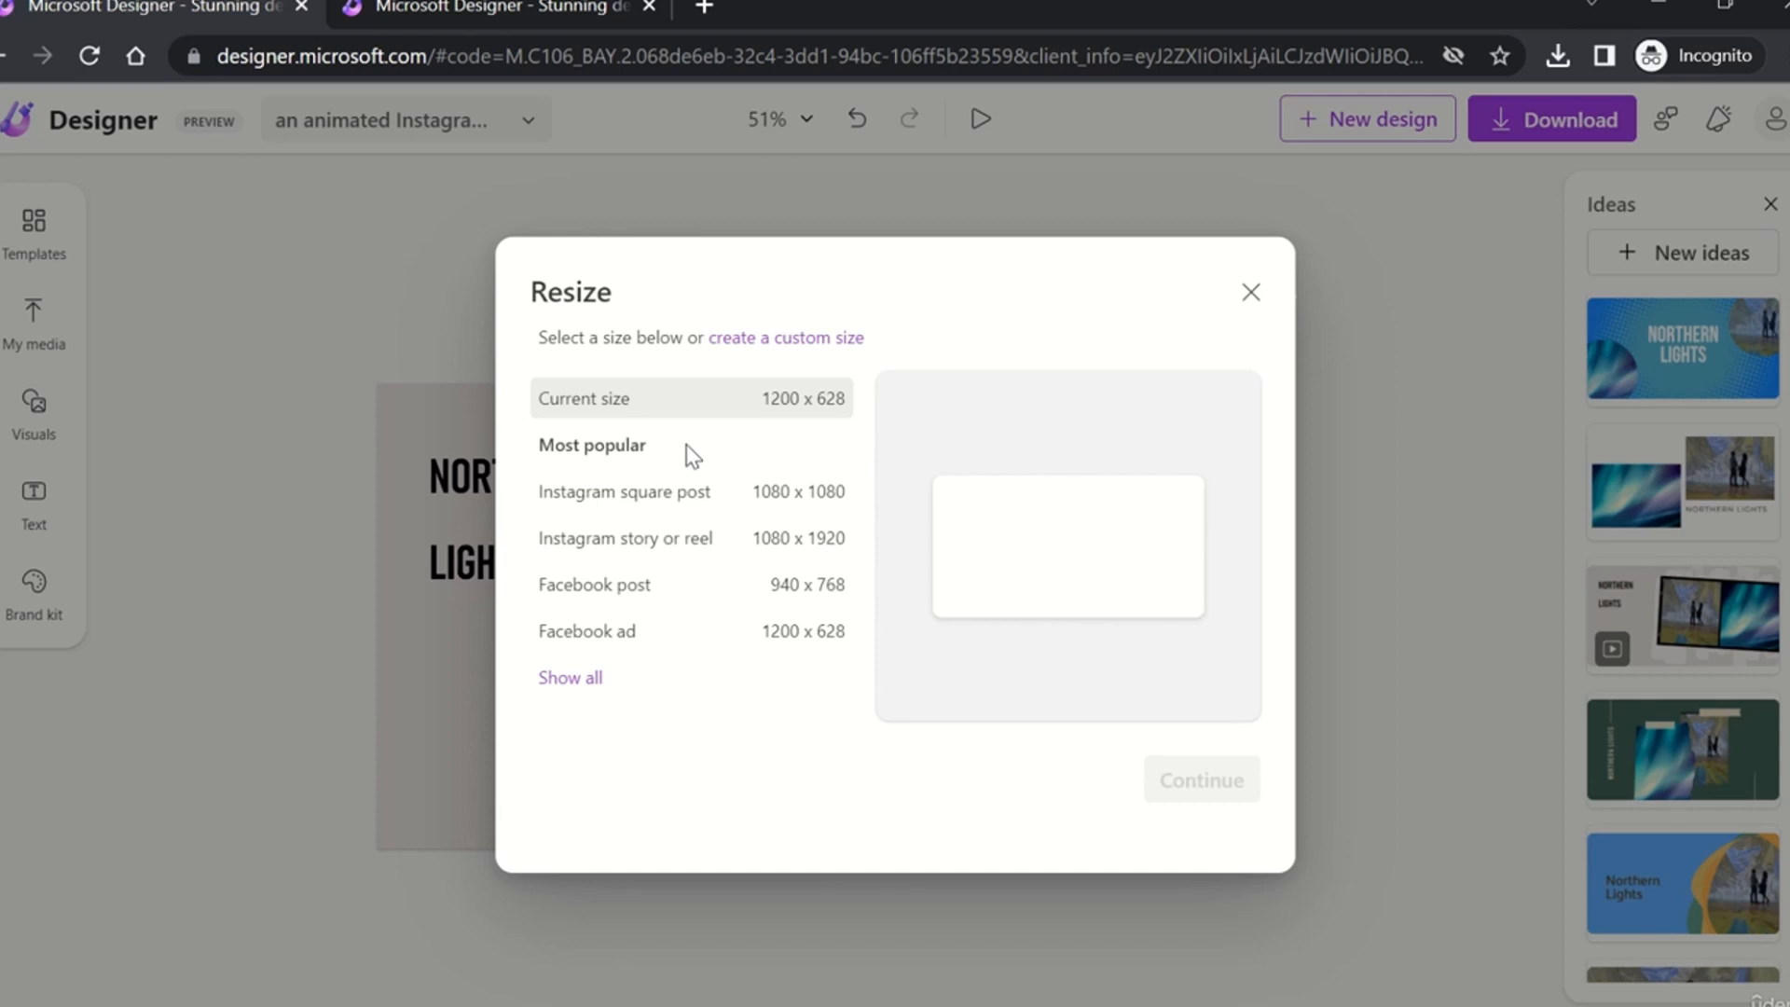
click(601, 678)
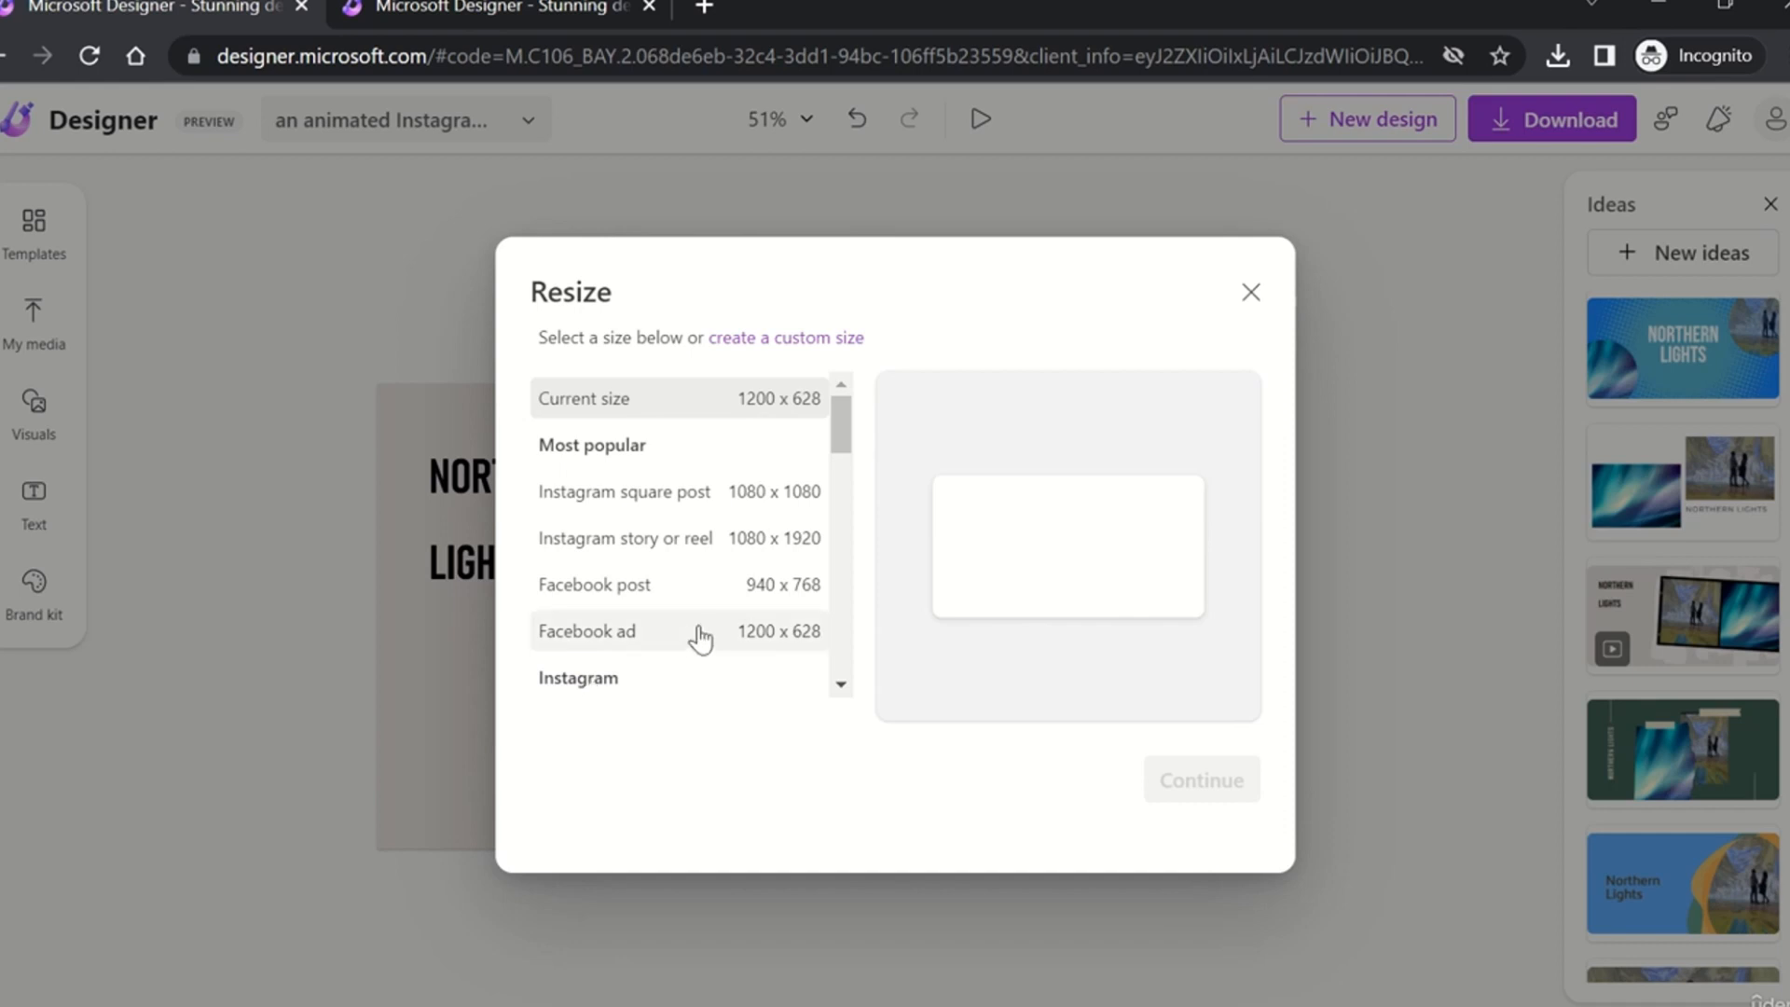
scroll(699, 634, down, 2)
scroll(700, 639, down, 8)
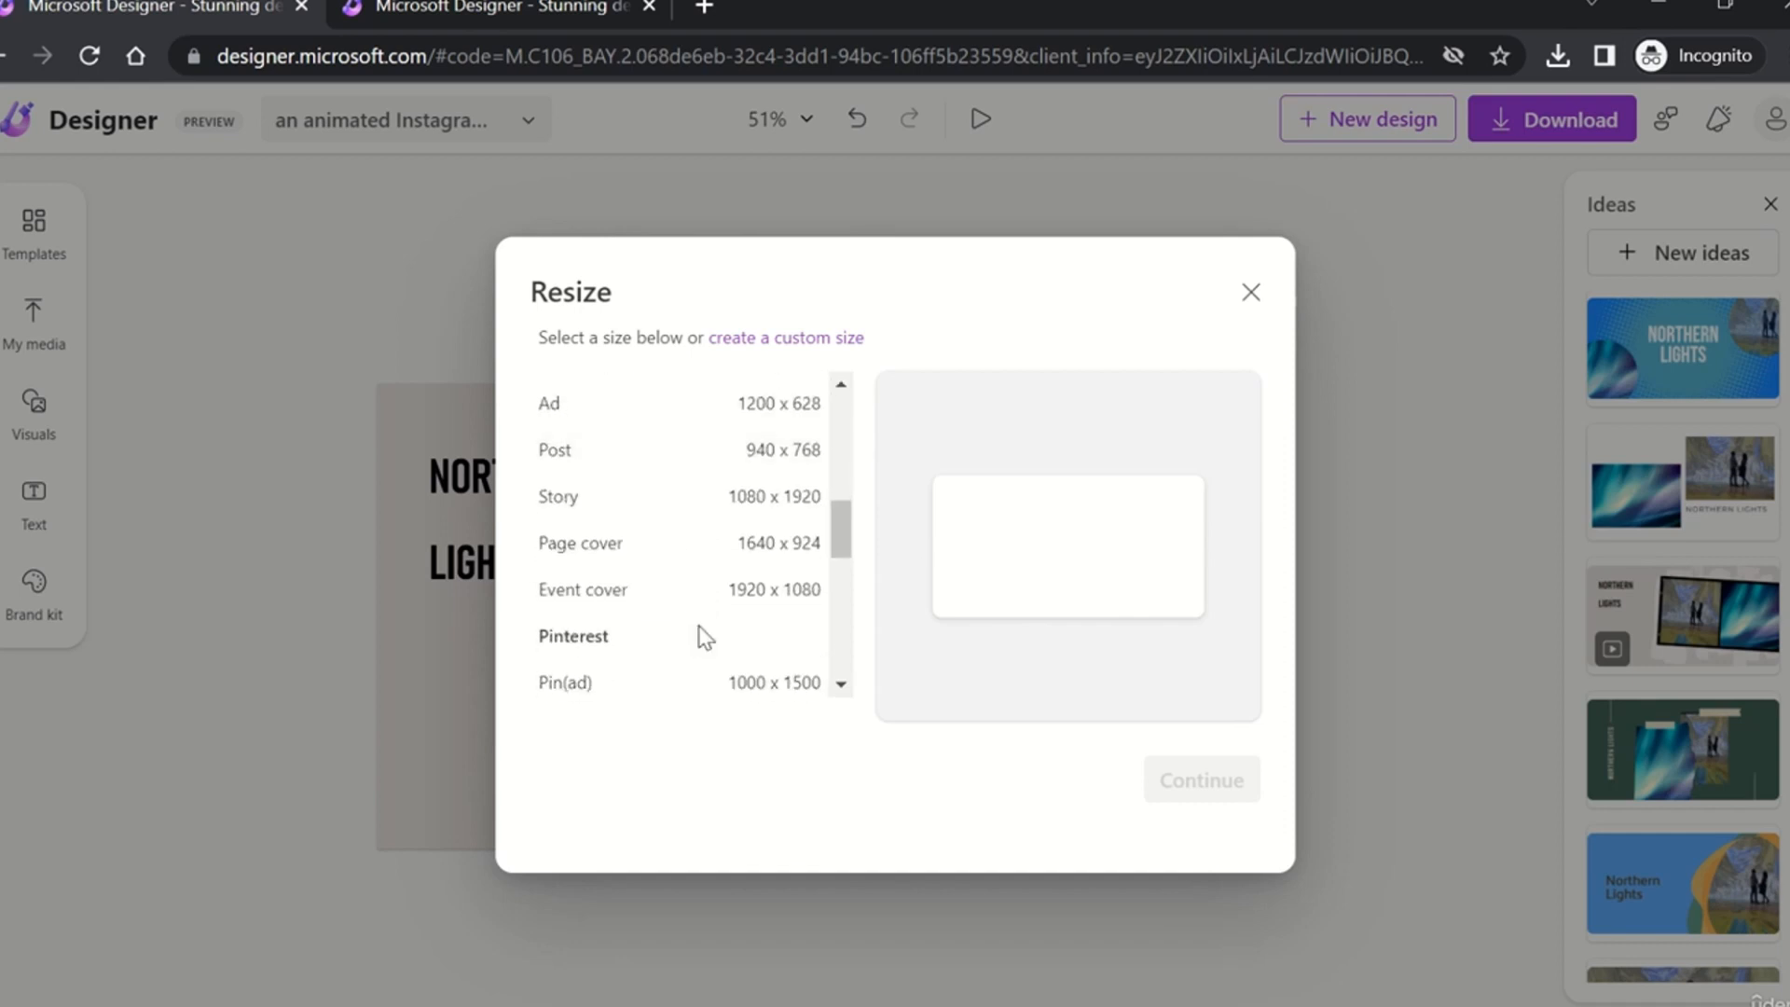
scroll(700, 639, down, 5)
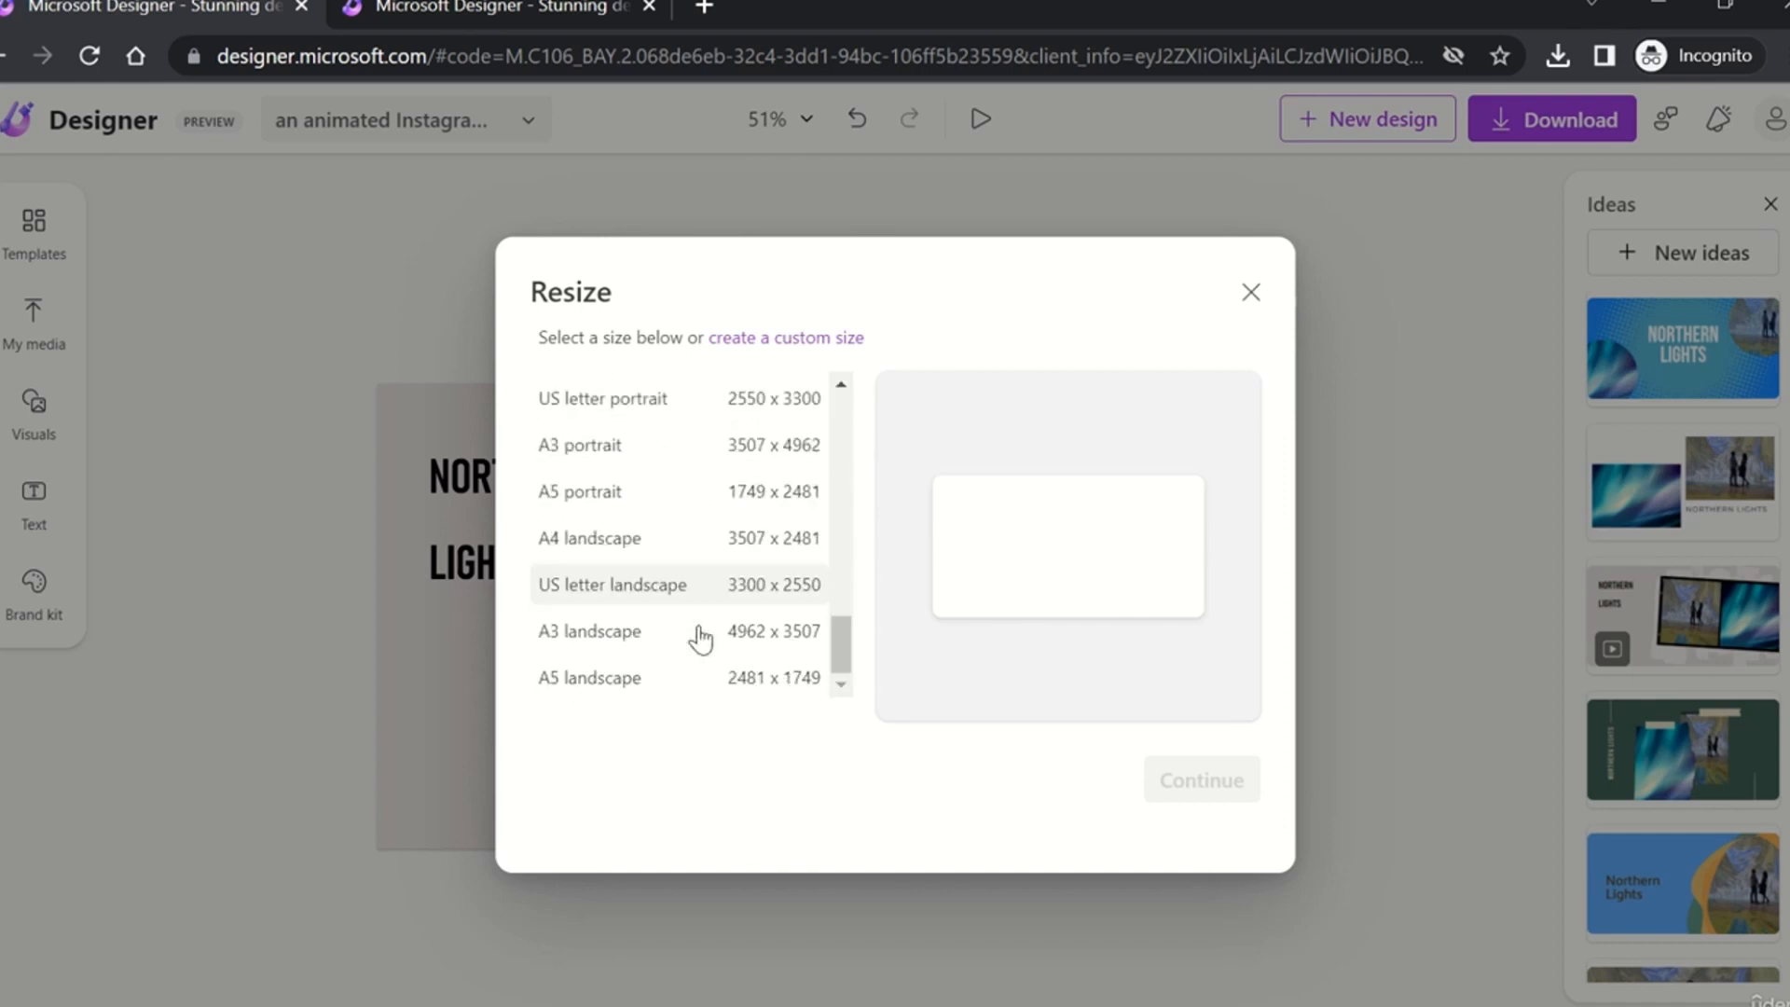
click(791, 338)
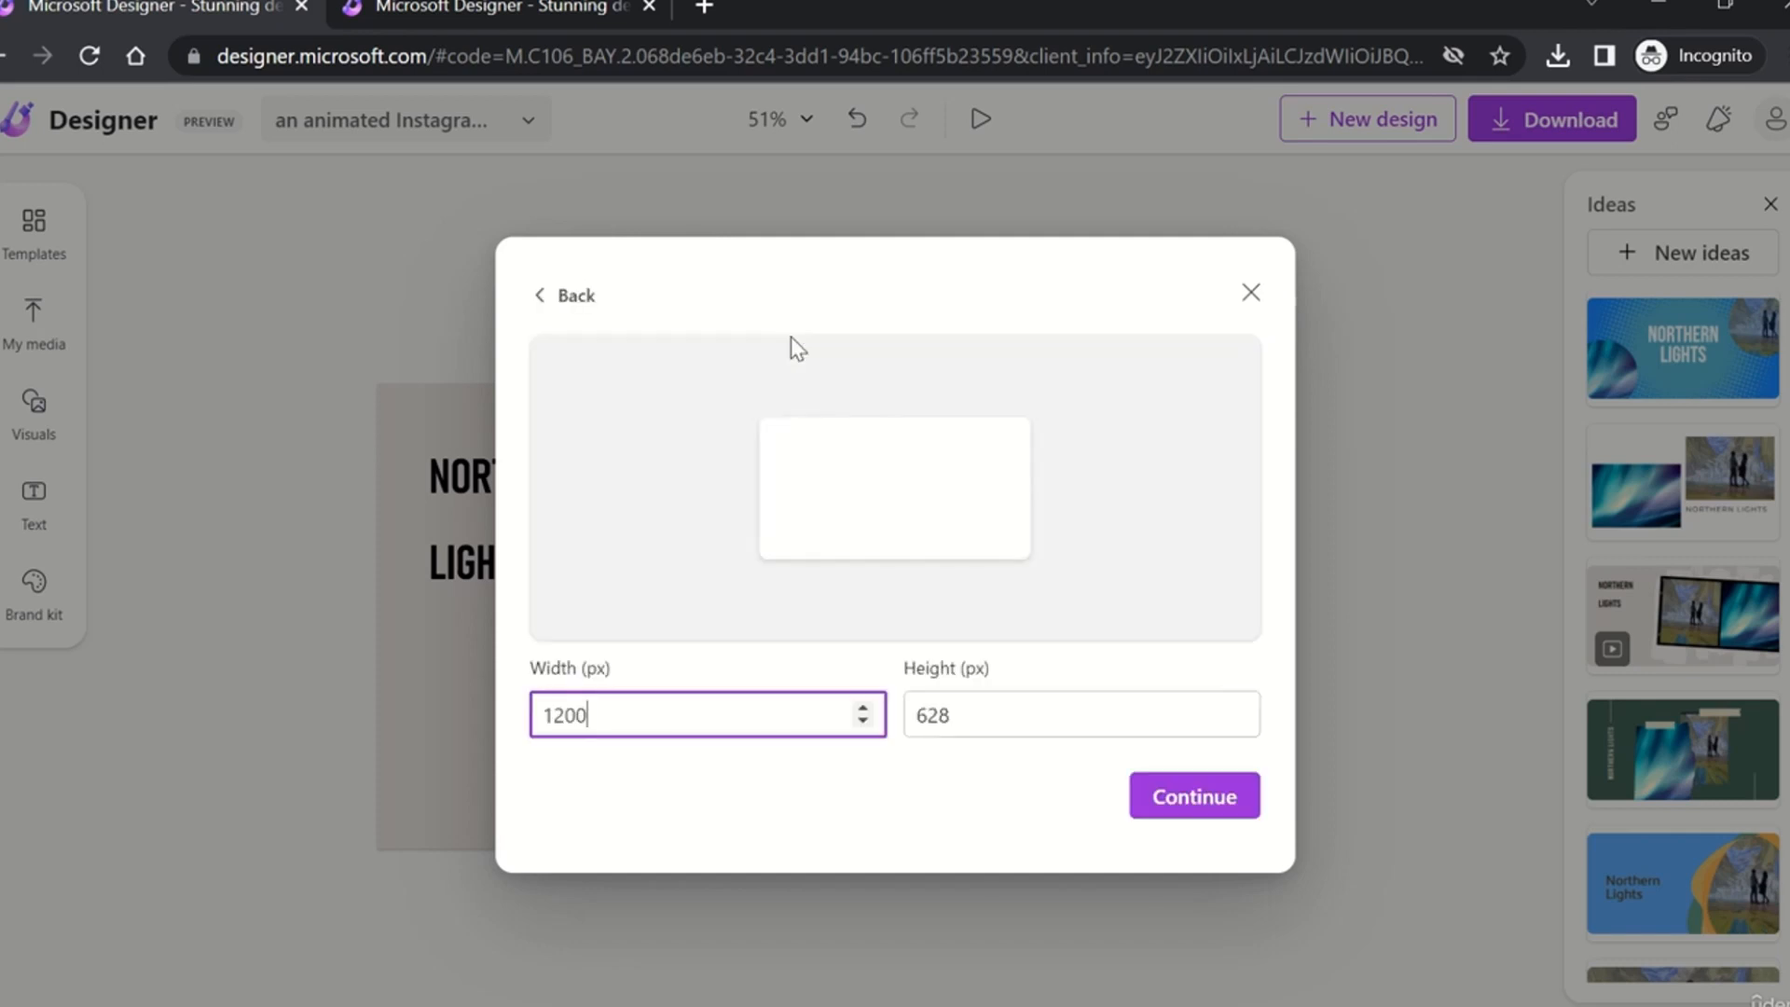
click(1252, 294)
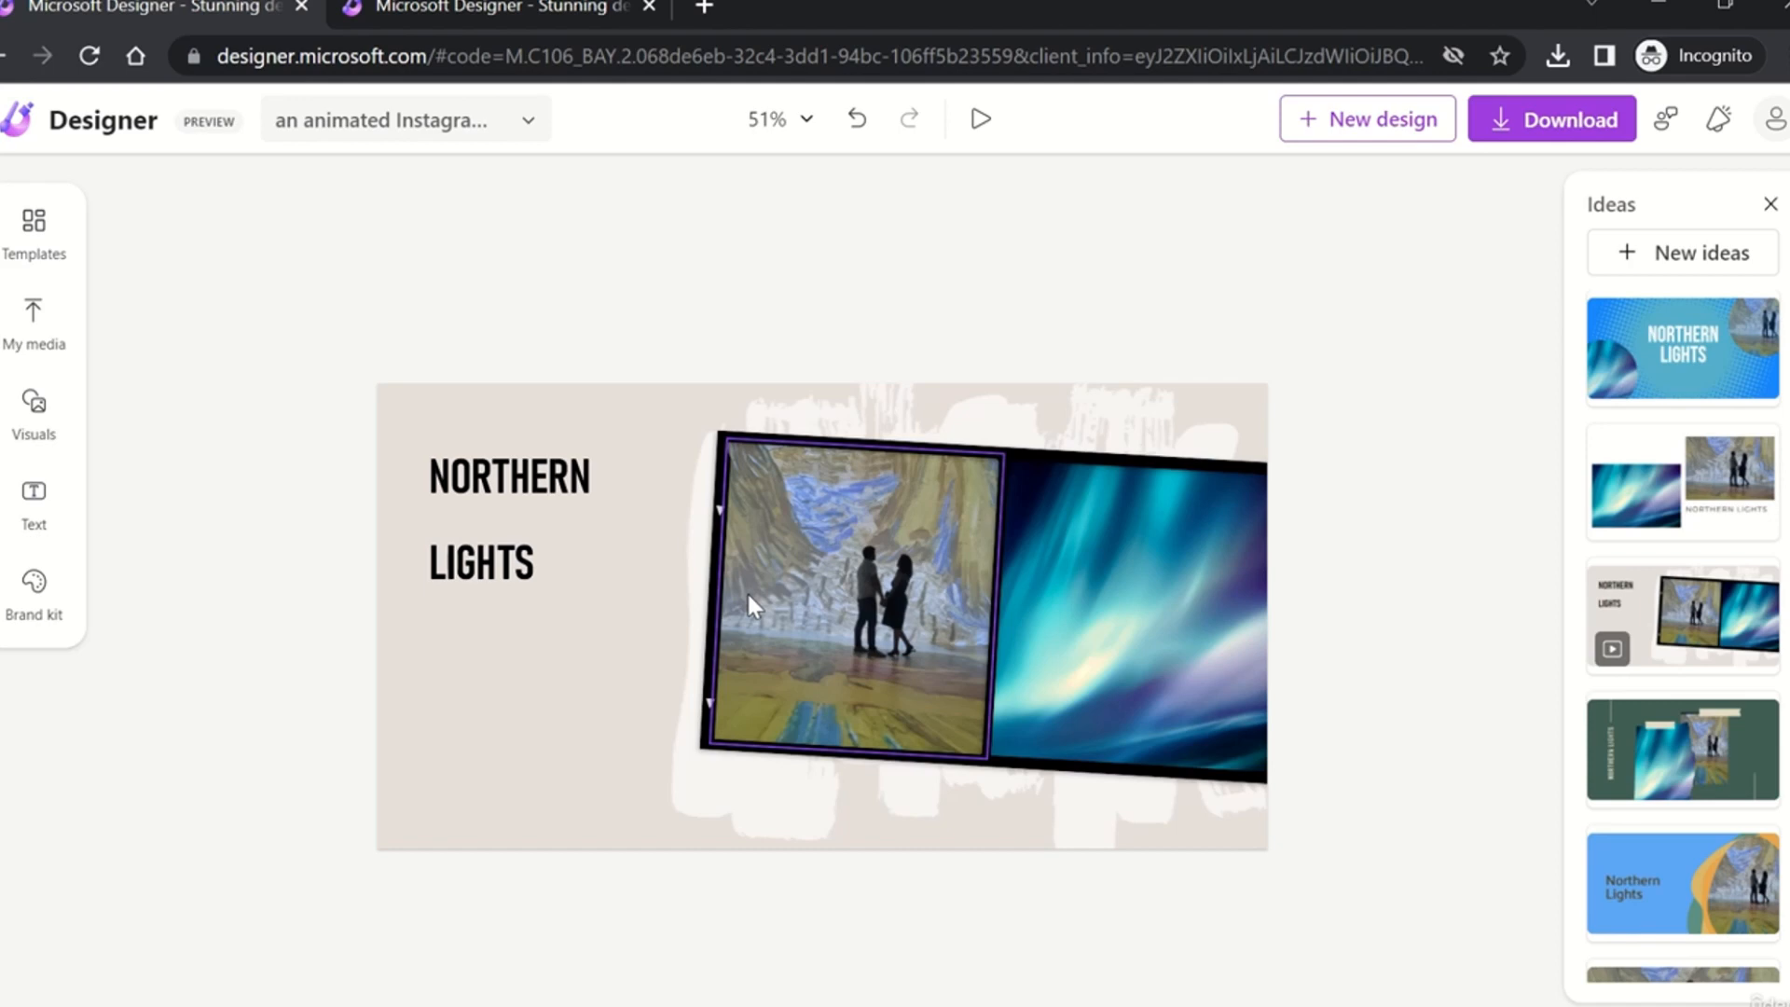
Step: Rename the design as "northern lights"
click(512, 140)
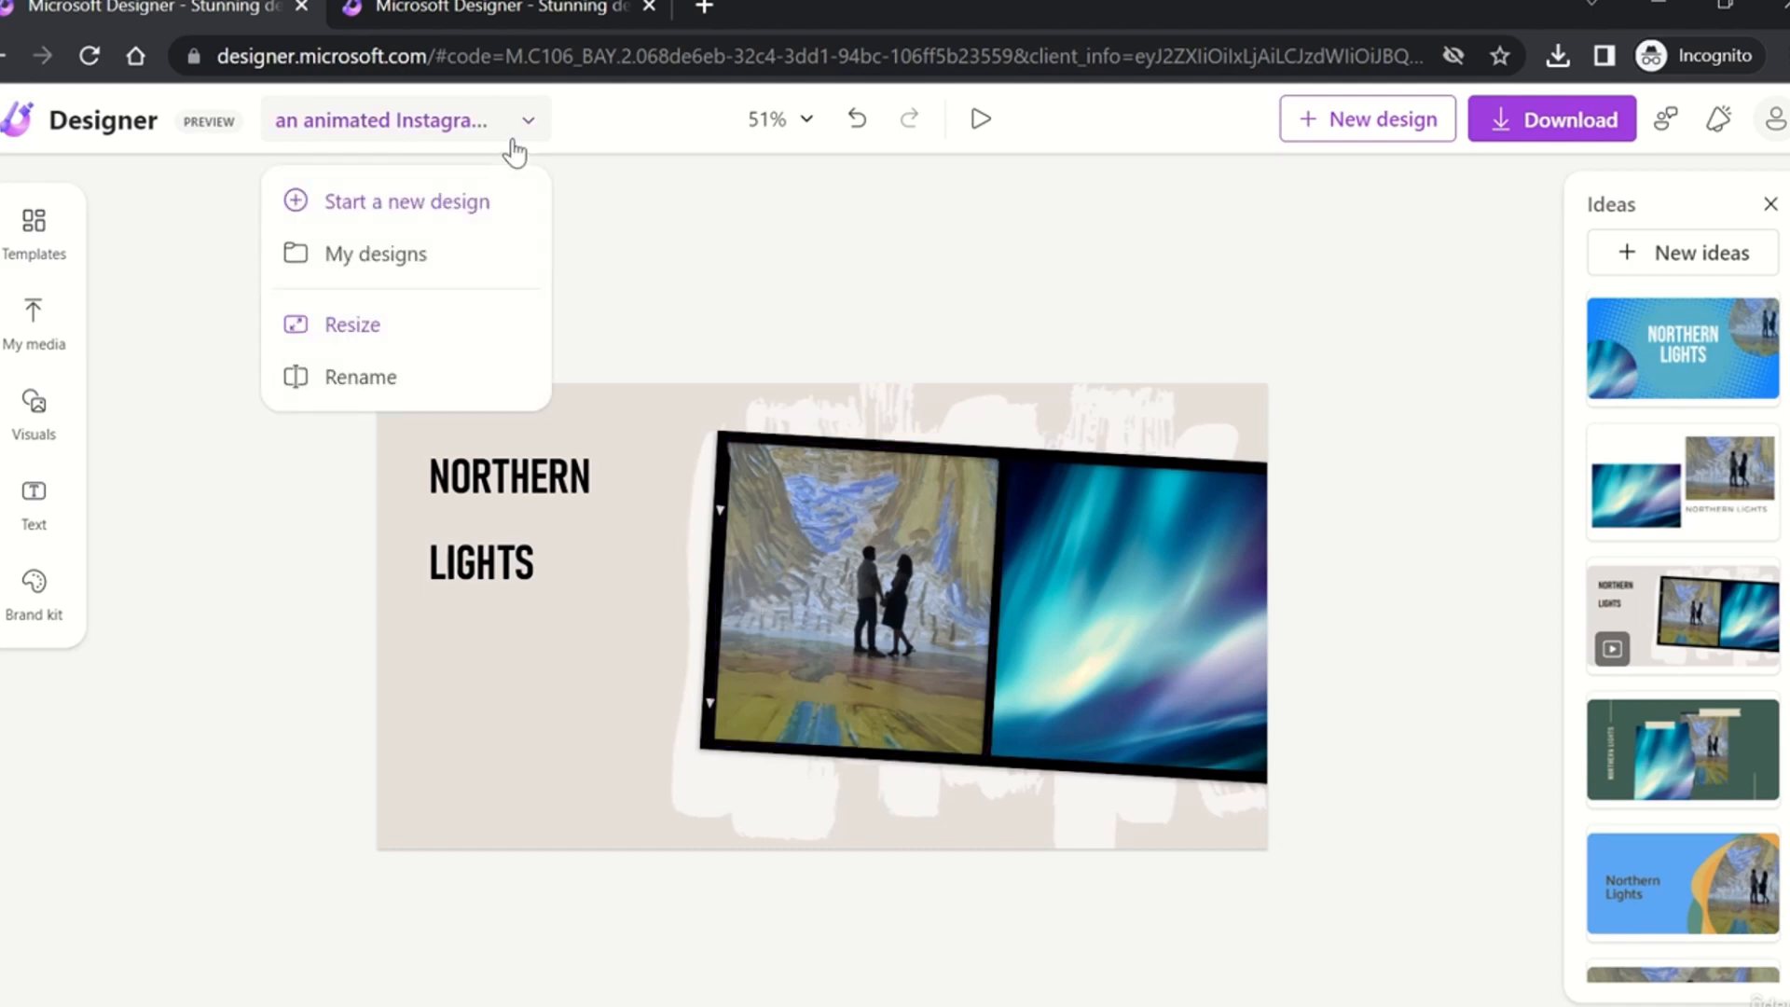
click(382, 377)
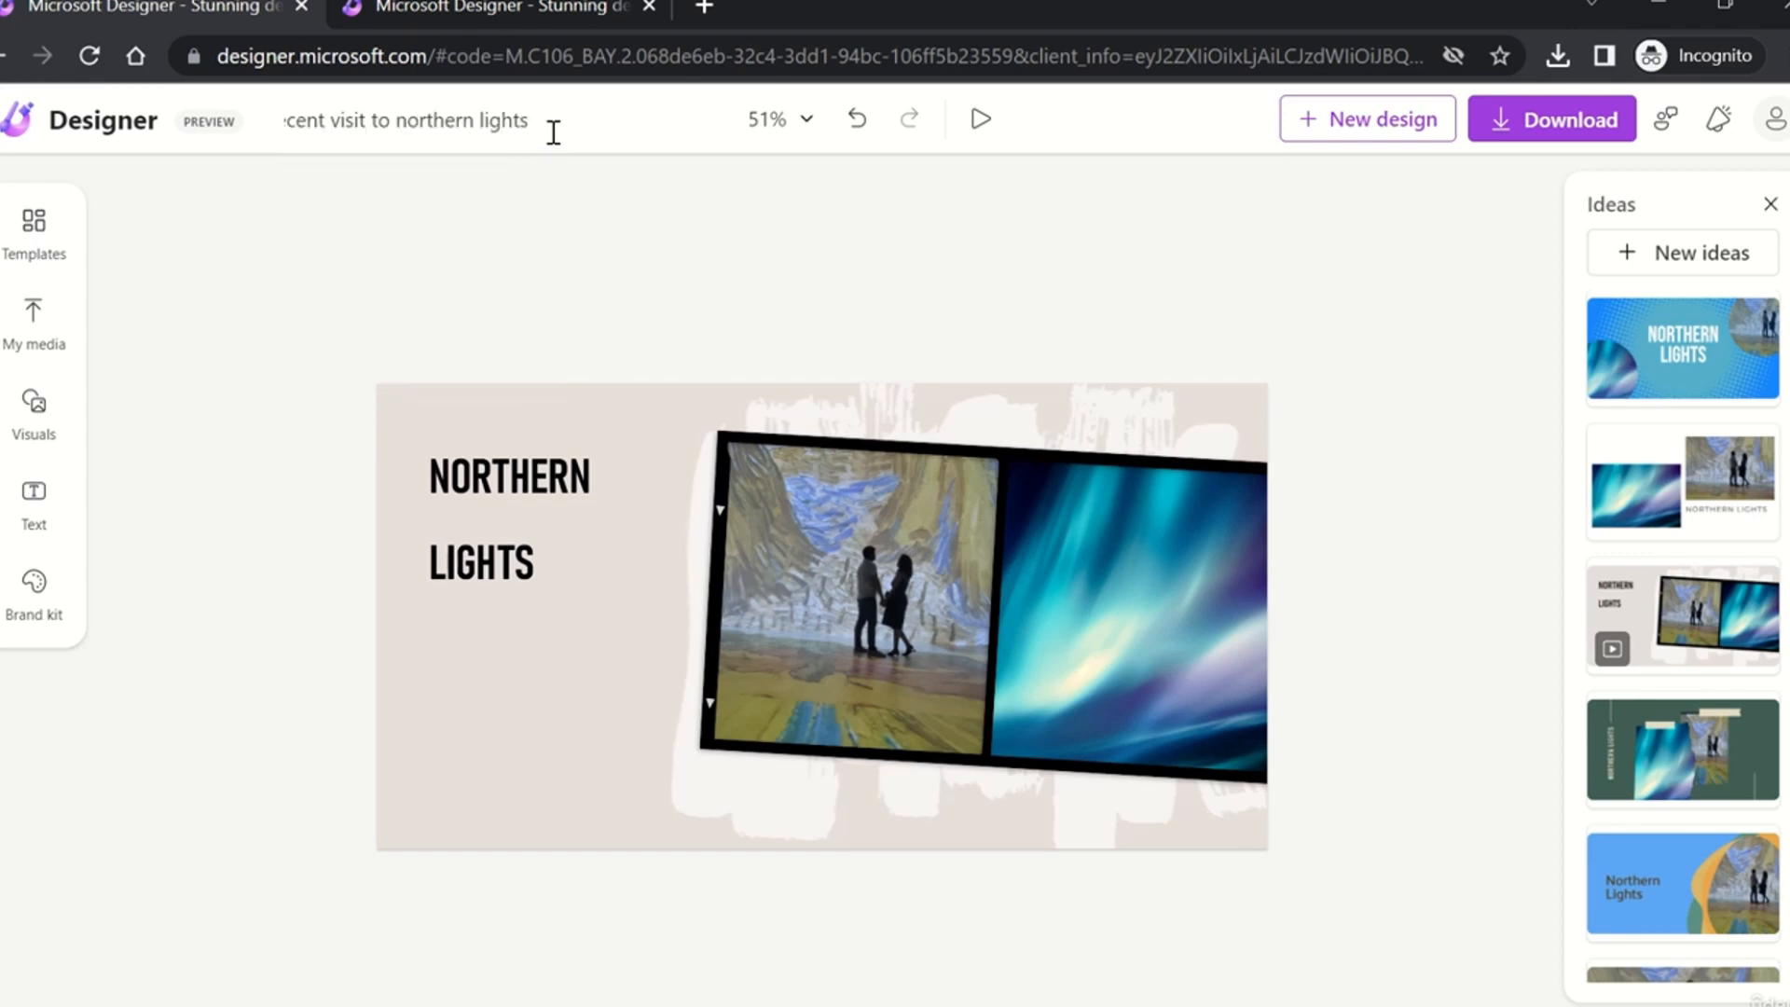
key(BackSpace)
key(BackSpace)
key(BackSpace)
key(BackSpace)
key(BackSpace)
key(BackSpace)
key(BackSpace)
key(BackSpace)
key(BackSpace)
key(BackSpace)
key(BackSpace)
key(BackSpace)
key(BackSpace)
key(BackSpace)
key(BackSpace)
key(BackSpace)
key(BackSpace)
key(BackSpace)
key(BackSpace)
key(BackSpace)
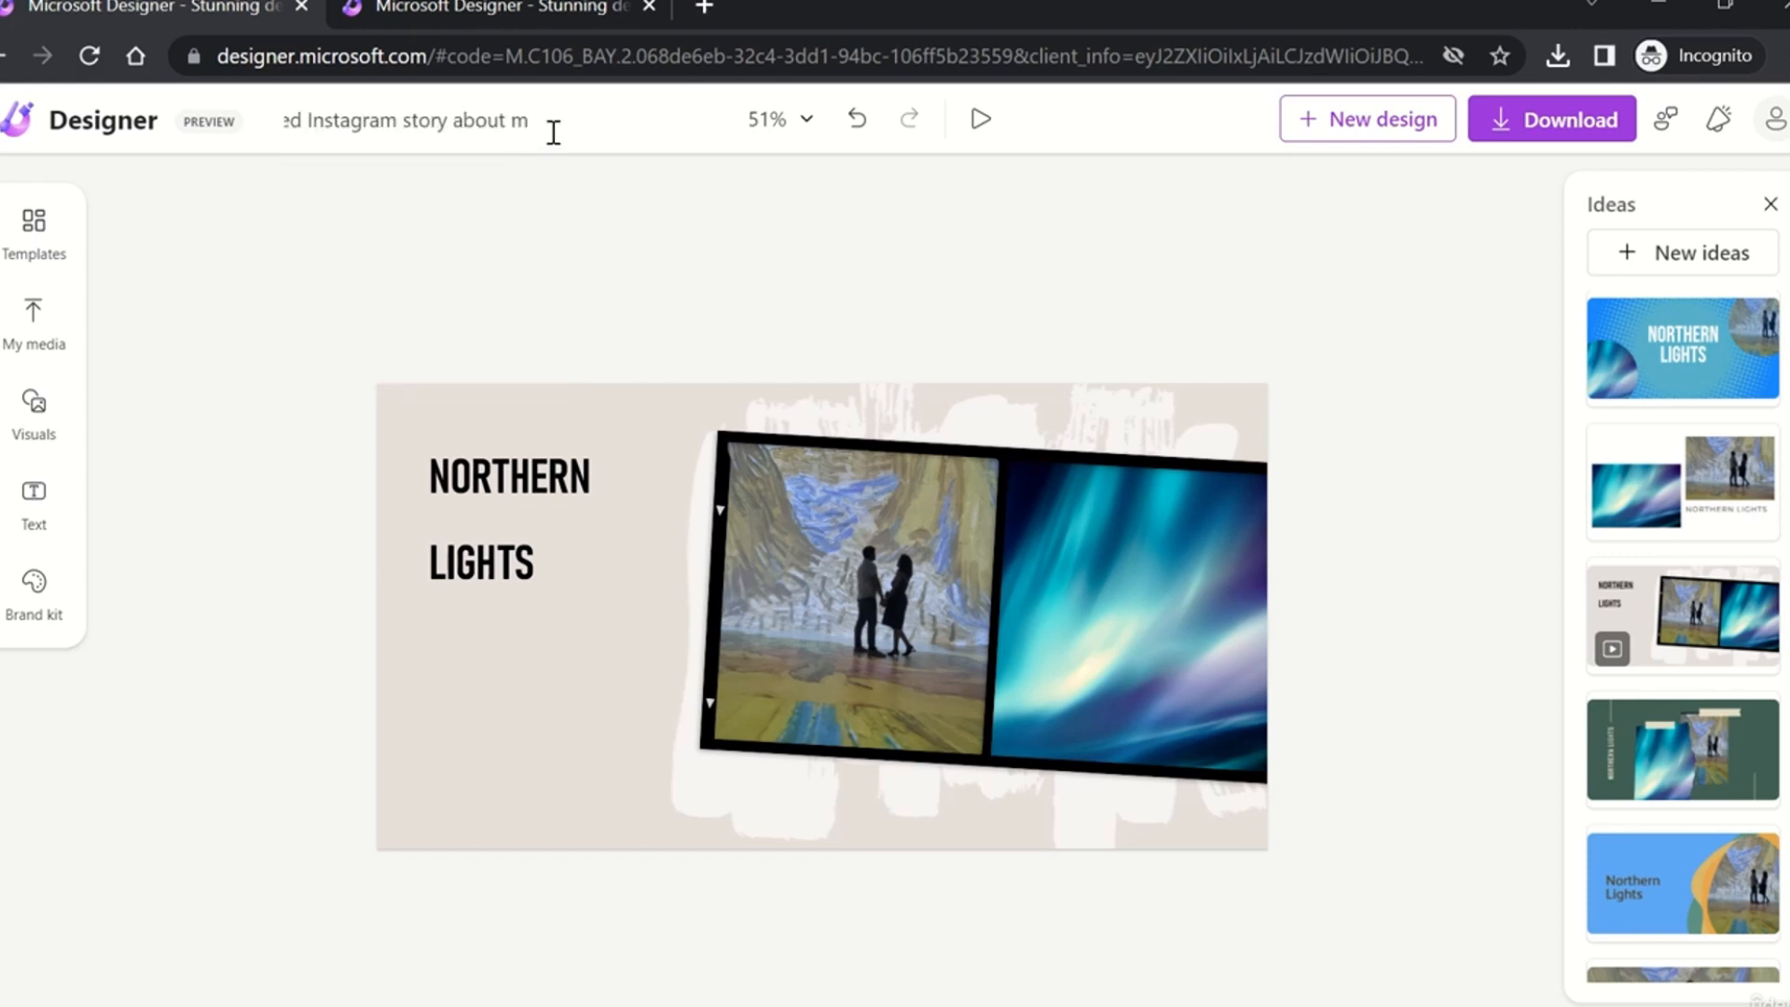
key(BackSpace)
key(BackSpace)
key(BackSpace)
key(BackSpace)
key(BackSpace)
key(BackSpace)
key(BackSpace)
key(BackSpace)
key(BackSpace)
key(BackSpace)
key(BackSpace)
key(BackSpace)
key(BackSpace)
key(BackSpace)
key(BackSpace)
key(BackSpace)
key(BackSpace)
key(BackSpace)
key(BackSpace)
key(BackSpace)
text(no)
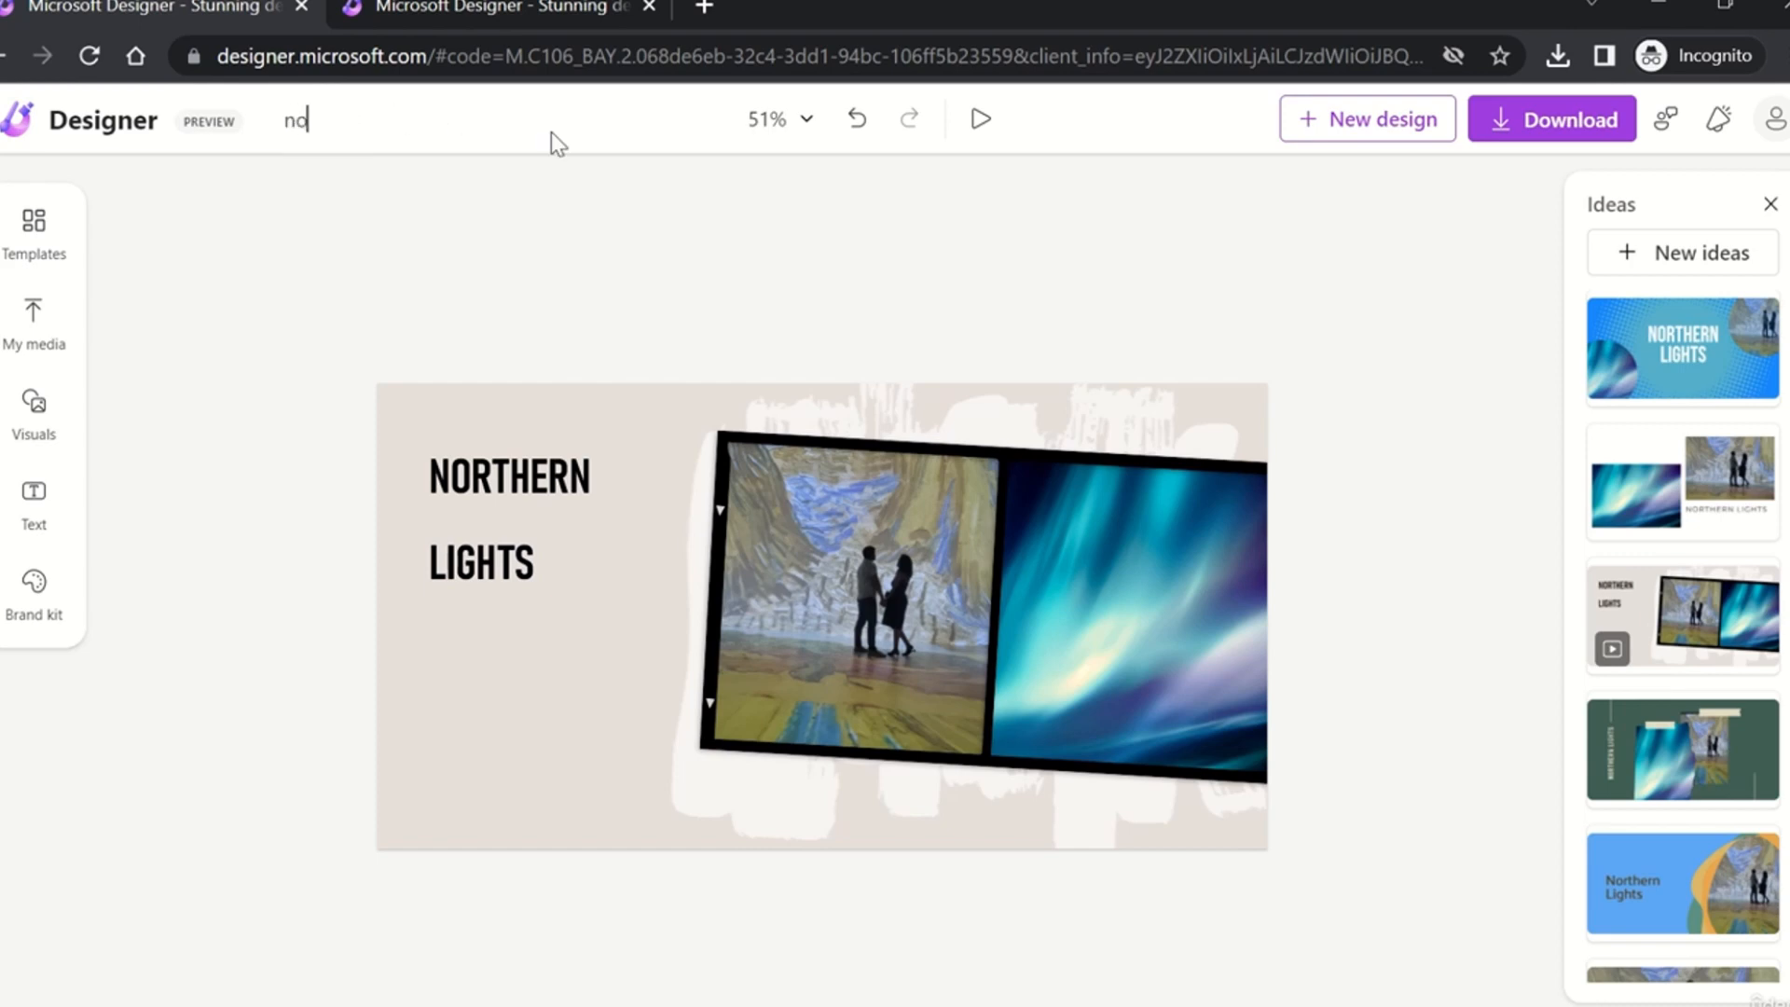
text(rthern lights)
key(Return)
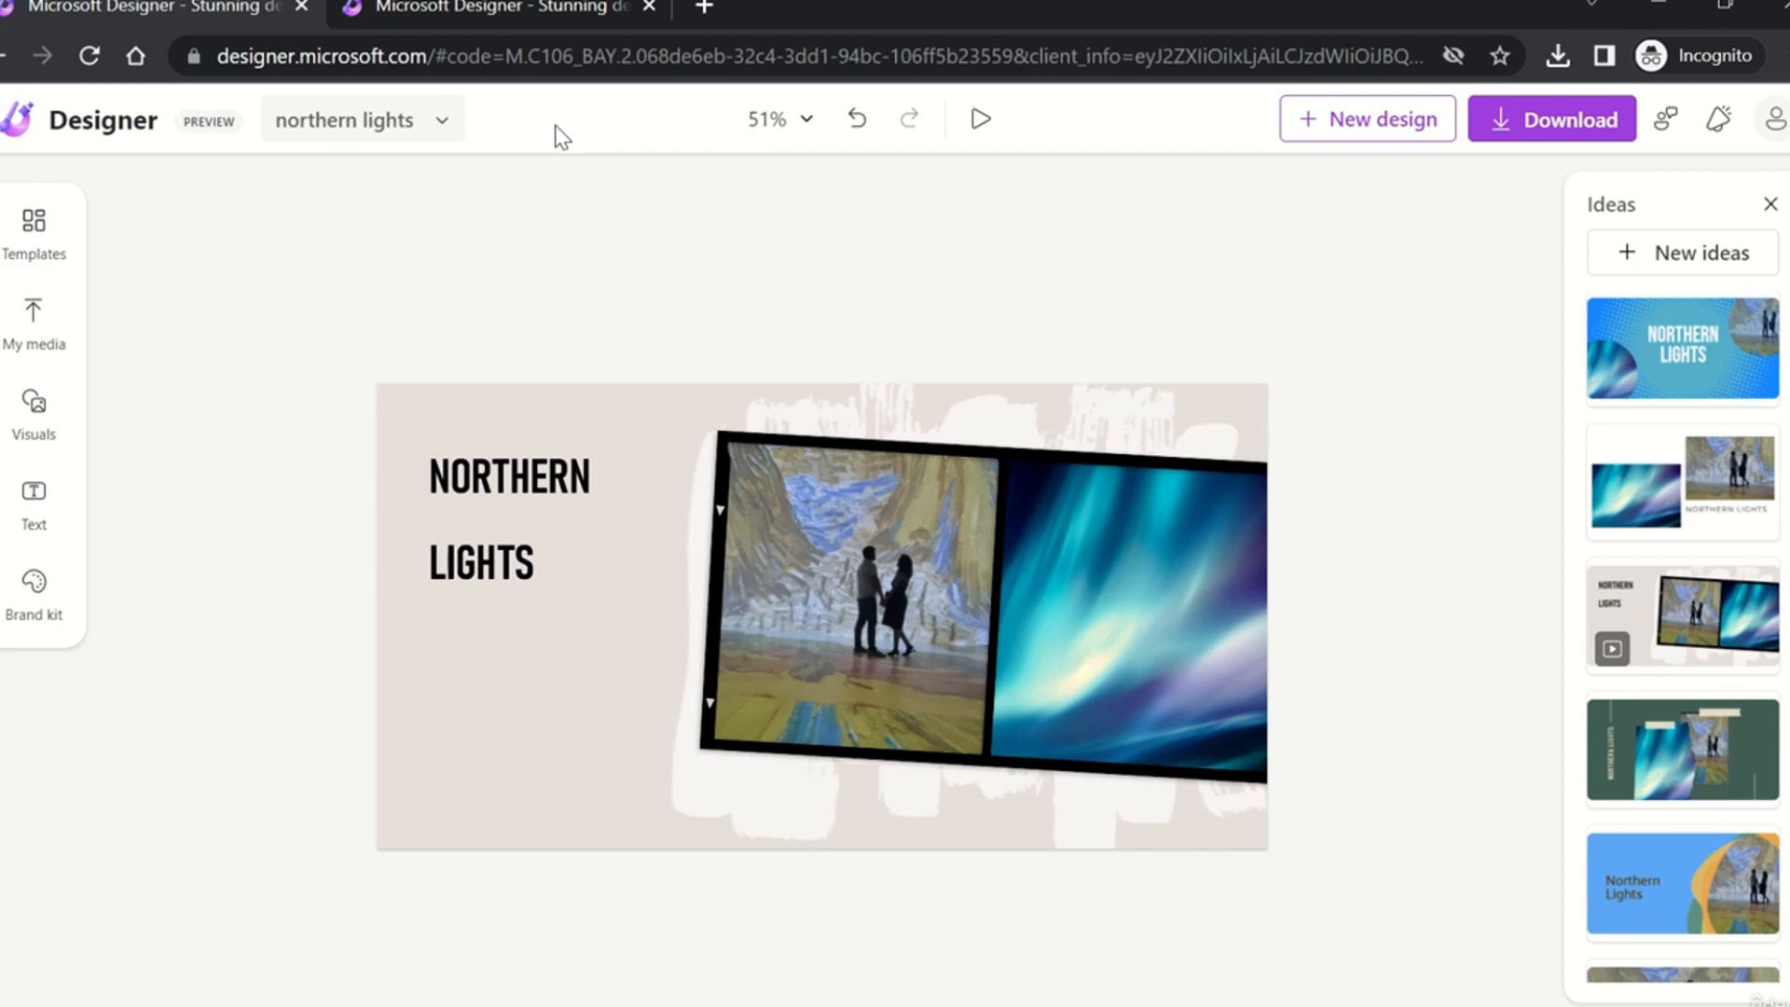
Step: View the canvas at zoom to fill, zoom to fit, 200% and 50%, and finish at zoom to fill
click(794, 131)
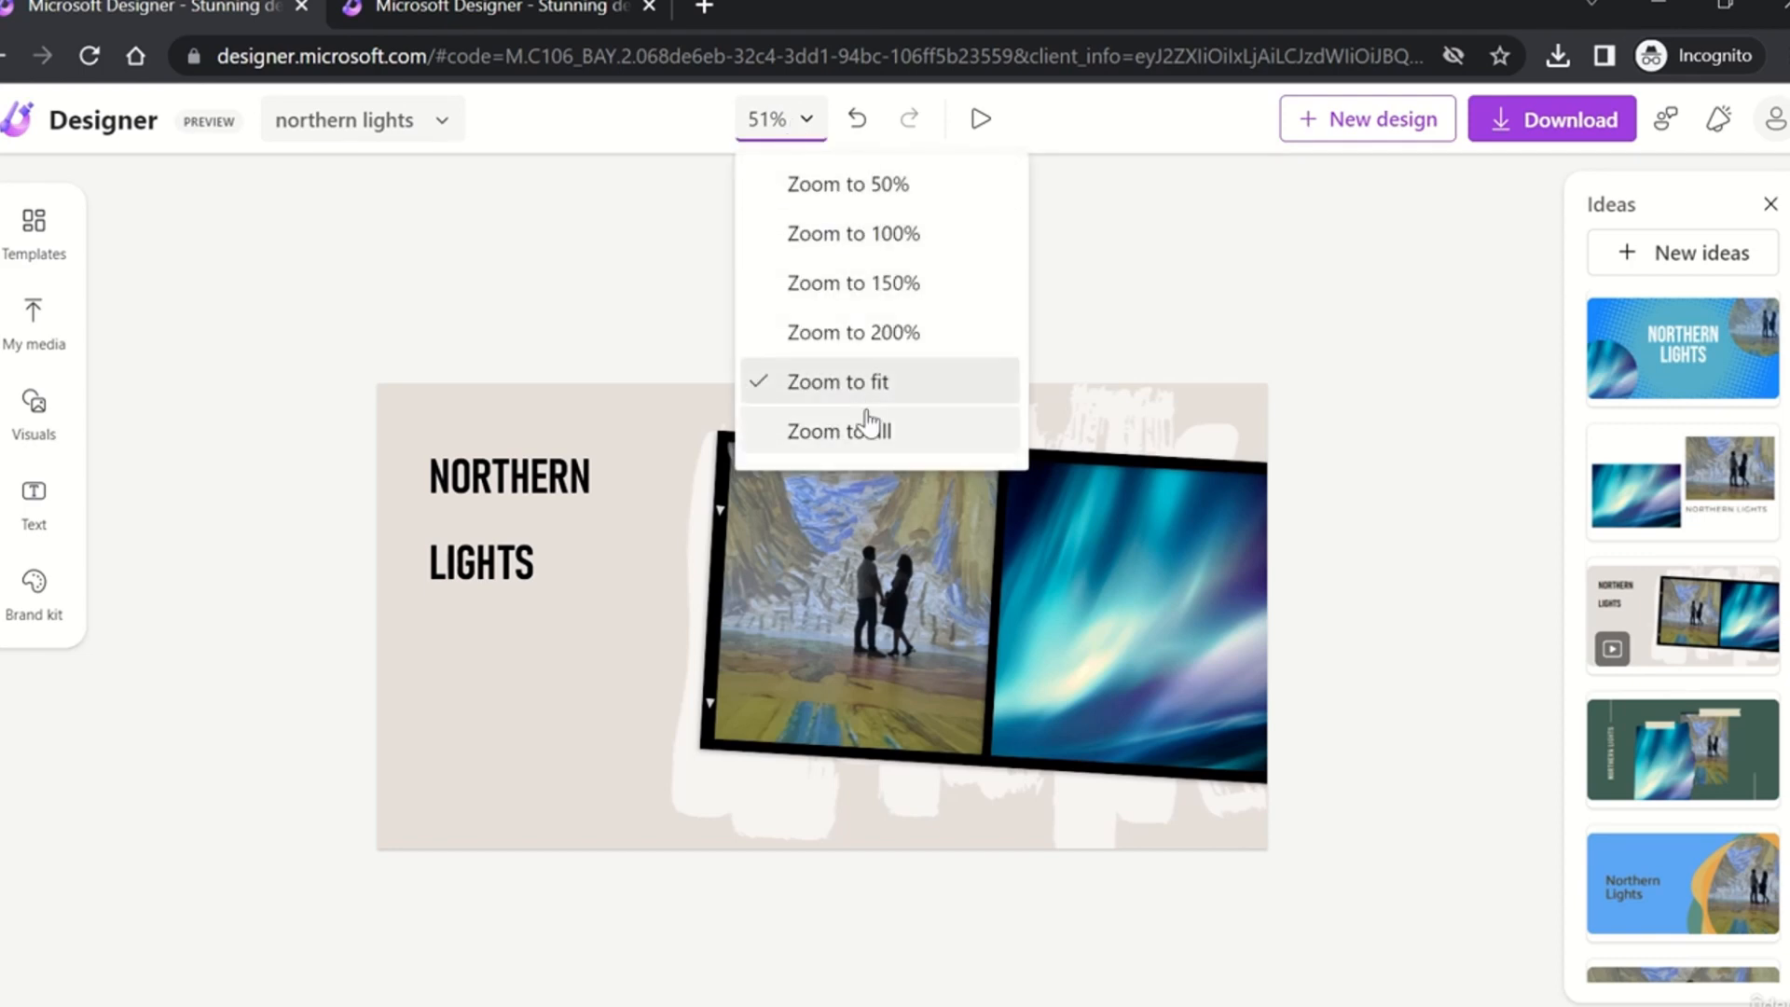
click(872, 429)
click(788, 119)
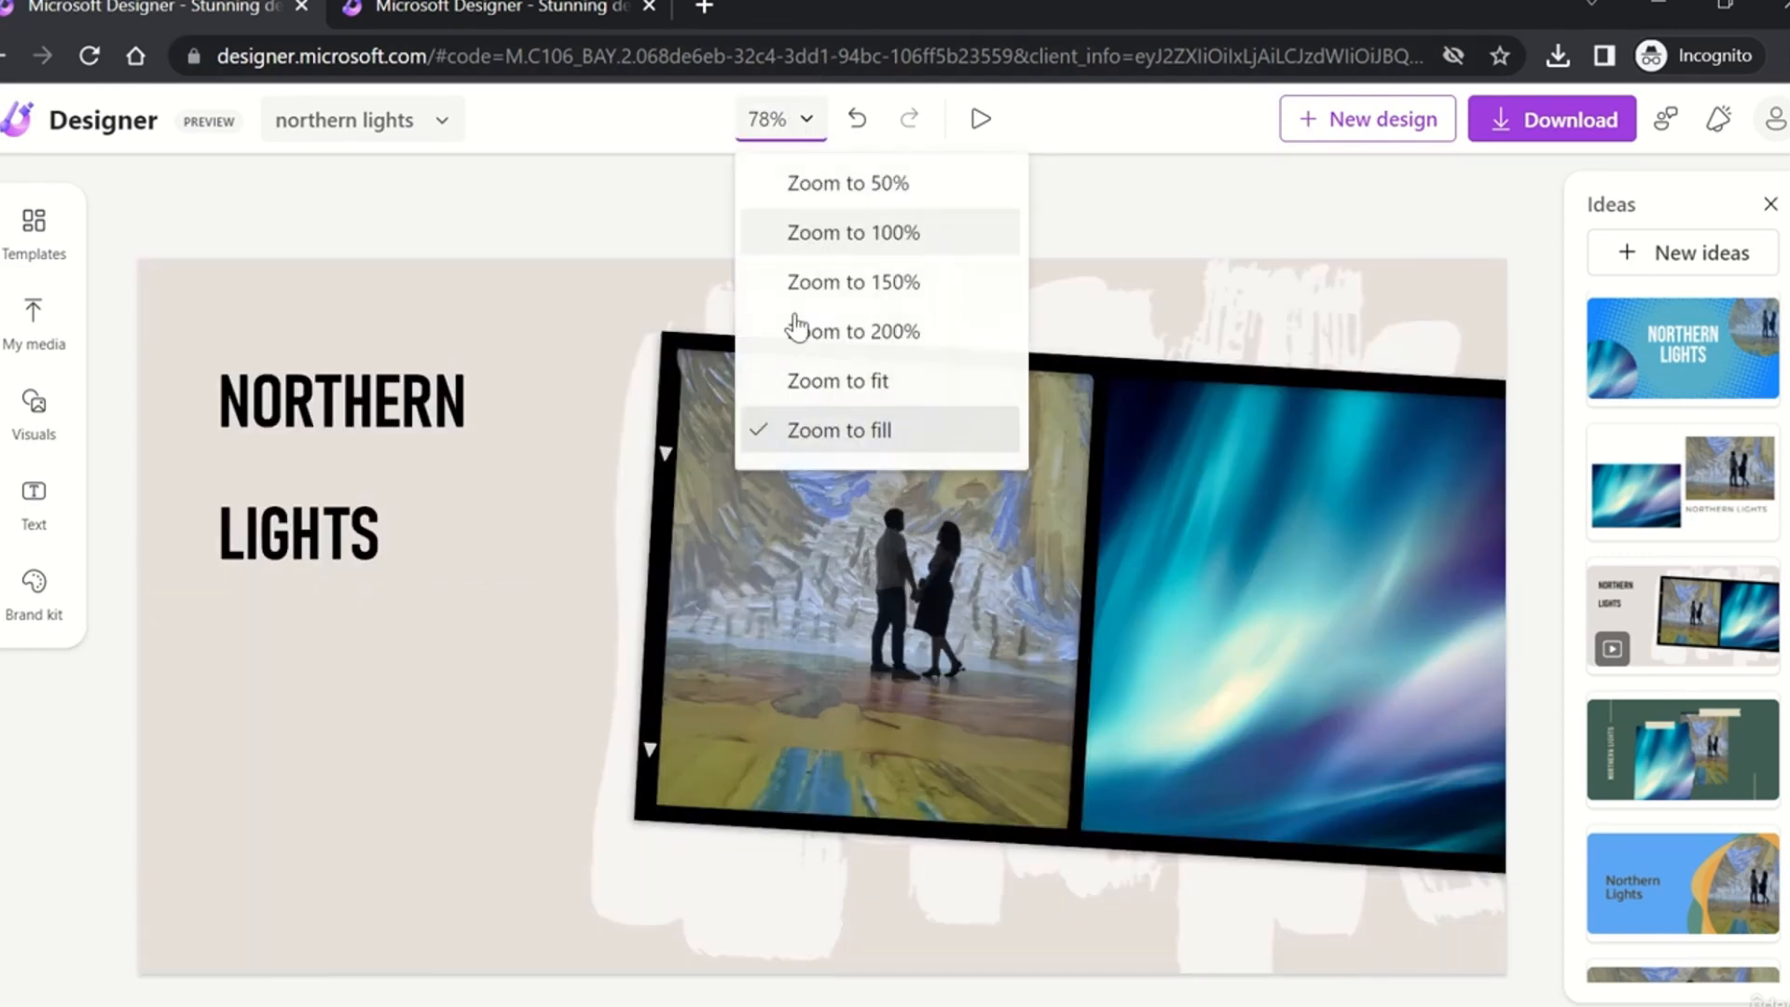
click(863, 382)
click(781, 118)
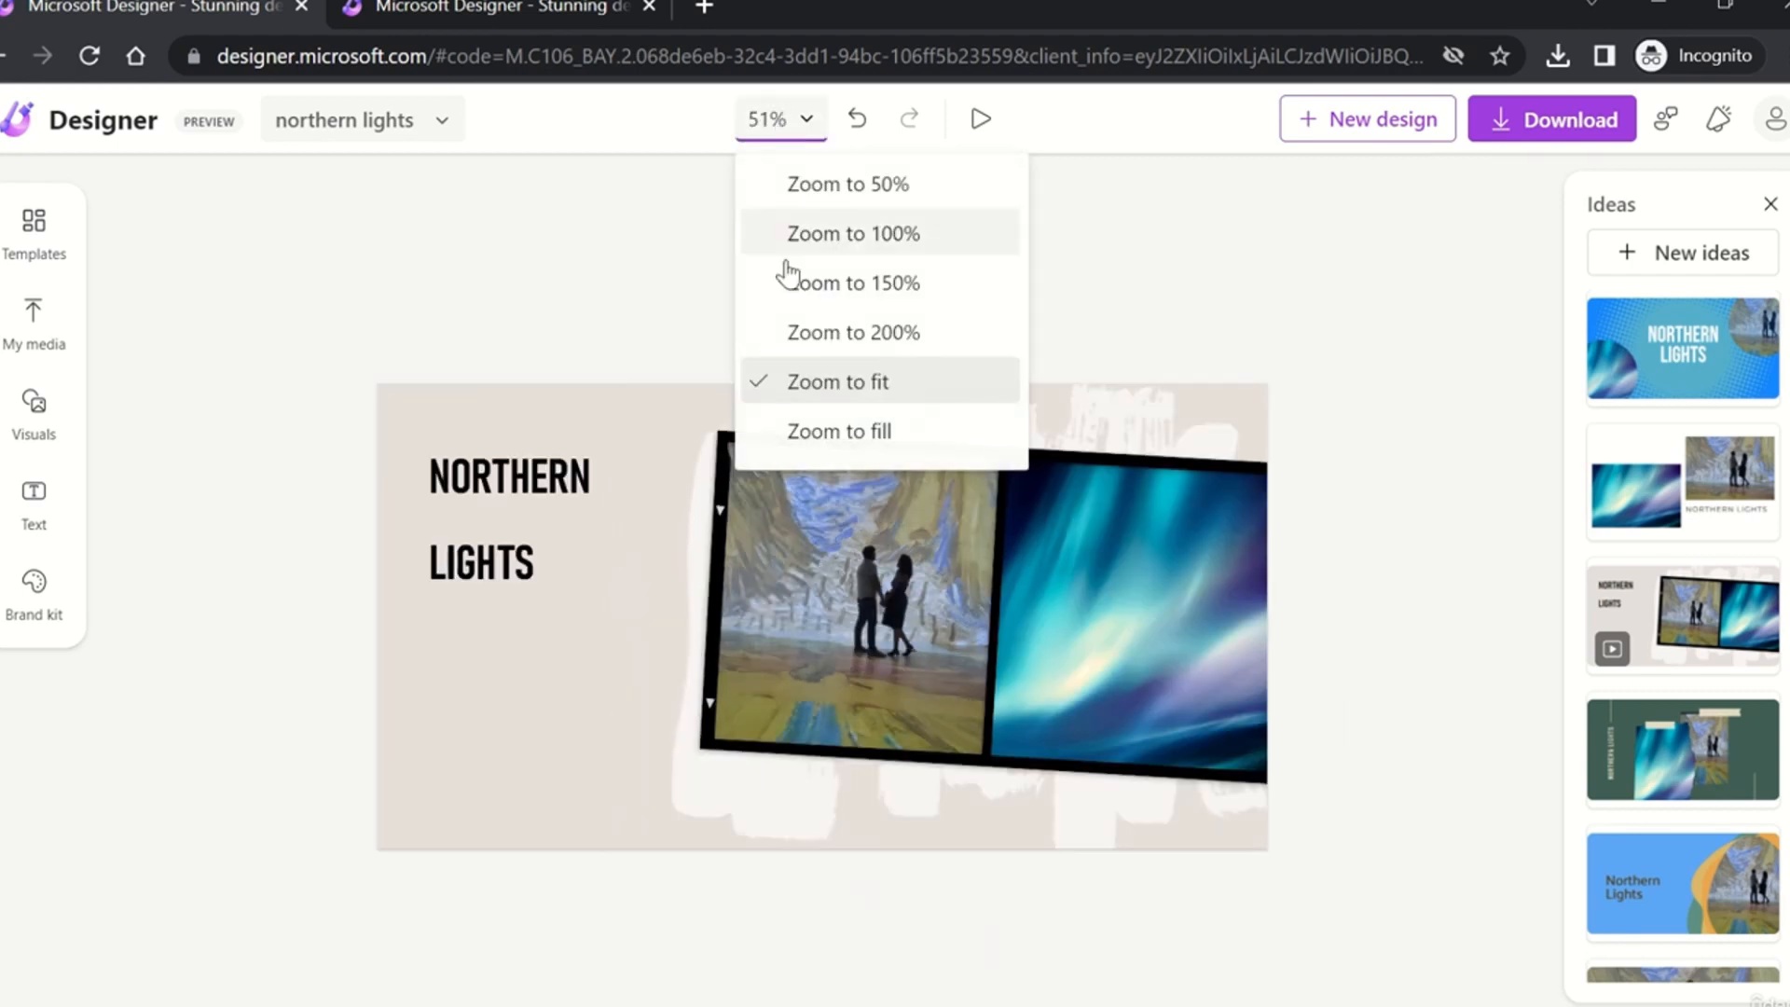
click(886, 333)
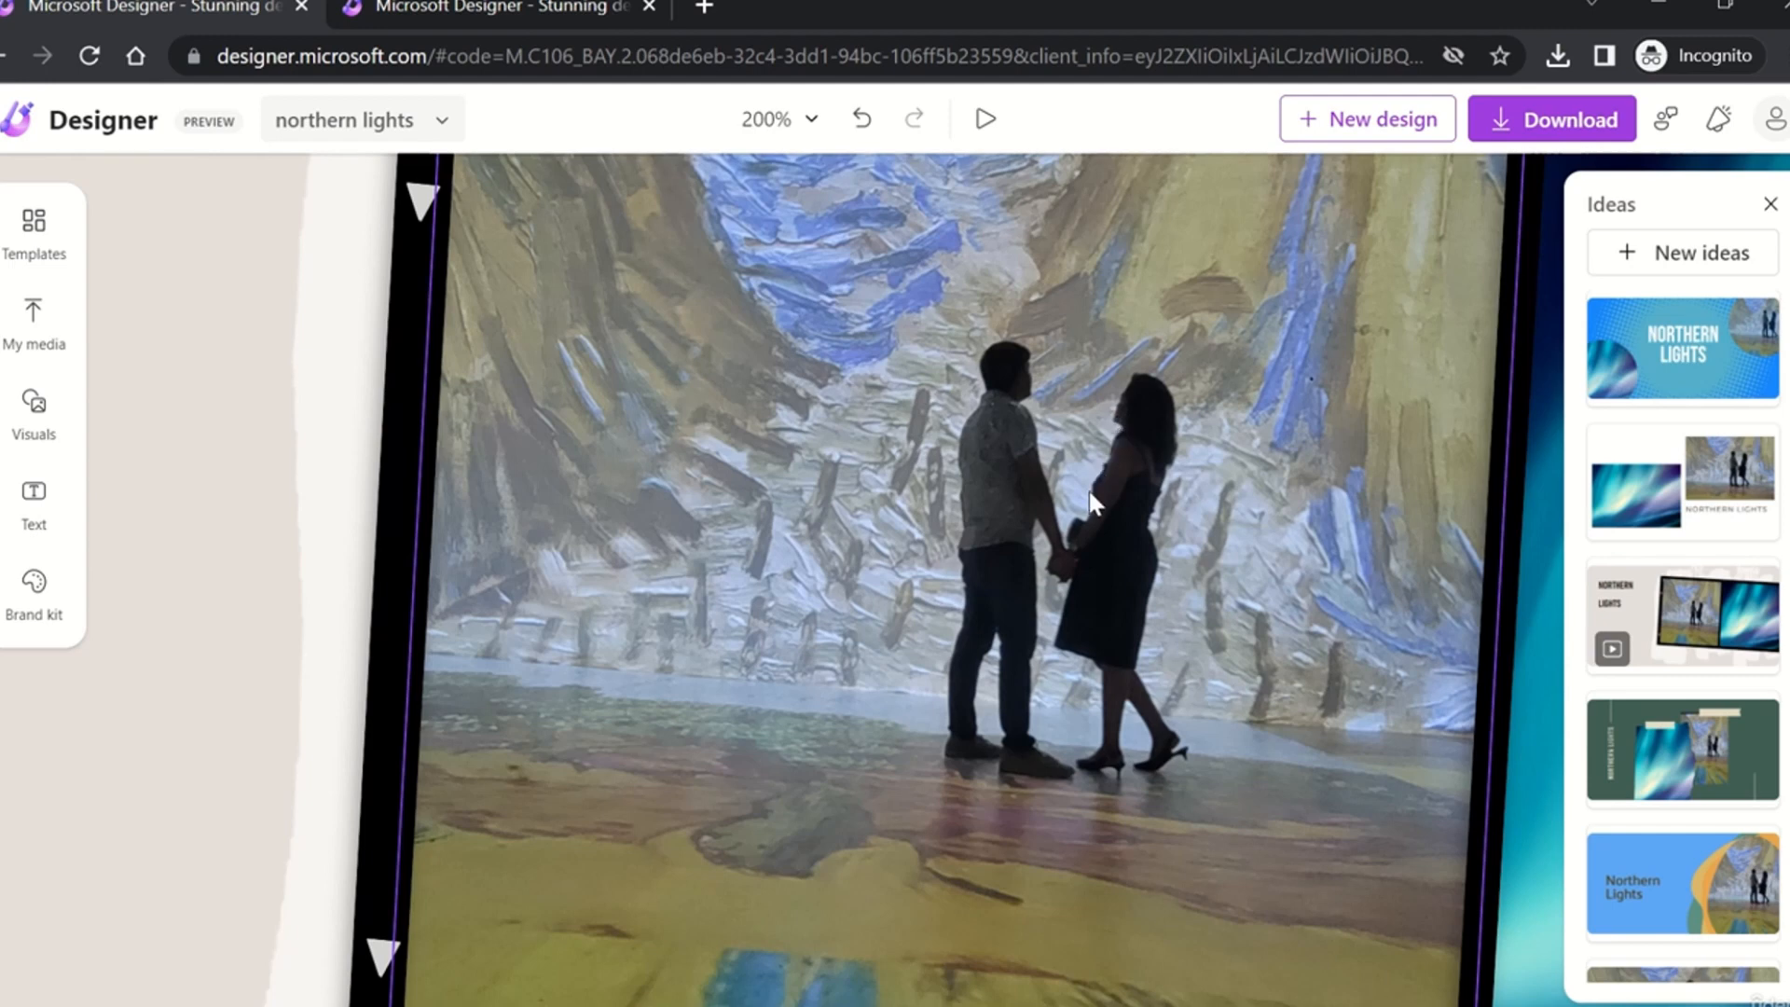
click(788, 123)
click(863, 187)
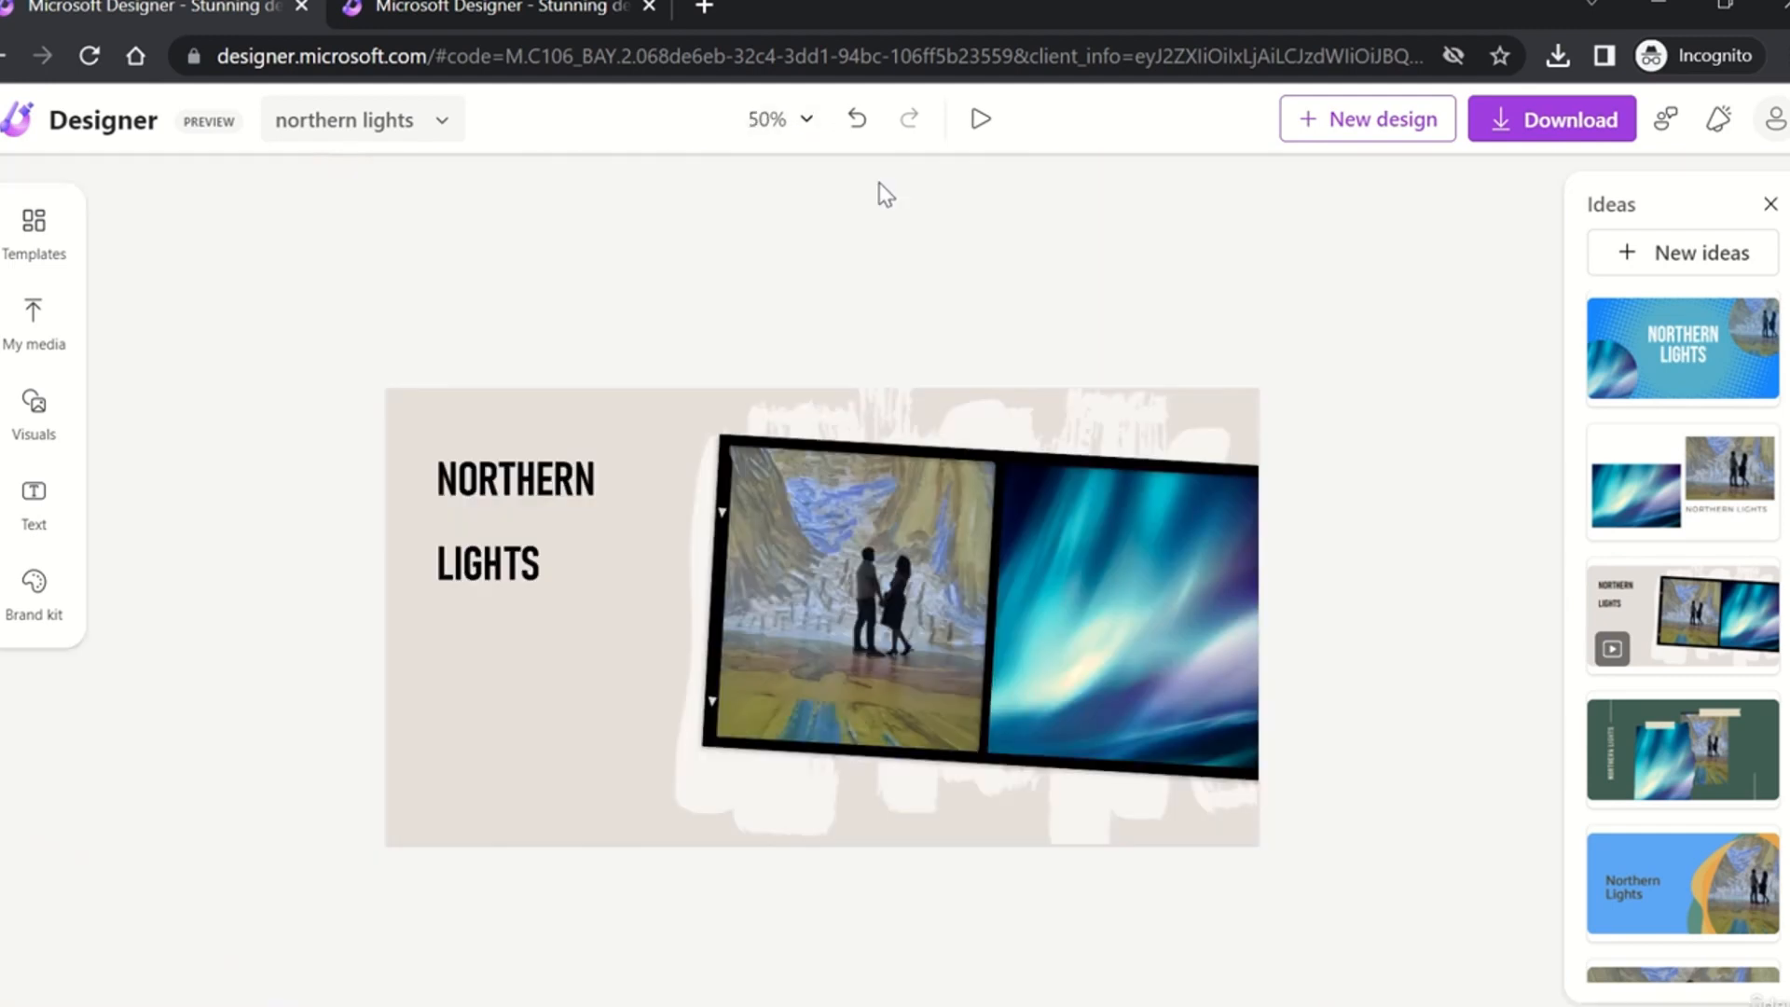
click(804, 124)
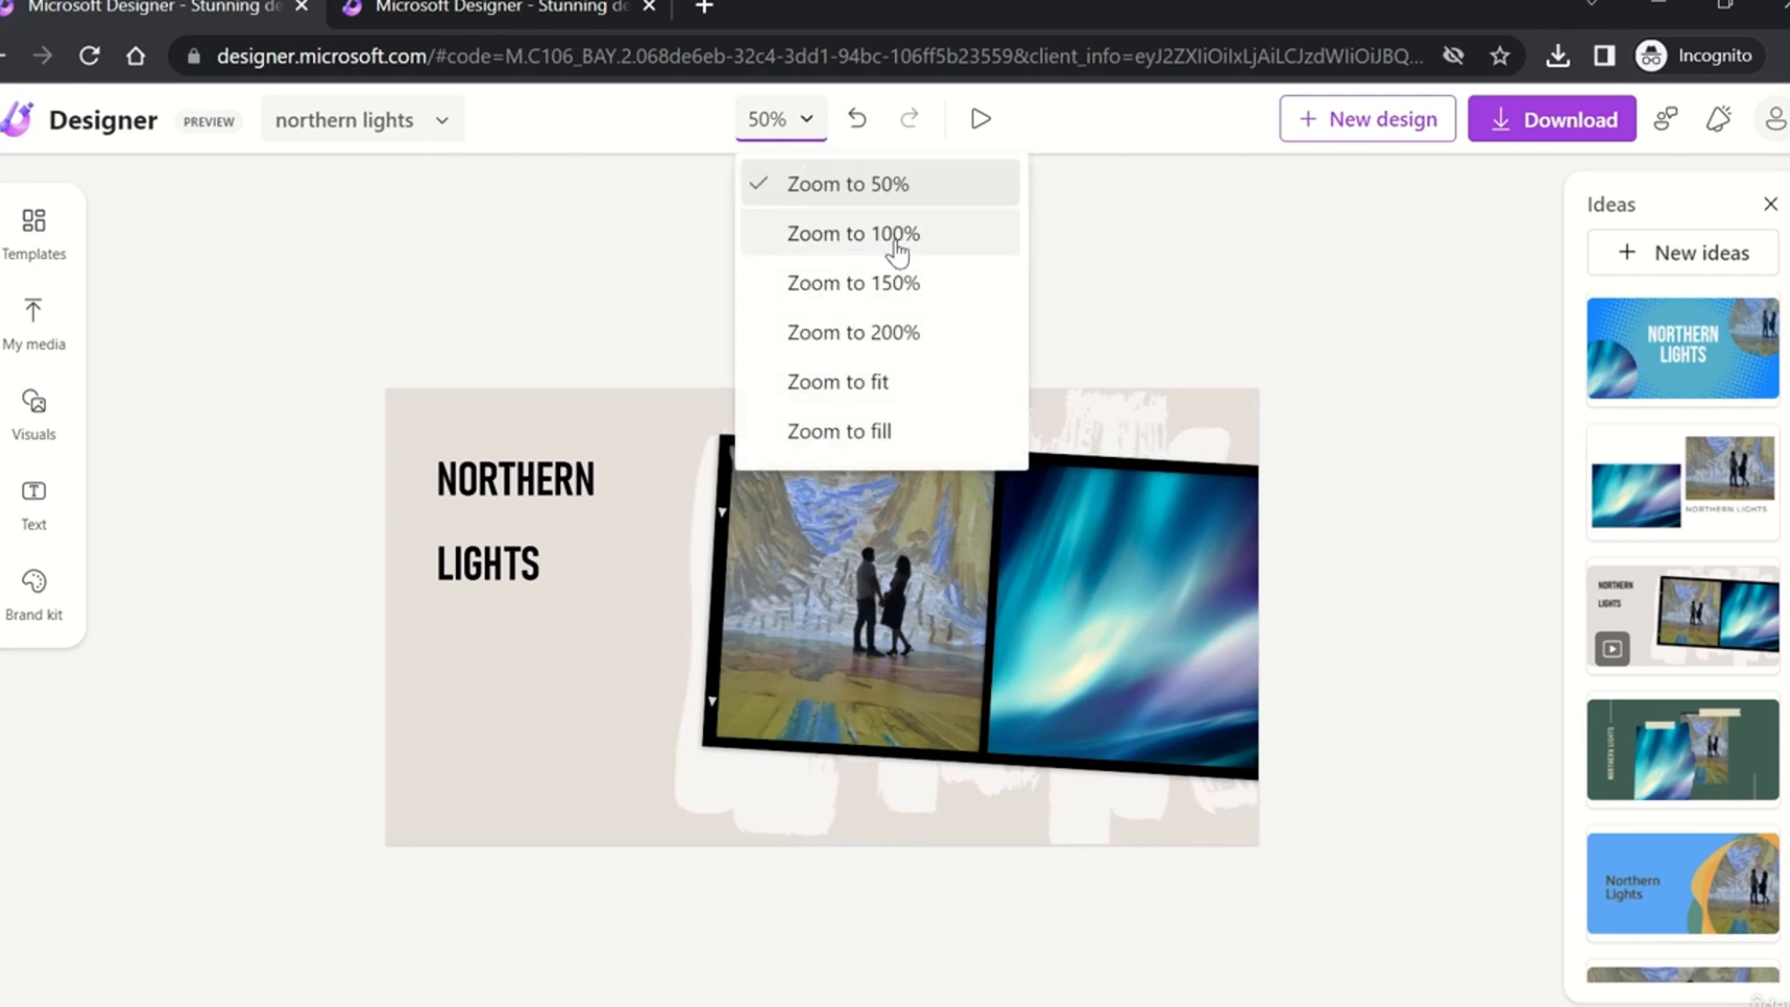
click(896, 408)
click(797, 126)
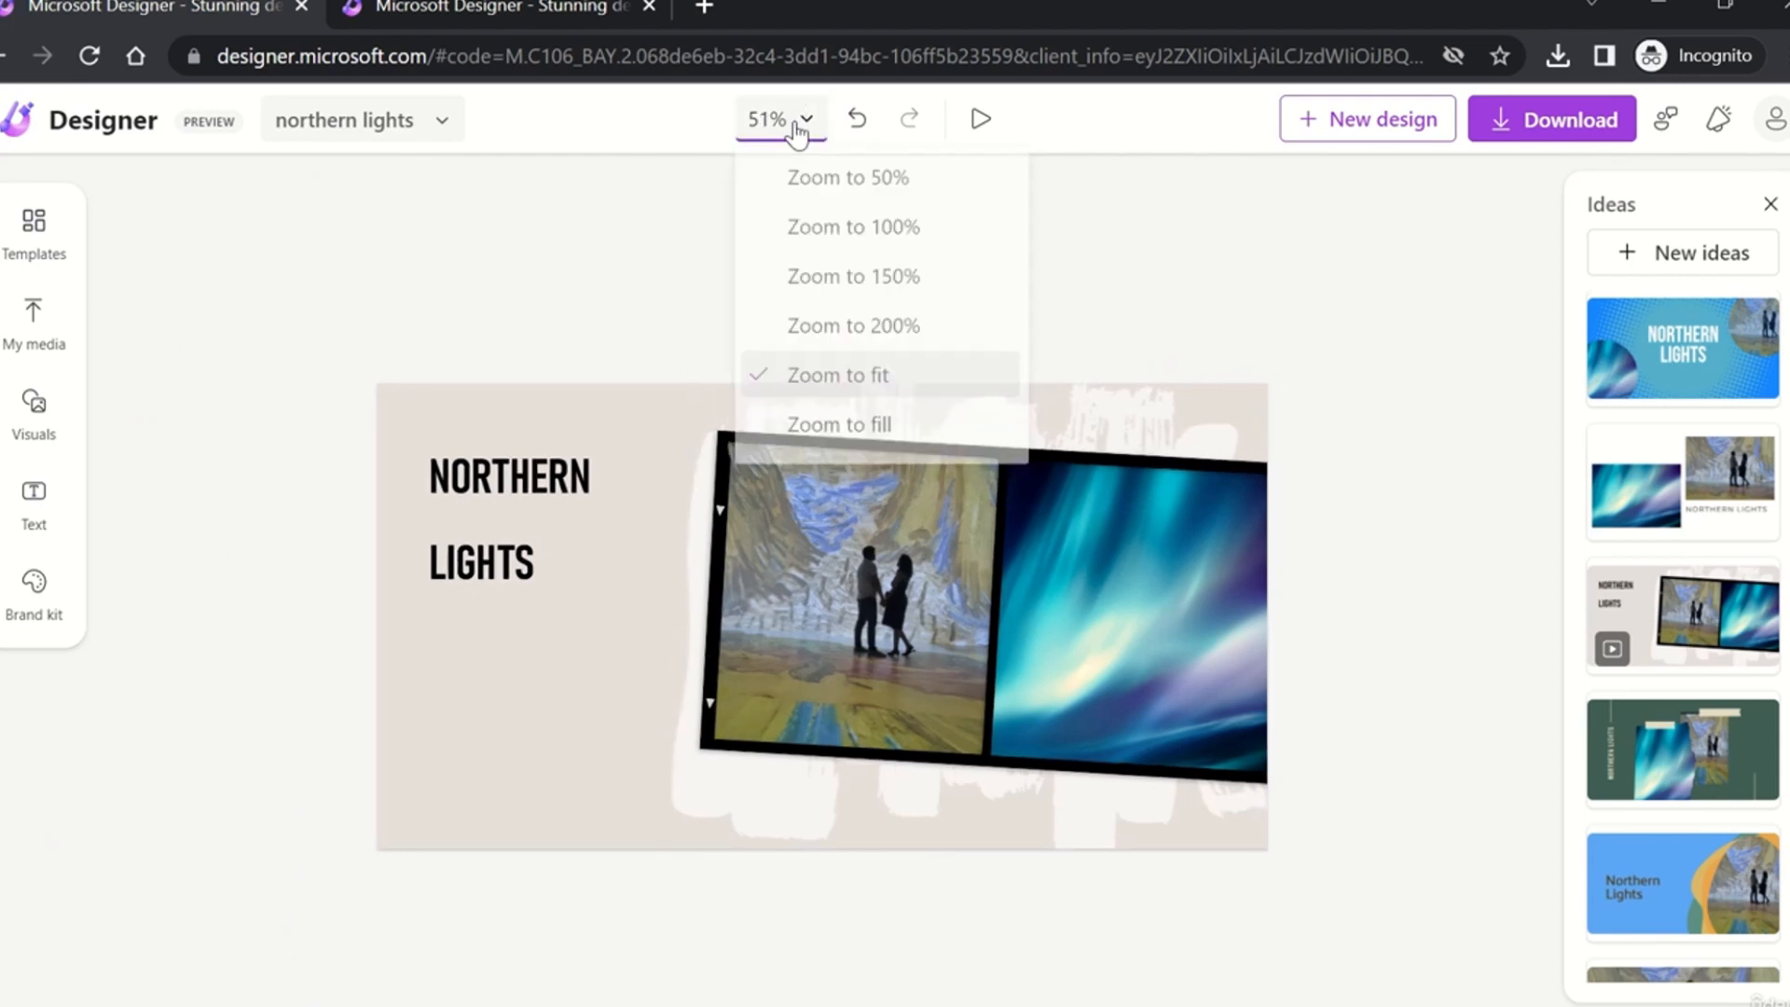
click(860, 424)
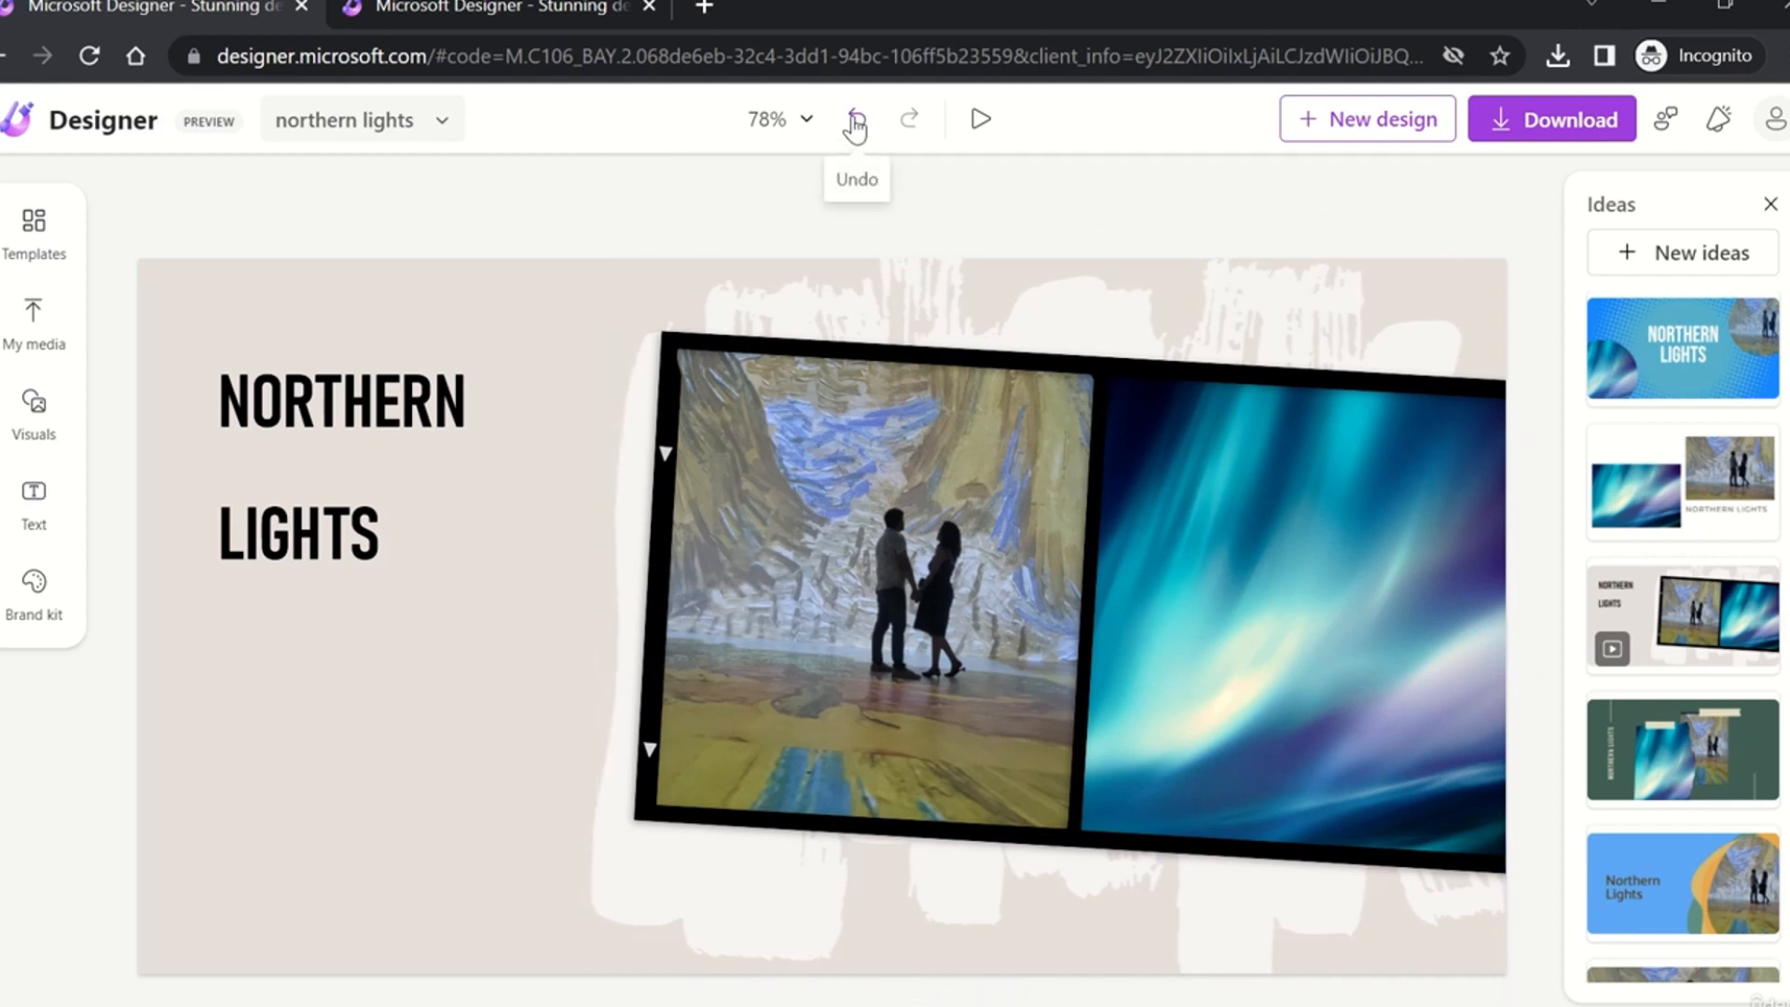
Step: Try stretching the couple photo upward beyond the film strip's upper edge, and undo the change
click(698, 462)
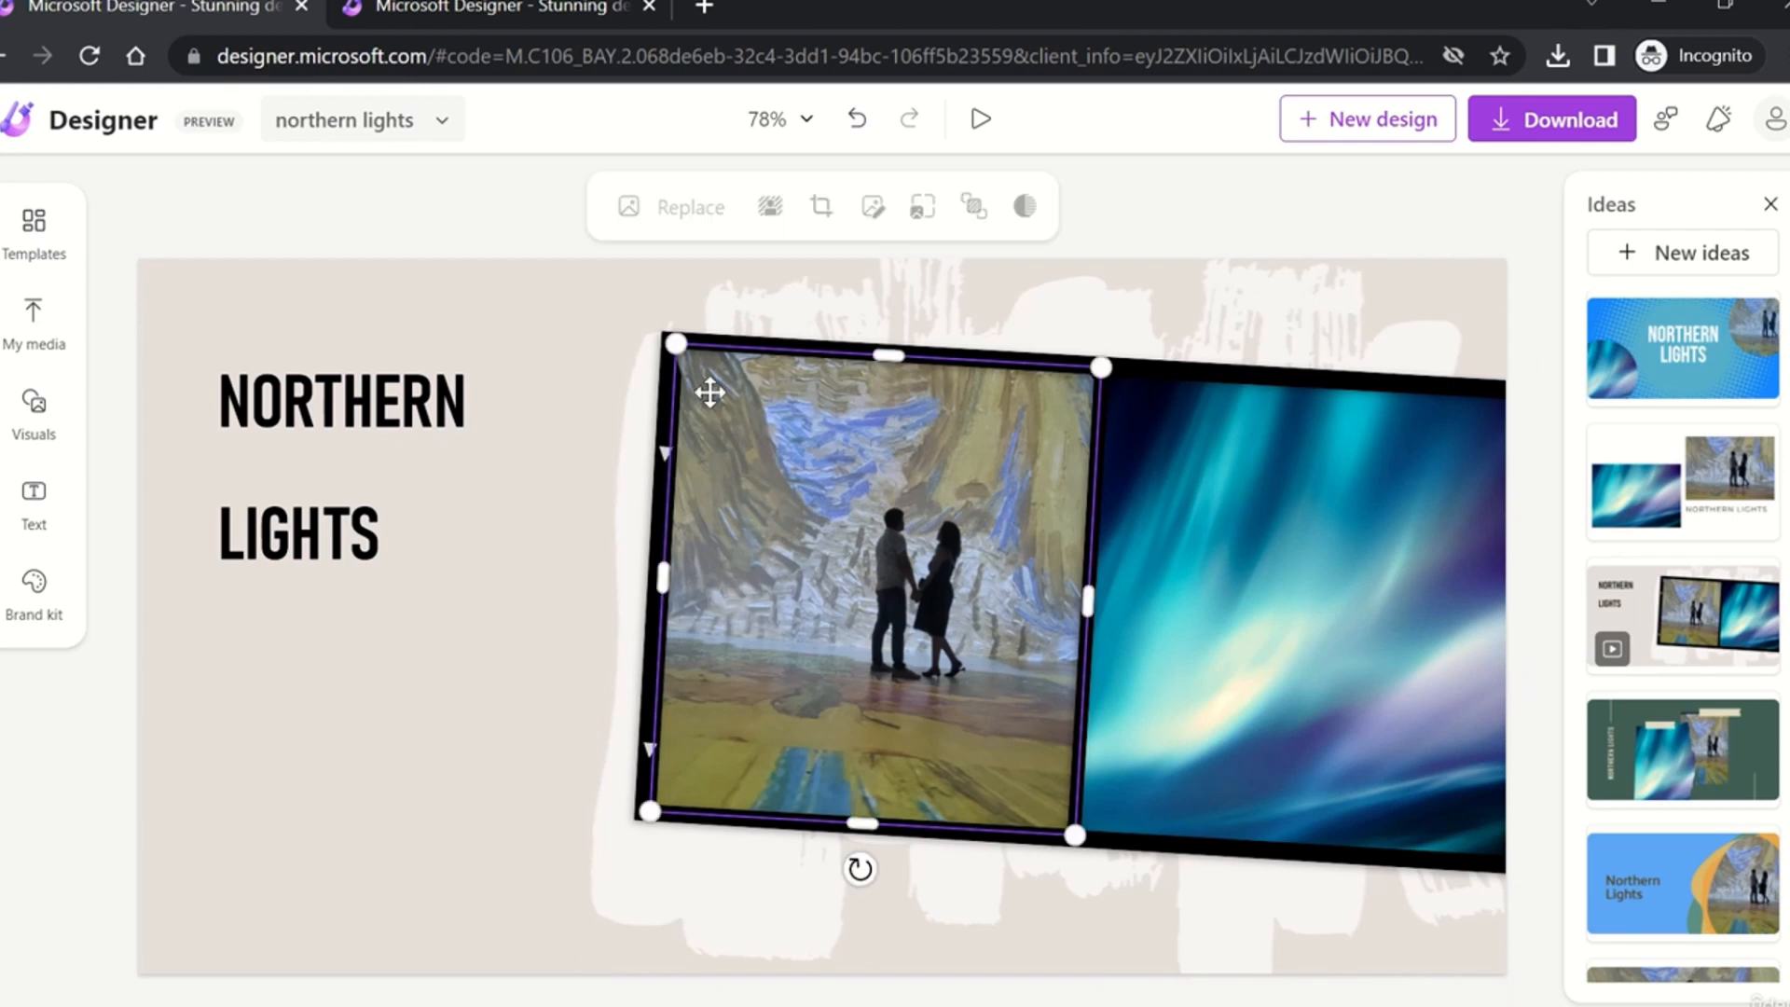
drag(889, 354, 892, 279)
click(1139, 199)
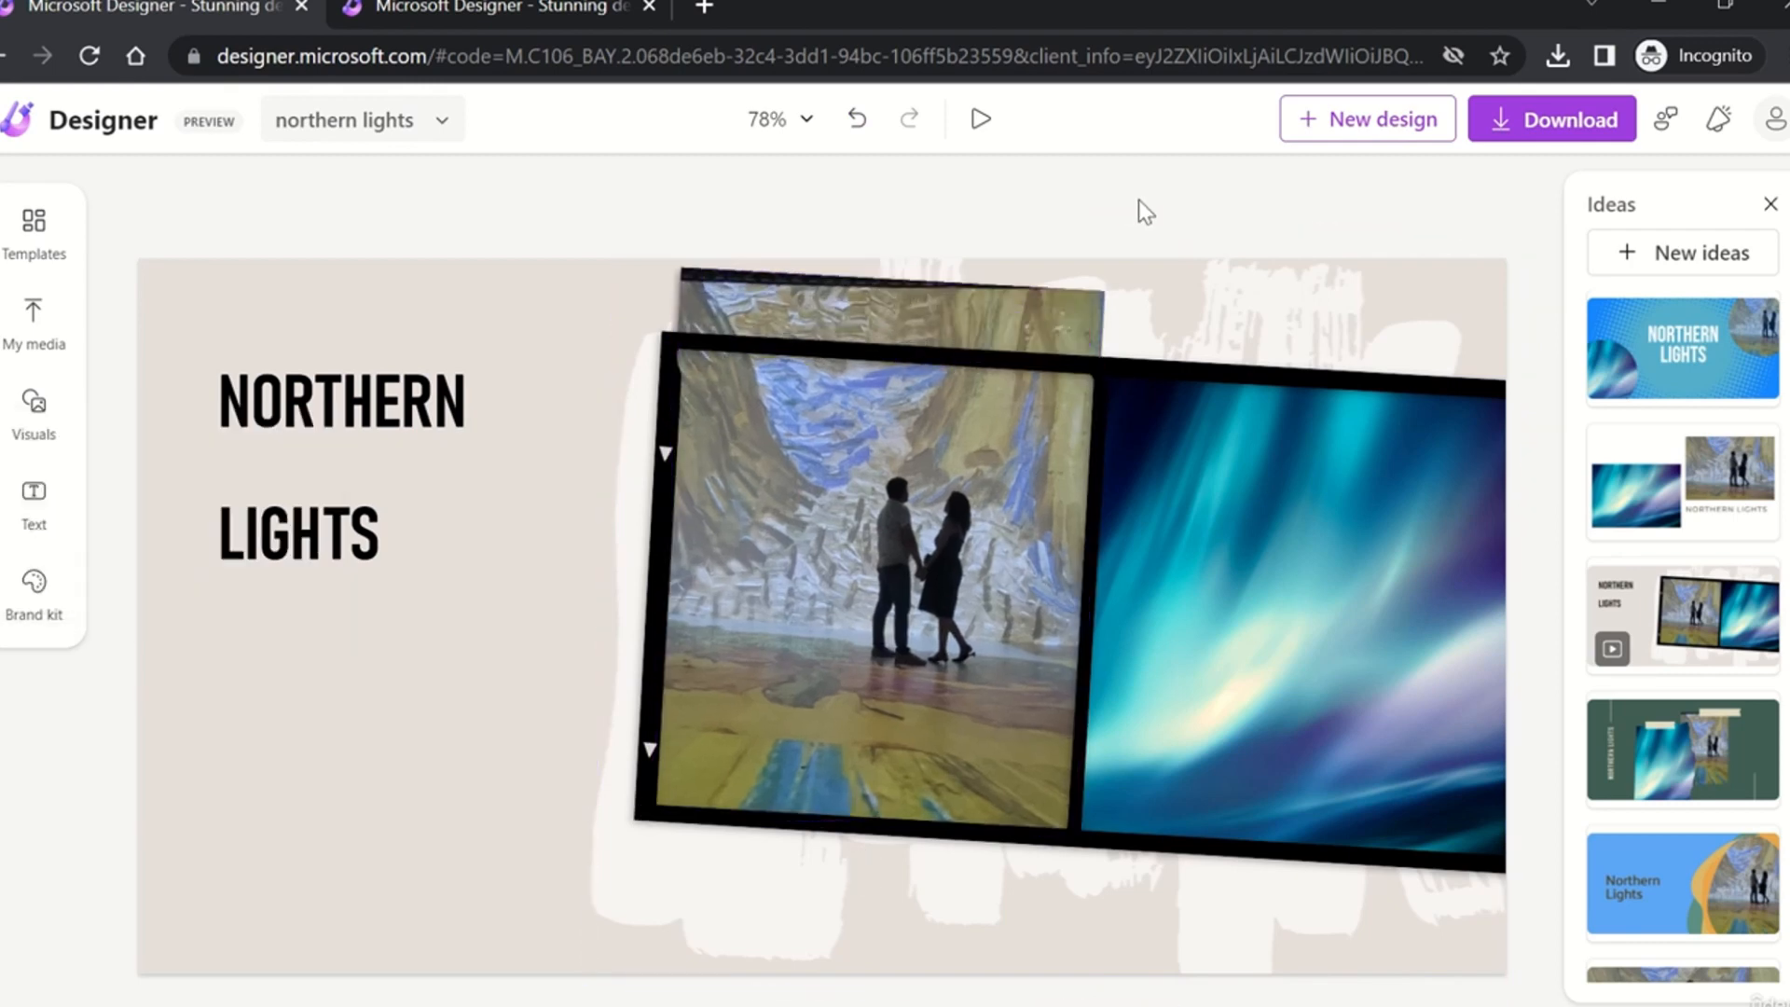
click(858, 119)
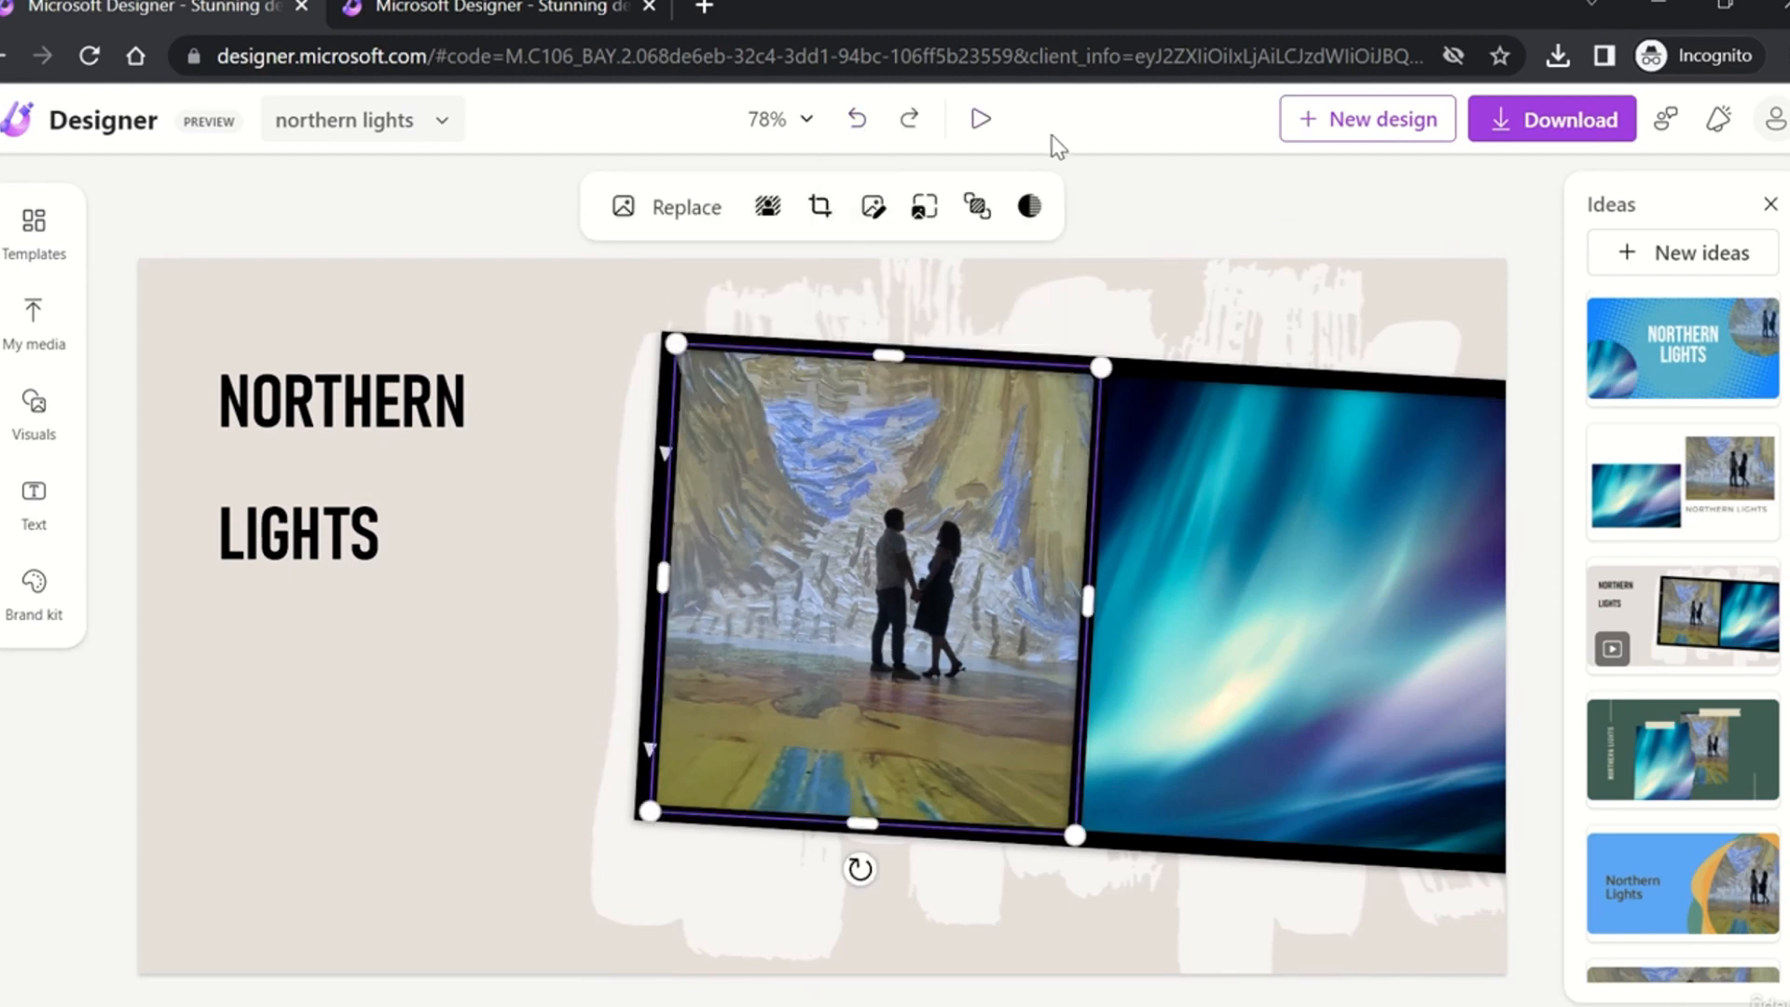
Step: Play the animation preview of the film-strip design
click(1211, 308)
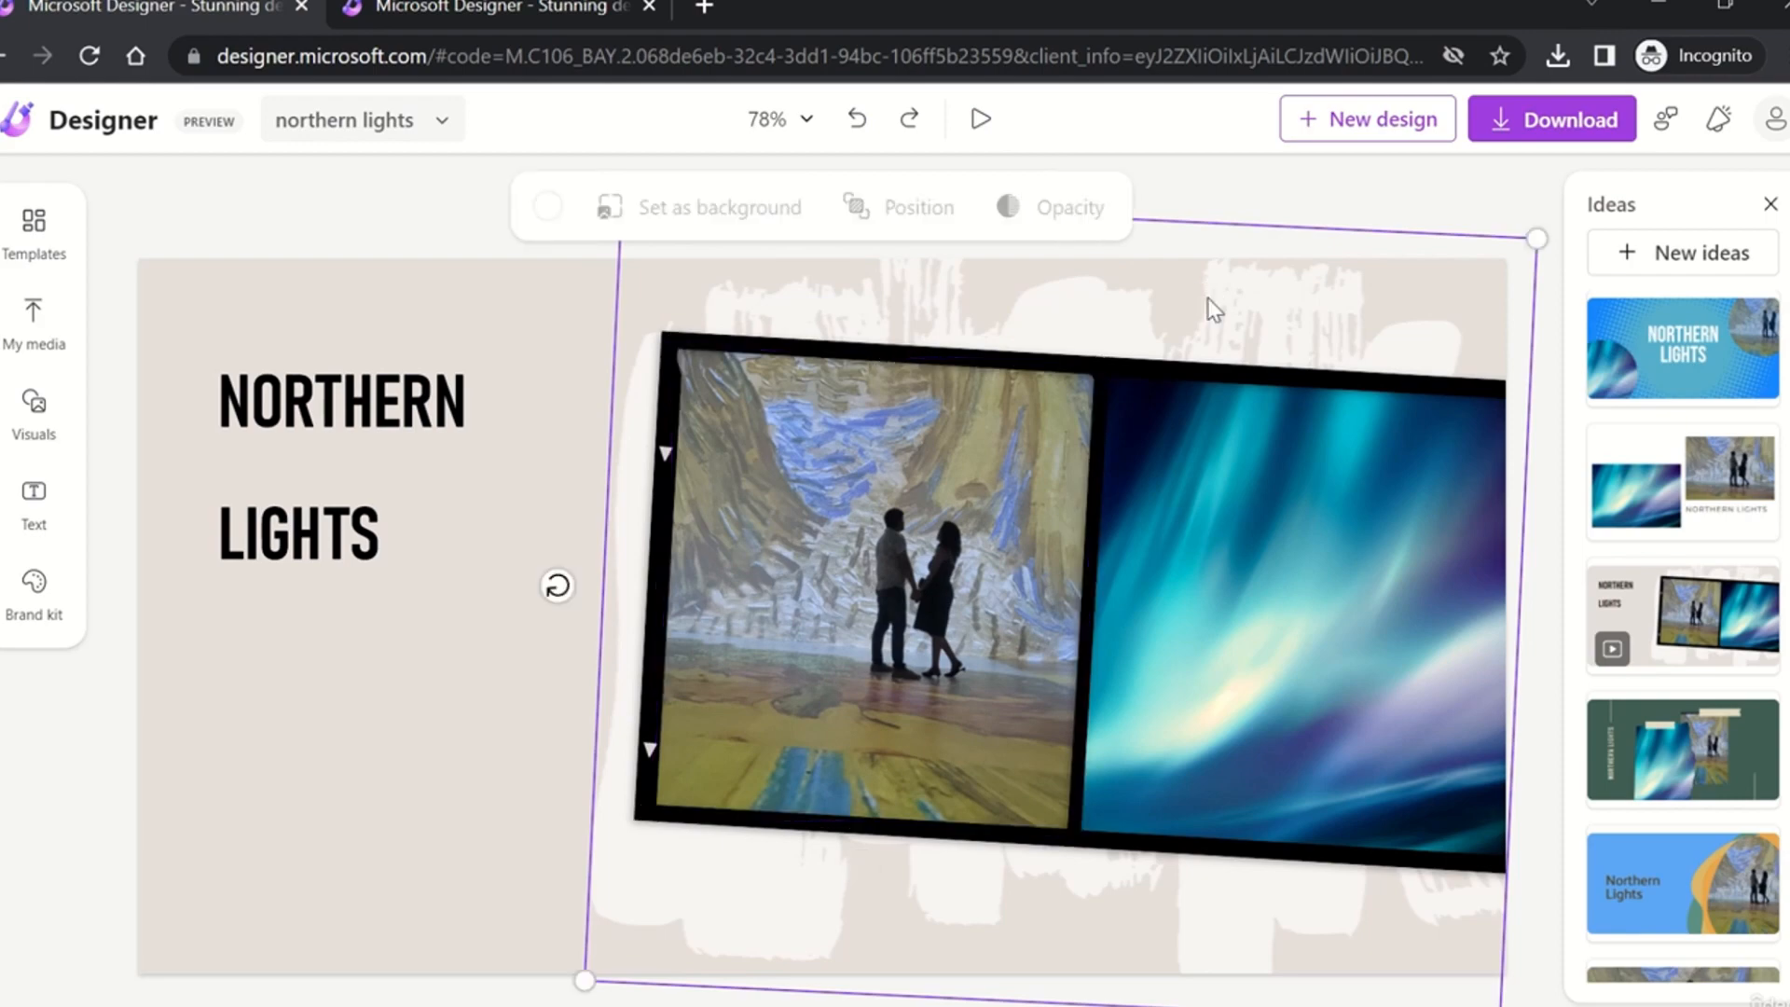
click(524, 390)
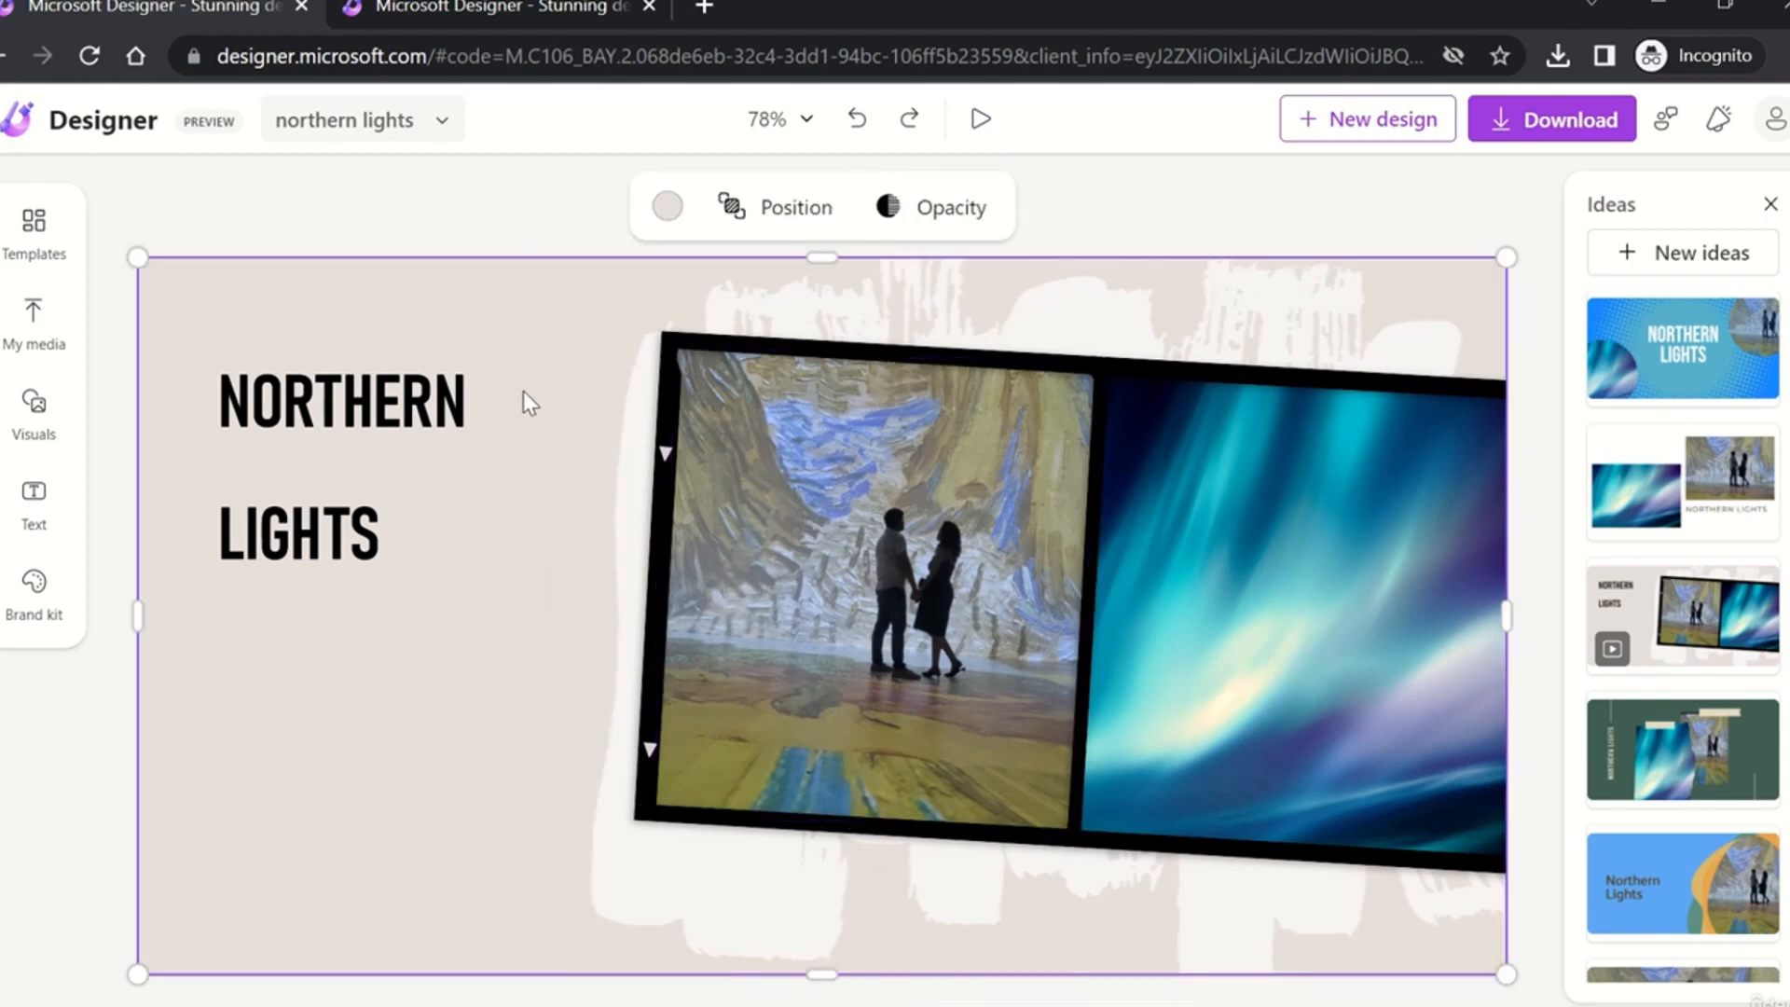
click(985, 123)
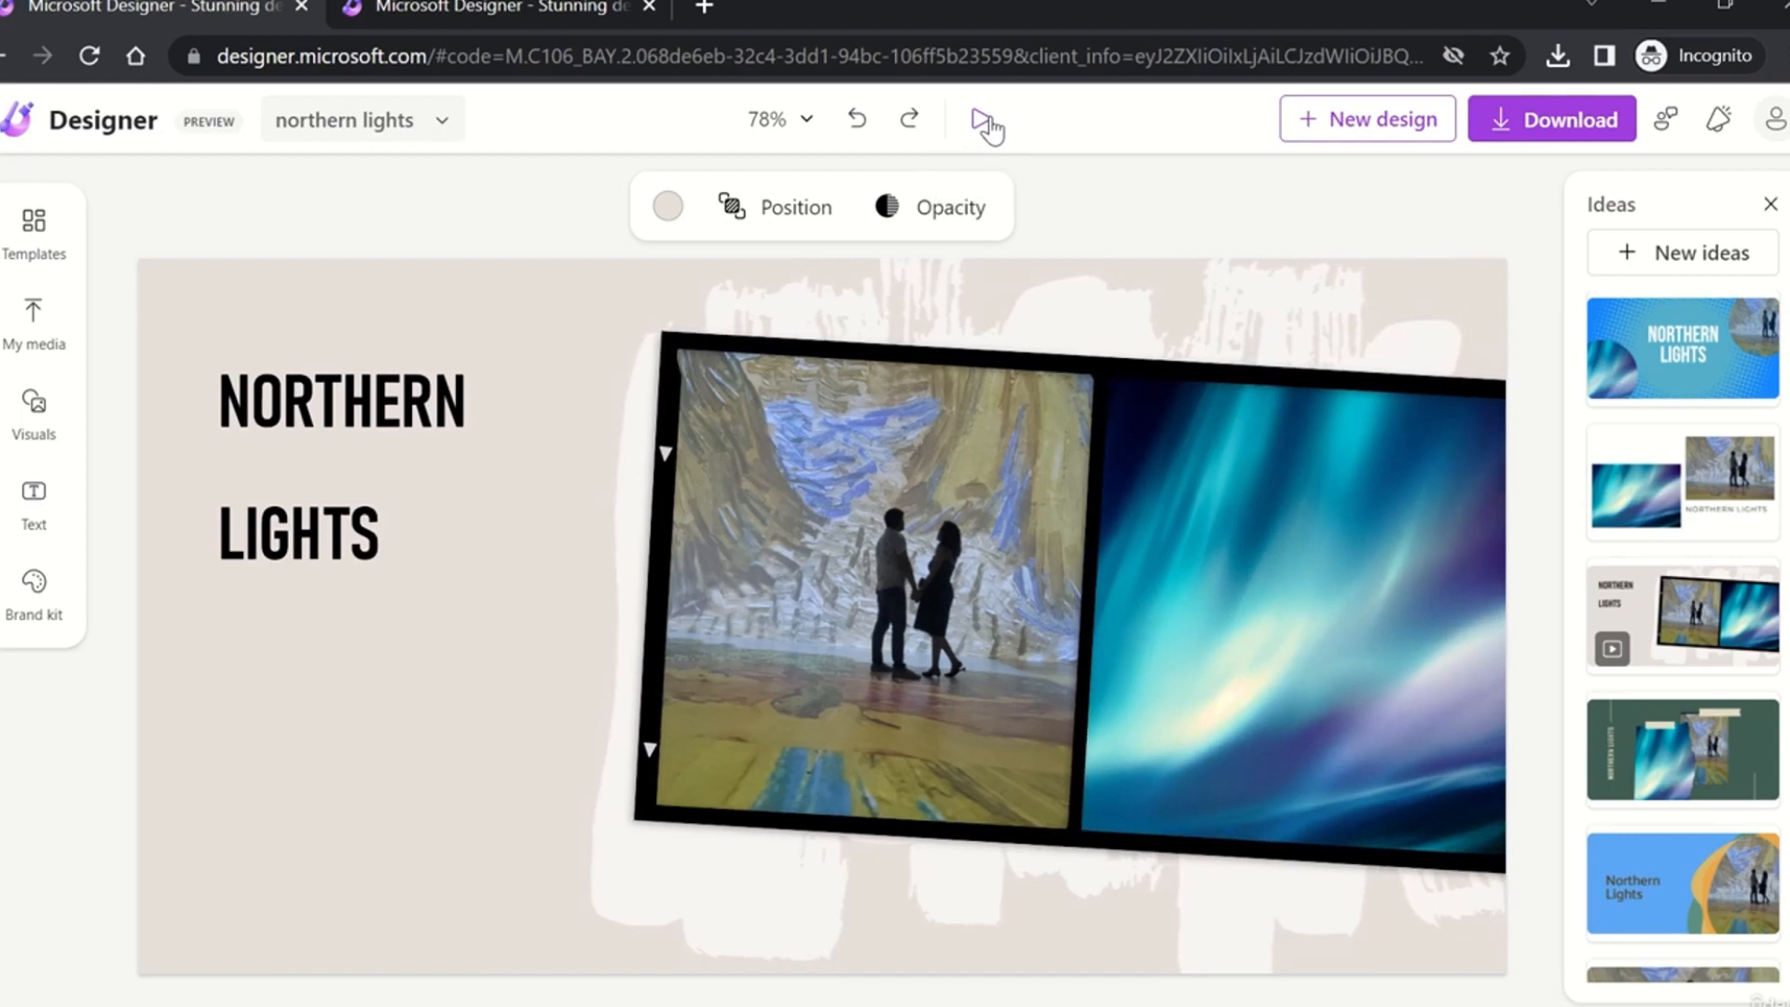
click(984, 123)
click(988, 124)
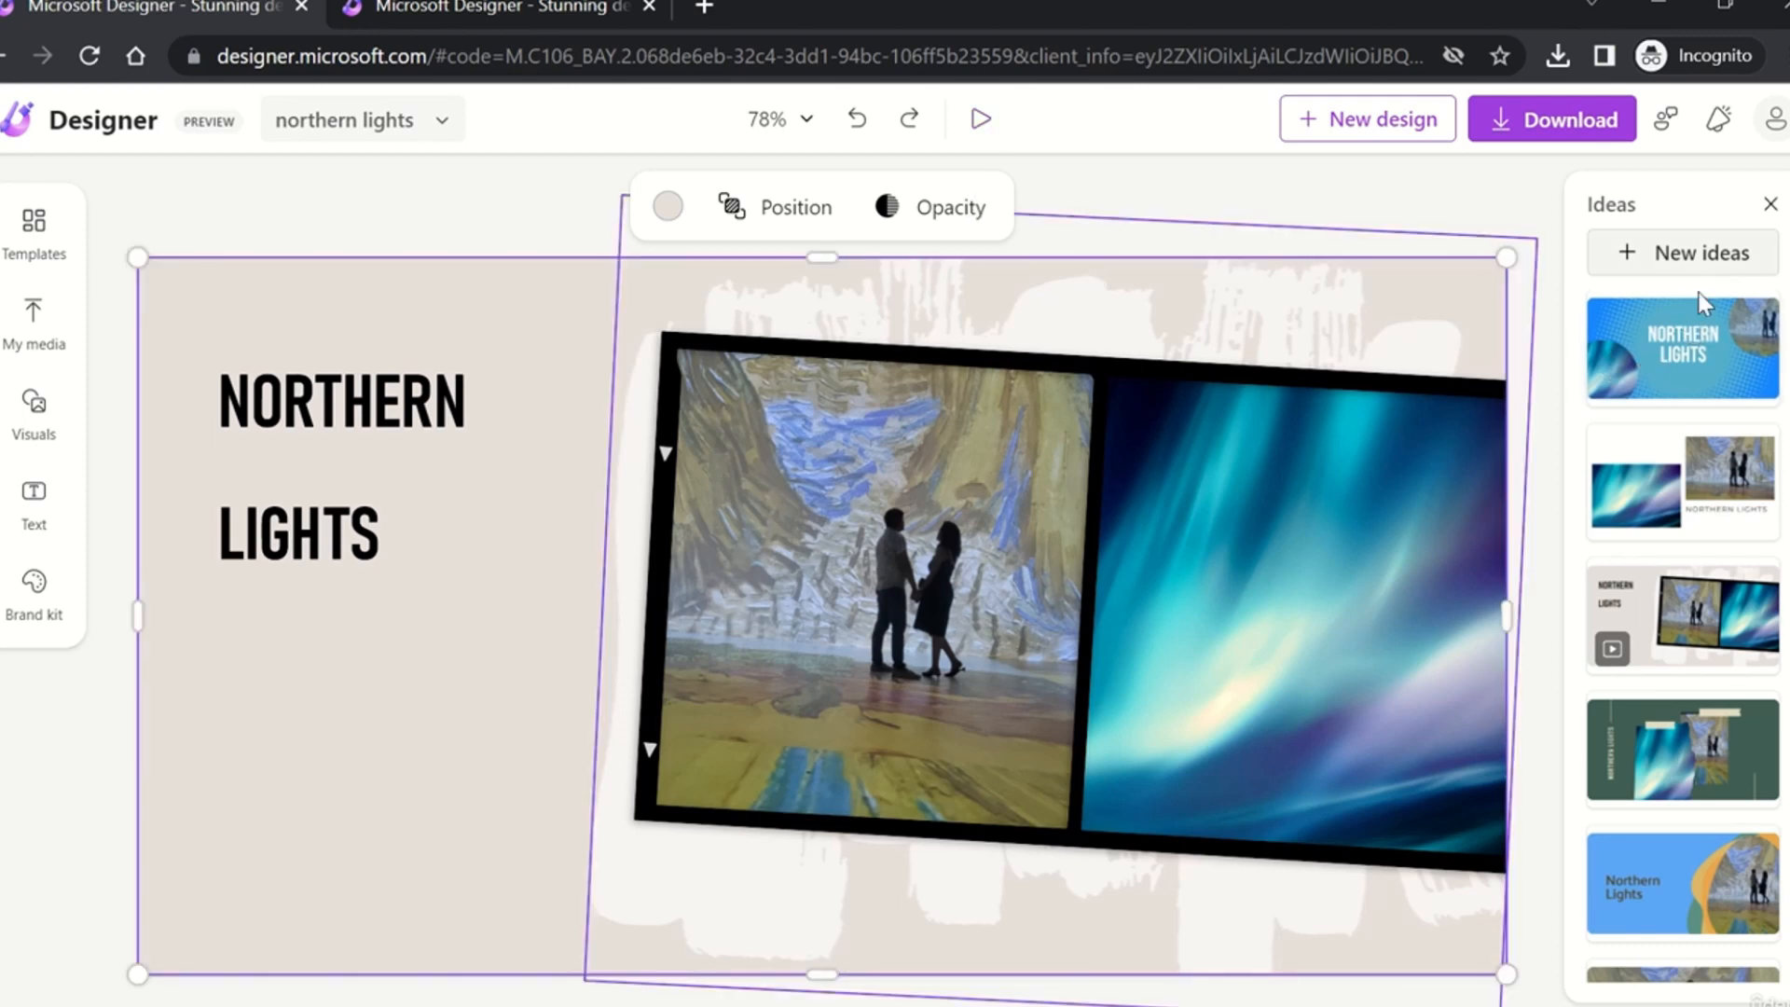
Step: Try the suggested full-photo layout, the green photo-collage layout, the white two-photo layout and the blue centred-title layout on the design
scroll(1674, 511, down, 1)
scroll(1674, 511, down, 1)
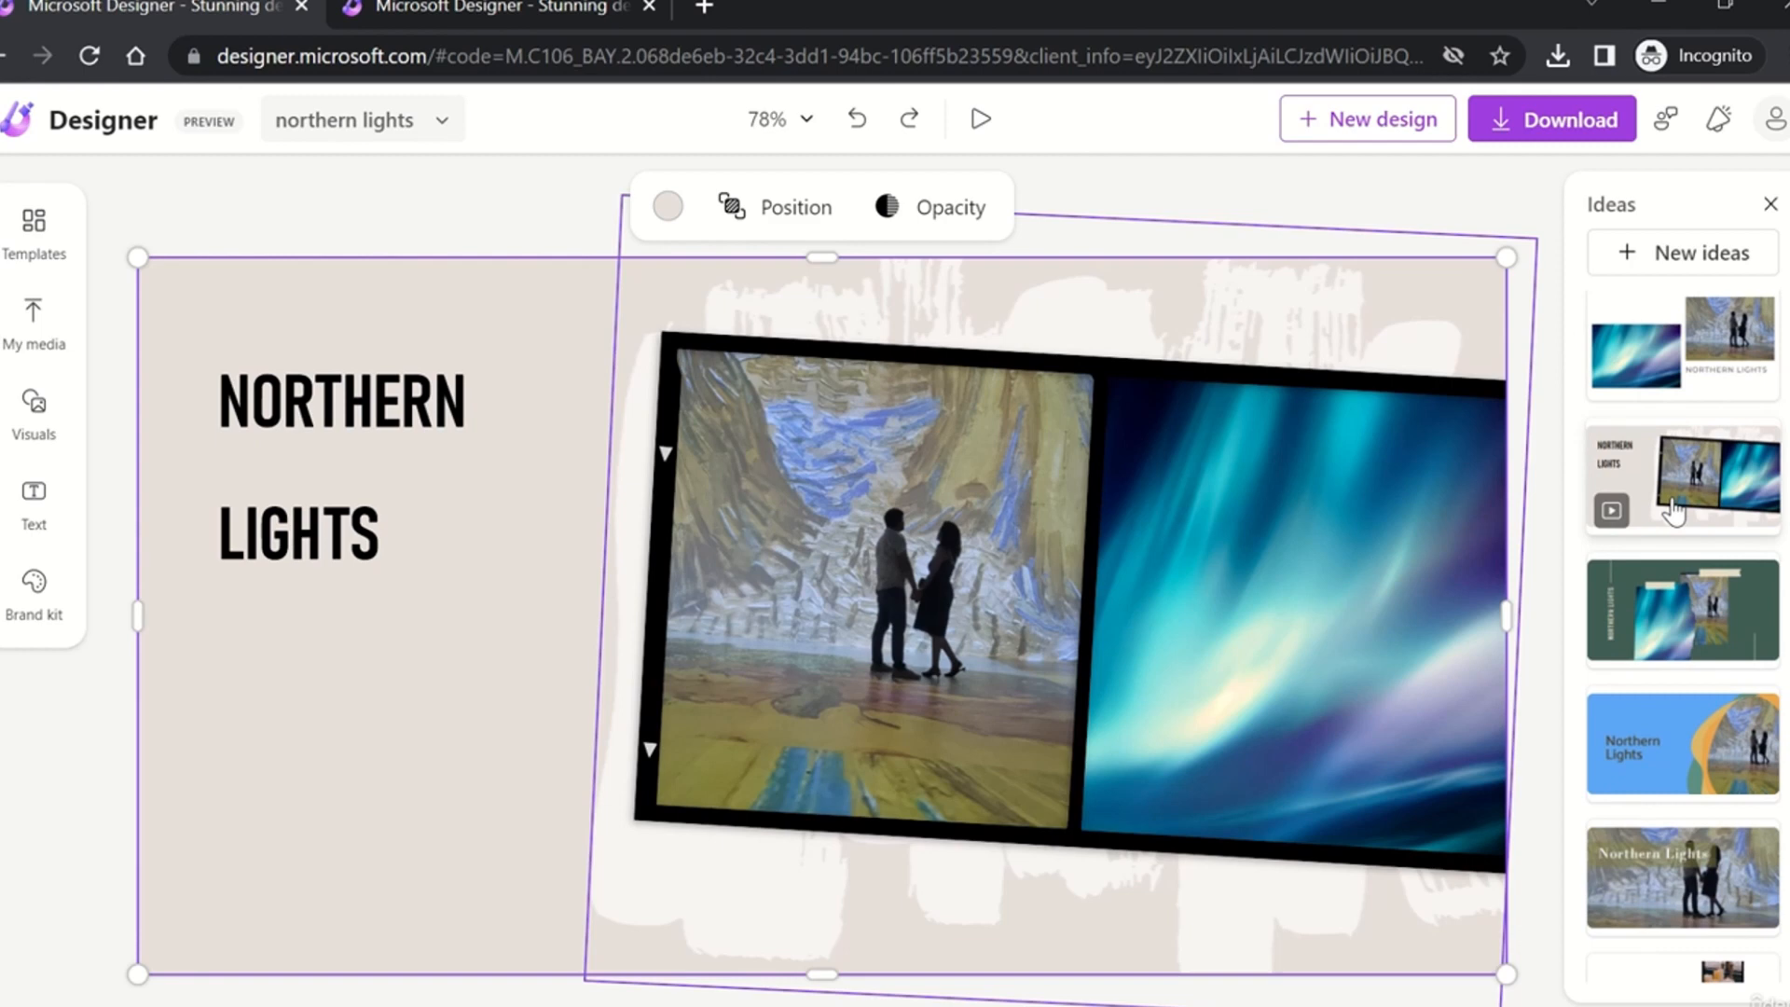
scroll(1674, 511, down, 2)
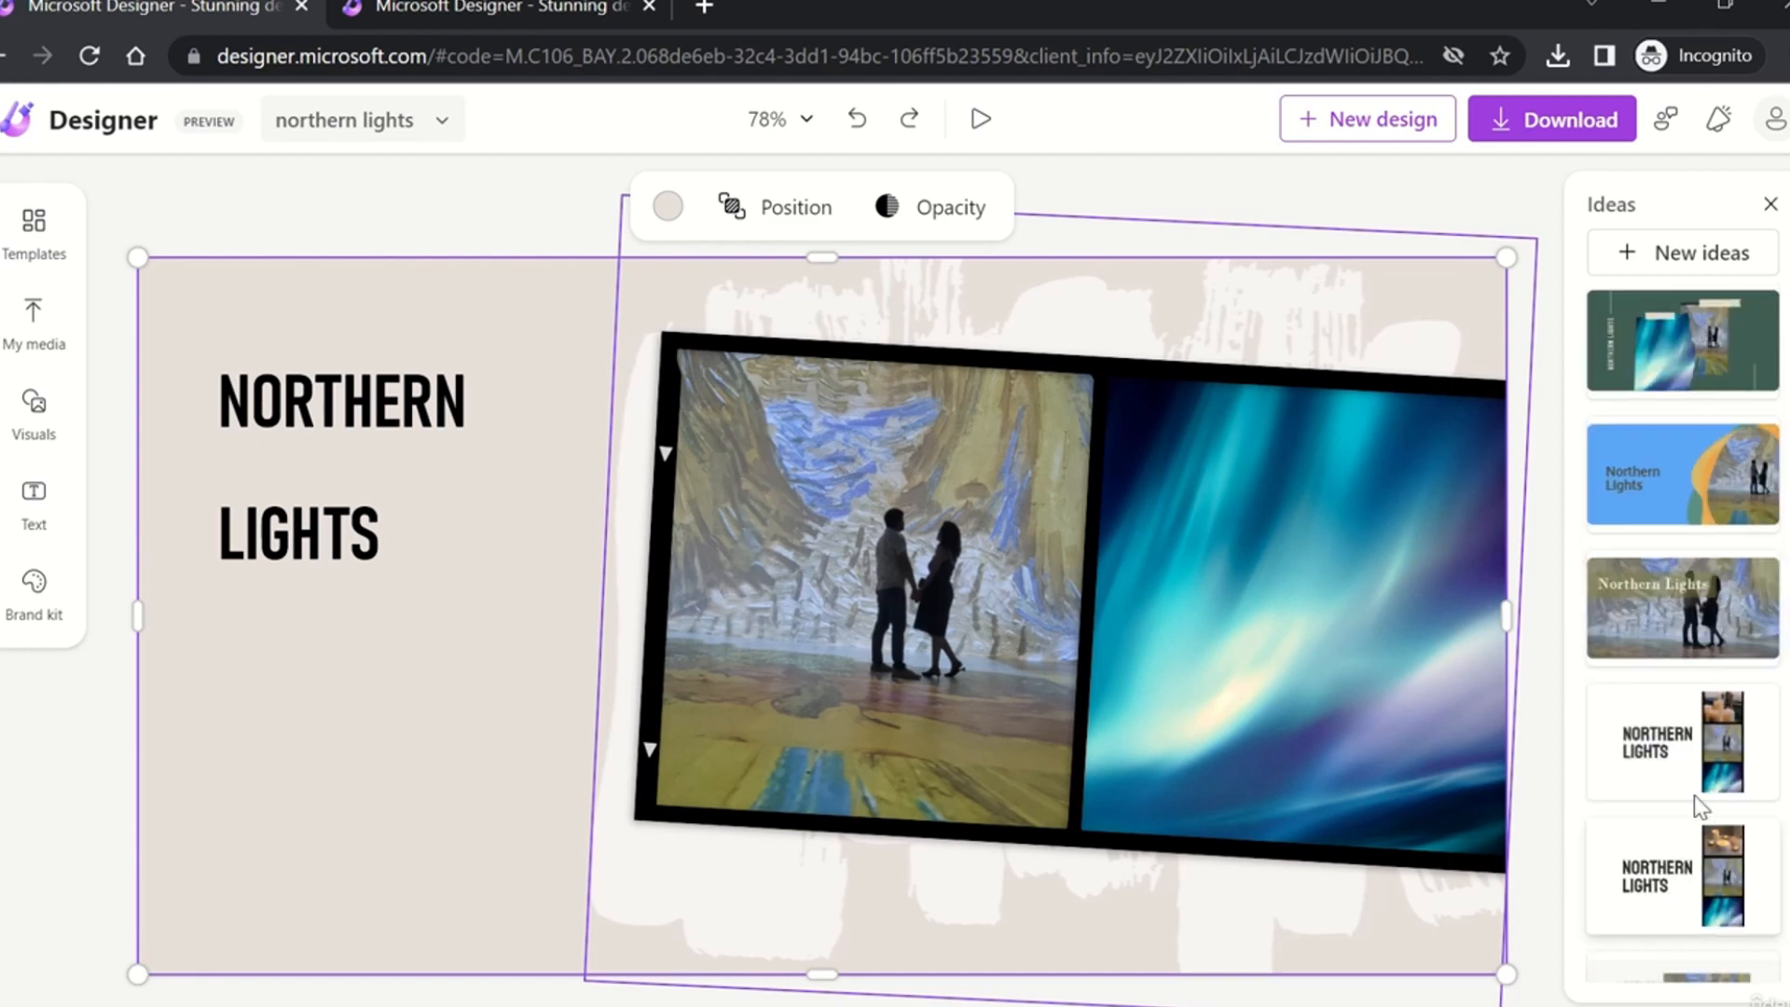
click(1674, 583)
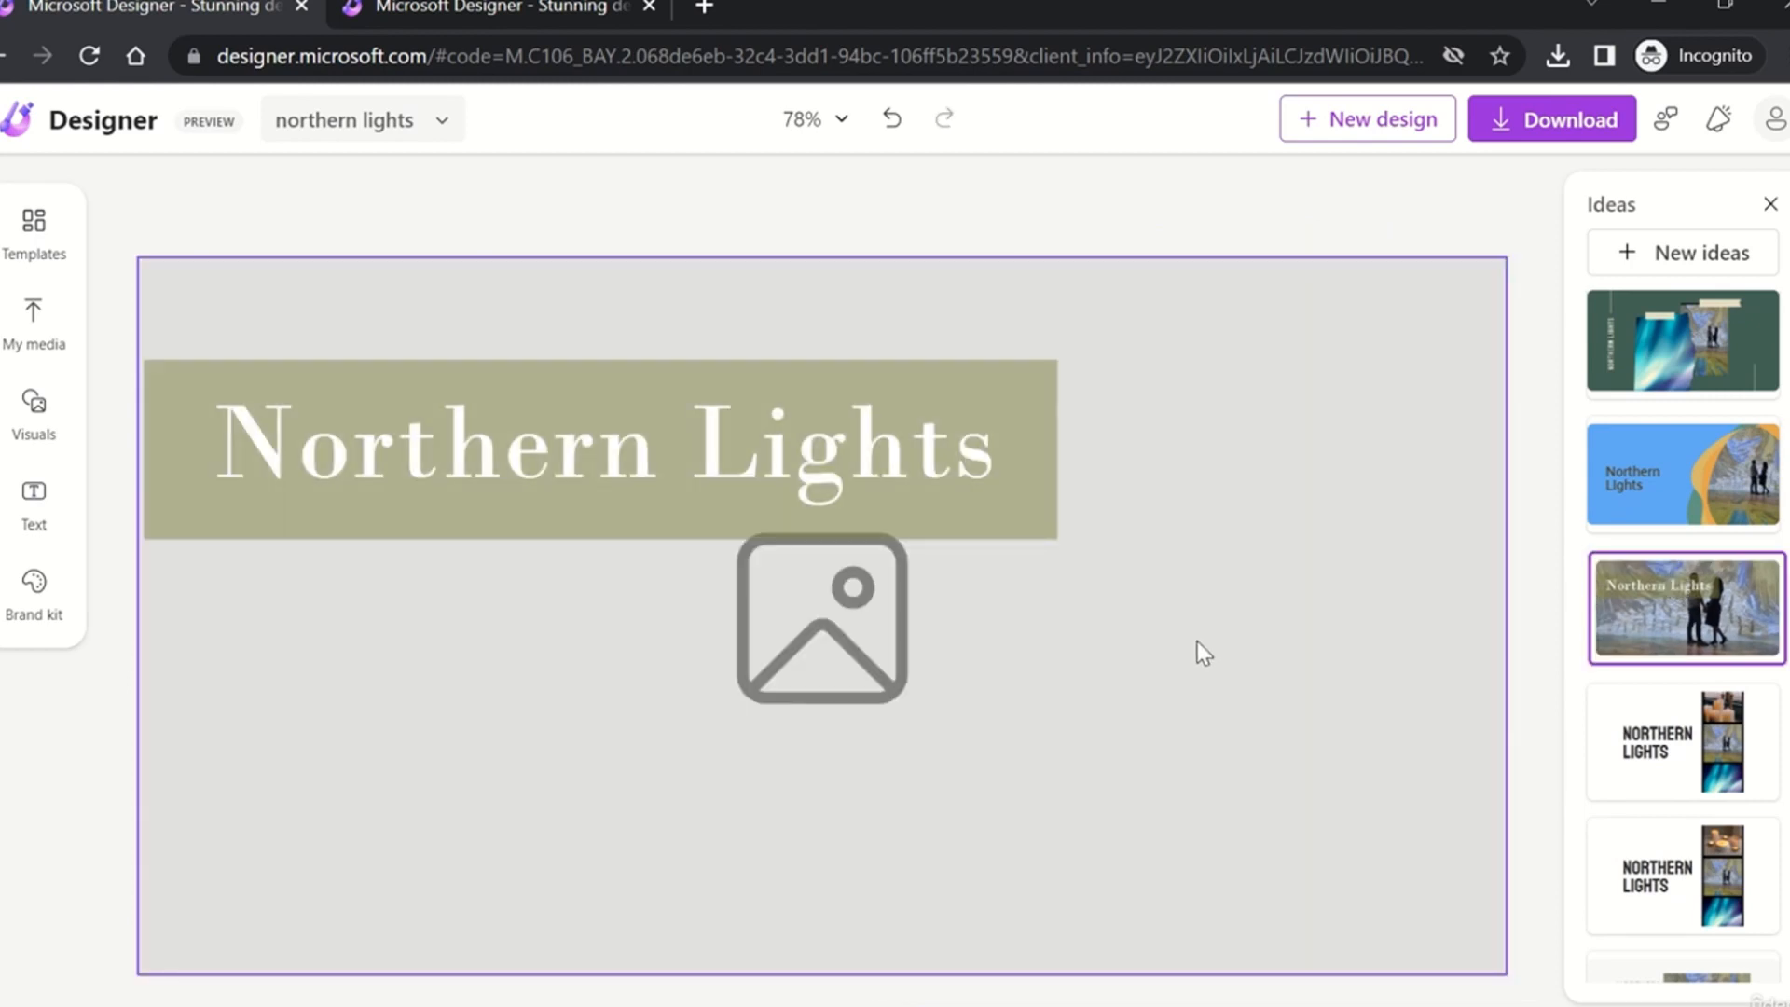
scroll(1679, 582, down, 5)
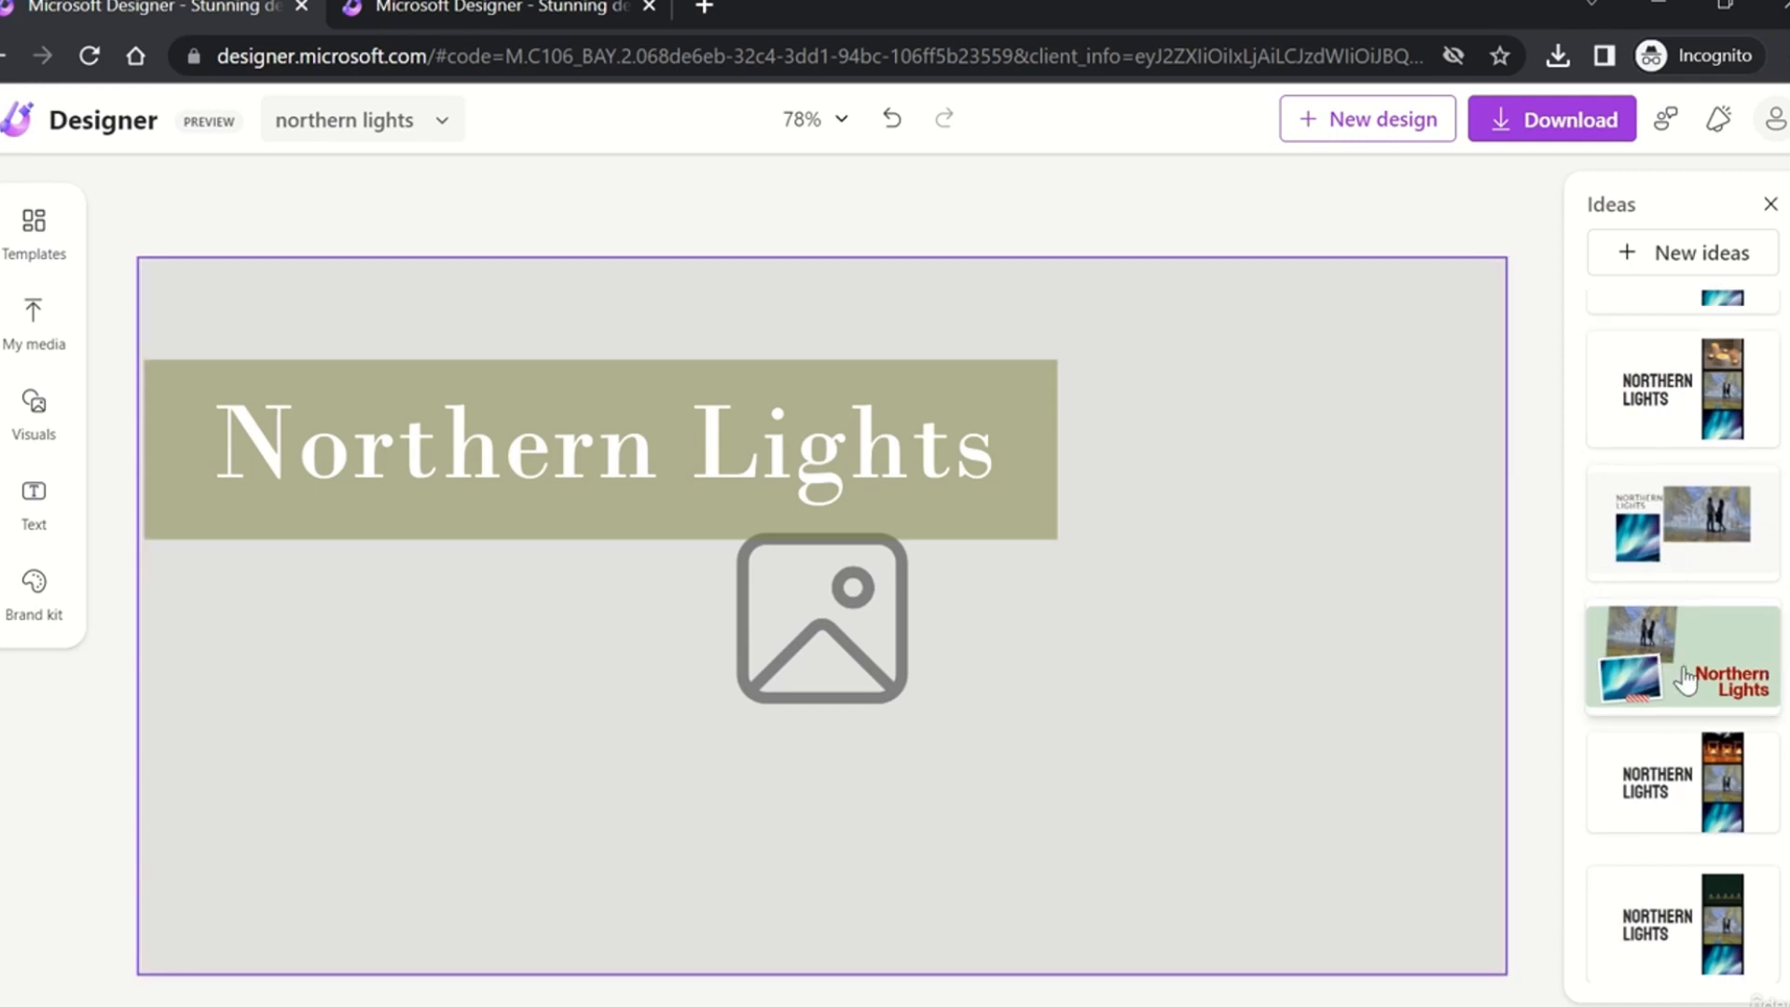
click(1710, 688)
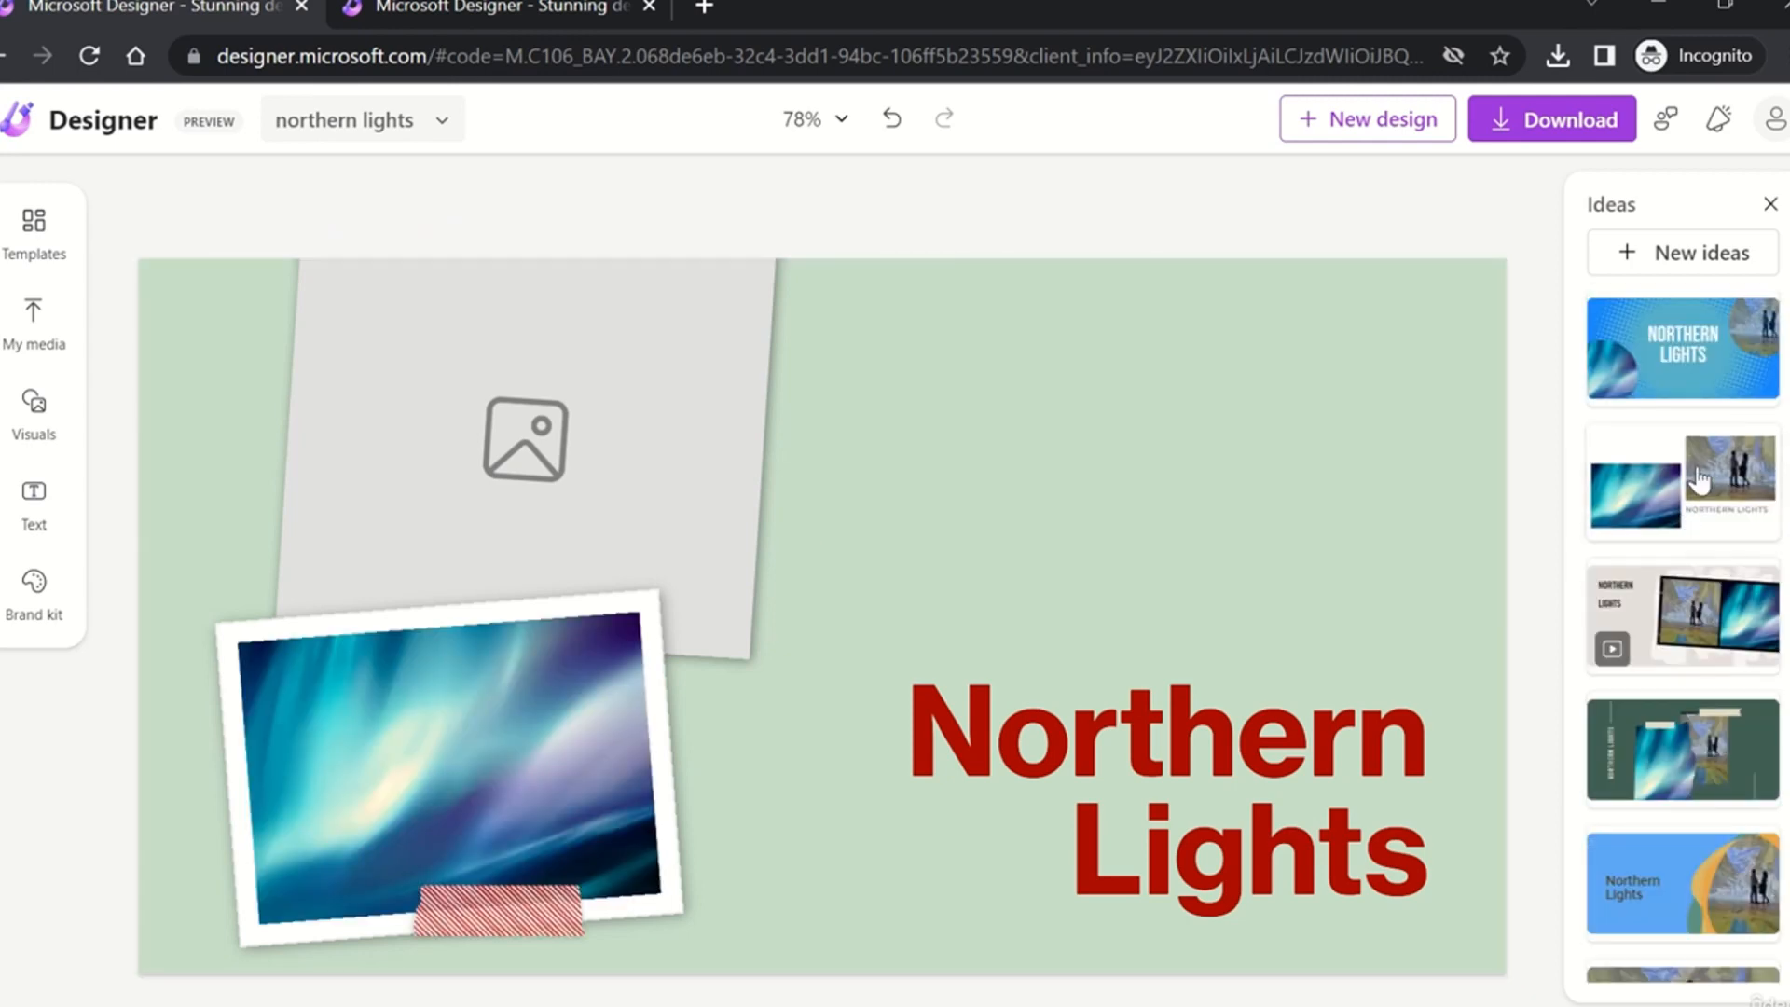
click(1700, 478)
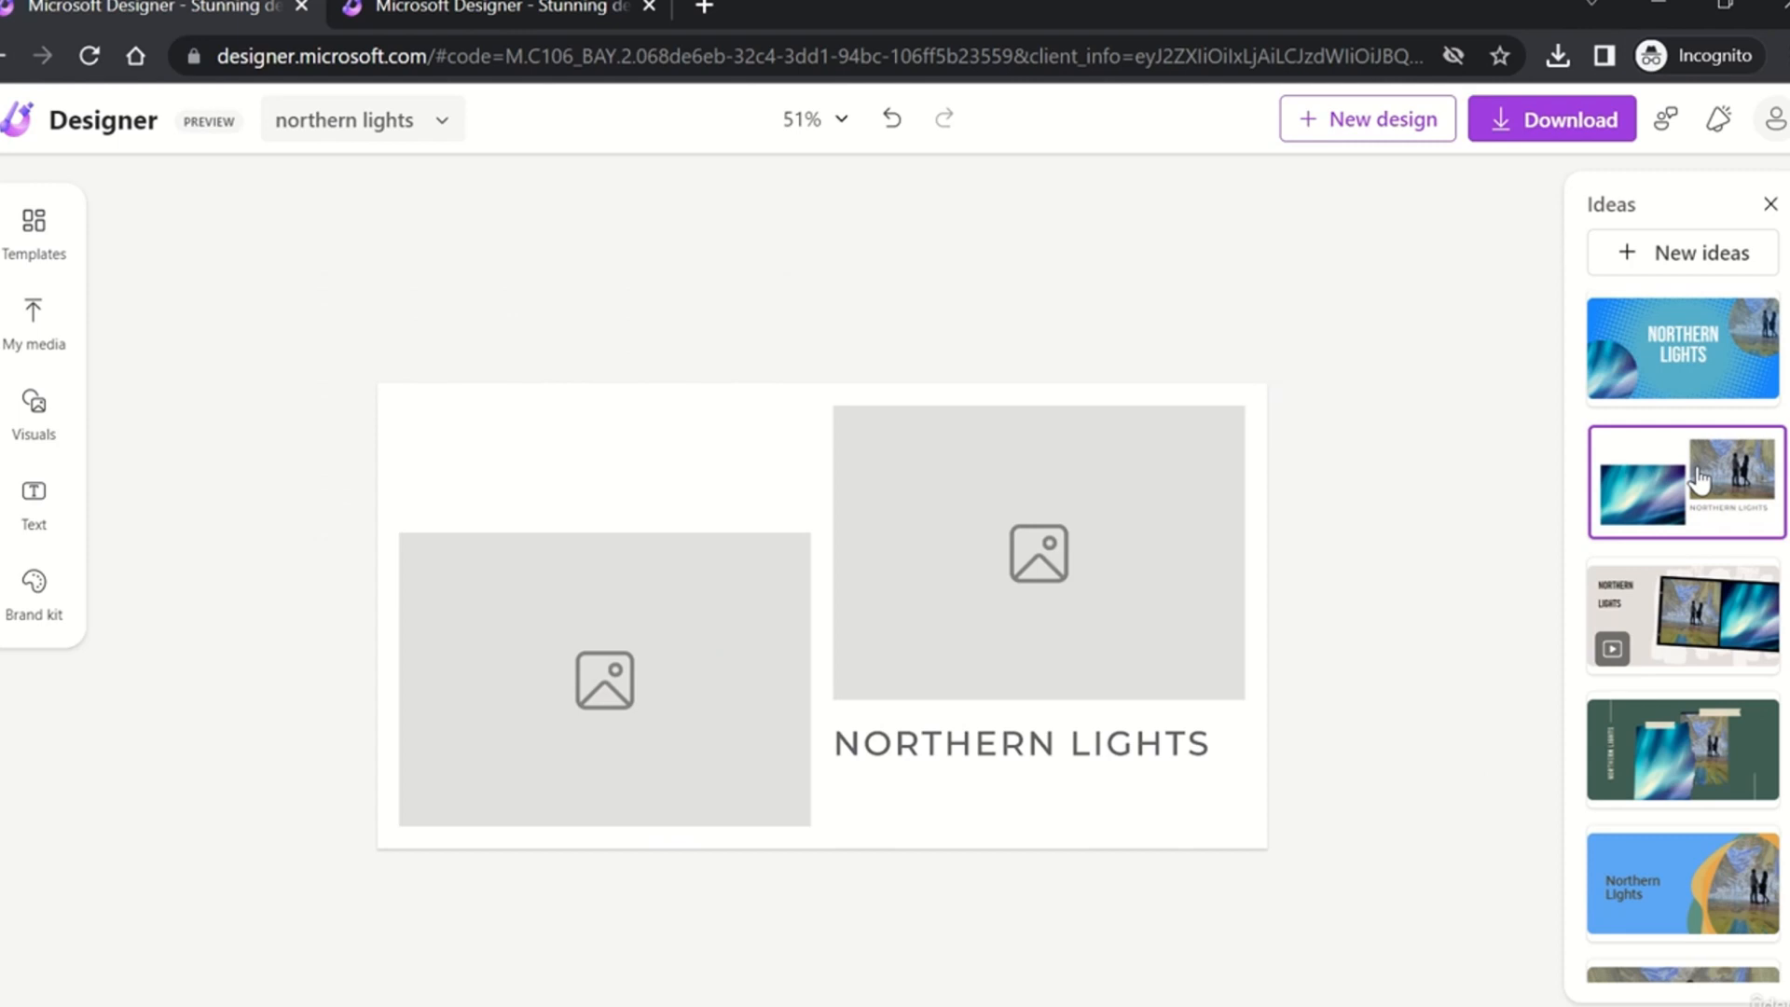
click(1686, 390)
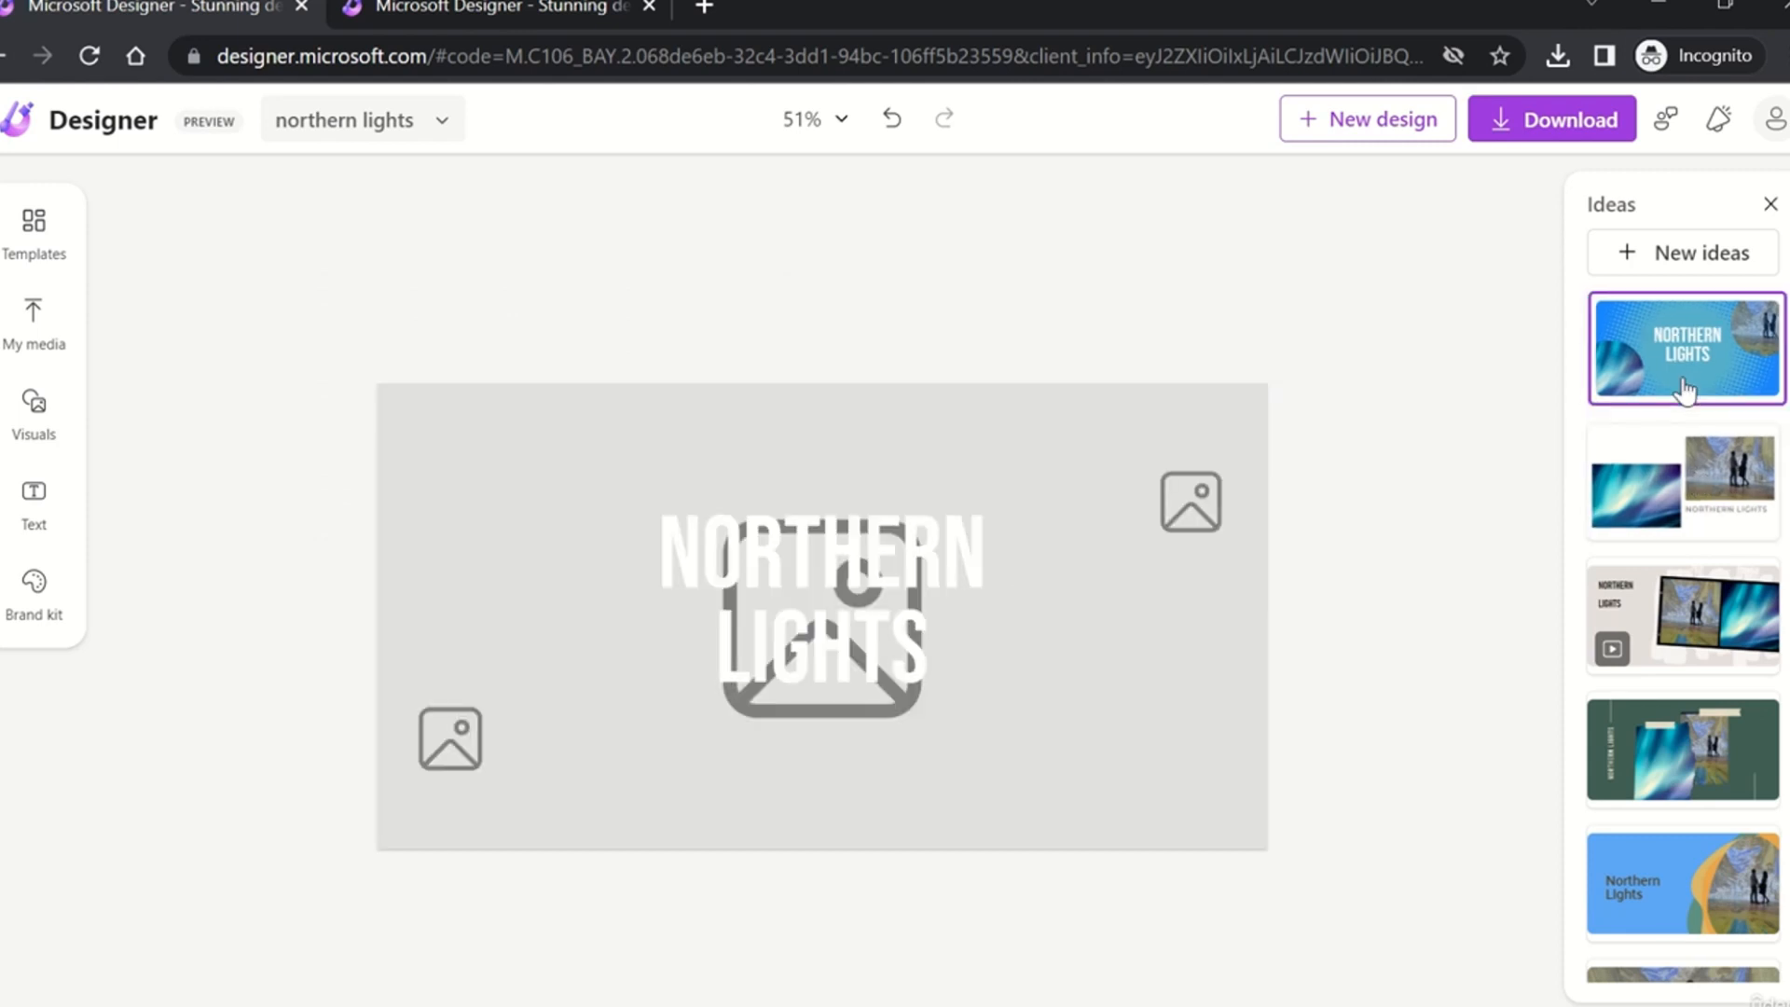
Step: Undo the layout changes back to the film-strip design, and dismiss the sharing tip
click(892, 119)
click(892, 119)
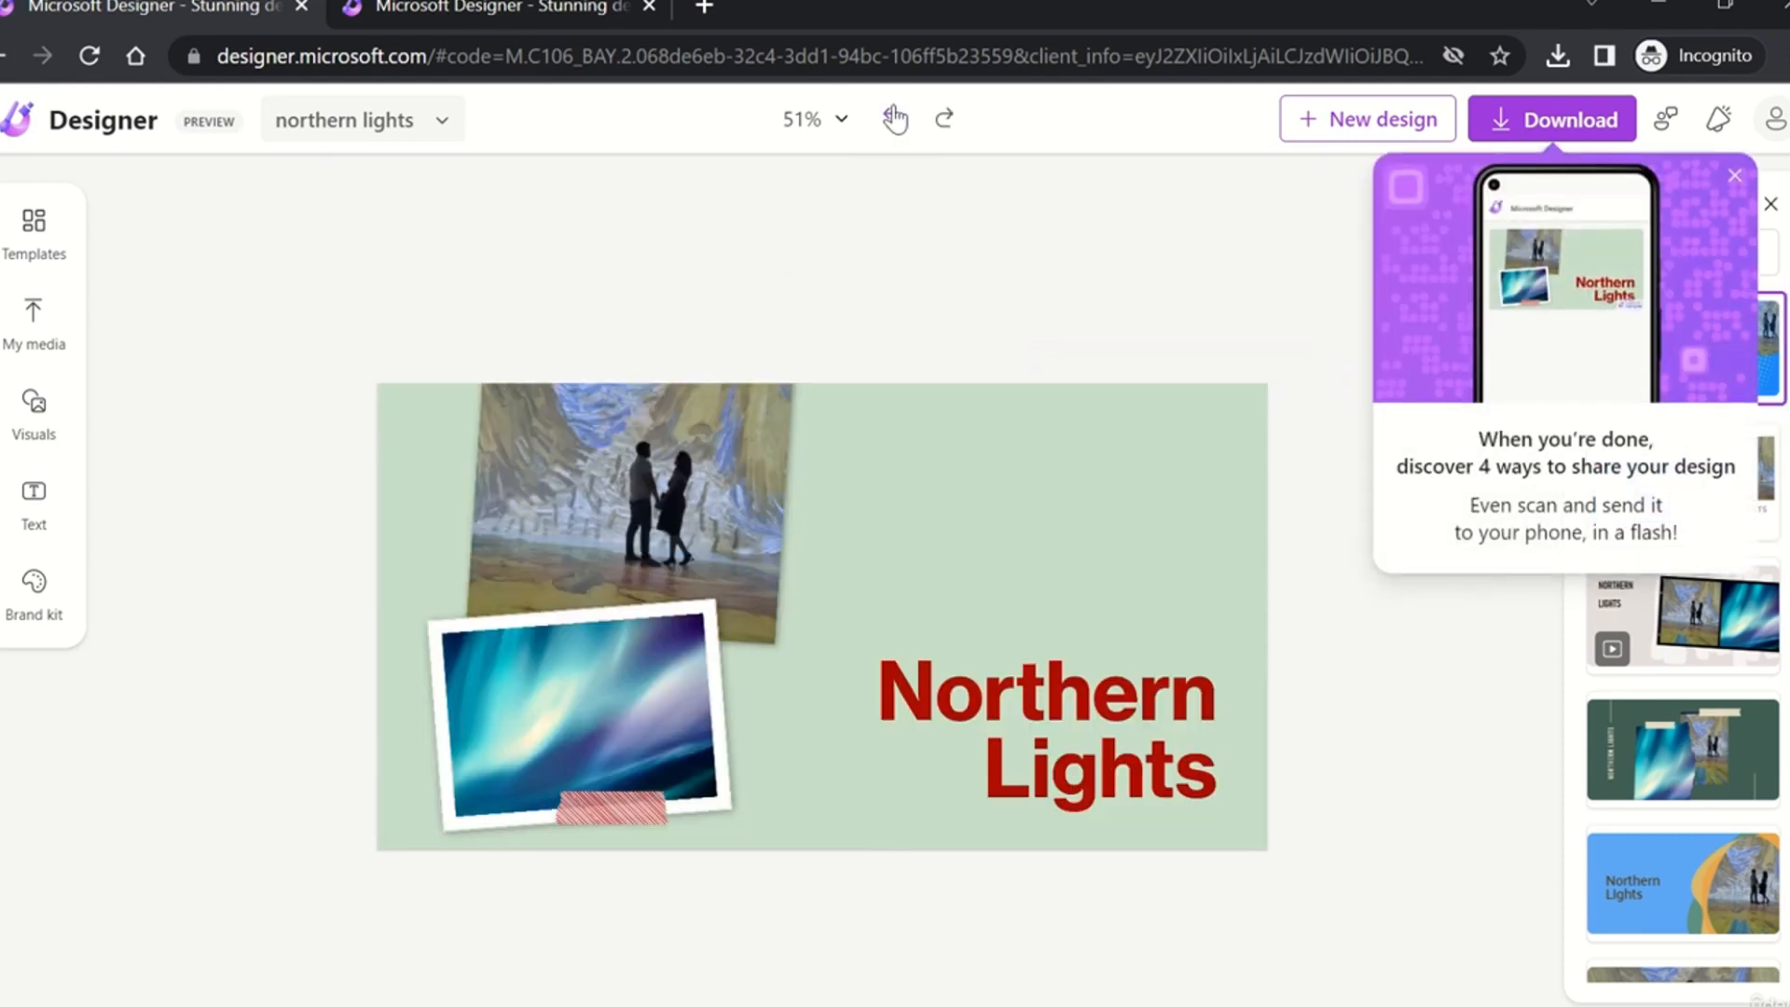
click(892, 119)
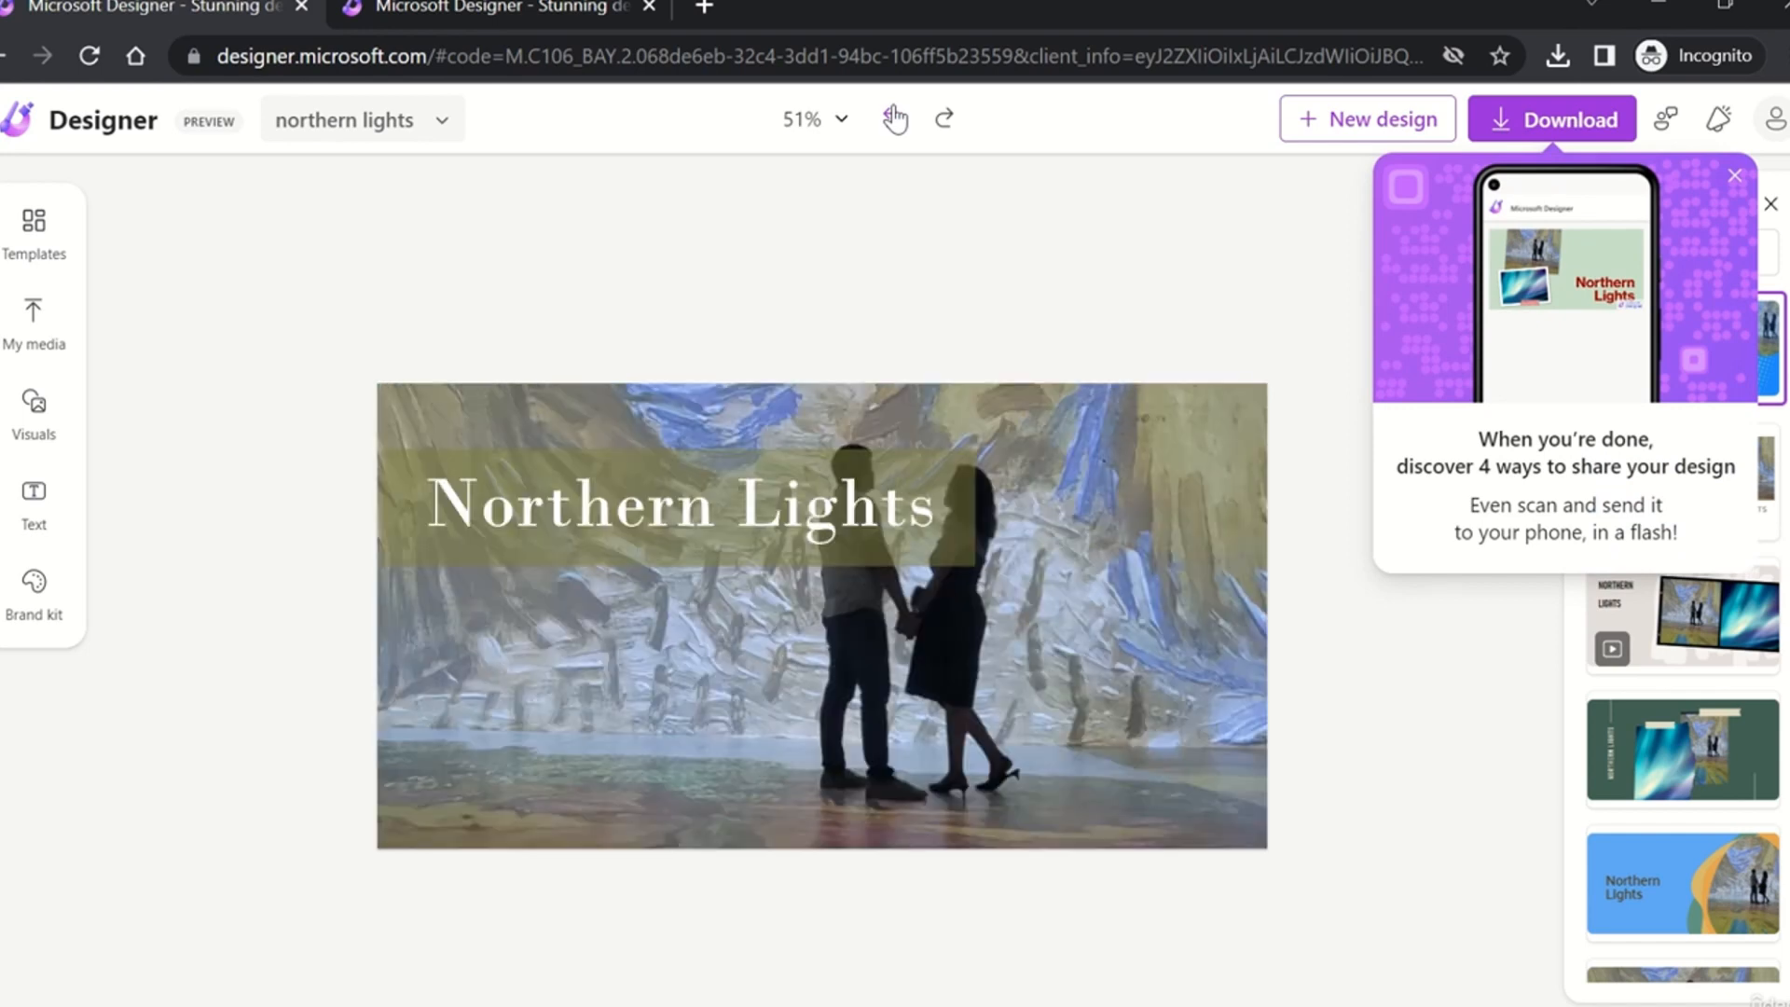
click(893, 118)
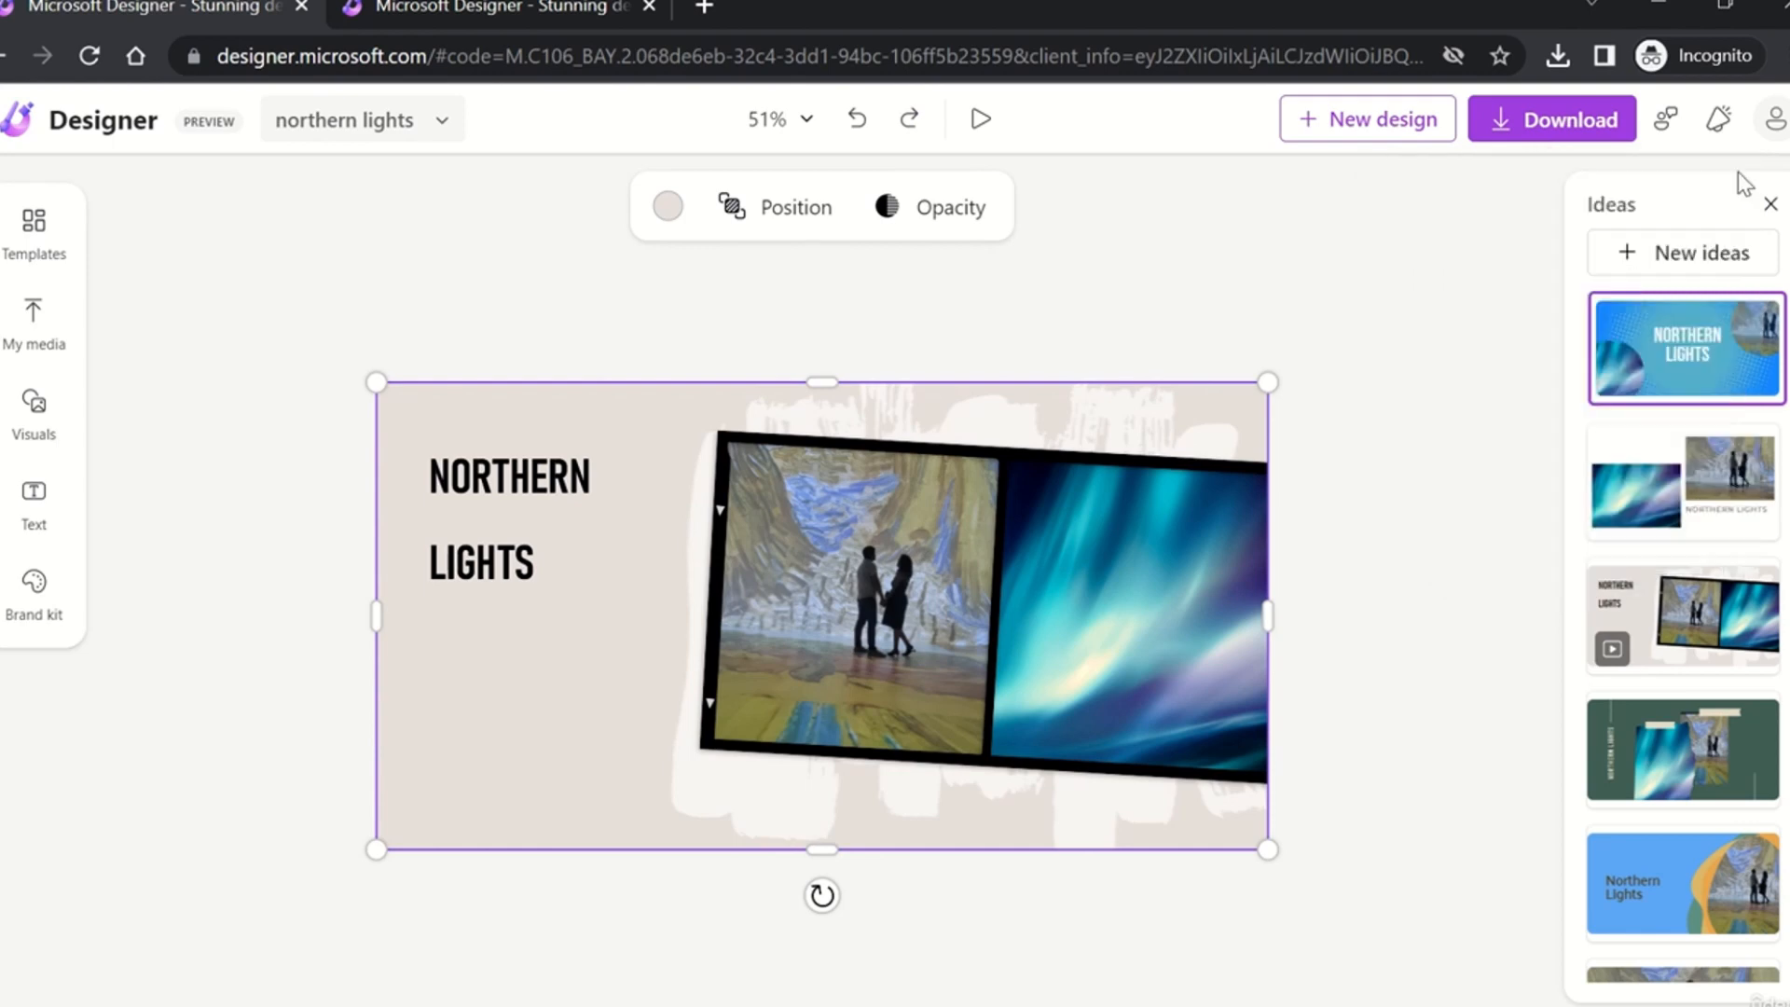
click(1735, 175)
click(1266, 305)
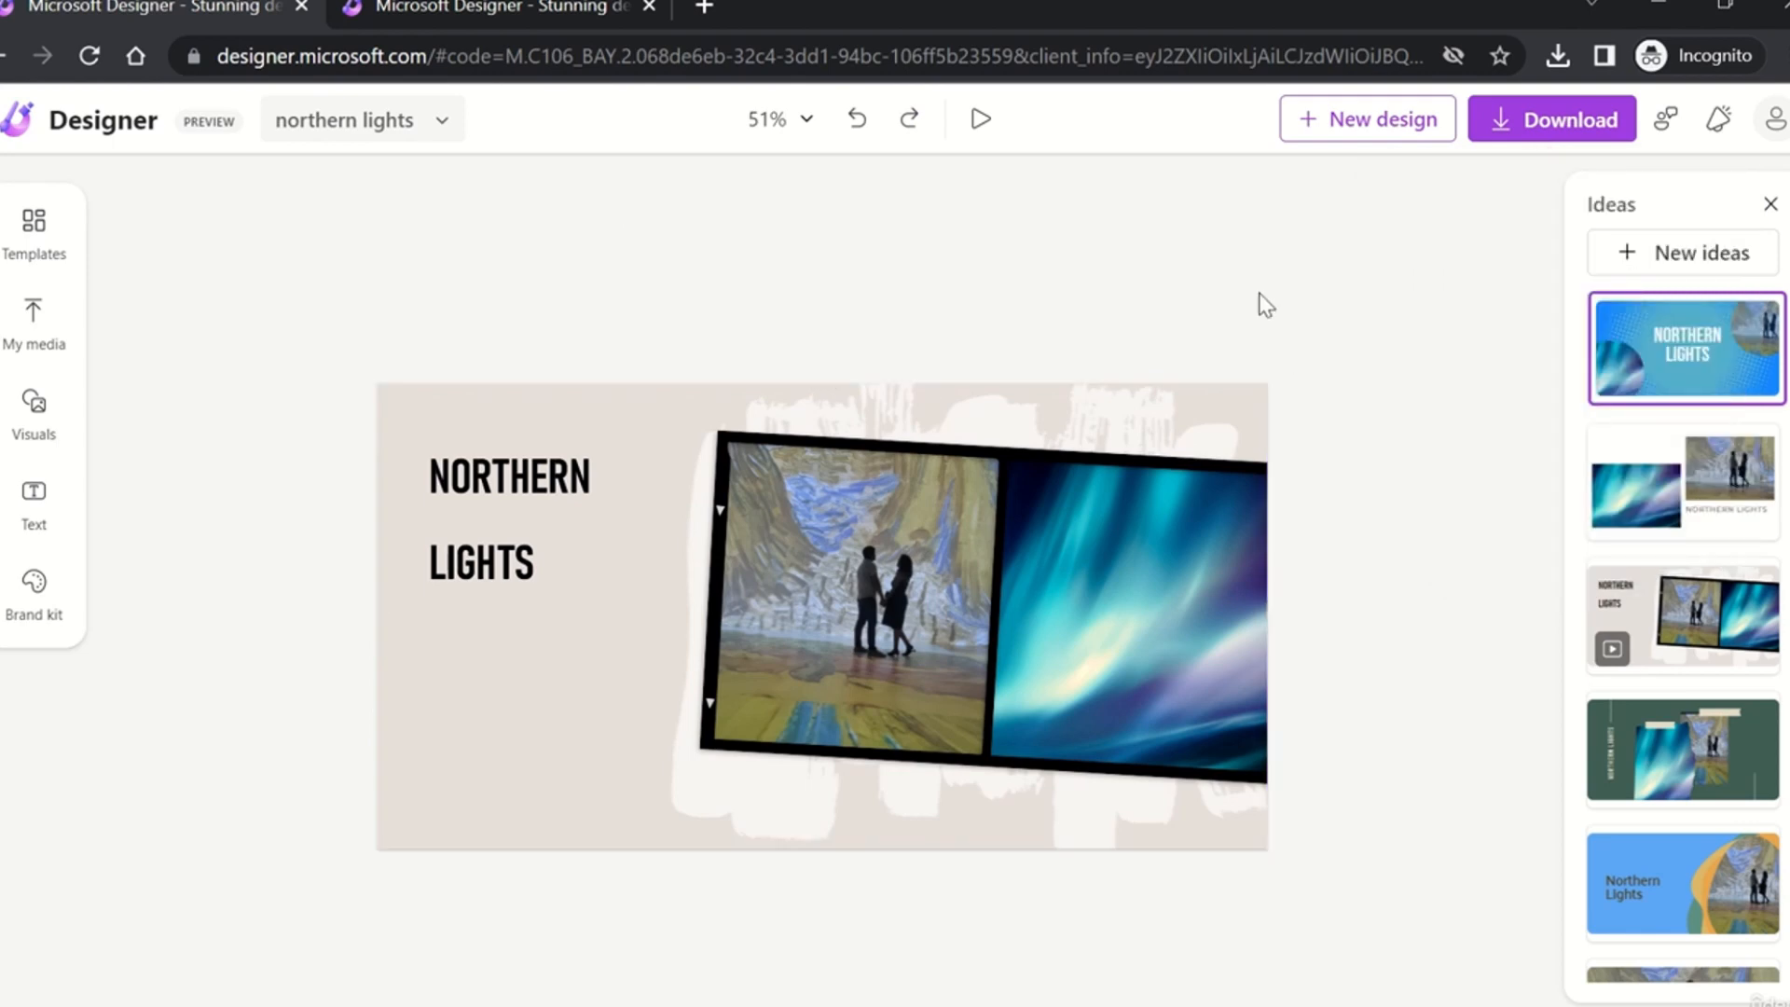
Step: Start a new design in a separate browser tab, and close it together with the other extra design tab
click(1379, 137)
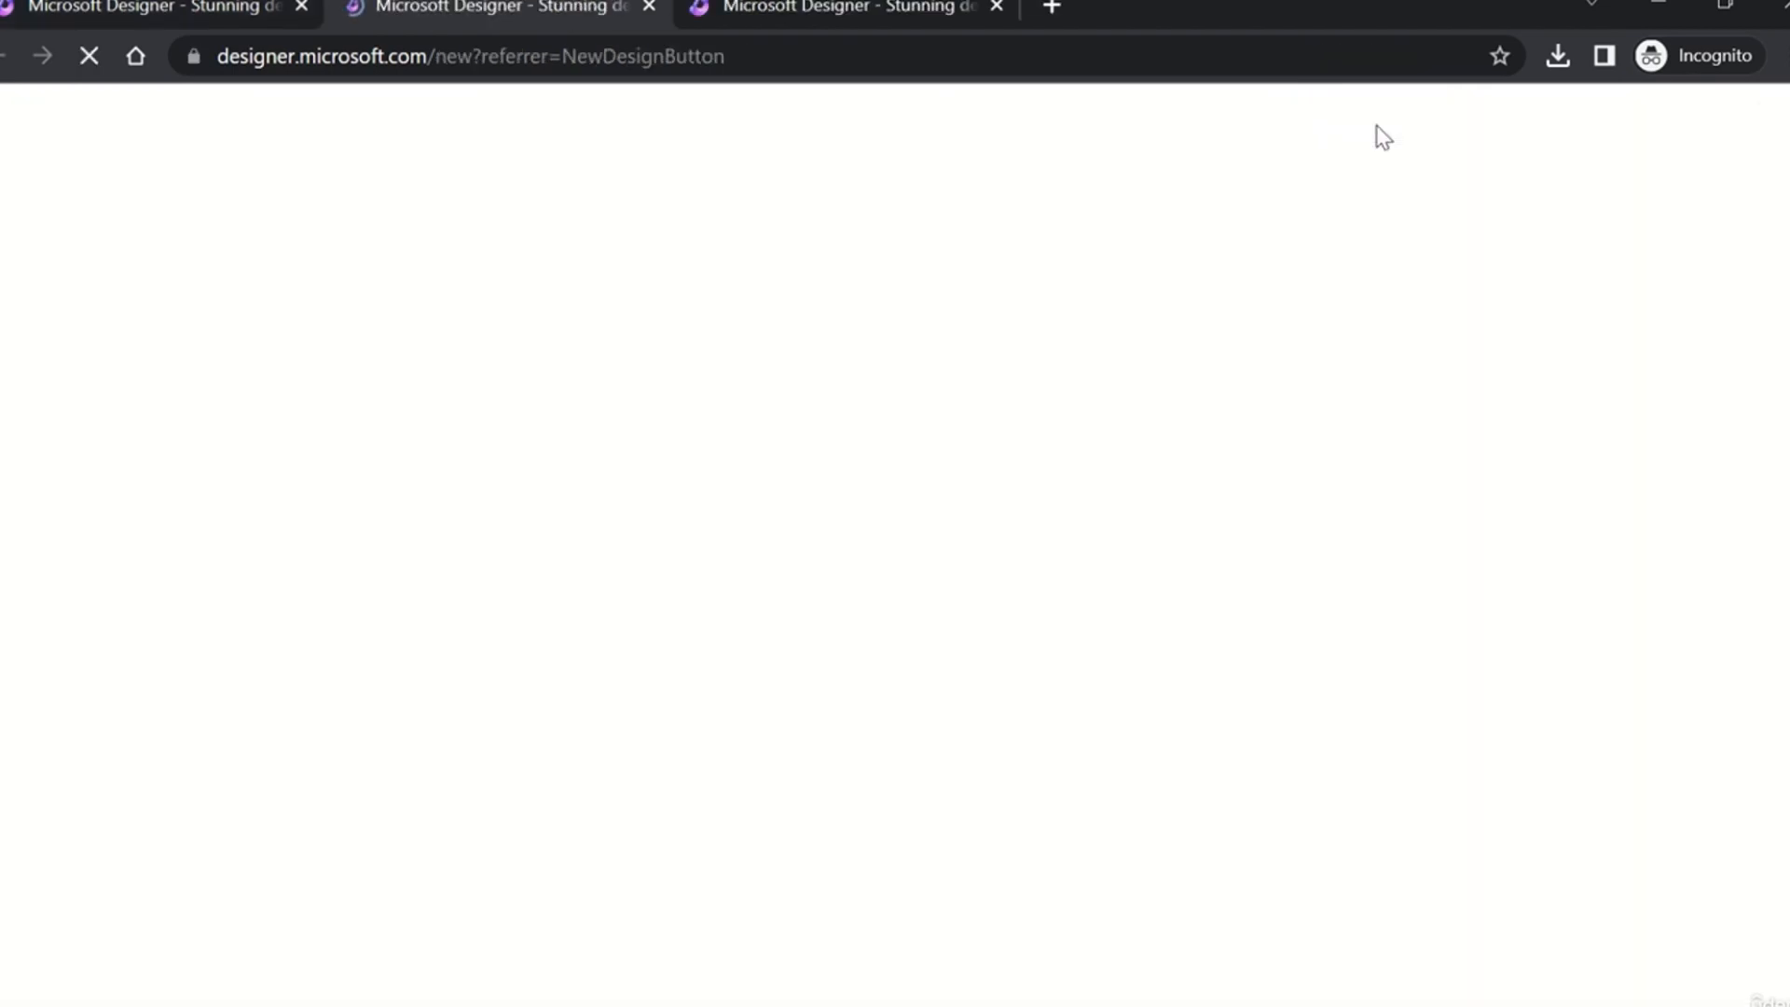
click(650, 7)
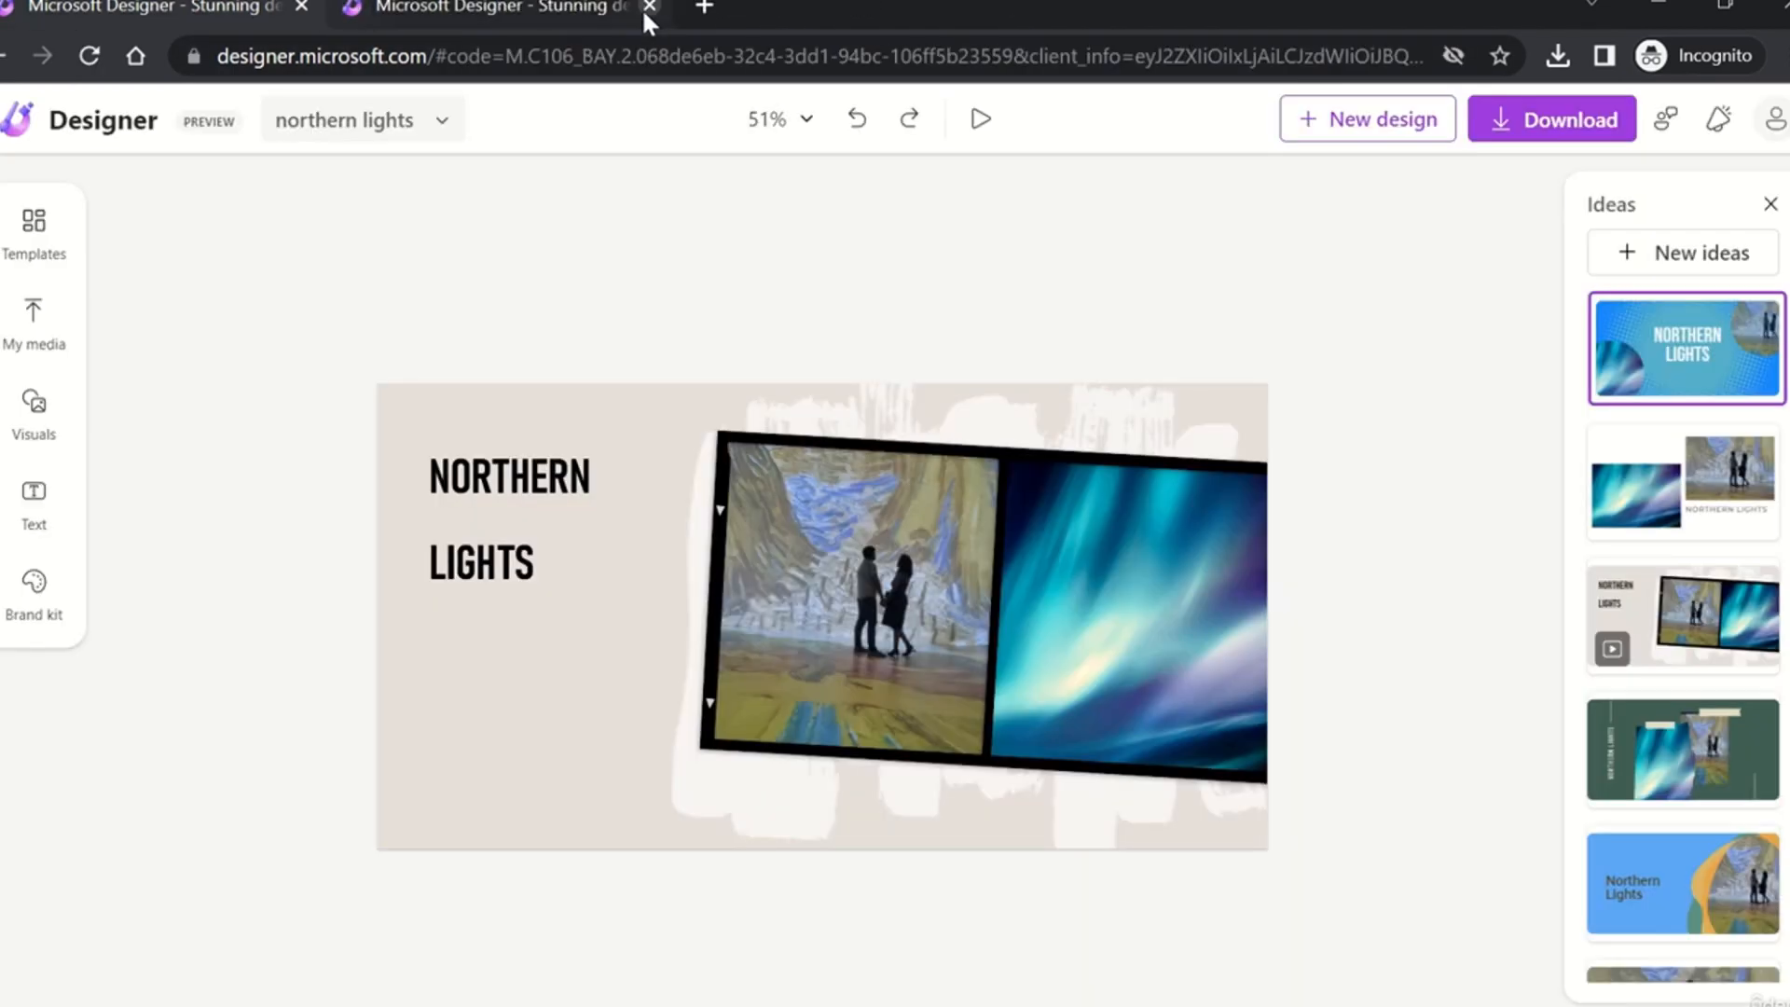
click(650, 8)
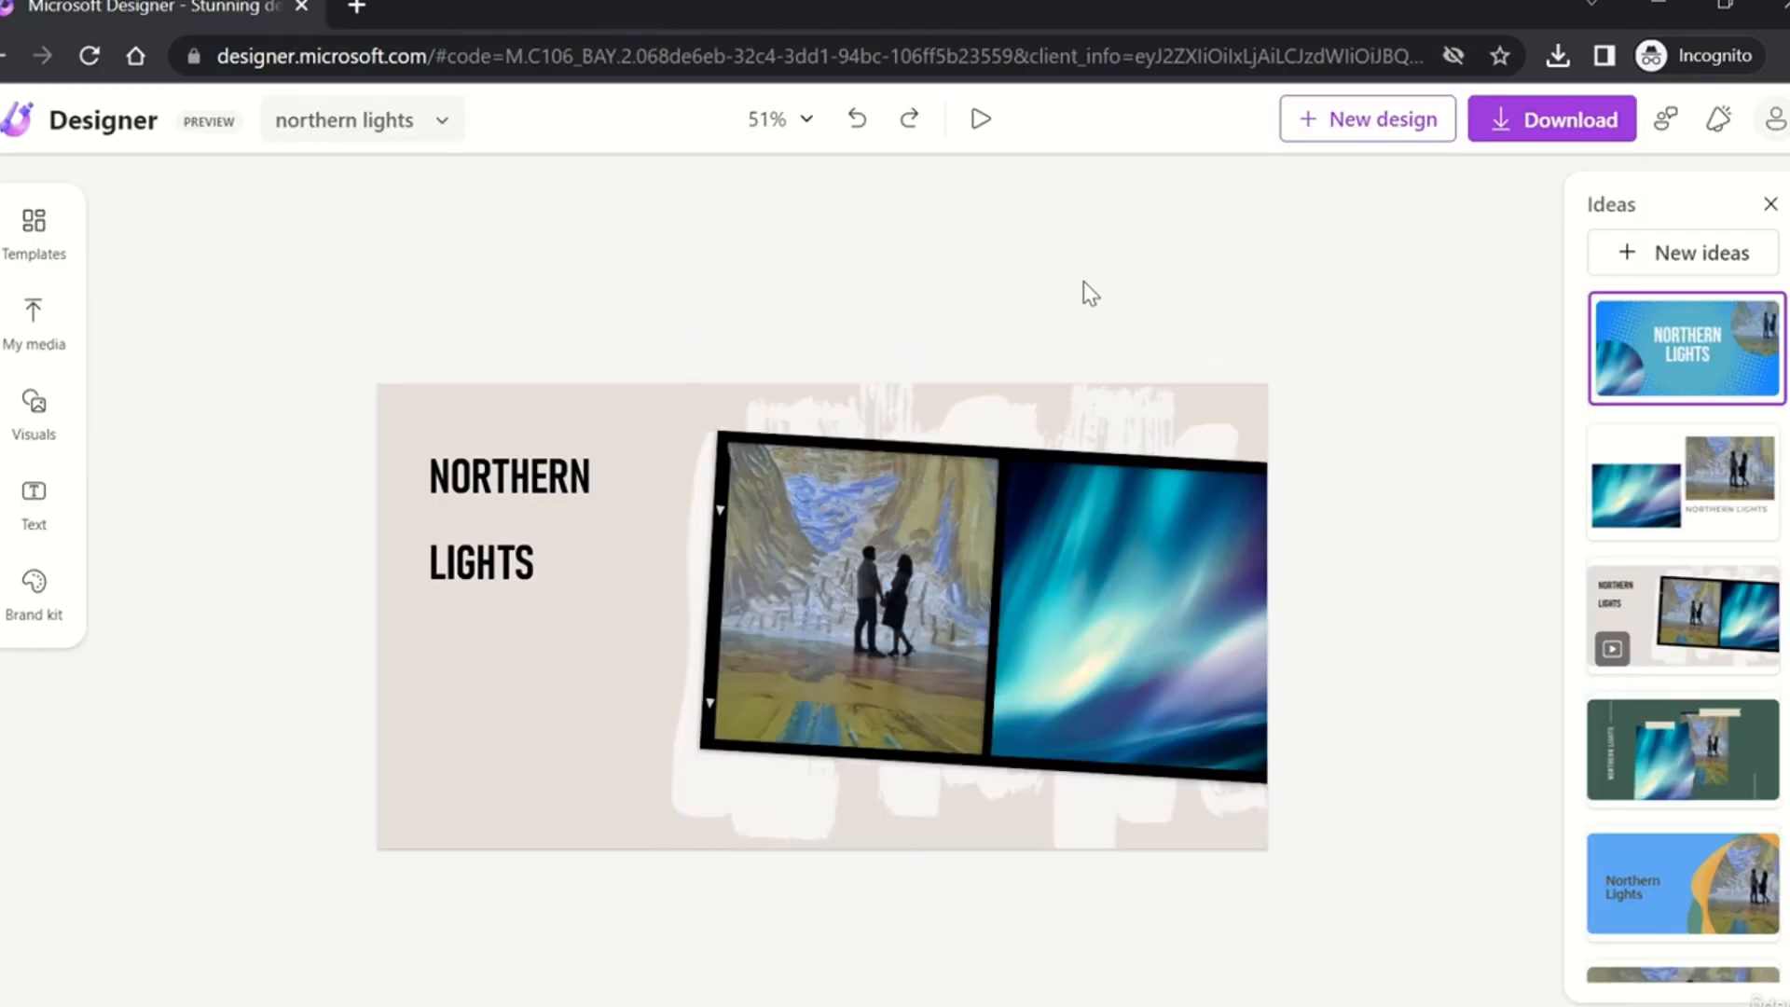
Step: Examine the file types offered for downloading the design, and leave the download options without downloading
click(1573, 140)
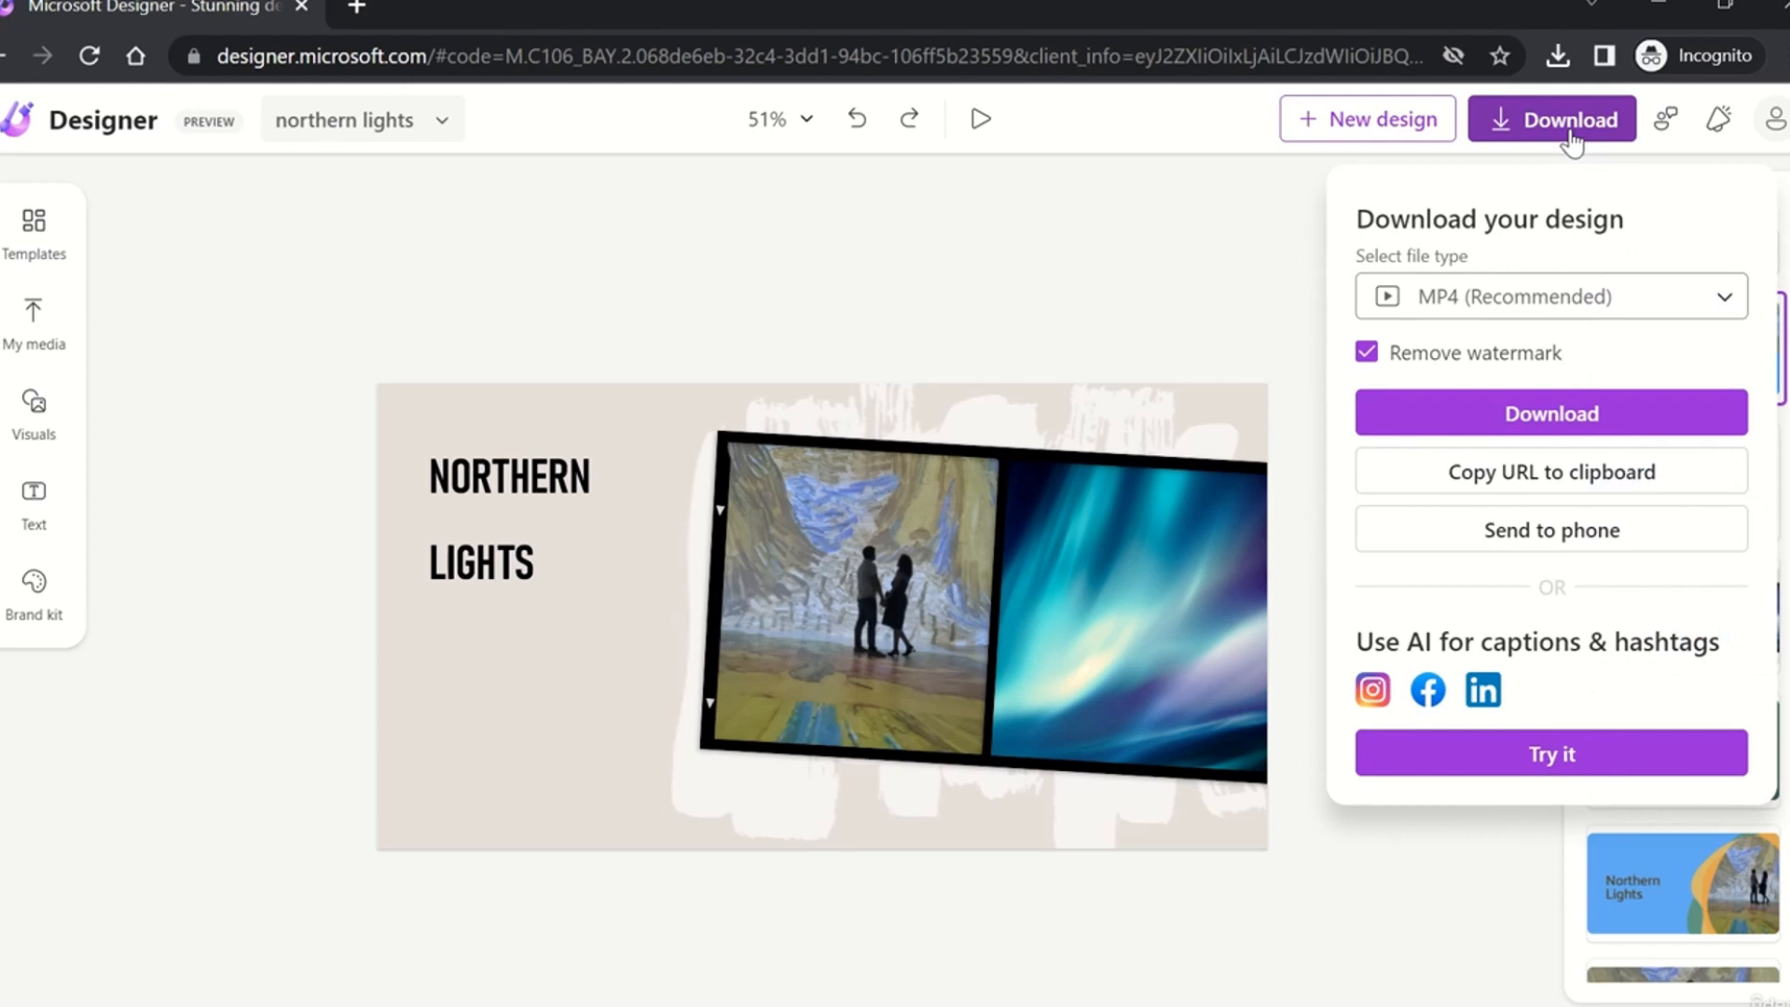
click(1558, 303)
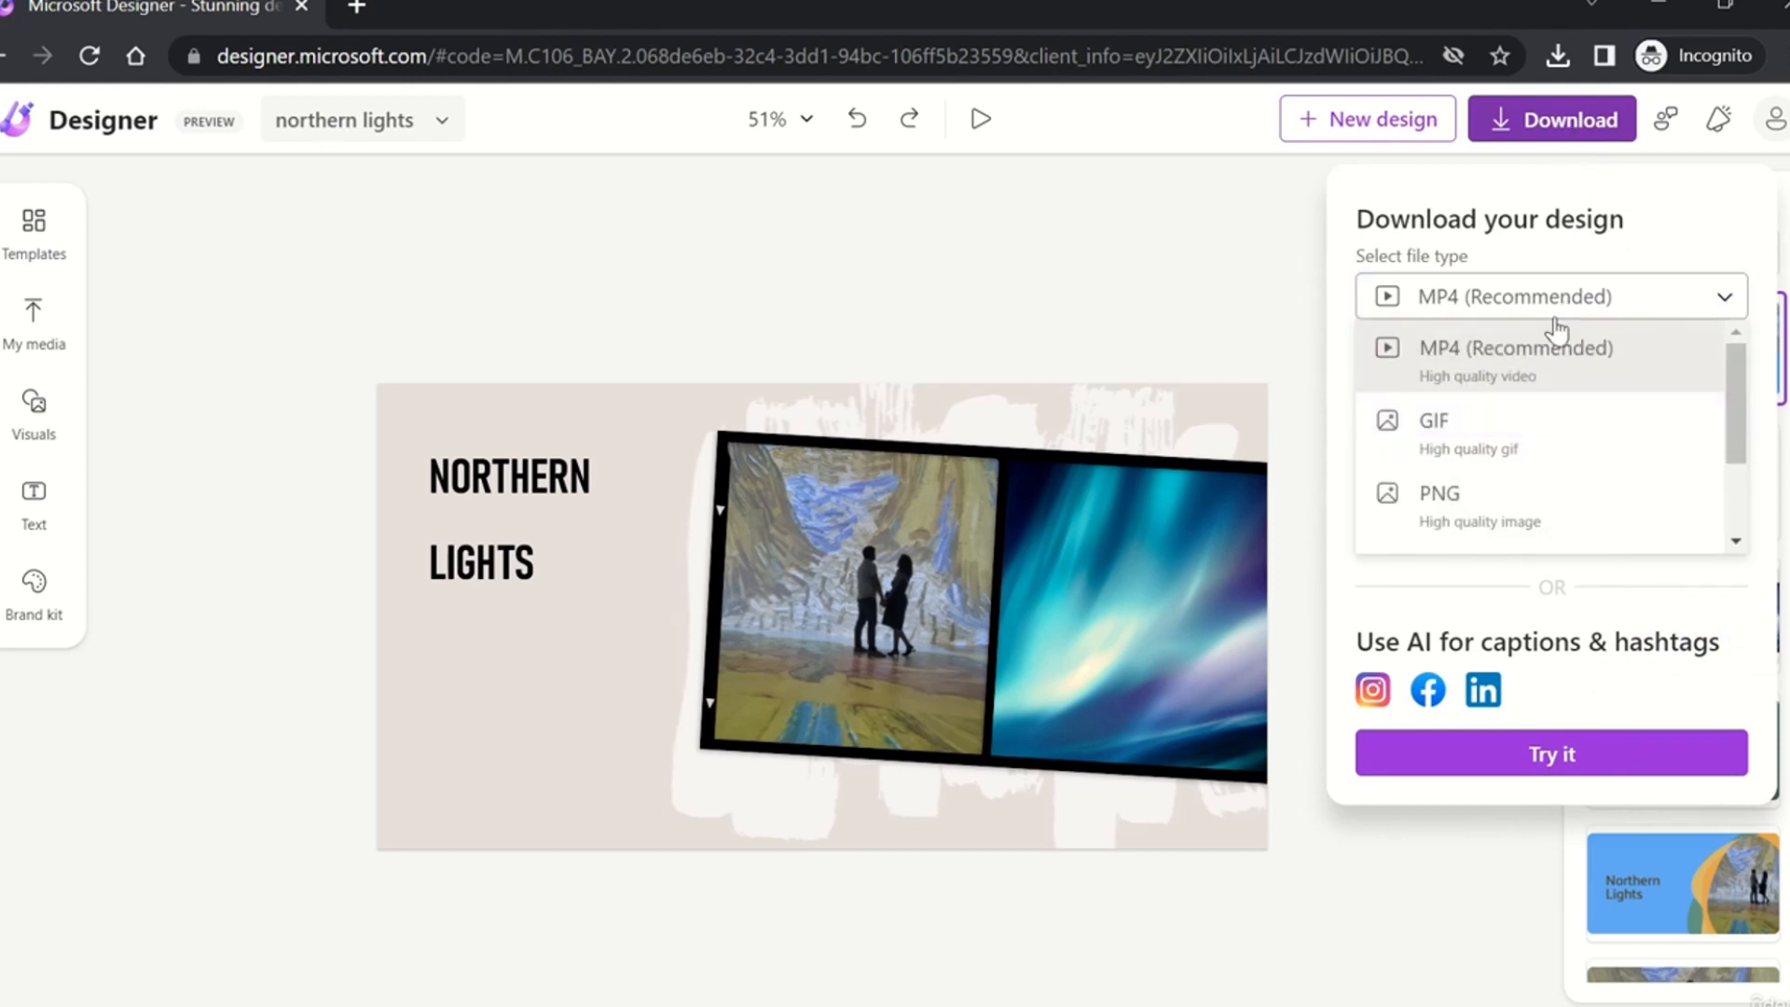
scroll(1571, 454, down, 2)
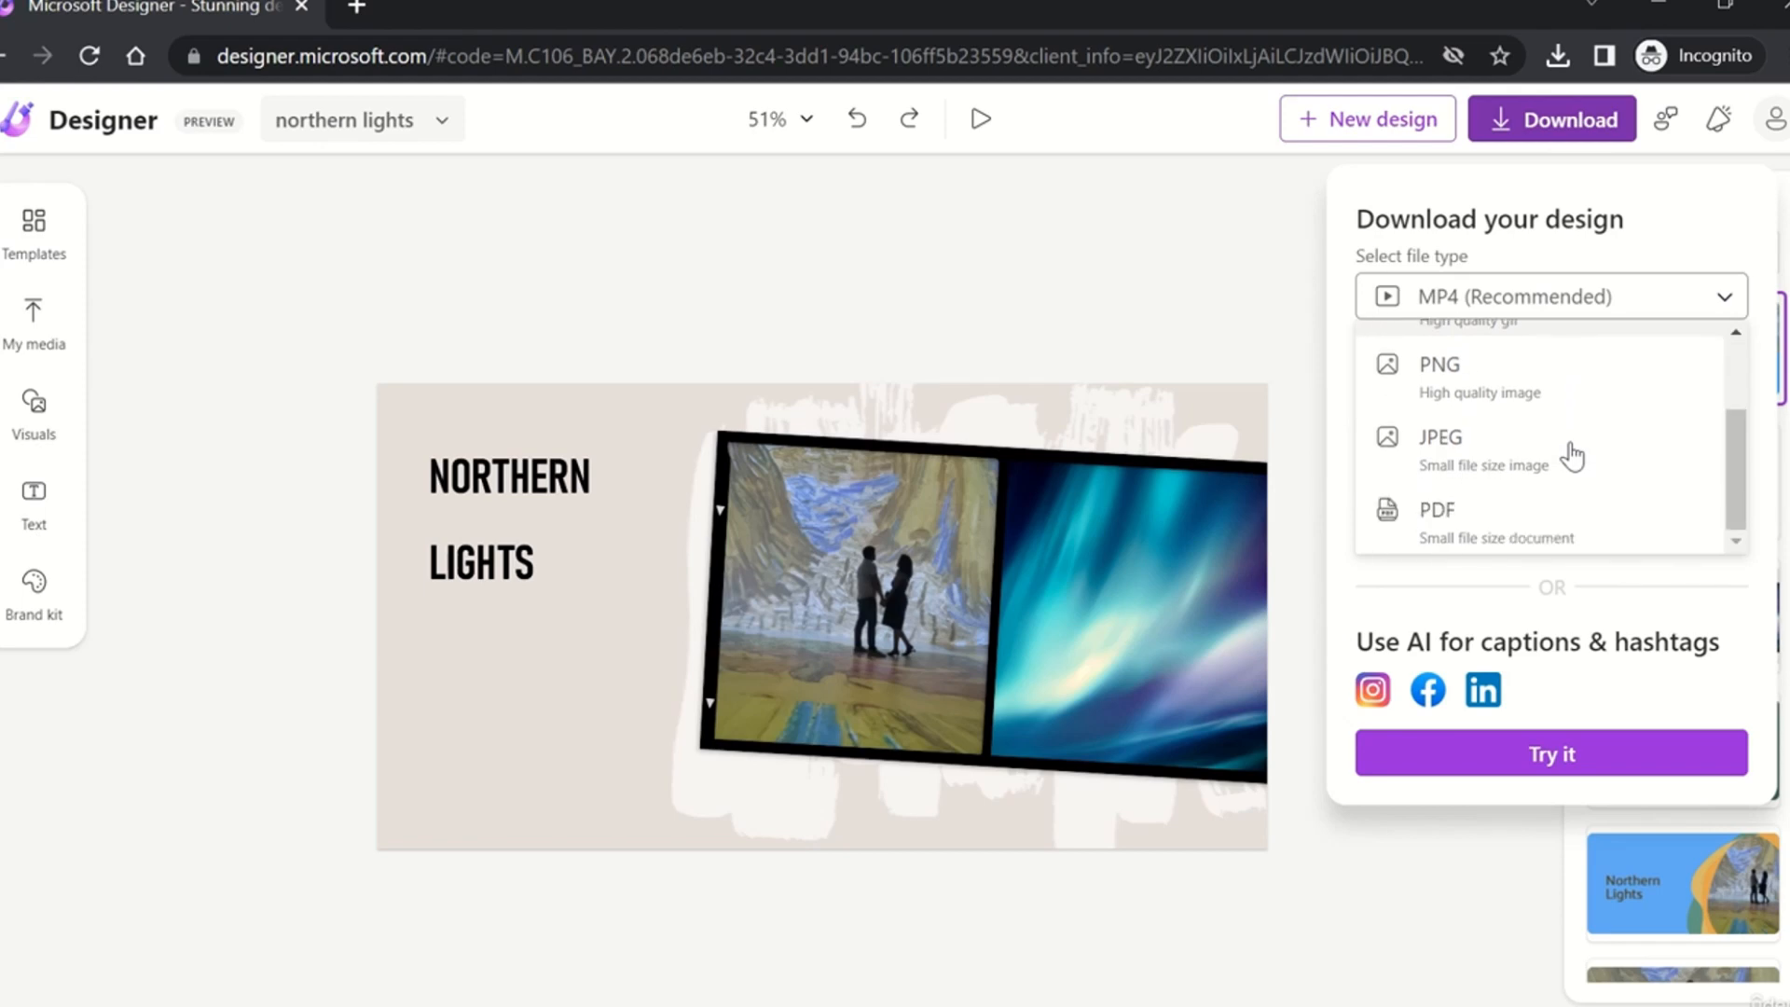
scroll(1570, 453, up, 2)
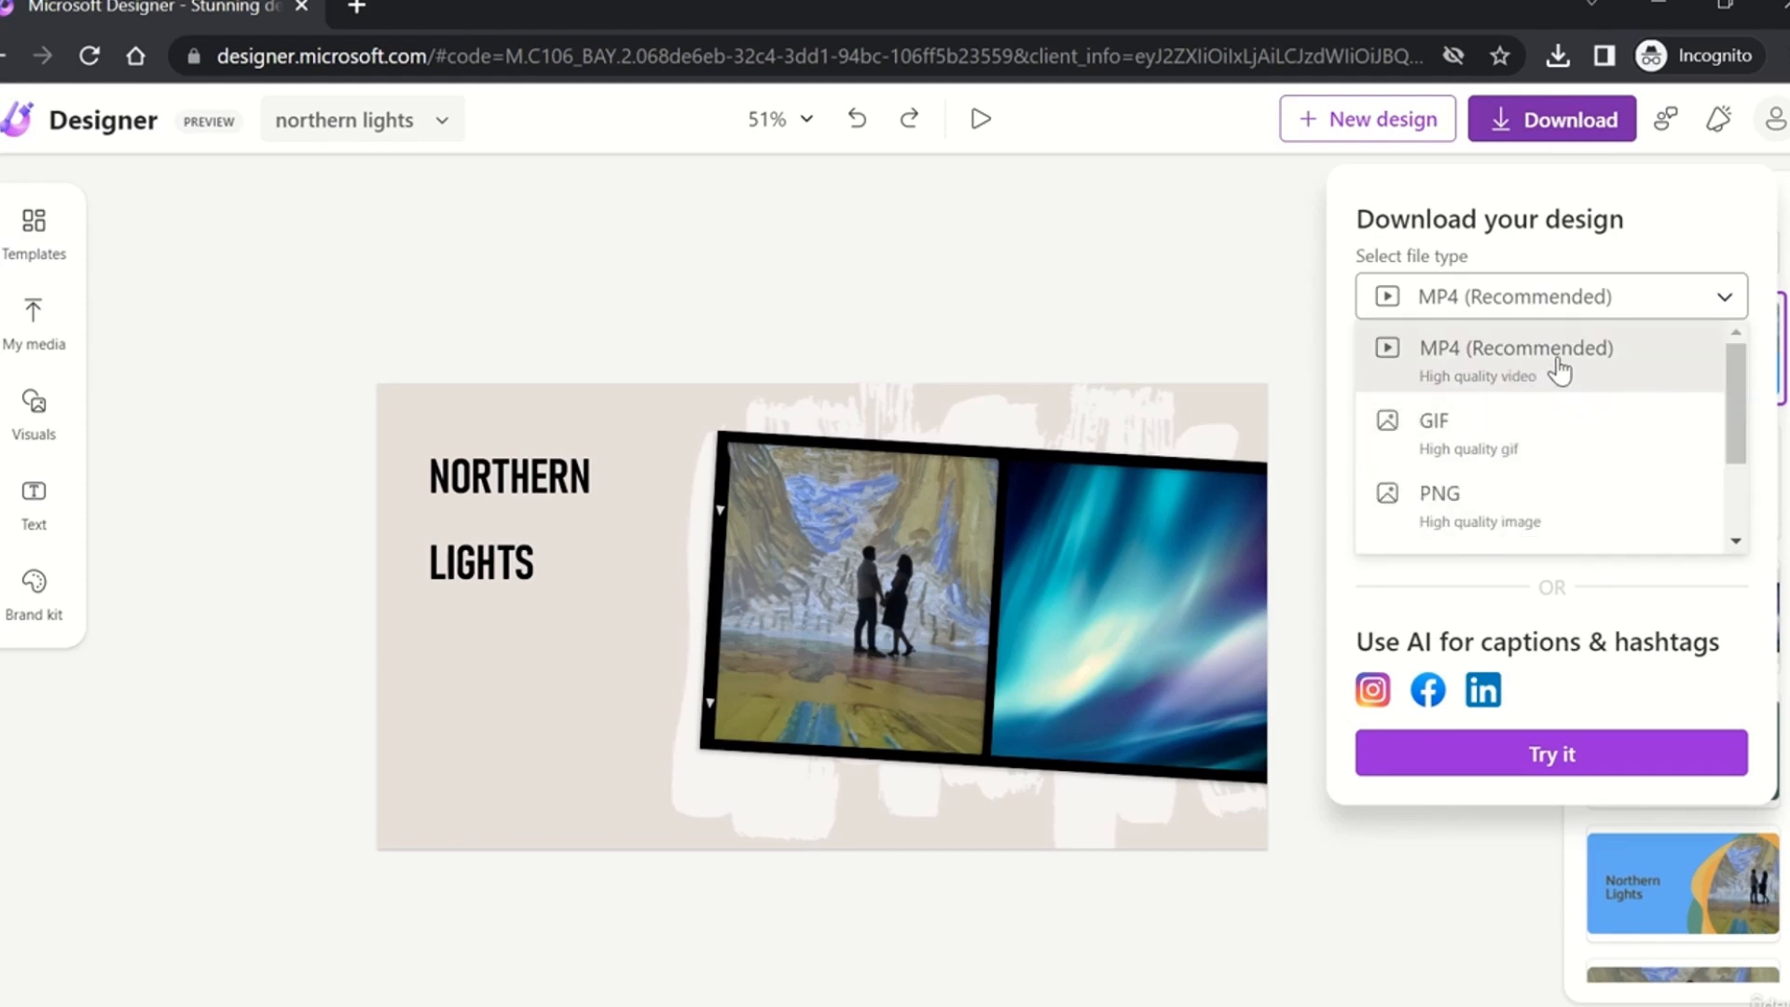
scroll(1554, 457, down, 2)
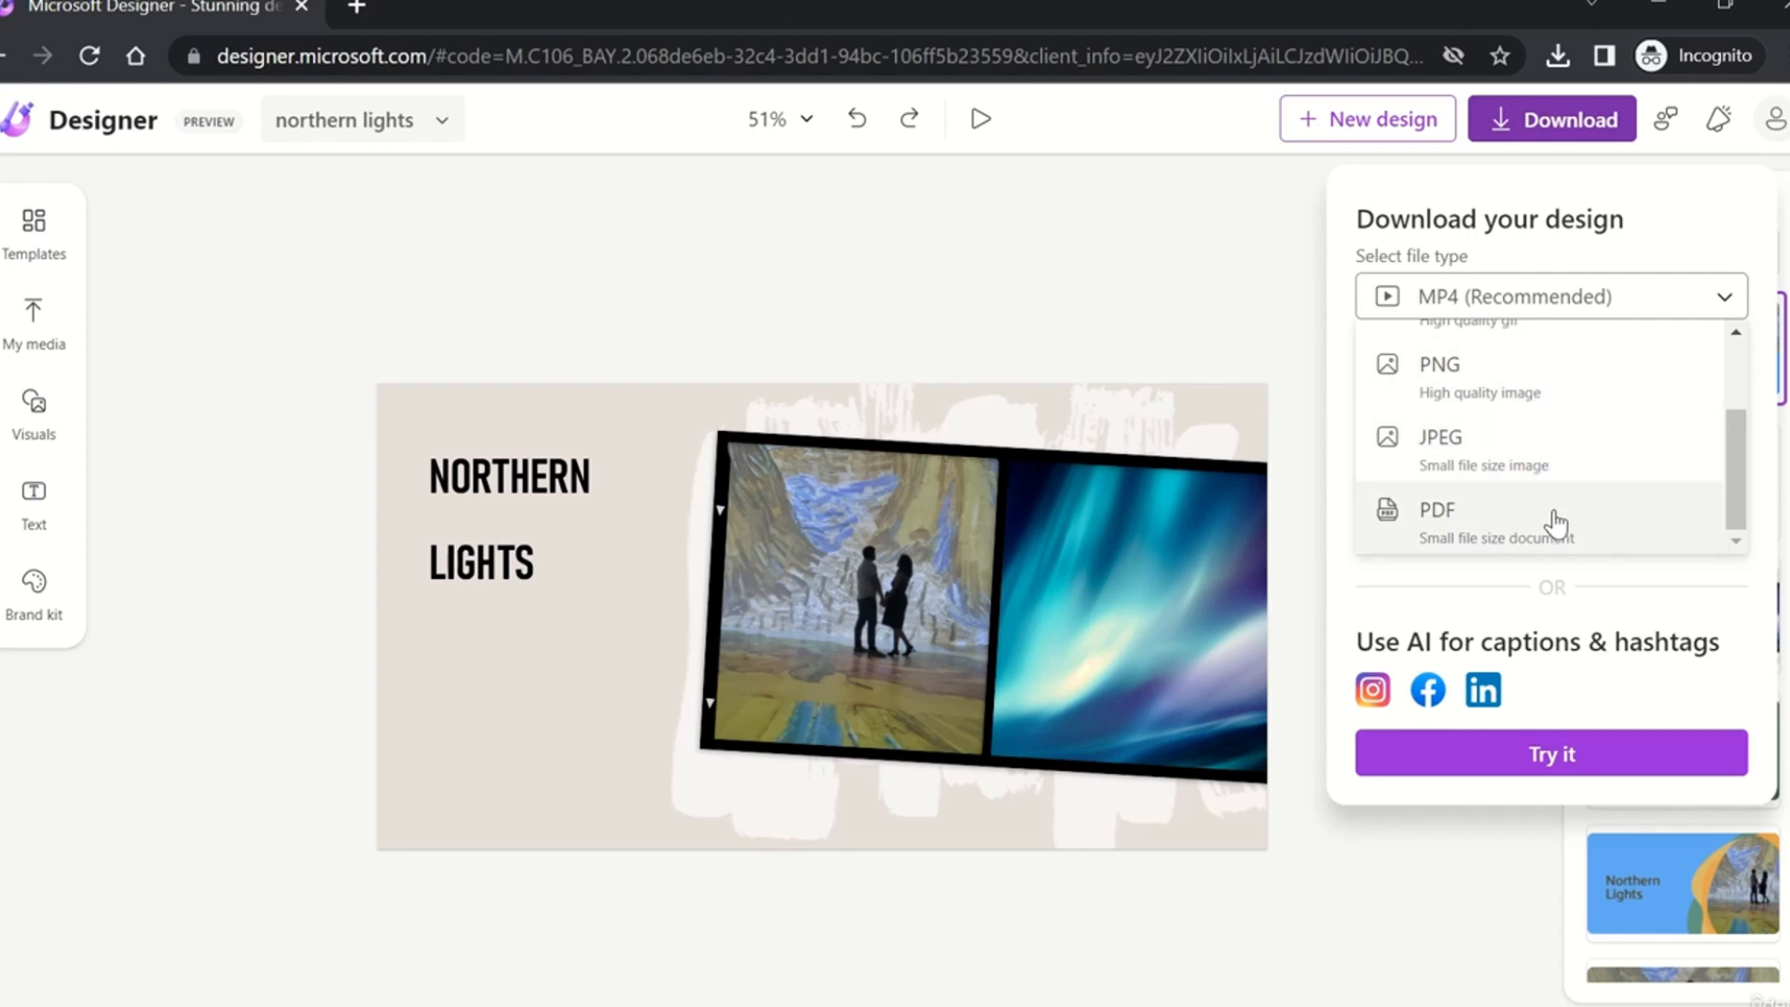
click(1195, 207)
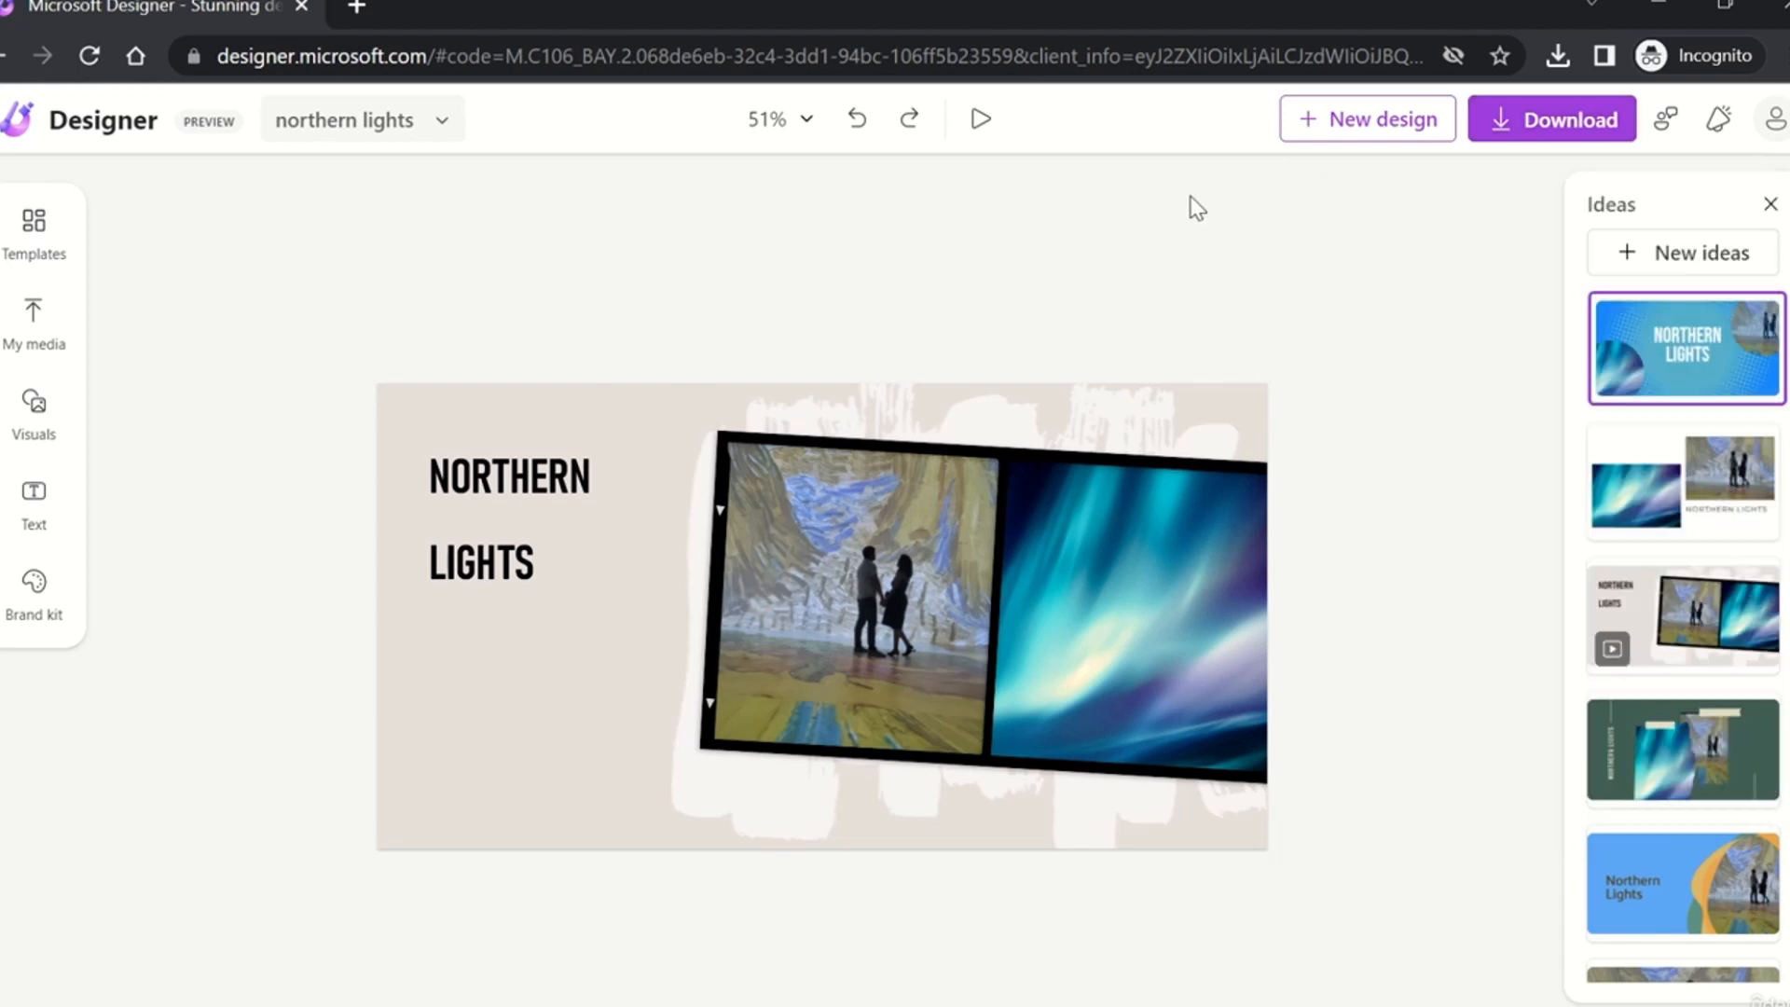
Step: Review the download, copy URL, send to phone and AI caption options for the design, and close them
click(1600, 137)
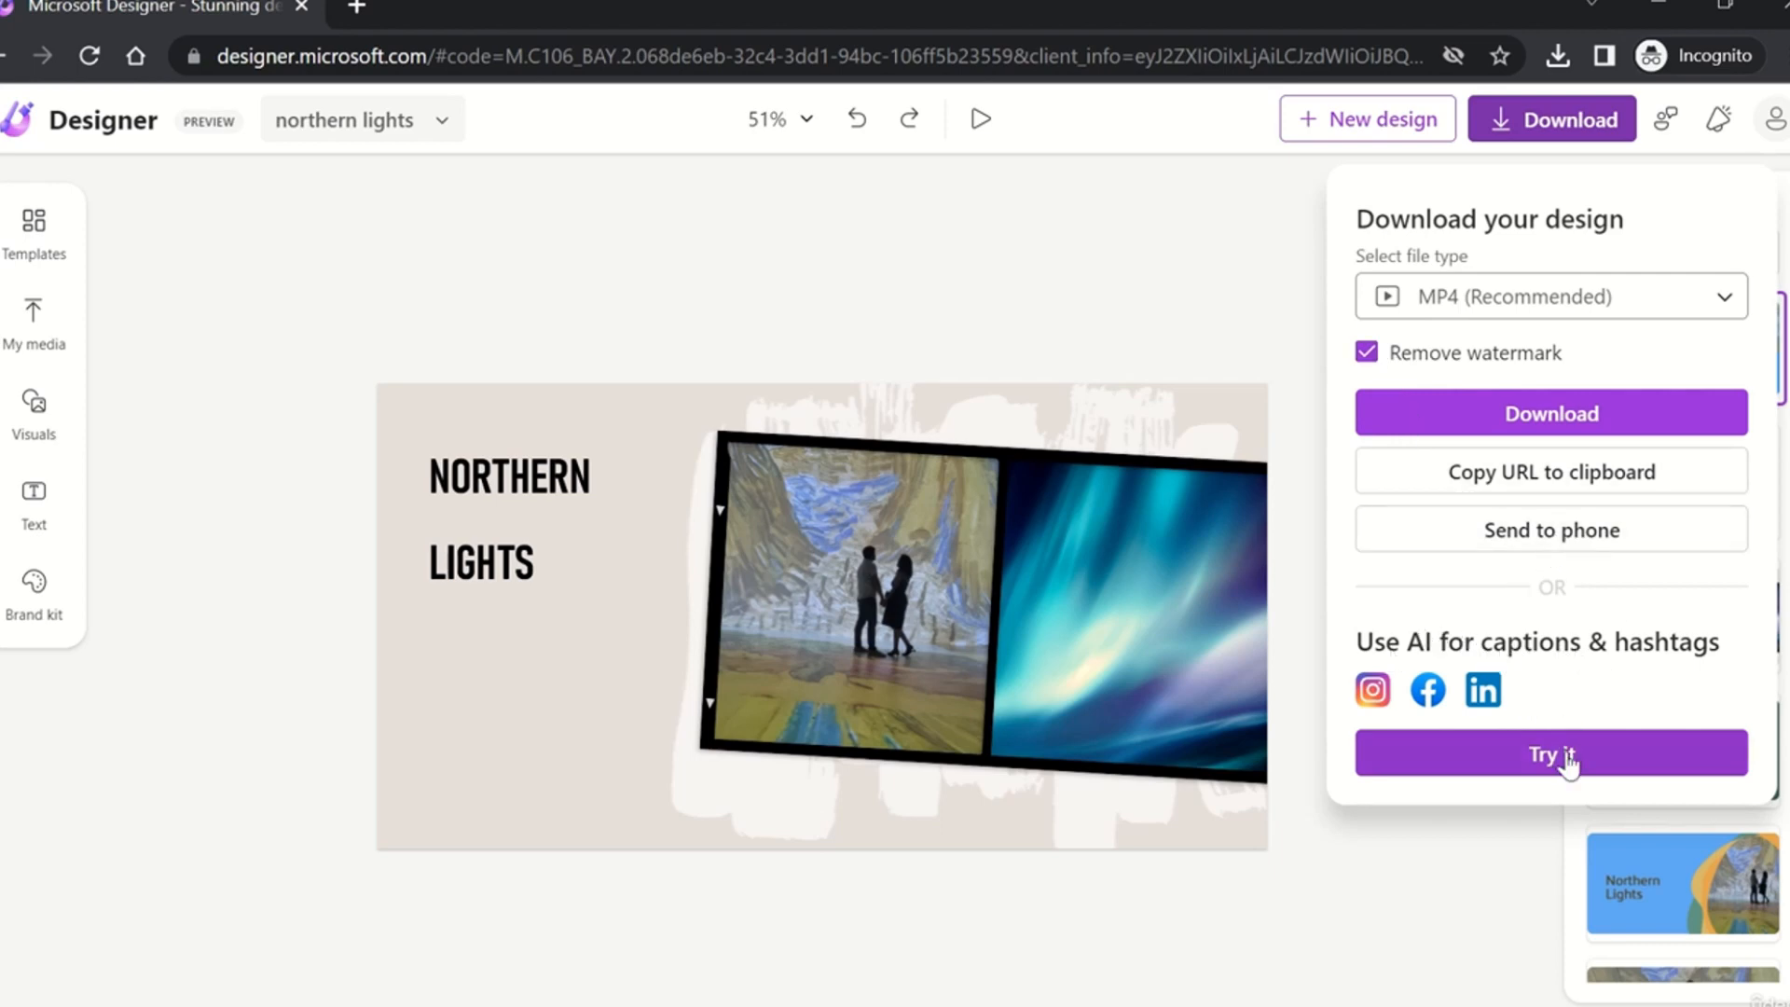
click(1238, 350)
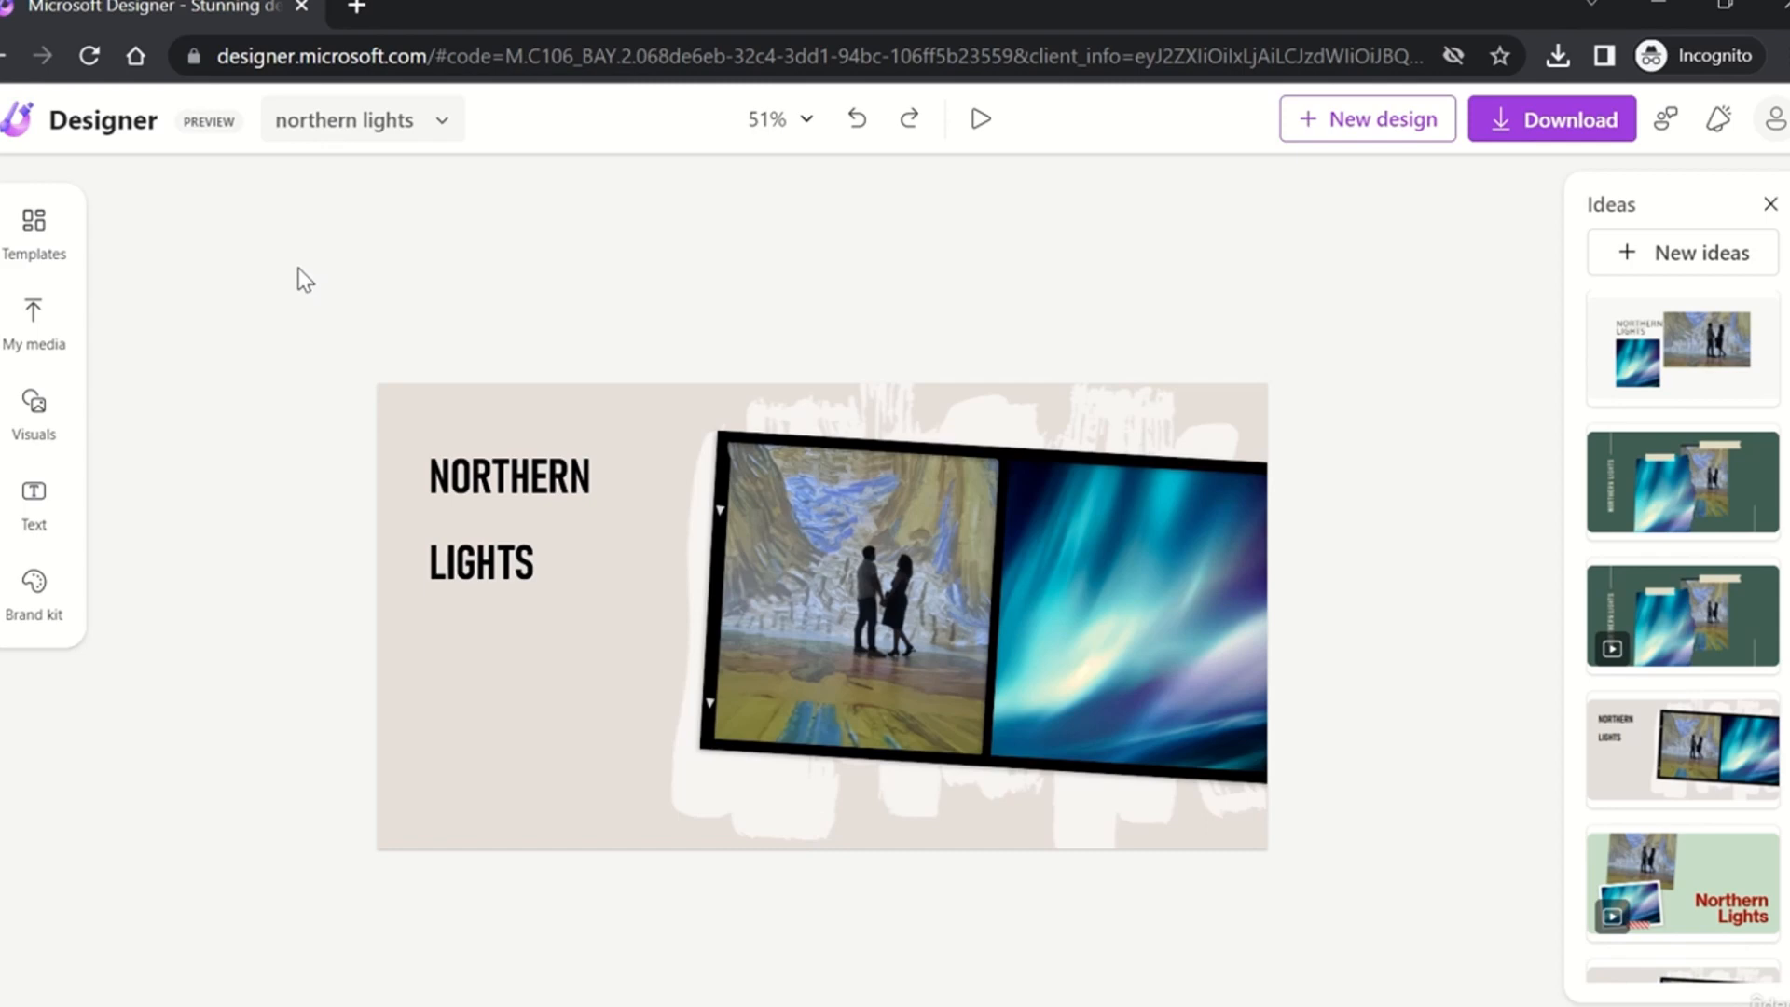
Step: Examine the travel templates, clear the template search, and look through all the available templates
click(46, 253)
scroll(345, 429, up, 5)
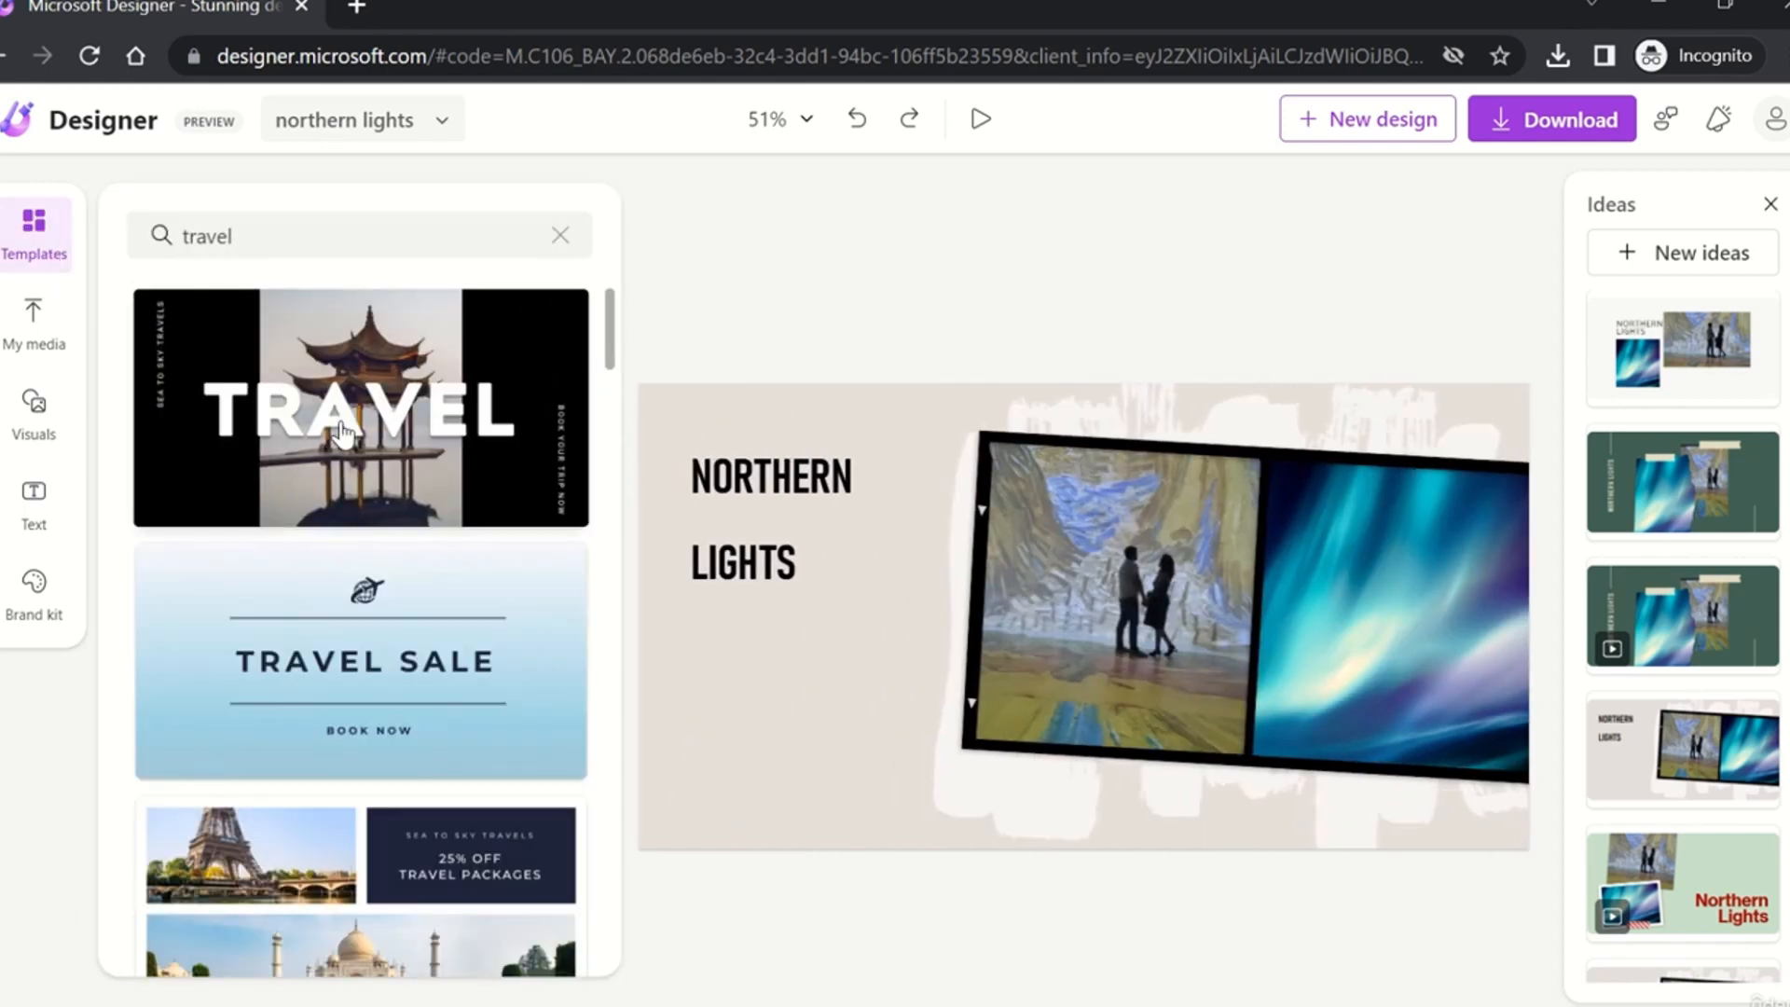
scroll(342, 431, down, 10)
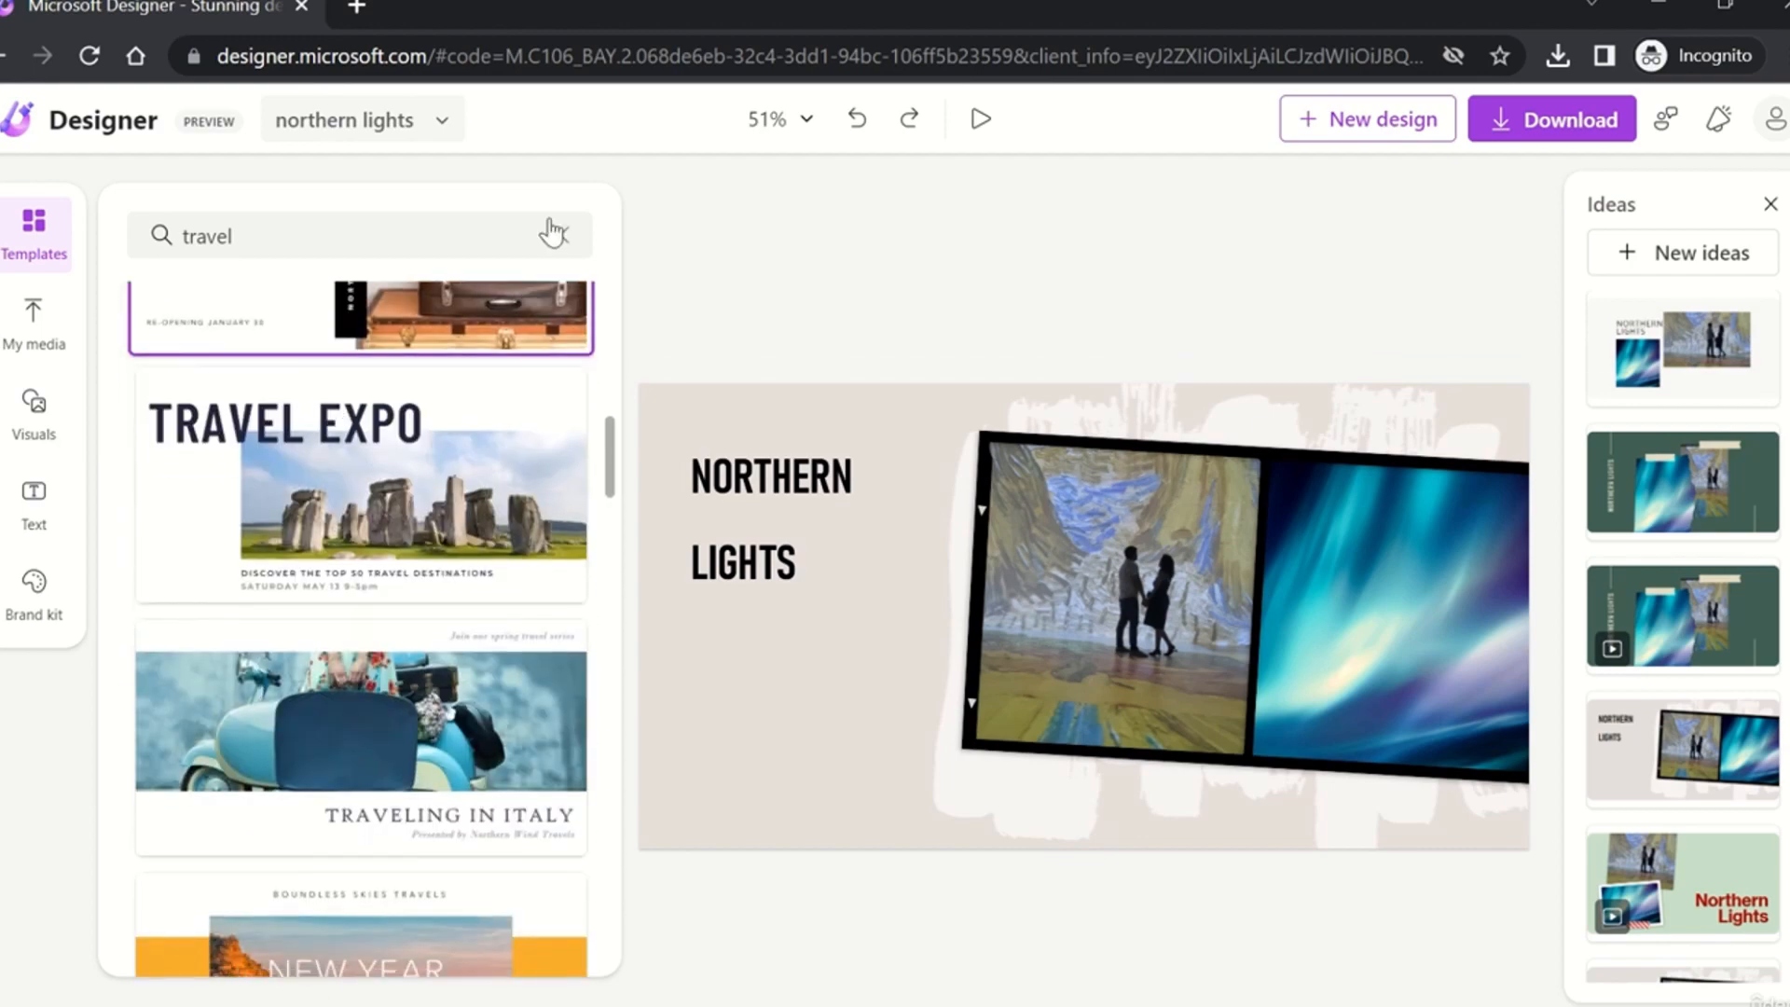
click(554, 232)
scroll(363, 662, down, 10)
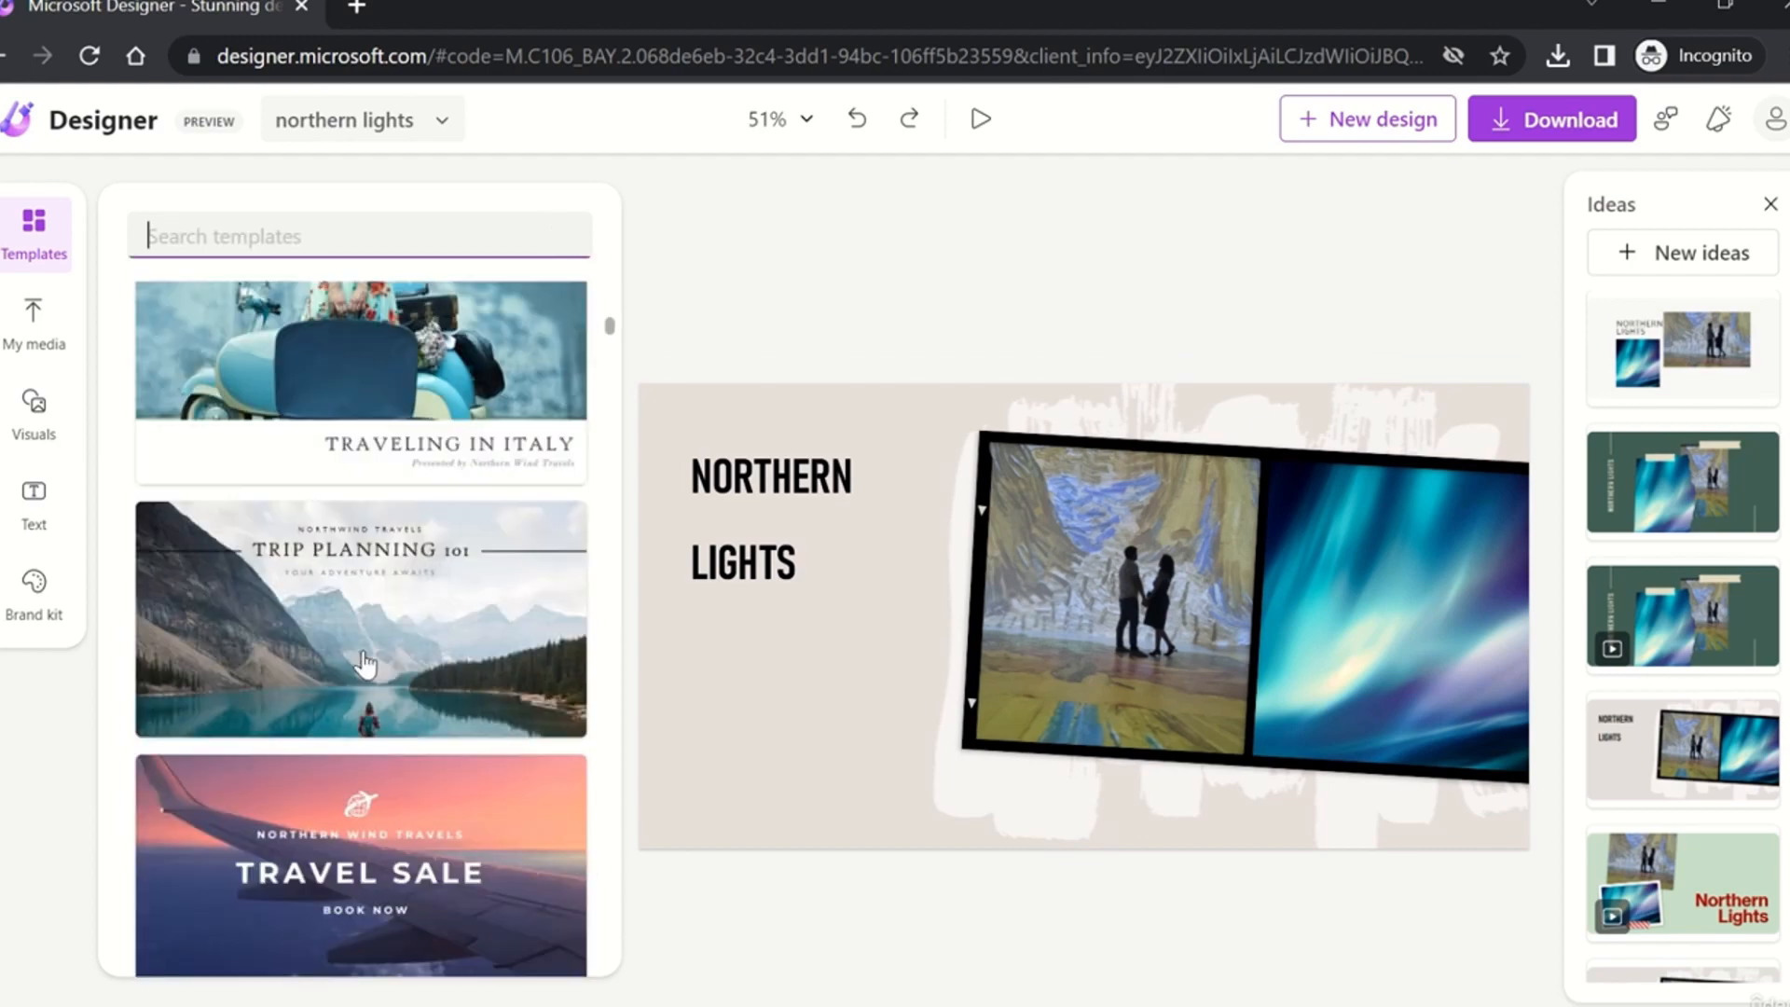
scroll(364, 664, down, 15)
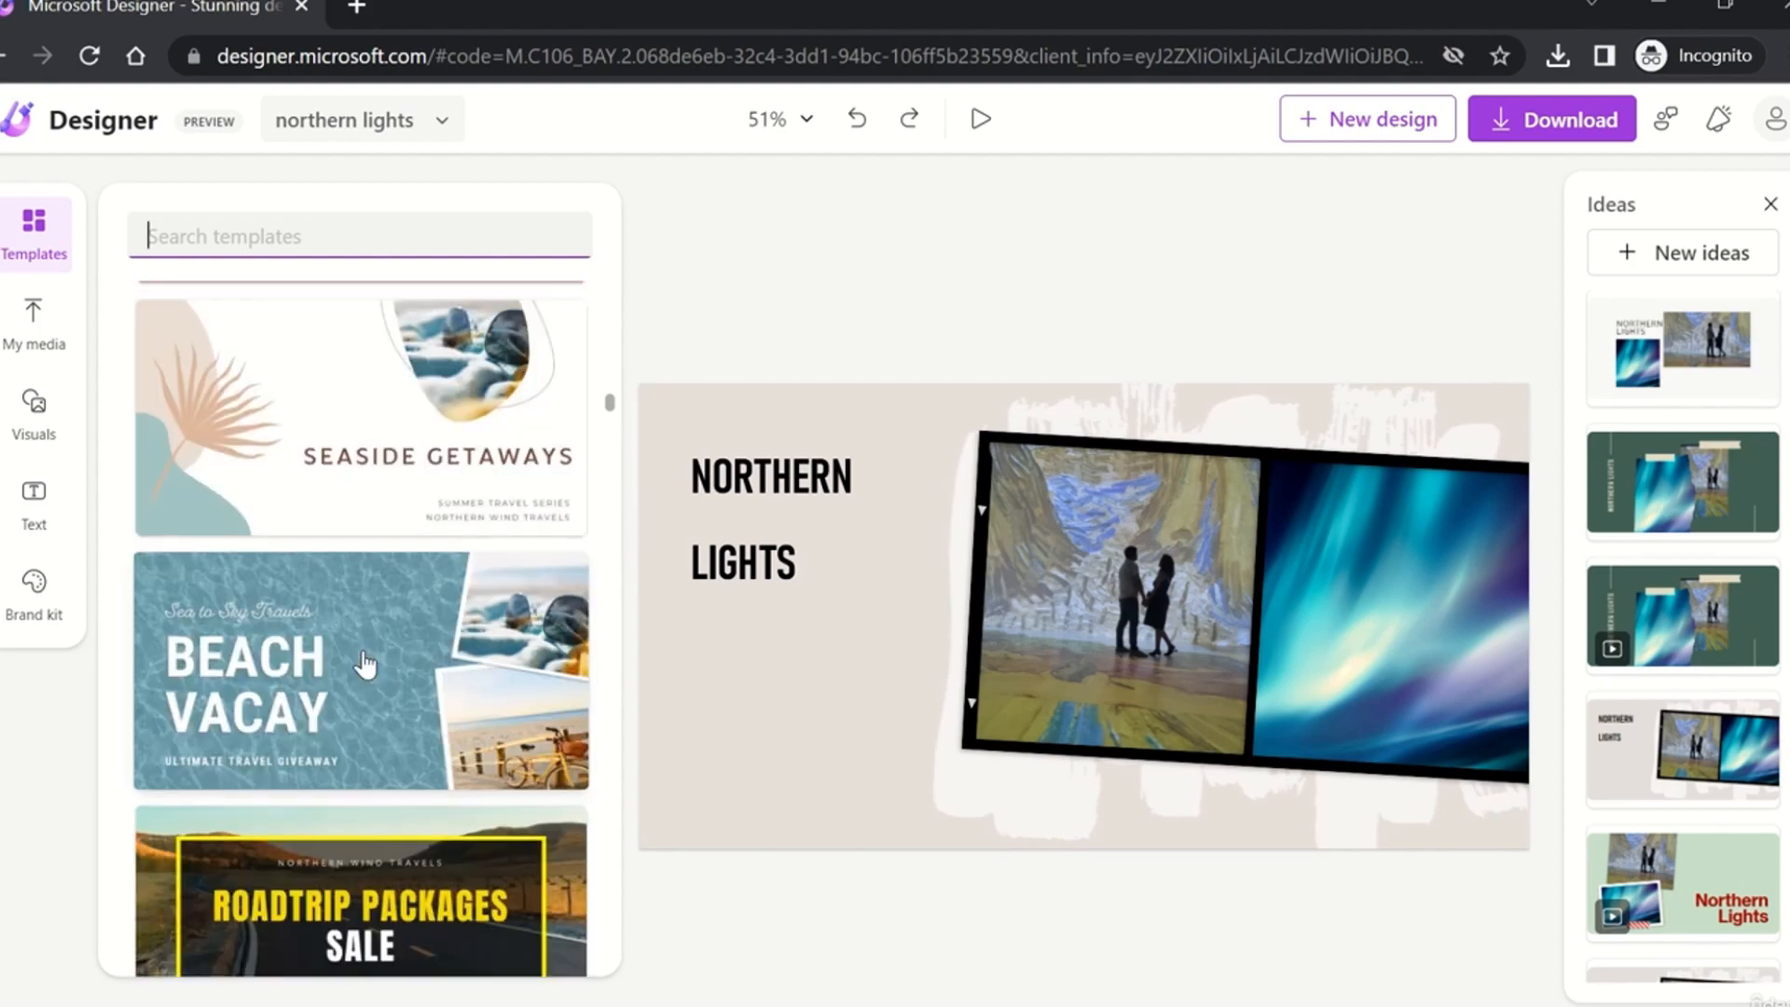
scroll(364, 664, down, 15)
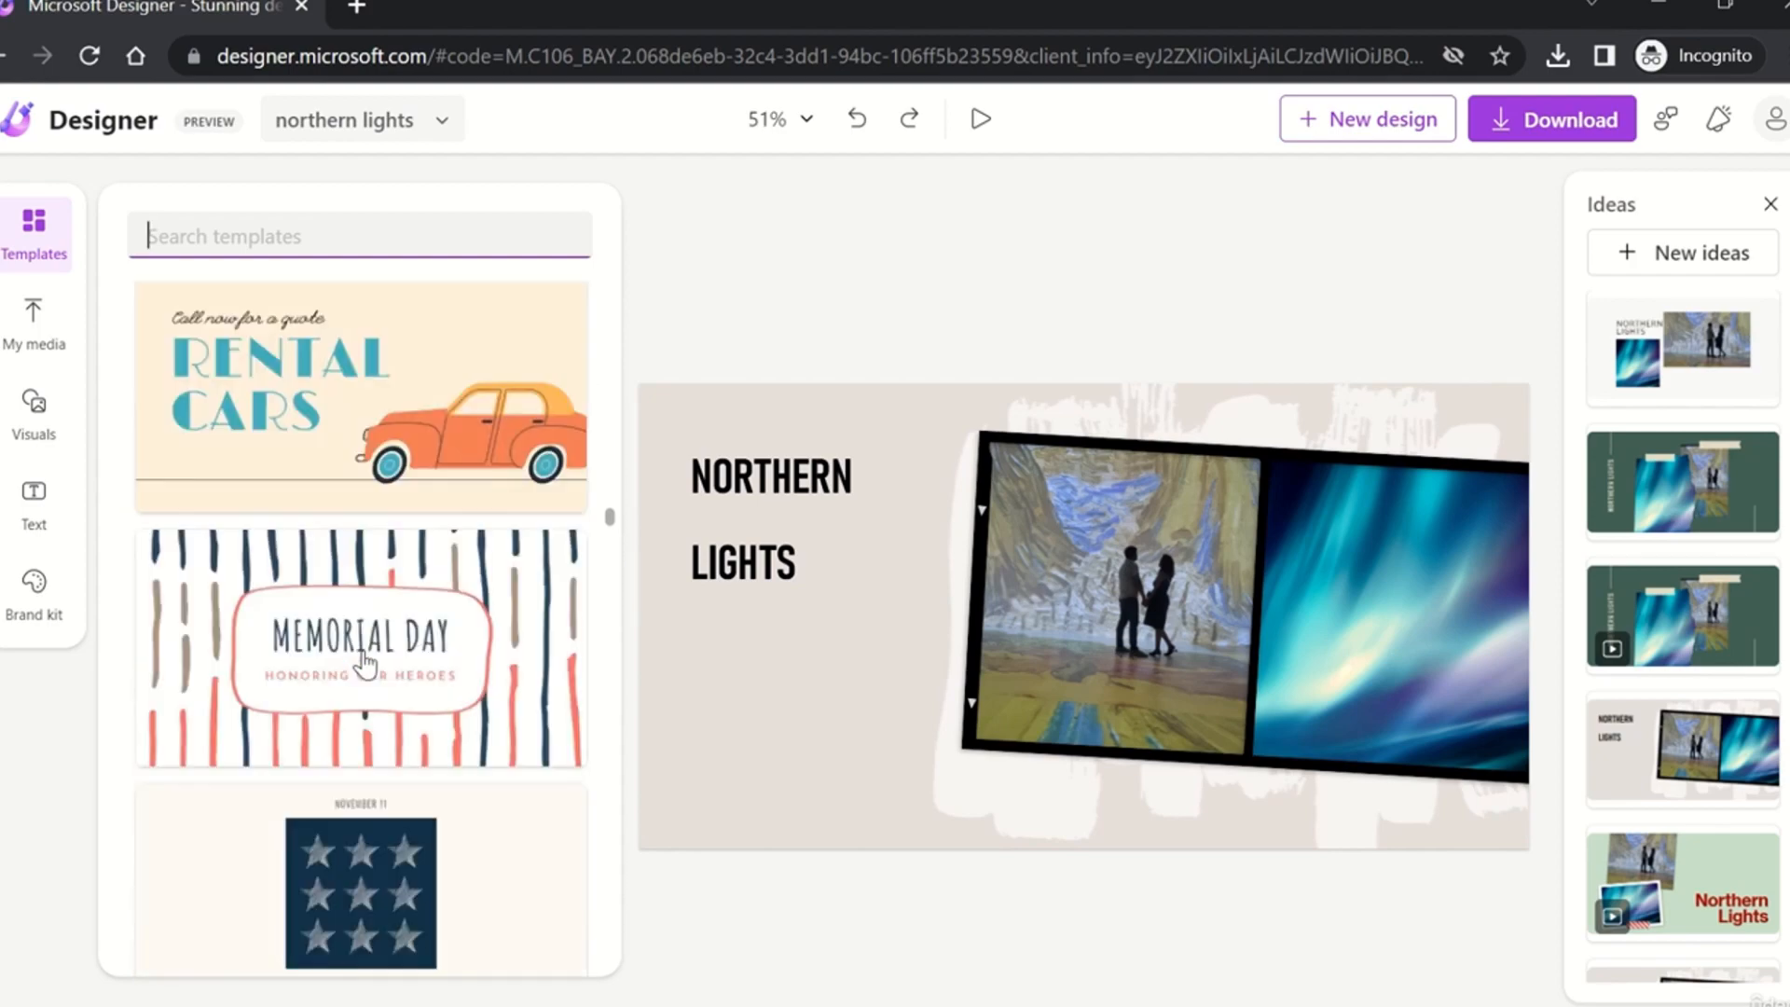
scroll(365, 664, up, 20)
scroll(362, 657, down, 2)
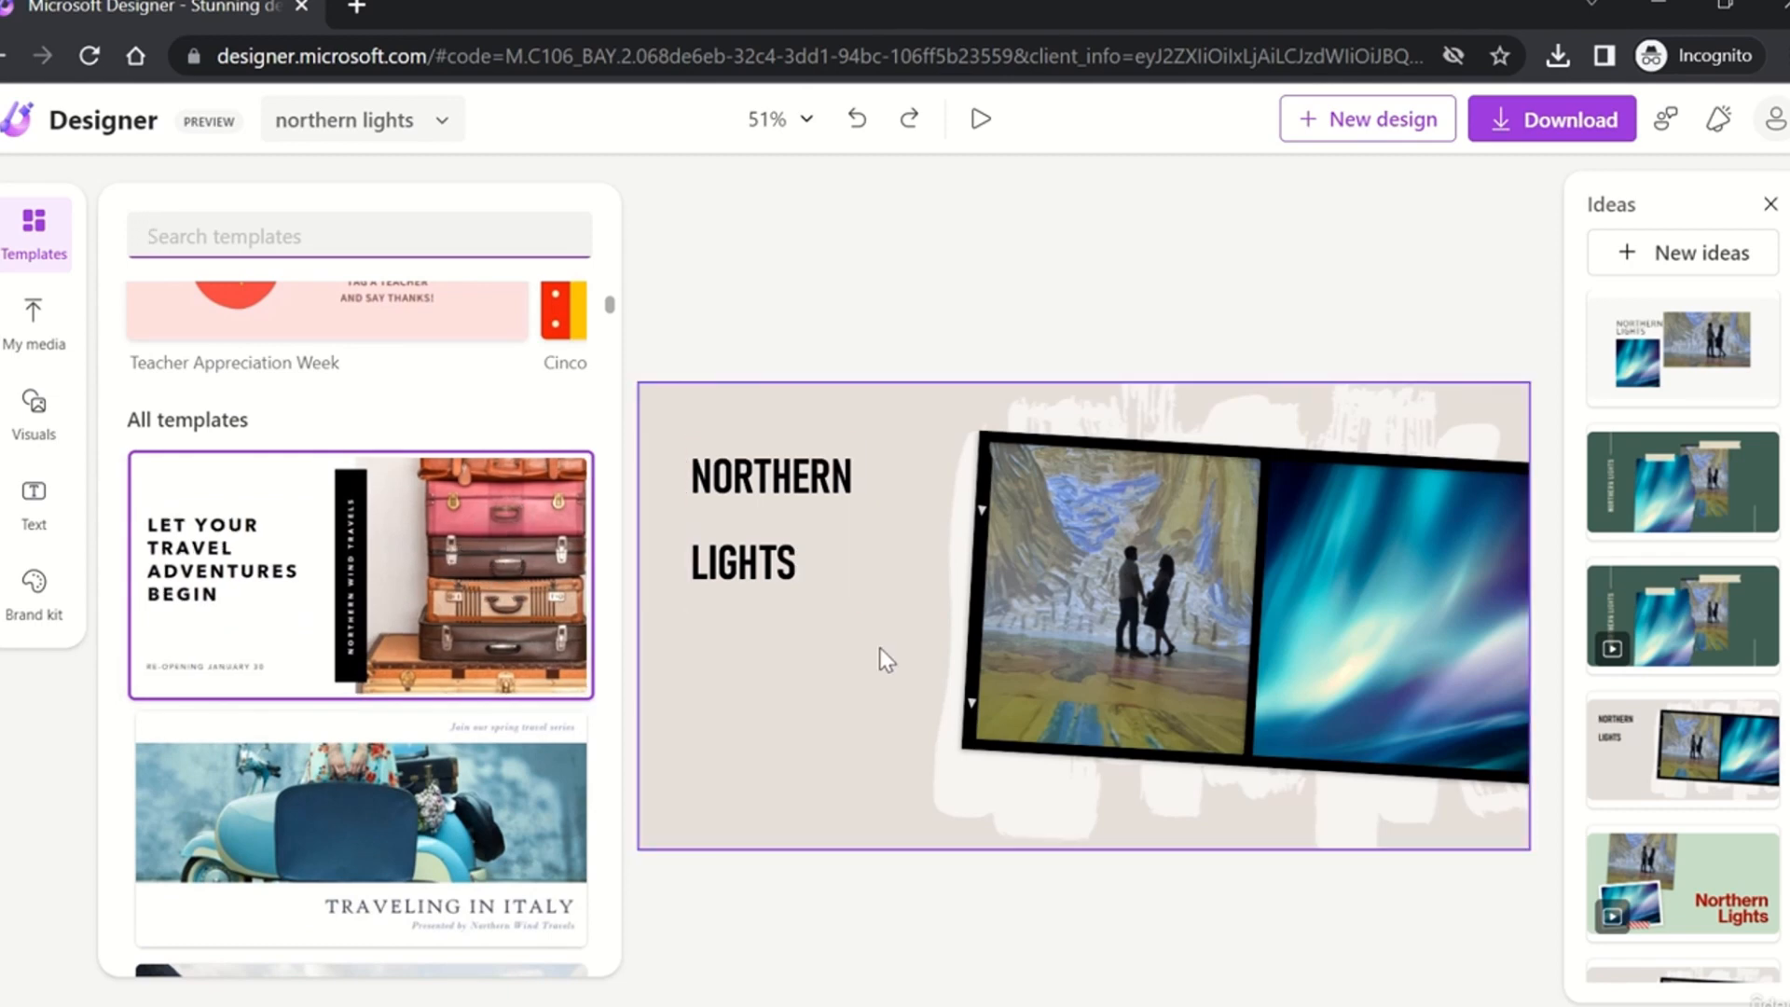
Step: Place the "Let your travel adventures begin" suitcase template on the design as an image below the Northern Lights title
click(509, 566)
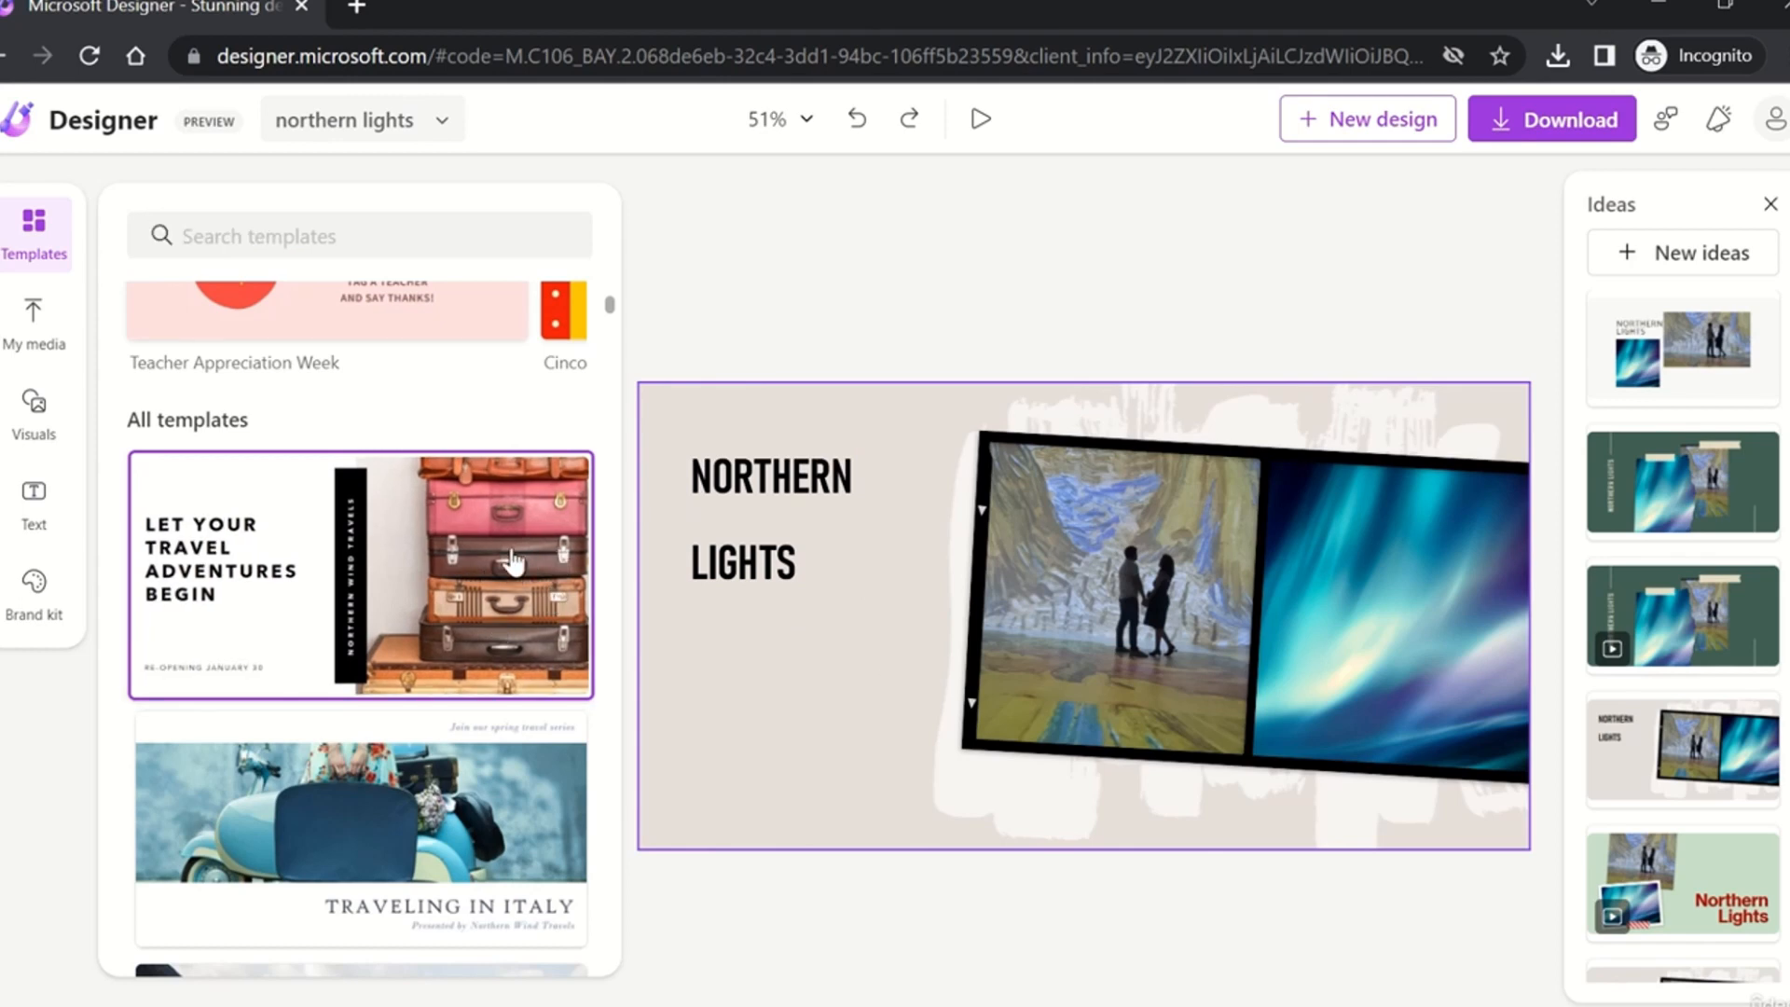
drag(509, 564, 867, 685)
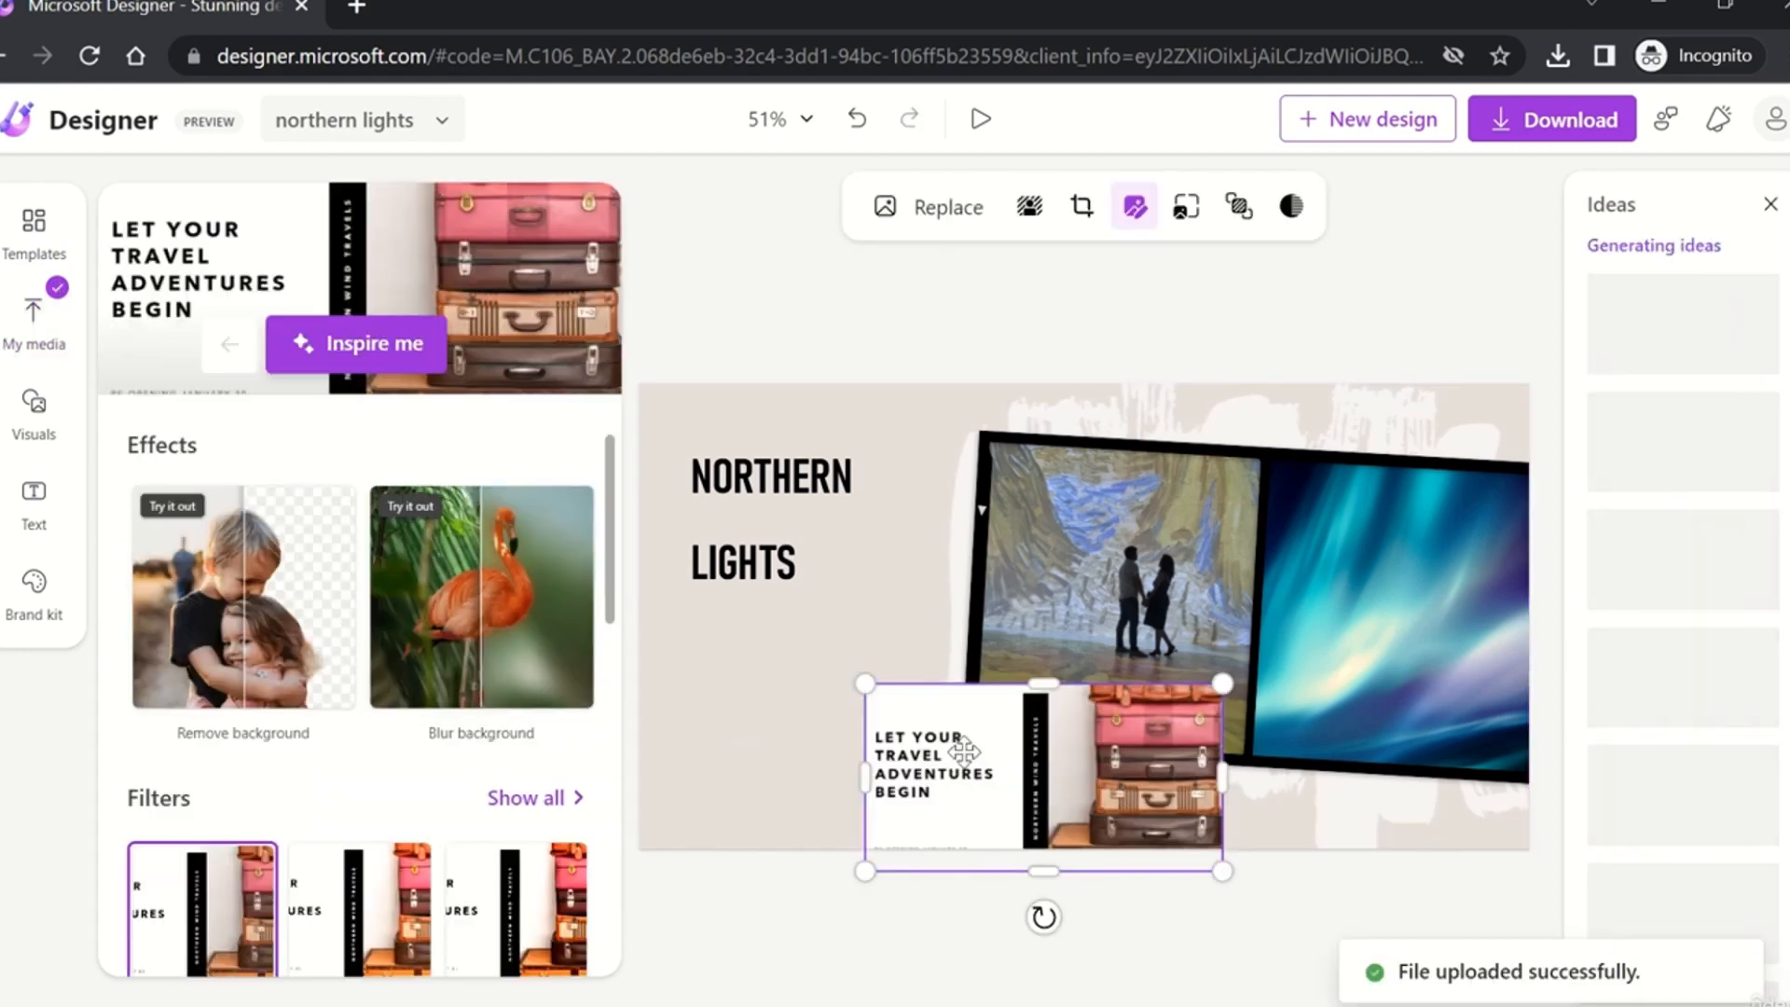
drag(1117, 800, 908, 720)
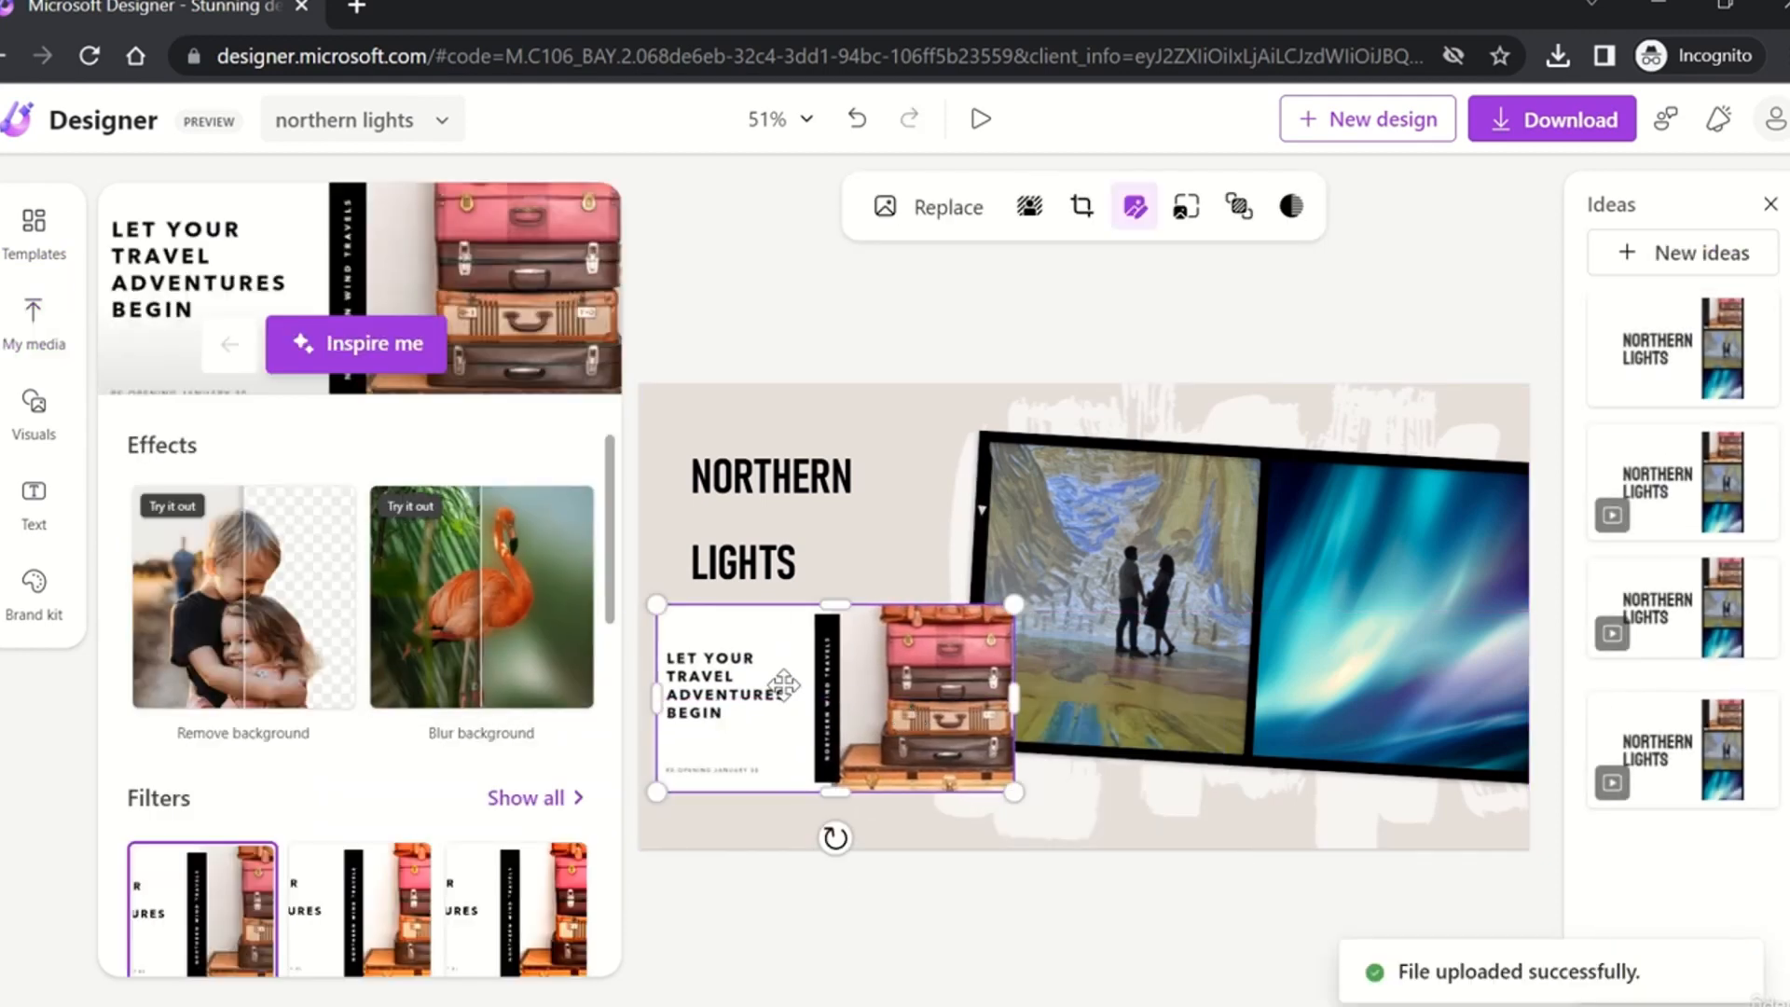
Step: Crop the travel image to the stacked suitcases, enlarge it, and set it under the title along the design's lower edge
double_click(858, 711)
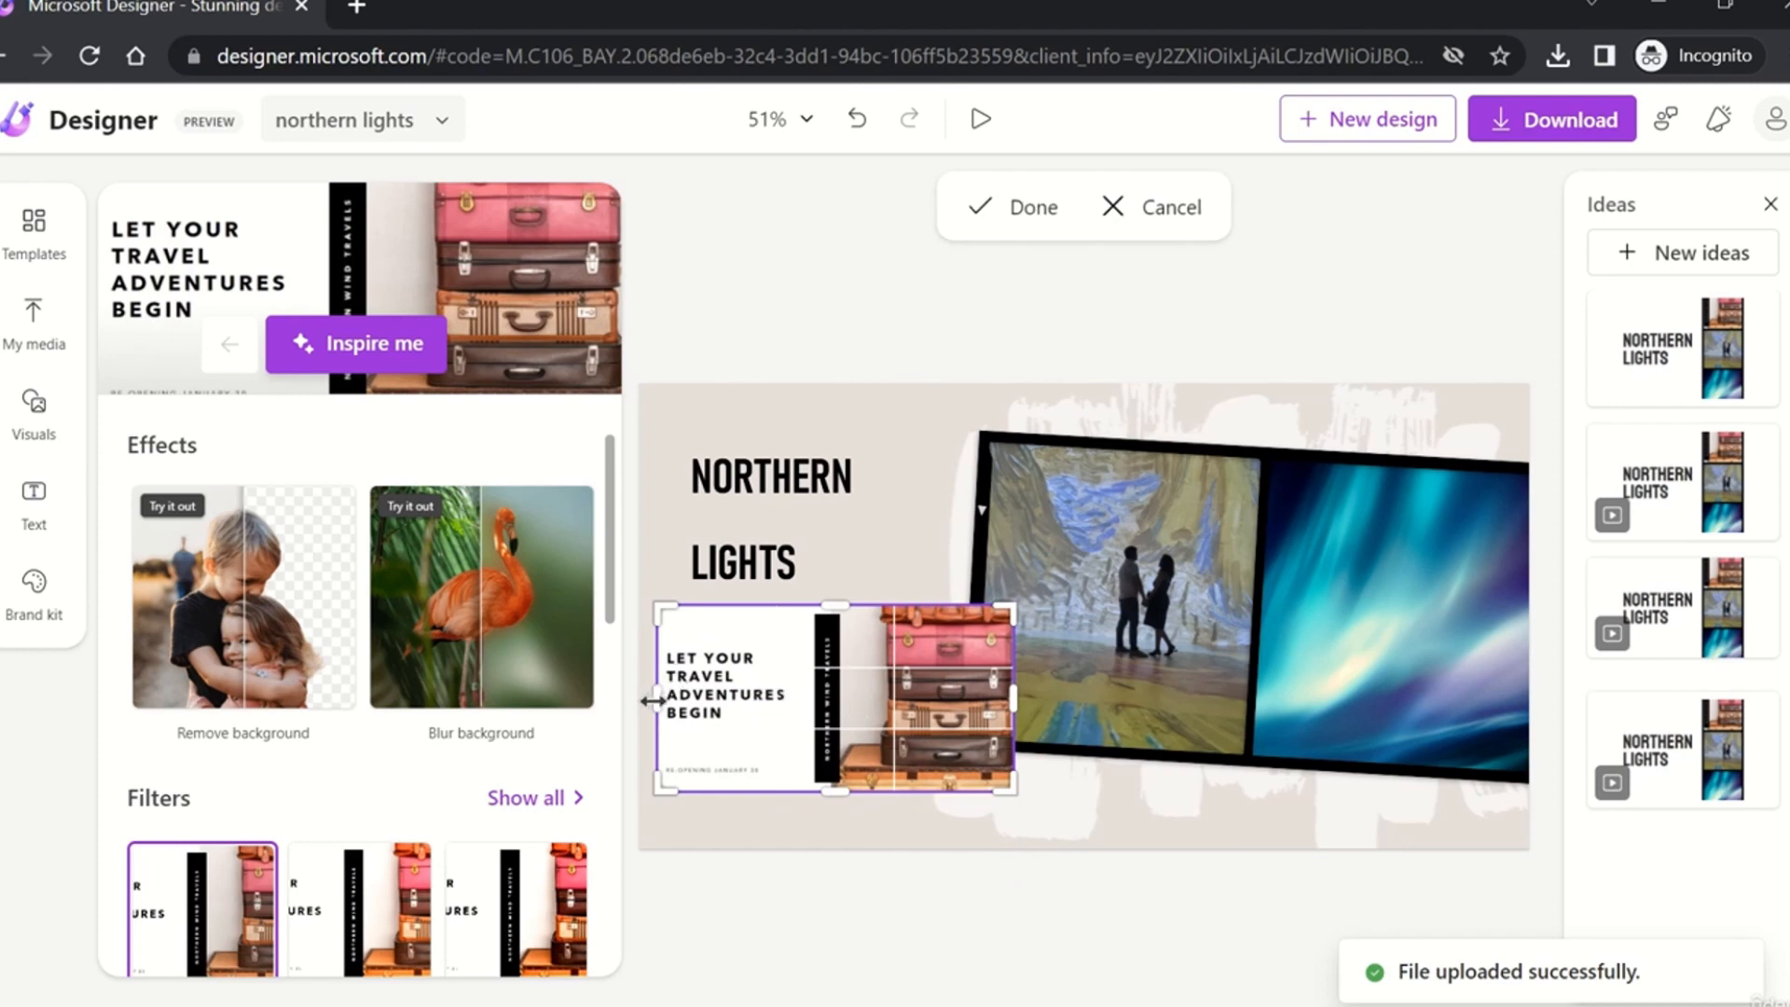
drag(657, 699, 760, 693)
key(Return)
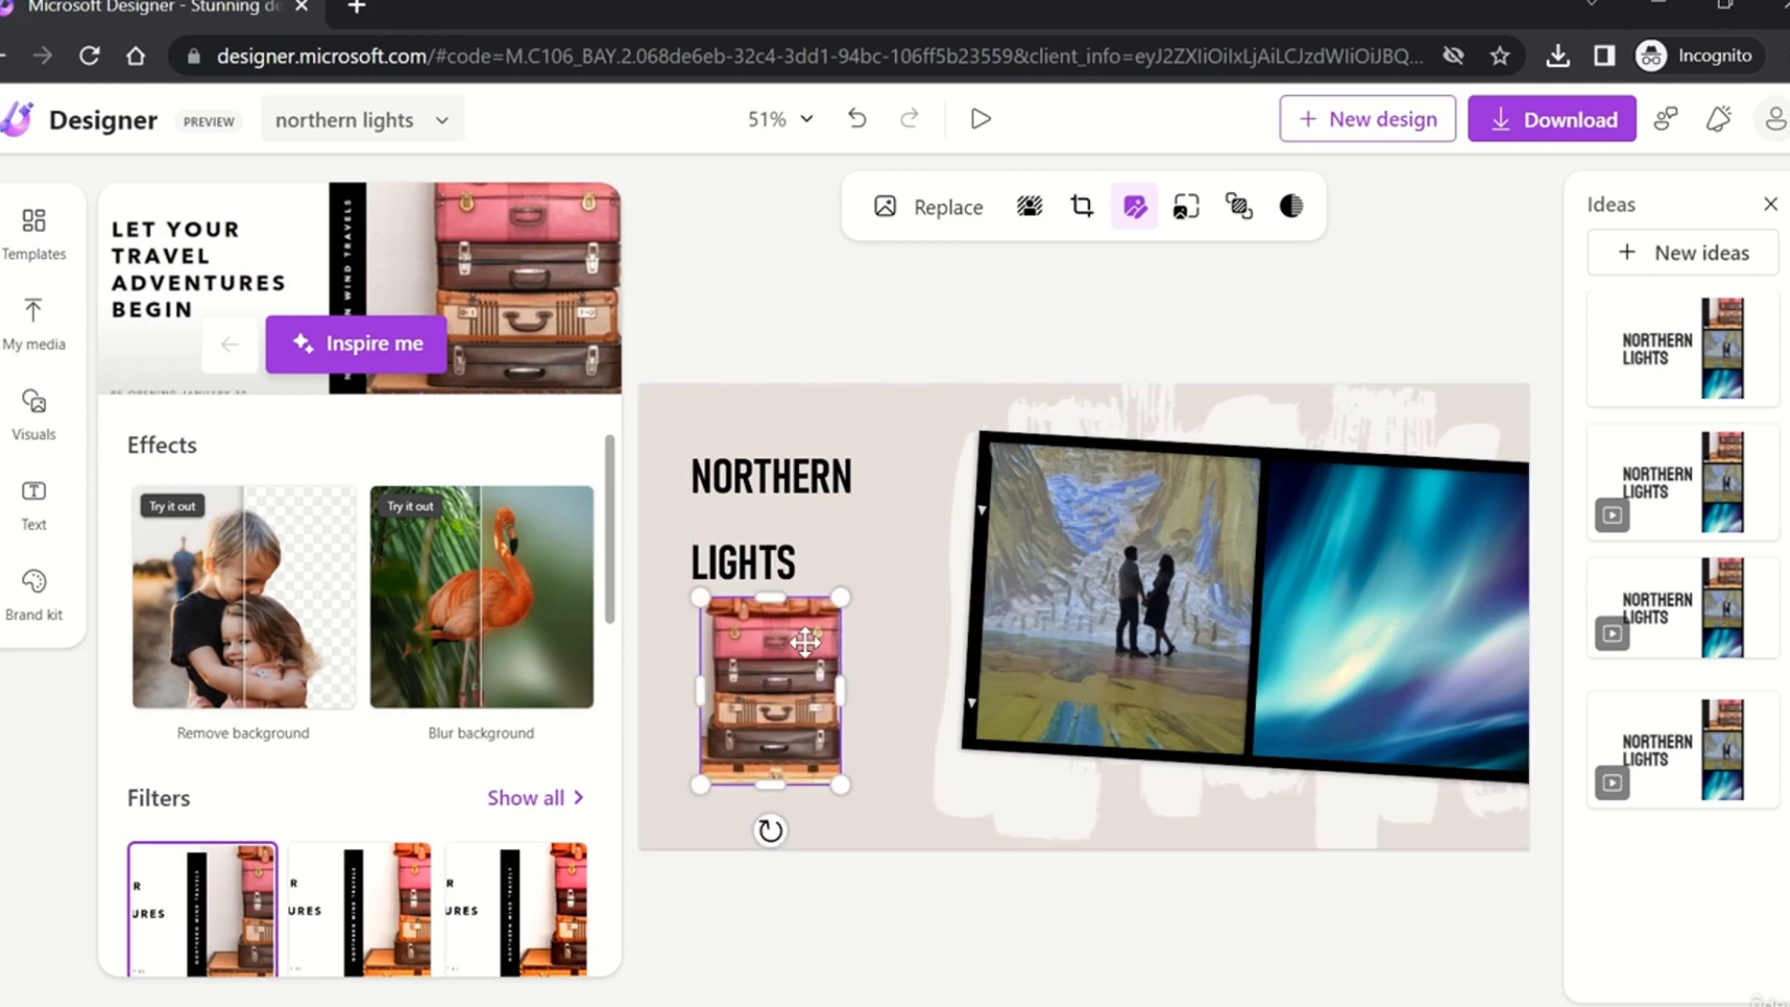
drag(840, 596, 894, 524)
drag(855, 630, 827, 692)
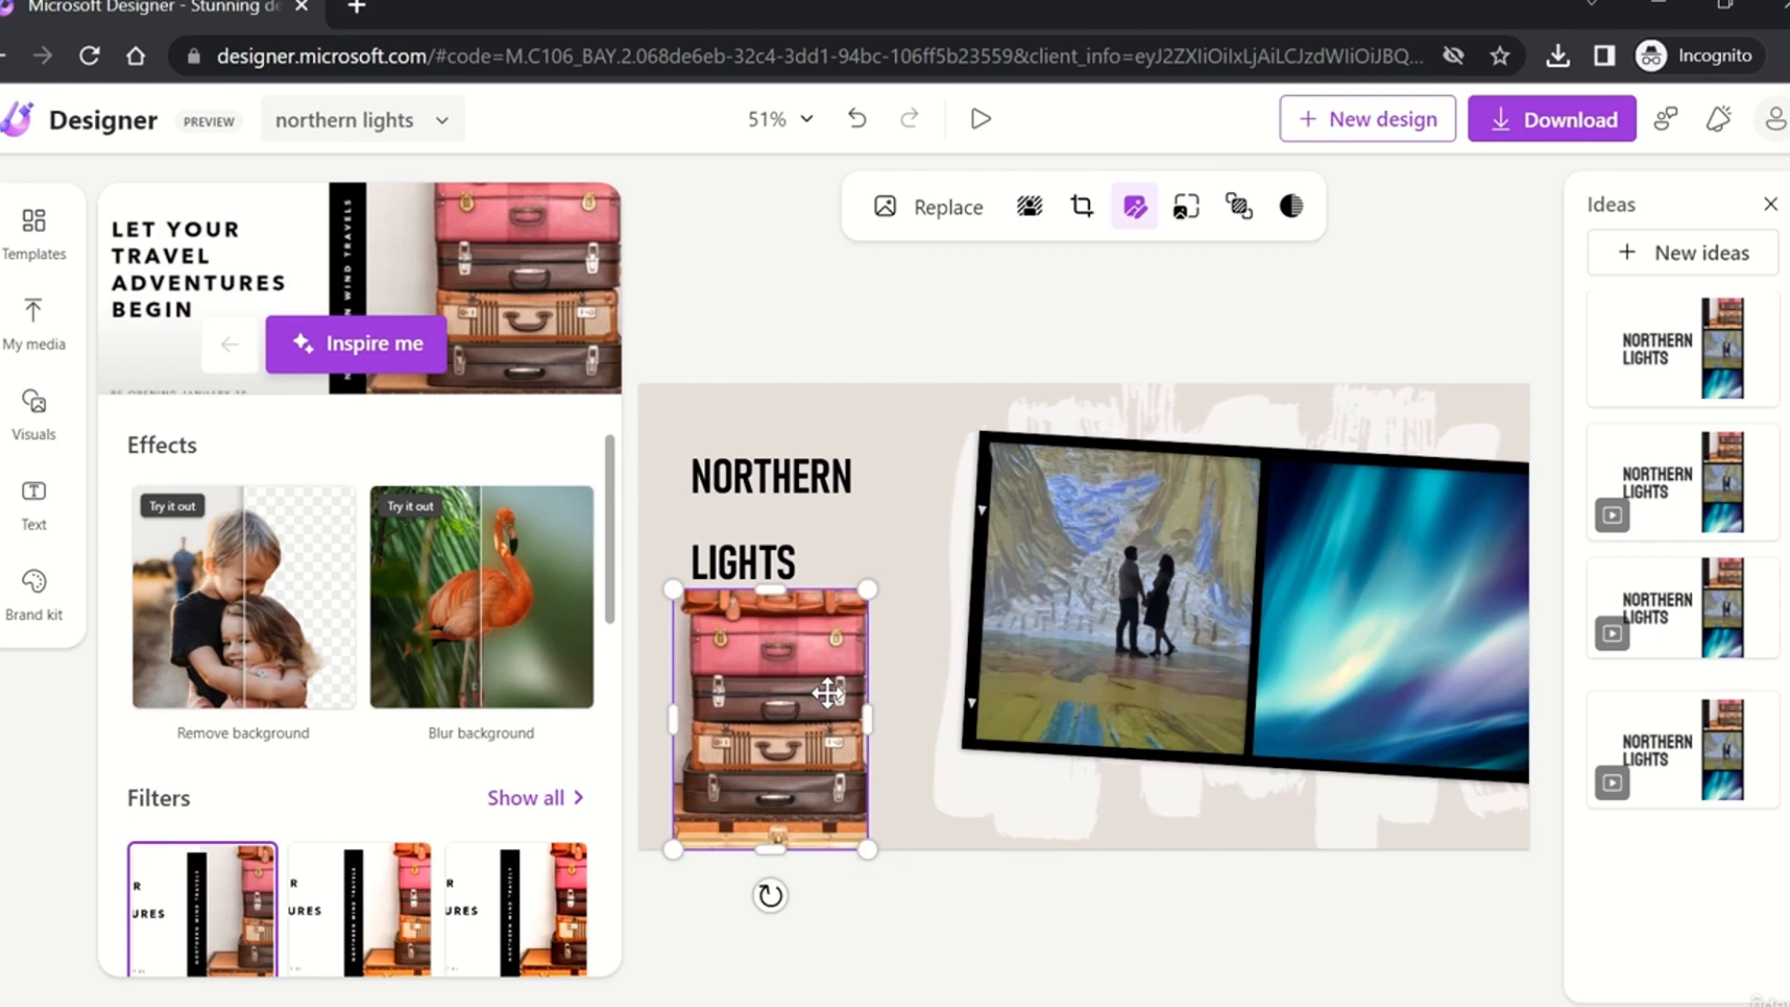
click(953, 919)
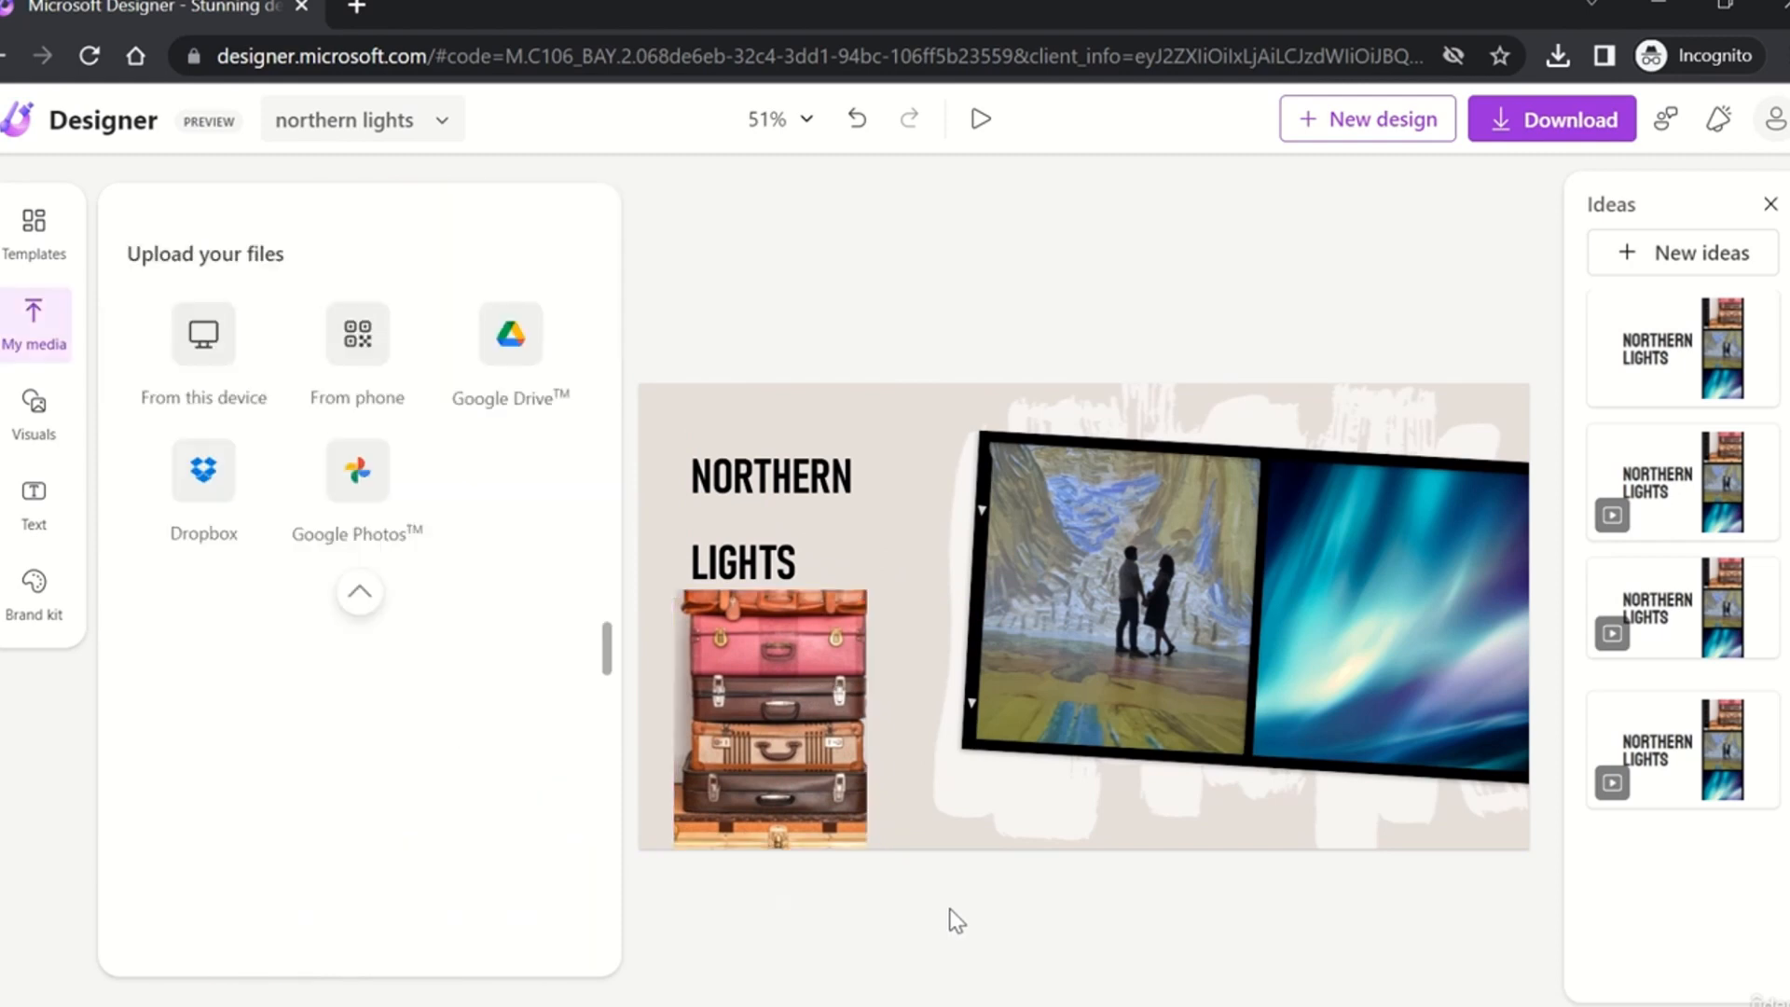
Step: Shrink the Northern Lights title so it clears the suitcase image
click(773, 539)
drag(856, 602, 826, 576)
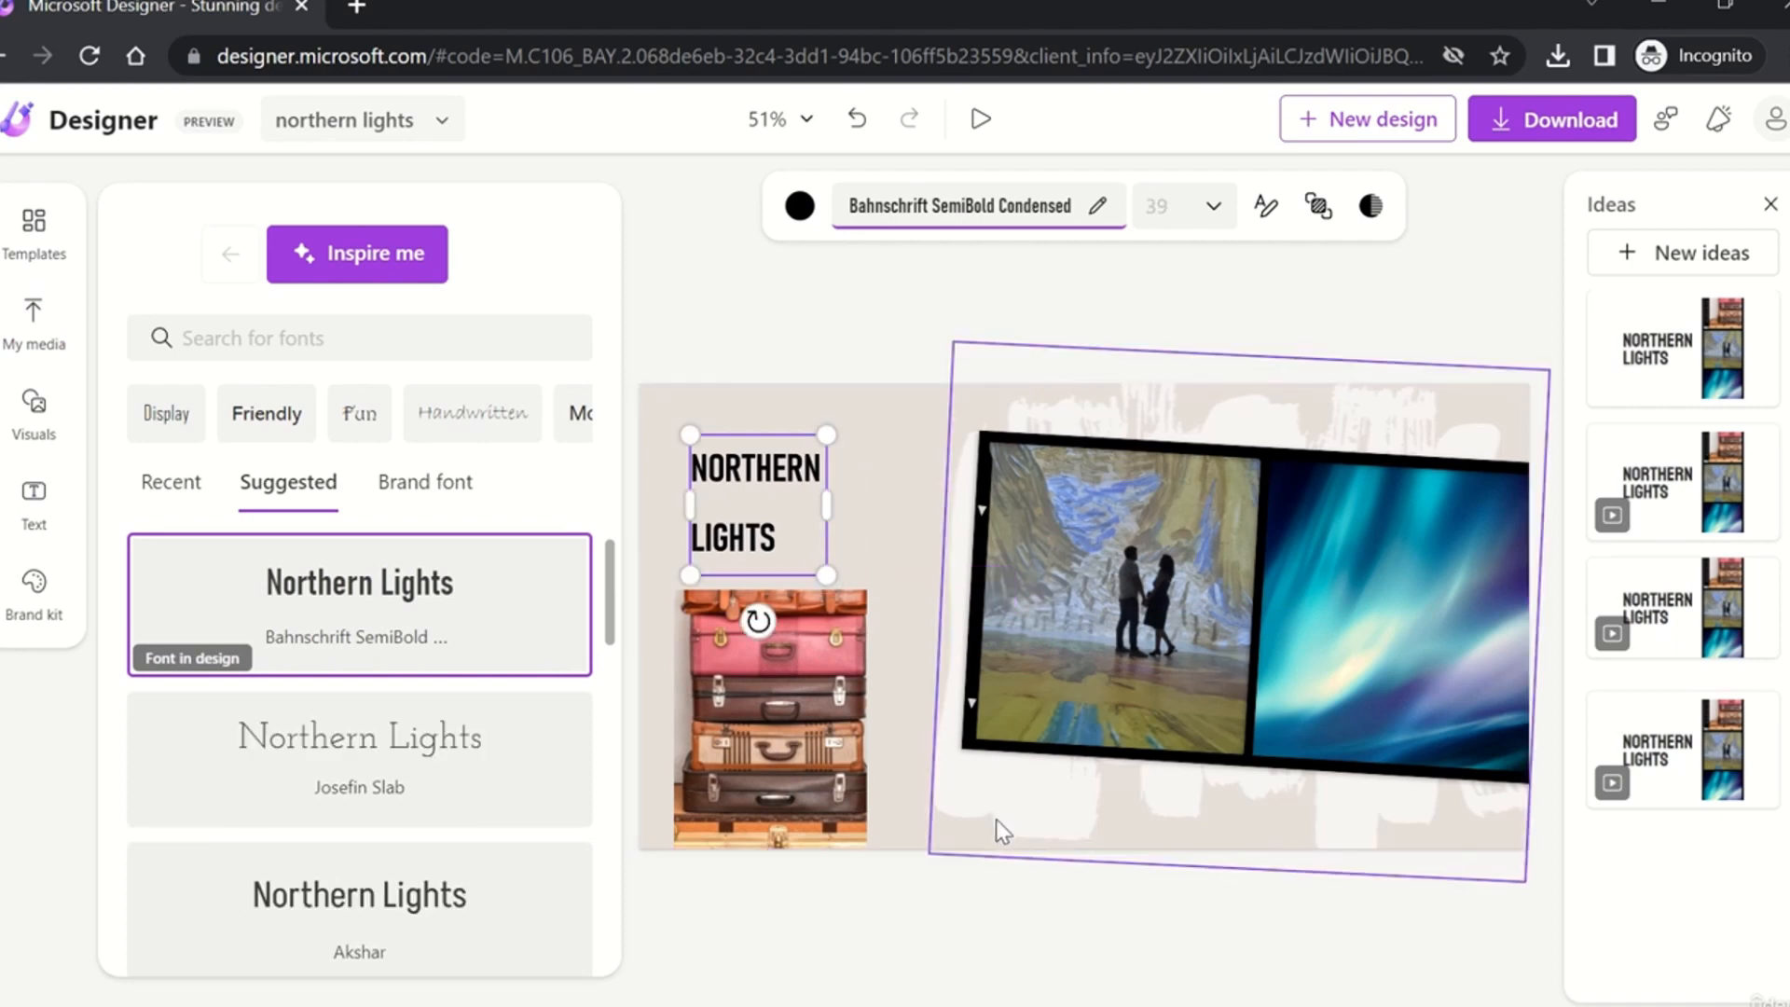
Step: Try replacing the design with the International Nurses Day holiday template, undo the replacement, and close the templates
click(34, 321)
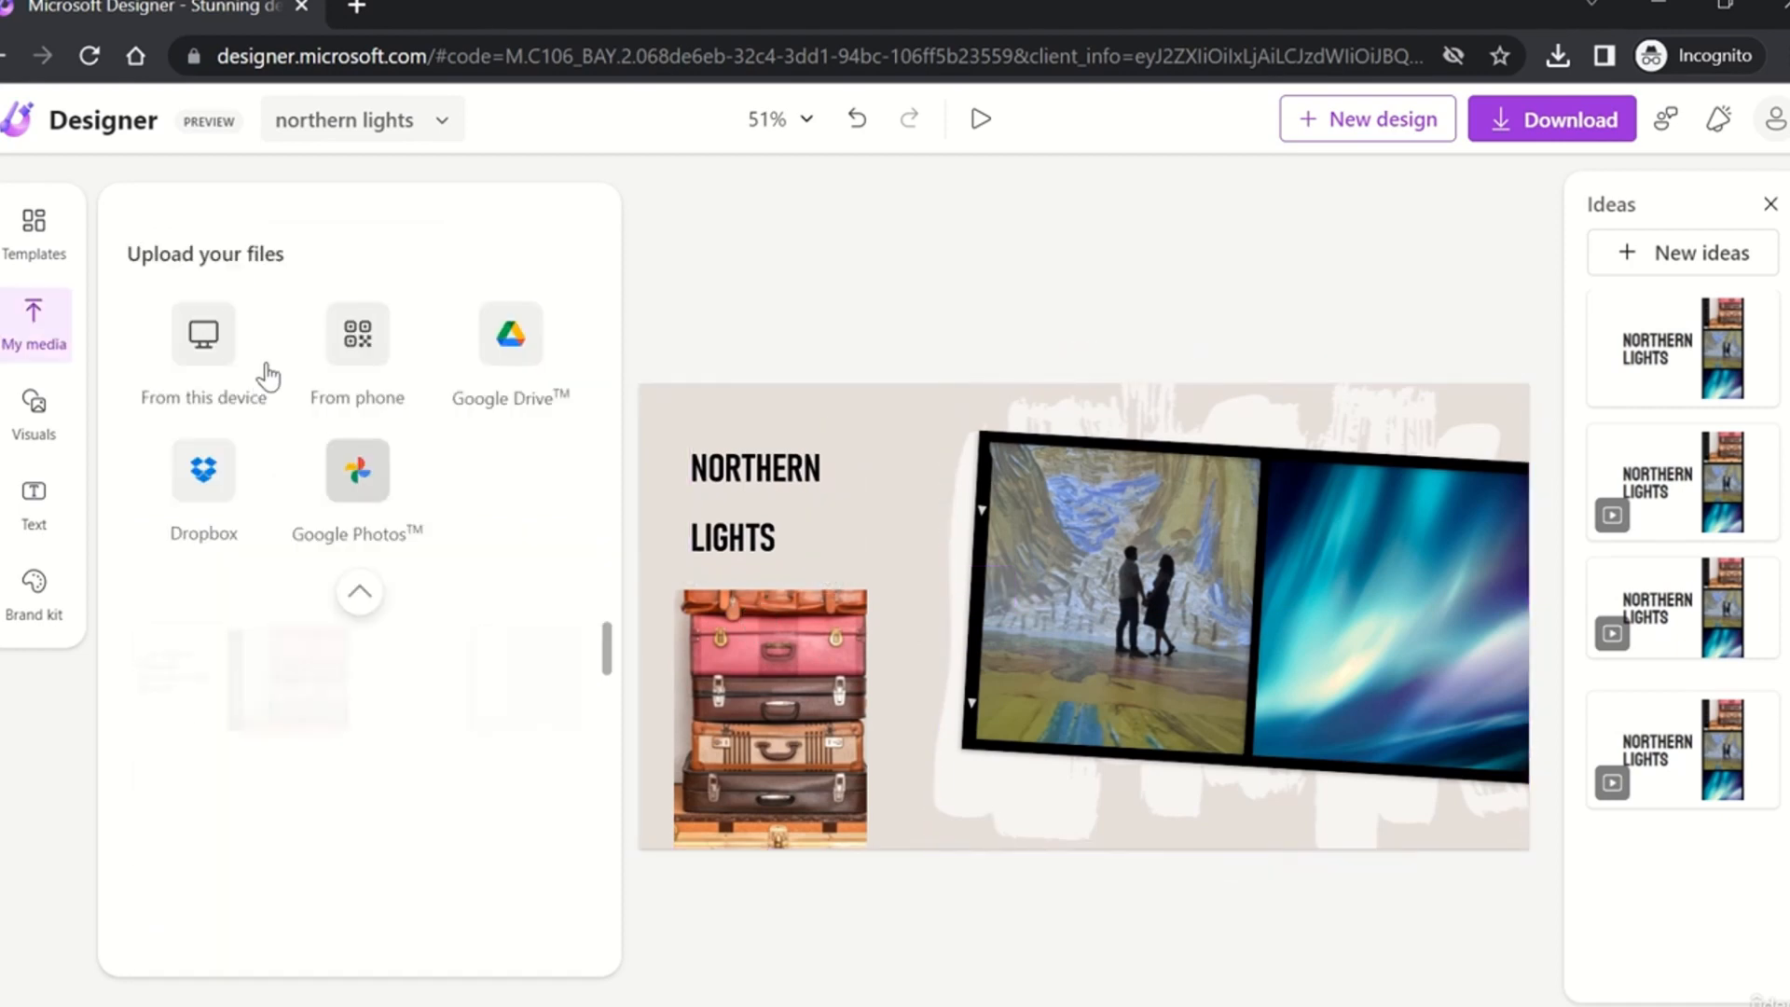
click(34, 234)
scroll(384, 535, up, 2)
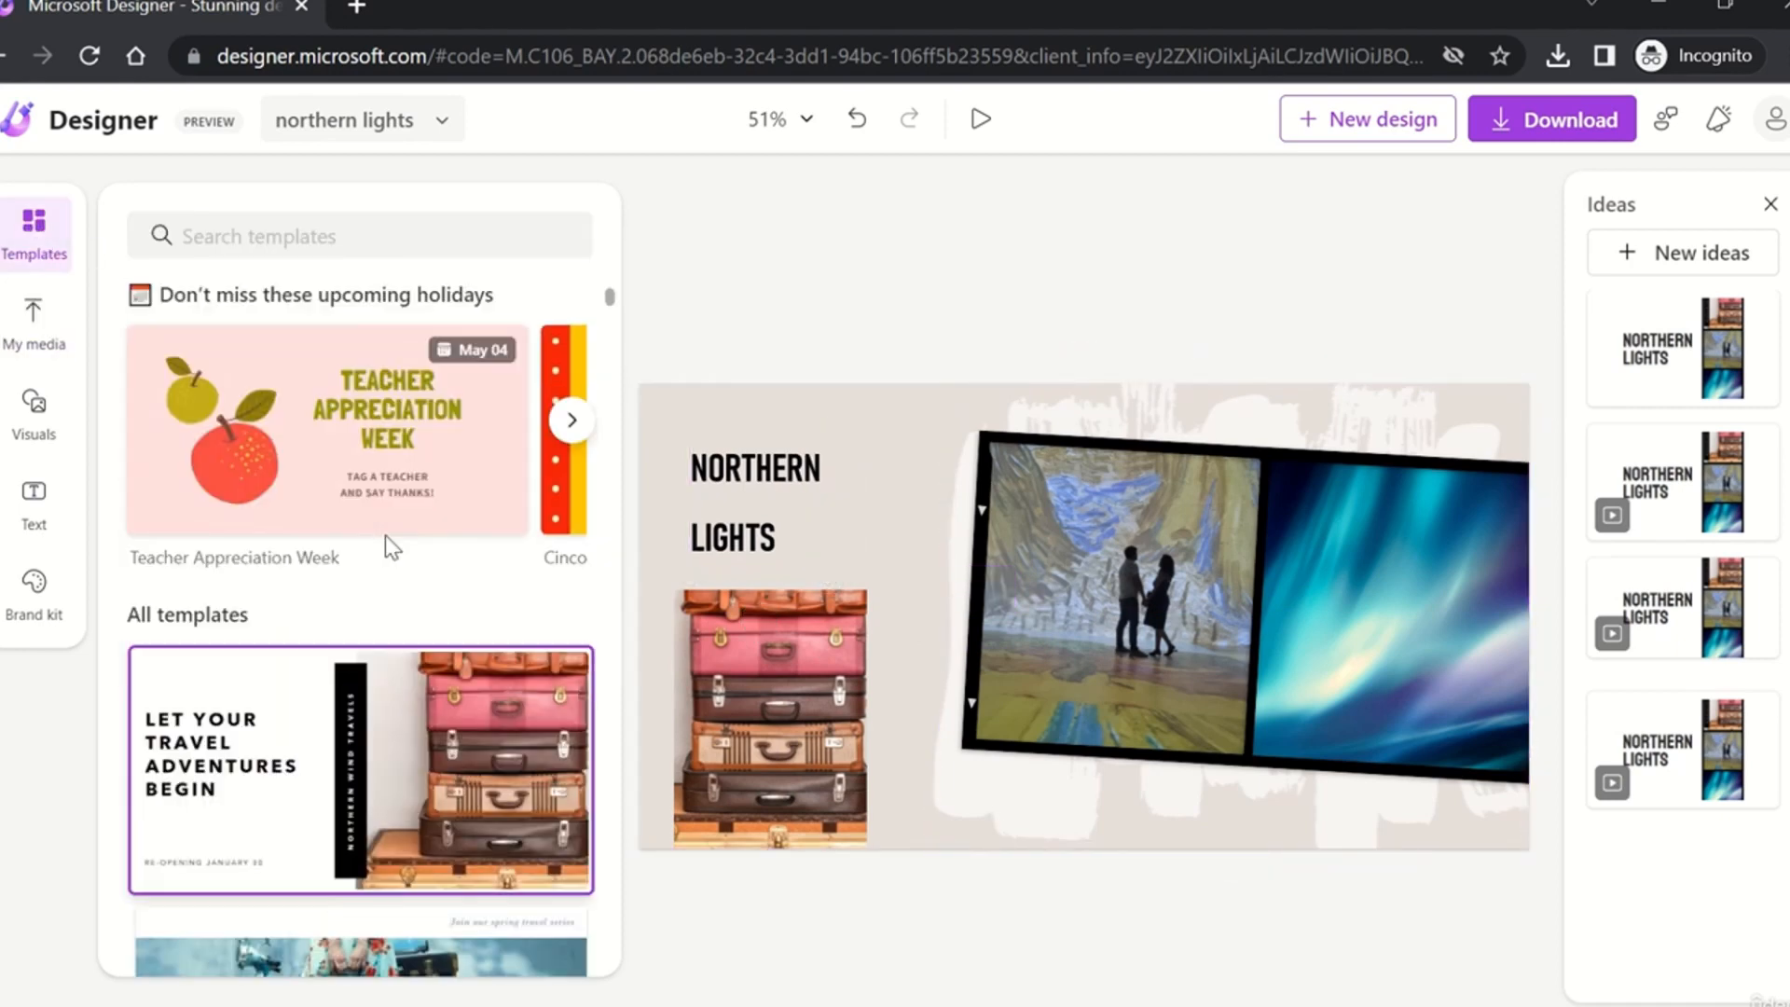
click(572, 421)
click(573, 421)
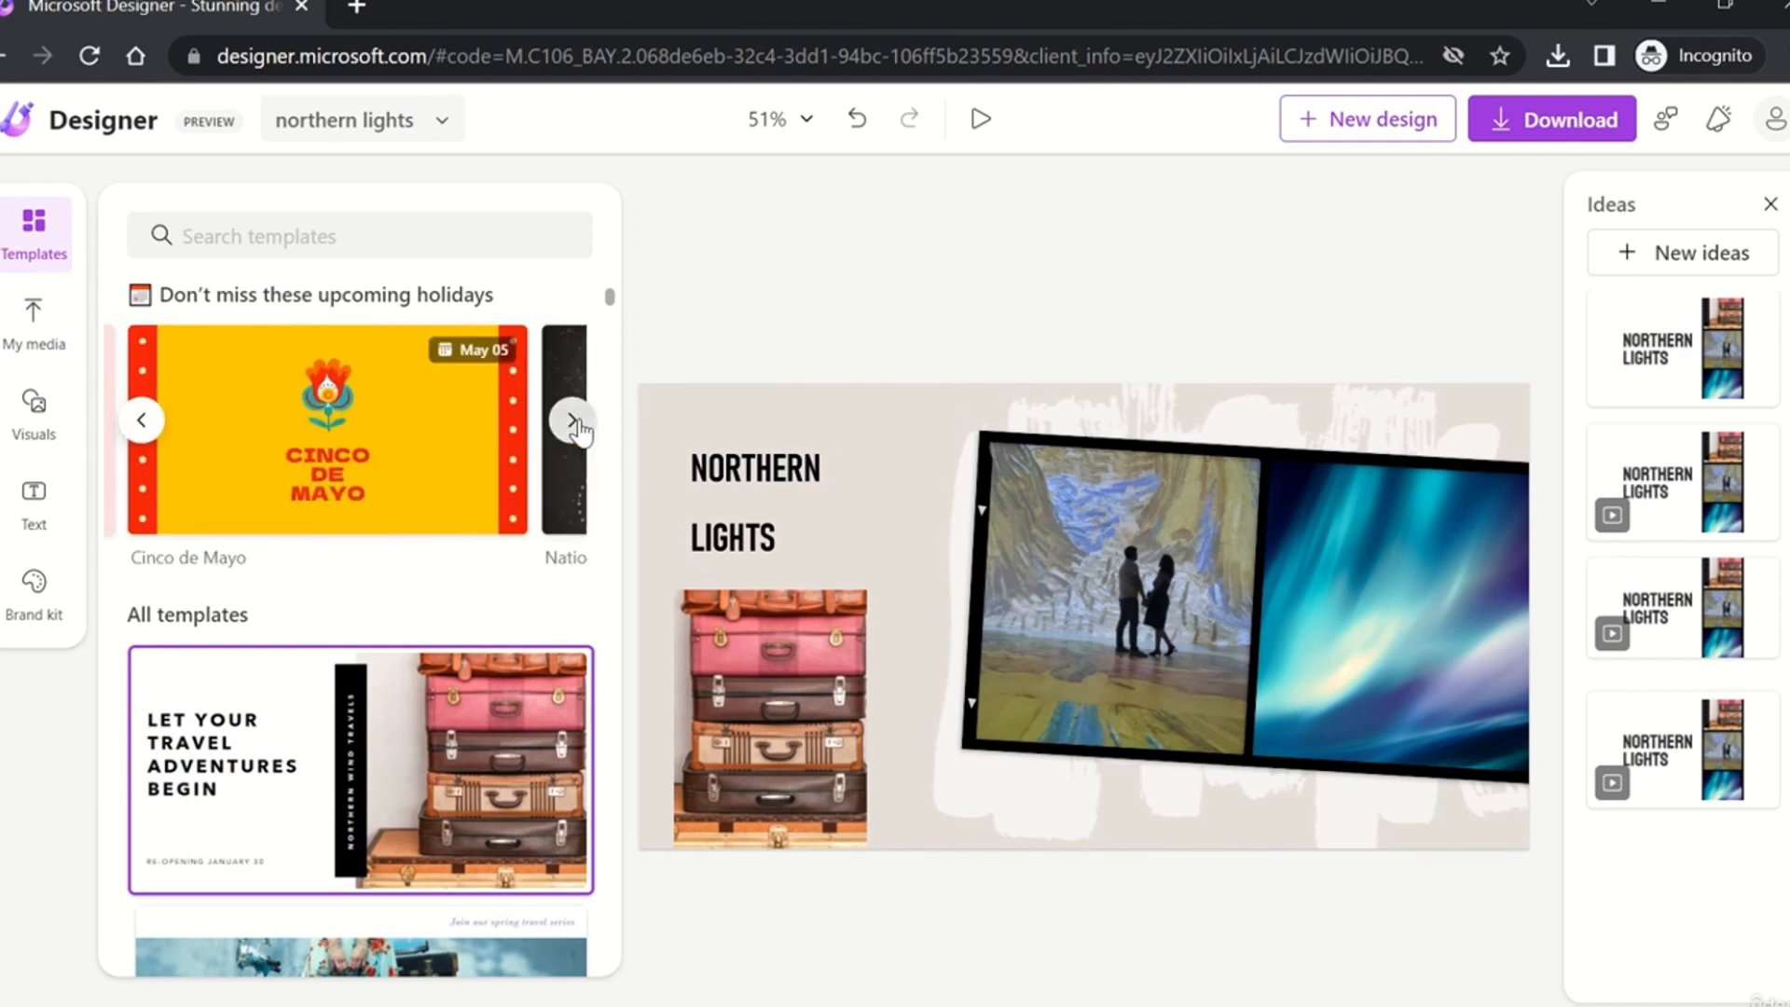
click(572, 421)
click(444, 446)
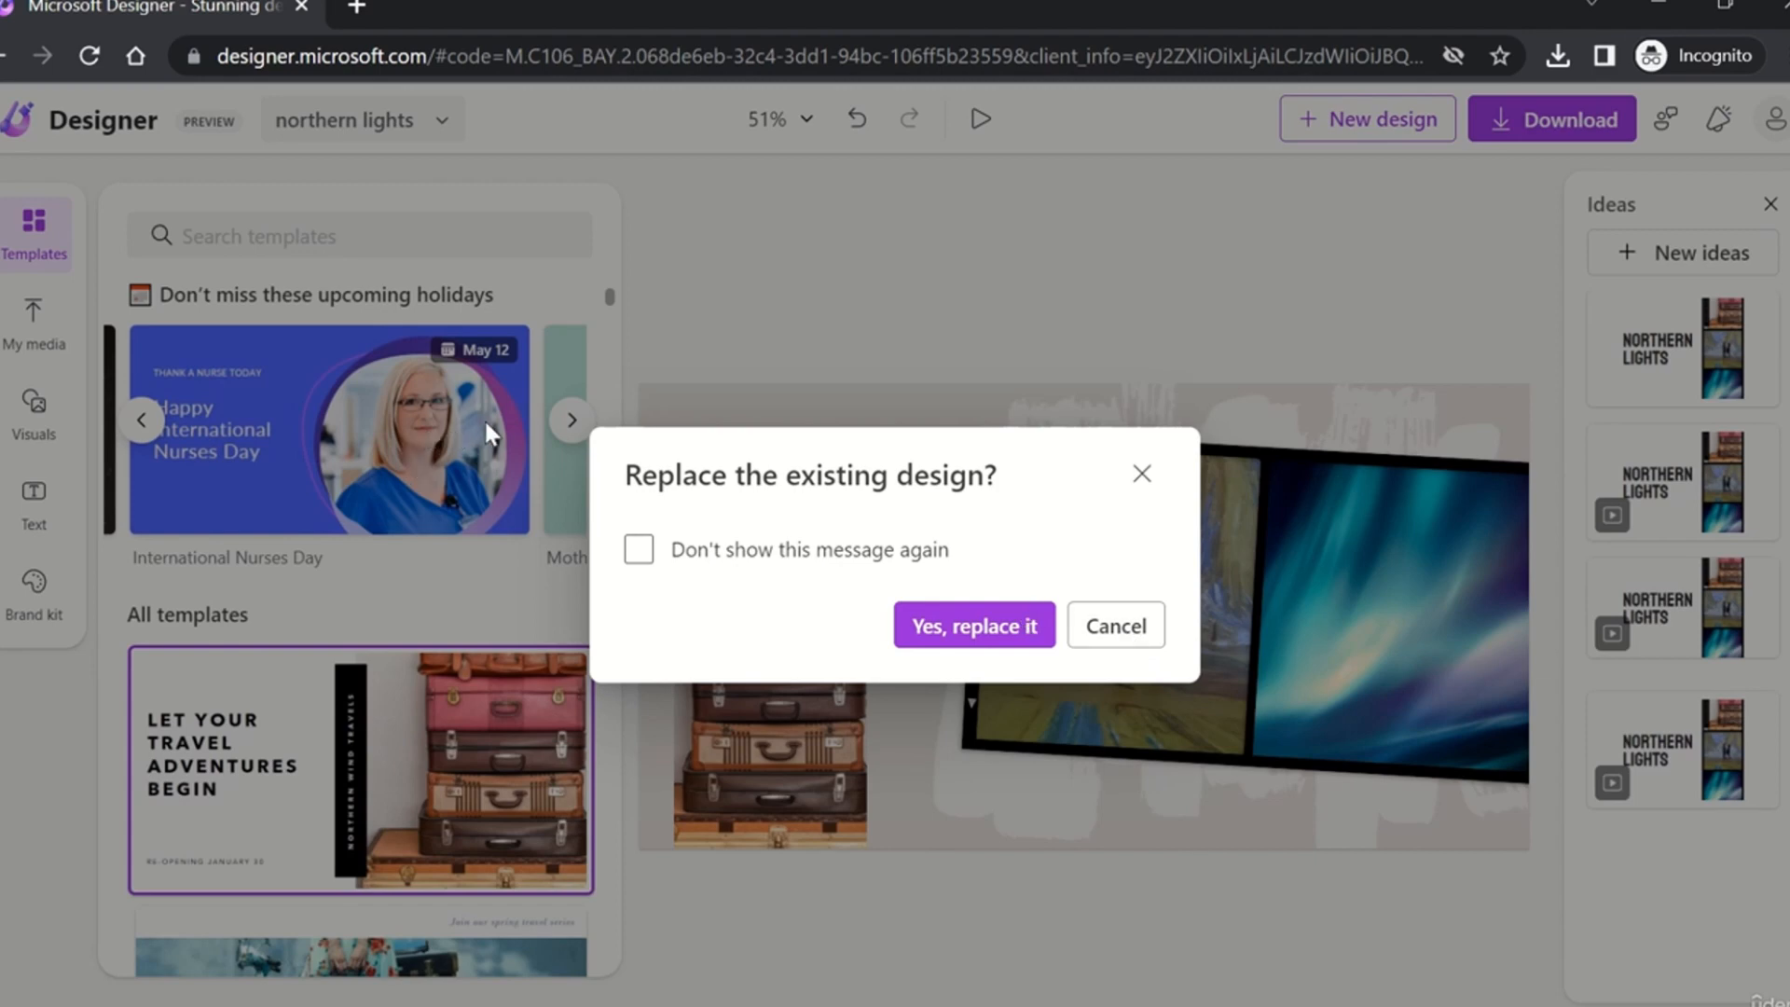
click(1023, 642)
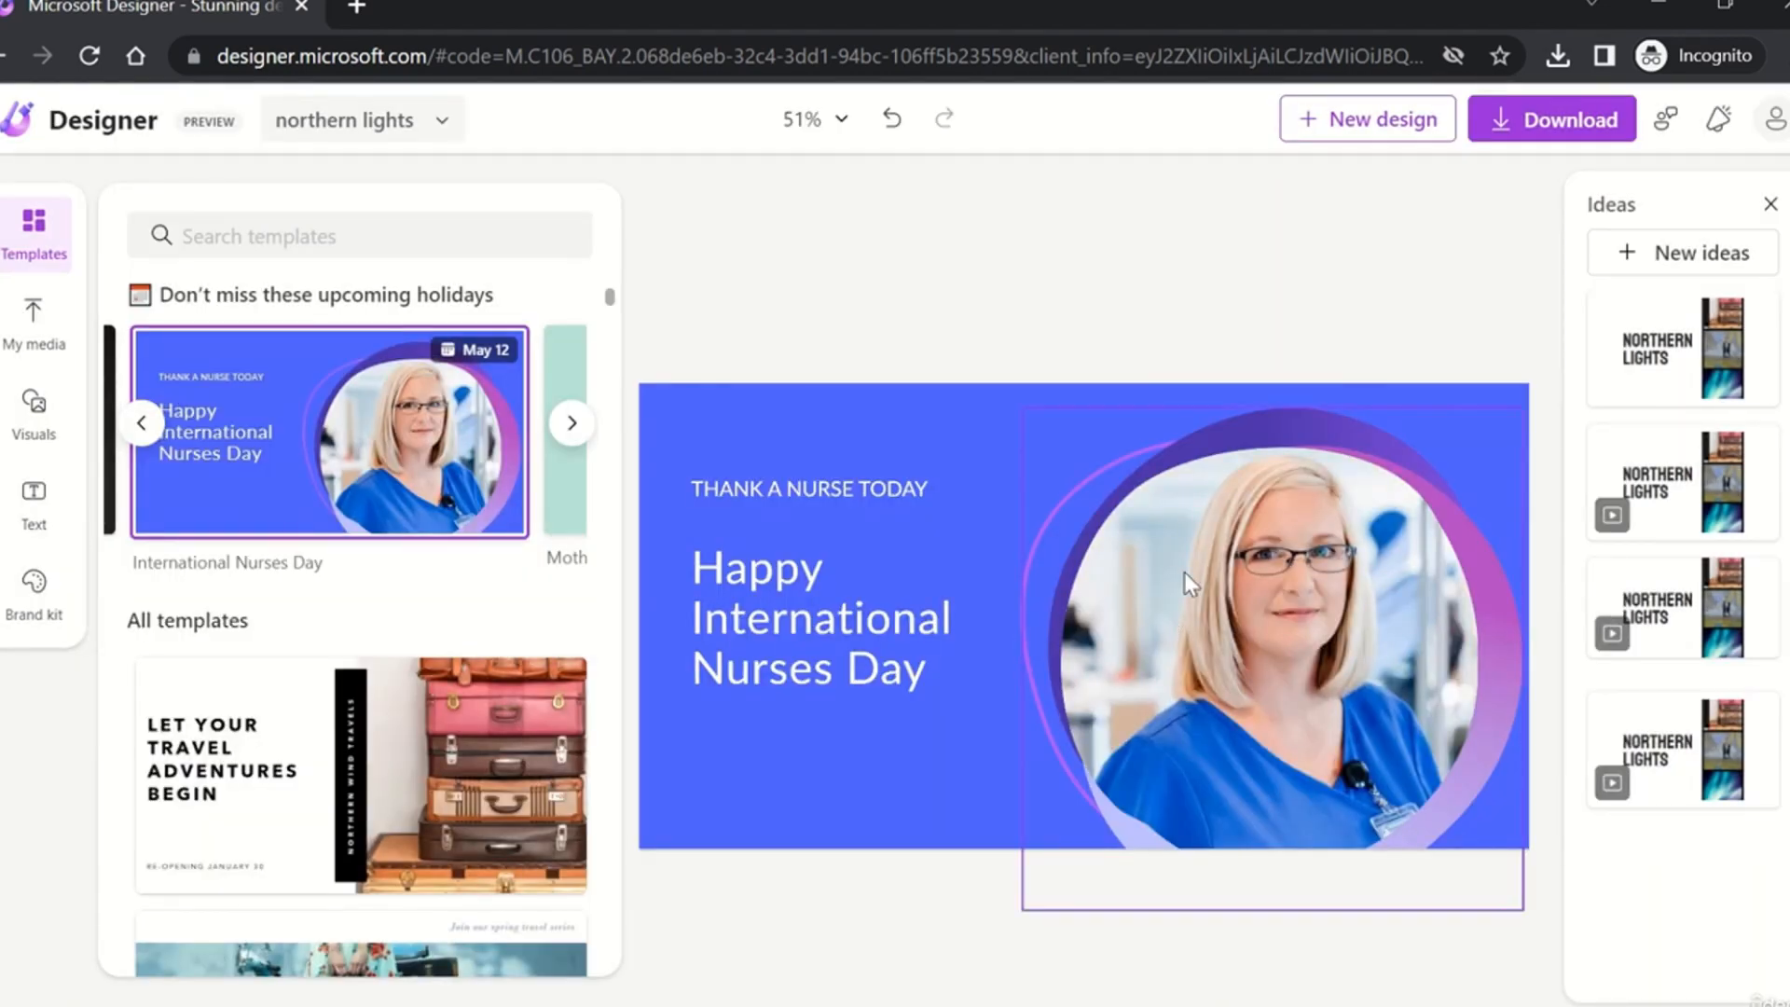
click(897, 119)
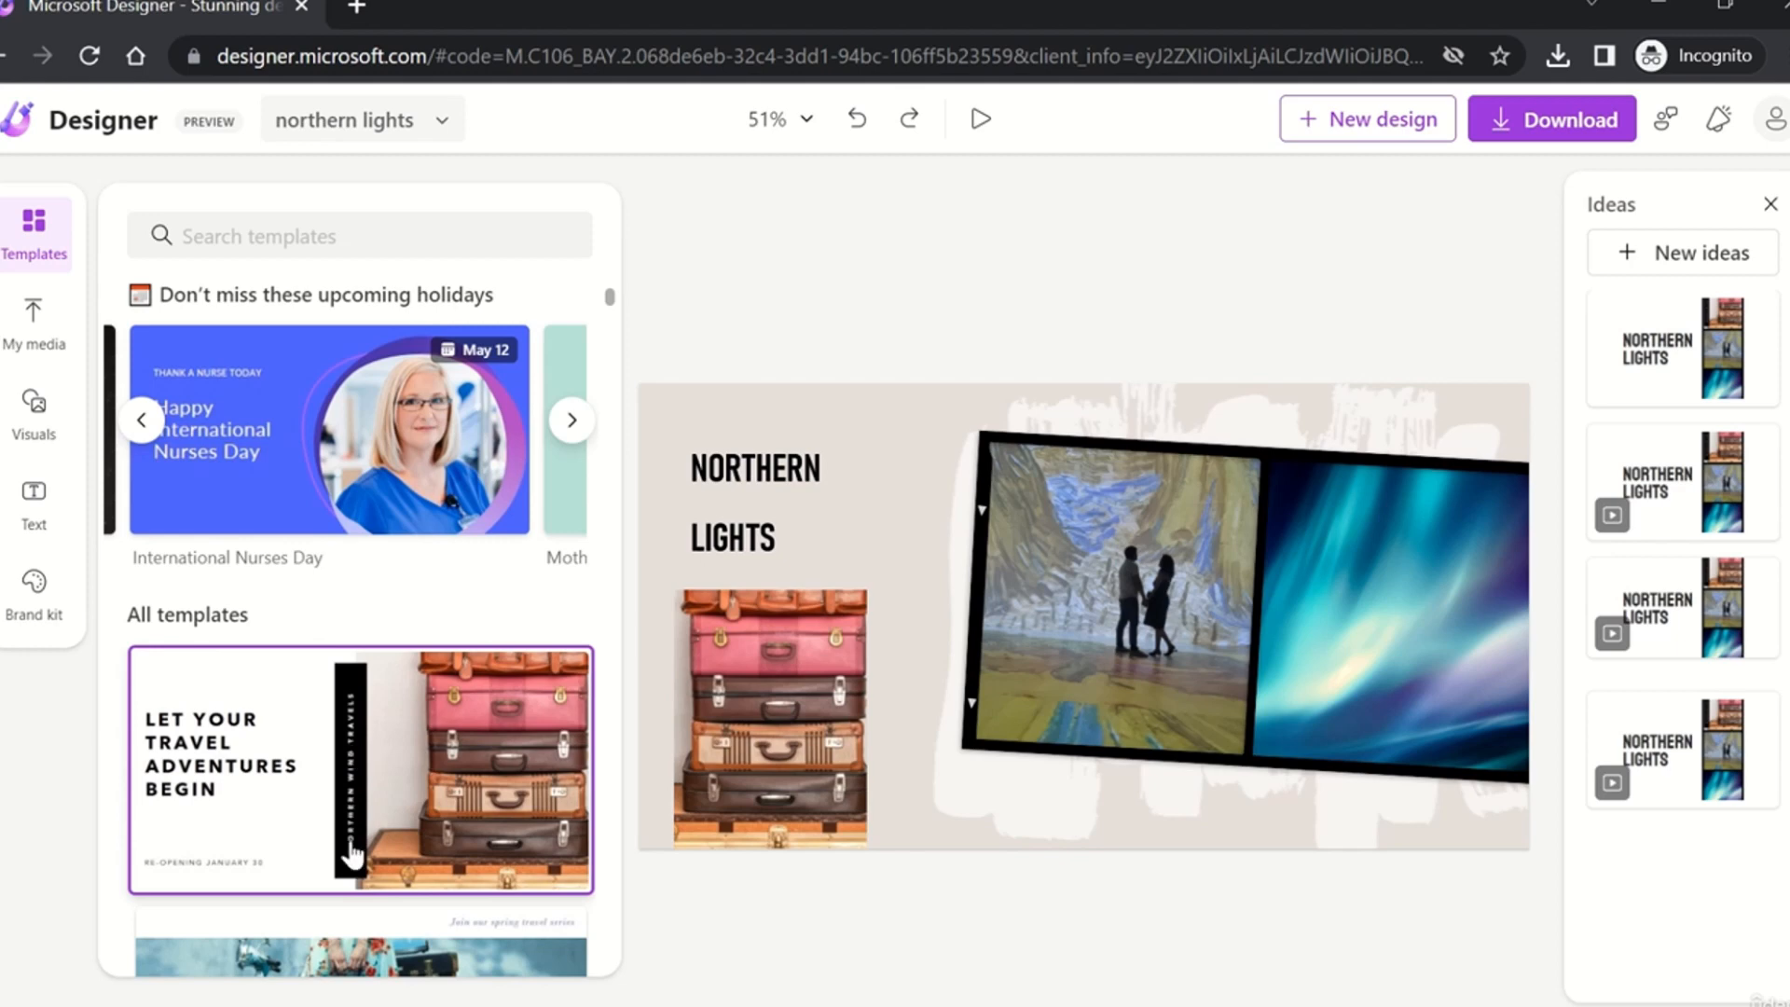
click(32, 250)
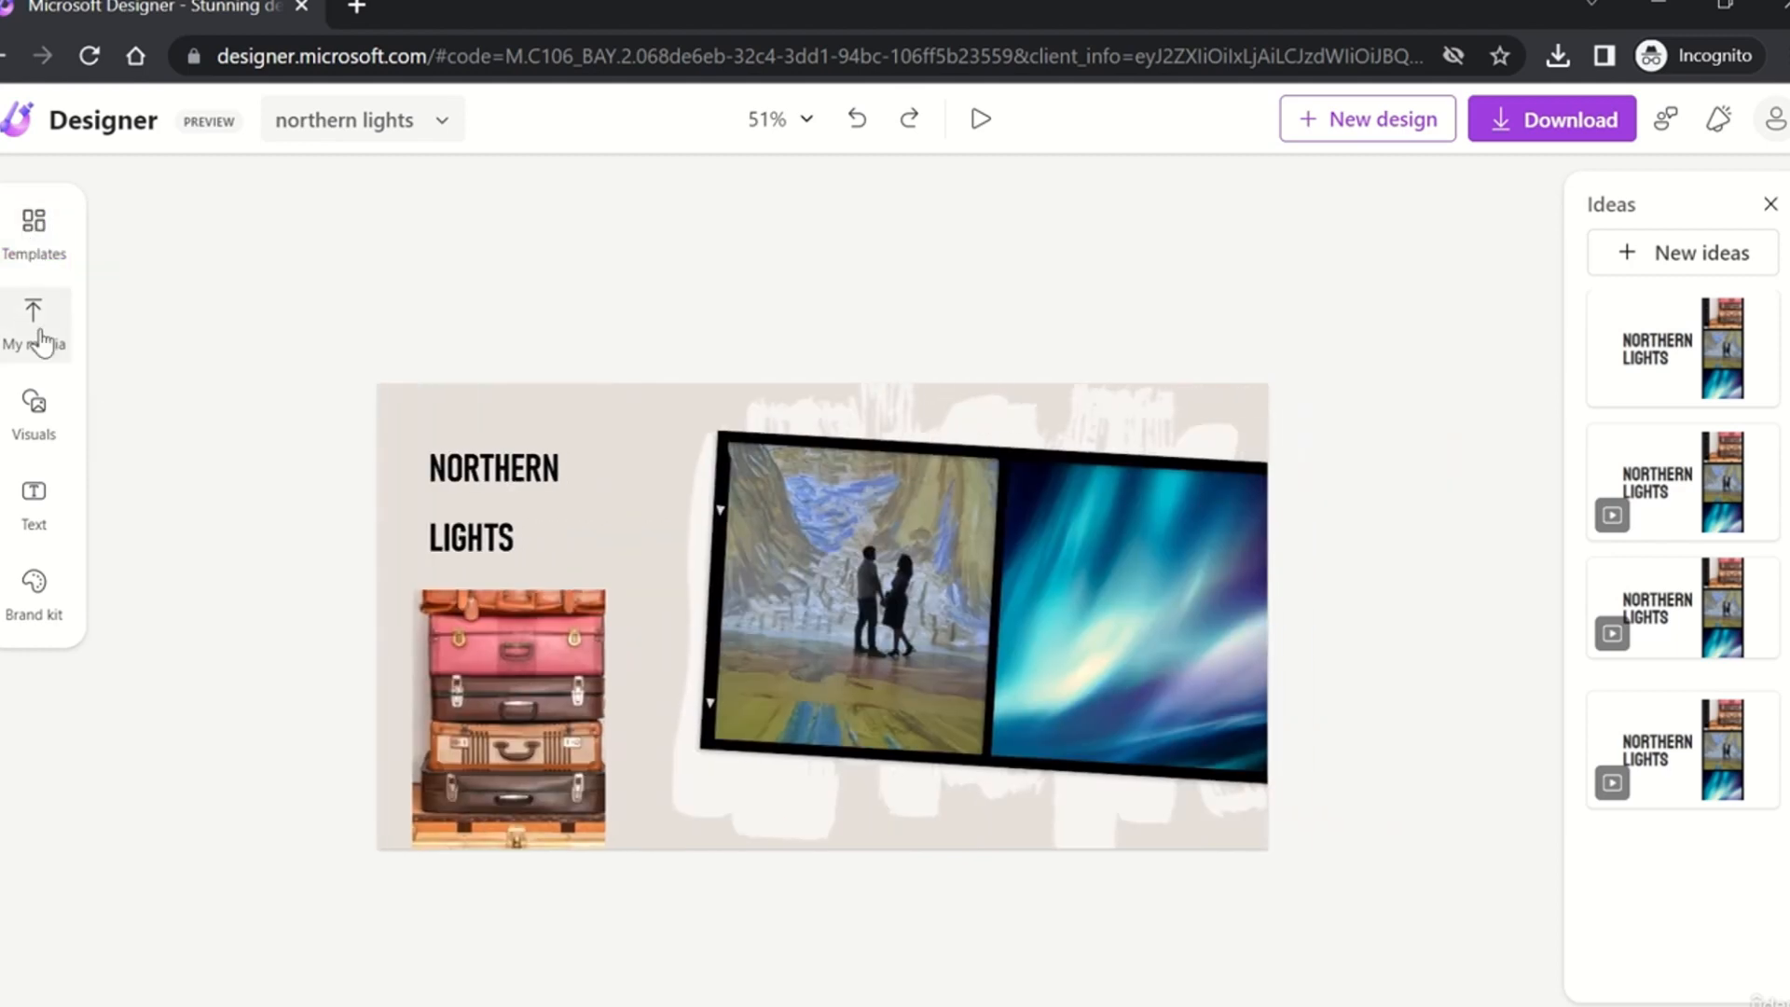
Step: Look through the uploaded media and add the purple robot-head image with the yellow background to the design
click(38, 325)
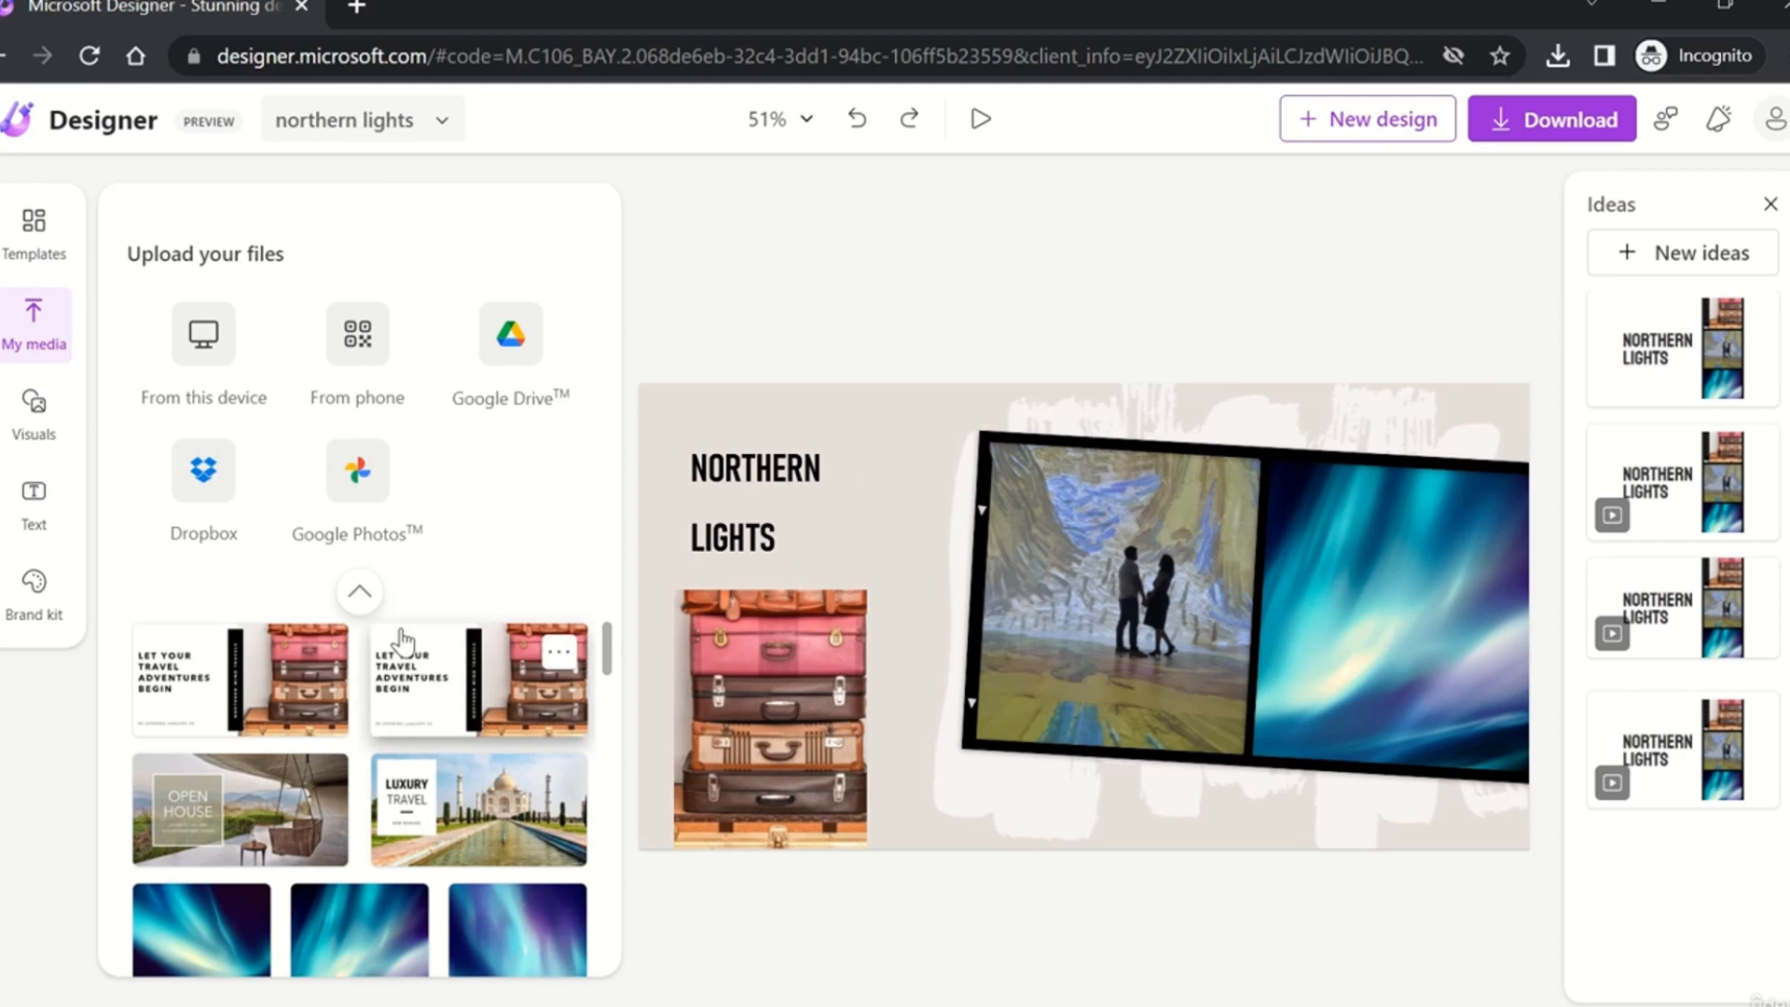
scroll(399, 625, down, 10)
scroll(401, 642, down, 5)
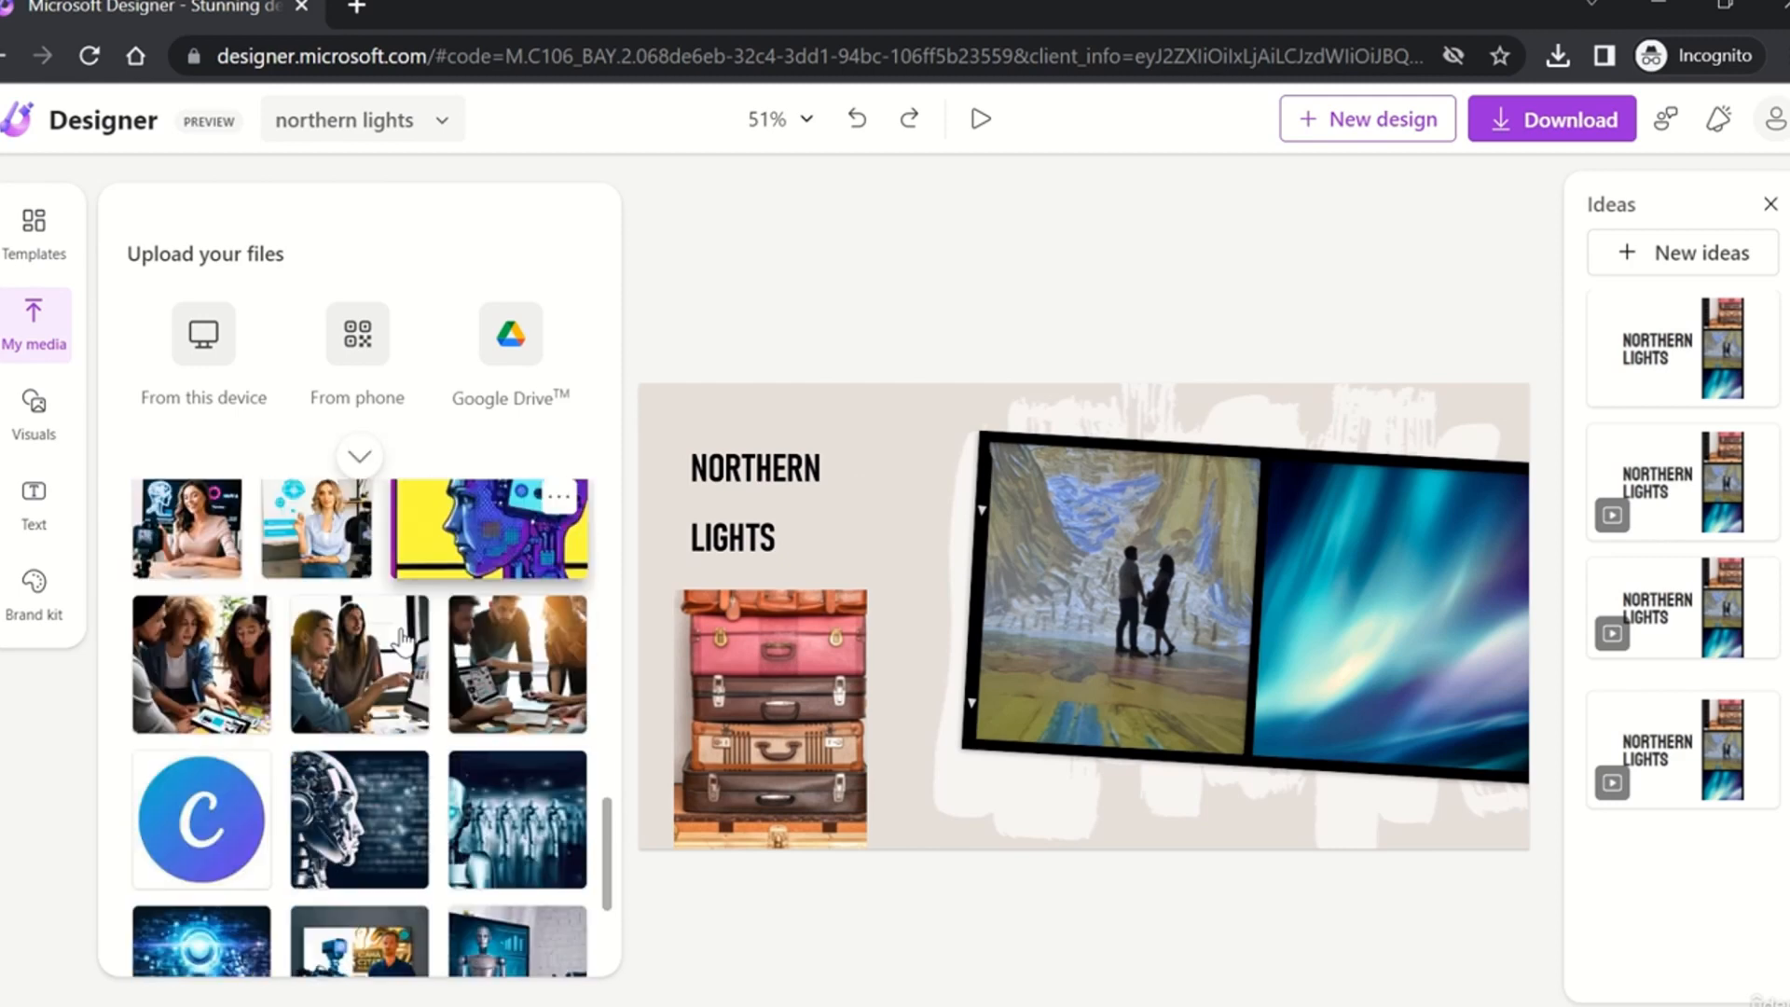
scroll(401, 642, up, 3)
scroll(438, 690, down, 3)
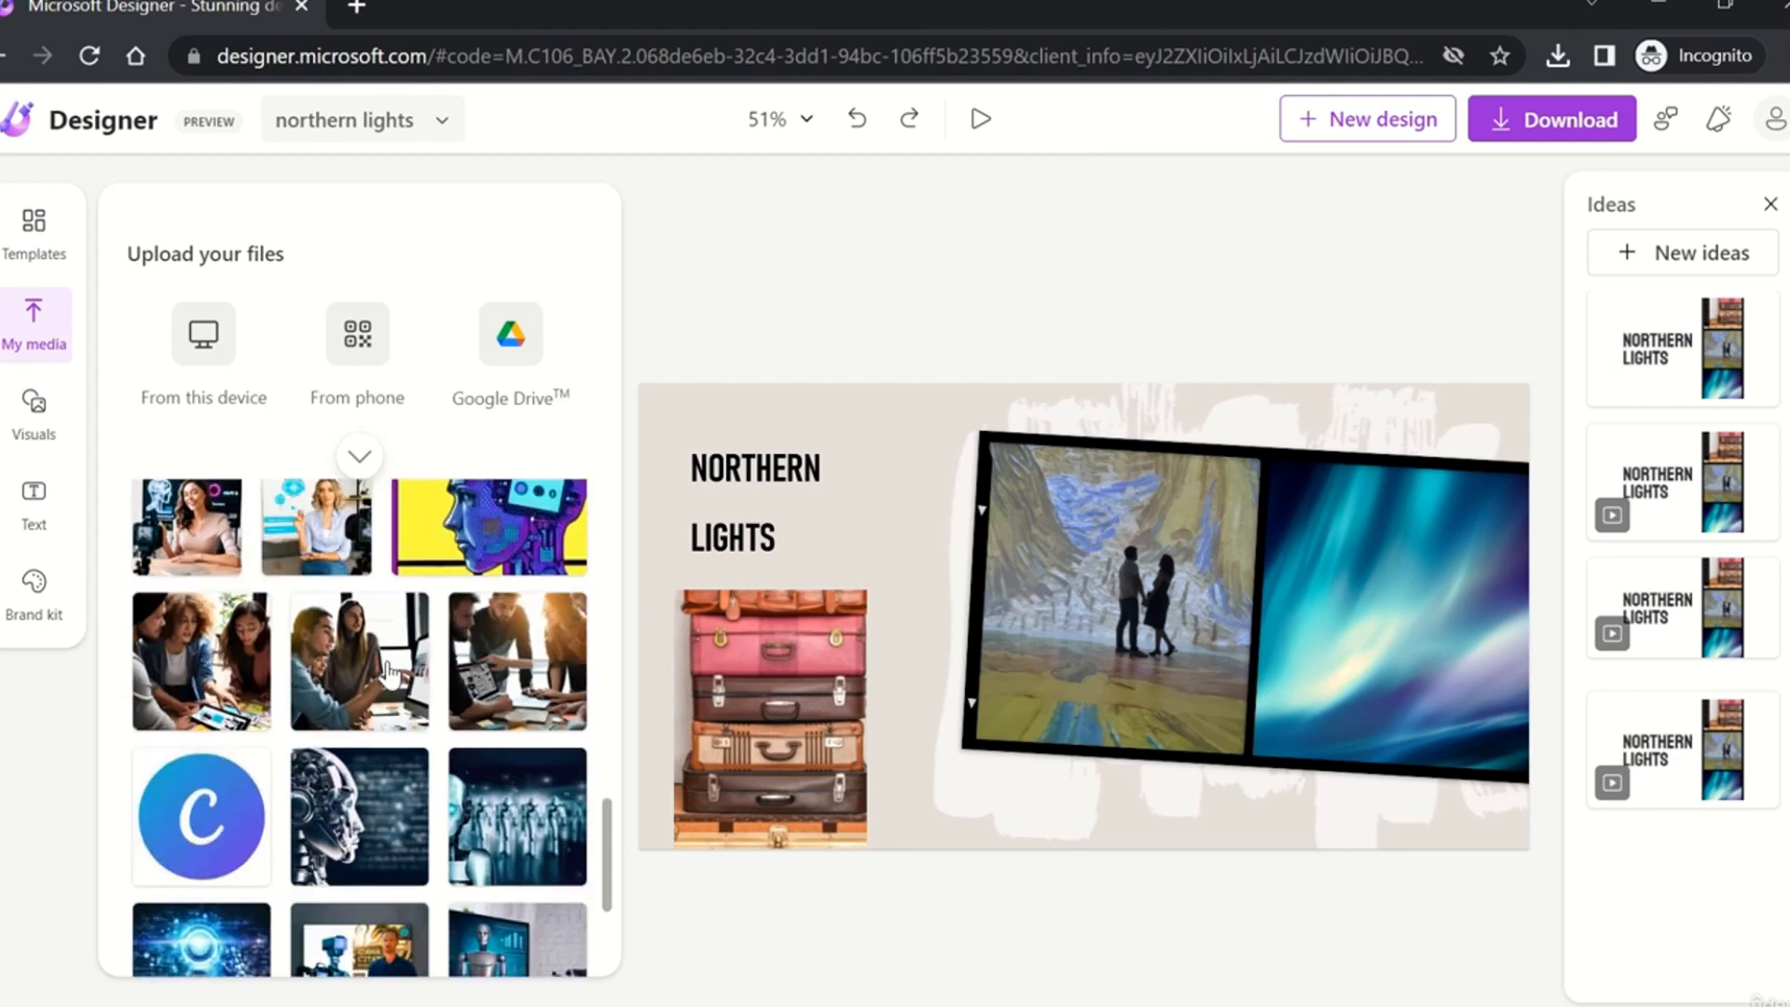
scroll(466, 718, up, 2)
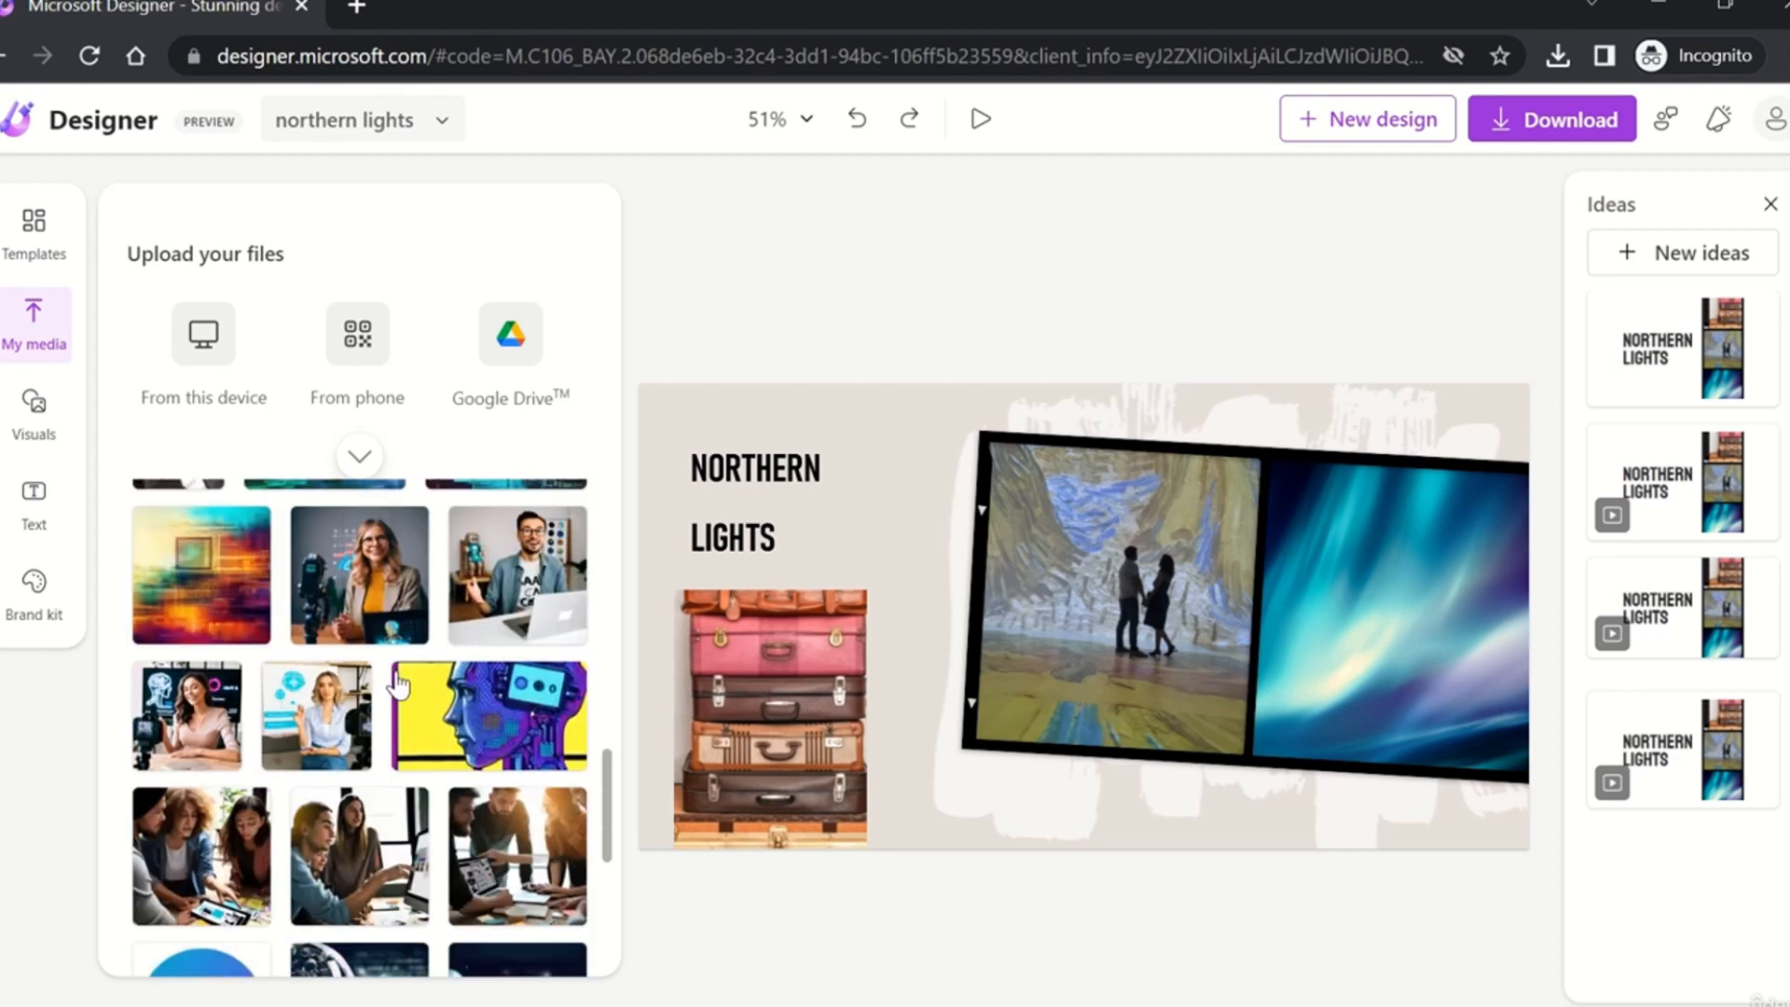
click(523, 739)
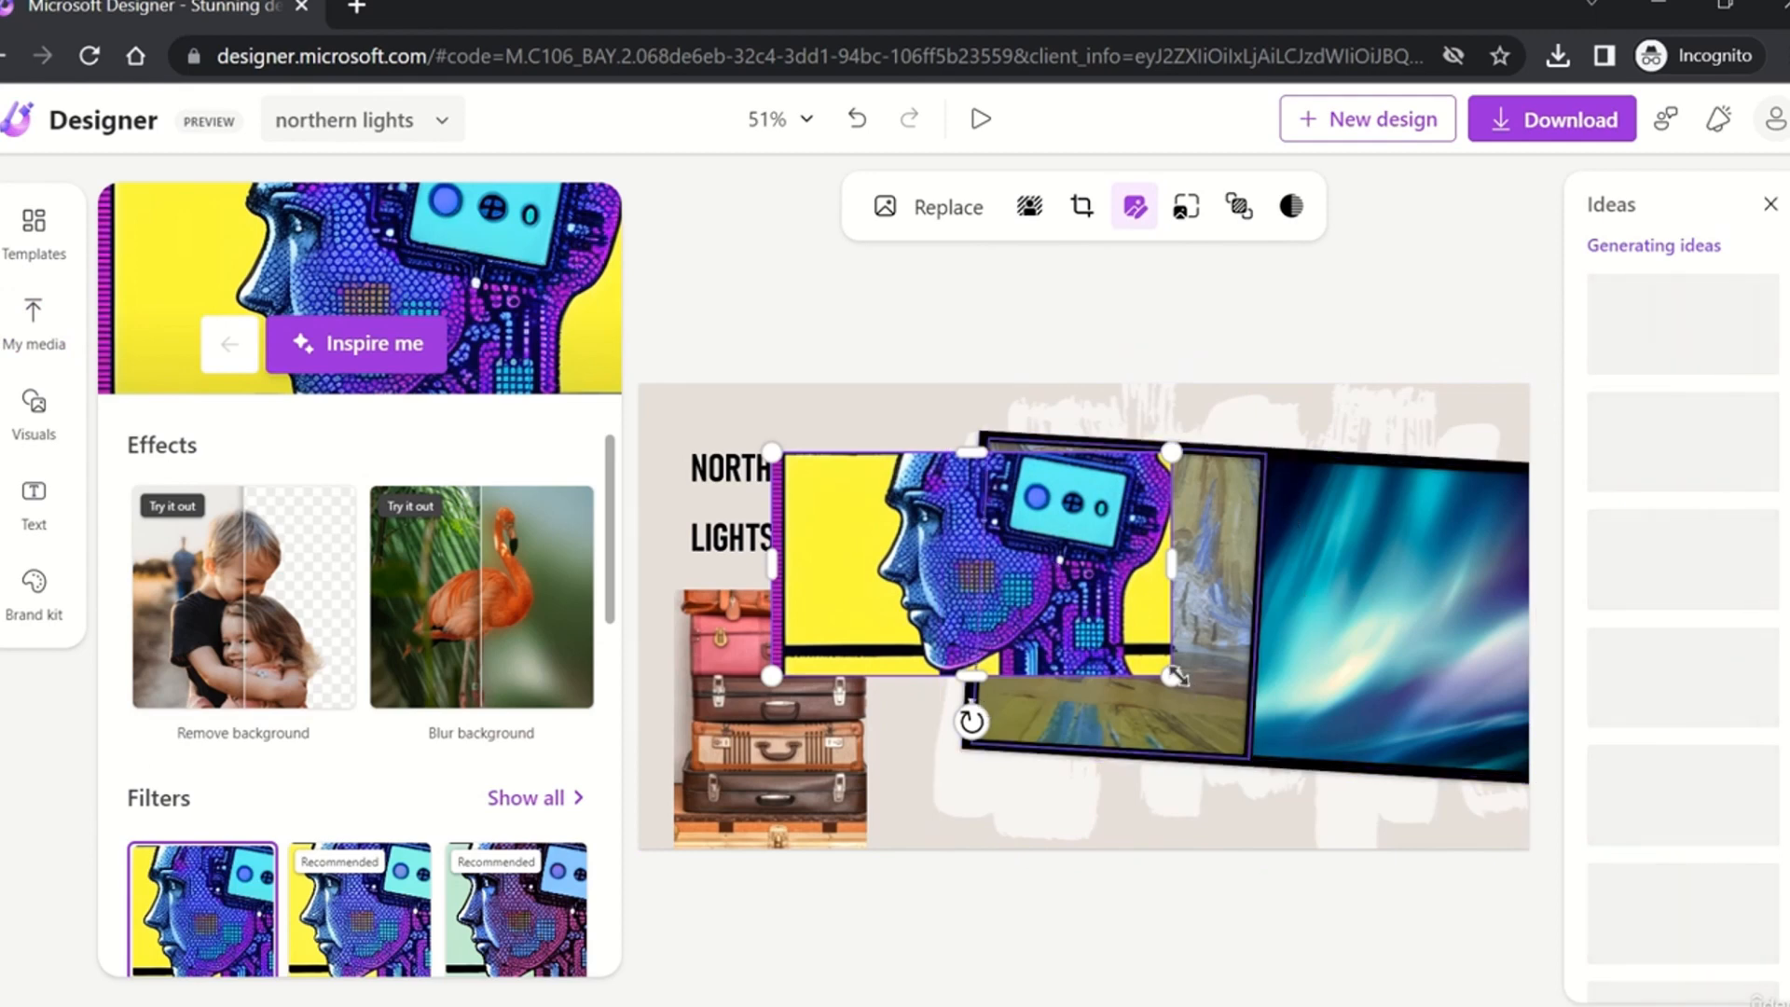
Step: Shrink the robot-head image to a small thumbnail in the design's bottom-right corner, and deselect it
drag(1177, 677, 1474, 826)
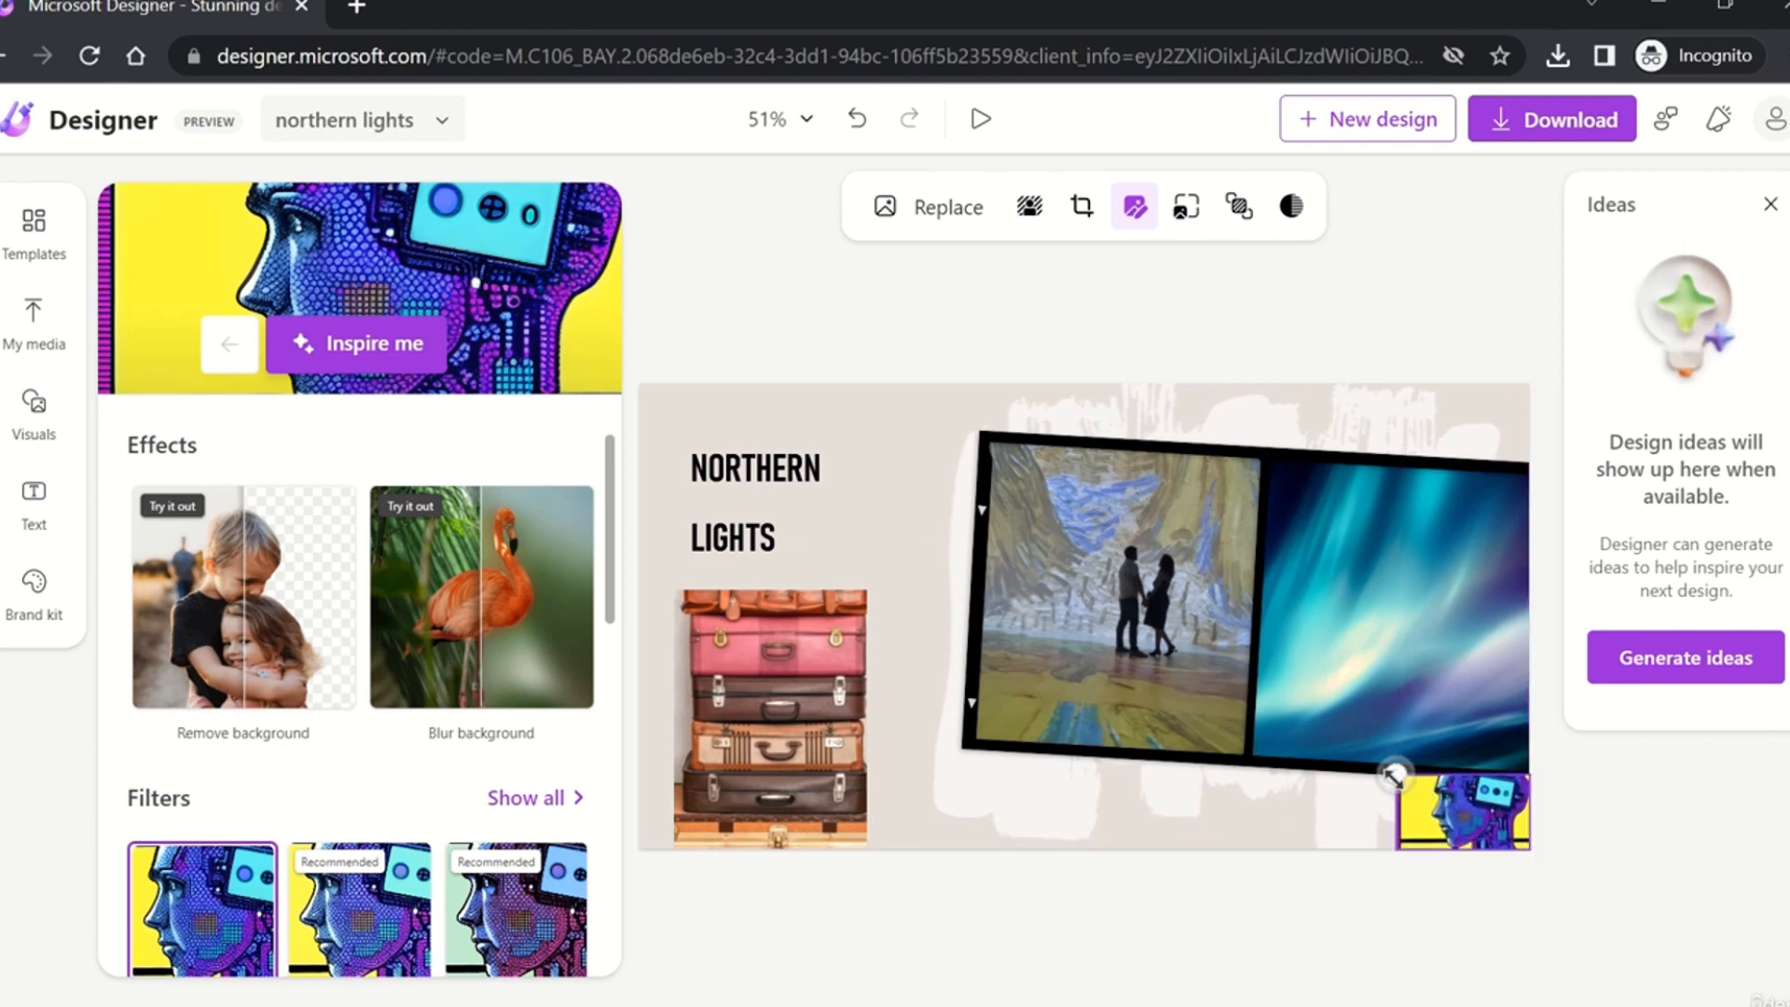
drag(1396, 775, 1444, 802)
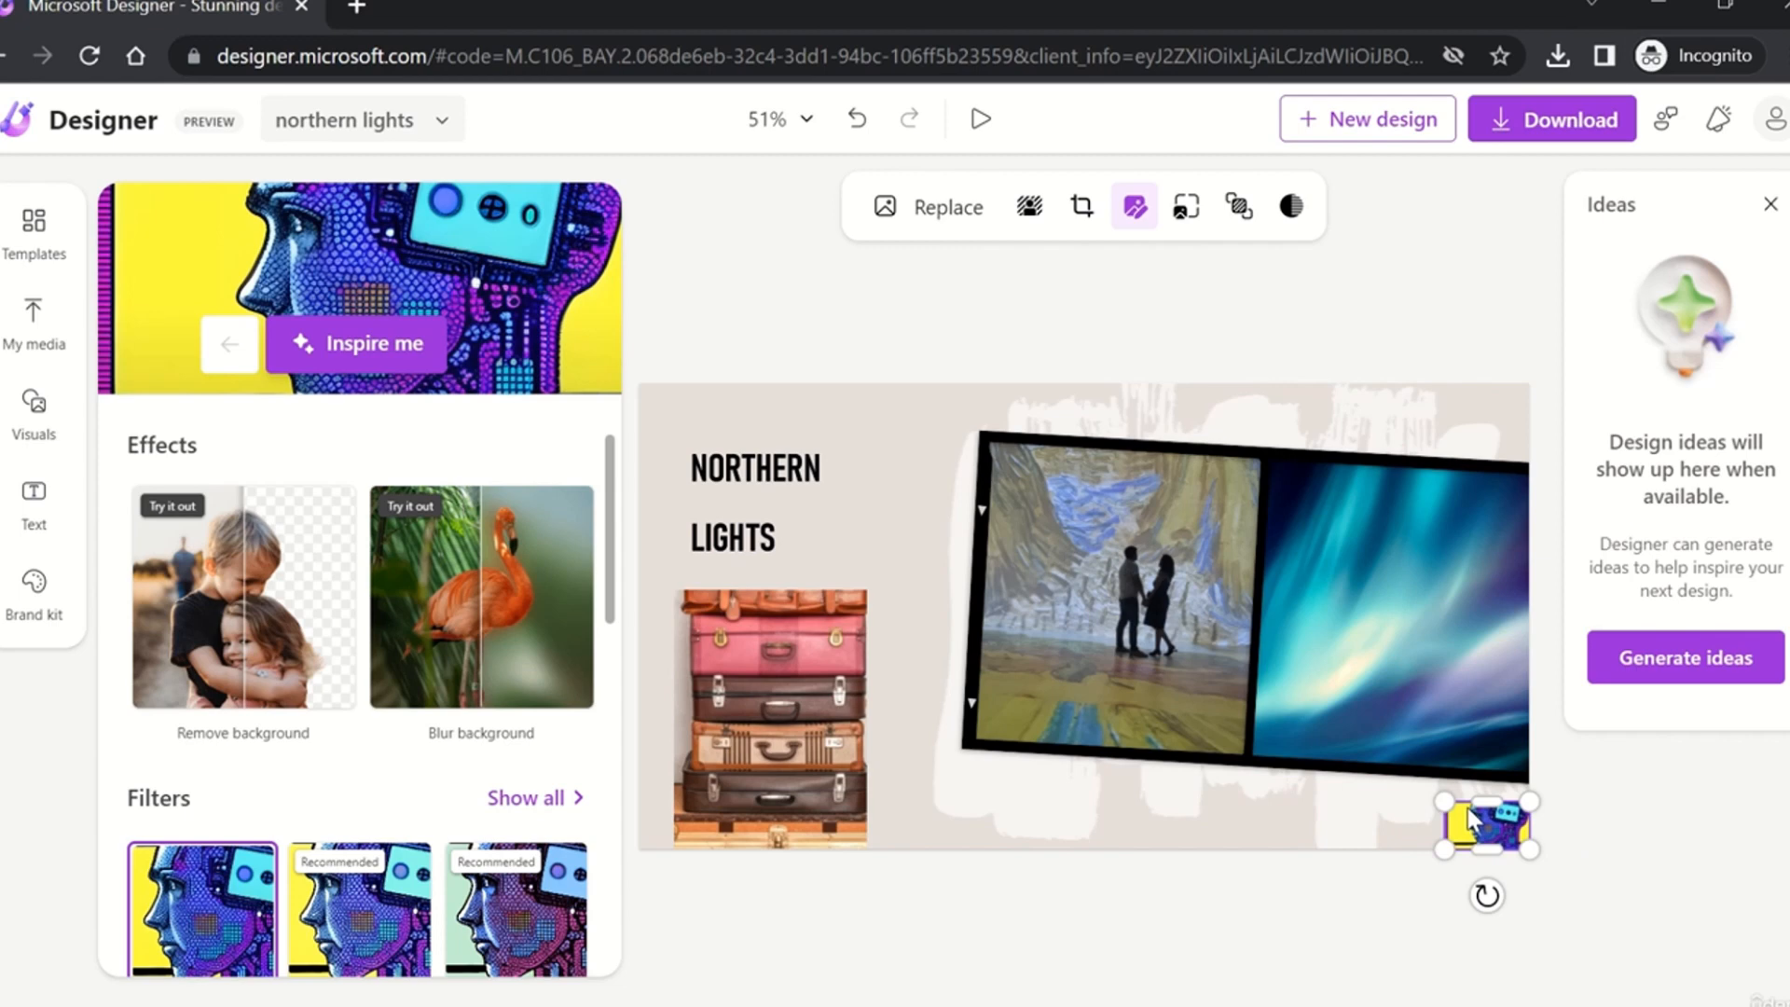
click(1589, 808)
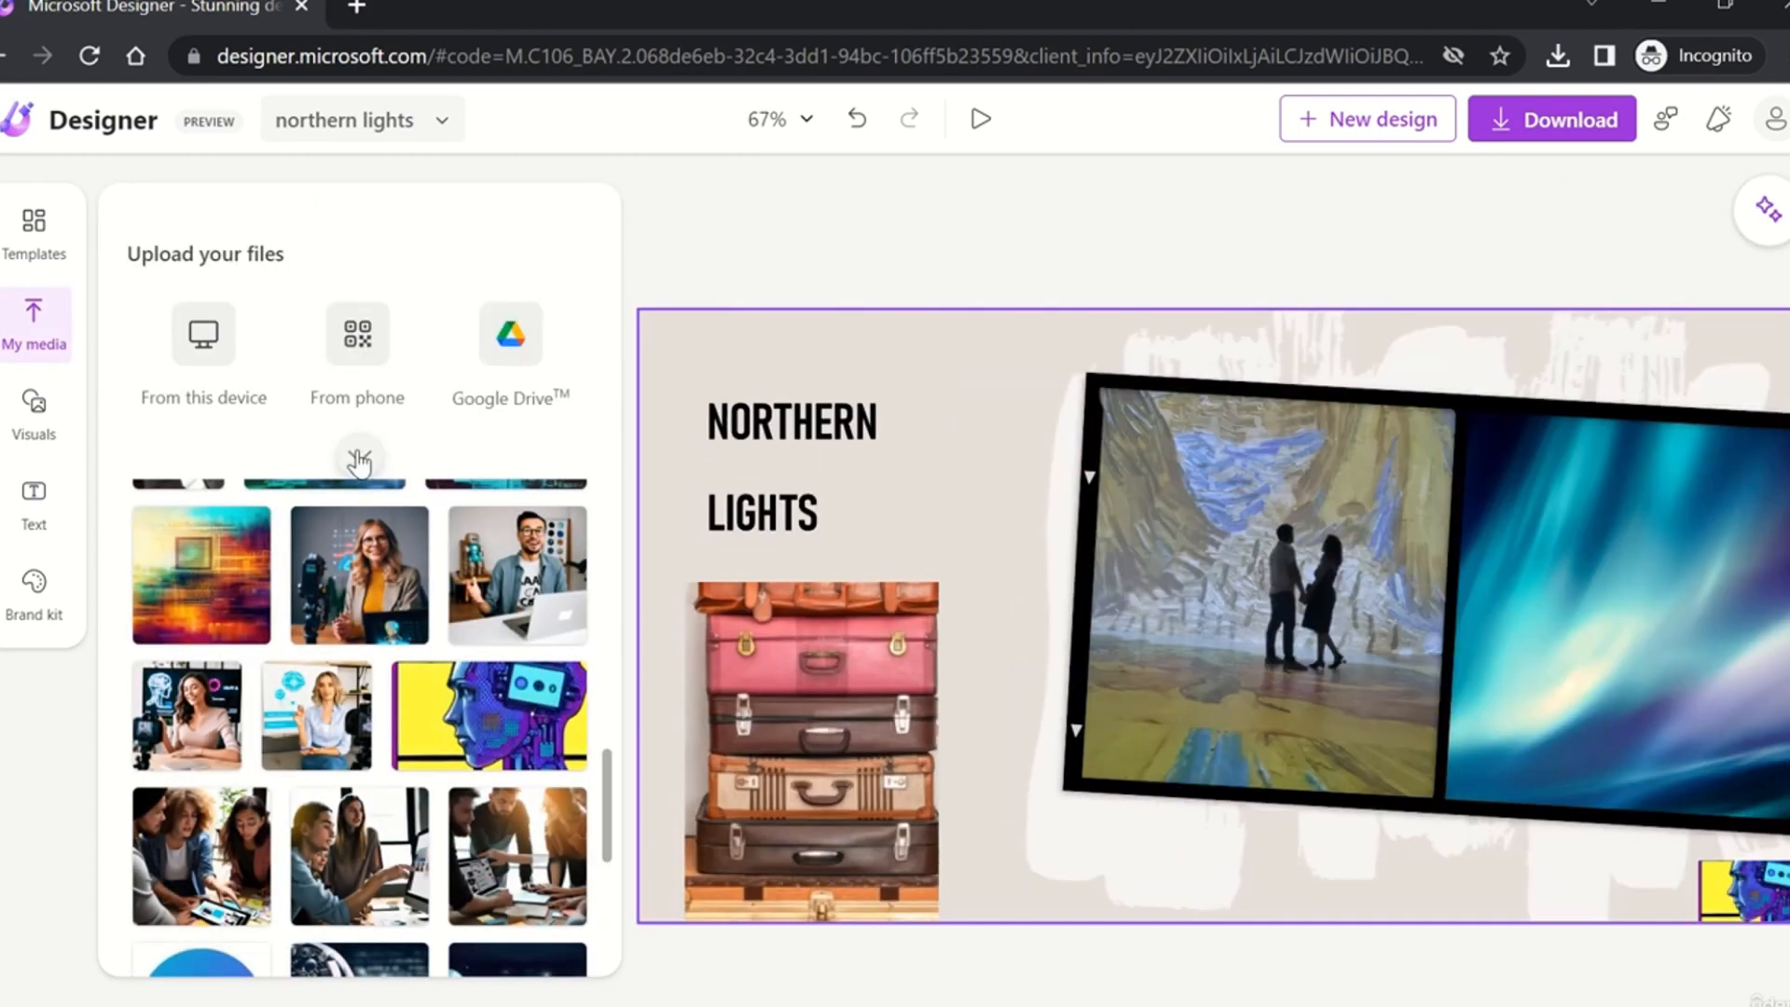
Step: Examine the upload sources and the uploaded images, and open the visuals recommended for this design
click(359, 456)
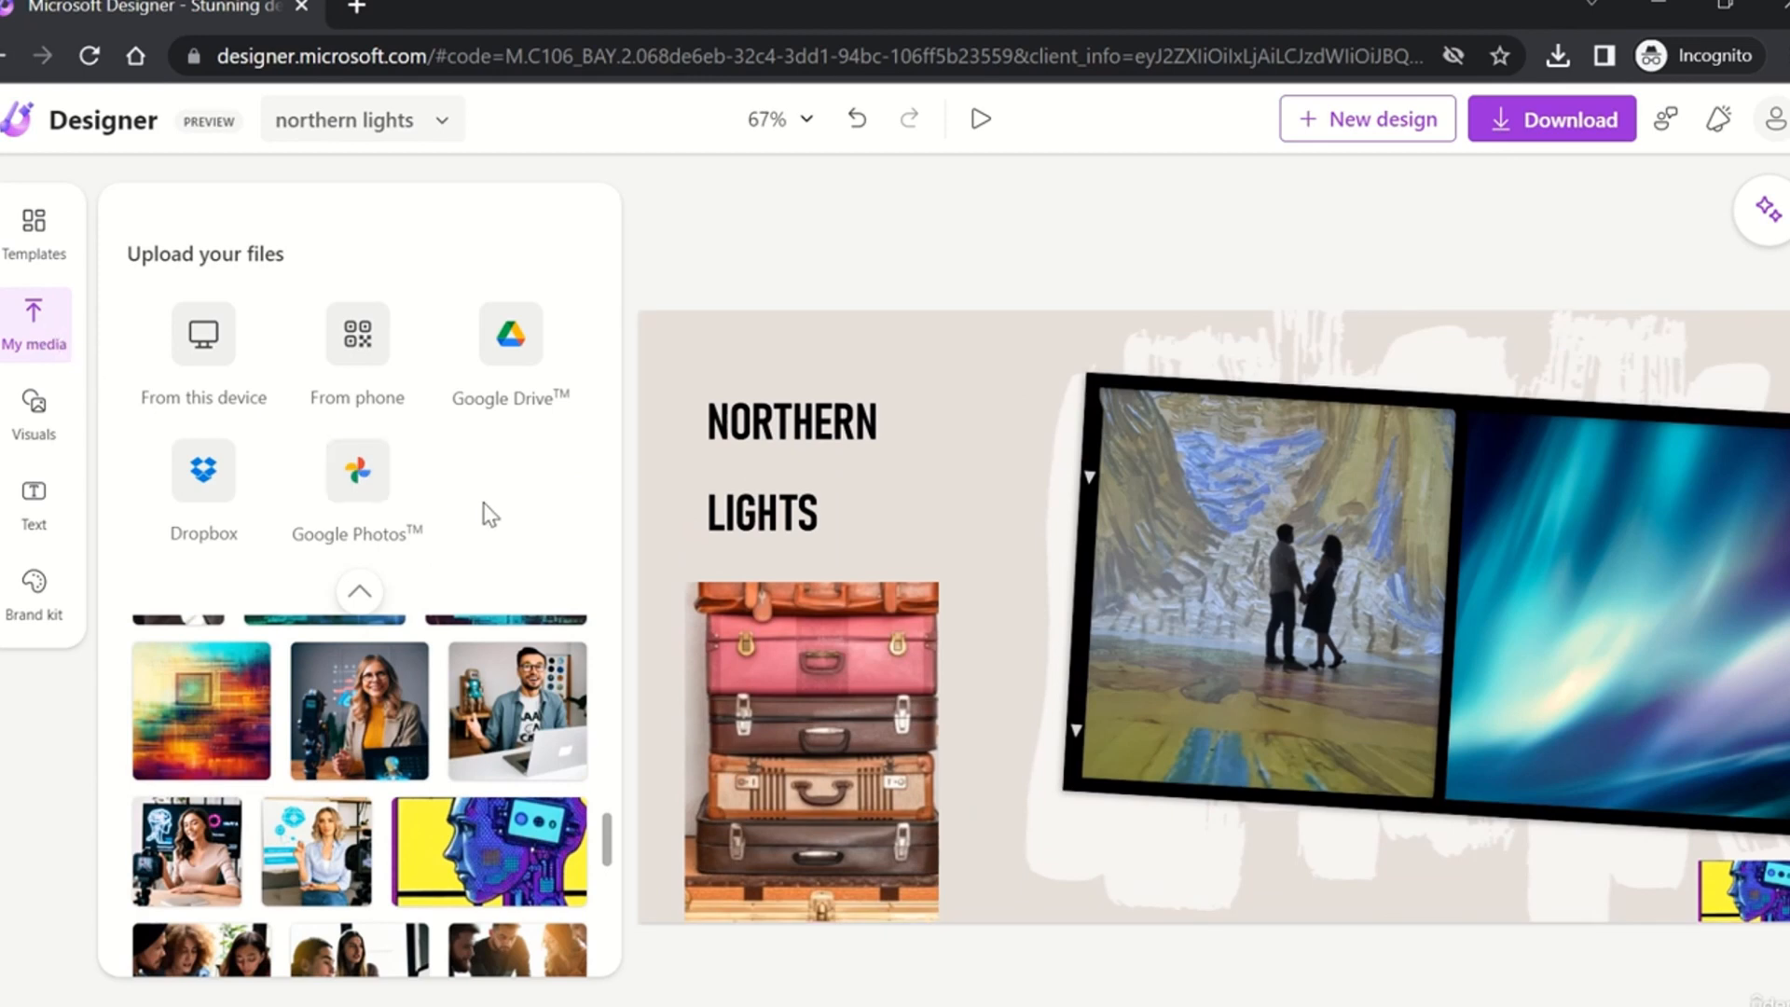
scroll(439, 634, down, 5)
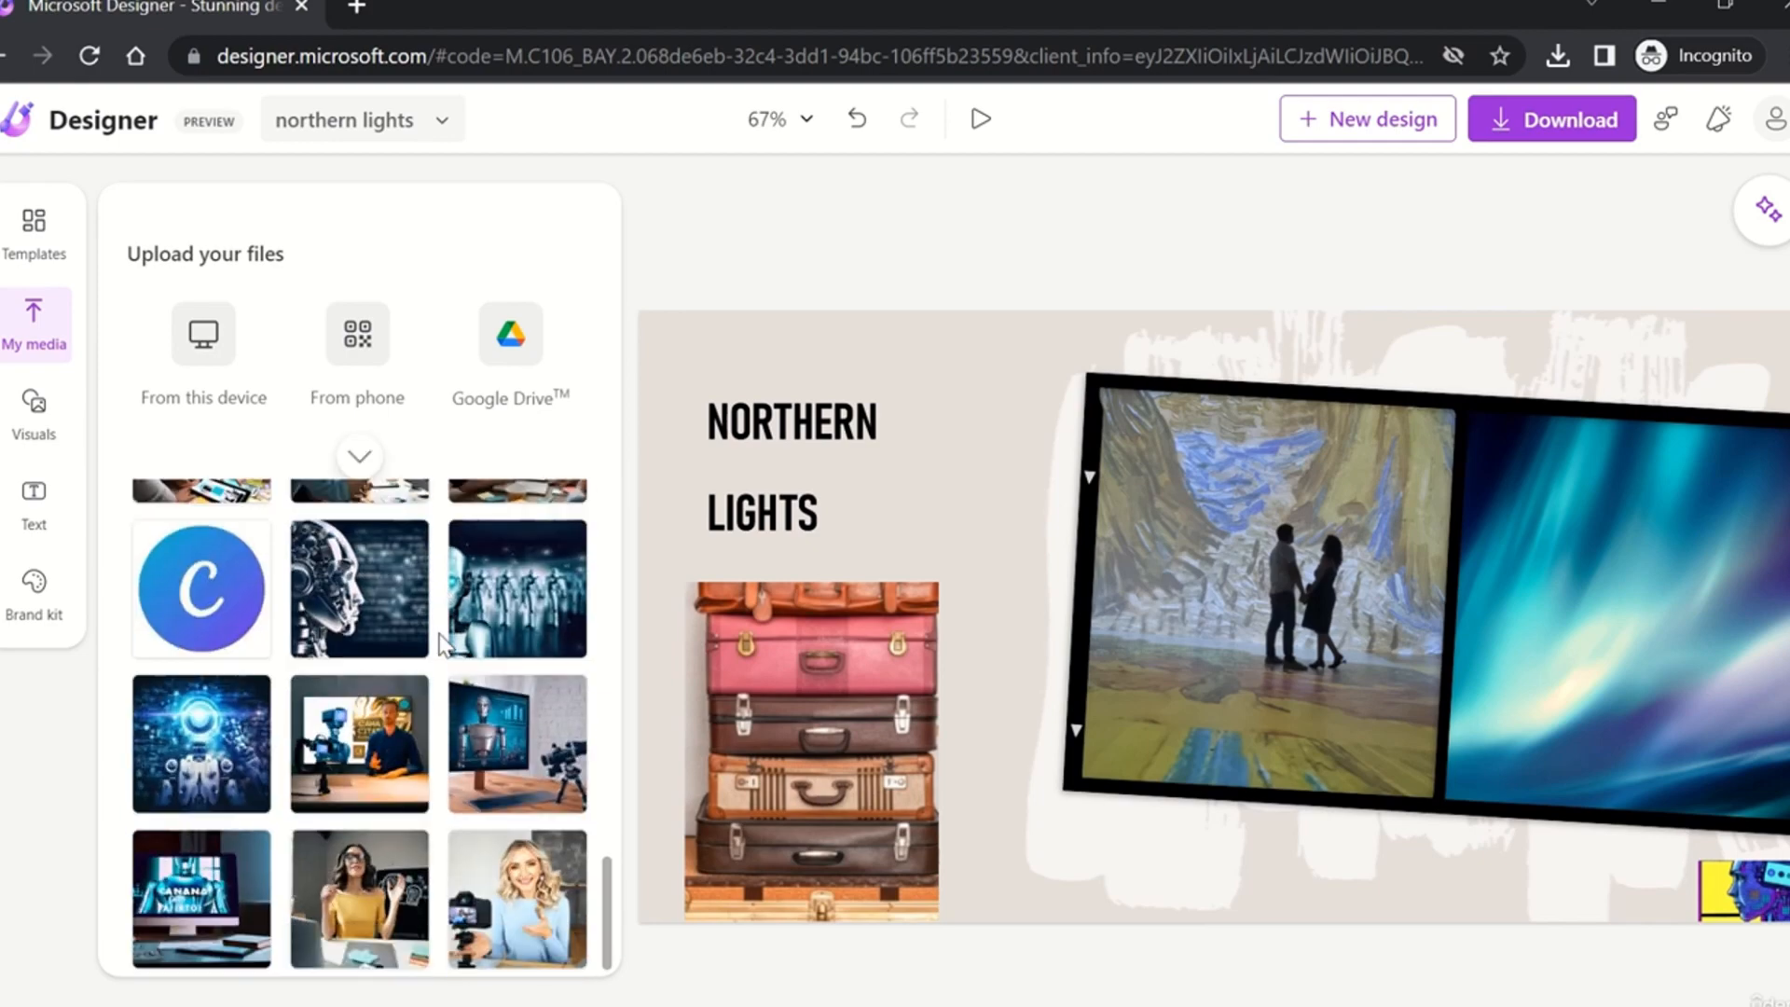
scroll(439, 633, up, 10)
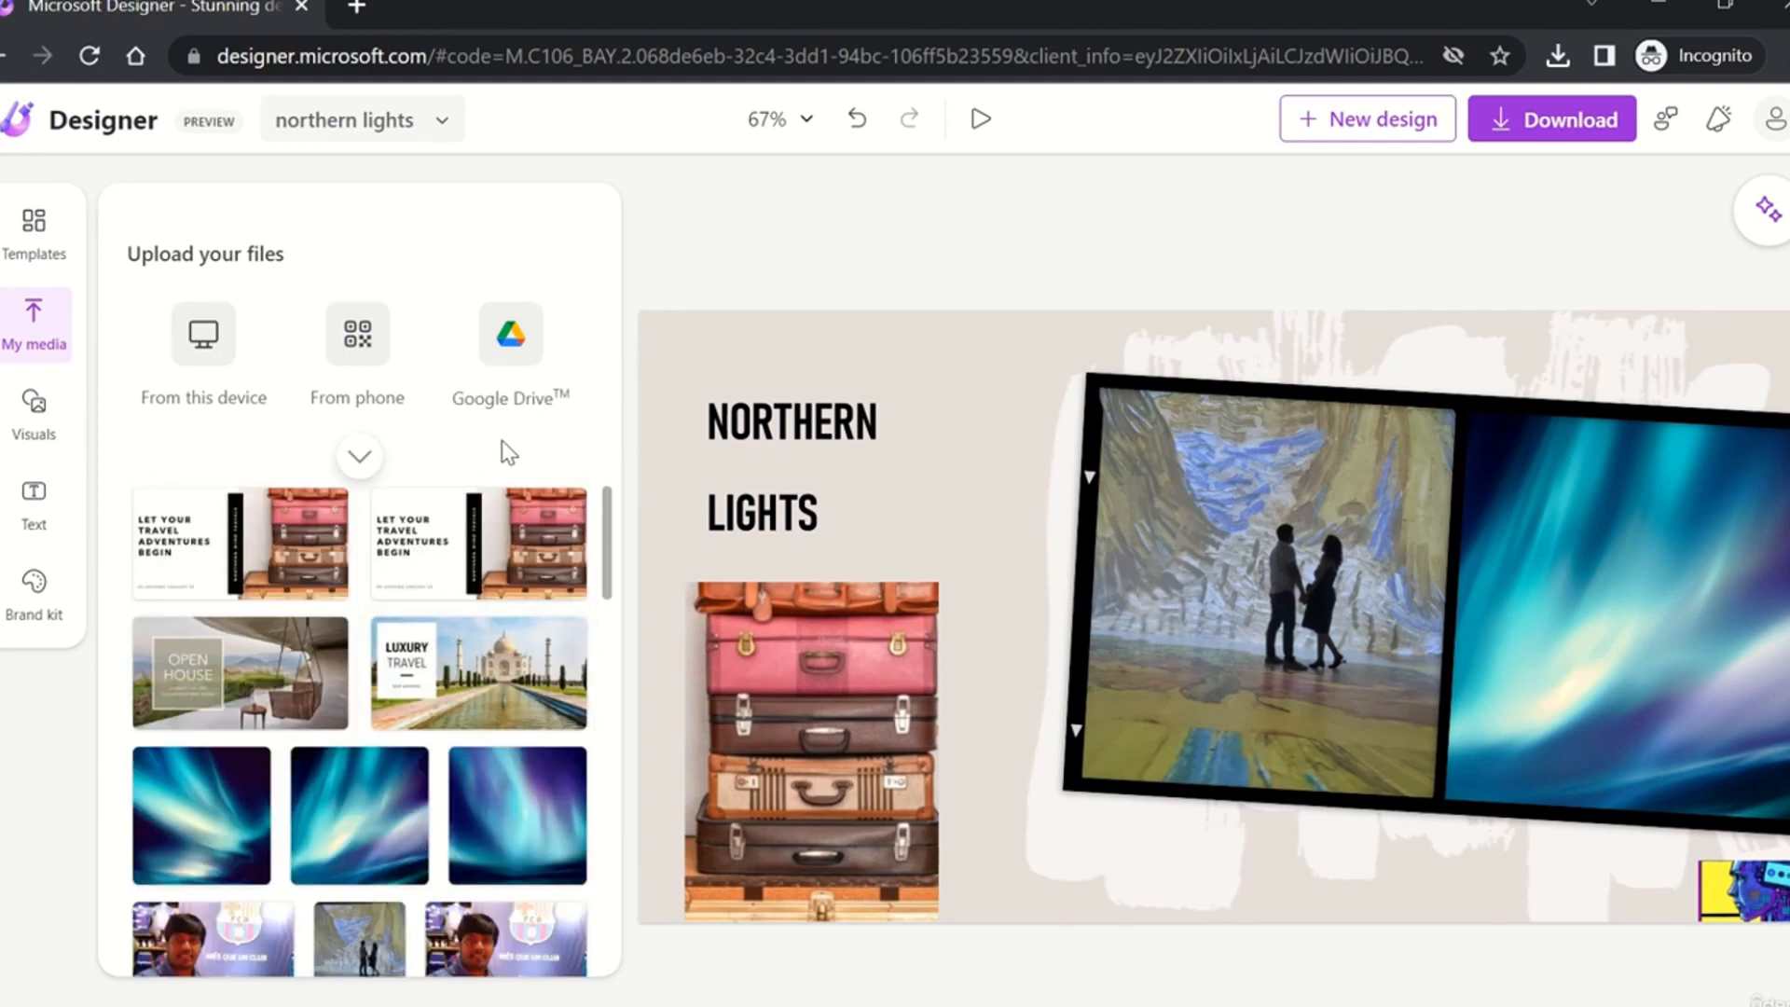
click(36, 410)
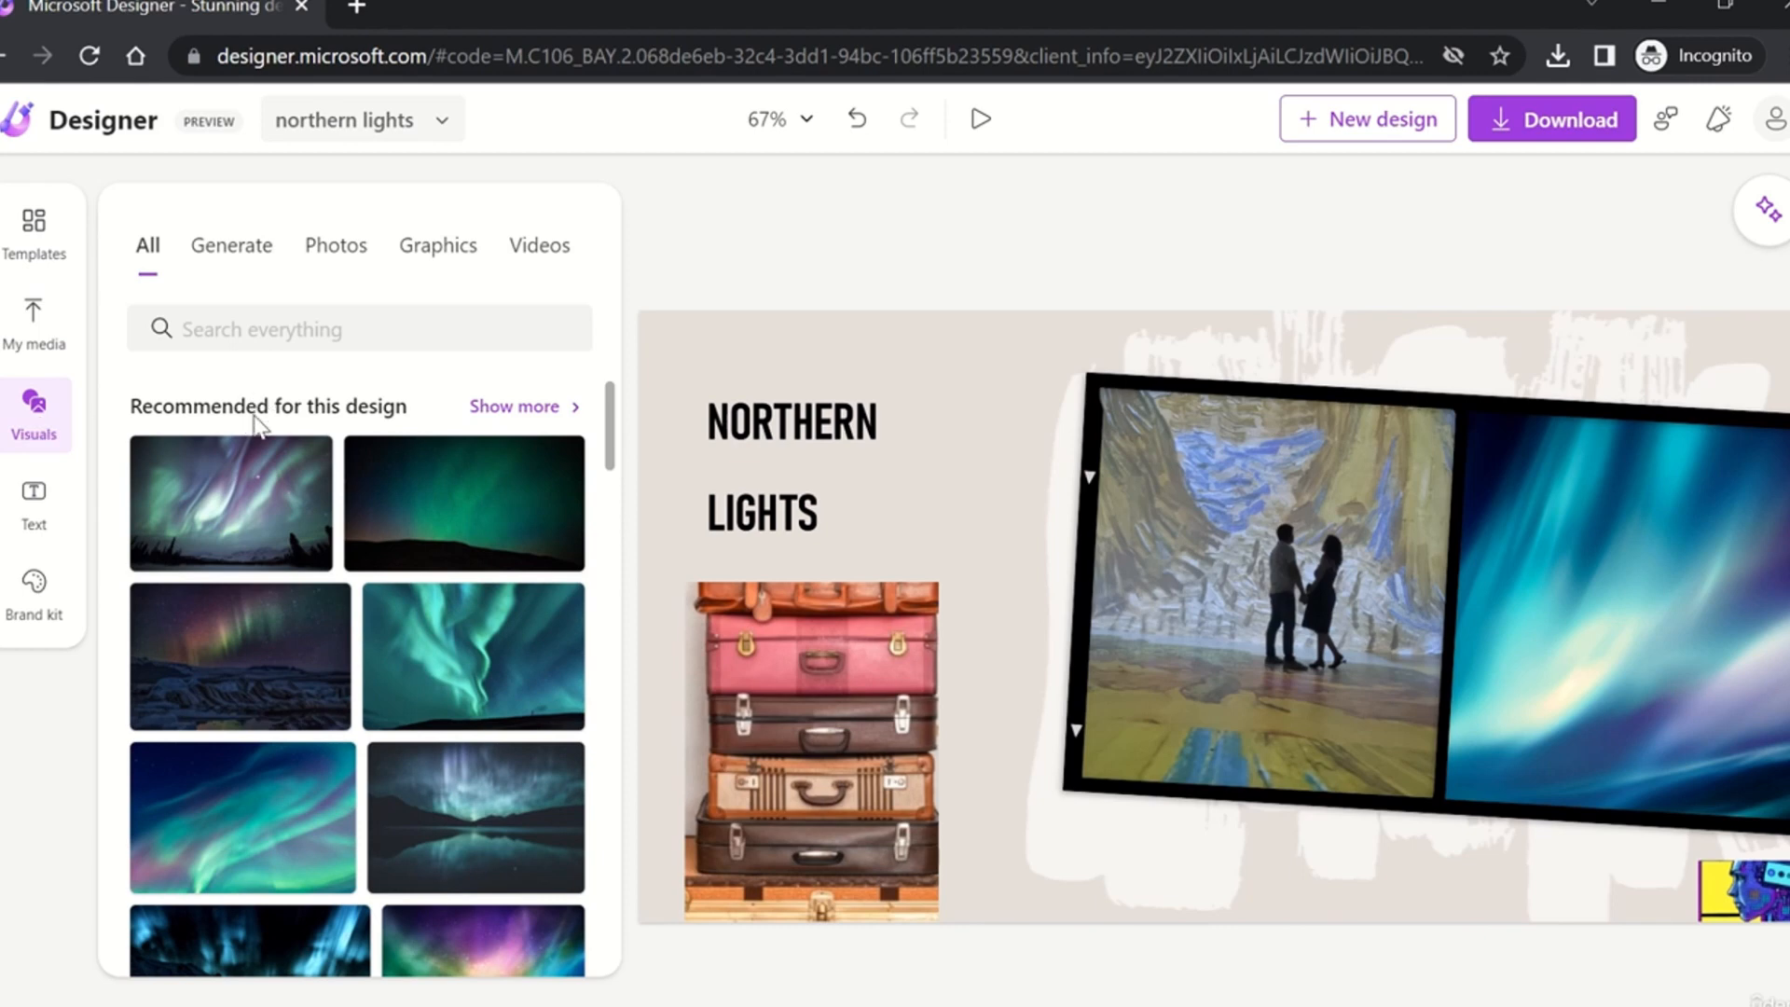
Step: Look through the full collection of photos and graphics recommended for this design
scroll(383, 657, down, 5)
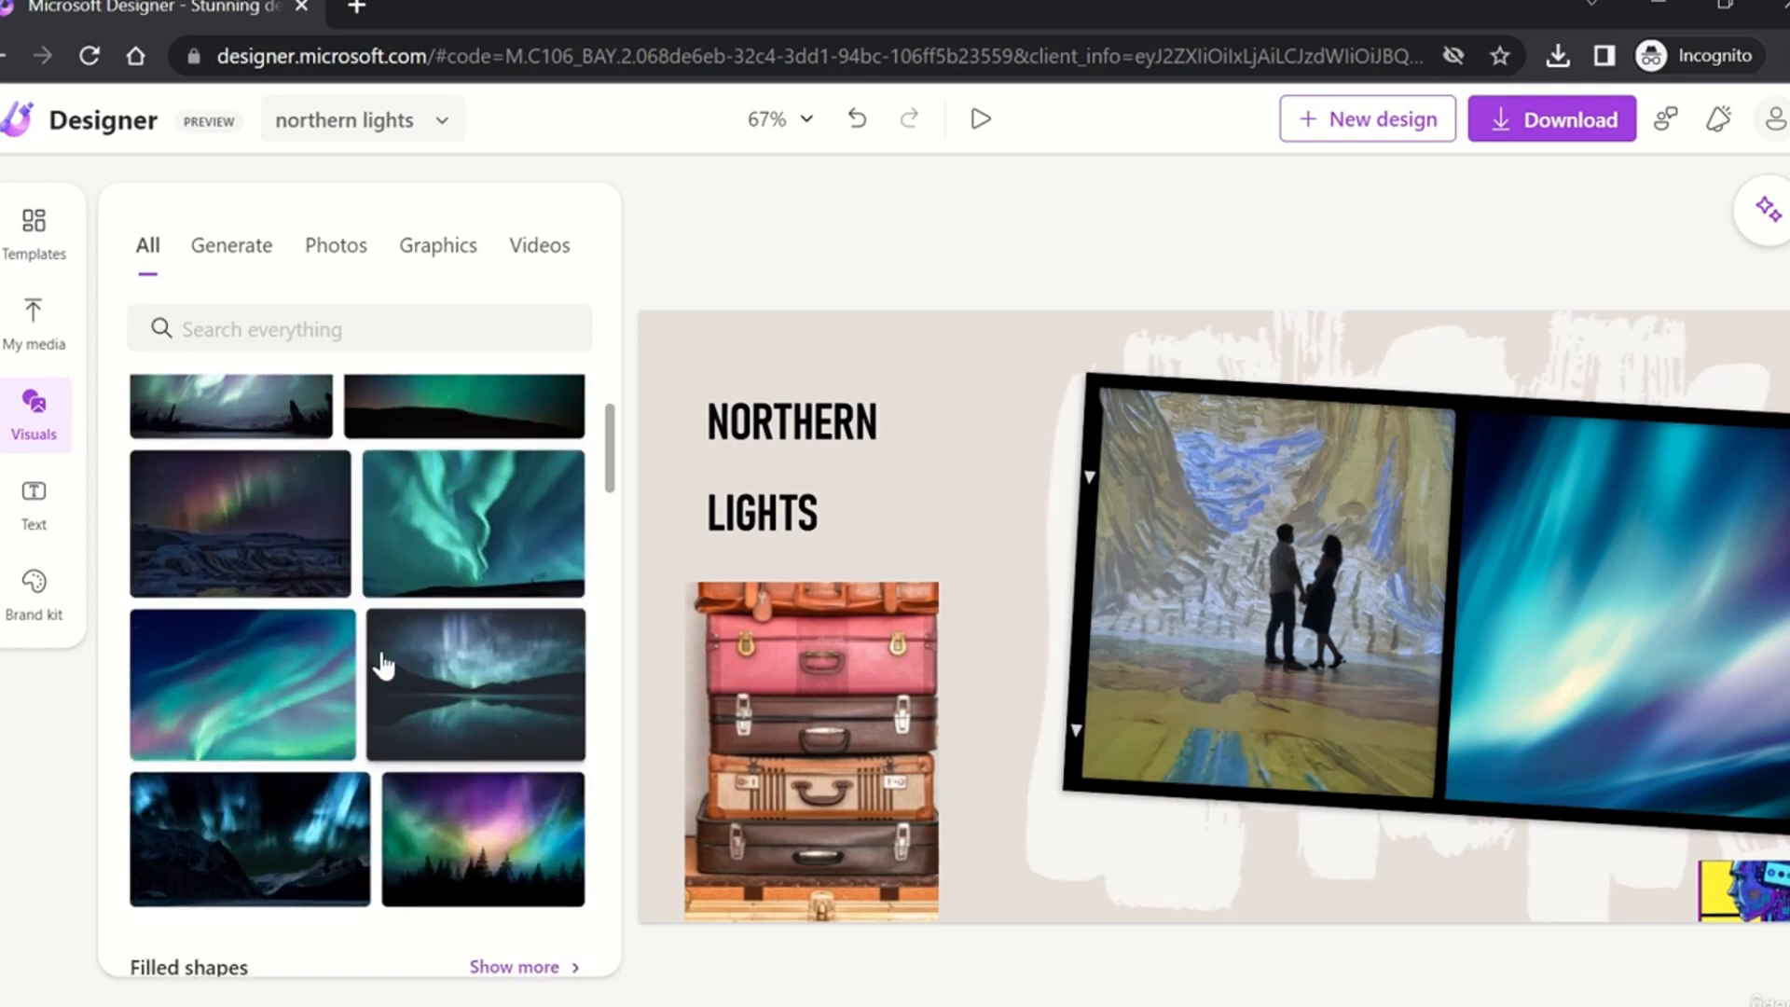
scroll(387, 662, up, 5)
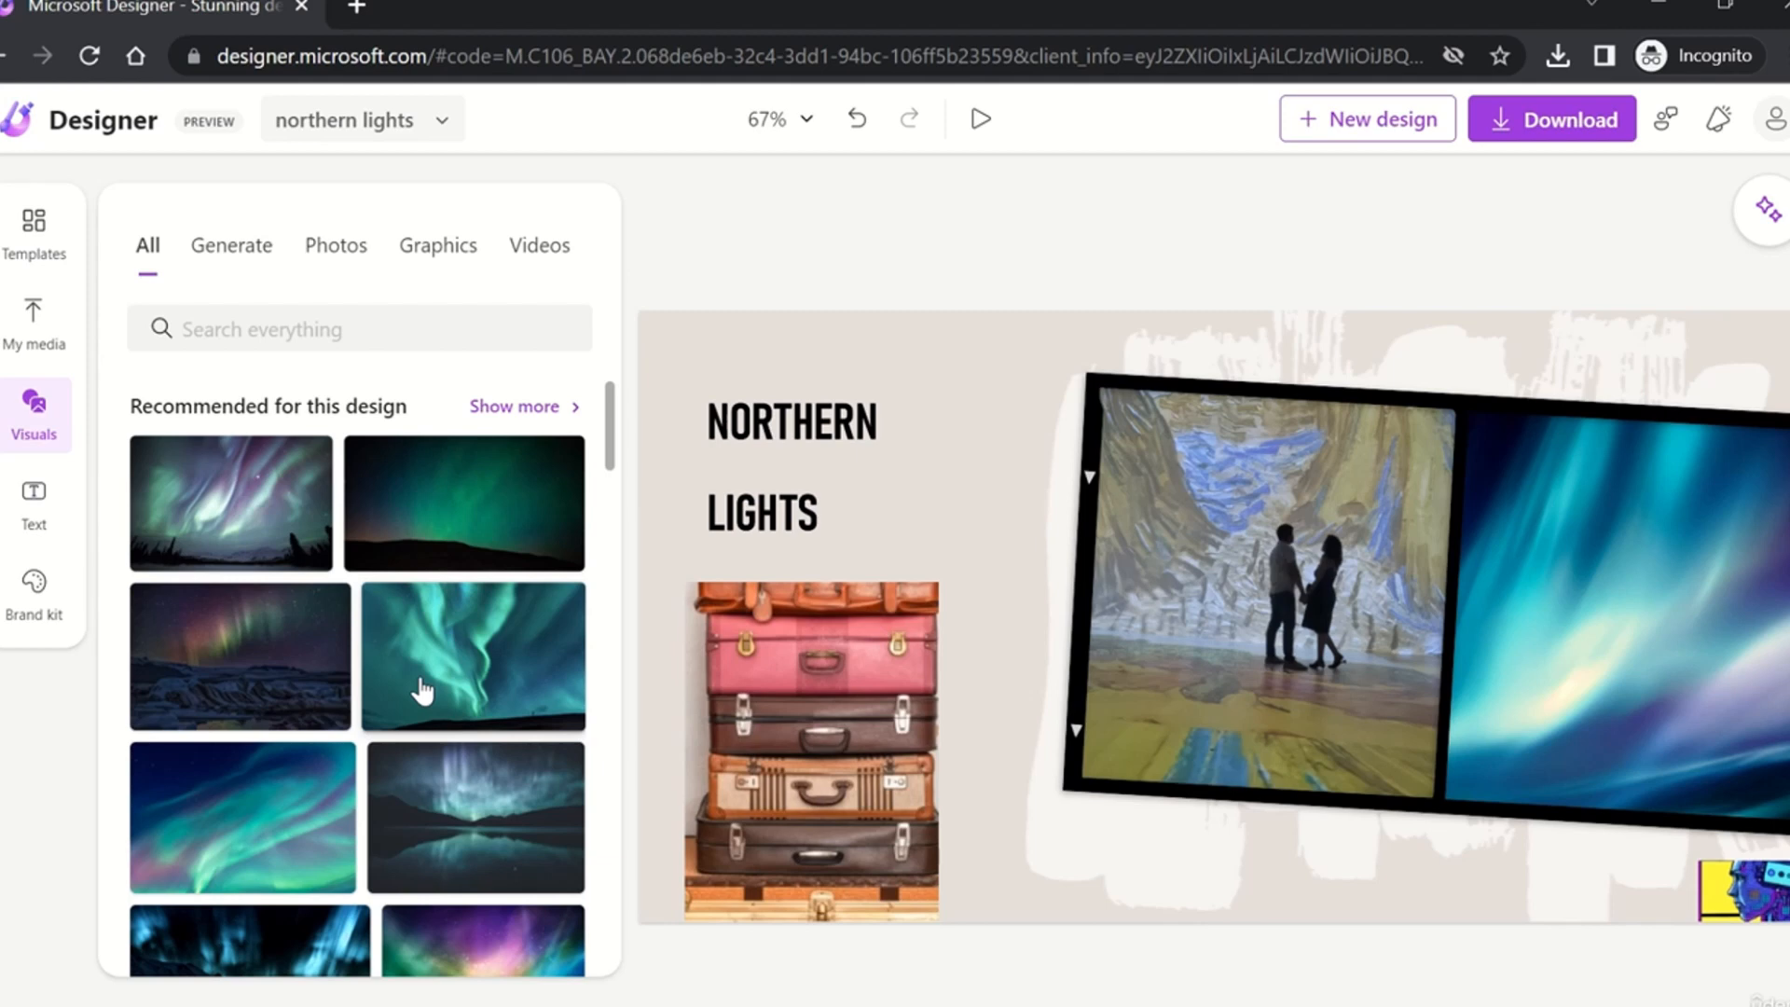
click(537, 413)
scroll(424, 616, down, 10)
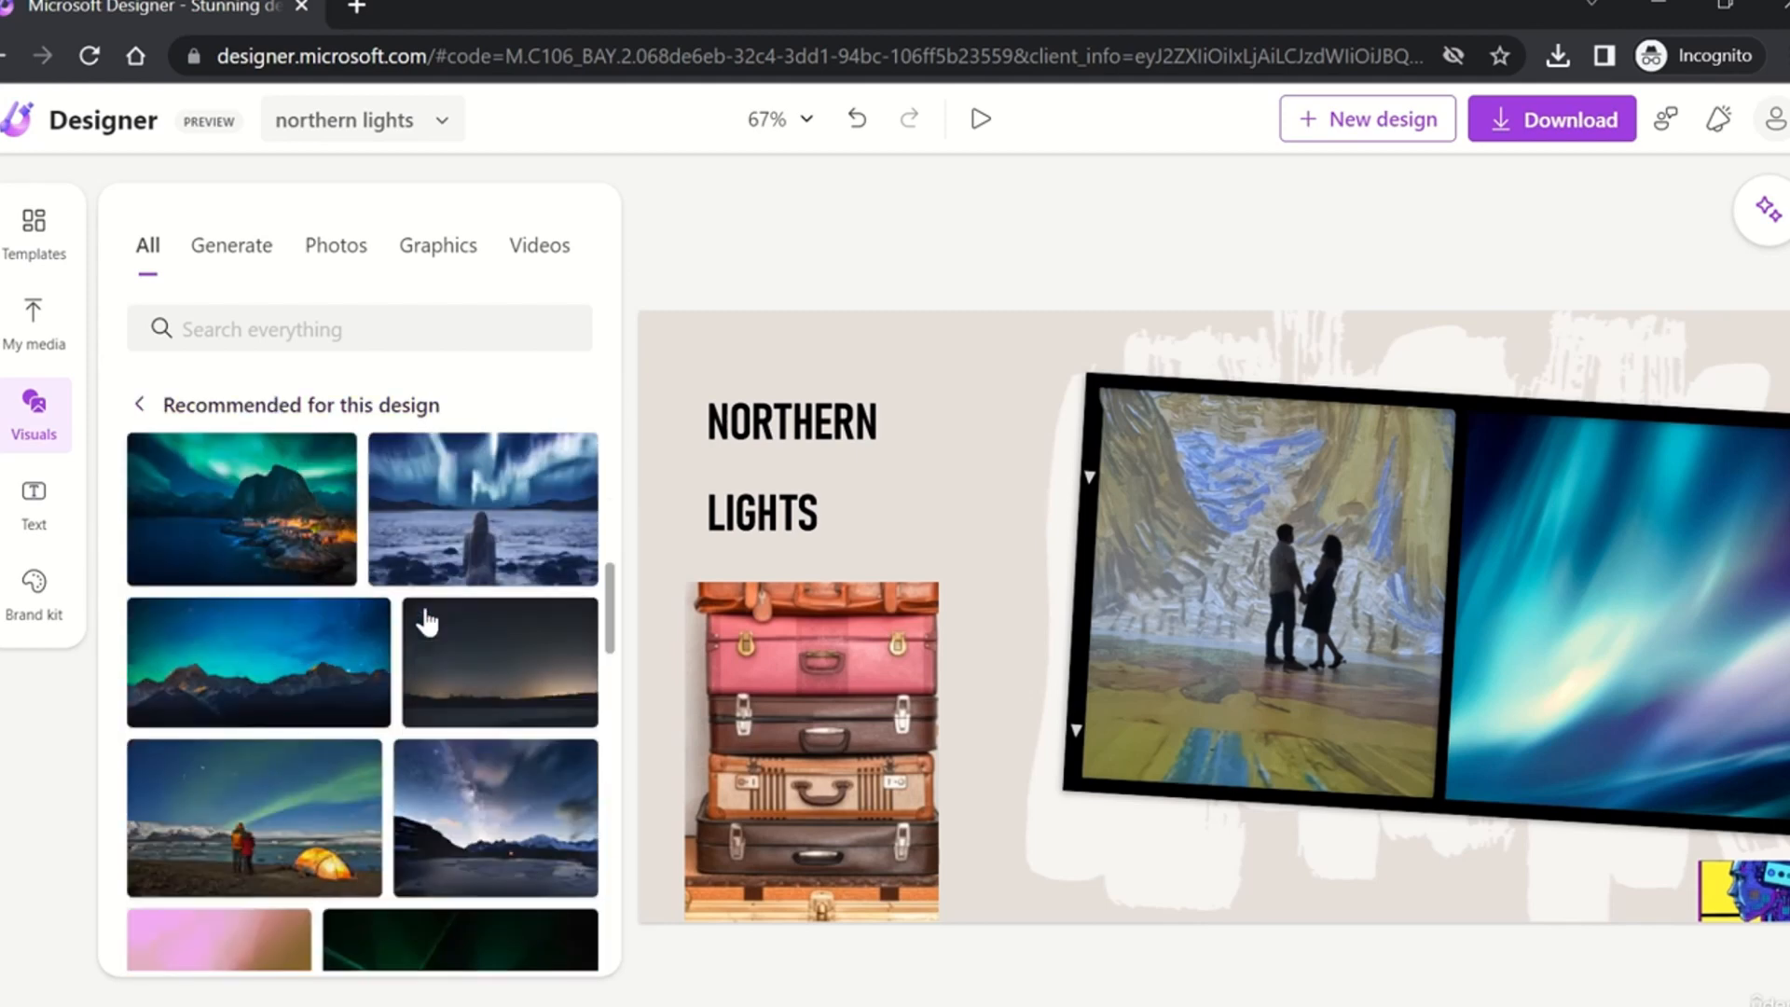
scroll(426, 621, down, 3)
scroll(426, 621, up, 3)
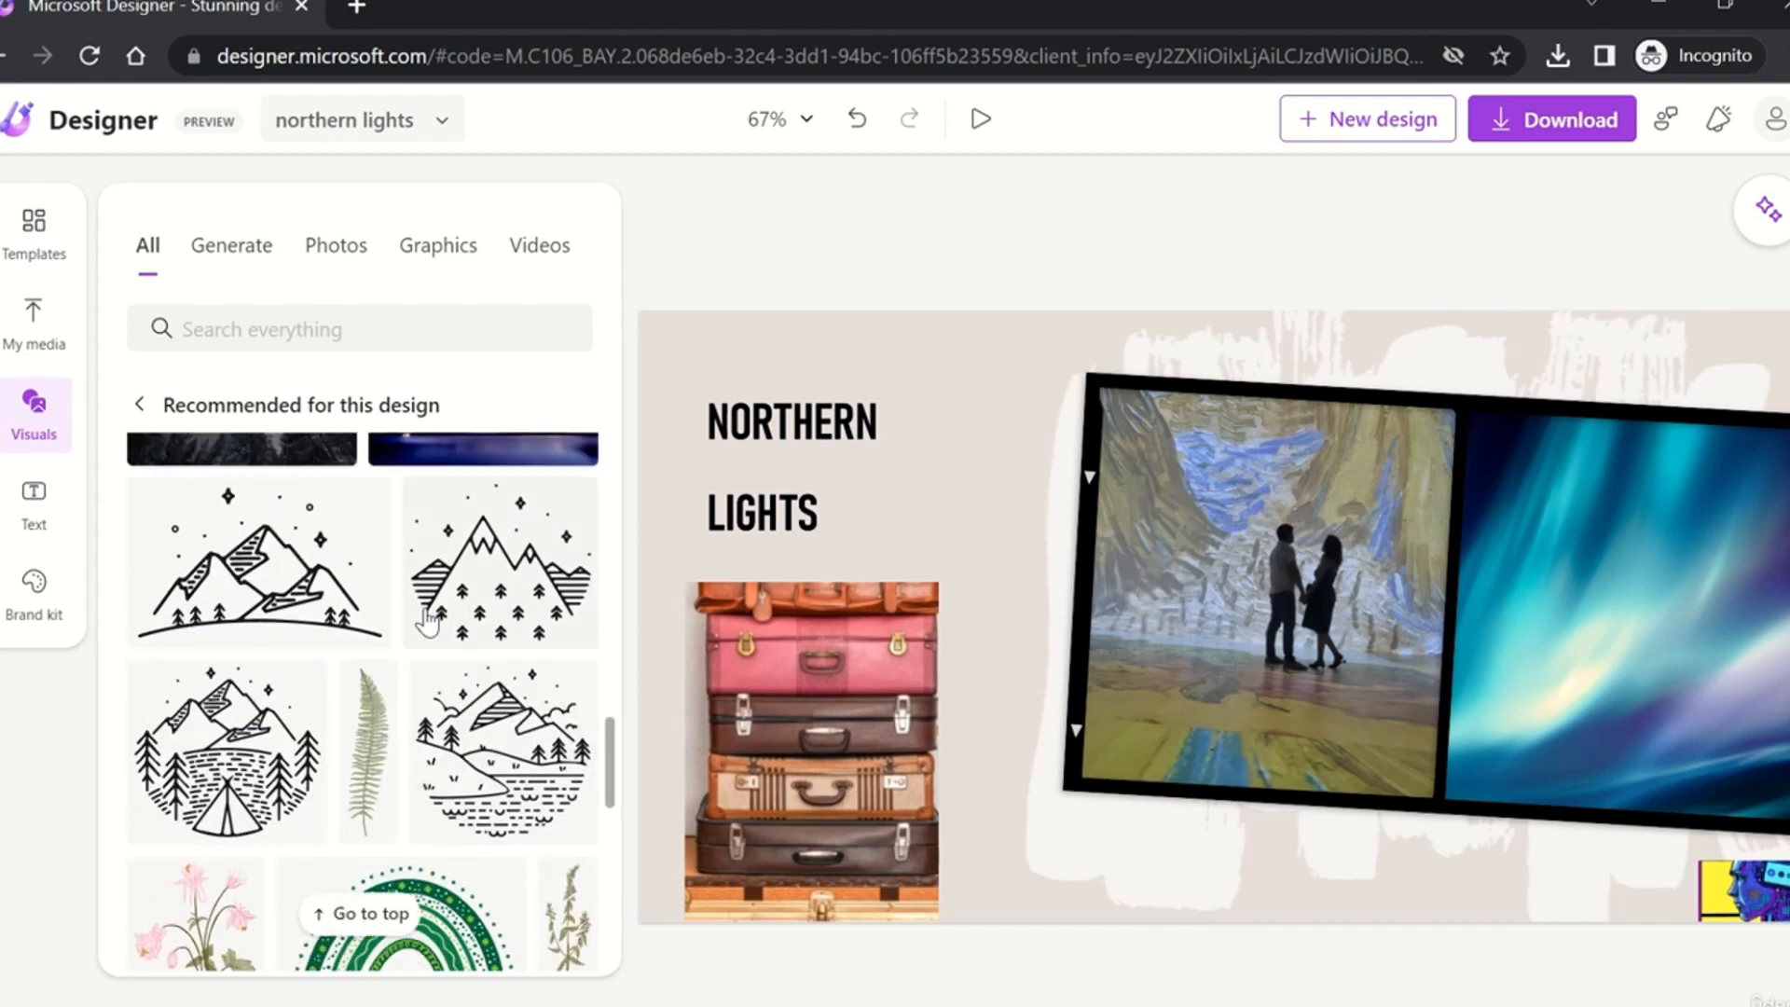
scroll(426, 622, up, 2)
scroll(427, 621, down, 4)
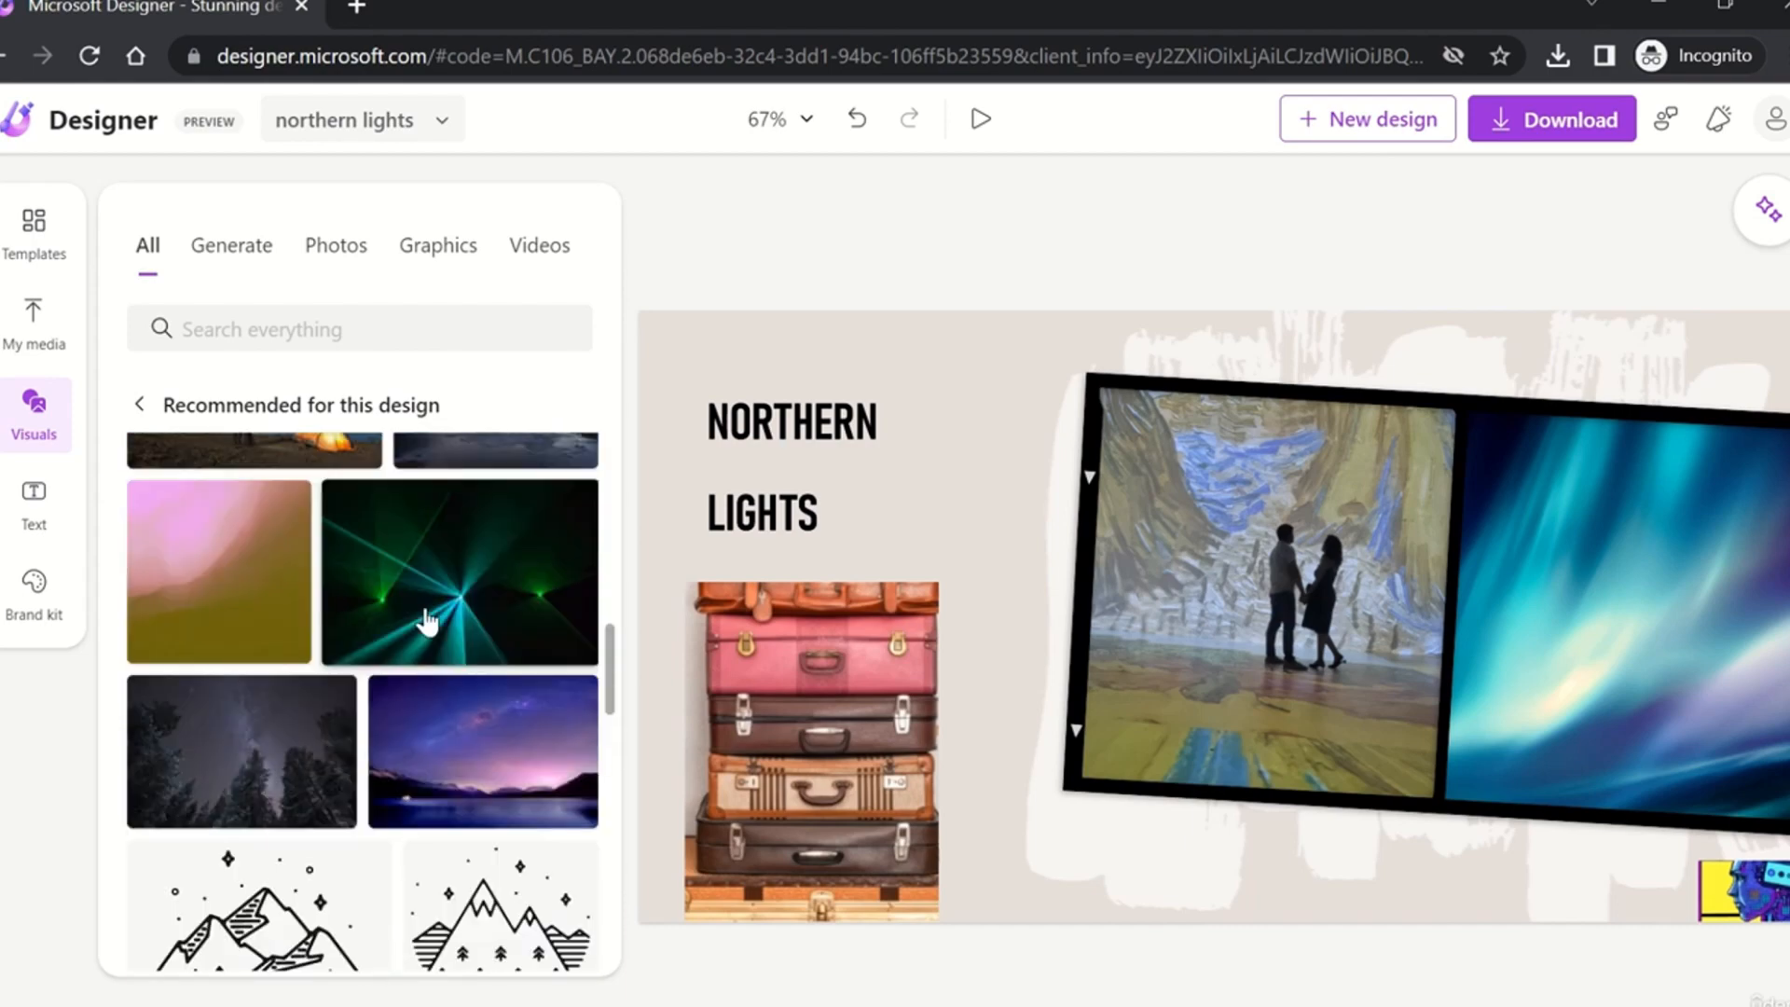
scroll(427, 621, down, 6)
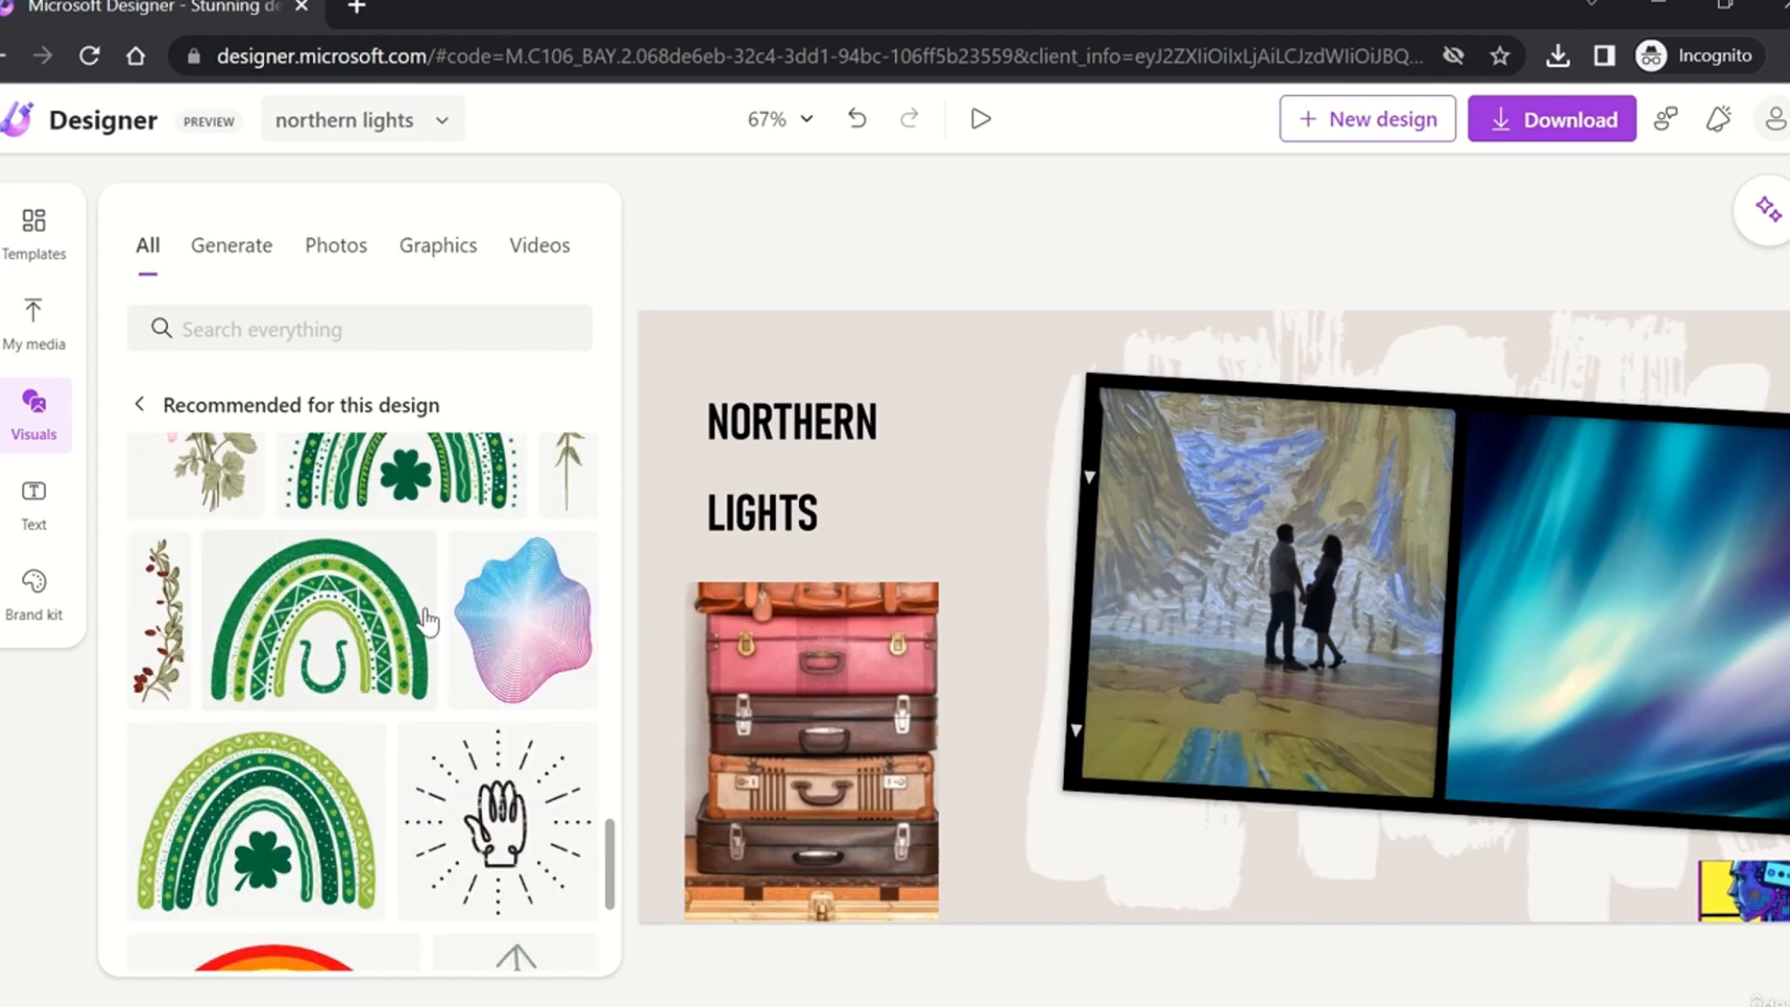
scroll(427, 621, down, 8)
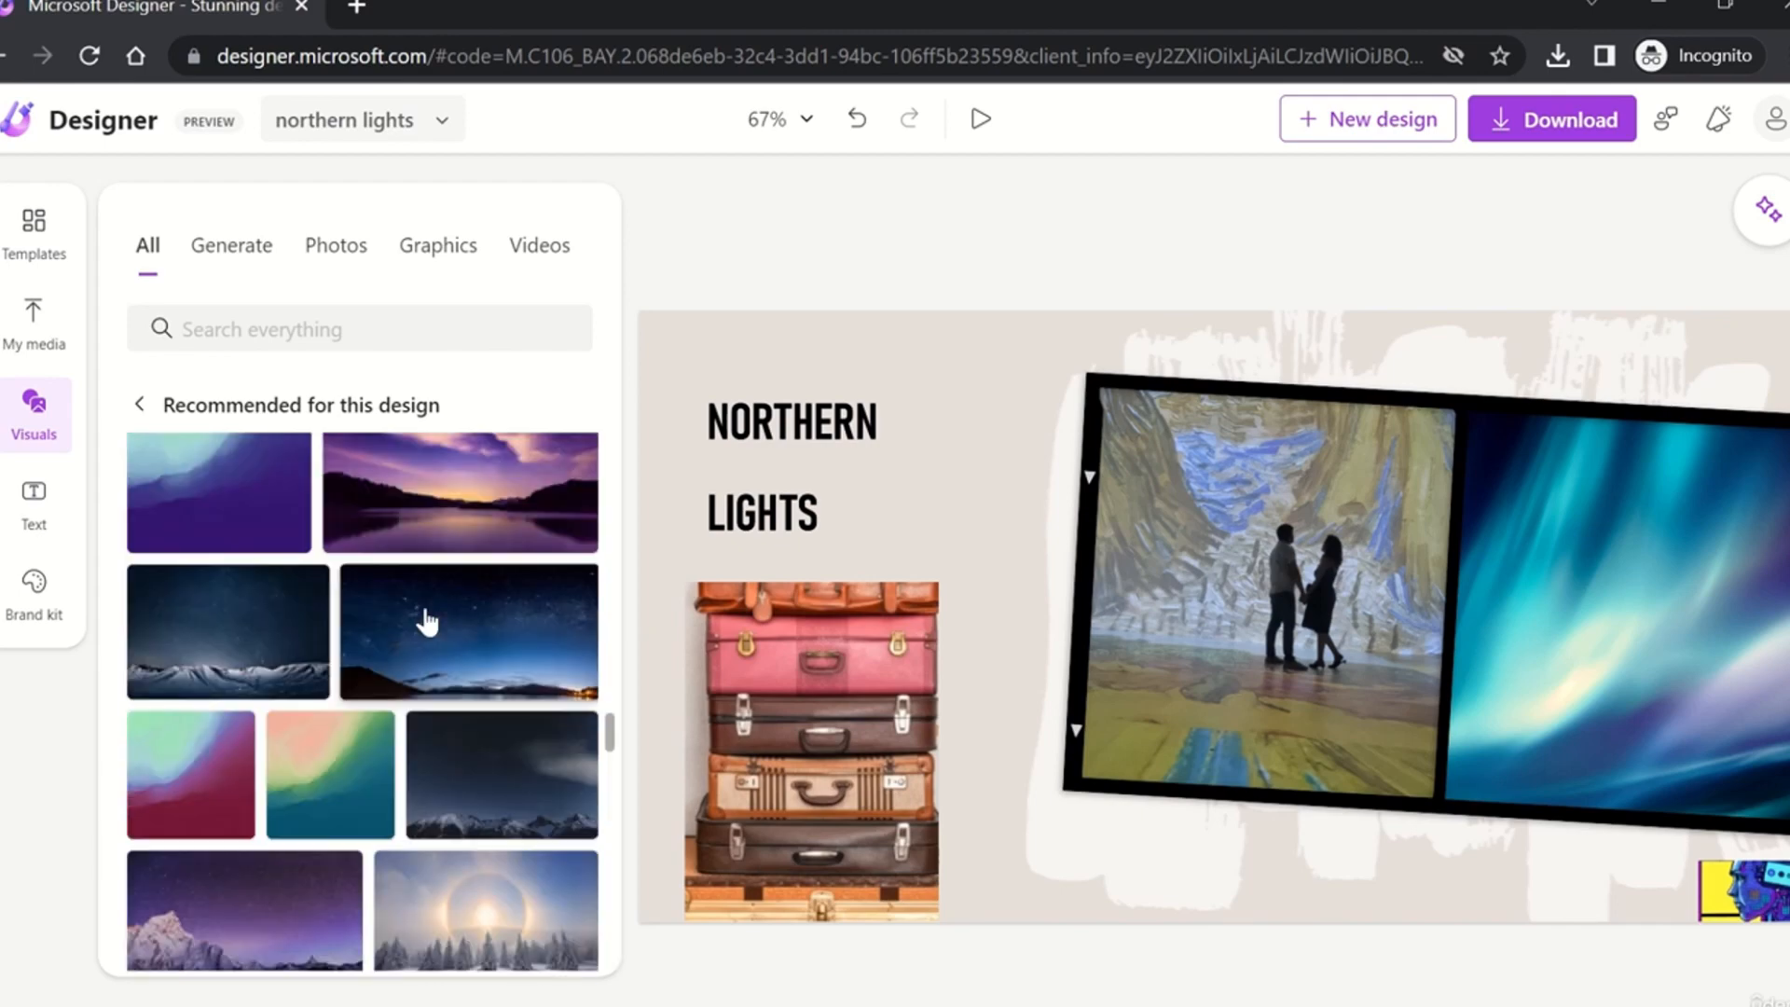
scroll(426, 621, down, 8)
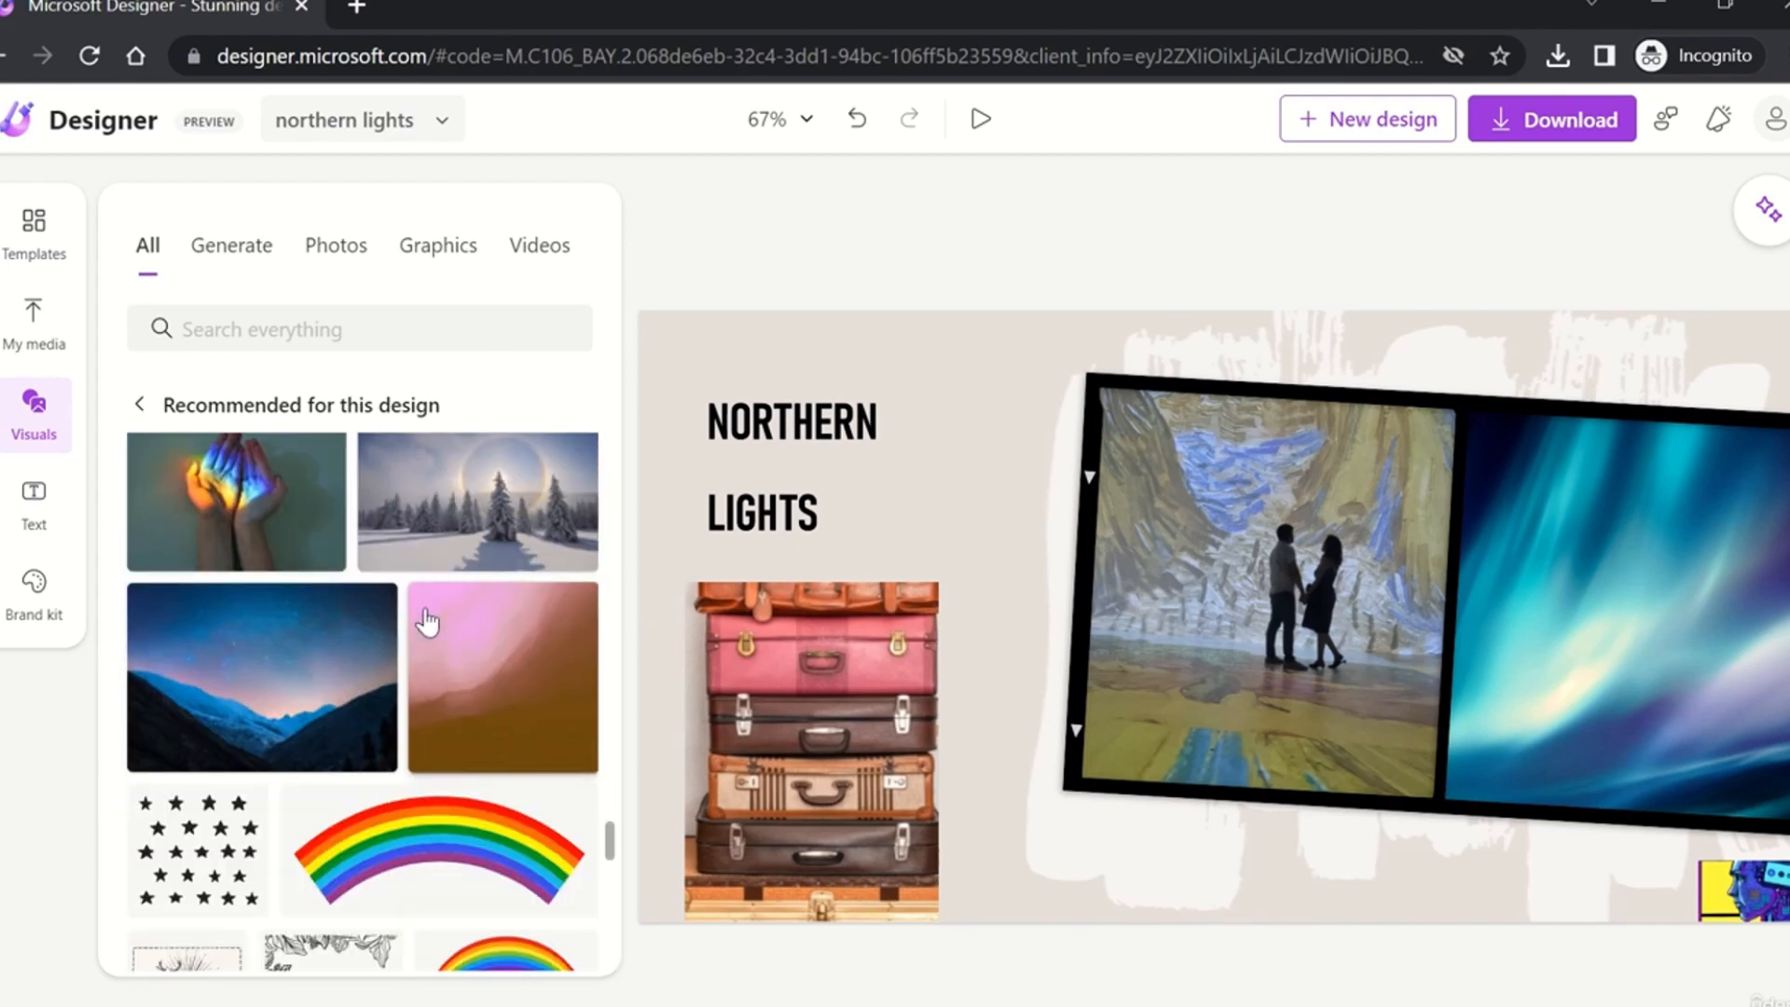
scroll(426, 621, down, 8)
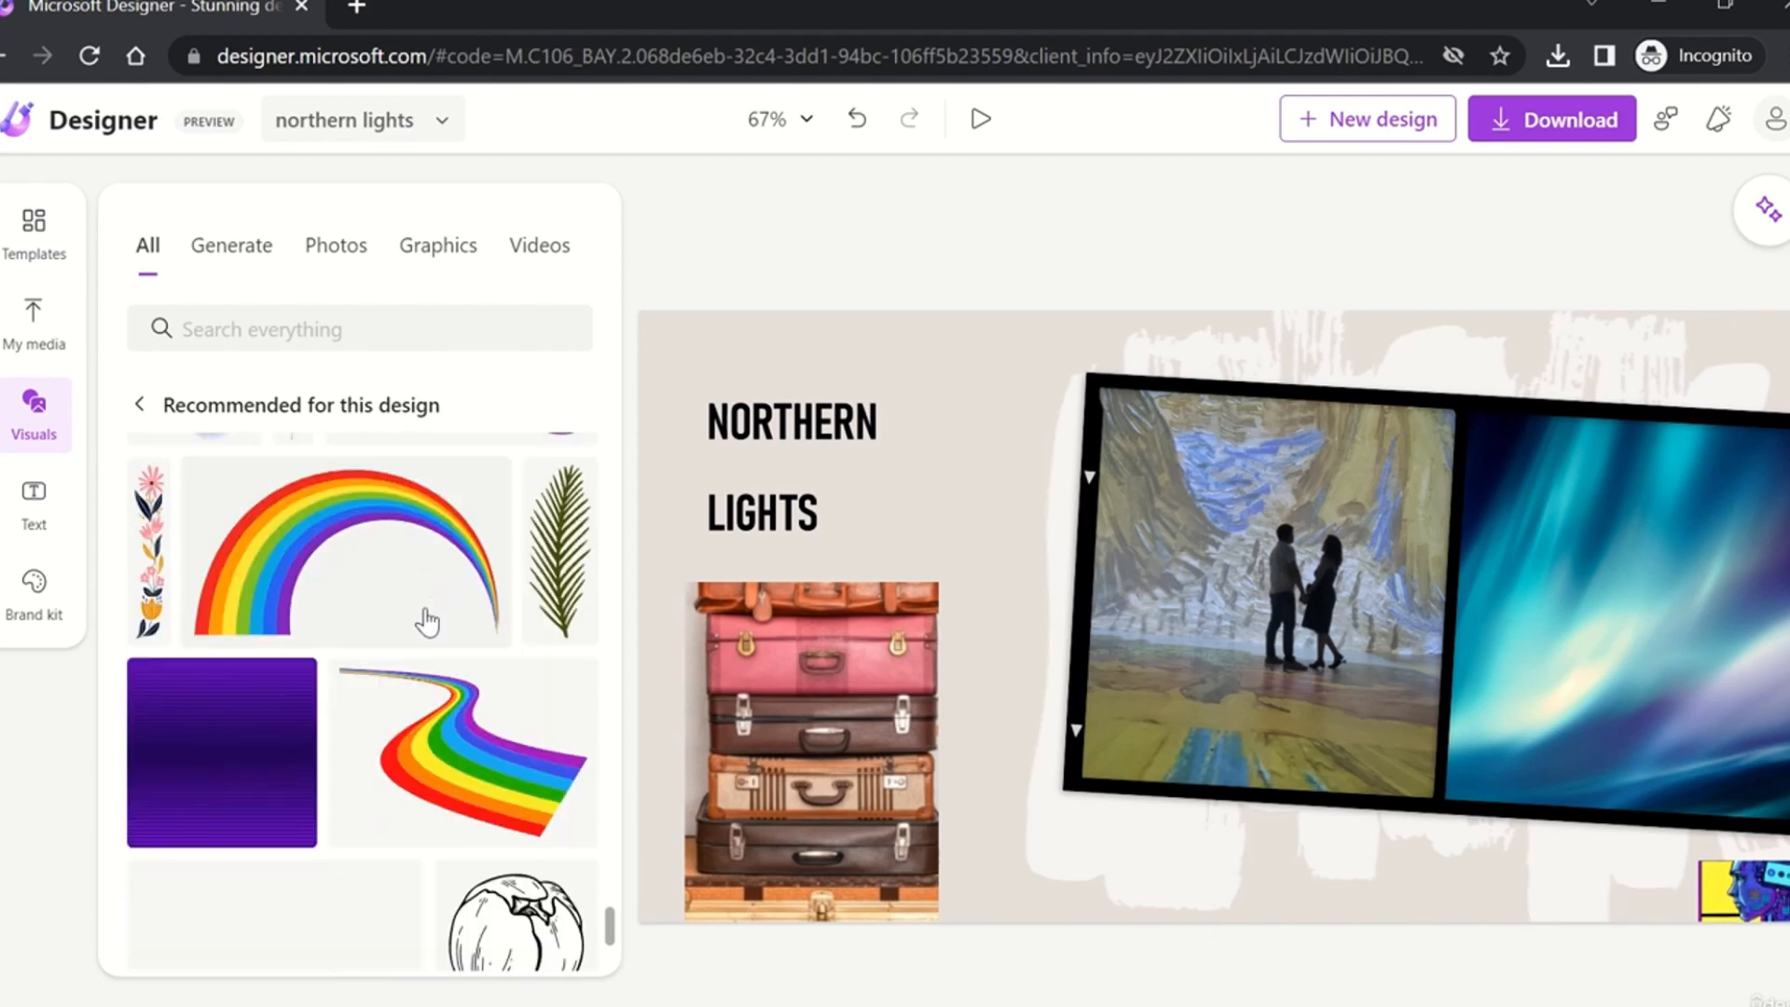
scroll(426, 621, down, 8)
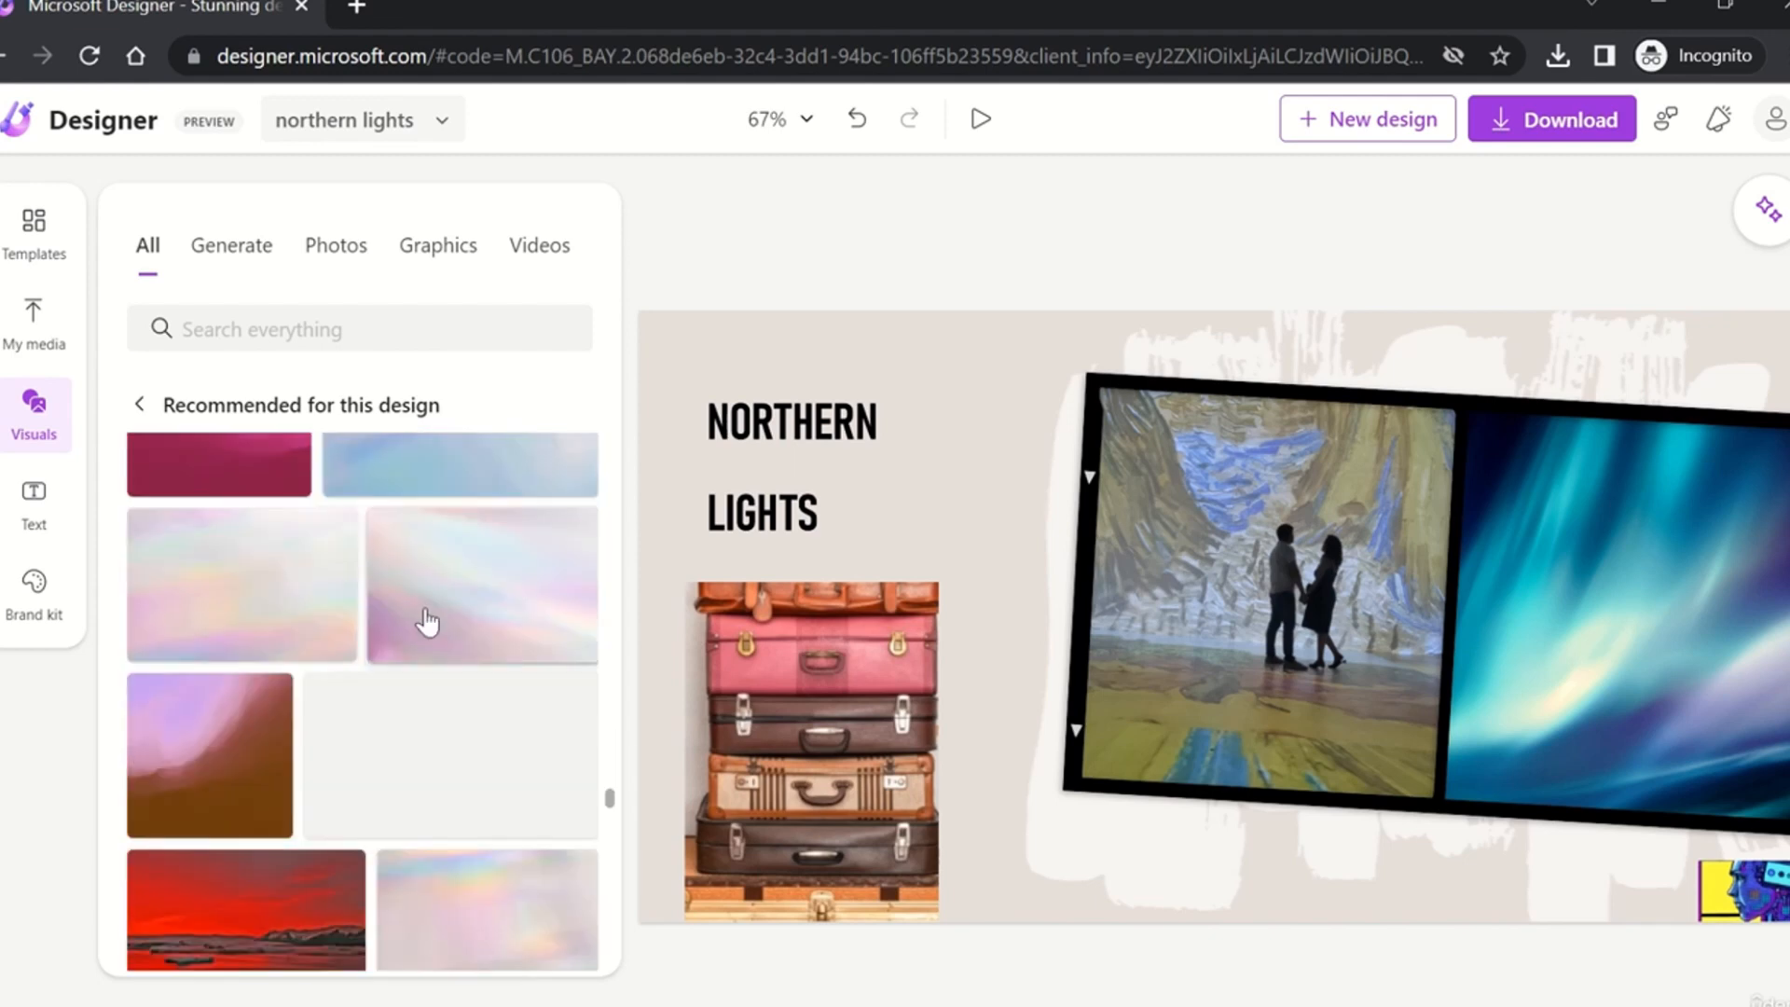
scroll(426, 621, down, 3)
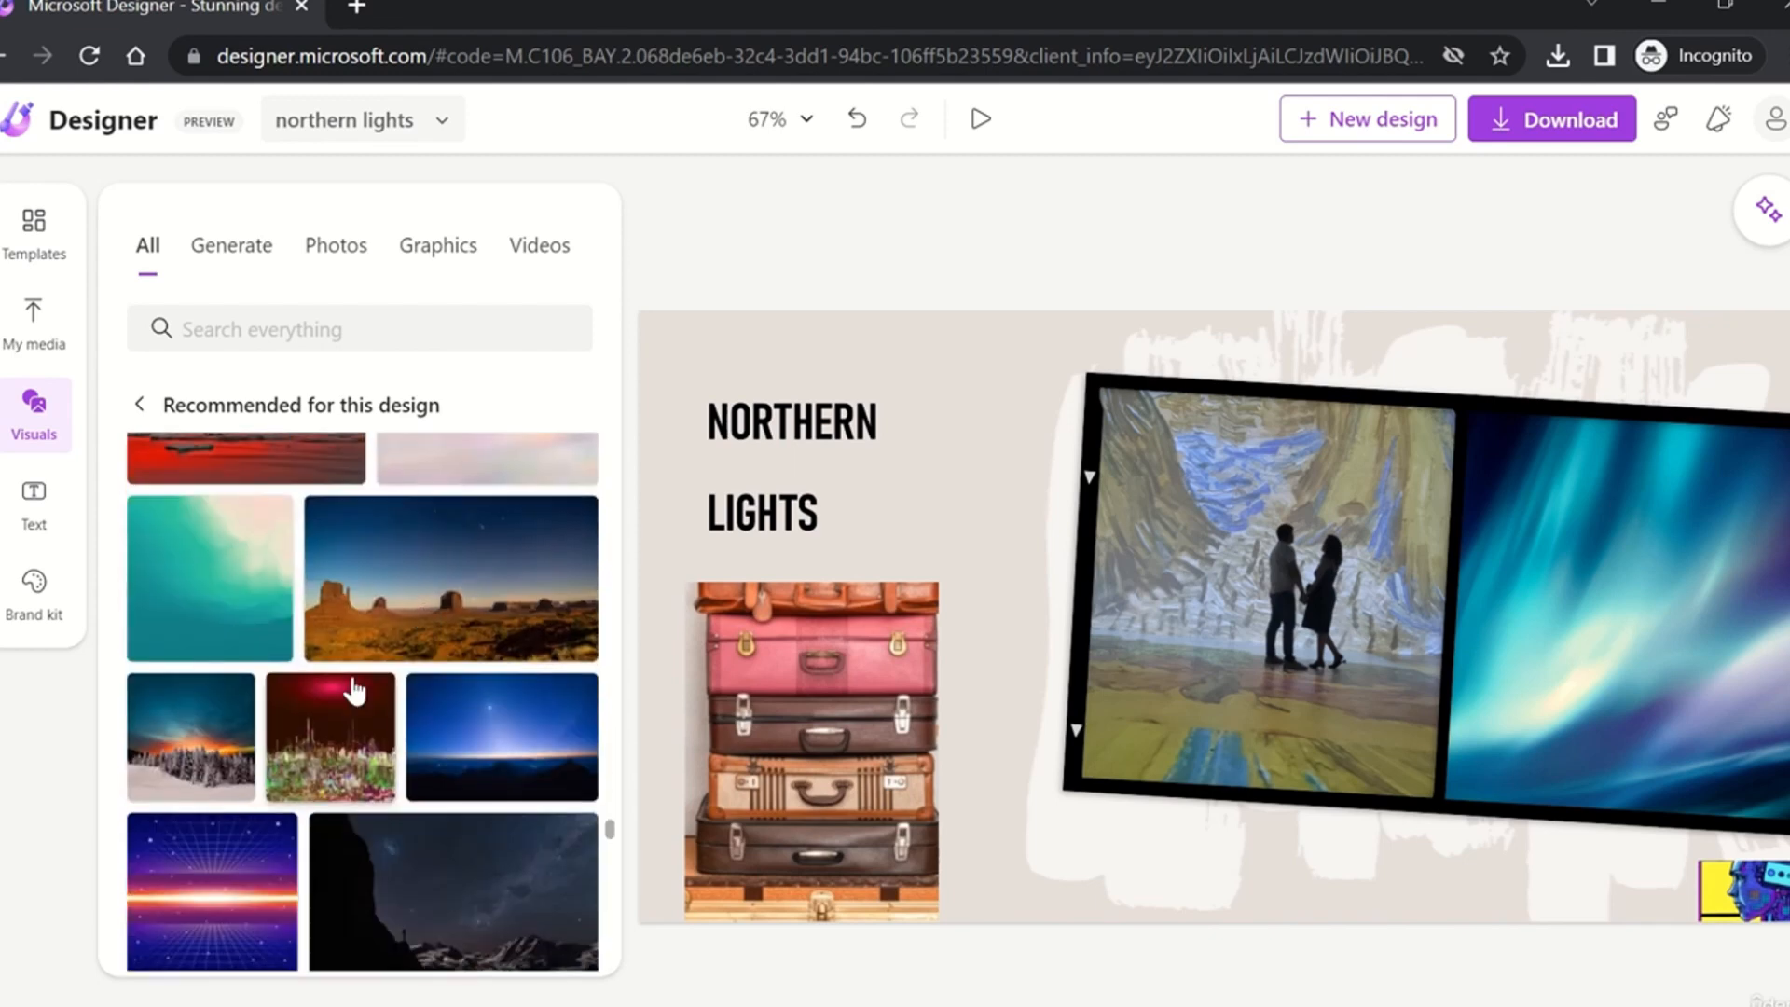
scroll(351, 688, down, 5)
scroll(353, 690, down, 2)
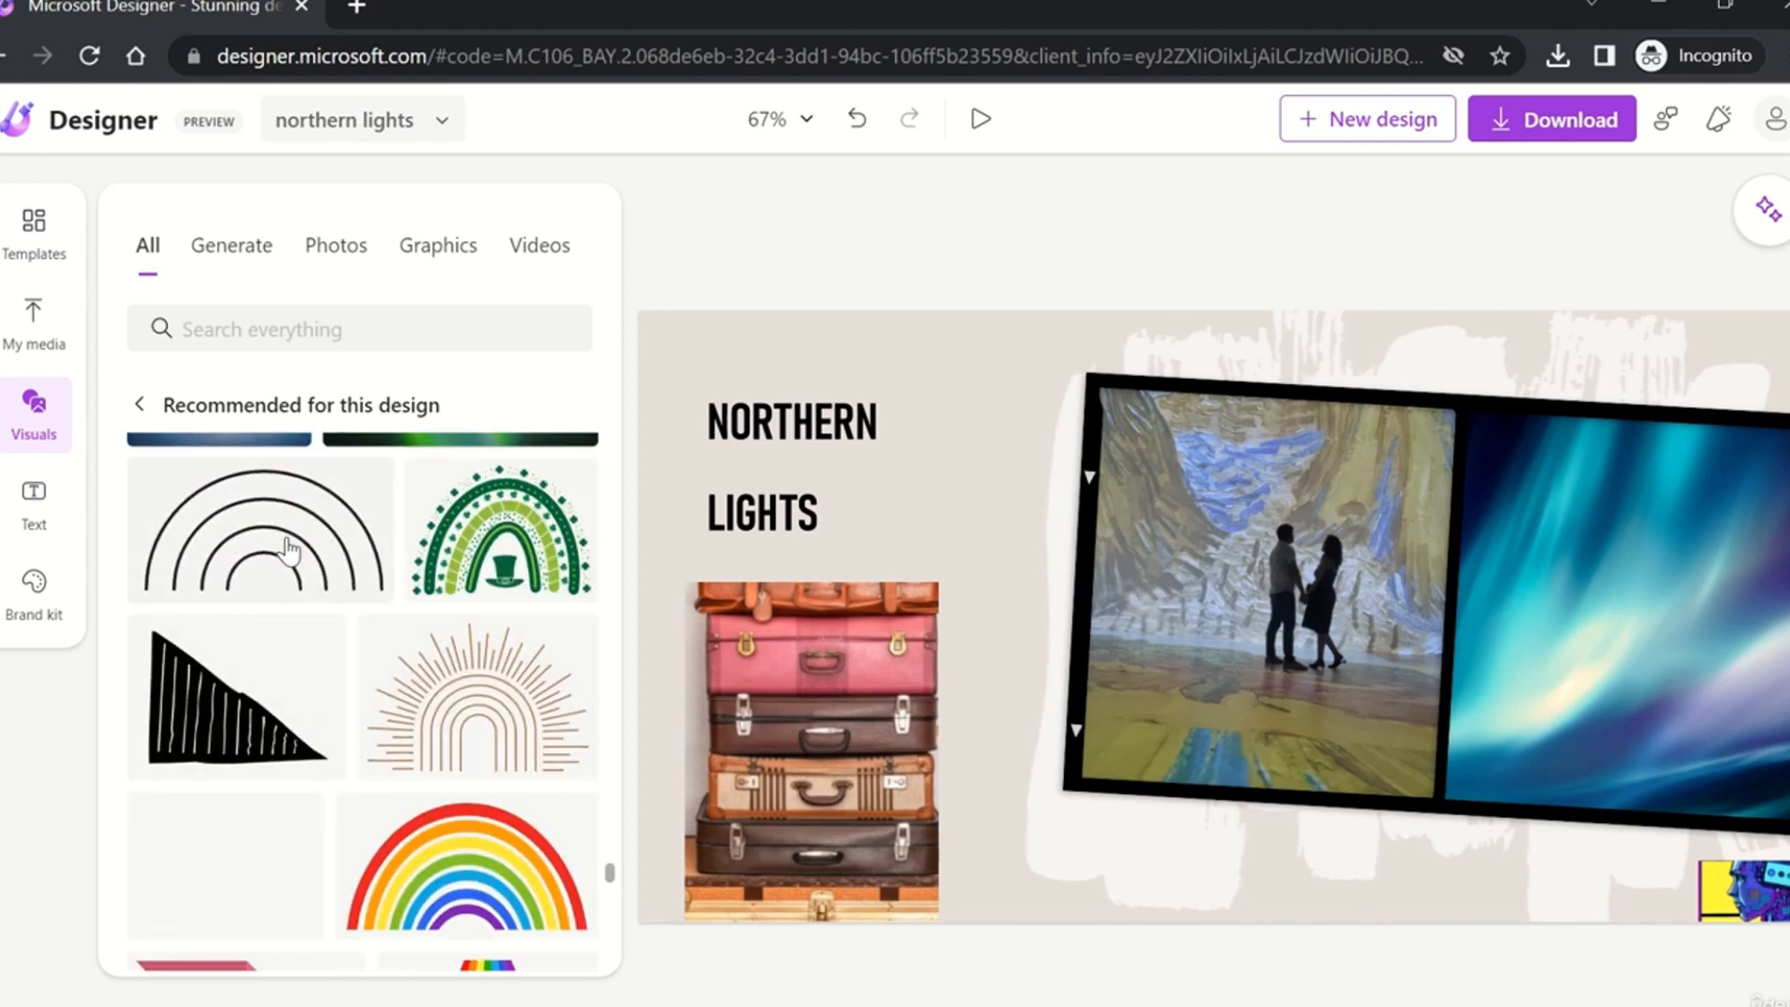
Step: Try placing the black concentric-arcs rainbow graphic over the NORTHERN LIGHTS title, and delete it from the design
click(336, 557)
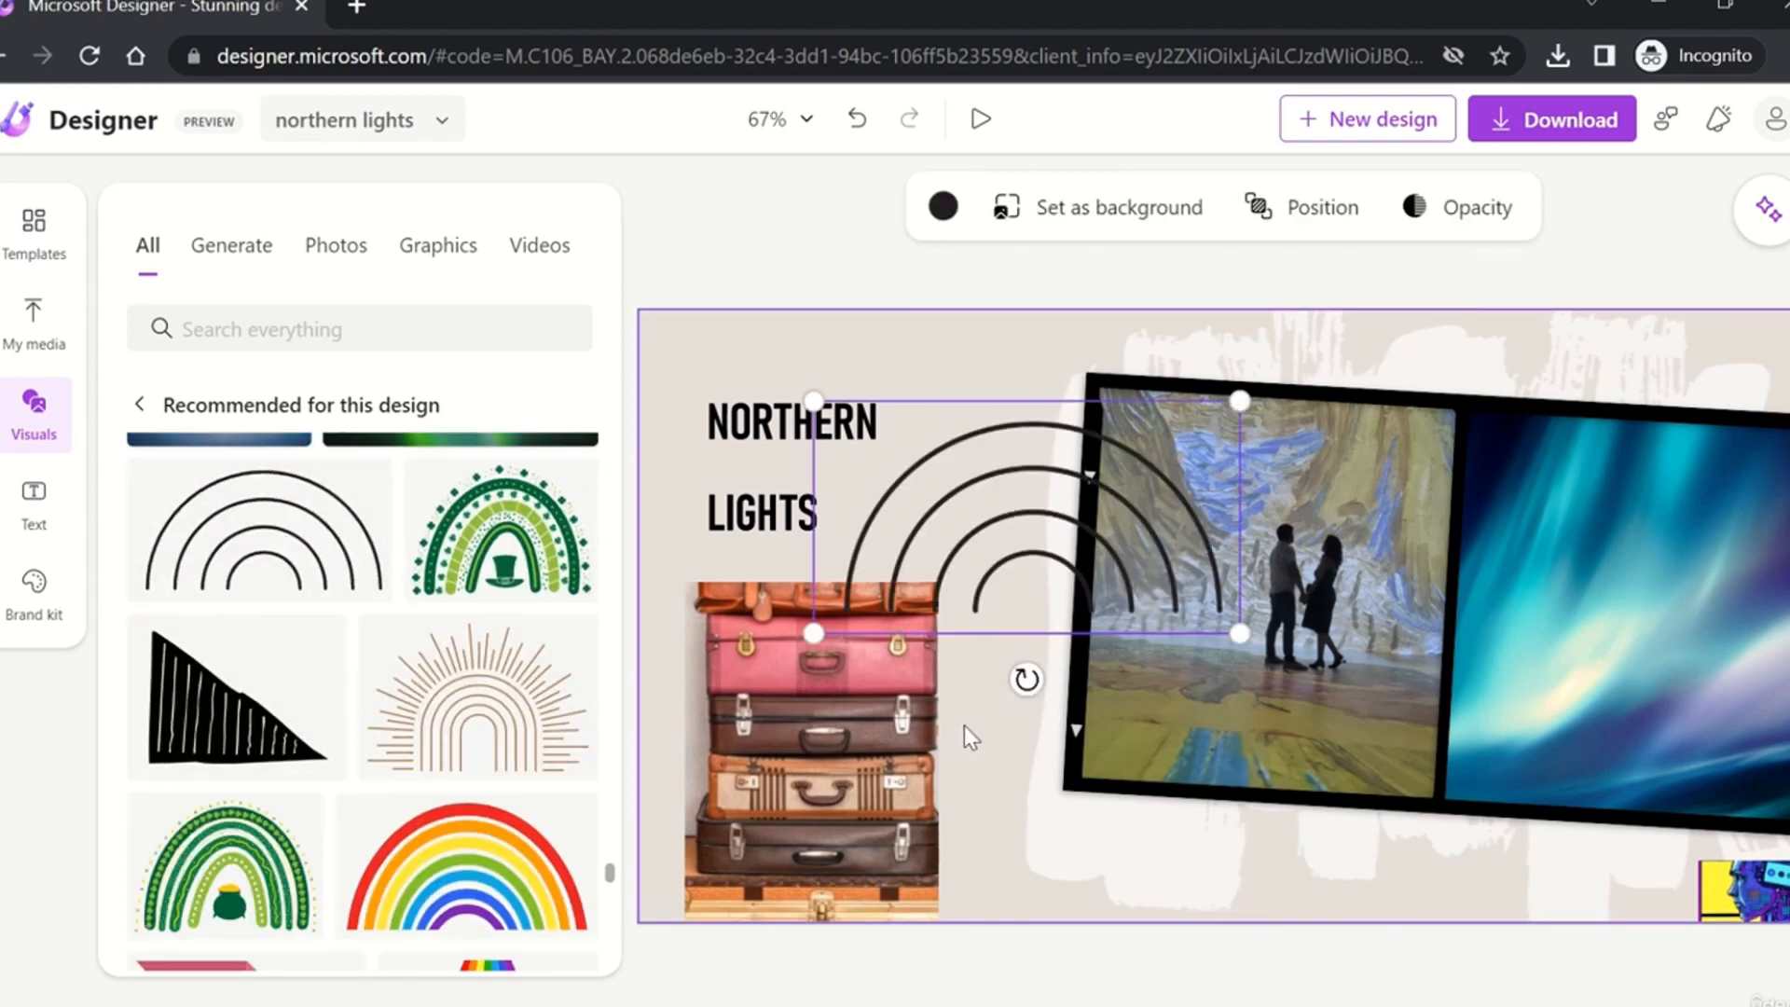
drag(1051, 555, 938, 478)
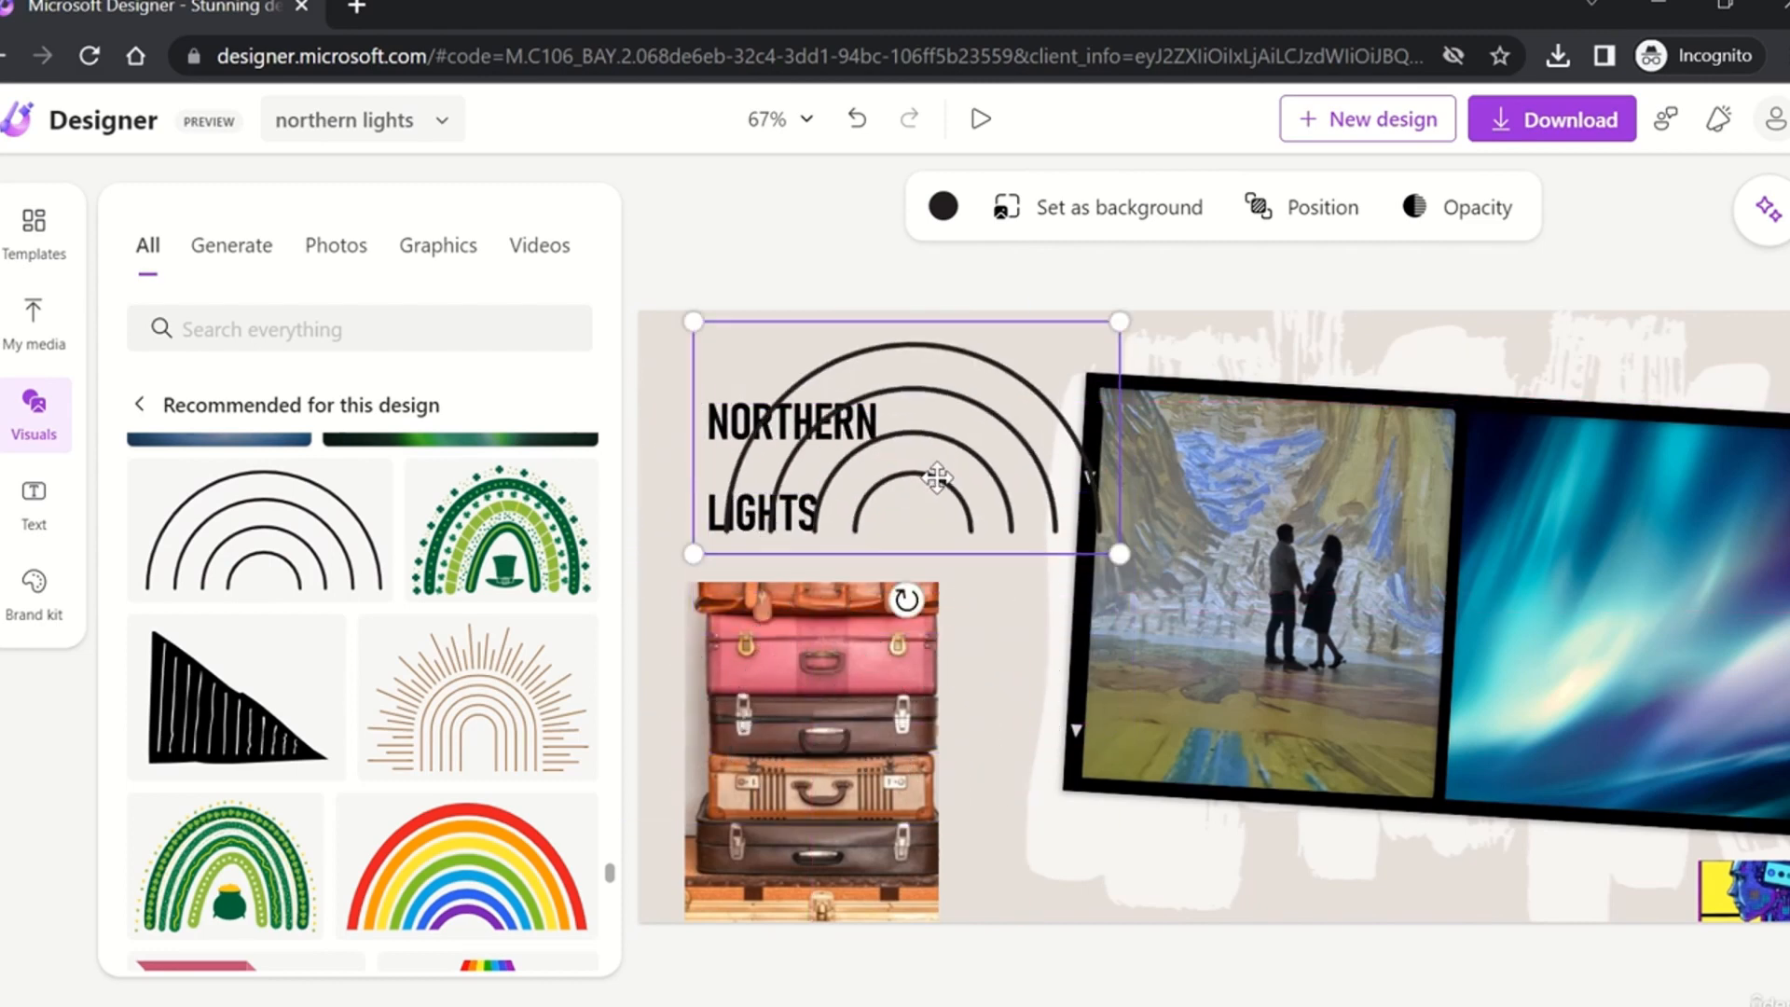
key(Delete)
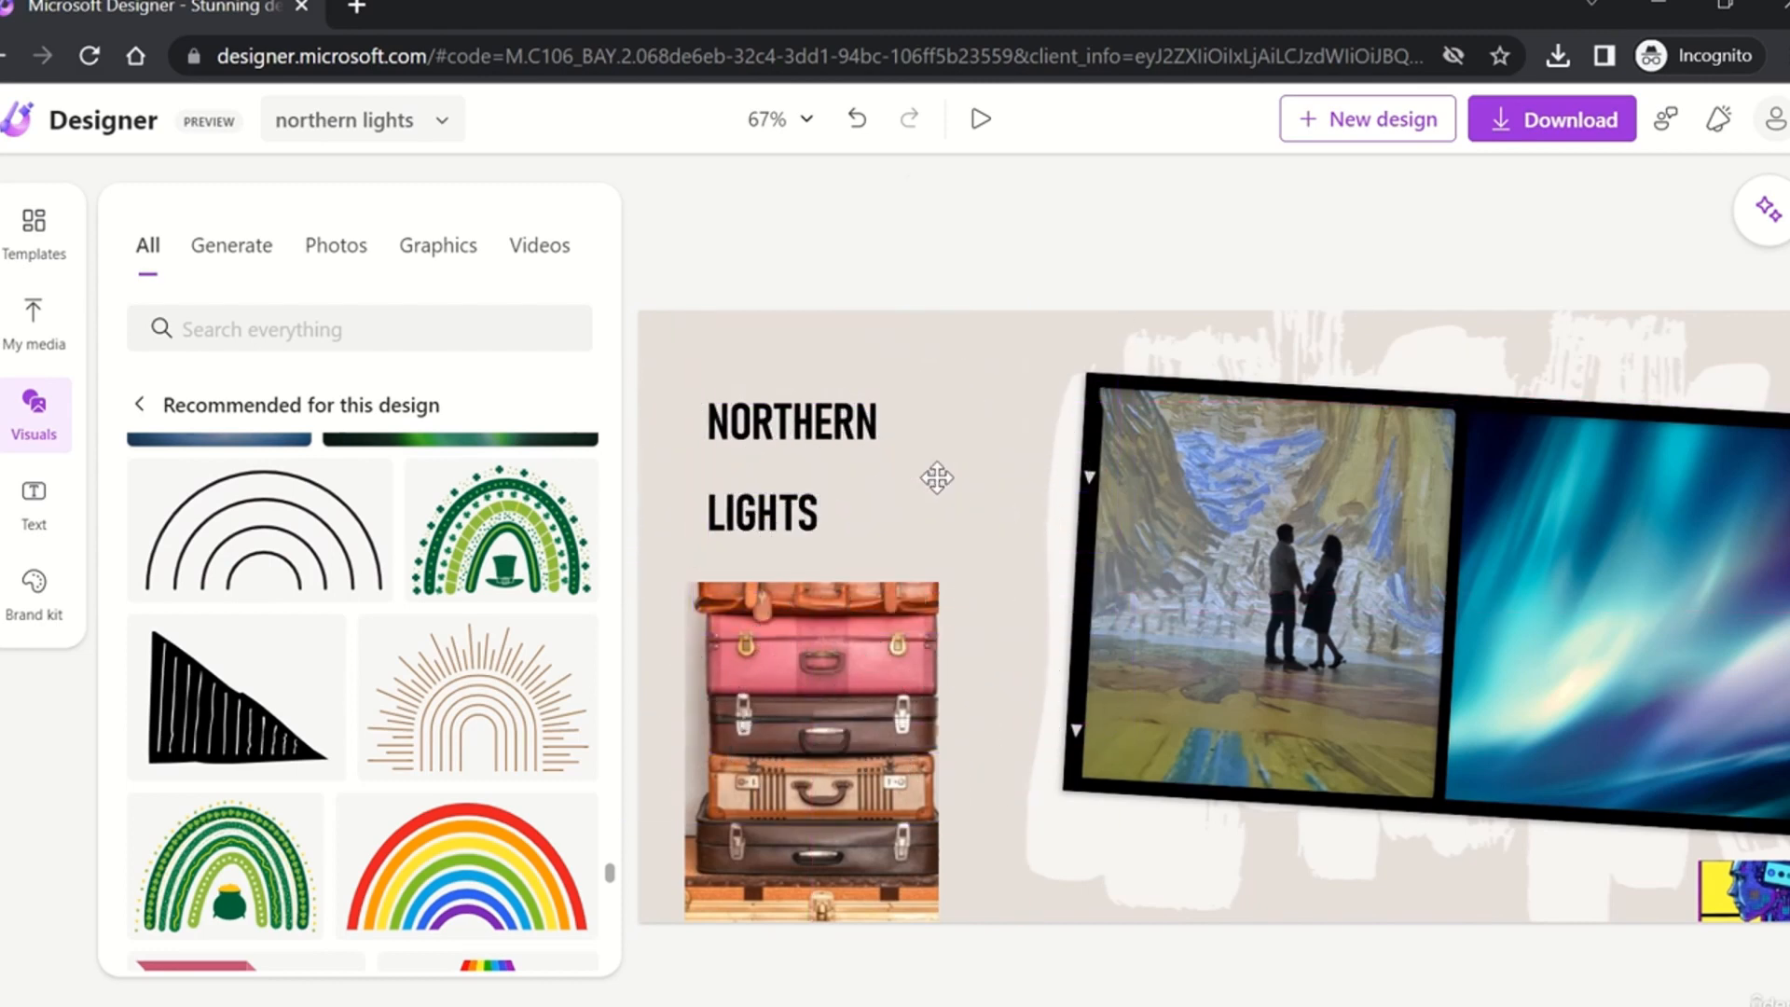
Step: Leave the recommended visuals and generate images from the description "cookie mosnter"
click(166, 407)
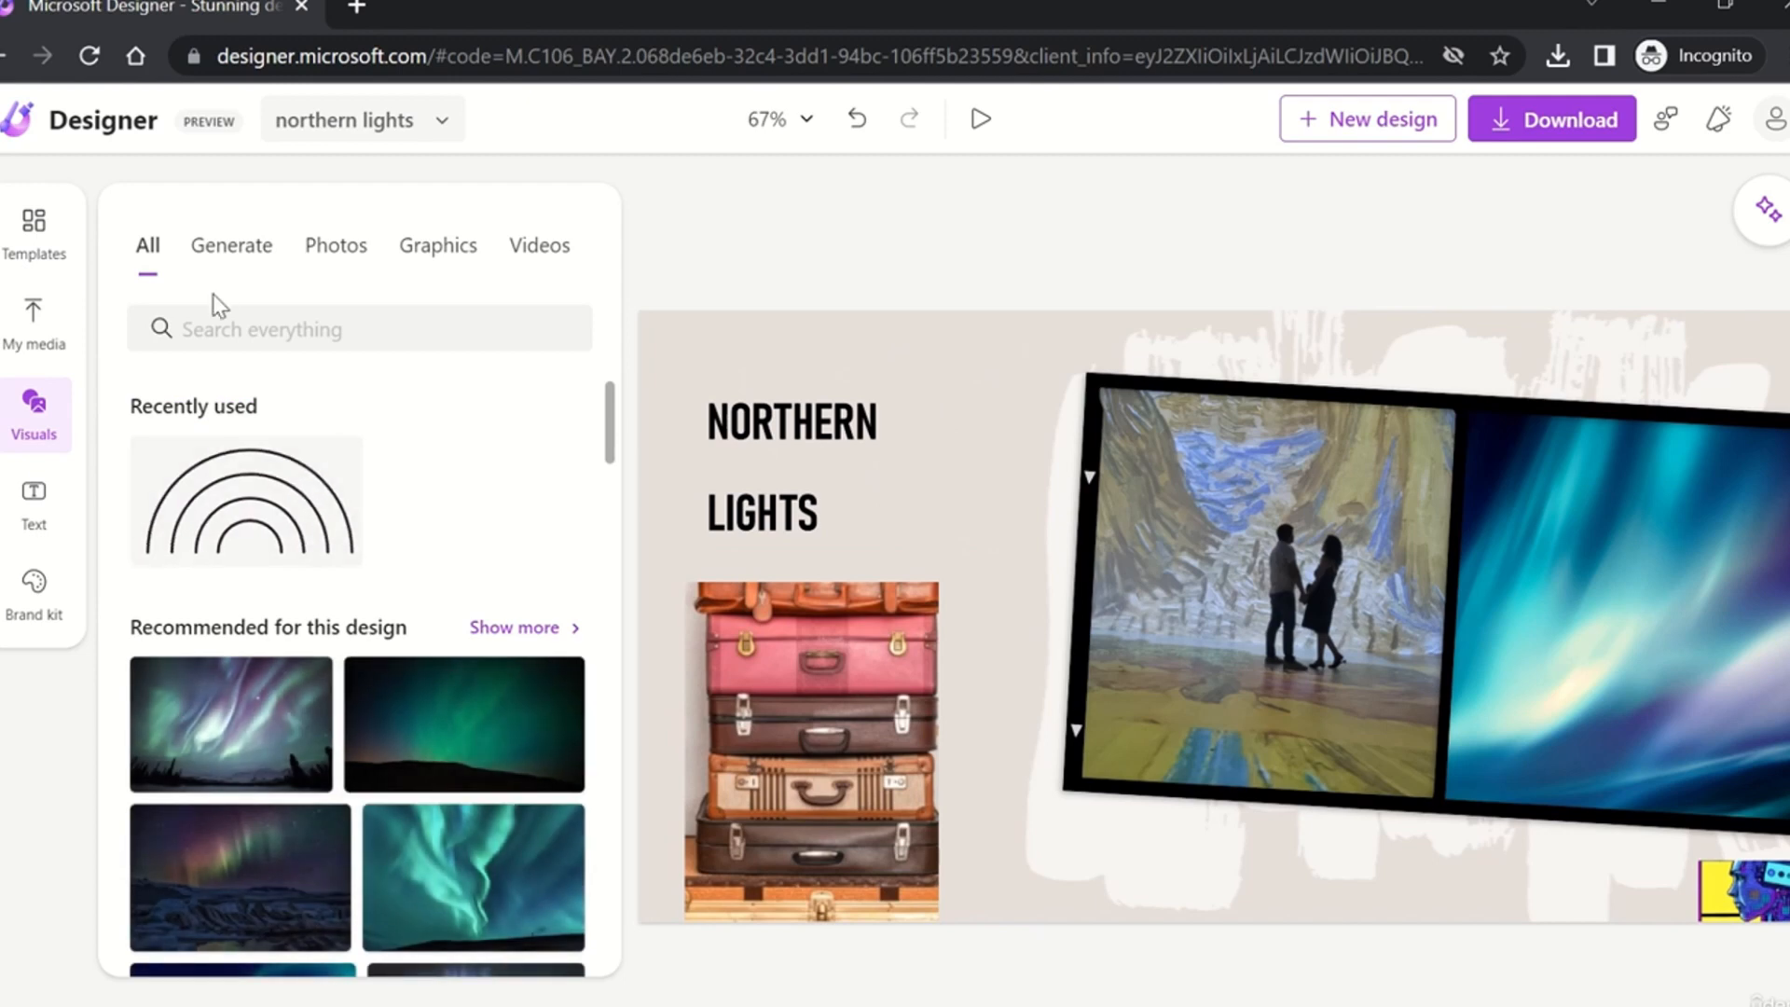
click(242, 250)
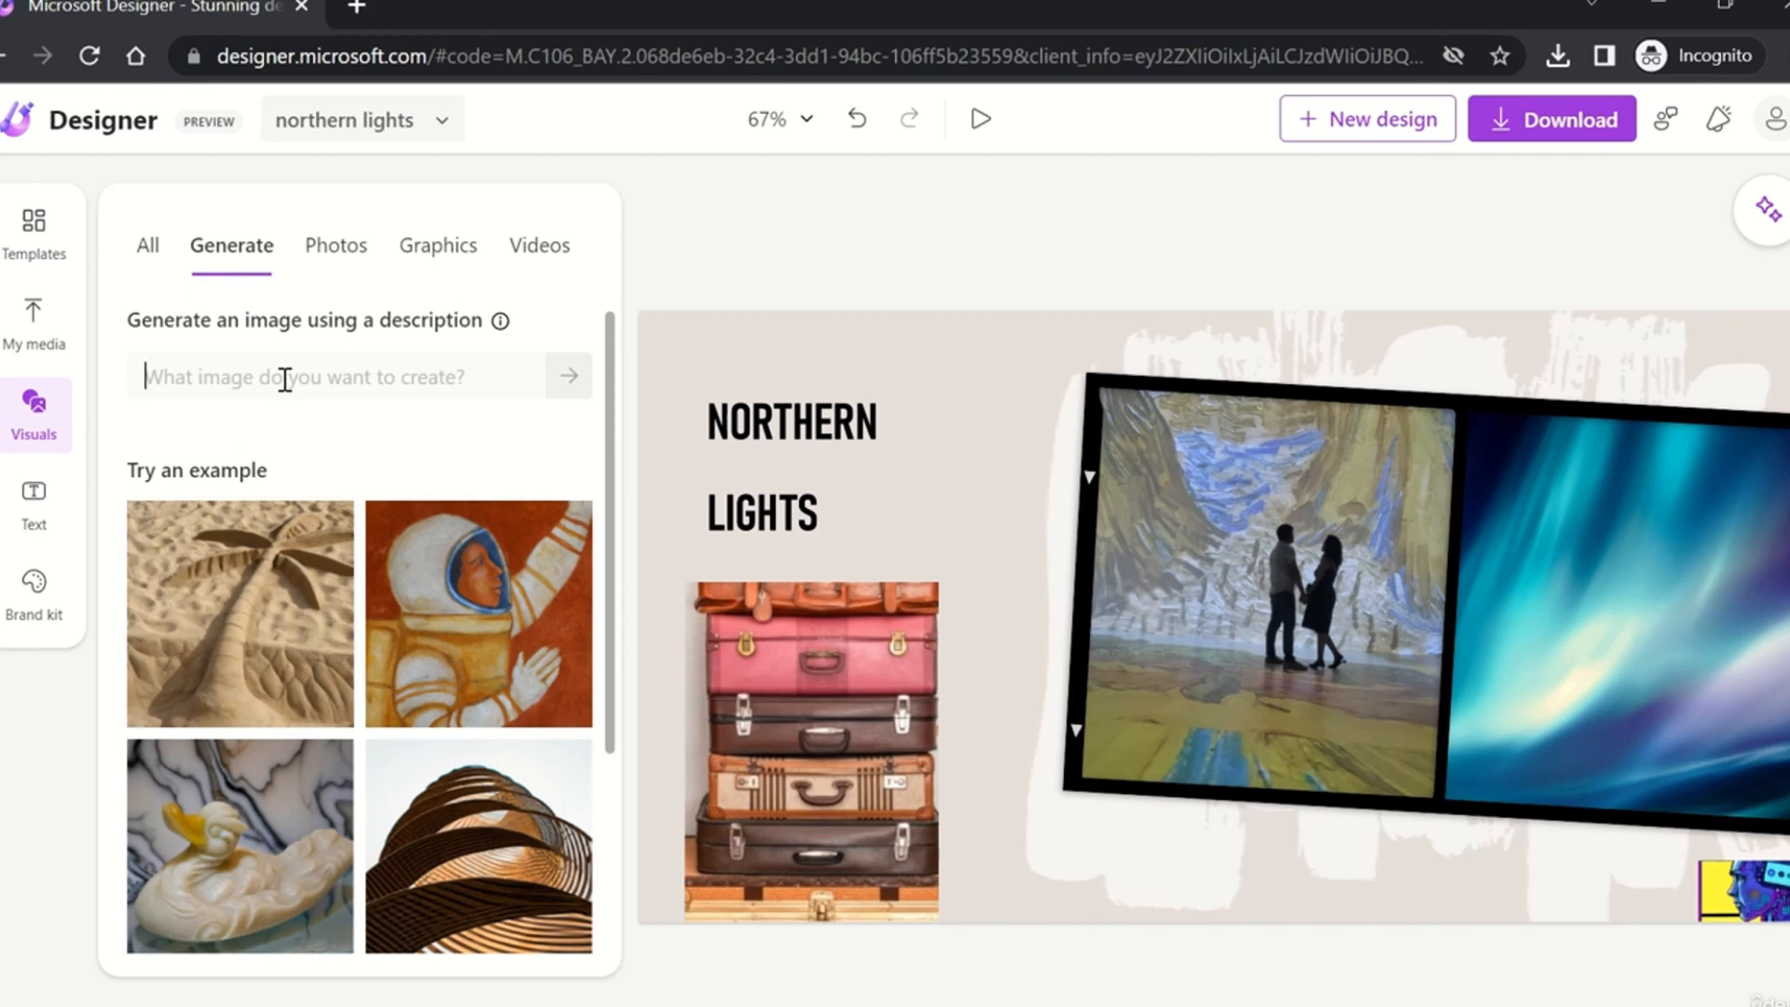
text(coo)
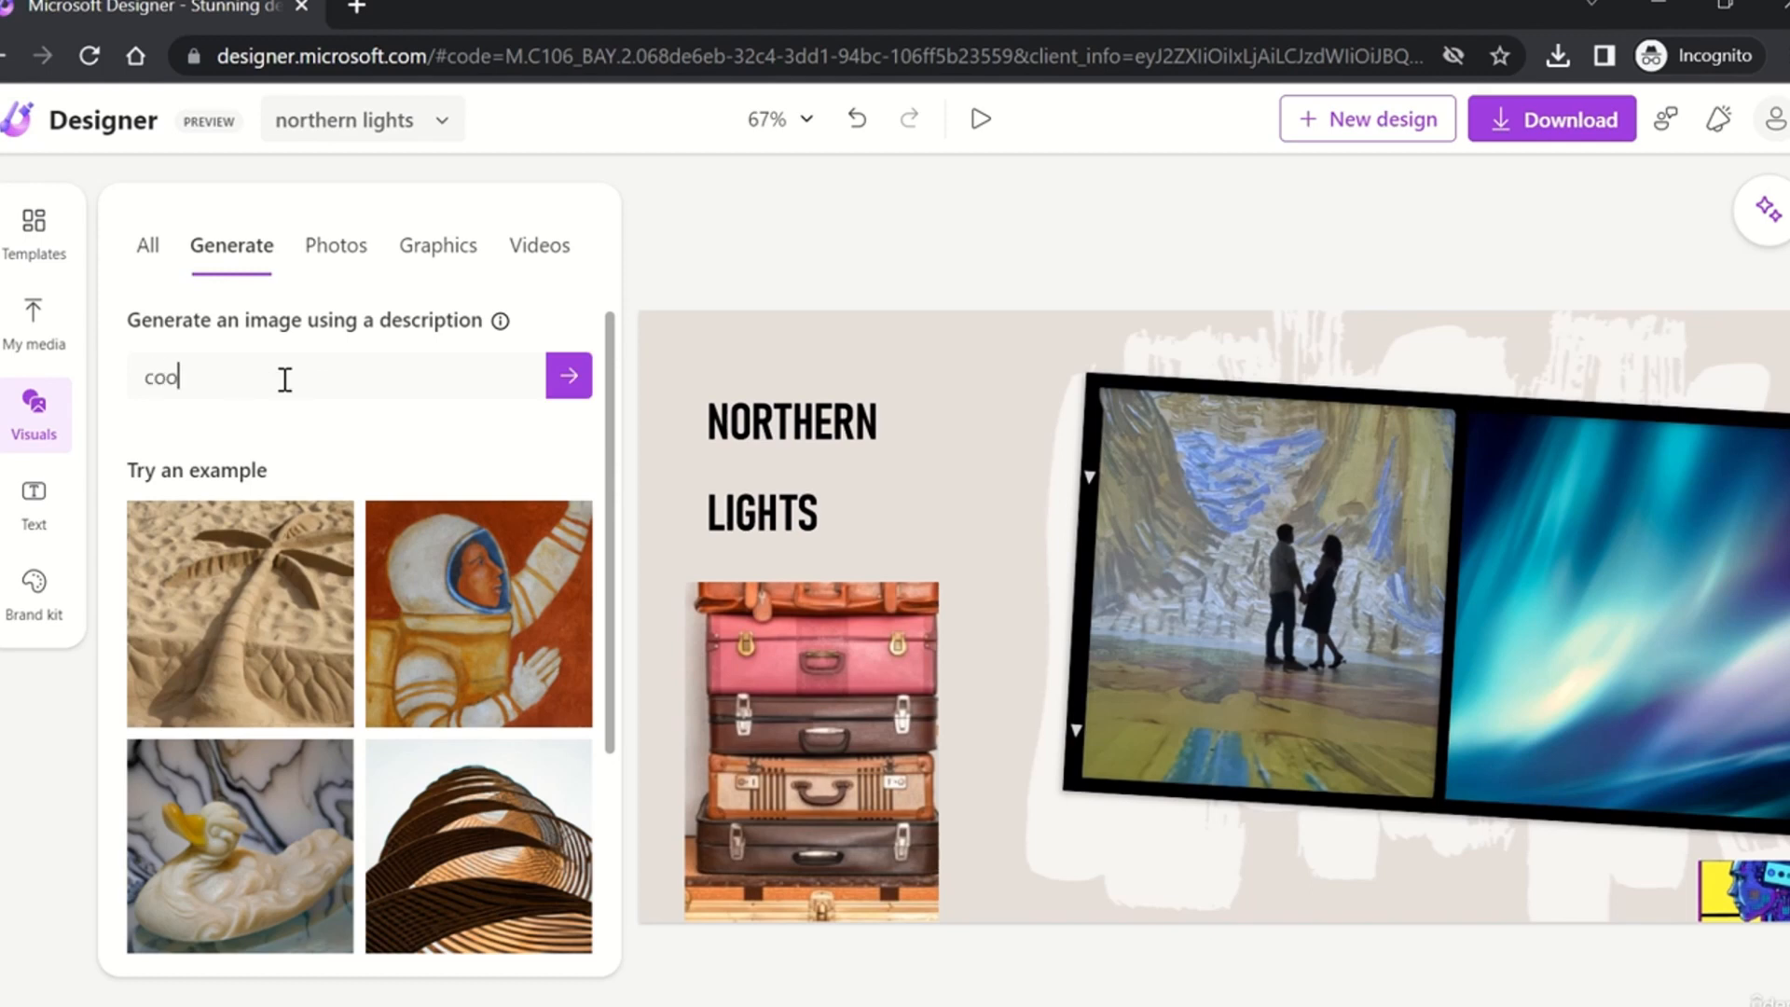
text(kie mosnter)
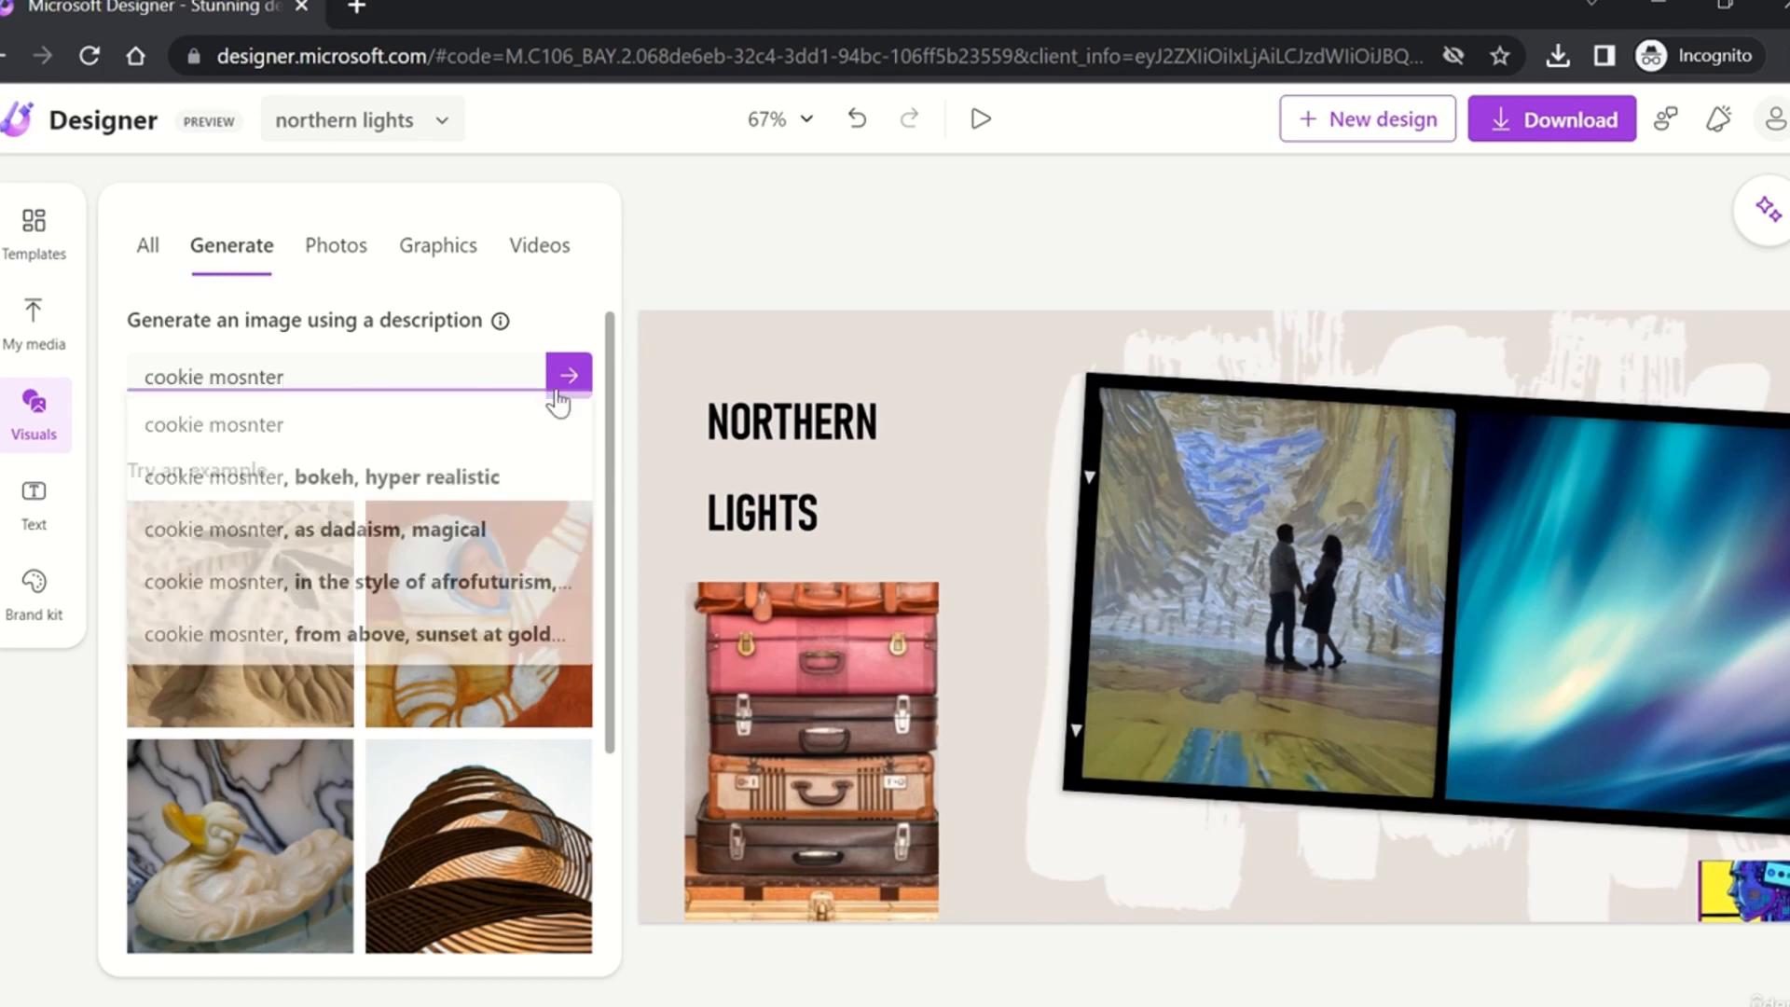
click(569, 377)
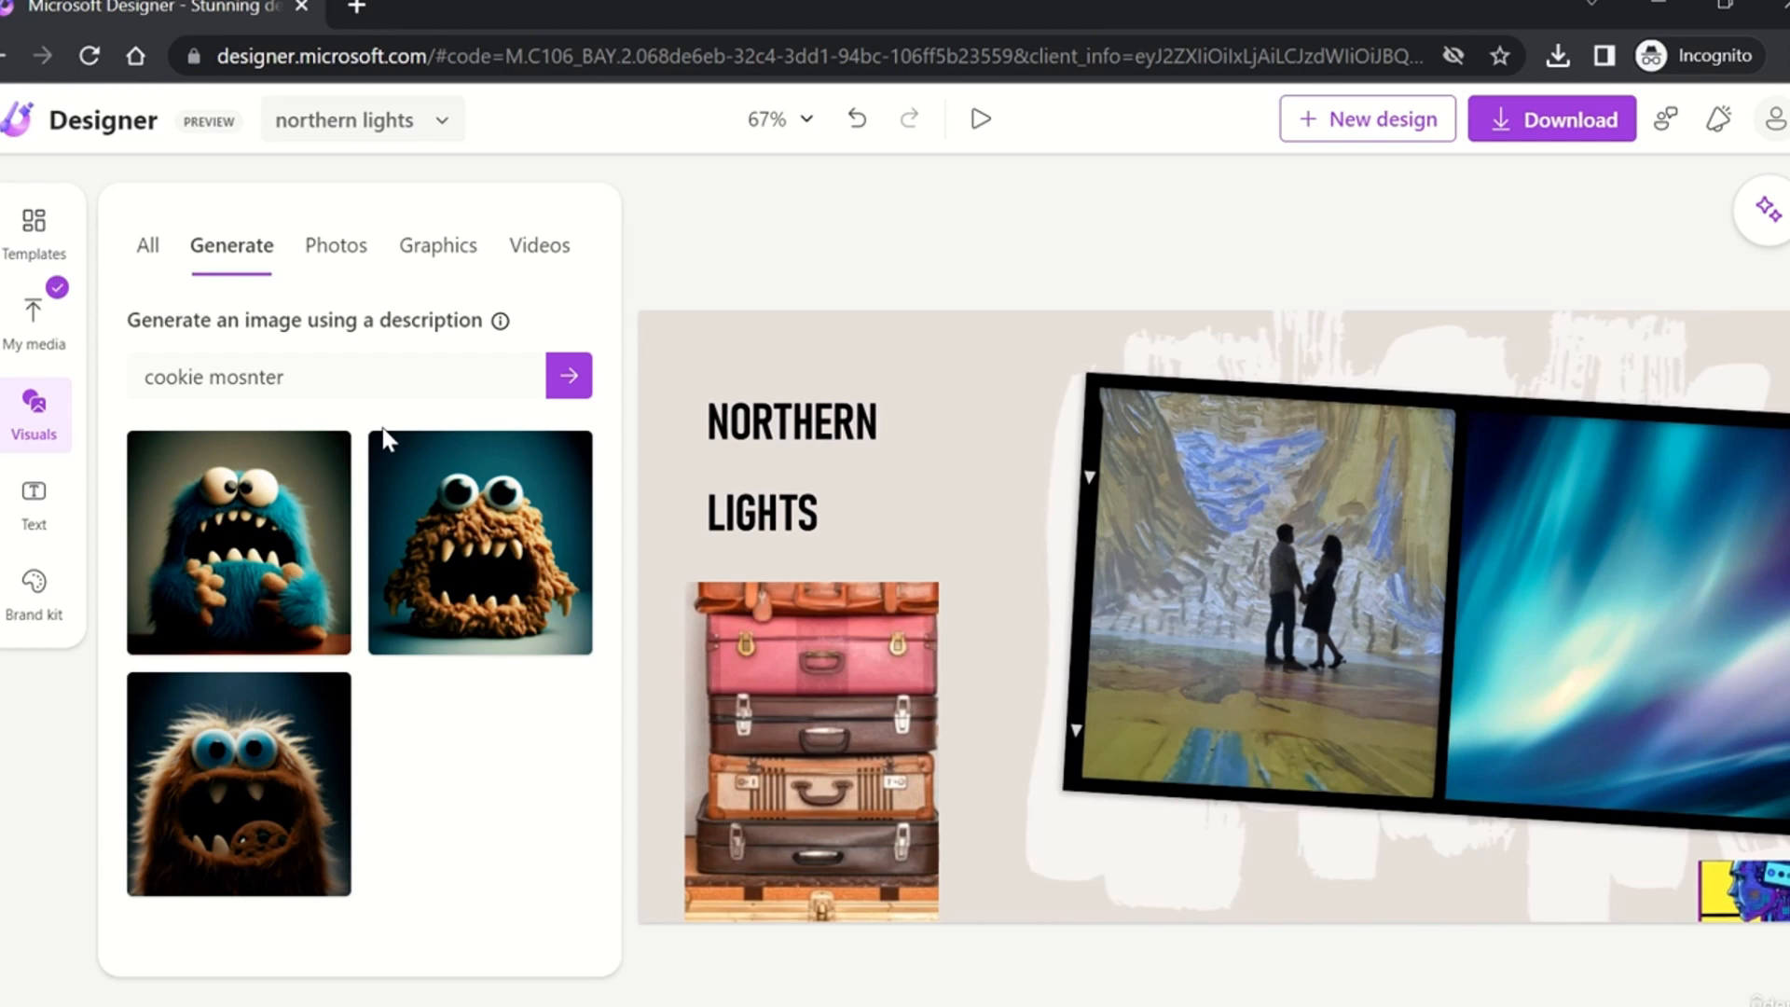
Step: Add the generated blue monster image, shrink it to a small square beside the suitcases at the design's bottom edge, and deselect it
click(308, 589)
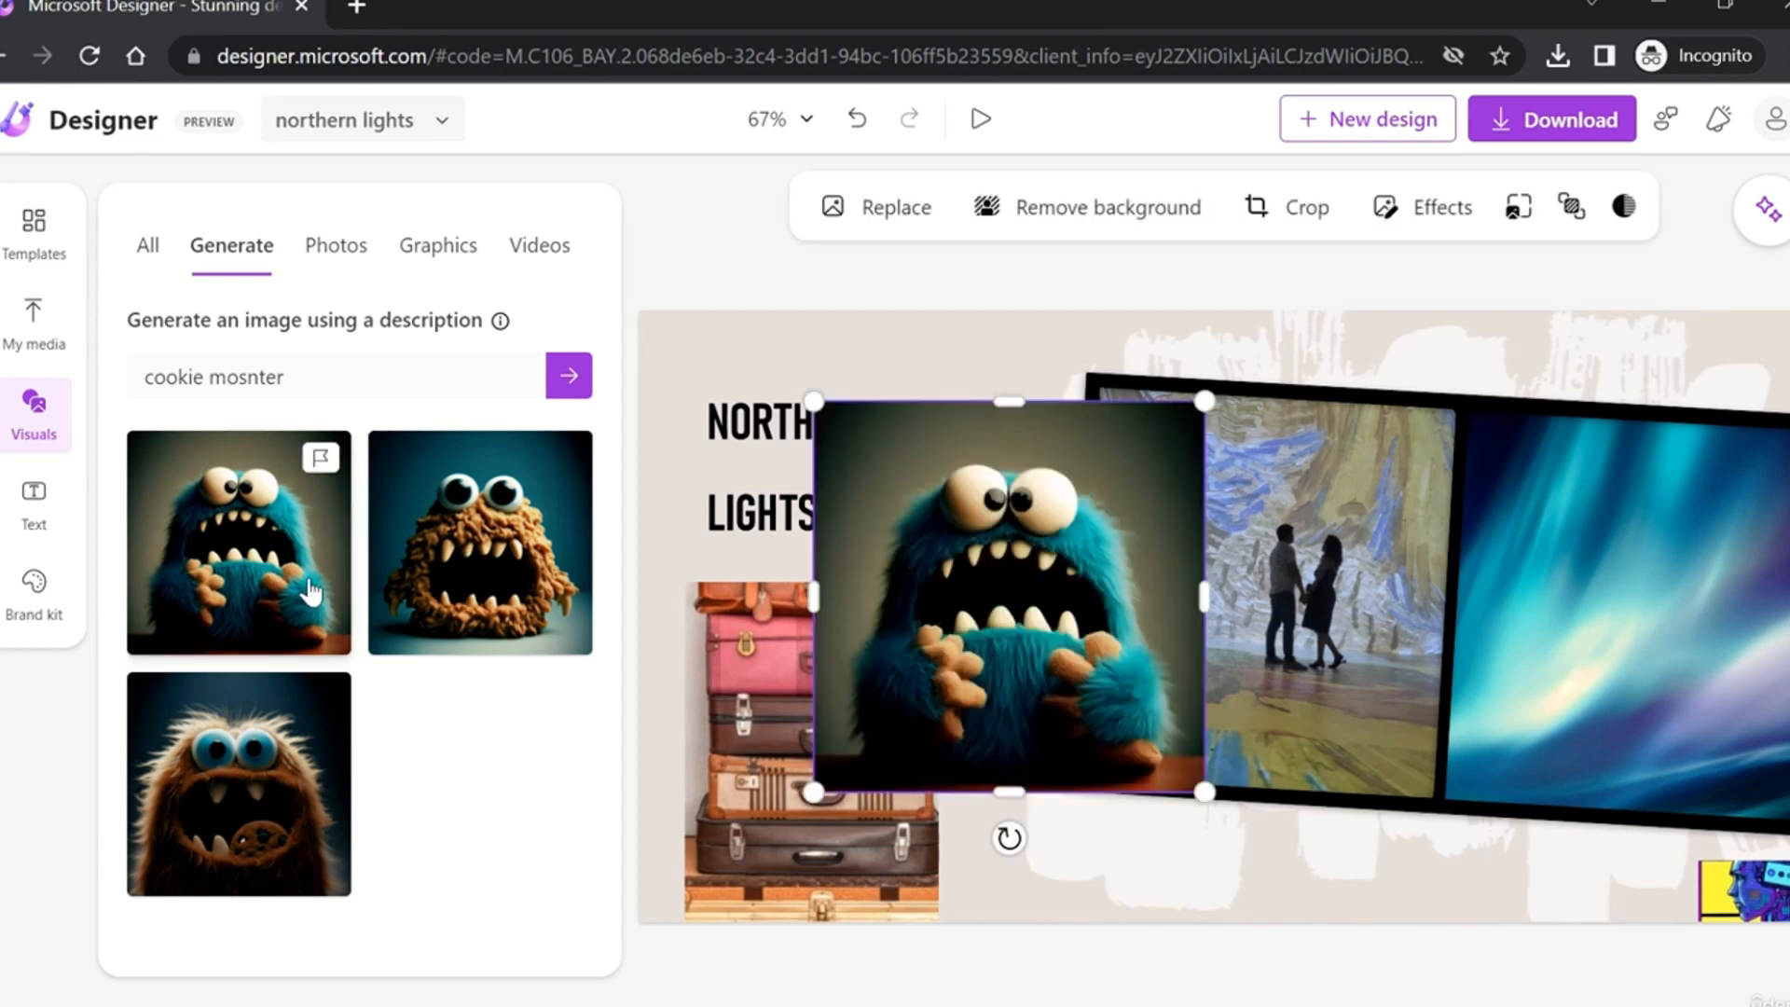
drag(1205, 402, 978, 627)
drag(900, 713, 1016, 854)
click(1123, 983)
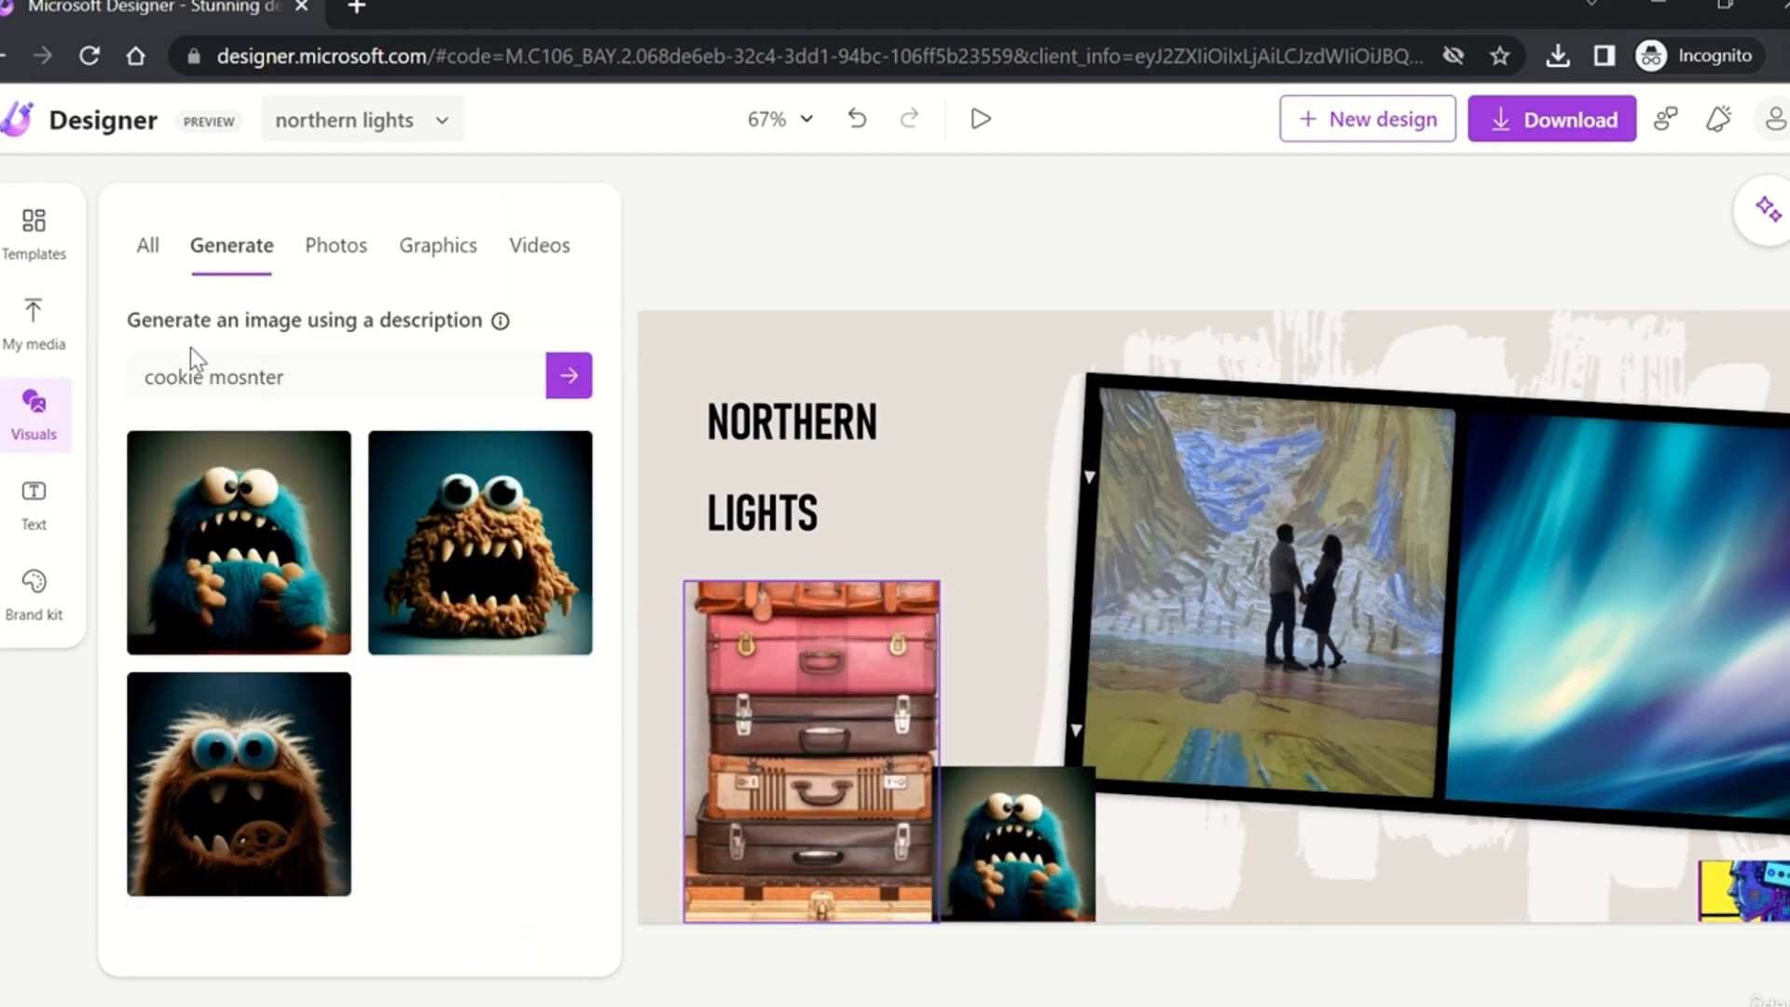
Step: Examine the stock photos, including the Mother's Day, Peaceful and Spring categories and the full photo collection
click(345, 247)
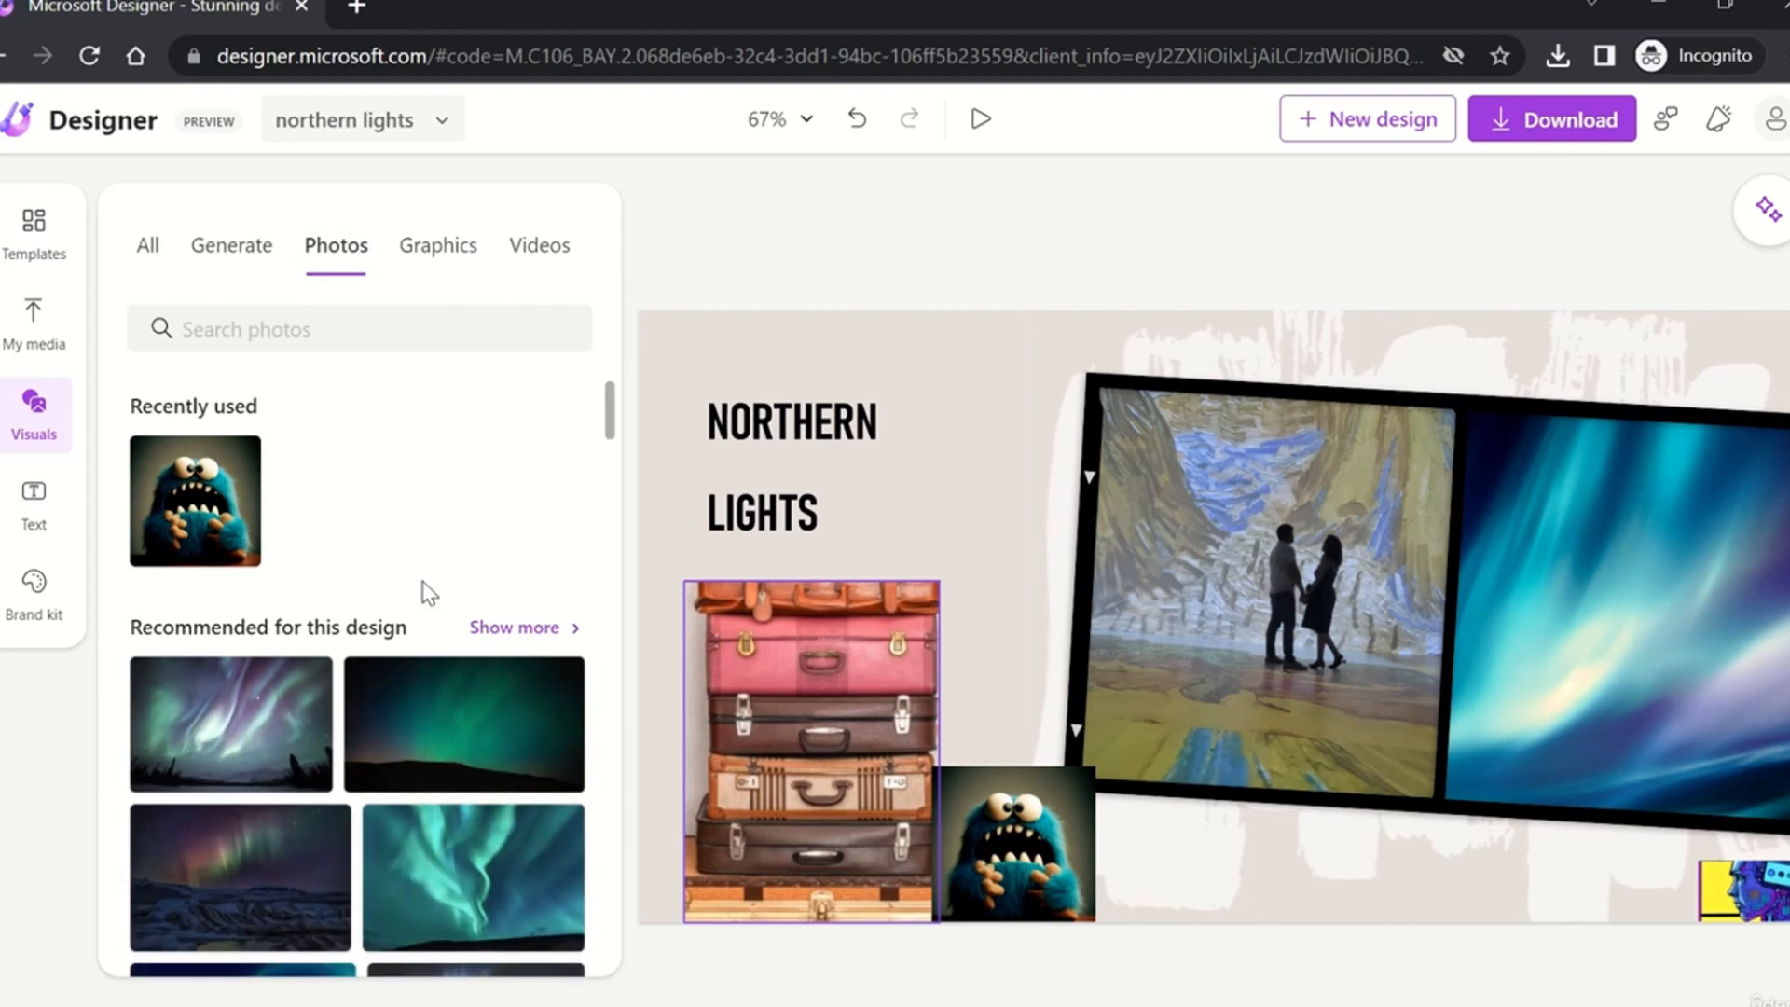
scroll(421, 592, down, 3)
scroll(424, 594, down, 5)
scroll(424, 594, up, 2)
scroll(424, 594, down, 1)
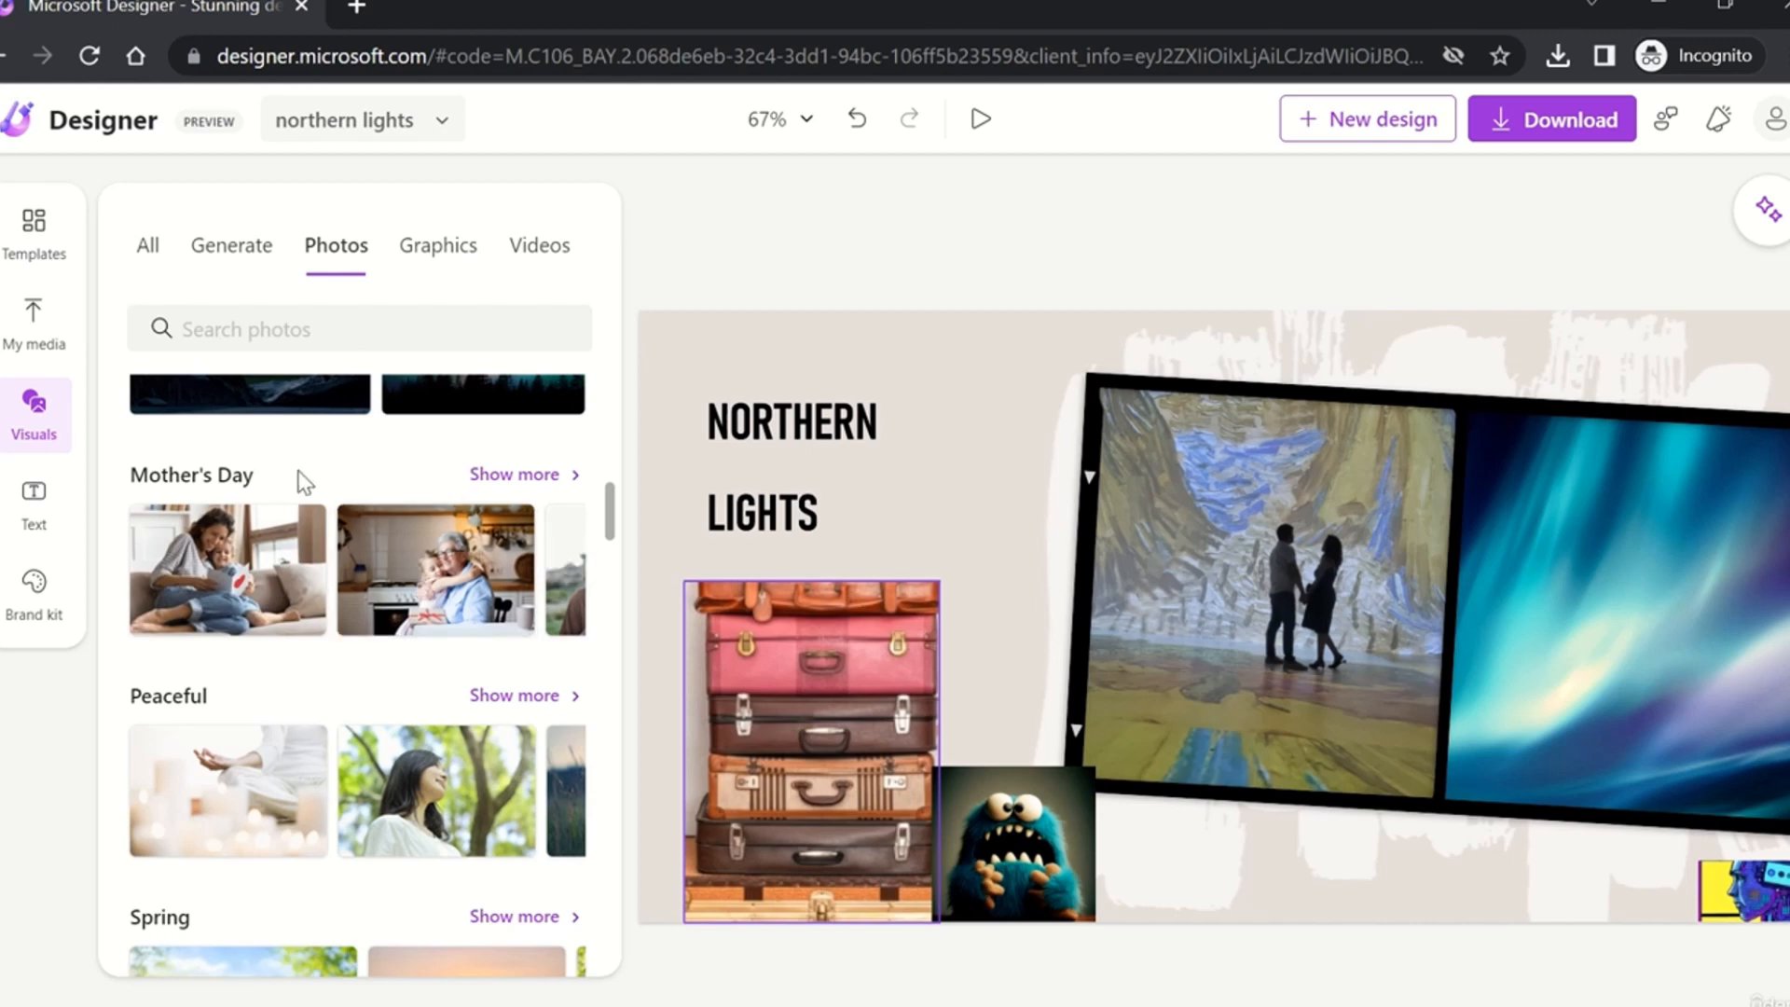
scroll(300, 477, down, 2)
scroll(301, 478, up, 2)
scroll(298, 474, down, 1)
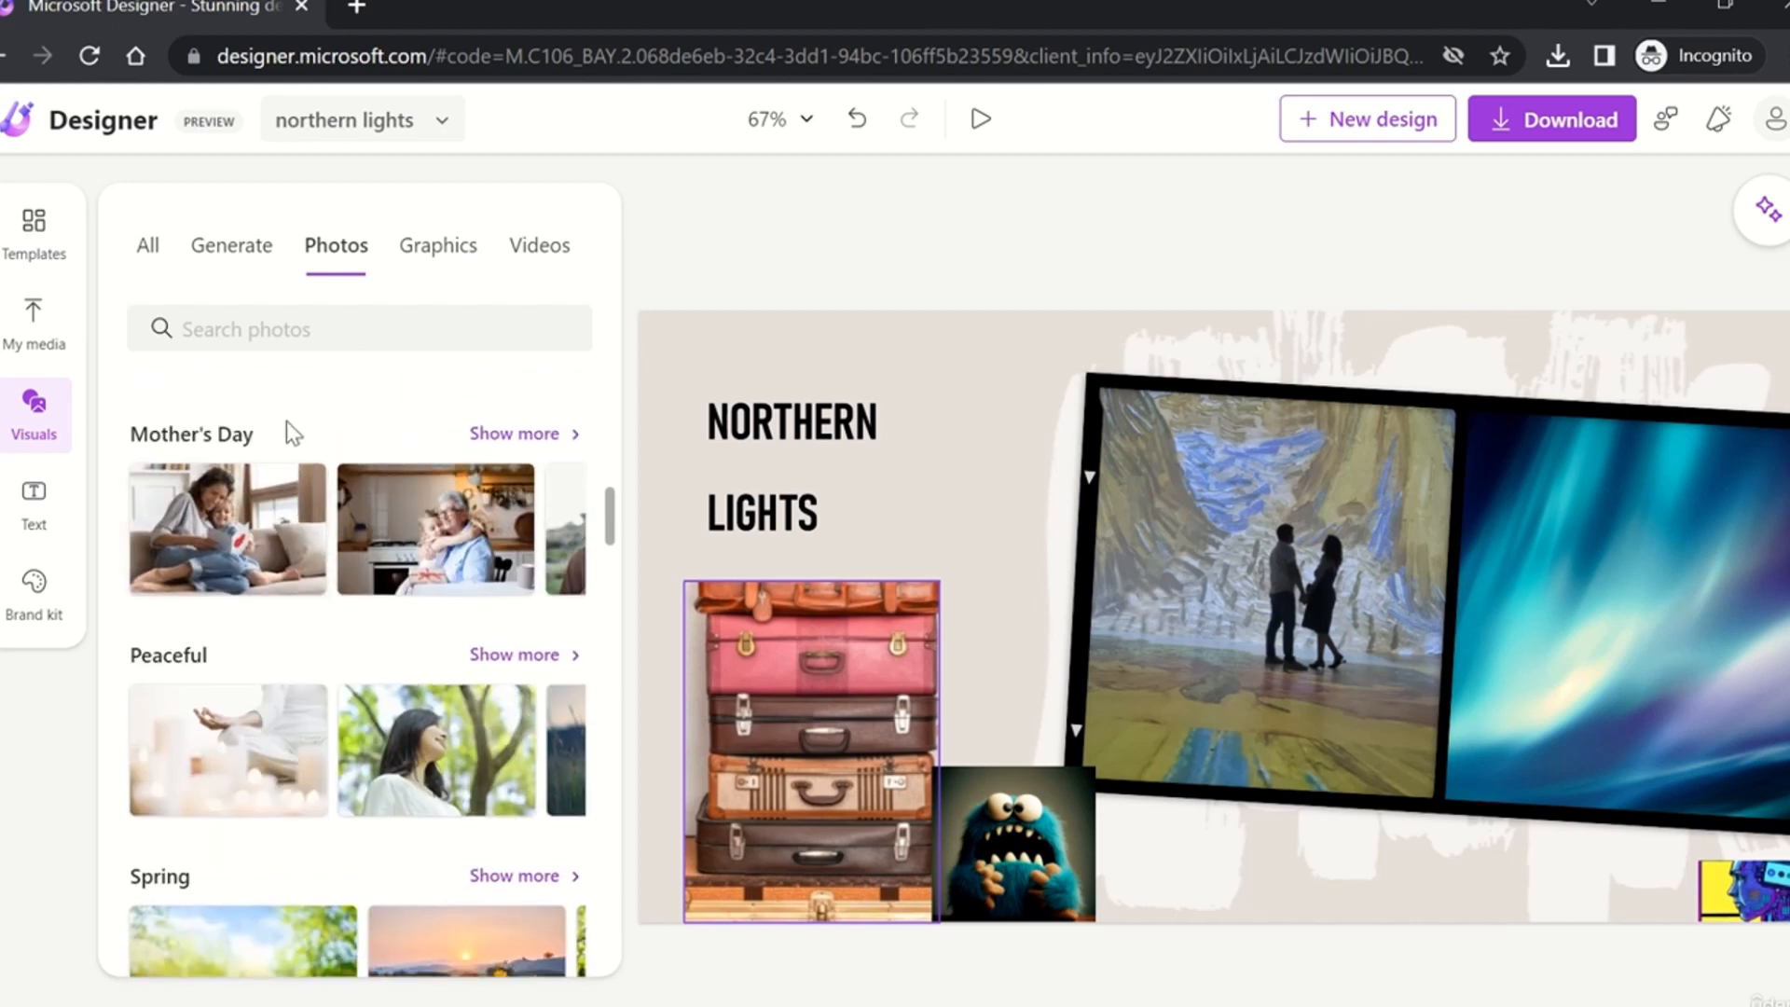
scroll(315, 629, down, 6)
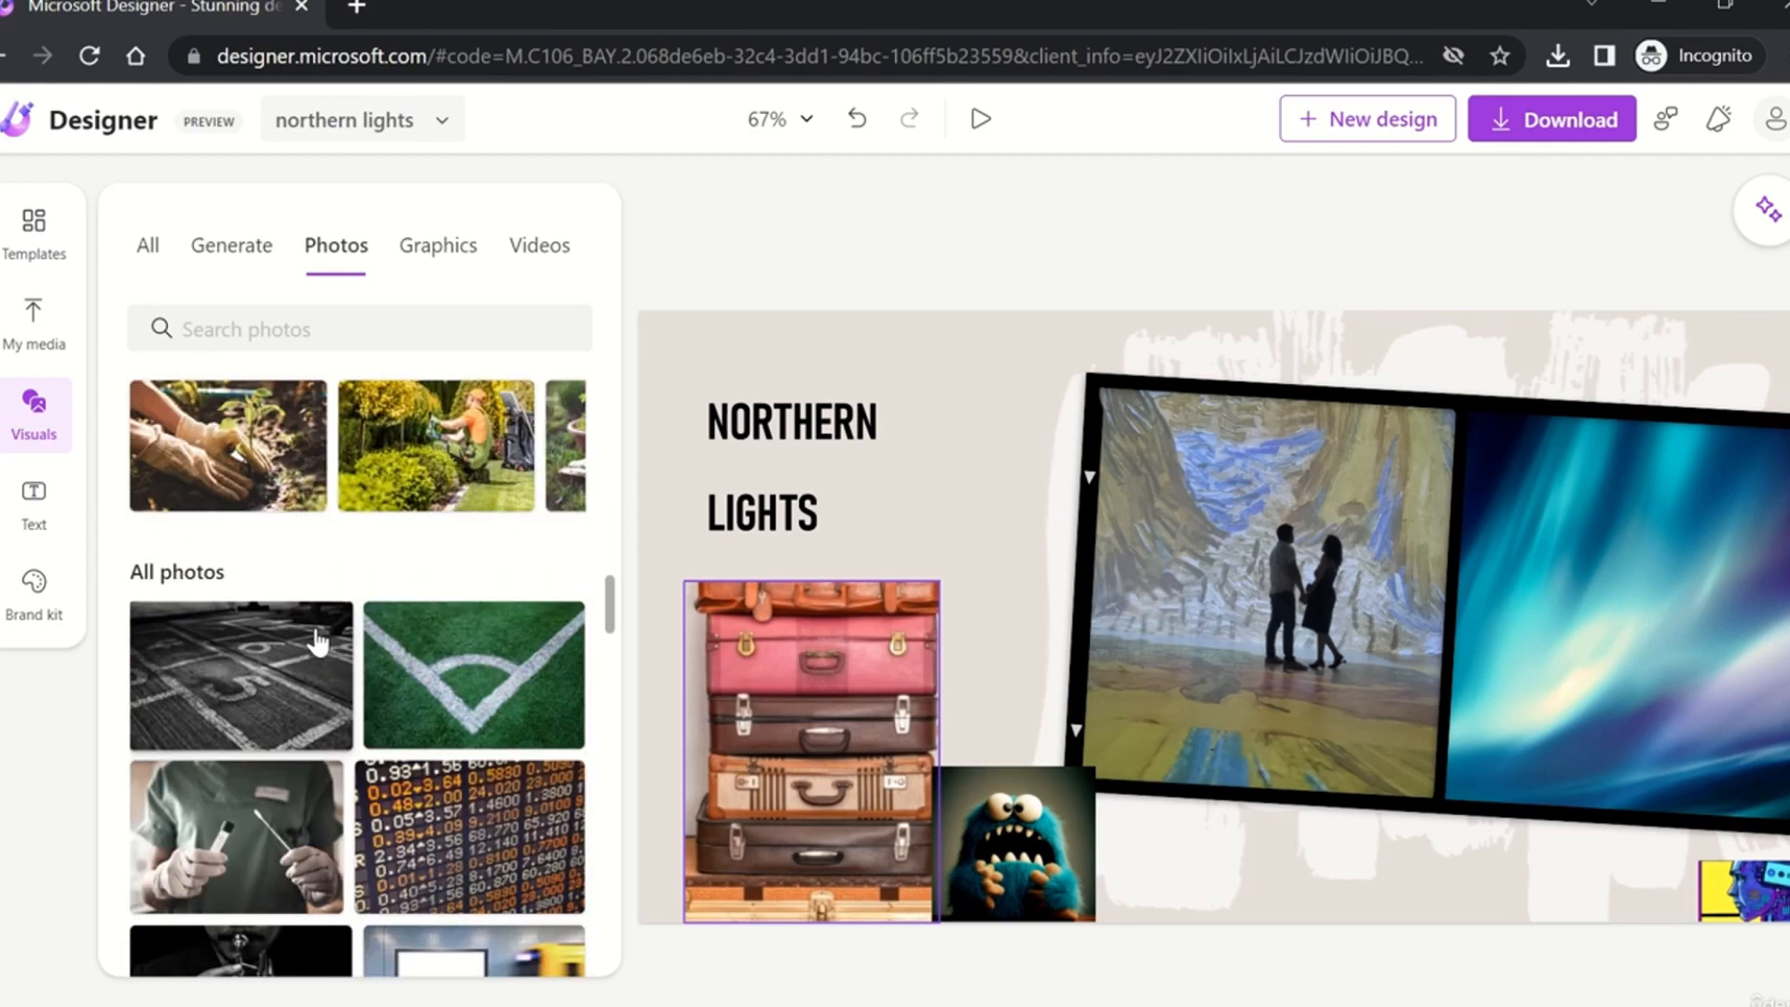
scroll(317, 641, down, 10)
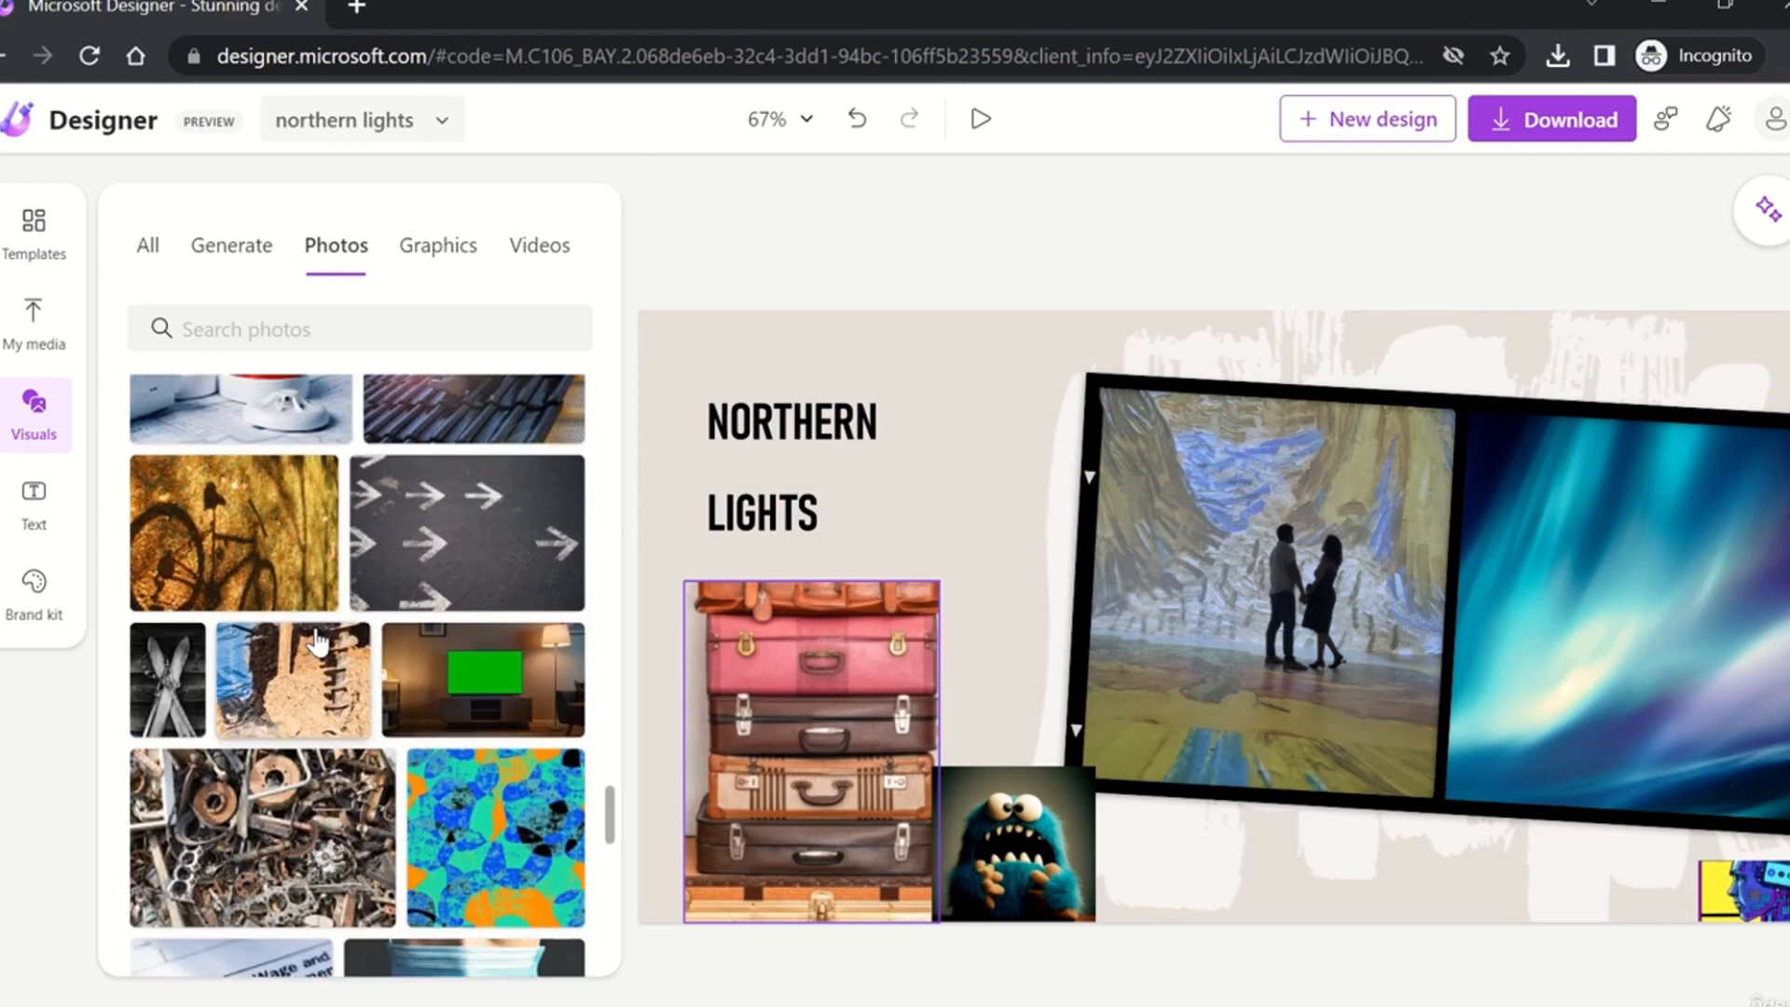
scroll(317, 641, up, 5)
Step: Search the photos for "business" and look through the matching images
click(317, 328)
text(v)
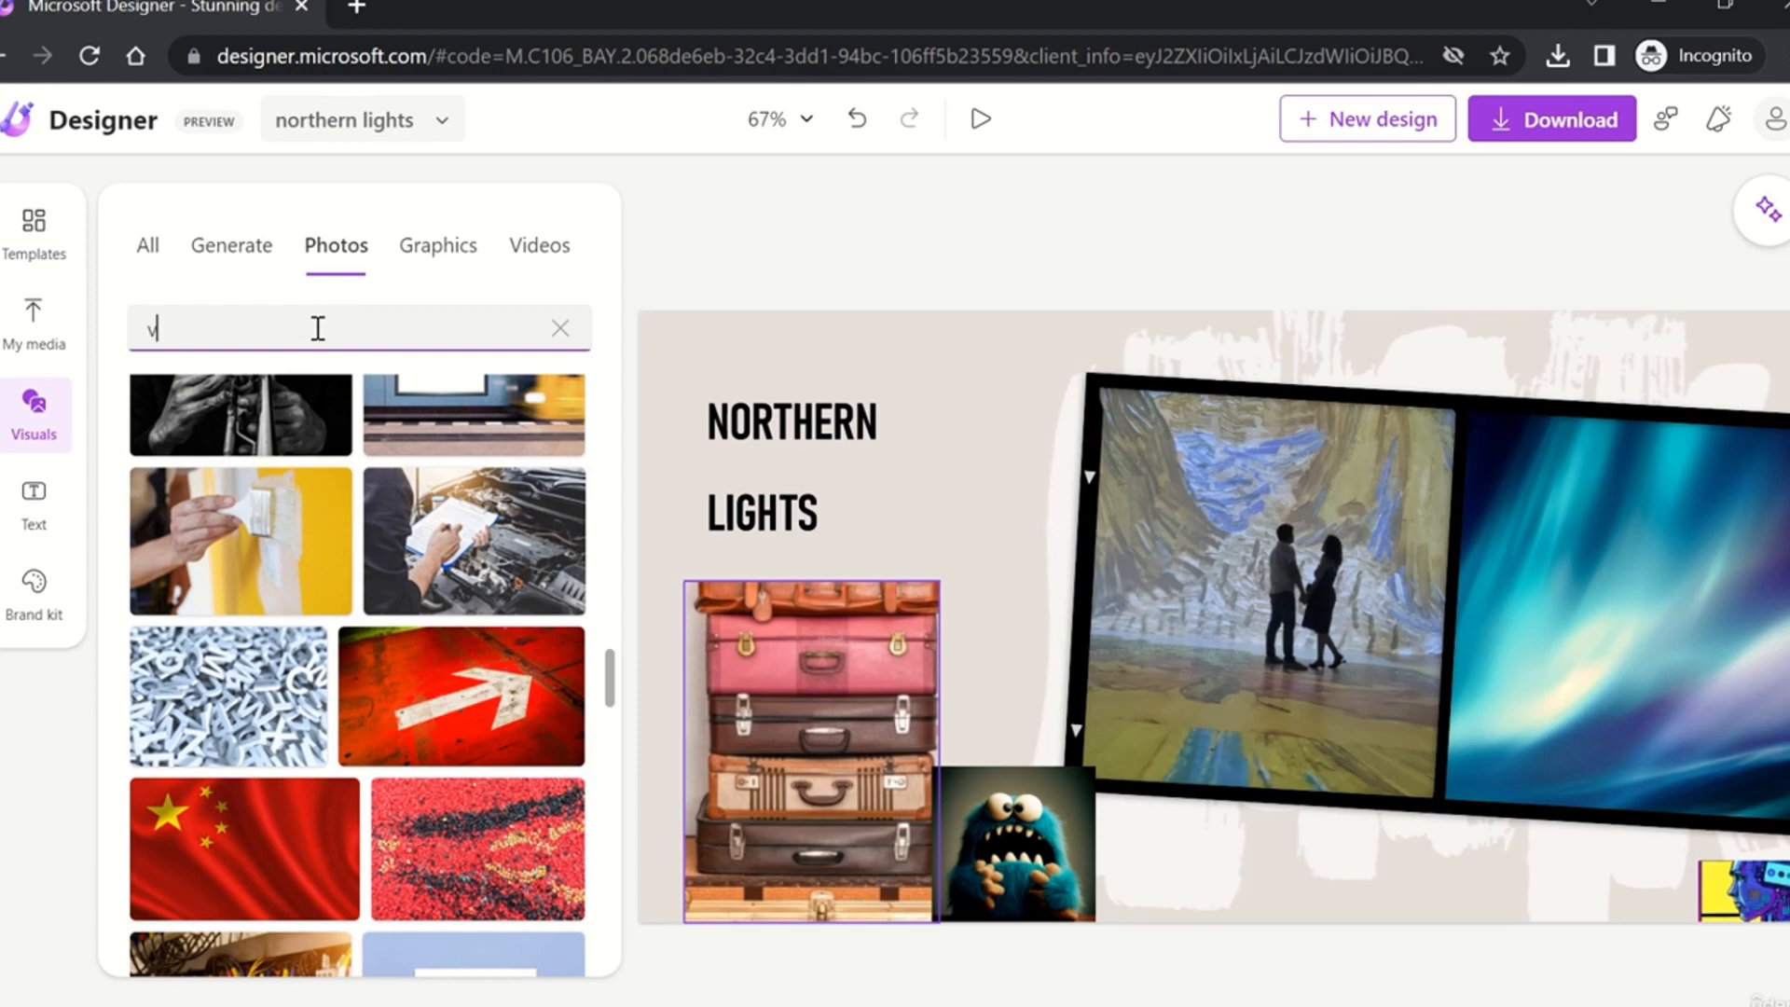
key(BackSpace)
text(business)
key(Return)
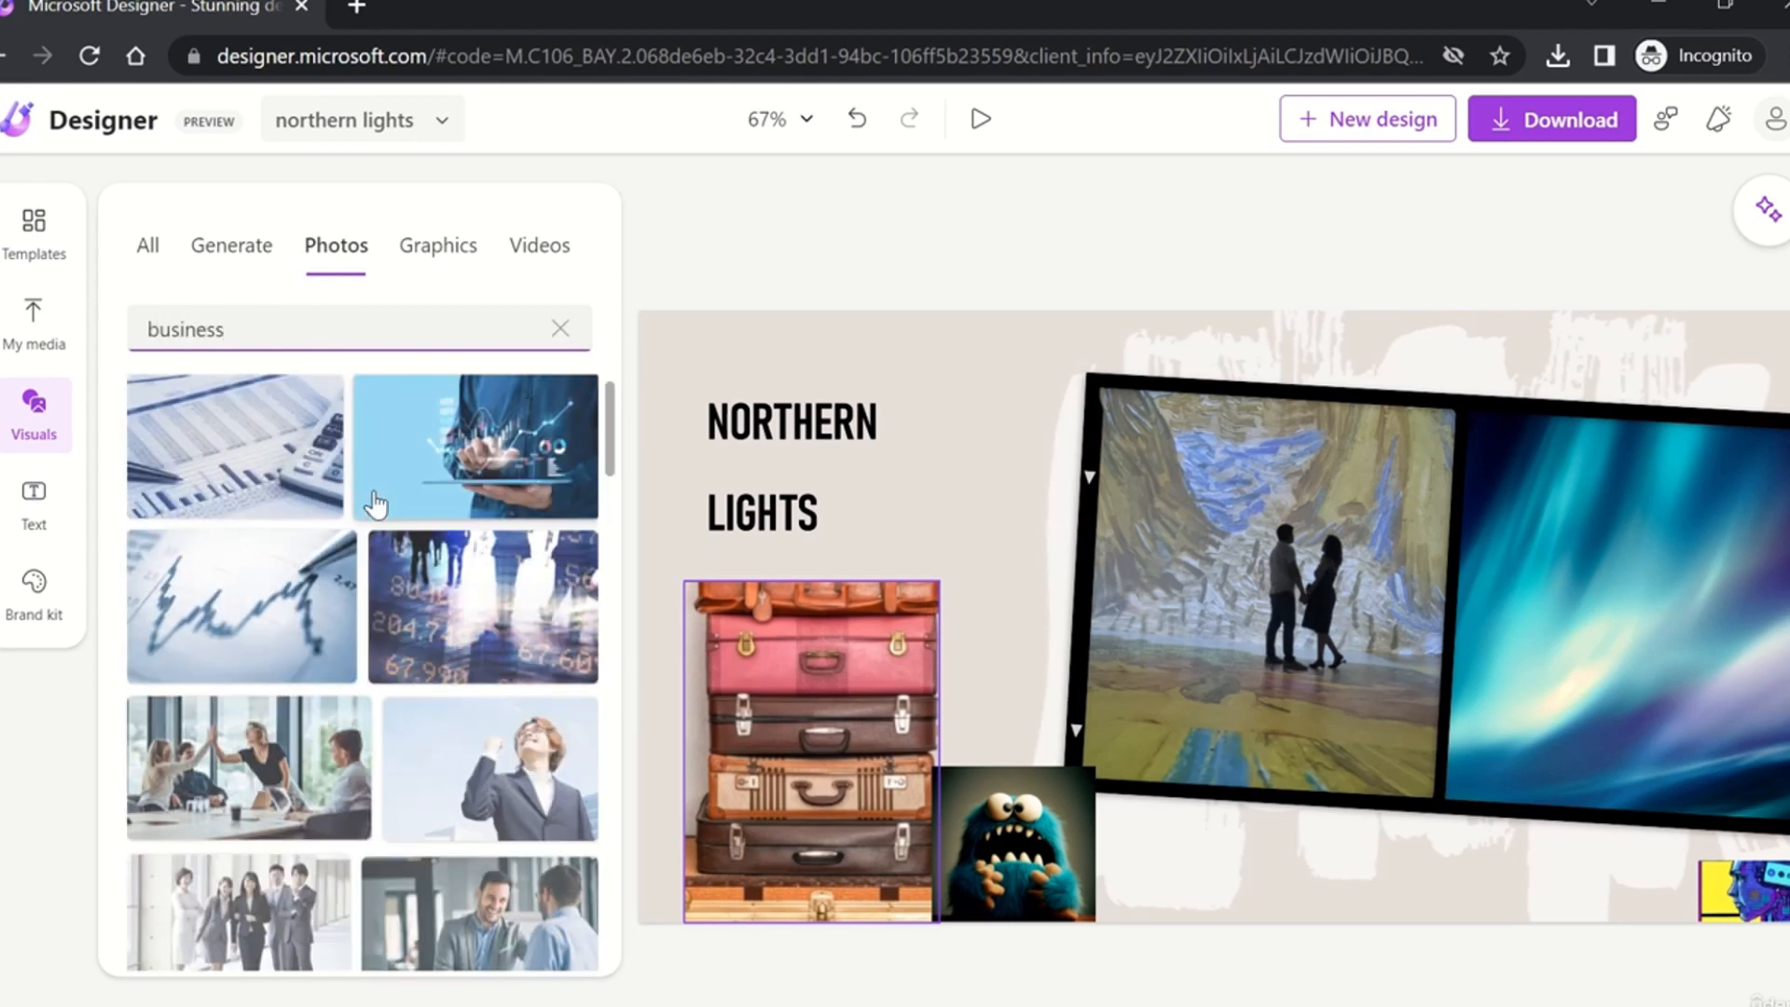
scroll(410, 559, down, 5)
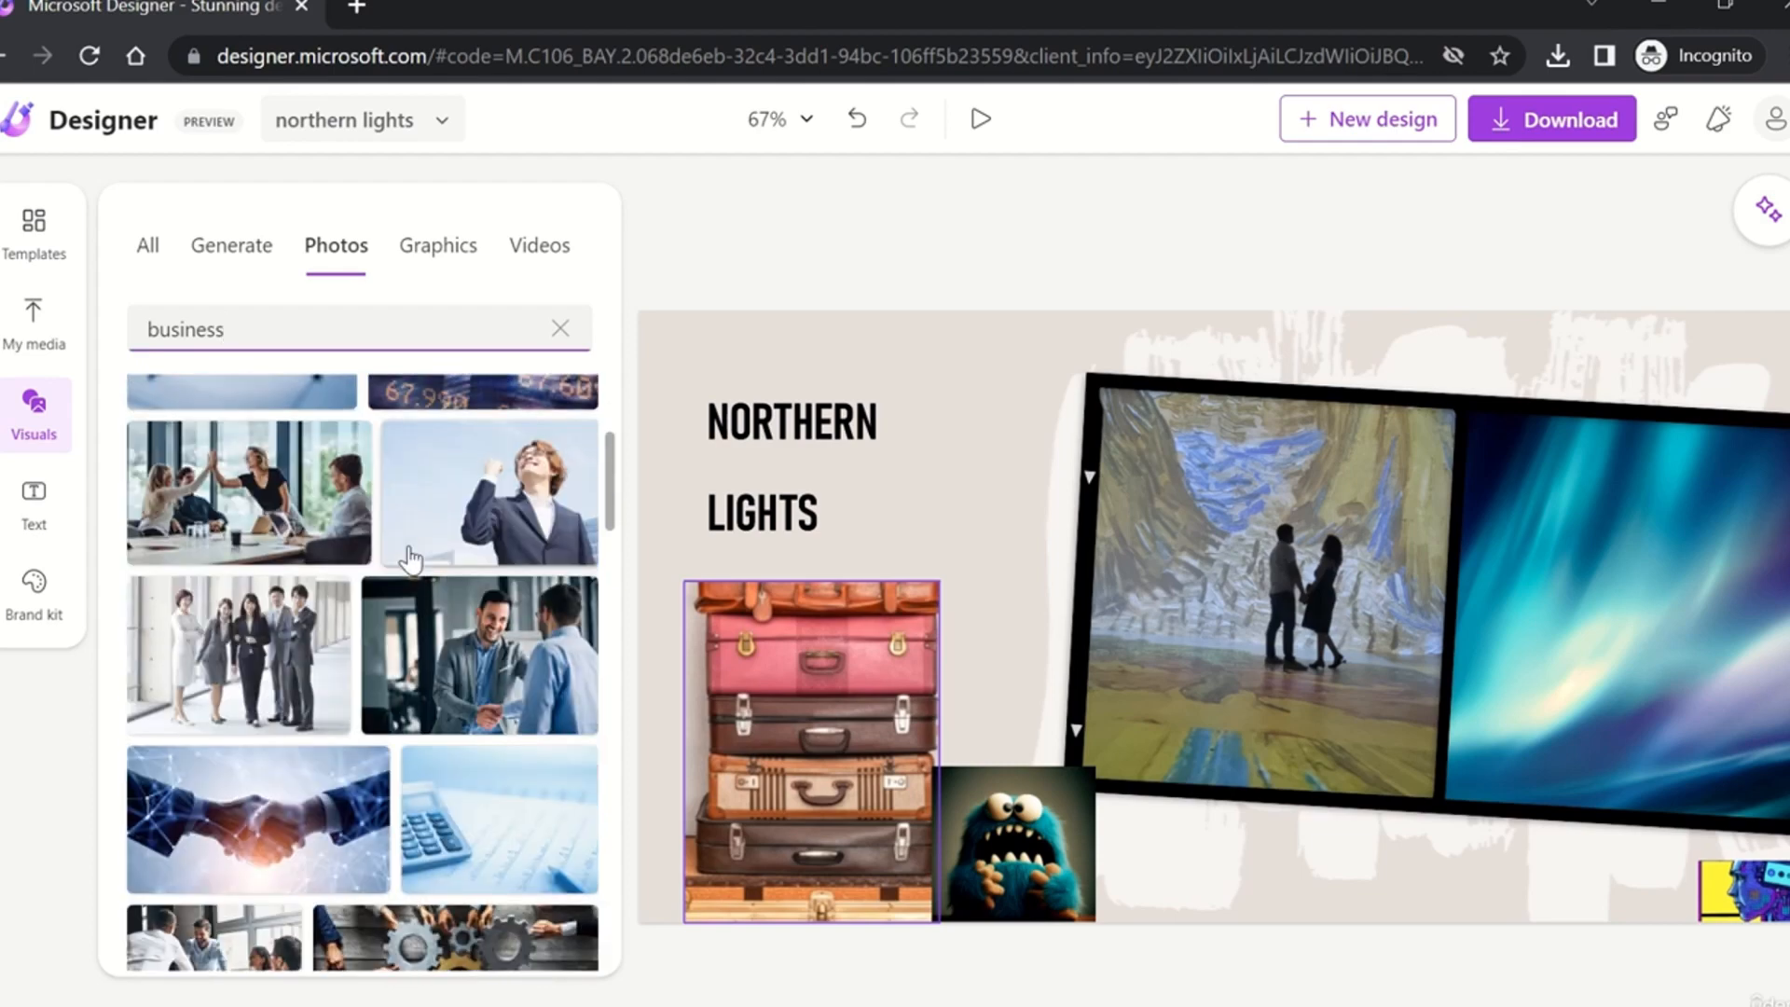
scroll(410, 559, down, 1)
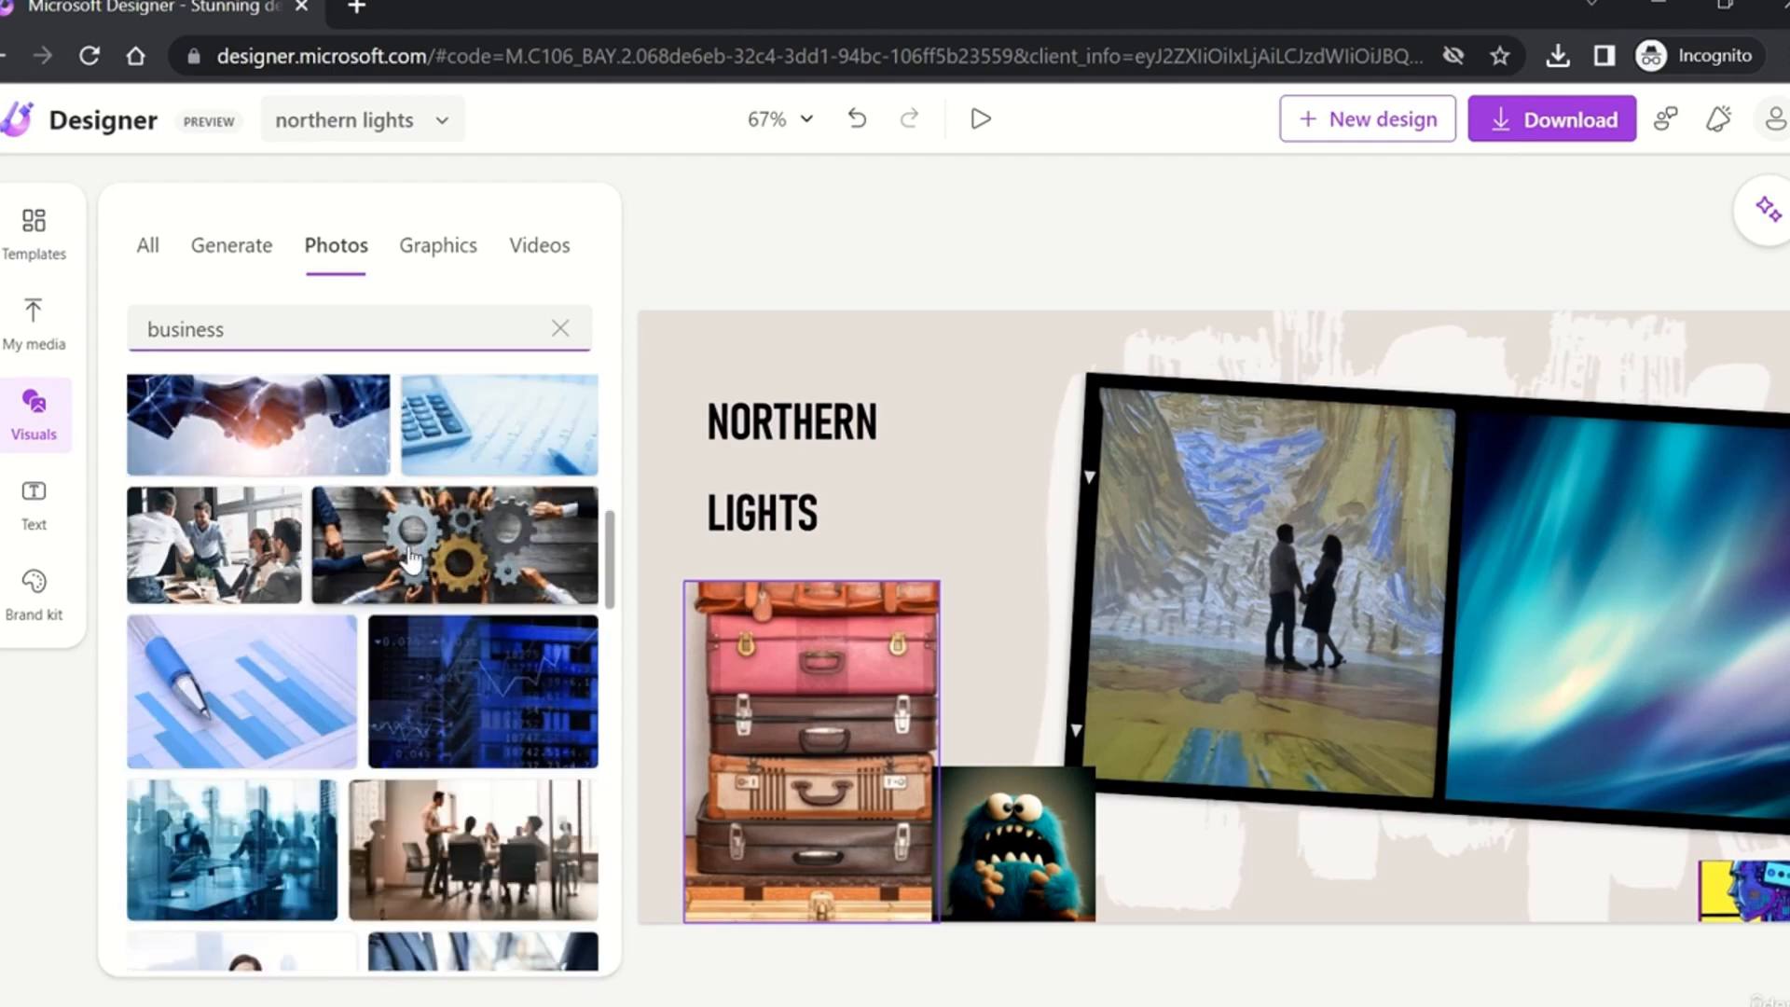
scroll(411, 559, up, 6)
Step: Look through the business graphics and clear the search to return to the general graphics overview
click(457, 244)
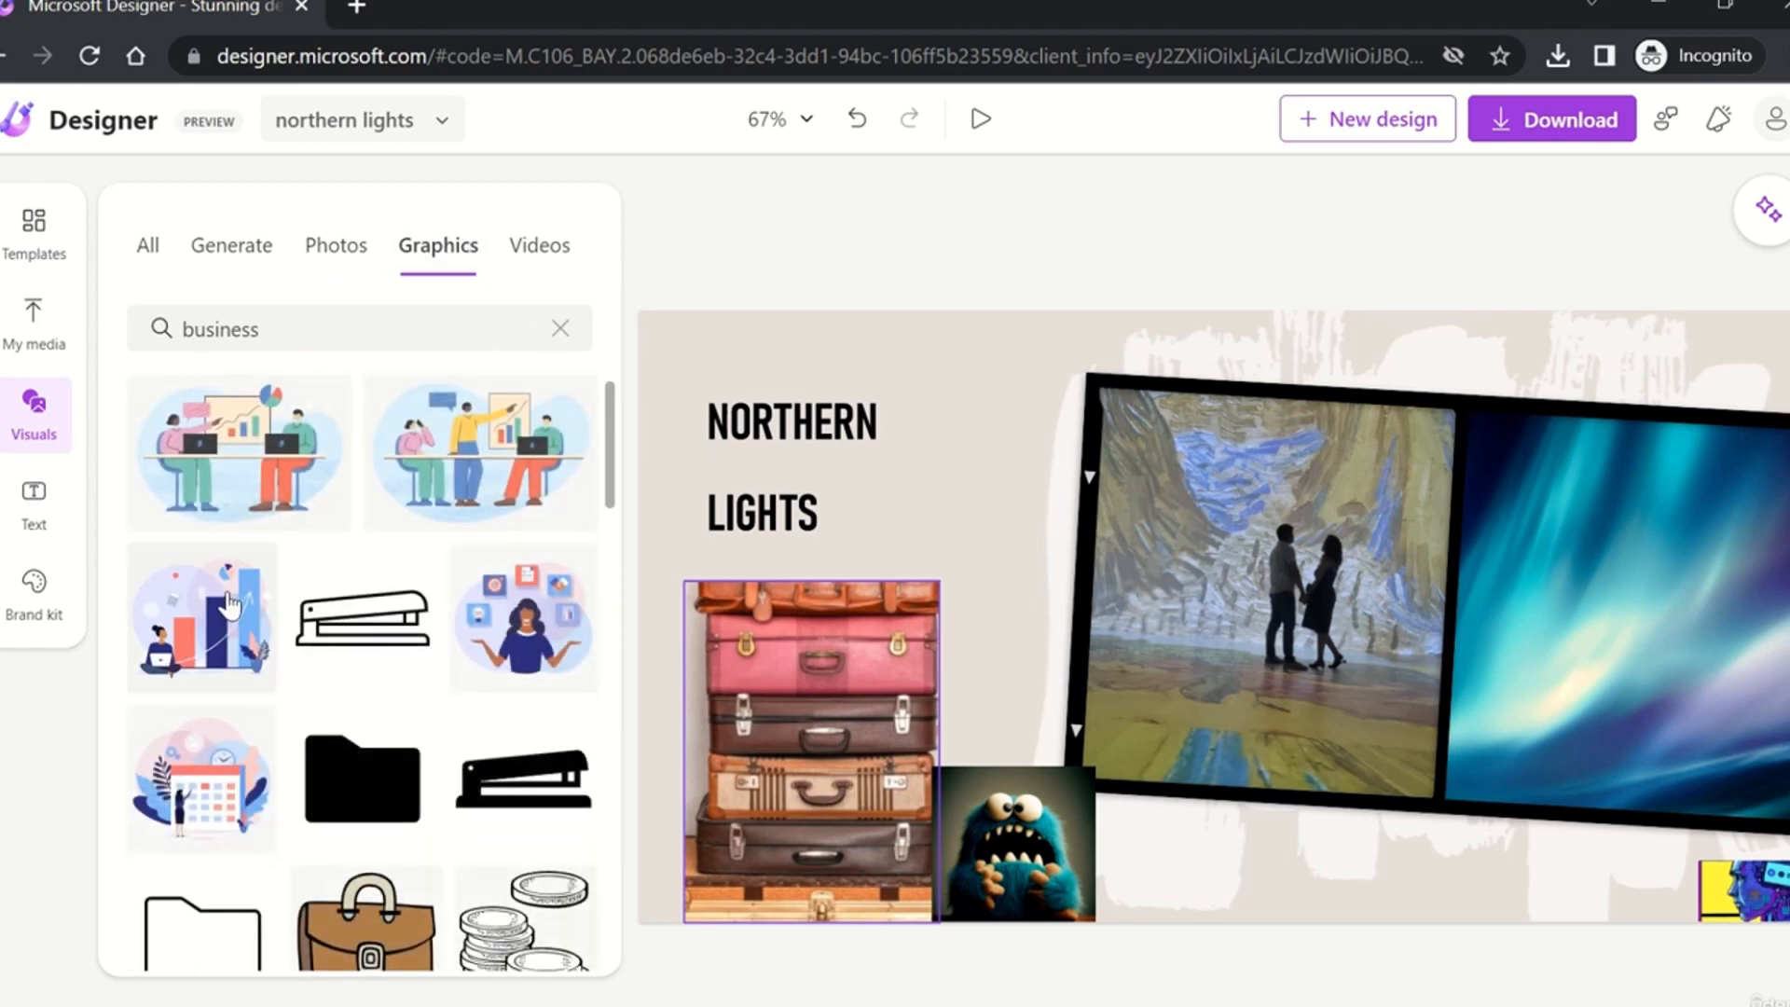
scroll(451, 886, down, 5)
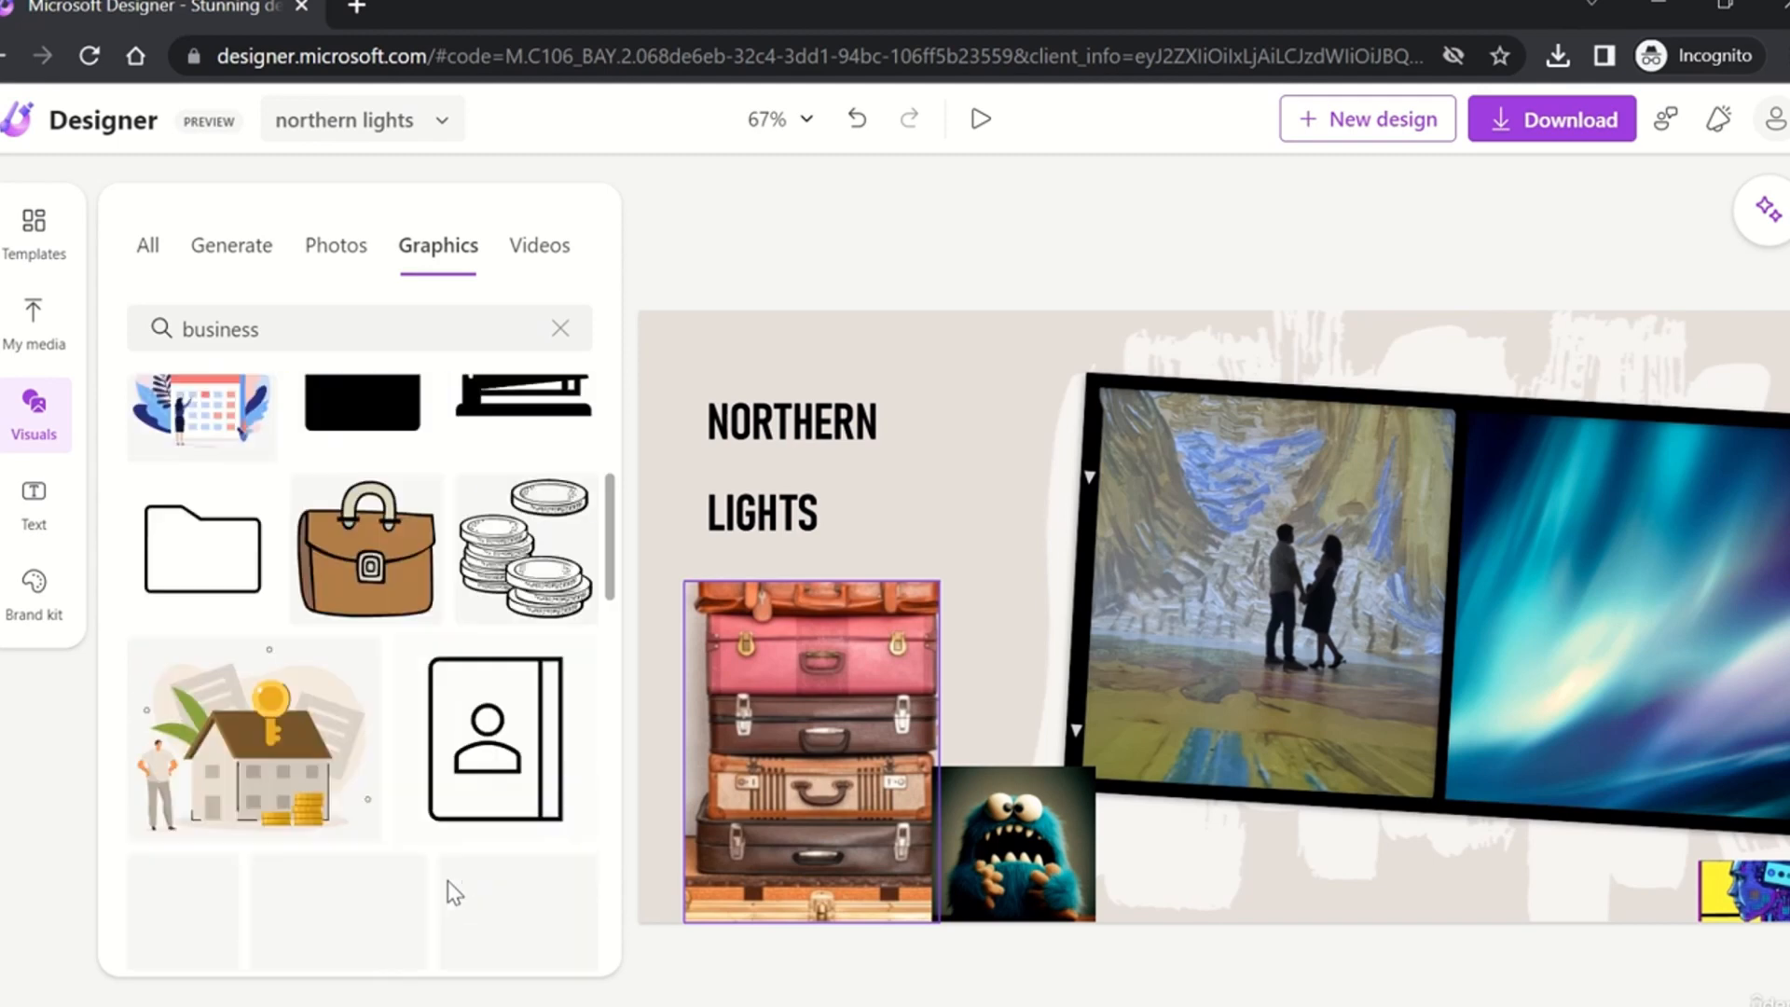
scroll(448, 880, up, 5)
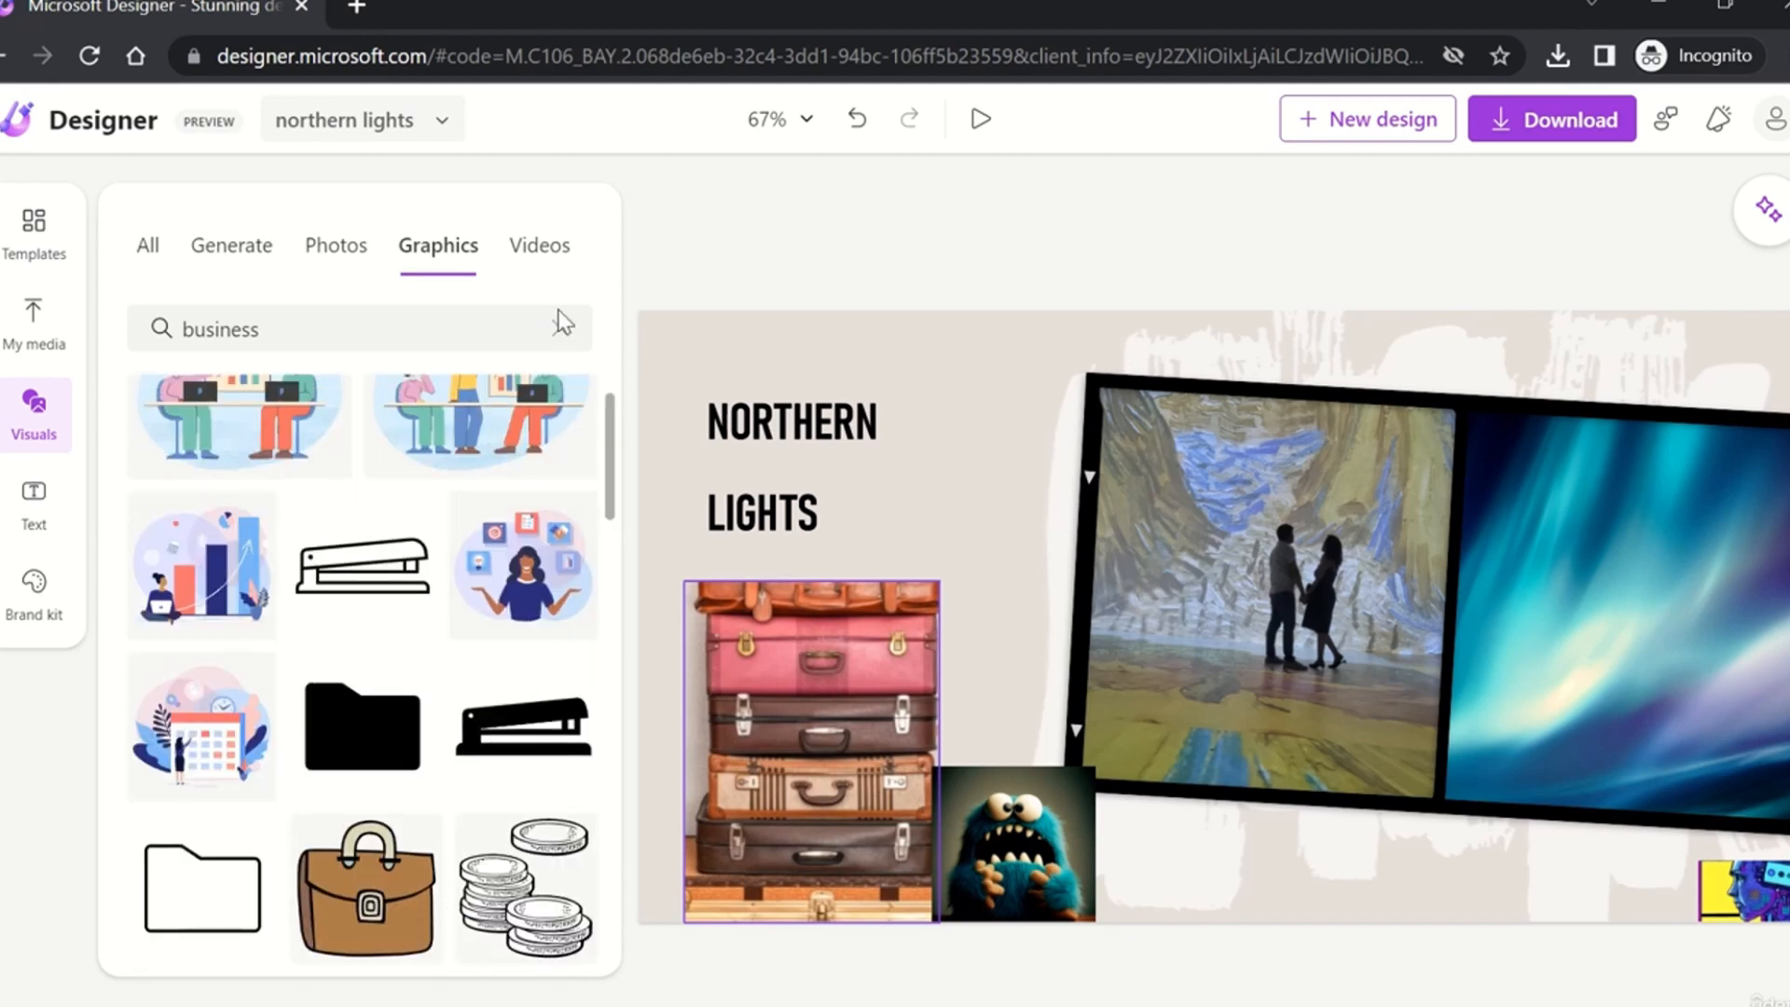
click(561, 328)
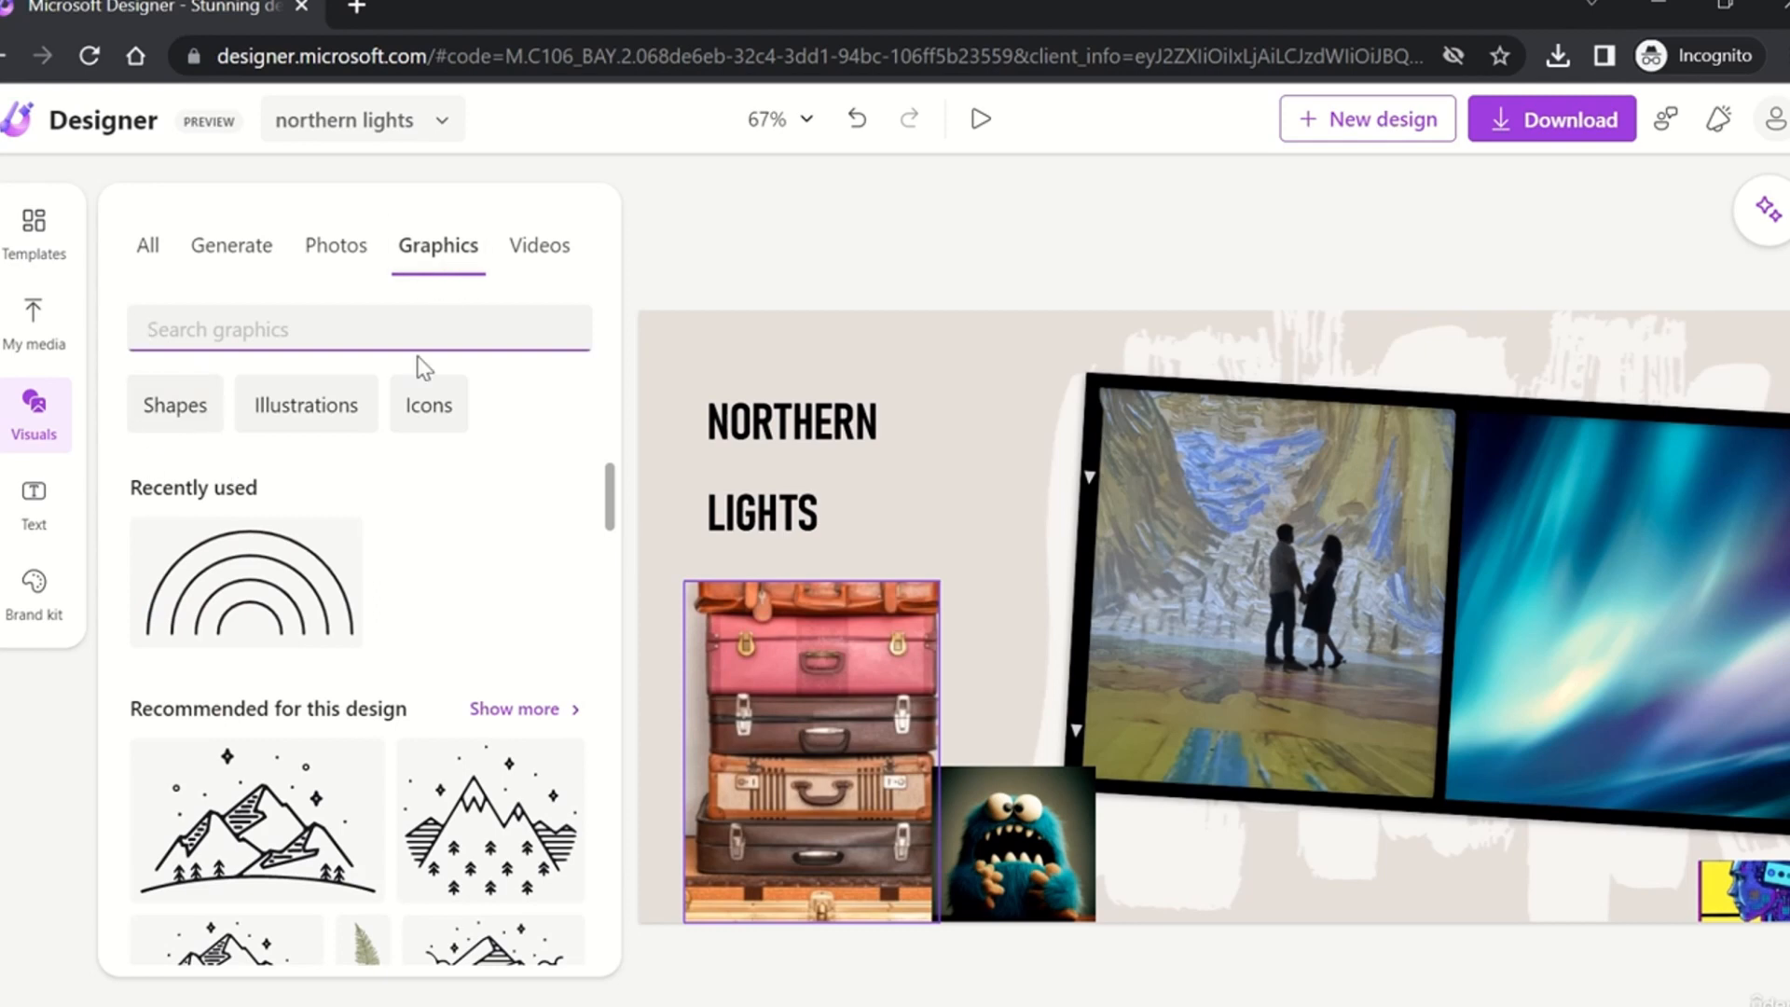
Step: Examine the graphics categories for shapes, illustrations and icons, and return to the unfiltered graphics overview
click(192, 417)
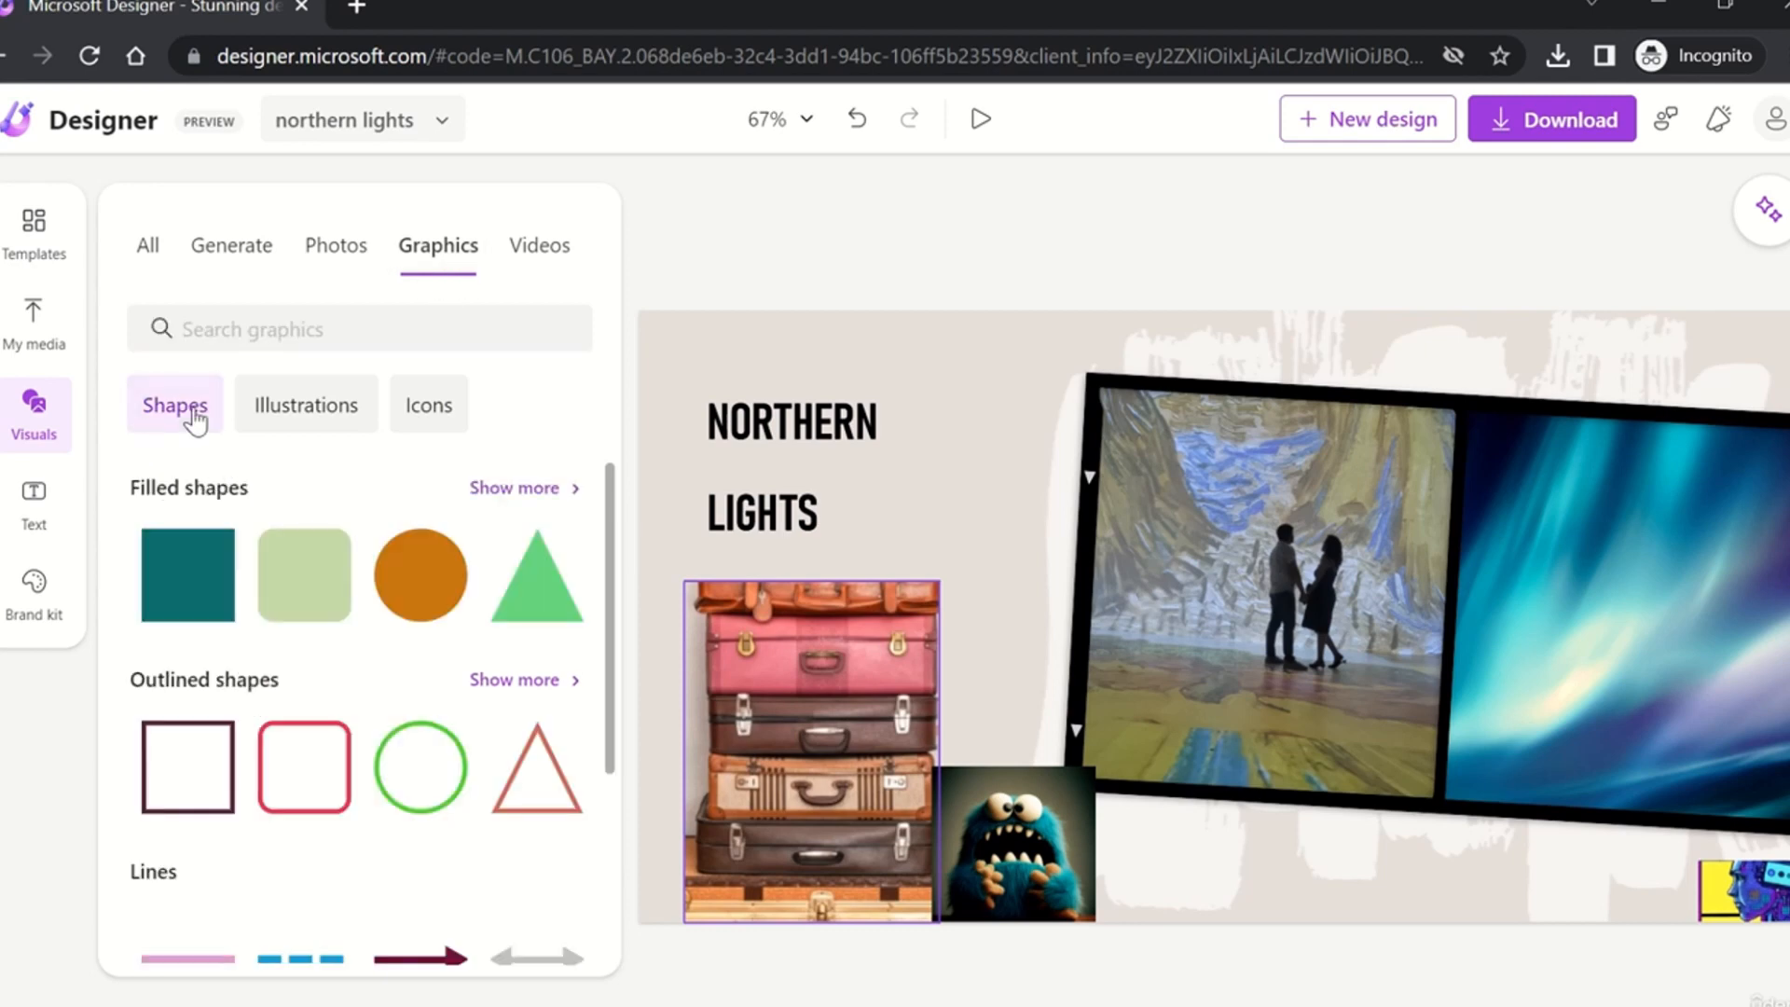
click(290, 412)
click(438, 426)
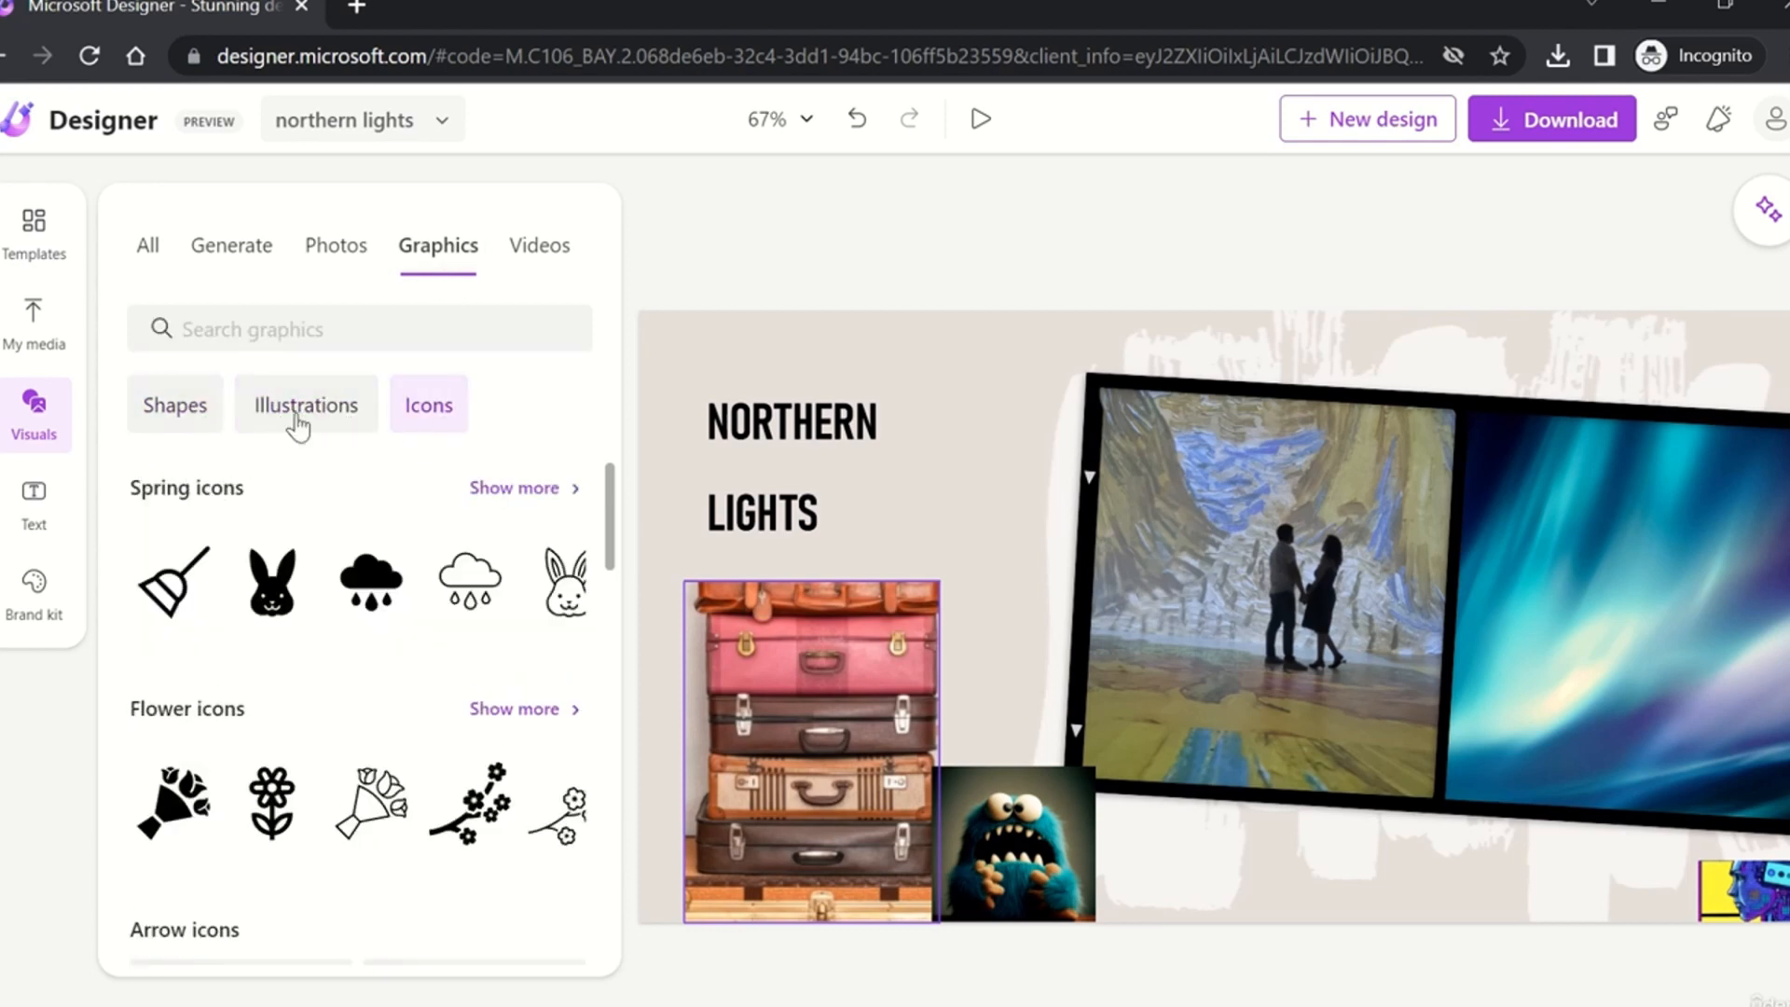
click(183, 420)
scroll(360, 620, down, 3)
scroll(360, 619, up, 3)
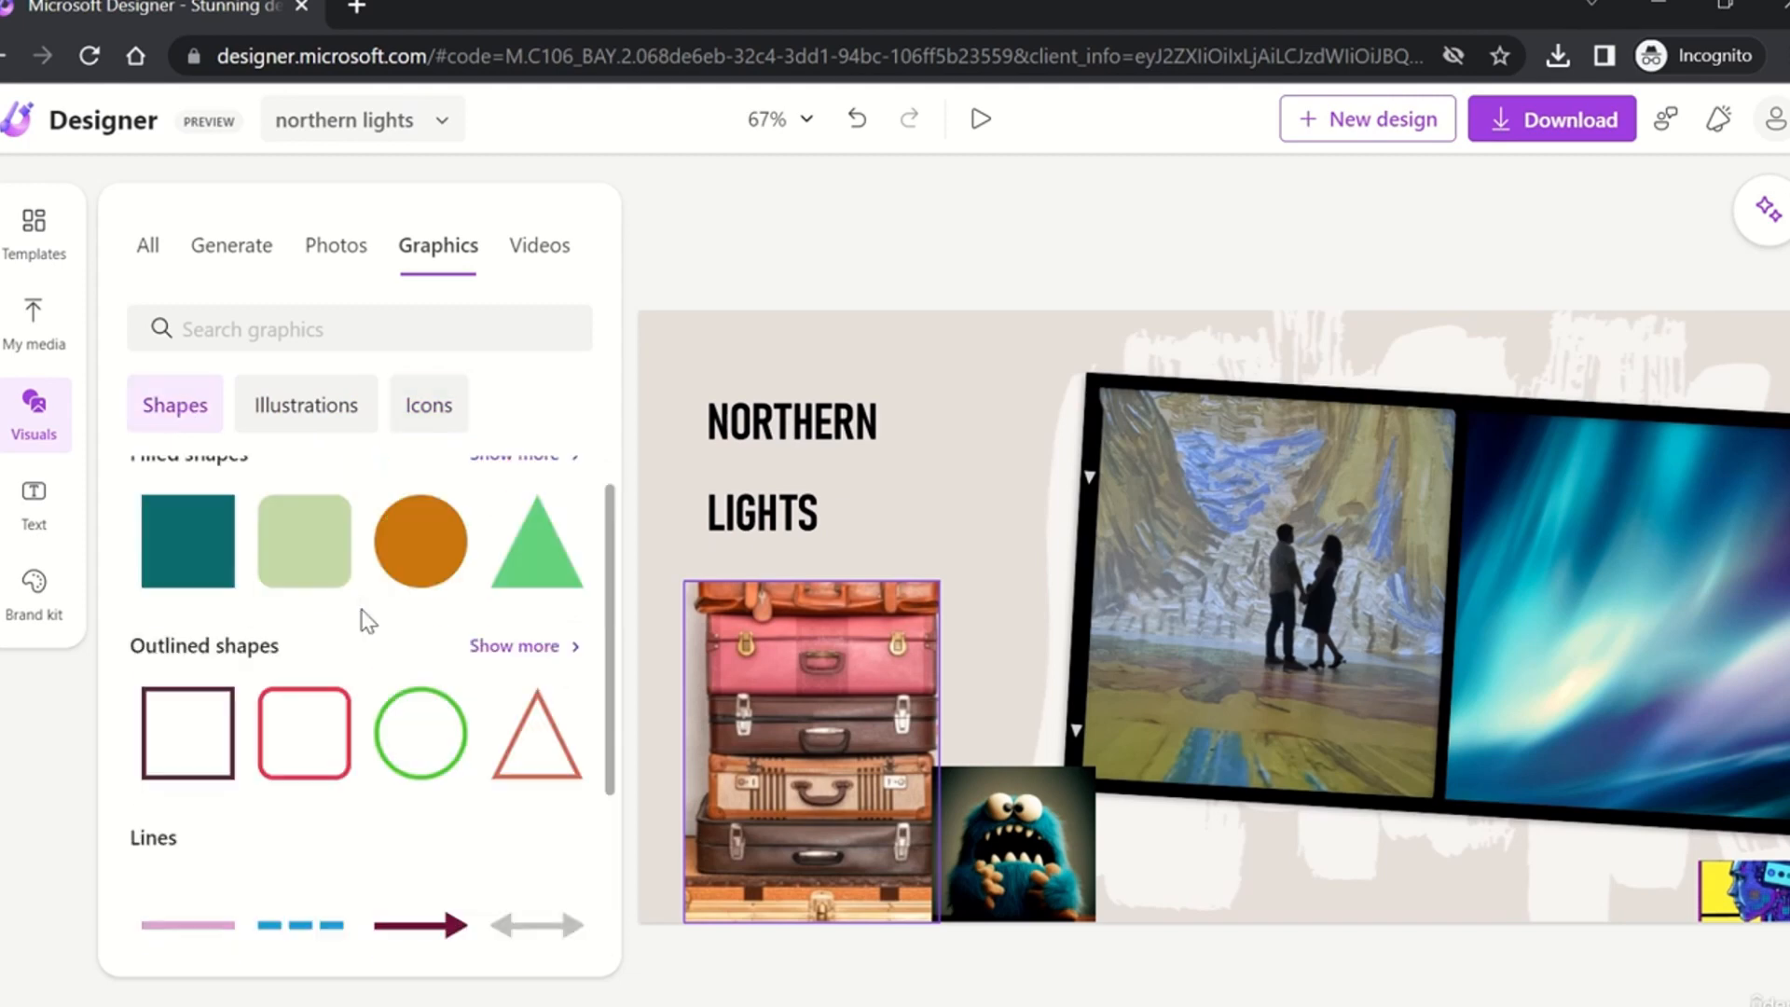
click(172, 427)
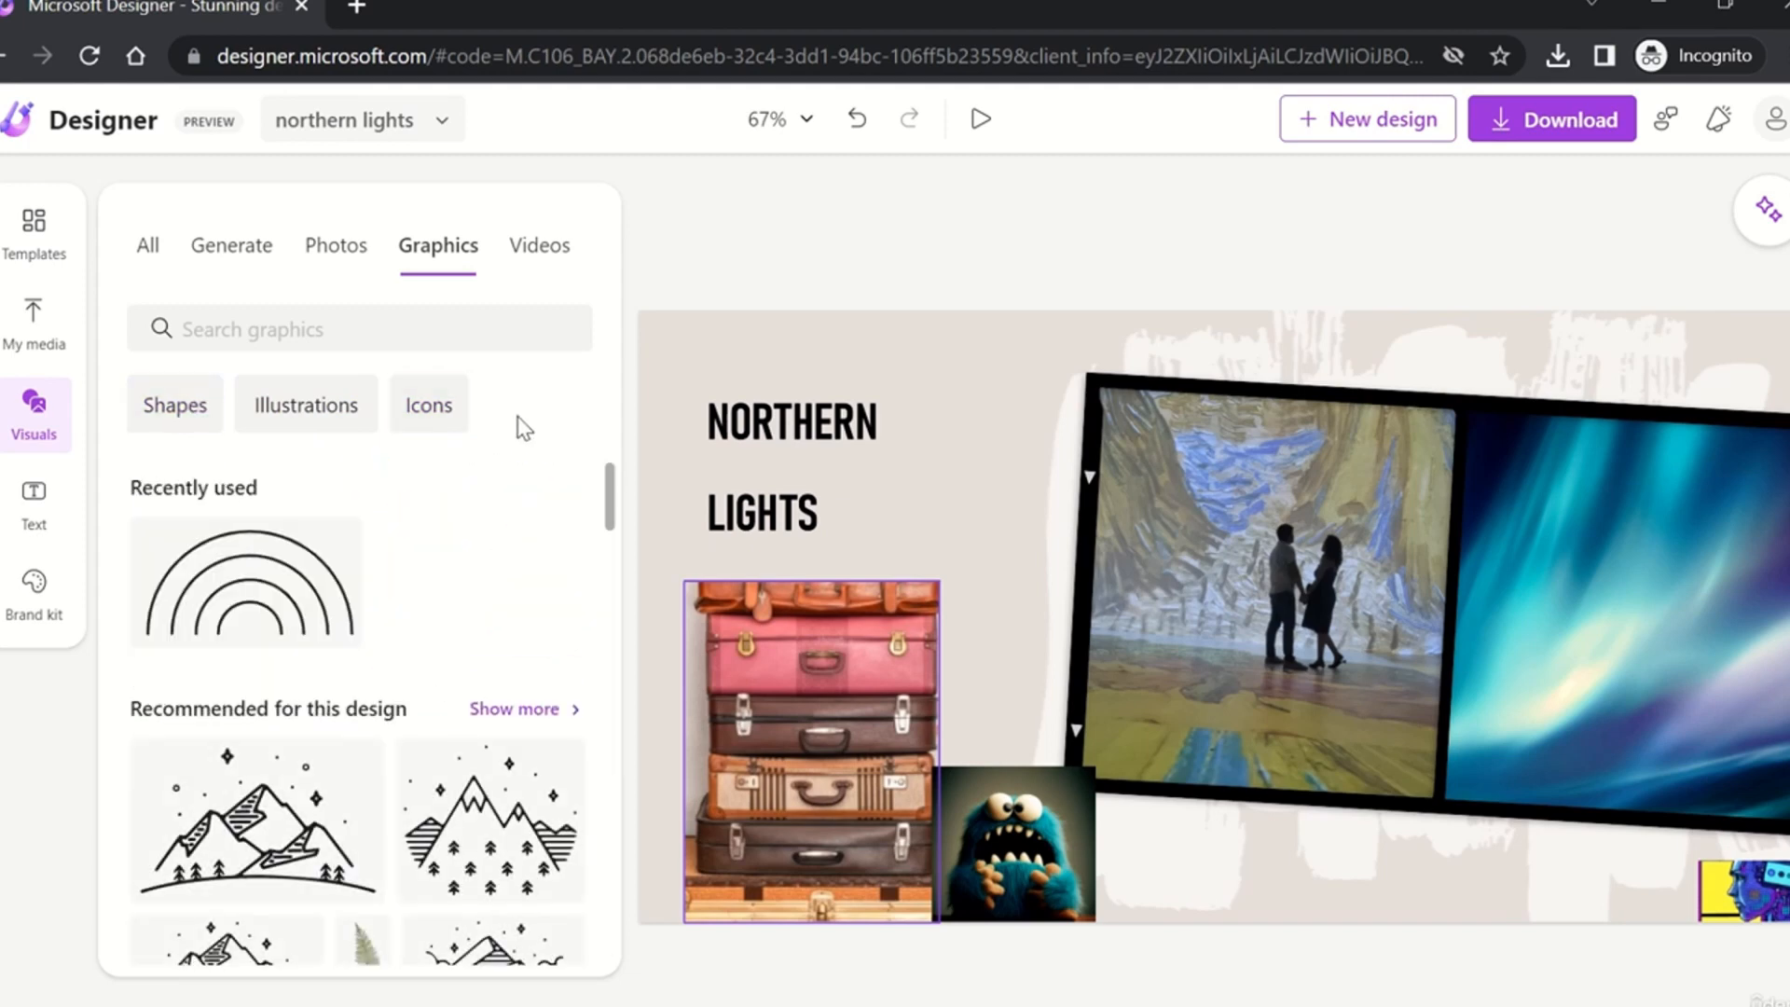
Step: Look through the graphics overview, from the filled and outlined shapes to the gradient backgrounds, frames and themed illustrations
scroll(451, 668, down, 6)
scroll(450, 653, up, 1)
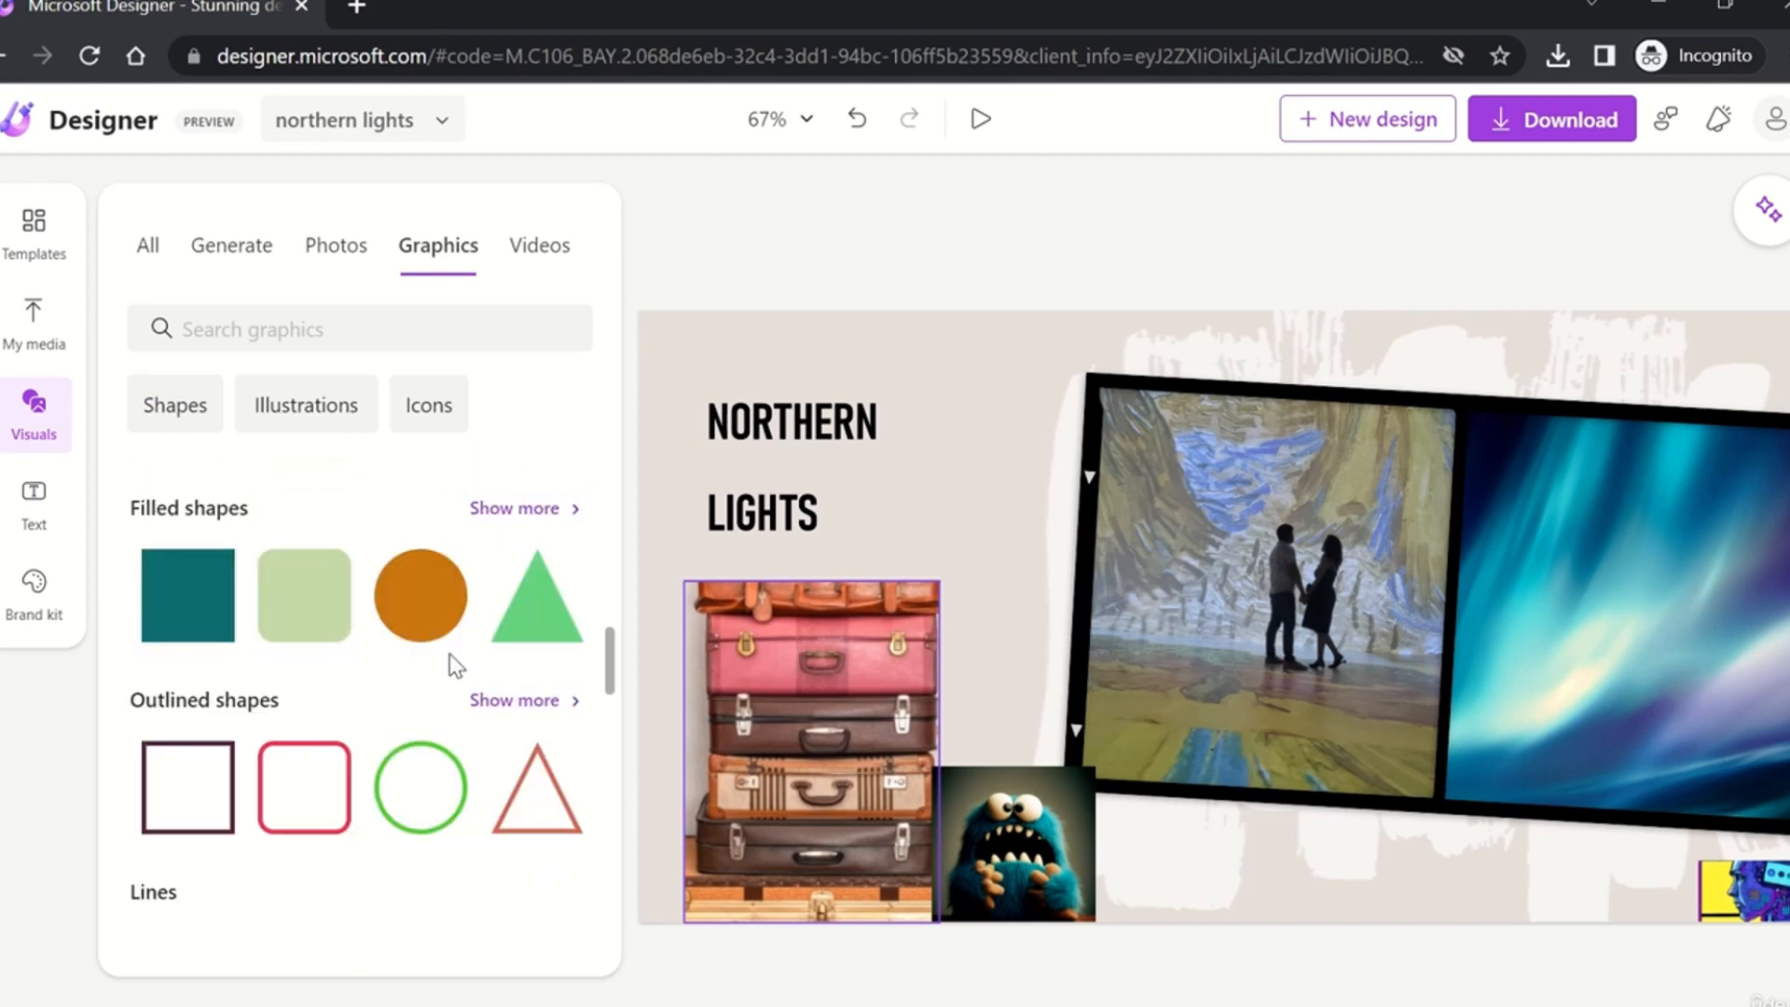
scroll(450, 652, down, 2)
scroll(450, 653, up, 3)
scroll(450, 652, down, 1)
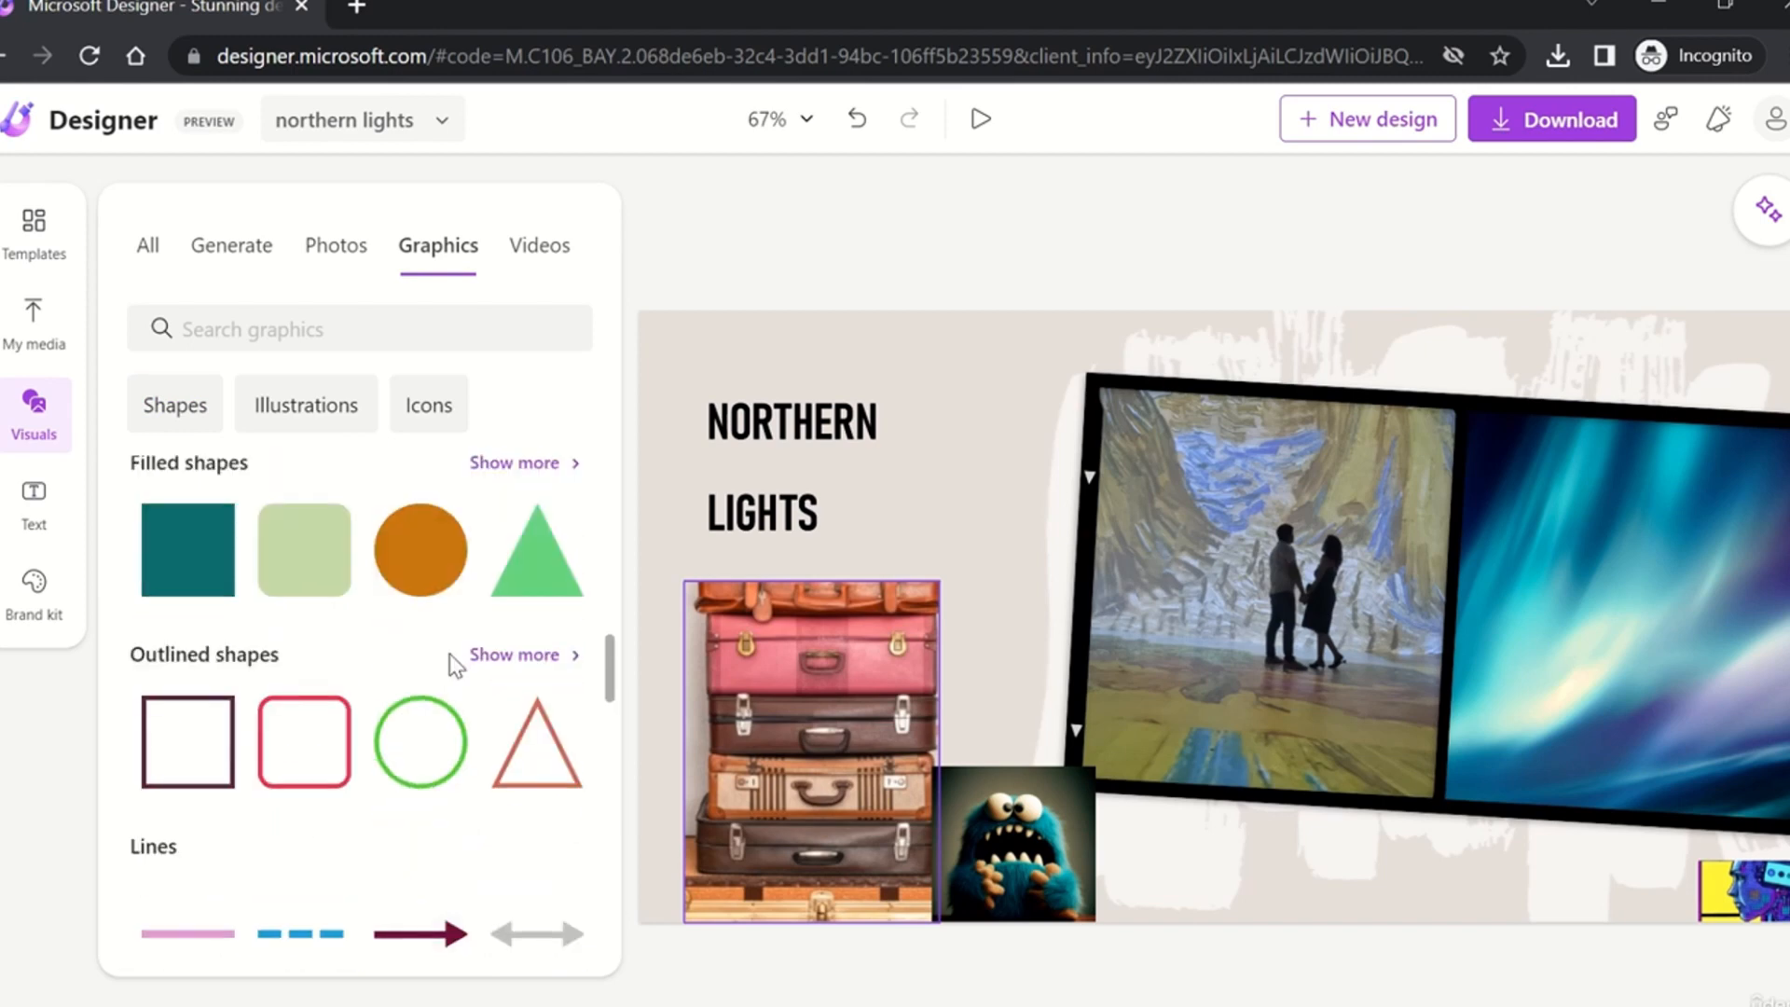
scroll(450, 653, down, 5)
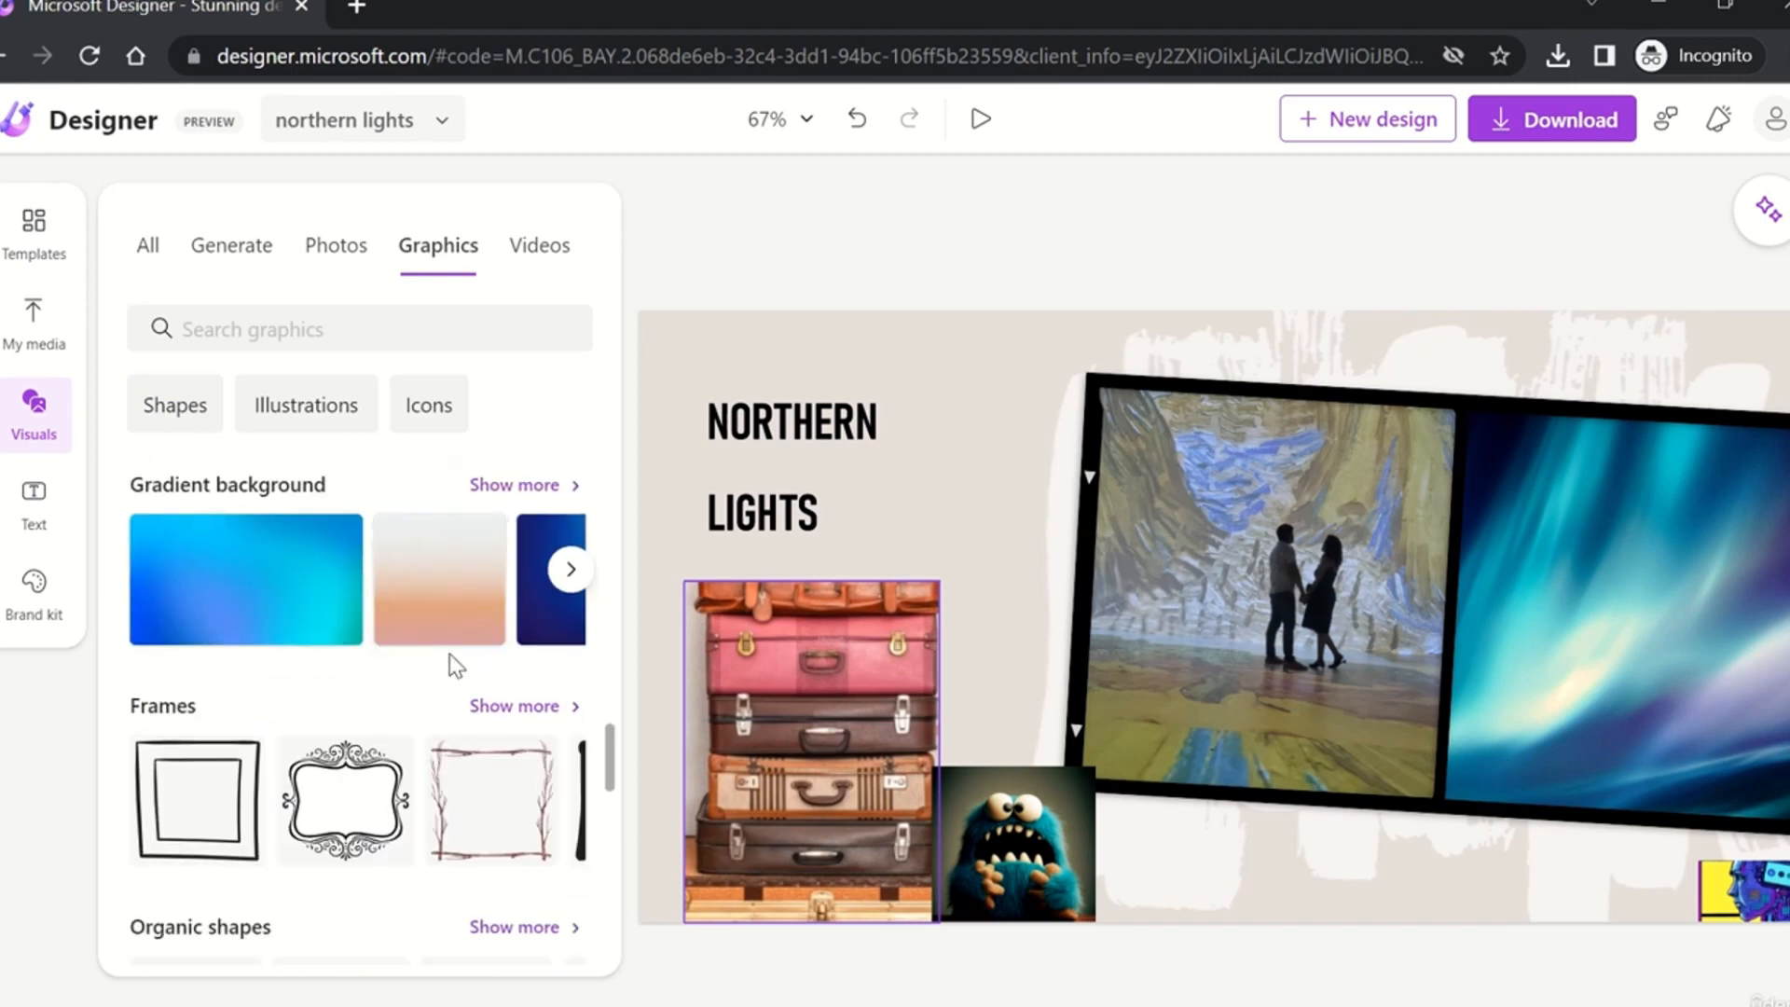
scroll(409, 664, down, 6)
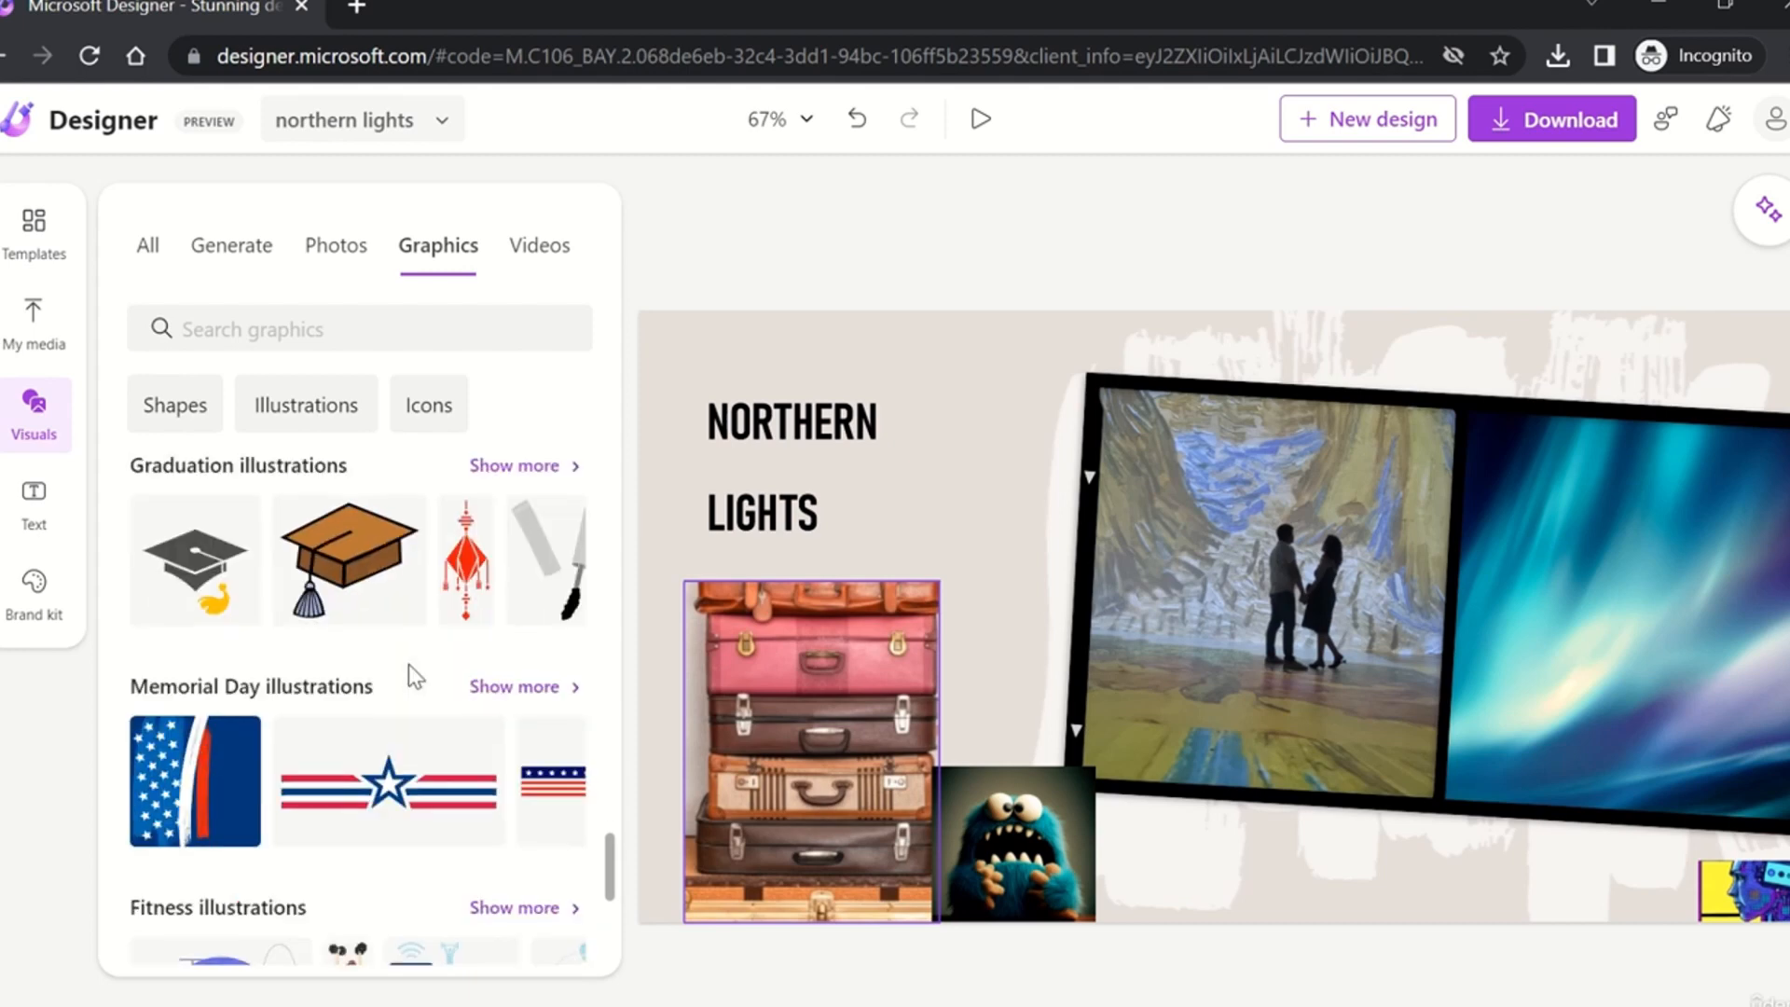
scroll(409, 664, down, 4)
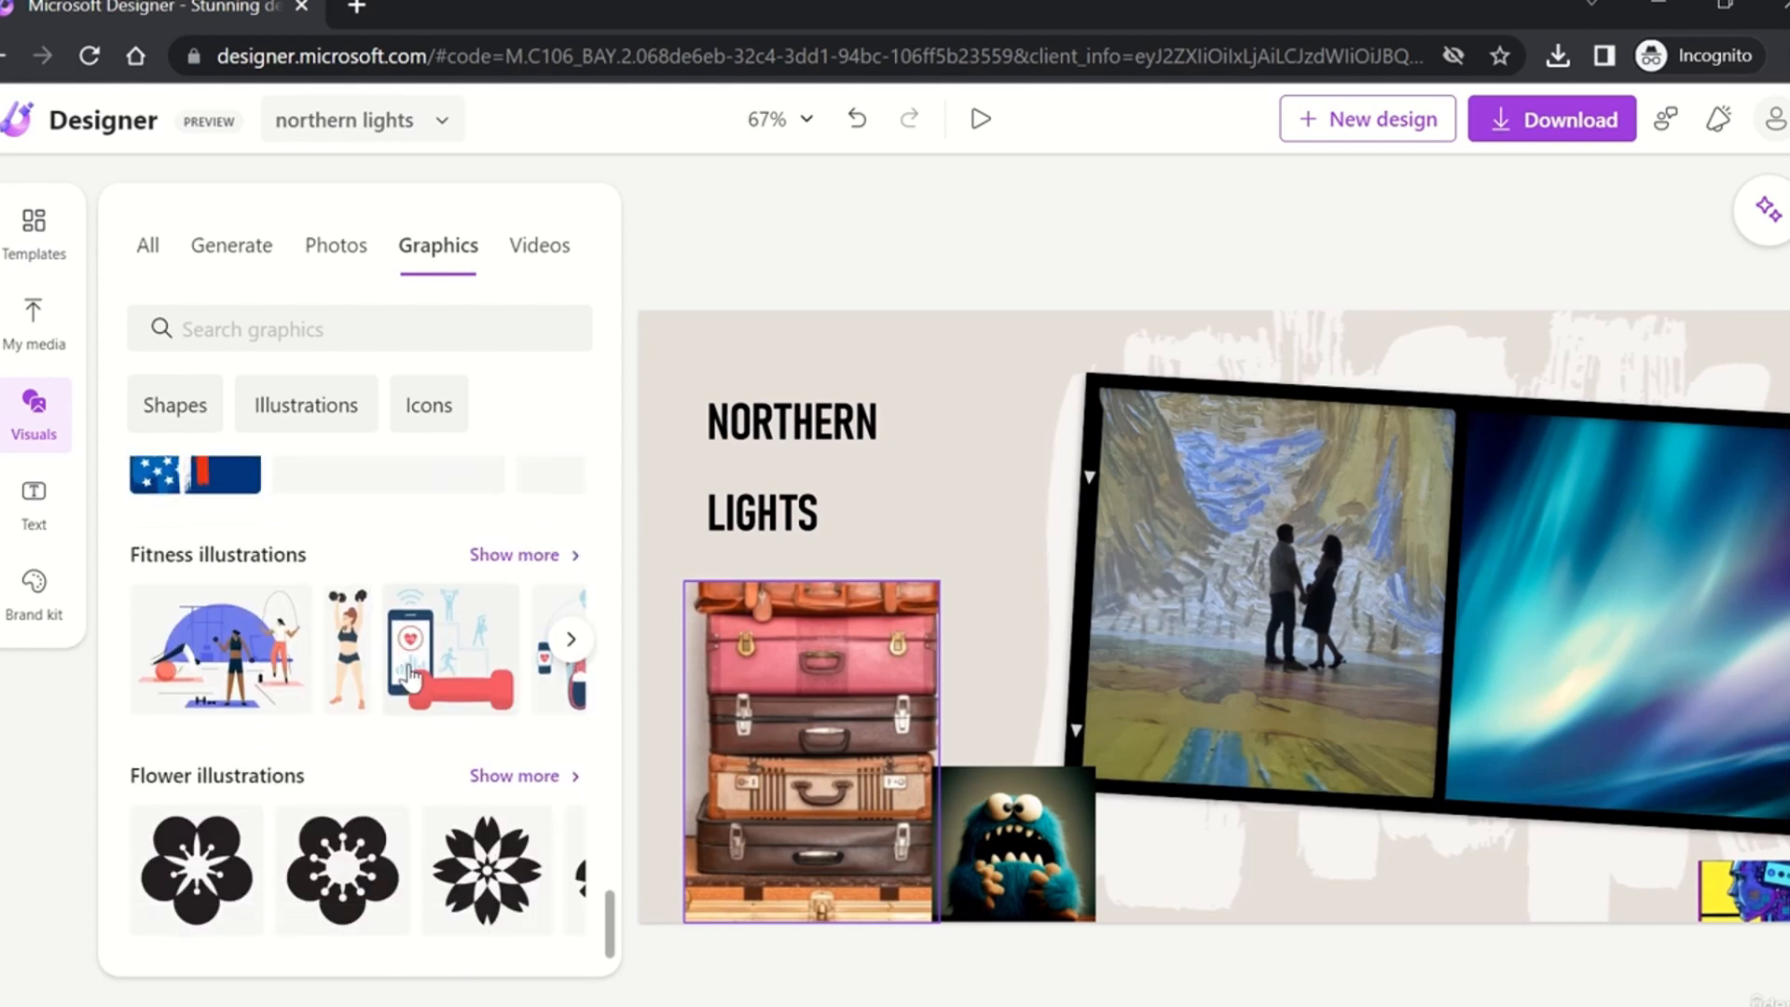
scroll(411, 676, up, 4)
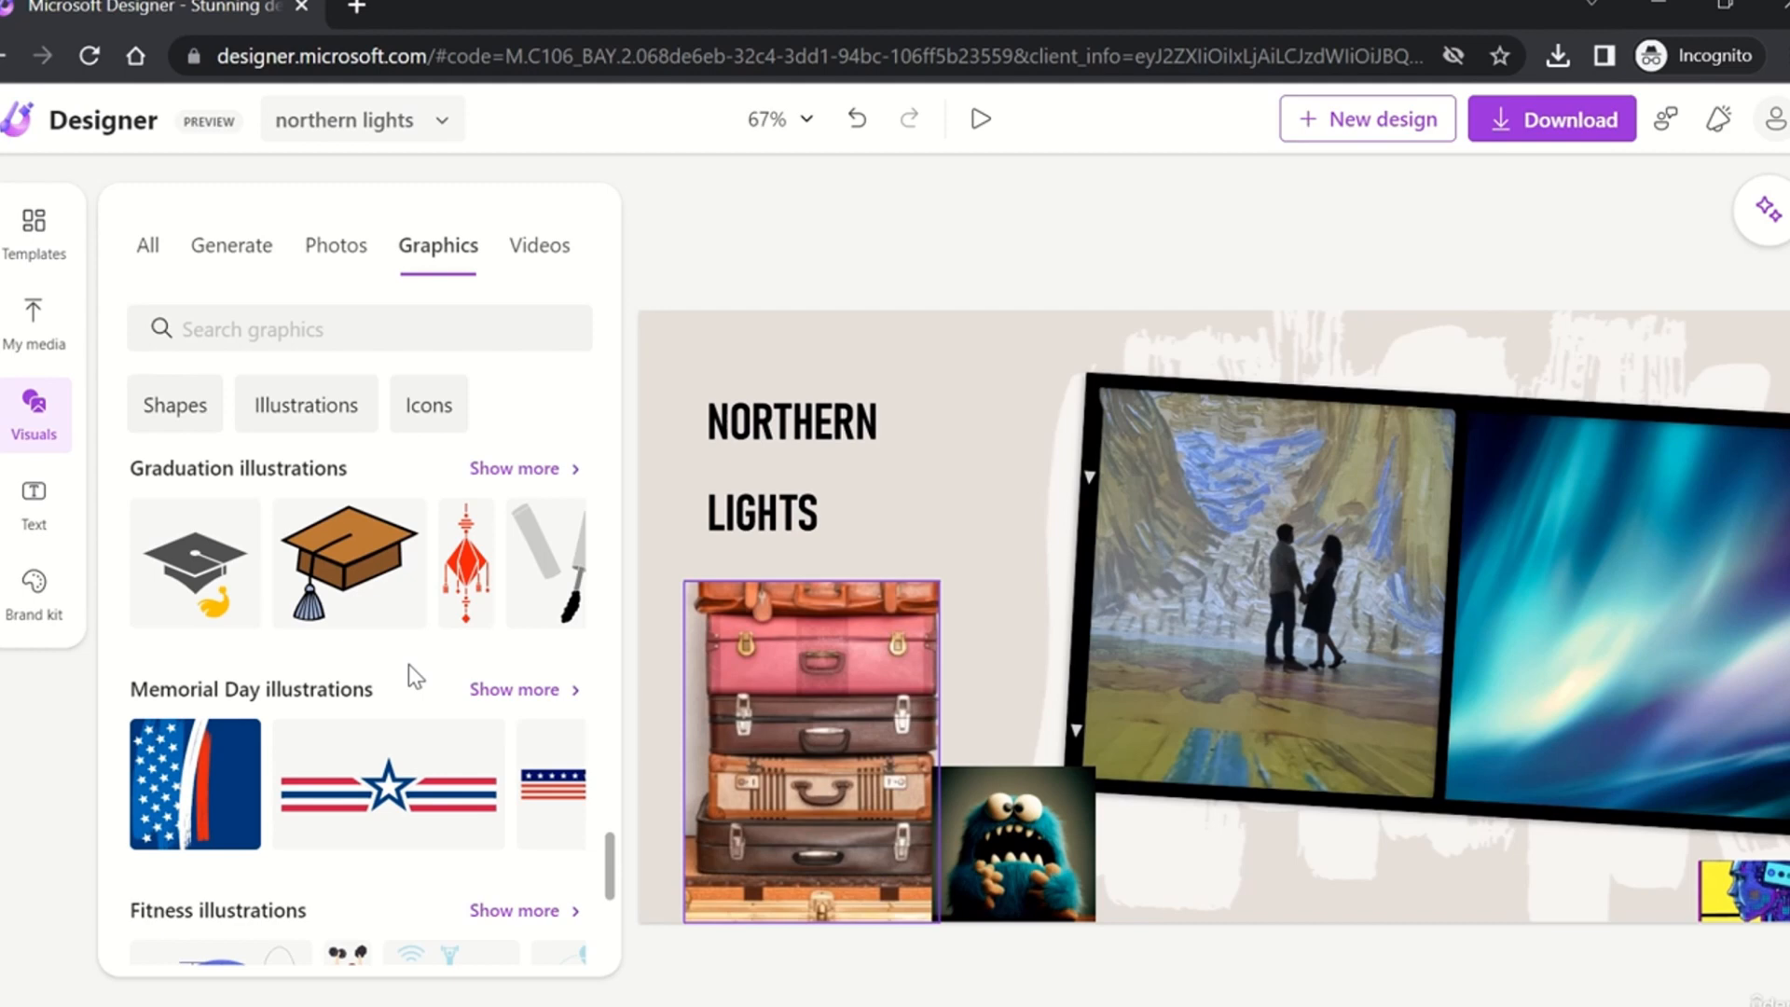
Step: Examine the stock video collections, including the background, gardening, abstract and full video sections
click(541, 253)
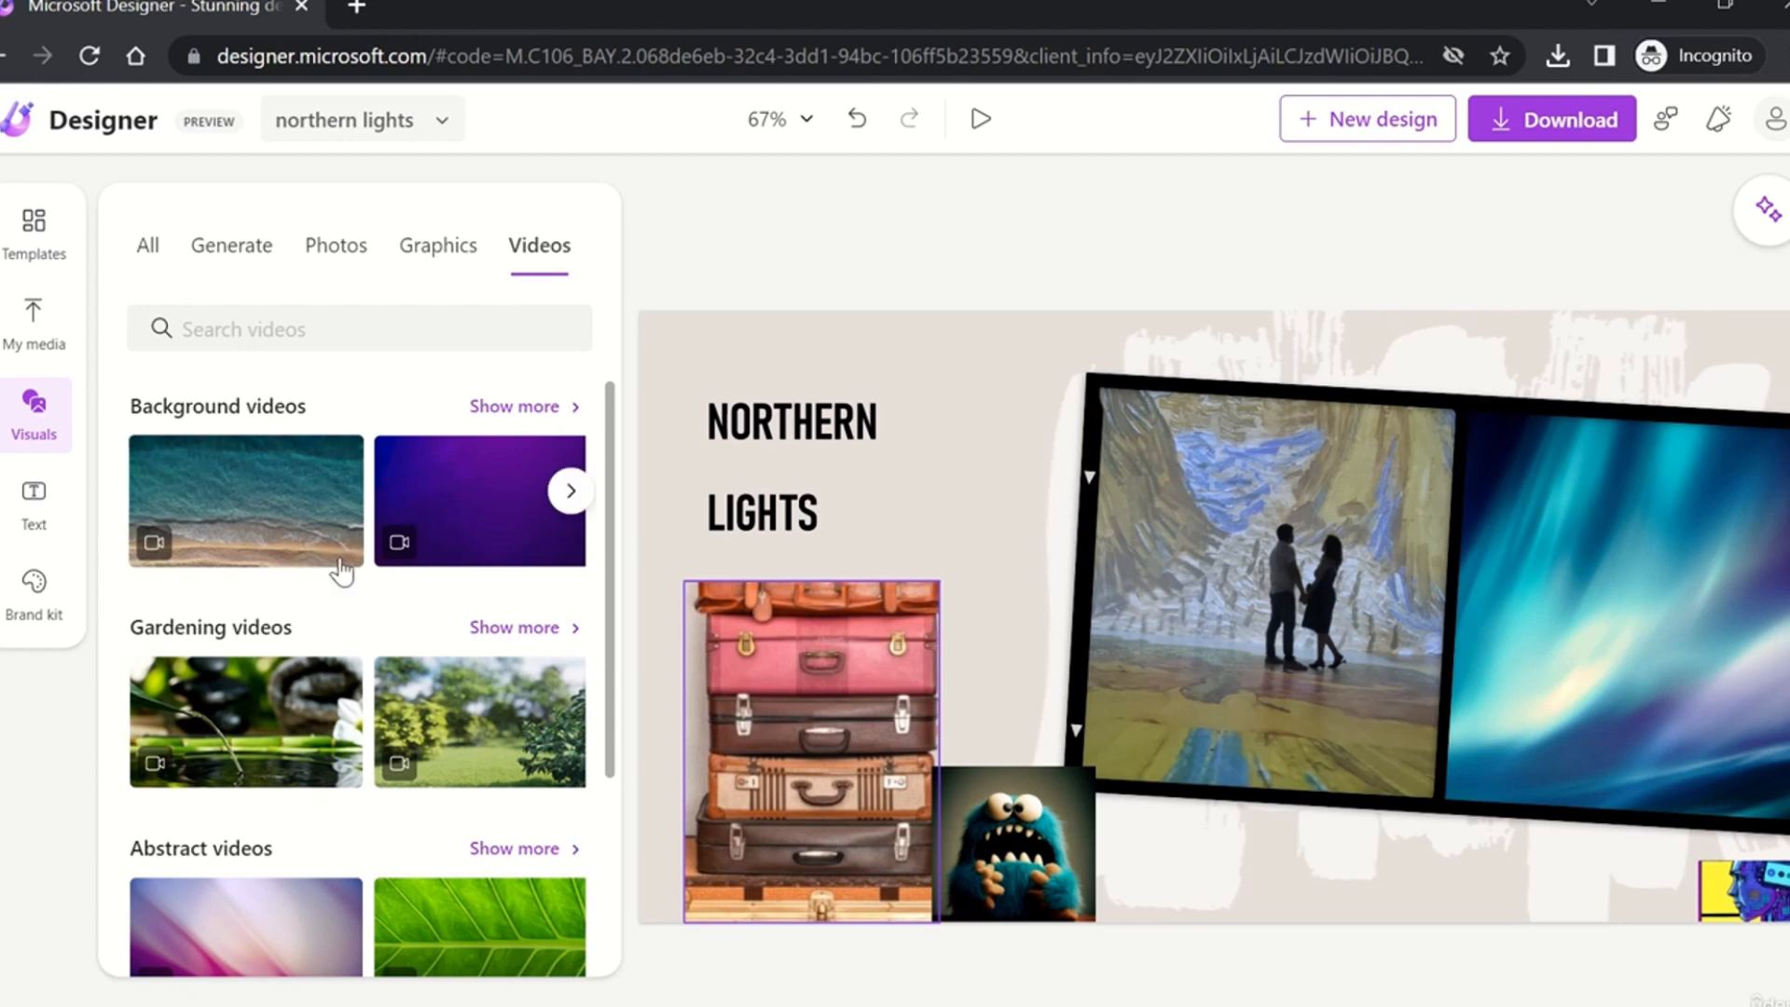
scroll(352, 630, down, 3)
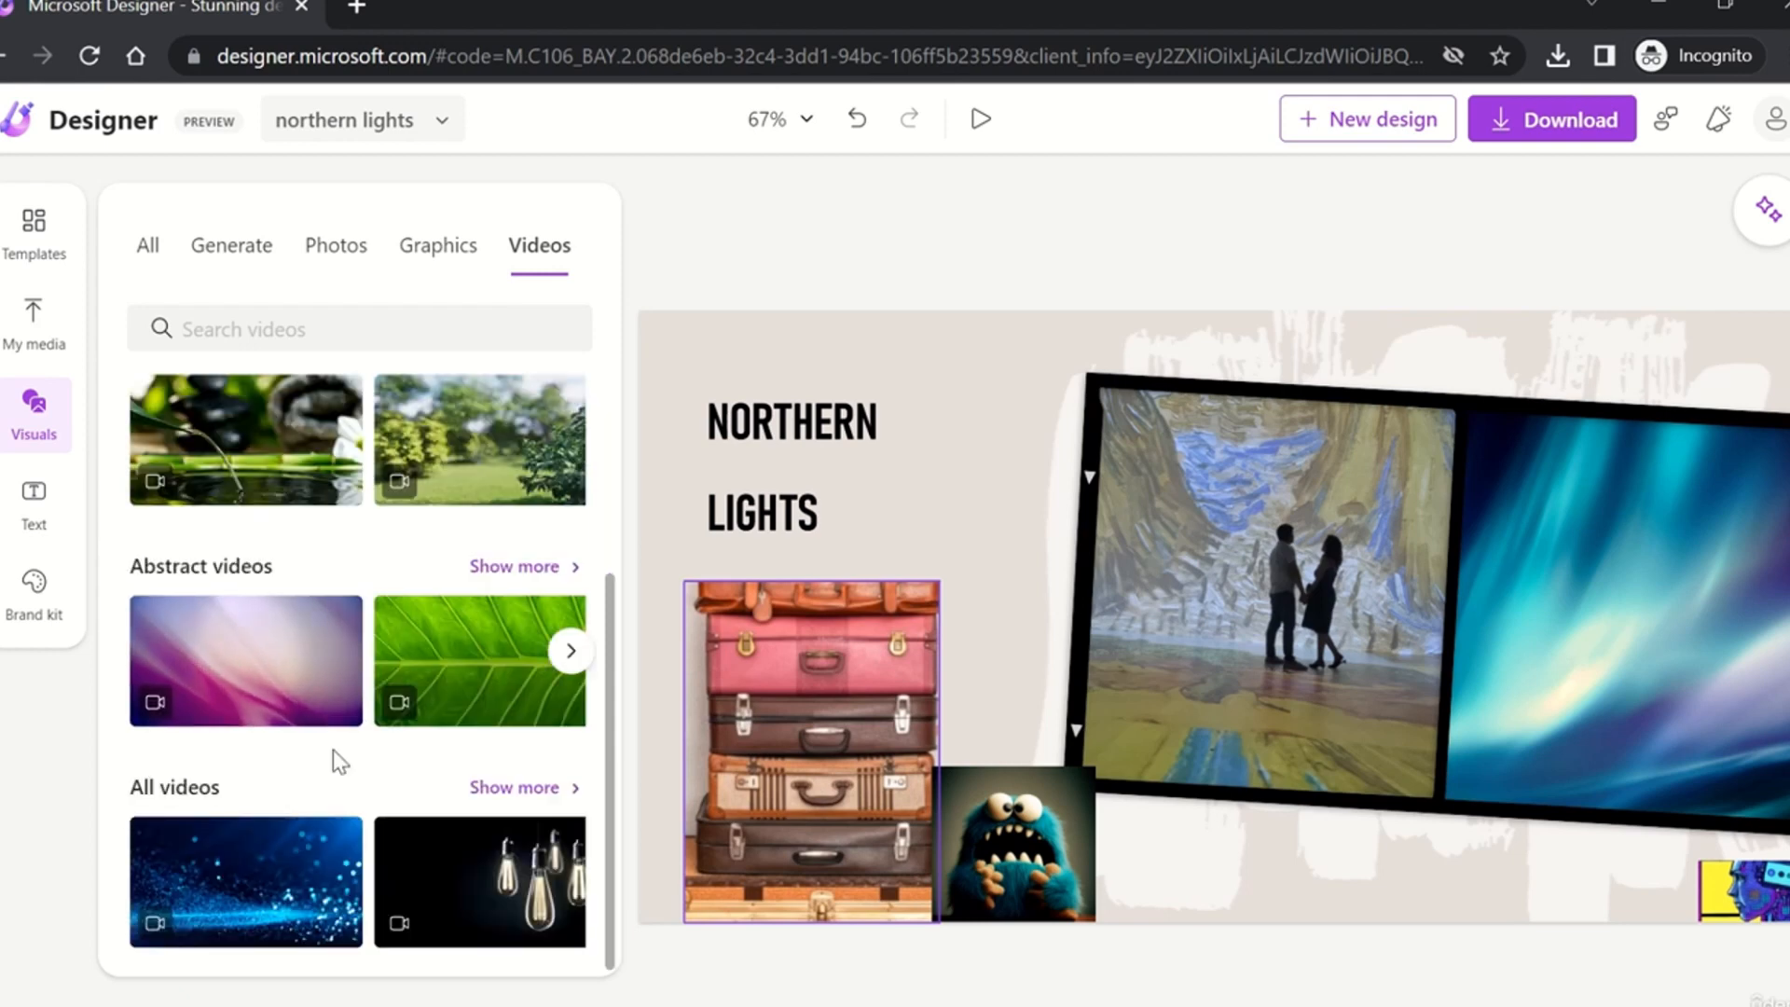
scroll(351, 791, up, 3)
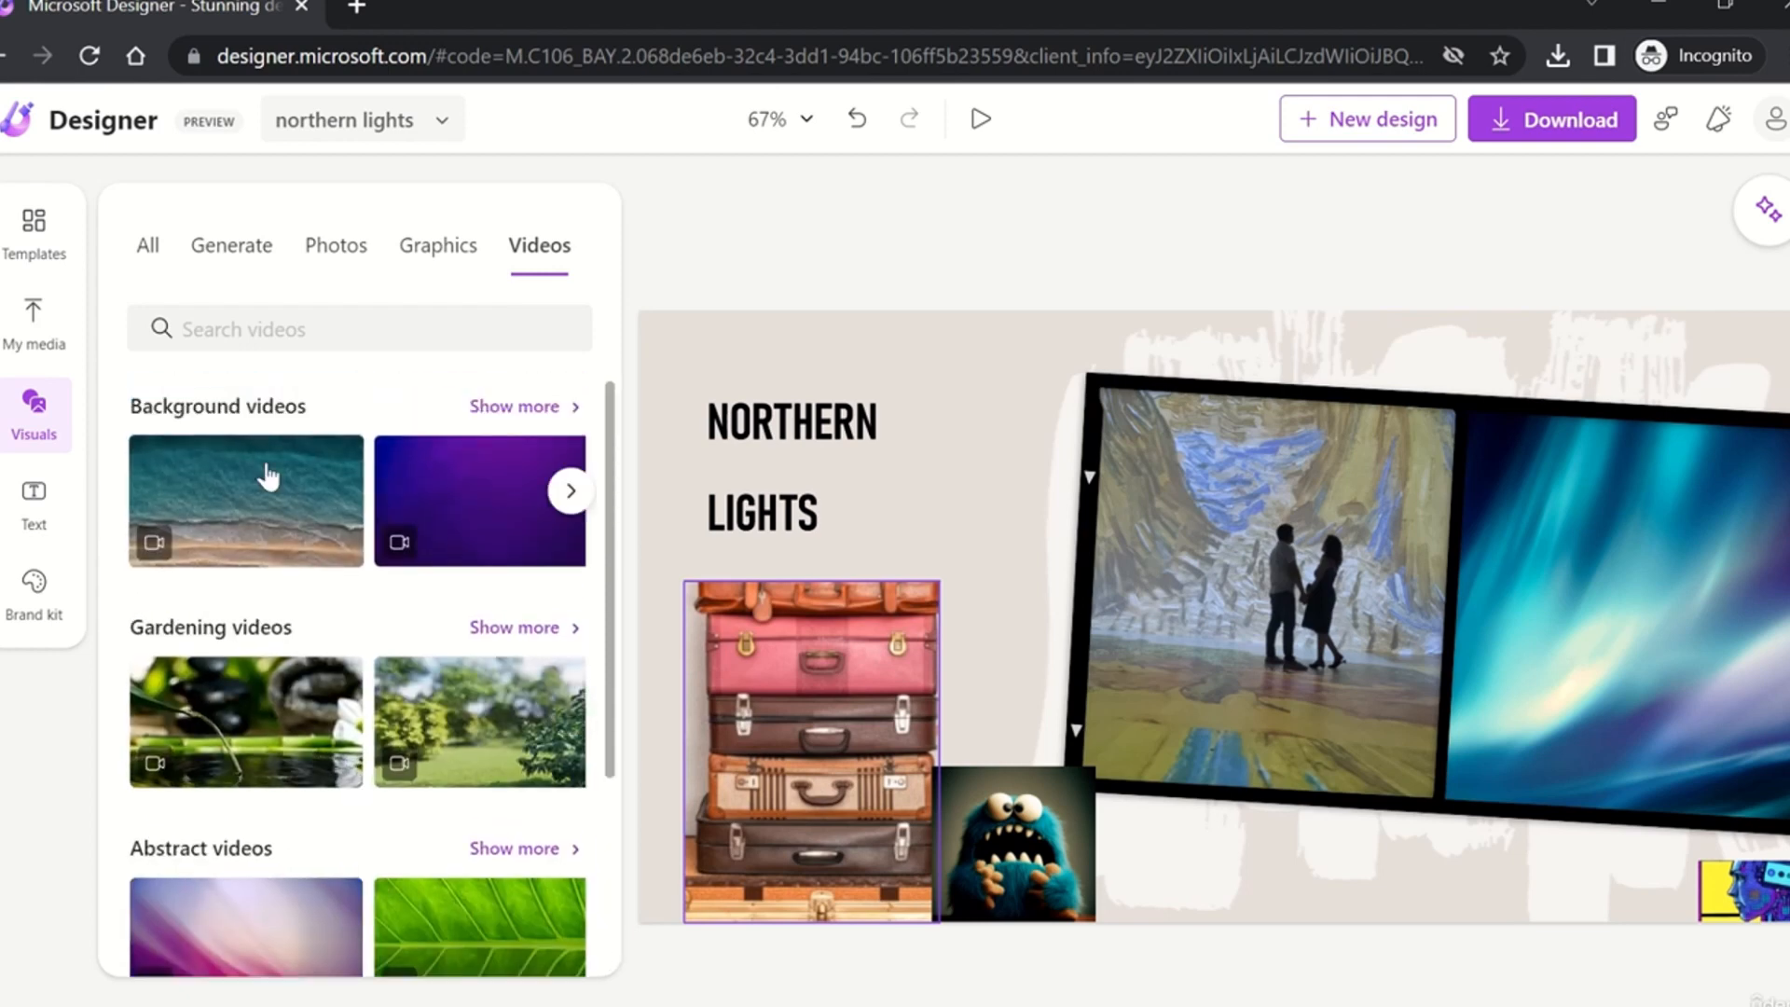
Step: Search the videos for "business" and look through the matching clips
click(271, 326)
text(business)
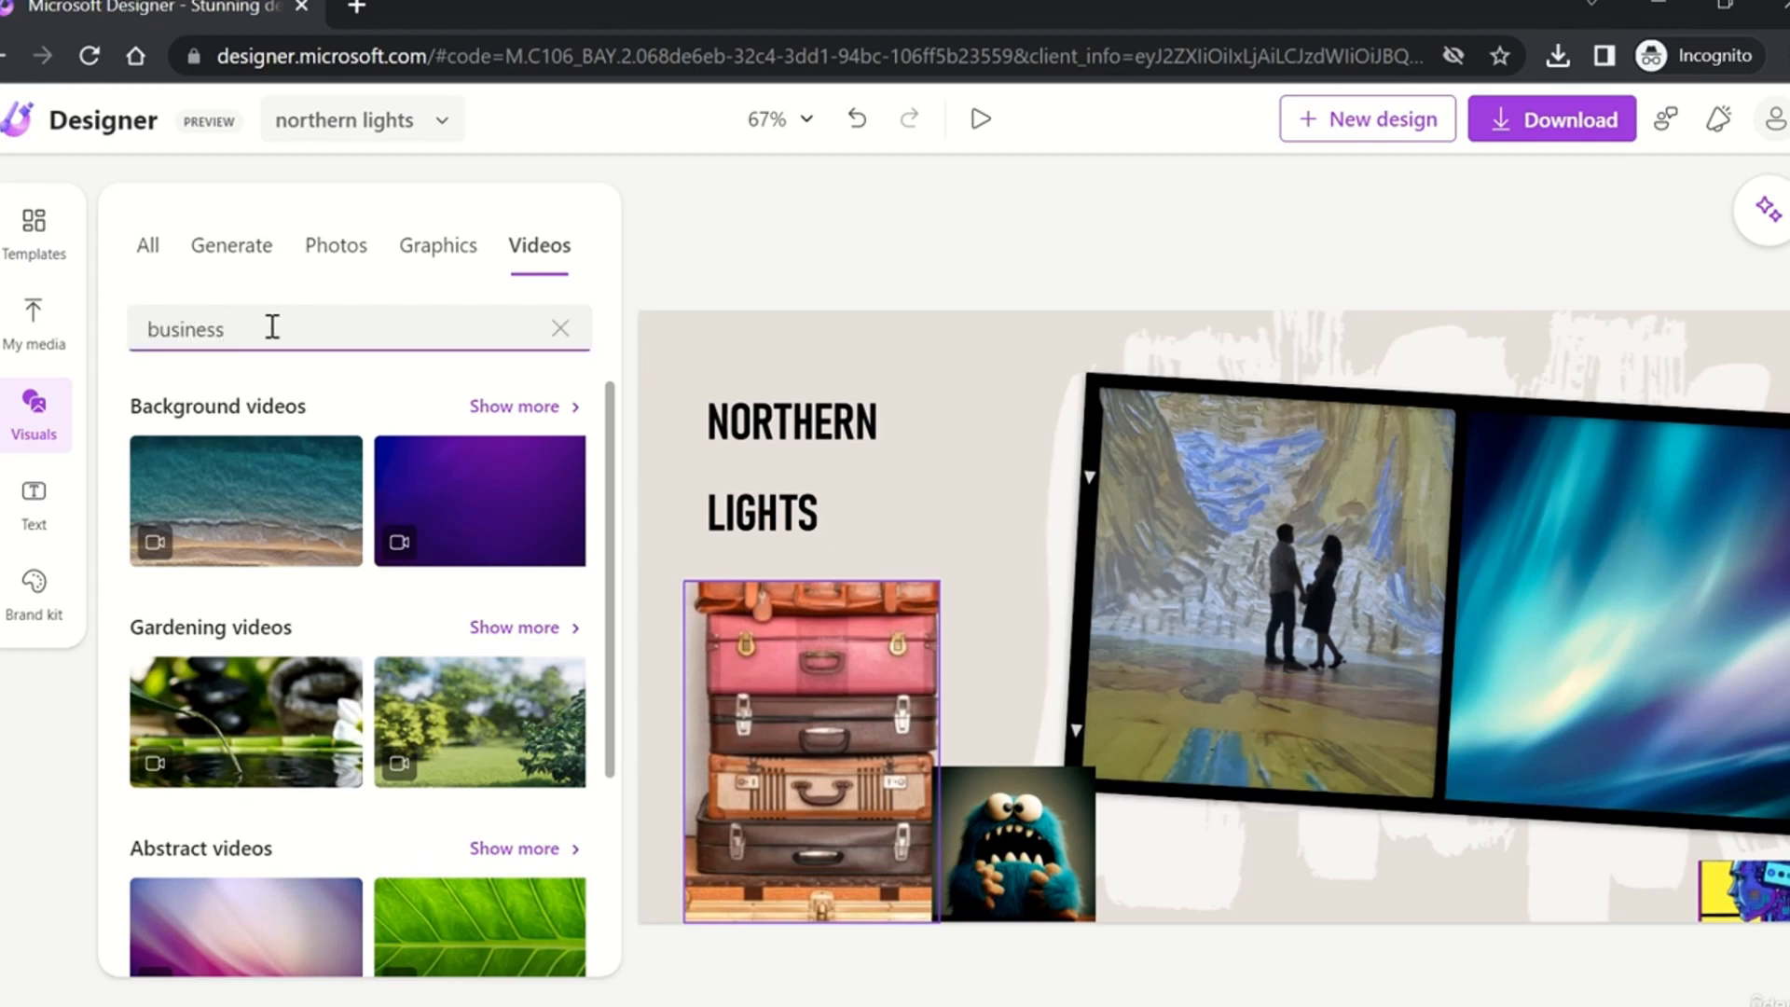
key(Return)
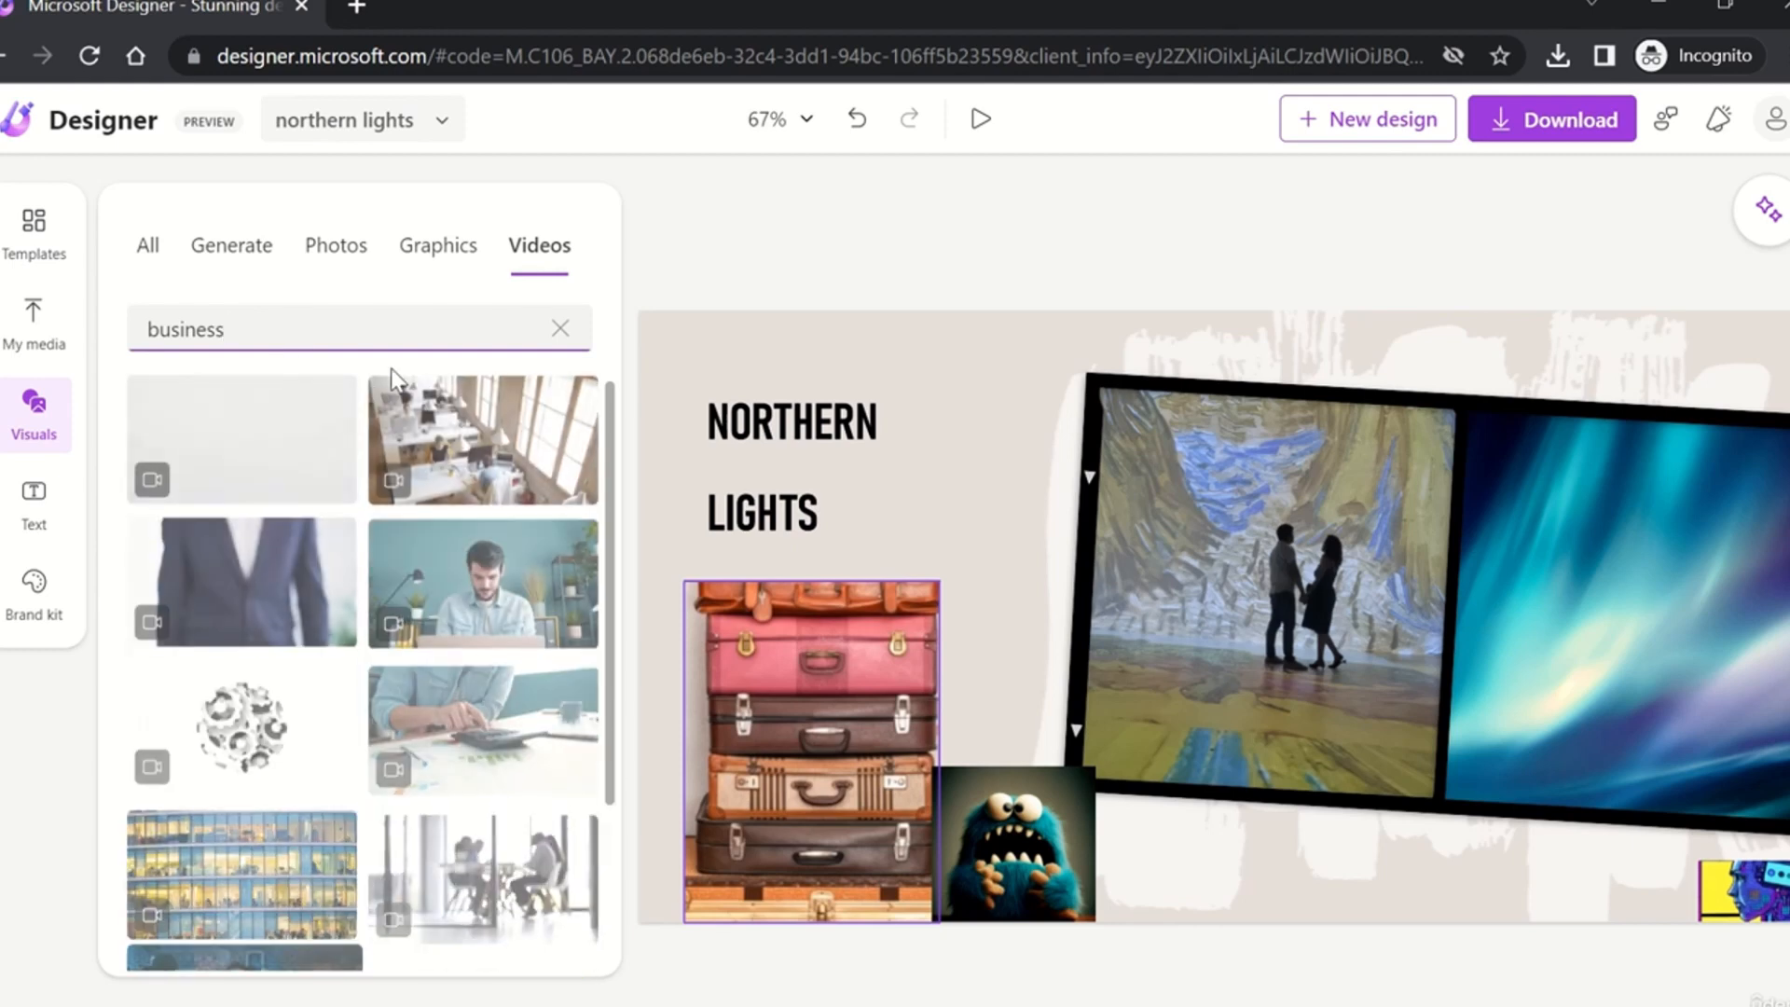
scroll(378, 580, down, 1)
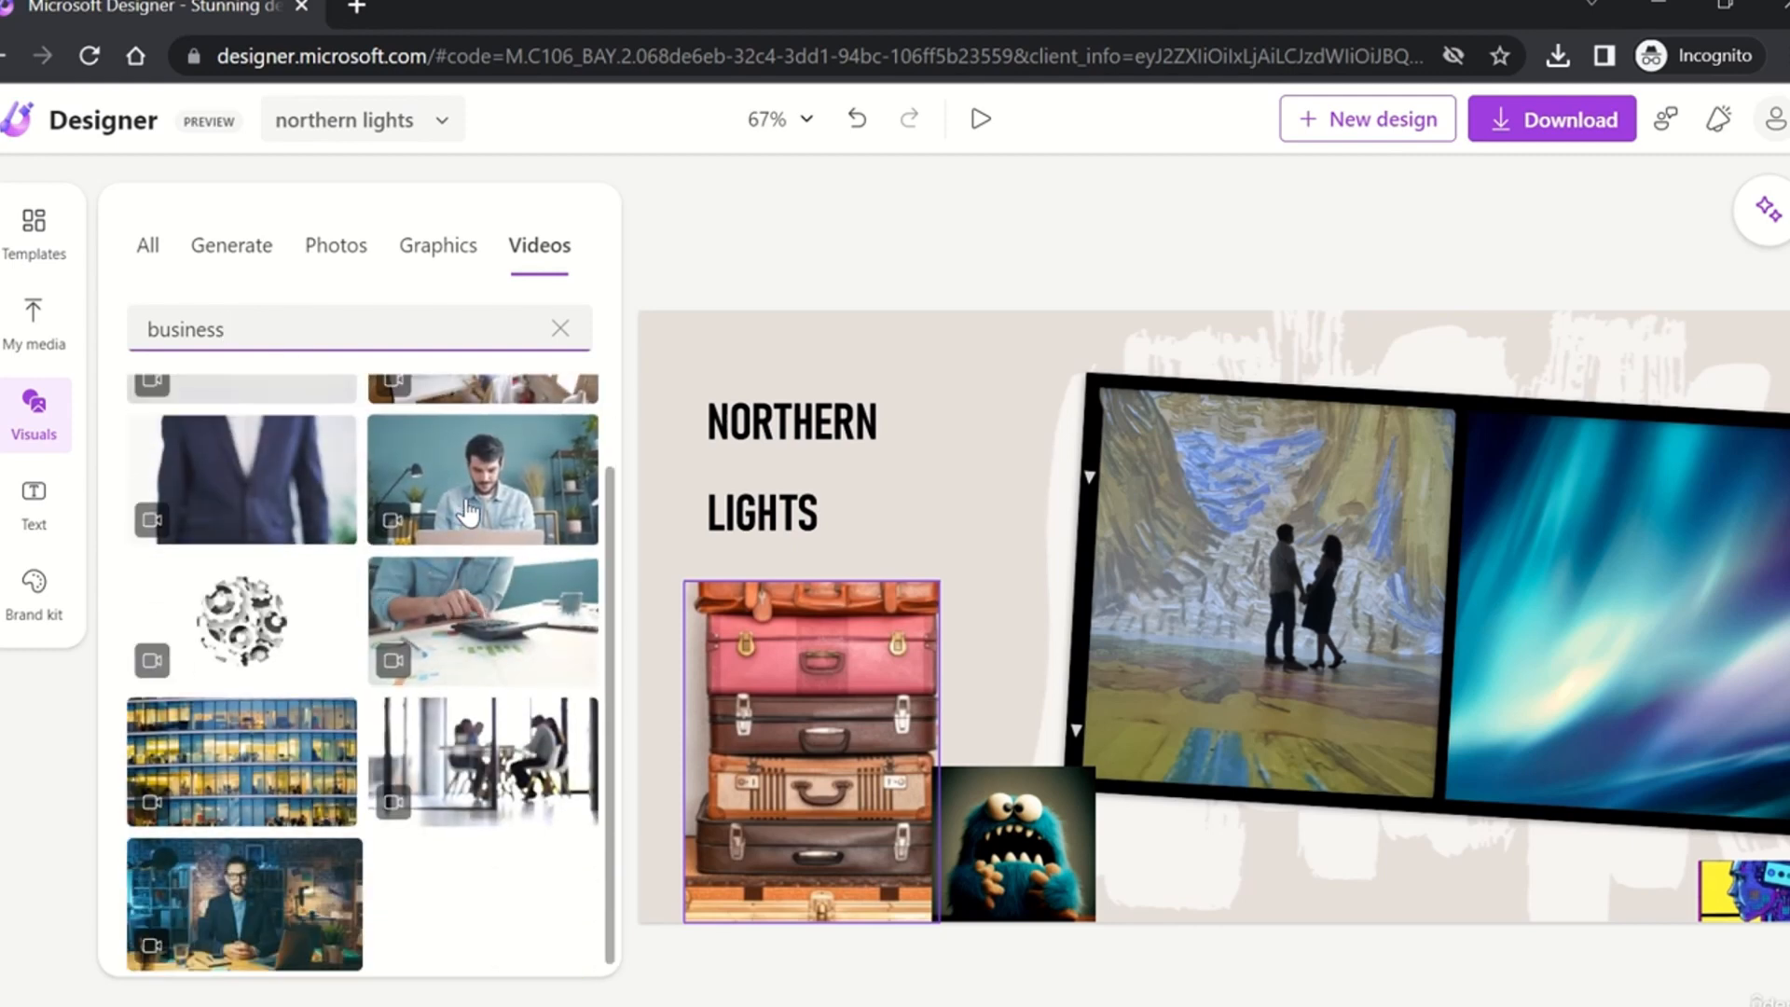
Step: Add the white gear-ball video, shrink it to less than half its width, place it beside the NORTHERN heading, and deselect it
click(247, 634)
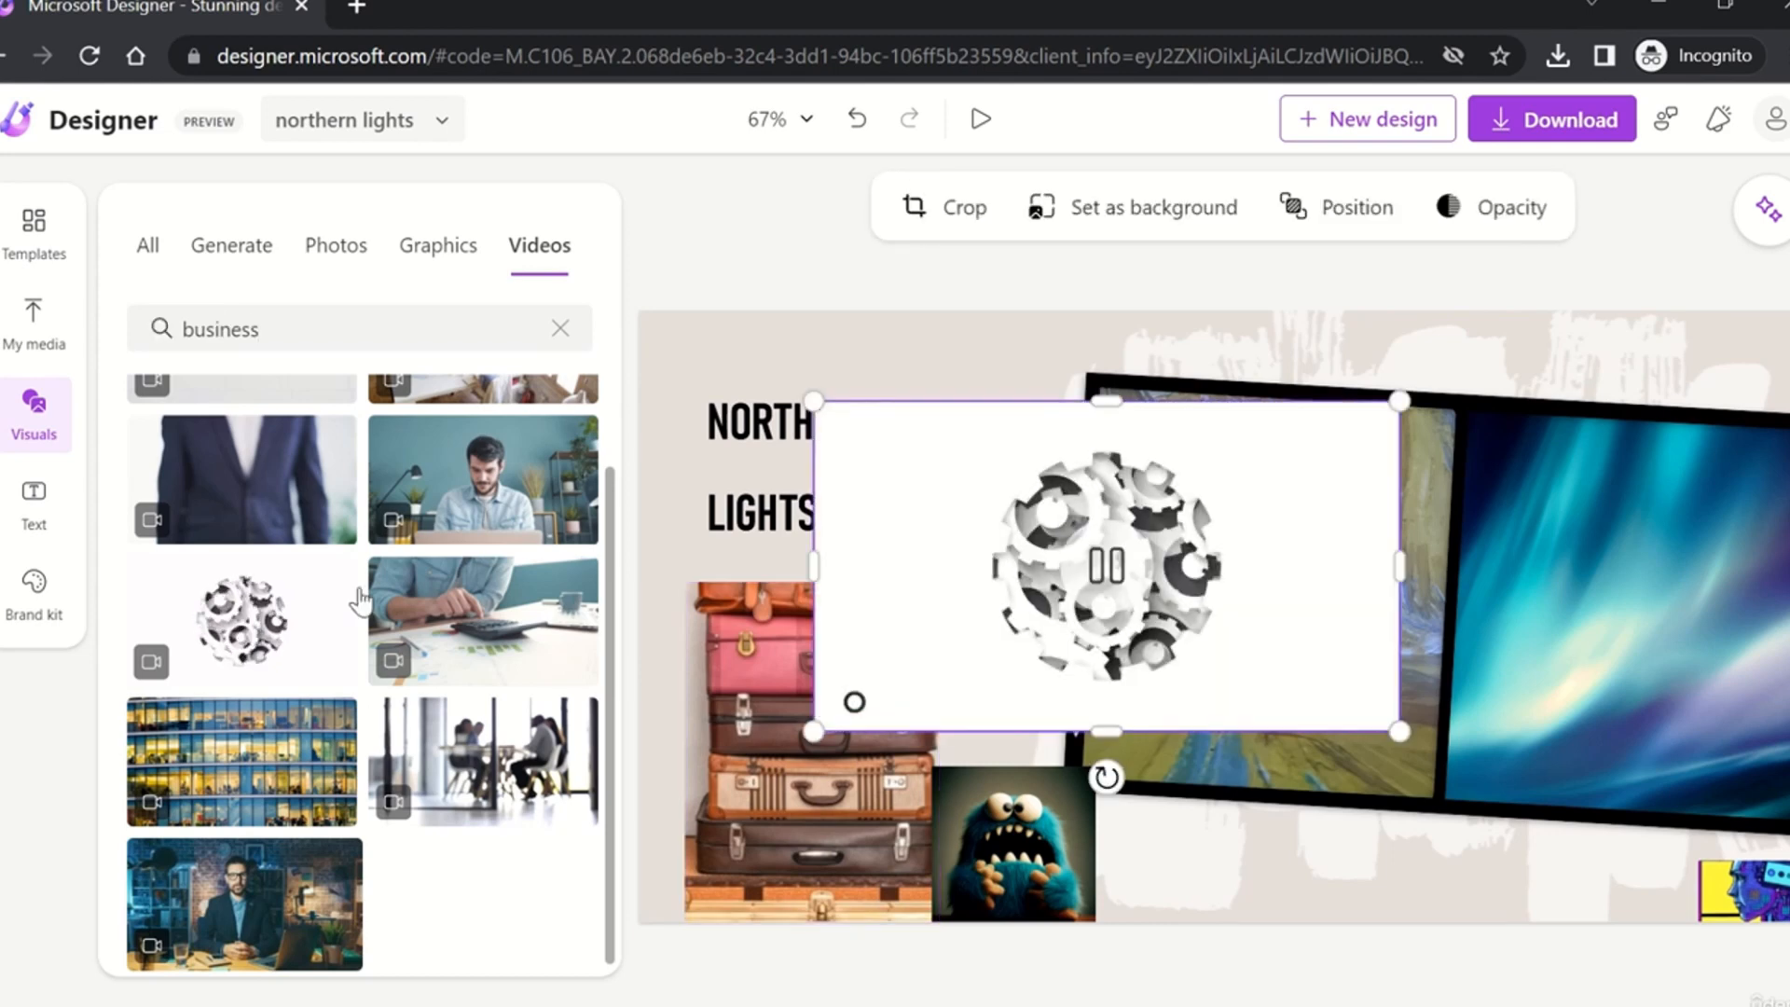
drag(1396, 732, 1071, 546)
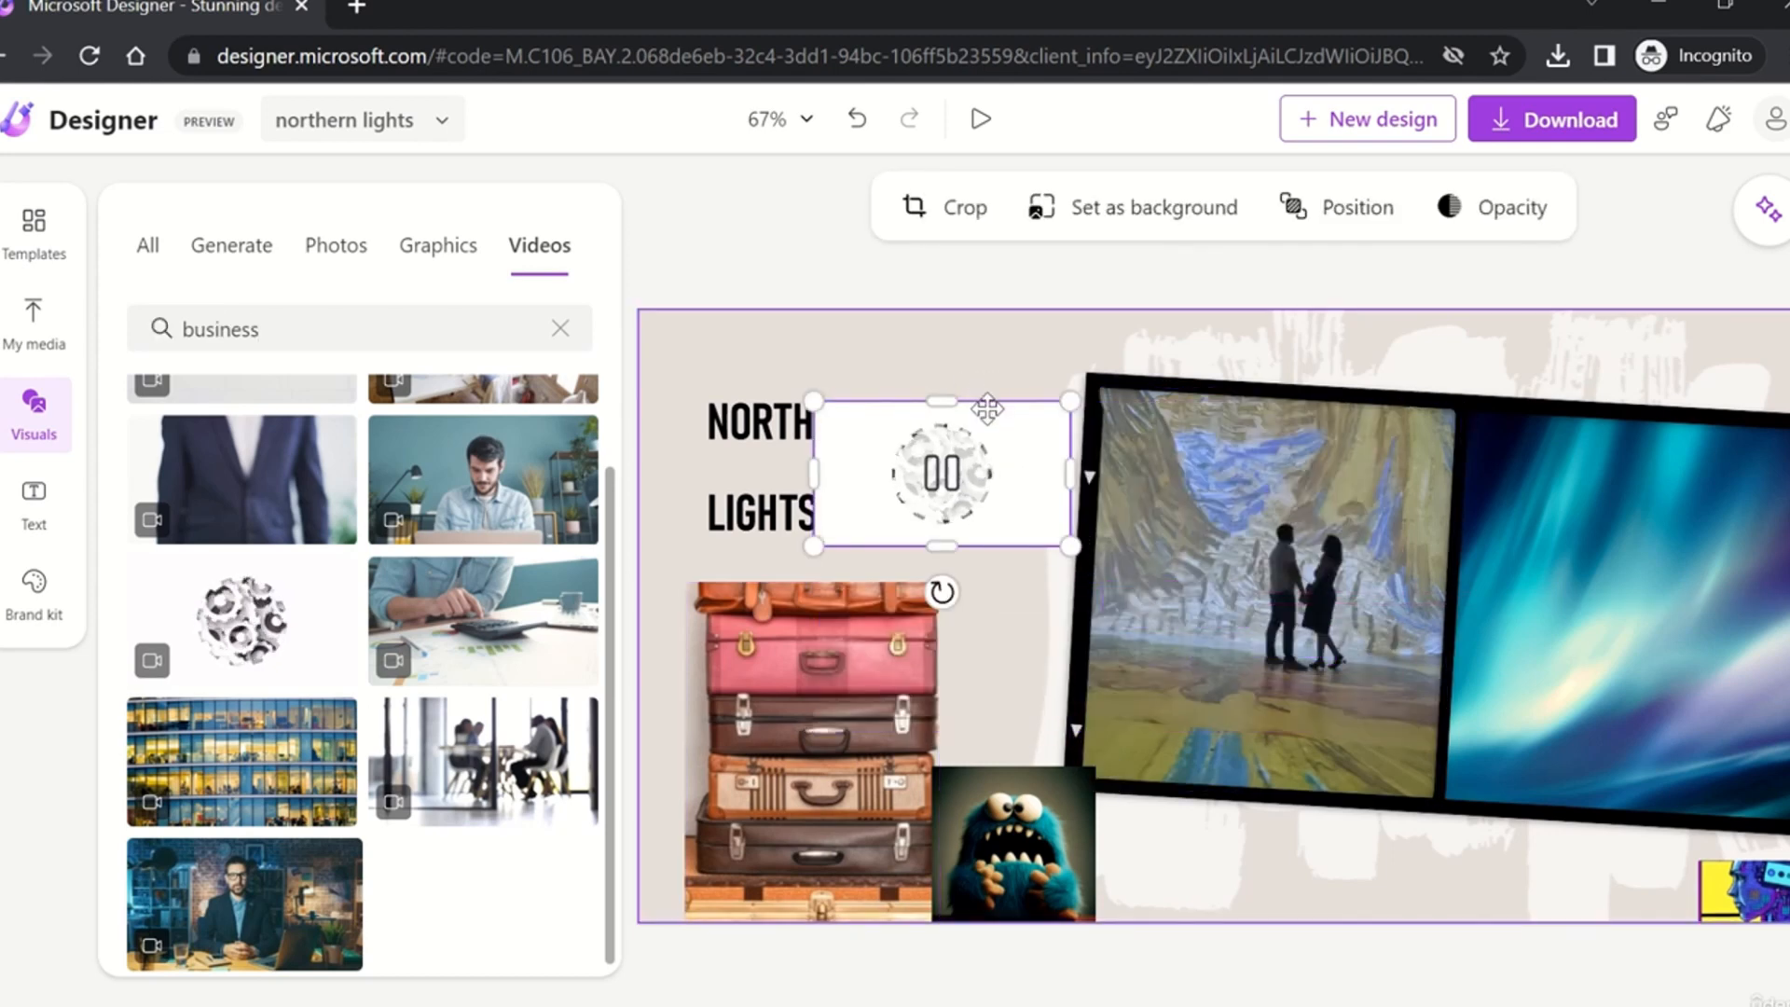
drag(989, 410, 1074, 358)
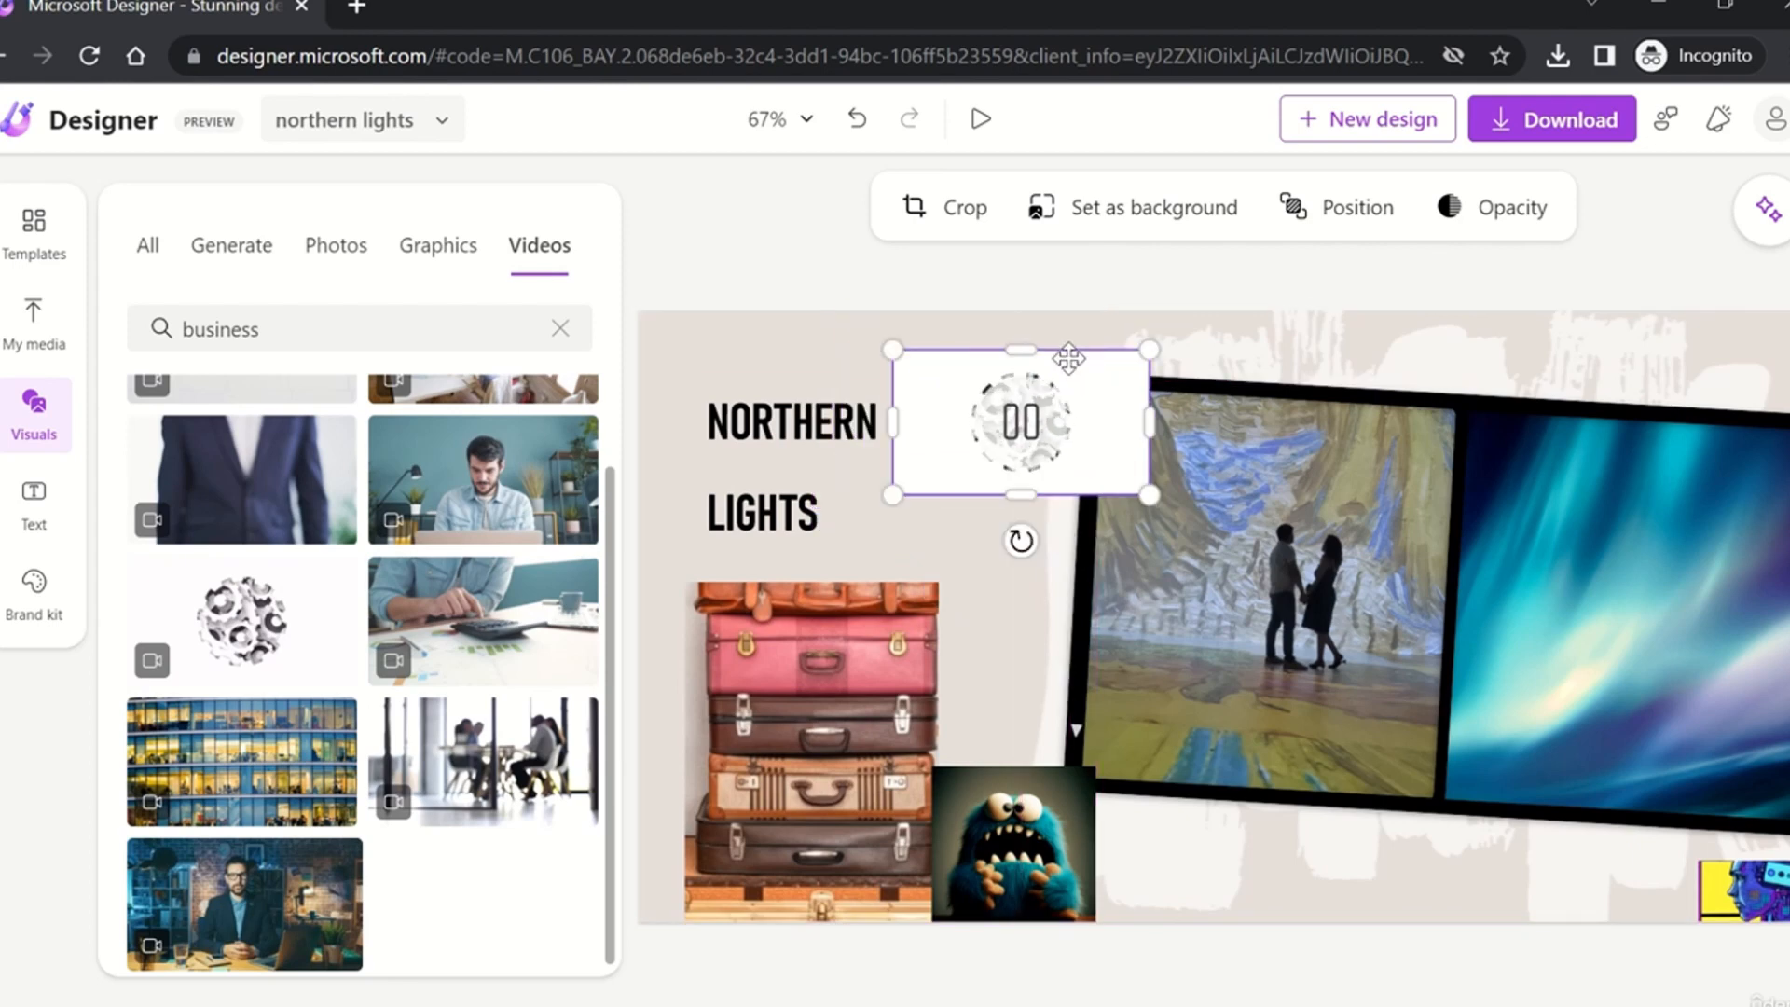
click(1254, 990)
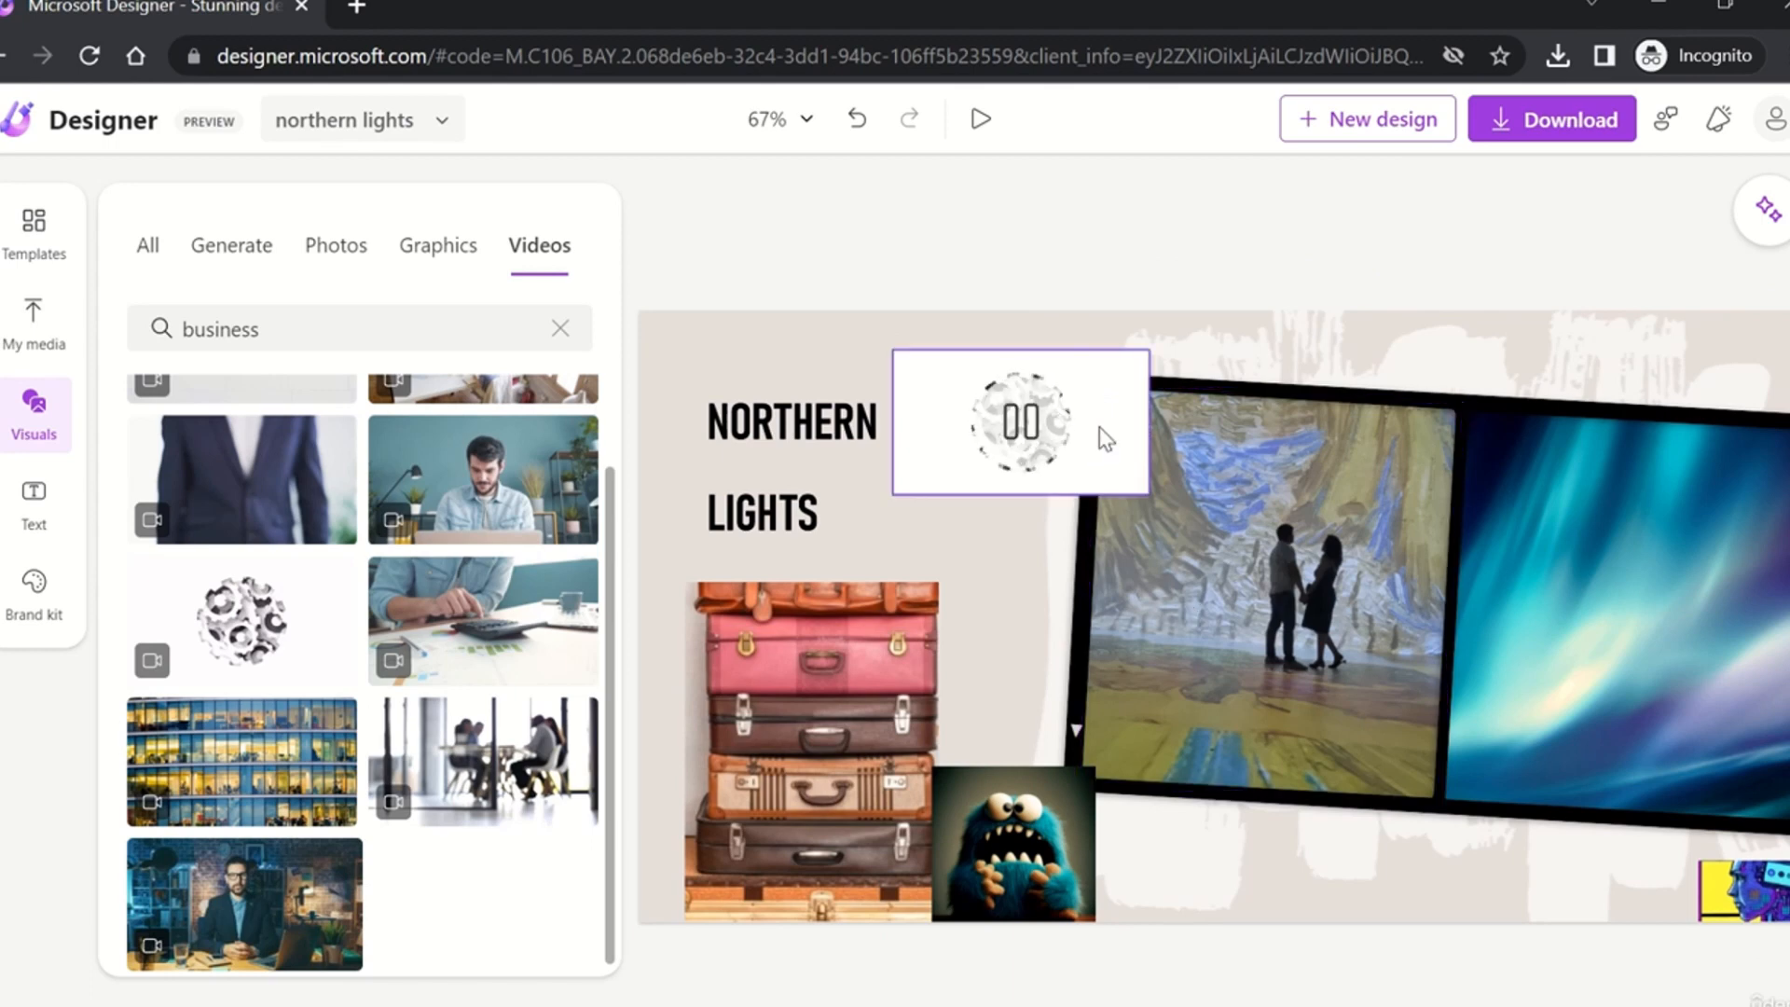
Step: Try sending the gear-ball video to the back of the design and undo that layer change
right_click(1008, 445)
click(1008, 444)
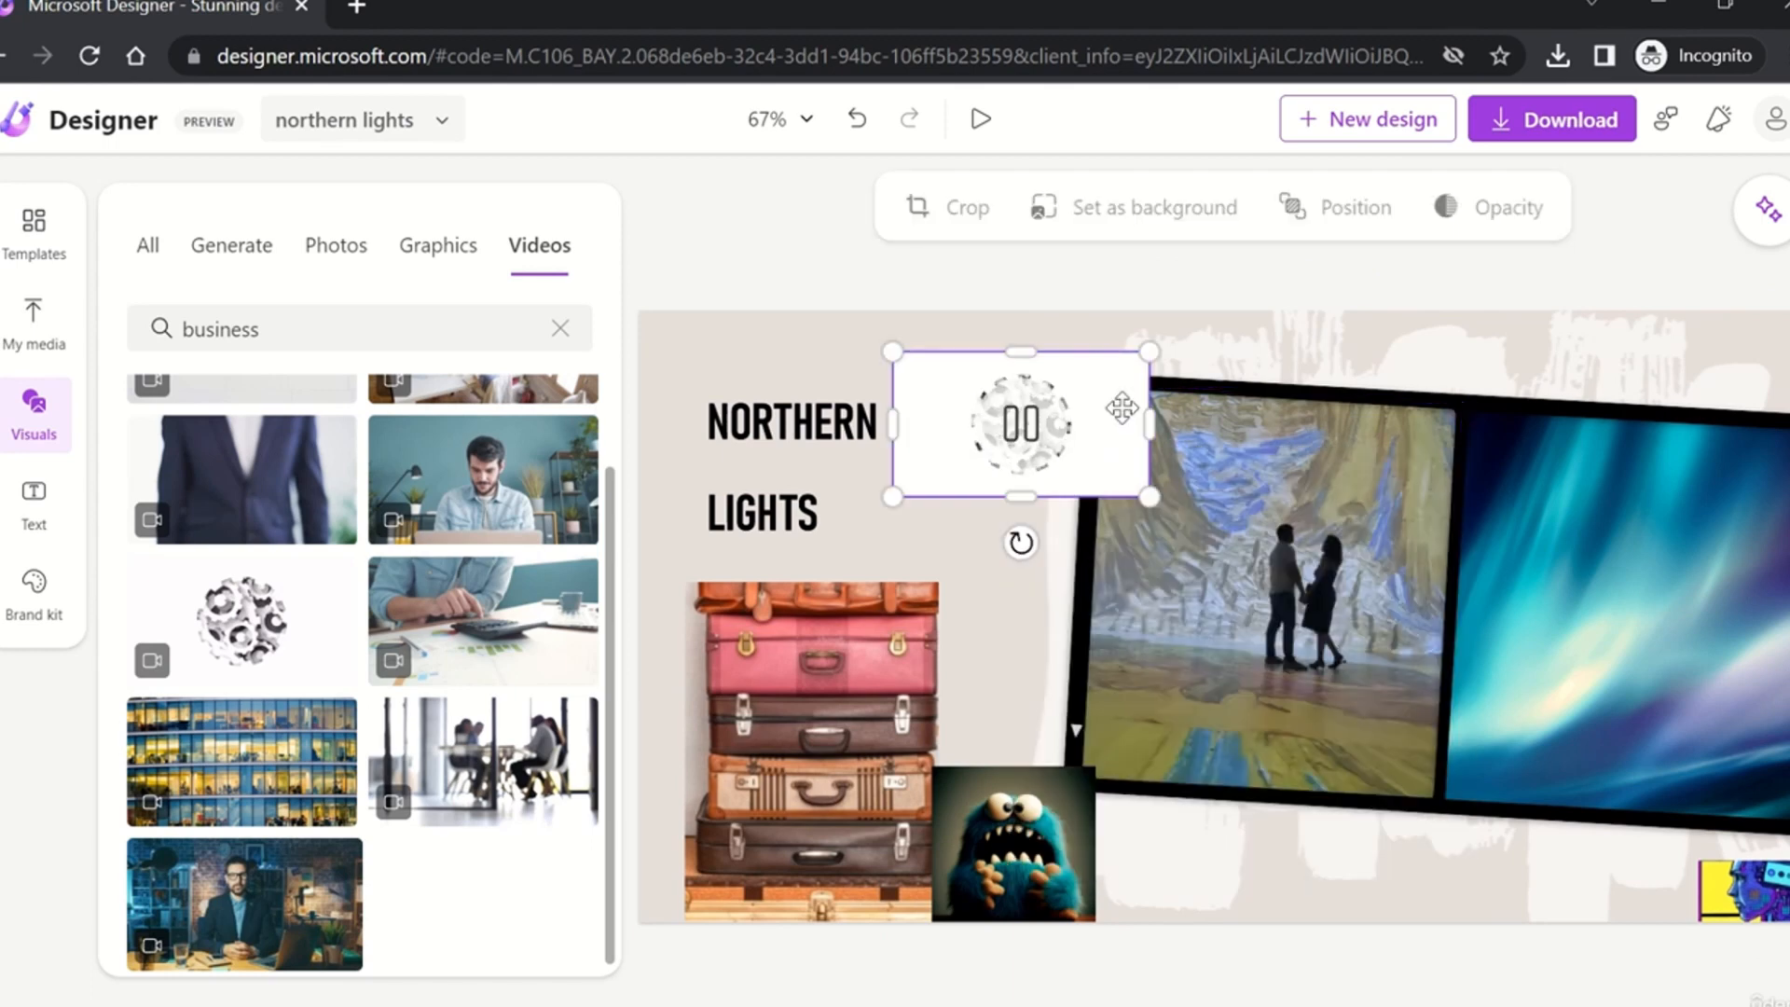
click(1368, 230)
click(1398, 322)
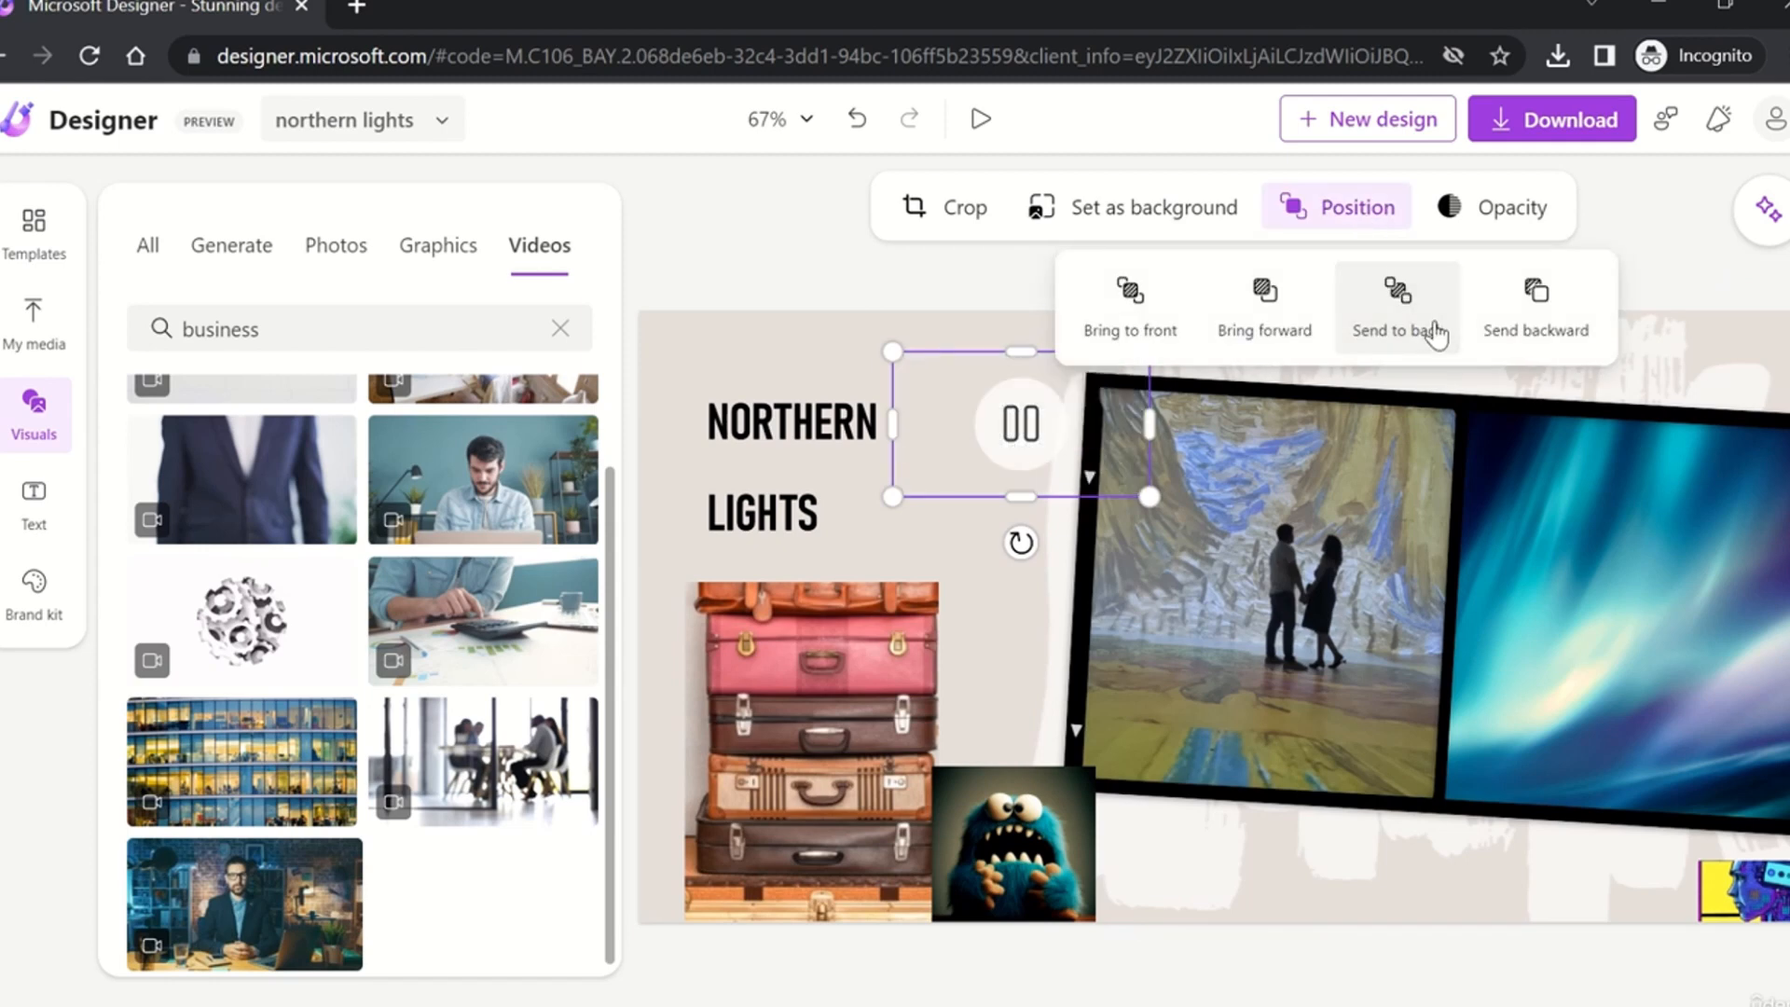
click(971, 293)
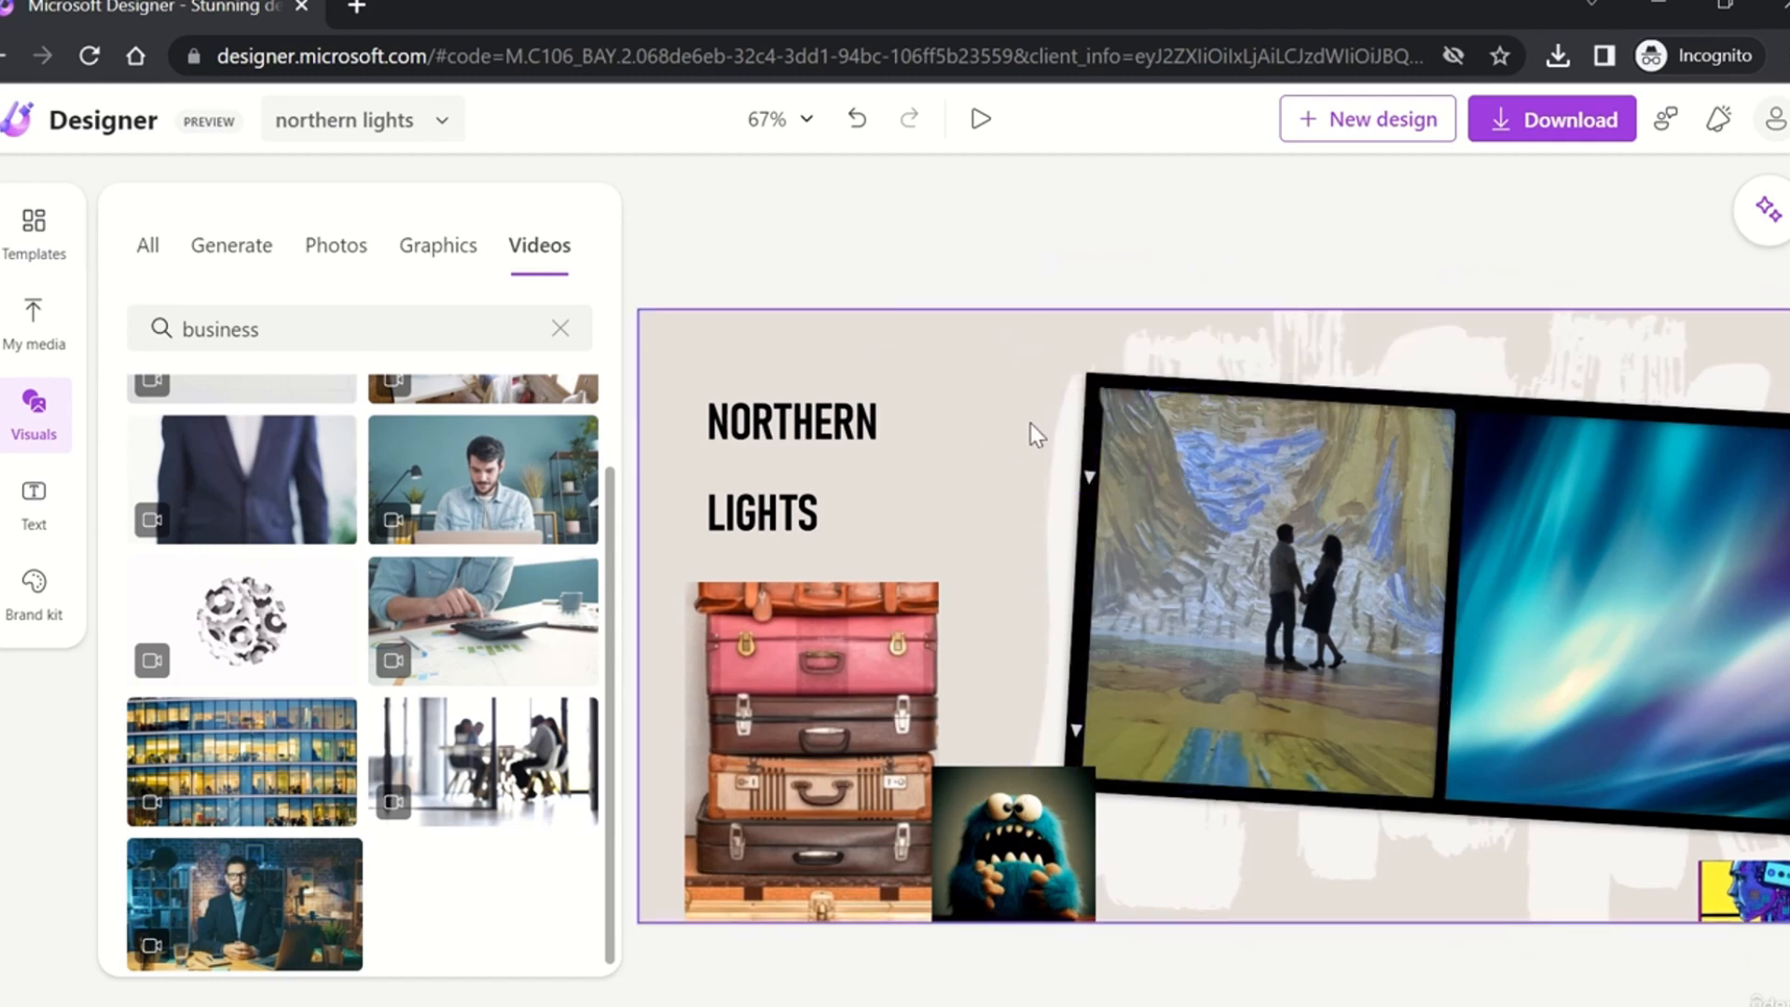
click(857, 120)
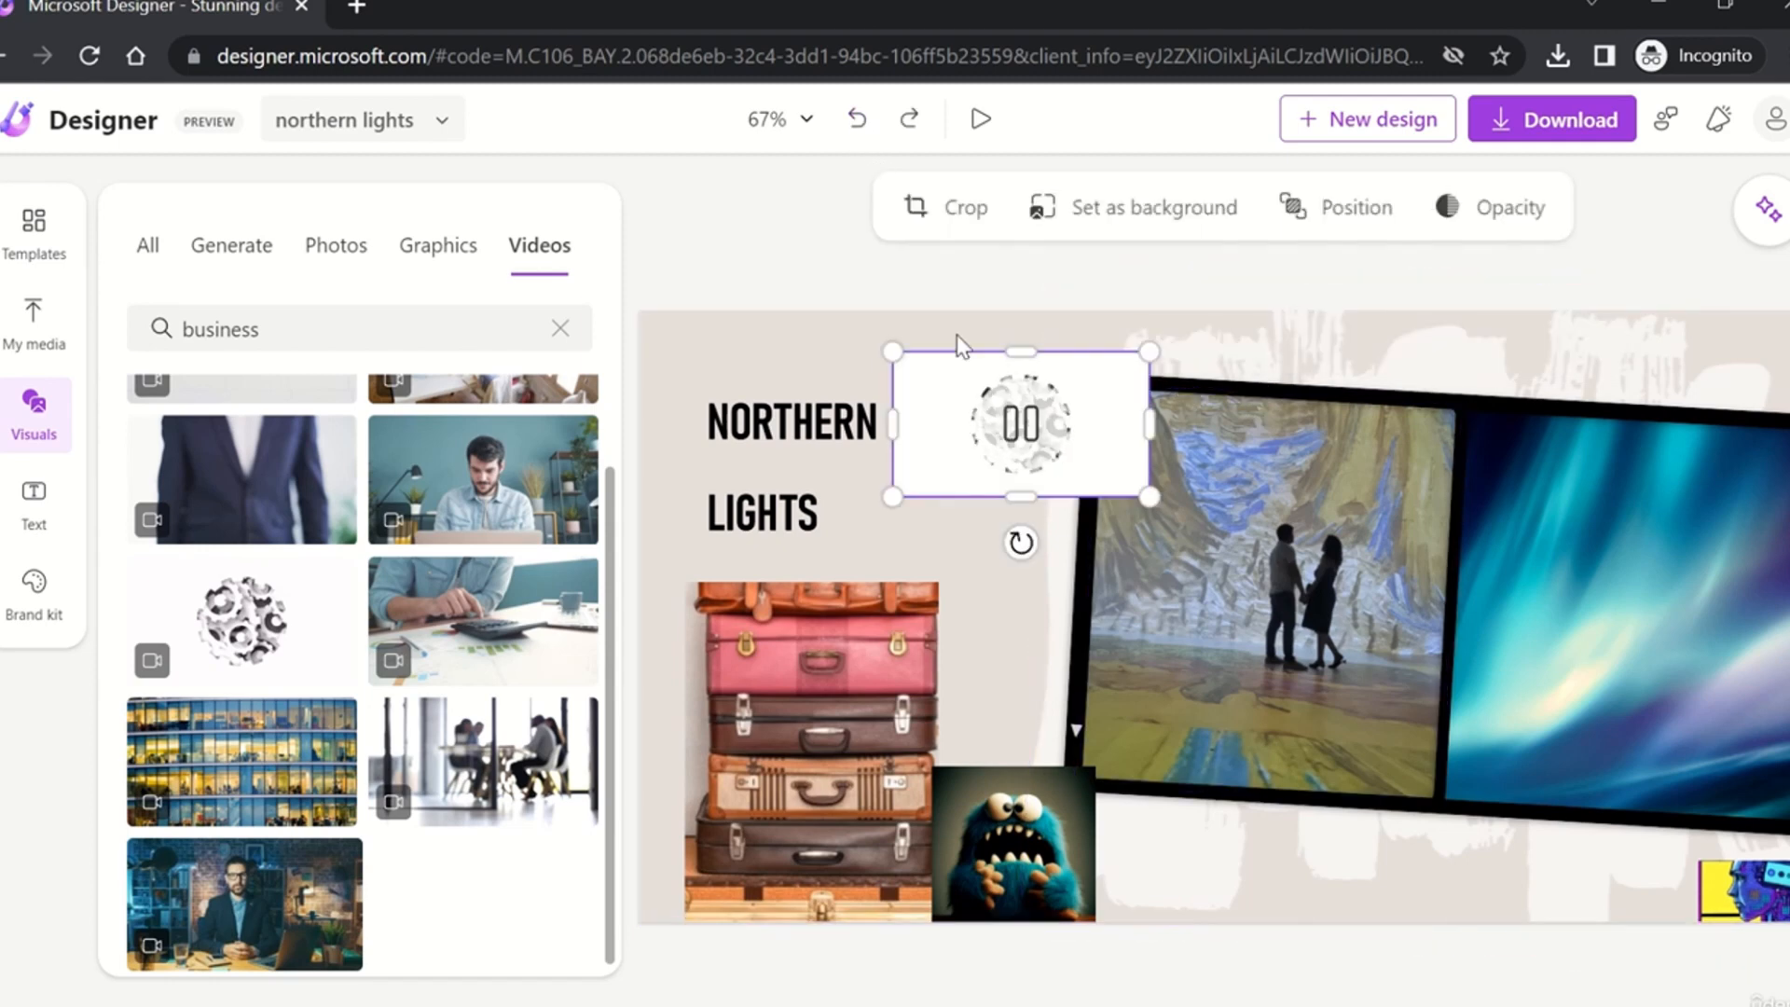
Step: Move the gear-ball video onto the upper corner of the couple photo, check its layer order options, and deselect it
drag(1146, 457, 1273, 502)
click(1339, 208)
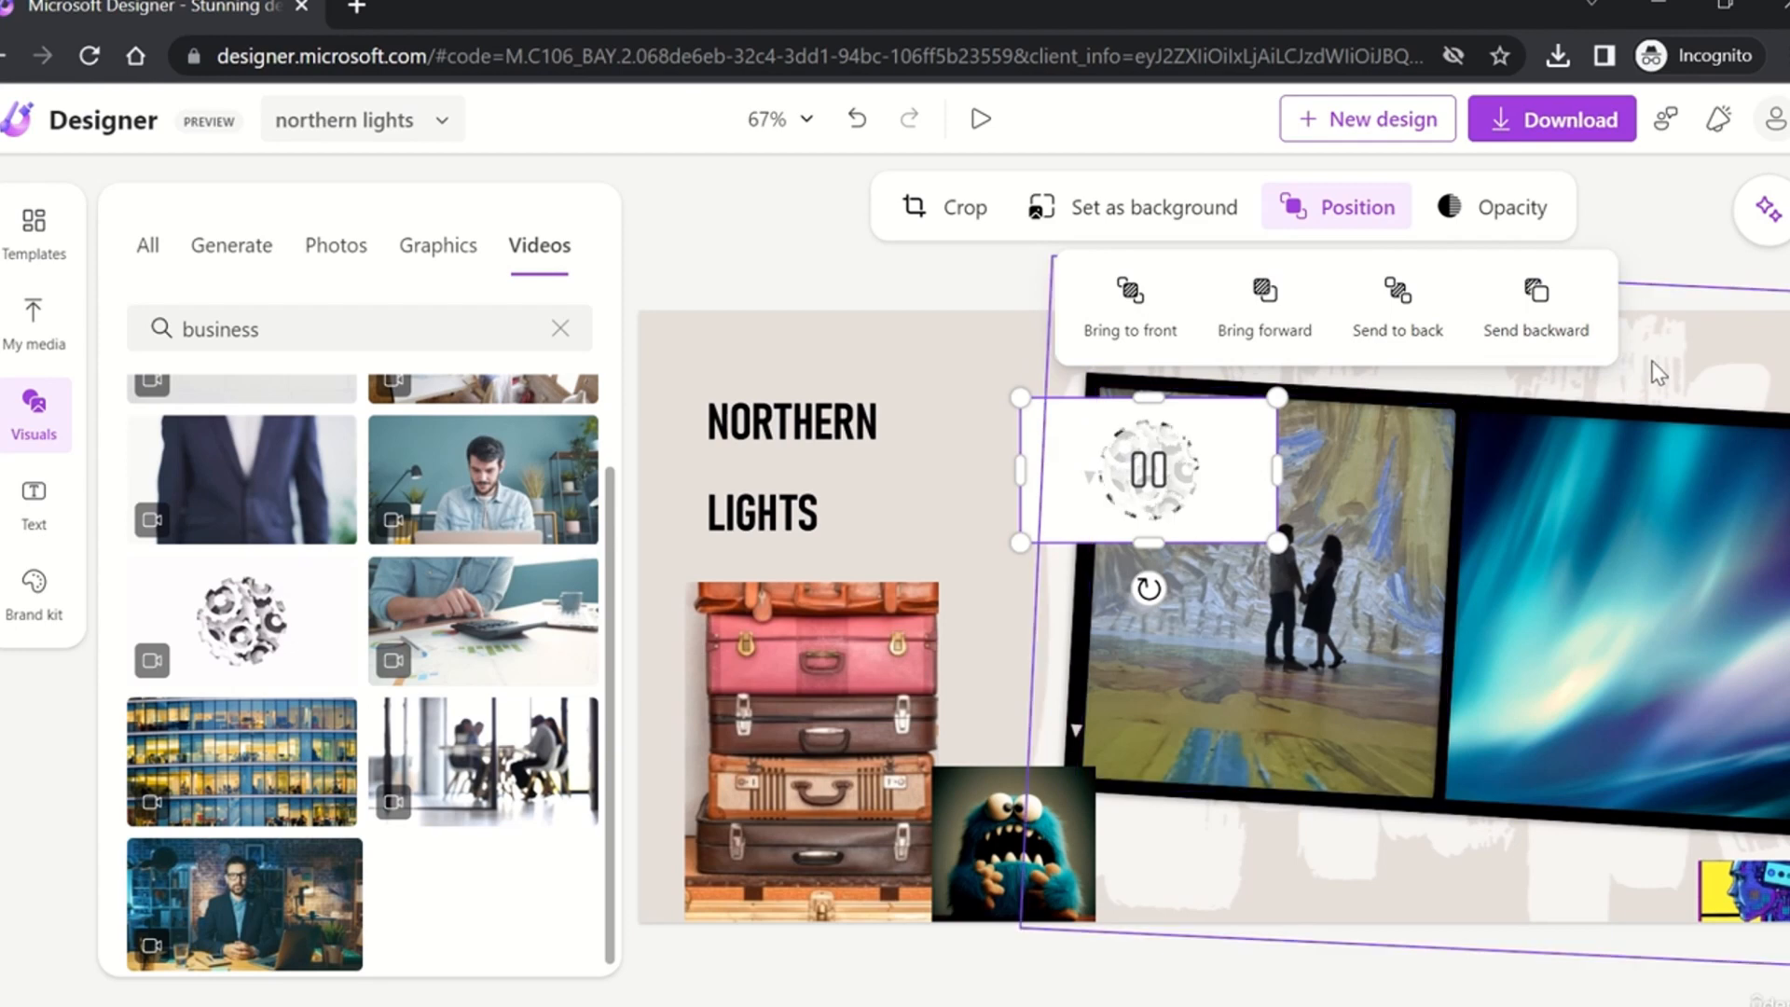
click(1685, 238)
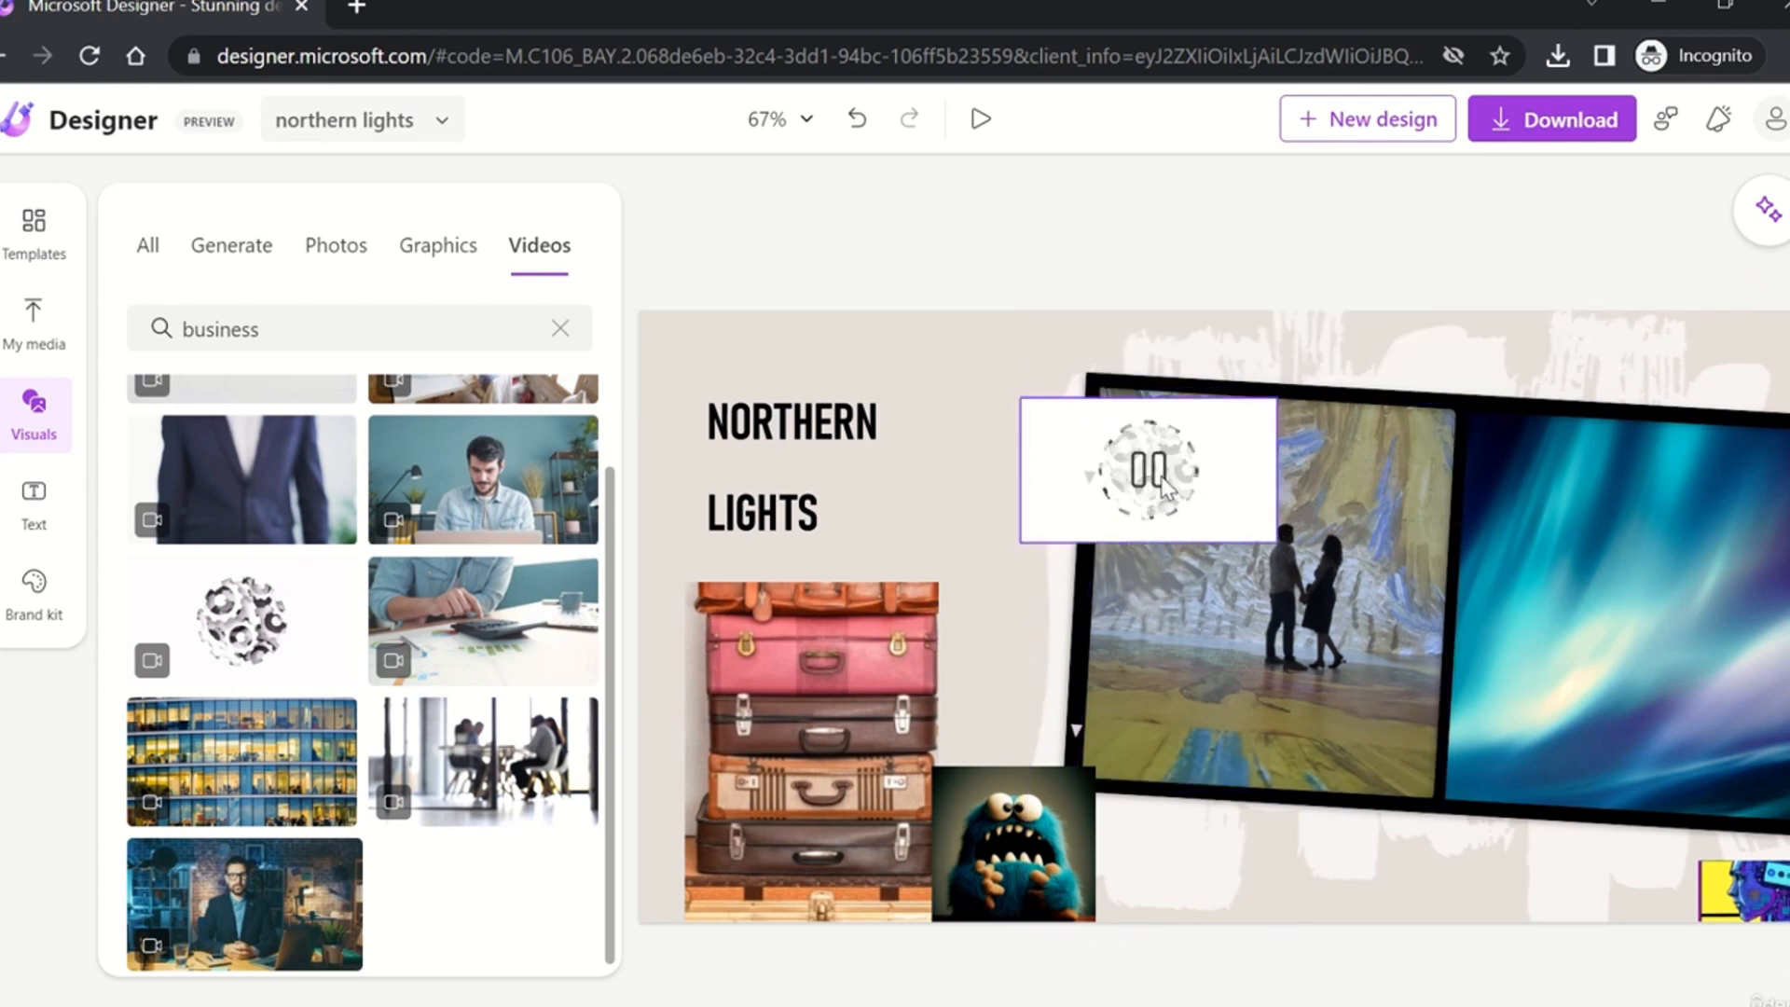
Step: Select the black frame behind the photos, return to the video results, and delete the gear-ball video from the design
click(1302, 396)
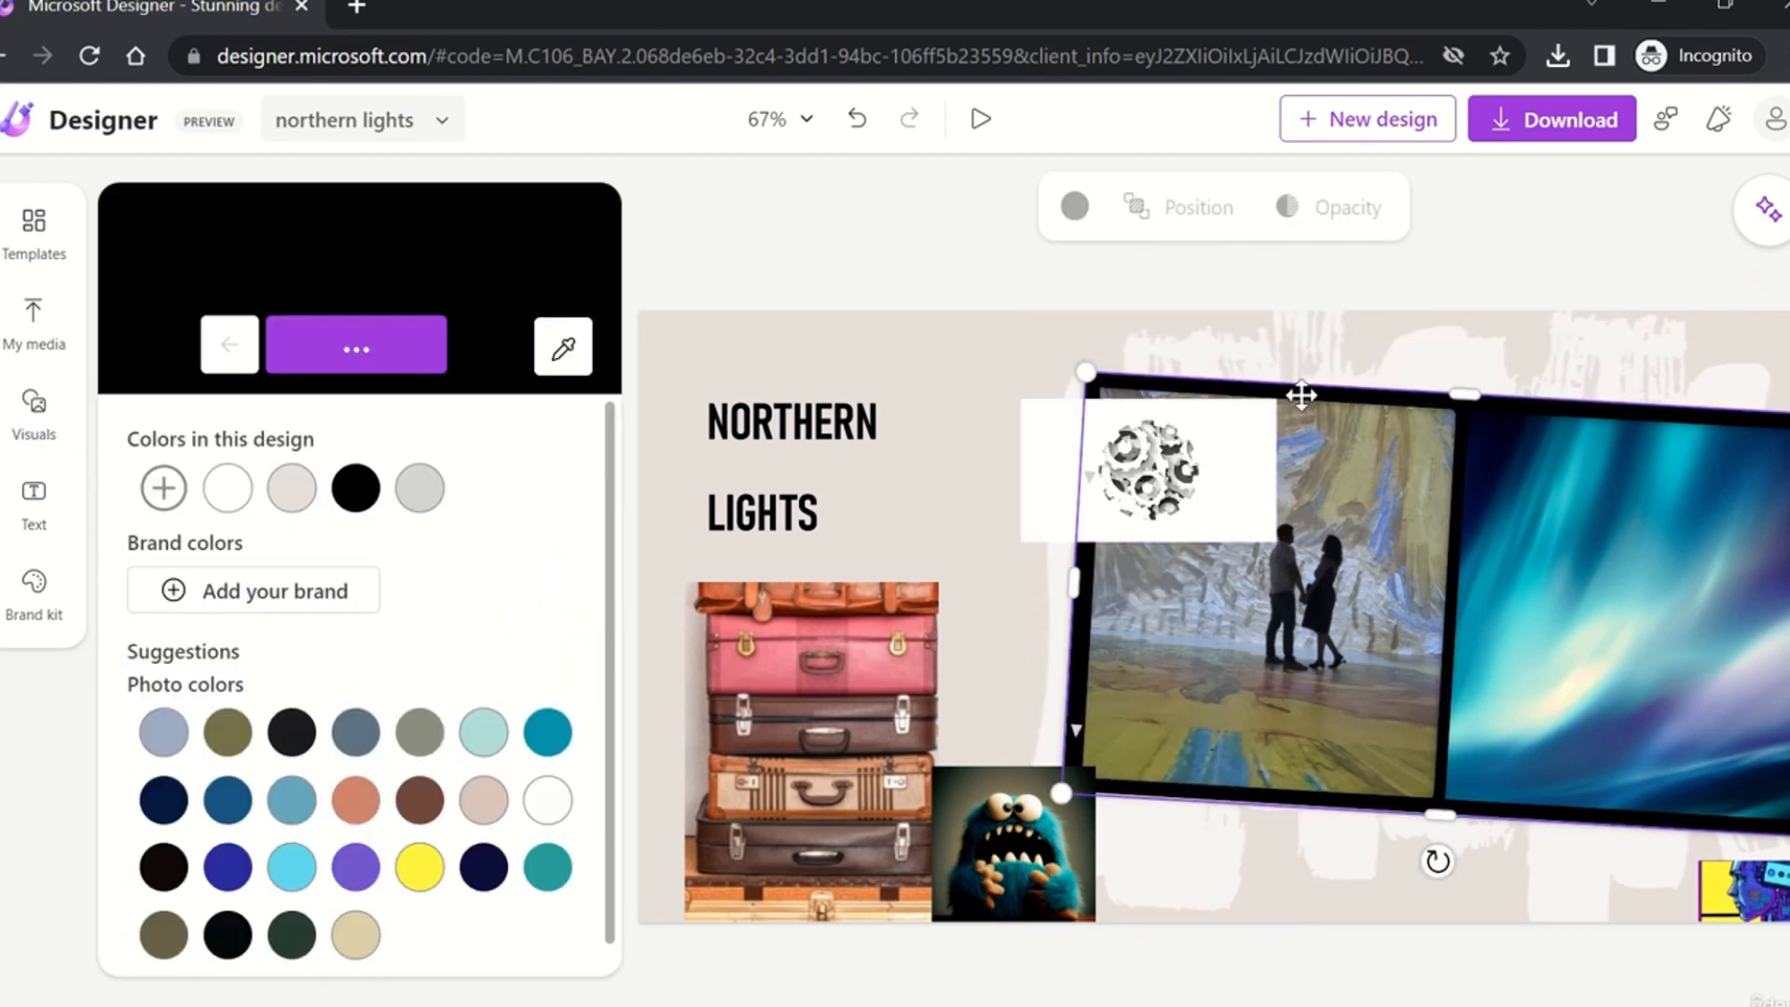
click(33, 411)
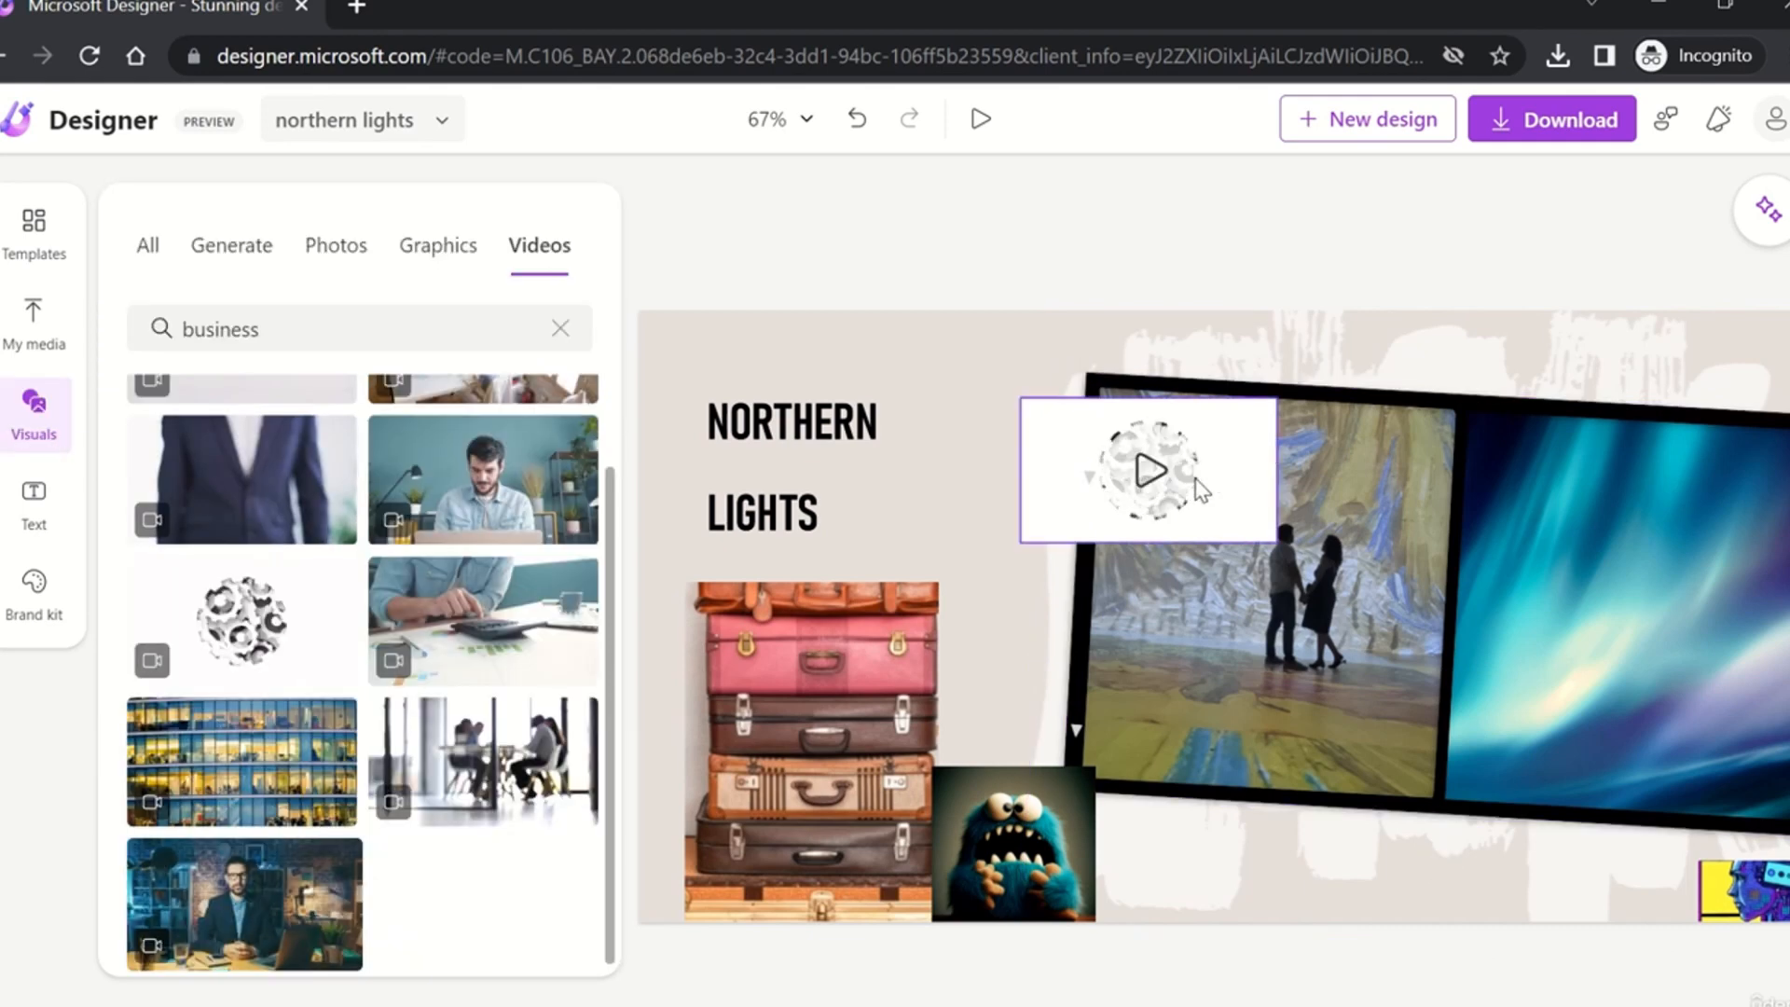
click(1233, 469)
key(Delete)
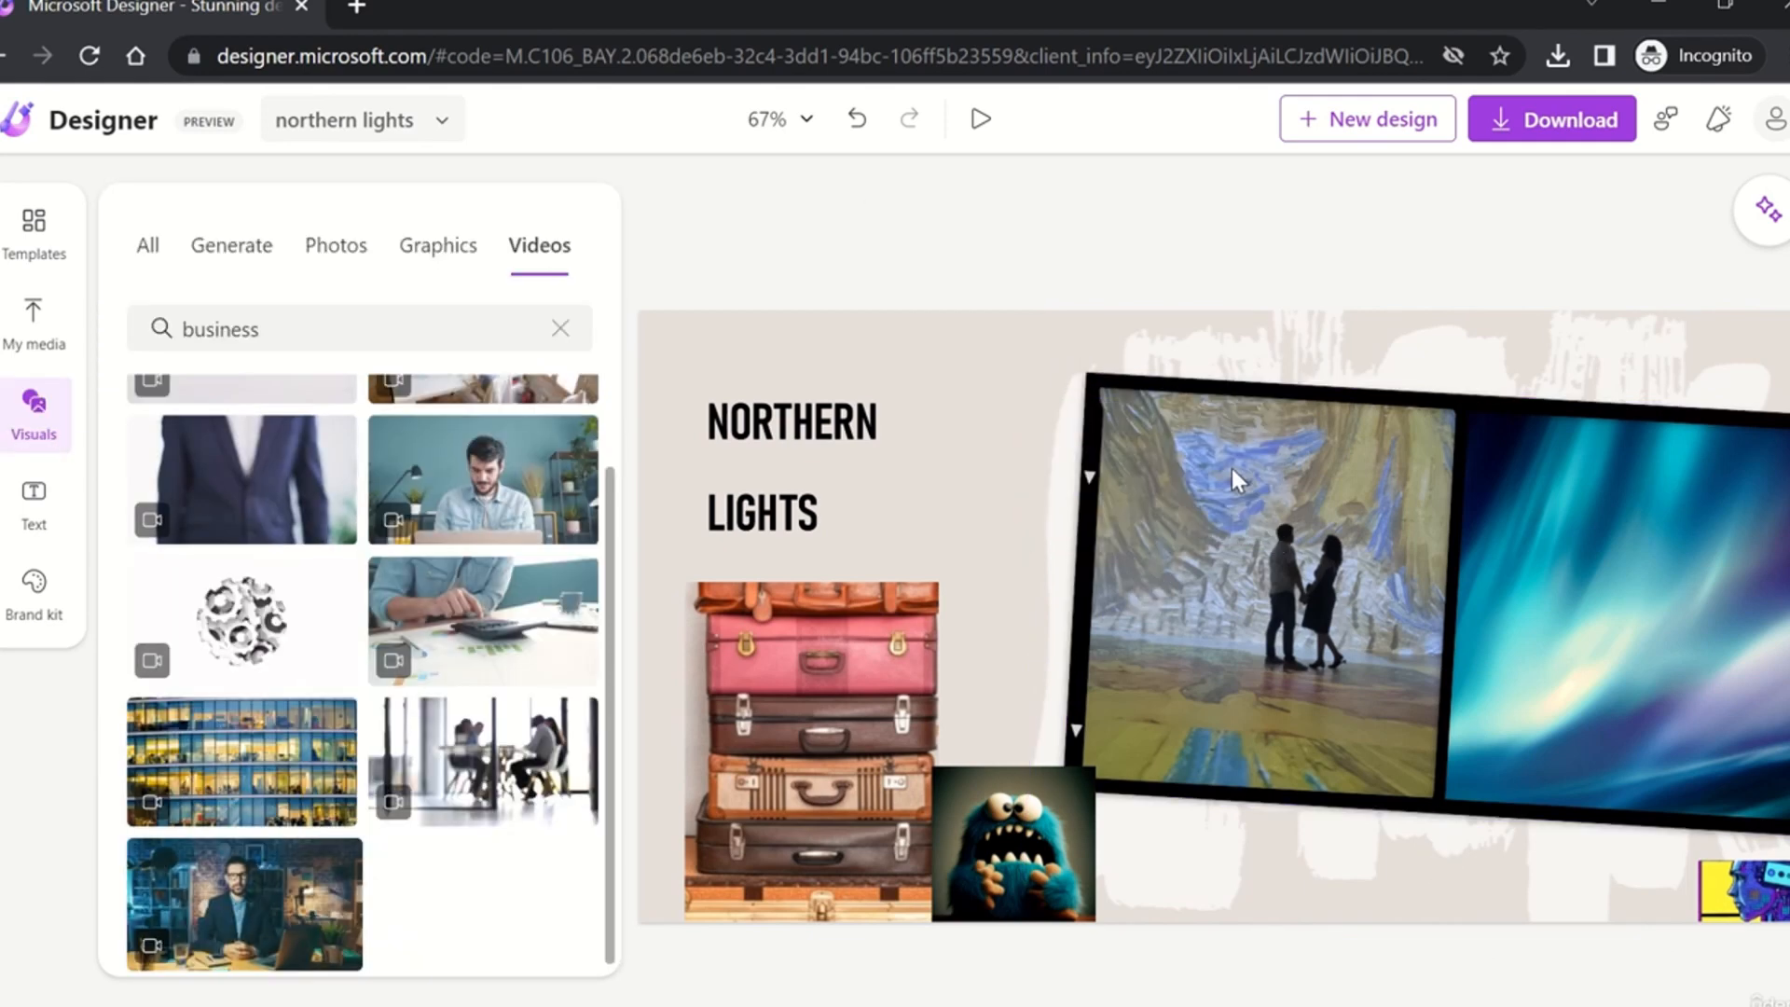
Step: Generate text from the description "emotions at northern lights" and review the suggested heading, subheading and body texts
click(35, 504)
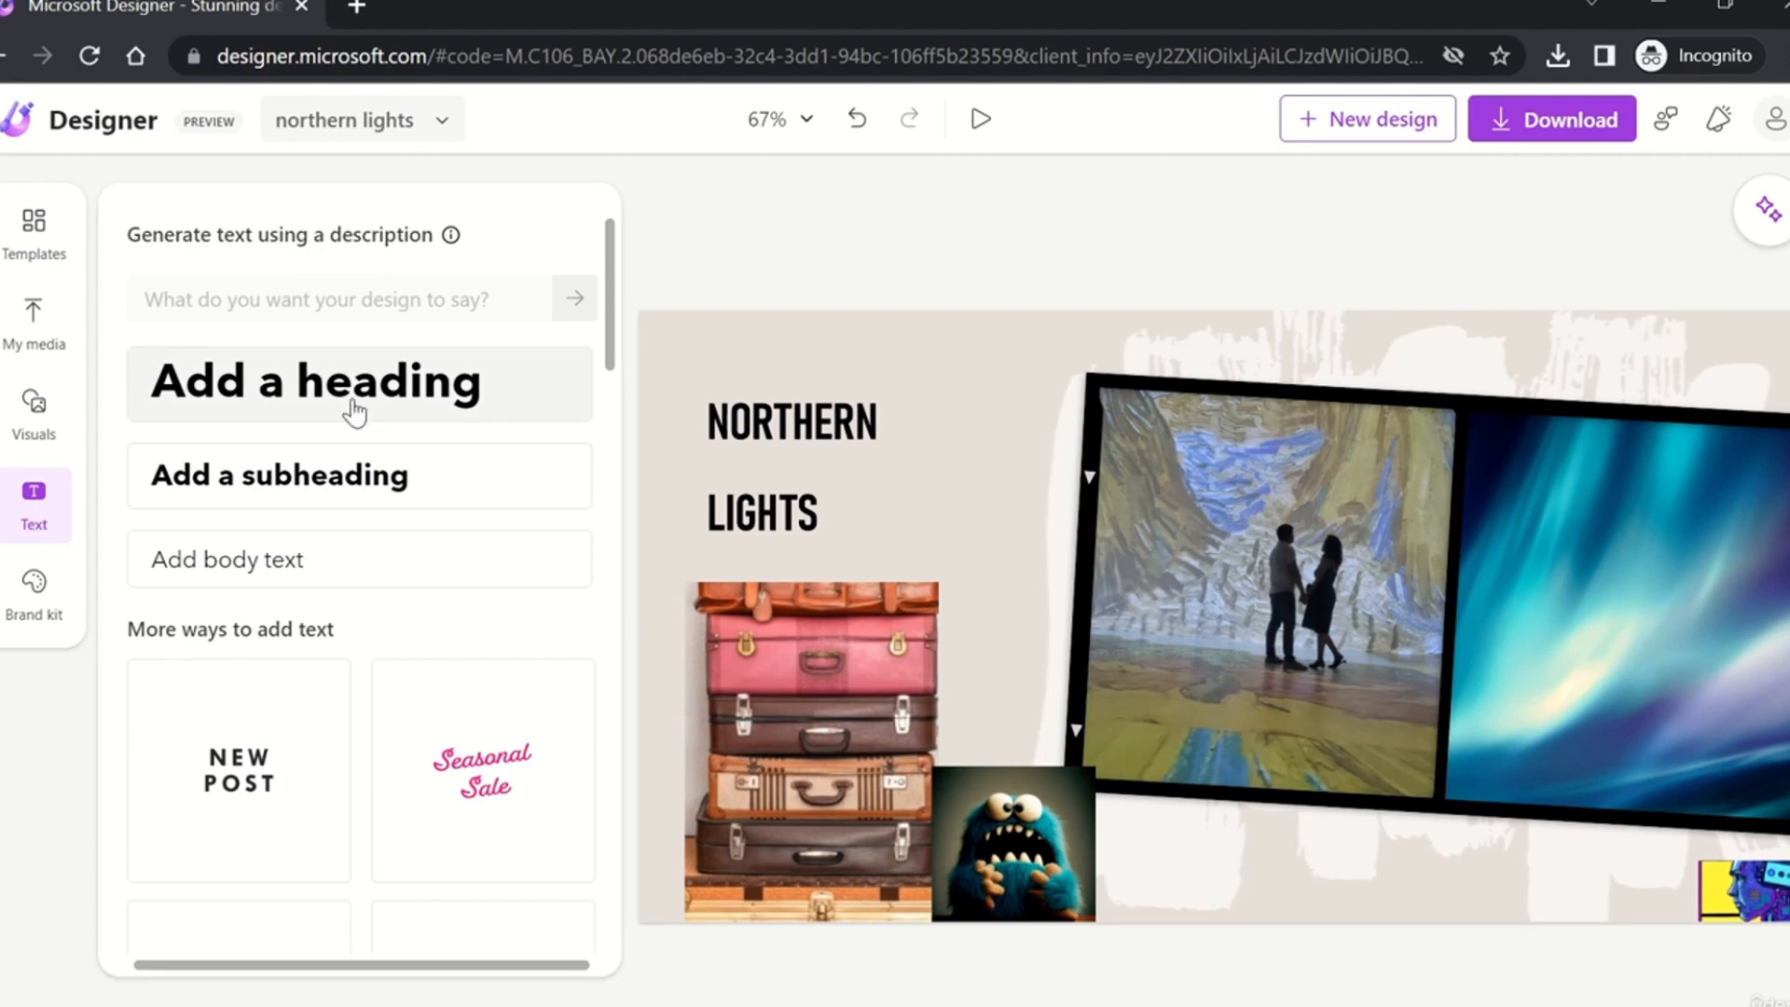
click(345, 304)
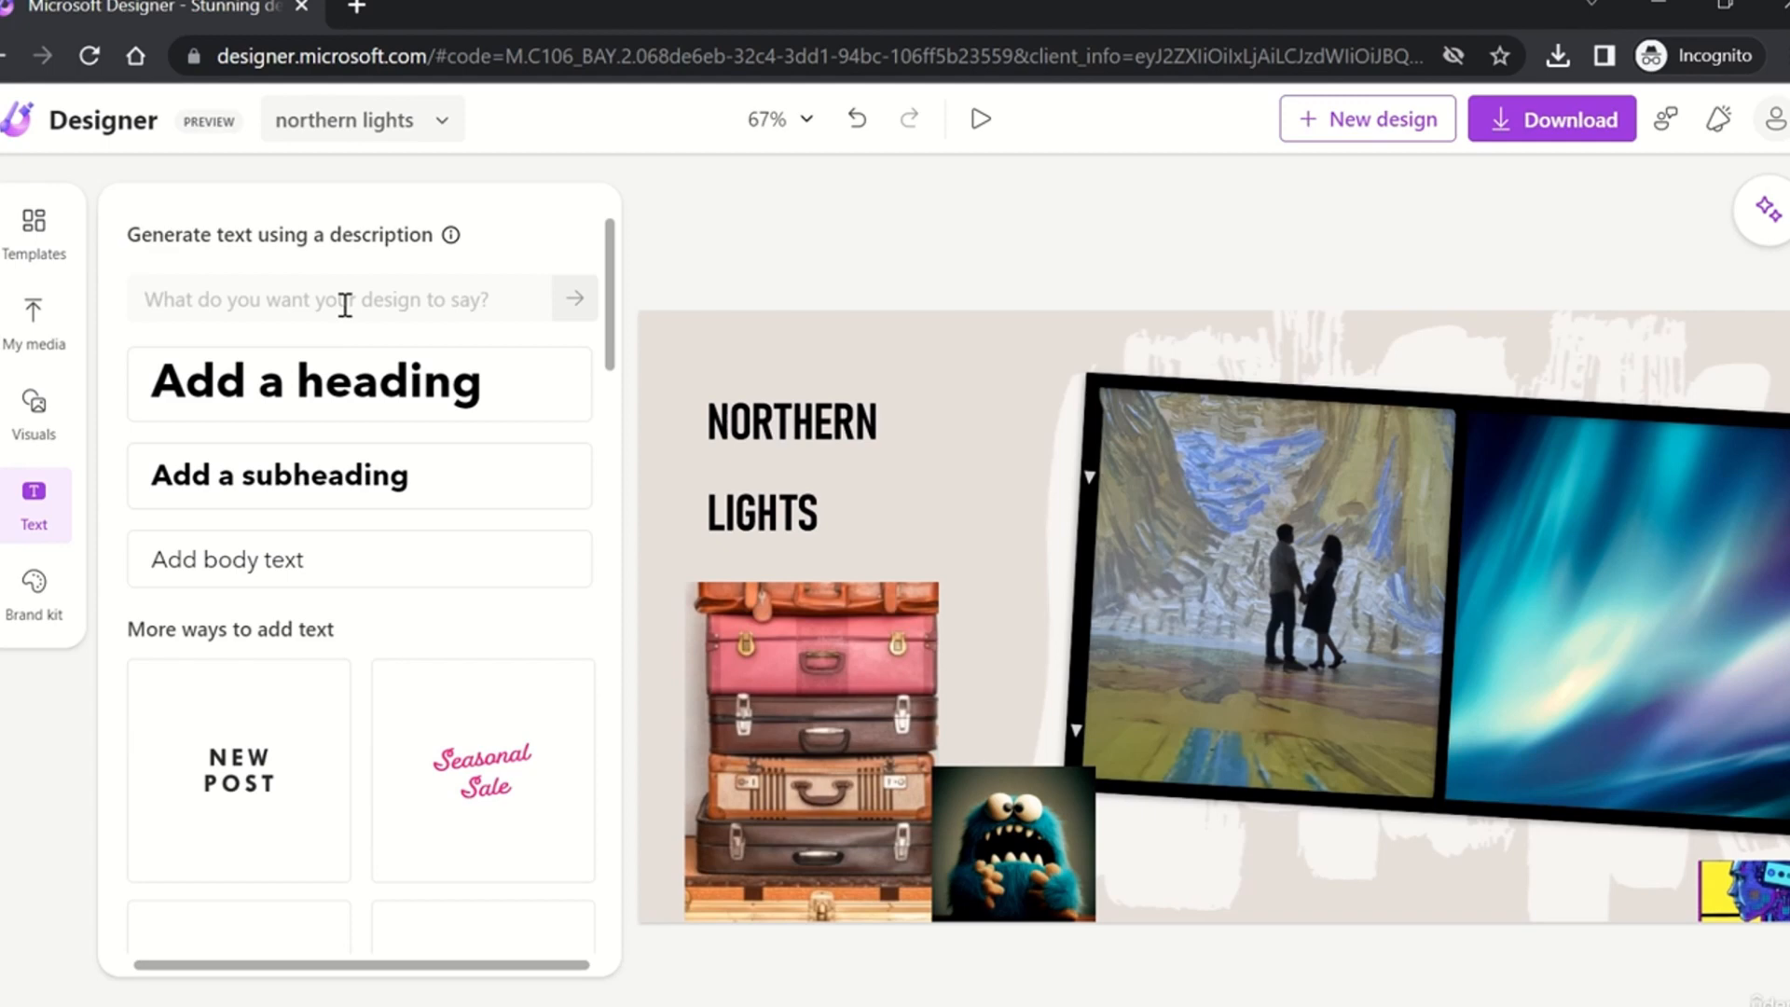
text(northern lights)
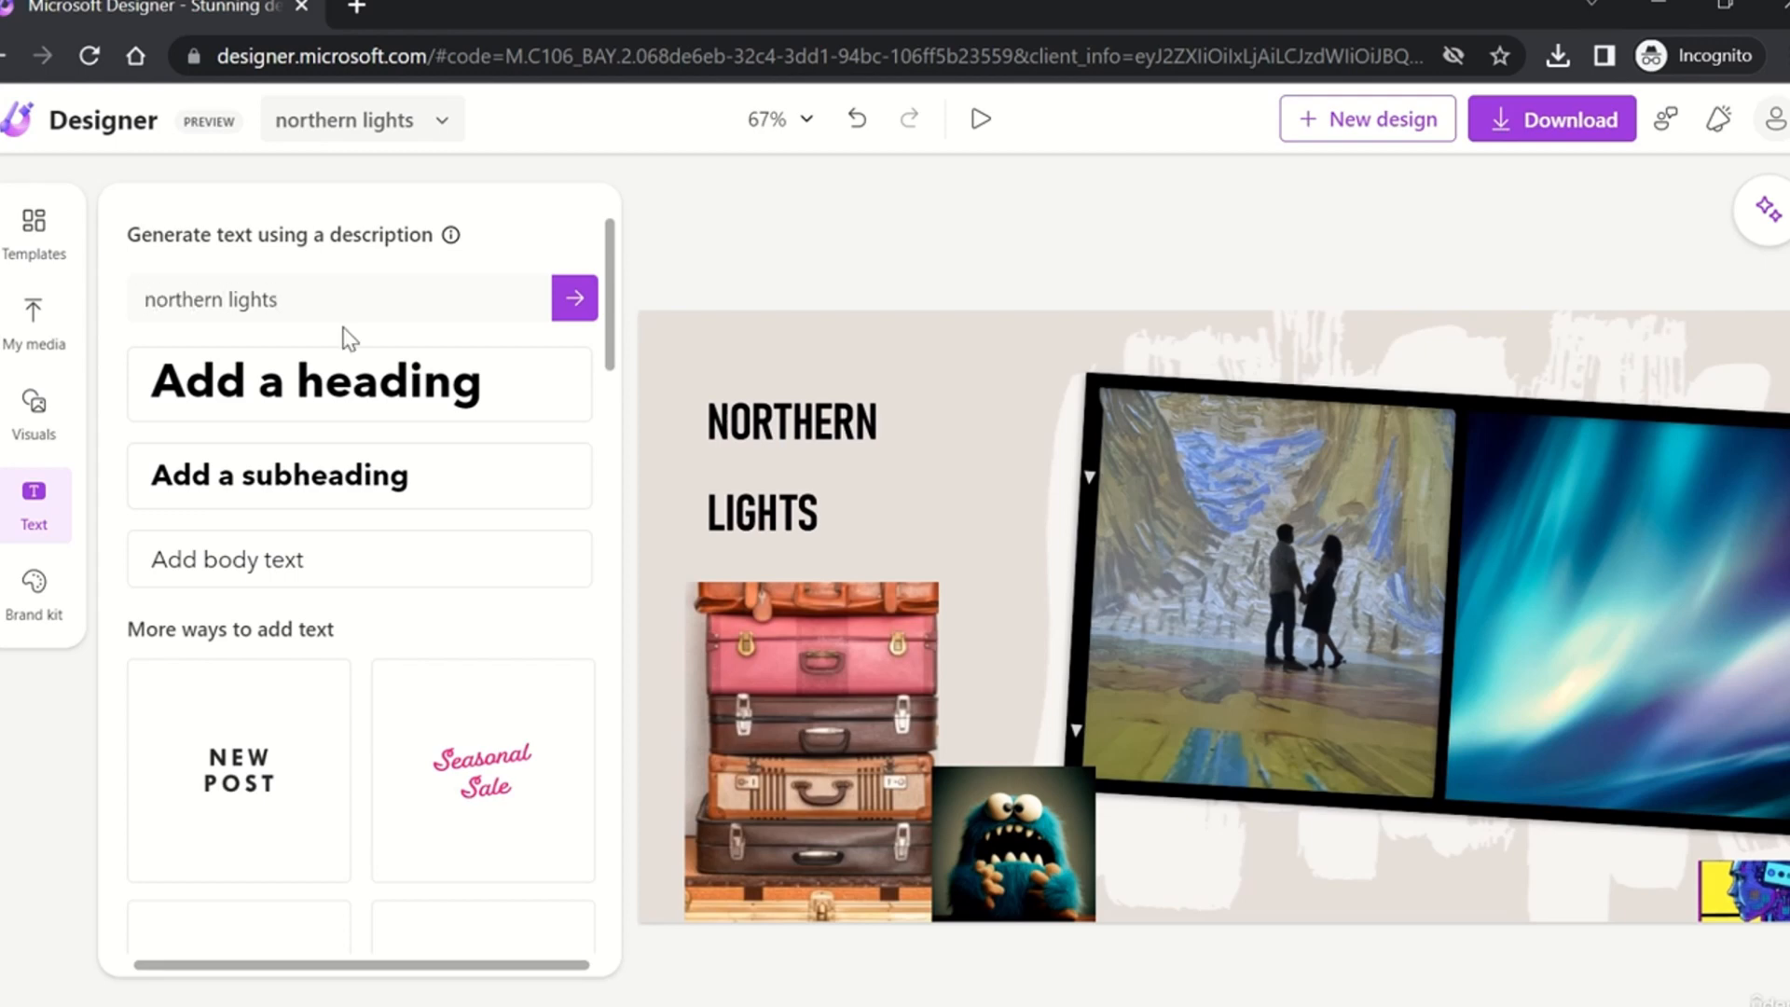
text(emotions at)
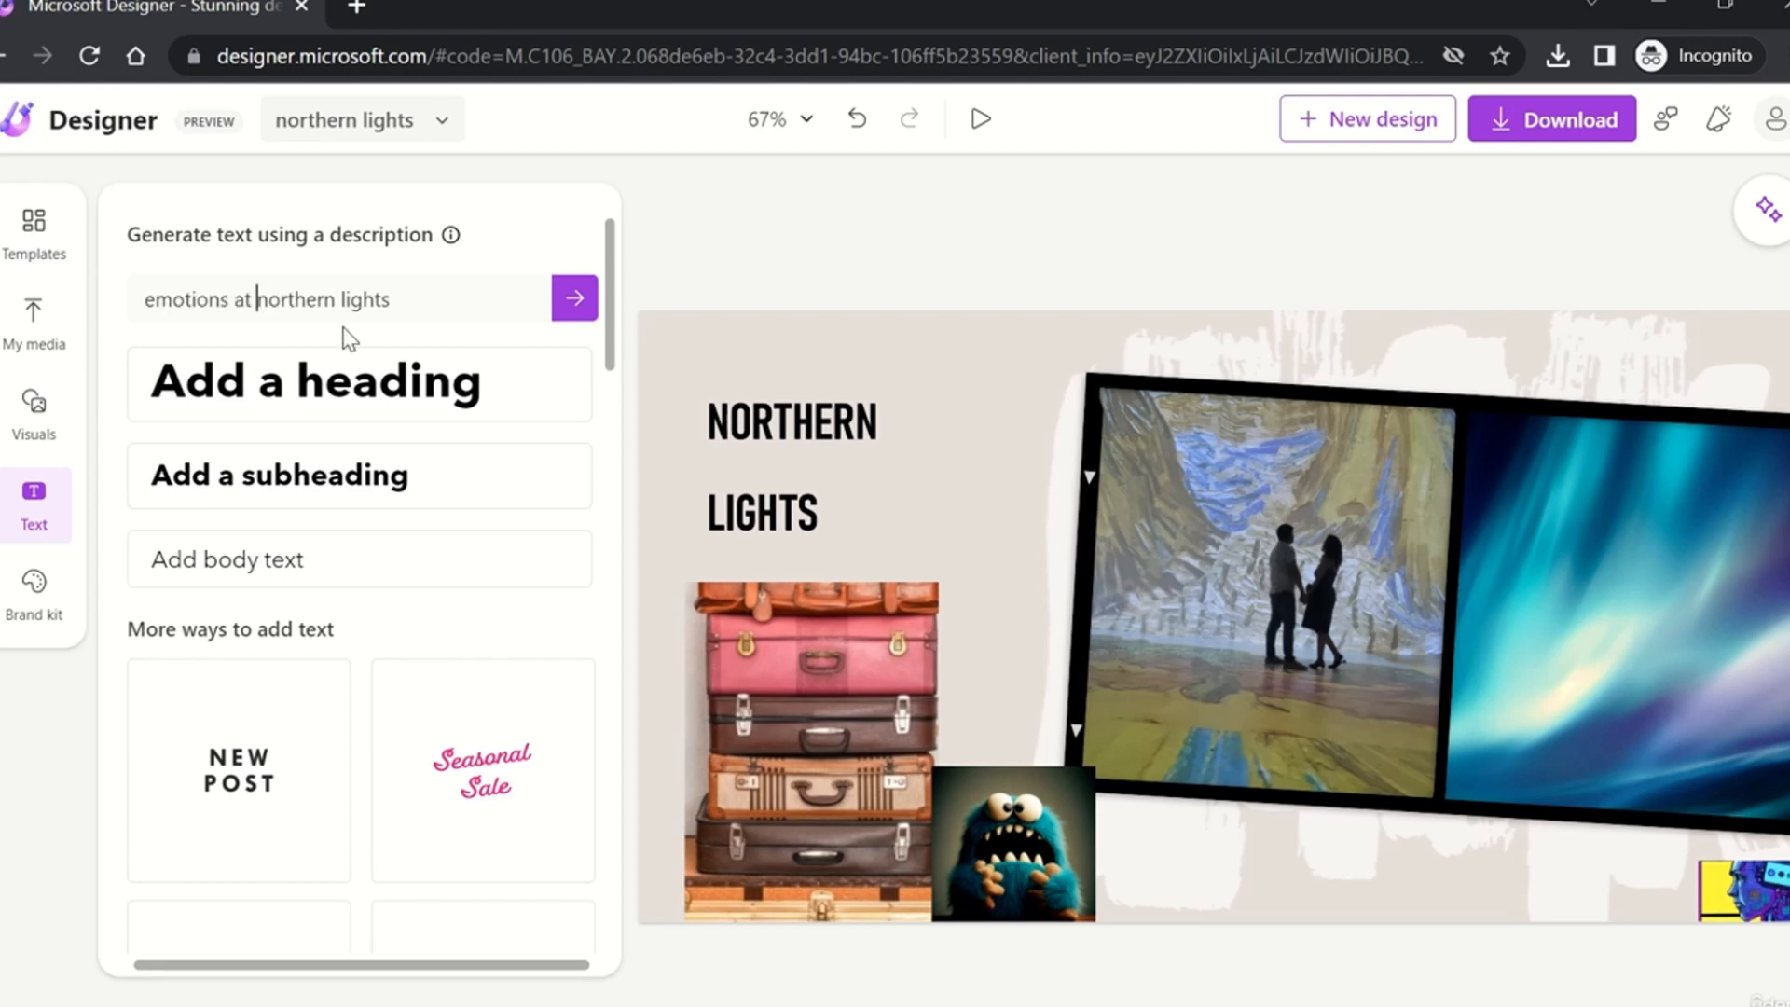
click(567, 306)
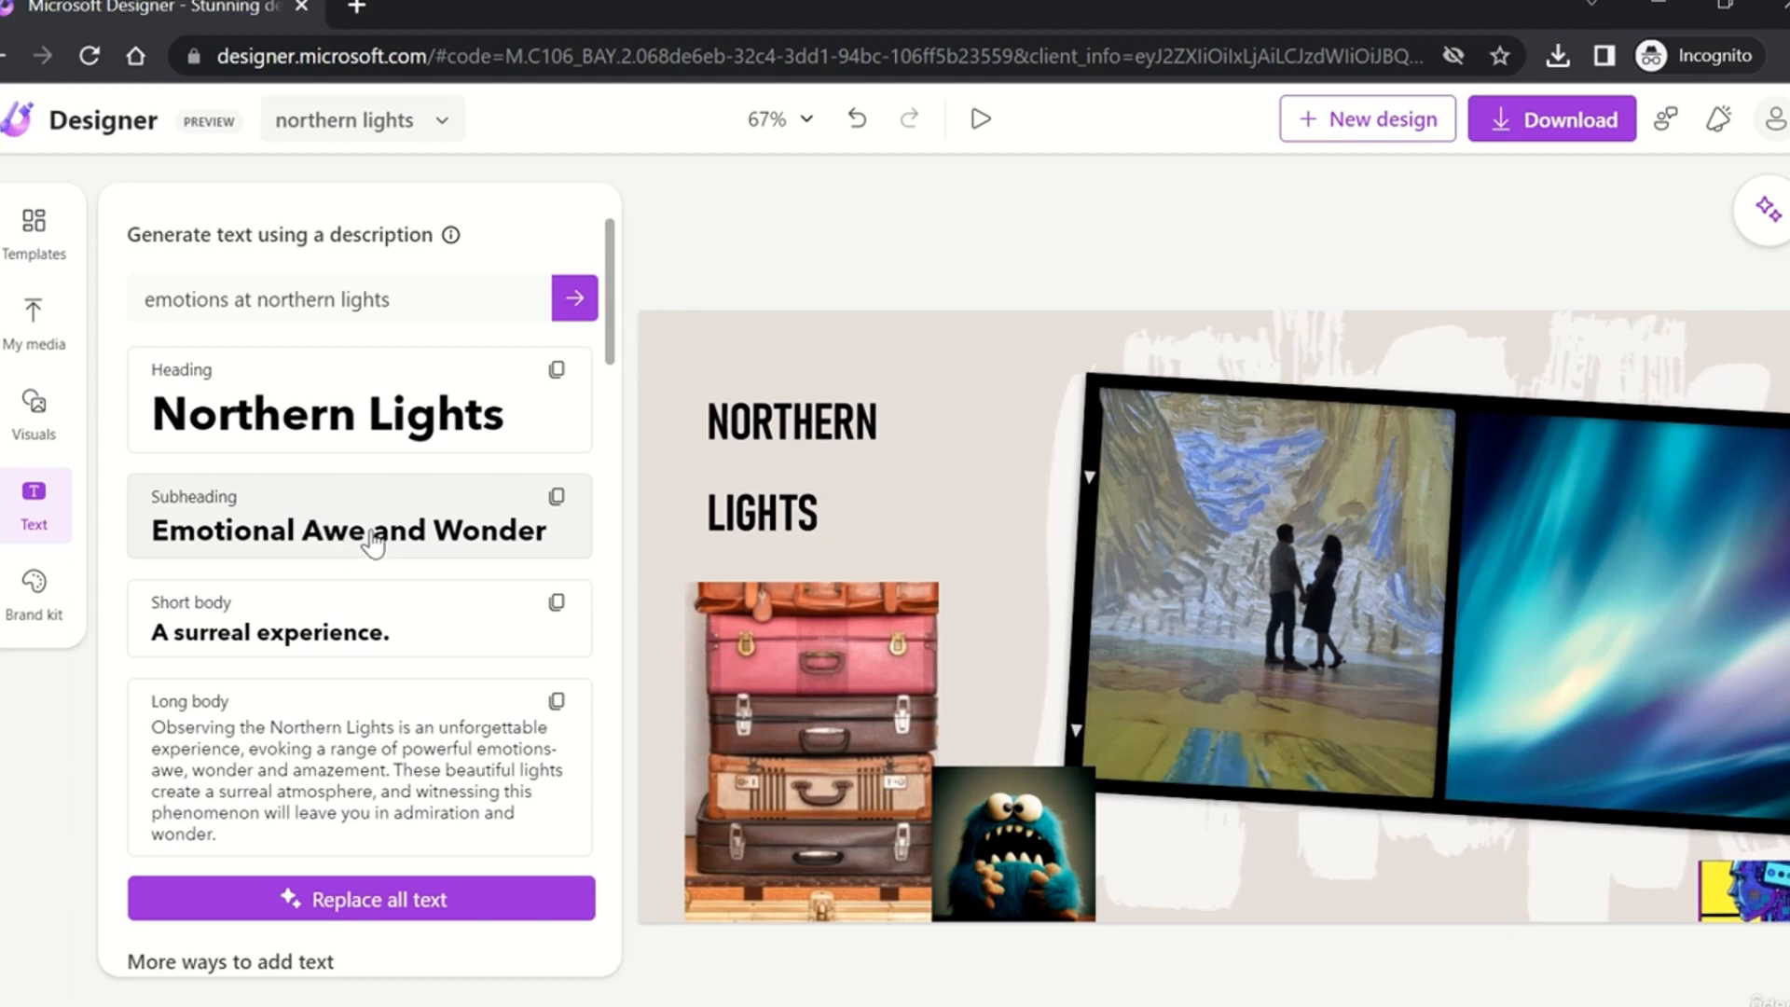
scroll(403, 625, down, 2)
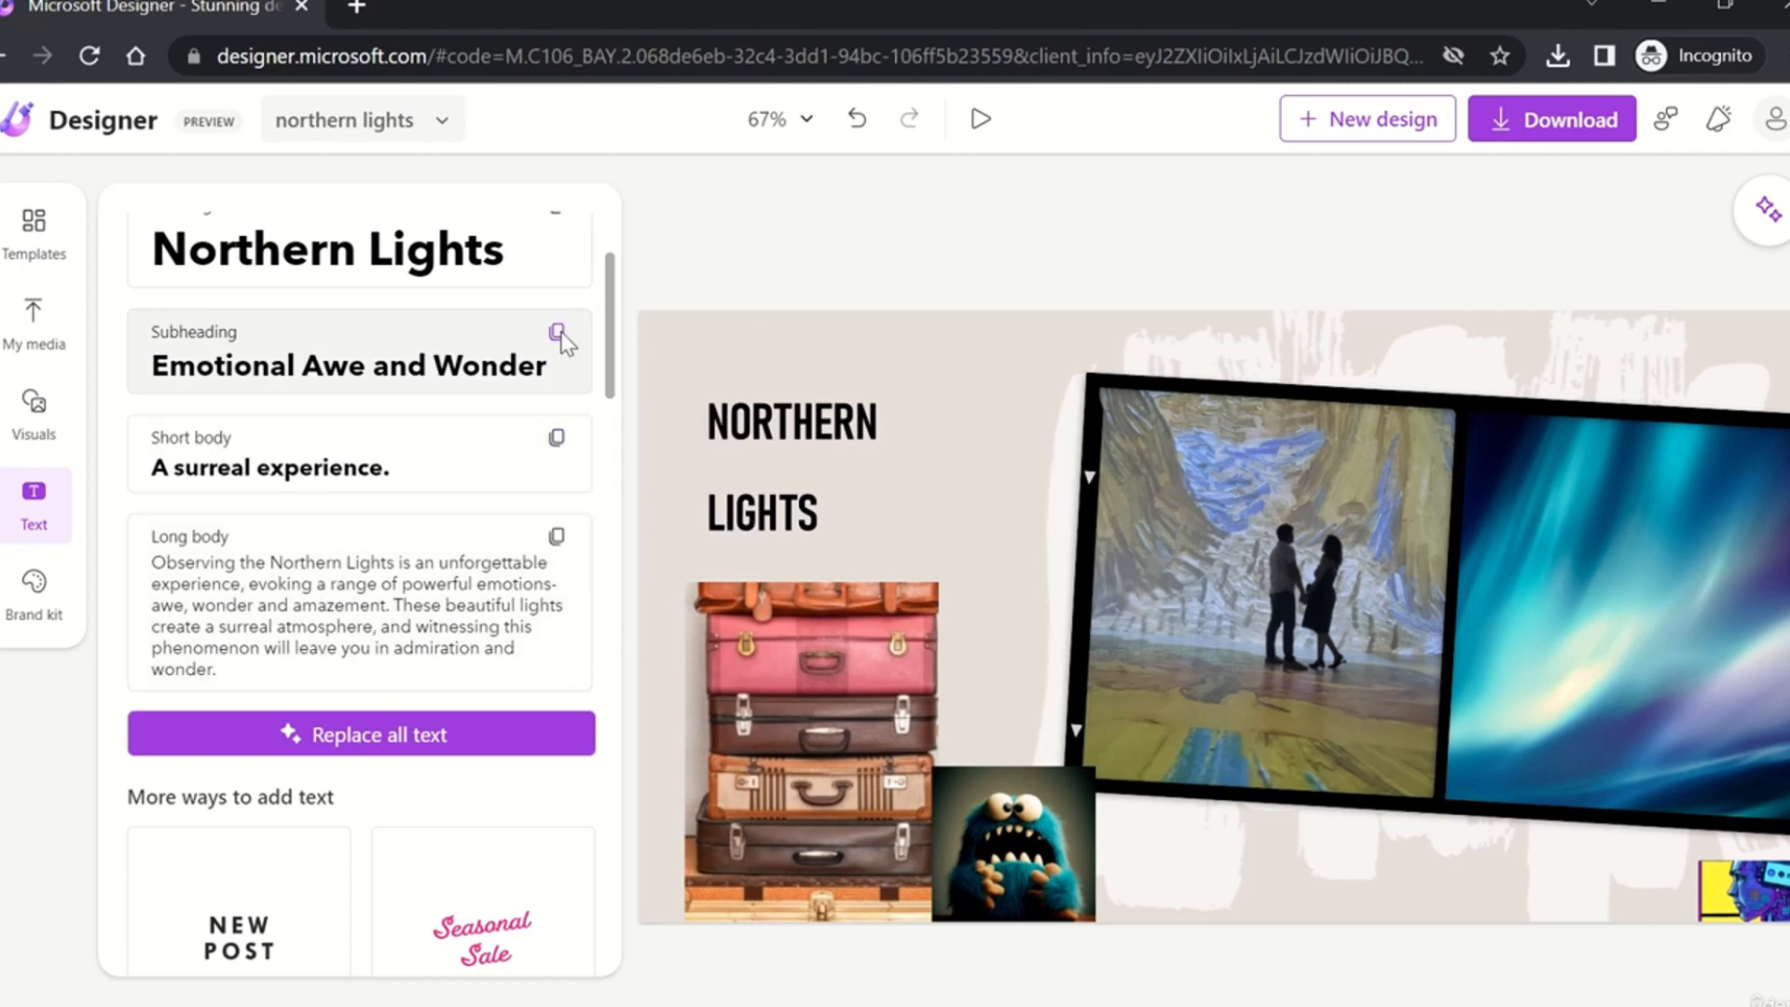
Step: Add the generated short body text "A surreal experience." to the design and place it just above the NORTHERN LIGHTS title
scroll(439, 632, down, 3)
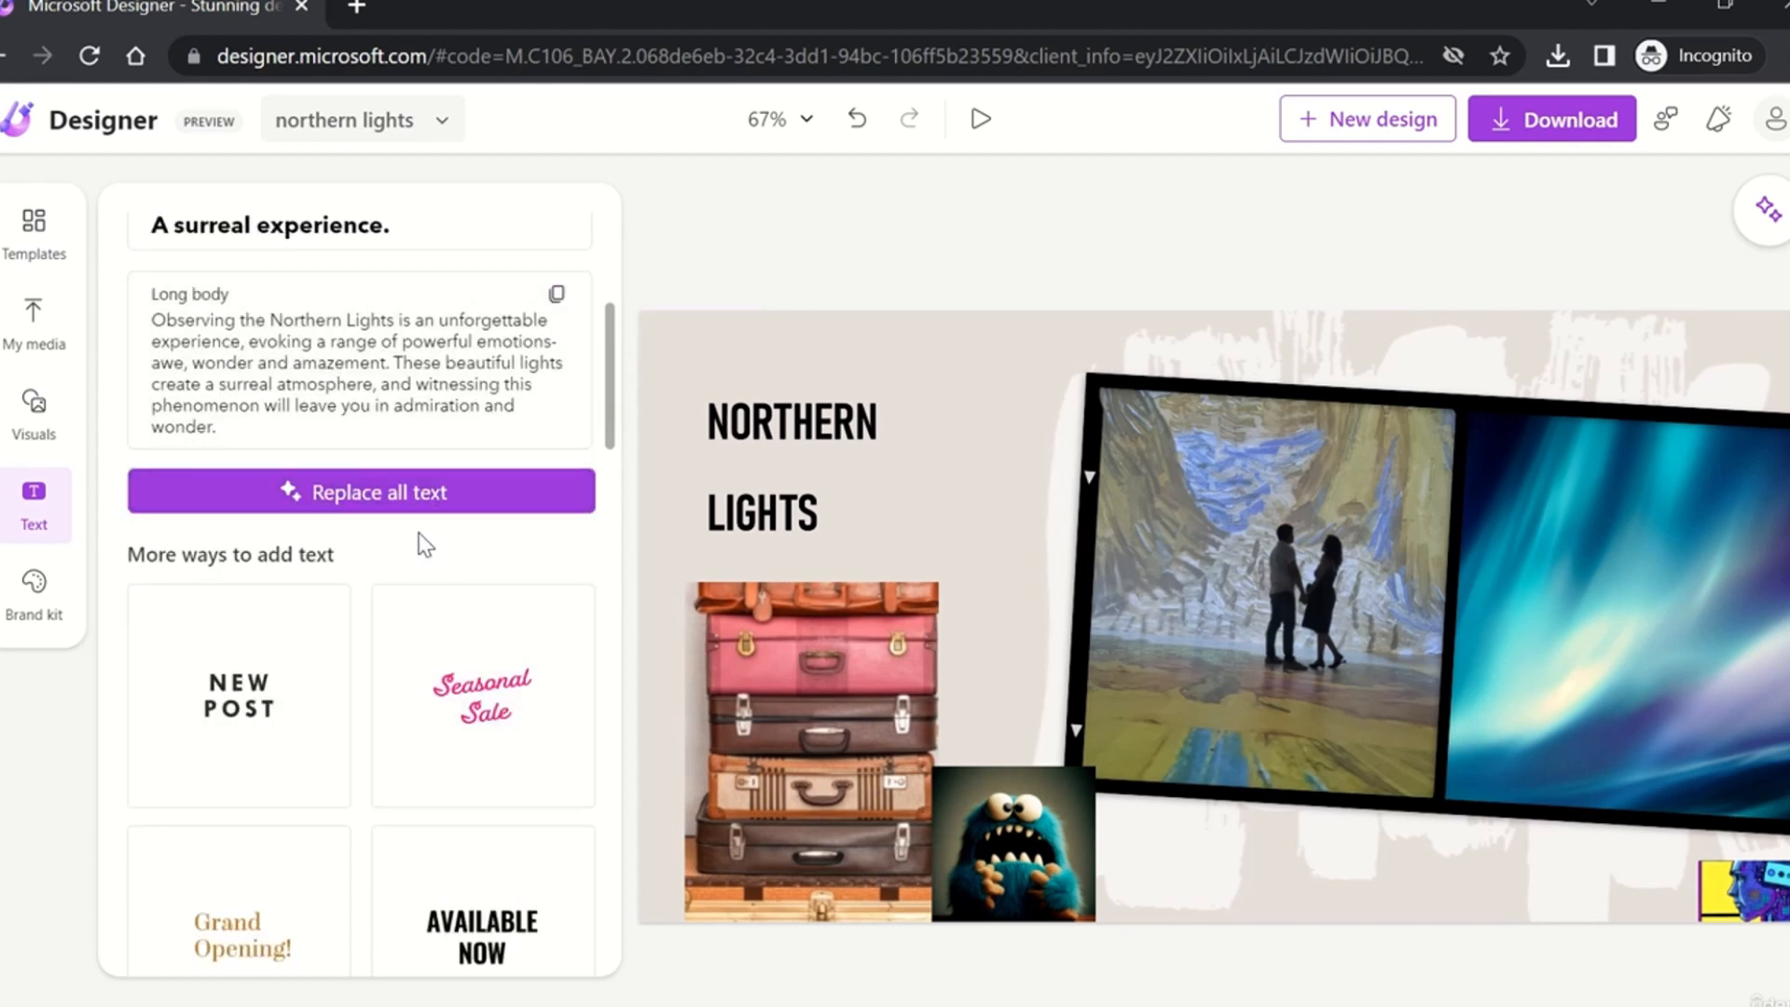
scroll(399, 434, up, 5)
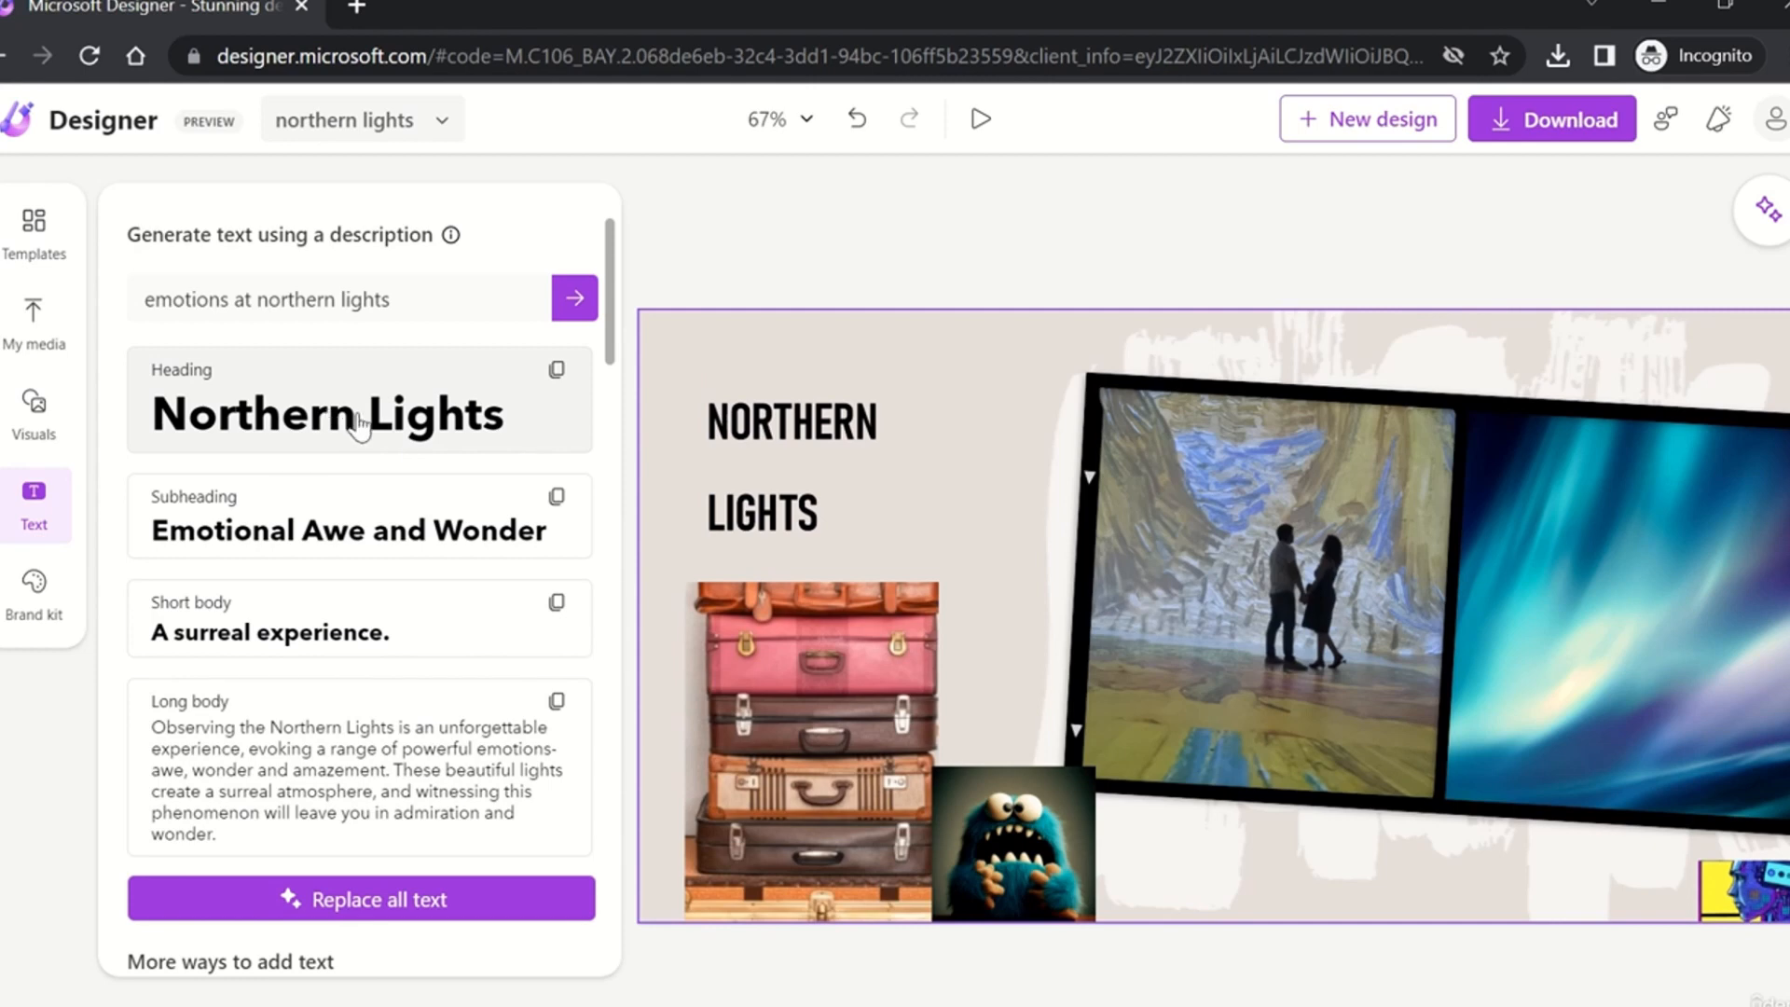
click(388, 607)
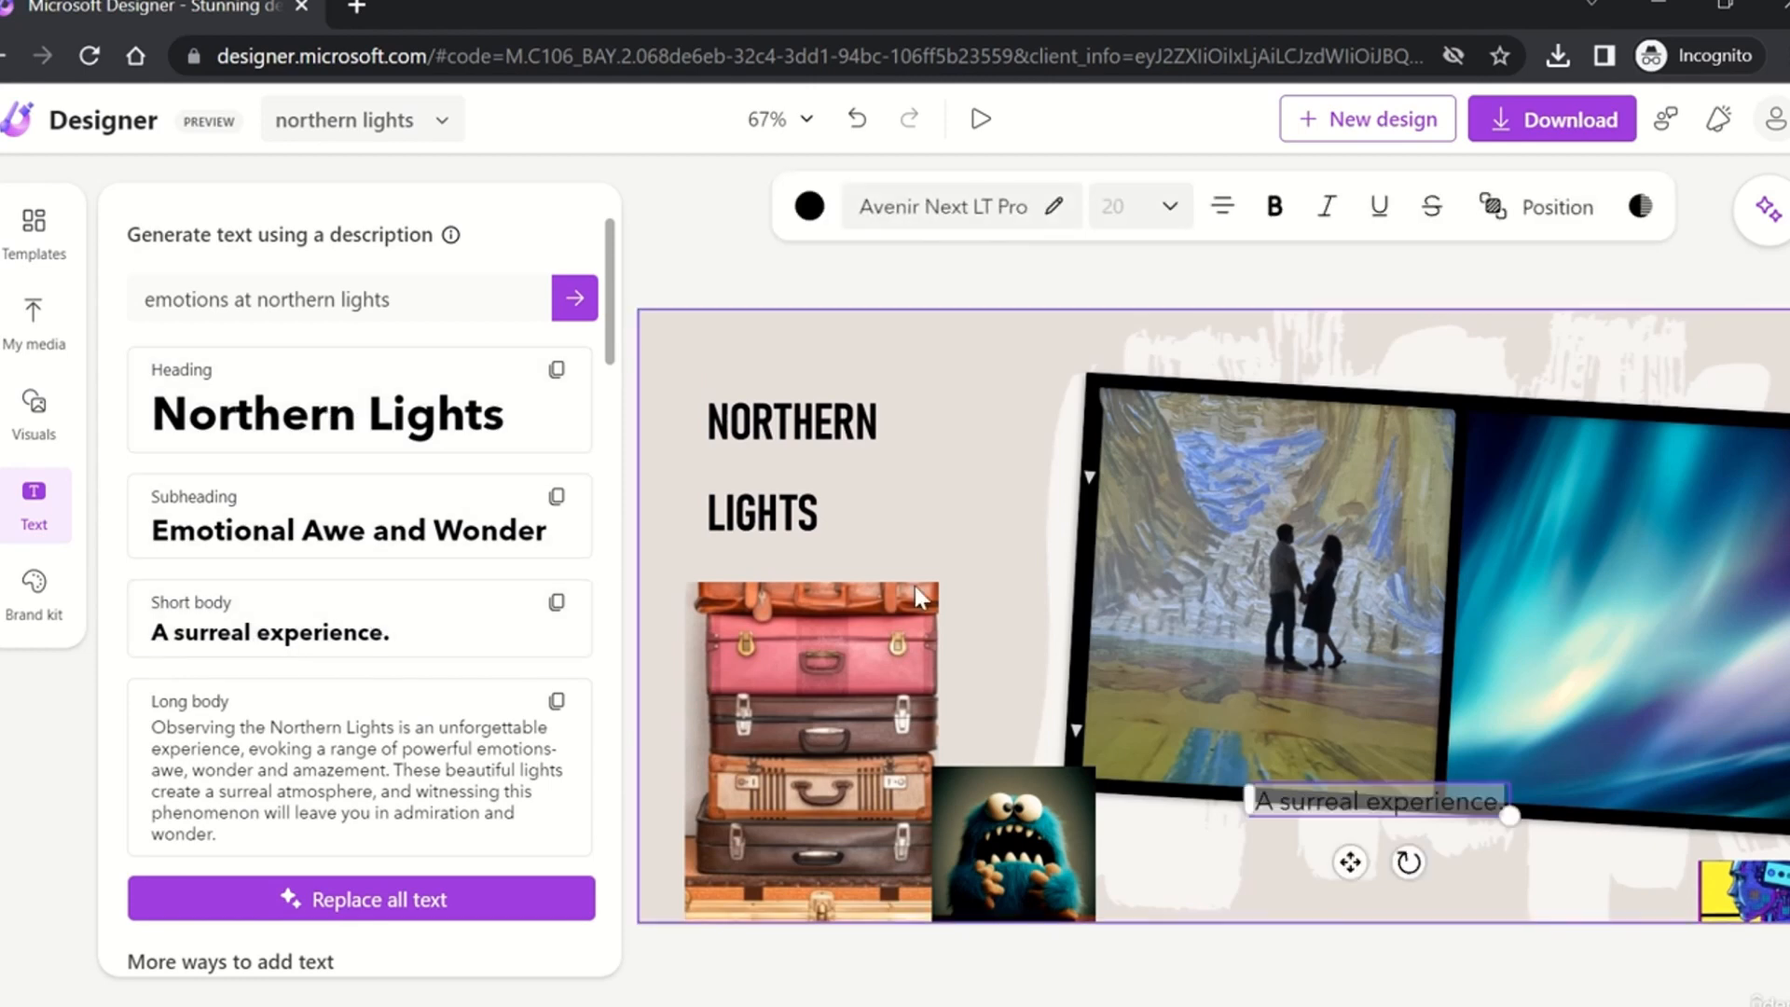
drag(1306, 797, 741, 343)
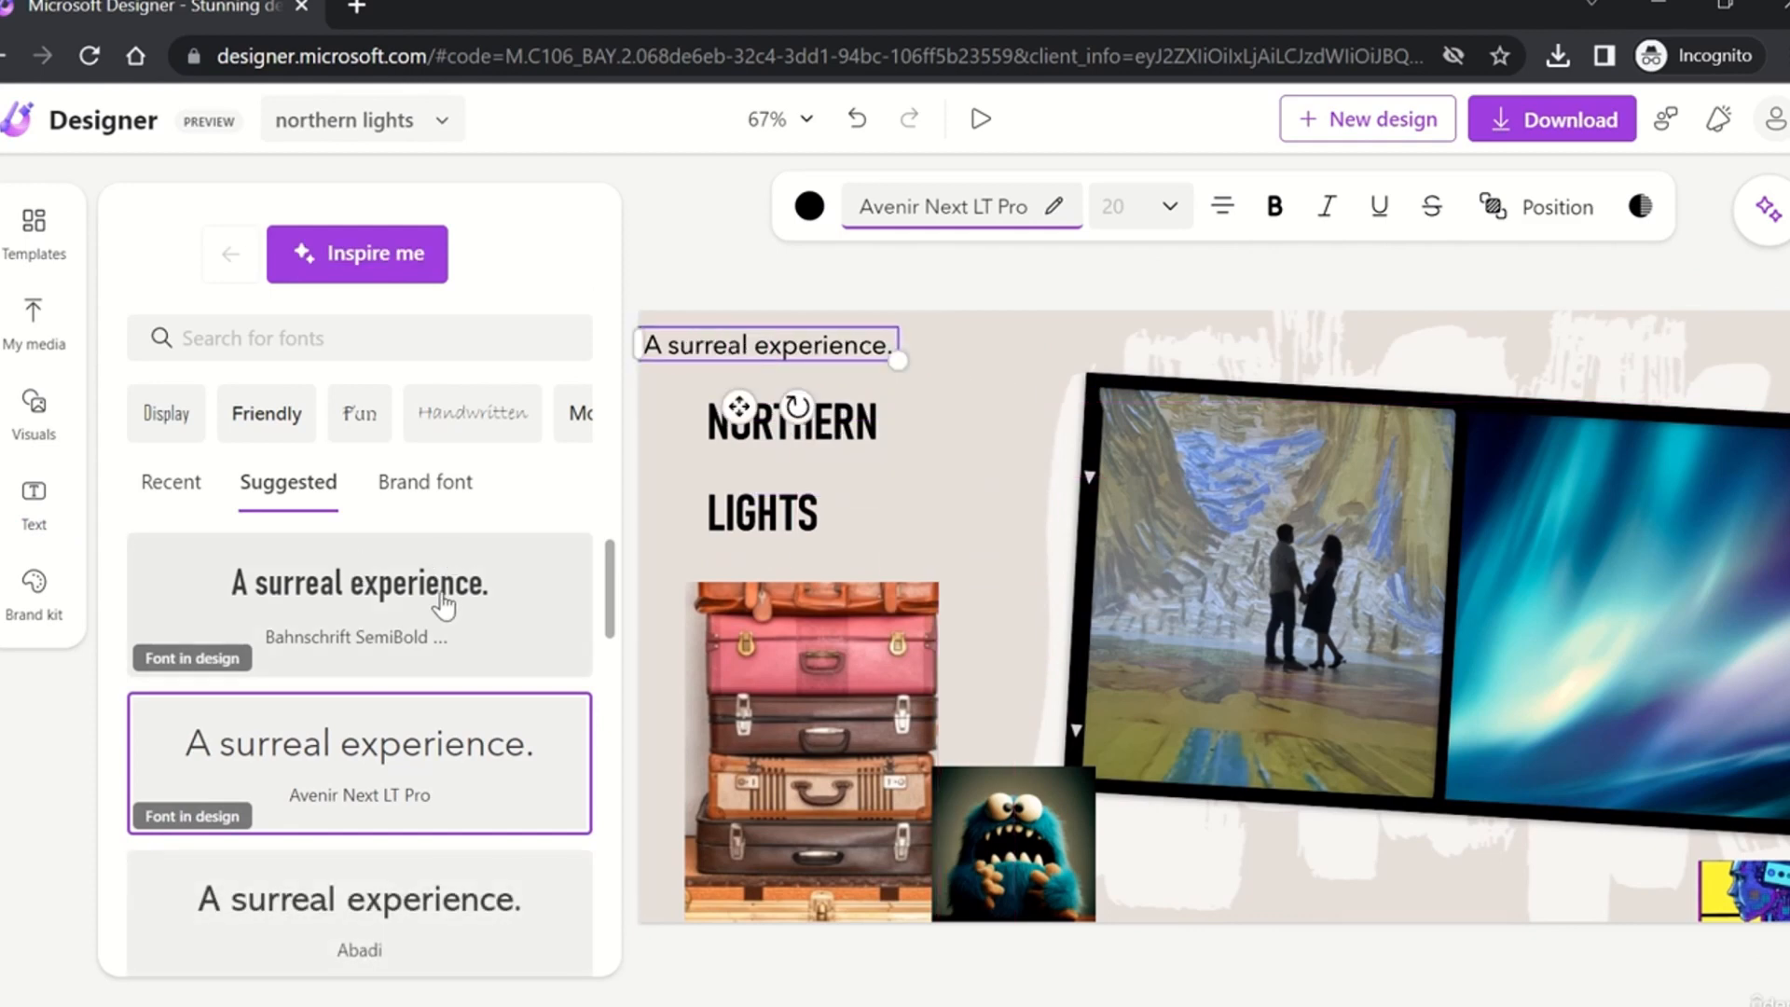
scroll(360, 631, down, 5)
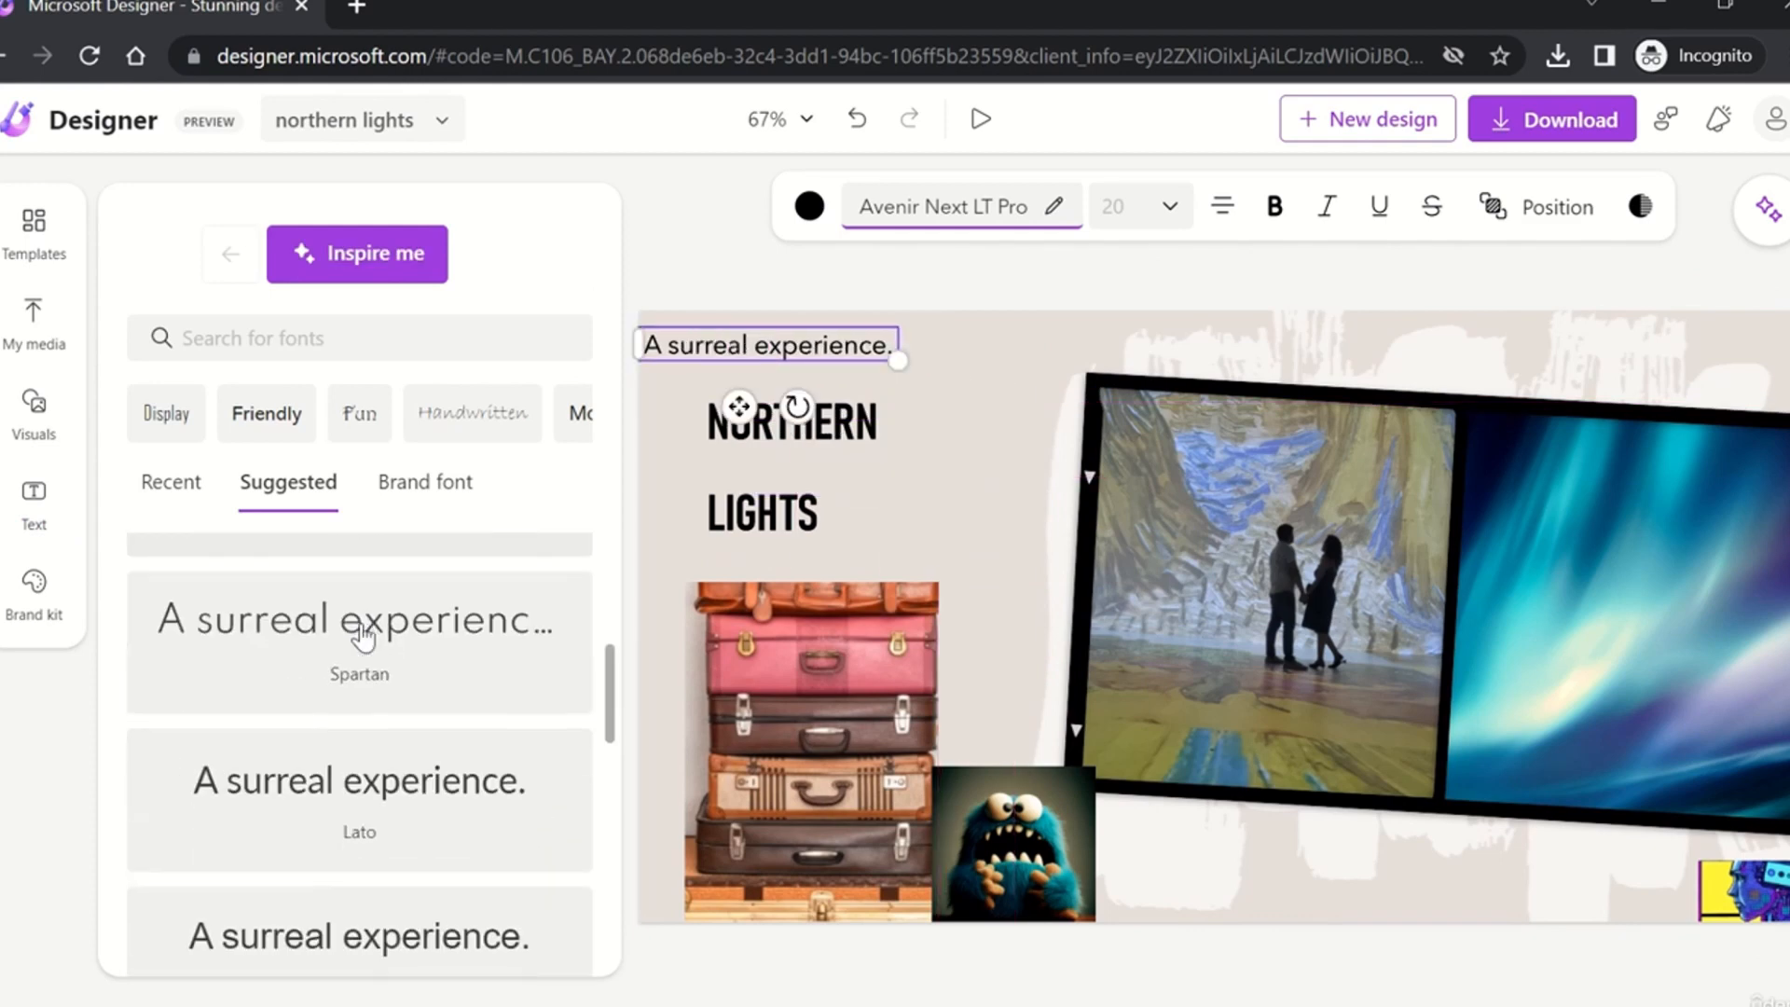
scroll(362, 634, down, 4)
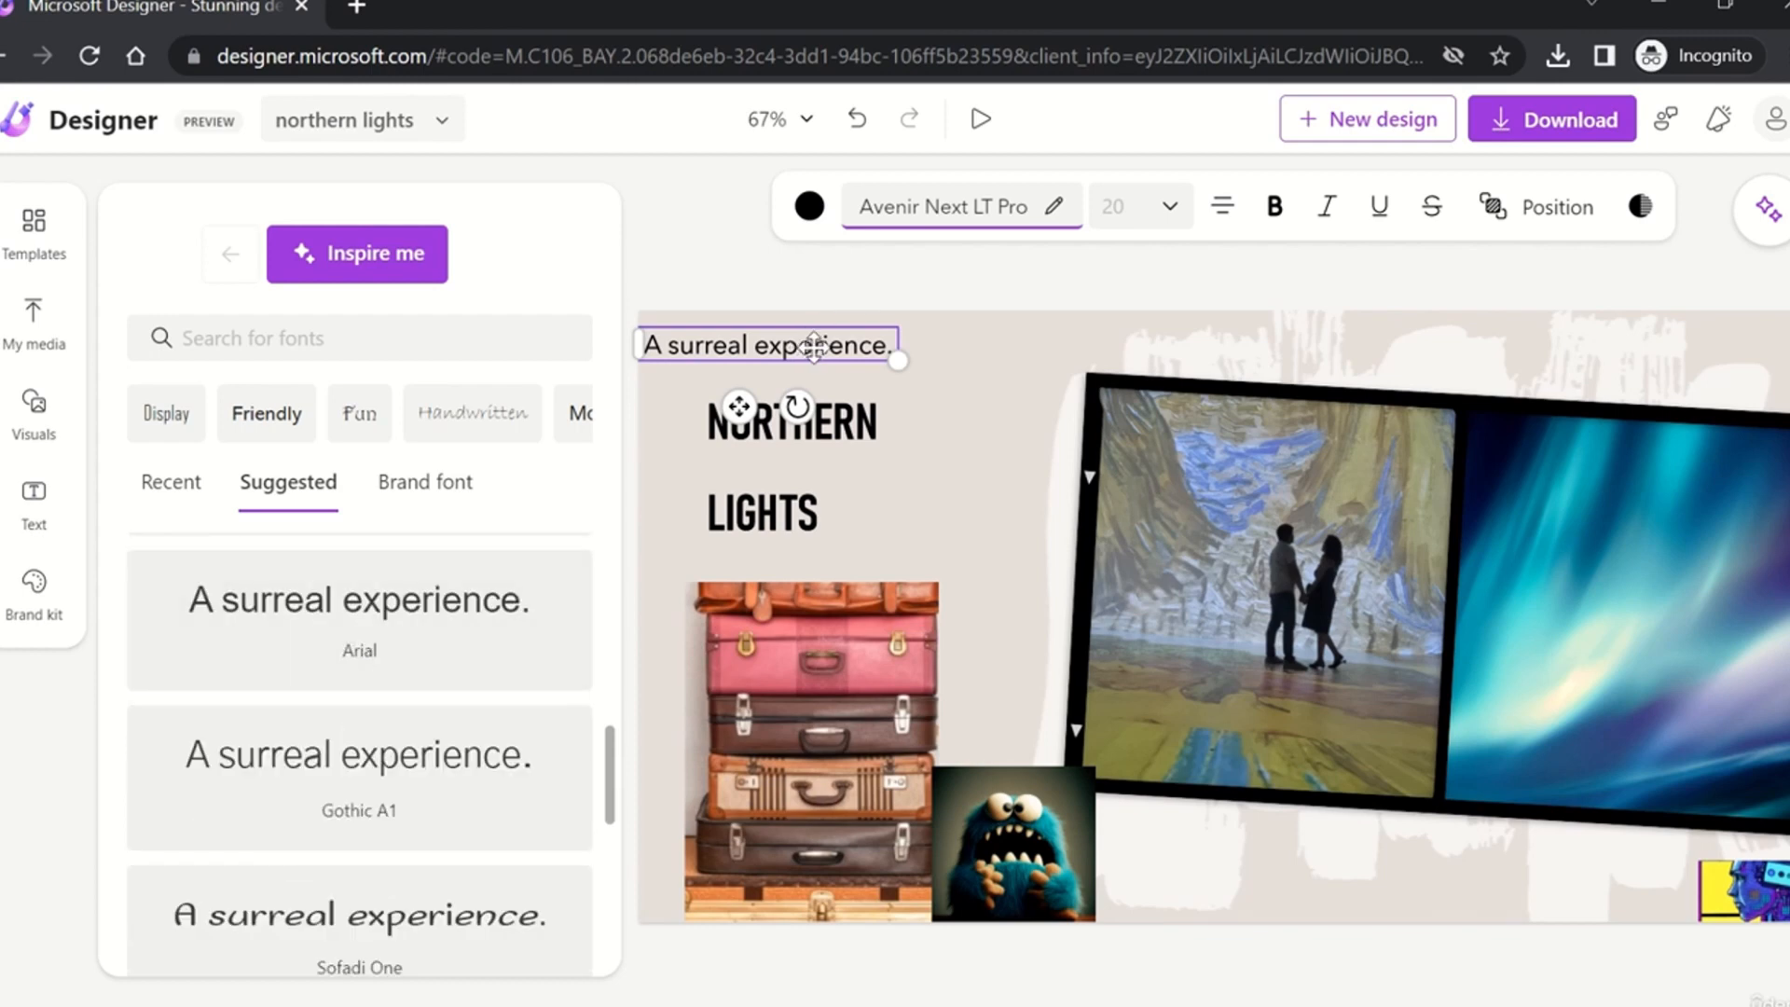
drag(814, 347, 857, 352)
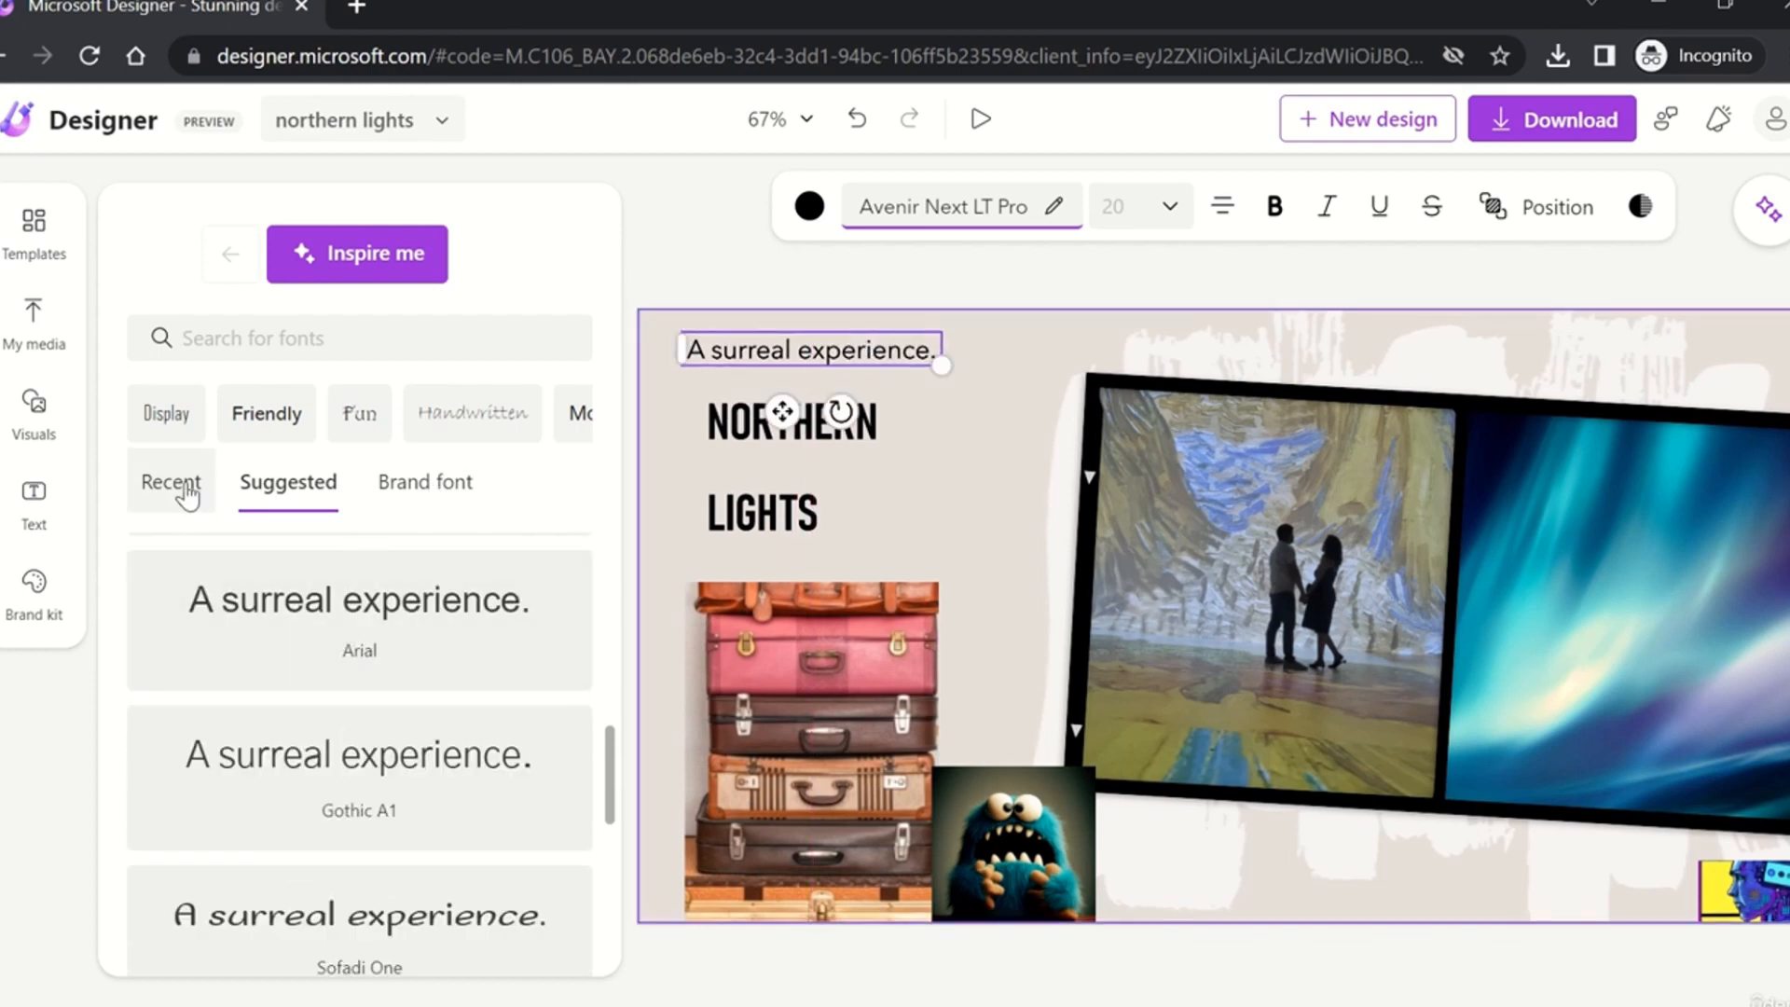
Step: Try the Gothic A1 and Sofadi One fonts on "A surreal experience." and check the brand font options
click(336, 757)
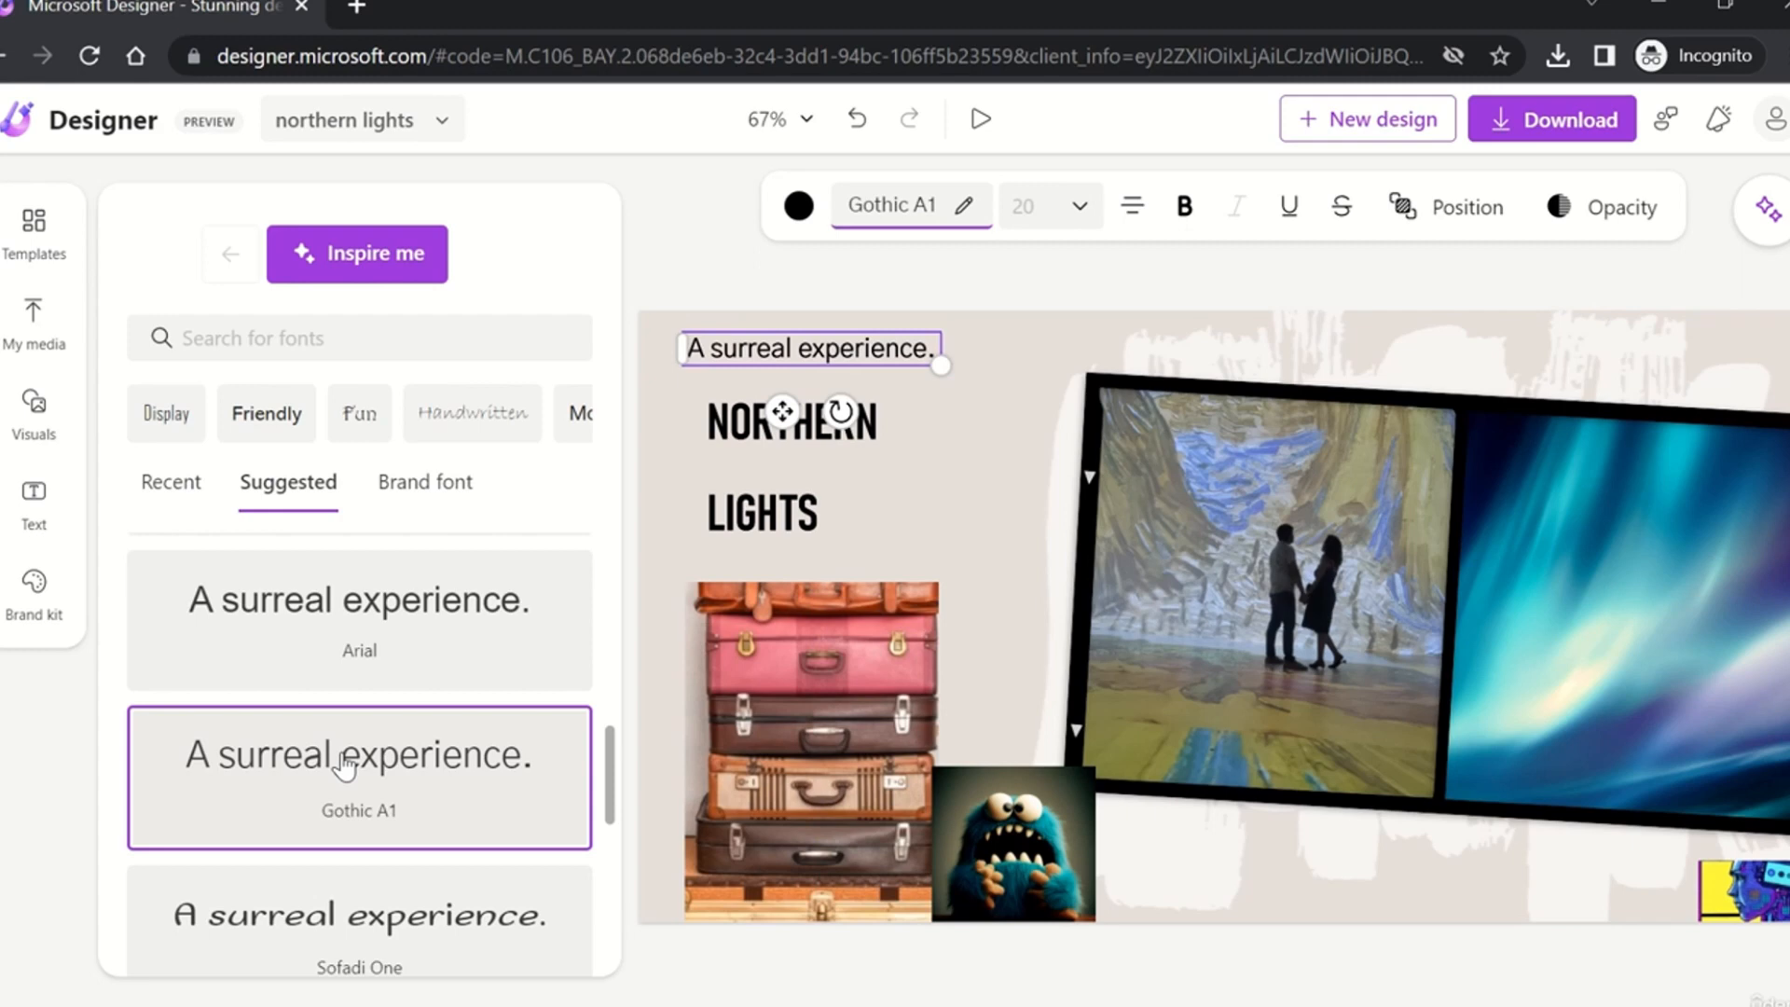
click(371, 893)
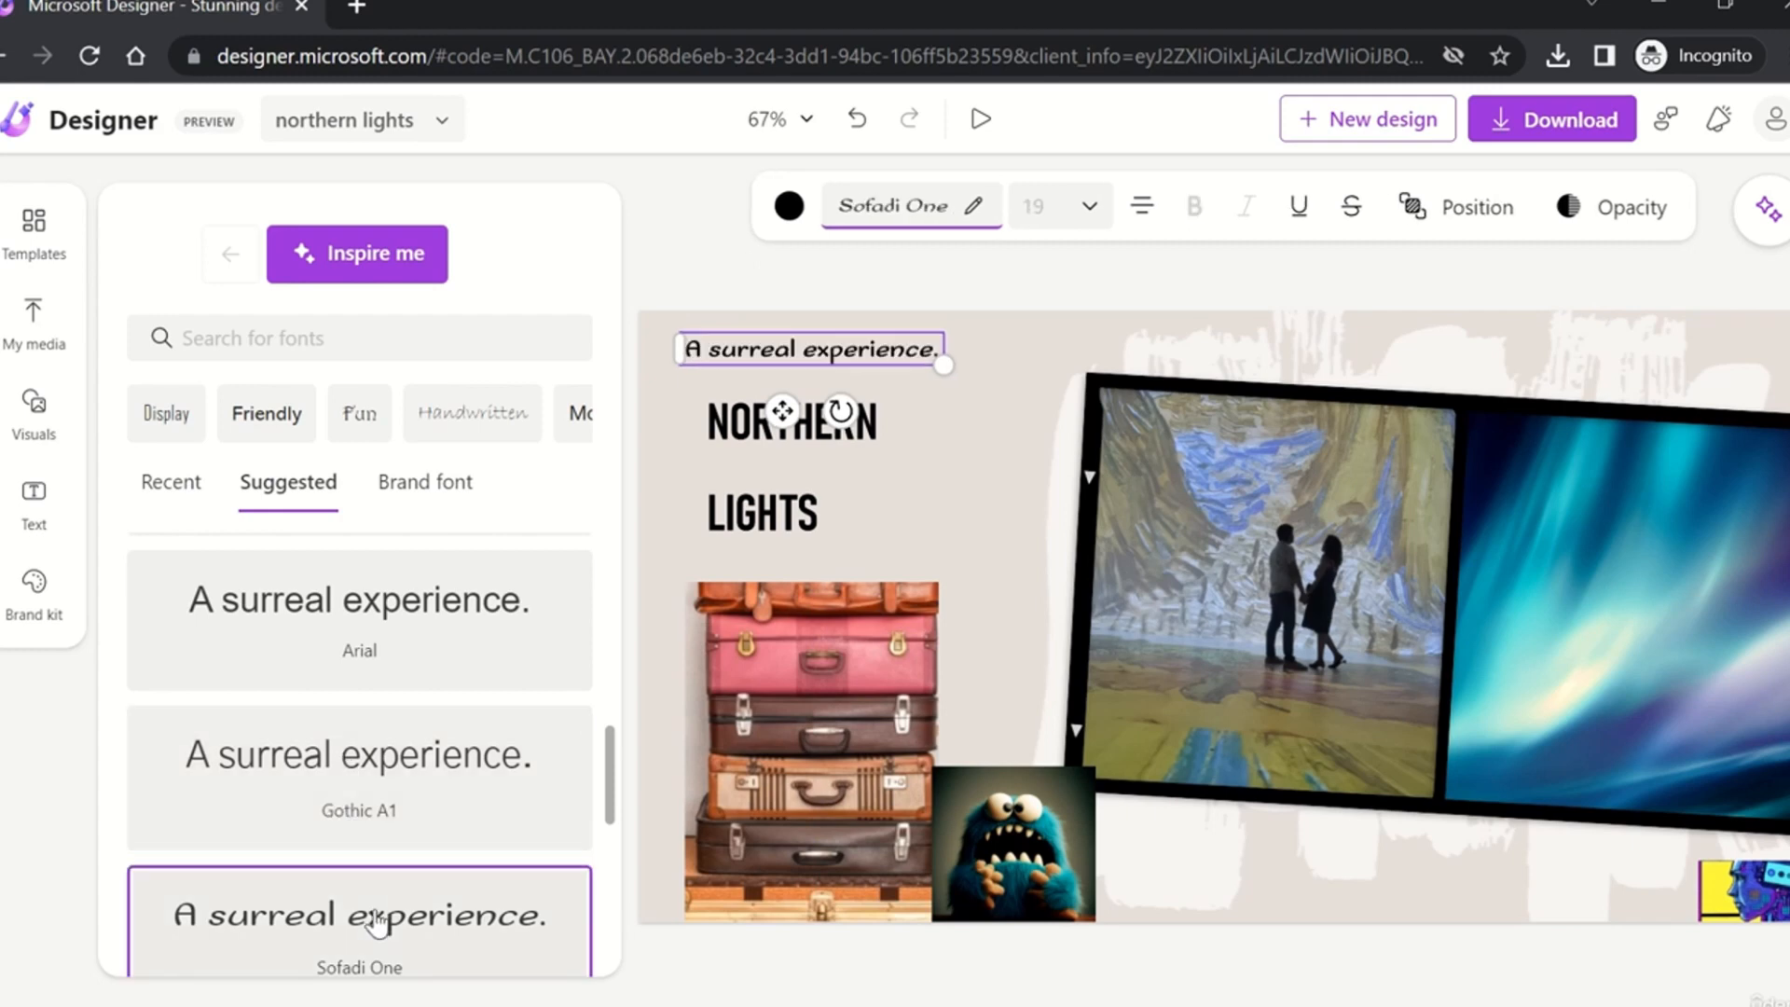
click(441, 497)
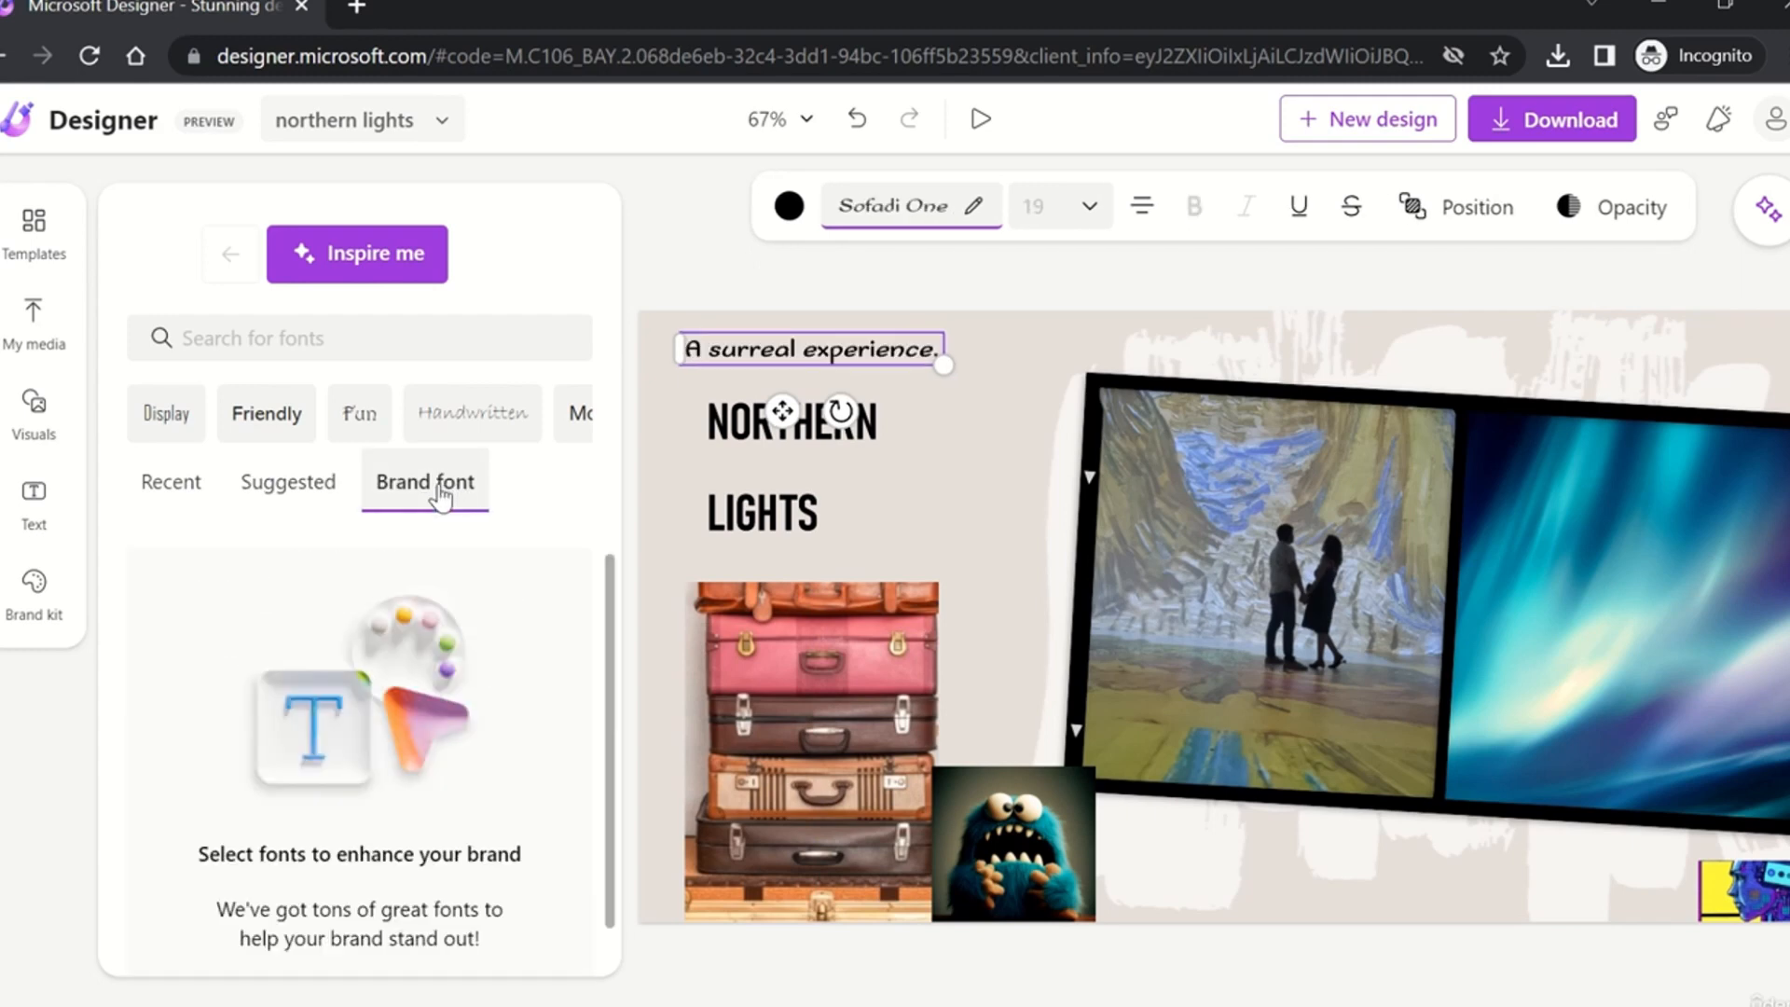
click(315, 500)
Step: Set the "A surreal experience." text to the Bangers font from the Fun category and return to the suggested fonts
click(292, 434)
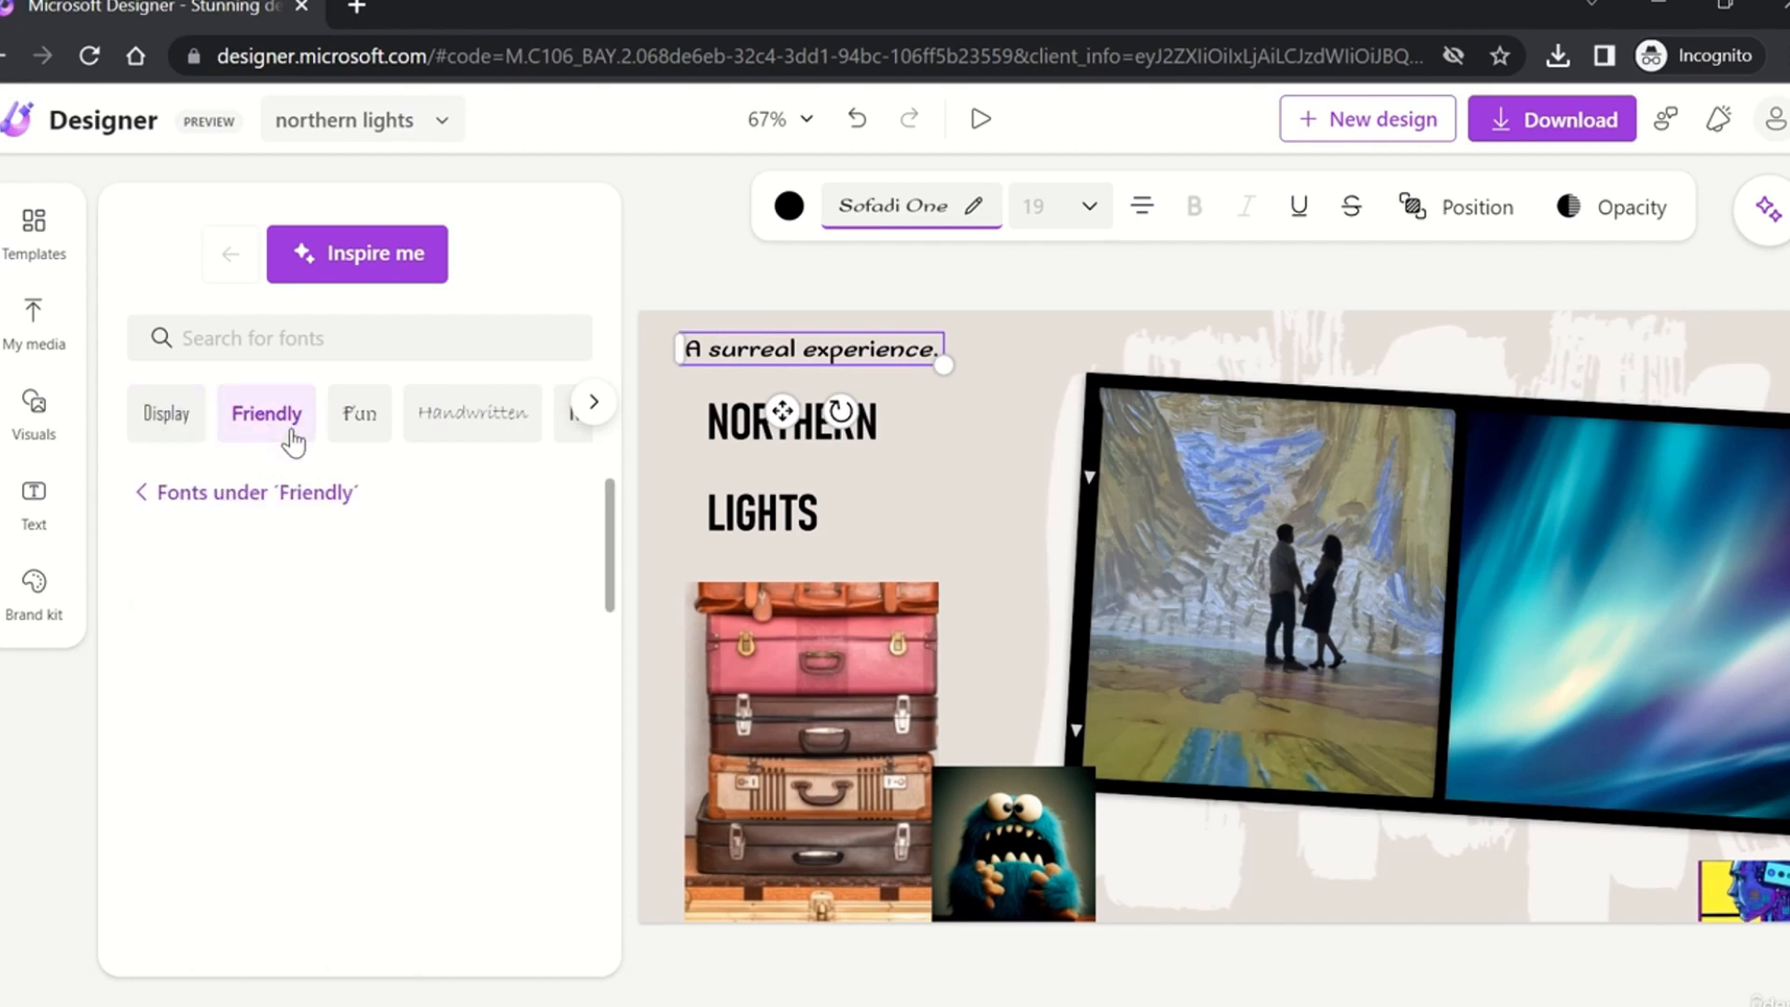
click(376, 413)
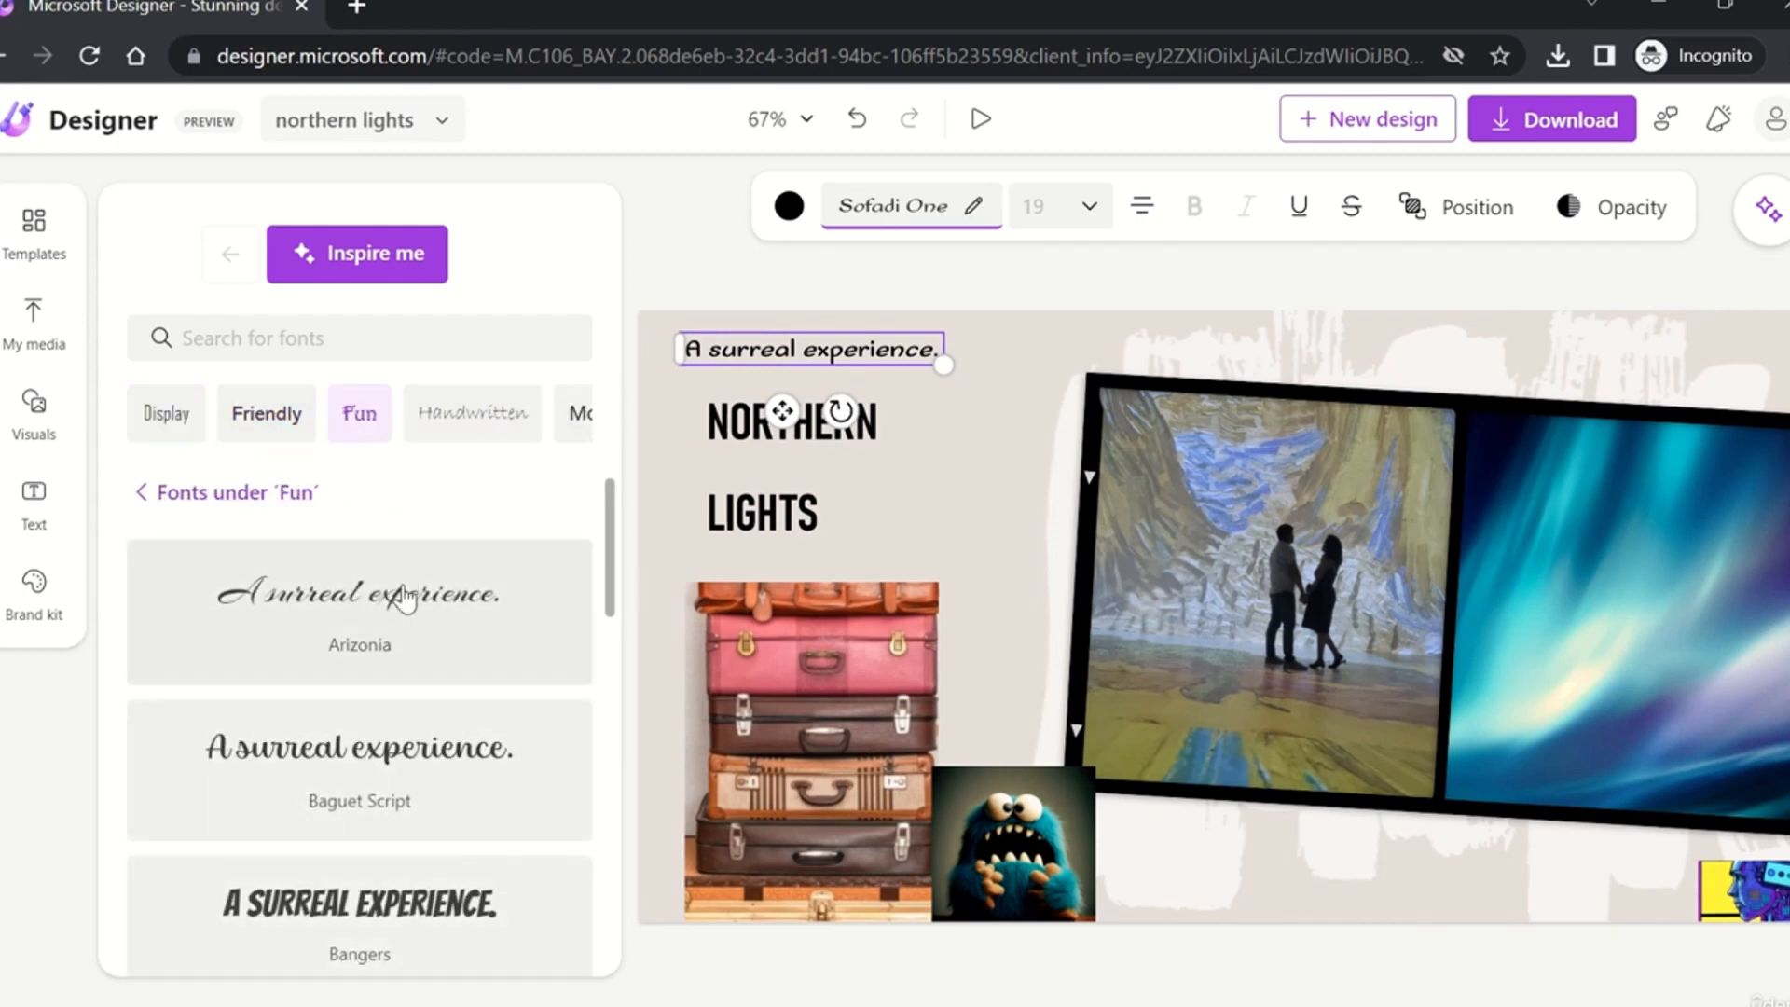
click(404, 597)
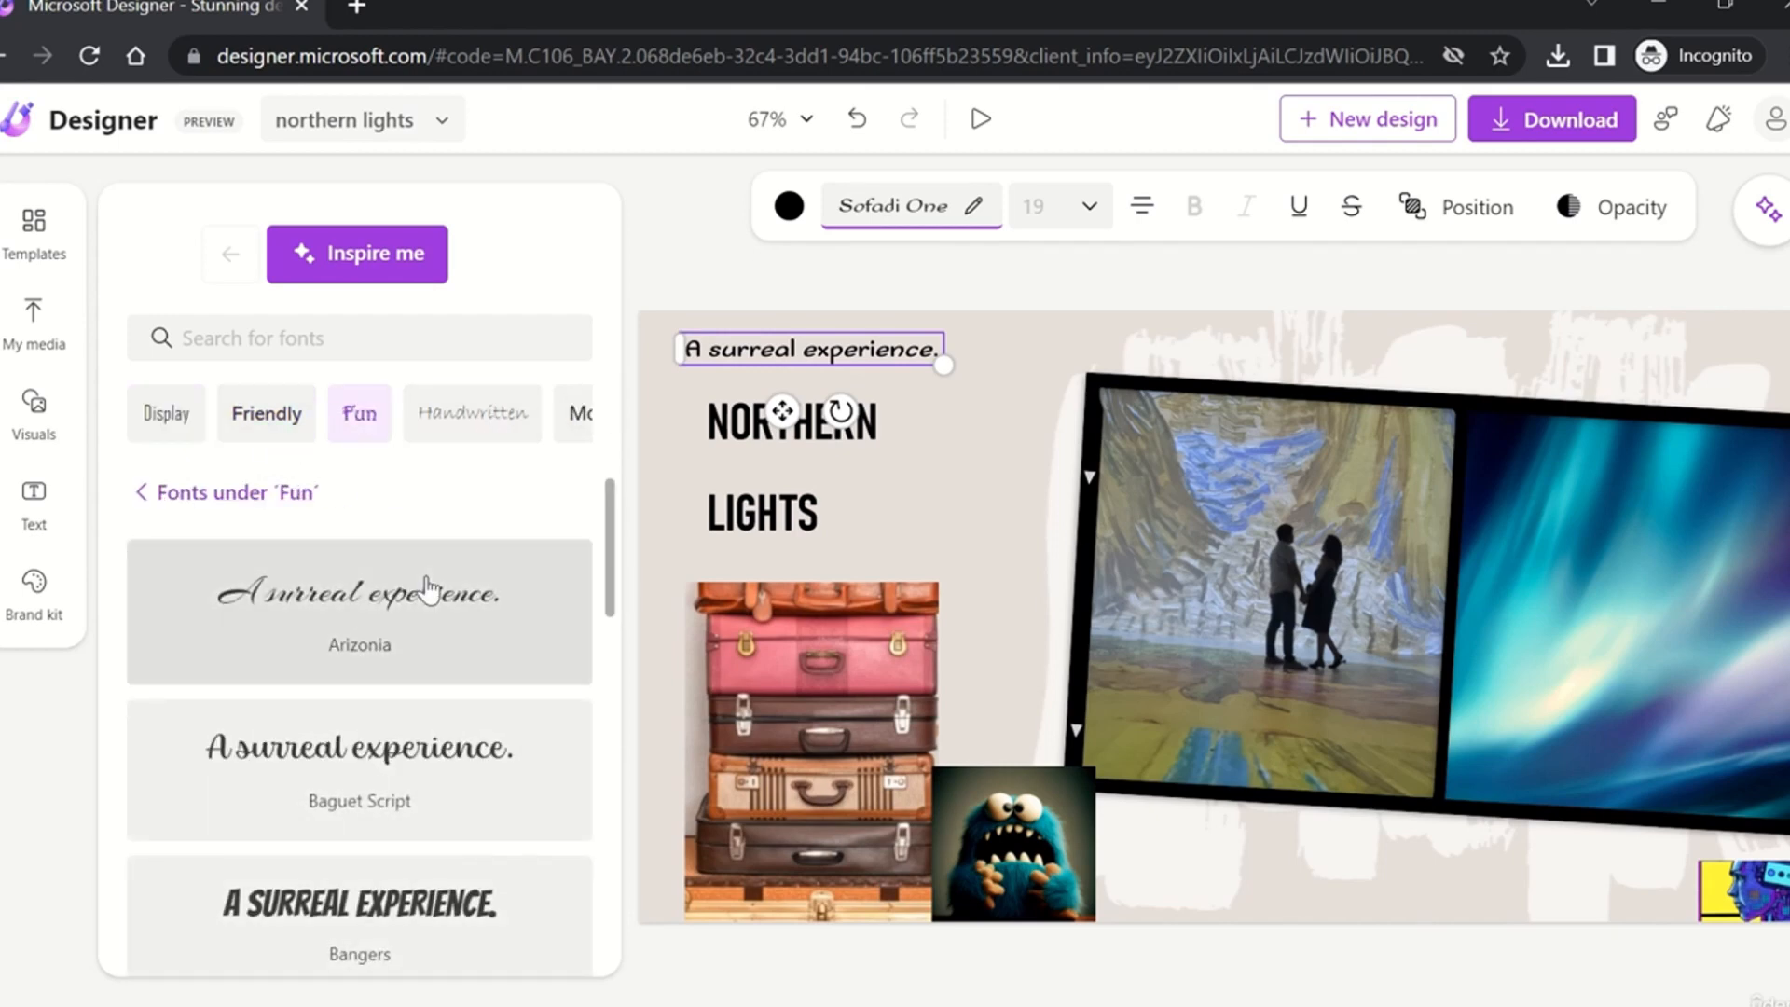
click(430, 798)
click(406, 901)
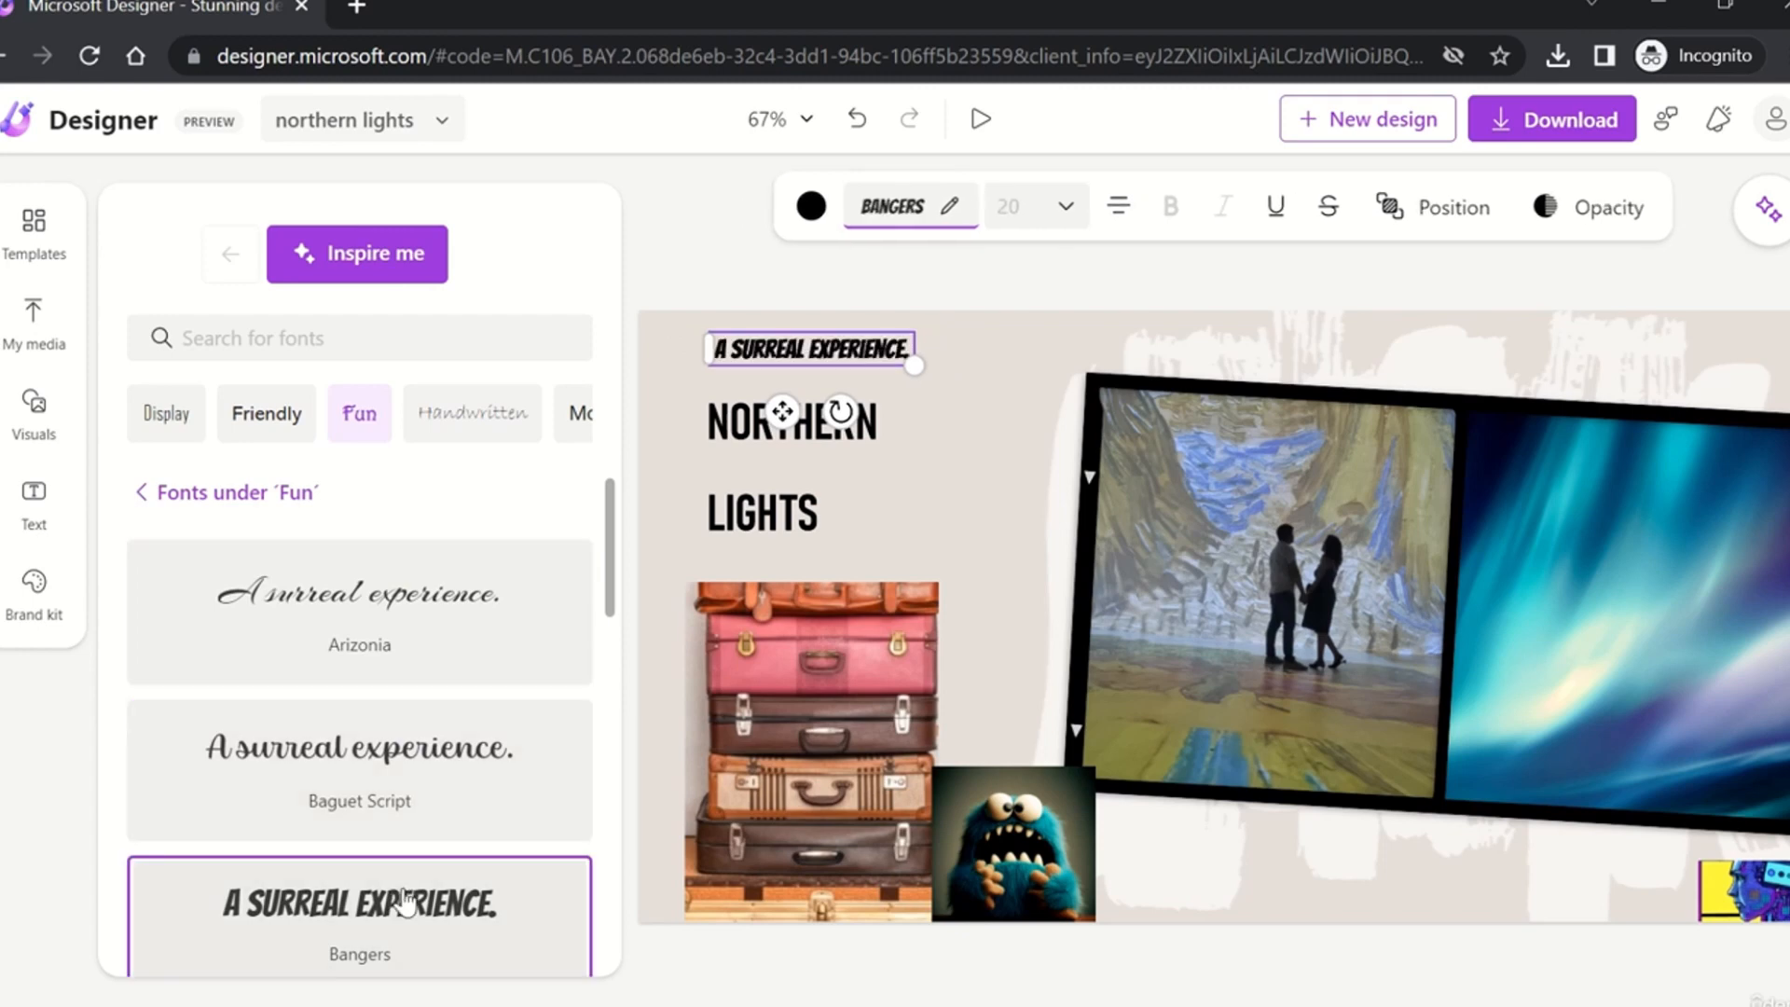
click(168, 499)
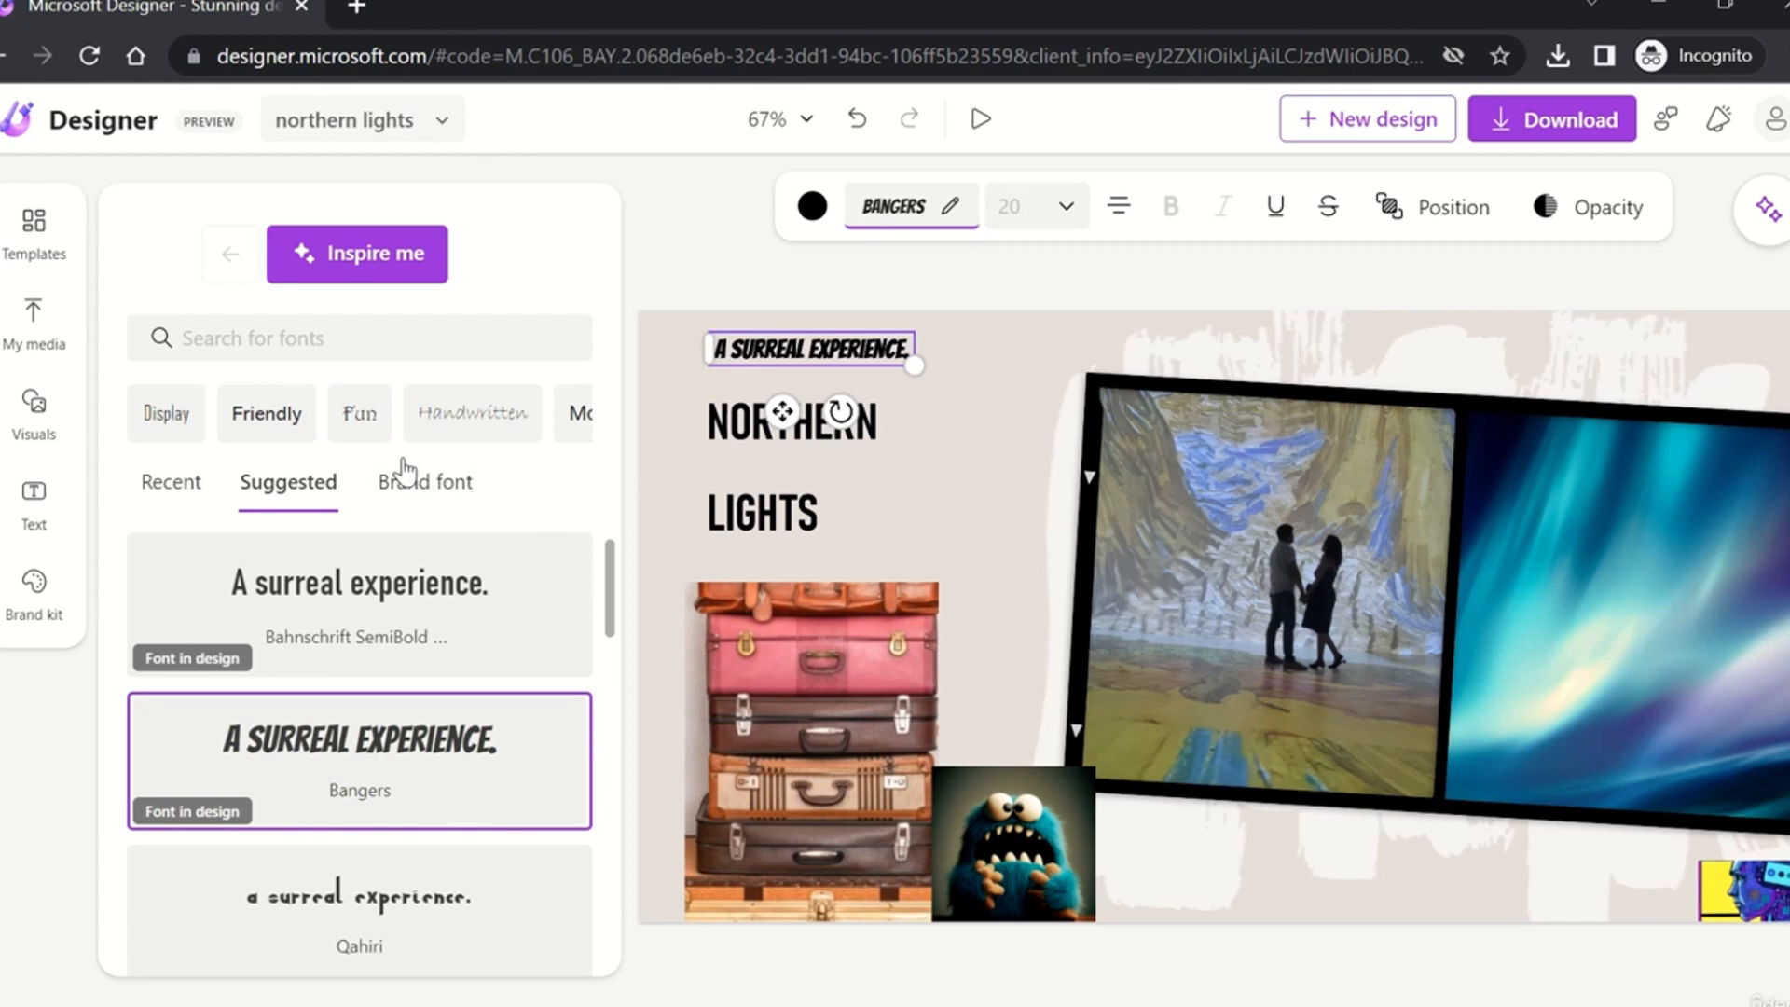
scroll(476, 583, down, 5)
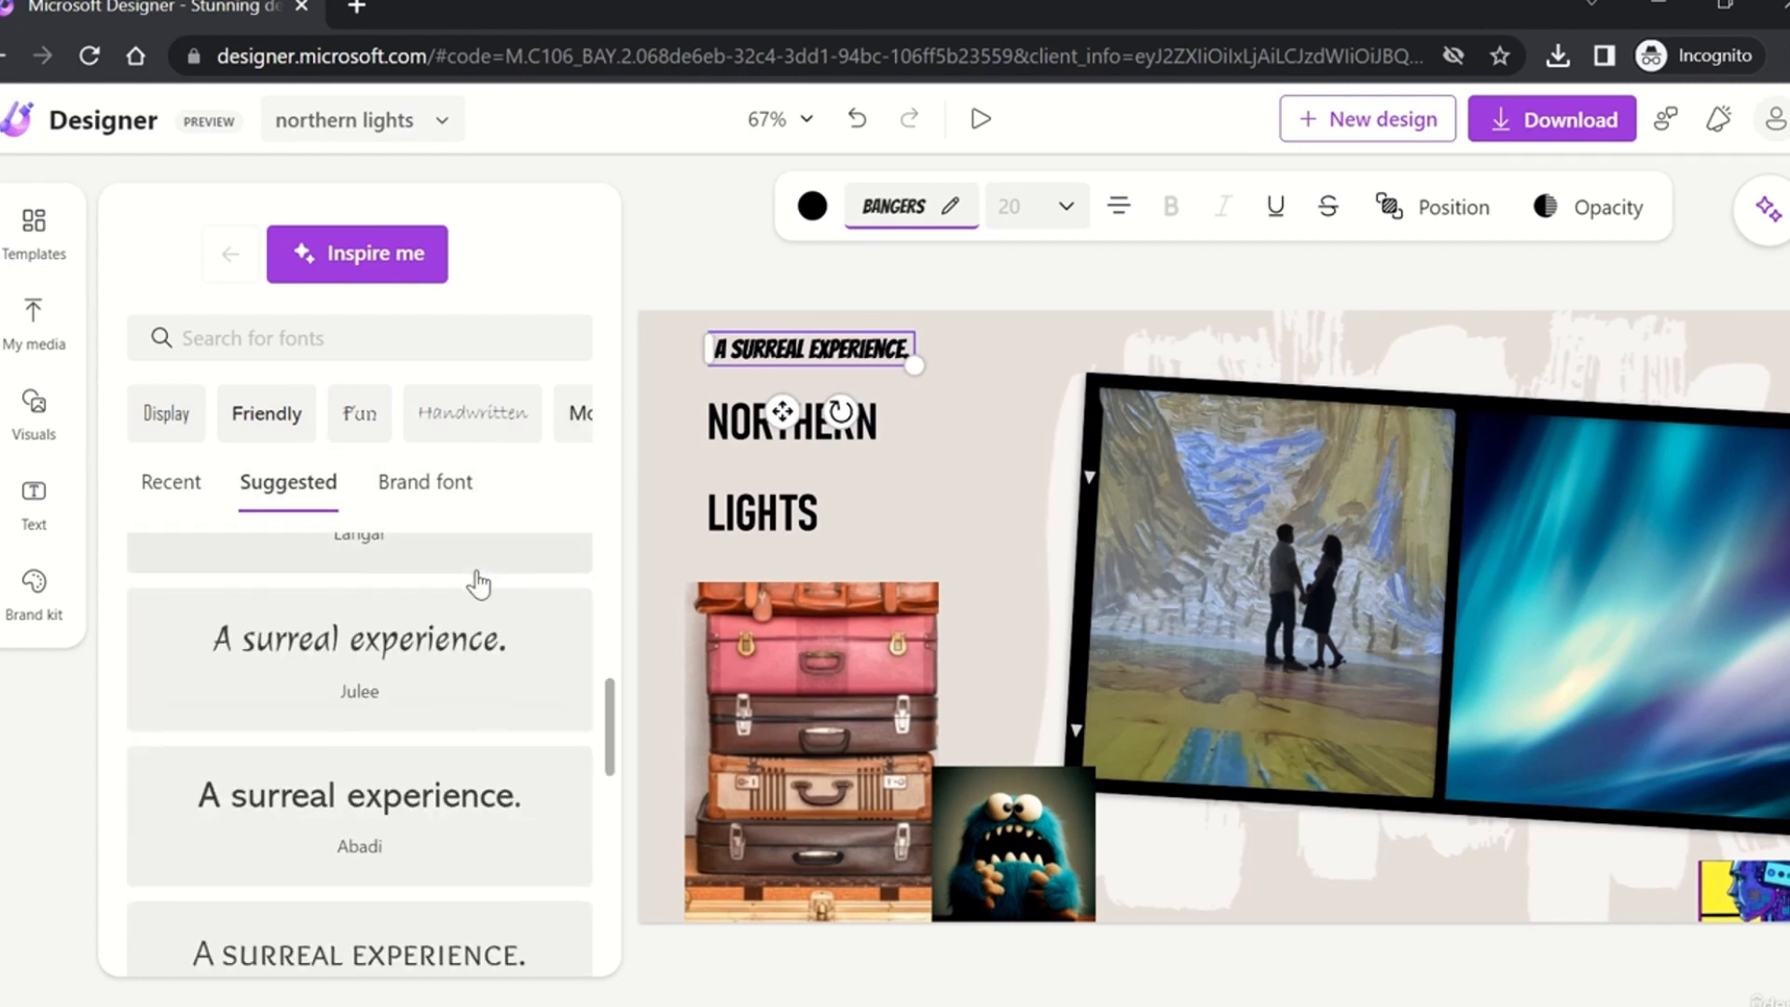
scroll(477, 585, up, 5)
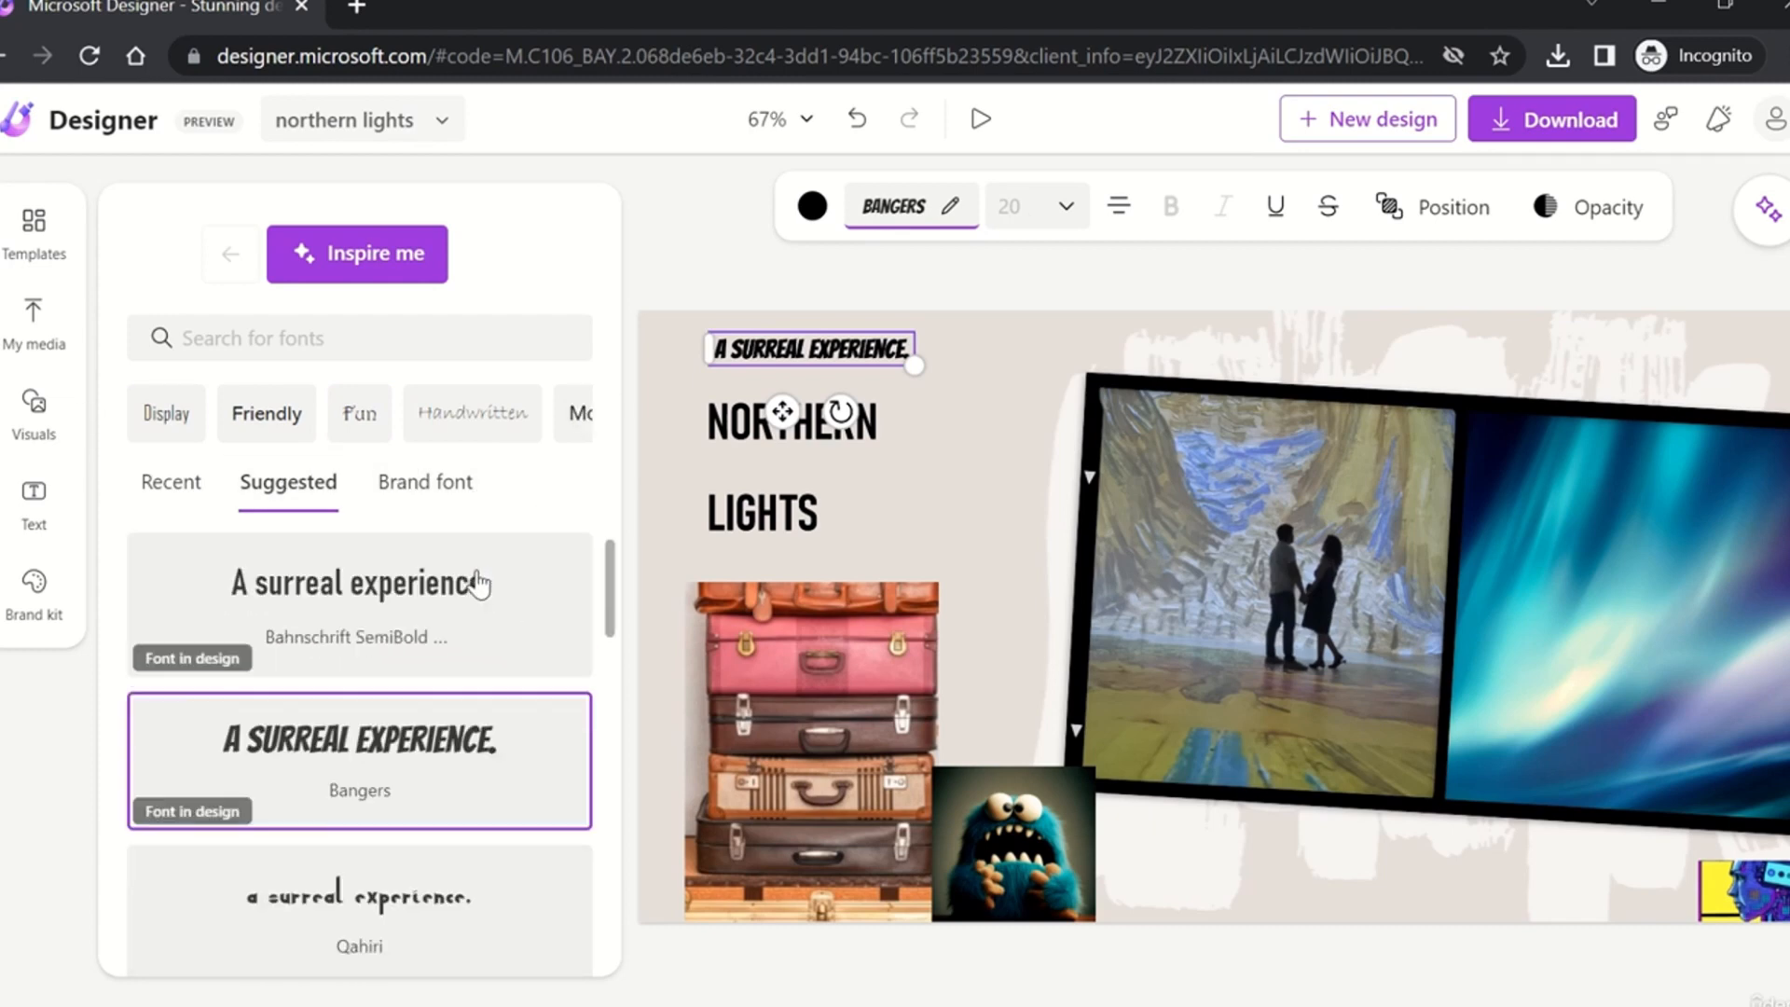
Step: Add the ready-made gradient "SALE SALE SALE" text style to the design and move it beside the NORTHERN LIGHTS title
click(30, 502)
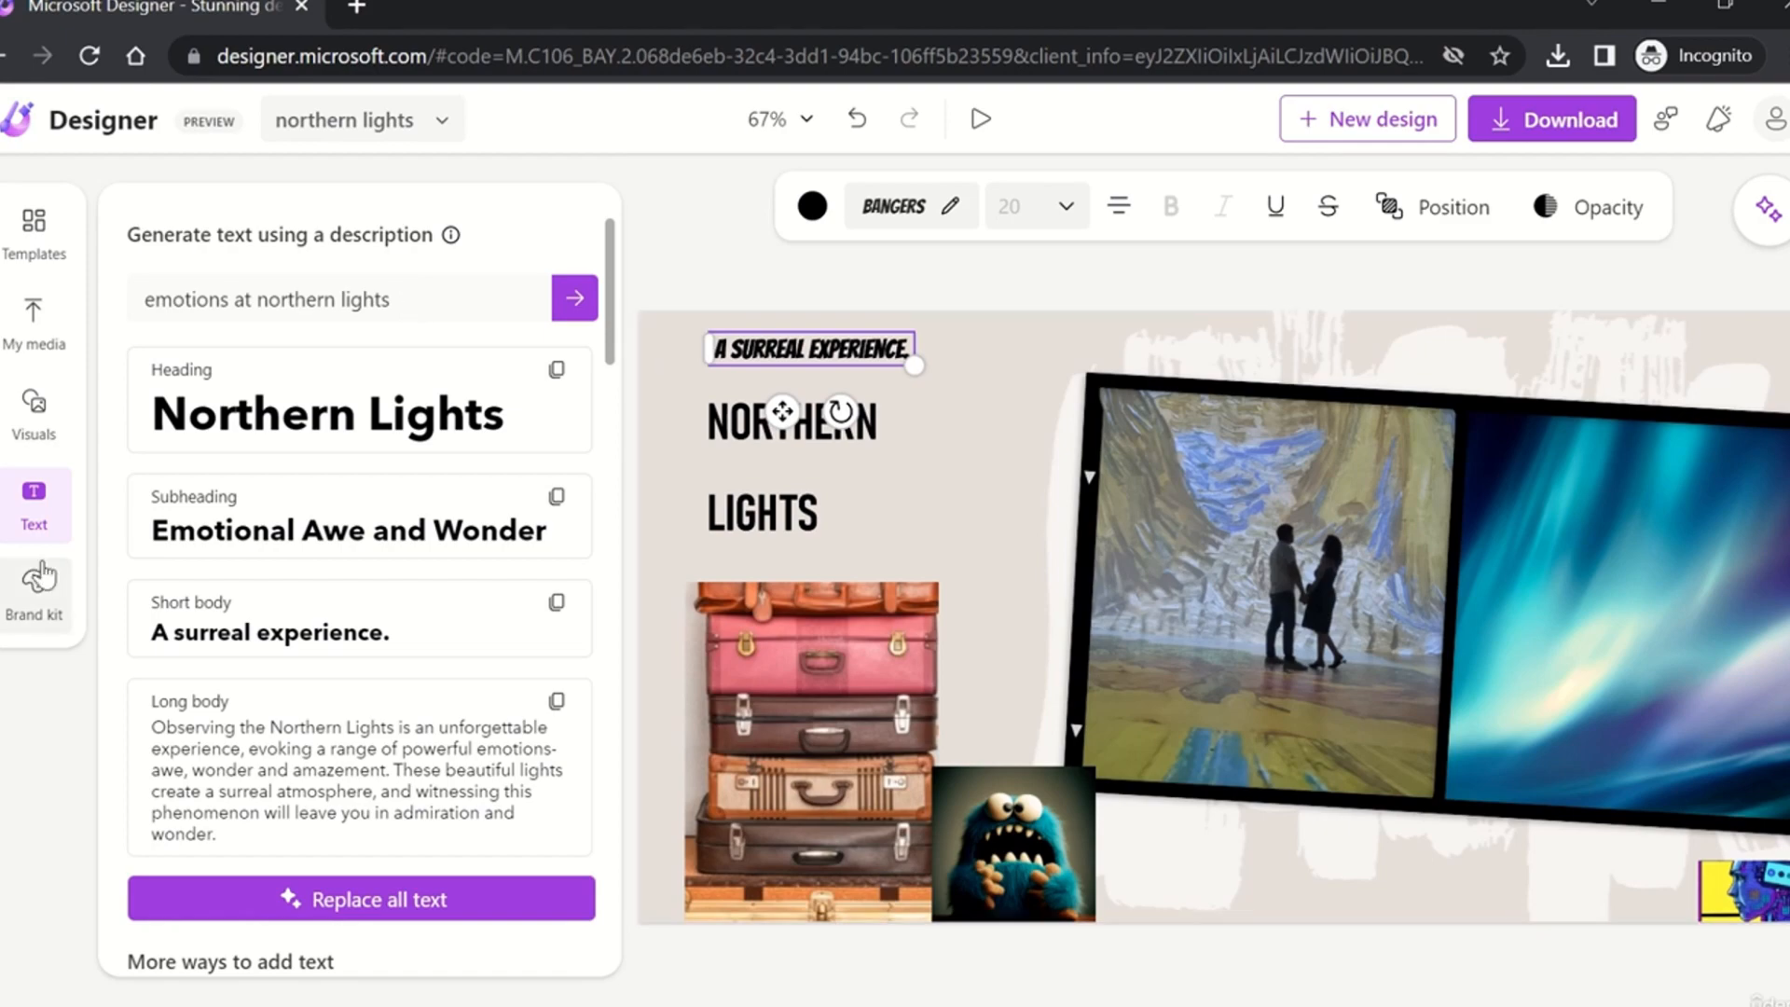
click(41, 506)
click(41, 507)
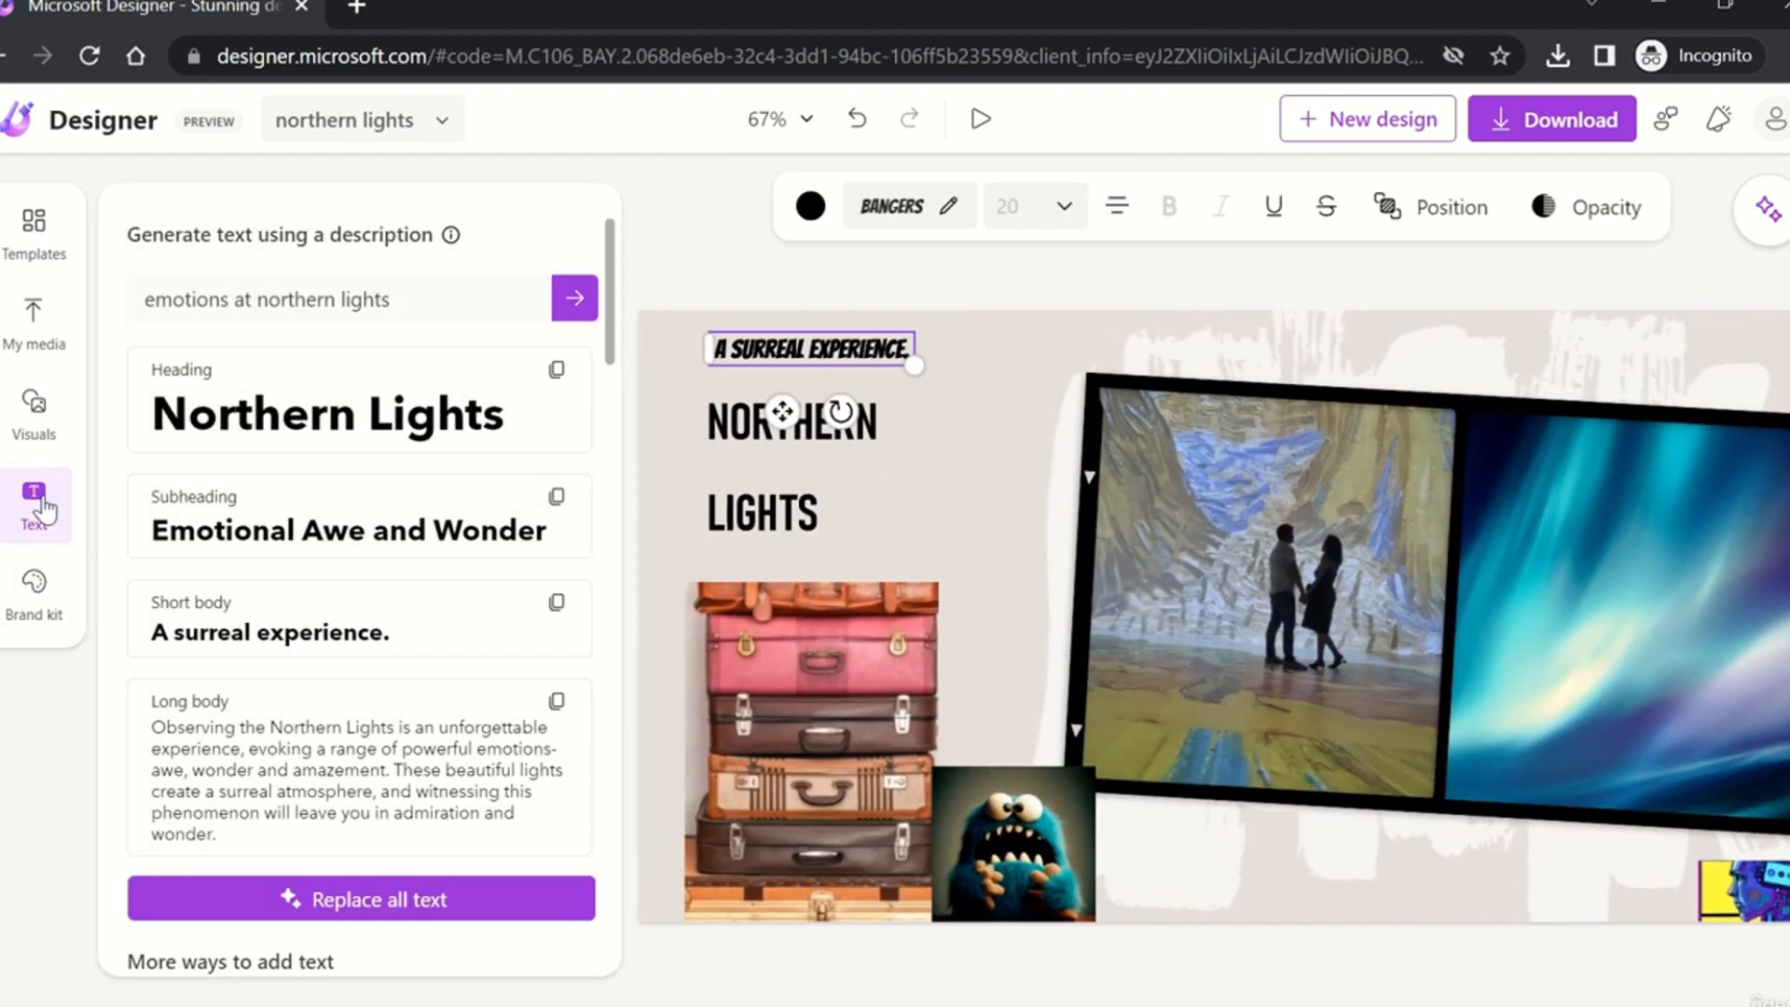
scroll(387, 704, down, 10)
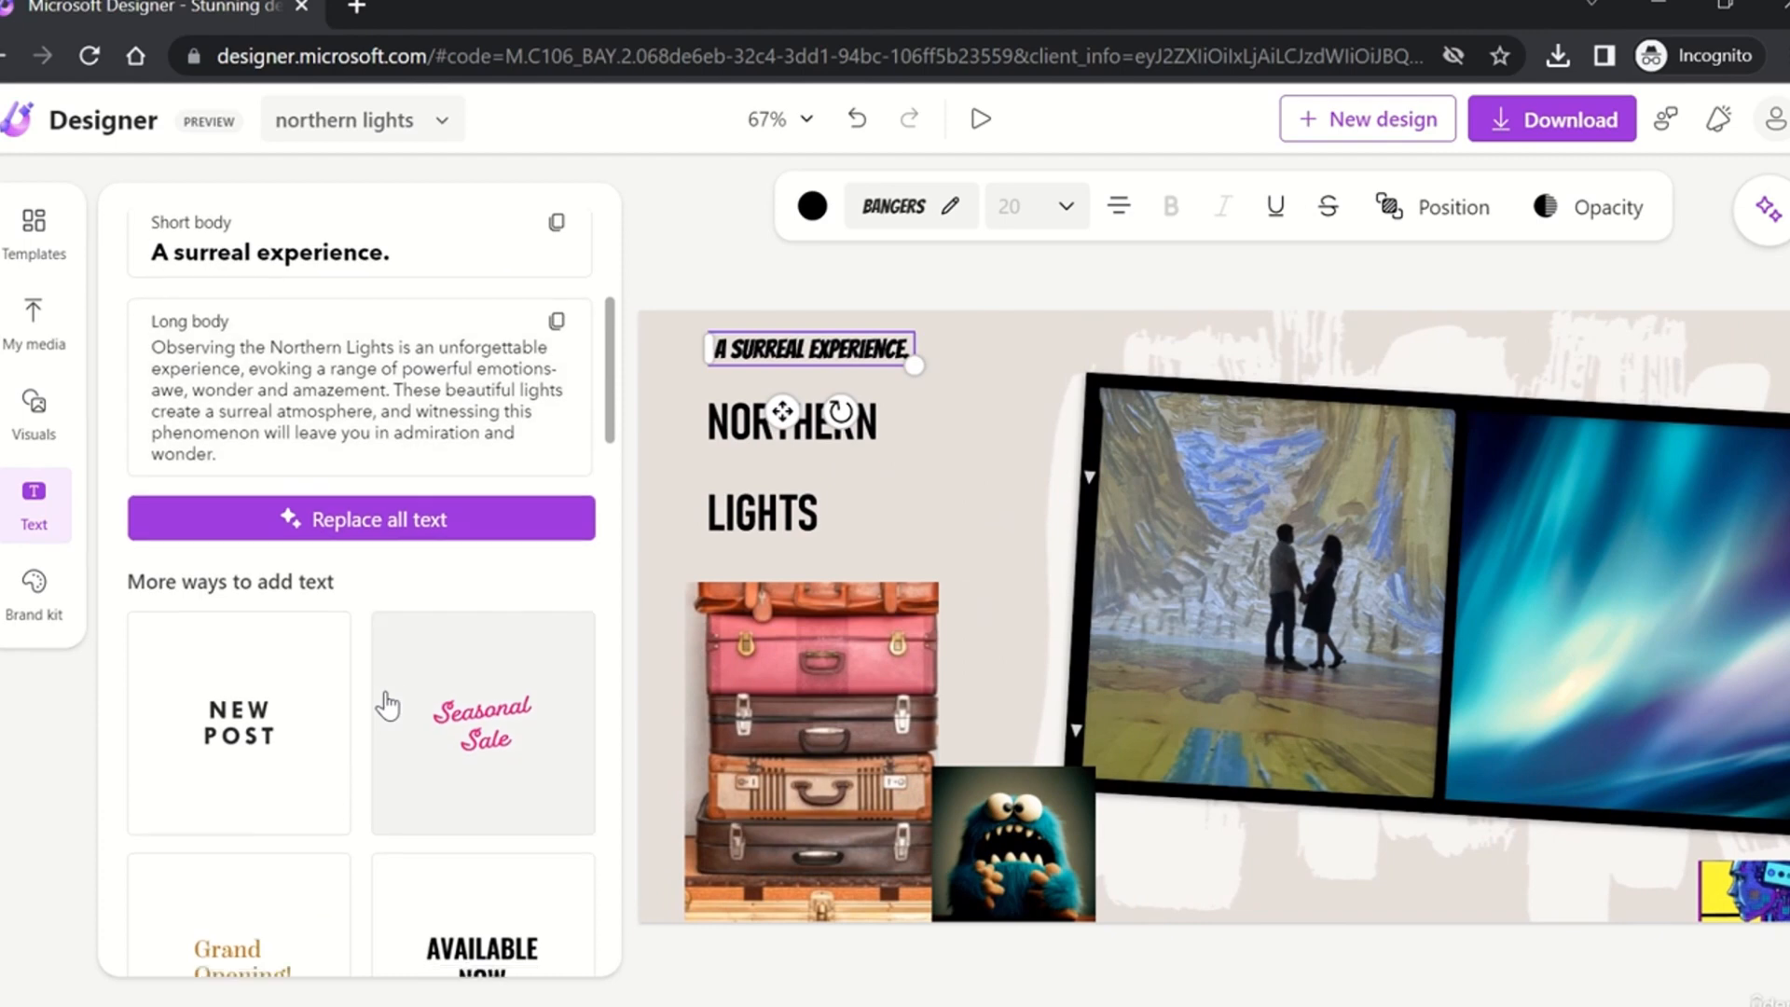
scroll(387, 706, down, 3)
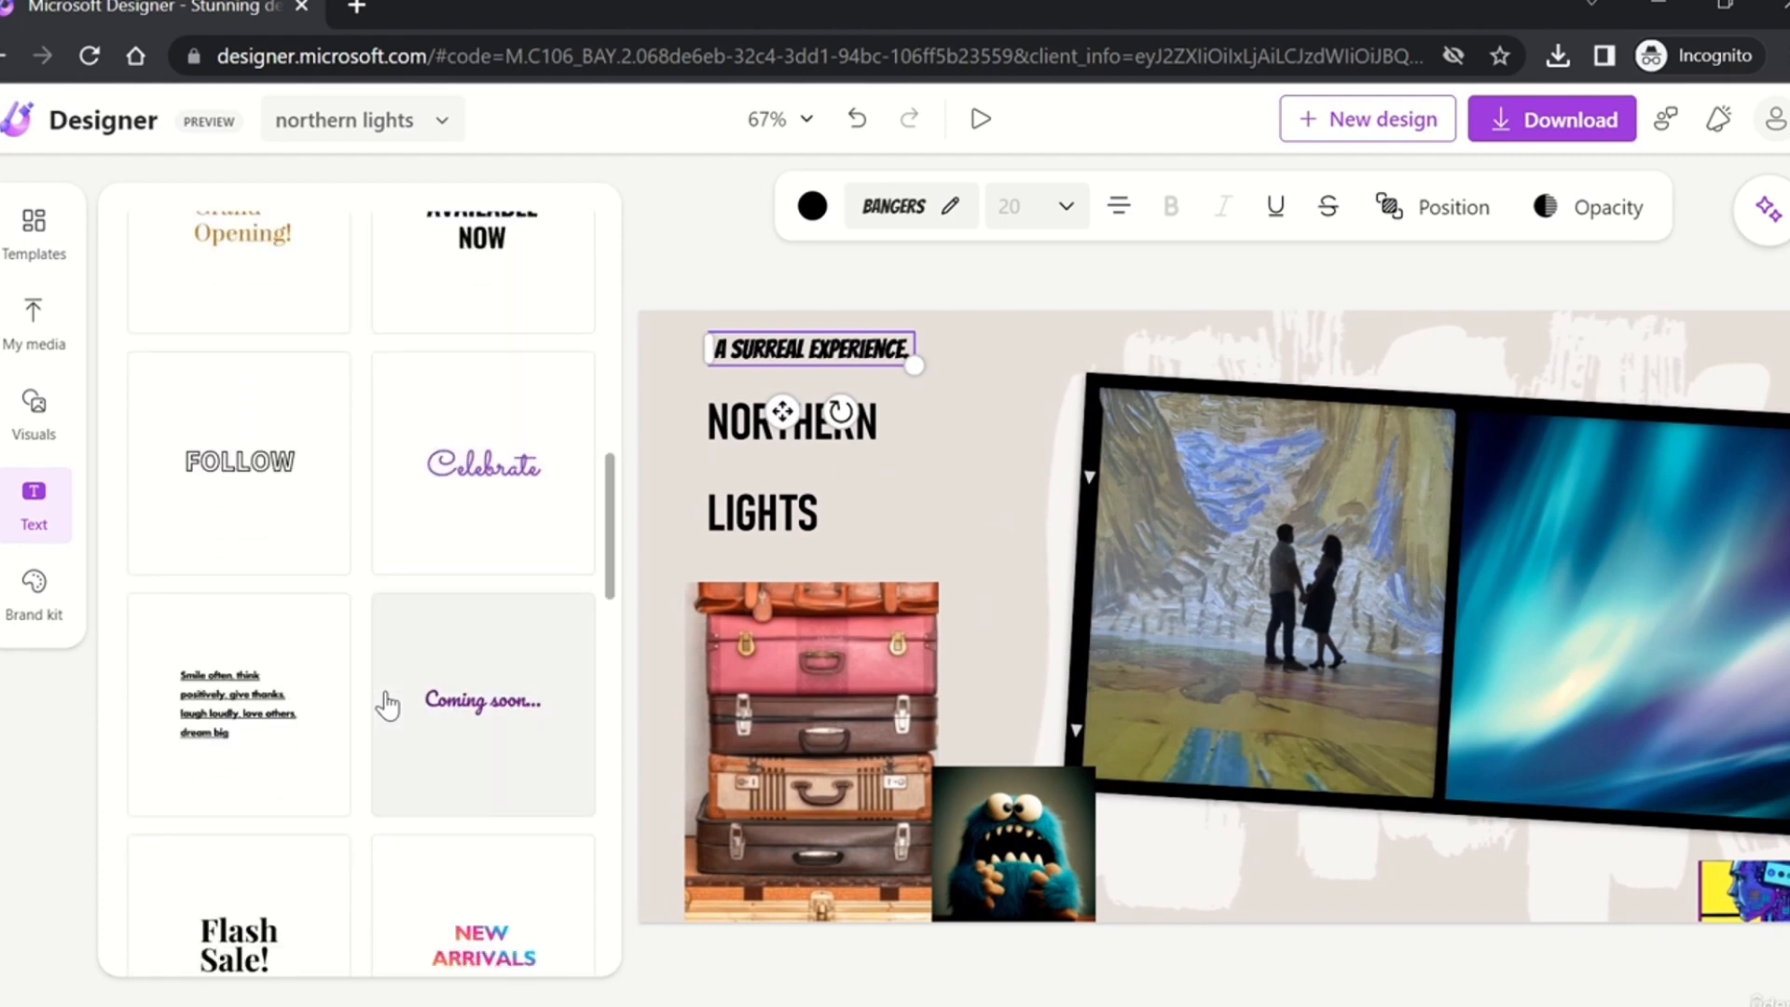
scroll(387, 706, down, 3)
scroll(220, 703, down, 10)
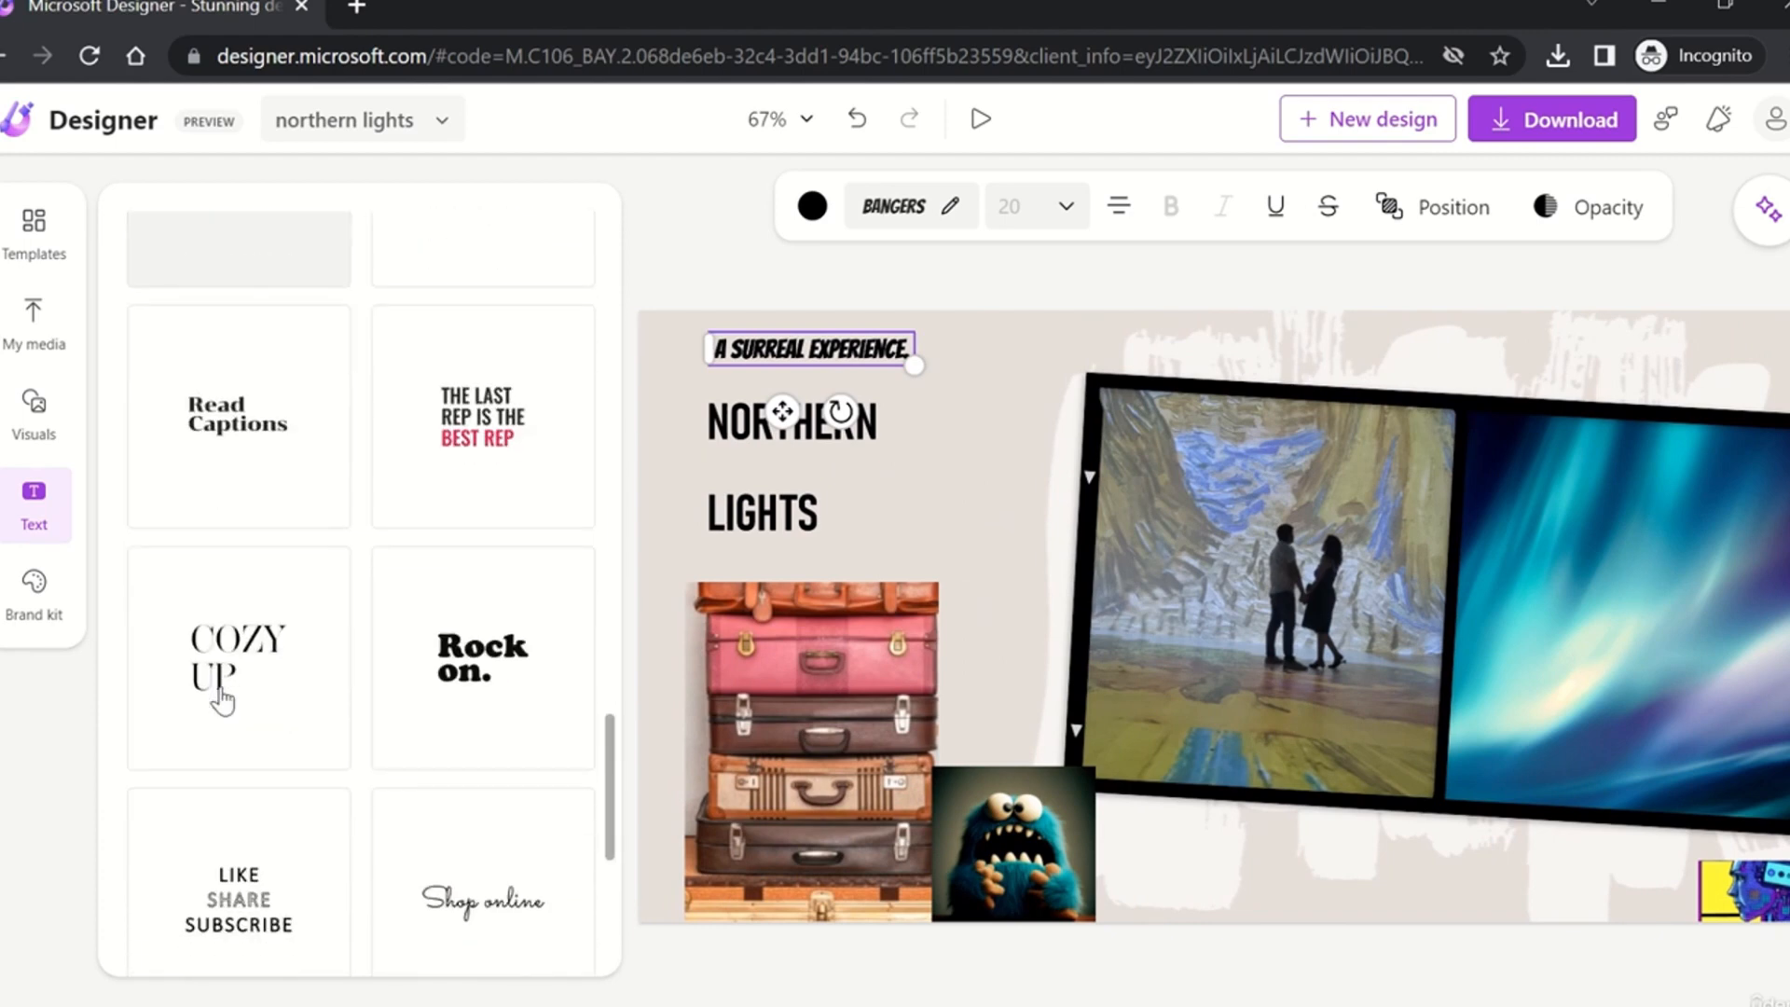
scroll(222, 701, down, 5)
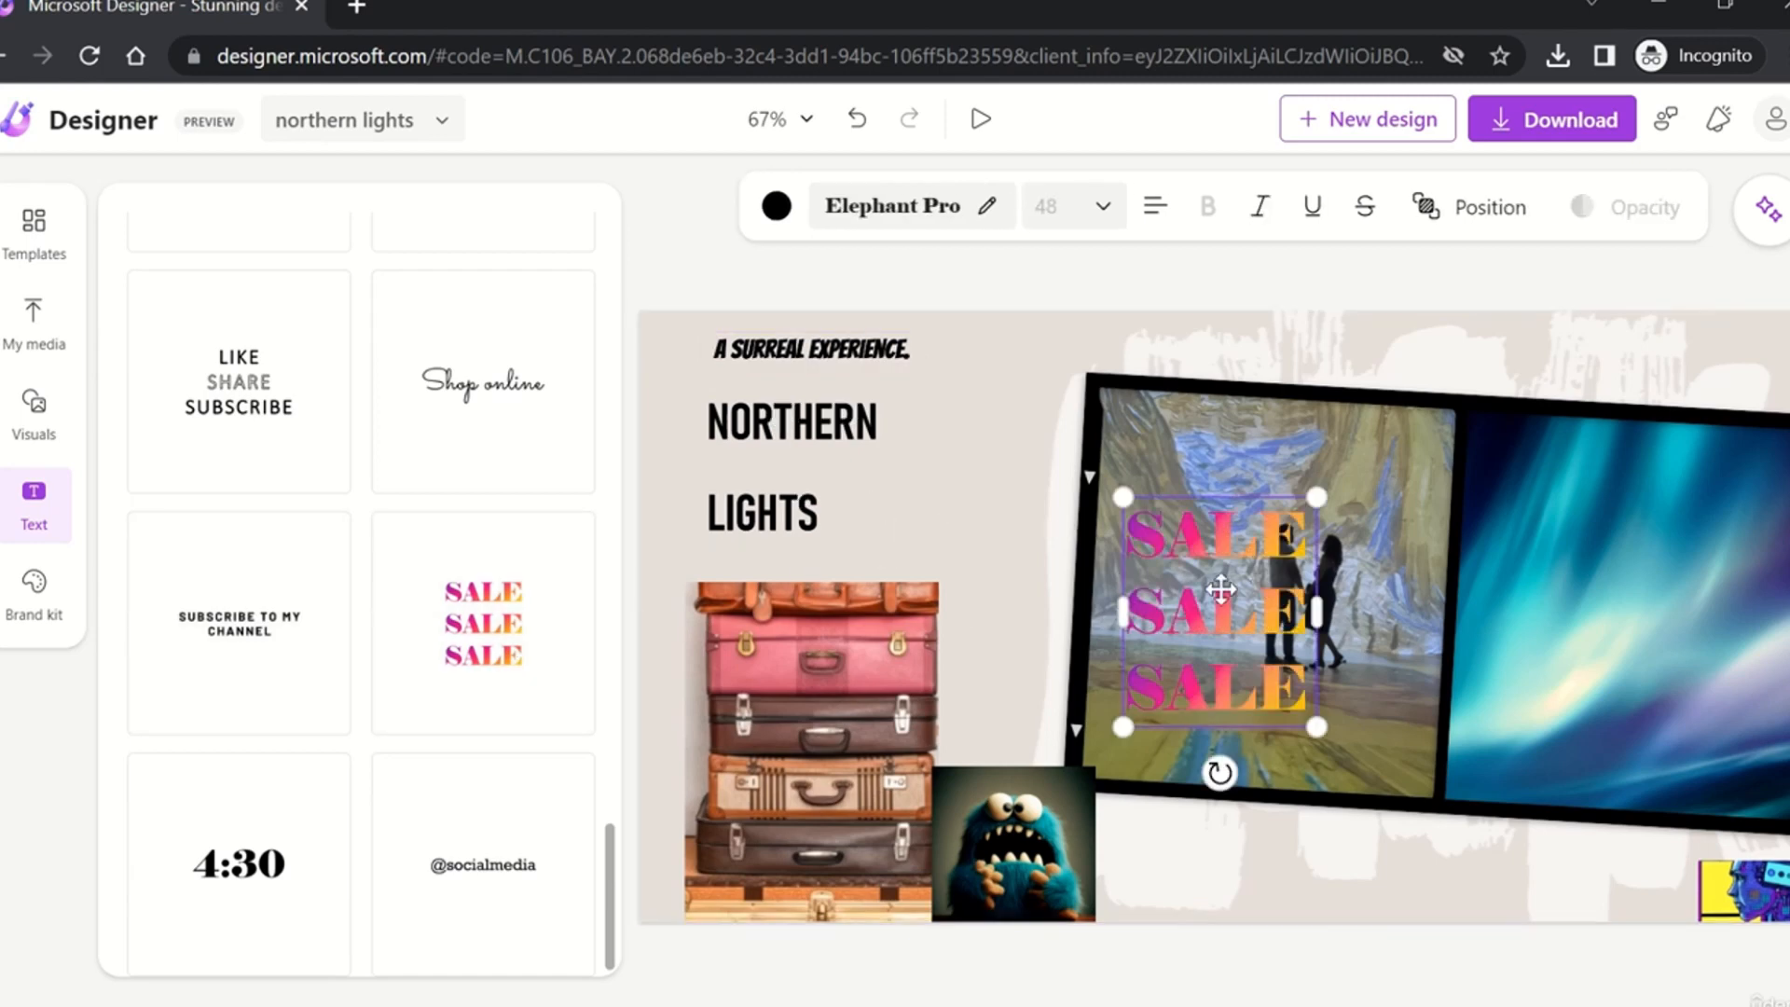
drag(1219, 587, 989, 444)
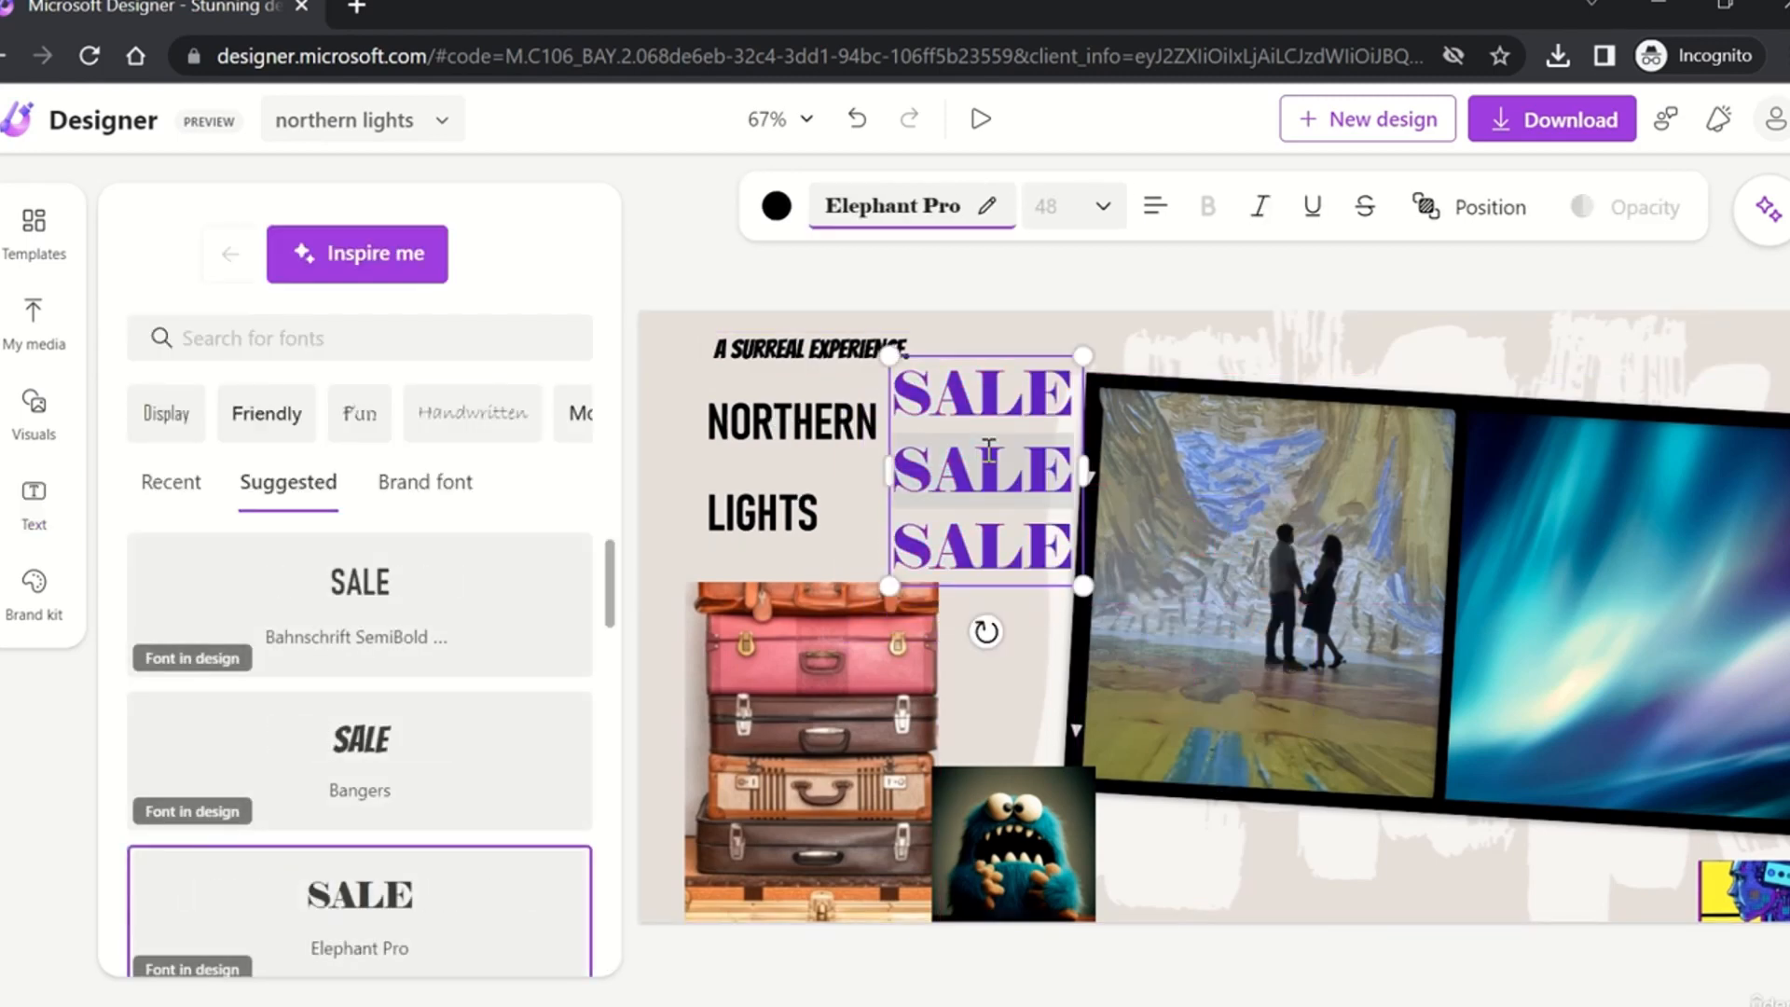
Step: Replace the gradient SALE wording with "GO GO GO" and narrow its text box to fit the three stacked words
text(GO GO G)
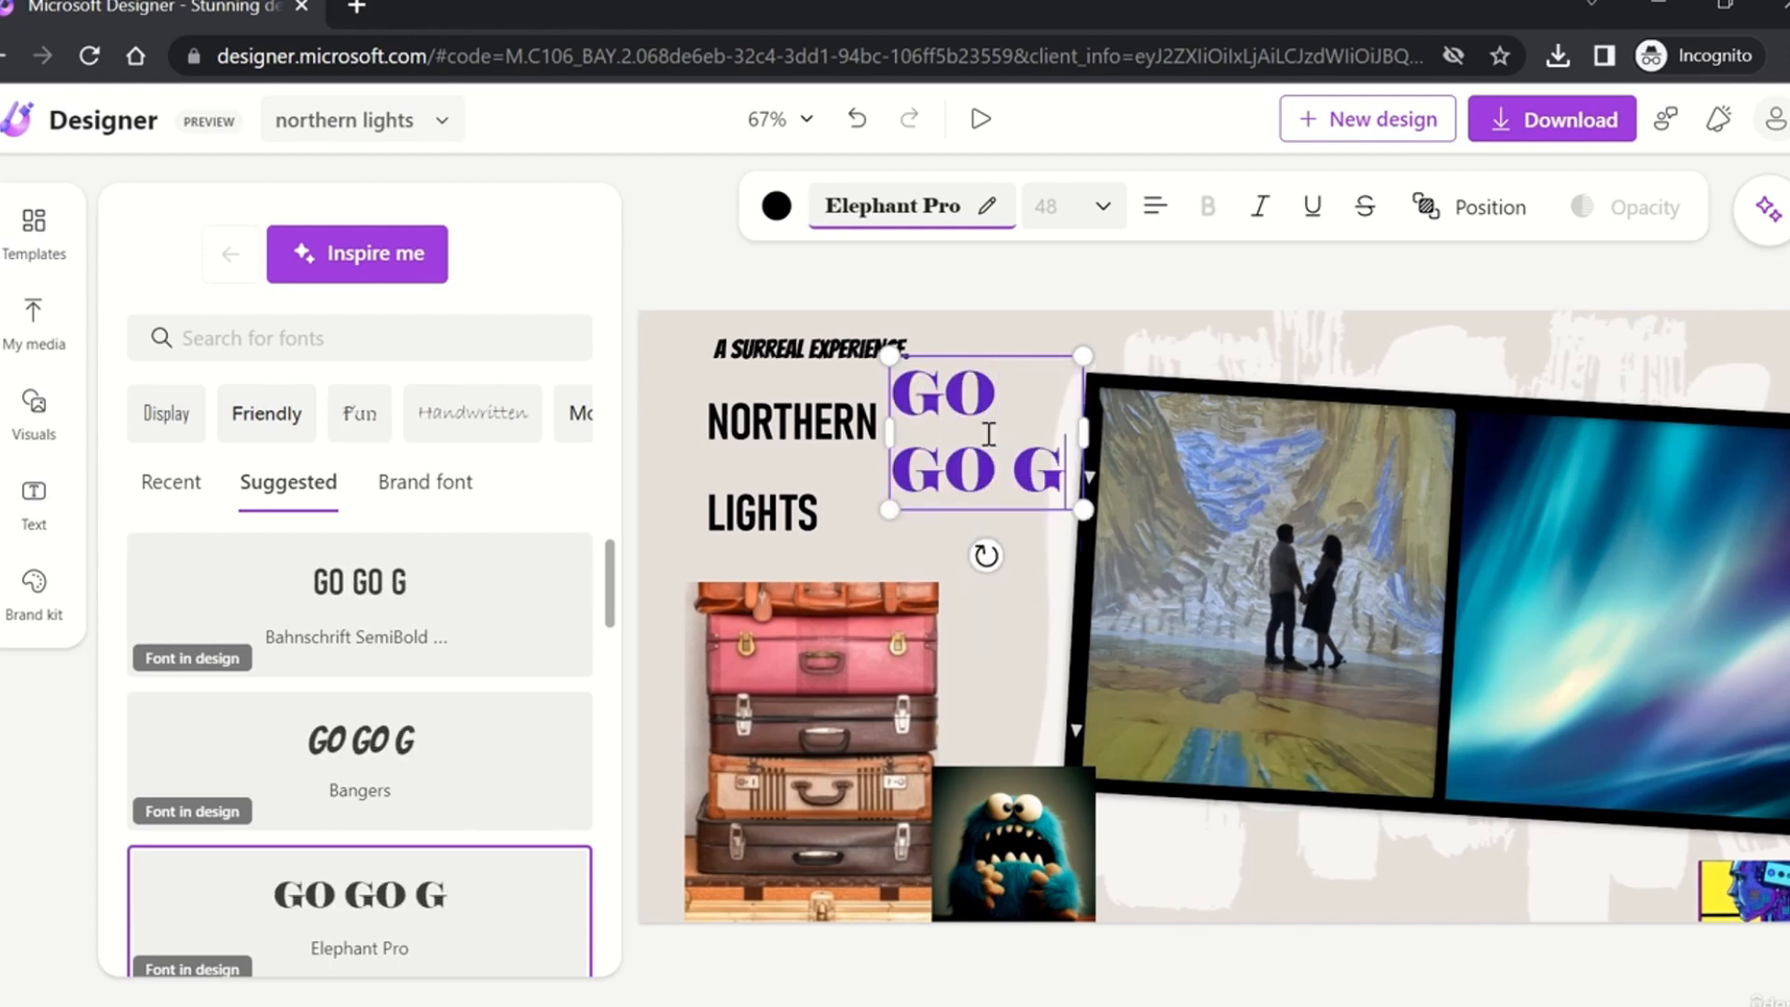
key(BackSpace)
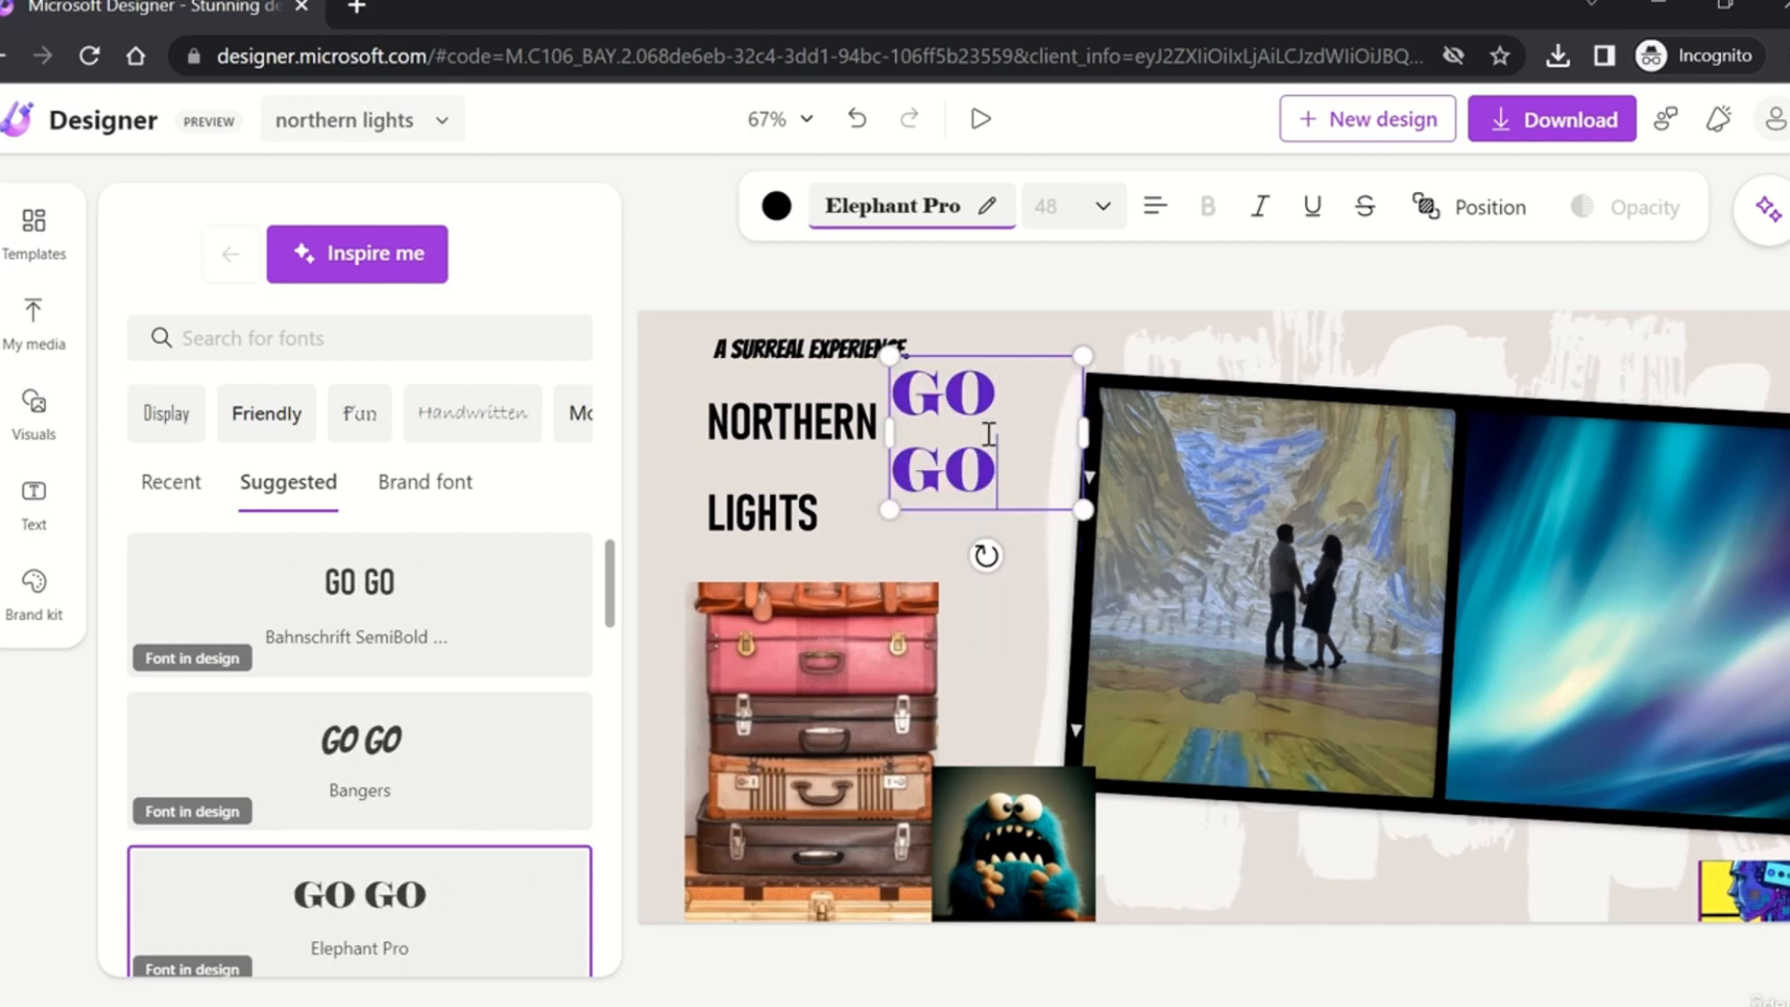
text(GO)
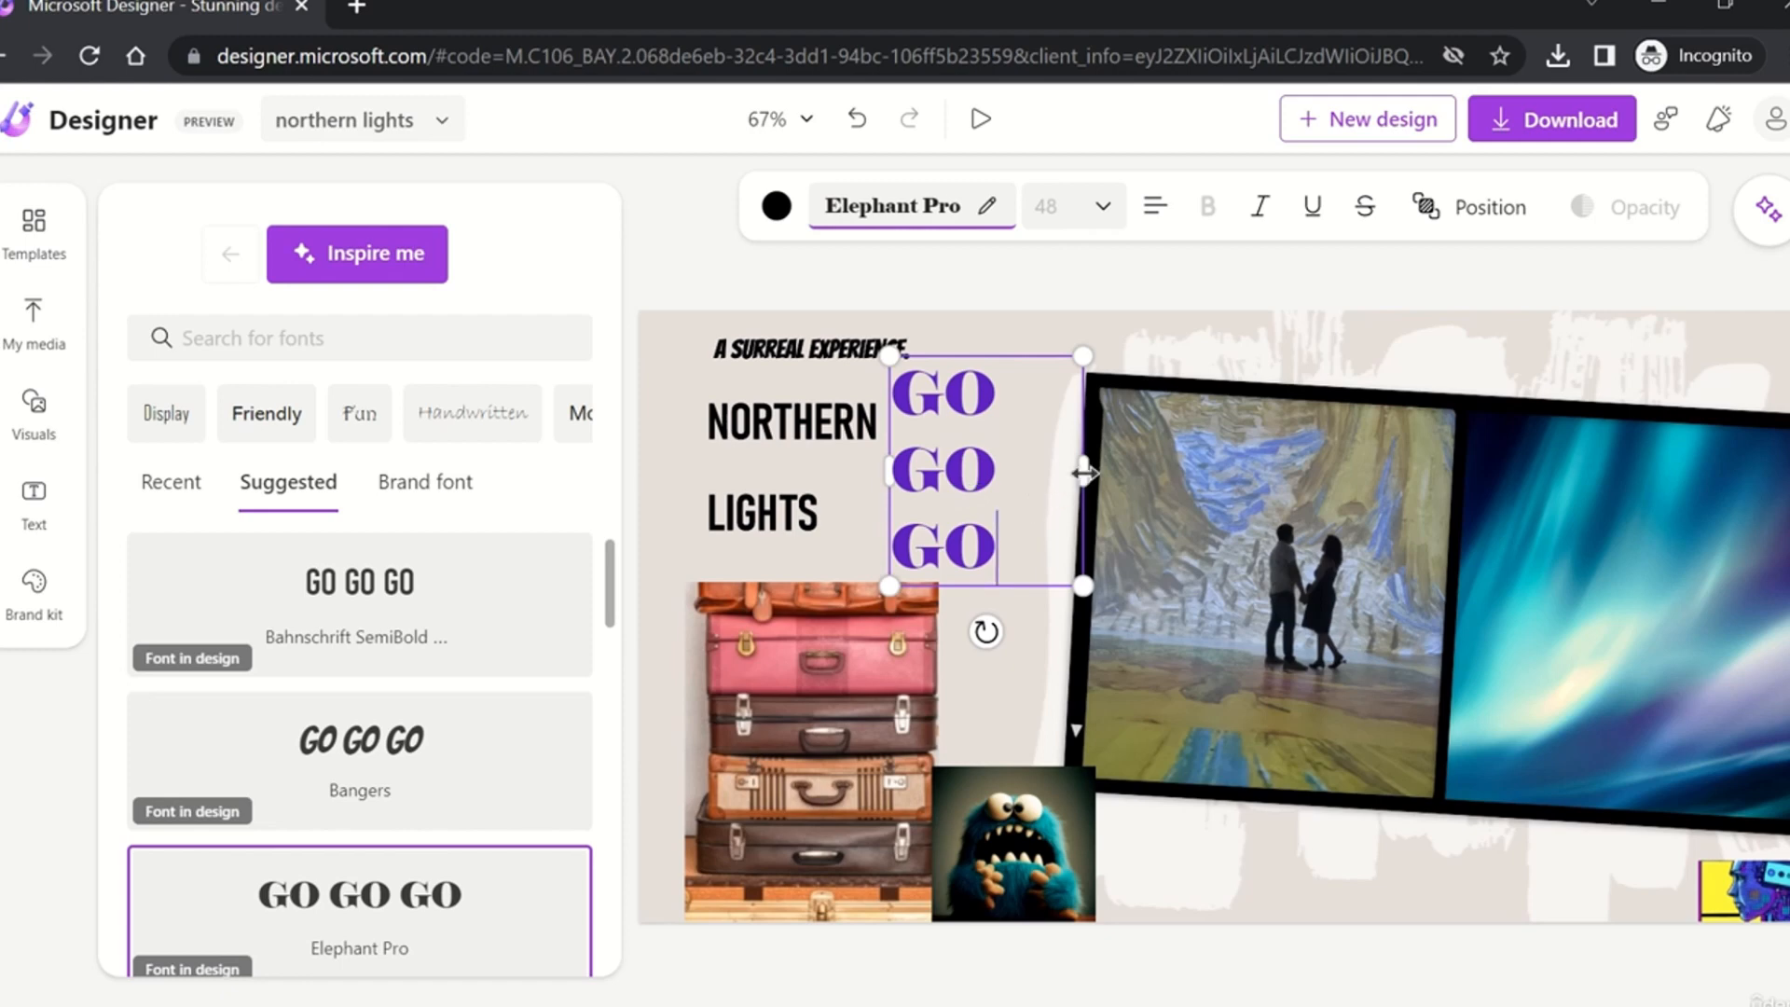
drag(1082, 472, 1026, 472)
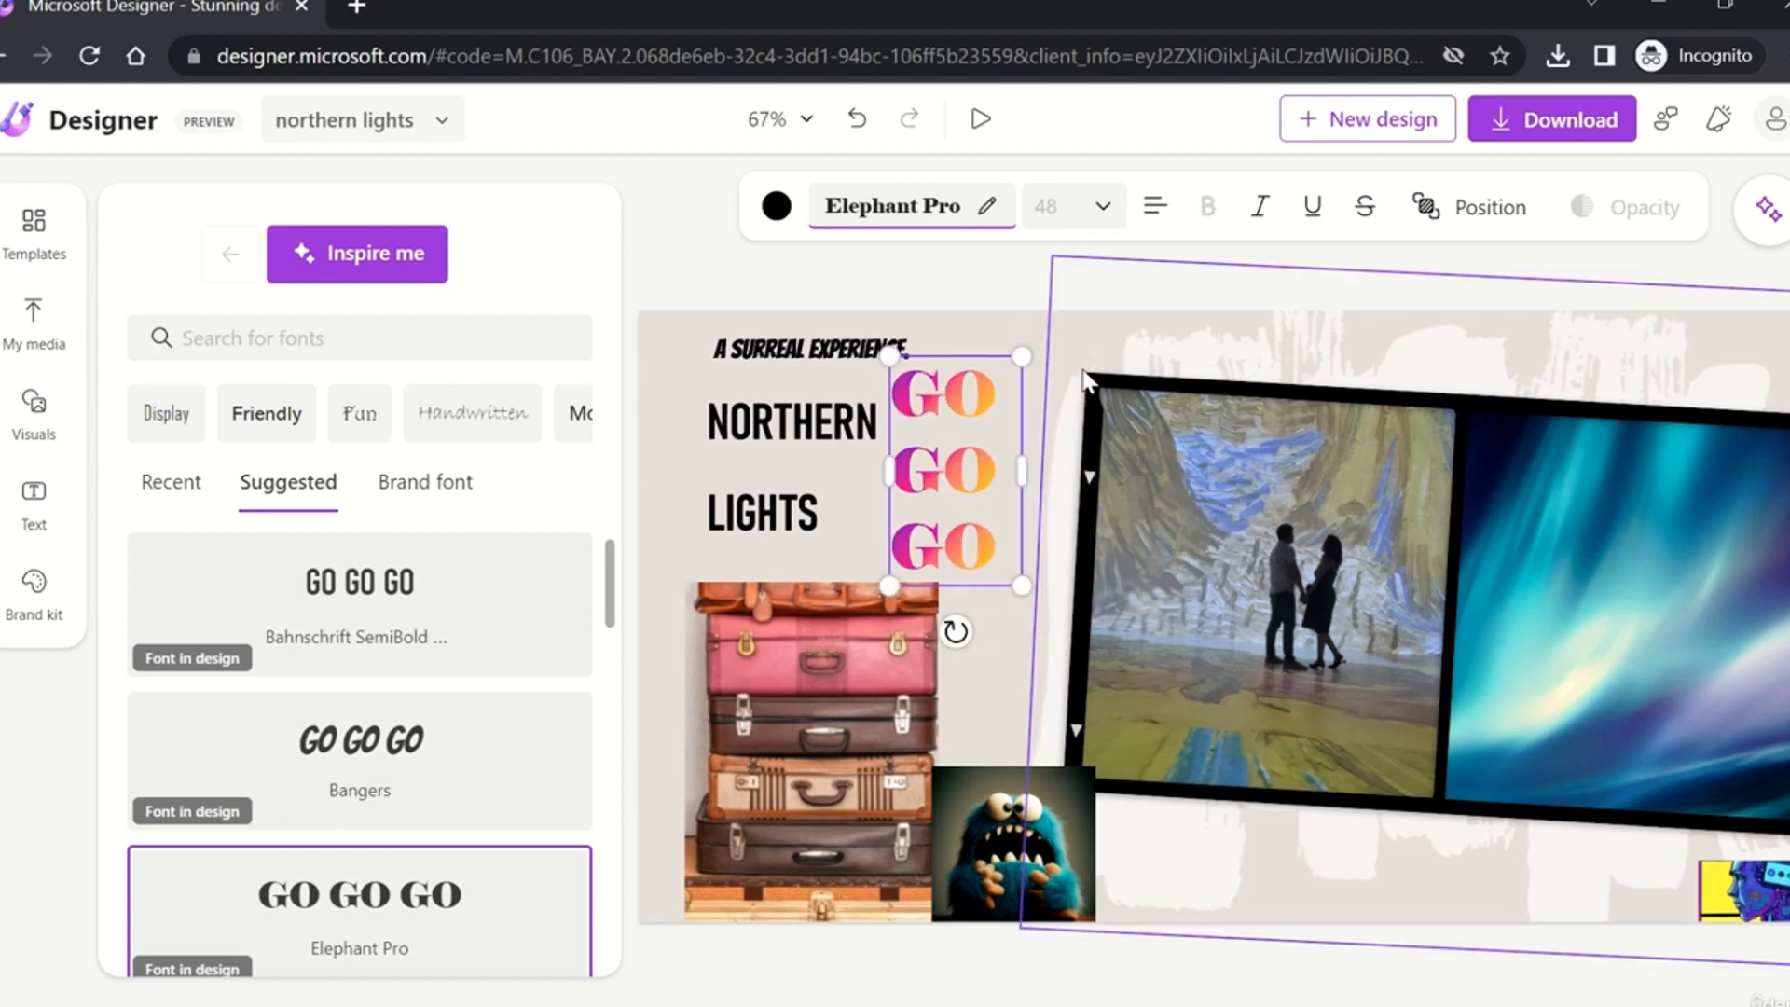
Step: Move the gradient GO GO GO text into the gap between the title and the photo frame, and view its suggested fonts
click(1017, 318)
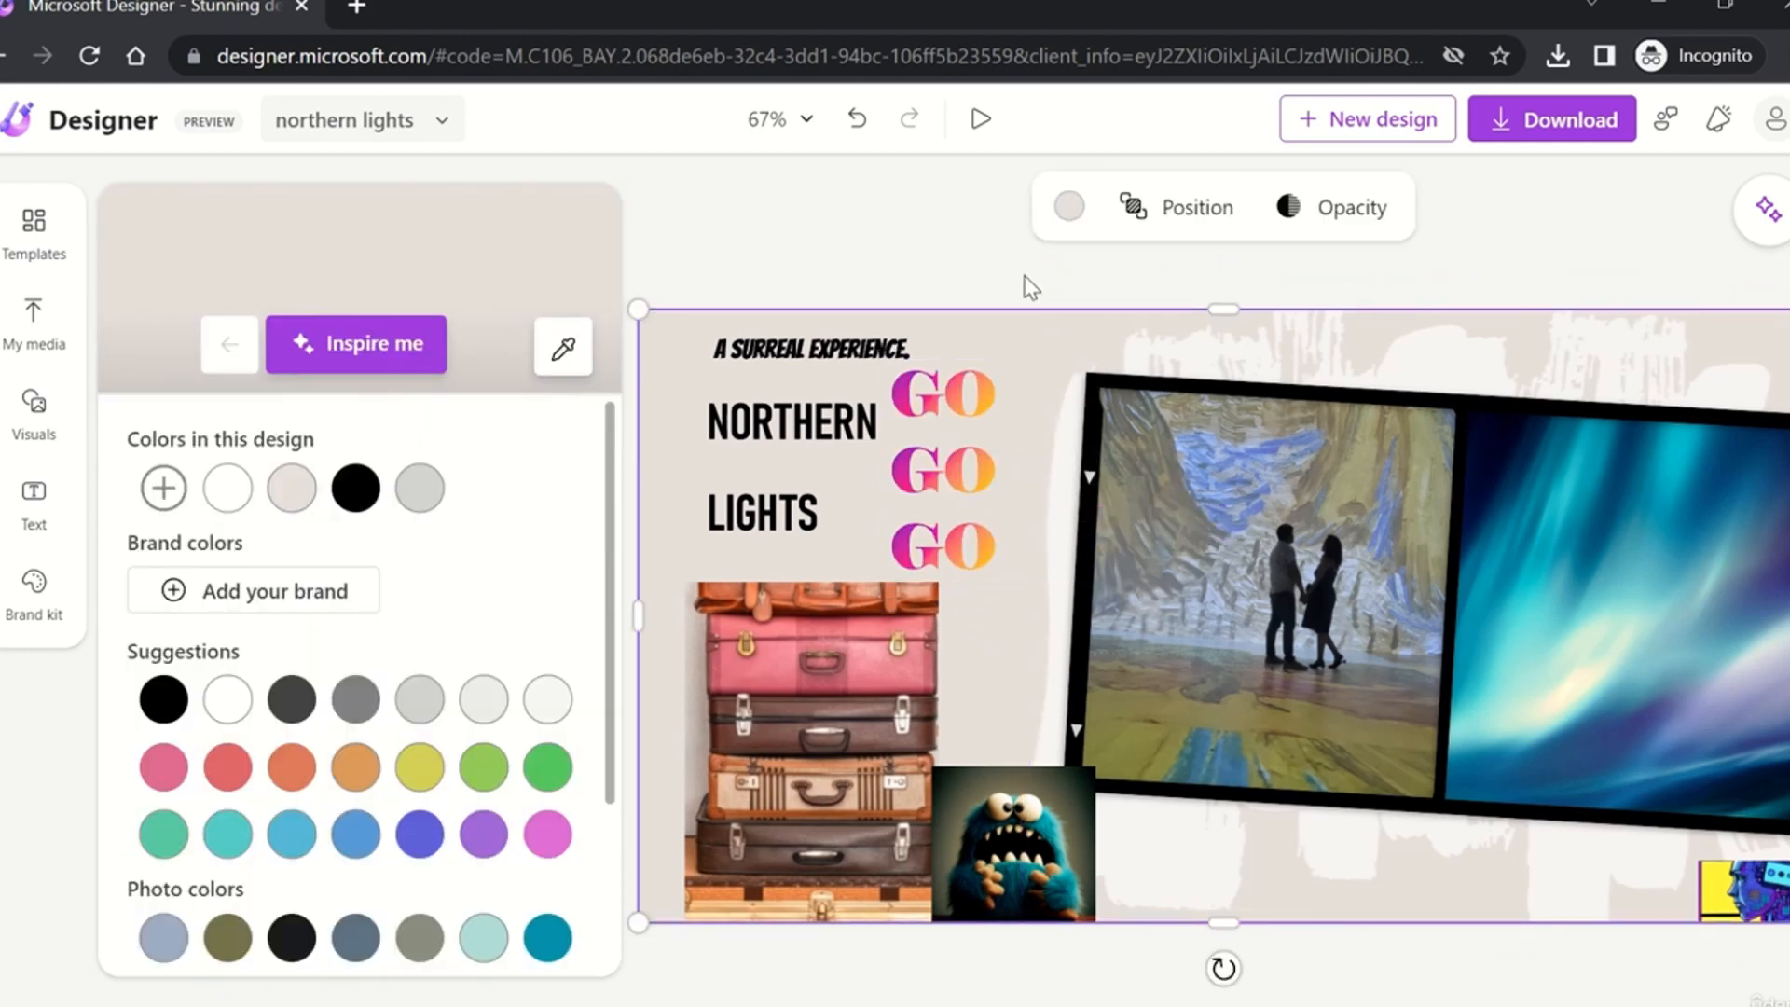
click(1027, 284)
drag(949, 452, 996, 438)
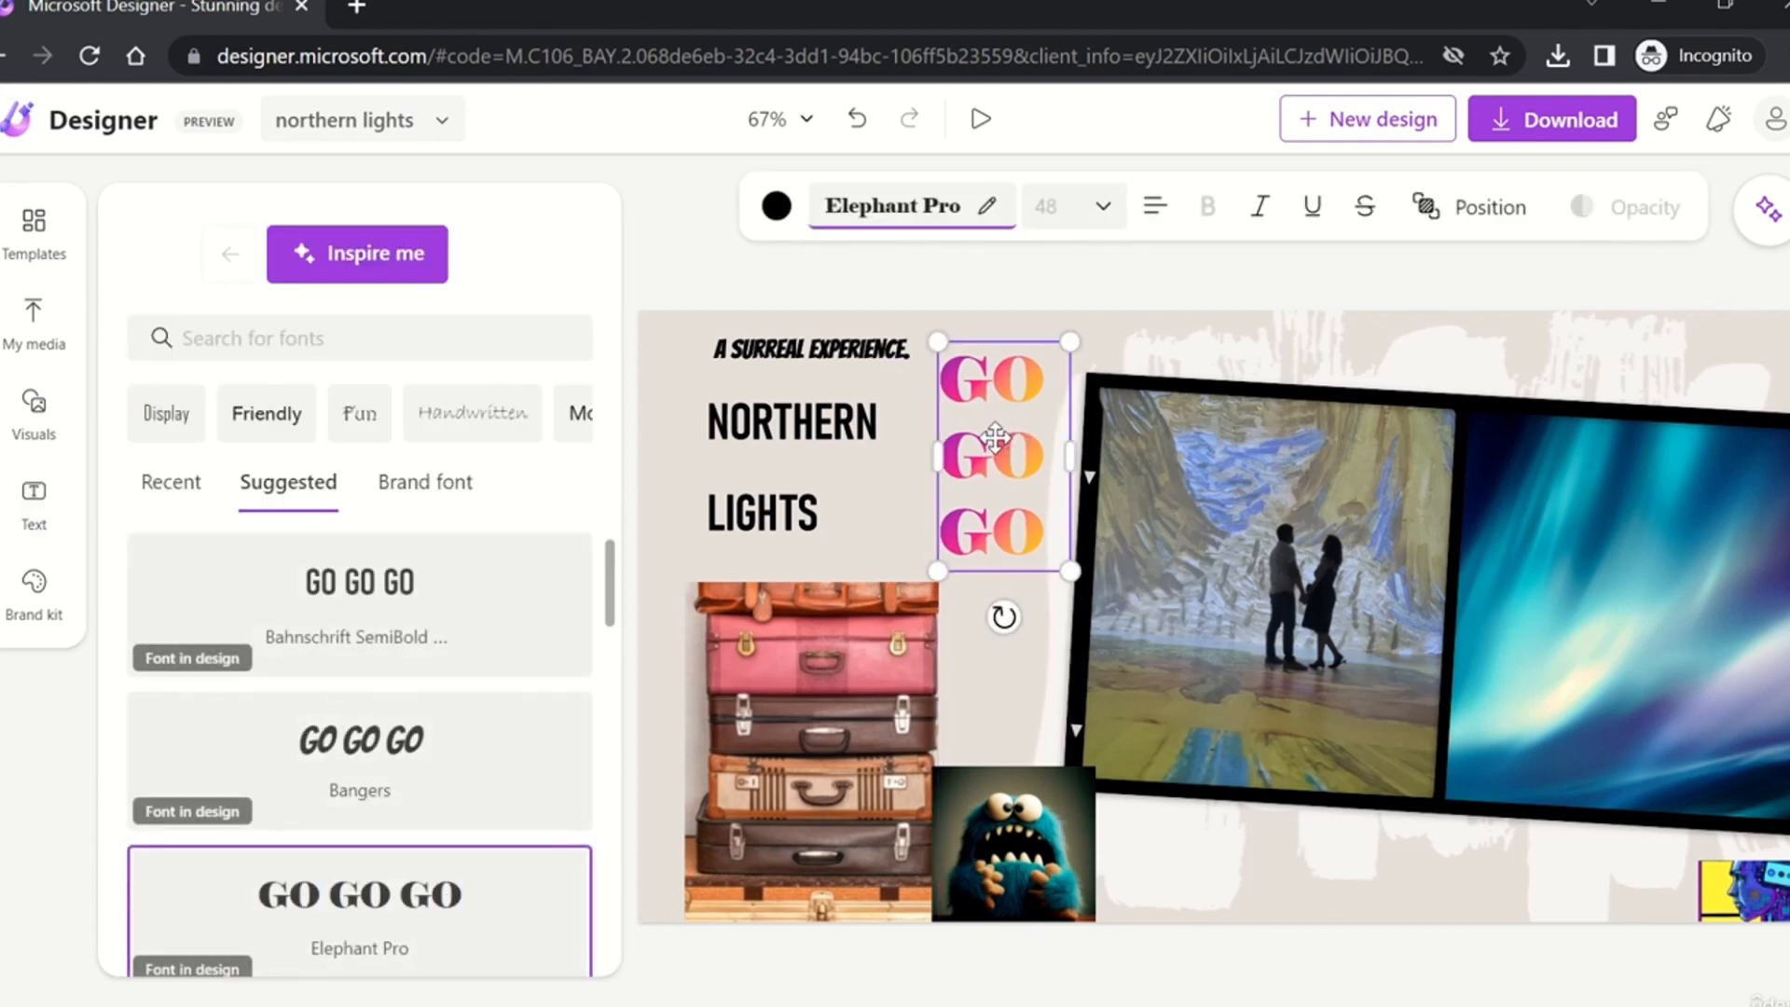
scroll(427, 688, down, 7)
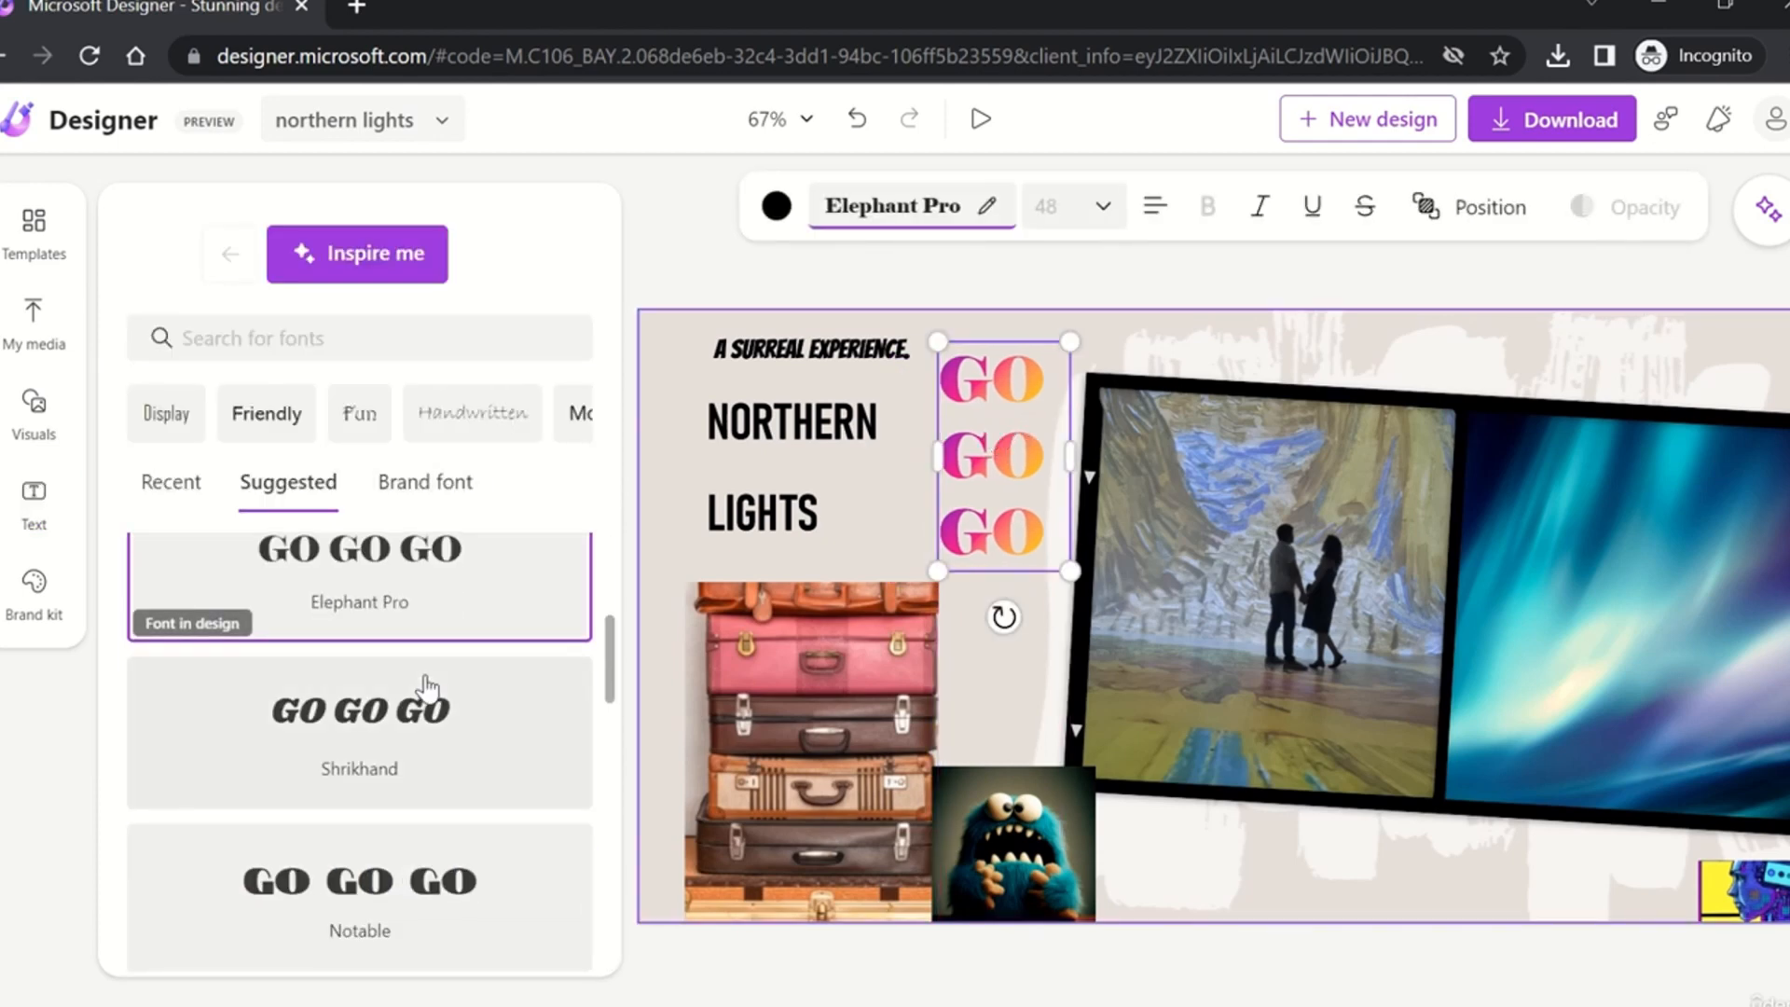
Step: Return to the text generation options and clear the "emotions at northern lights" description
click(37, 505)
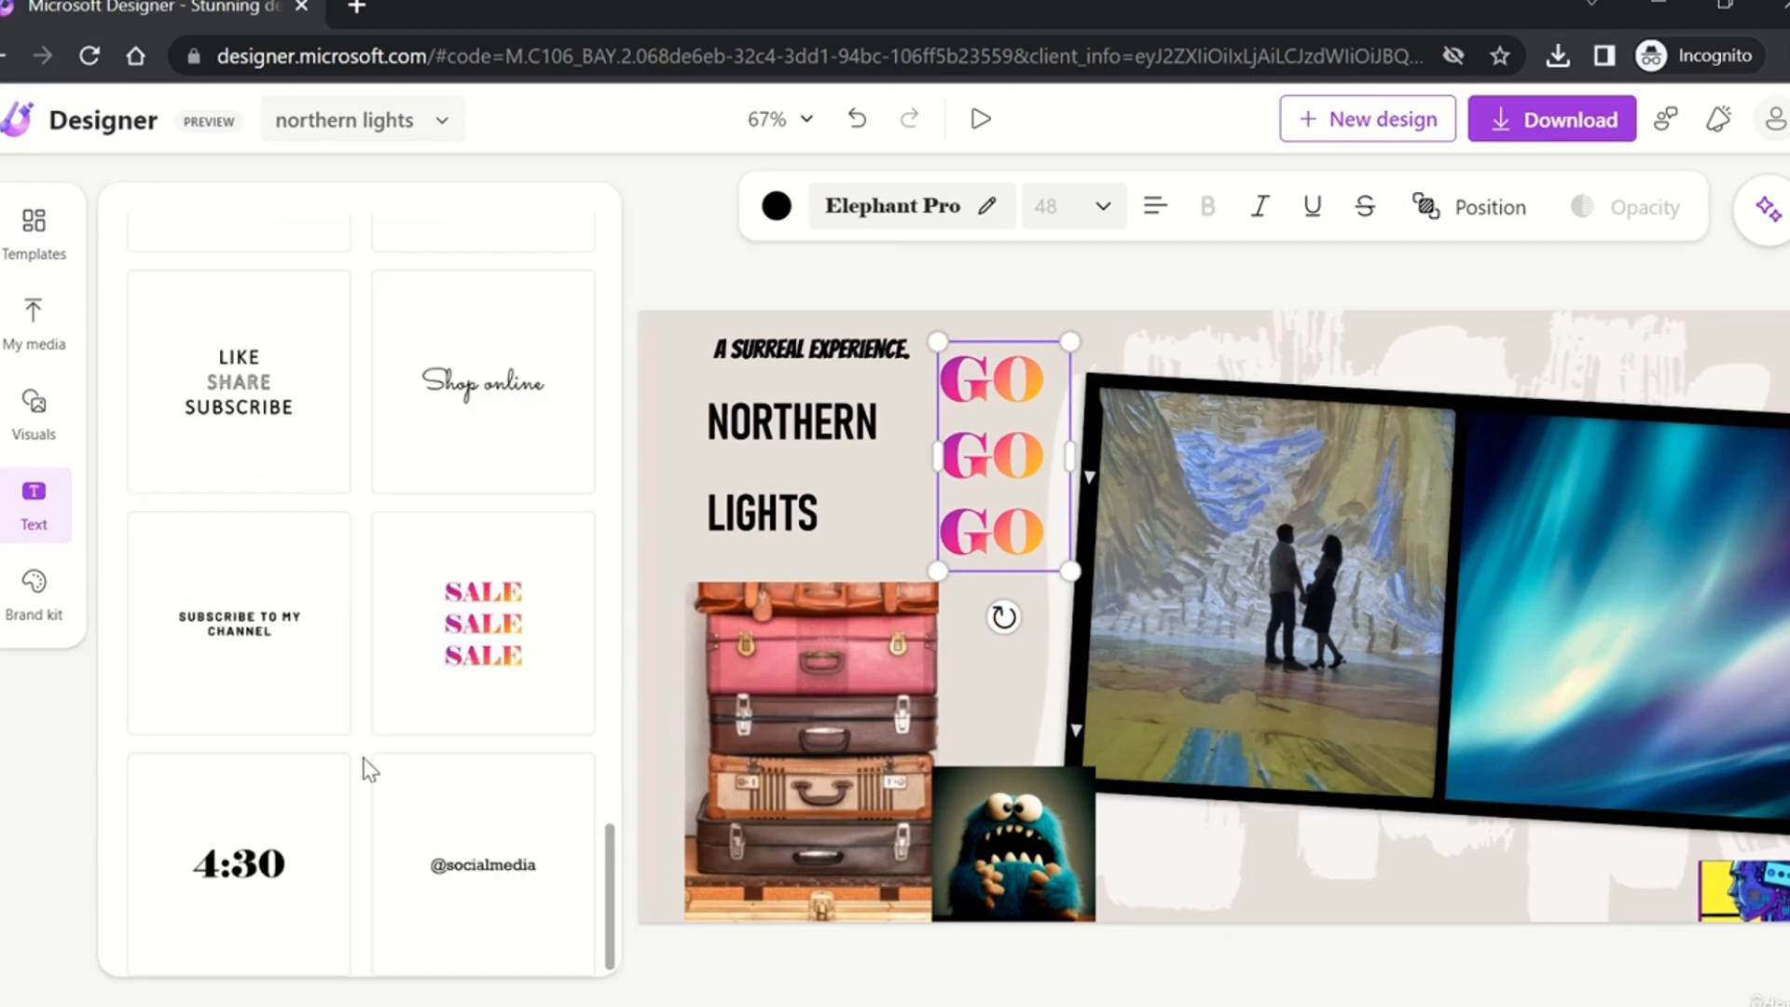
scroll(370, 770, up, 15)
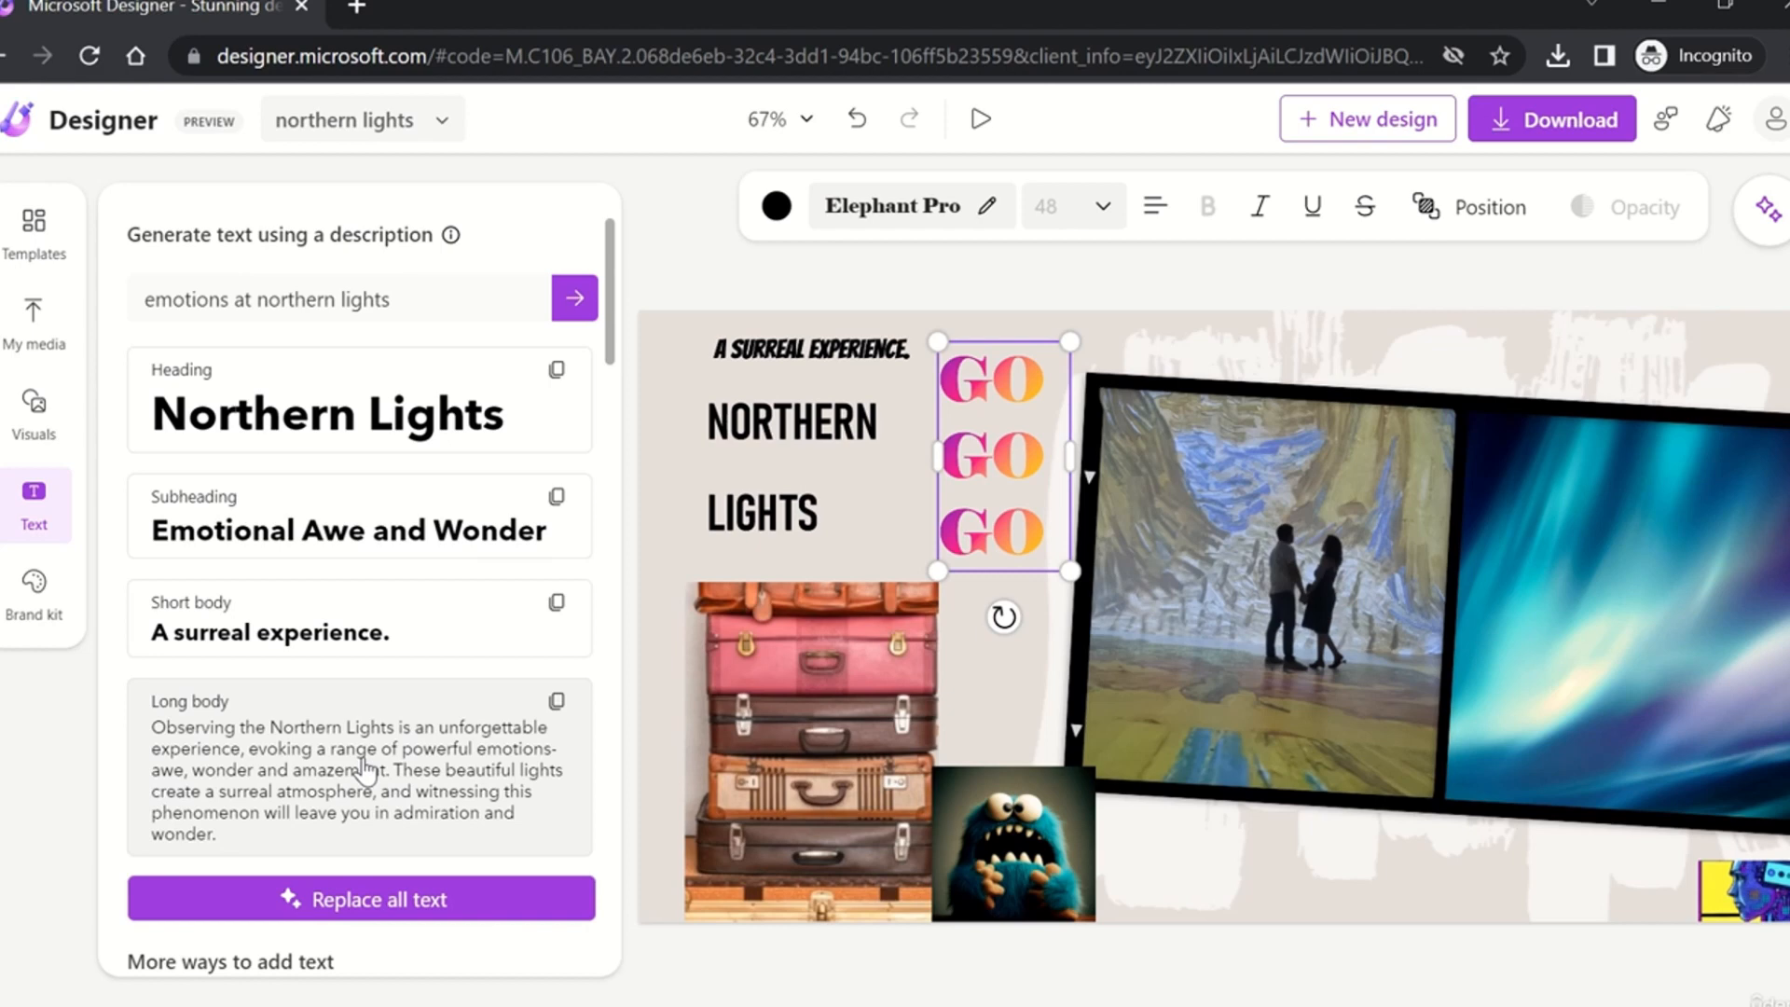
click(434, 291)
key(ctrl+a)
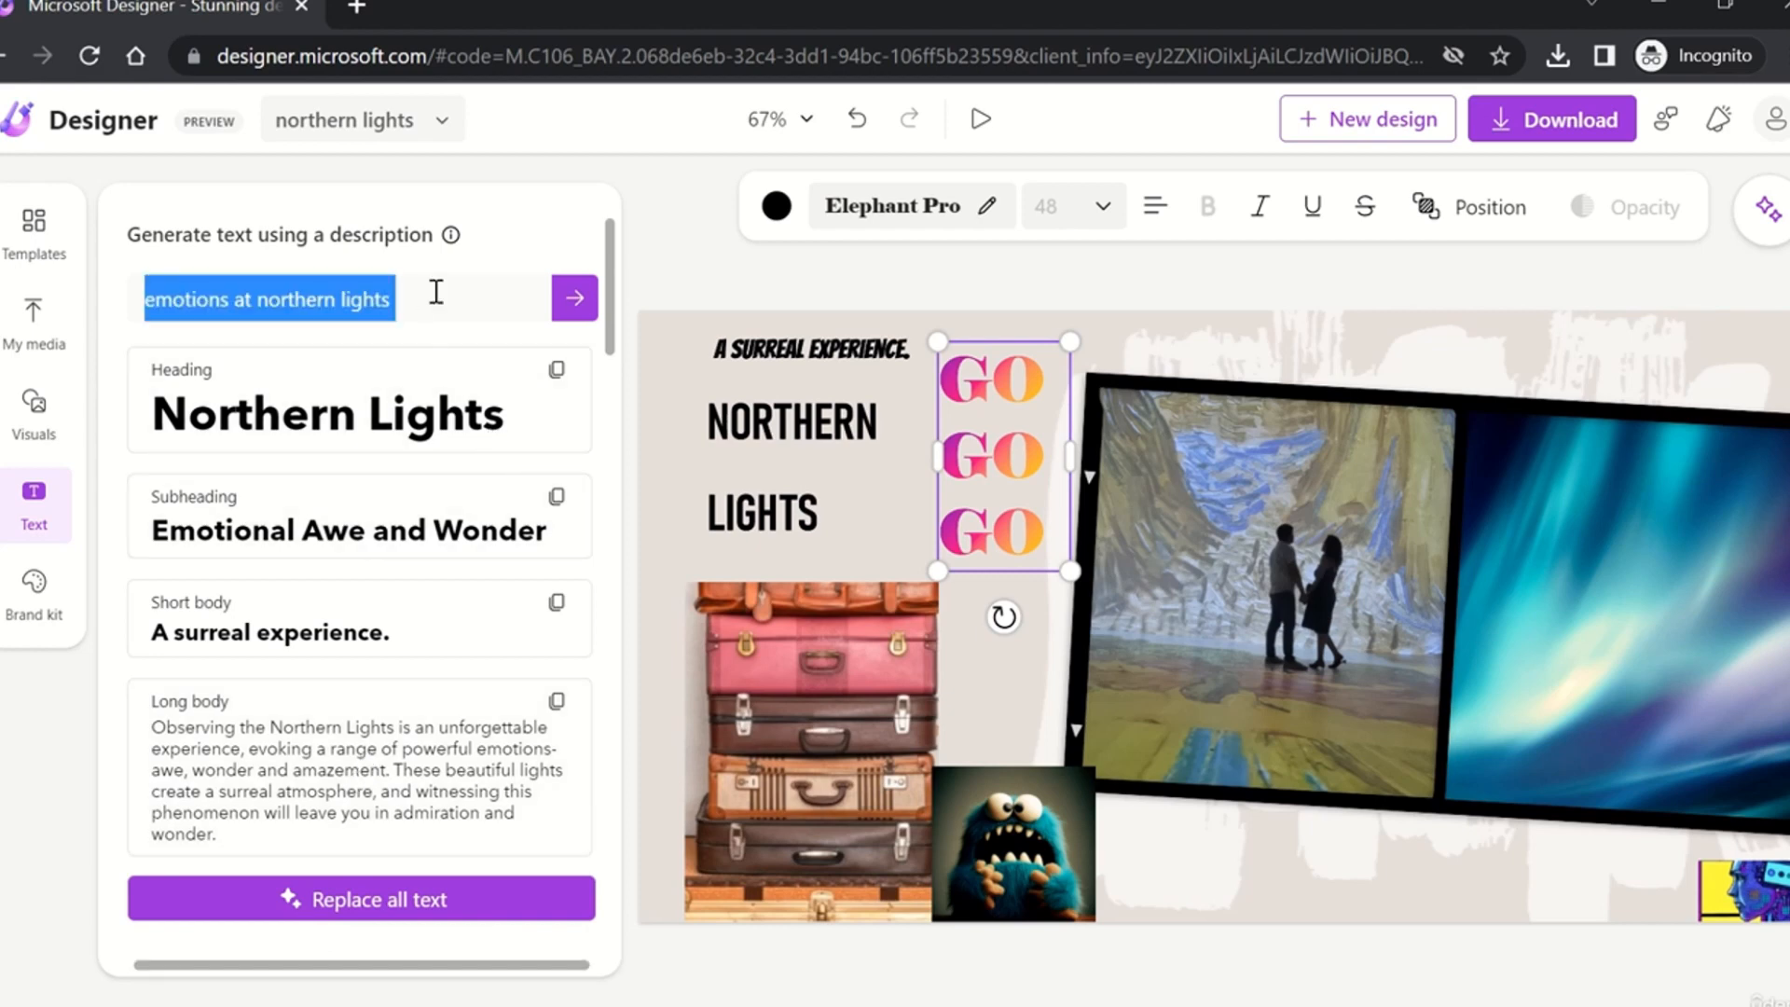
key(BackSpace)
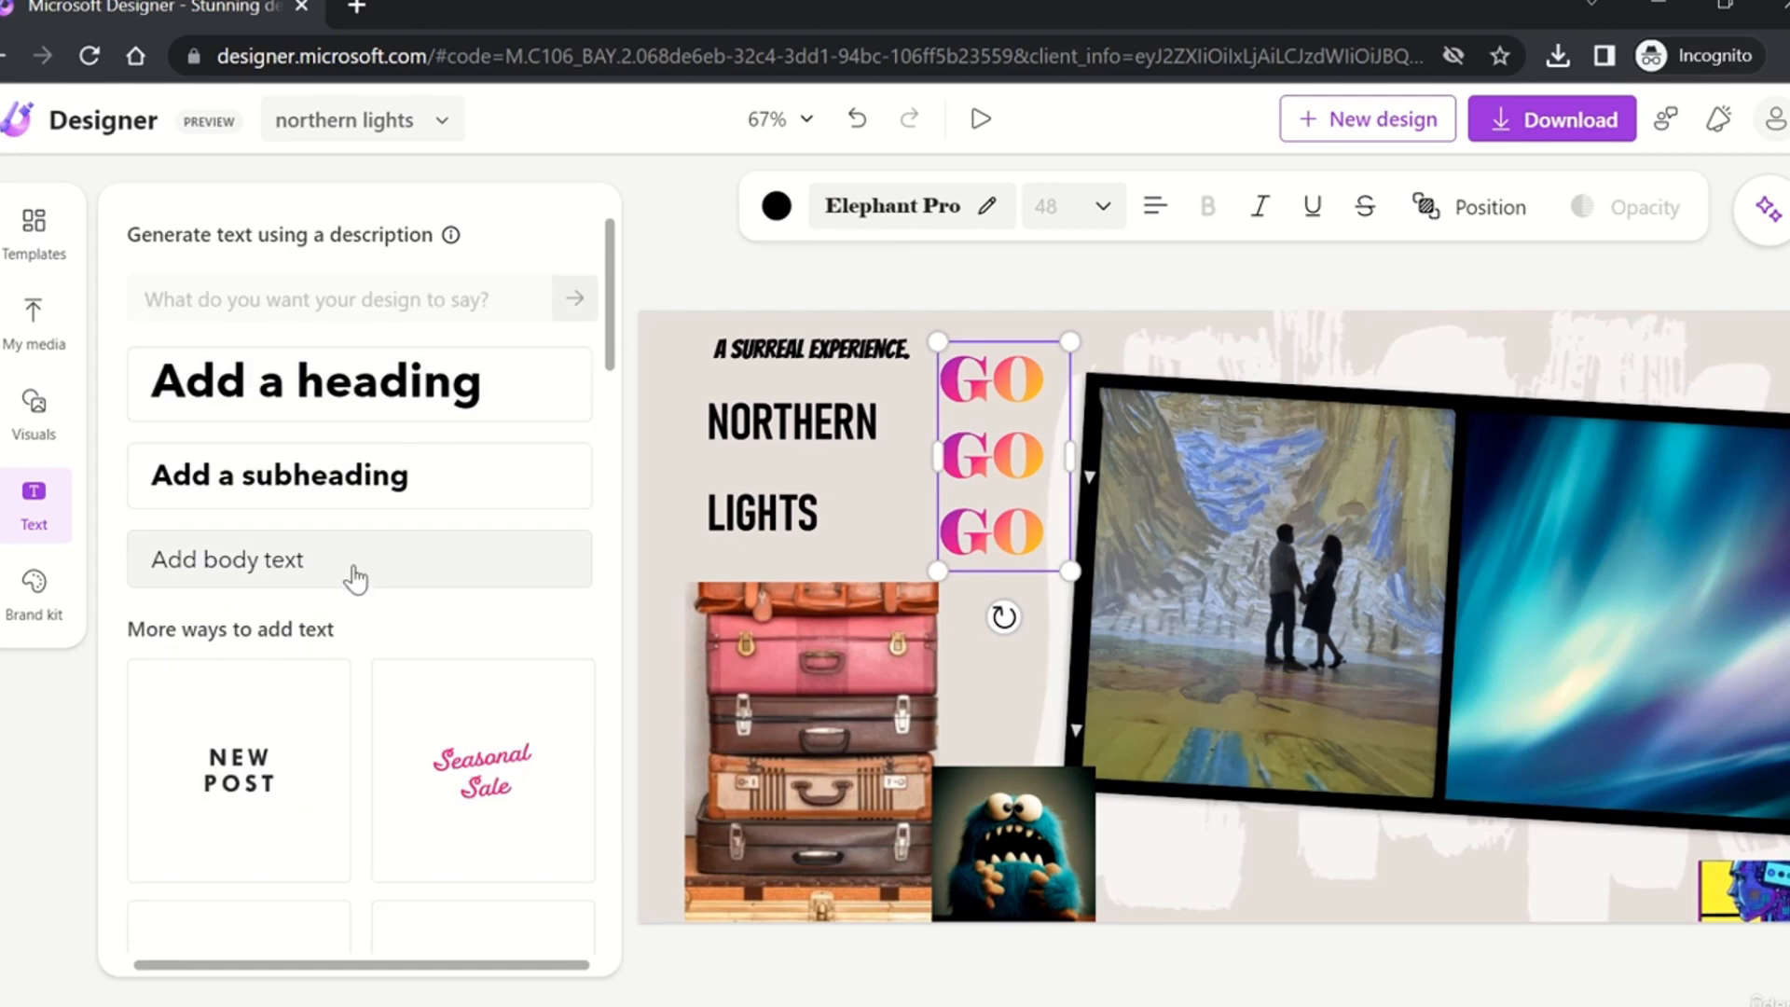
Step: Add a new heading to the design and replace its placeholder wording with "My Travel Diaries"
click(399, 383)
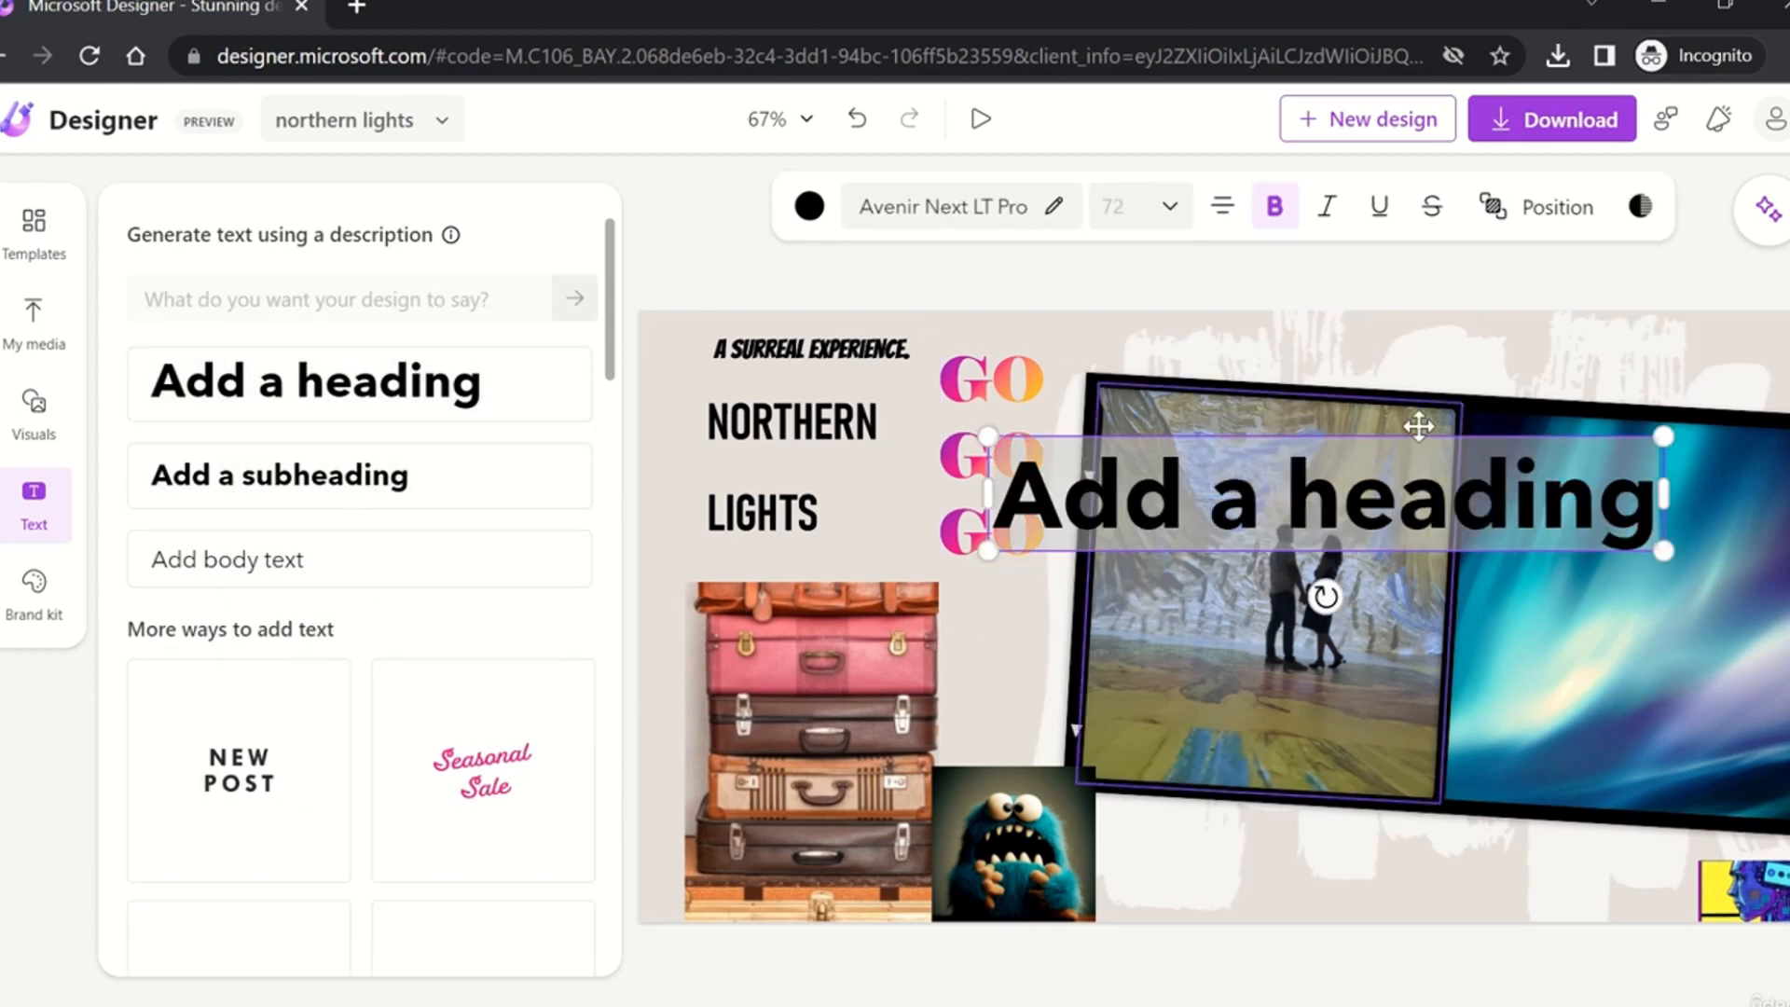
click(1463, 355)
drag(1459, 388, 1436, 410)
click(1349, 501)
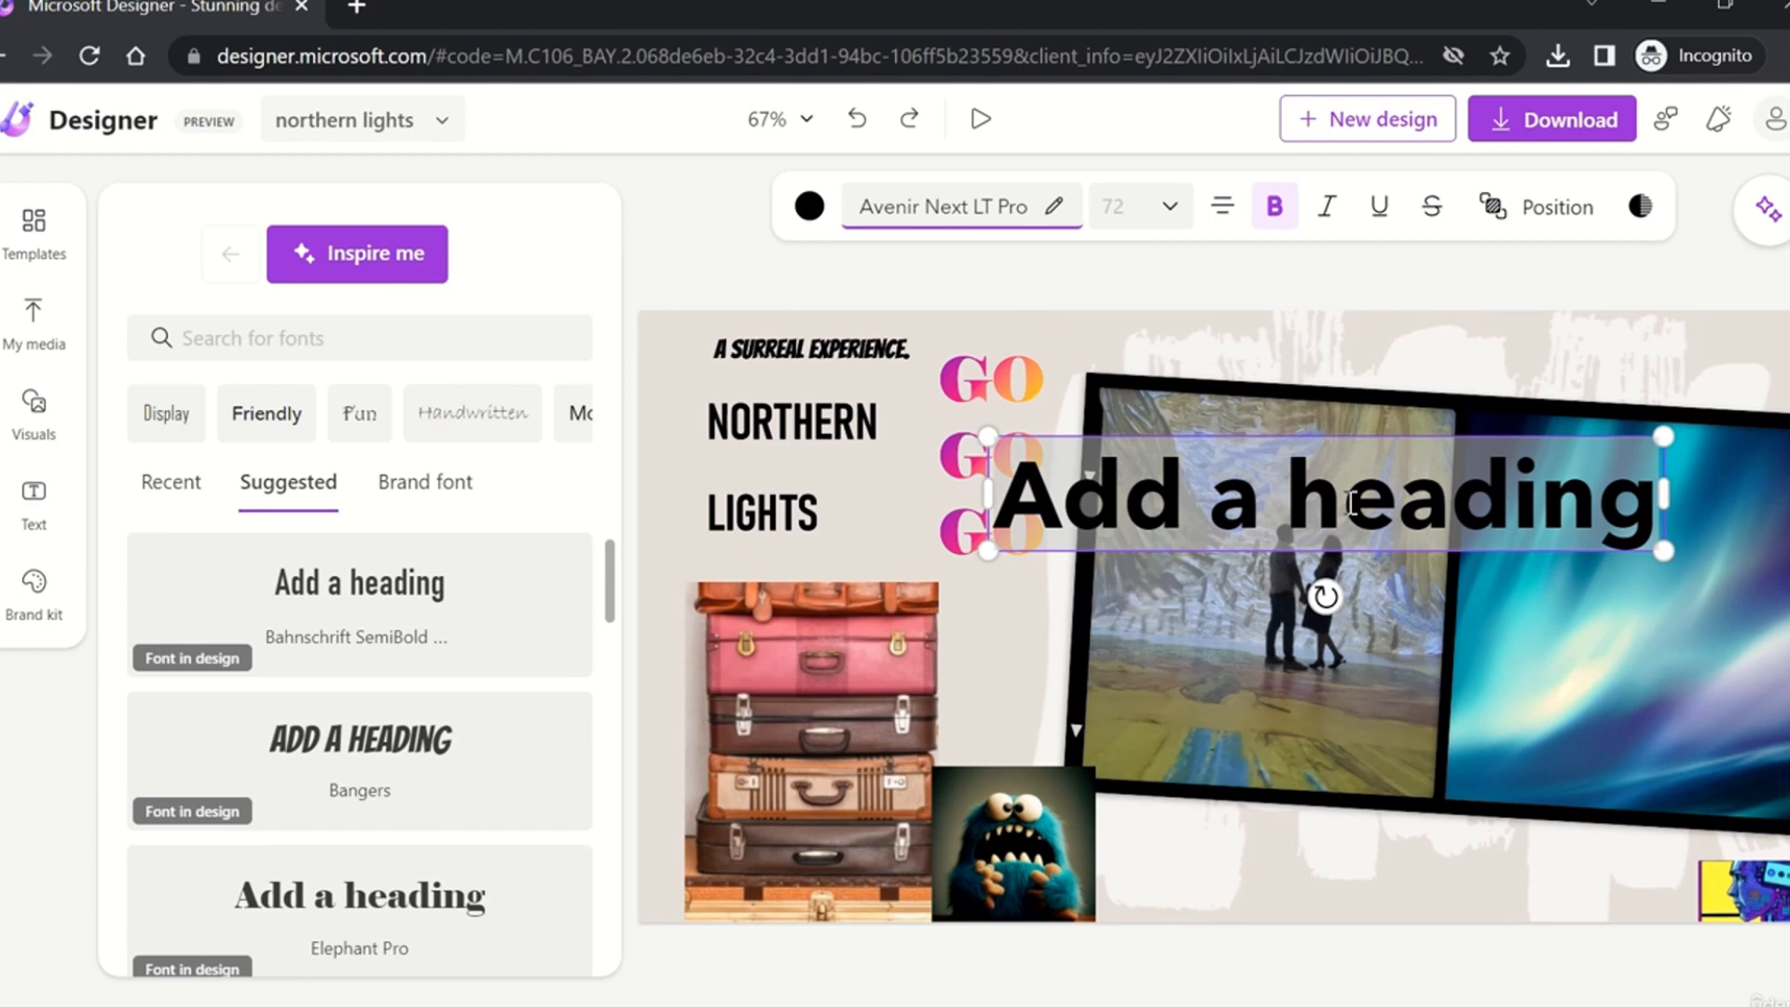
text(My Trav)
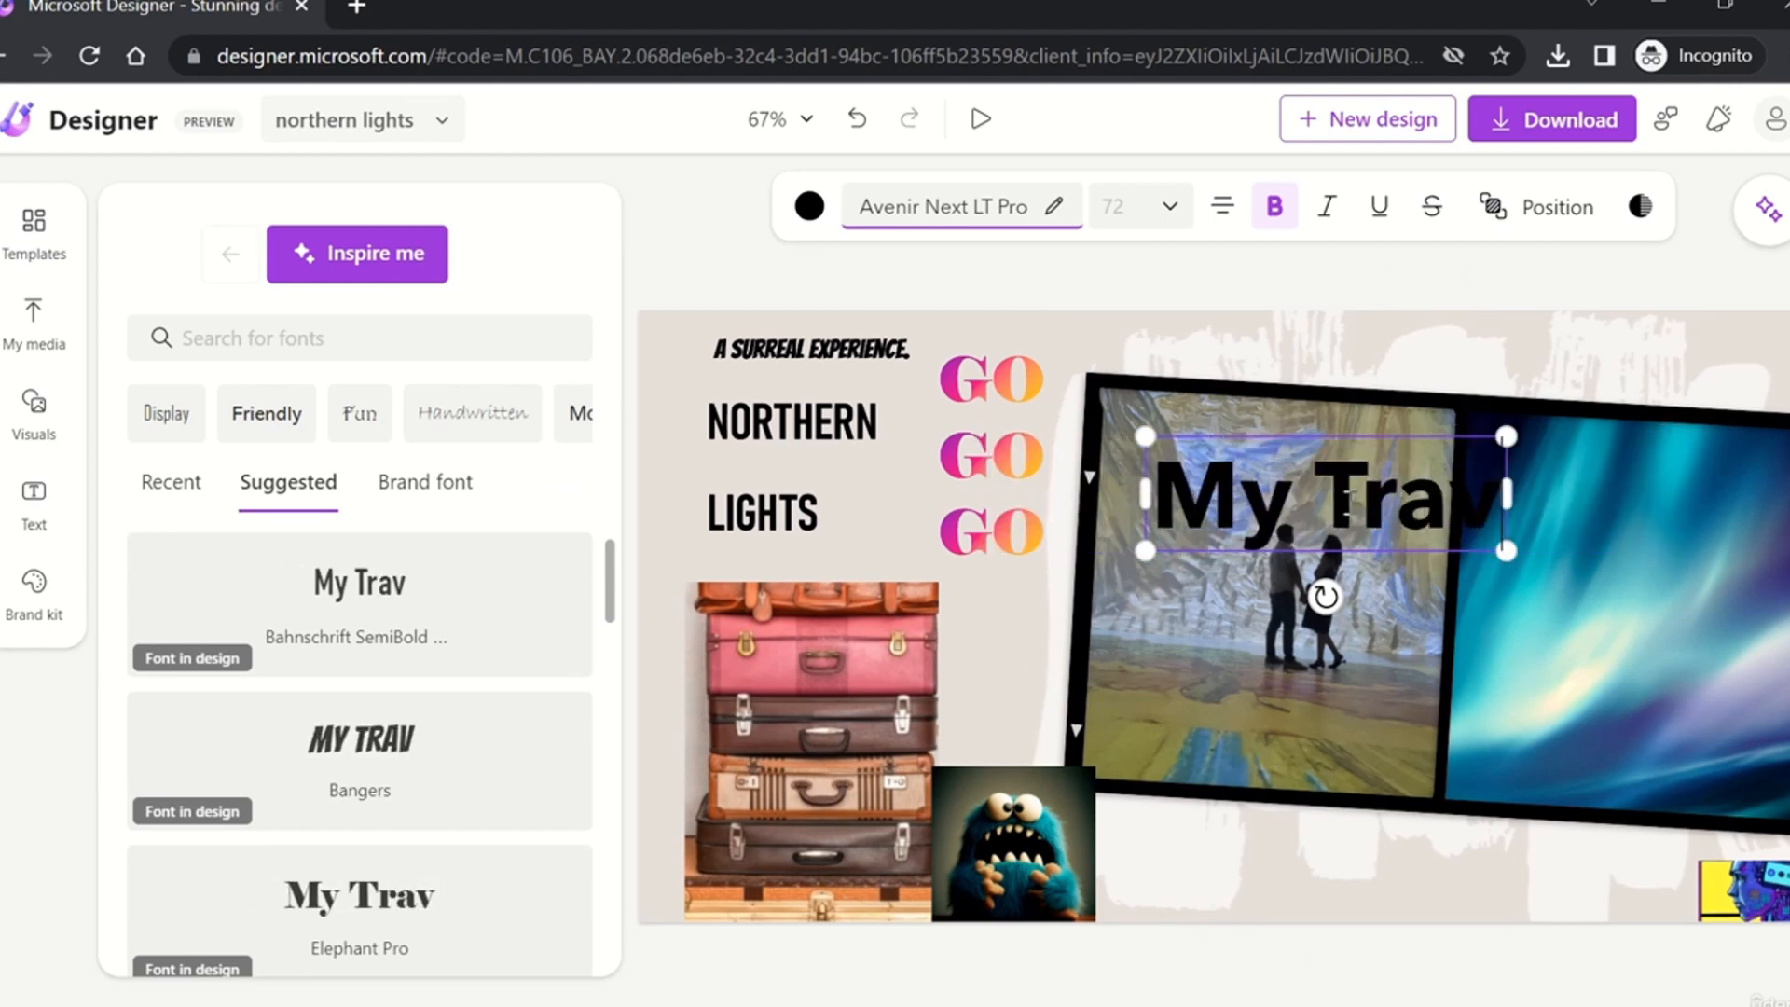
text(el Diaries)
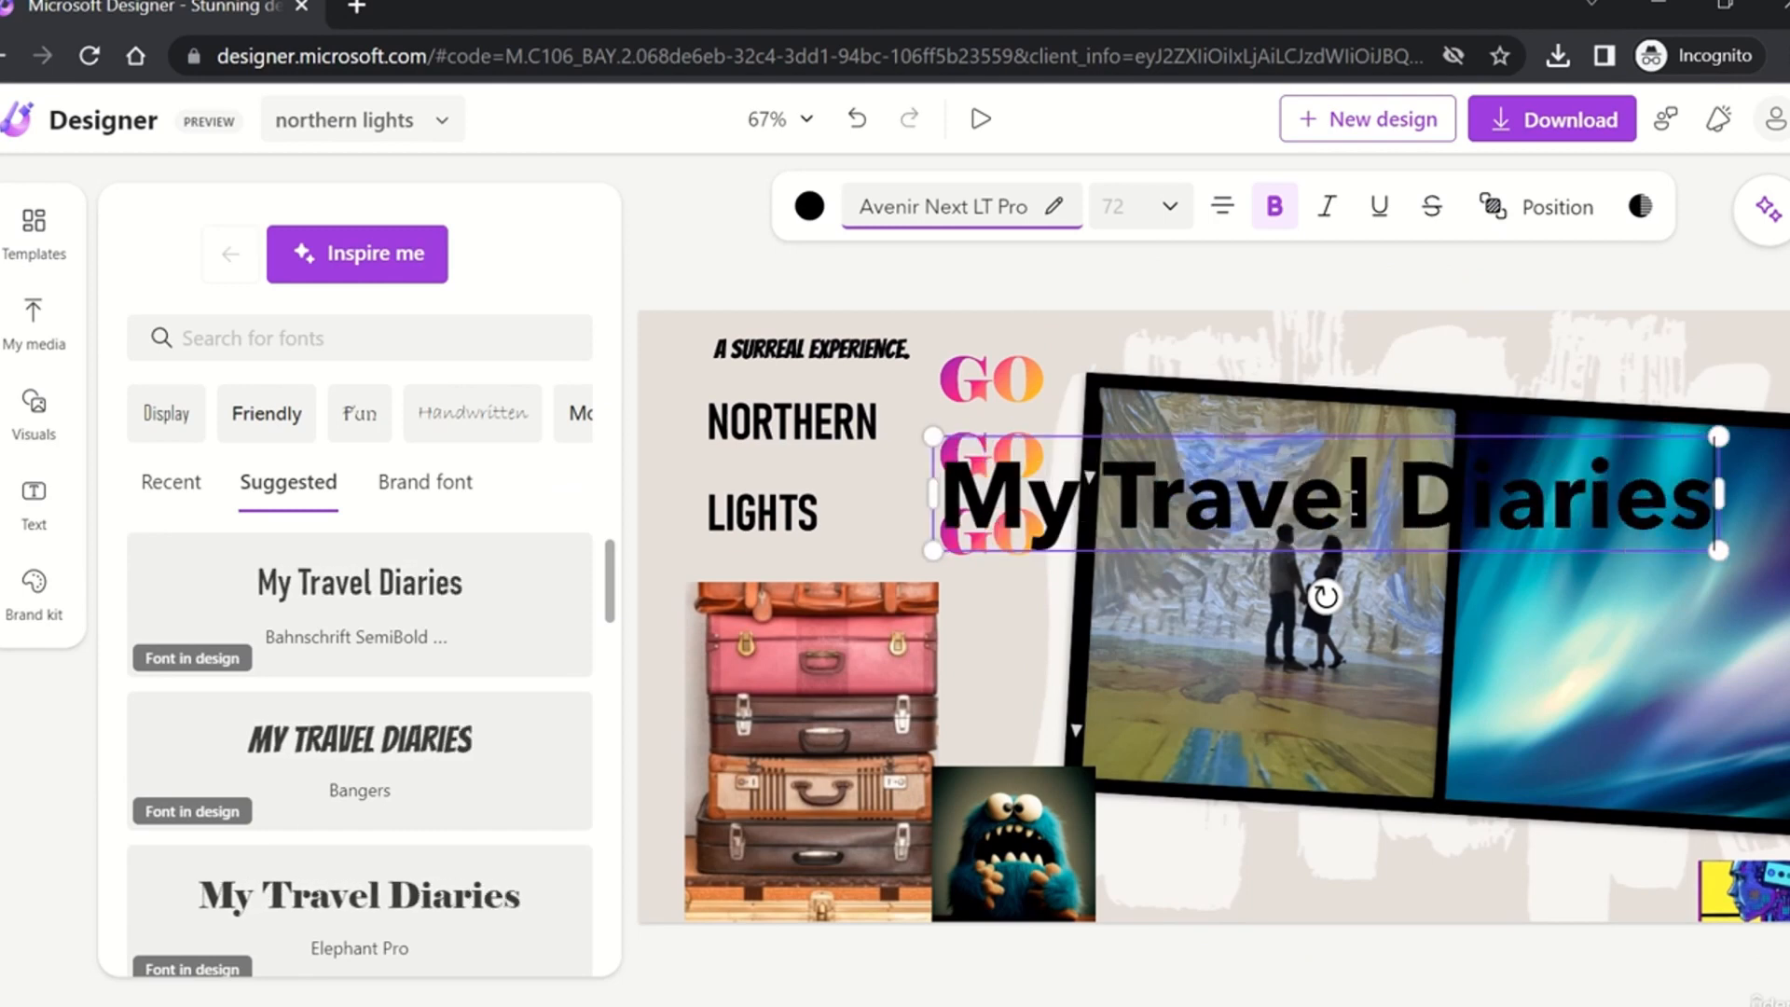
Step: Shrink the My Travel Diaries heading to size 36 above the photo frame, and return to the text options
drag(926, 525, 1425, 377)
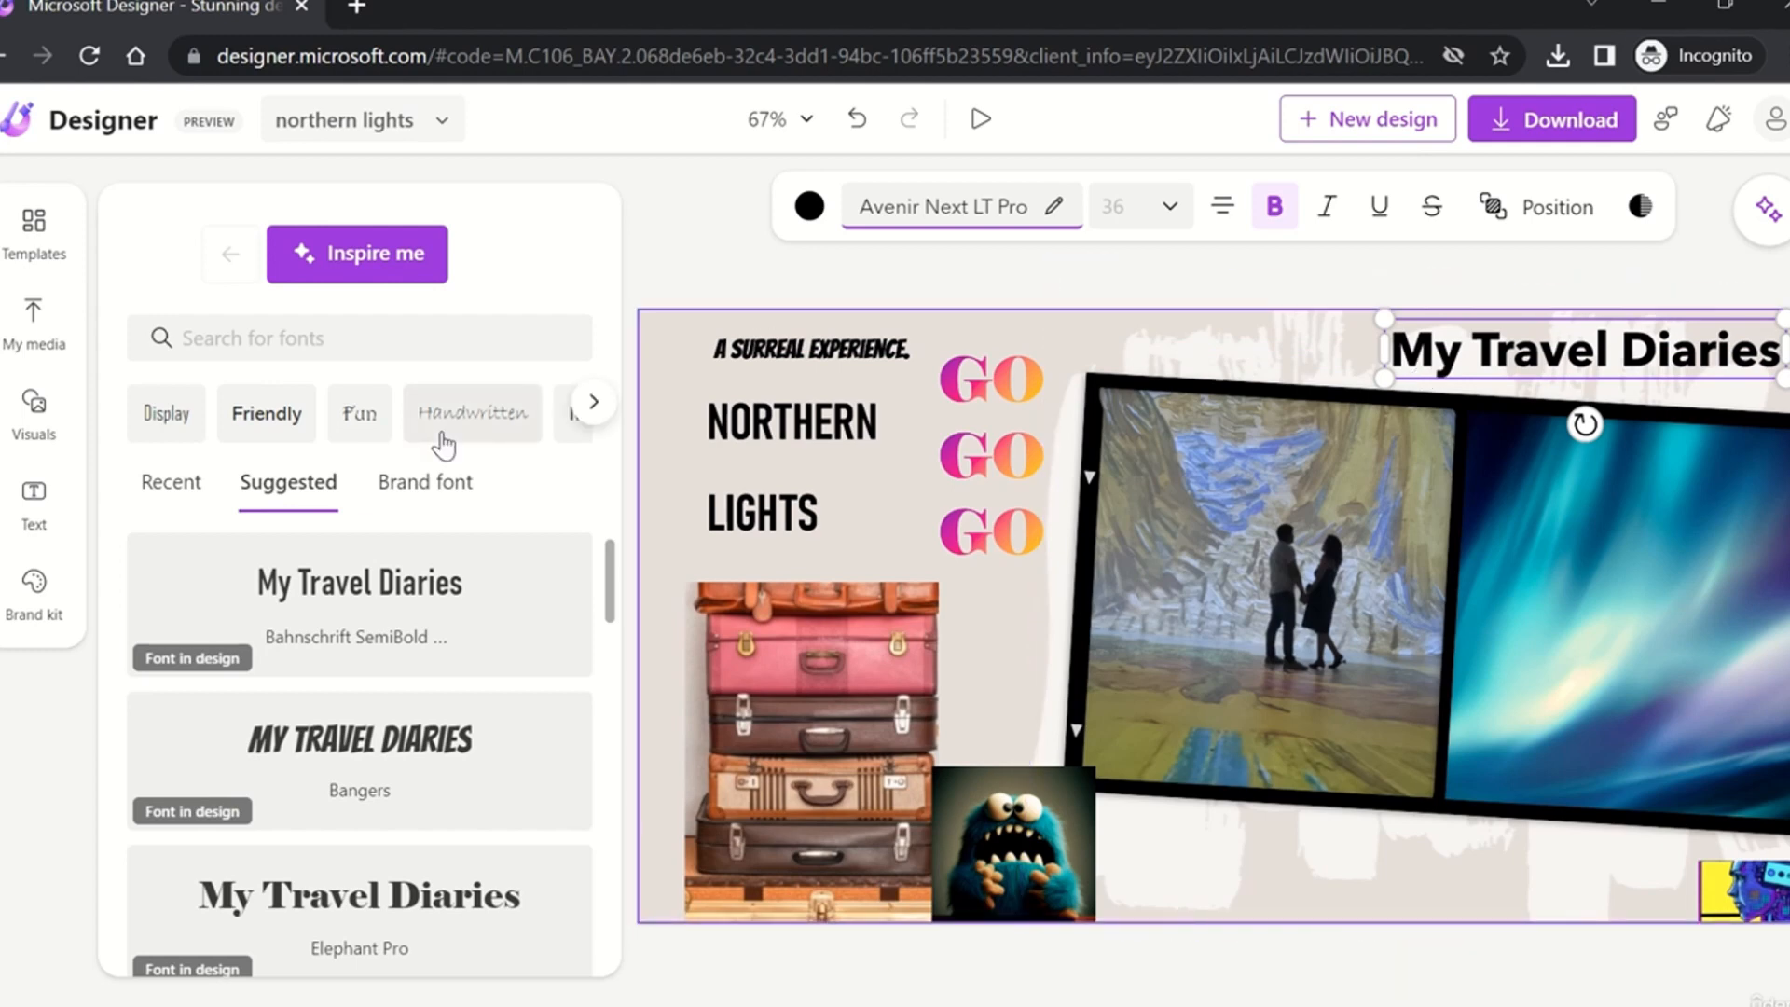
click(34, 508)
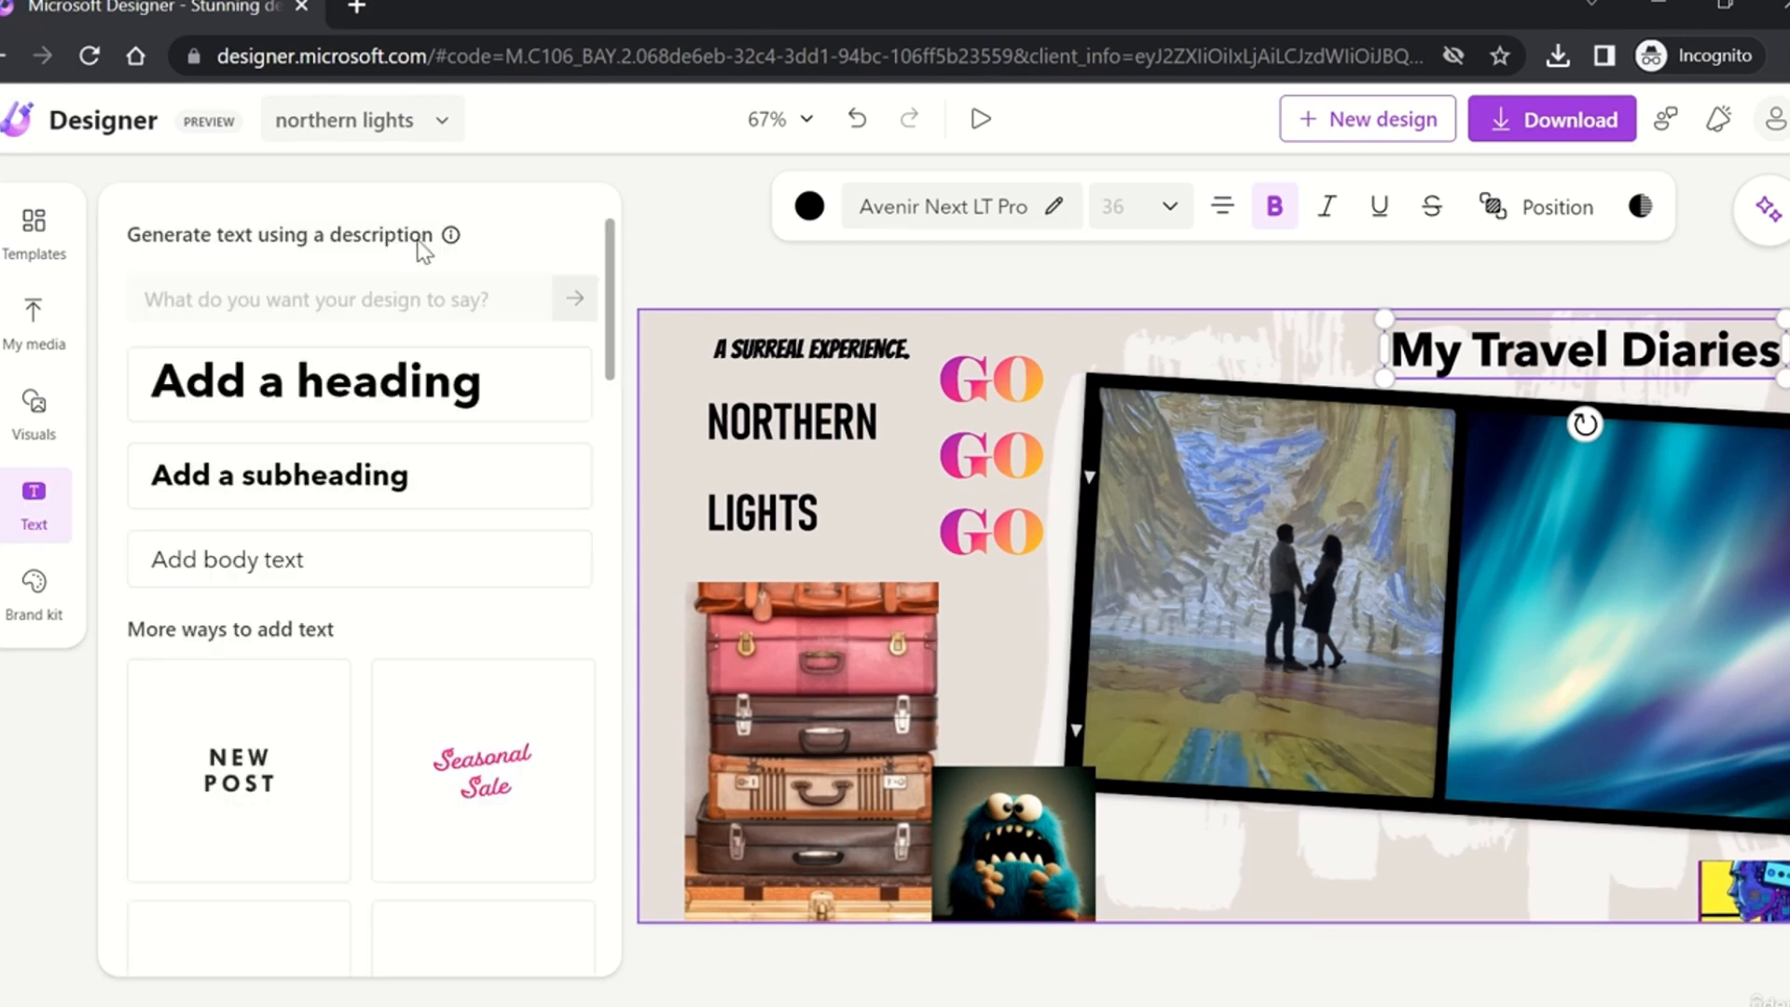
scroll(367, 639, down, 5)
scroll(373, 643, up, 5)
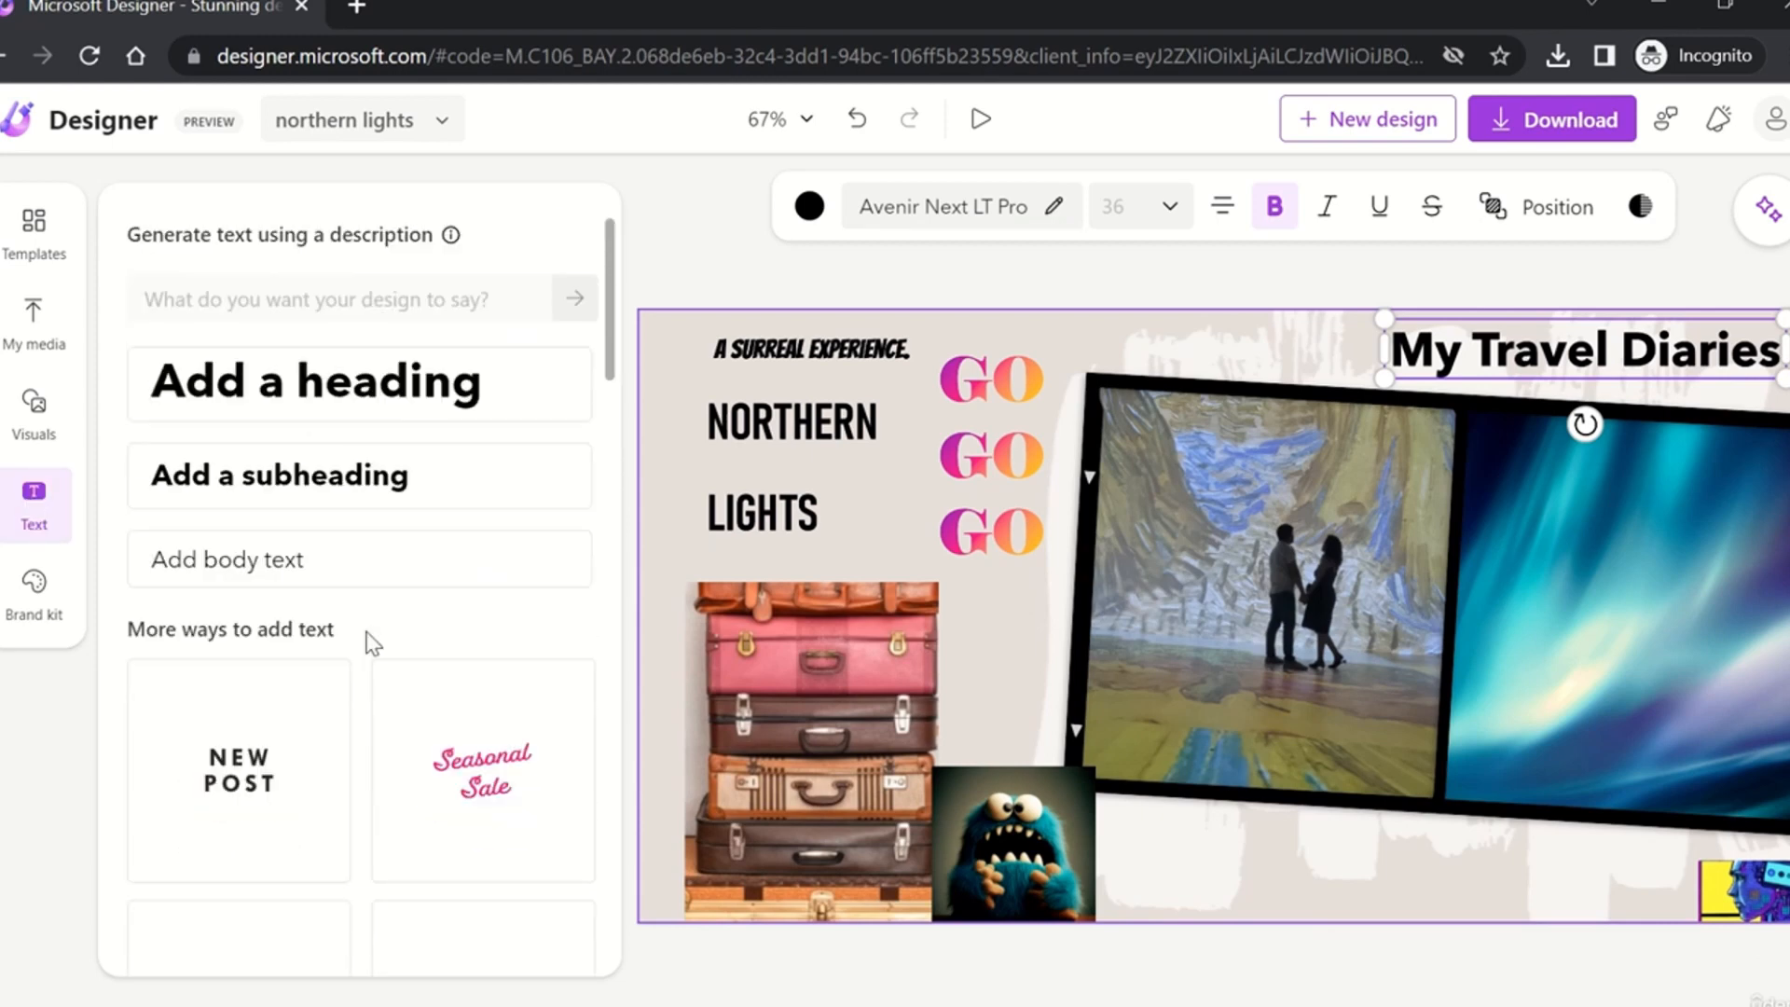
Step: Browse the preset brand kits and start building a new brand kit
click(33, 596)
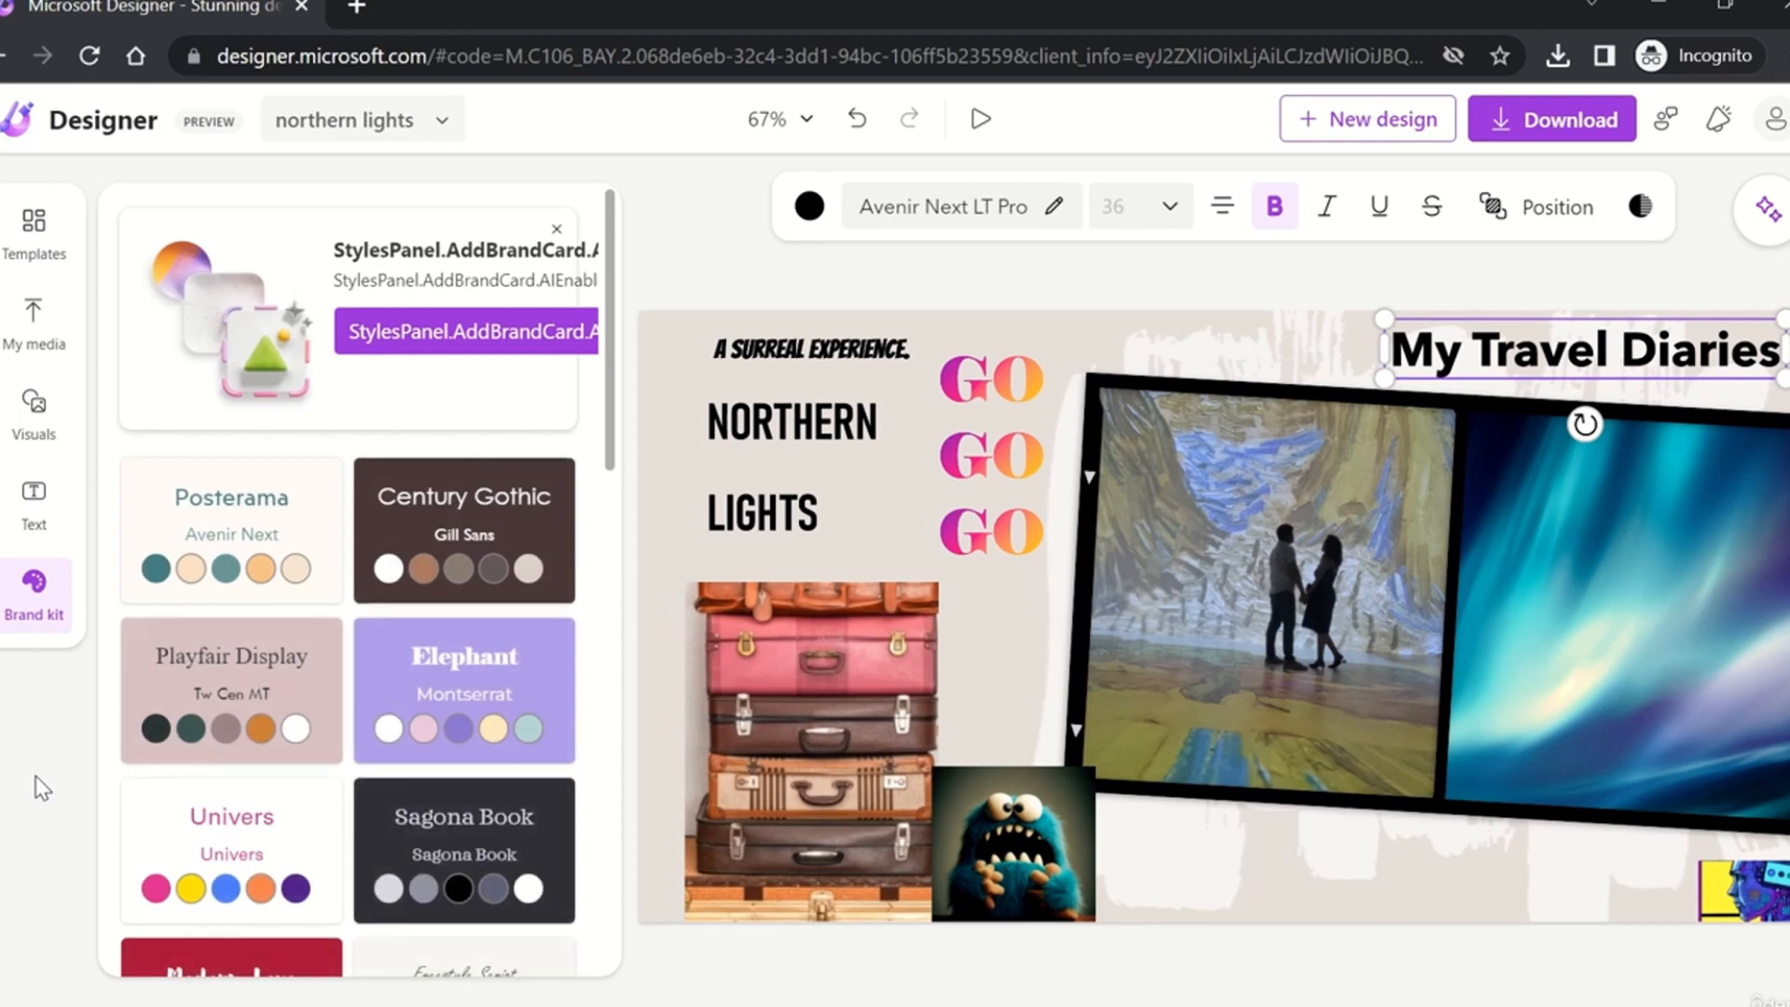
scroll(430, 484, down, 5)
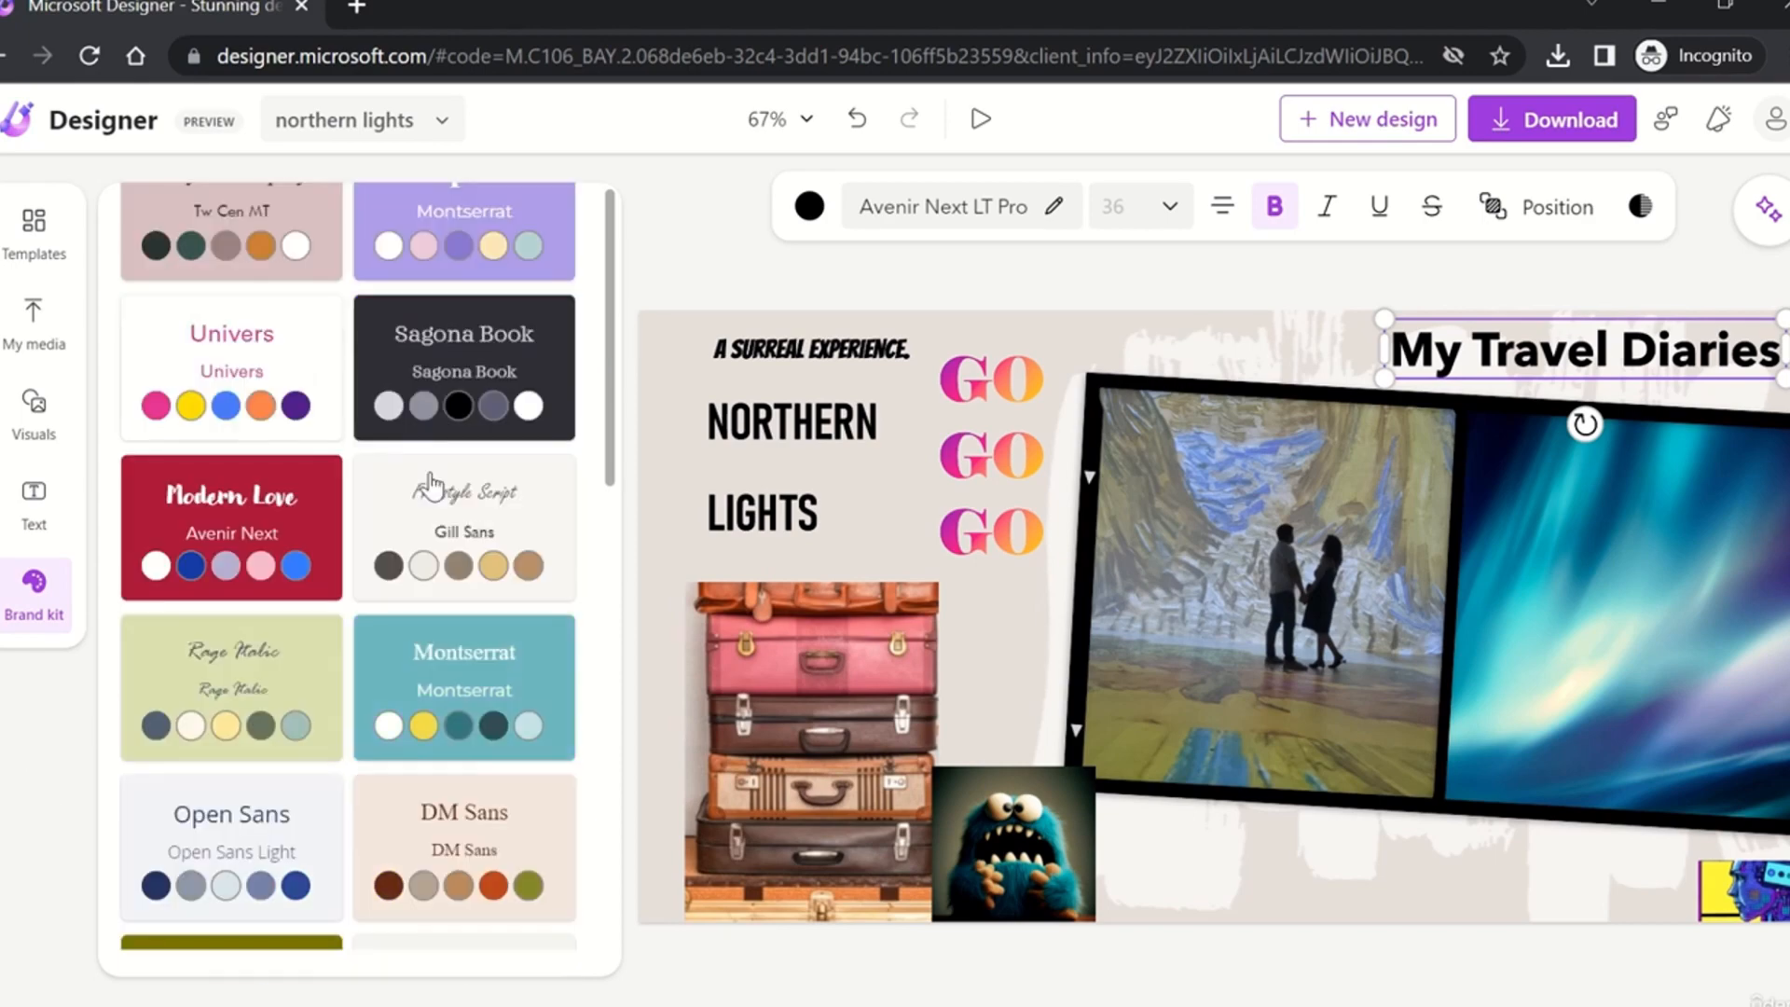
scroll(430, 485, up, 5)
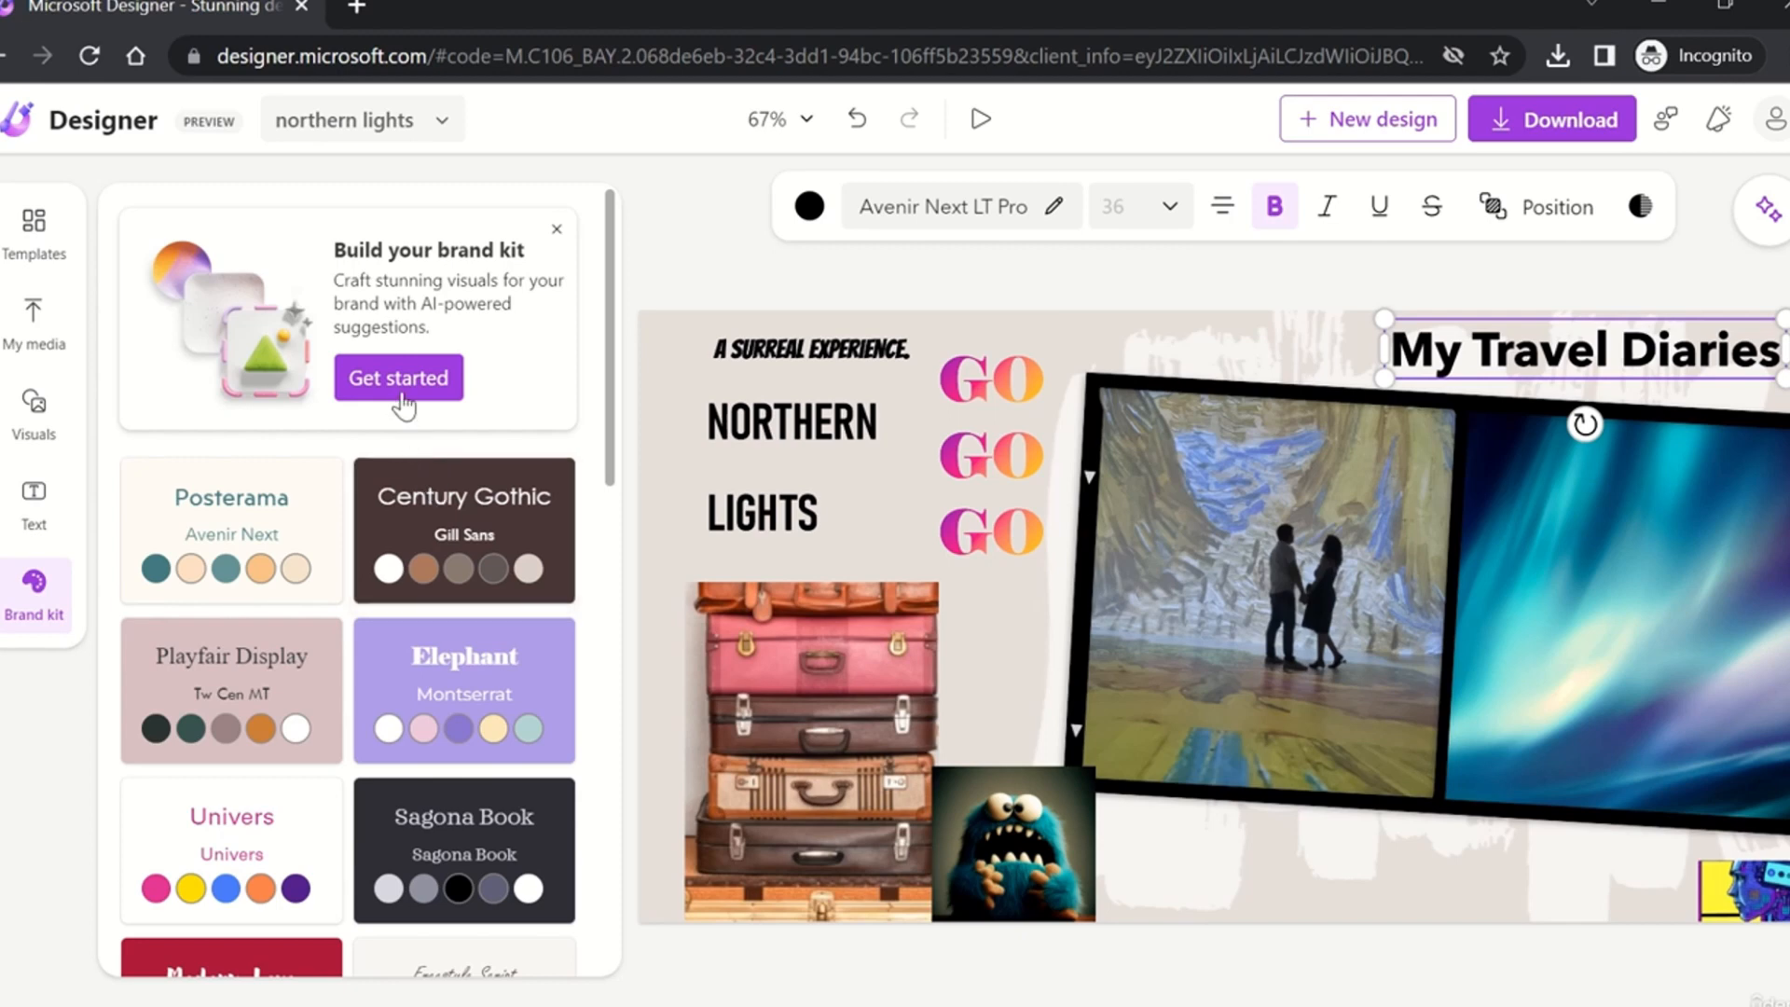
scroll(390, 743, down, 12)
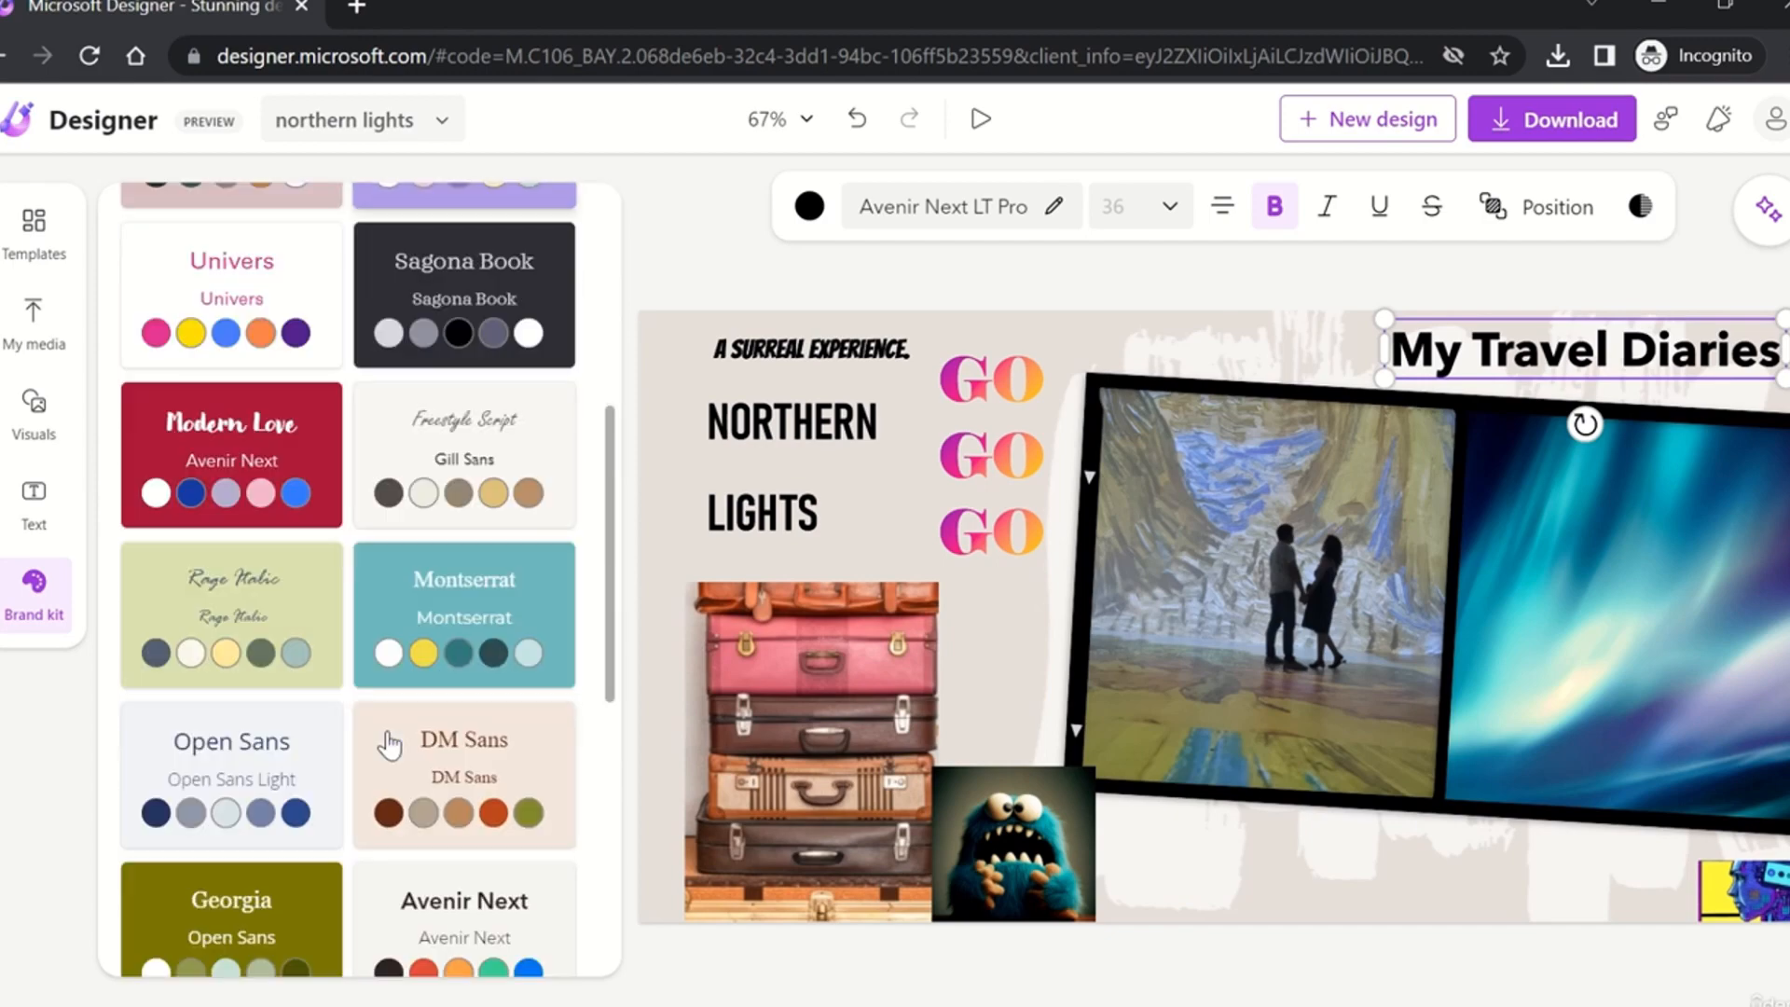
scroll(390, 743, up, 15)
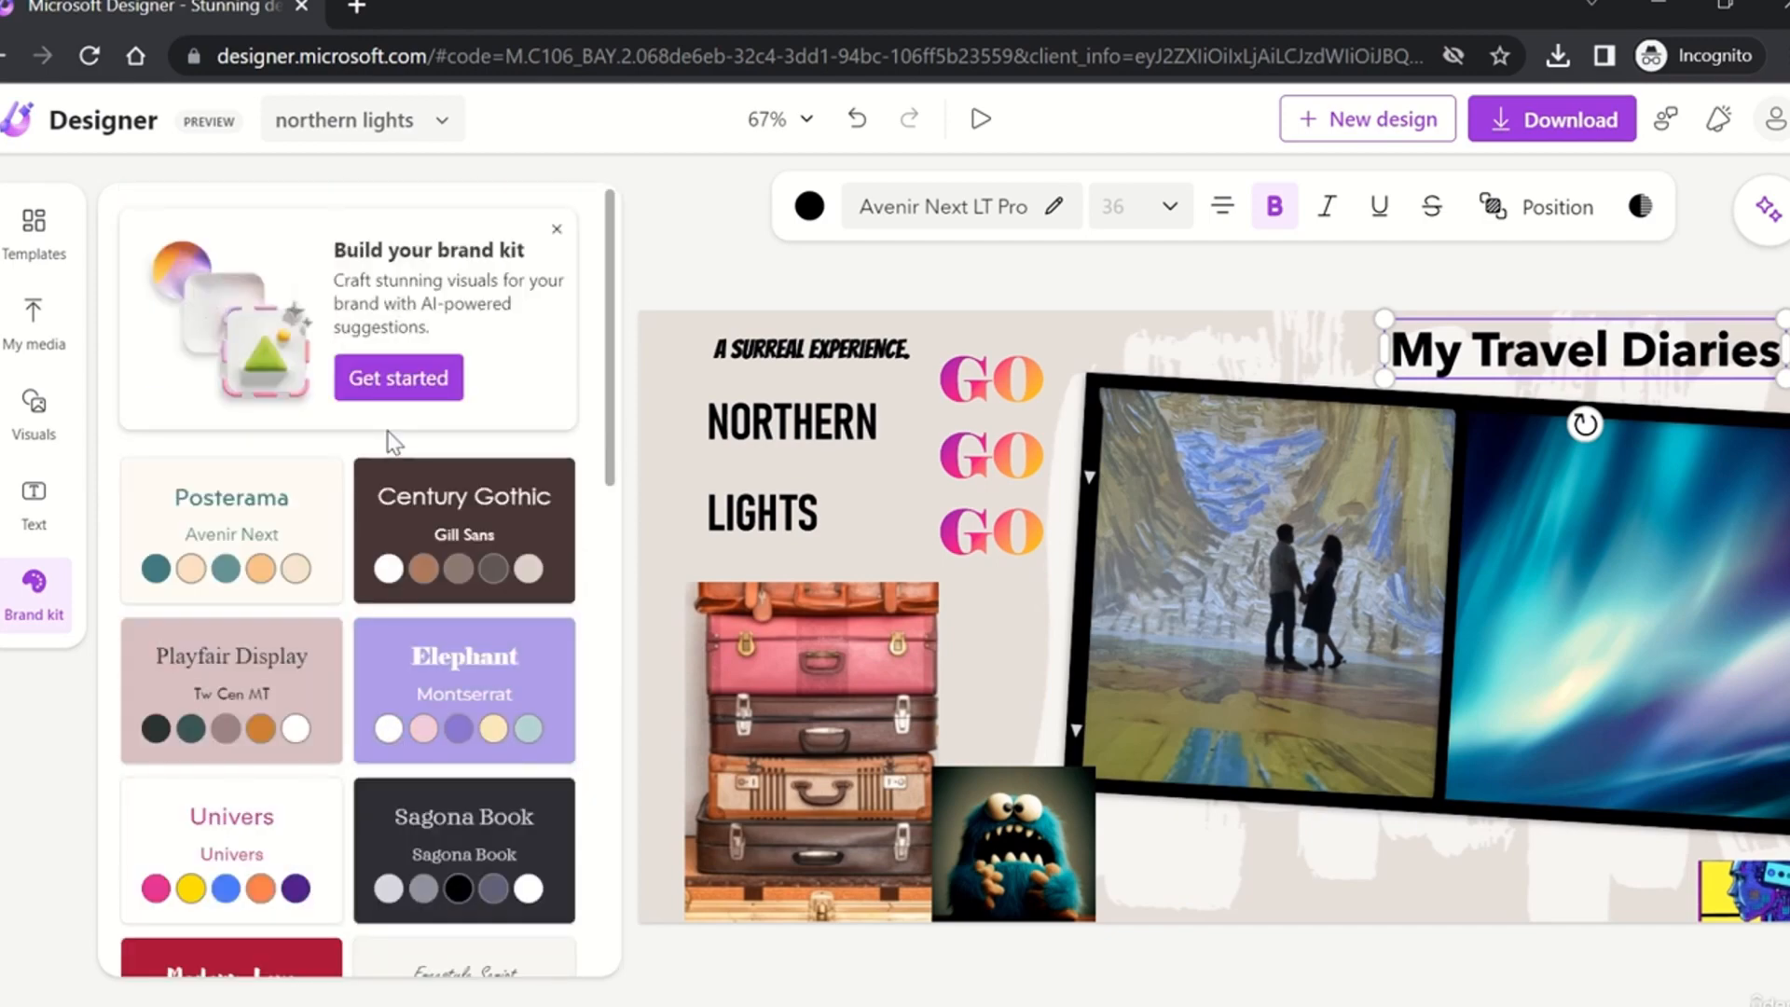
click(415, 377)
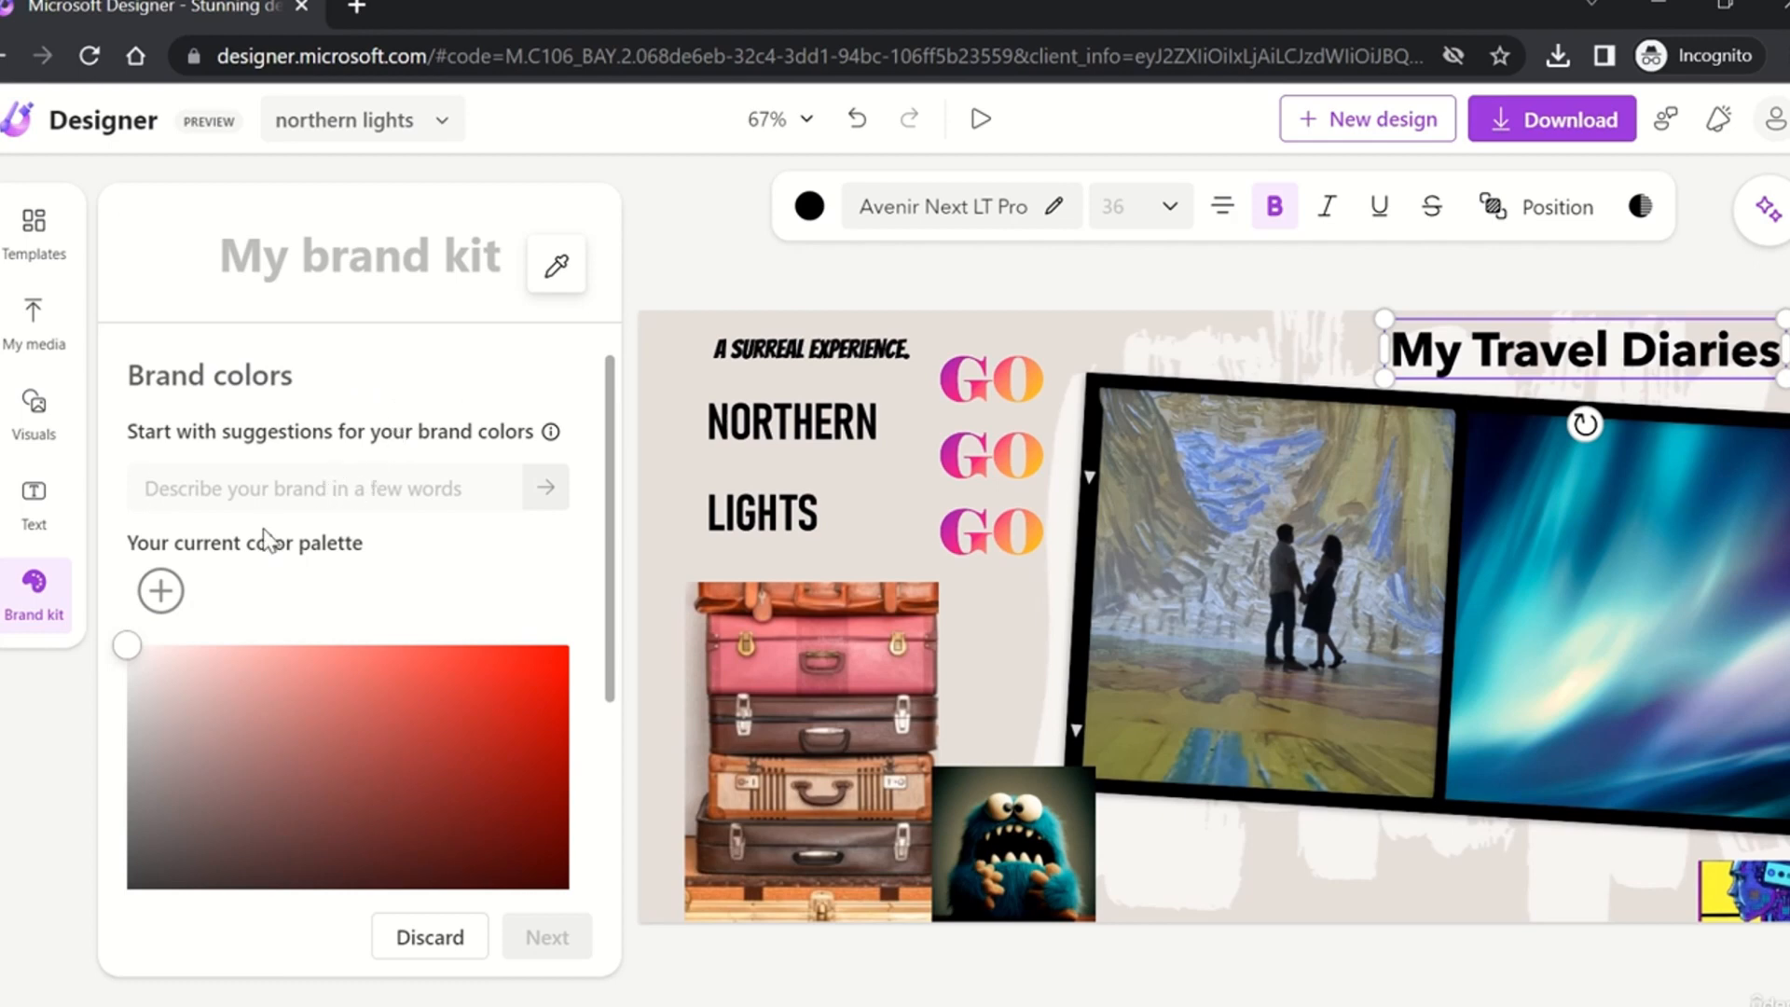
scroll(584, 611, down, 3)
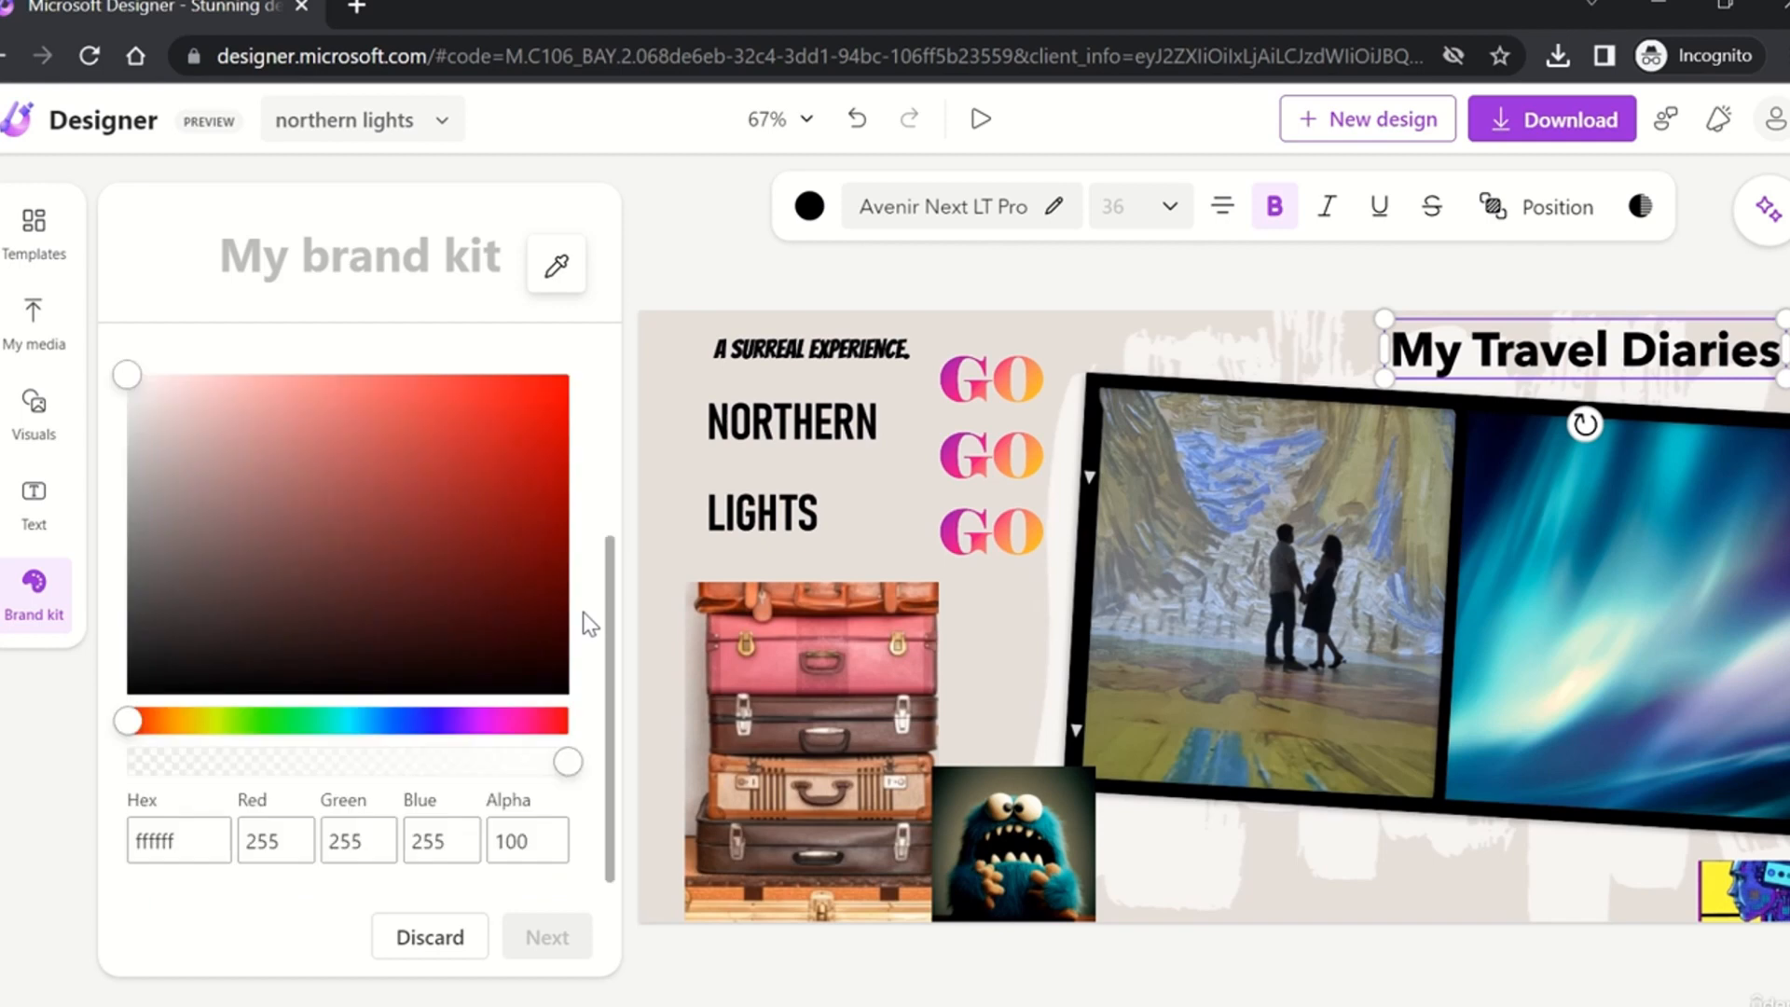
scroll(584, 612, up, 3)
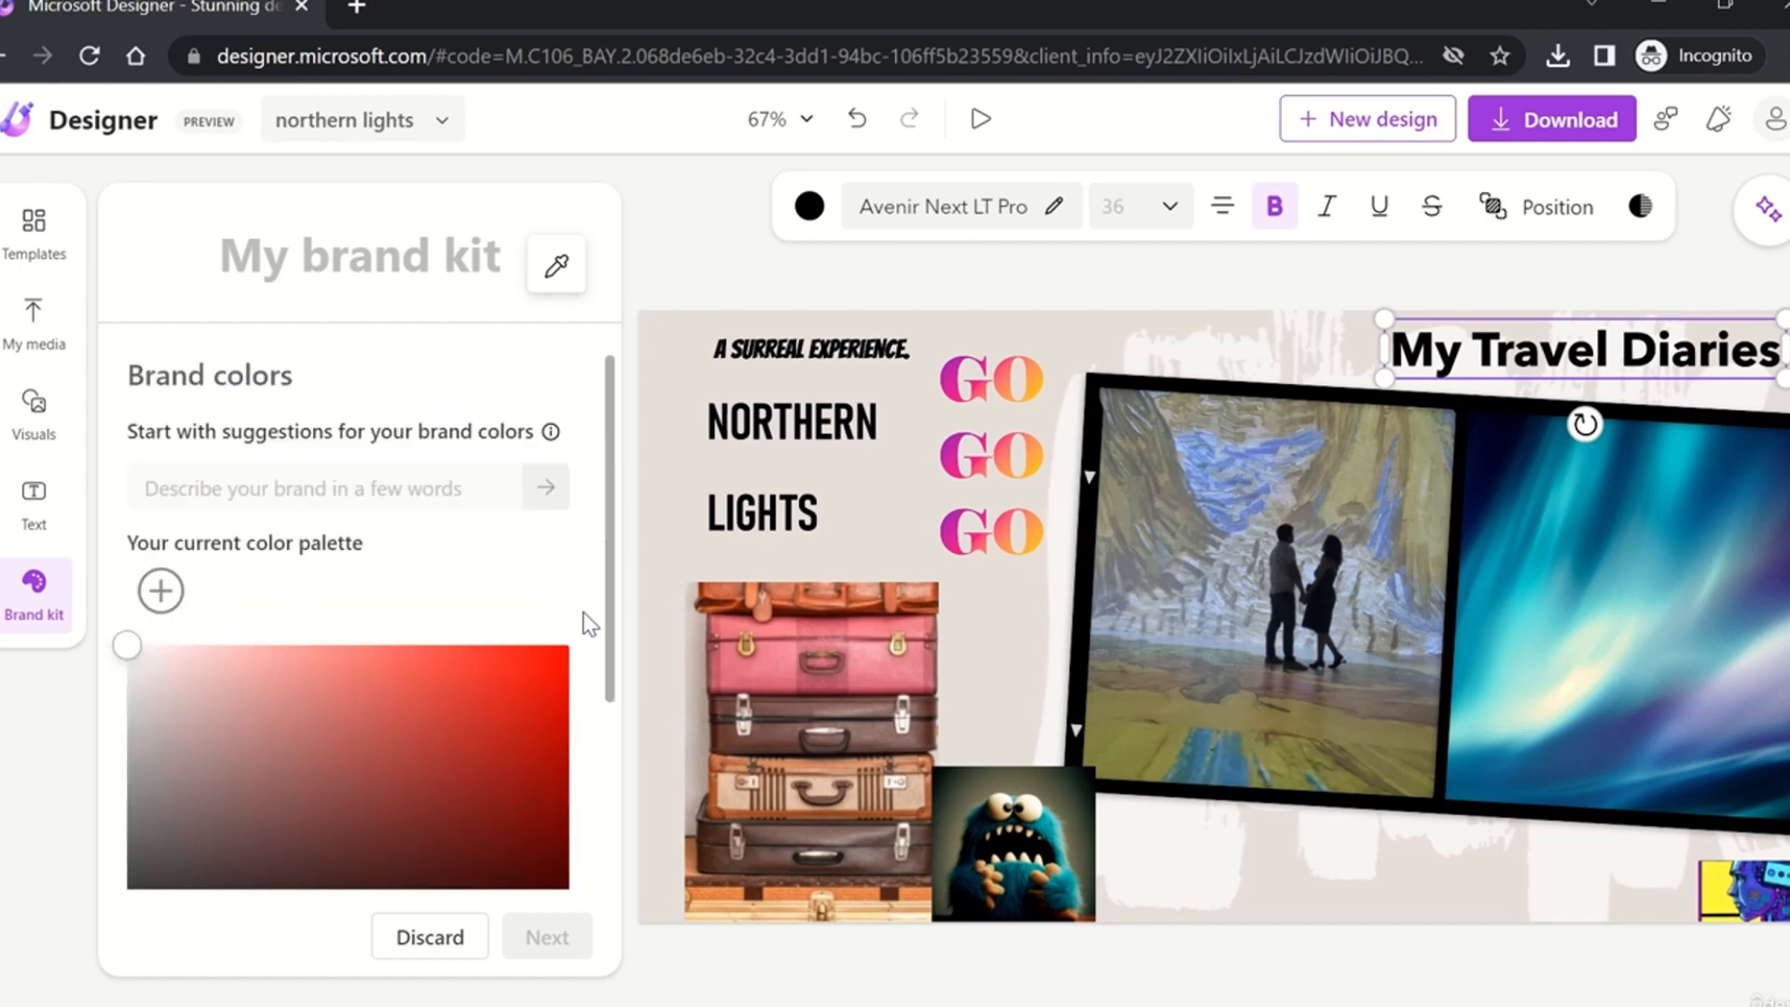
Step: Sample the dark corner of the northern lights photo and adjust the picked colour to deep blue 242780
click(564, 274)
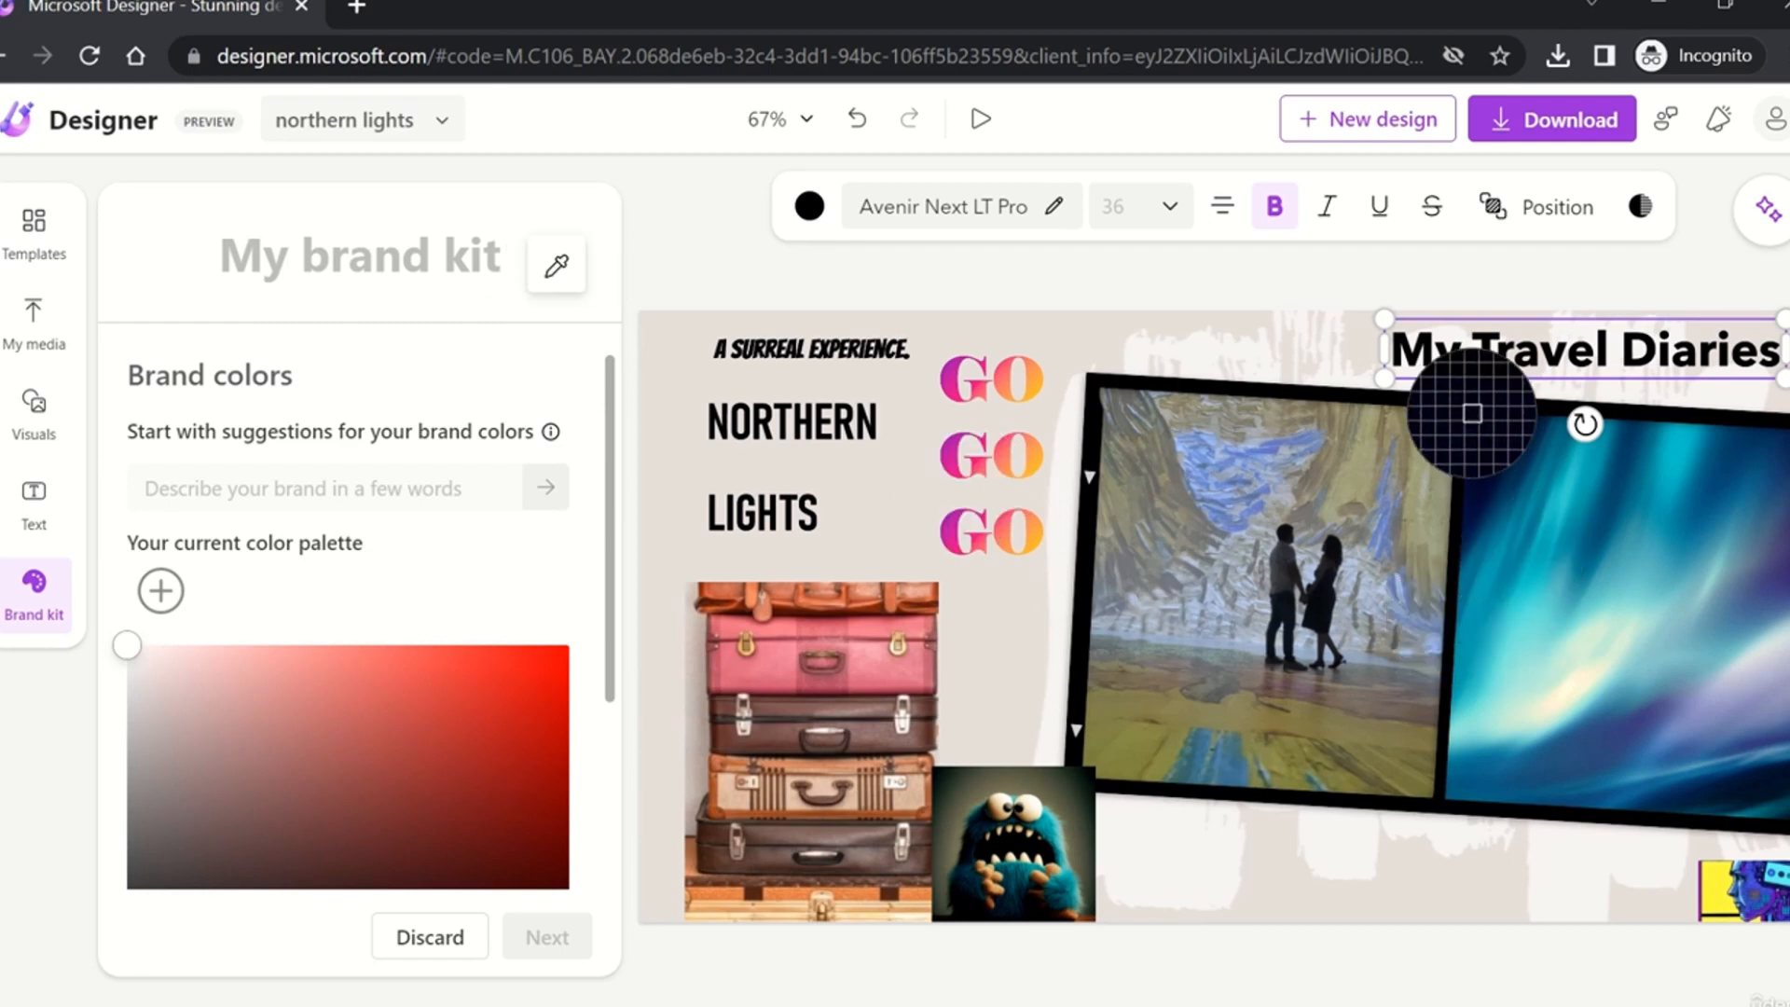
click(1500, 445)
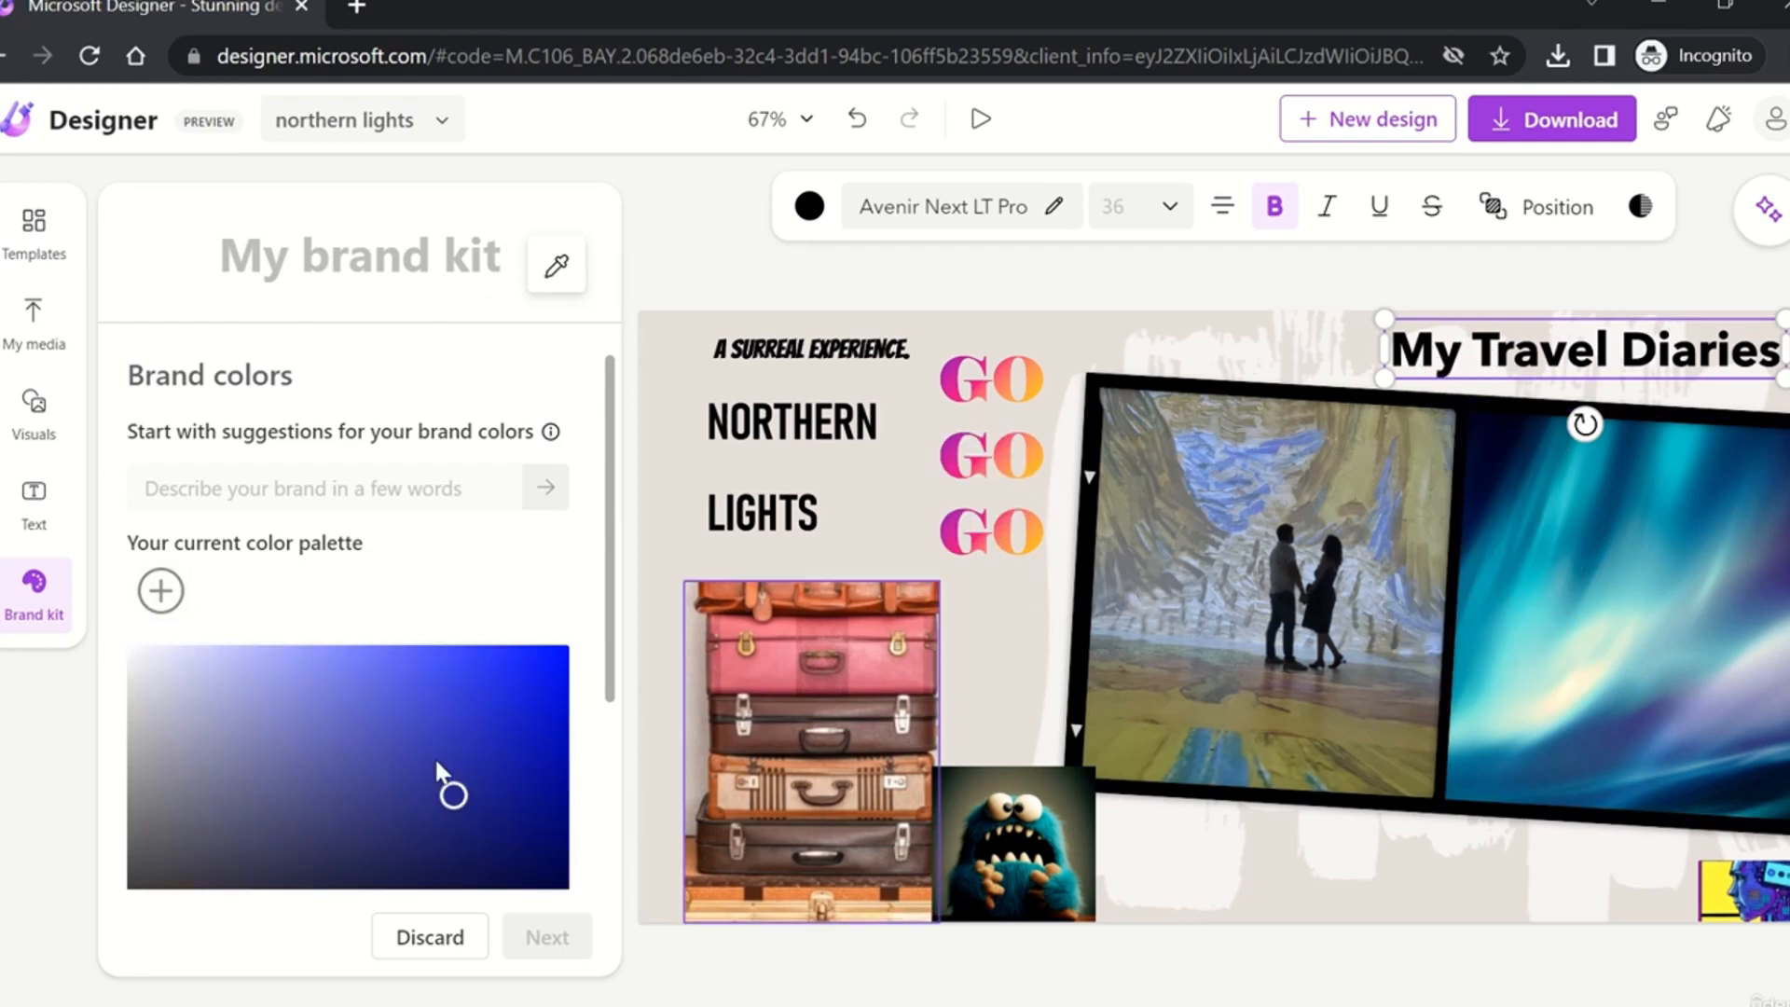
click(372, 704)
click(445, 805)
scroll(382, 685, down, 3)
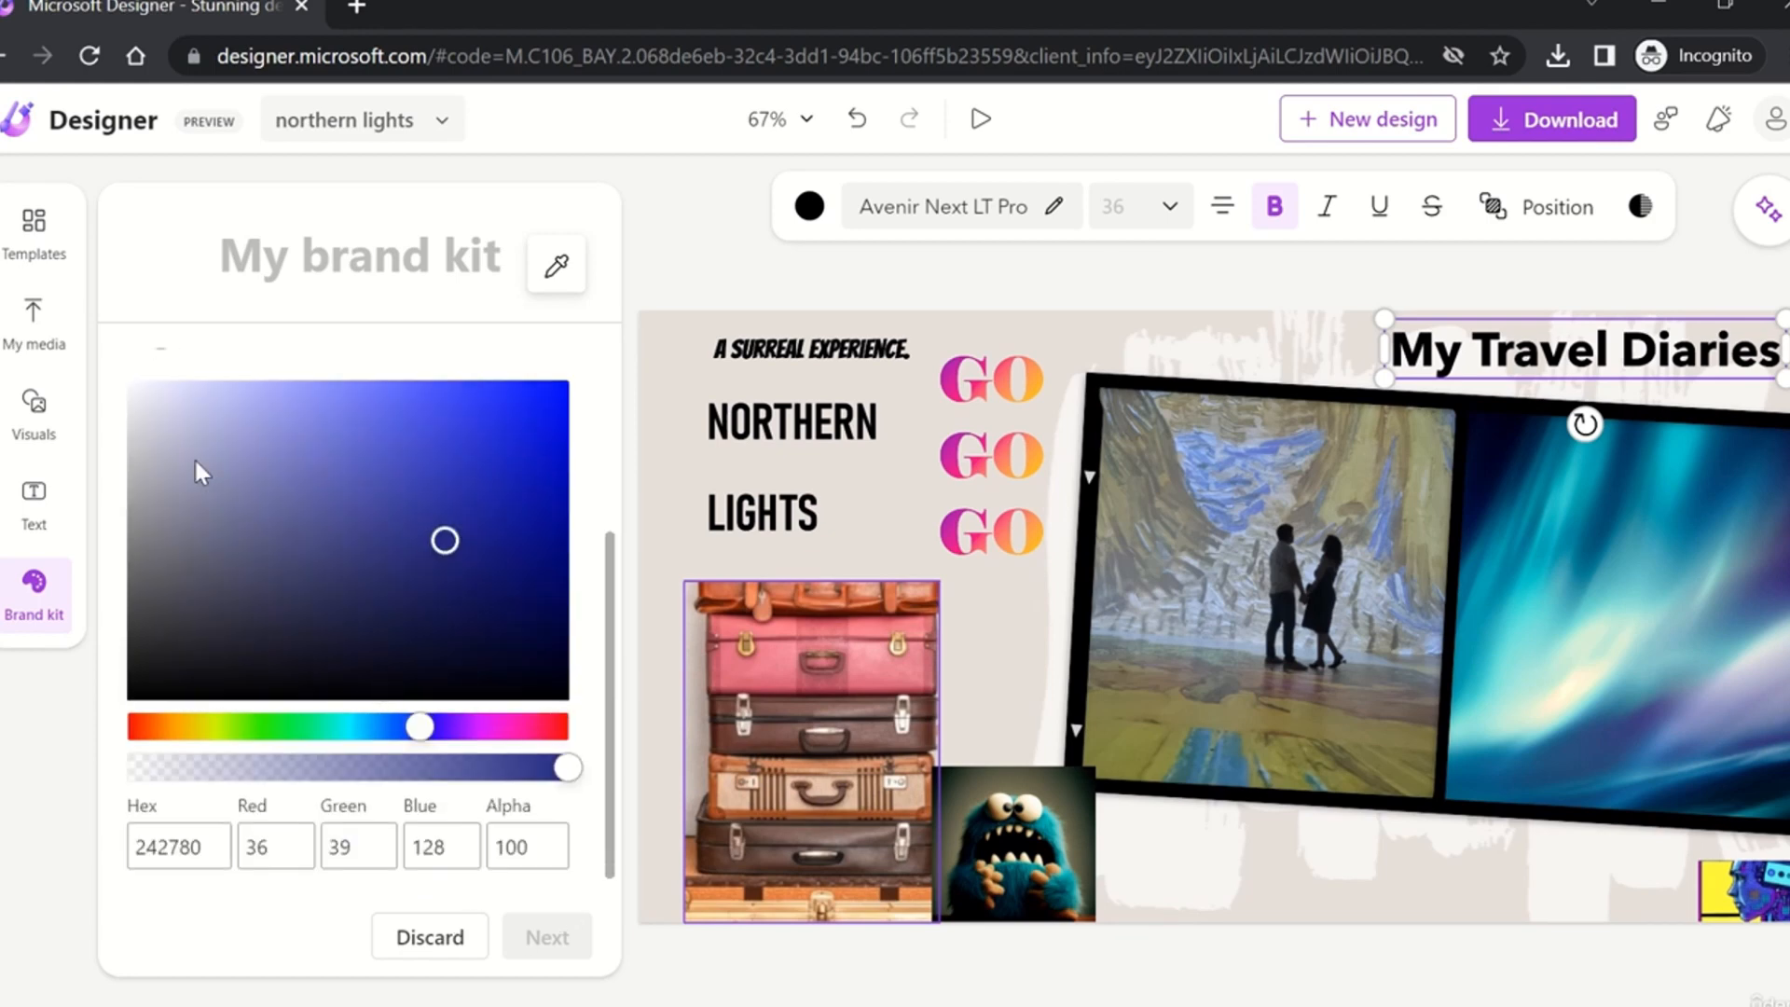
scroll(194, 457, up, 3)
Step: Add the first palette colour and sample it as dark navy 000120 from the upper corner of the northern lights photo
click(160, 590)
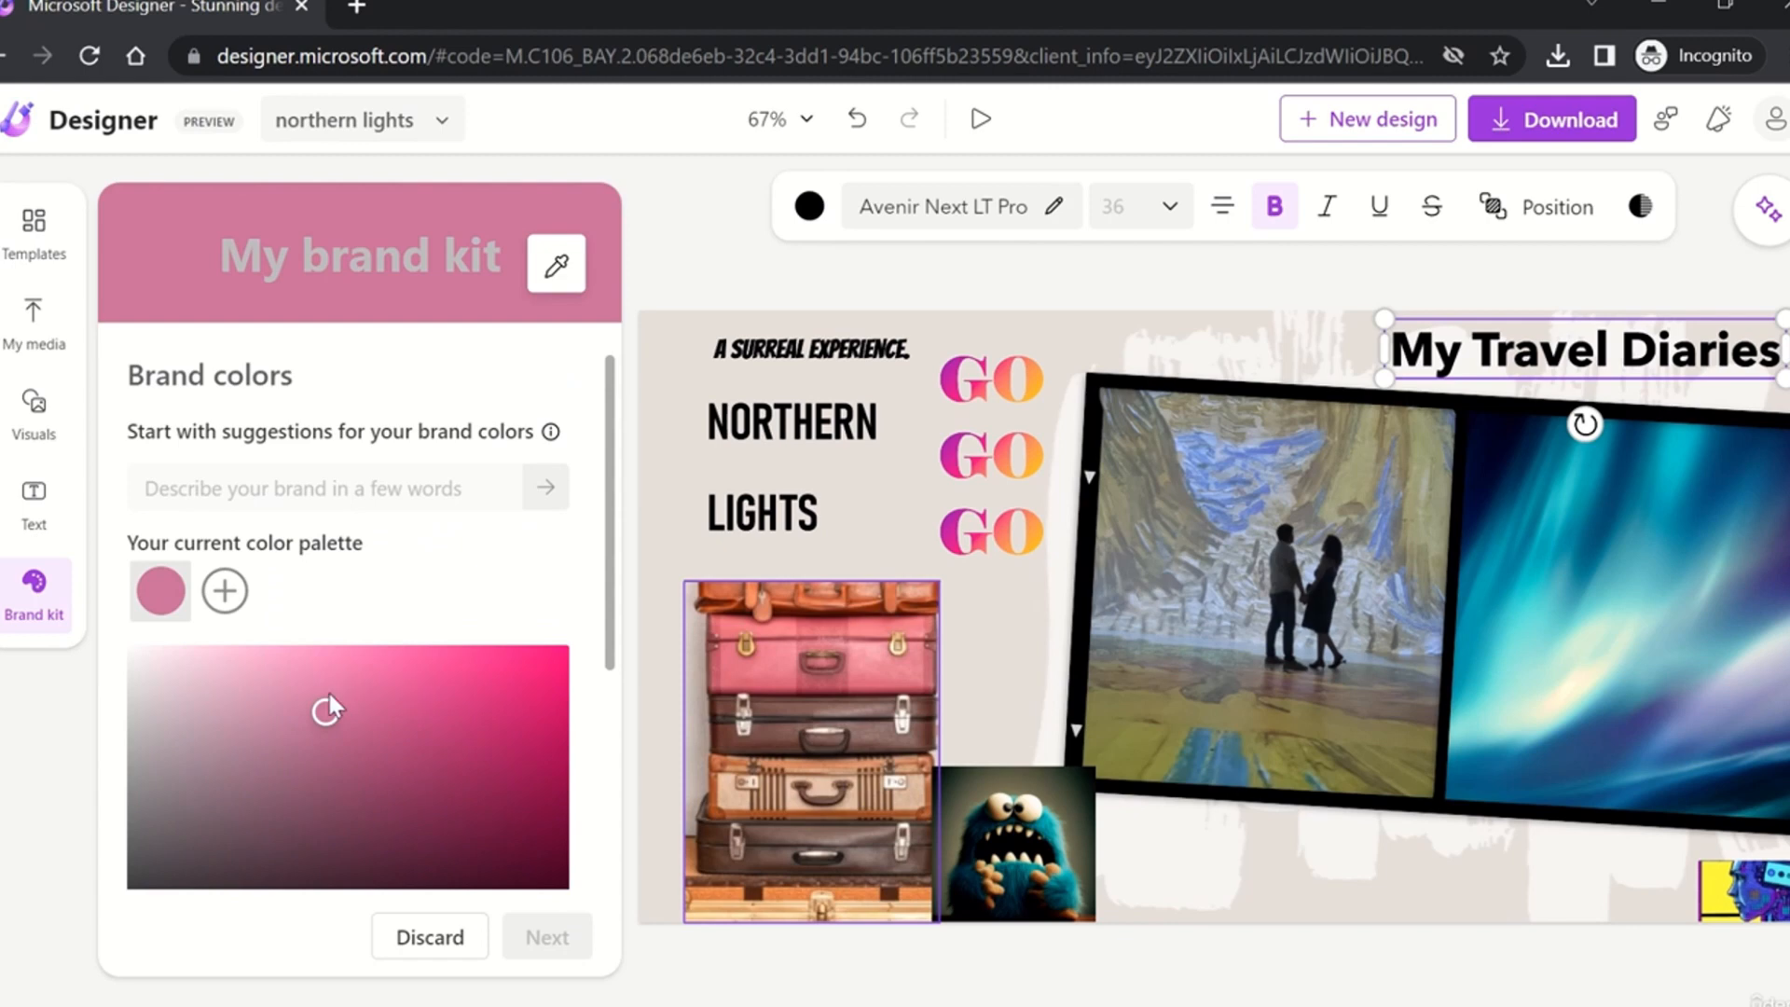
mouse_move(337, 697)
mouse_down()
mouse_move(463, 758)
mouse_move(464, 798)
mouse_up()
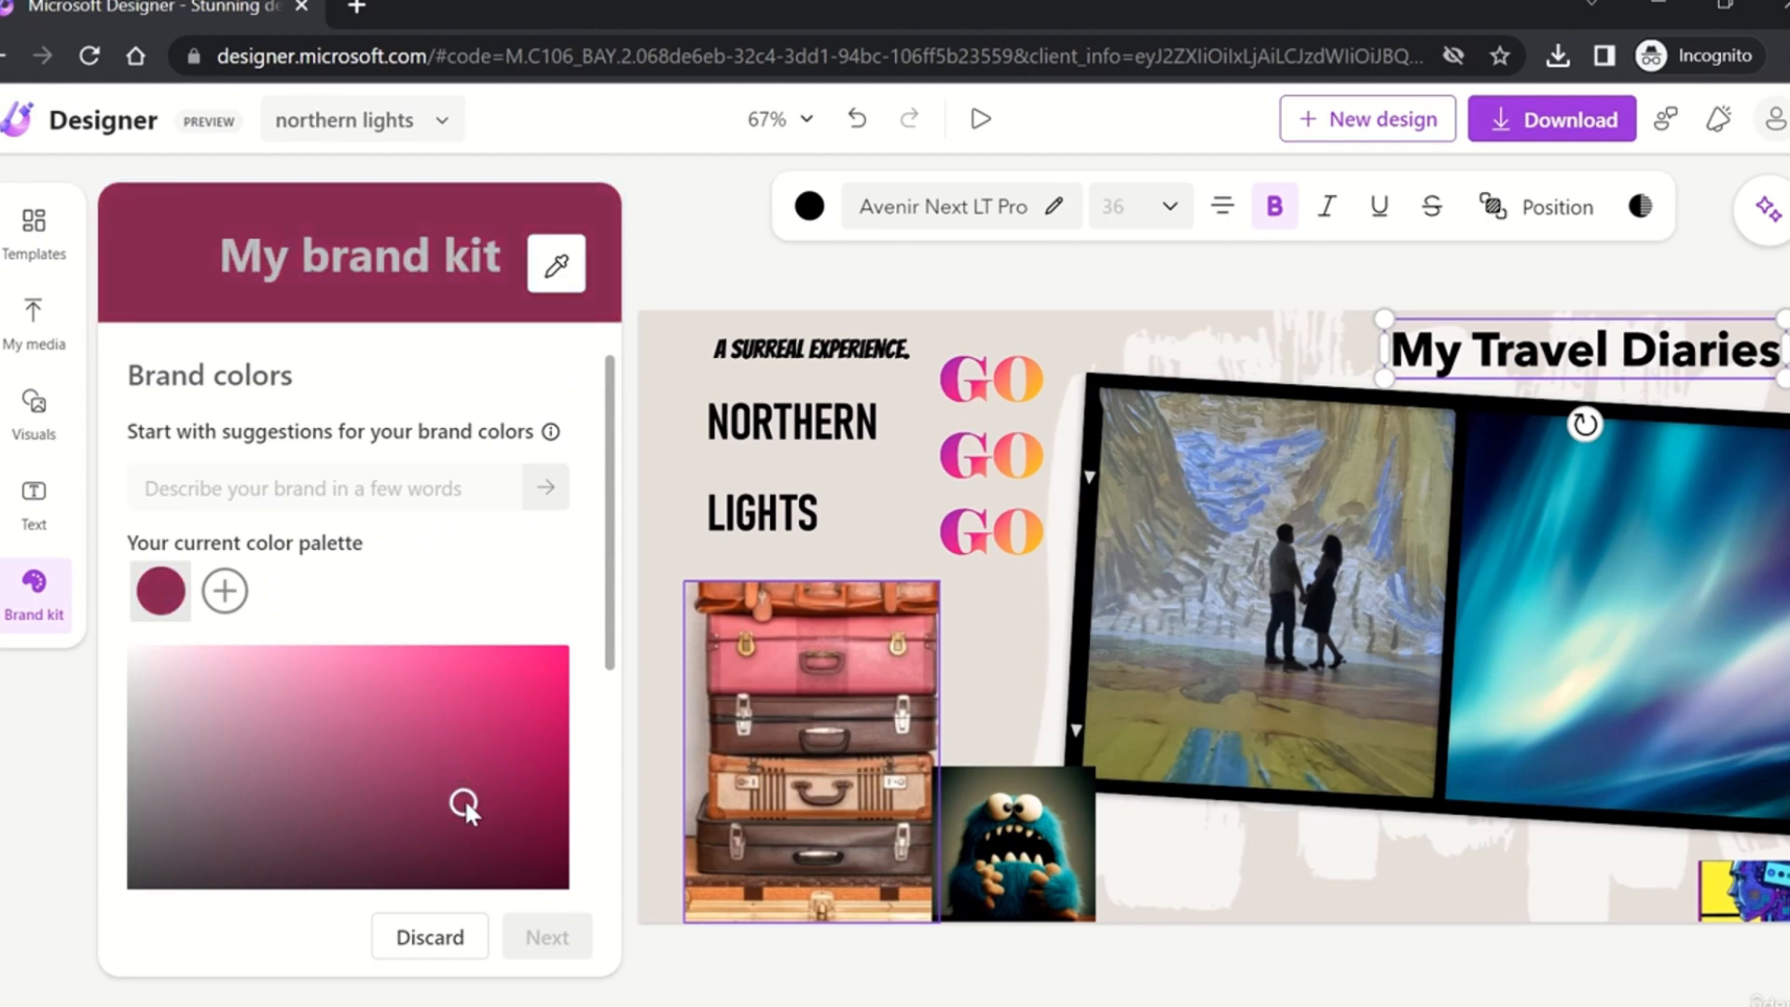
click(557, 265)
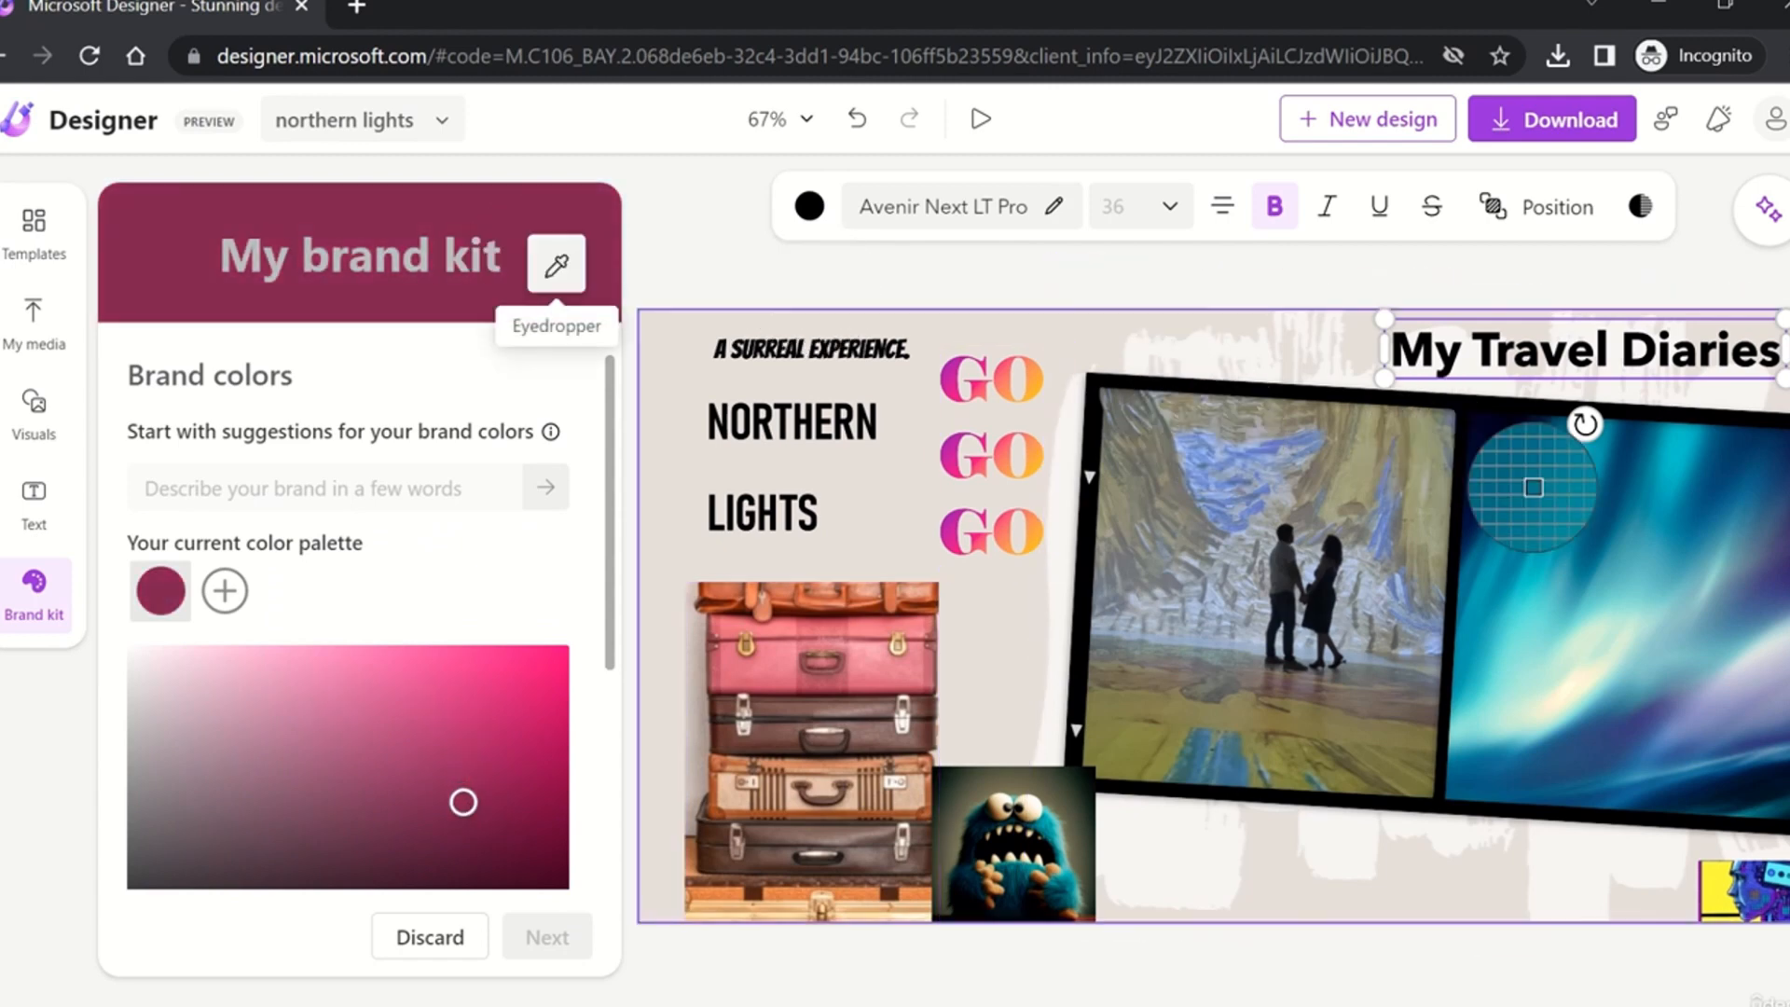
click(1492, 439)
scroll(501, 606, down, 2)
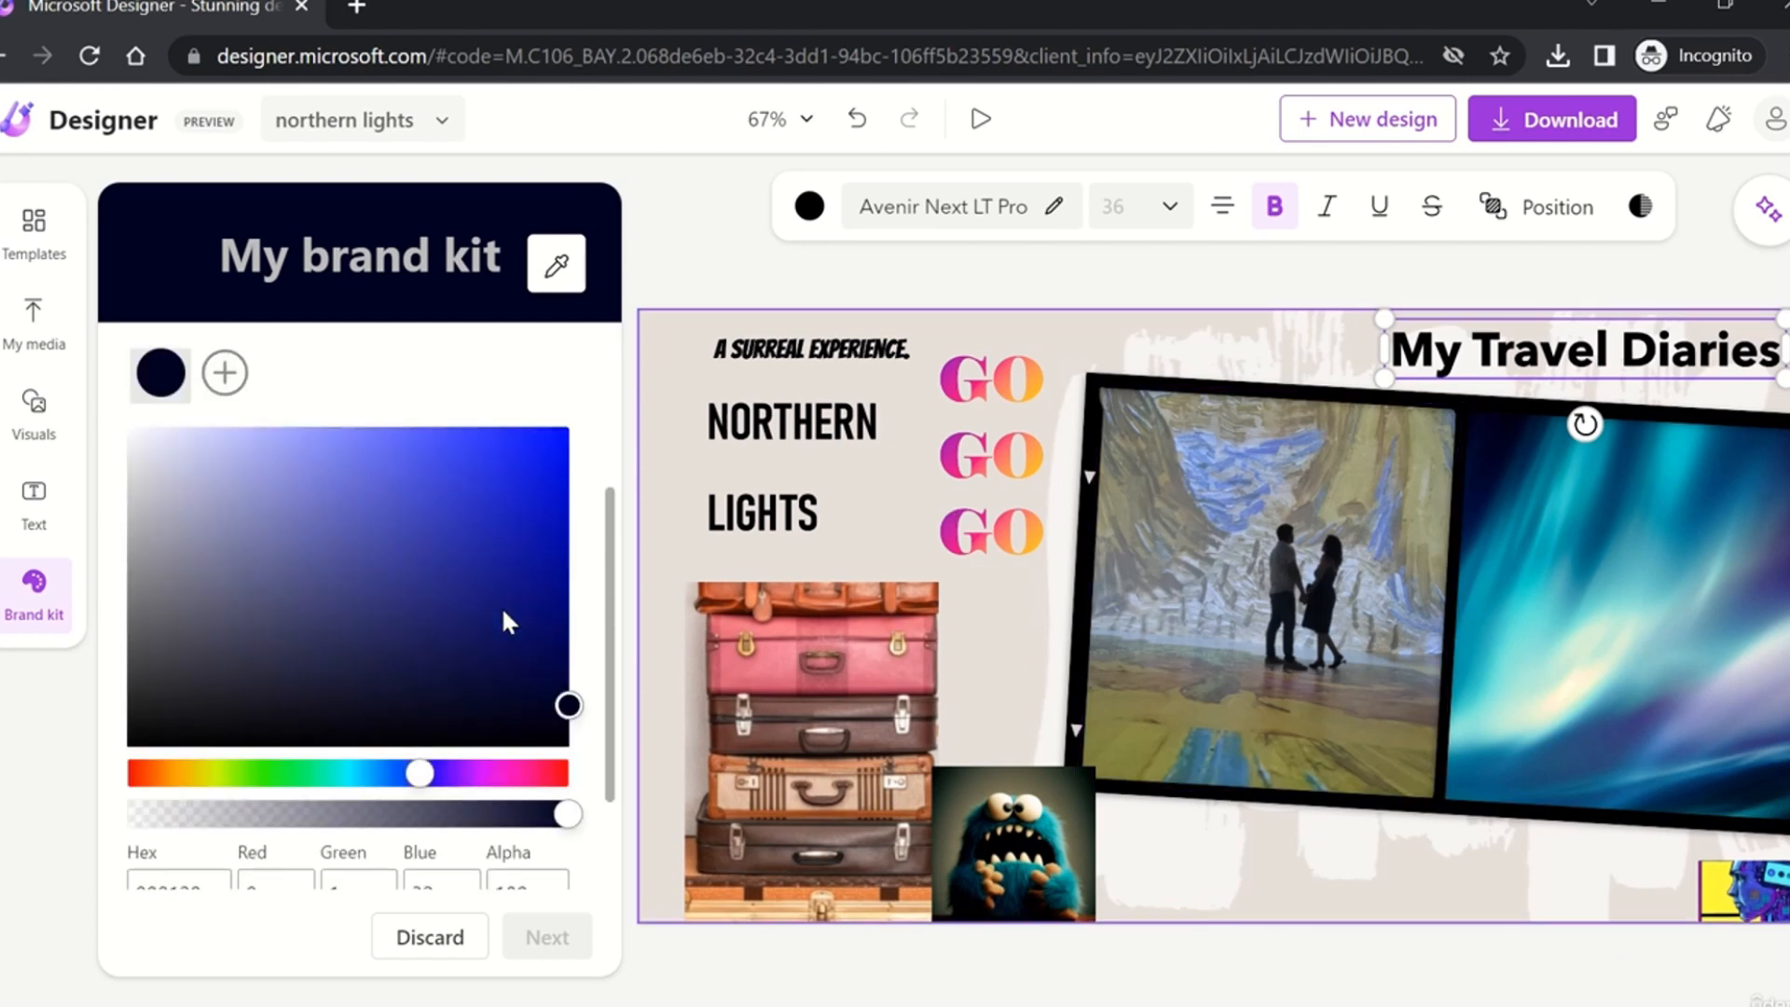
scroll(451, 783, down, 1)
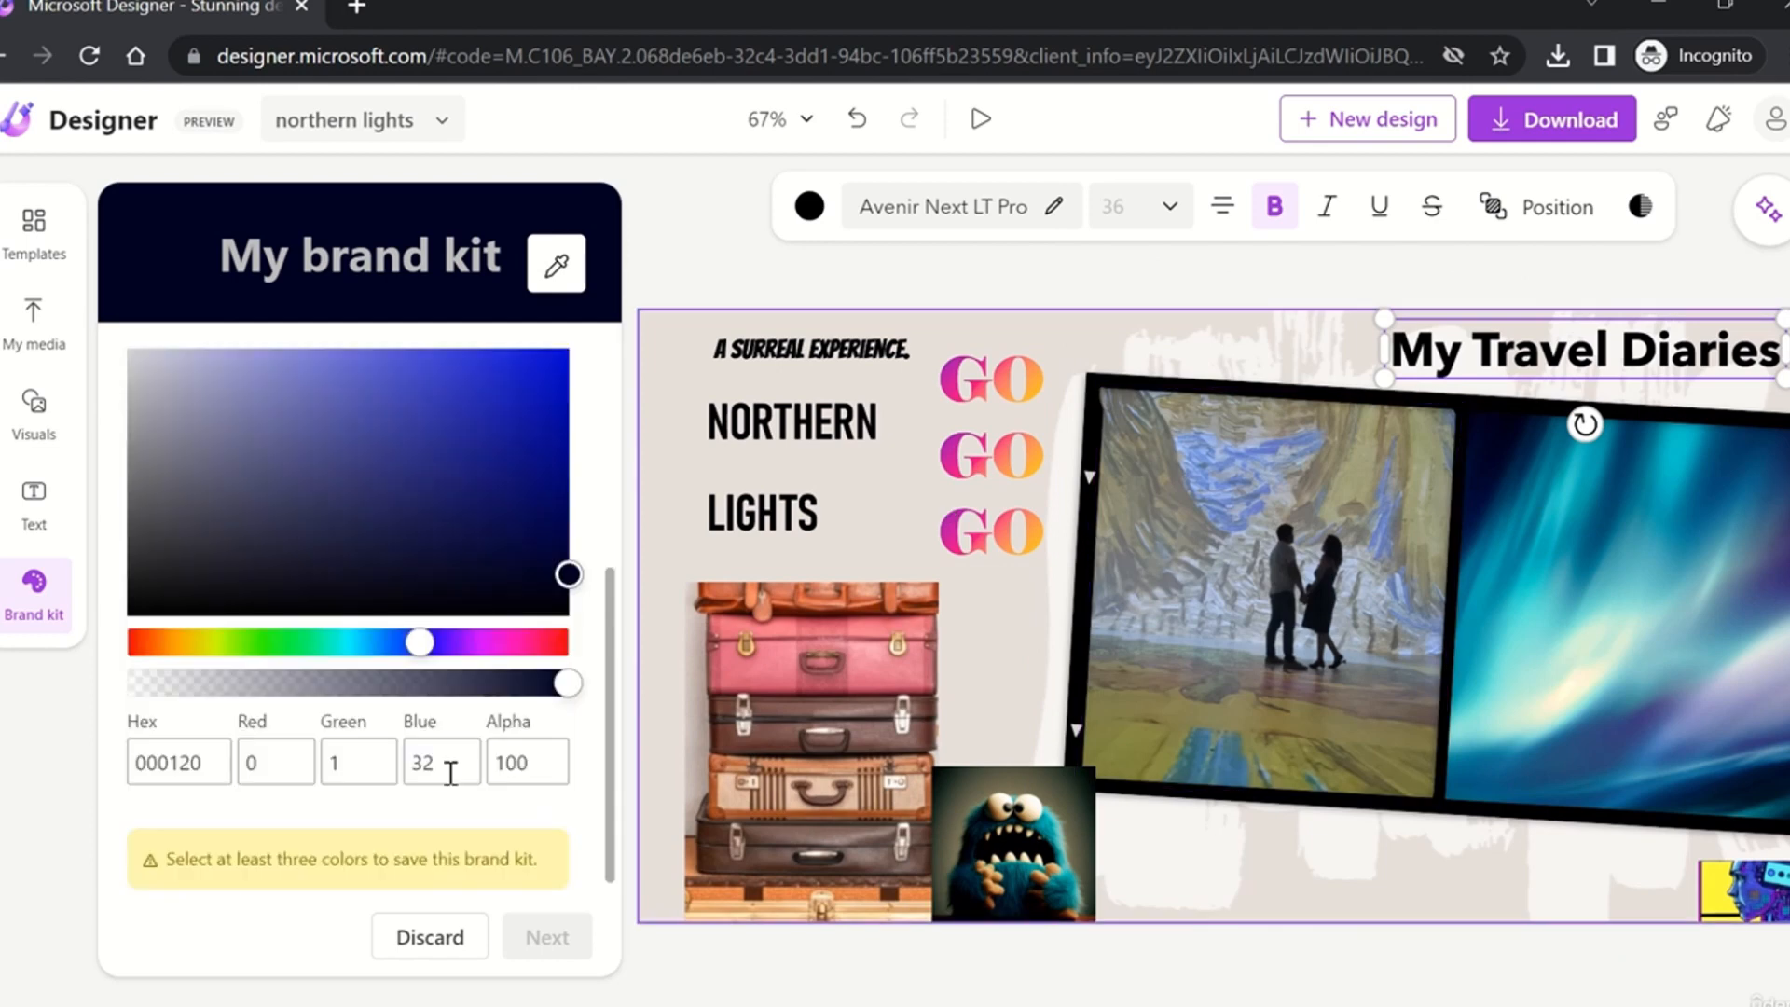
scroll(451, 783, up, 1)
scroll(364, 747, down, 1)
Step: Add a second palette colour and set it to a muted greyish purple
scroll(364, 747, up, 2)
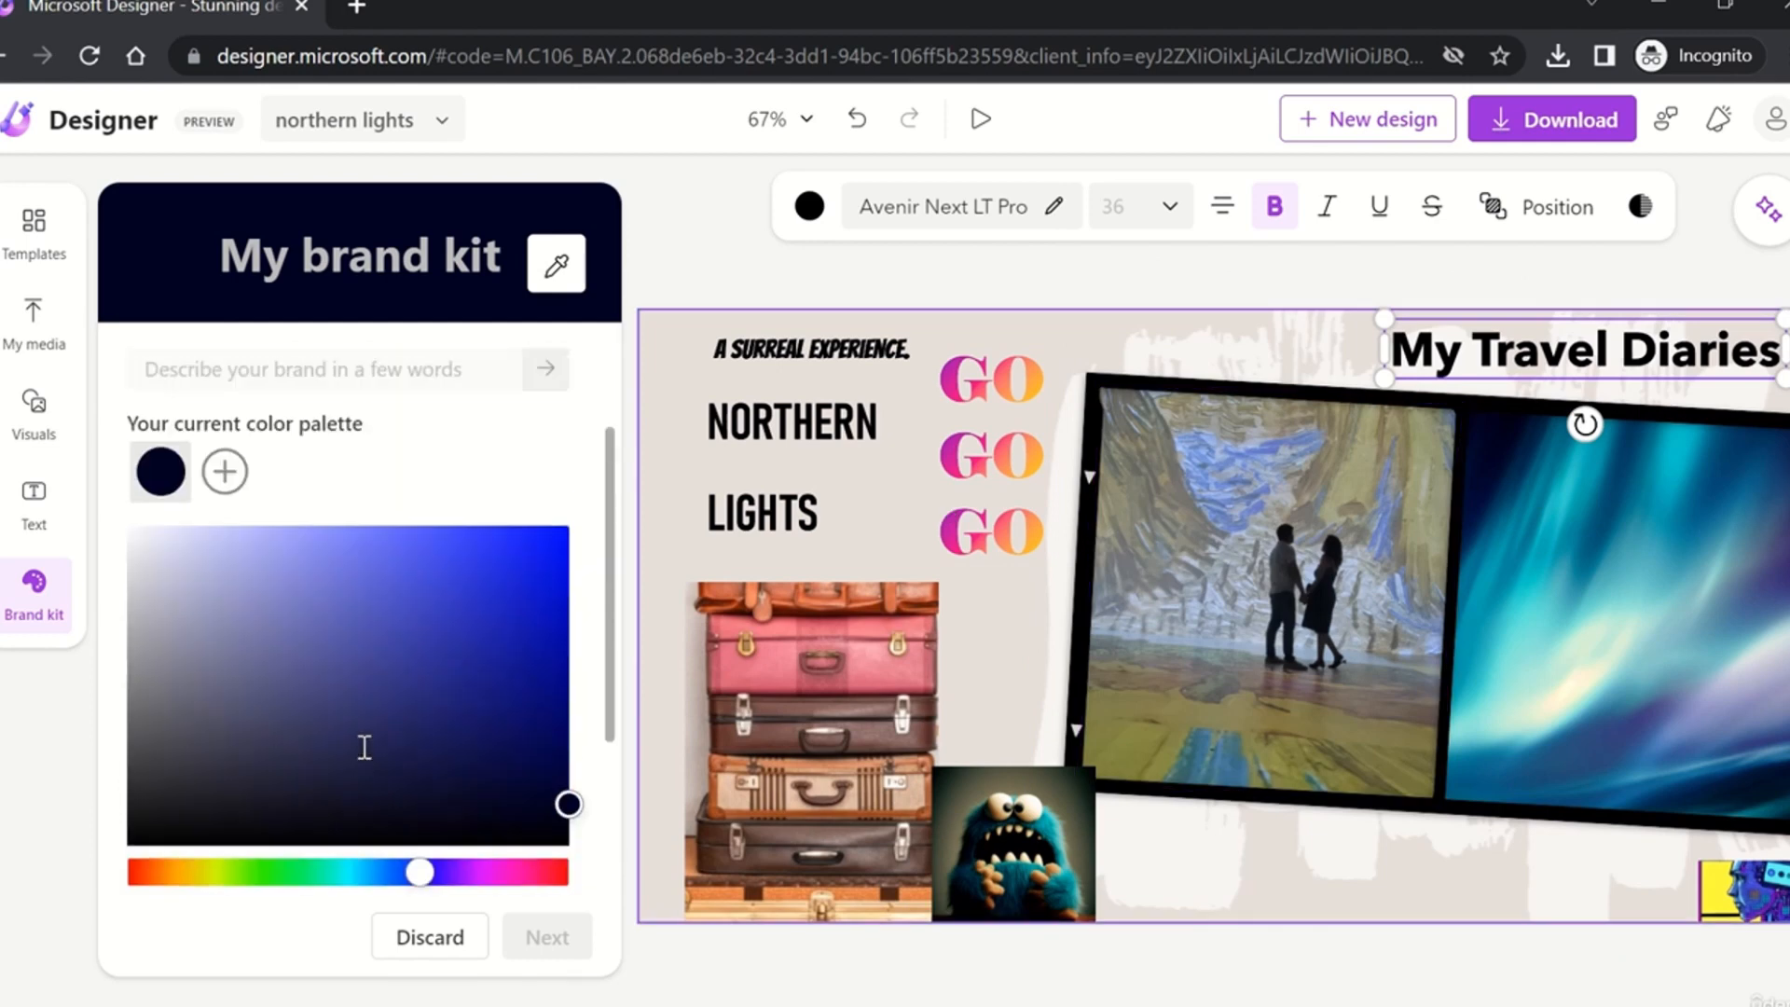
scroll(364, 747, up, 1)
click(224, 590)
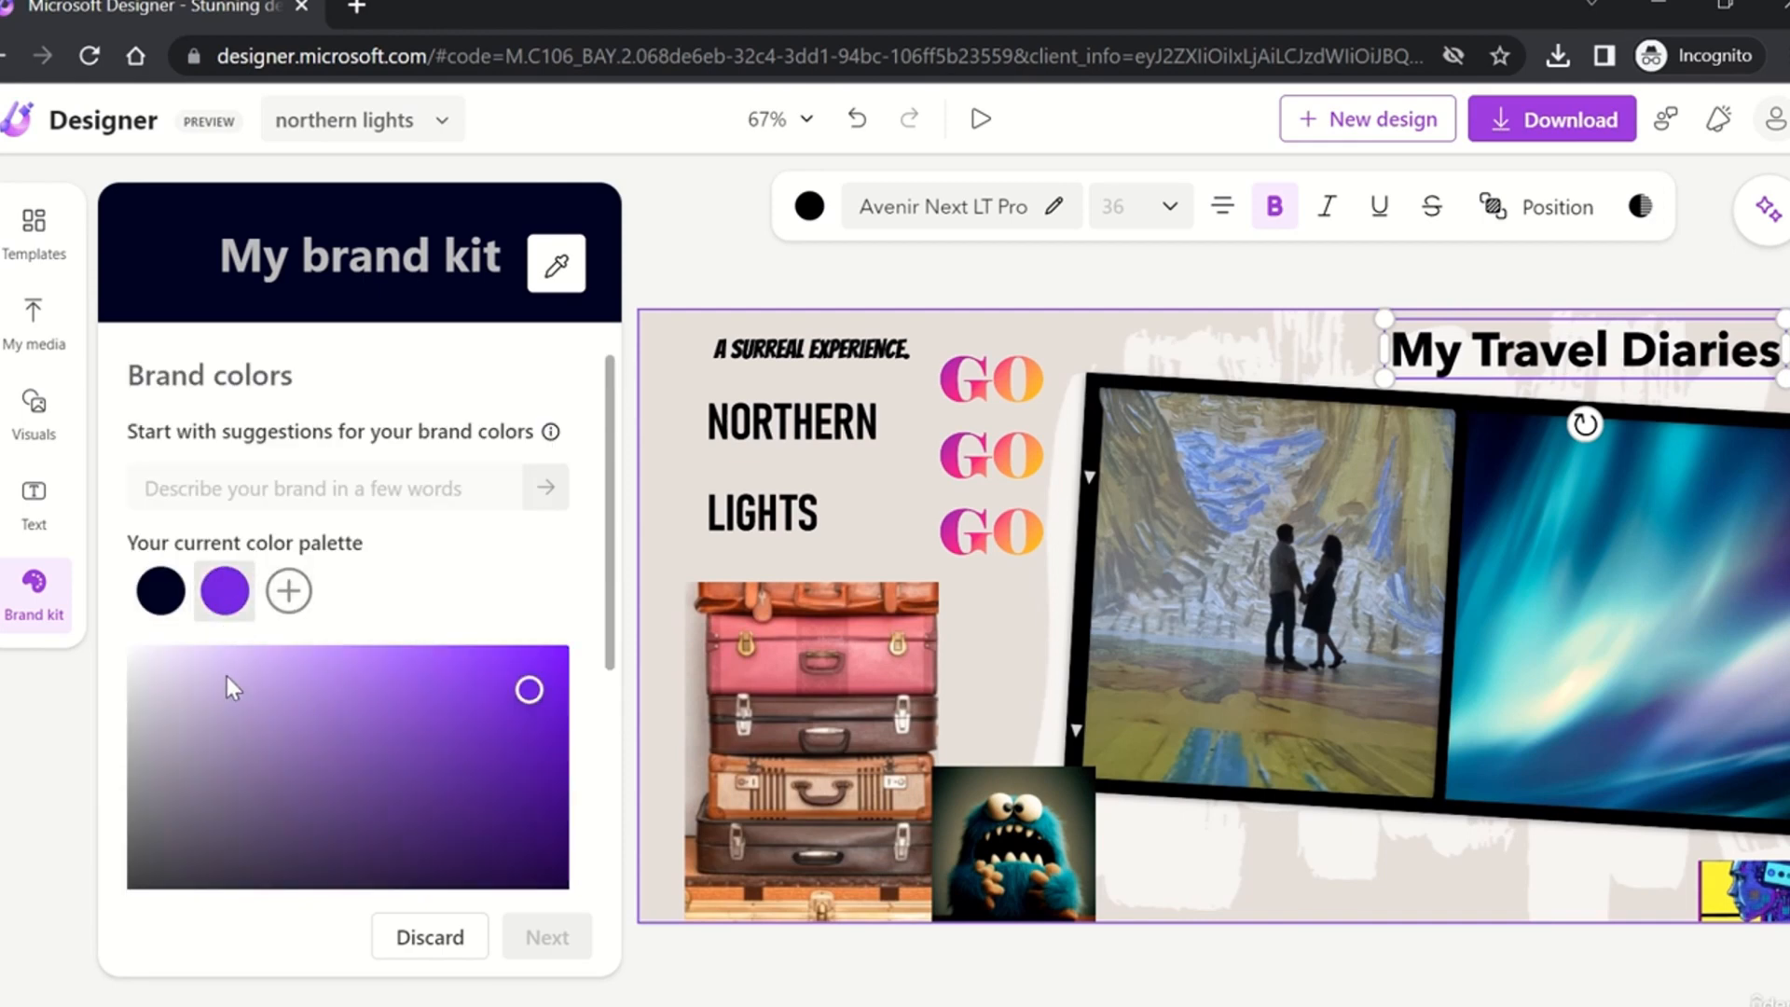
drag(525, 690, 186, 750)
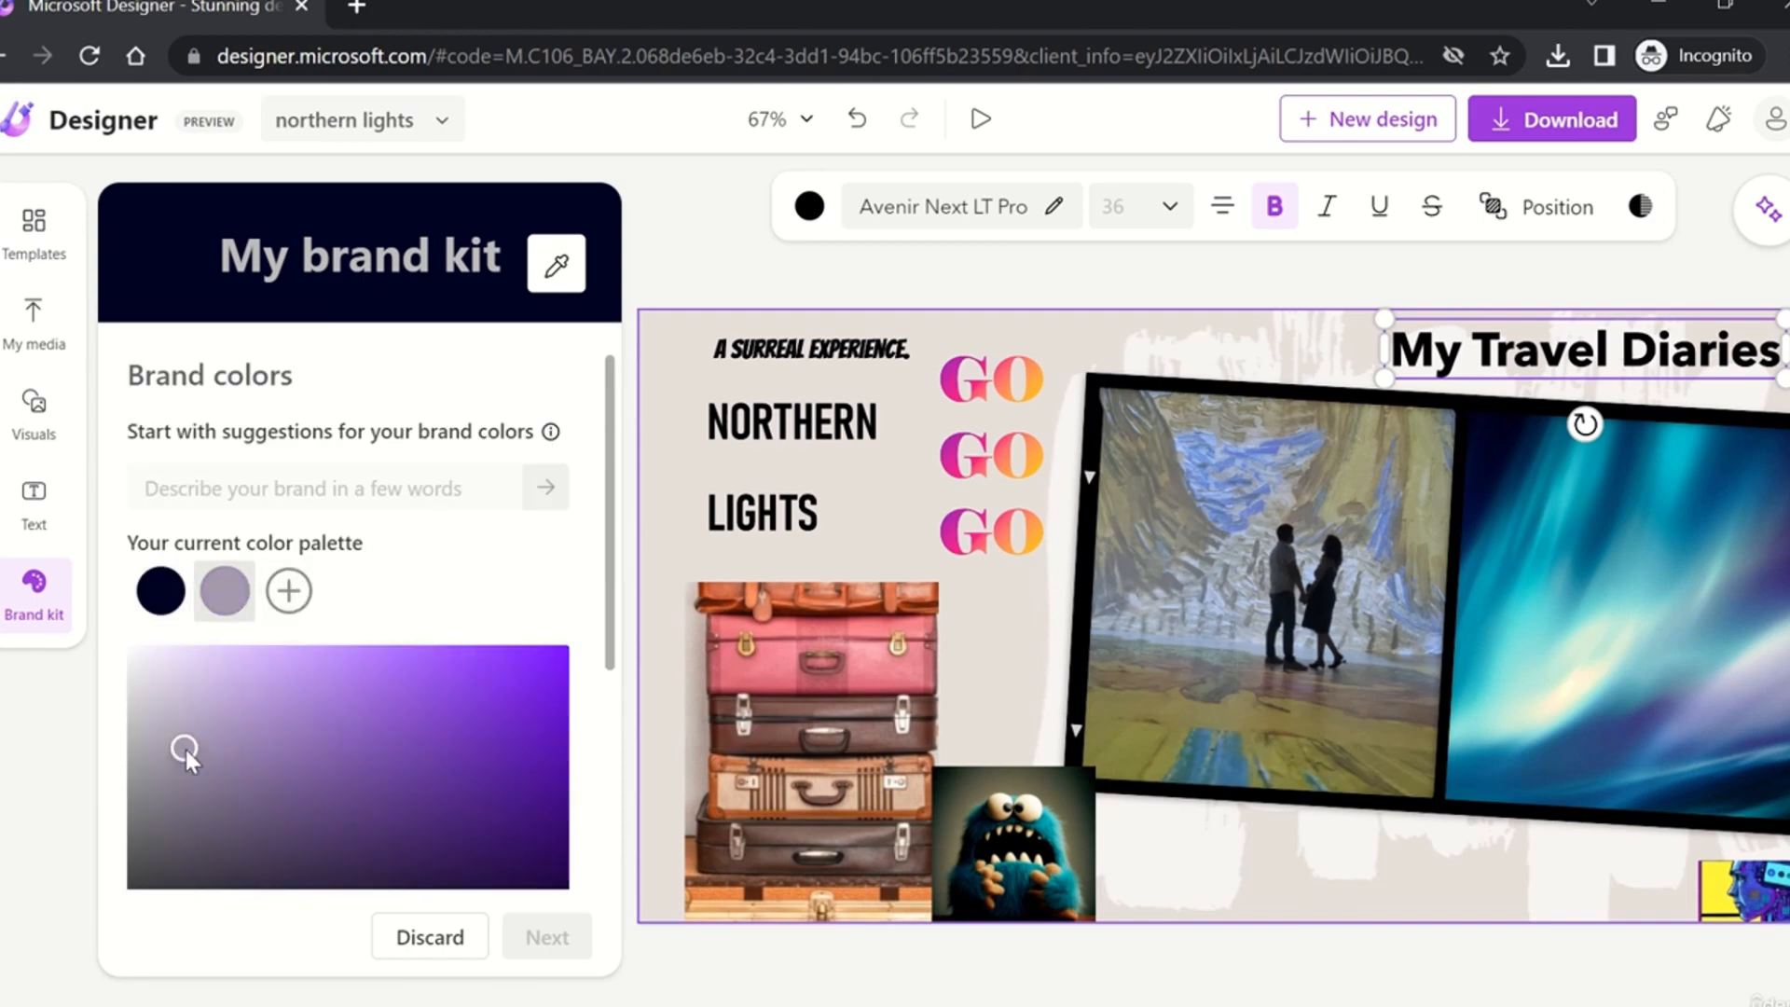
Step: Add a third palette colour sampled from the design's beige background, e6e0dc, and proceed to the brand fonts
click(288, 591)
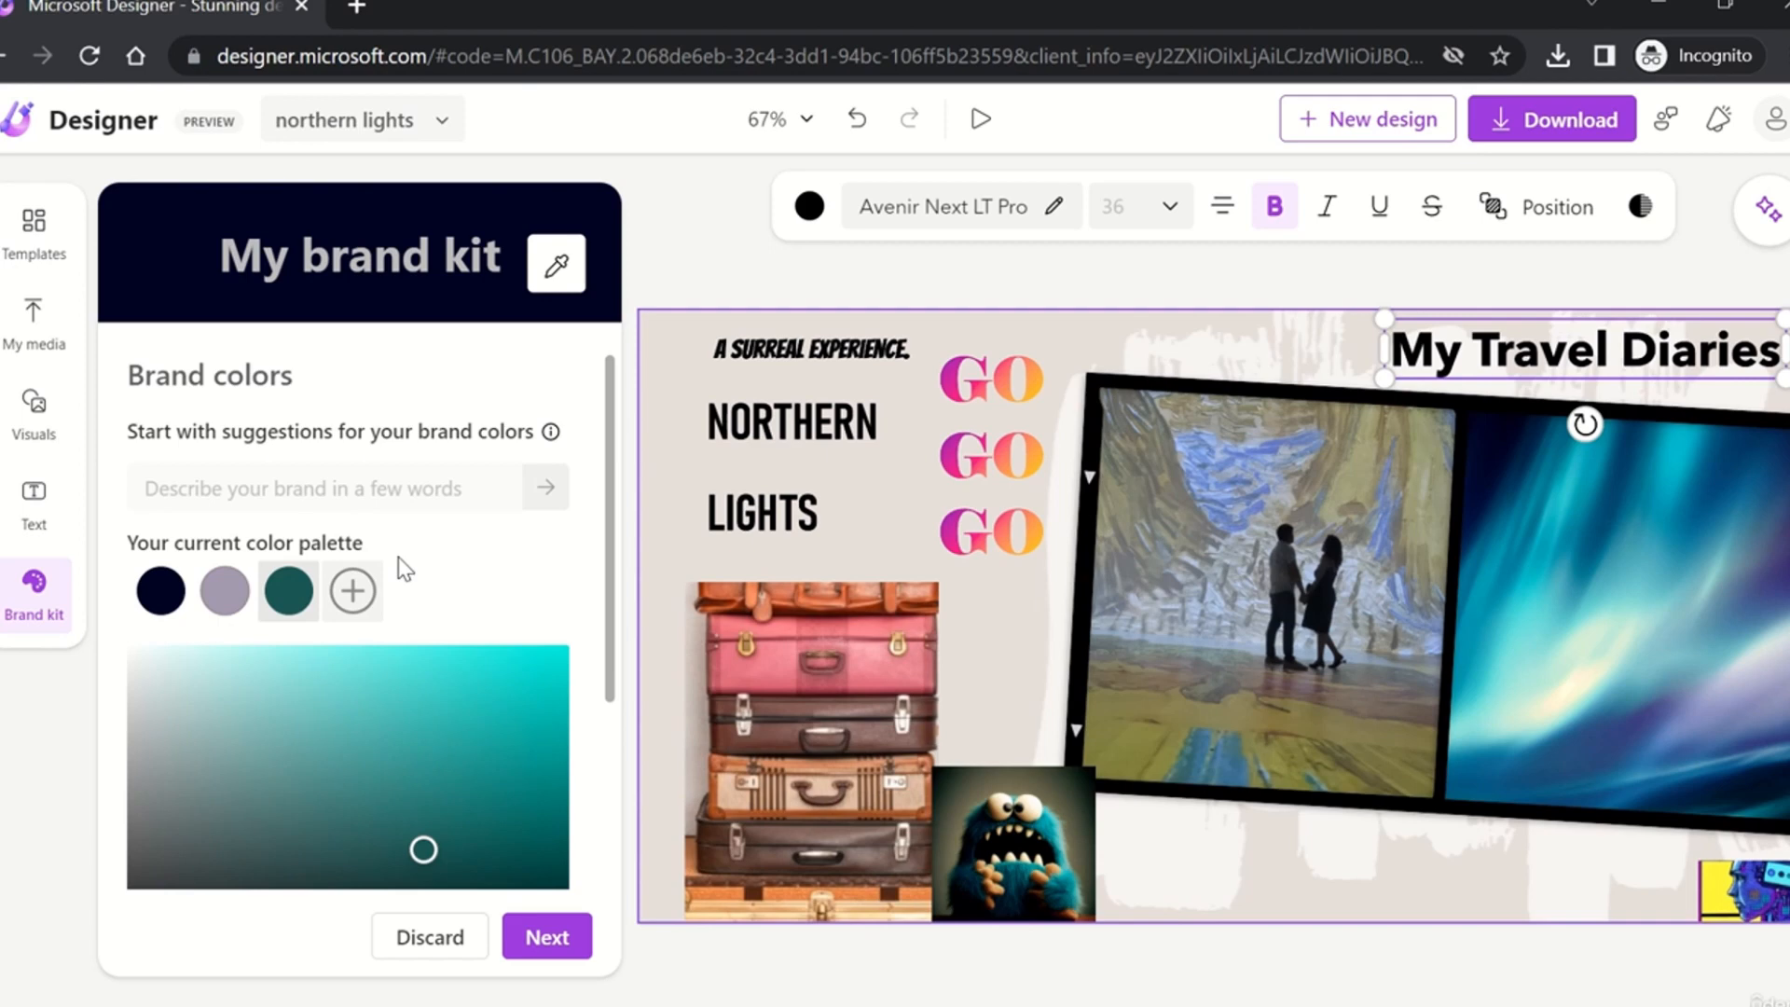
click(553, 269)
click(892, 507)
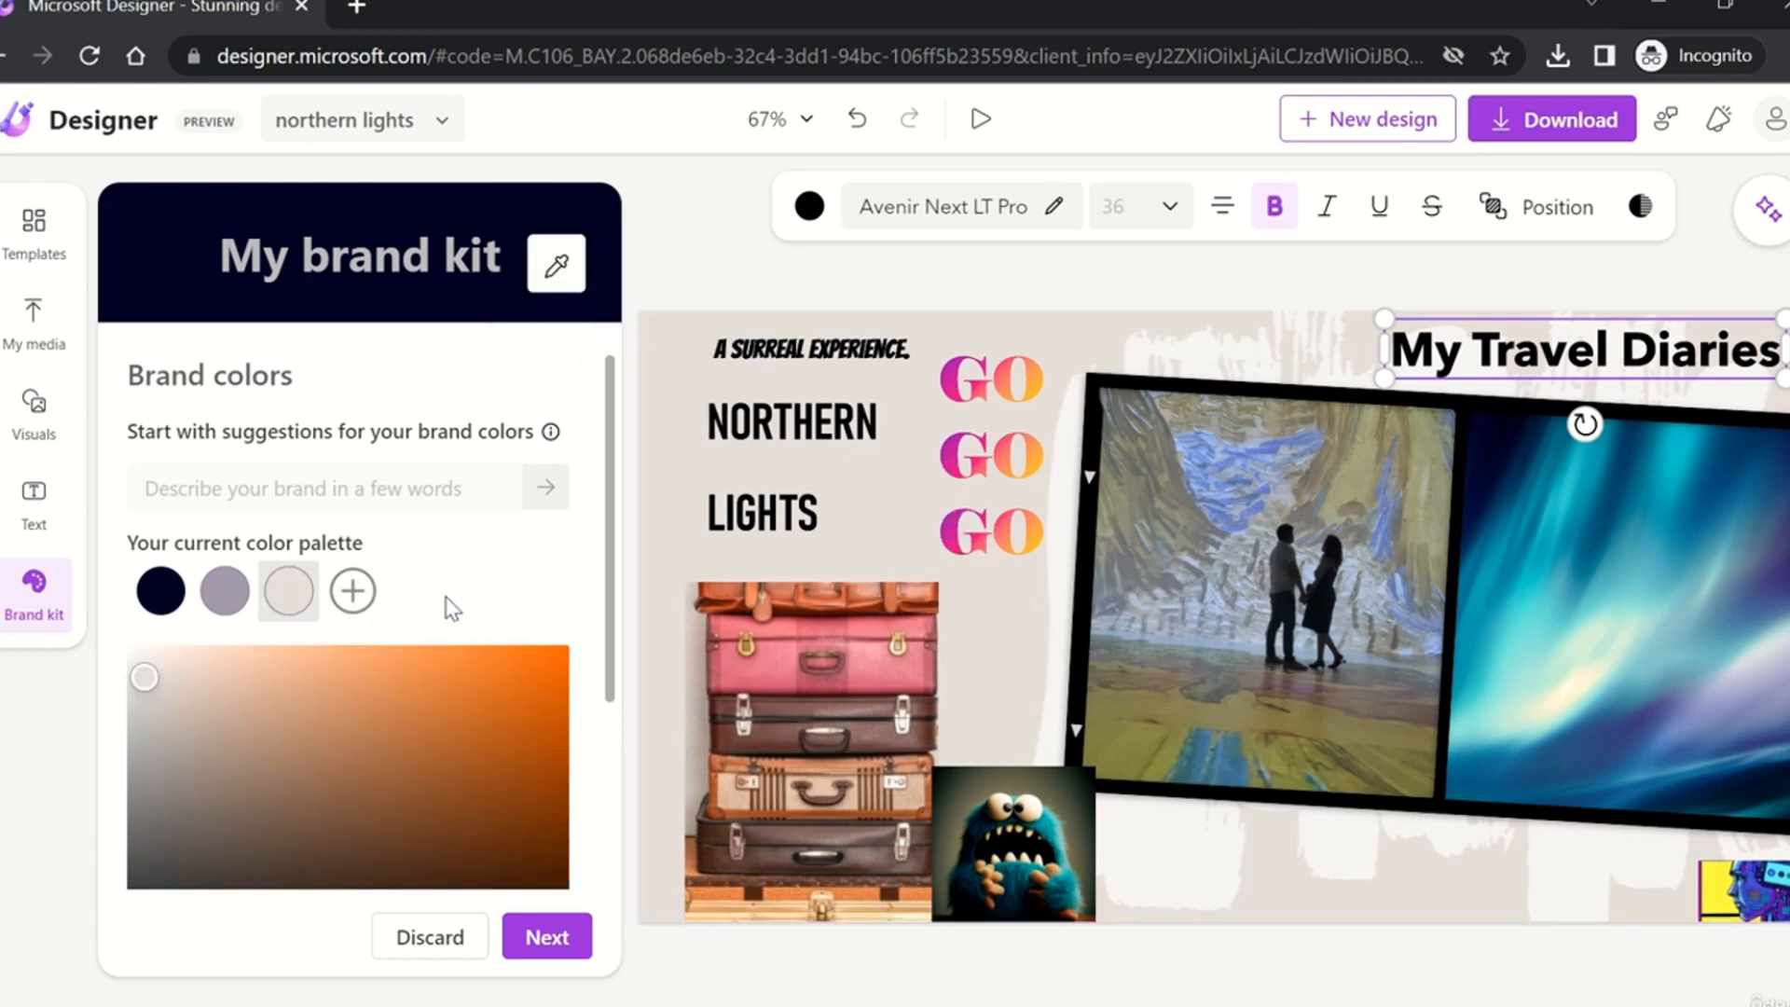
scroll(503, 621, down, 1)
scroll(504, 621, up, 1)
scroll(511, 632, down, 3)
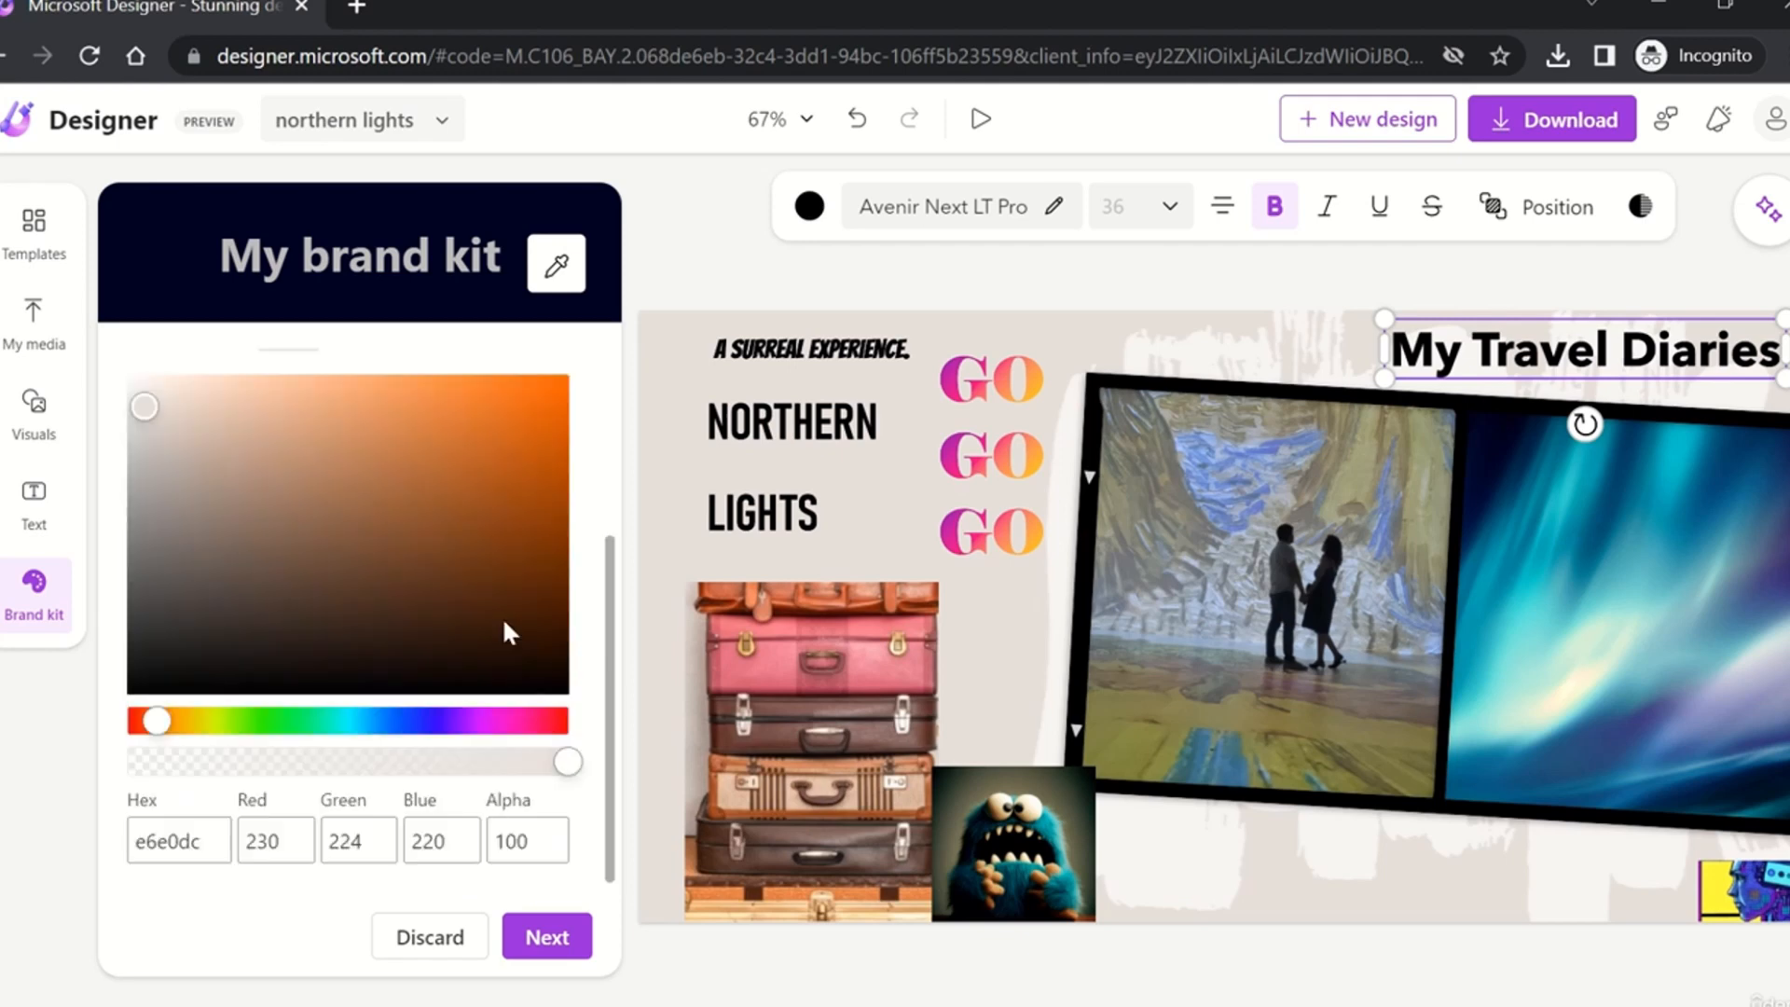
click(575, 949)
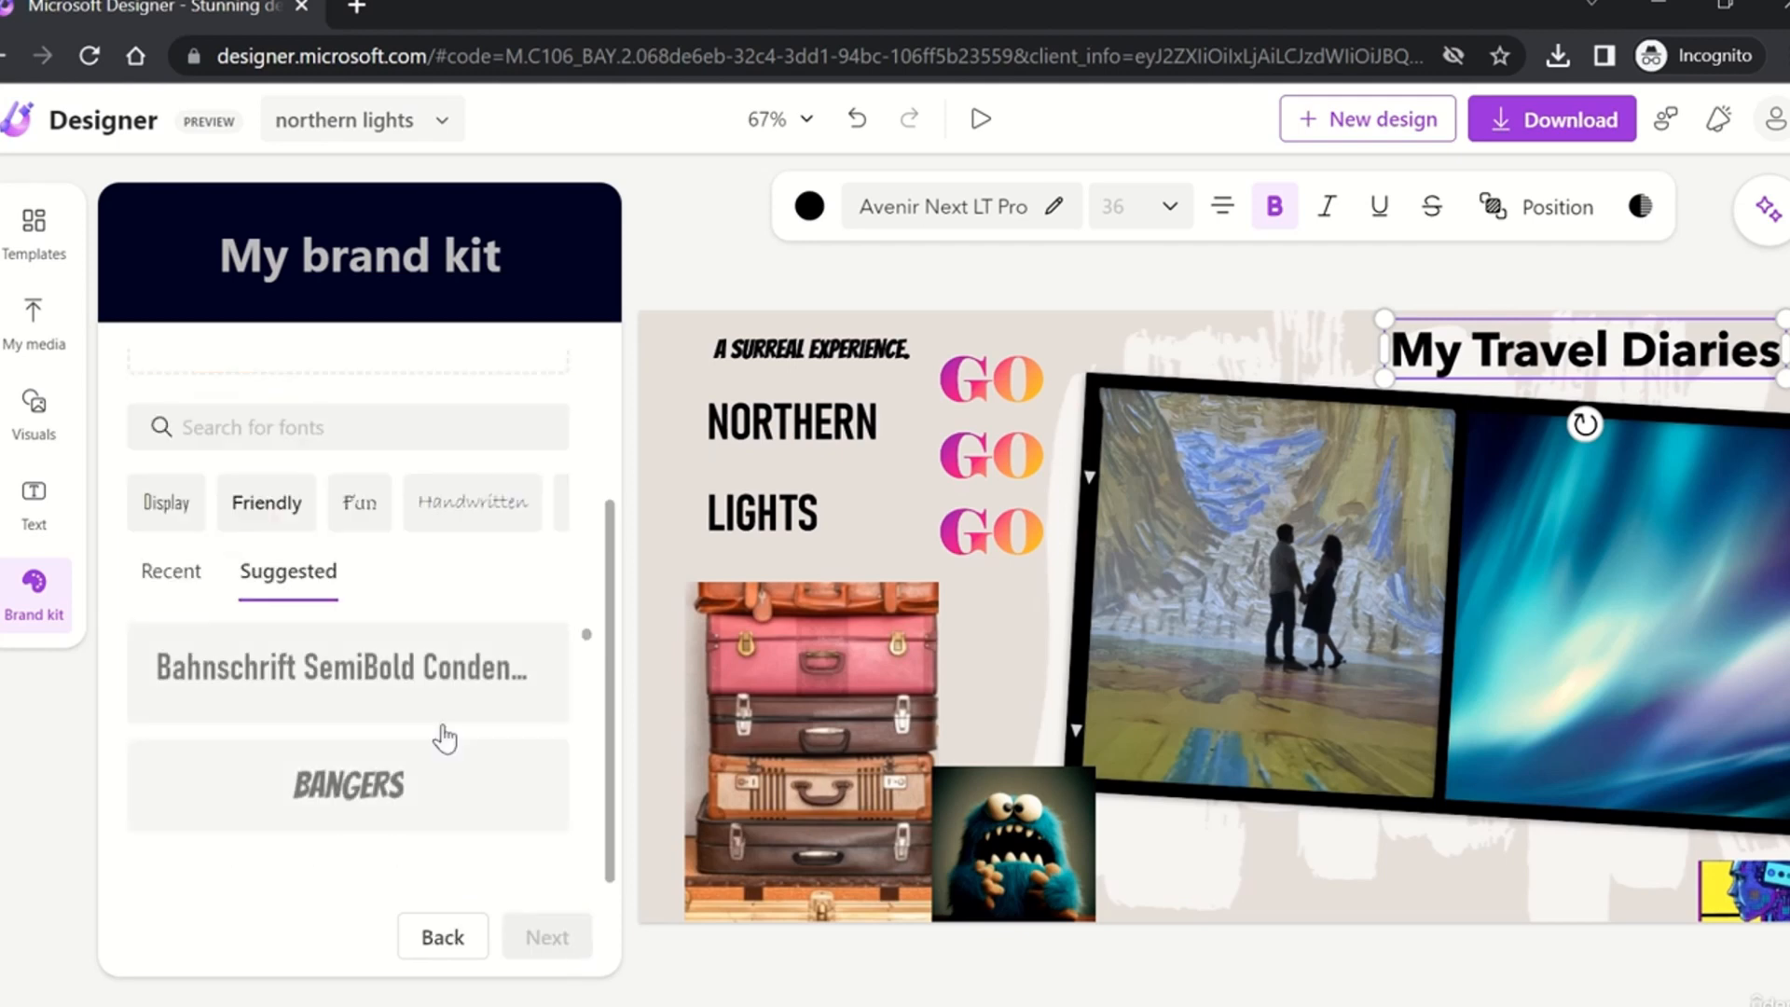
Step: Set the brand kit's heading font to Bangers and continue to the subheading font
scroll(349, 433, up, 2)
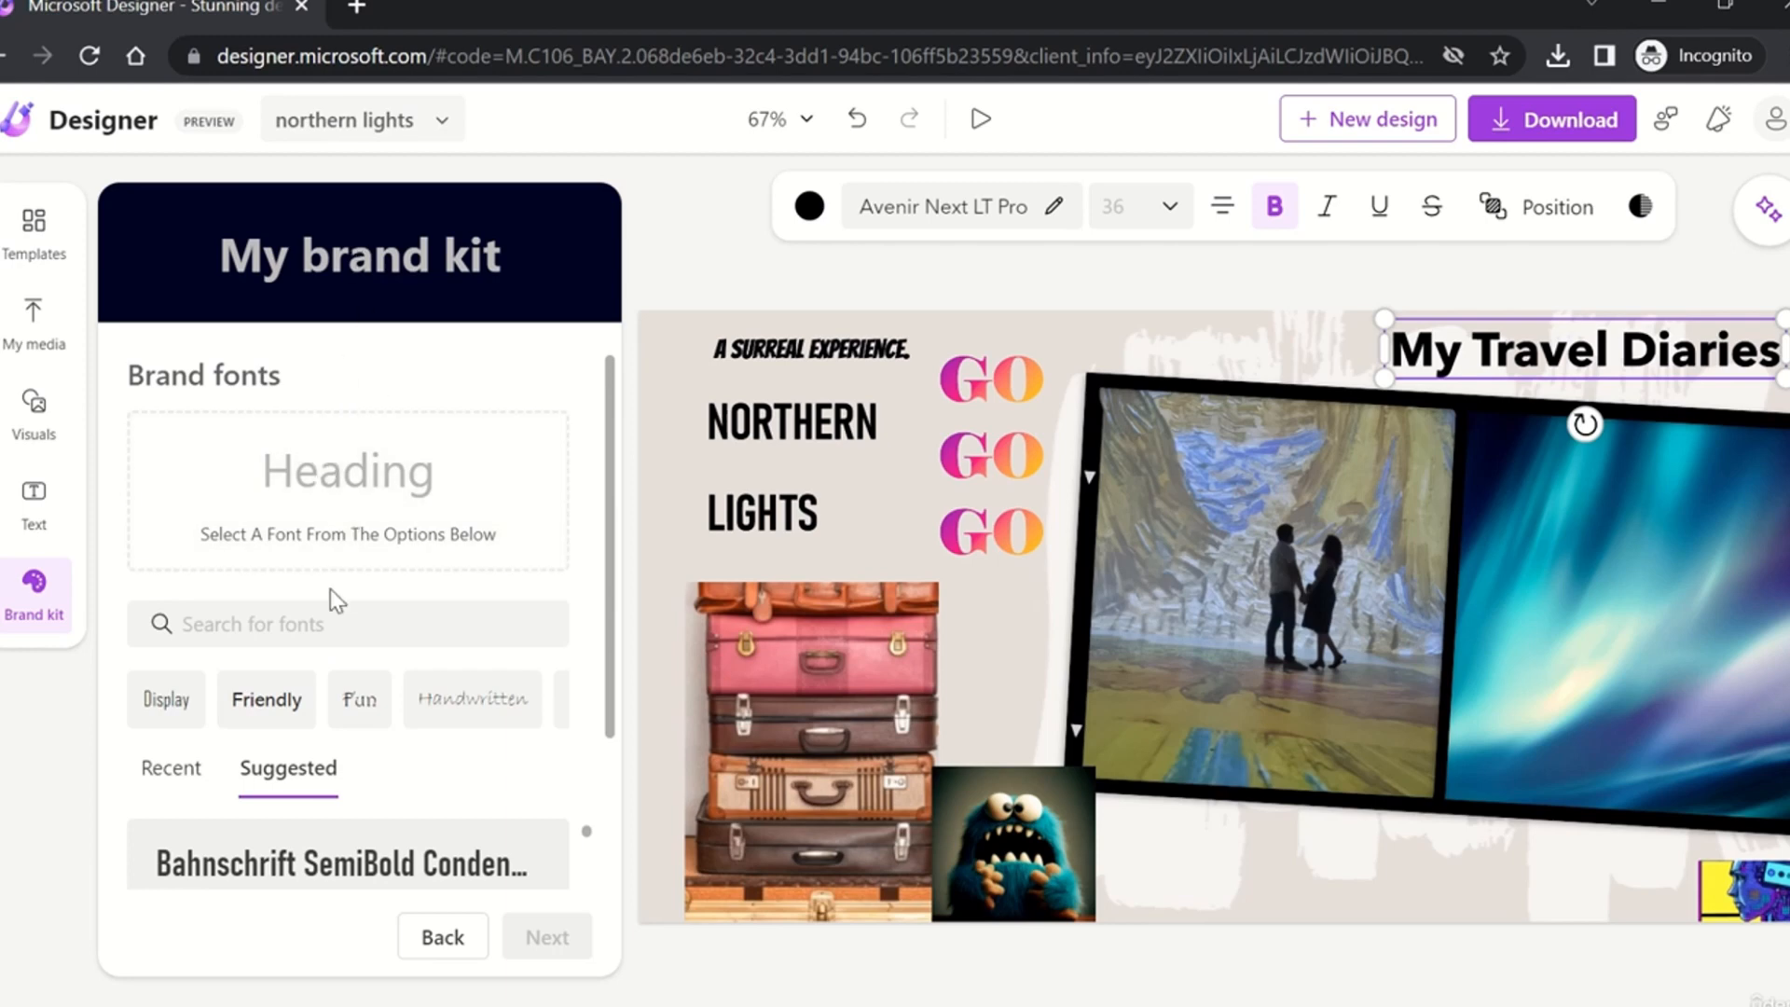
scroll(330, 589, down, 2)
click(343, 690)
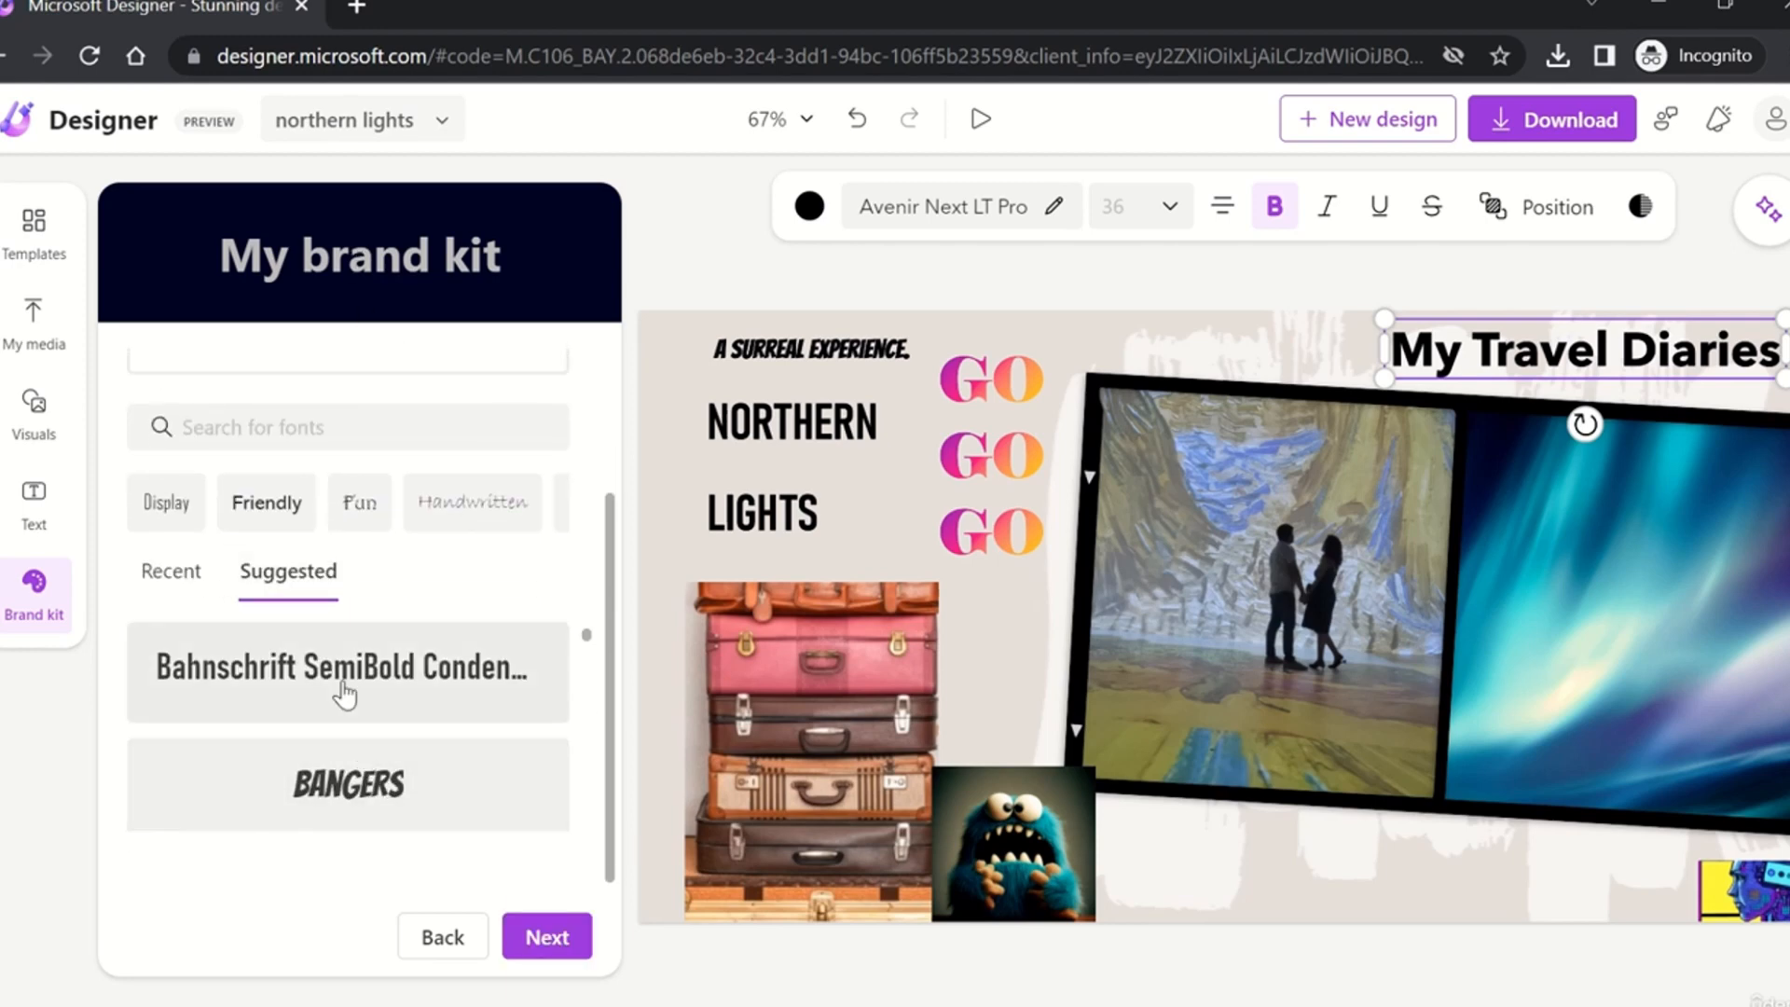
click(541, 937)
Step: Set the brand kit's subheading font to Bahnschrift SemiBold Condensed and continue to the body text font
scroll(406, 569, up, 2)
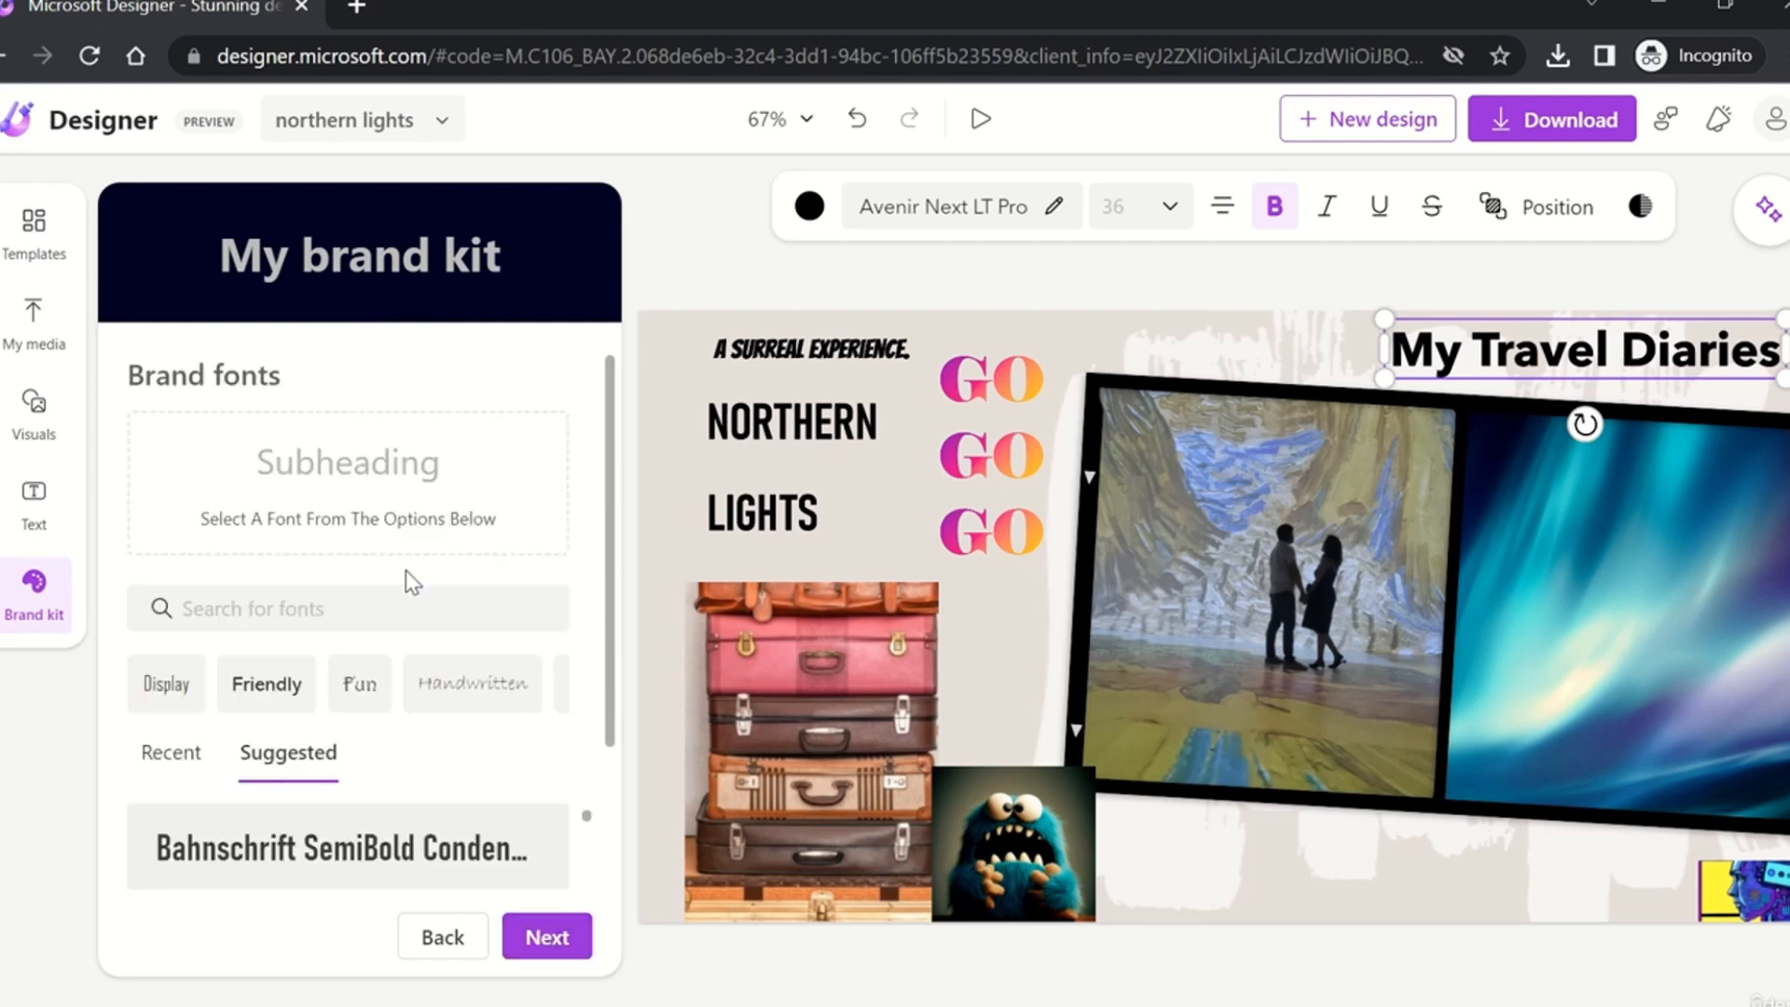
scroll(406, 568, down, 1)
scroll(406, 569, up, 1)
scroll(404, 845, down, 2)
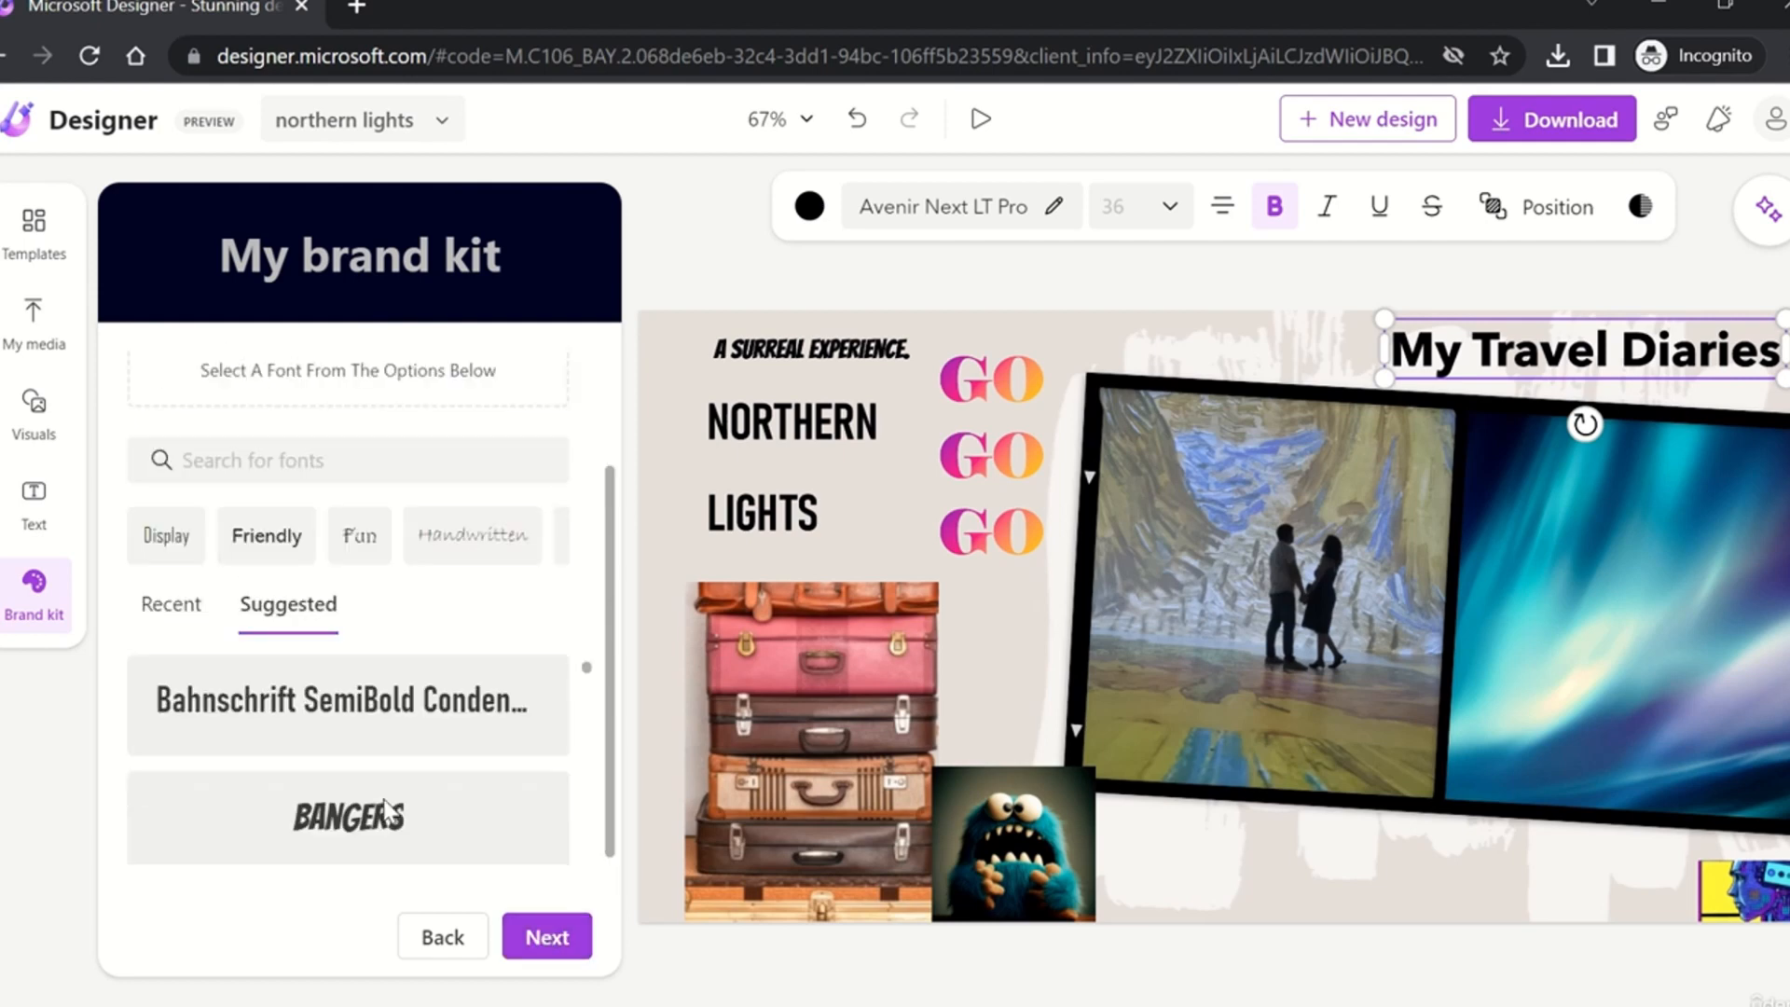
click(563, 950)
Step: Set the brand kit's body text font to Abadi and preview the complete brand kit
scroll(328, 568, up, 2)
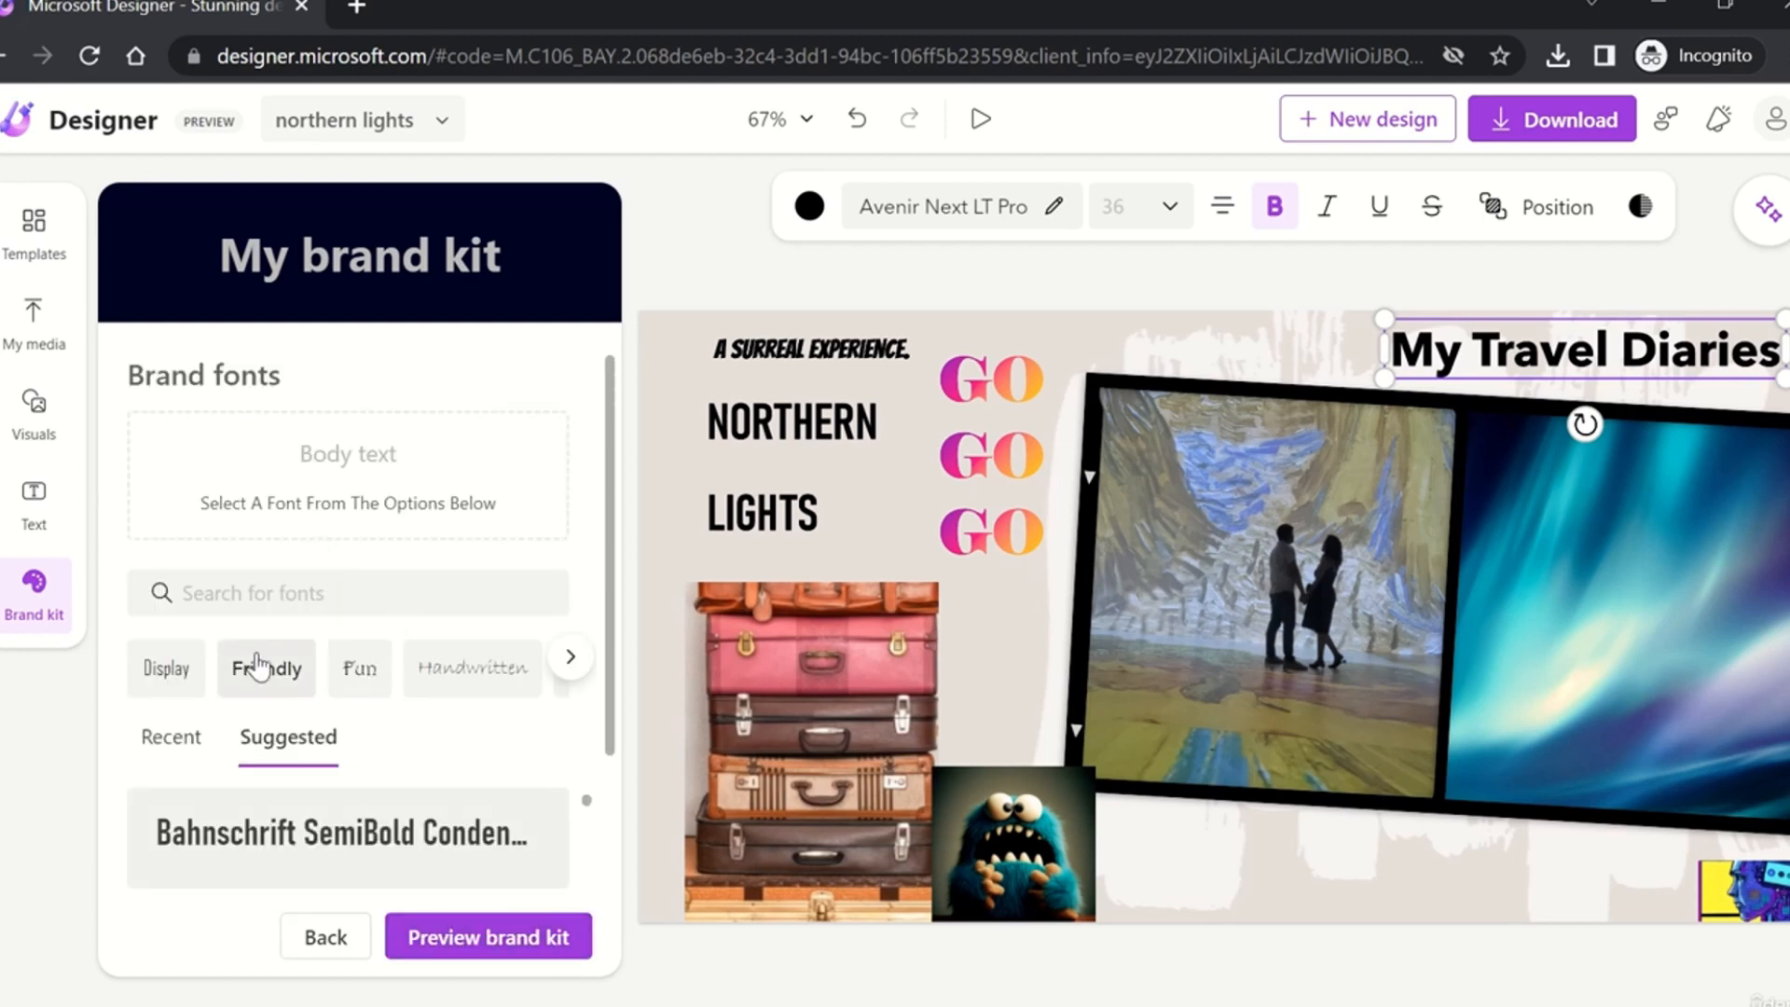
scroll(299, 867, down, 2)
click(294, 858)
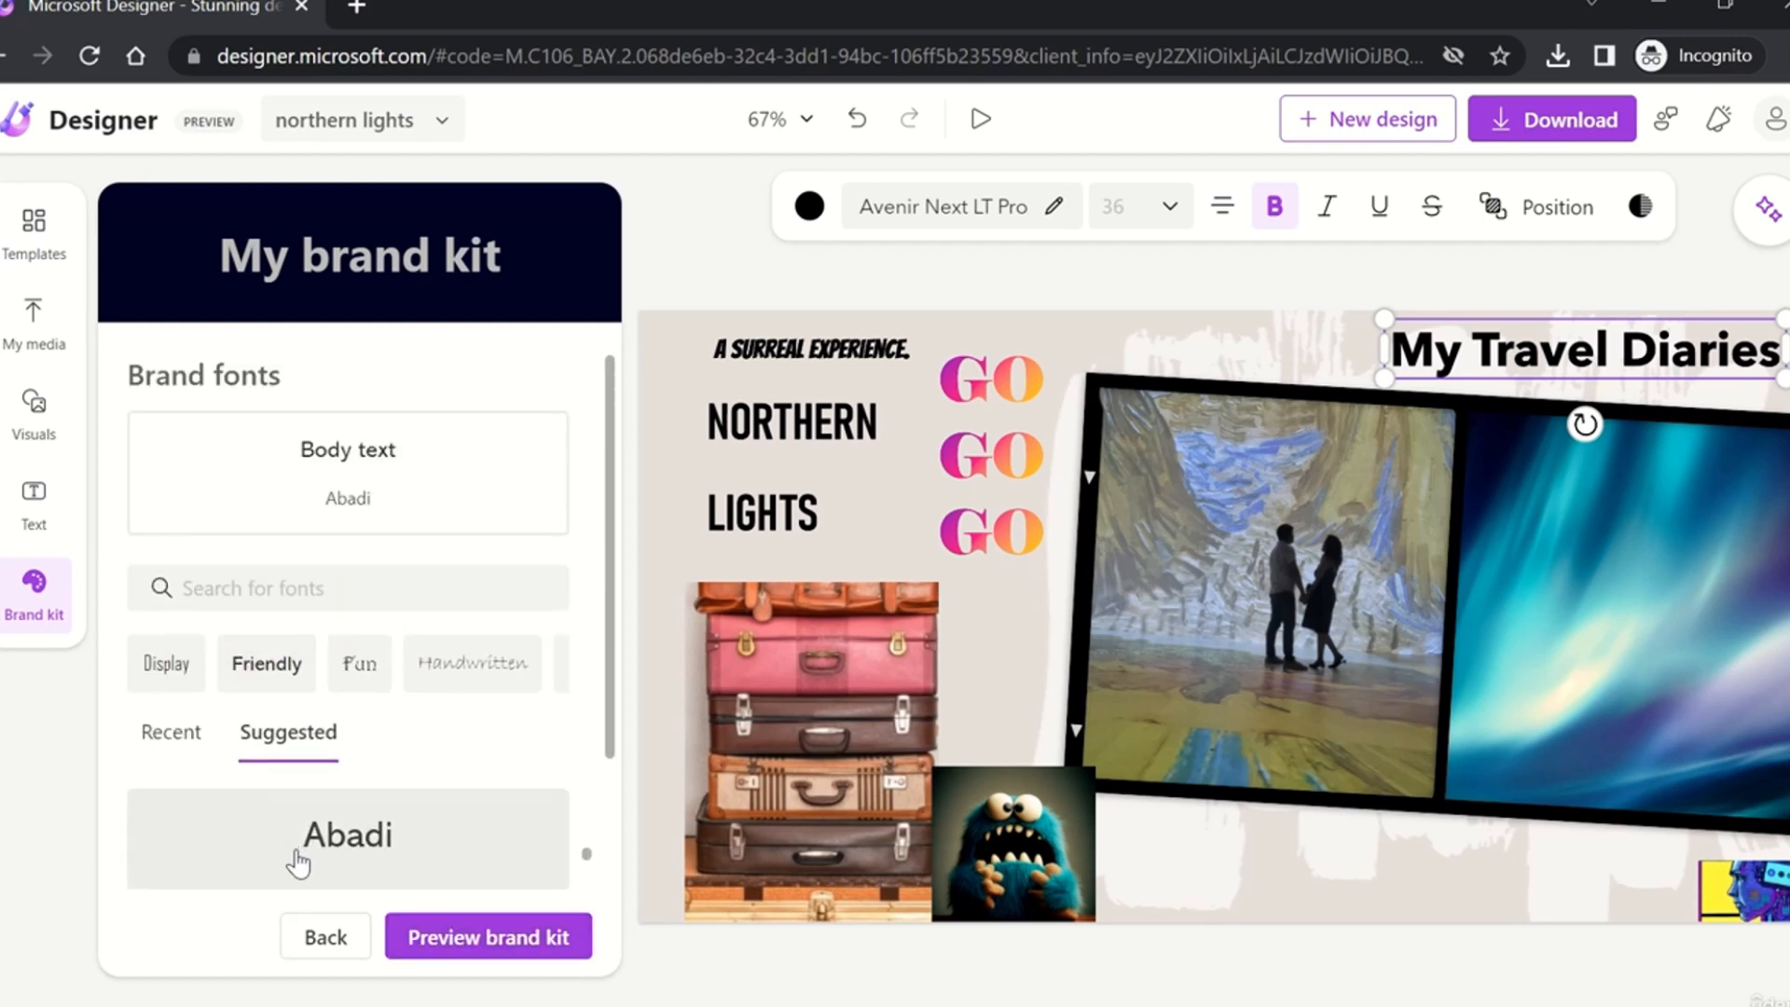
click(488, 937)
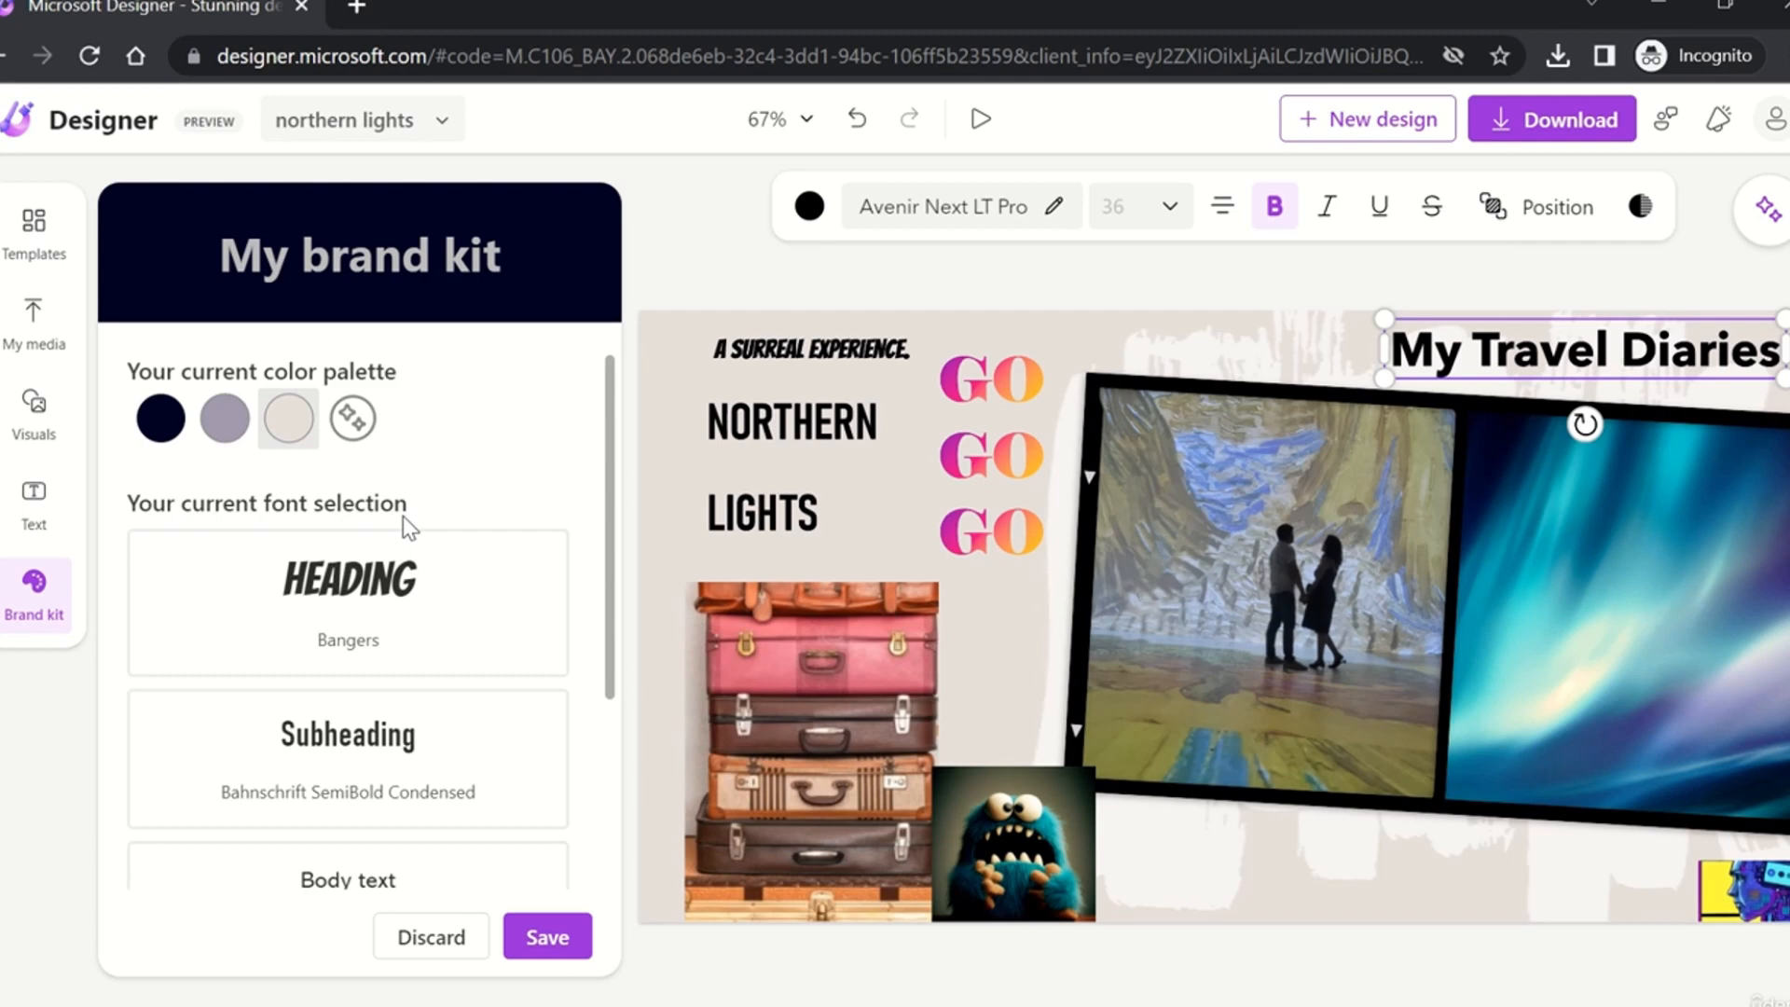
scroll(403, 517, down, 3)
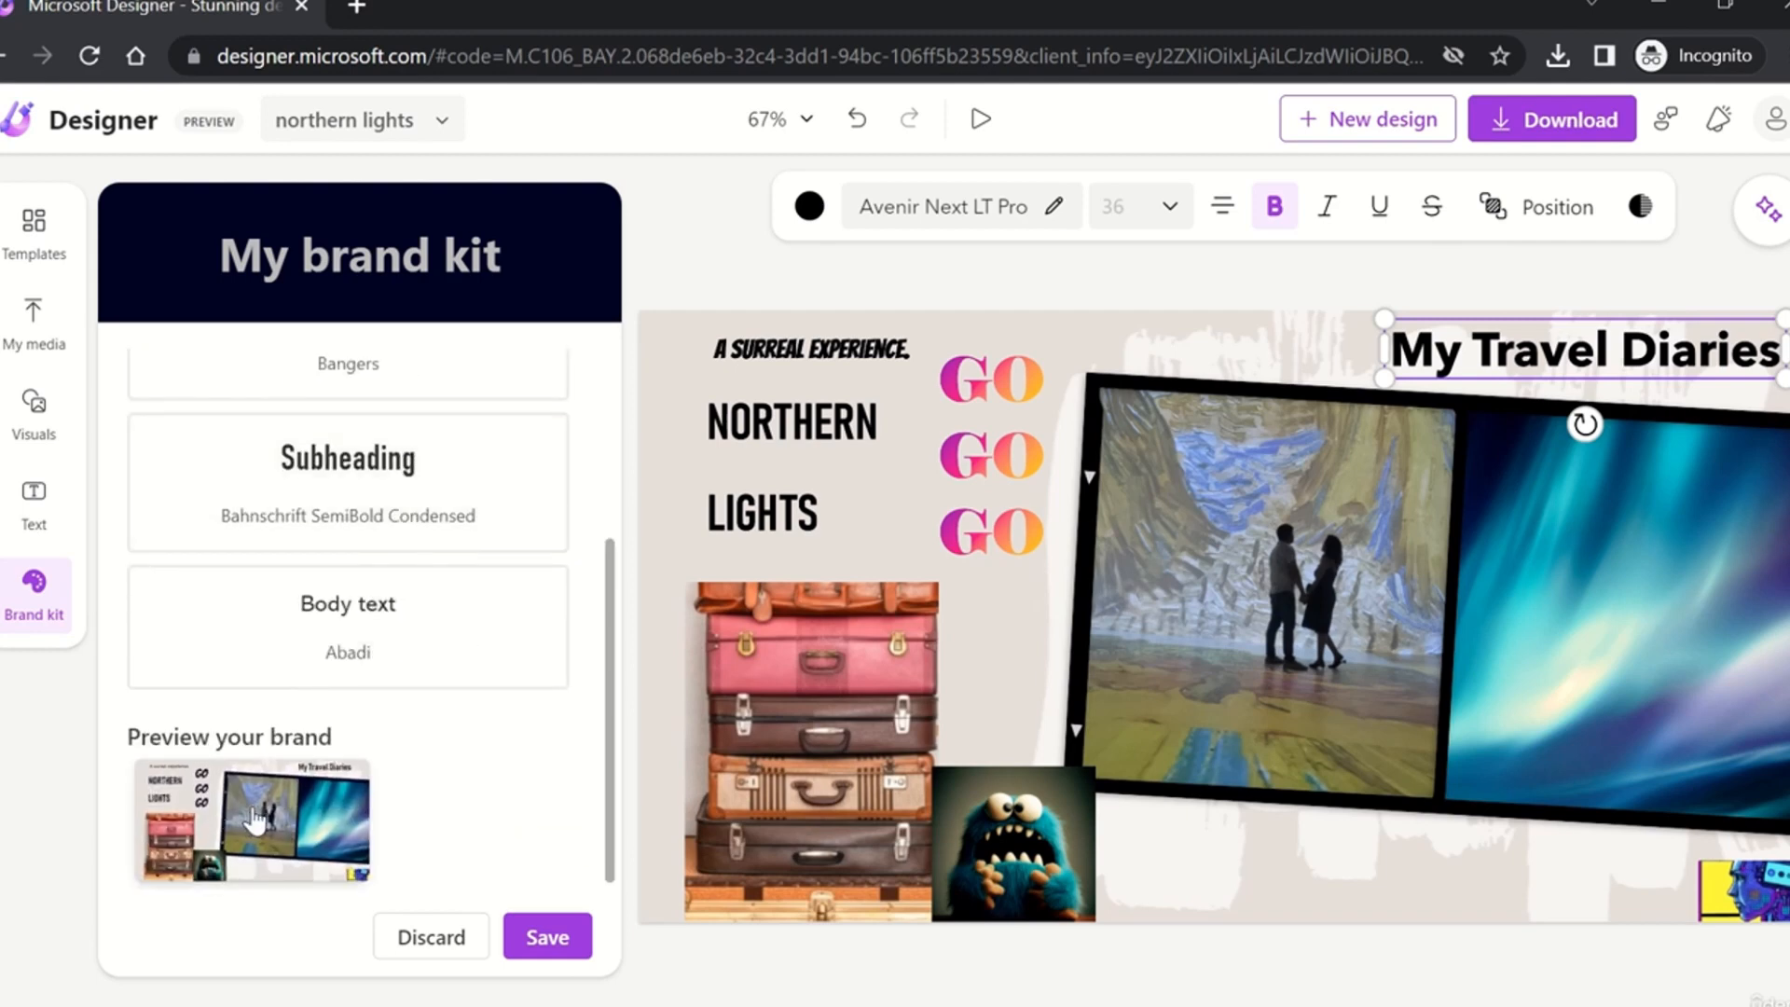
scroll(392, 732, up, 3)
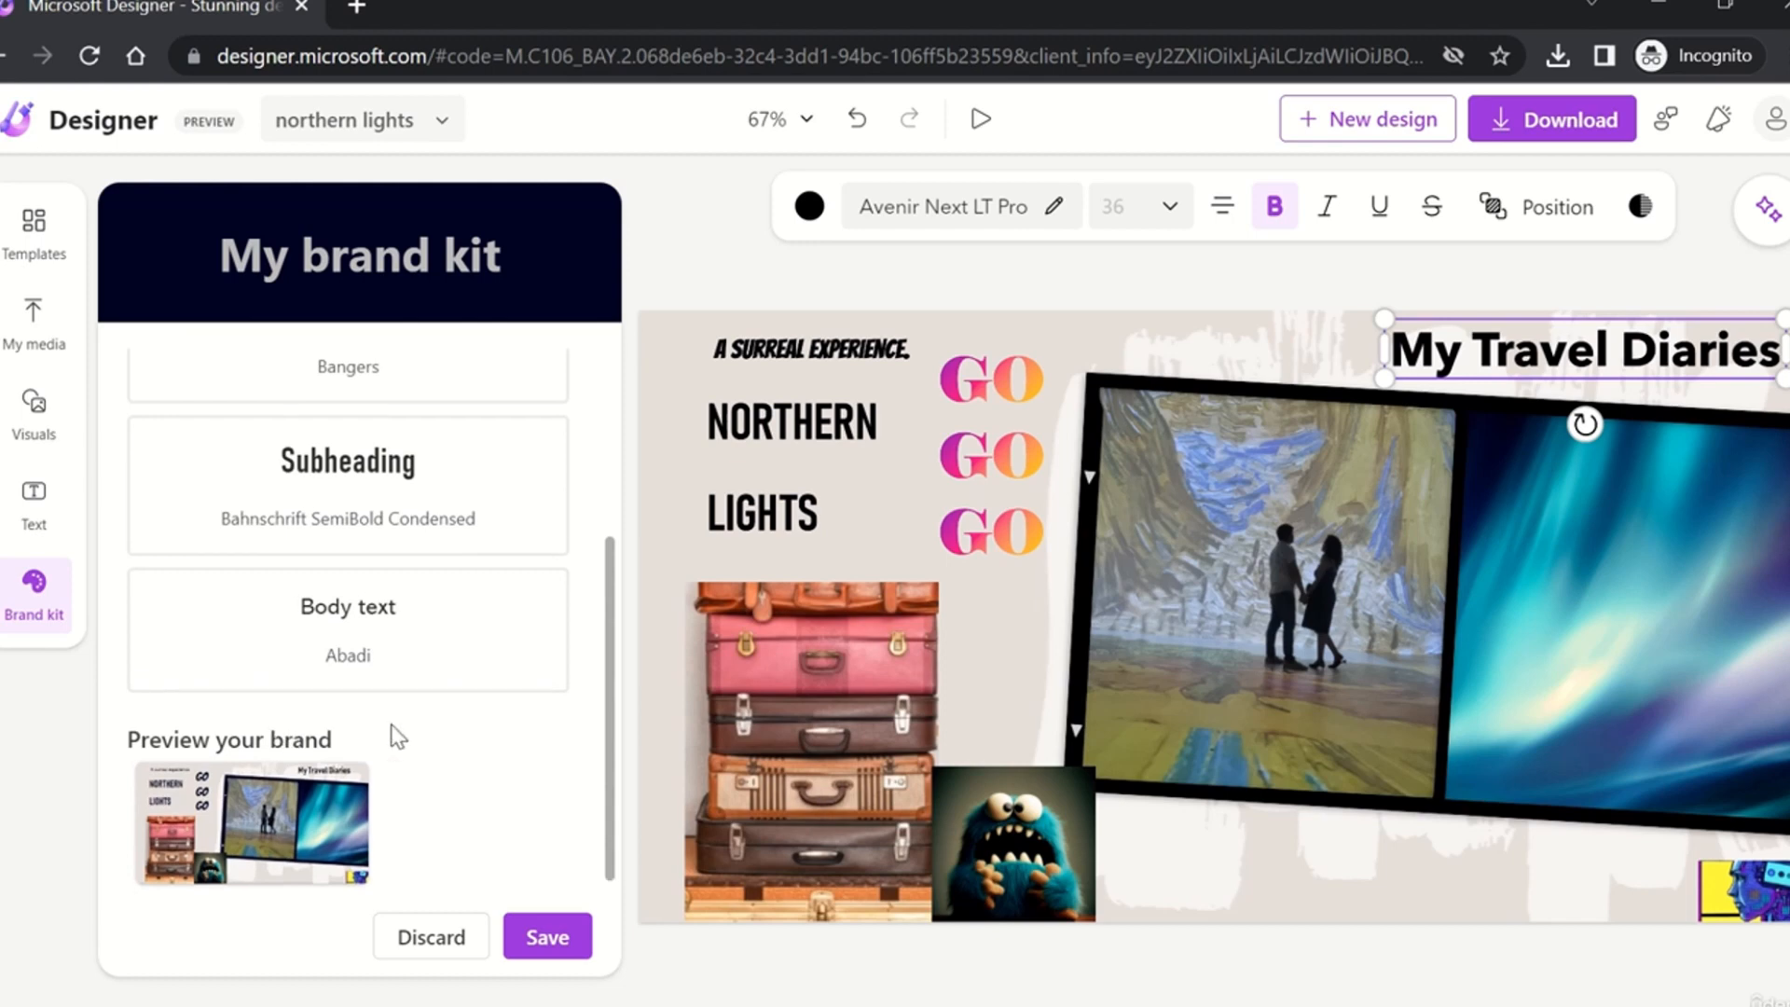
Step: Rename the brand kit to "My kit"
click(395, 268)
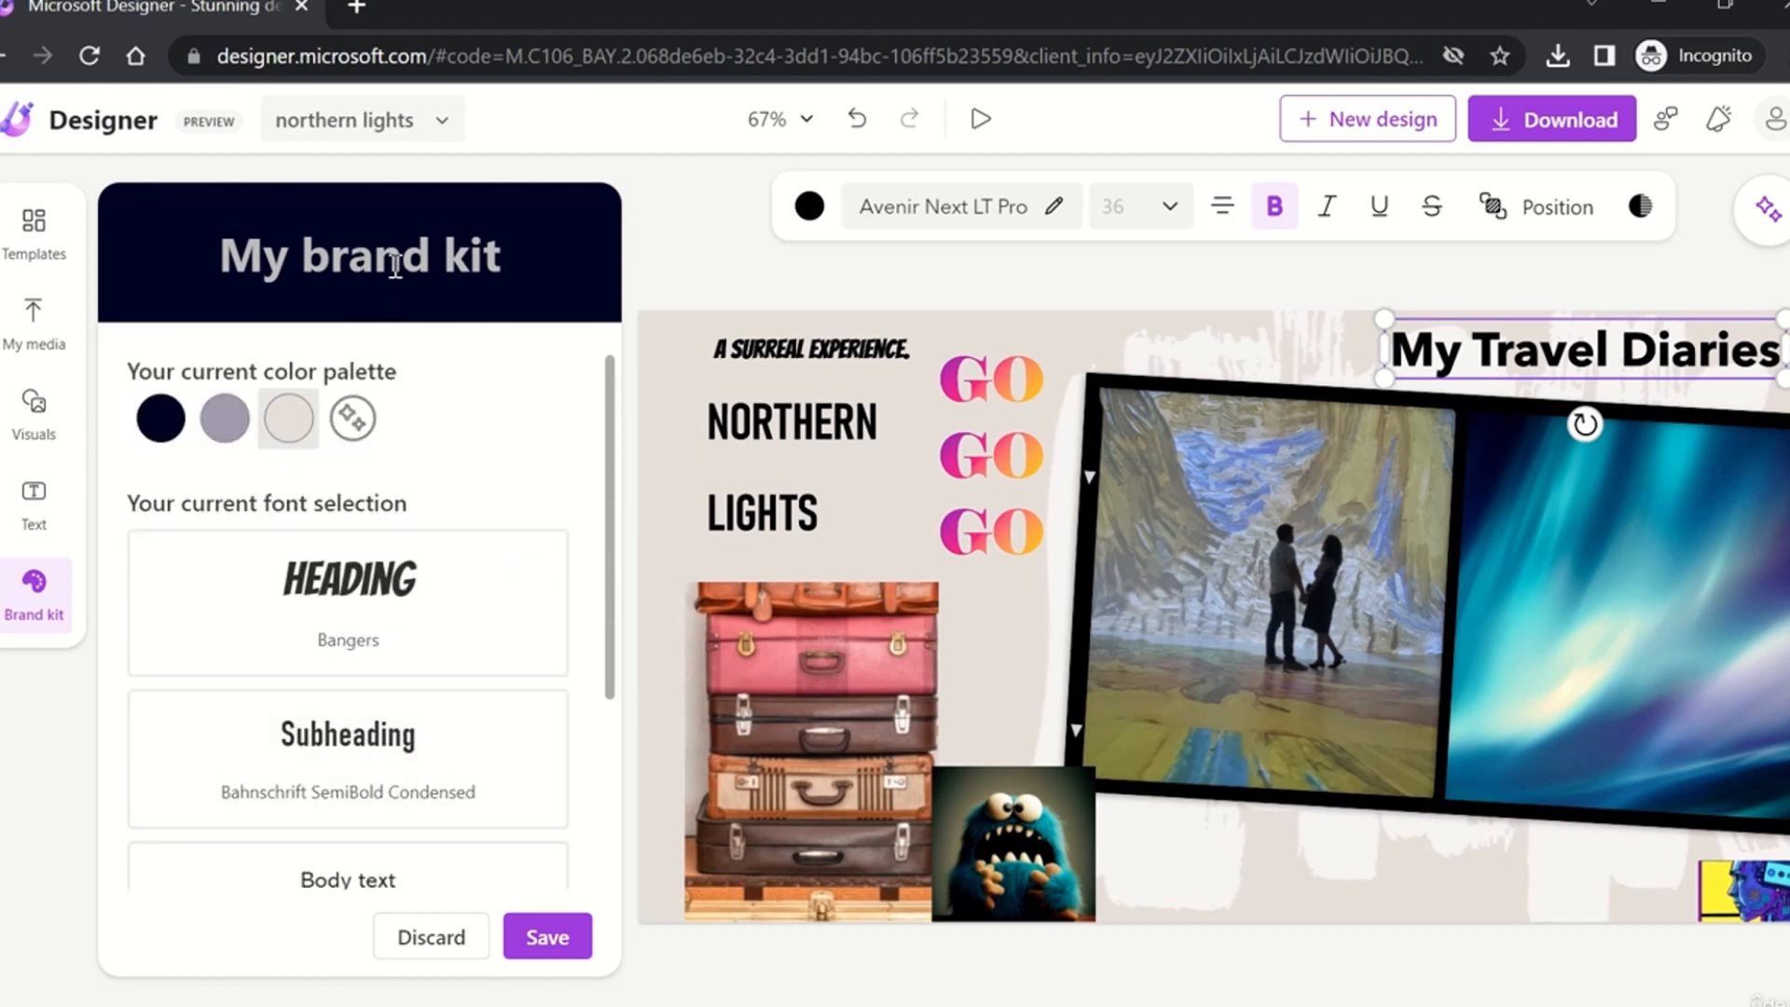
key(ctrl+a)
text(d)
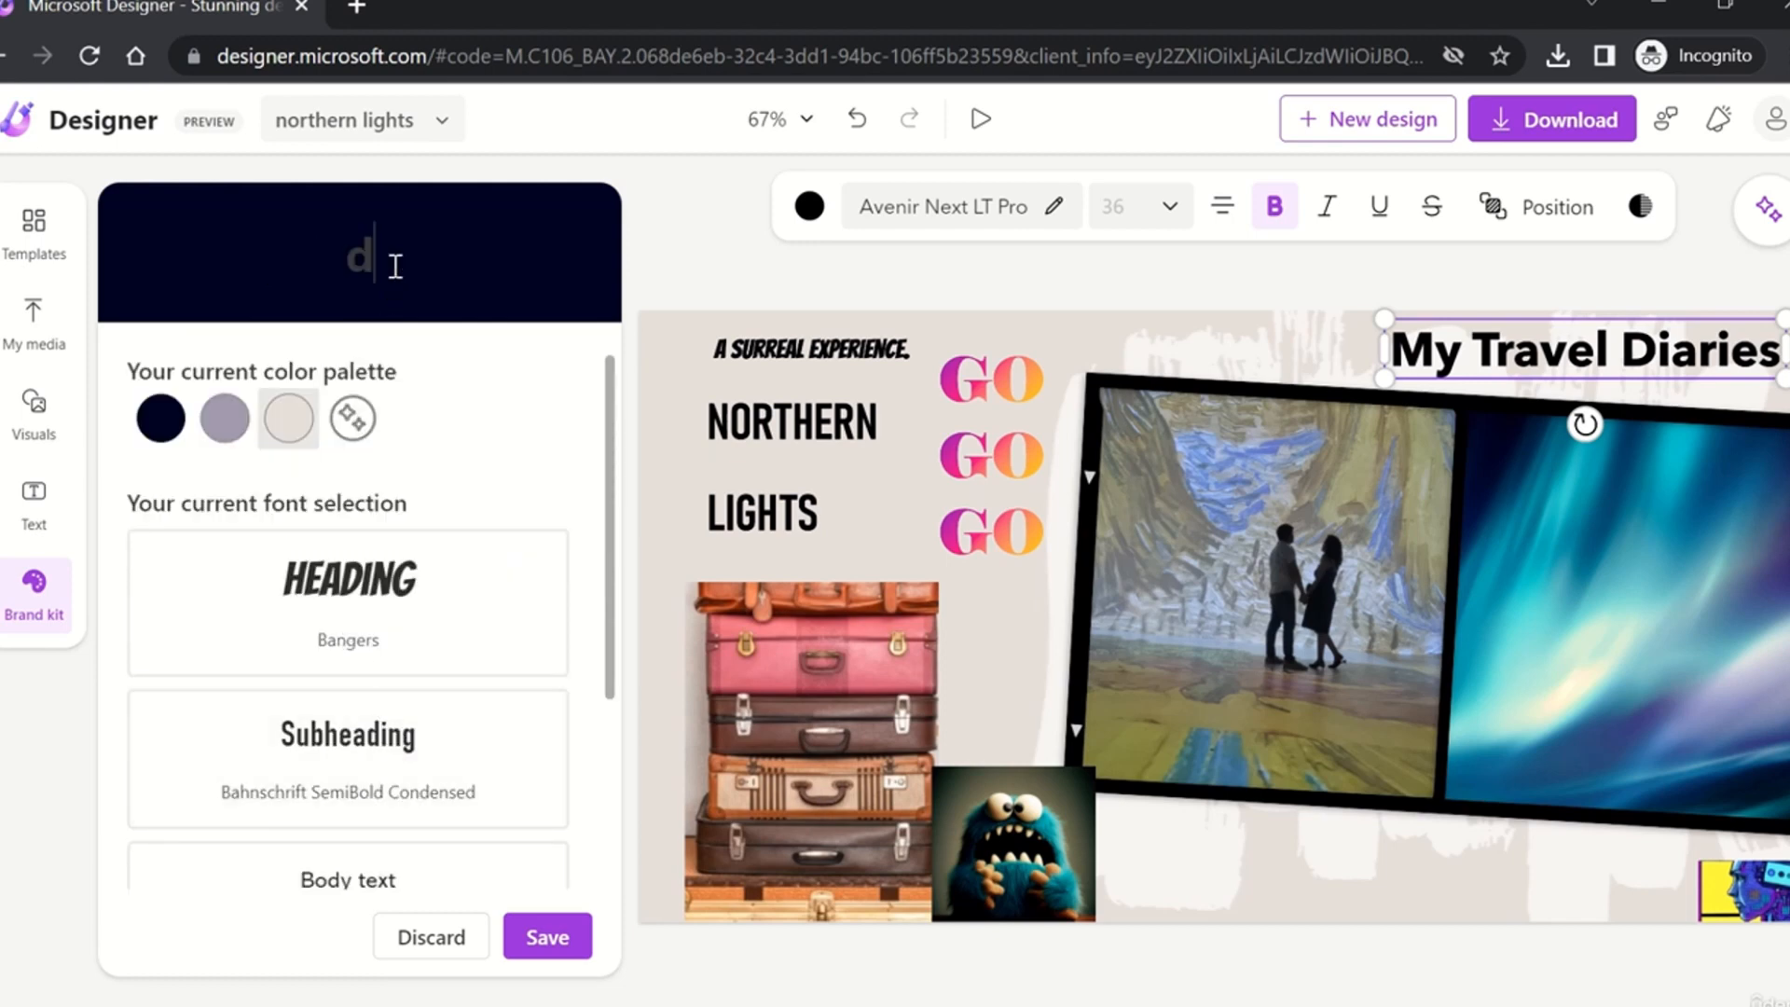
key(BackSpace)
text(My kit)
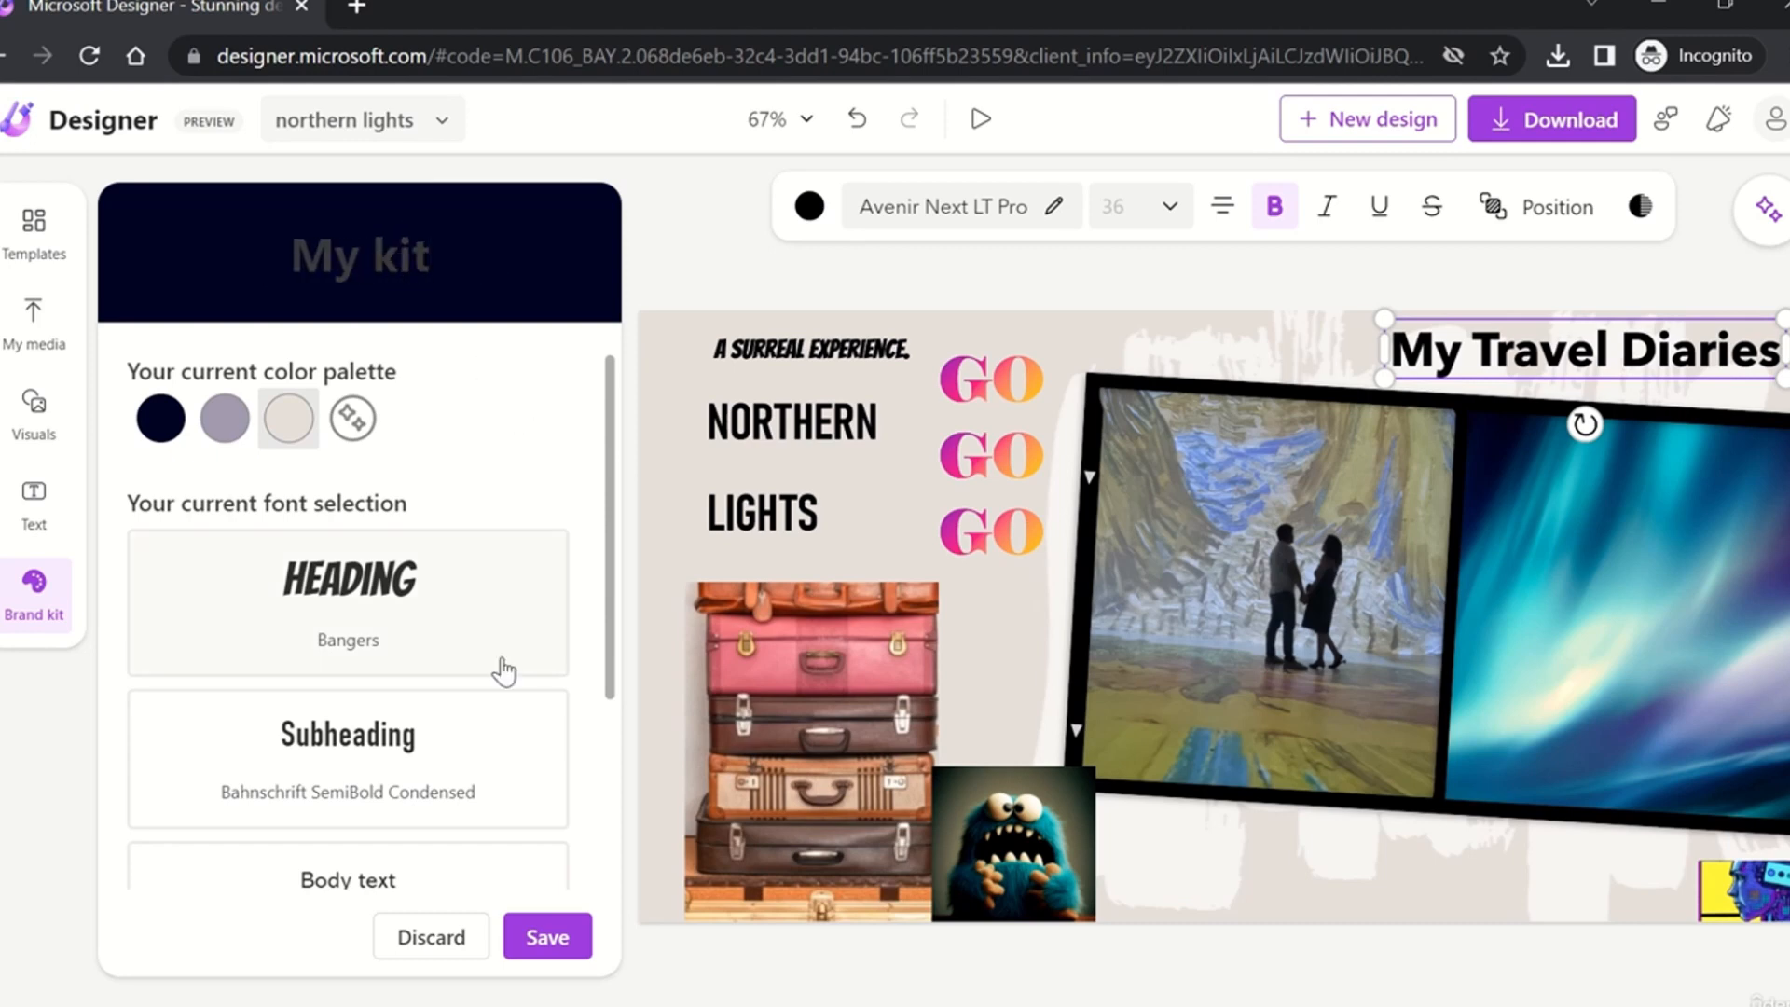
Step: Save the finished brand kit to the list of brand kits
scroll(495, 699, down, 3)
click(548, 944)
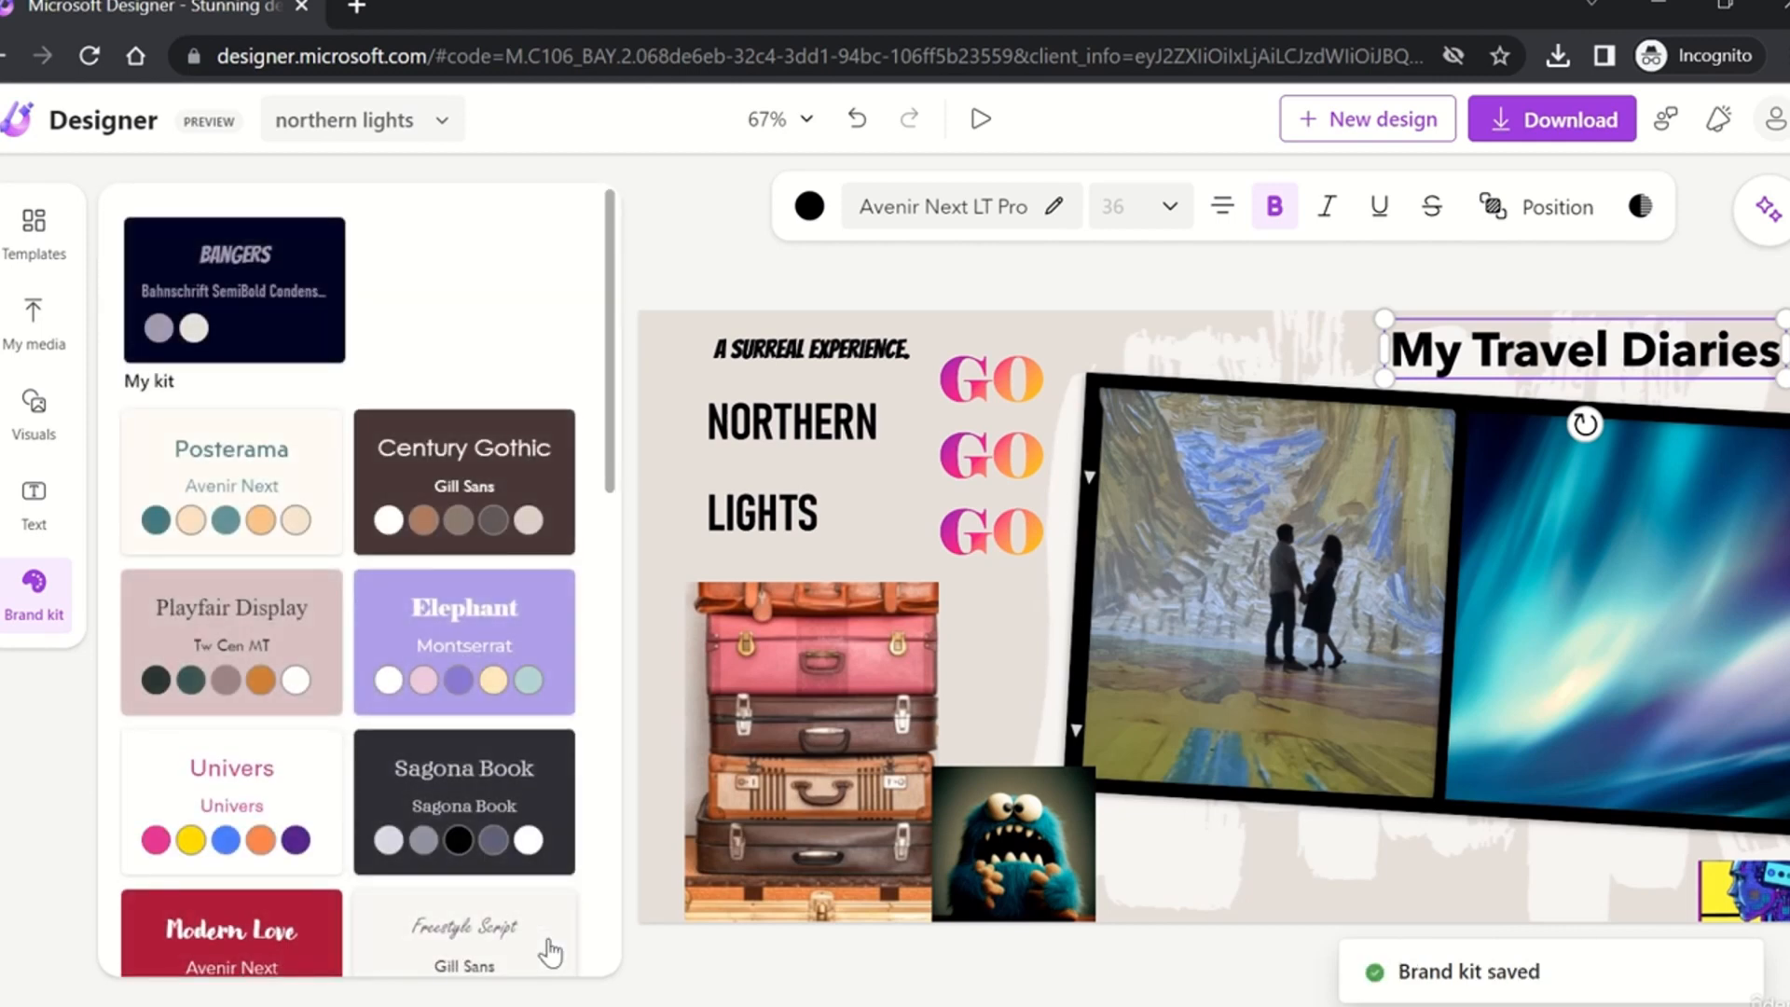
Step: Apply My kit to the design and undo the last colour shuffle
mouse_move(344, 240)
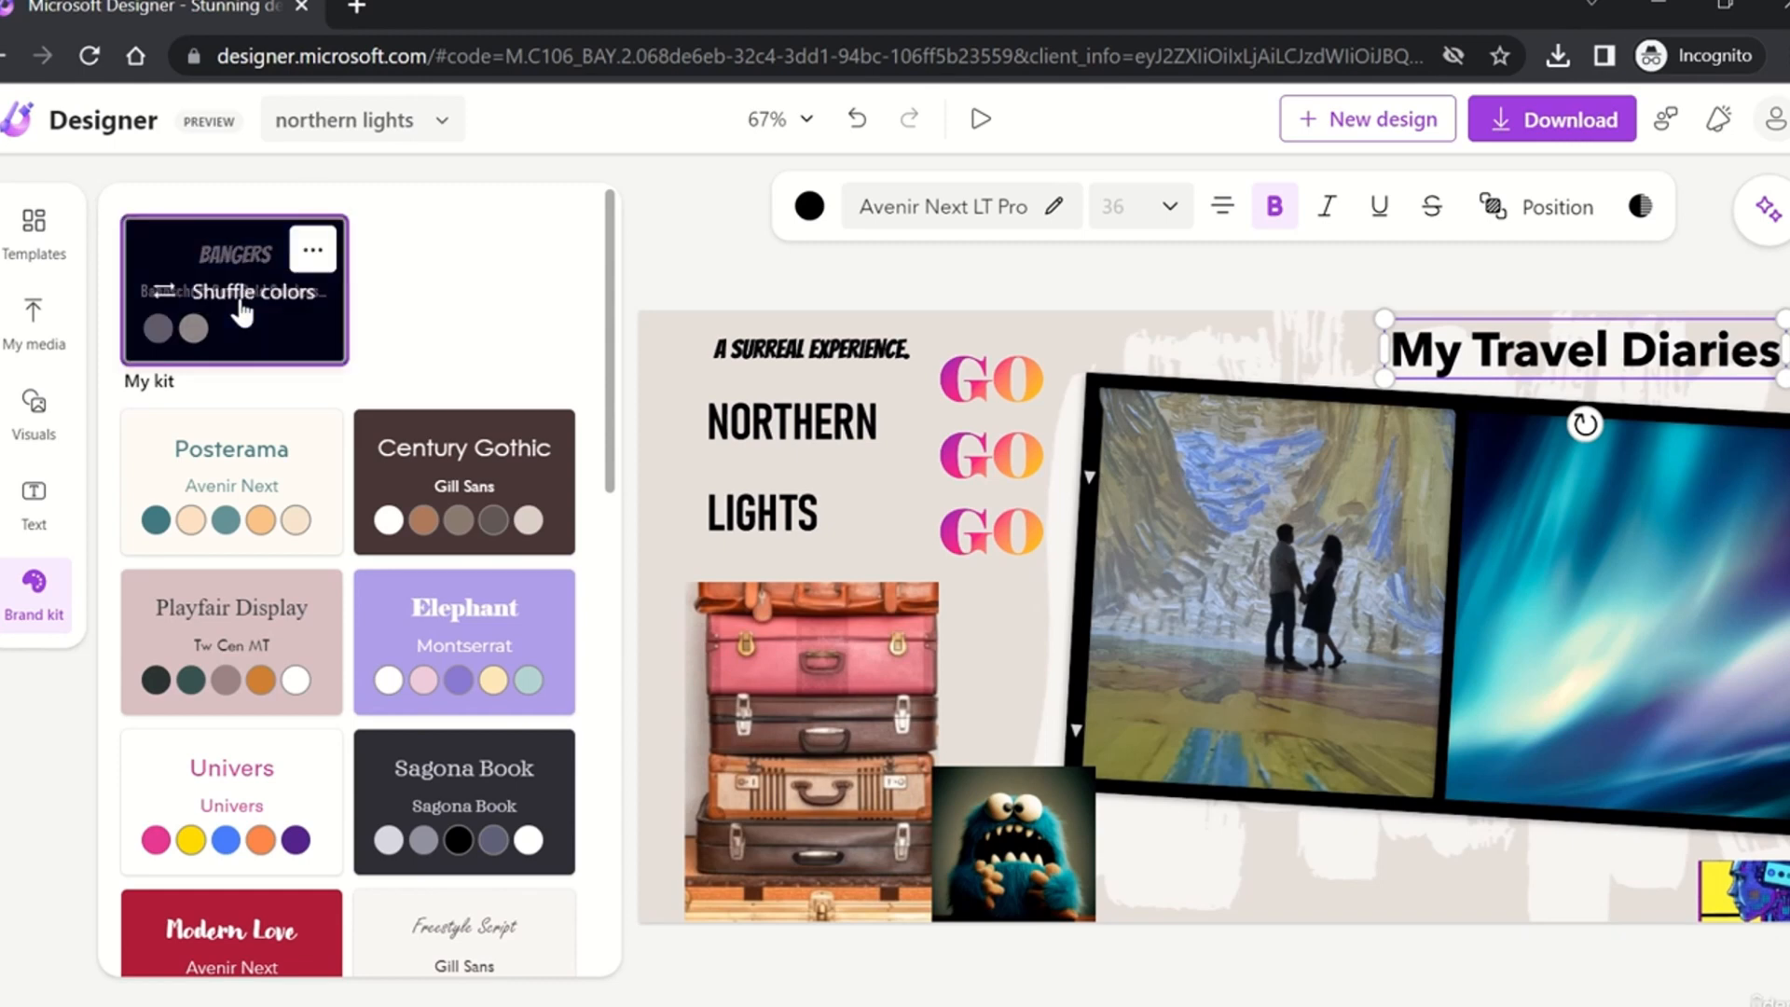
click(241, 310)
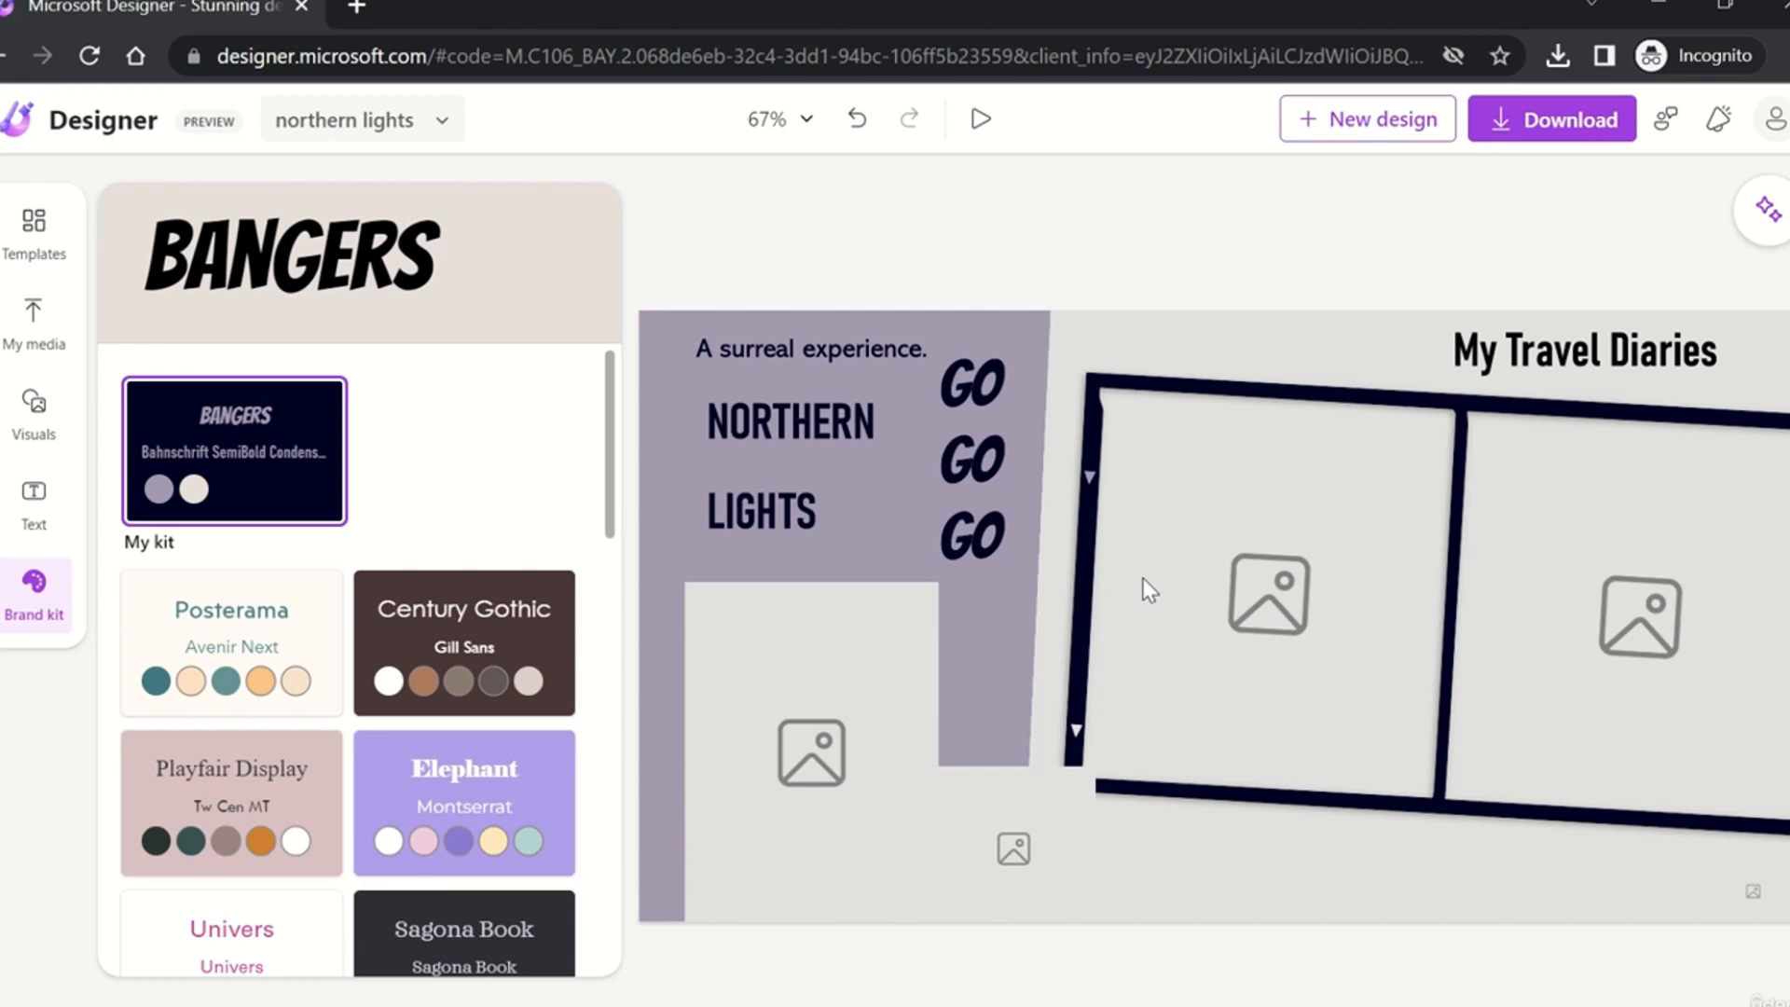
click(857, 121)
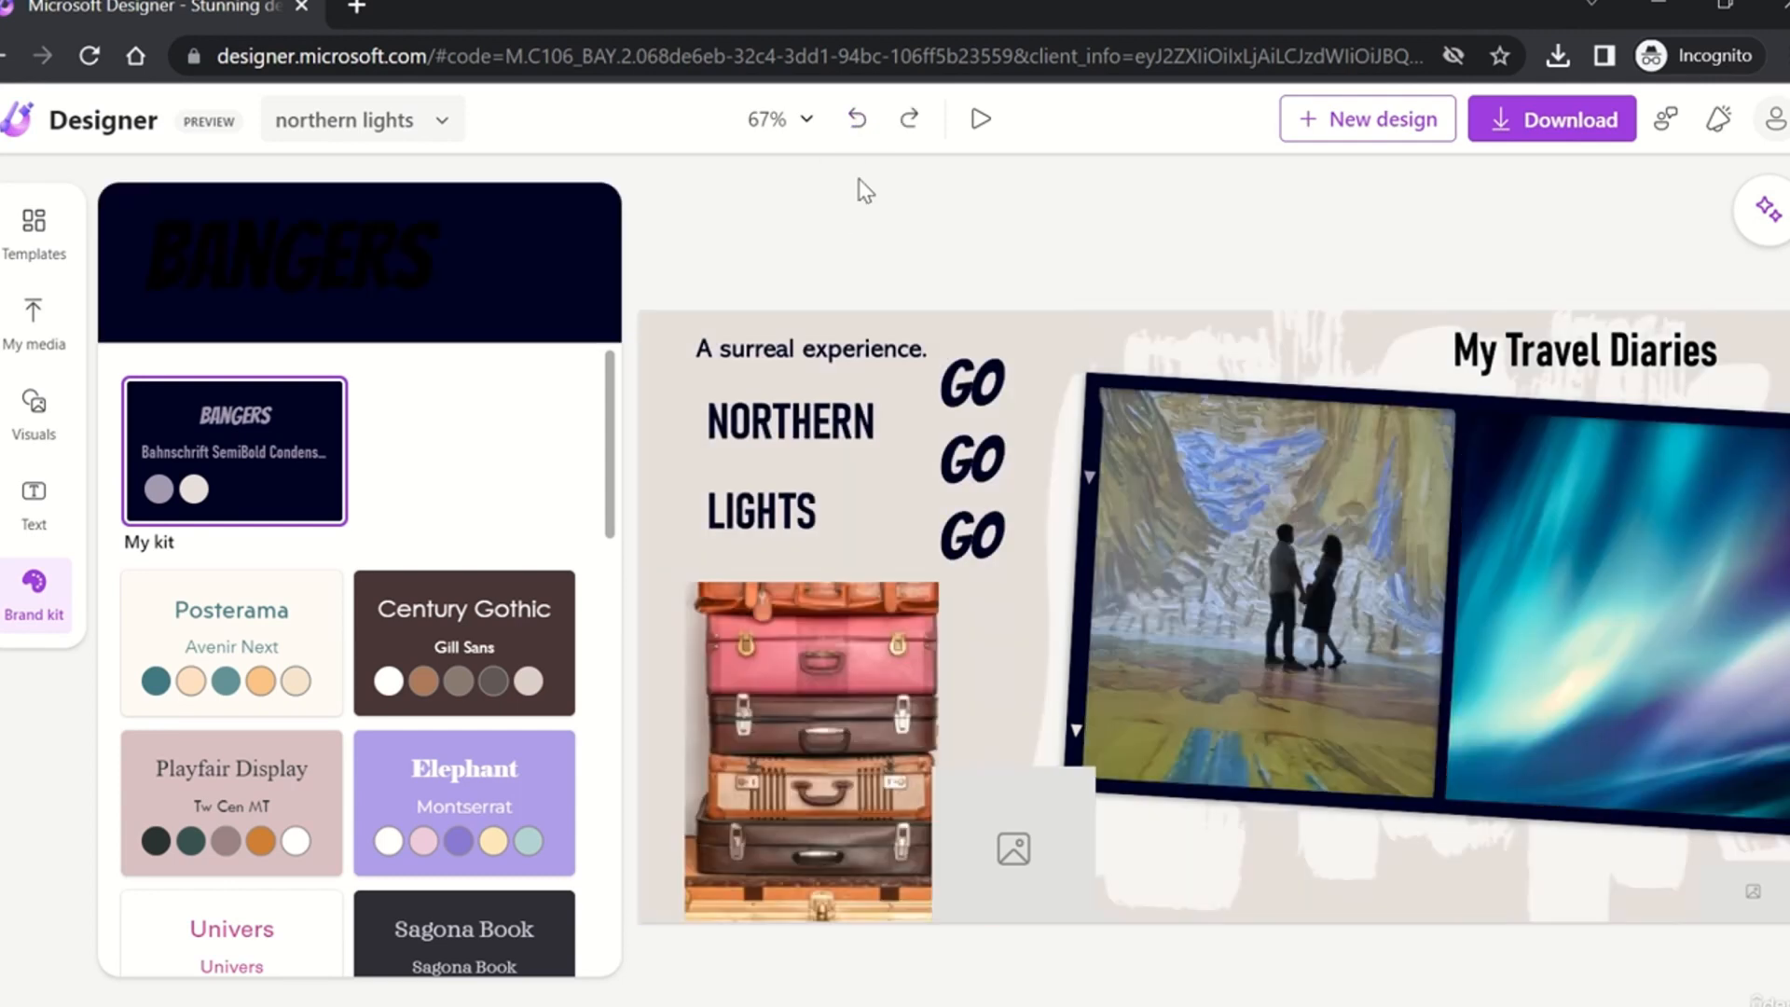
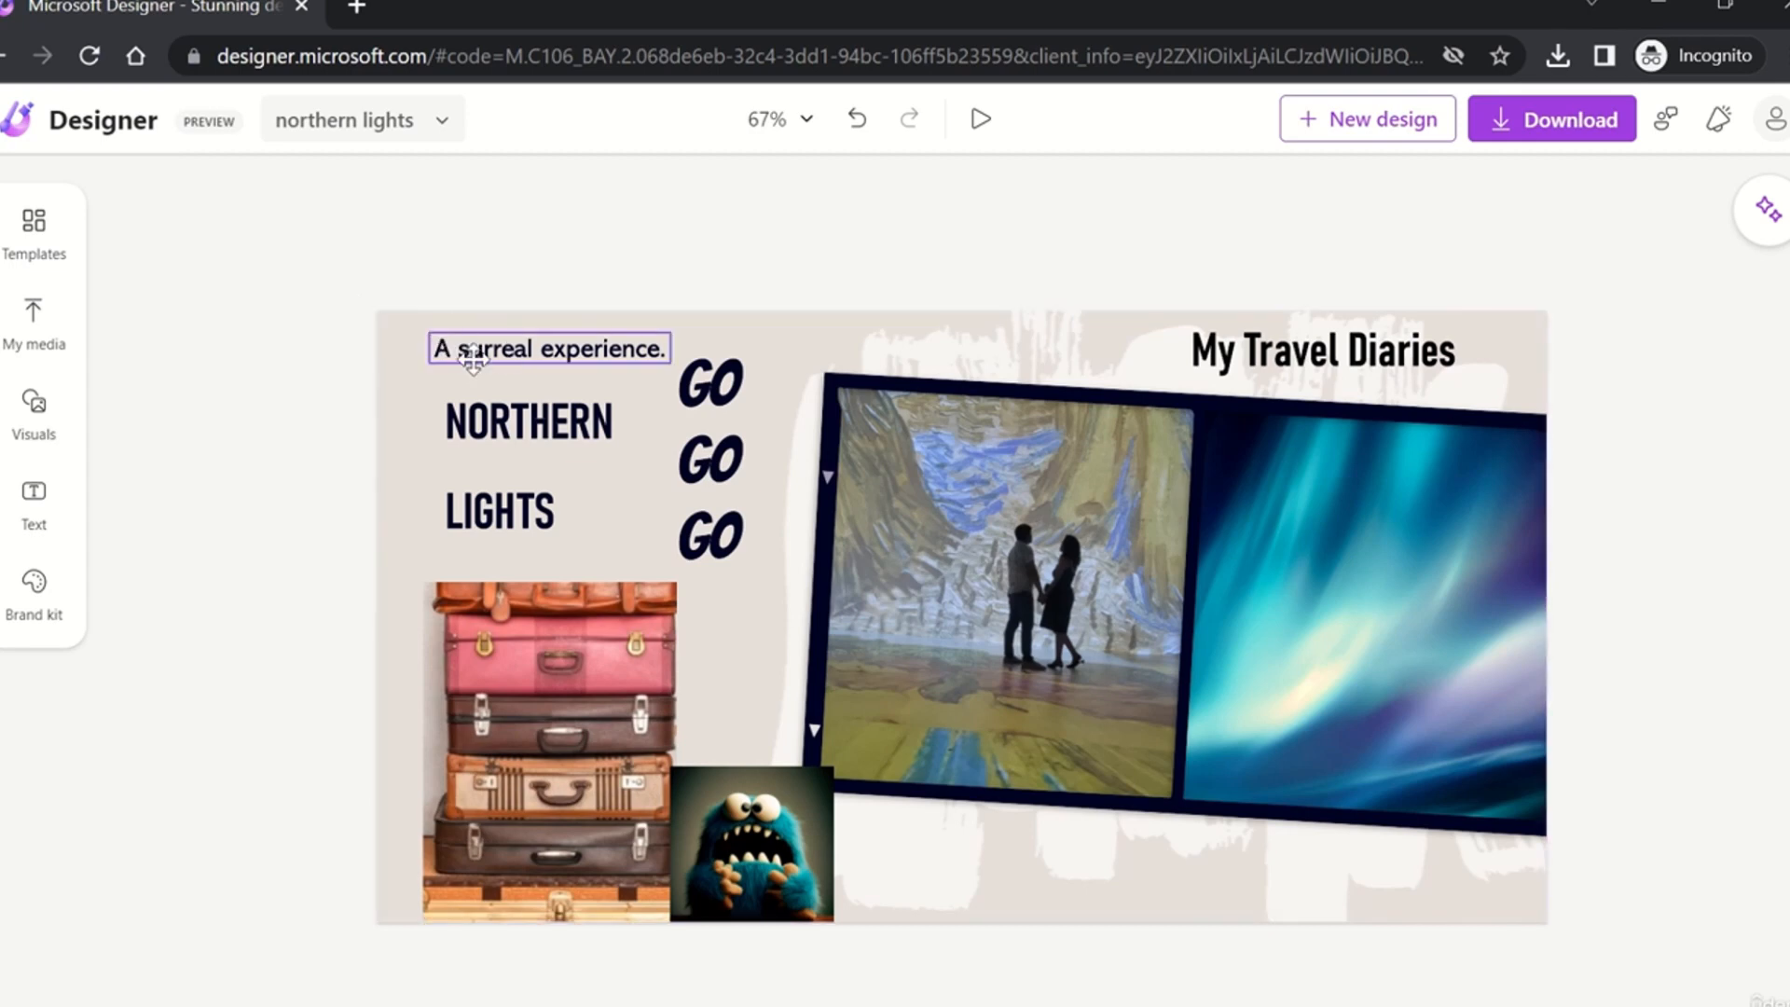
Step: Shrink the "A surreal experience." text to size 18 and tilt it slightly counterclockwise
click(545, 353)
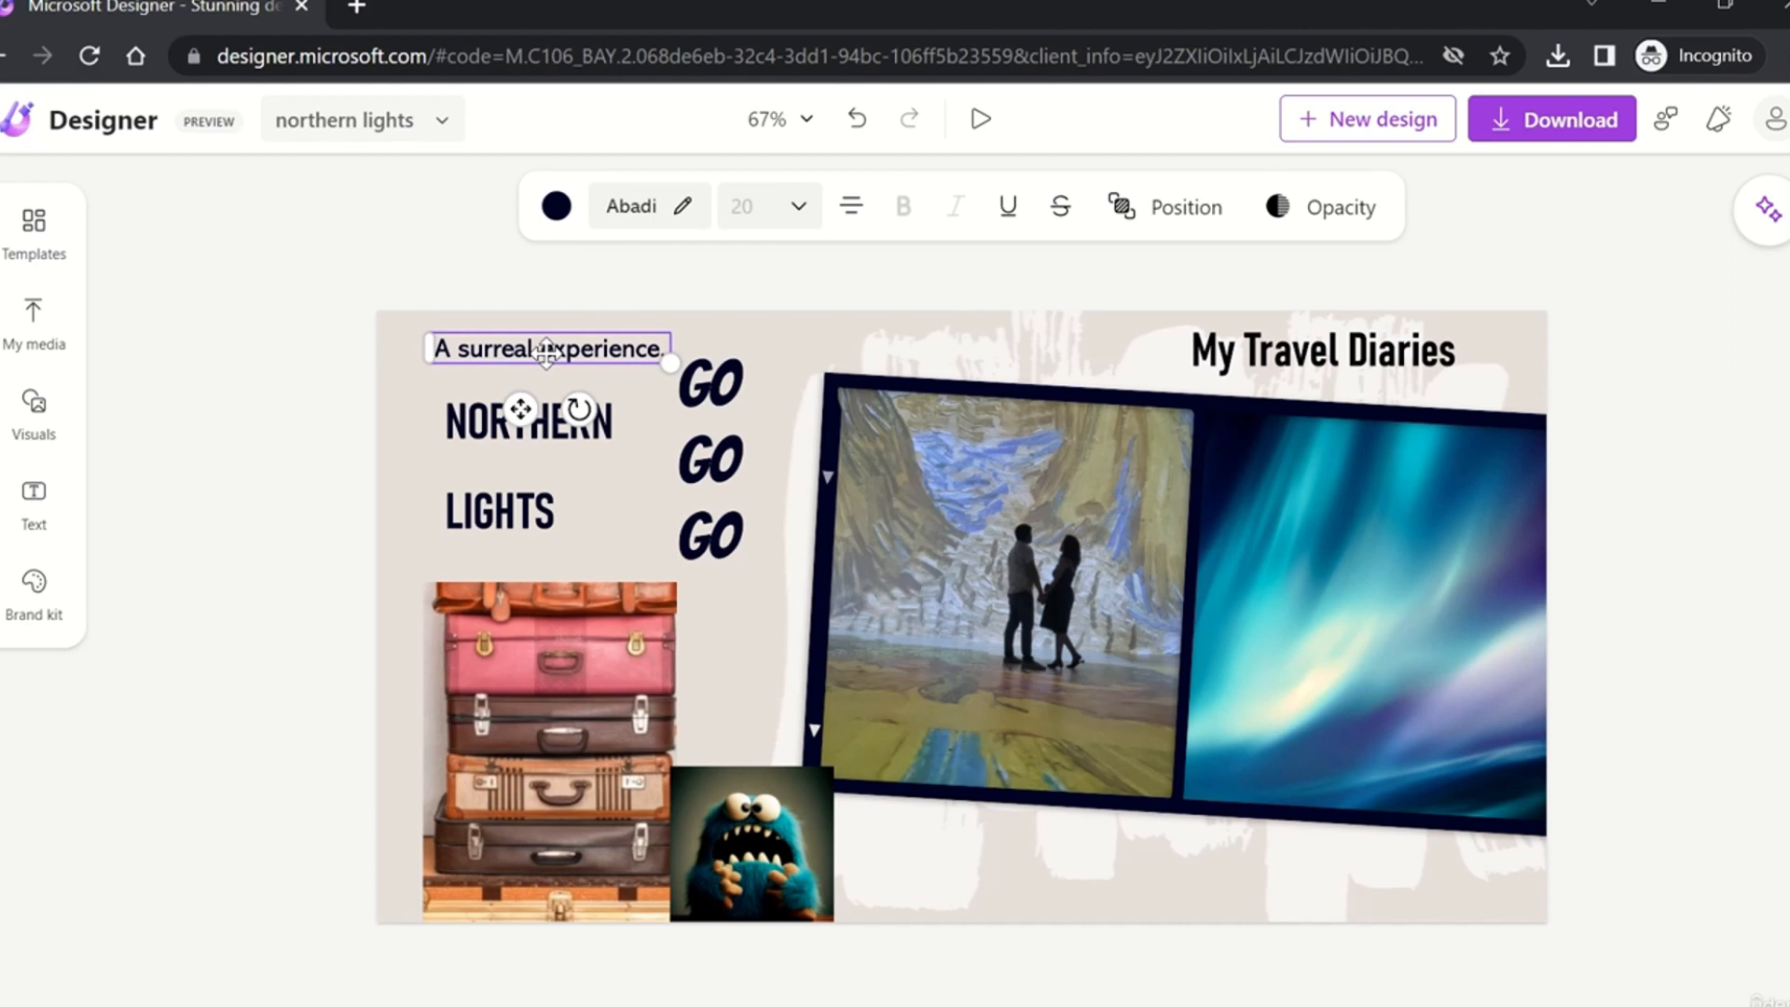
mouse_move(670, 363)
mouse_down()
mouse_move(696, 373)
mouse_move(645, 364)
mouse_up()
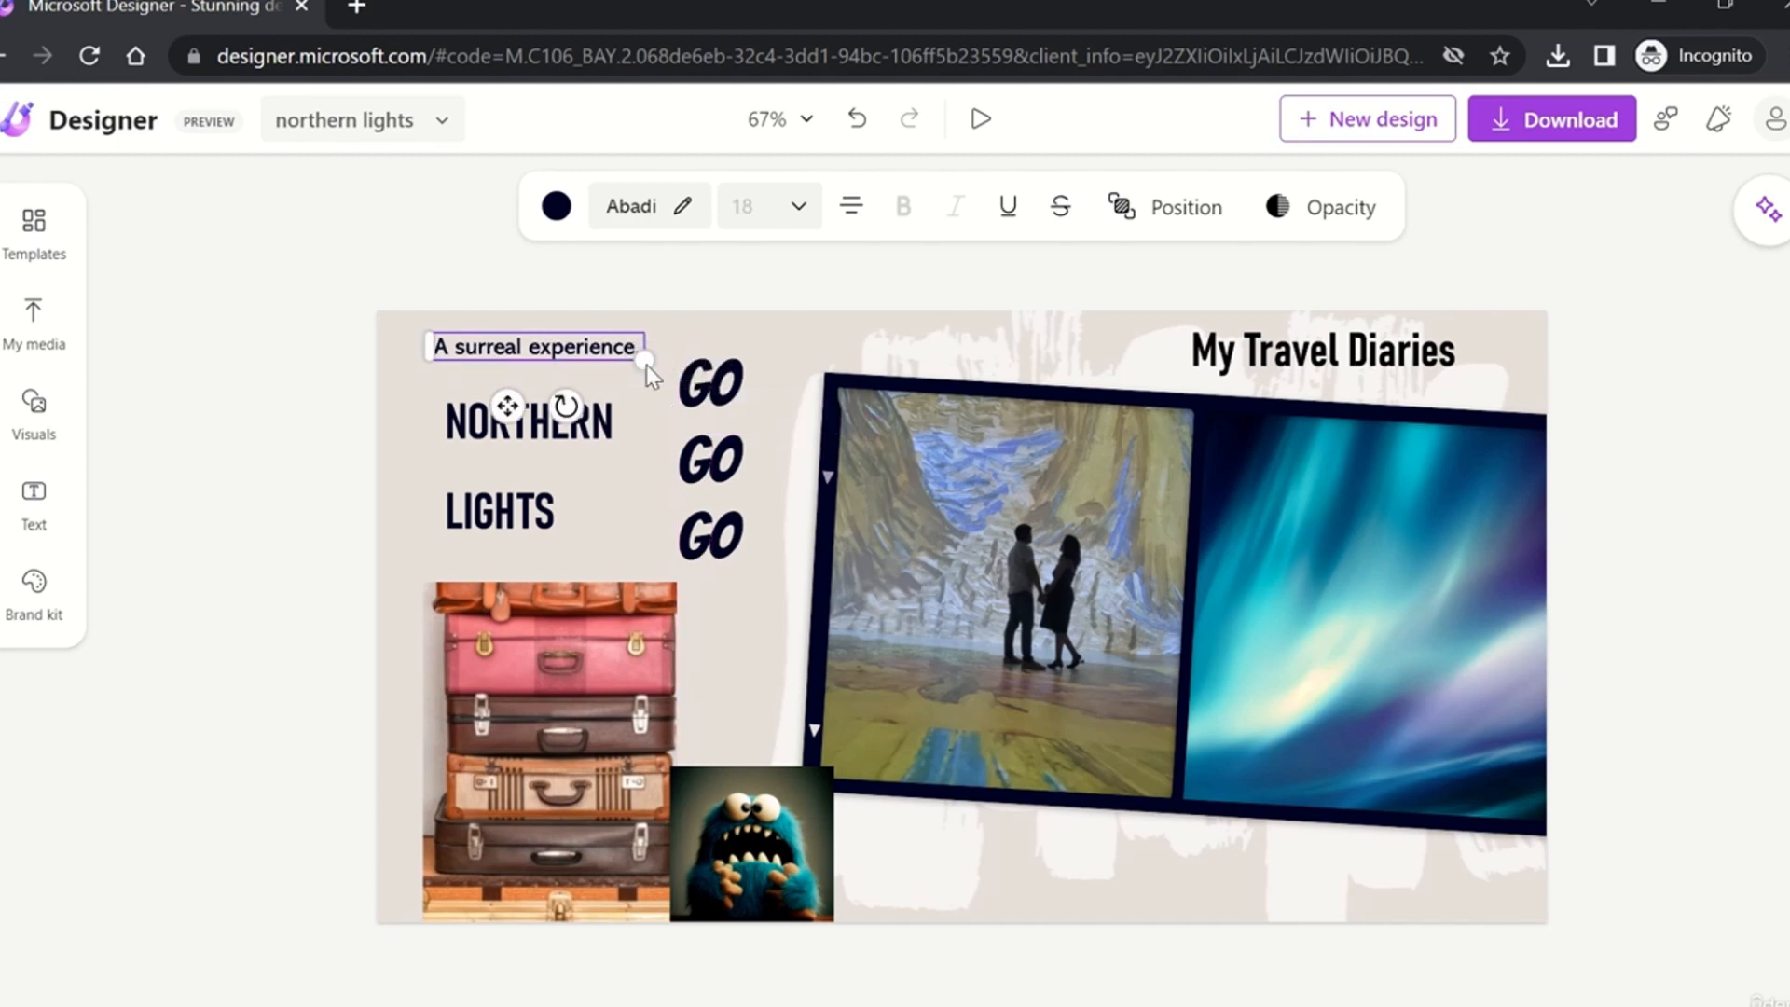
drag(501, 408, 556, 401)
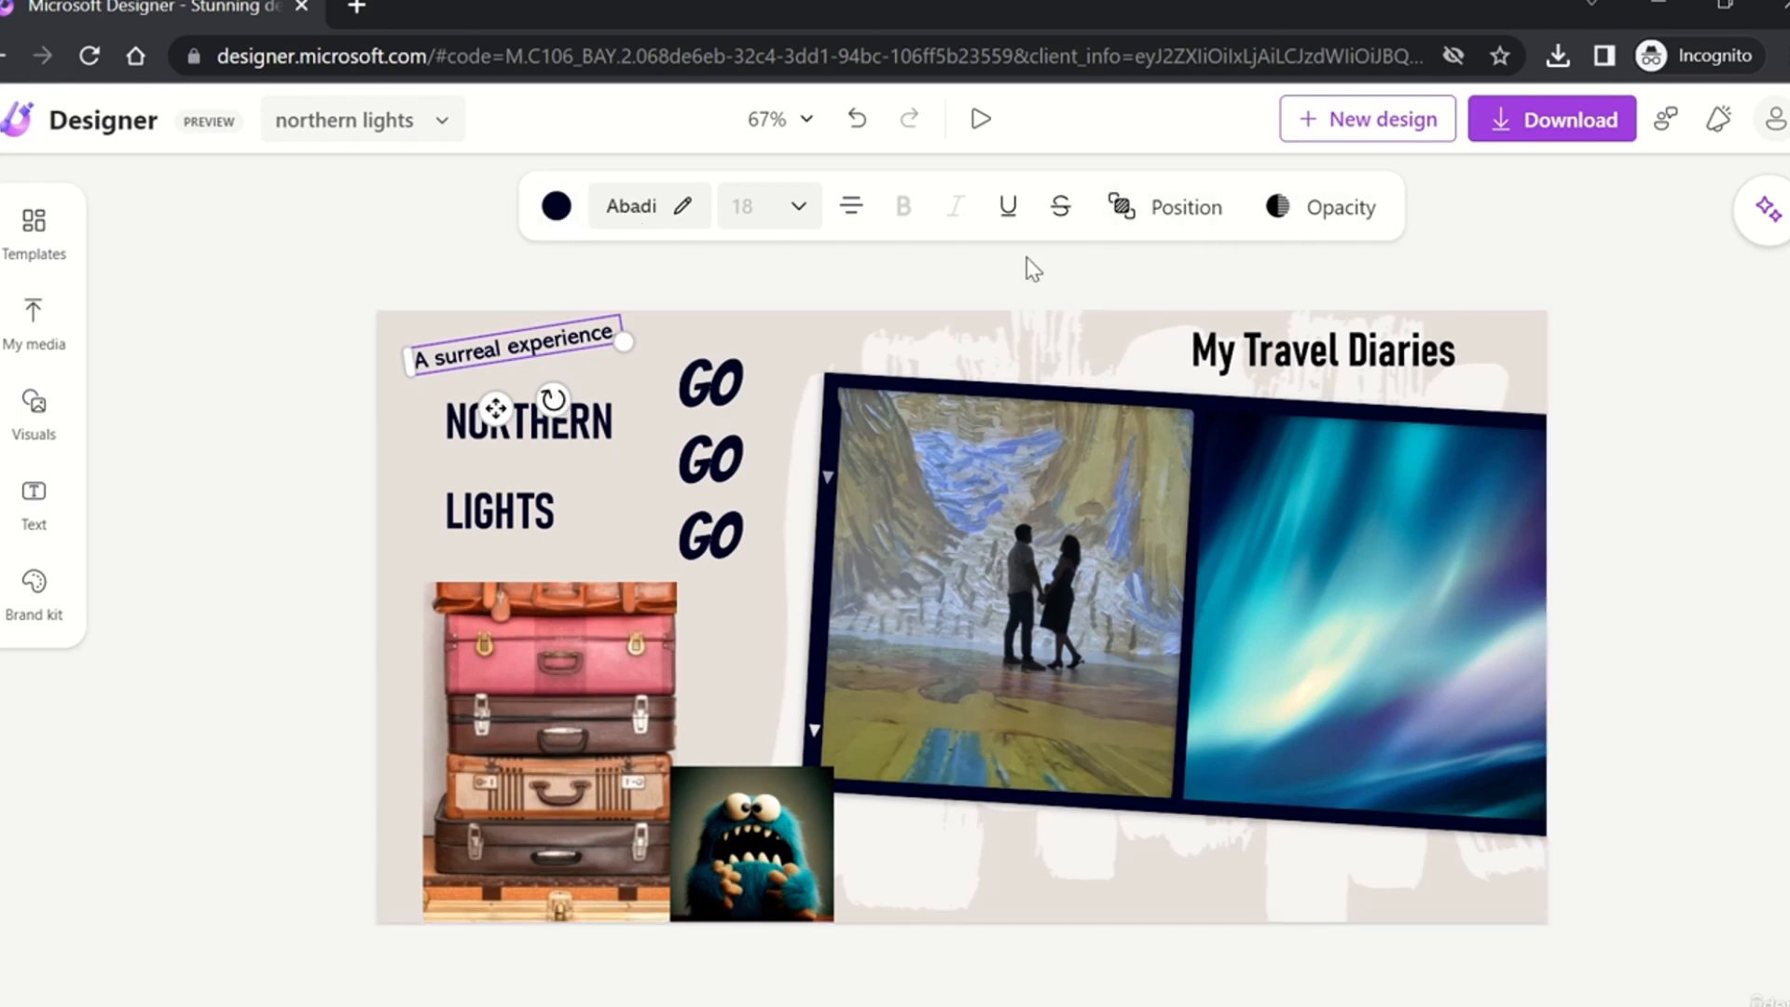
Step: Recolour the "A surreal experience." text bright blue and set its font to Baguet Script from the Fun category
click(557, 207)
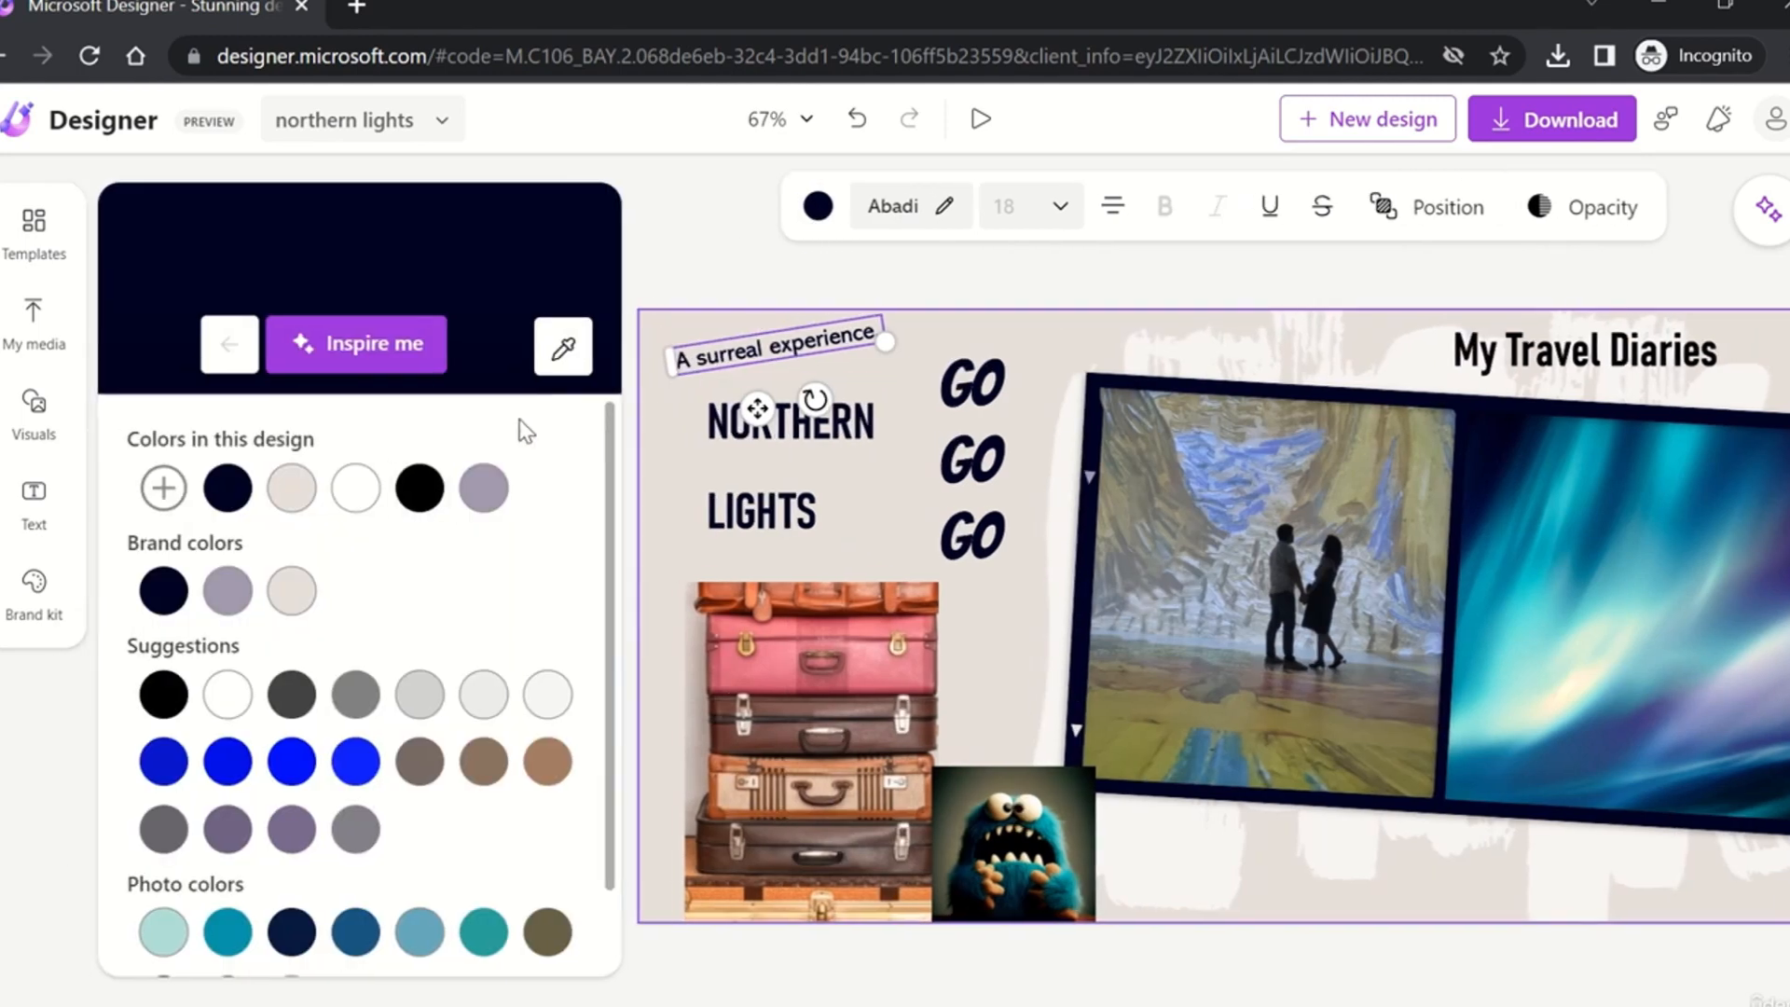
click(292, 762)
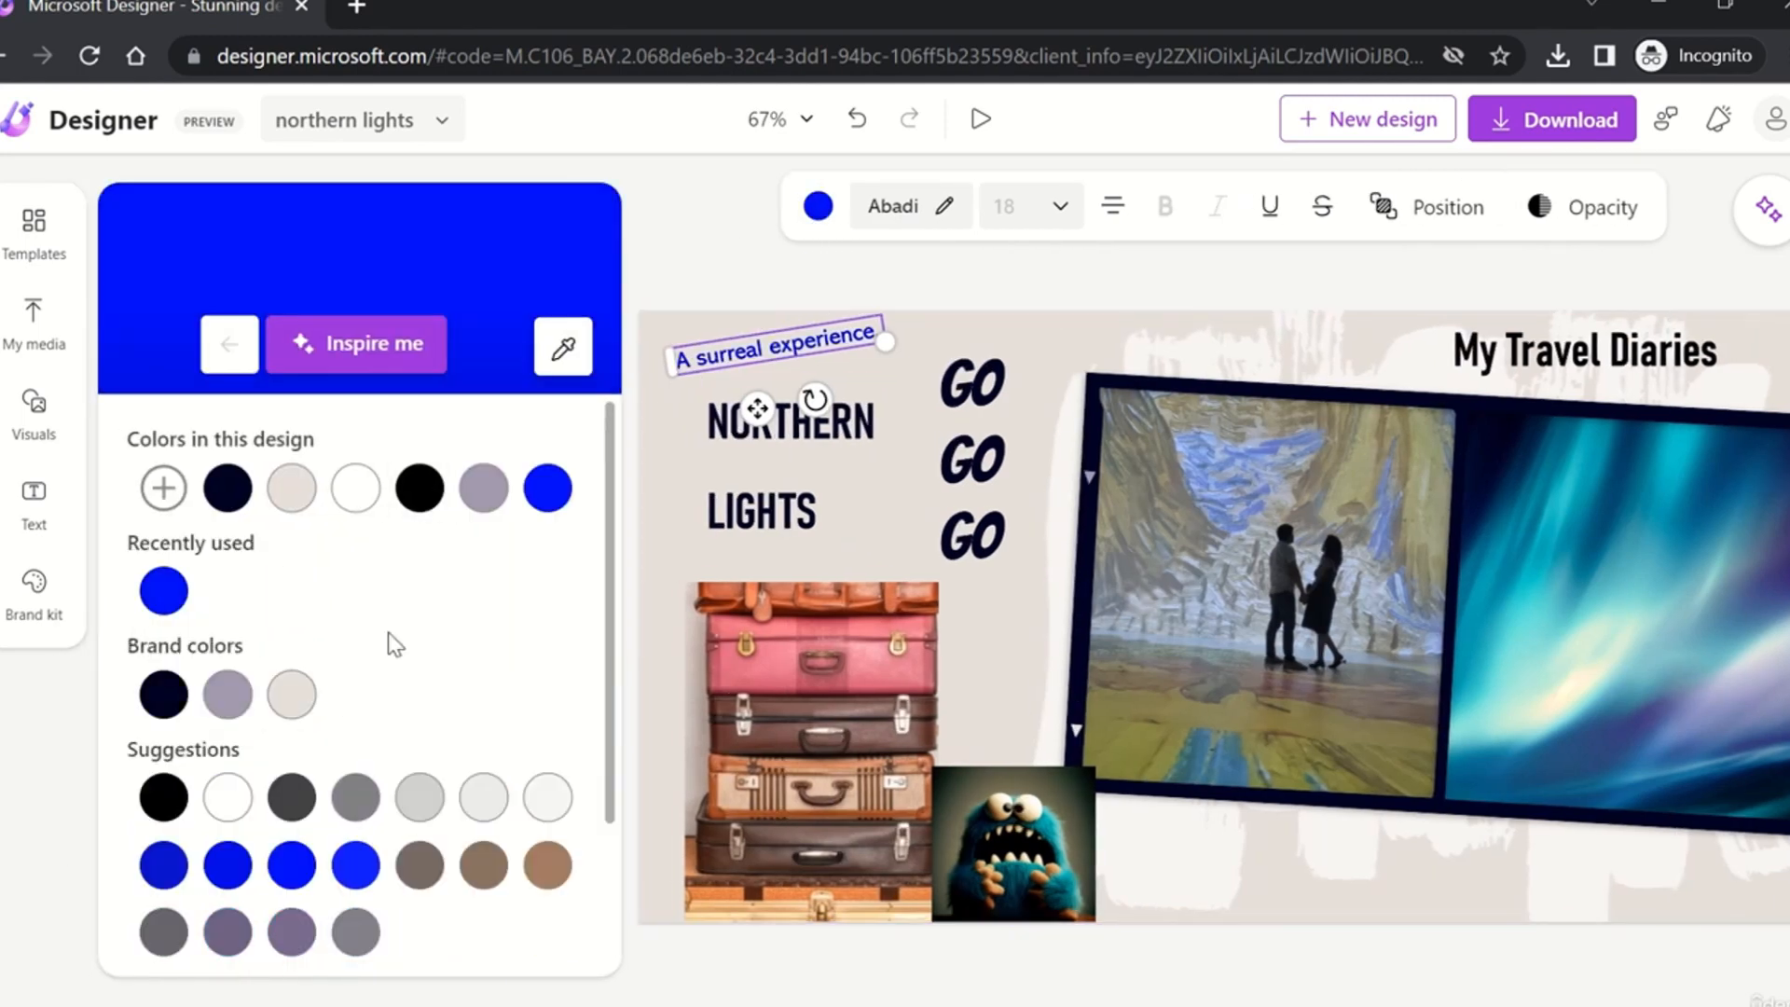
click(945, 209)
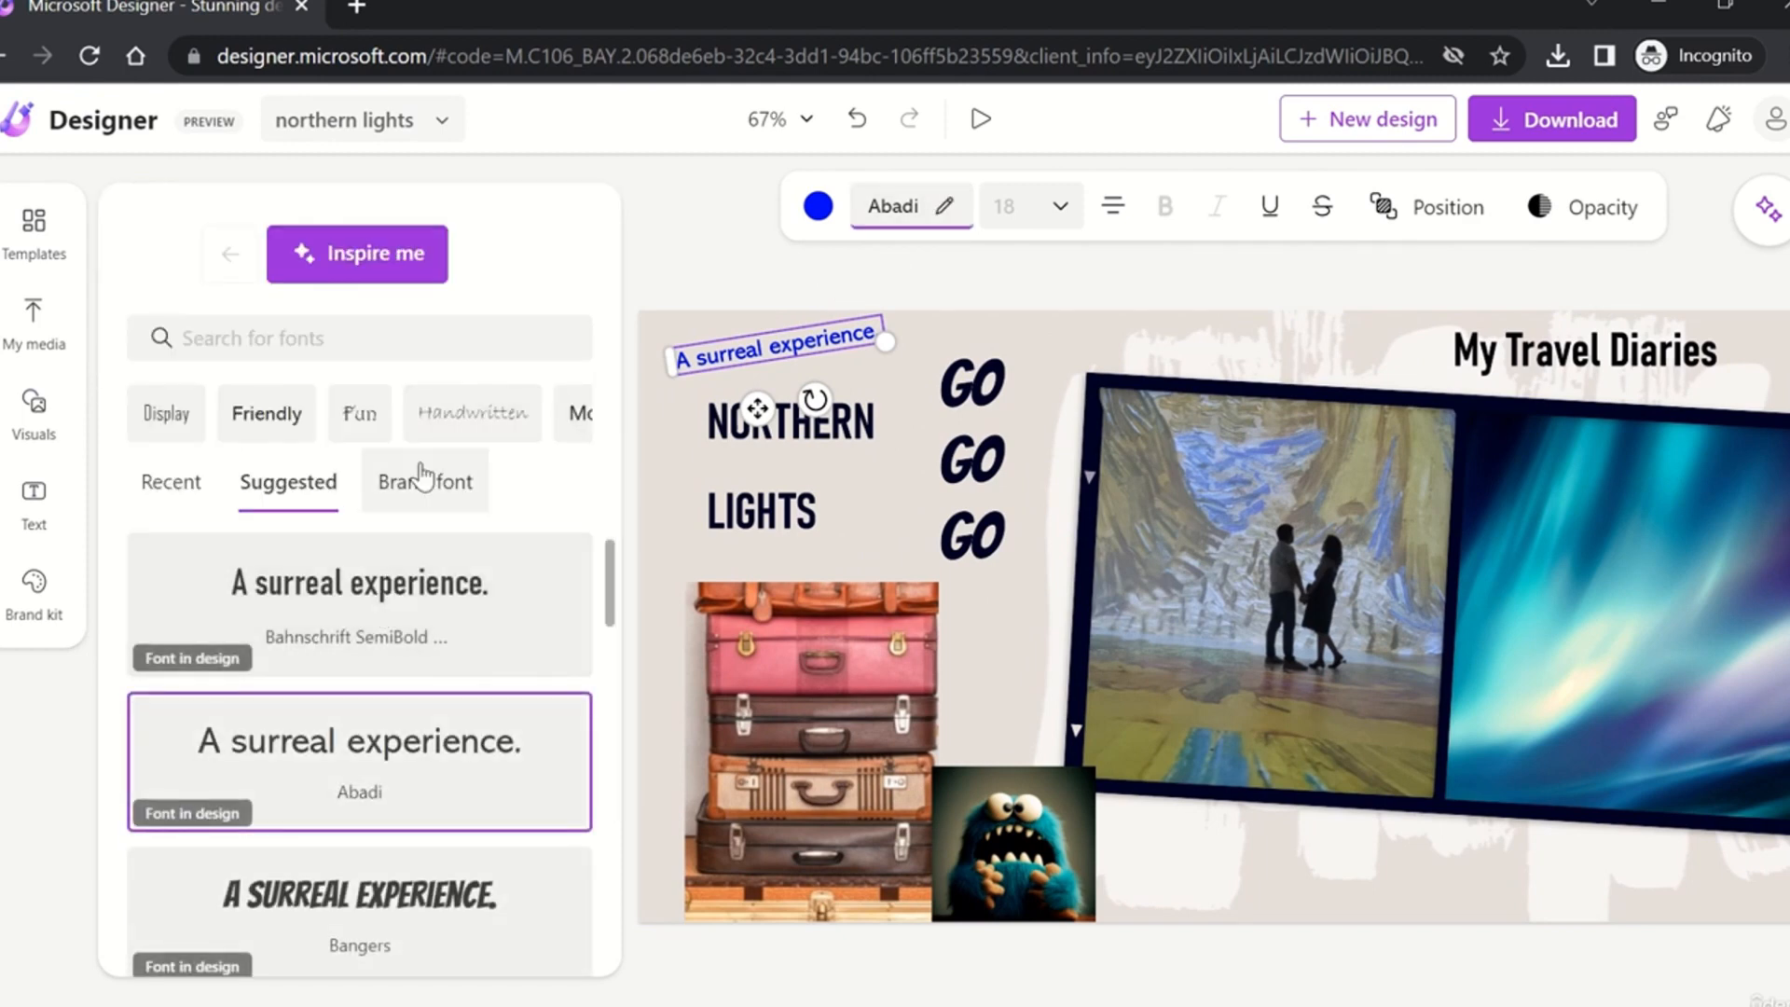
click(384, 409)
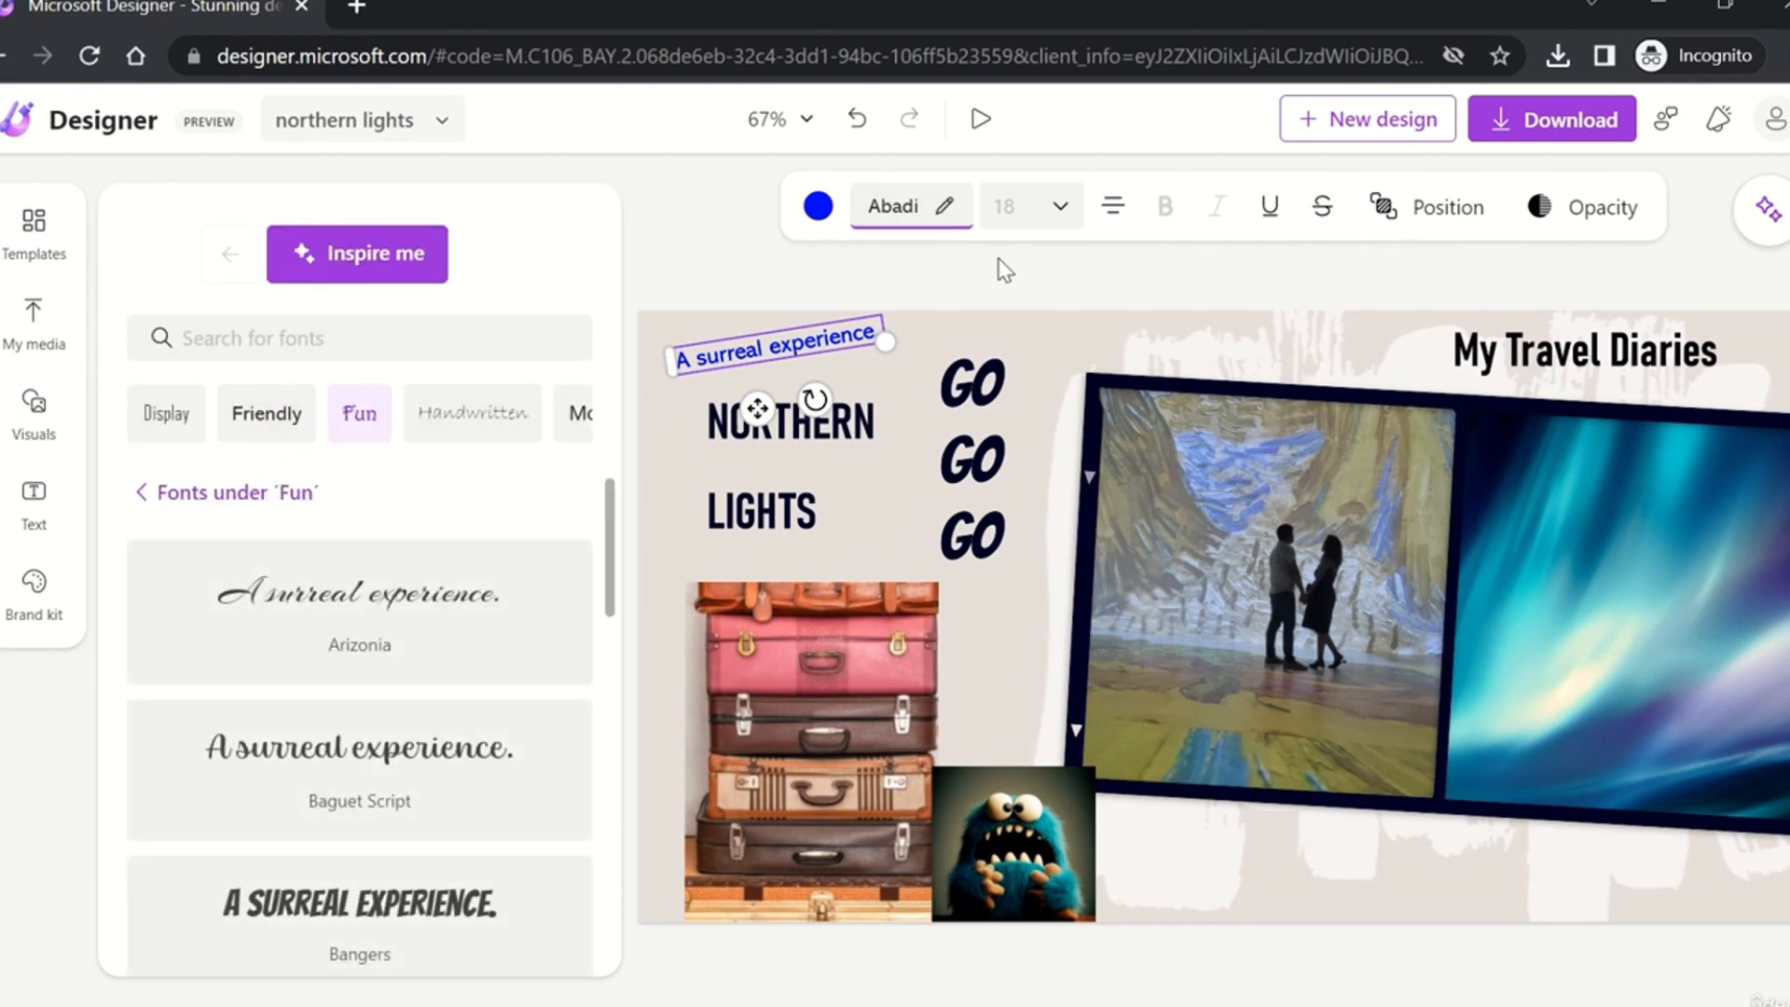
click(512, 612)
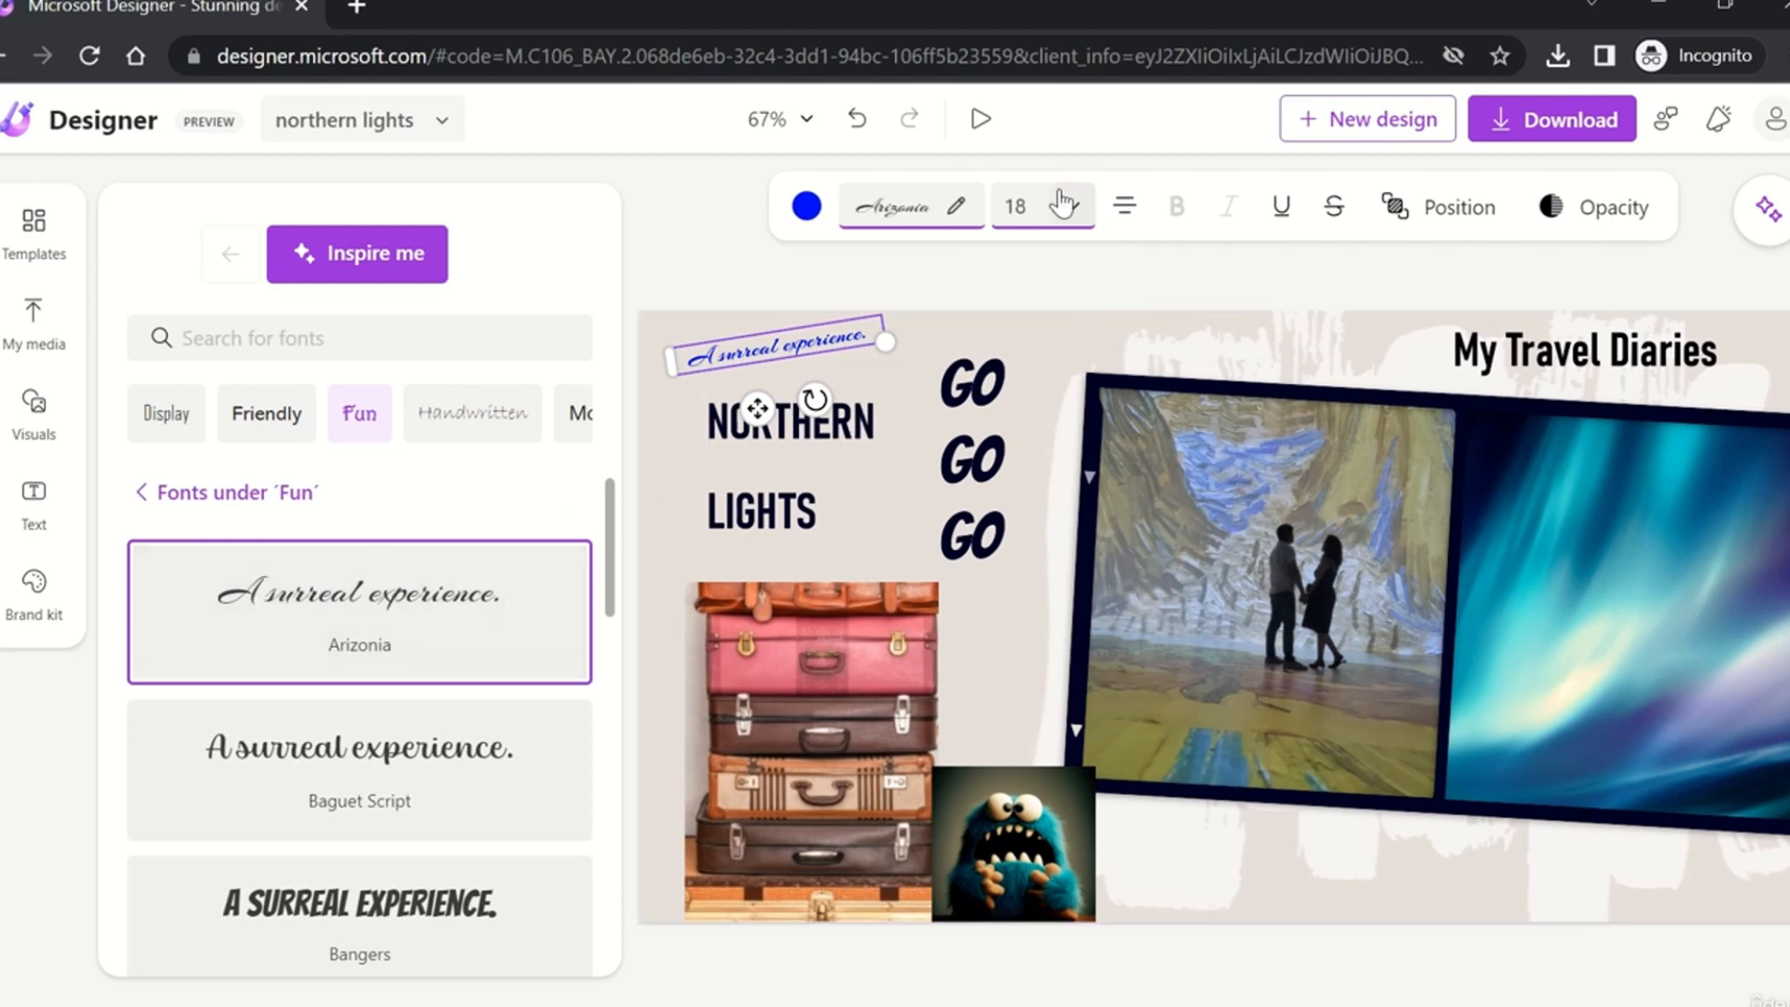
click(506, 762)
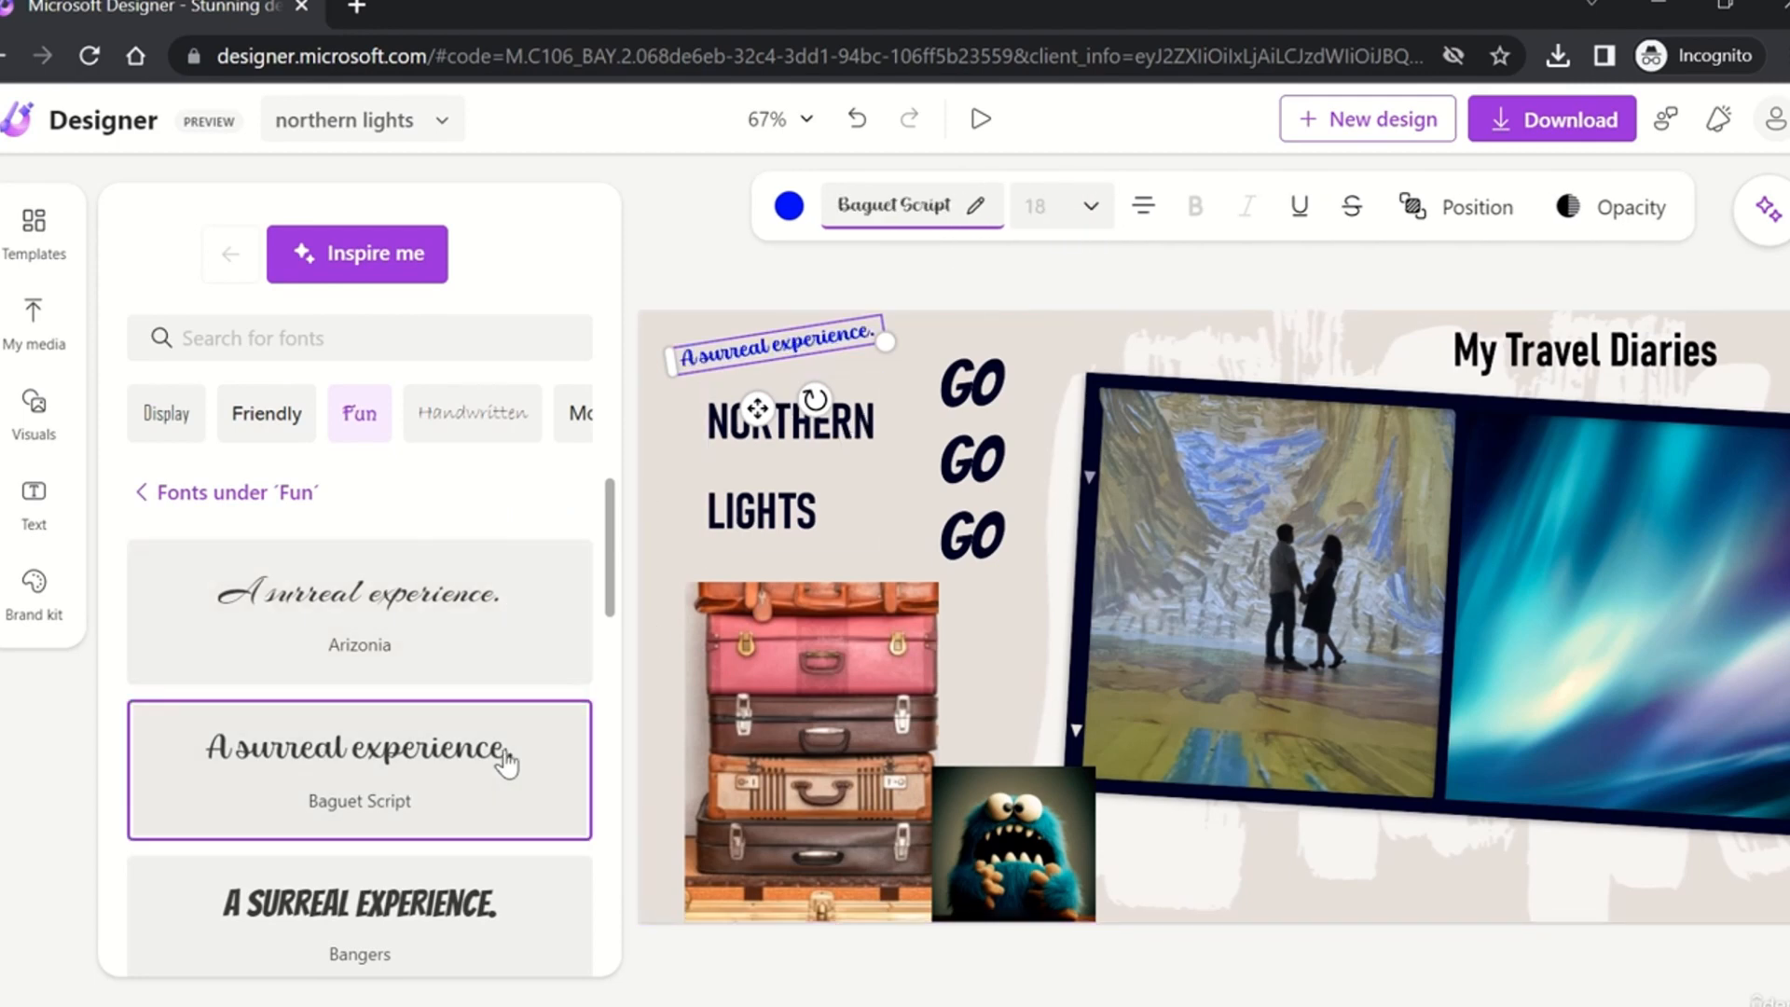
Step: Enlarge the "A surreal experience." text to size 29 and nudge it and the NORTHERN LIGHTS text slightly down
click(1090, 205)
mouse_move(931, 282)
mouse_down()
mouse_move(959, 284)
mouse_move(911, 284)
mouse_move(940, 285)
mouse_up()
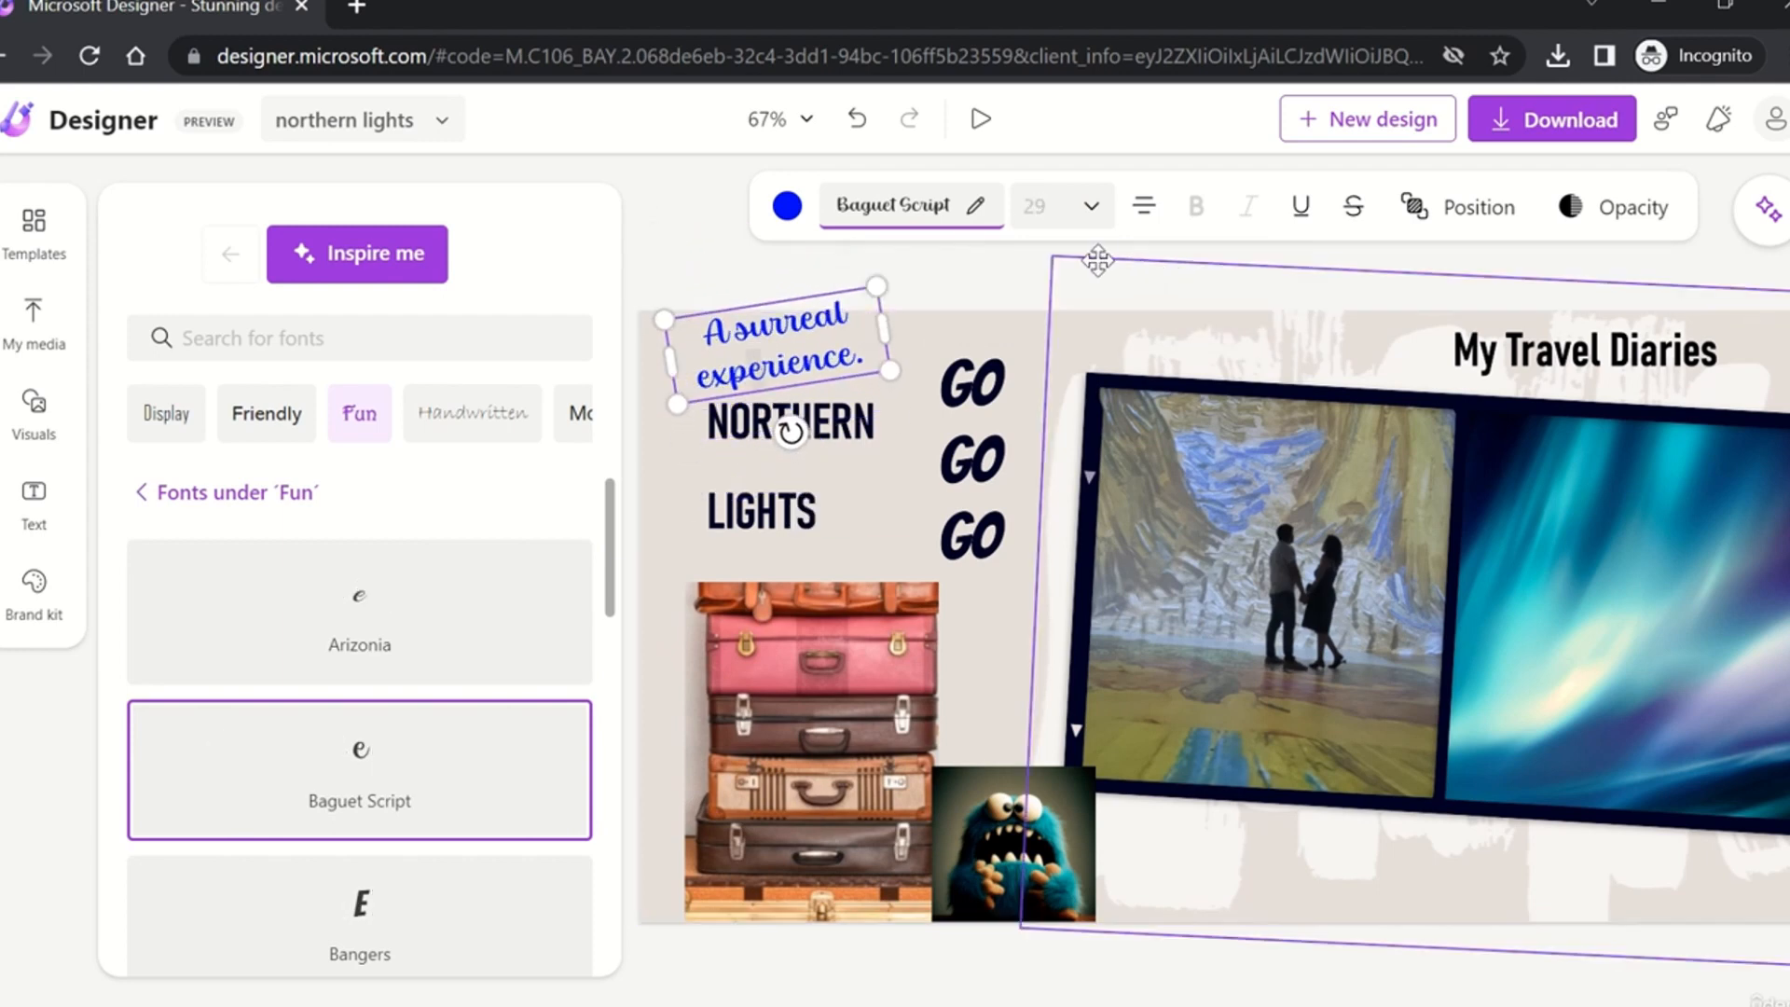
click(1031, 280)
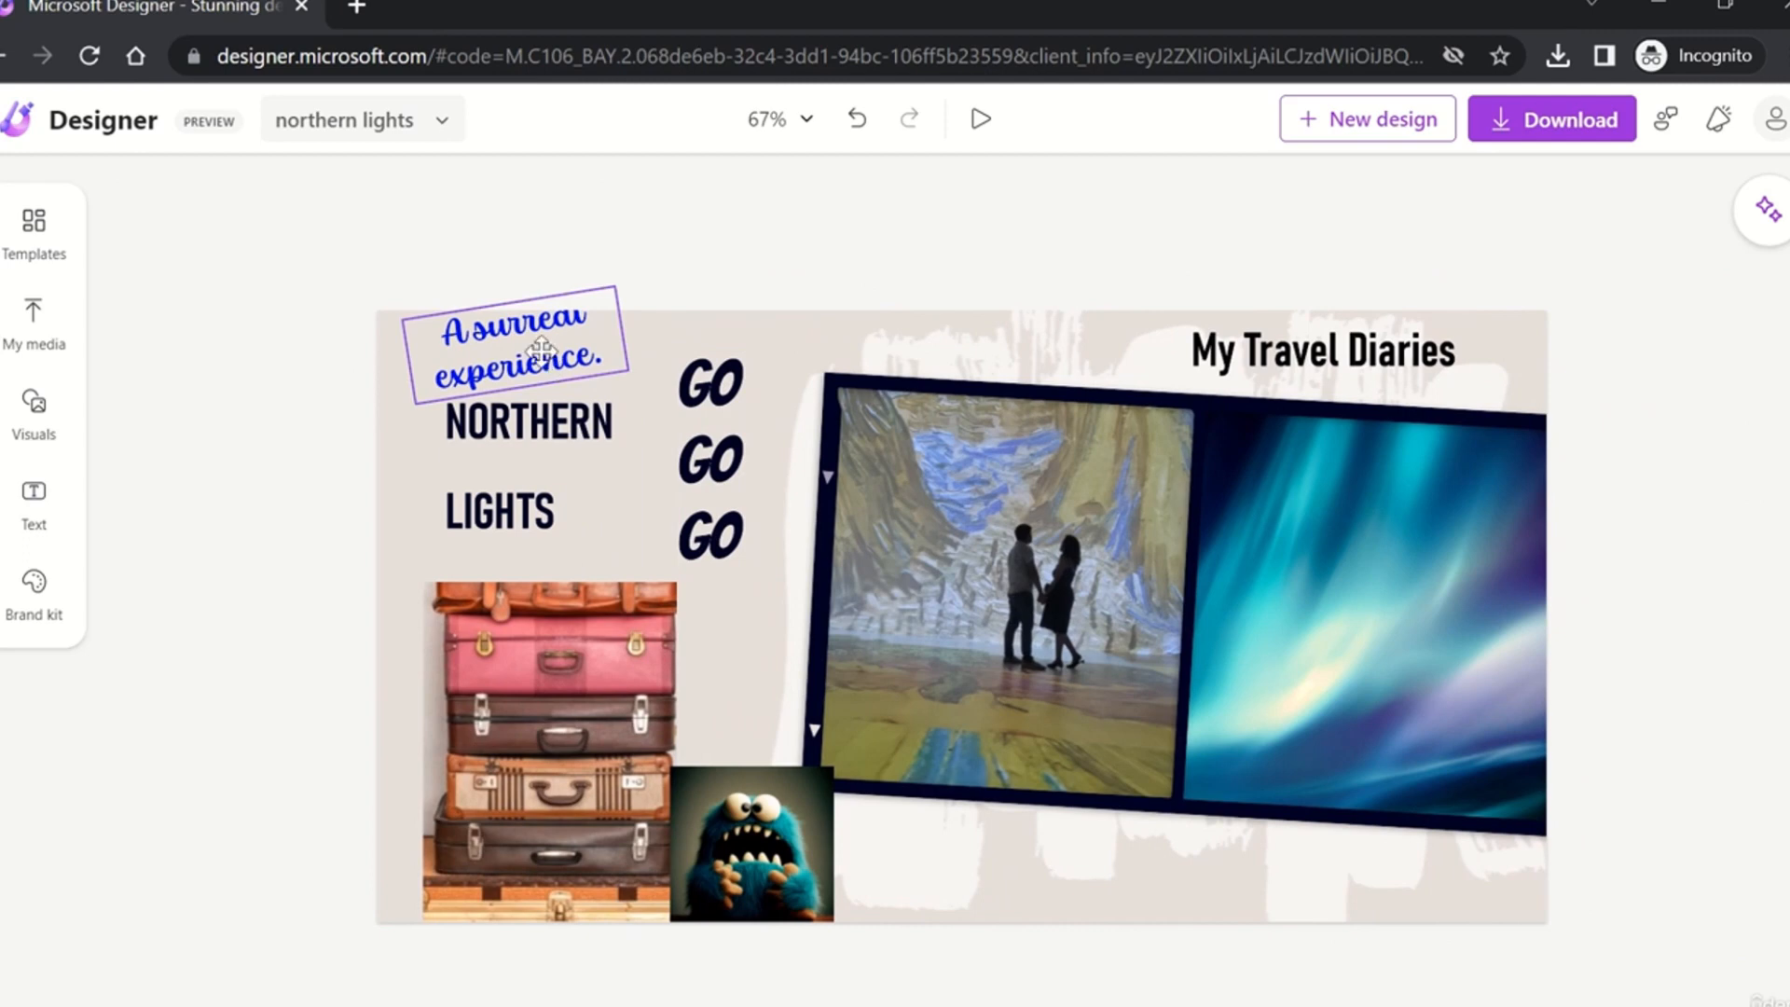
click(555, 362)
drag(527, 383, 564, 443)
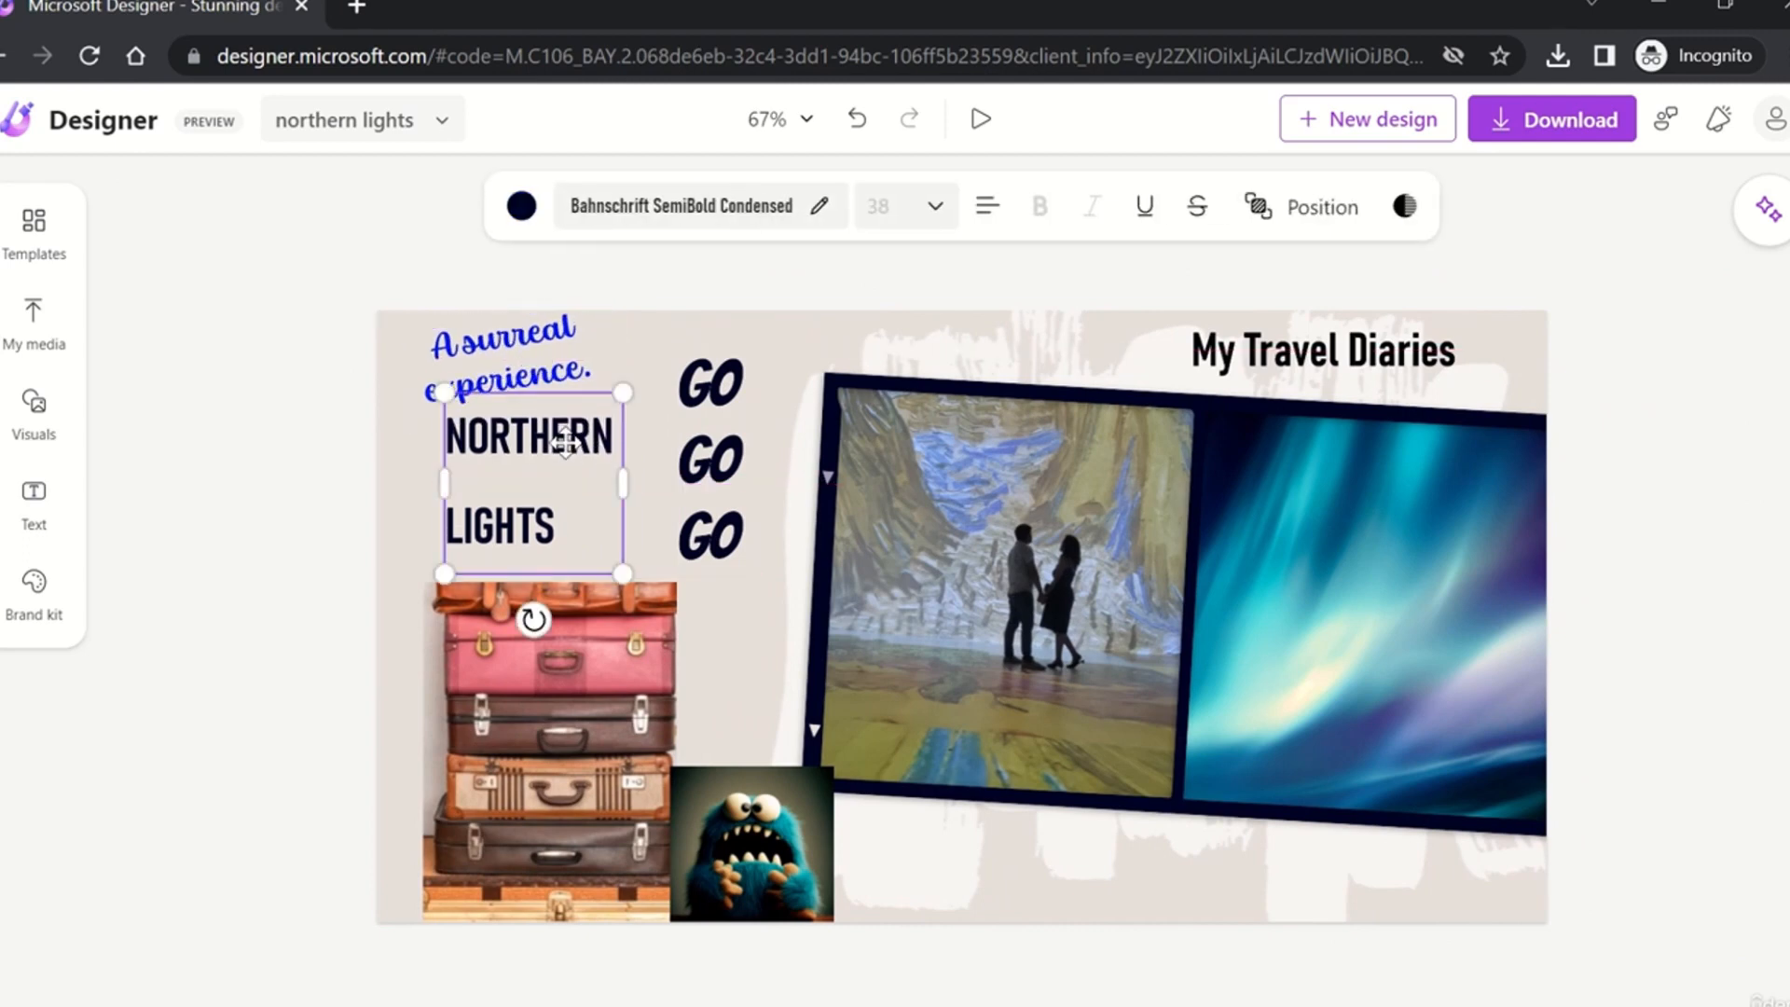
Step: Try the alignment options on the "A surreal experience." text and leave it left aligned
click(504, 359)
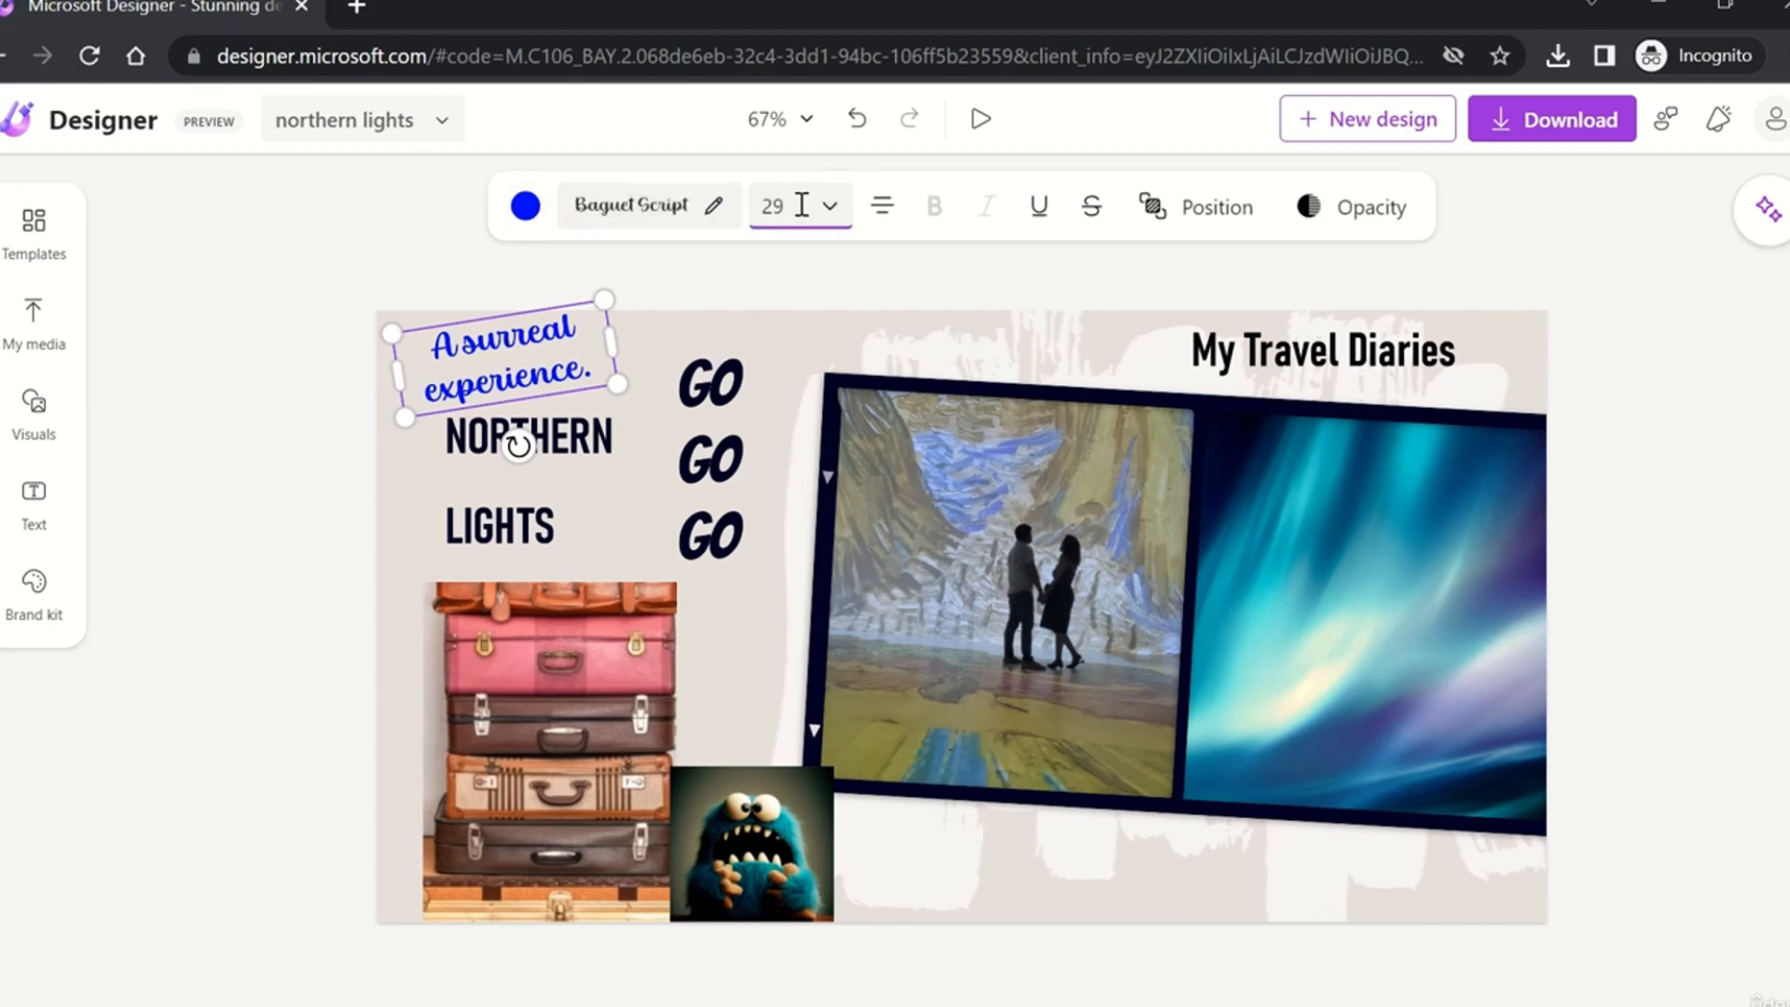
click(883, 207)
click(884, 207)
click(883, 207)
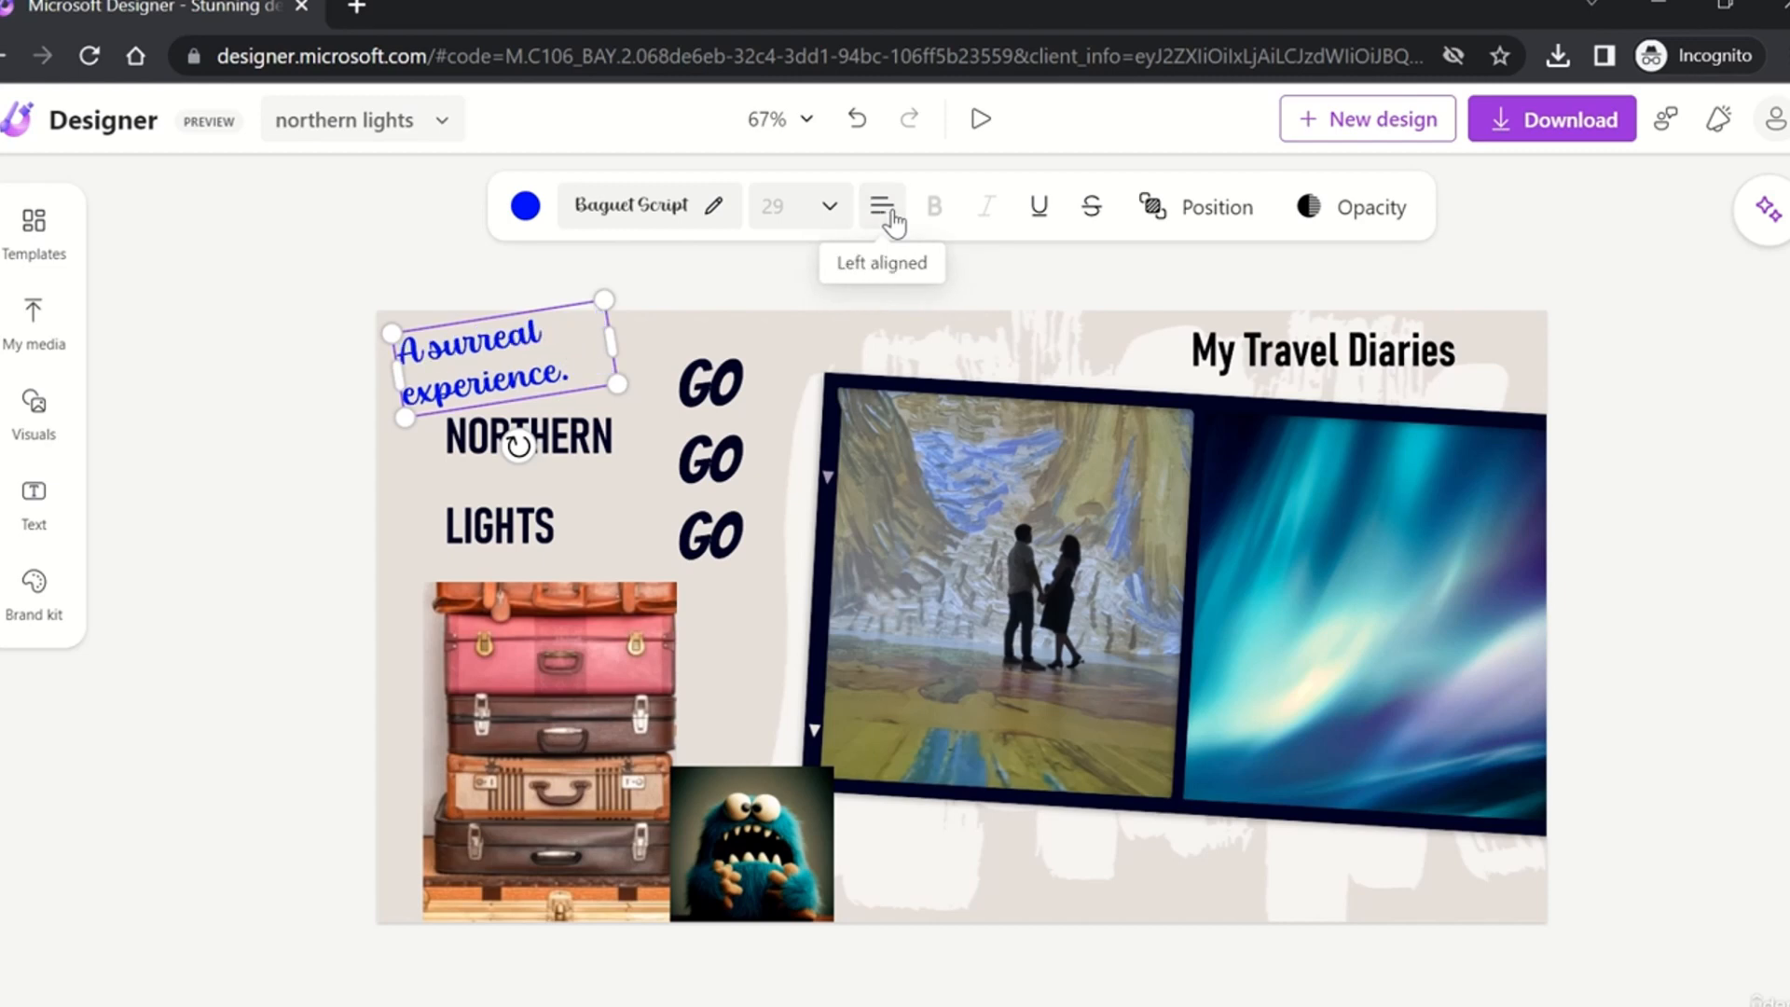
click(891, 212)
click(891, 212)
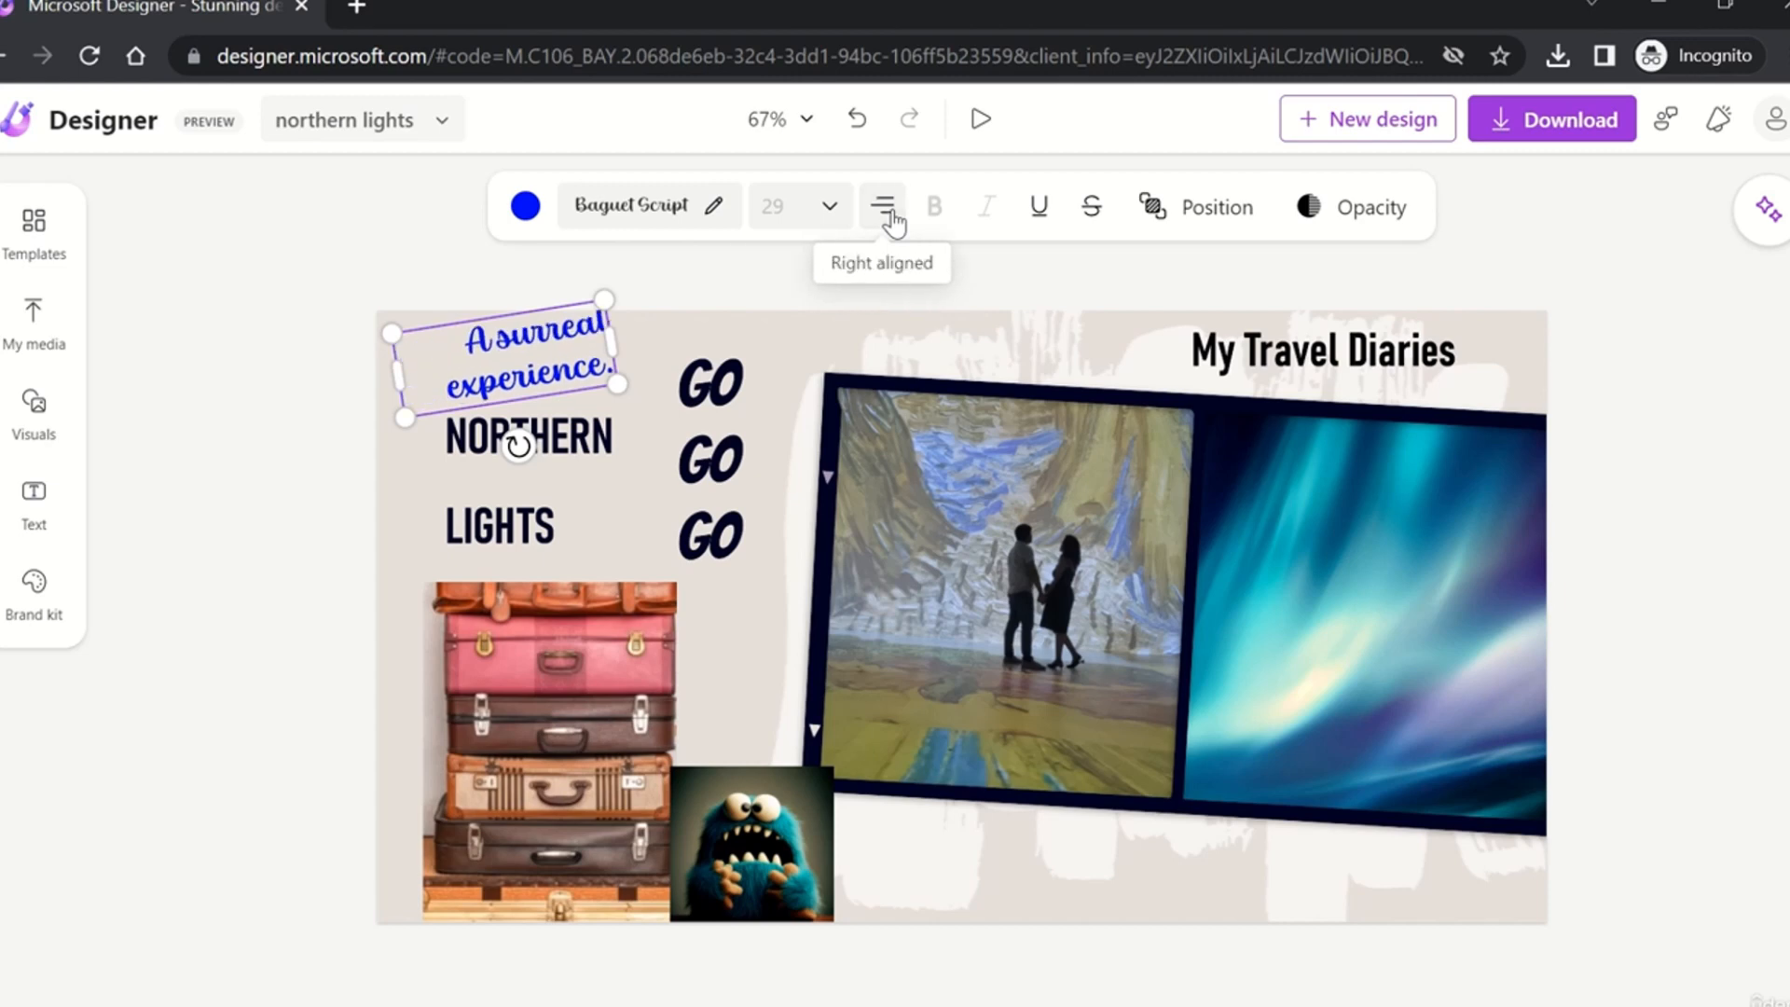
click(891, 213)
click(891, 212)
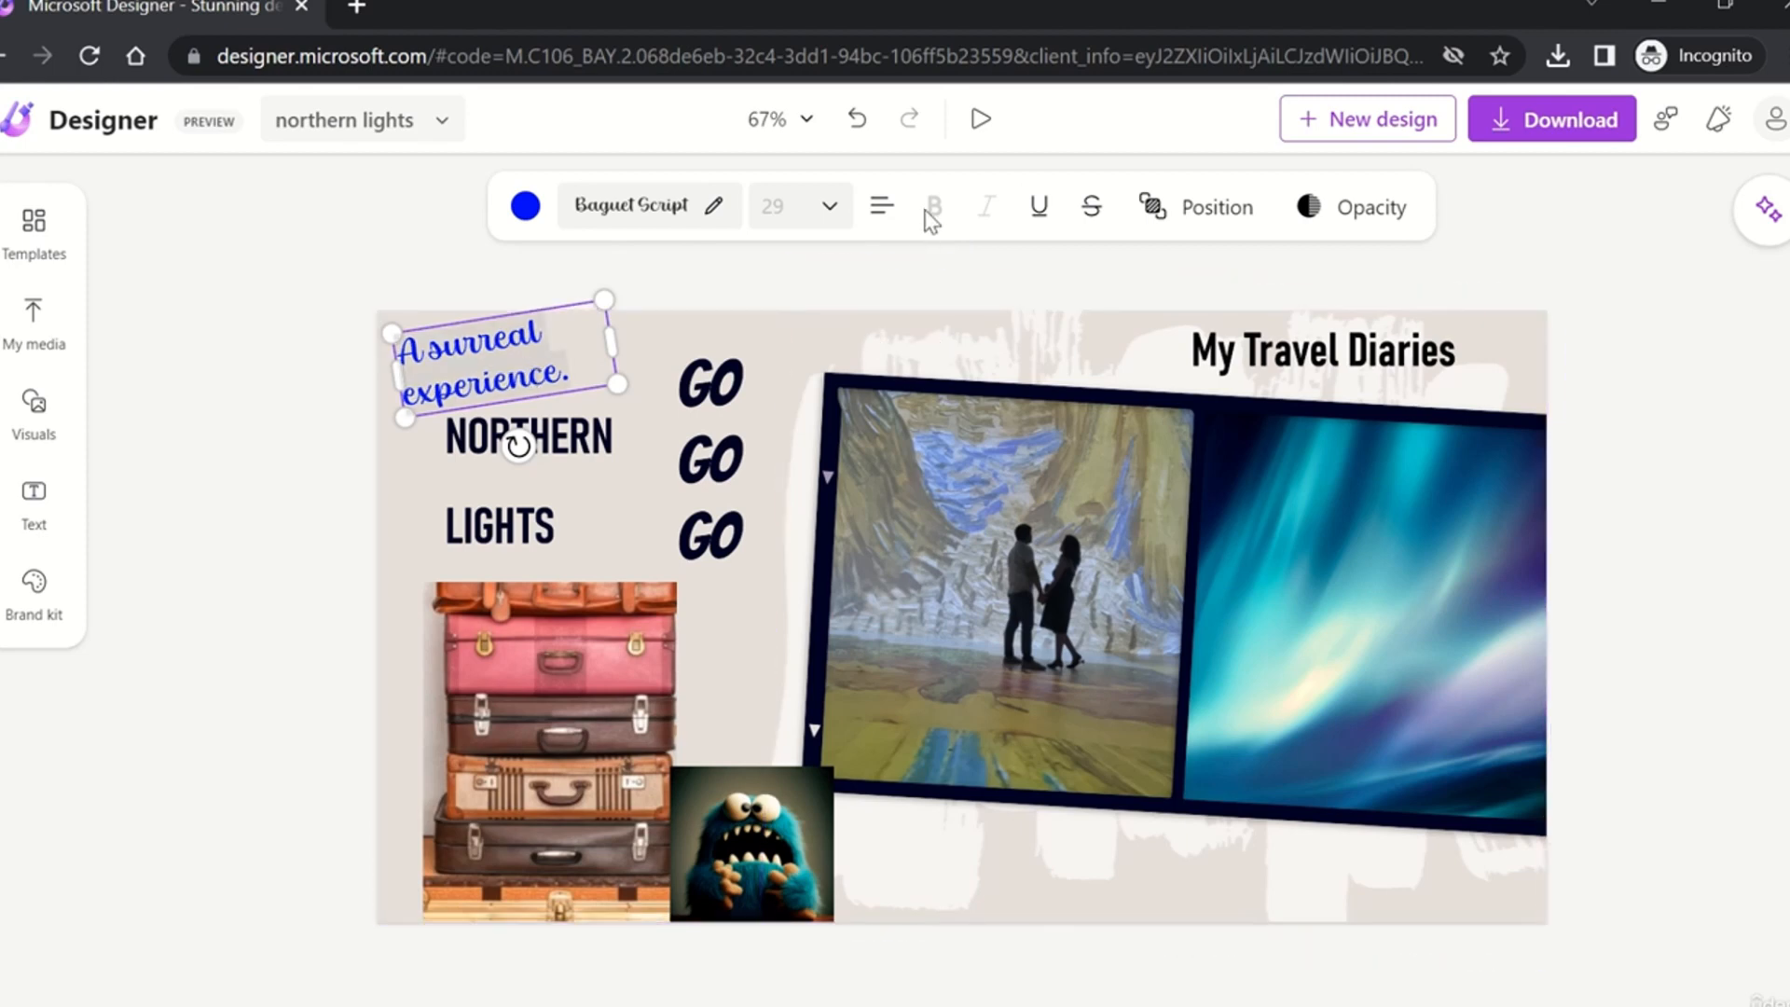
Step: Check whether bold formatting is available for the NORTHERN LIGHTS and "A surreal experience." texts
click(544, 470)
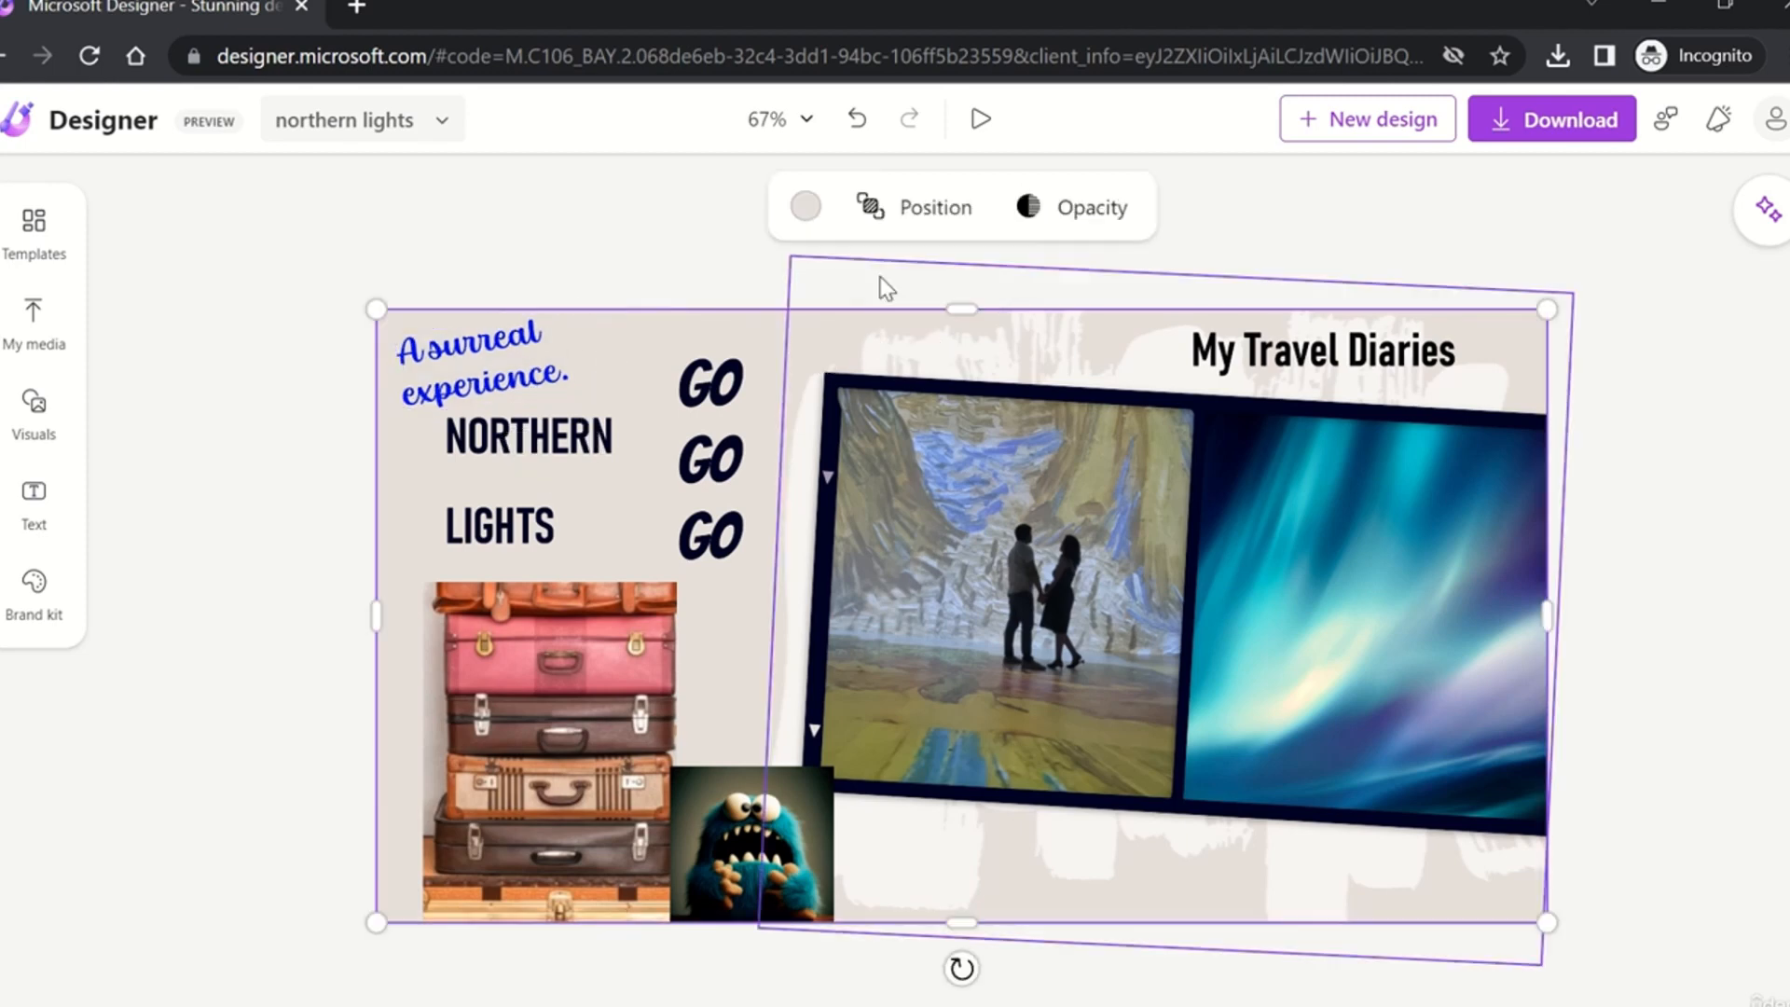
click(580, 438)
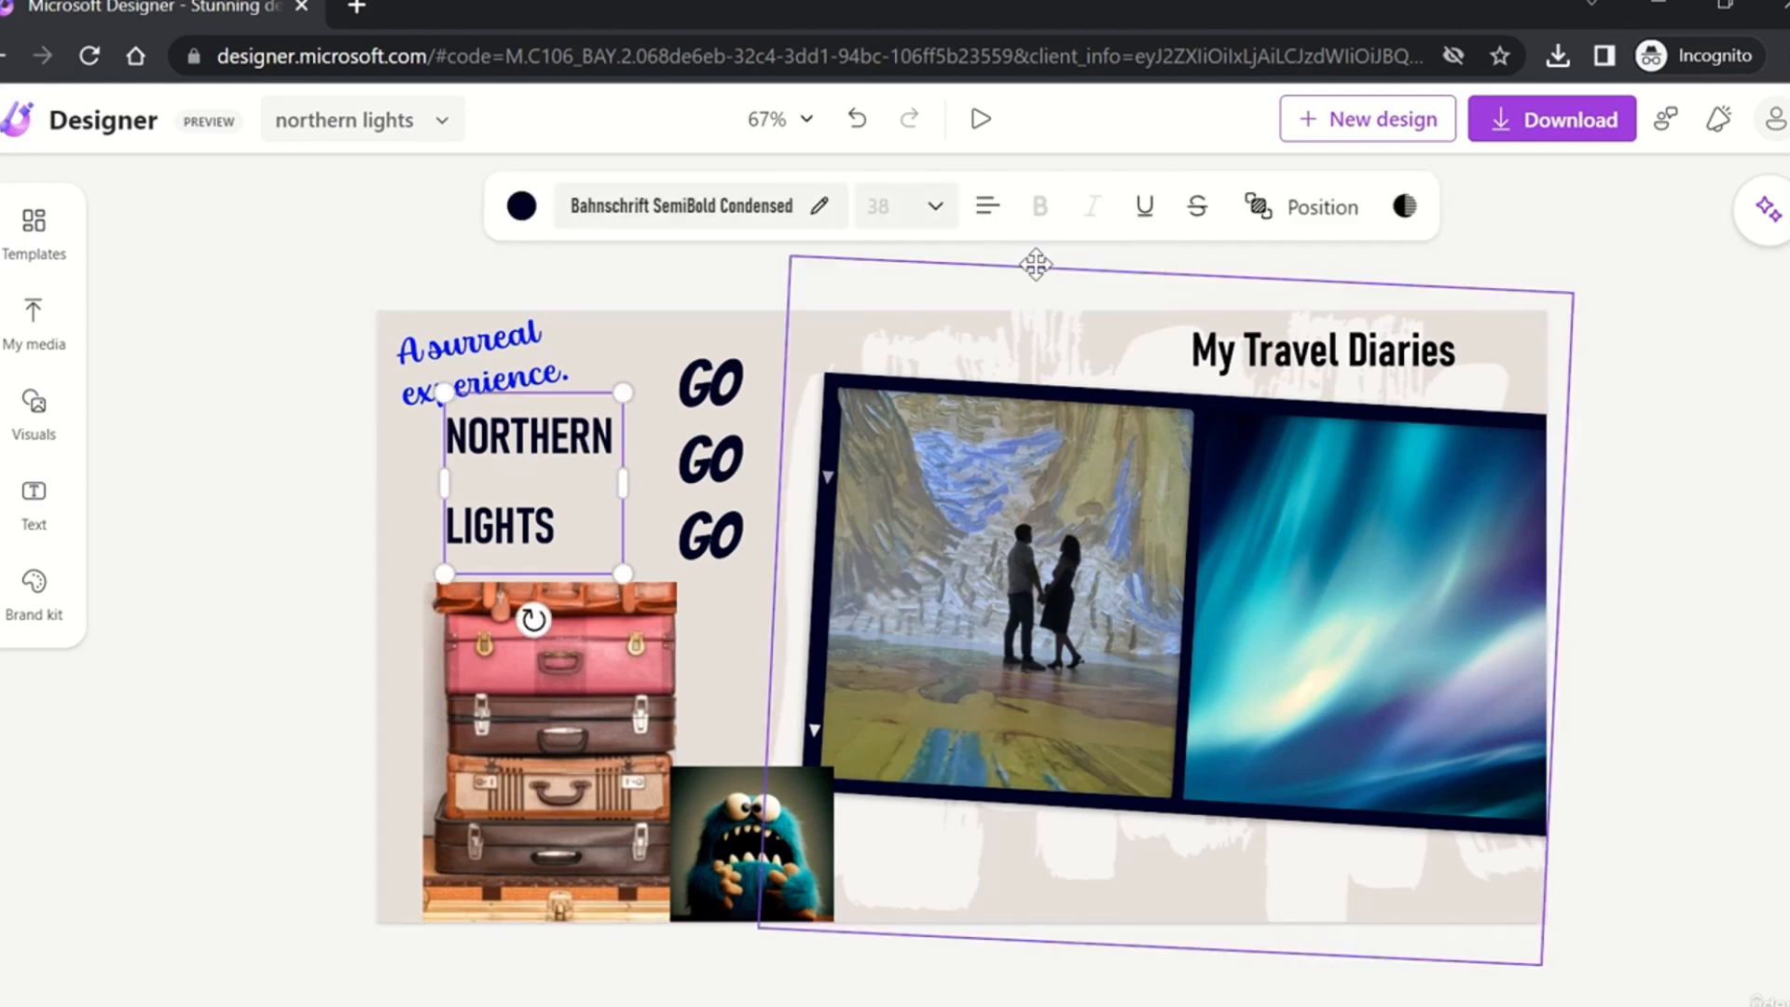
click(589, 436)
key(ctrl+a)
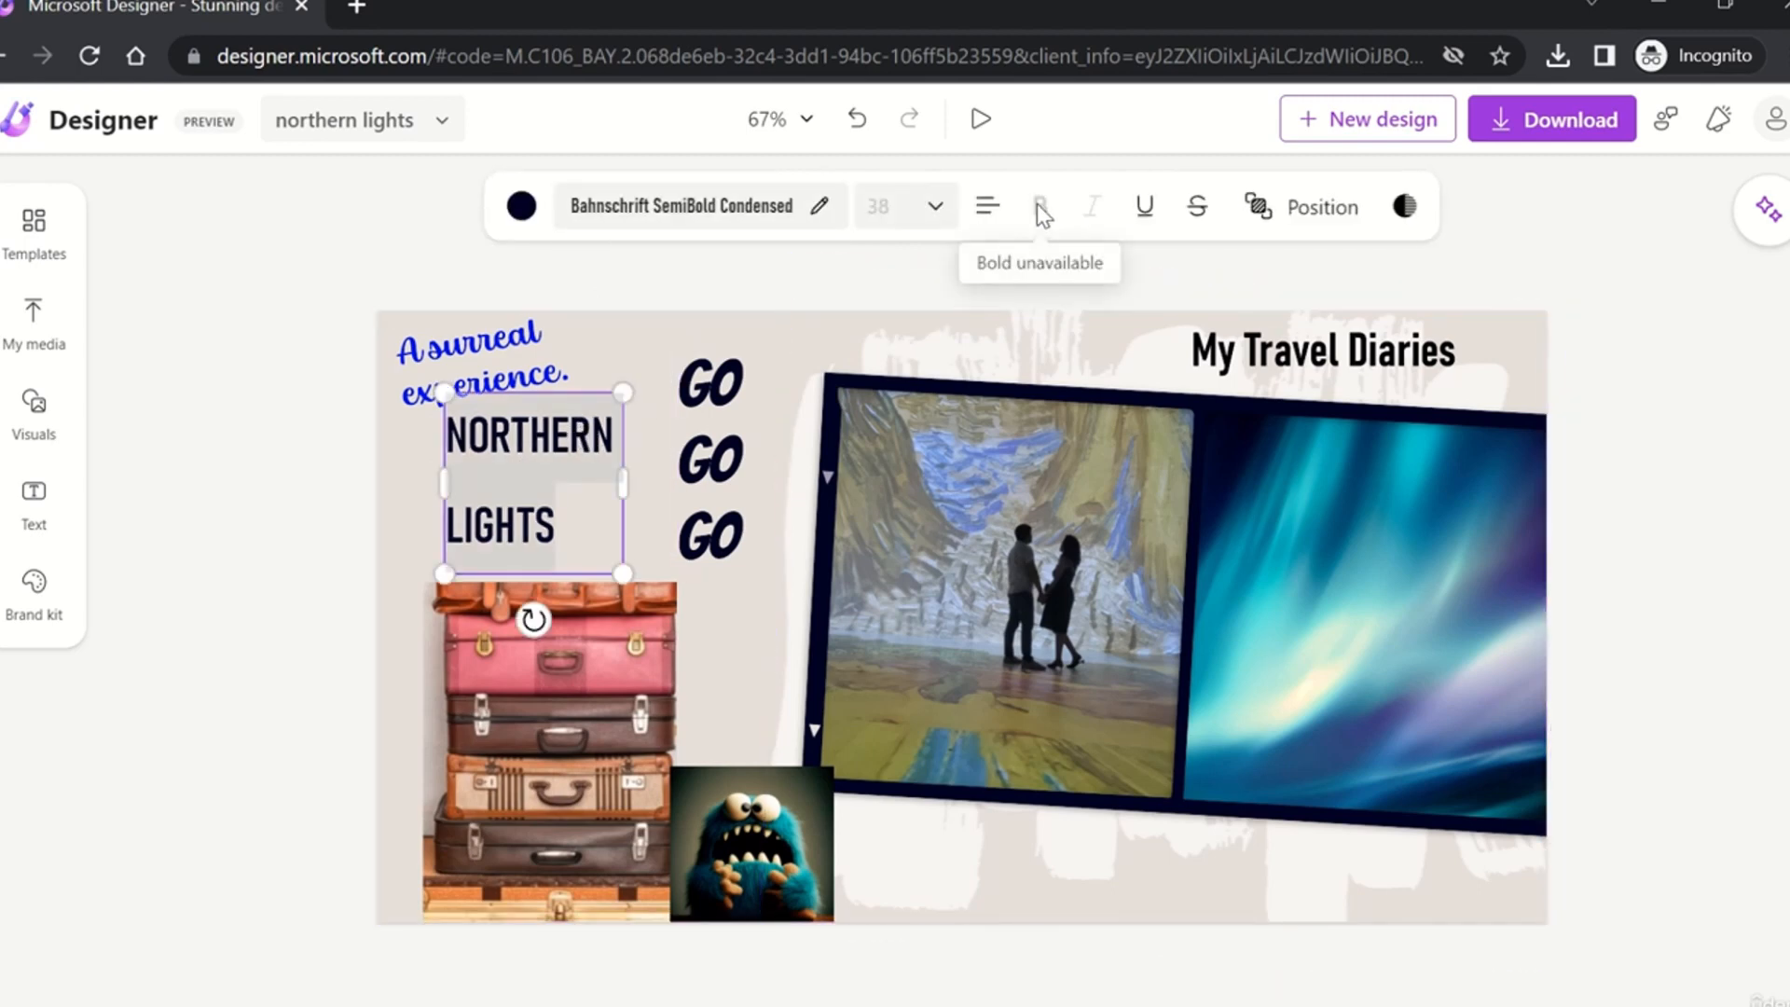
click(690, 281)
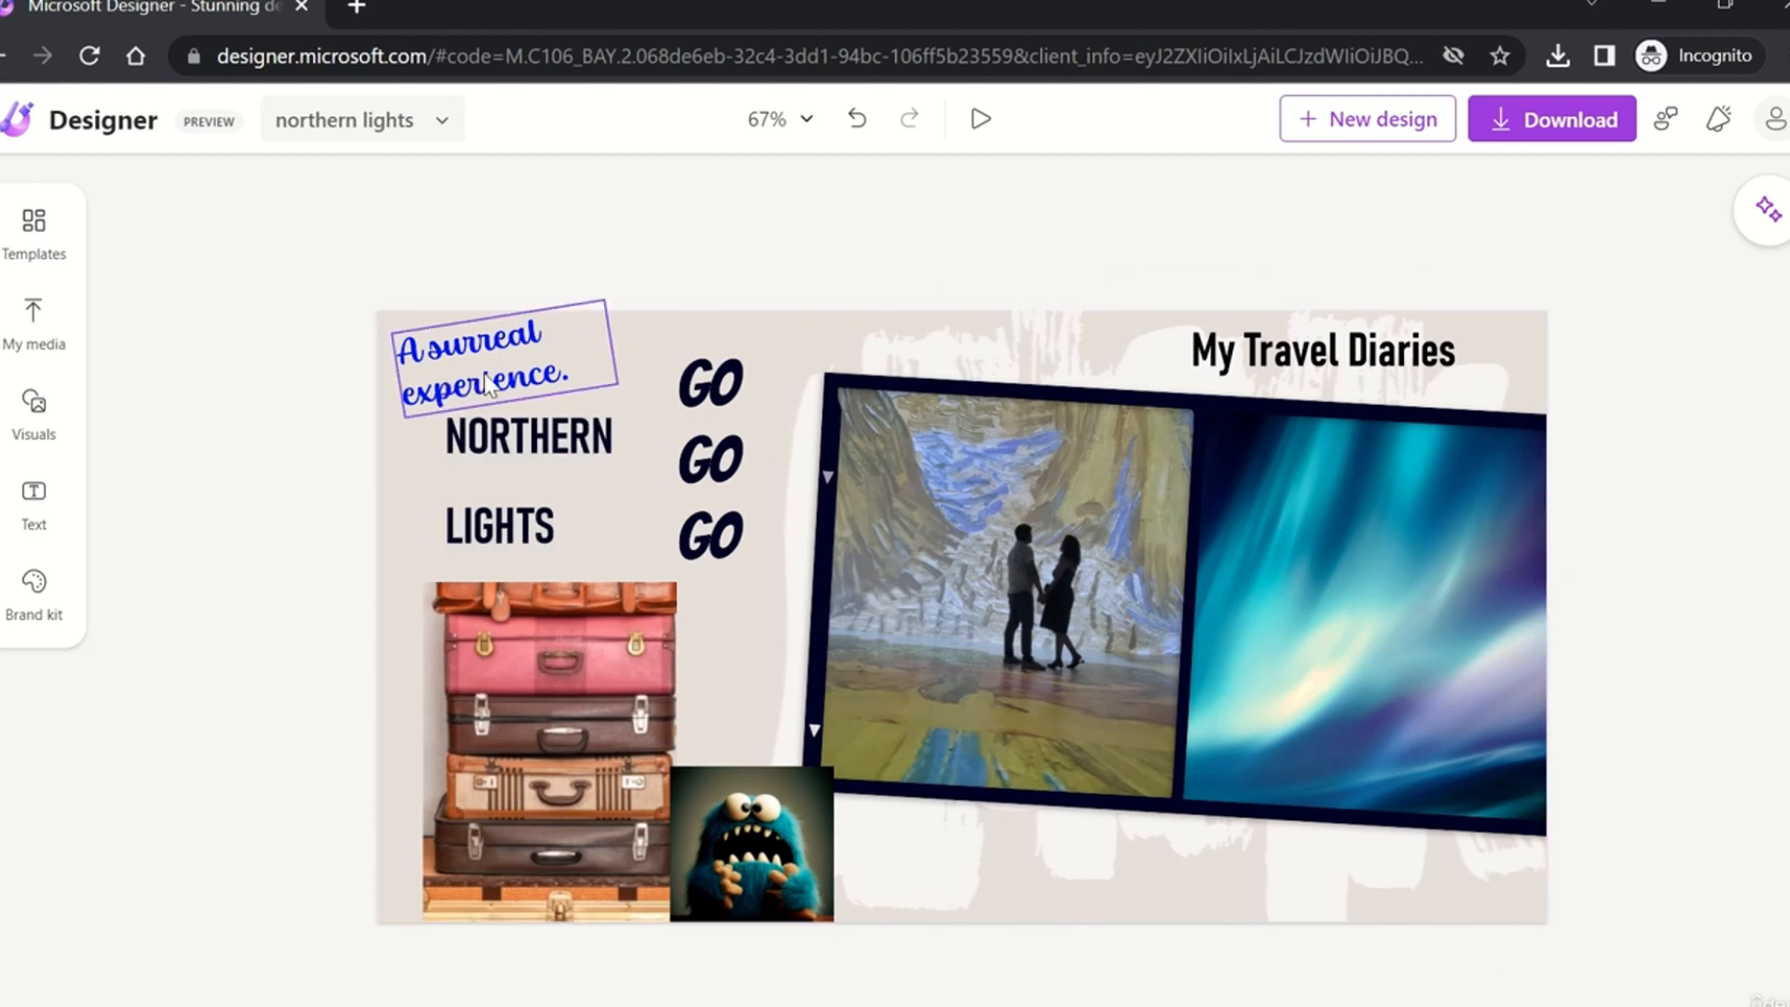
click(508, 383)
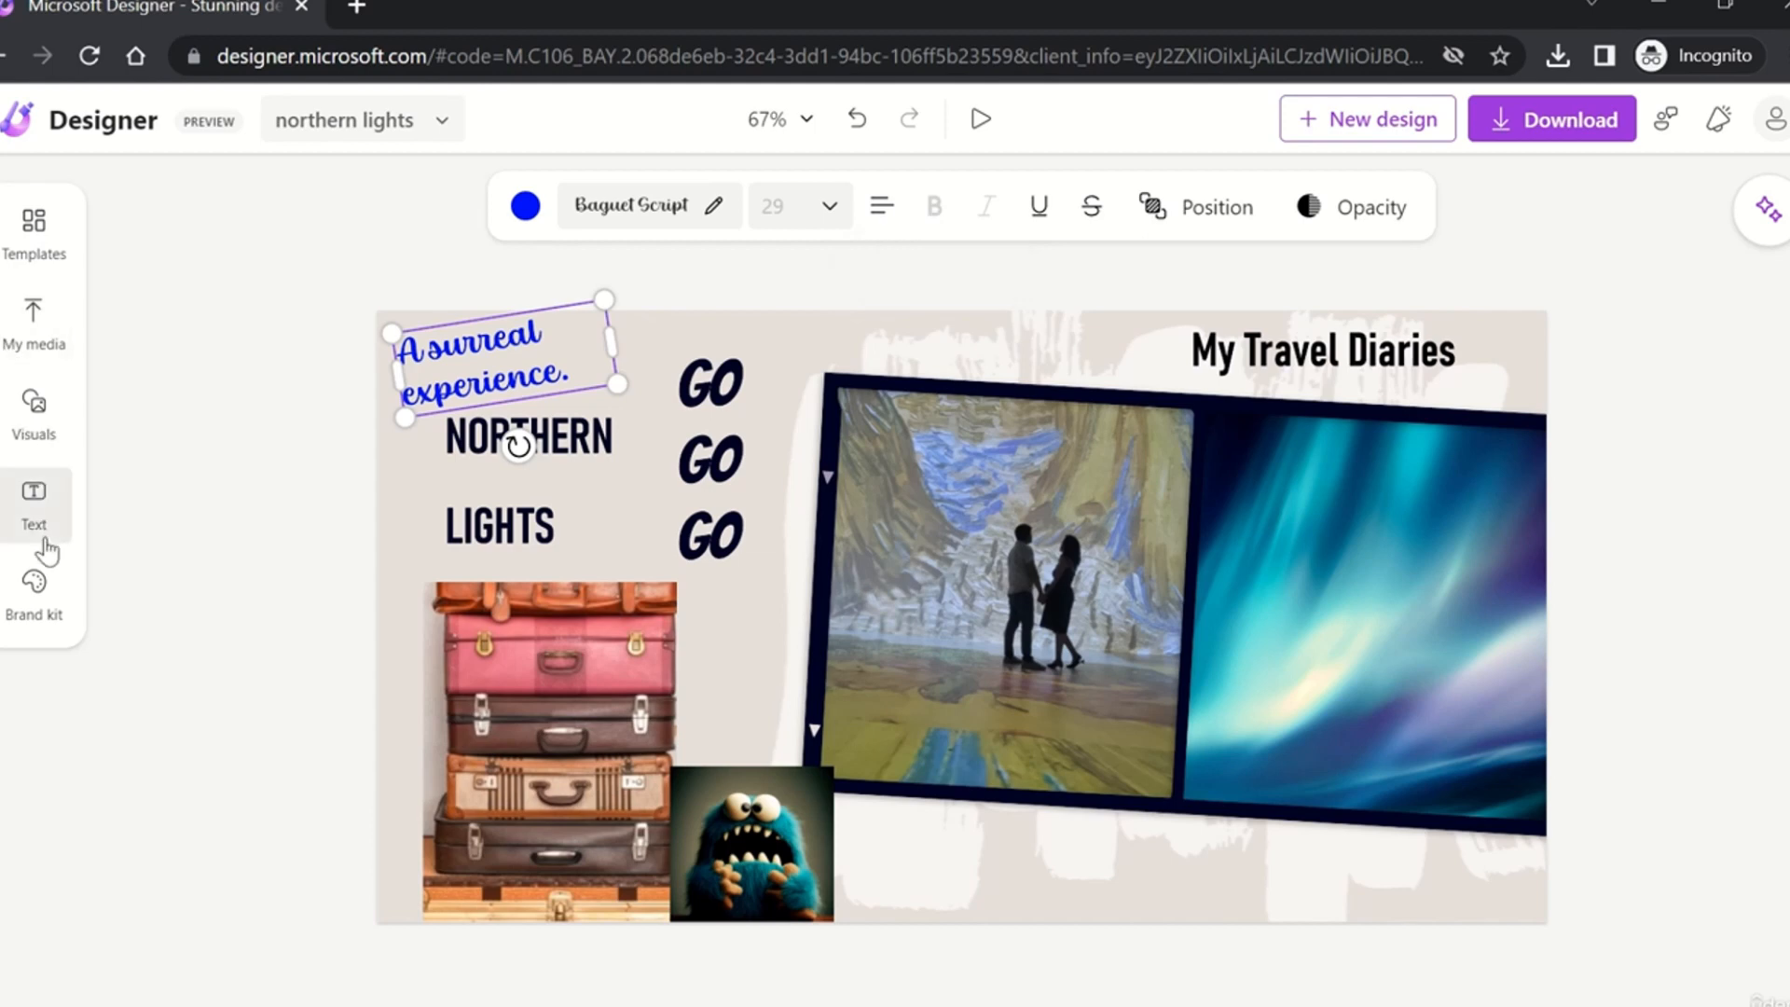
Step: Add body text reading "Awesome !!" and place it below the couple's photo, beside the blue monster image
click(37, 513)
click(289, 569)
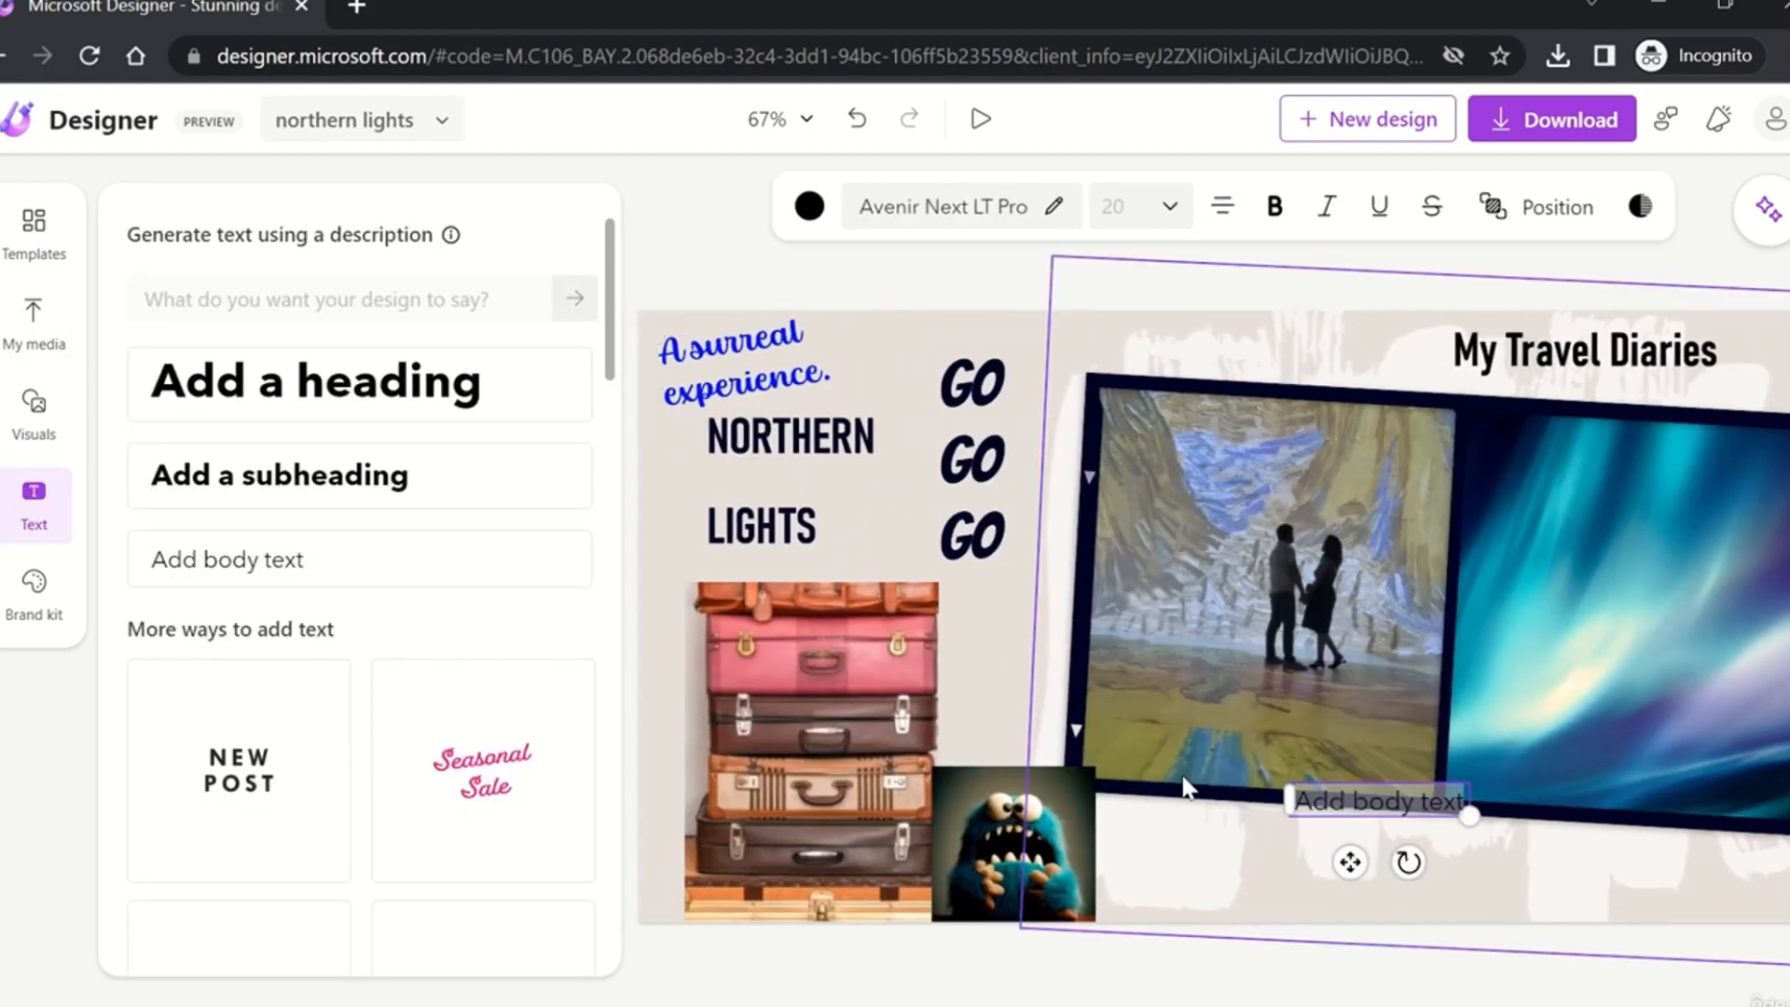
click(1415, 801)
text(Aweso)
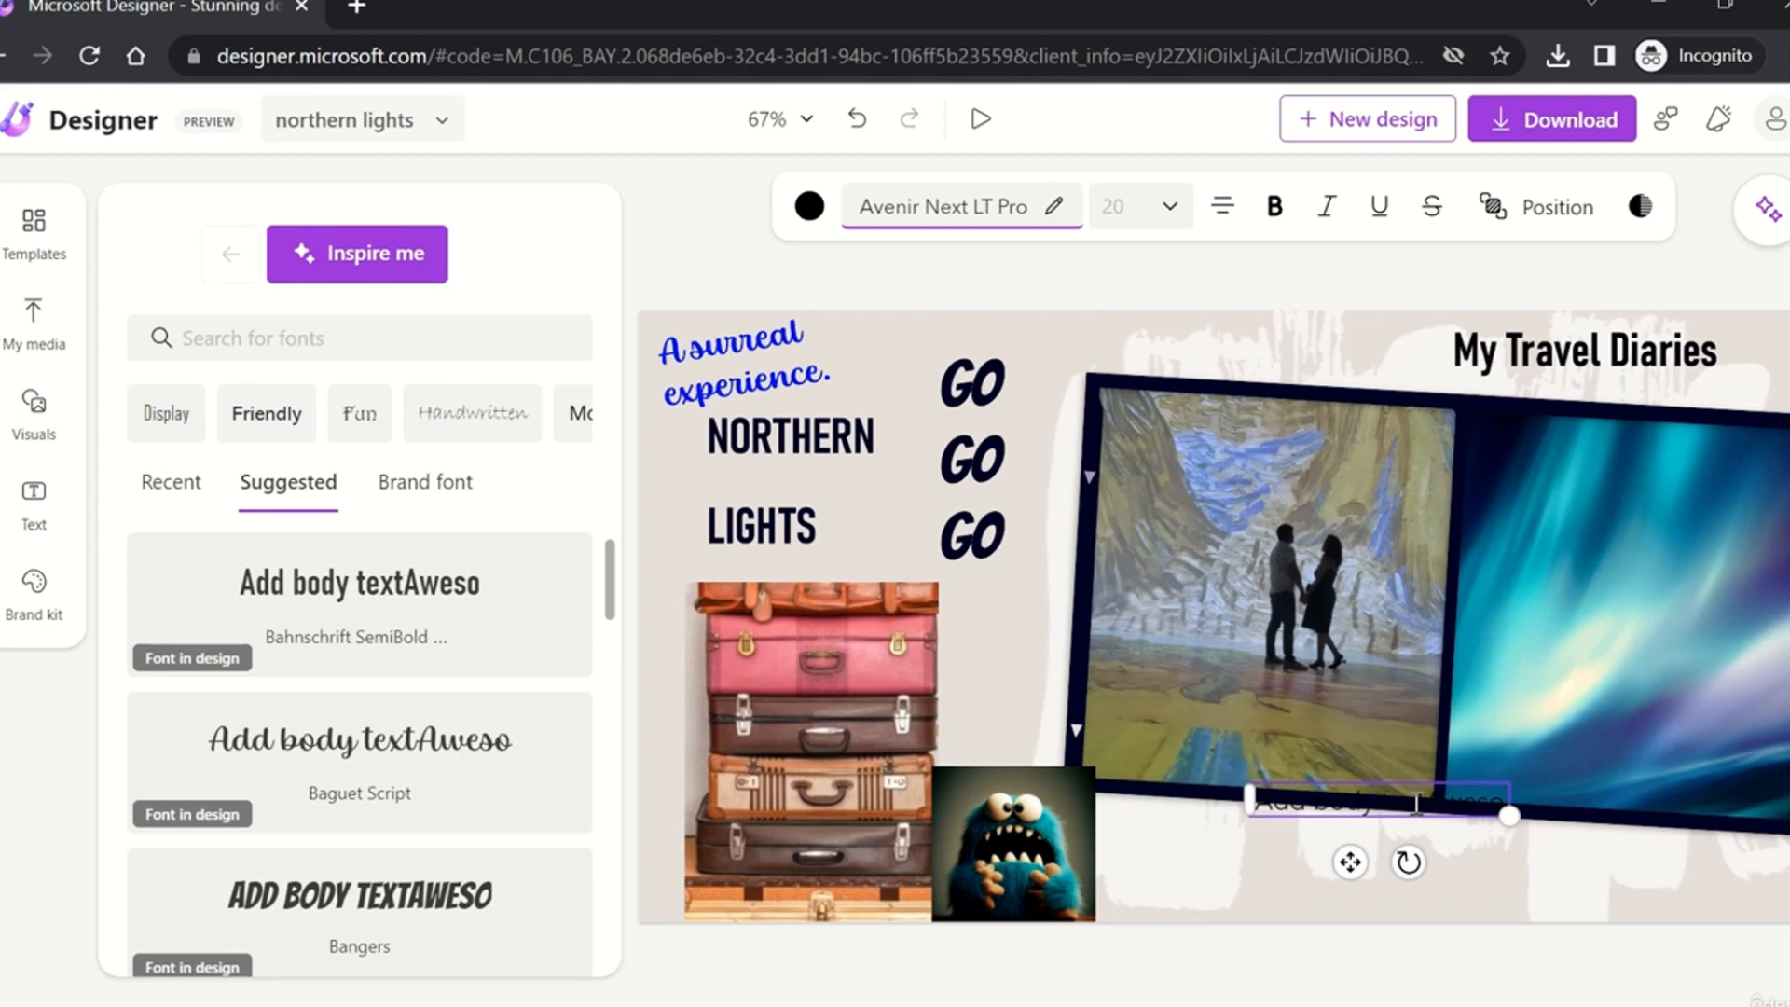
key(ctrl+a)
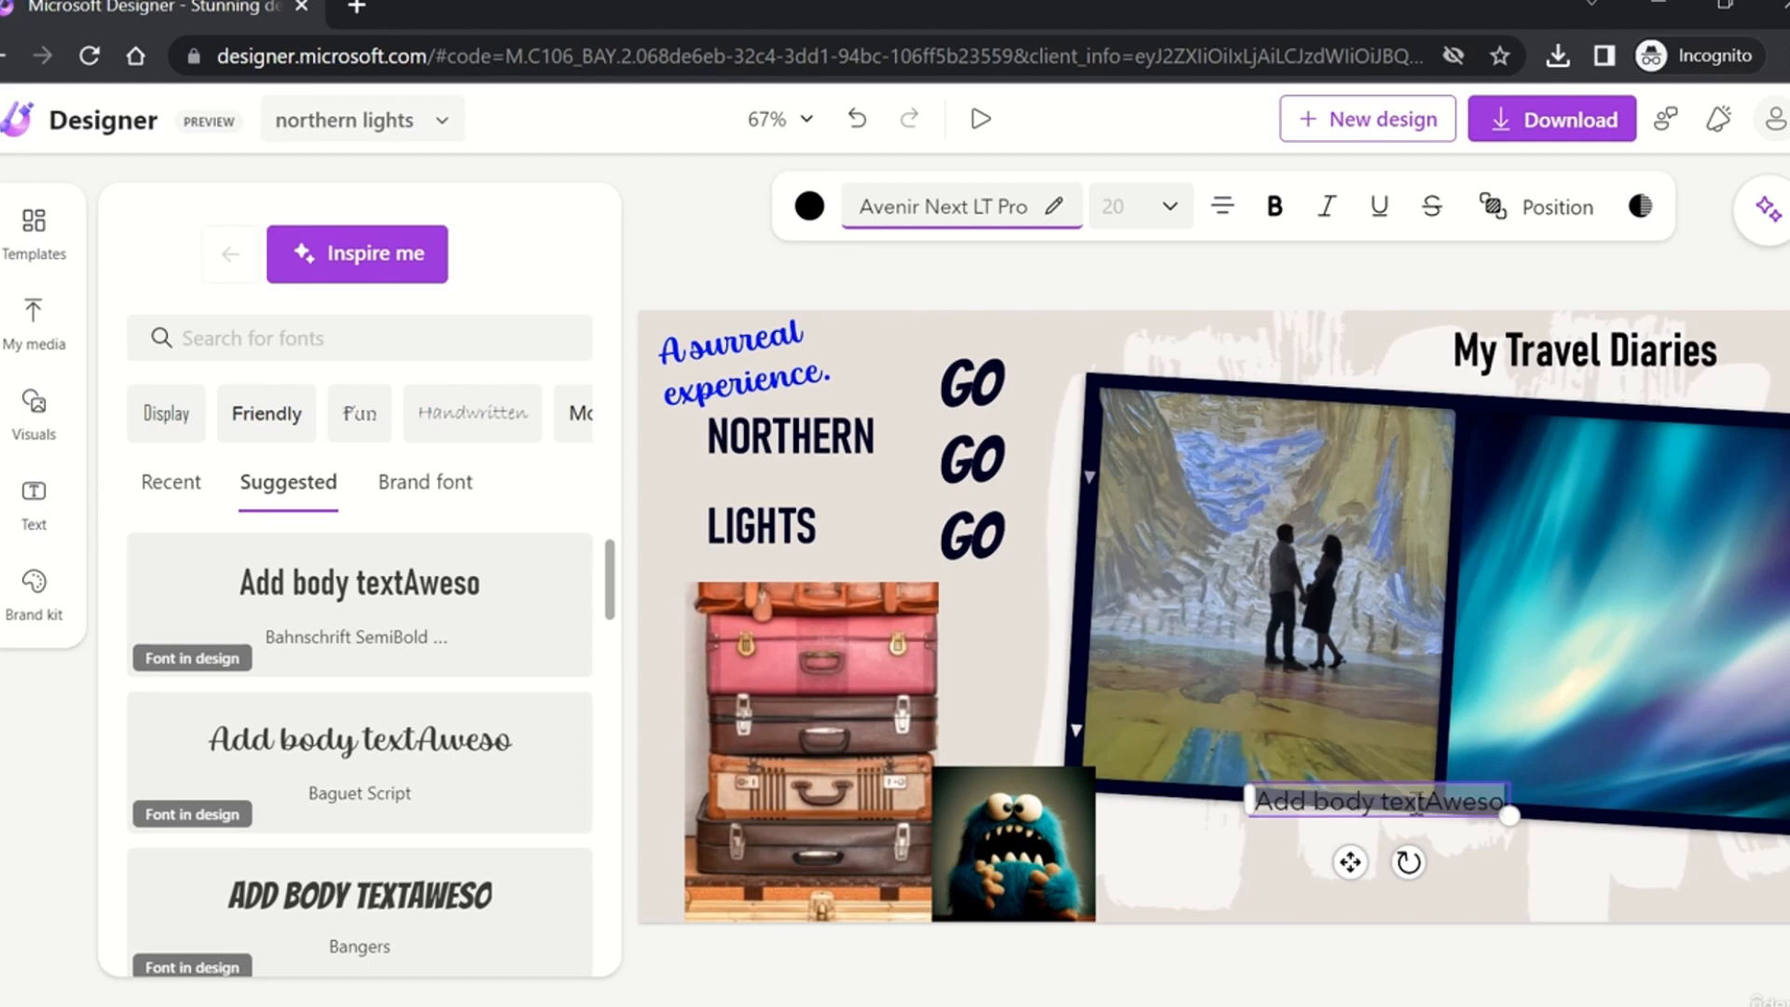
text(Awesome !!)
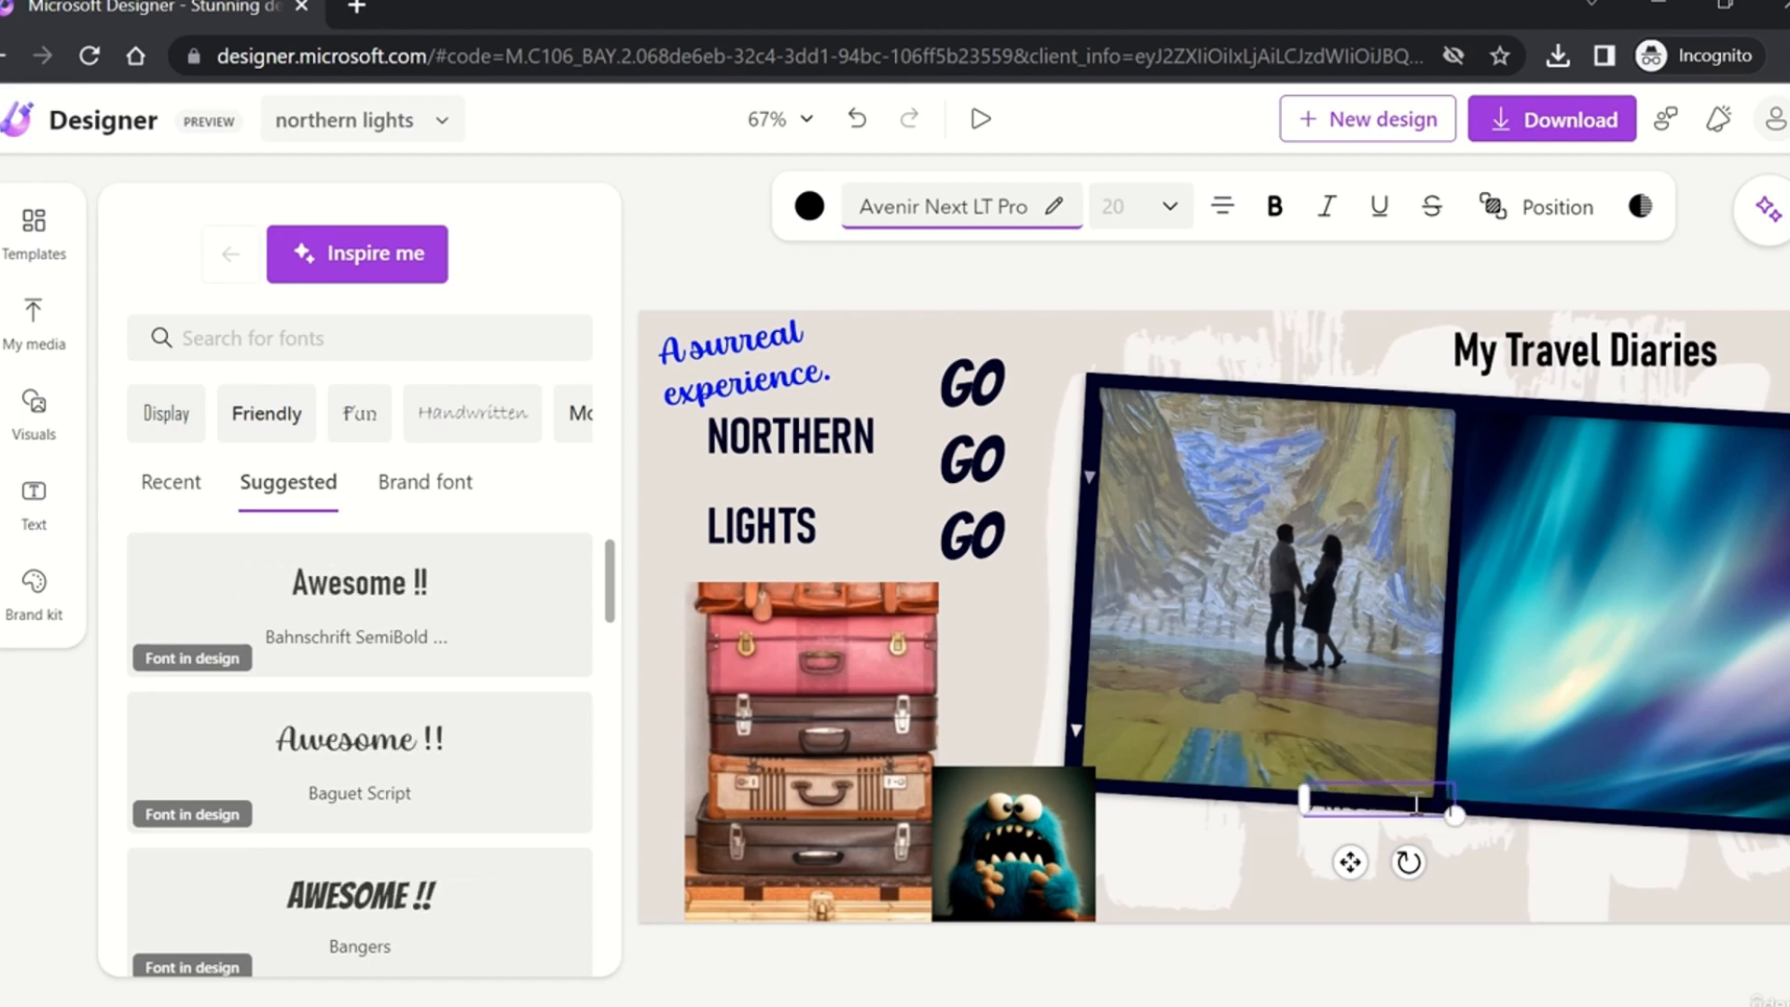
drag(1421, 777, 1191, 872)
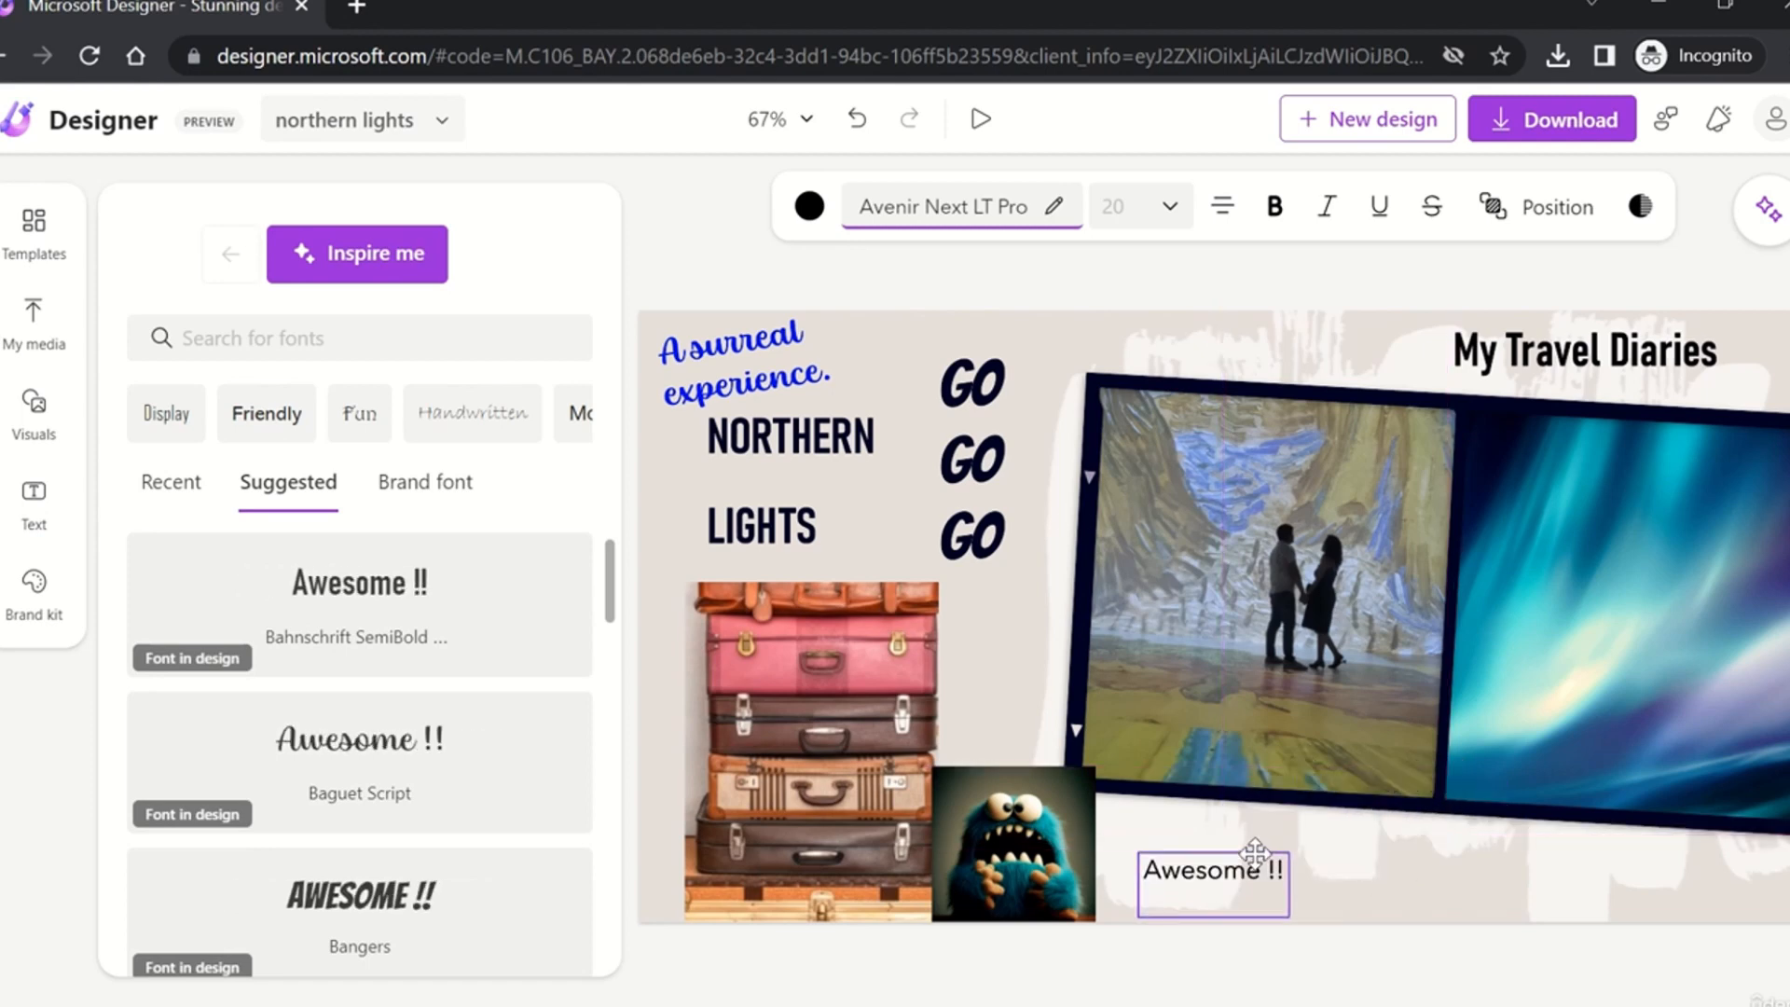
click(1270, 879)
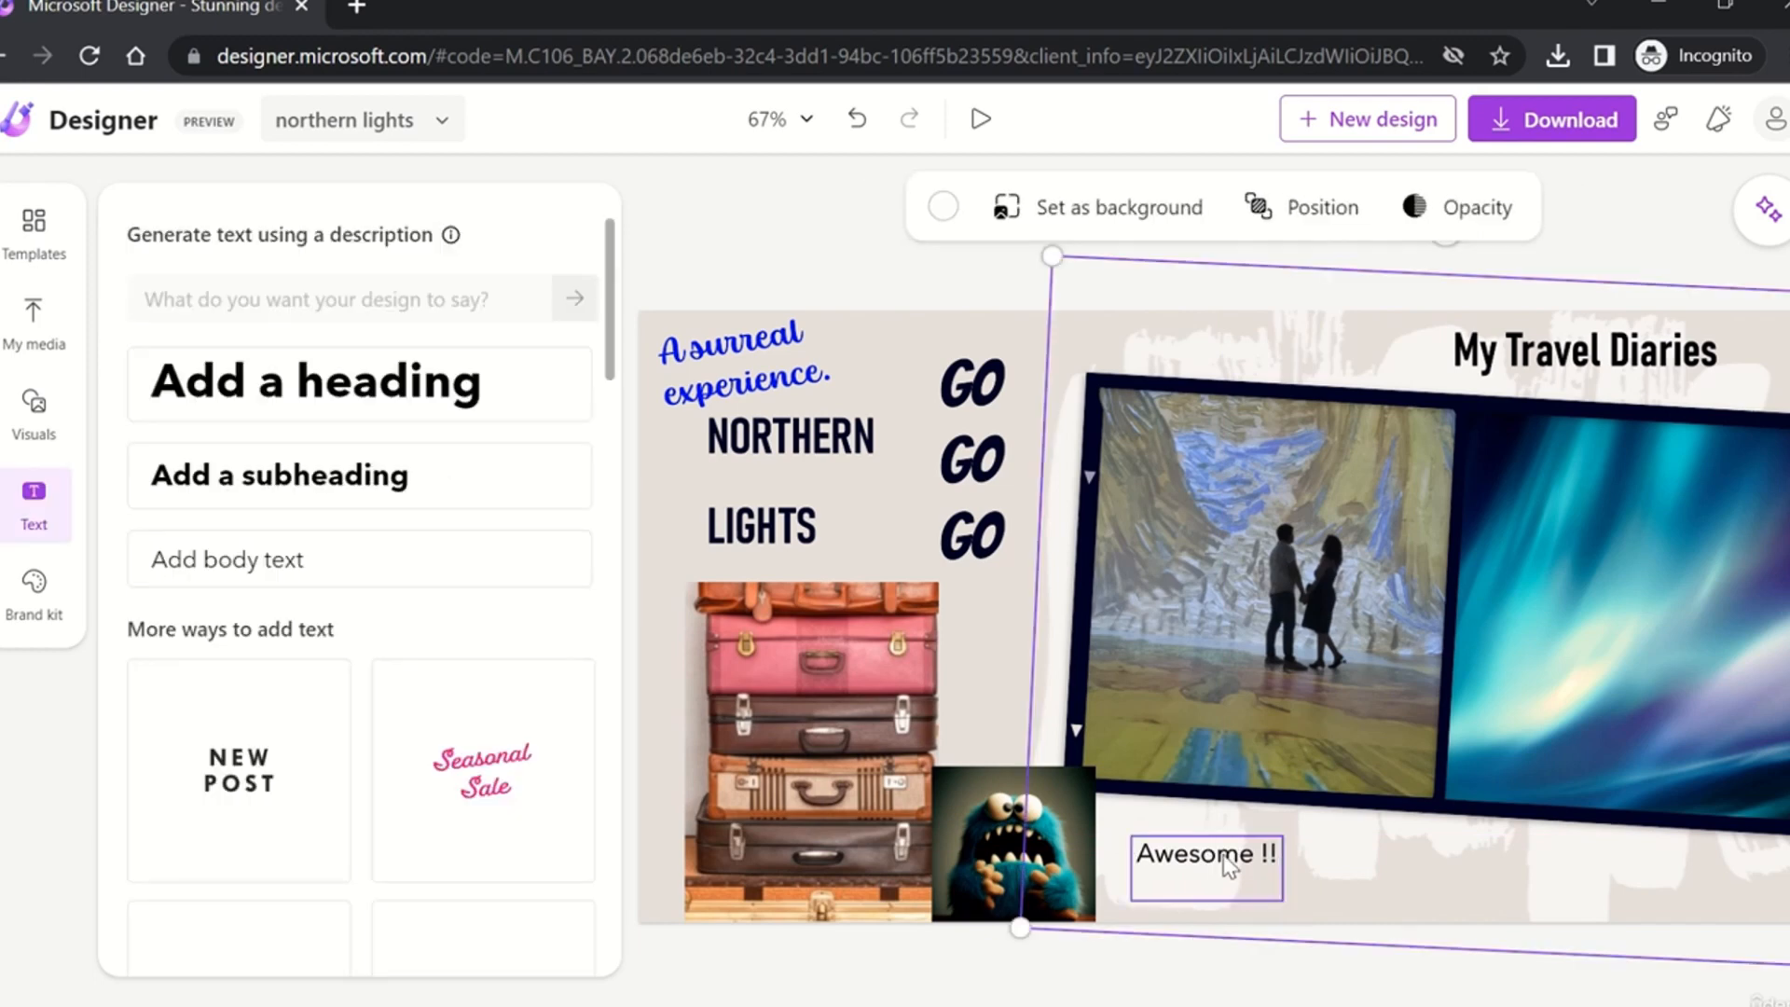
Step: Compare the formatting options of the "Awesome !!" text with those of the "A surreal experience." text
click(1210, 844)
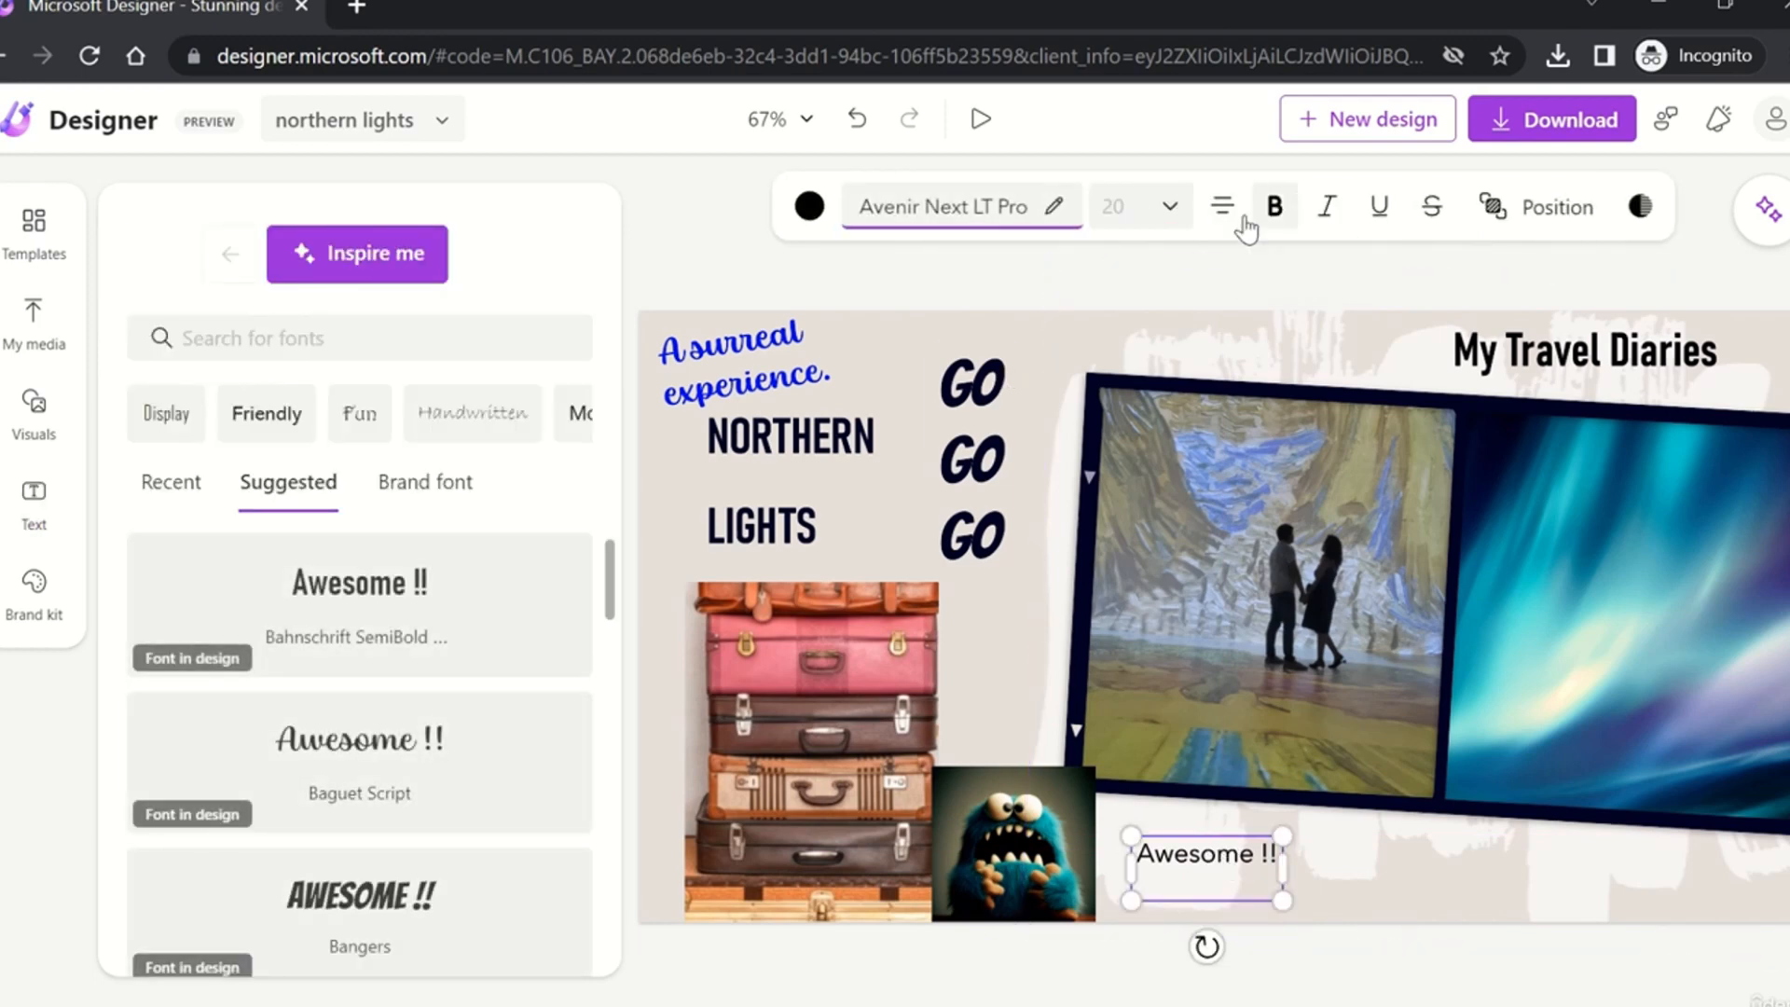
click(763, 375)
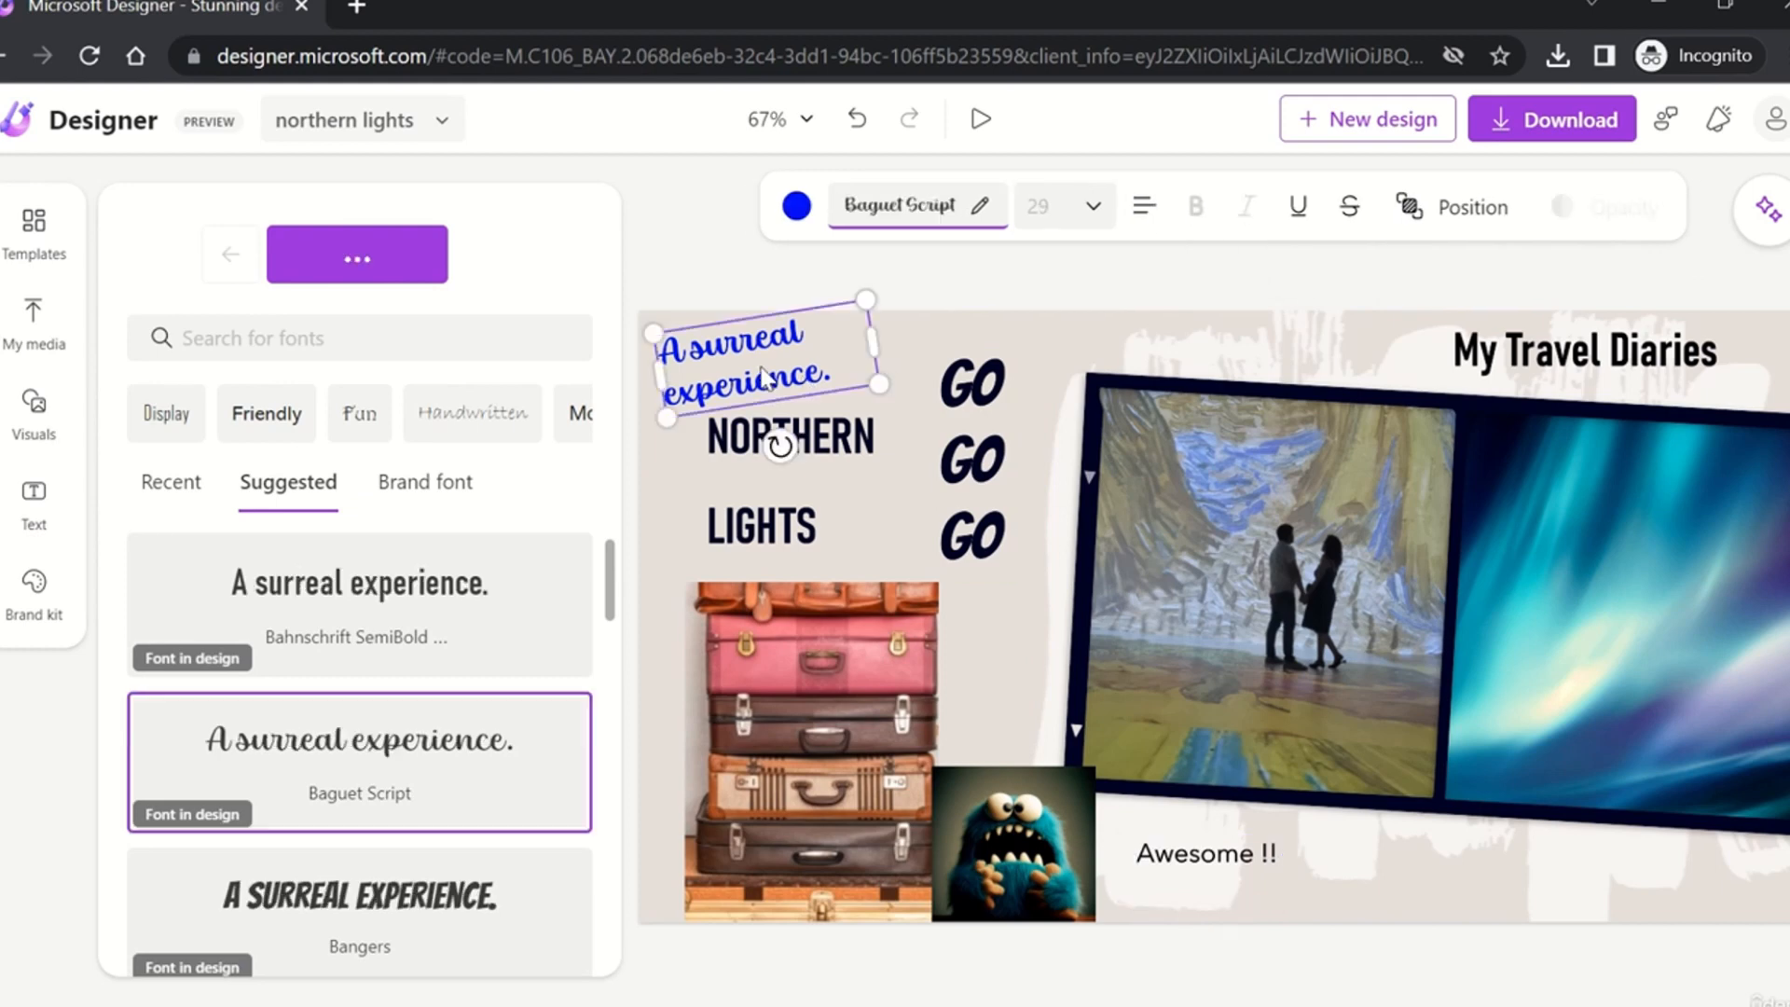
click(37, 509)
click(42, 508)
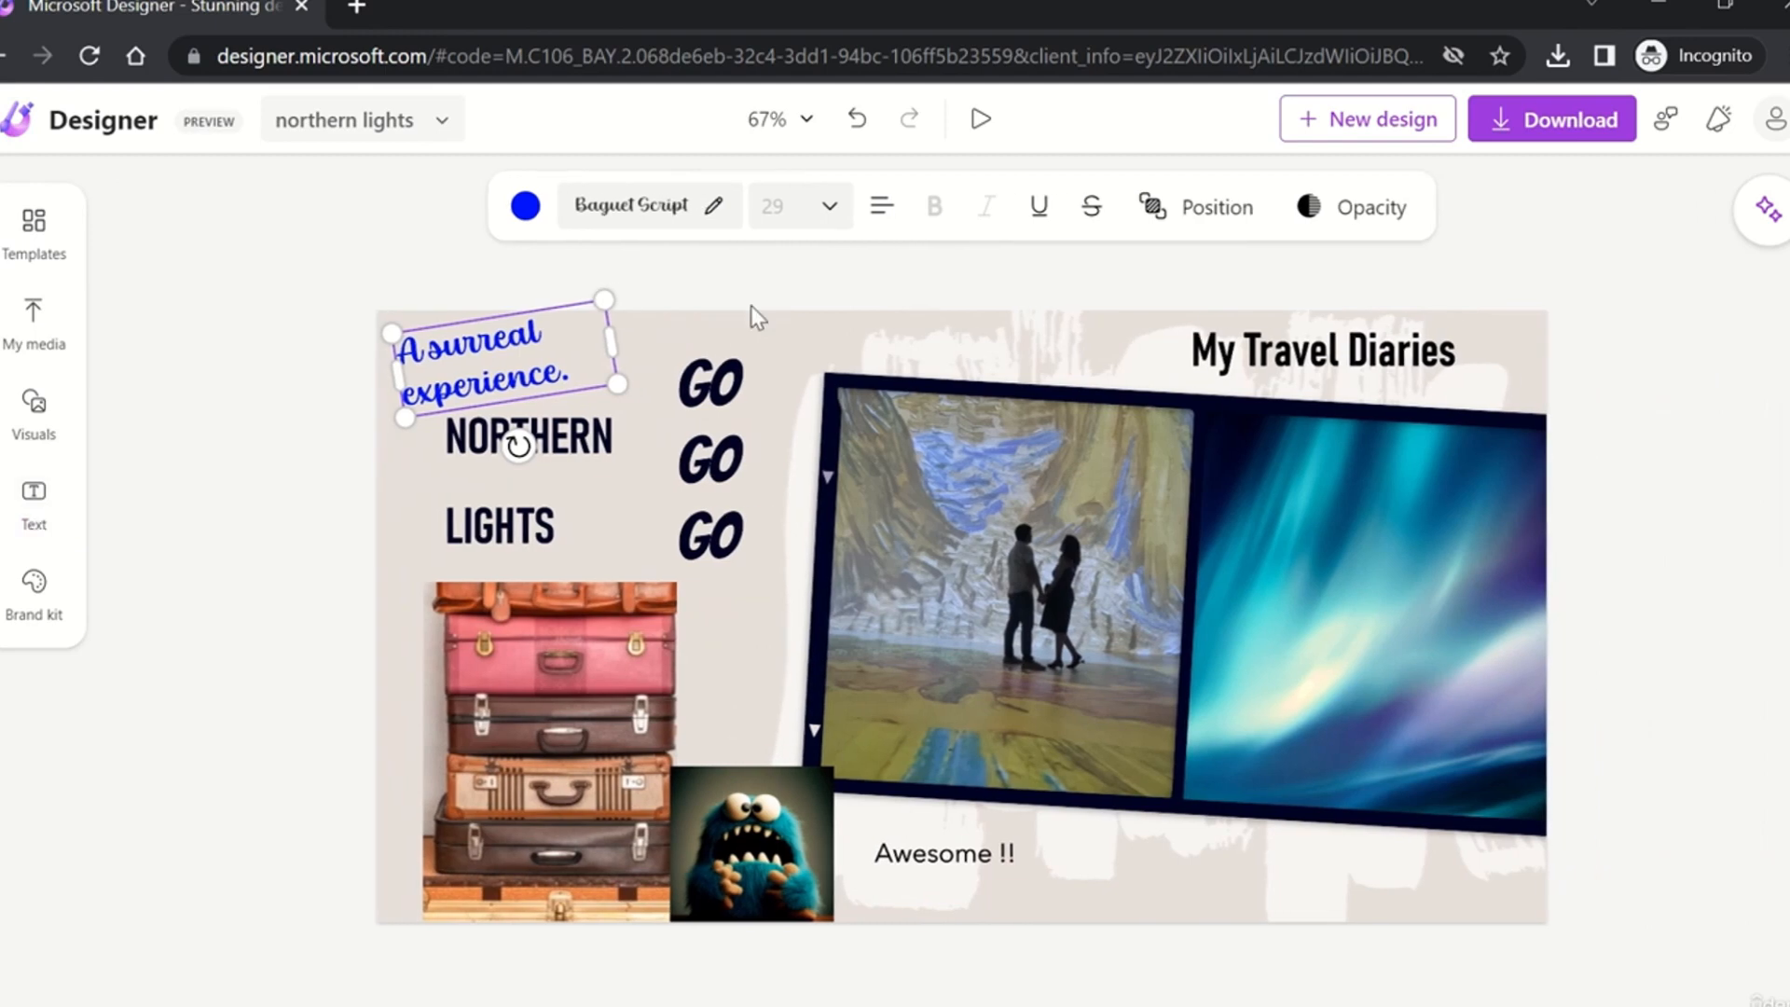
Step: Try underline and strikethrough formatting on the "A surreal experience." text and turn both off again
click(1040, 216)
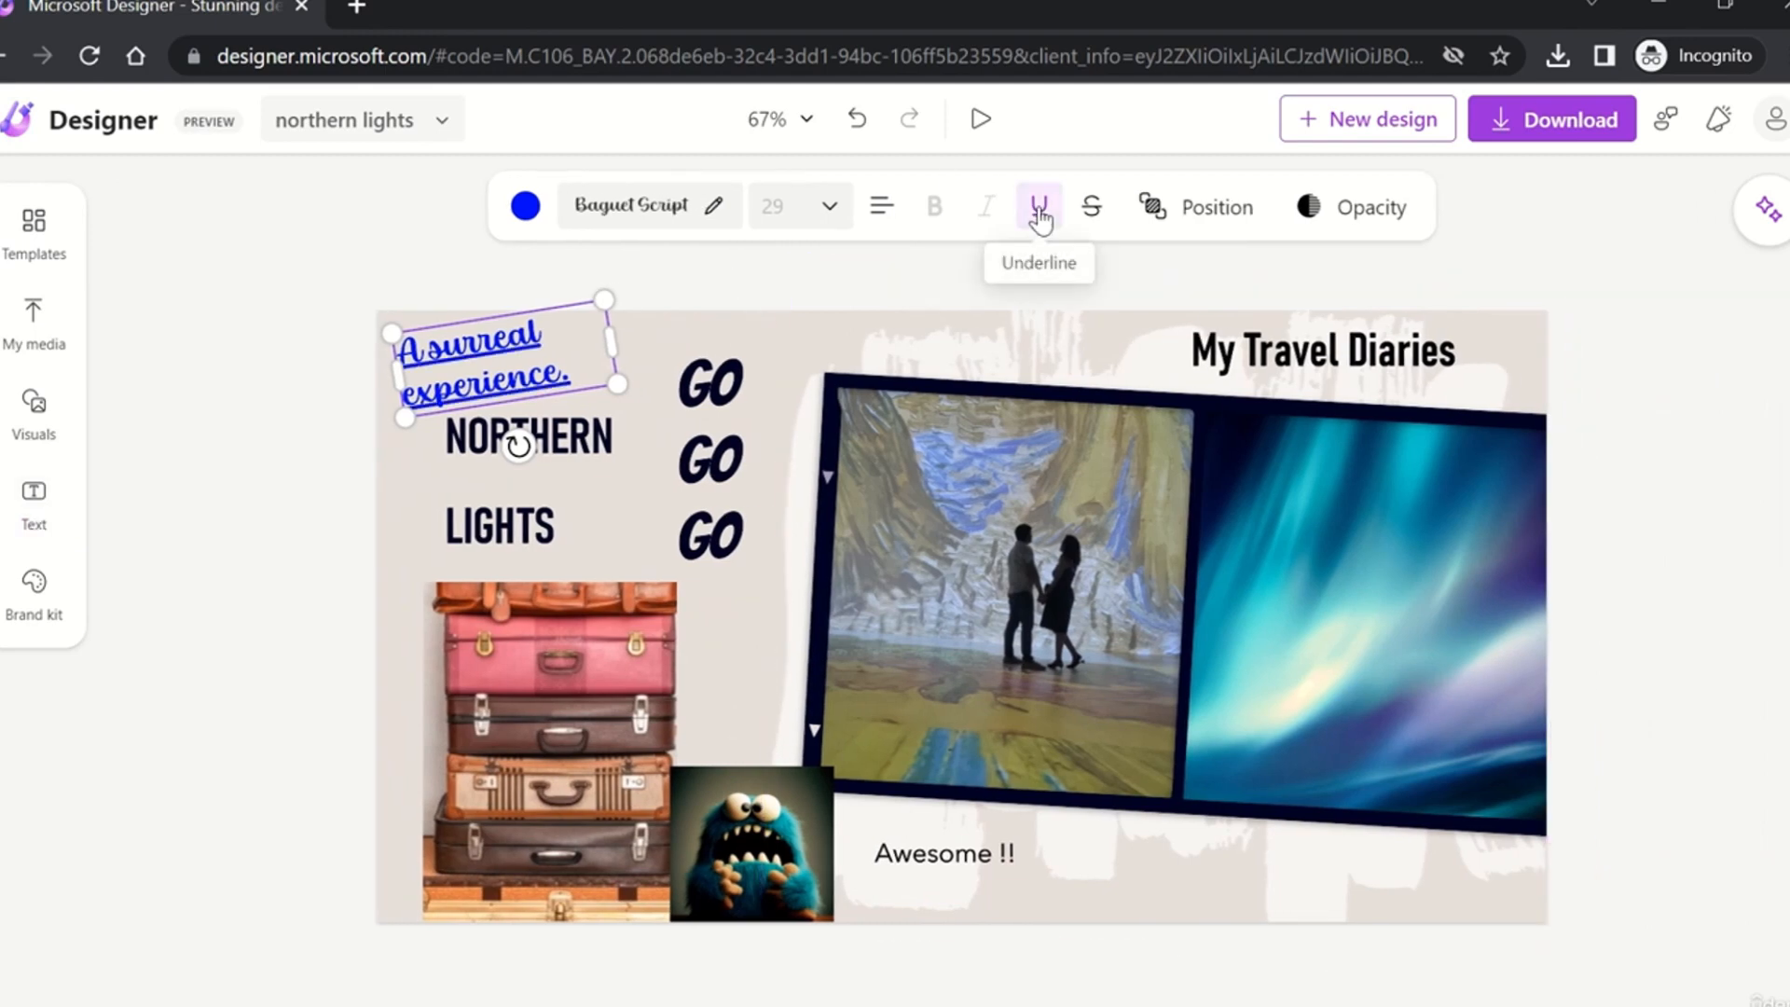
click(1040, 216)
click(1095, 211)
click(1094, 211)
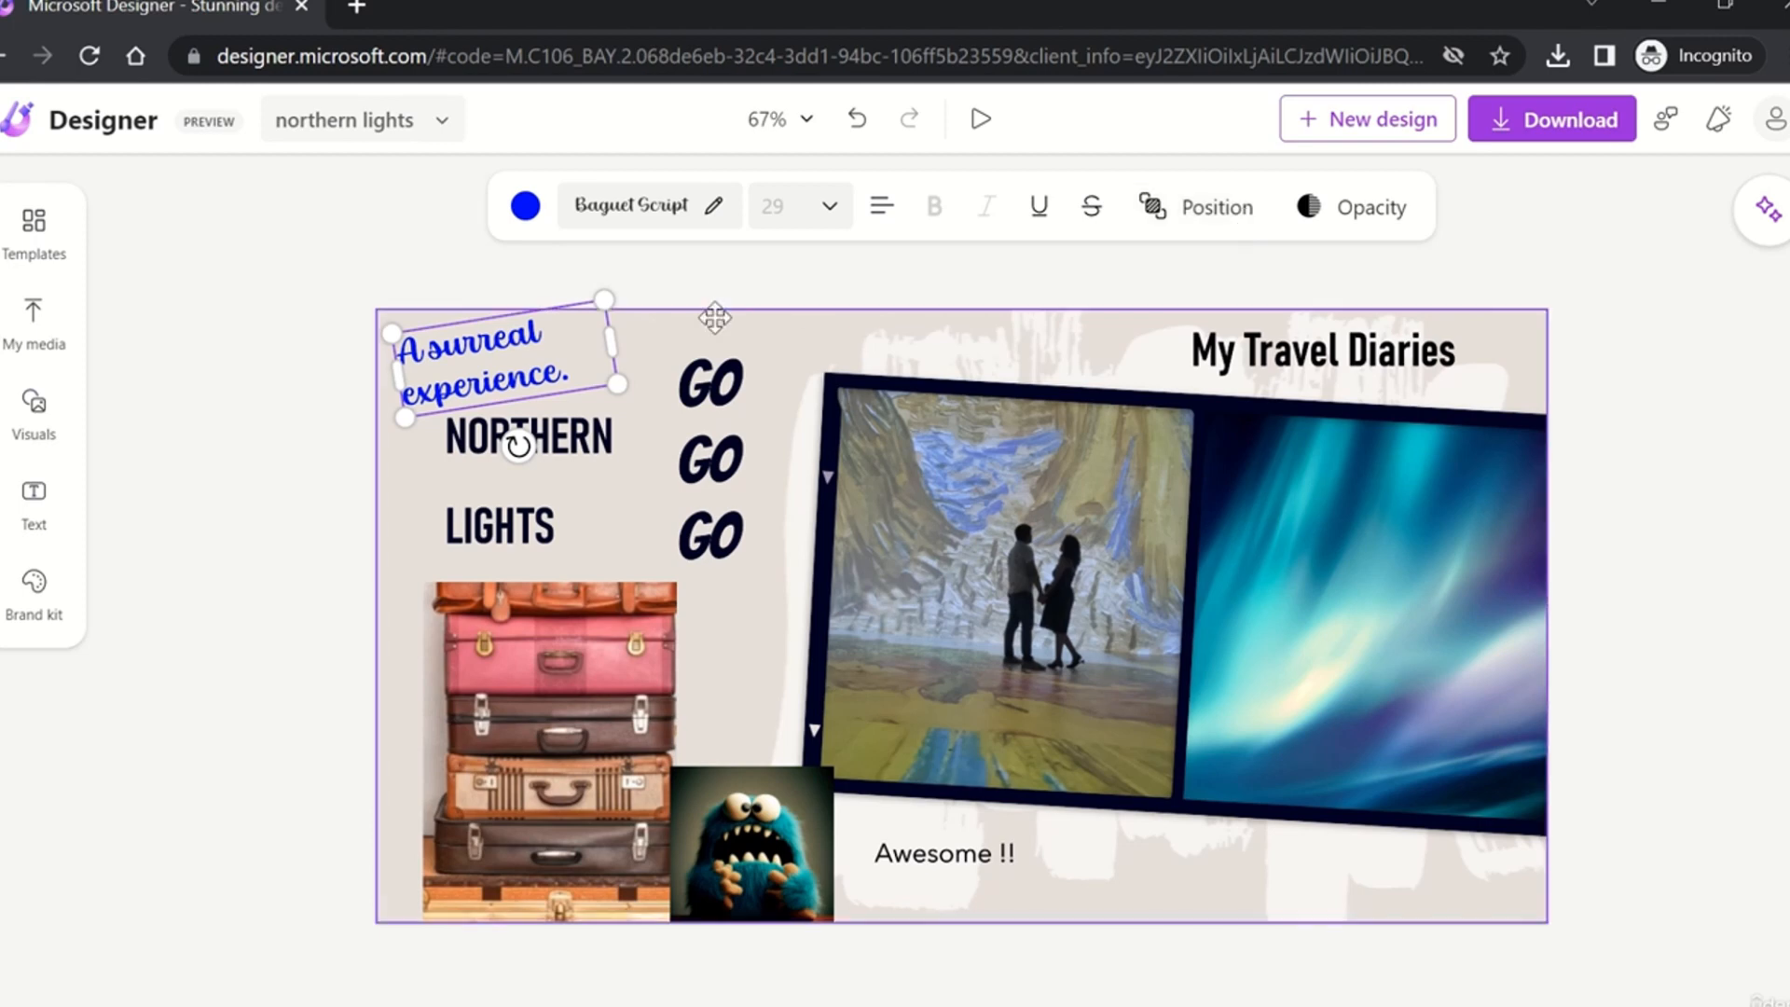
Step: Move the "A surreal experience." text over the couple's photo and try sending it to the back and bringing it to the front
drag(511, 349, 1026, 355)
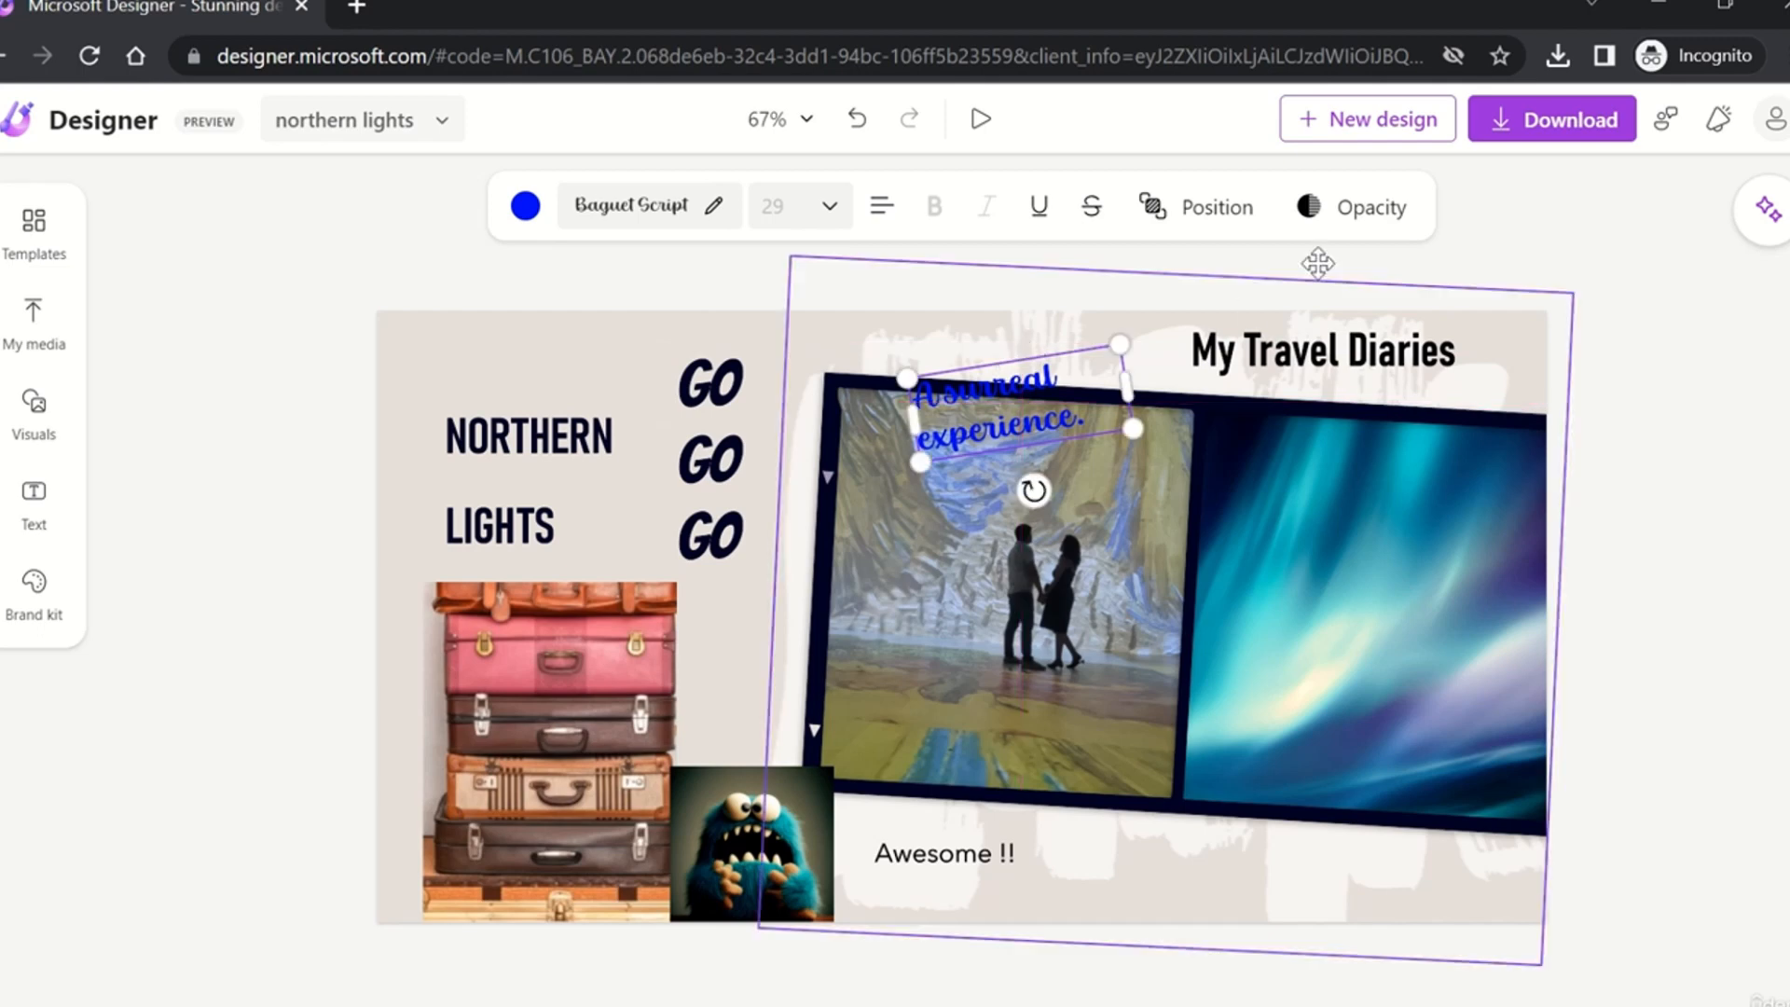
click(1194, 210)
click(1285, 317)
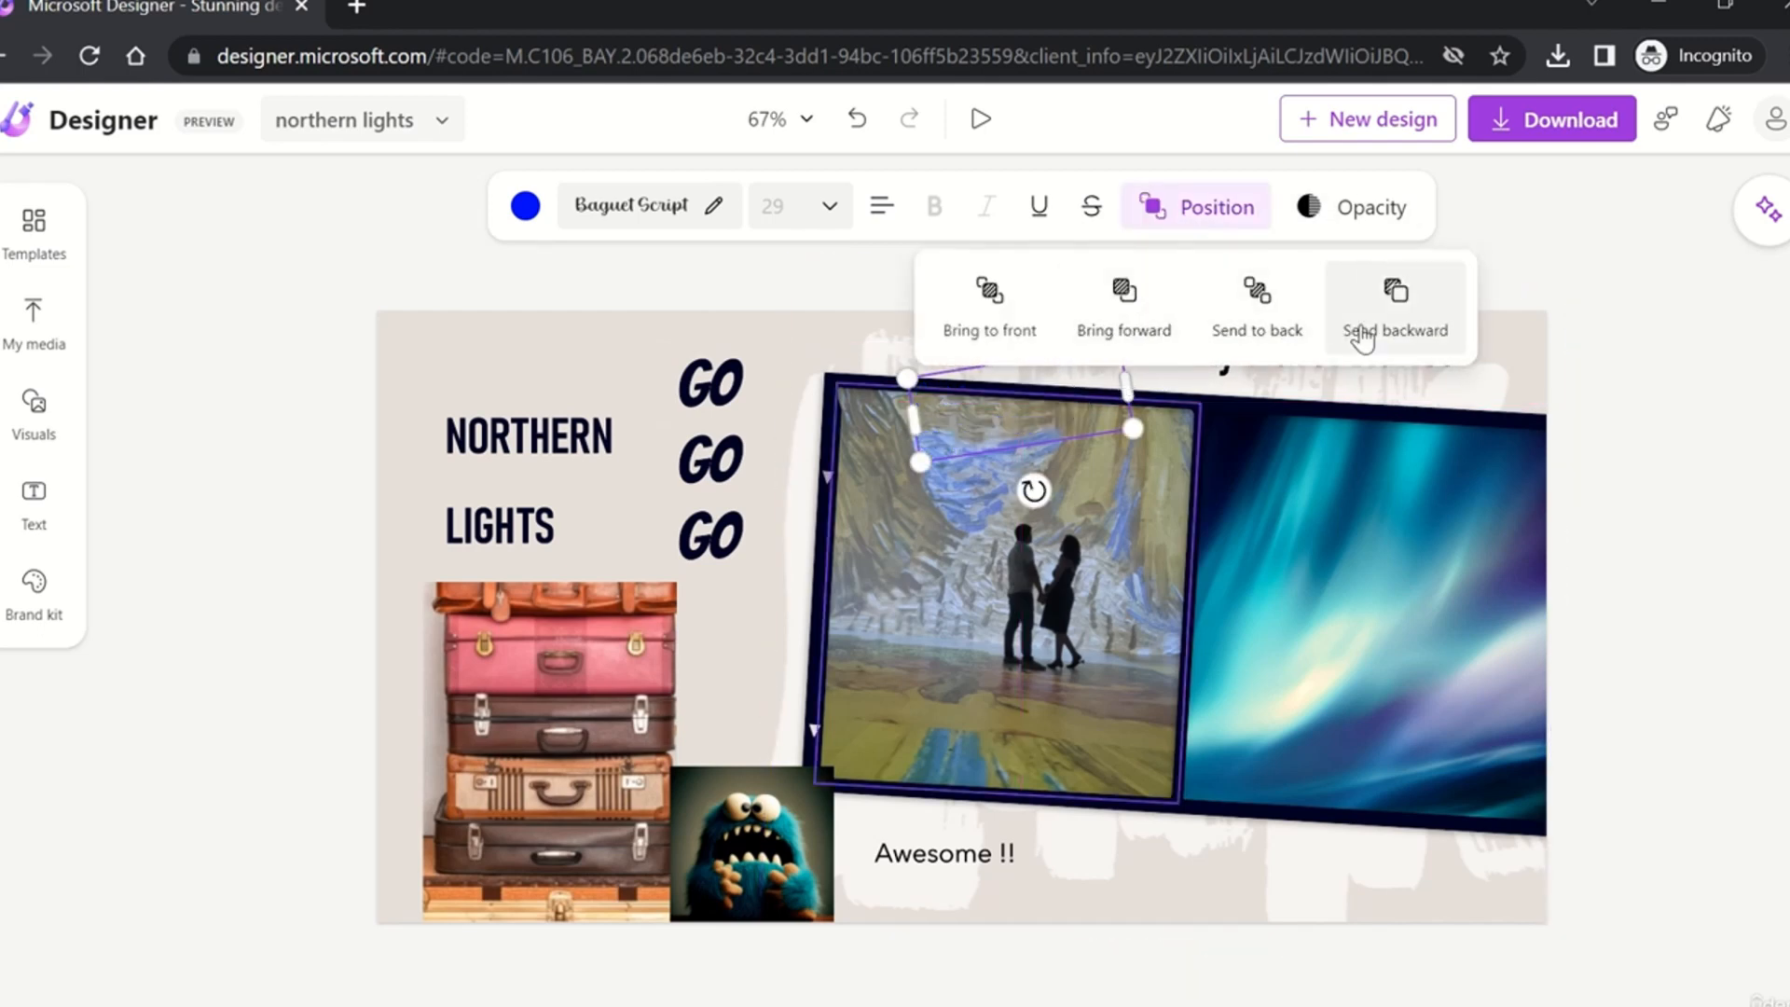
click(1023, 331)
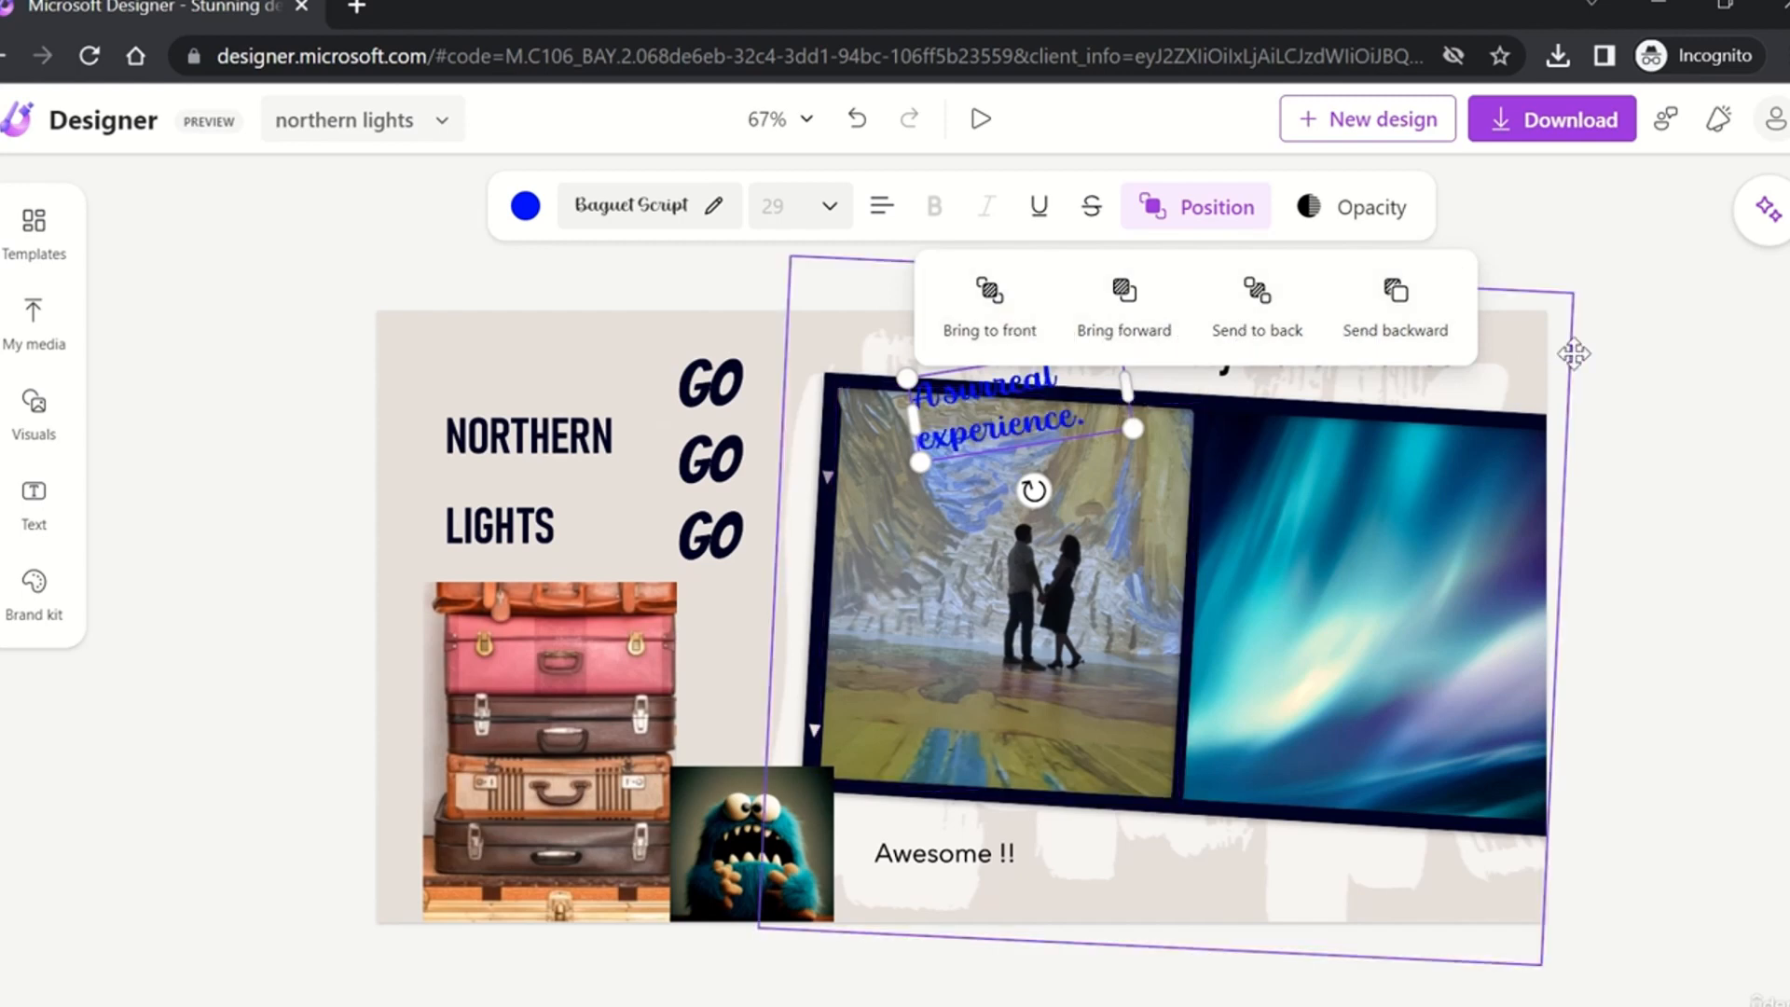
click(1594, 328)
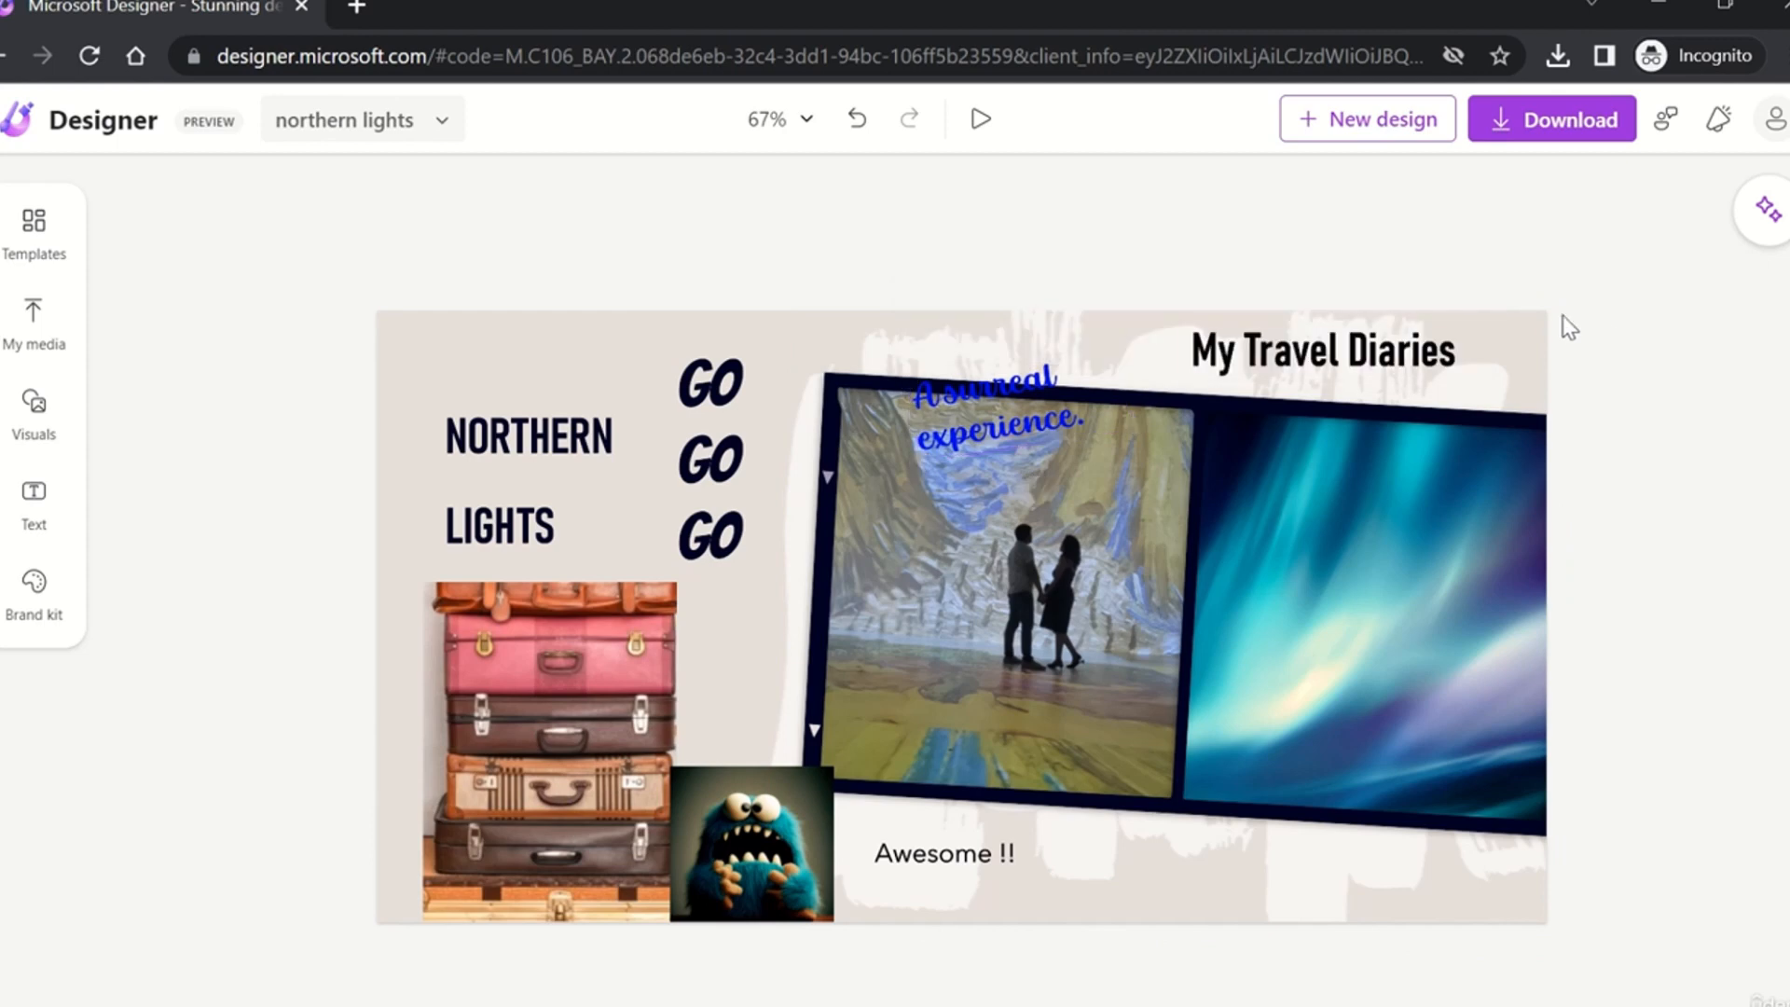
Step: Reduce the "A surreal experience." text's opacity to 83% and place the text just above NORTHERN
click(1018, 396)
click(1030, 390)
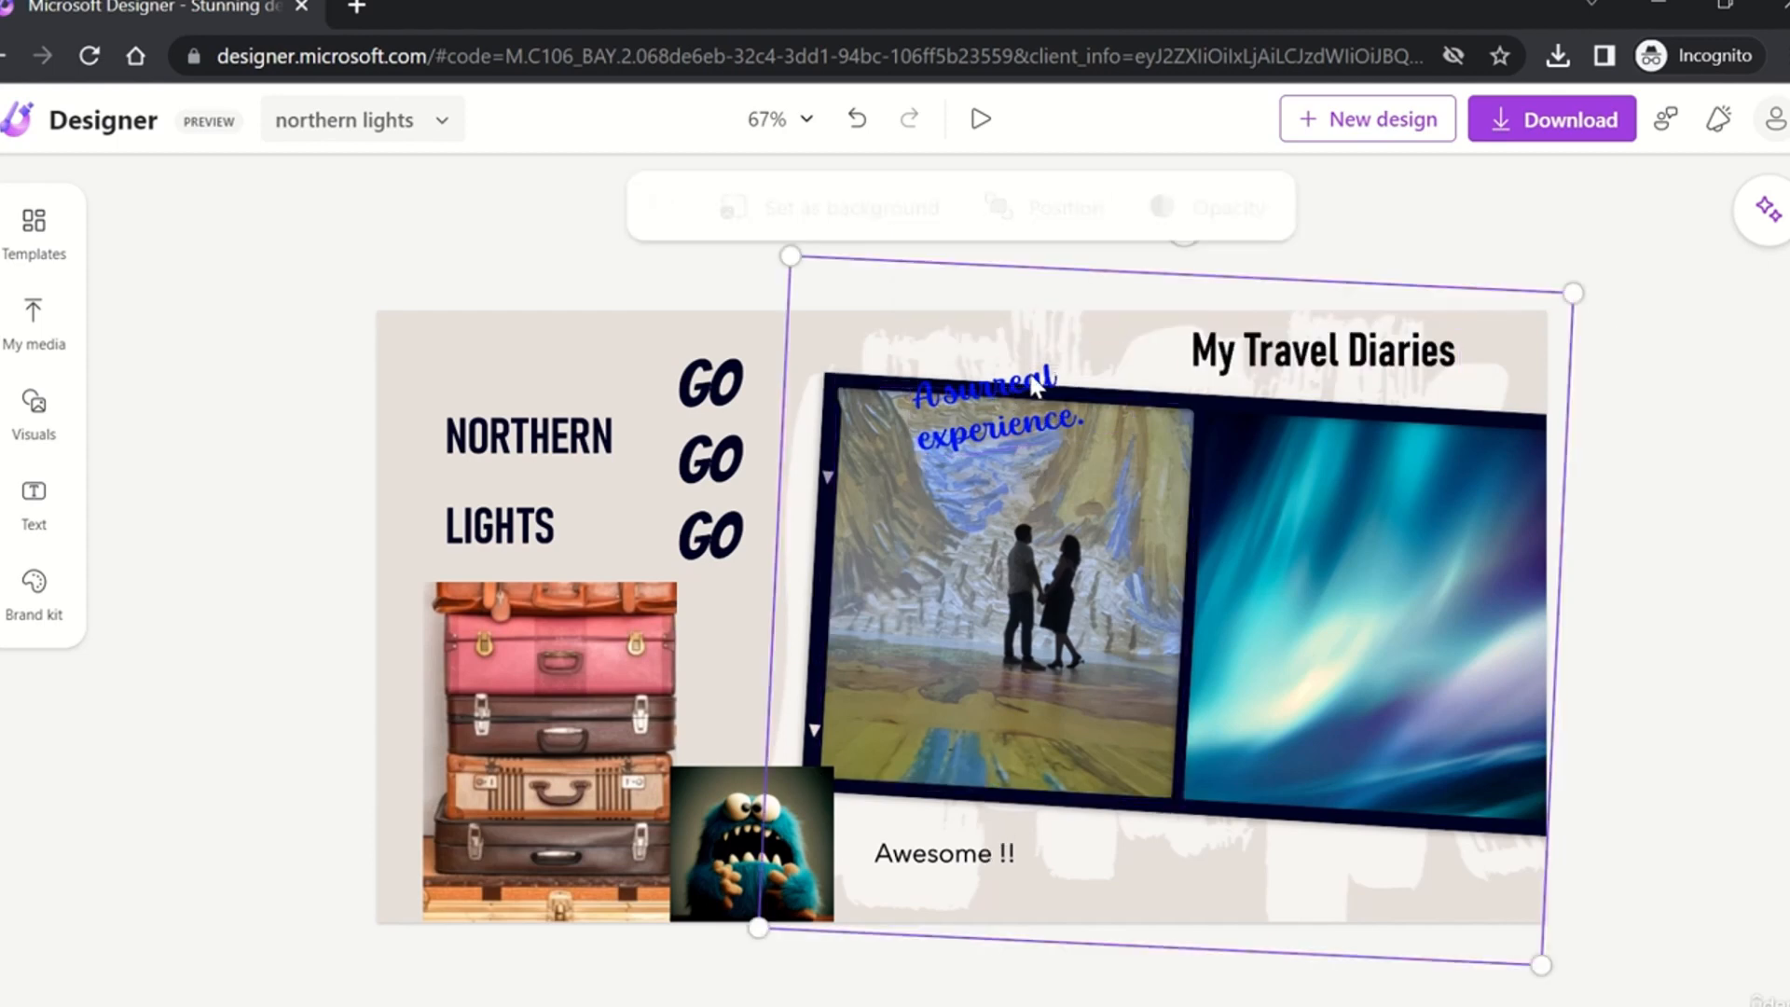
click(1034, 384)
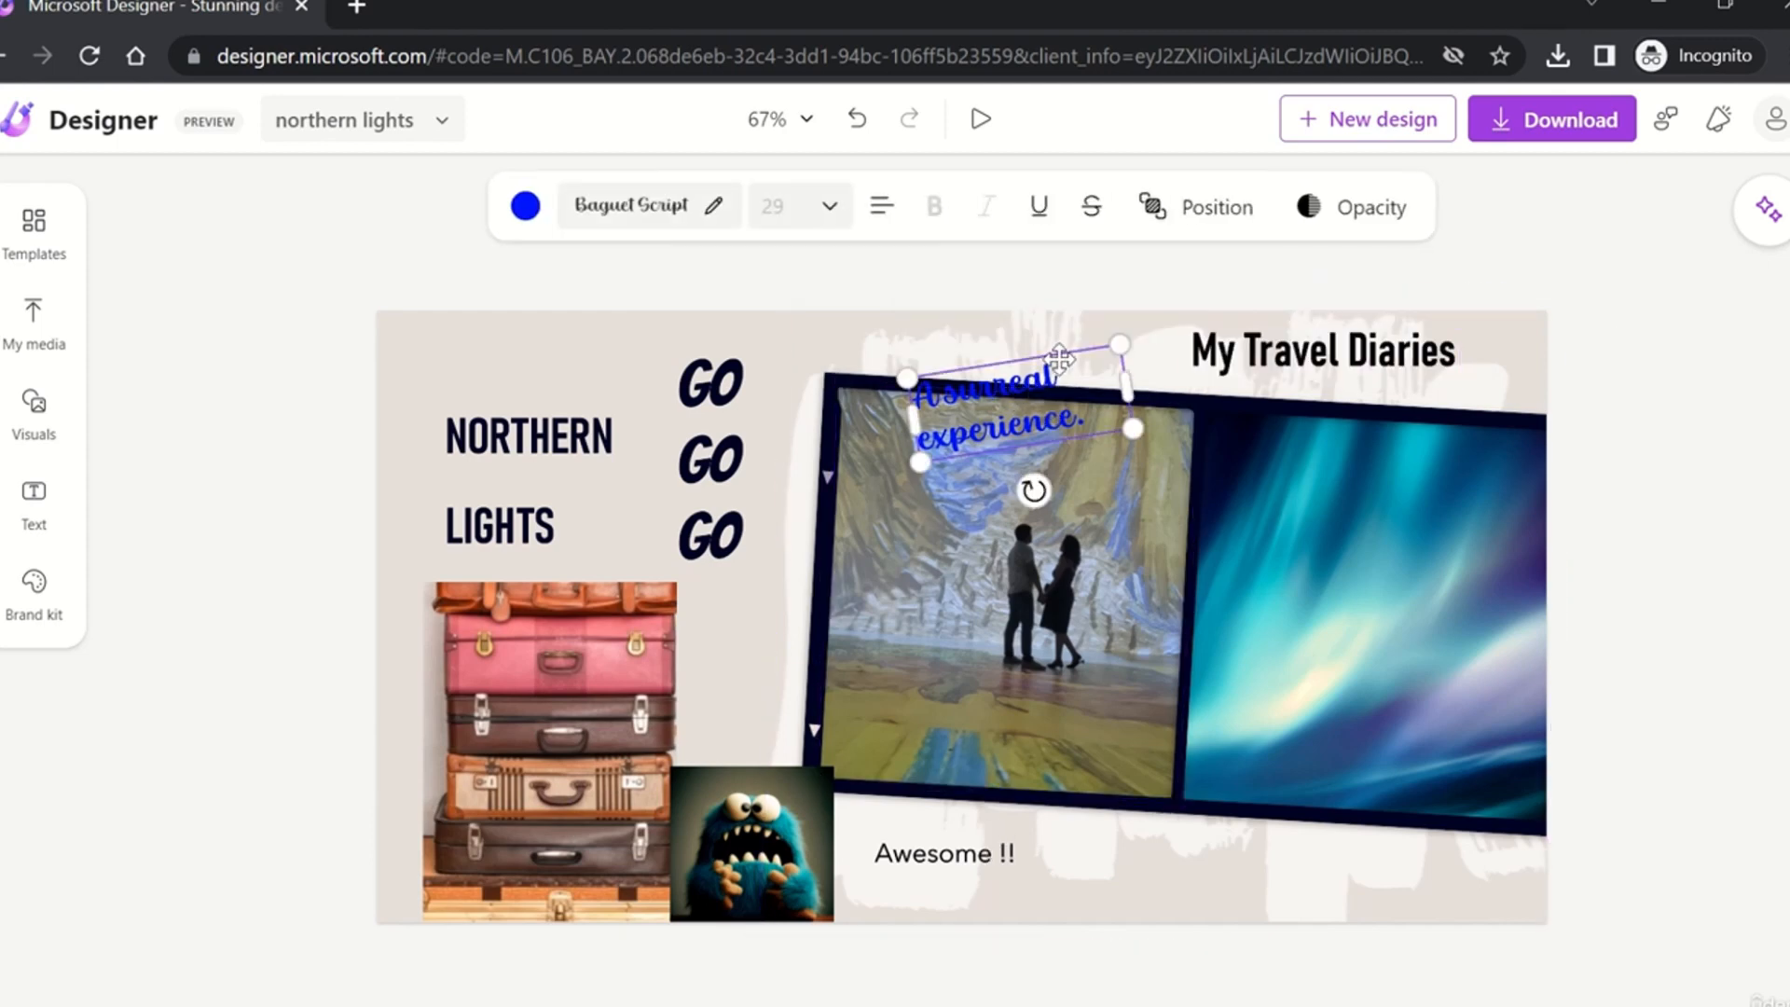
drag(1033, 384, 1149, 318)
click(1362, 207)
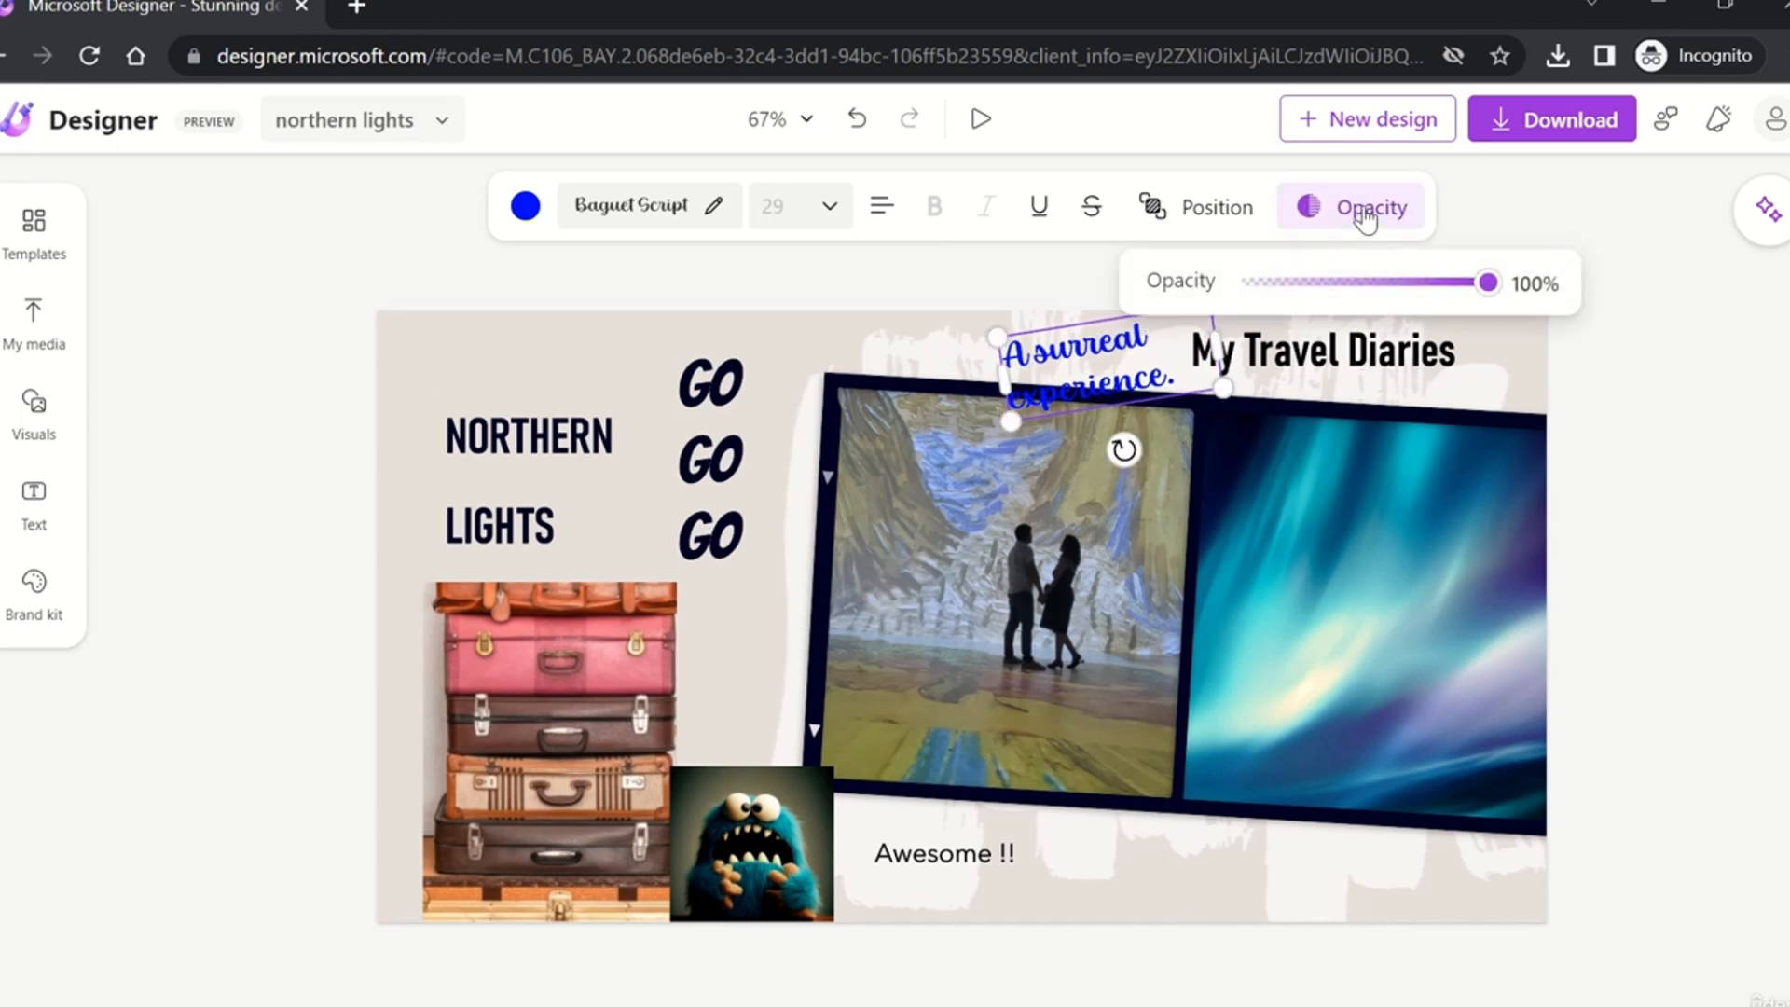
drag(1489, 282, 1446, 283)
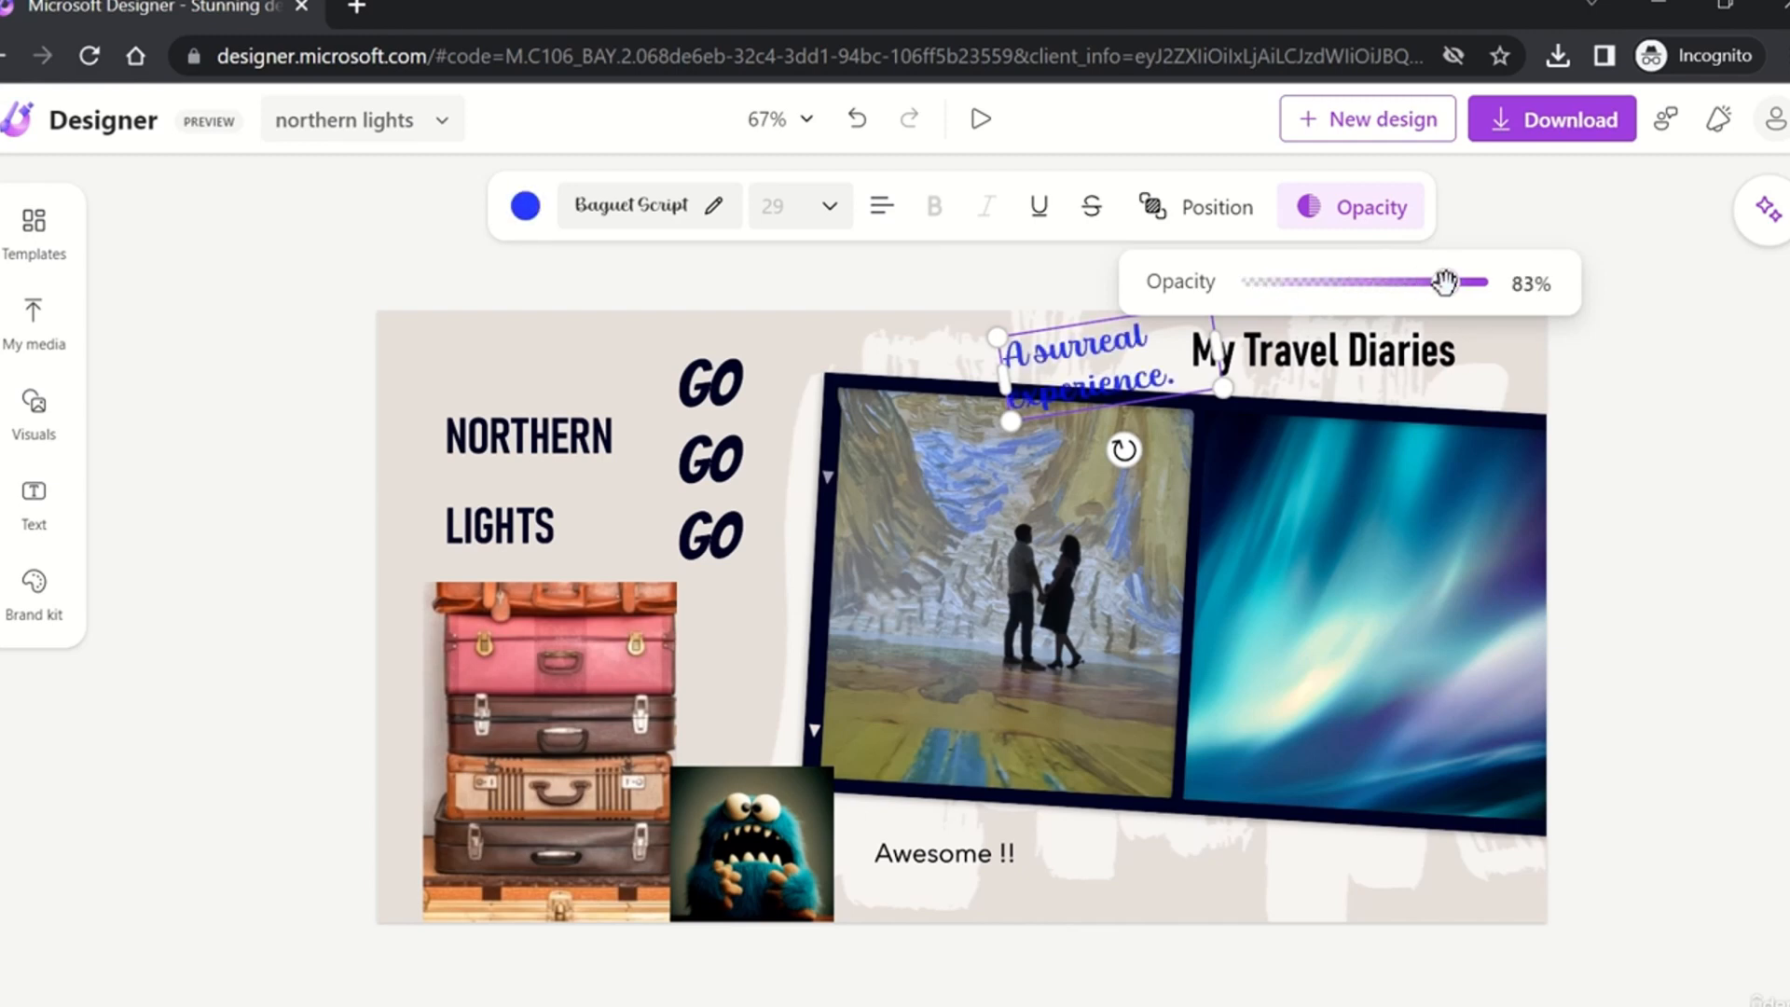
click(1617, 293)
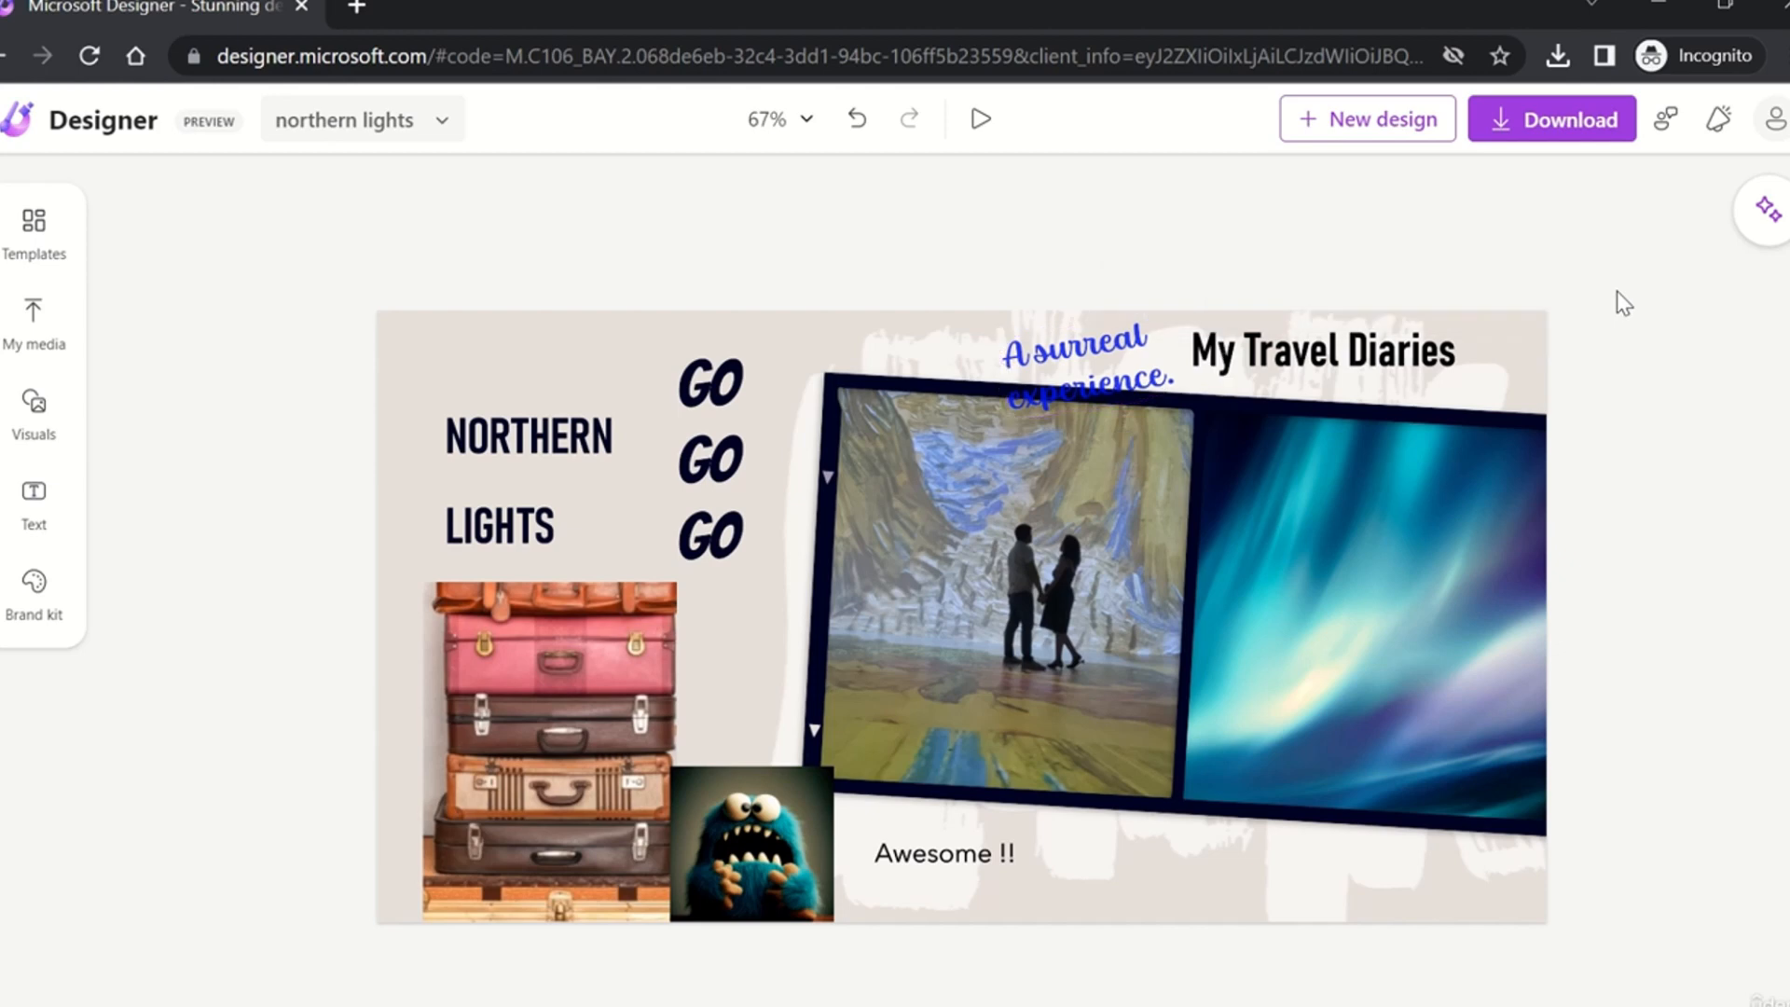
drag(1103, 363, 488, 375)
Step: Check the replacement sources for the blue monster image and enlarge the image up to the "Awesome !!" text
click(992, 843)
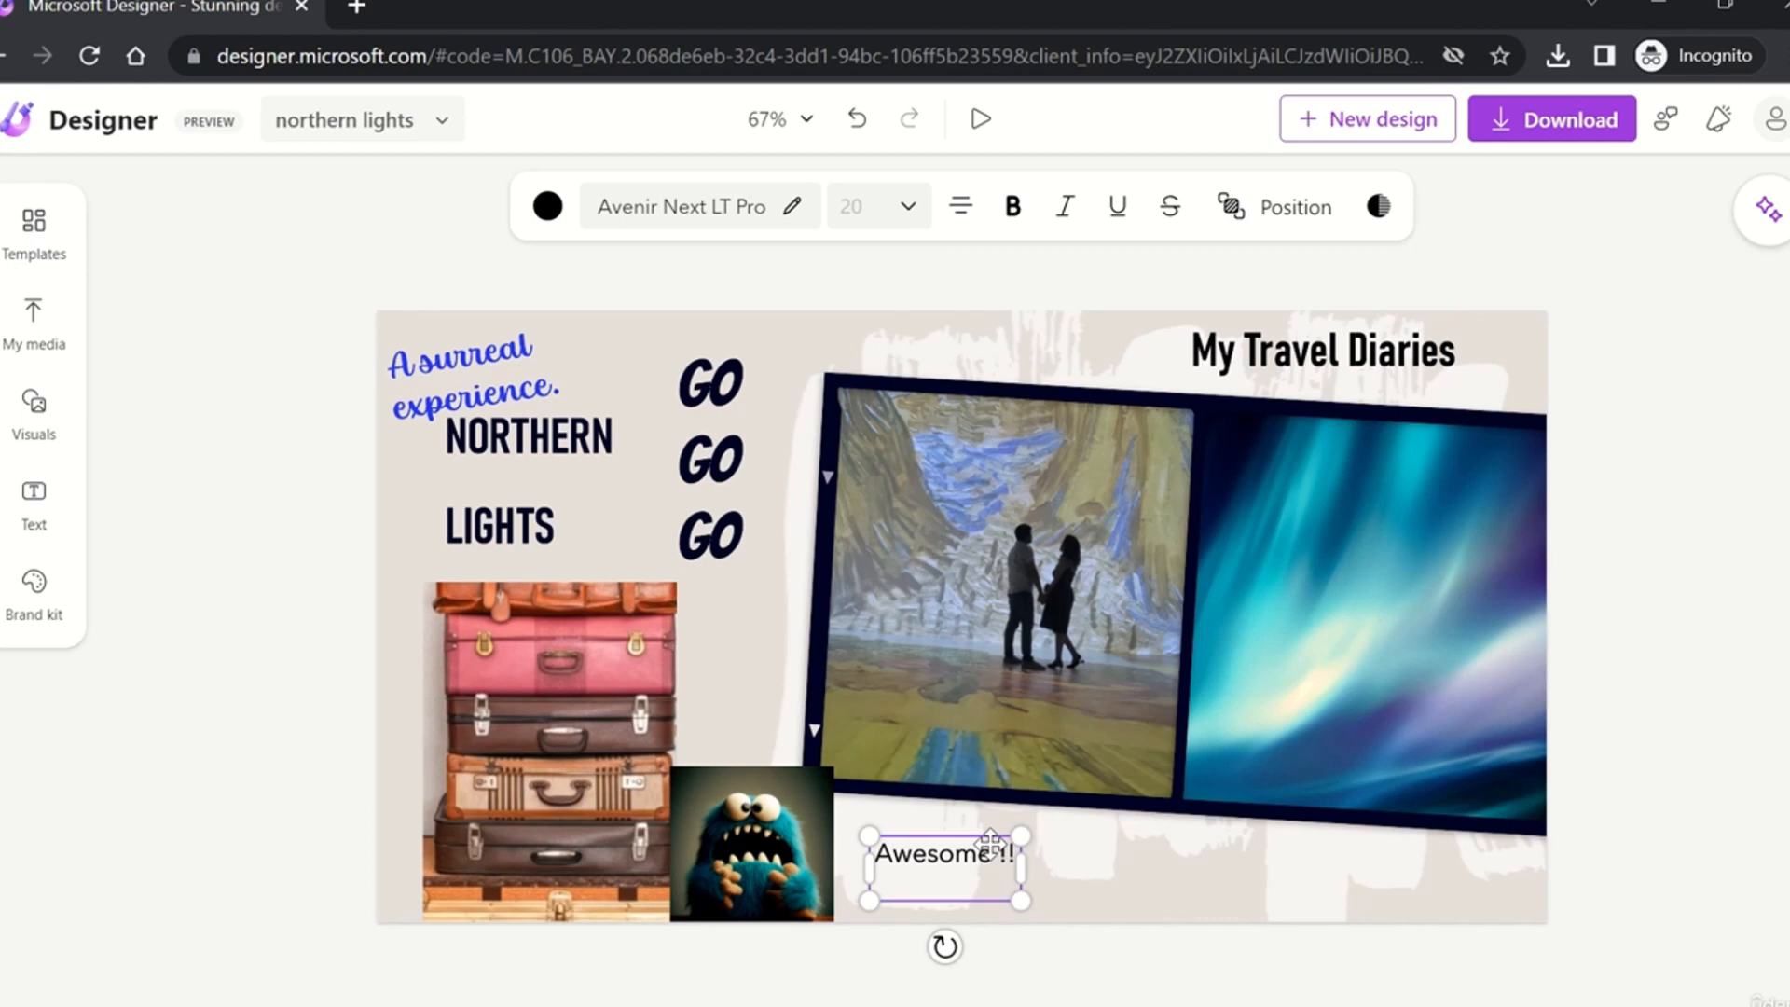
click(761, 844)
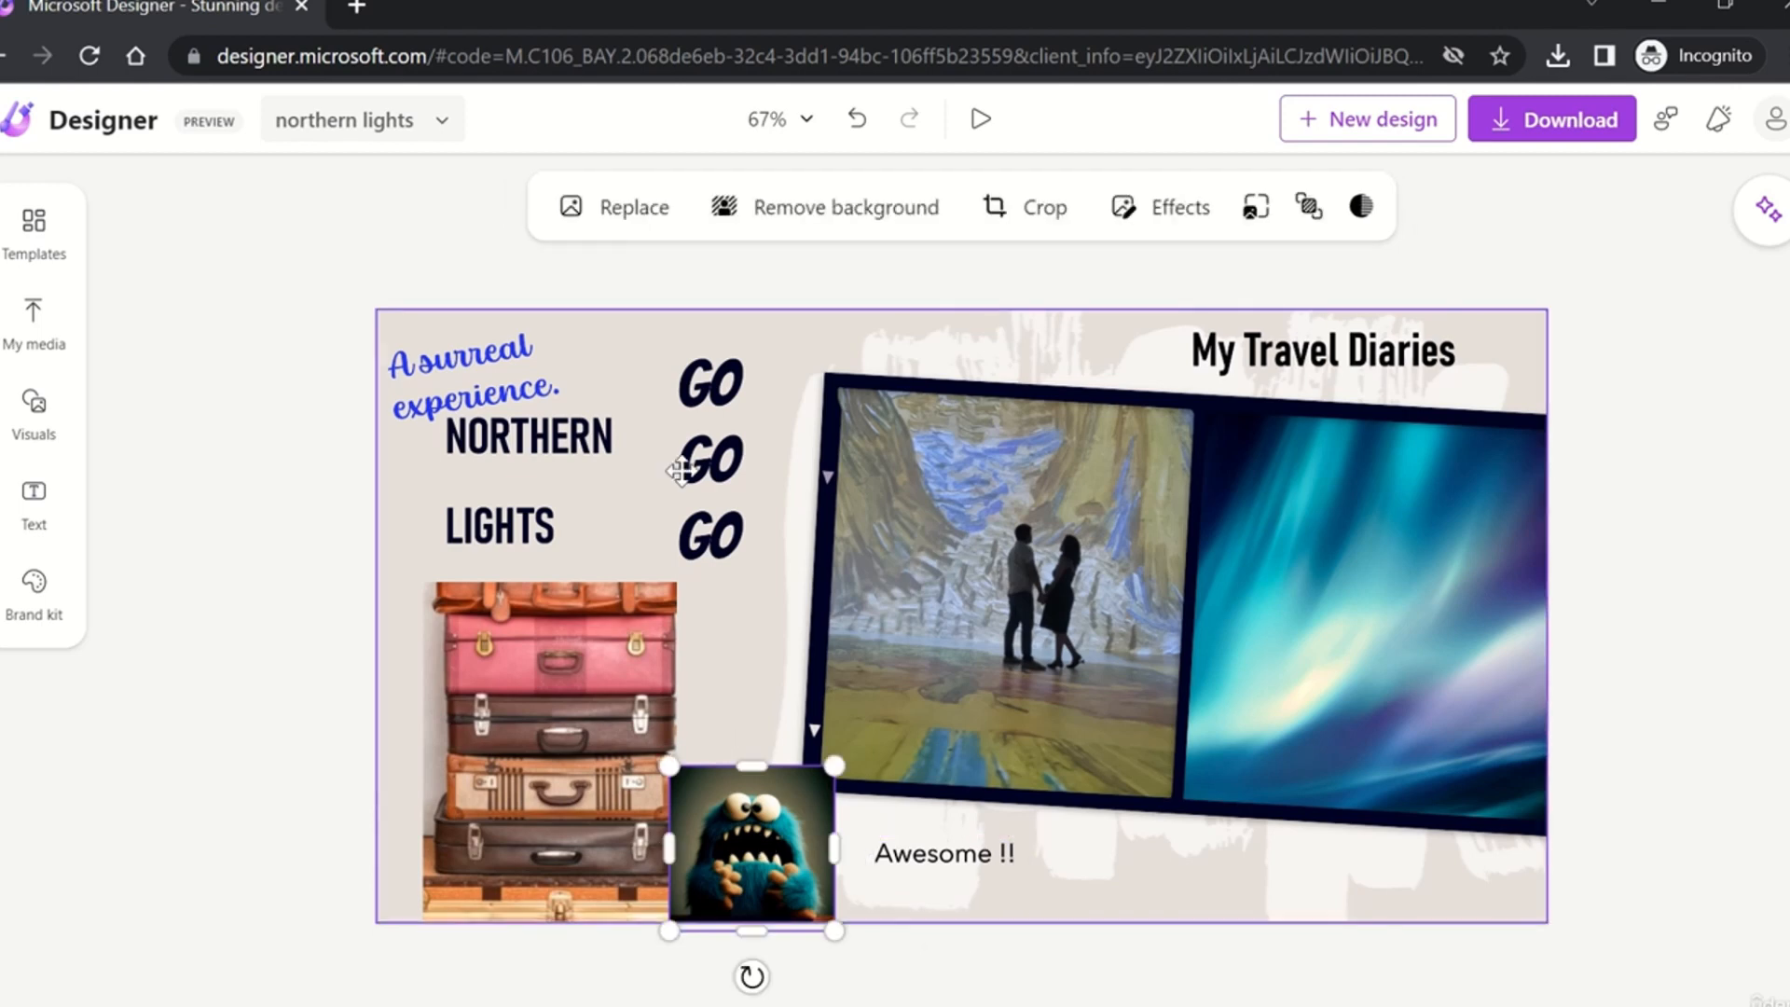
click(651, 228)
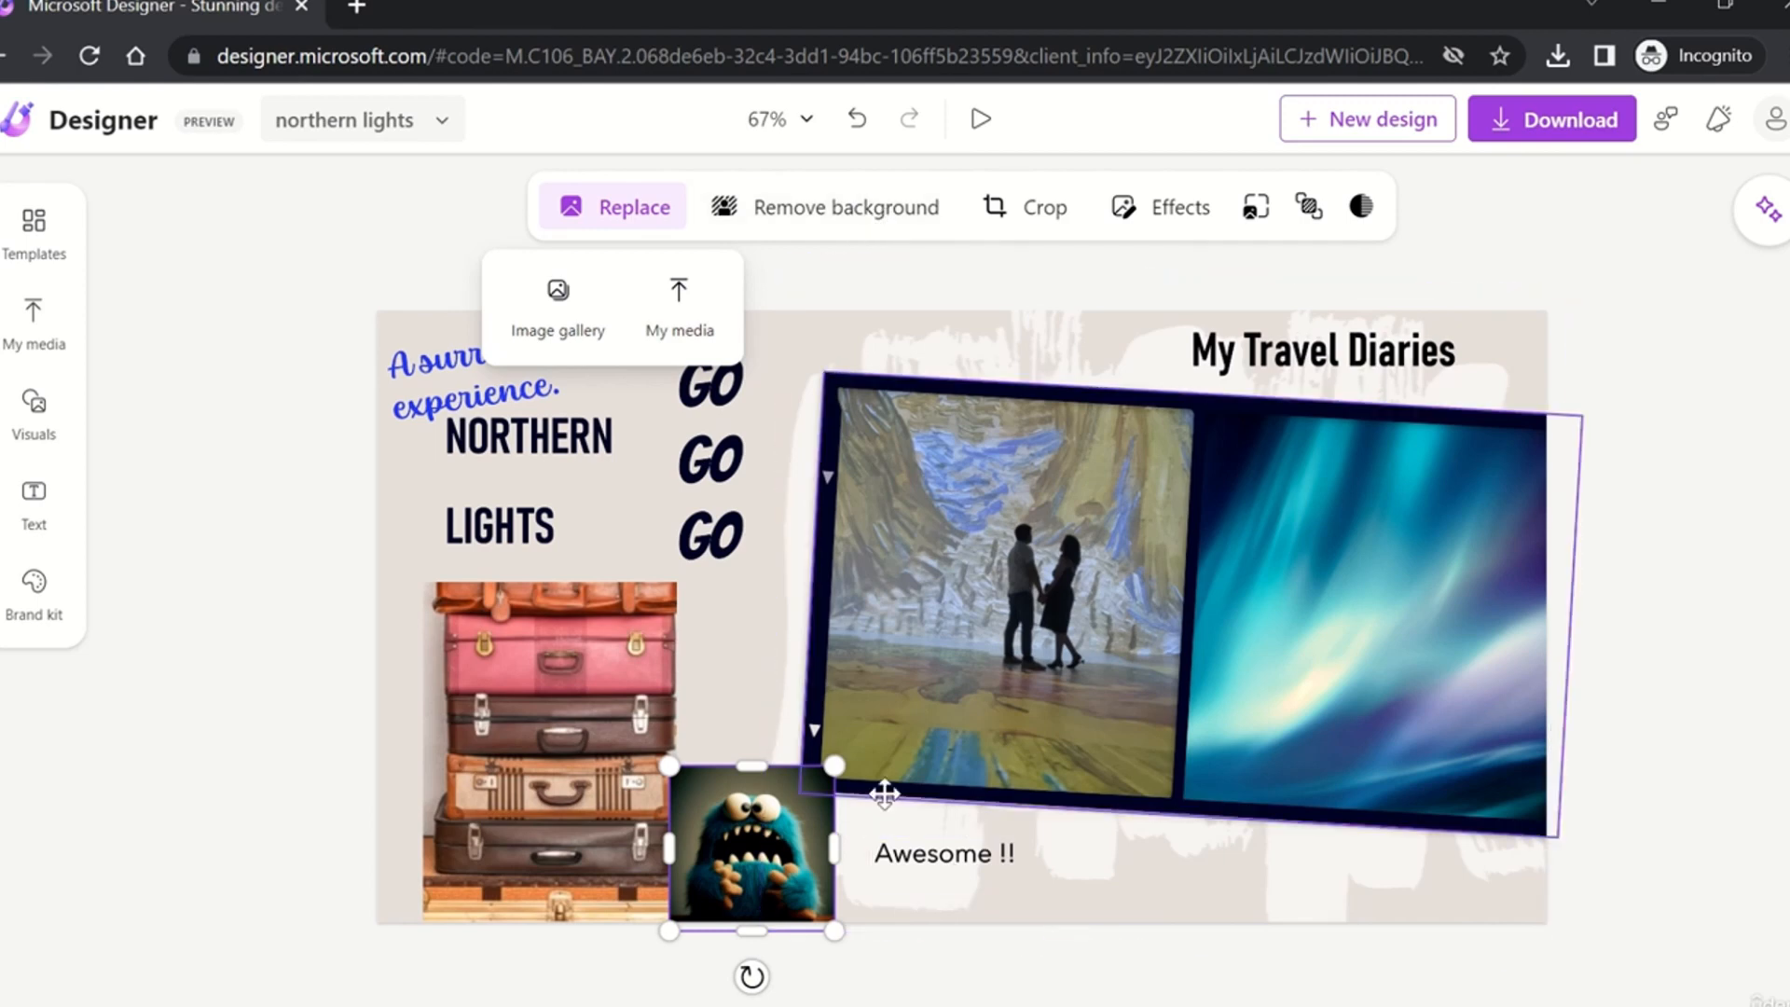
drag(835, 766, 887, 720)
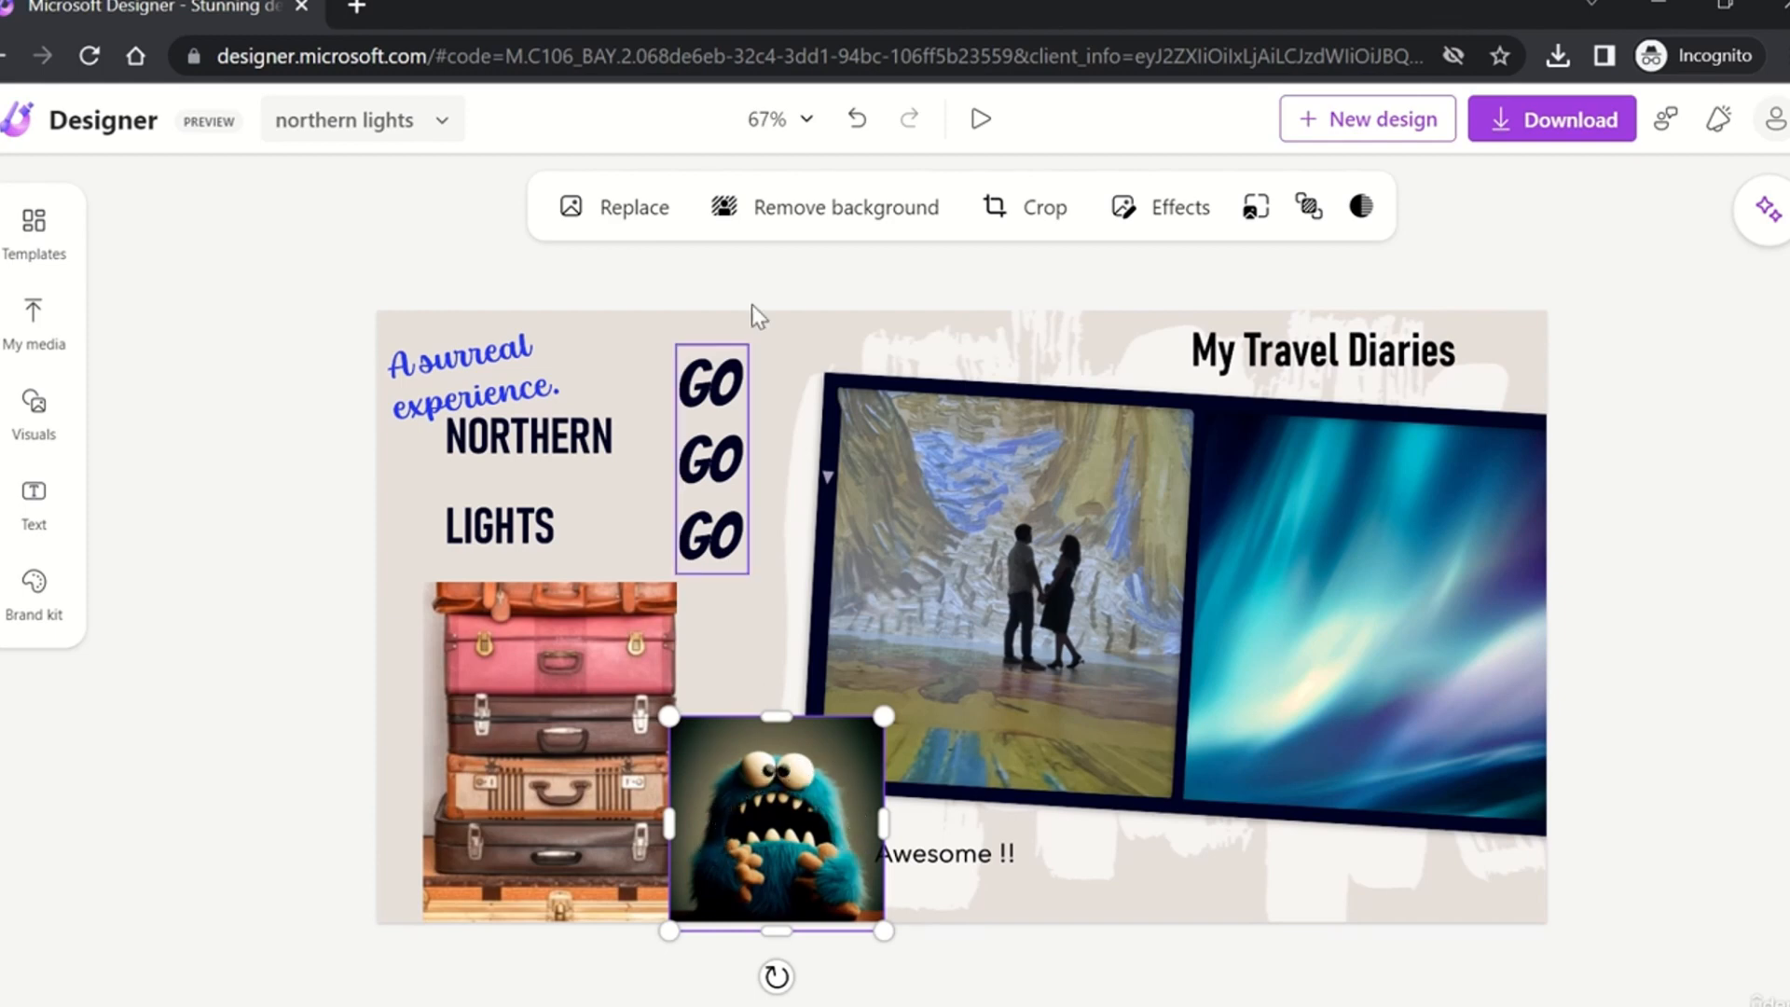
Step: Try removing the blue monster image's background and restore the original image
click(840, 213)
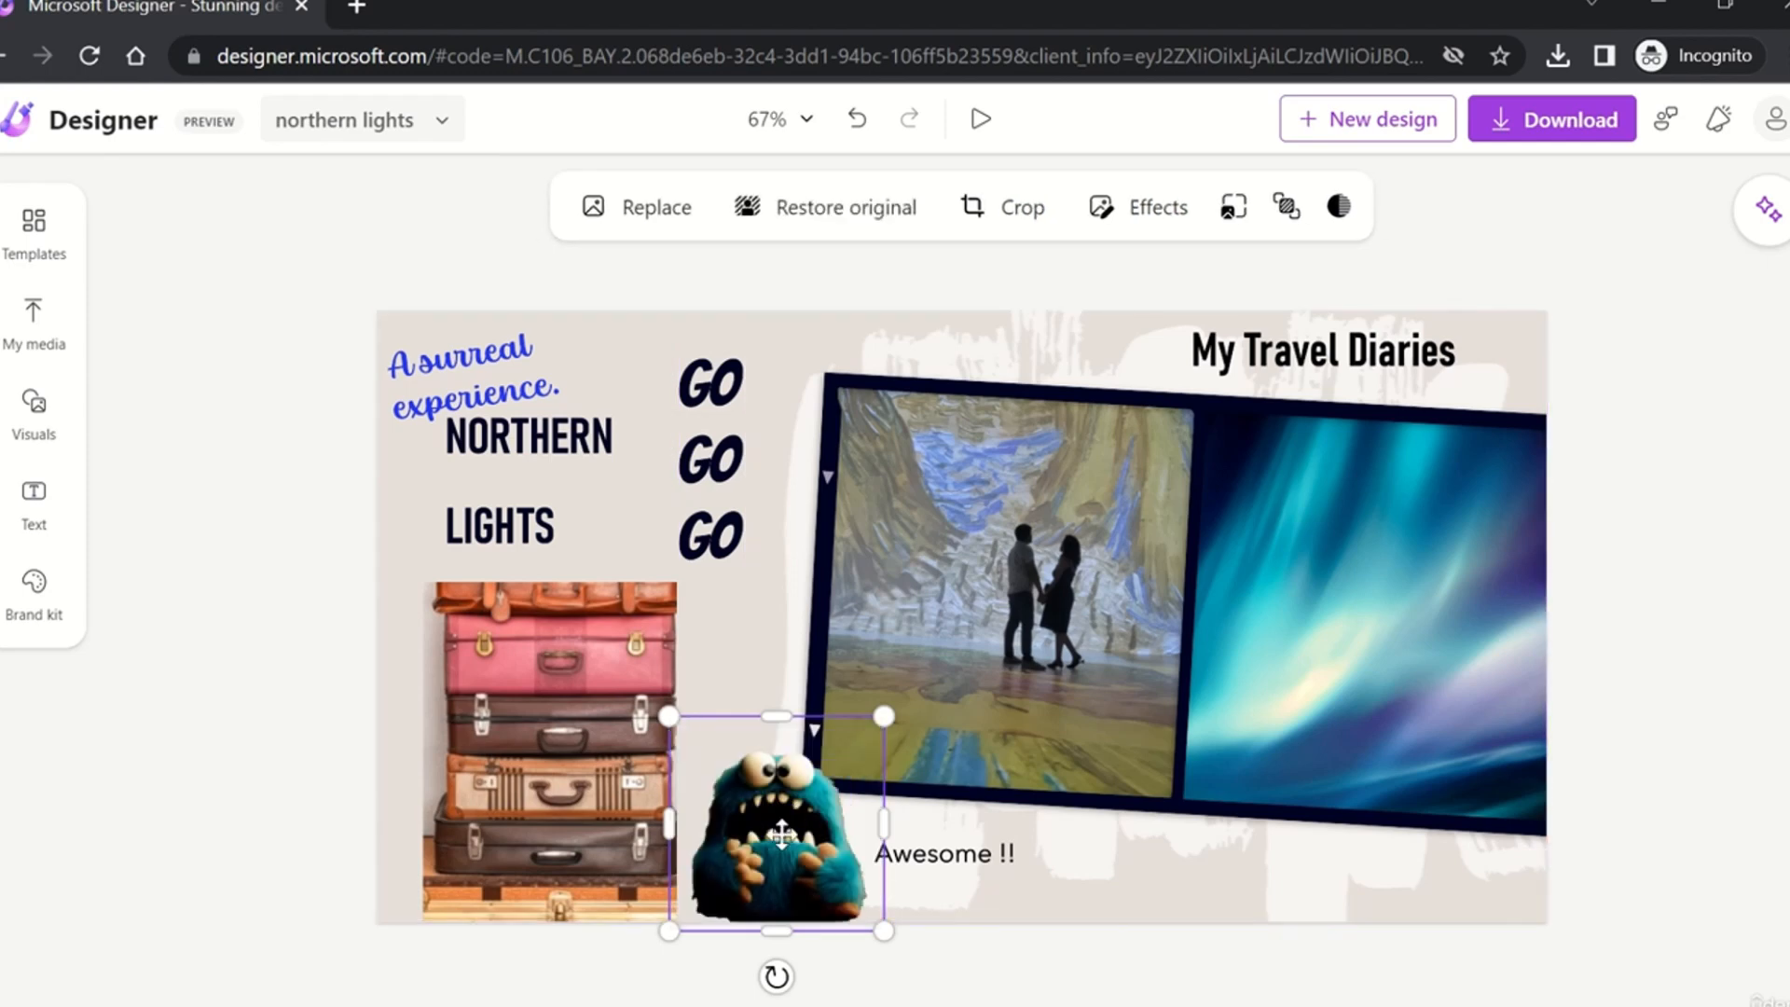
drag(785, 834, 782, 832)
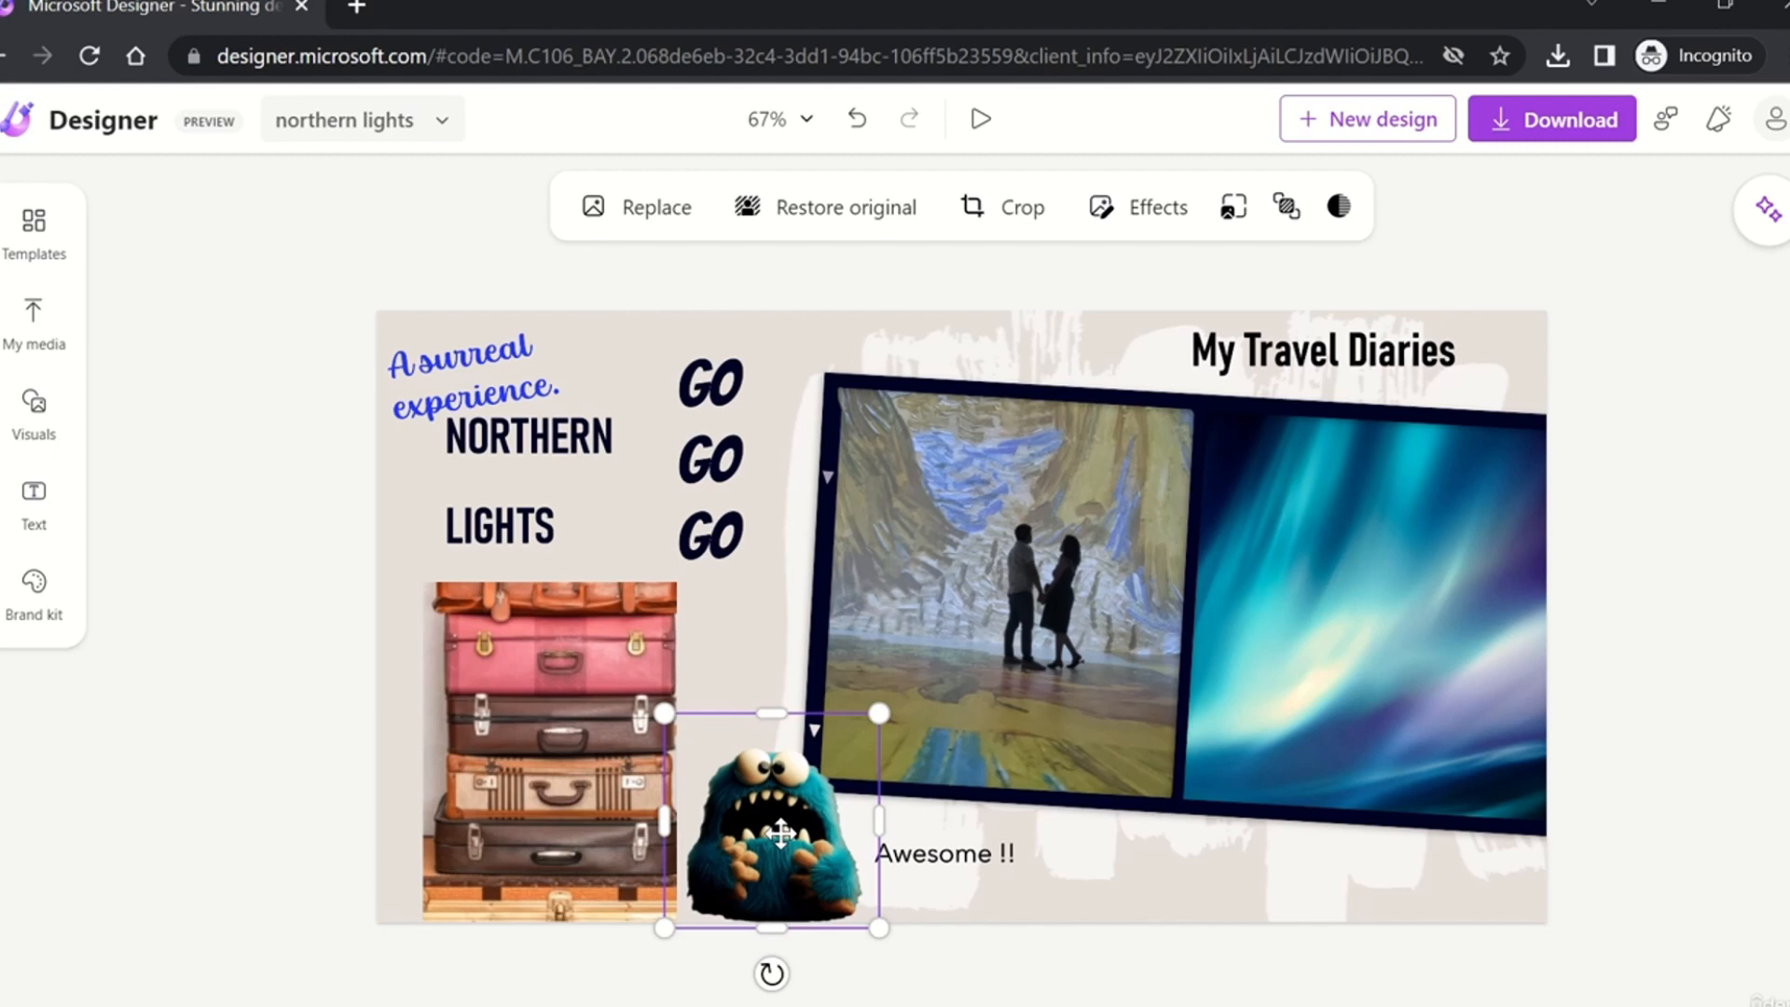
click(824, 207)
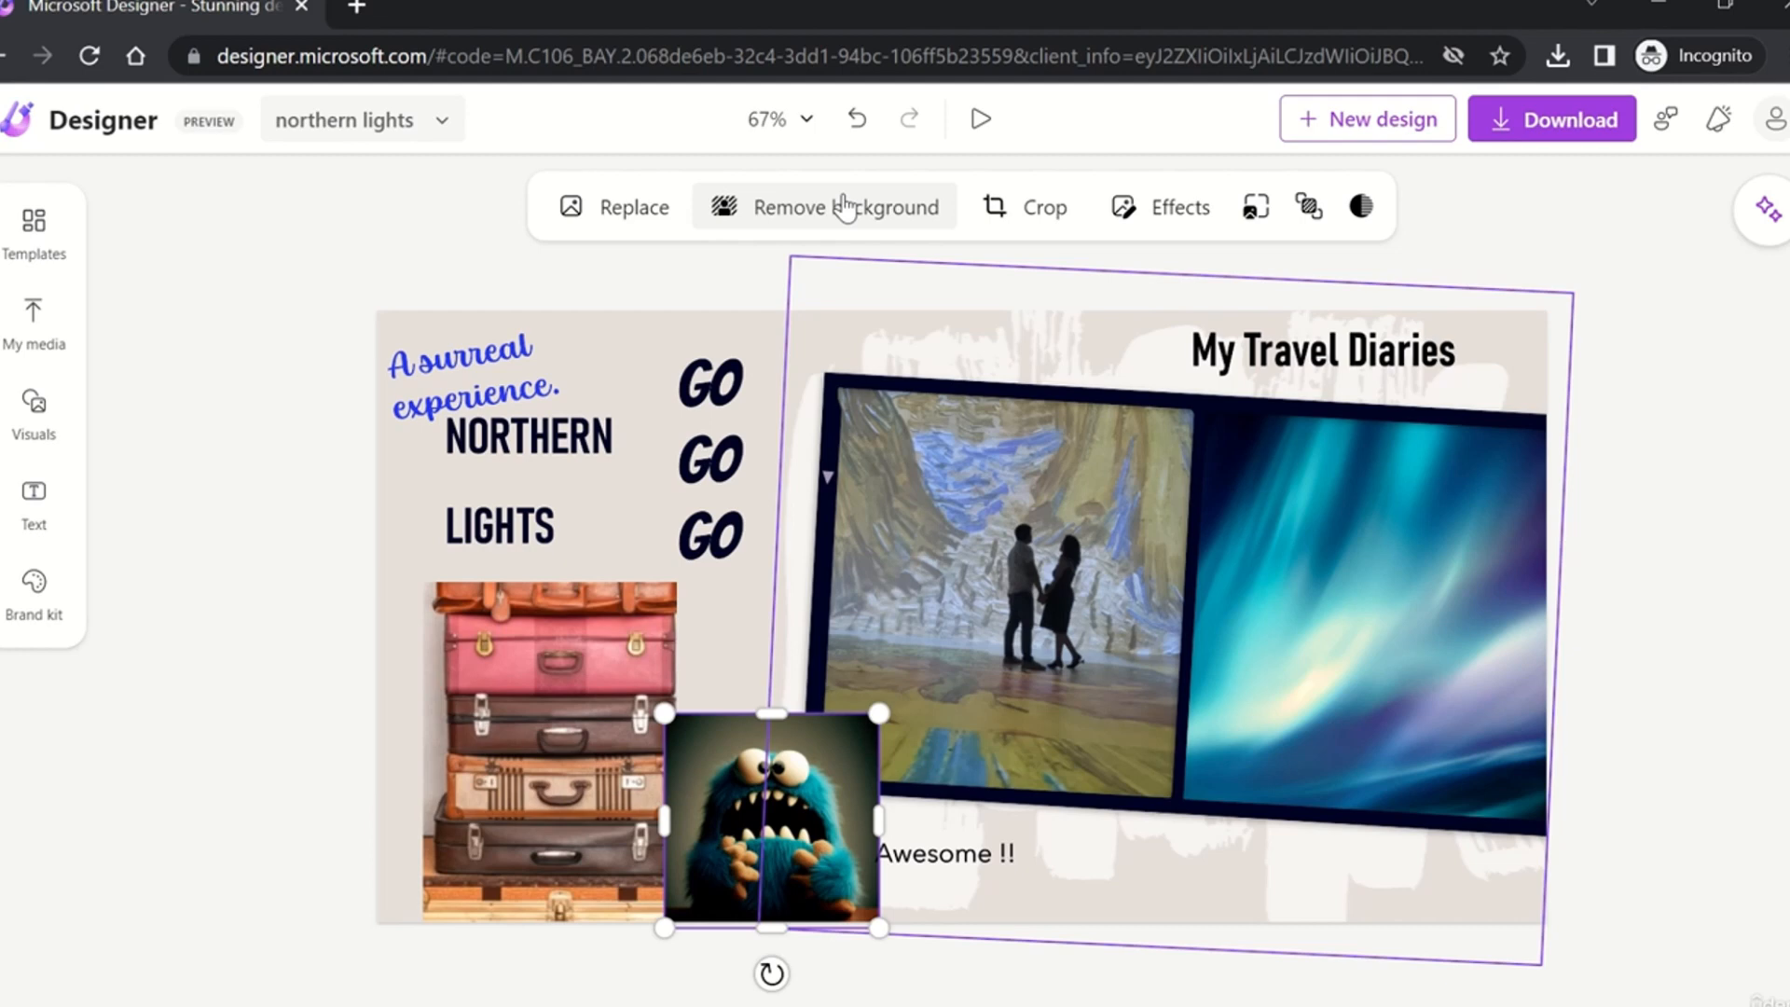
Step: Crop the blue monster image slightly along its top and right edges
click(1046, 207)
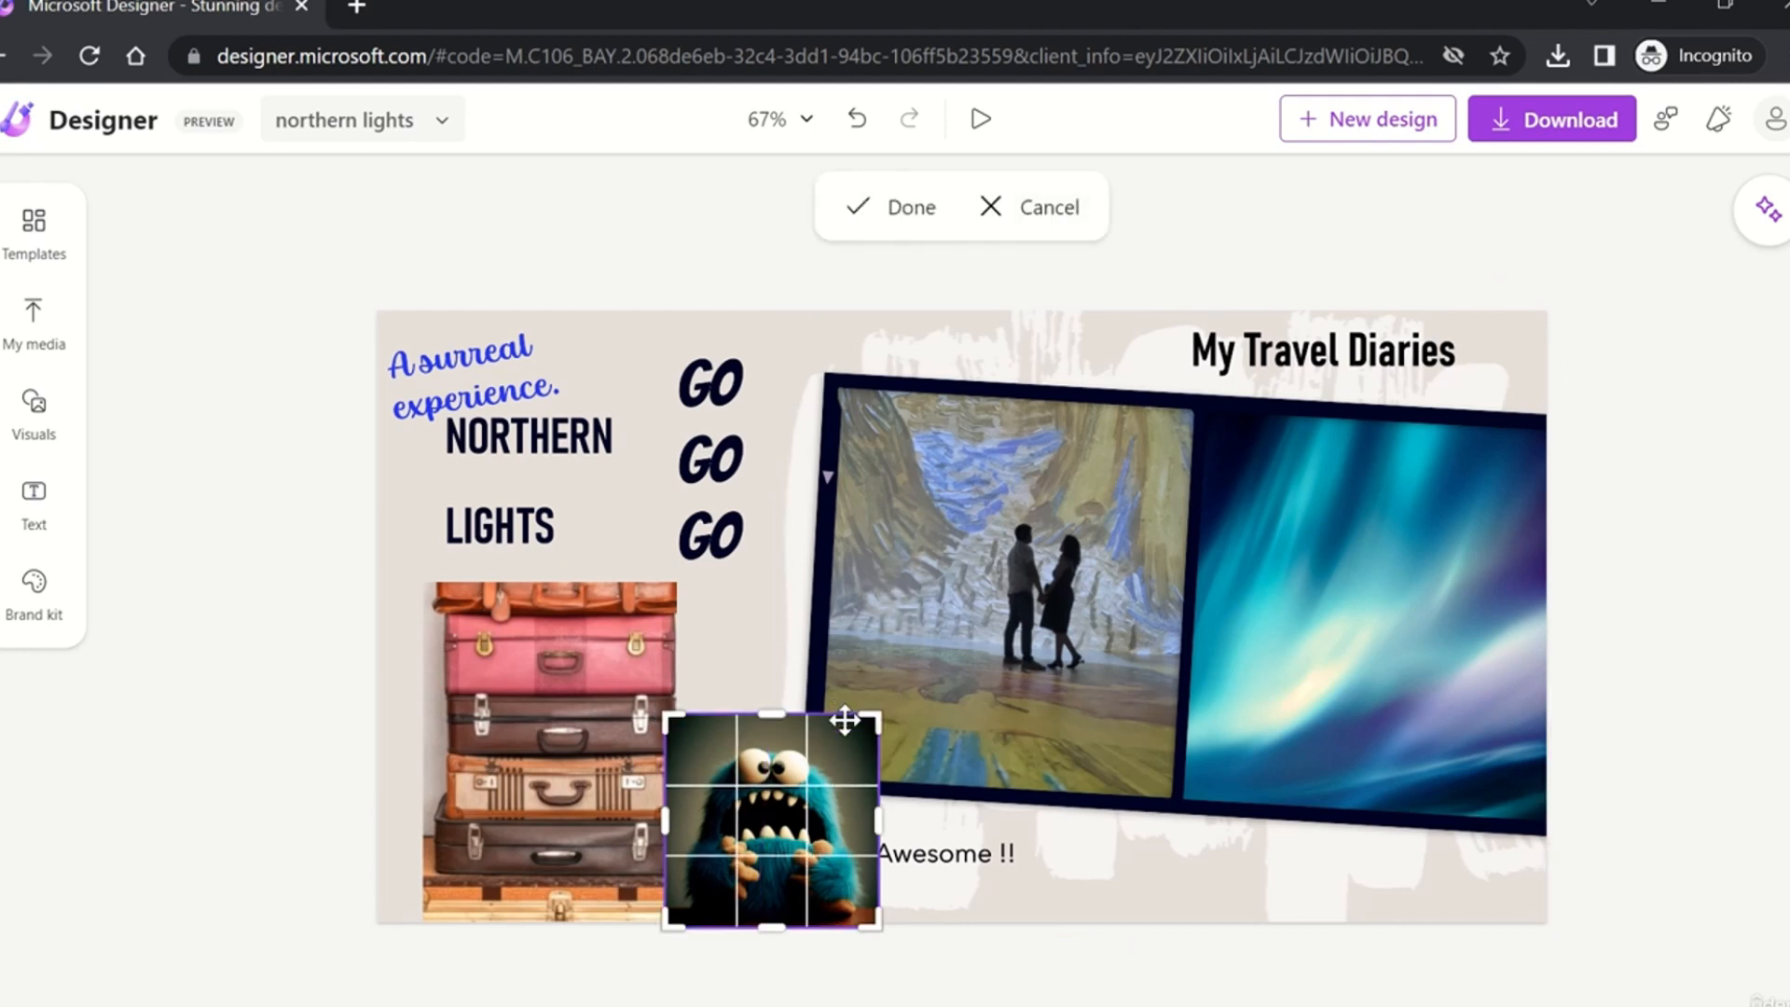
drag(870, 718, 866, 752)
click(1014, 888)
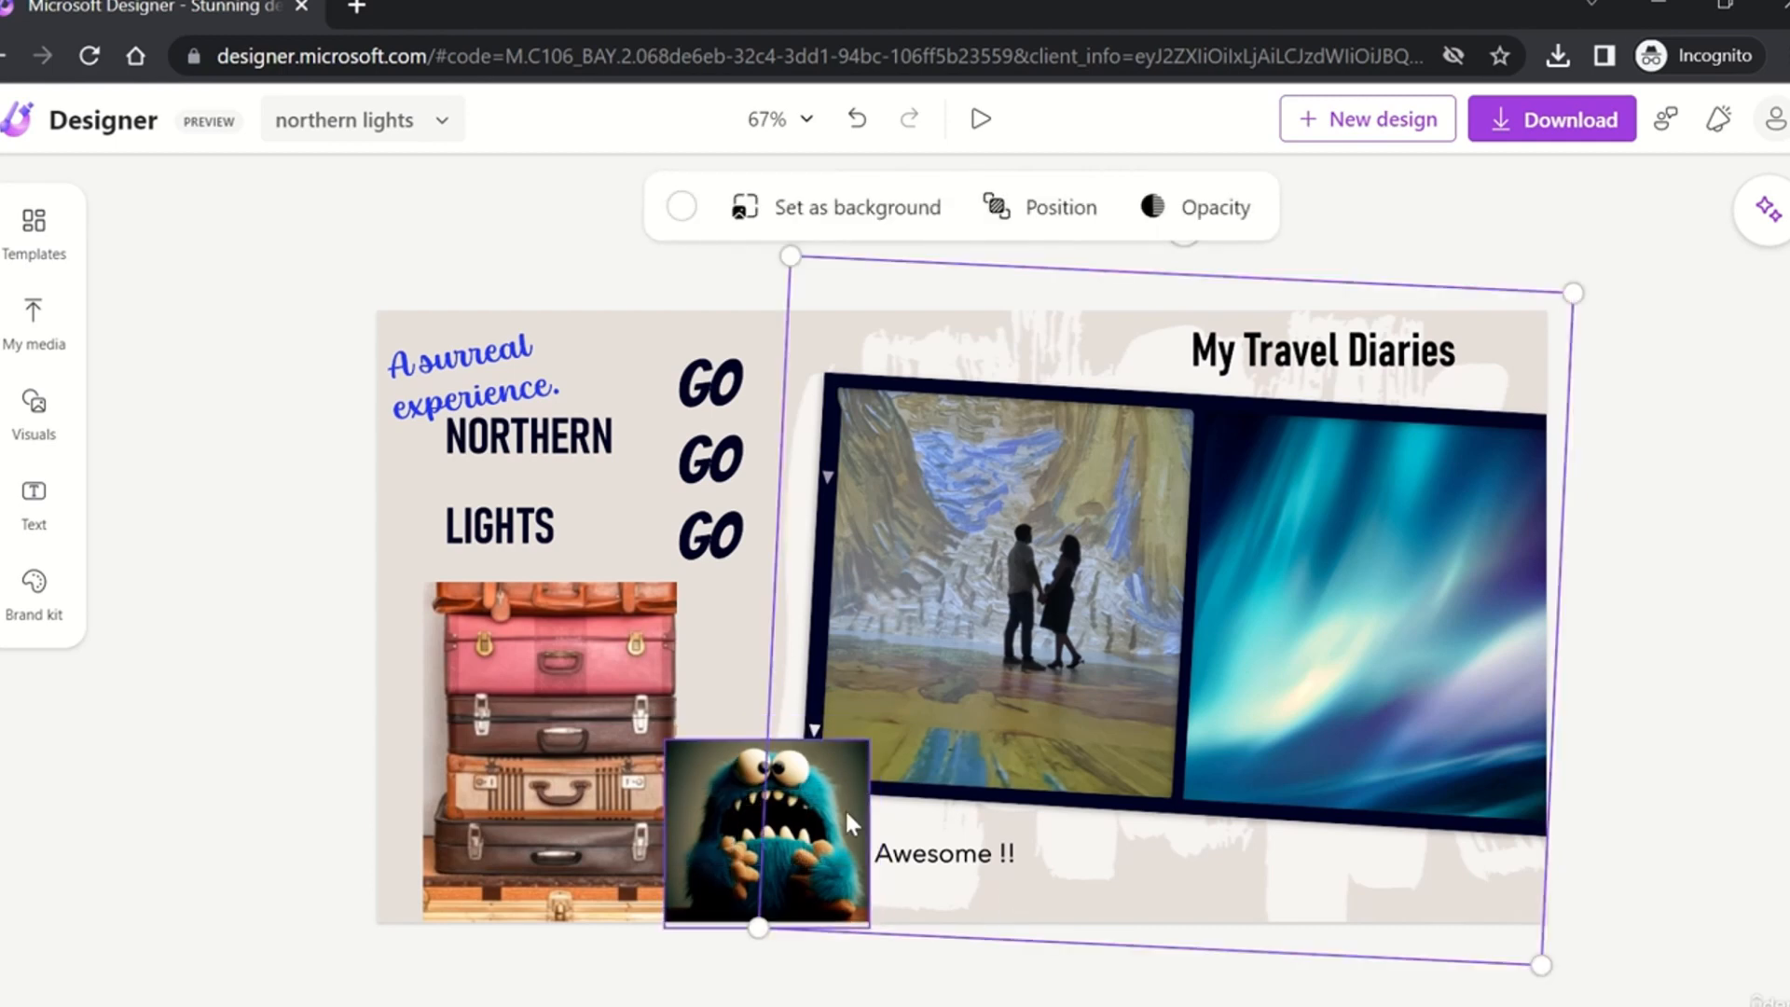
Step: Try the Blur background and Remove background effects on the blue monster image and restore the original
click(720, 809)
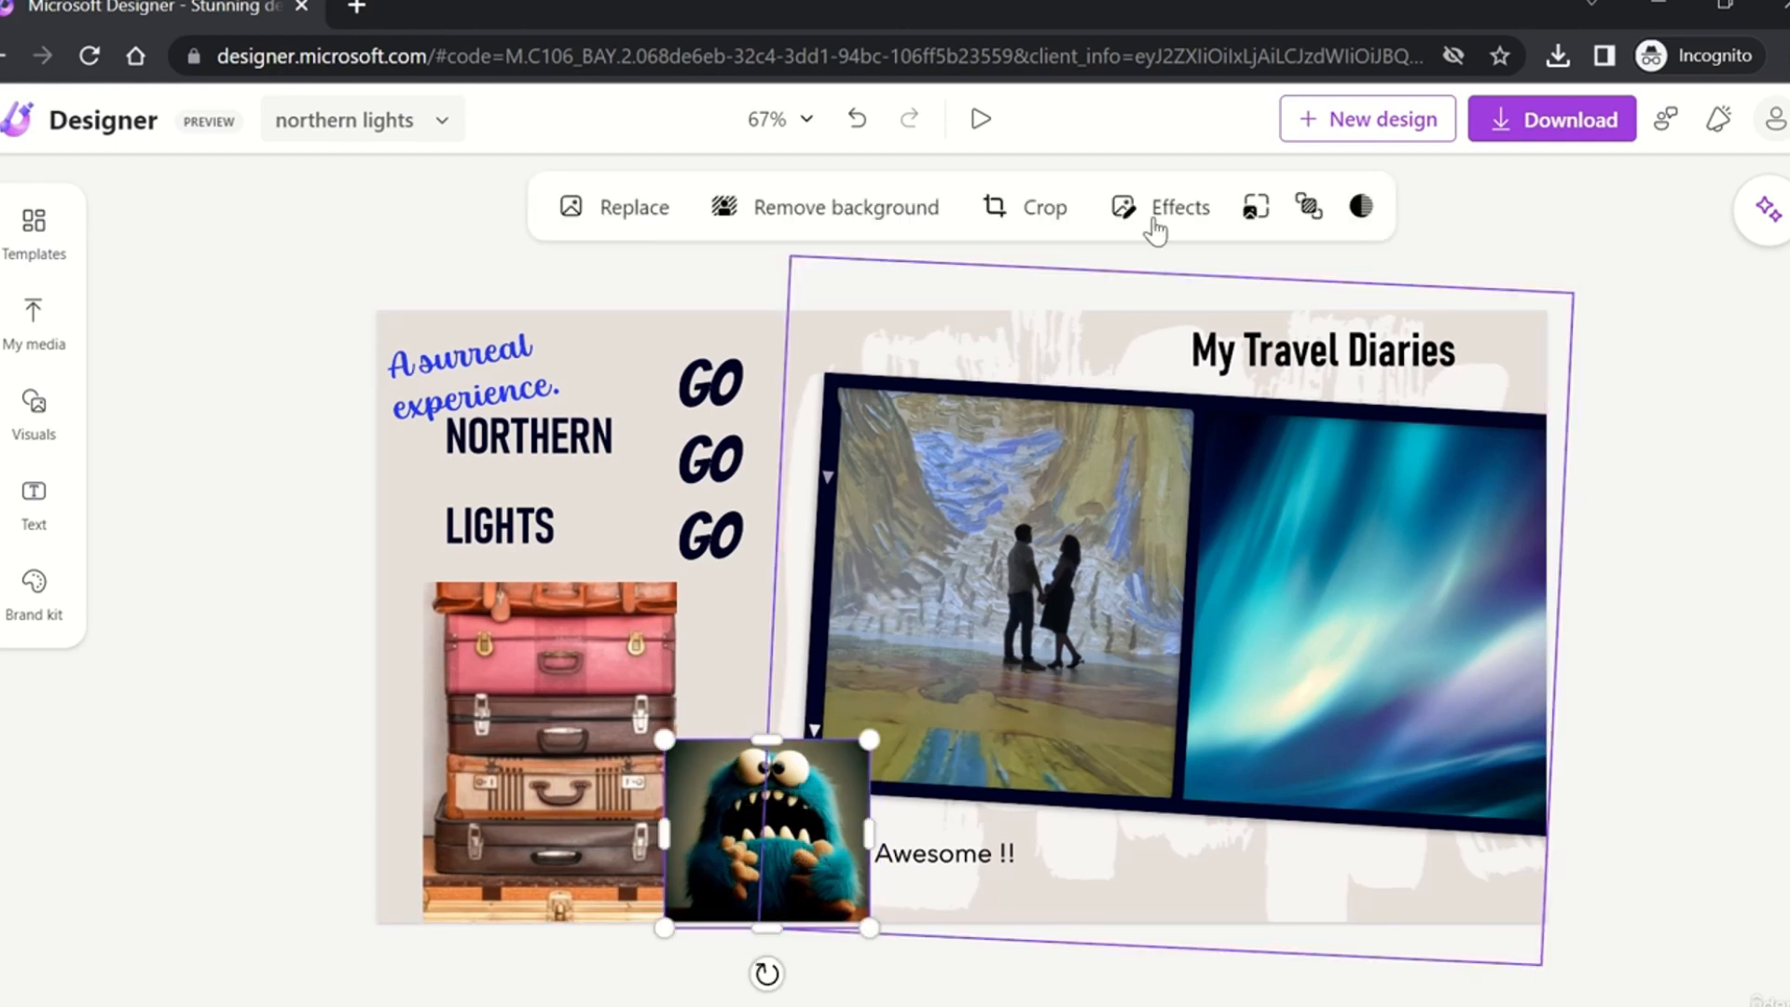
click(1174, 210)
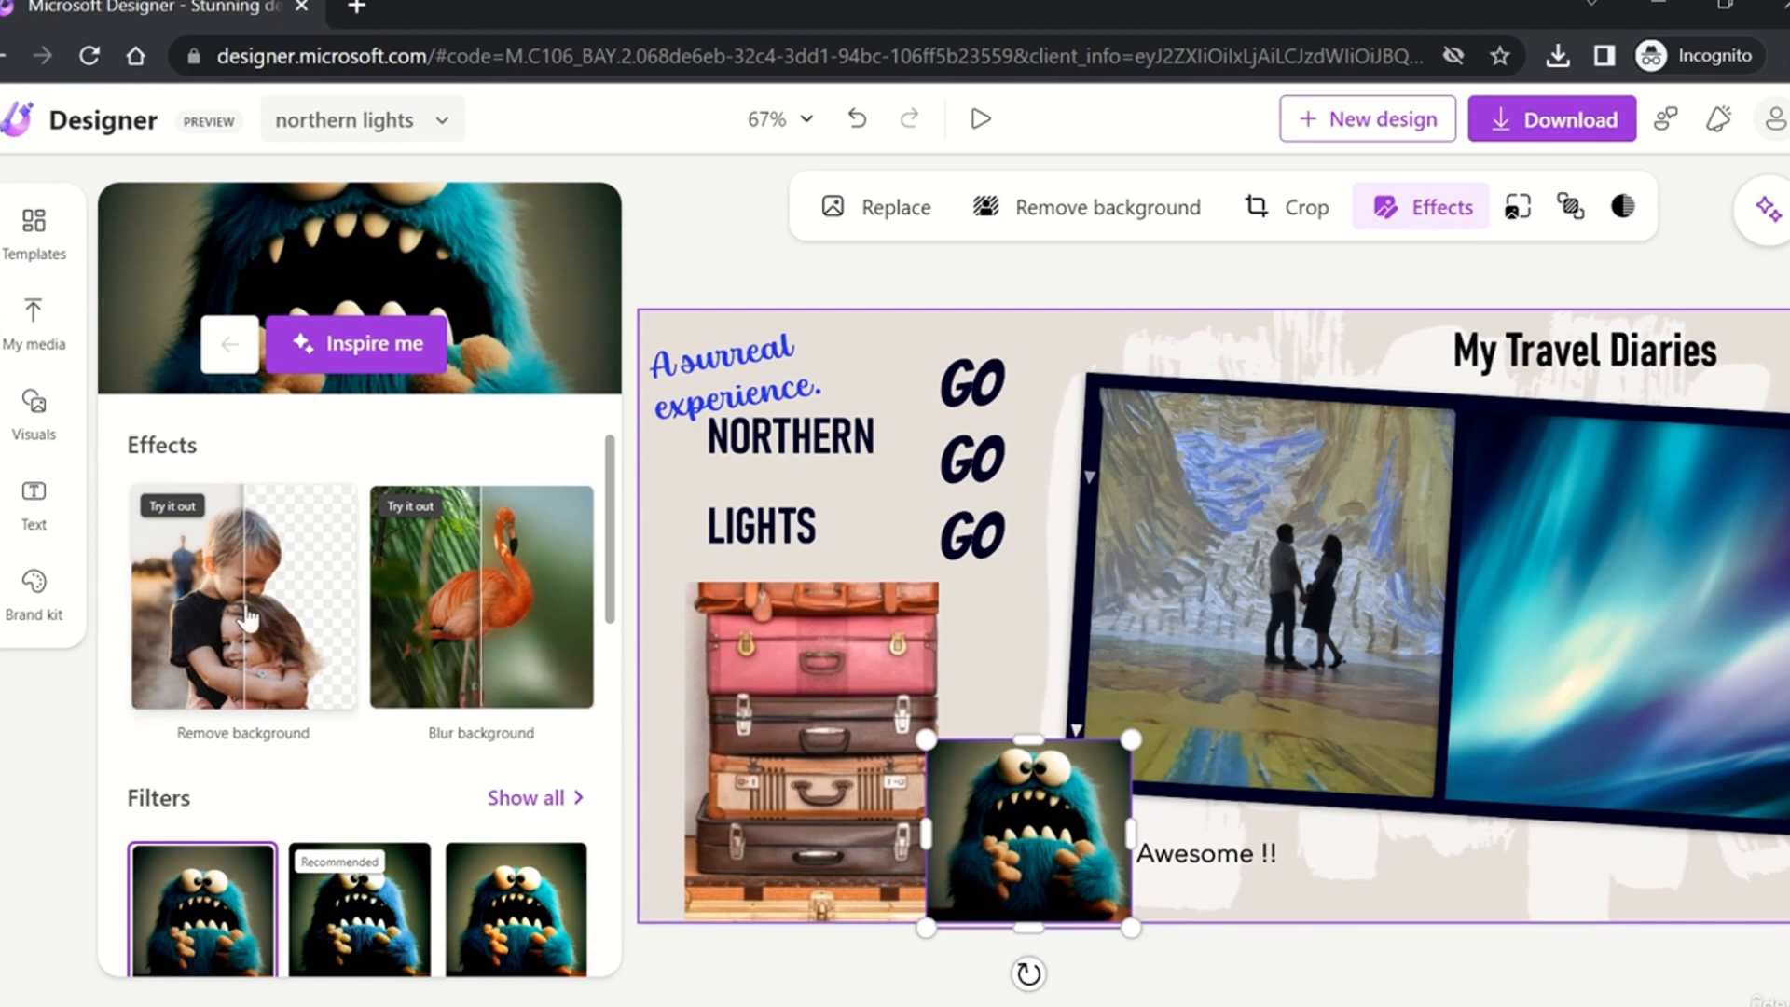
click(499, 637)
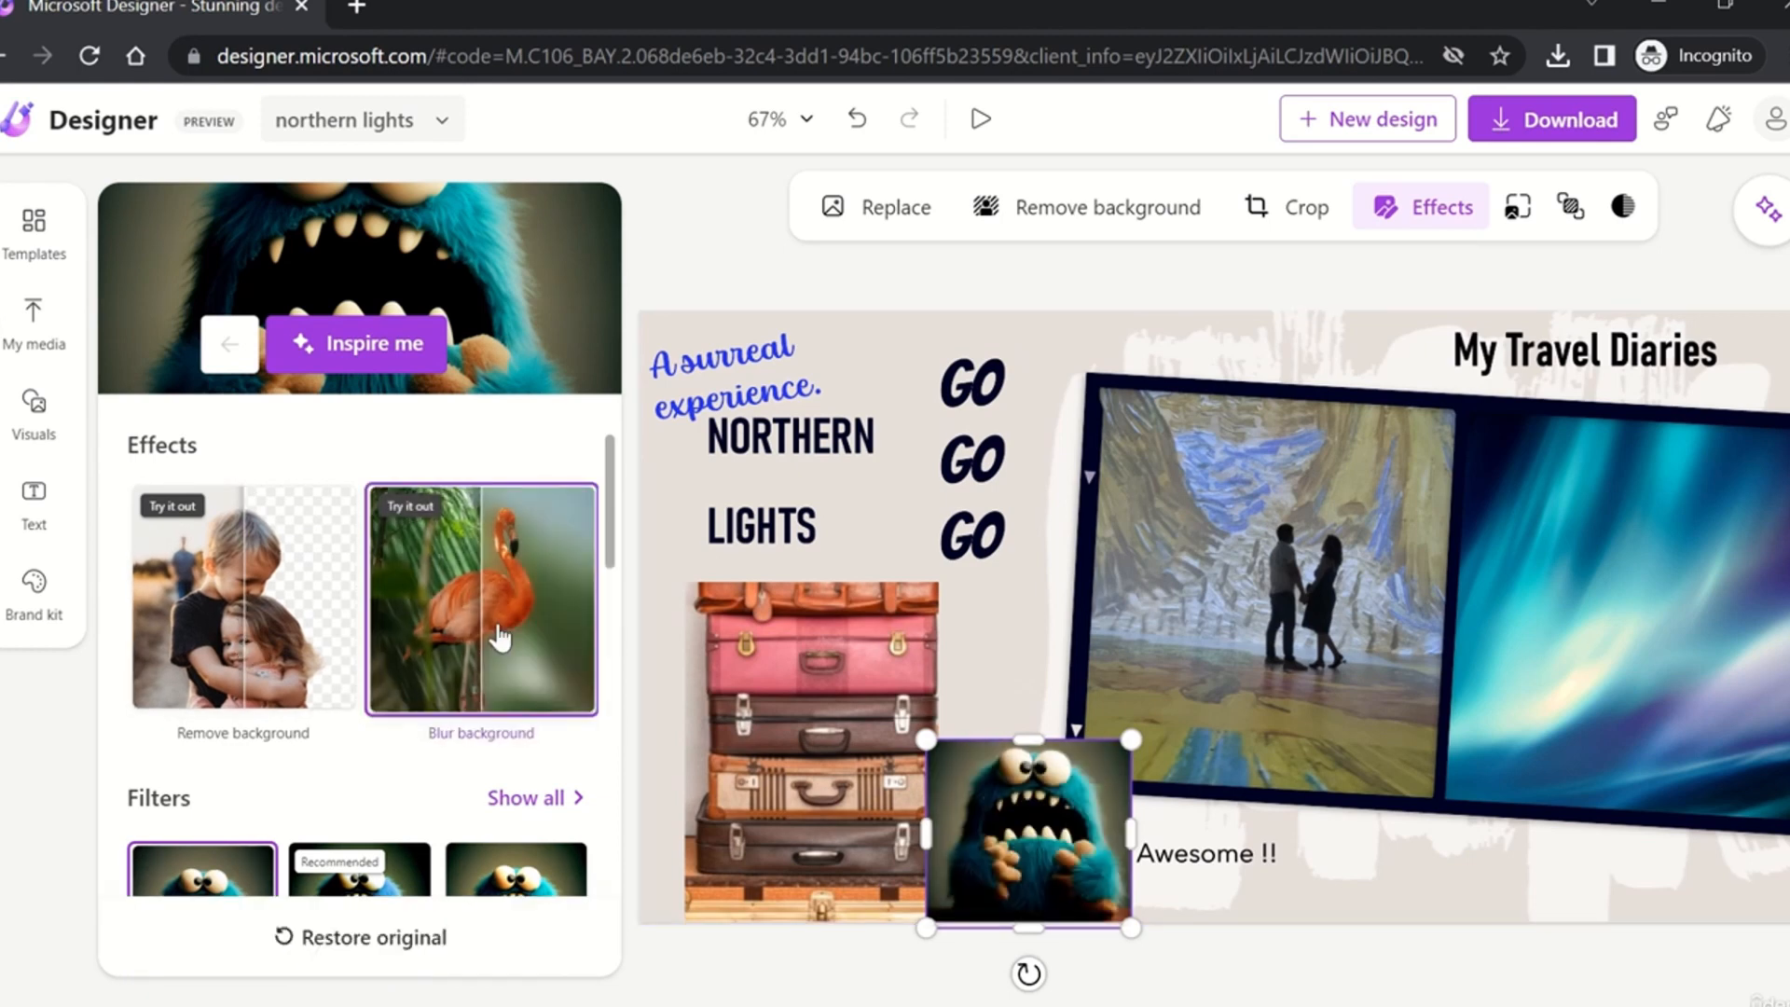
click(203, 613)
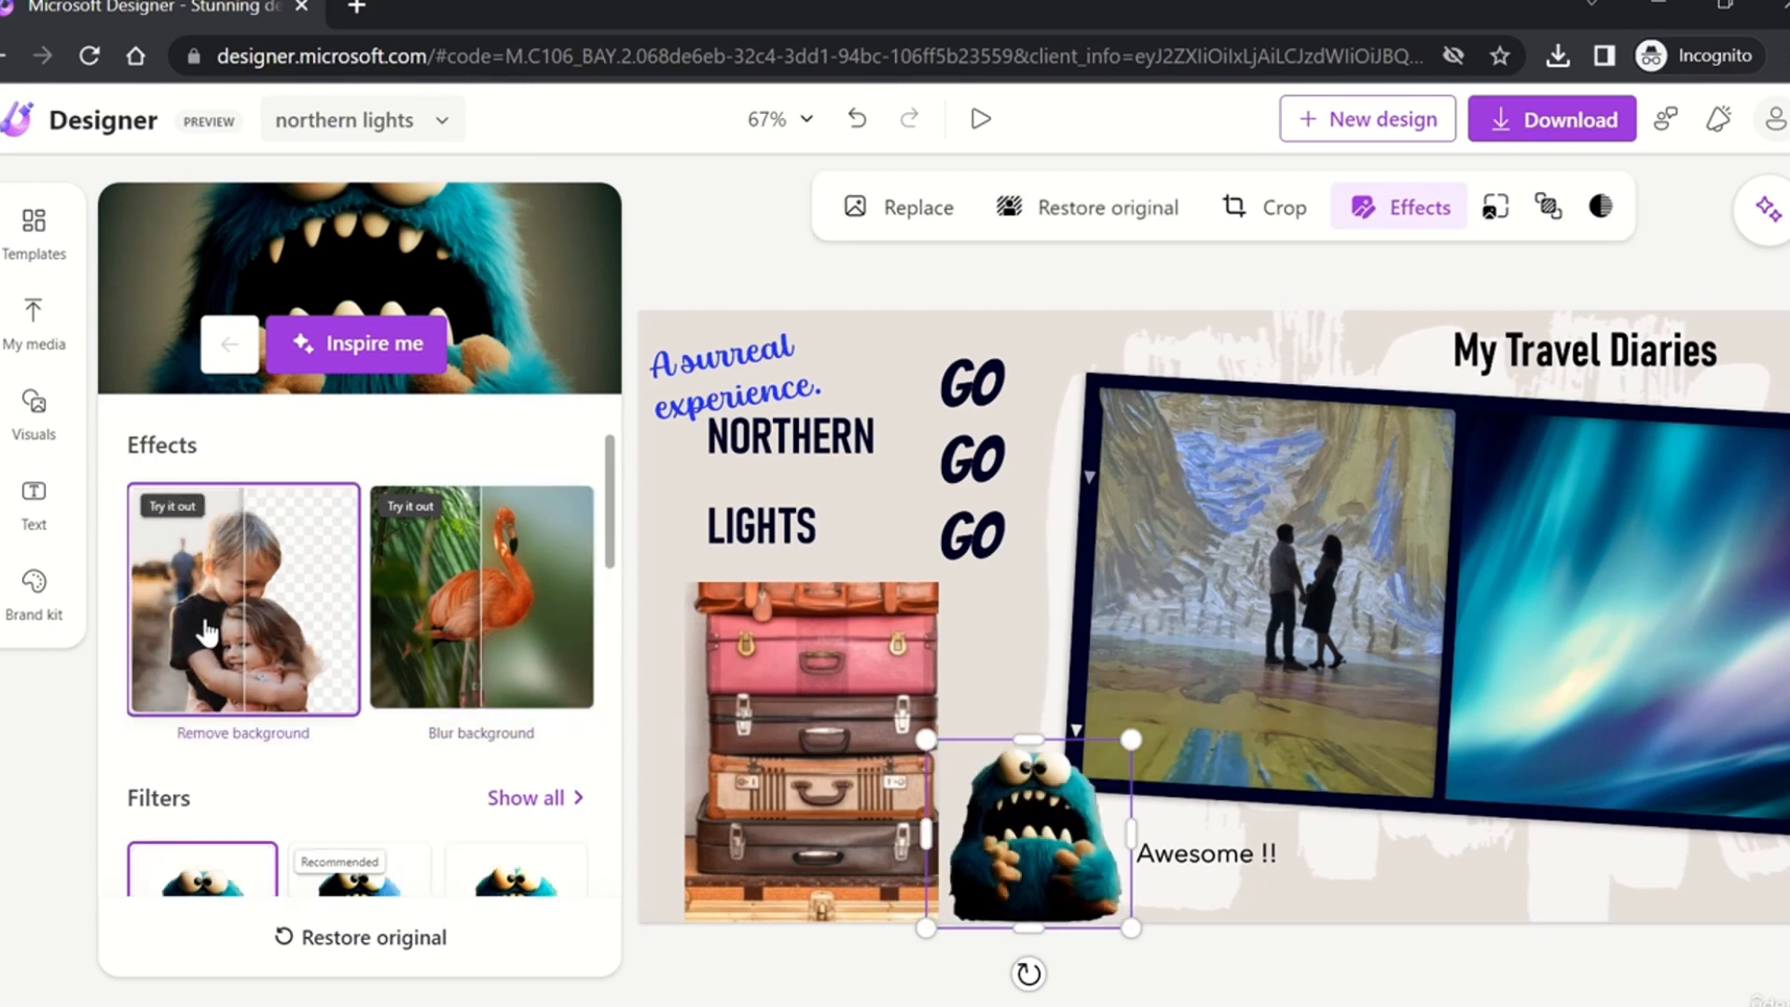
scroll(276, 697, down, 2)
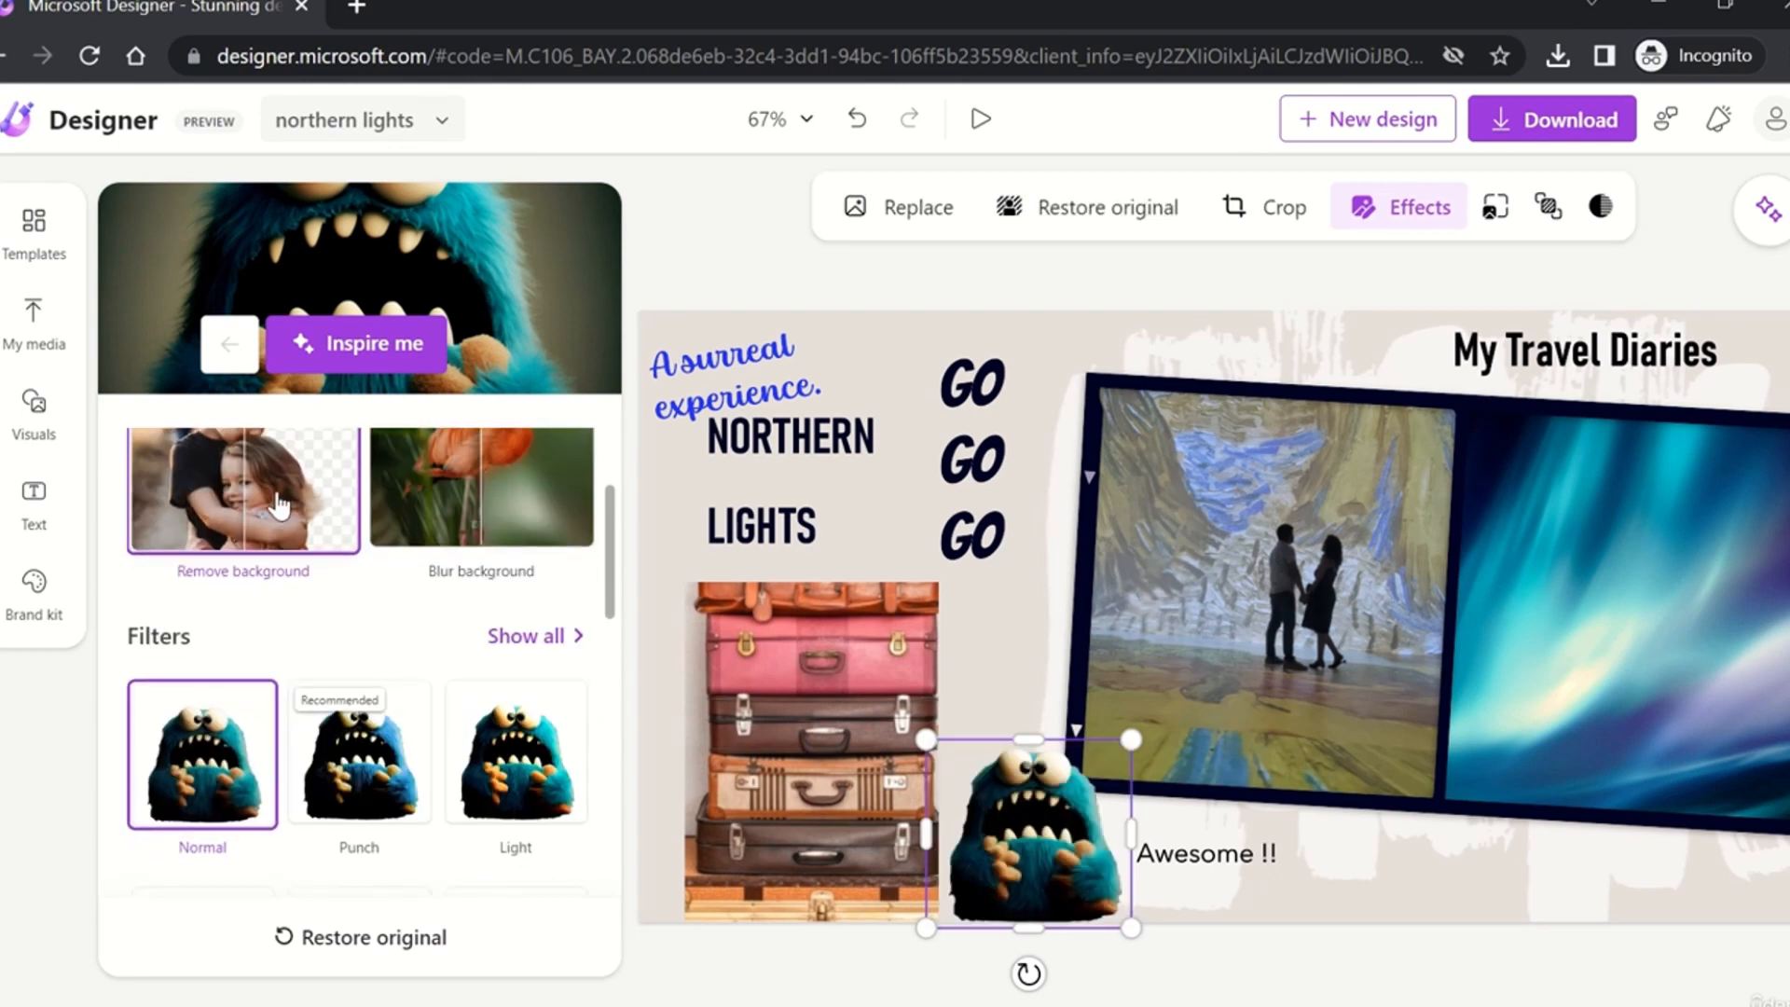
click(1136, 220)
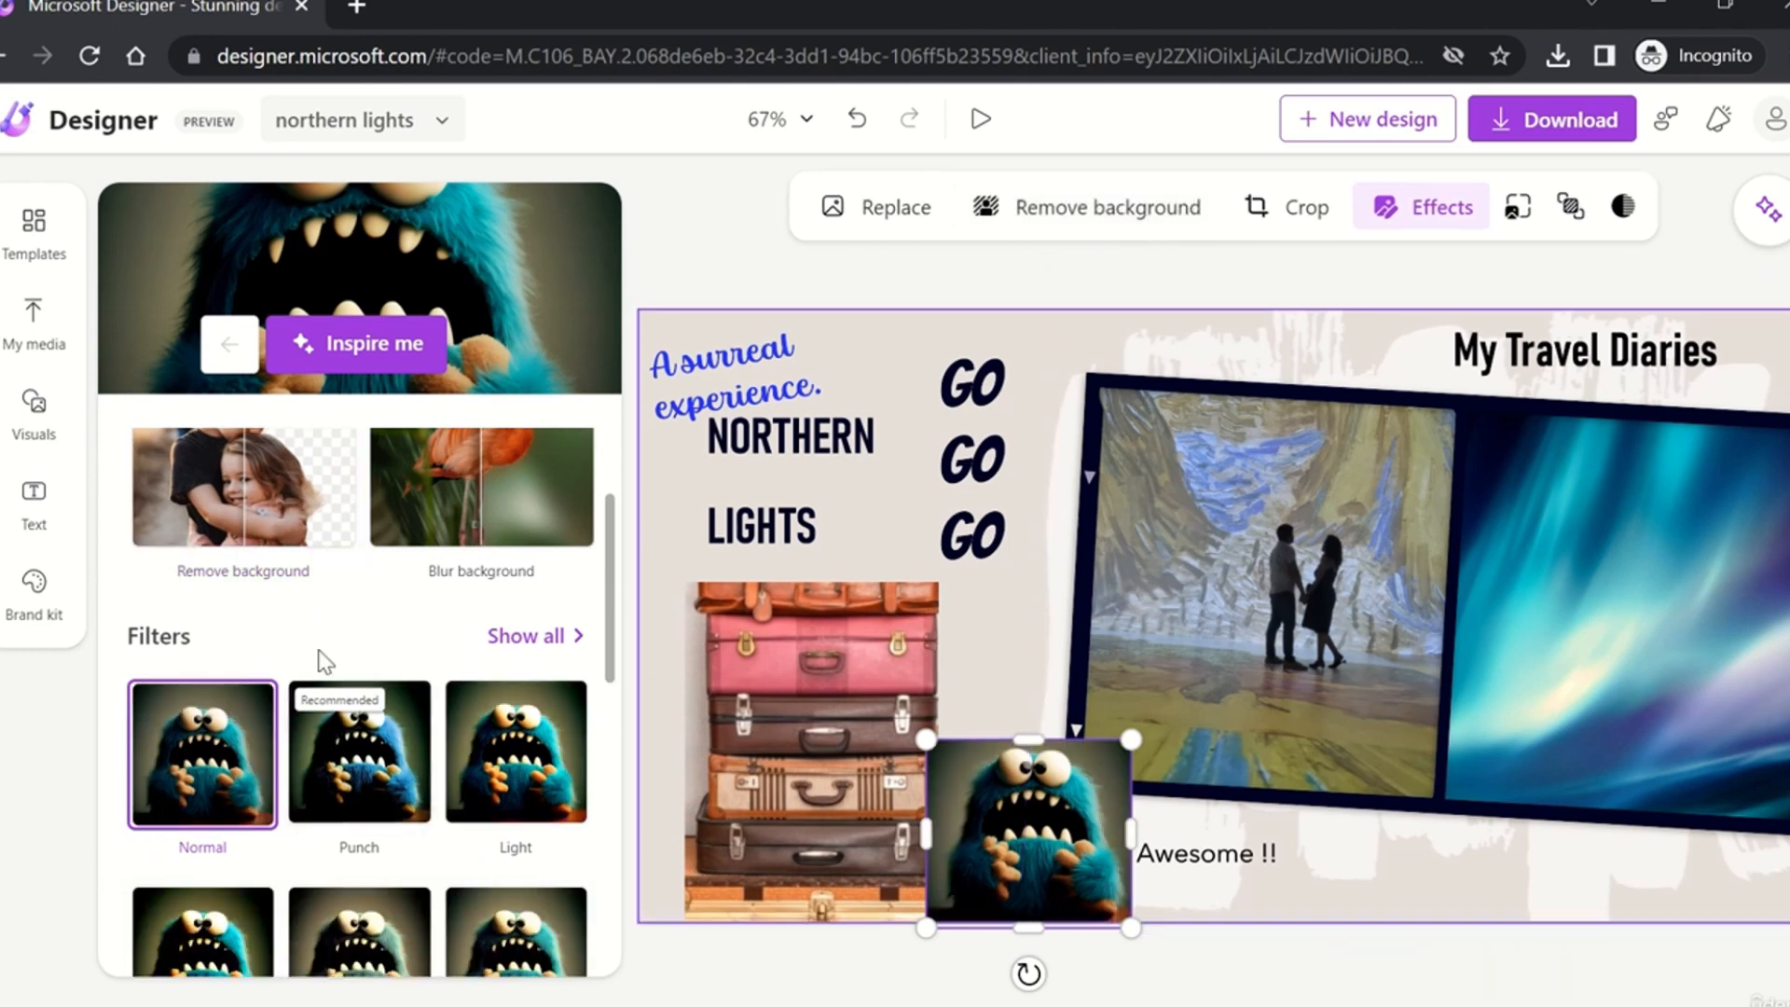
Step: Try the Punch filter on the blue monster image, apply the Light filter instead and increase its intensity
scroll(314, 625, down, 2)
click(392, 627)
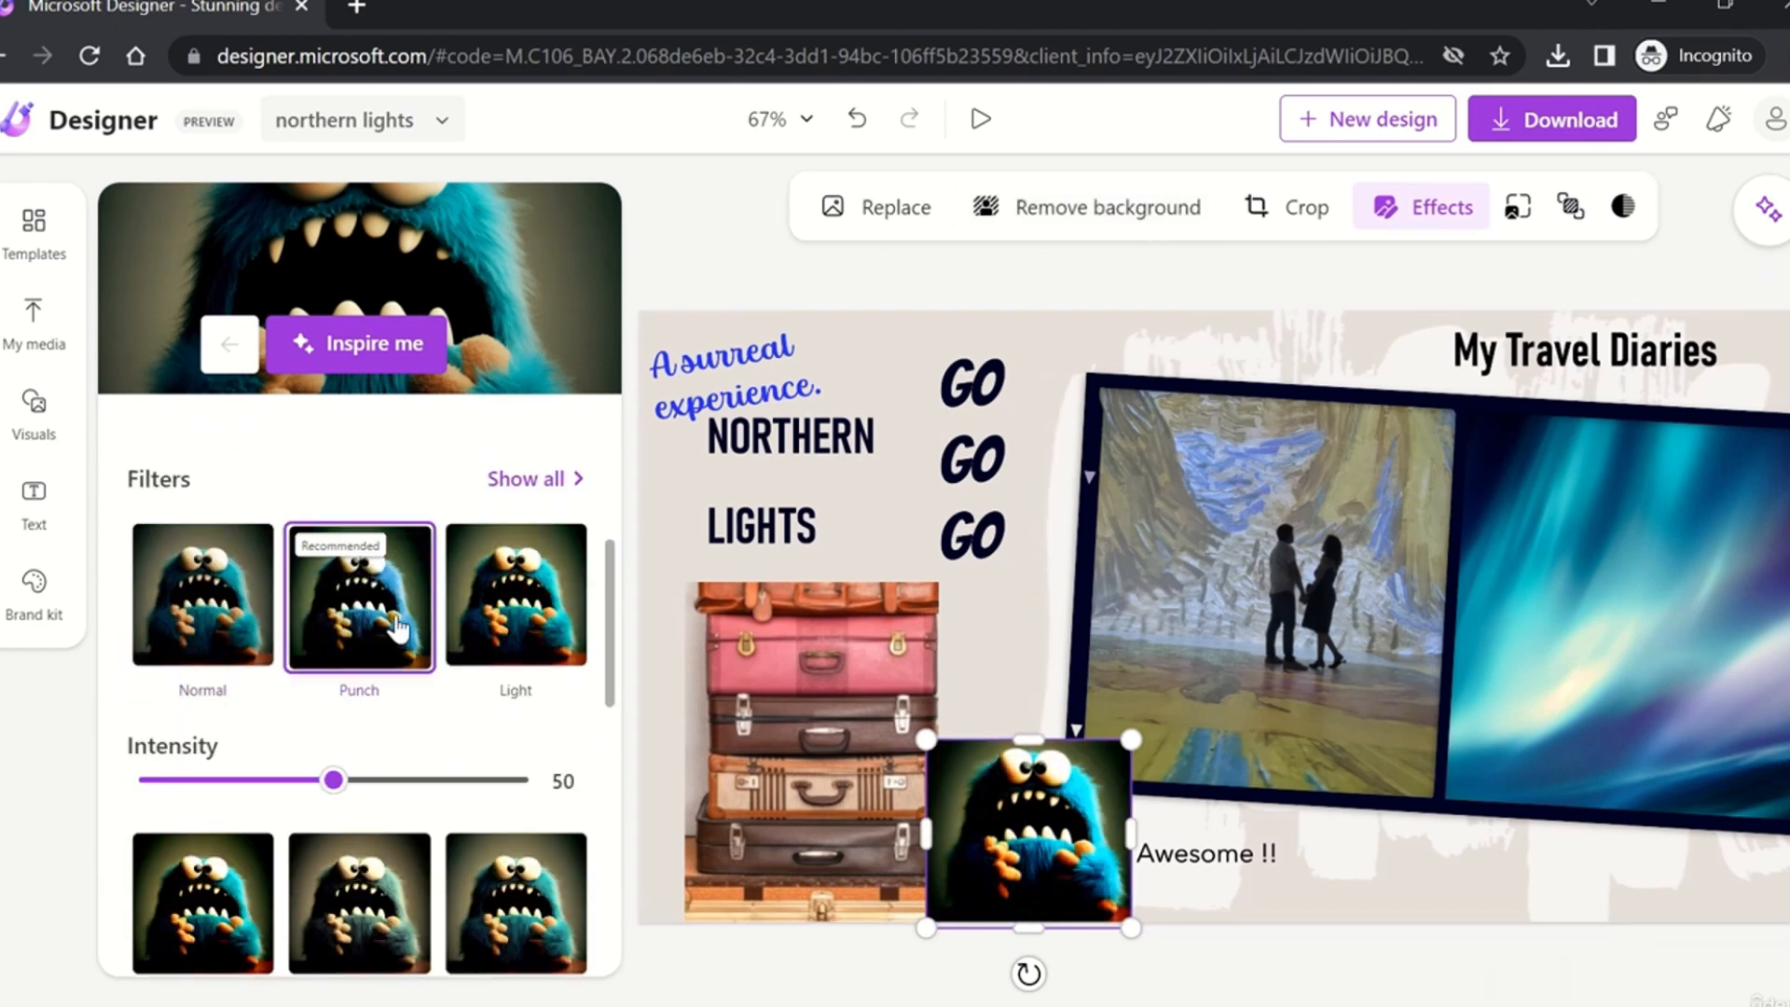
click(536, 632)
scroll(539, 627, down, 2)
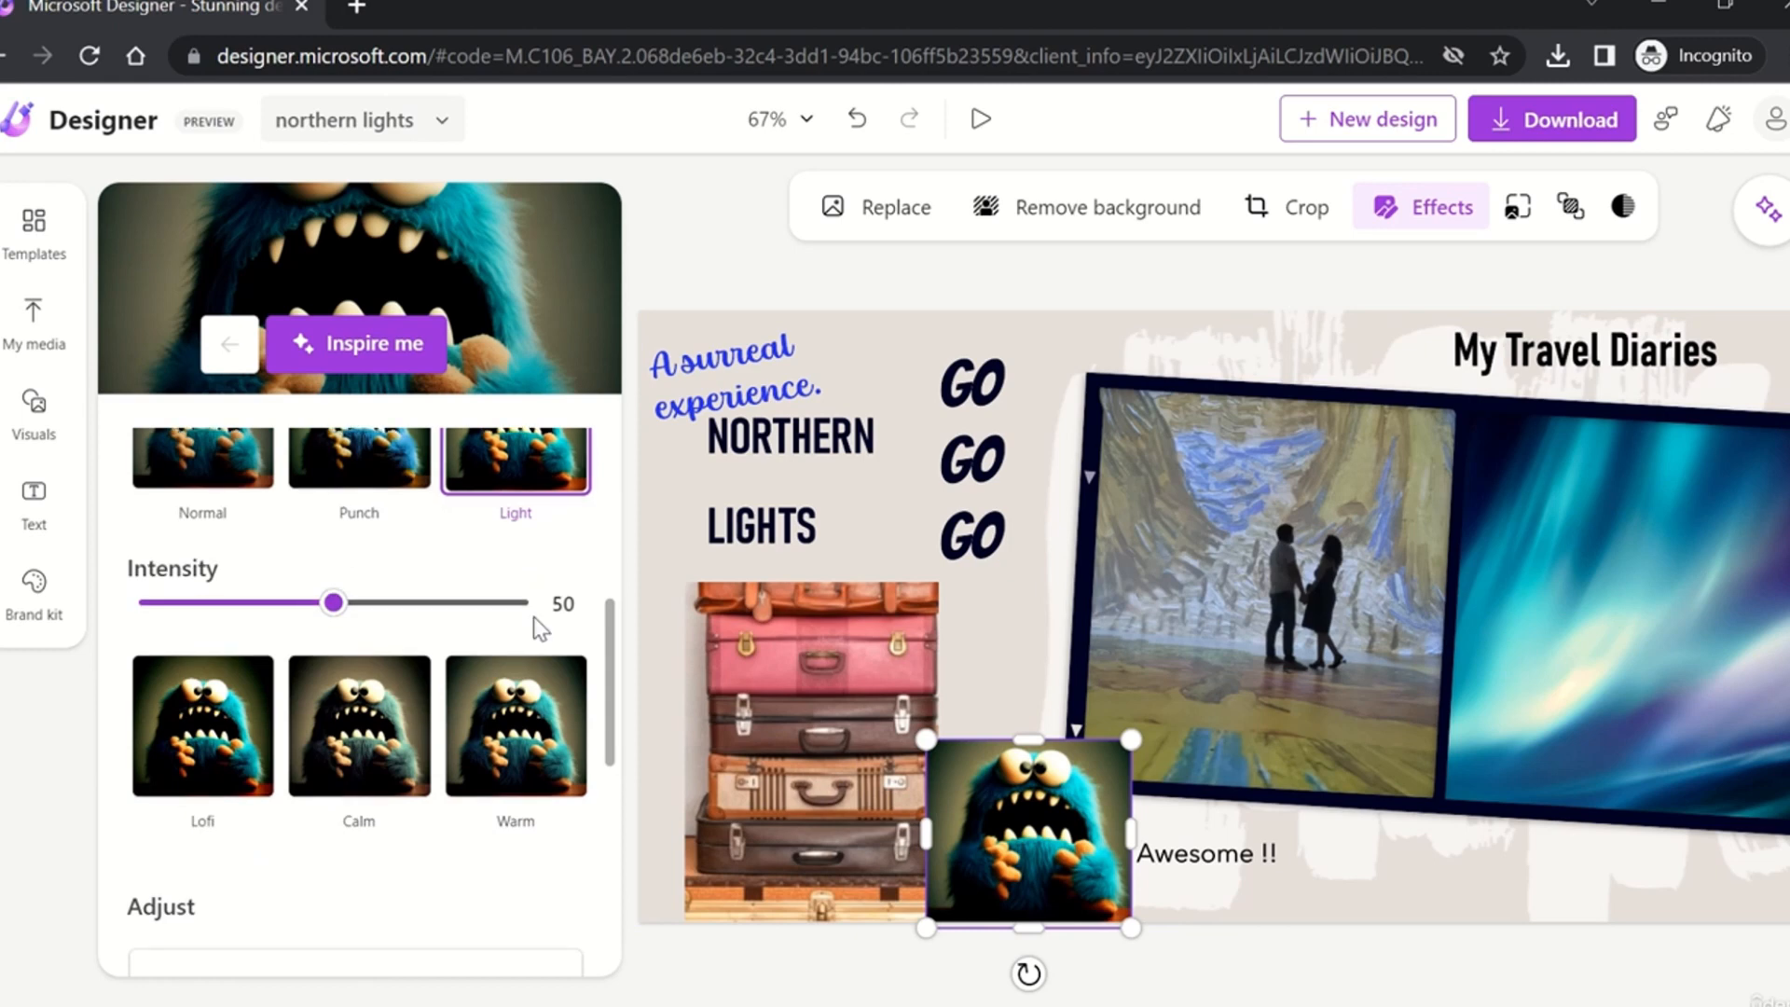
scroll(533, 620, up, 3)
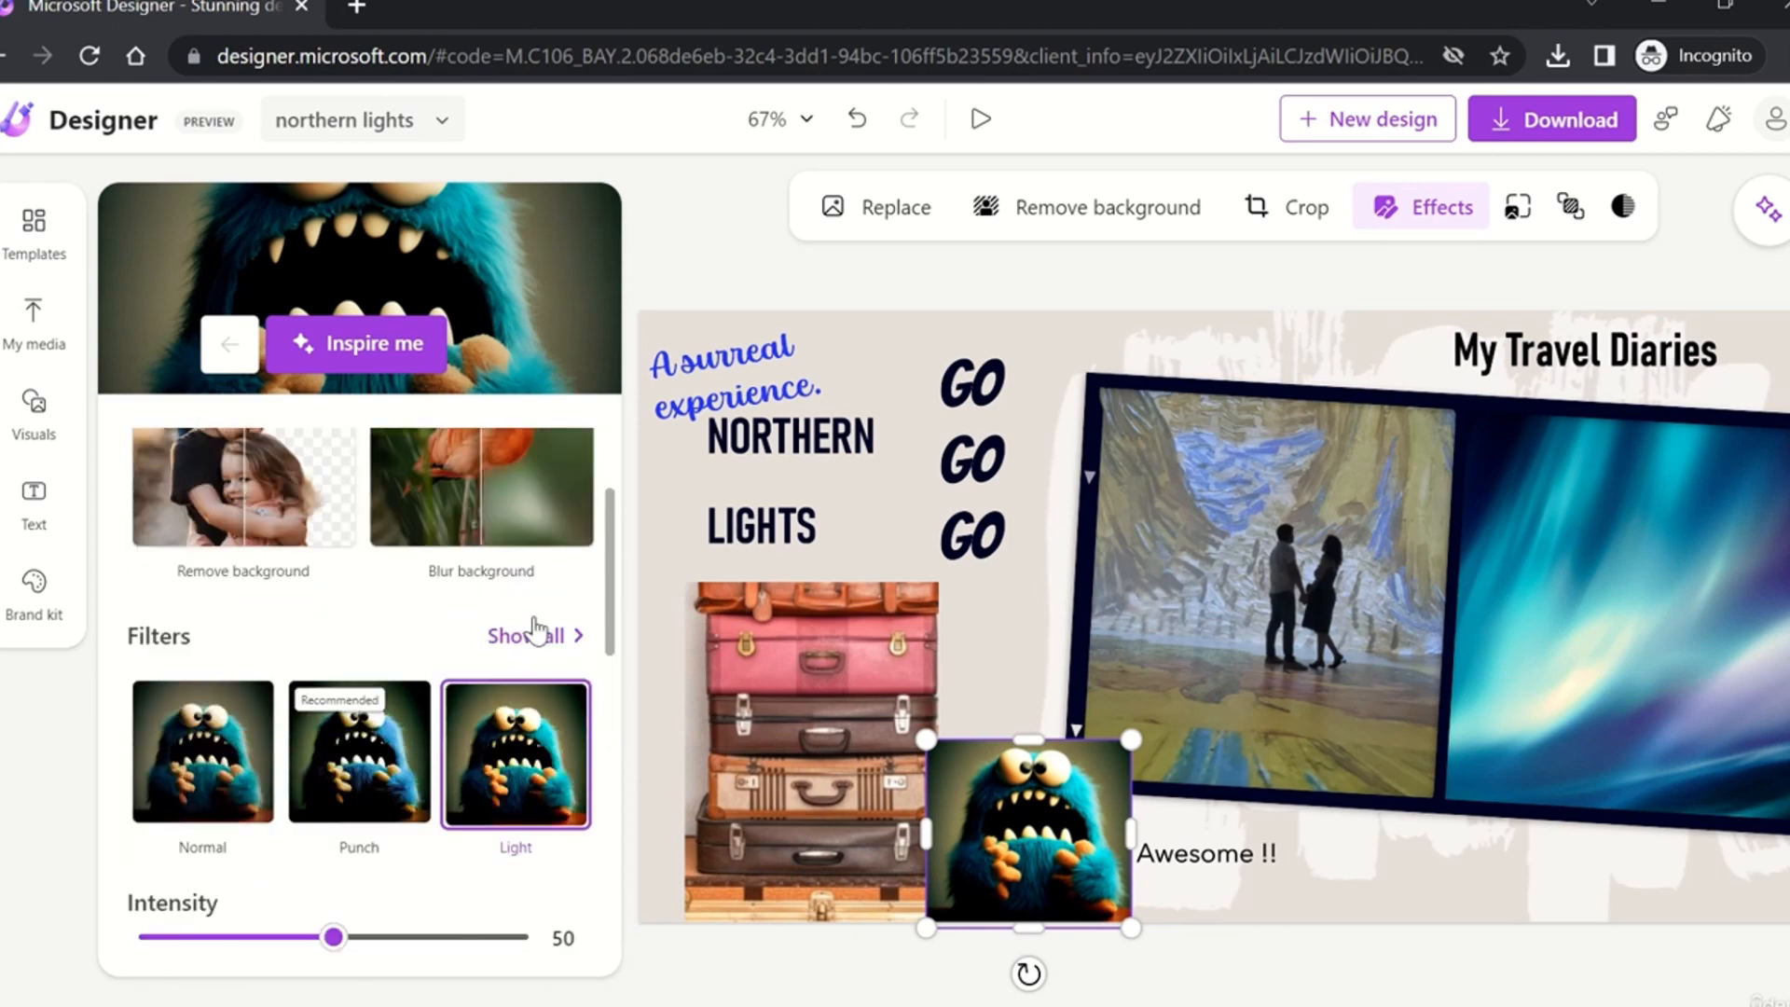
scroll(536, 631, down, 2)
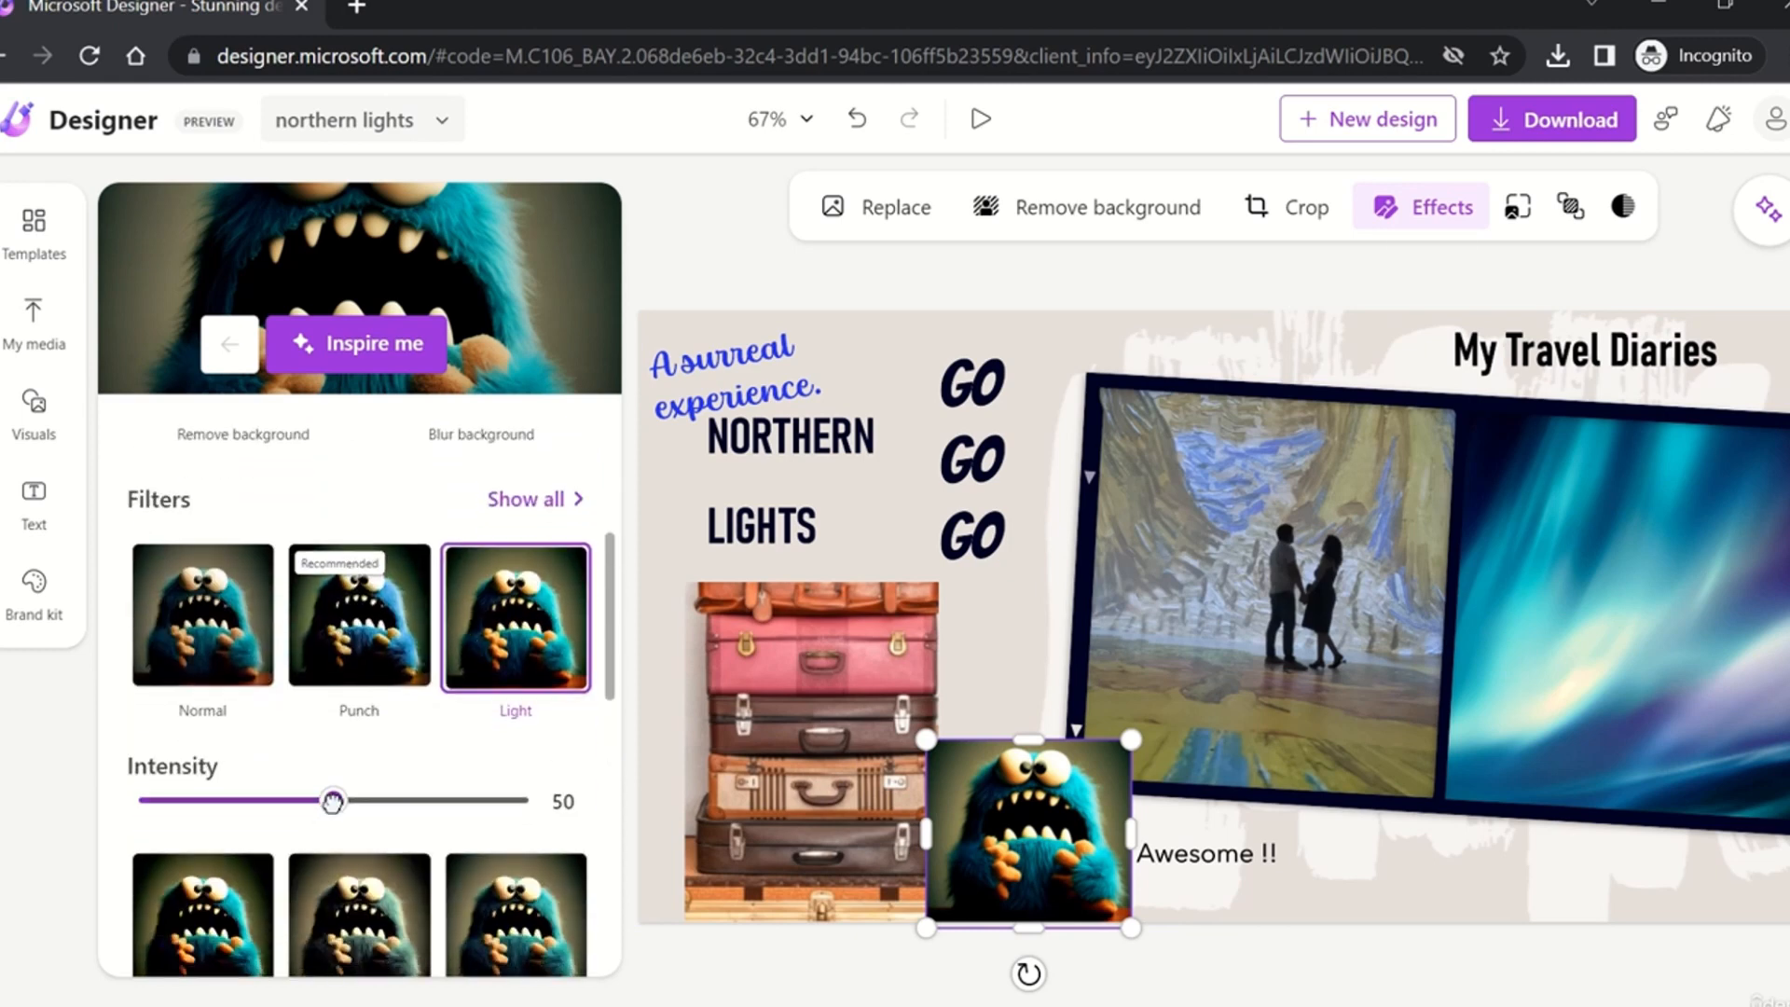
drag(333, 800, 473, 786)
Step: Try Auto adjust on the blue monster image and undo it
scroll(472, 792, down, 4)
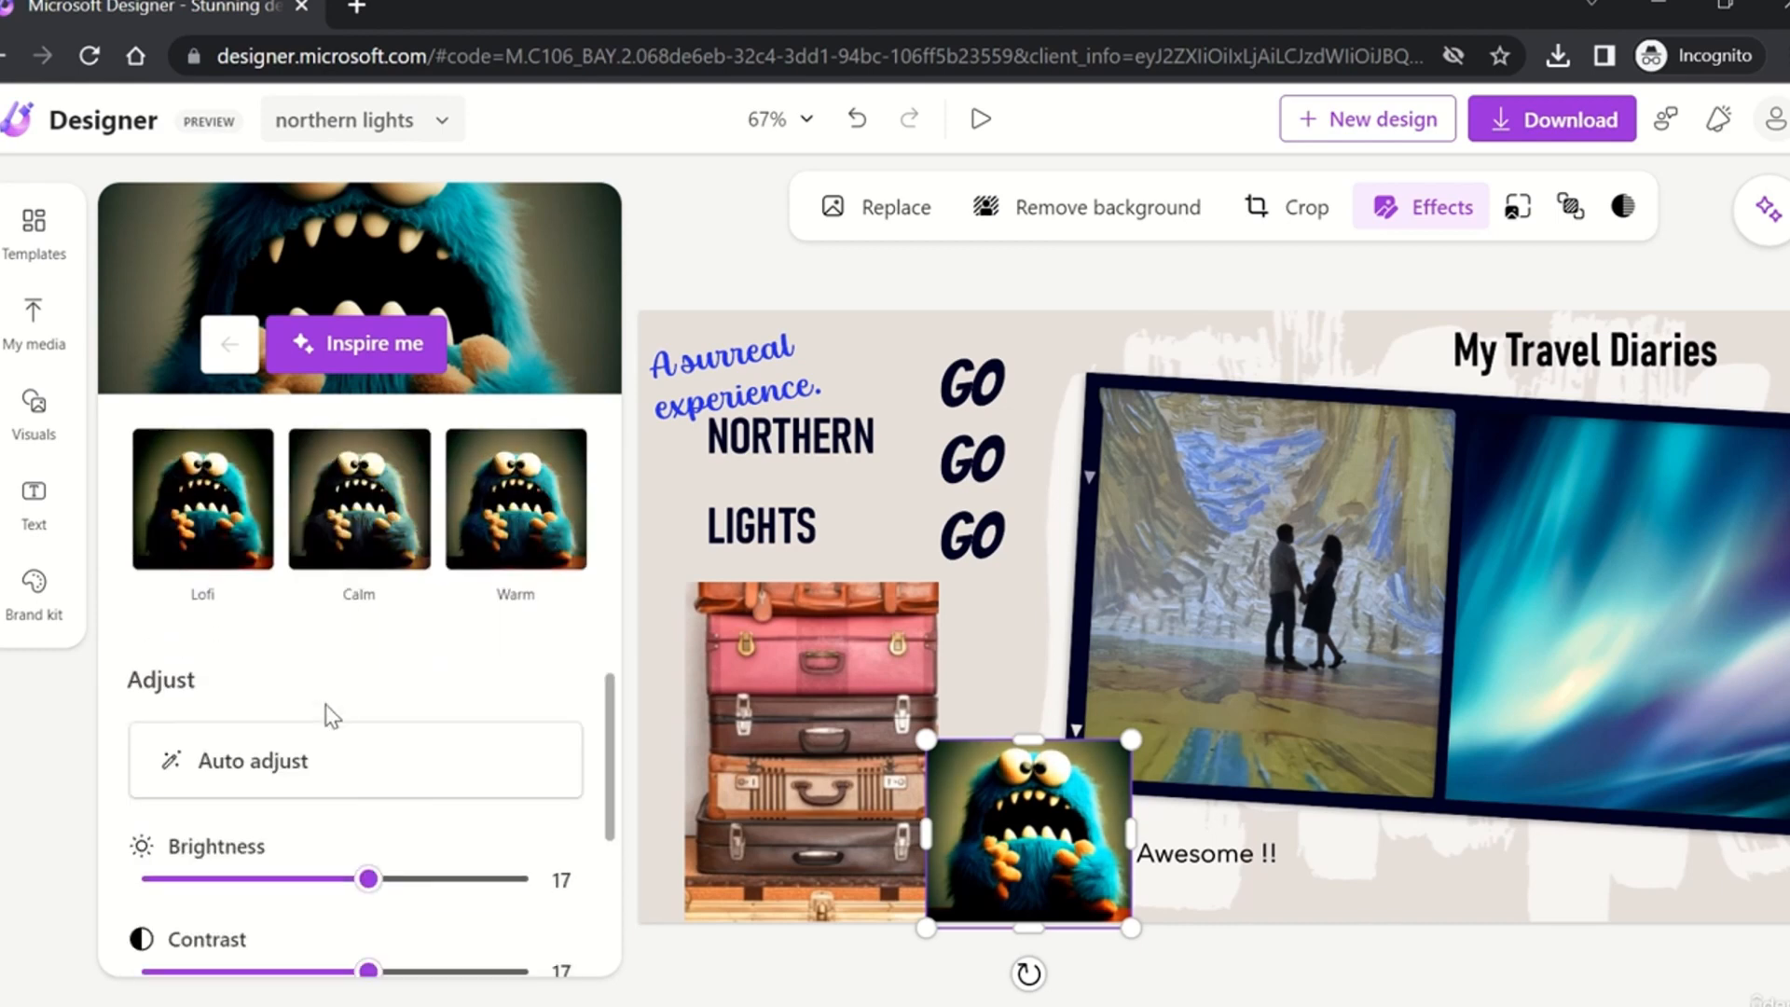
scroll(328, 714, down, 2)
click(290, 551)
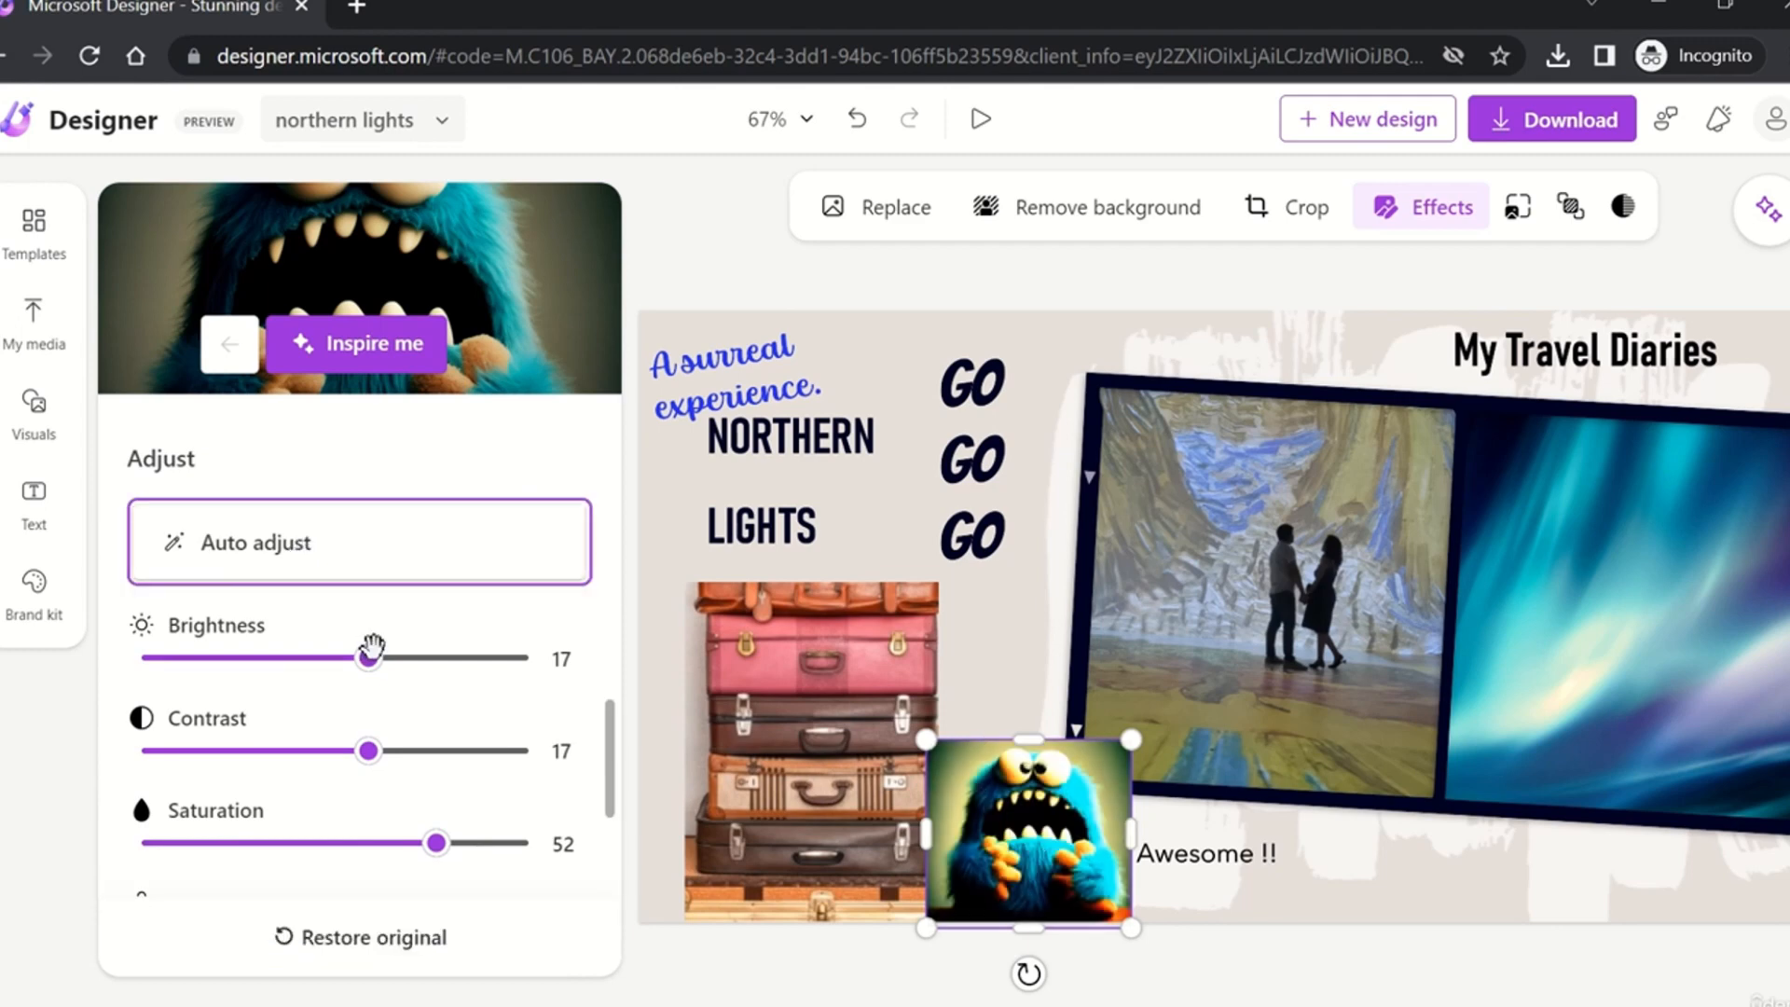
click(857, 121)
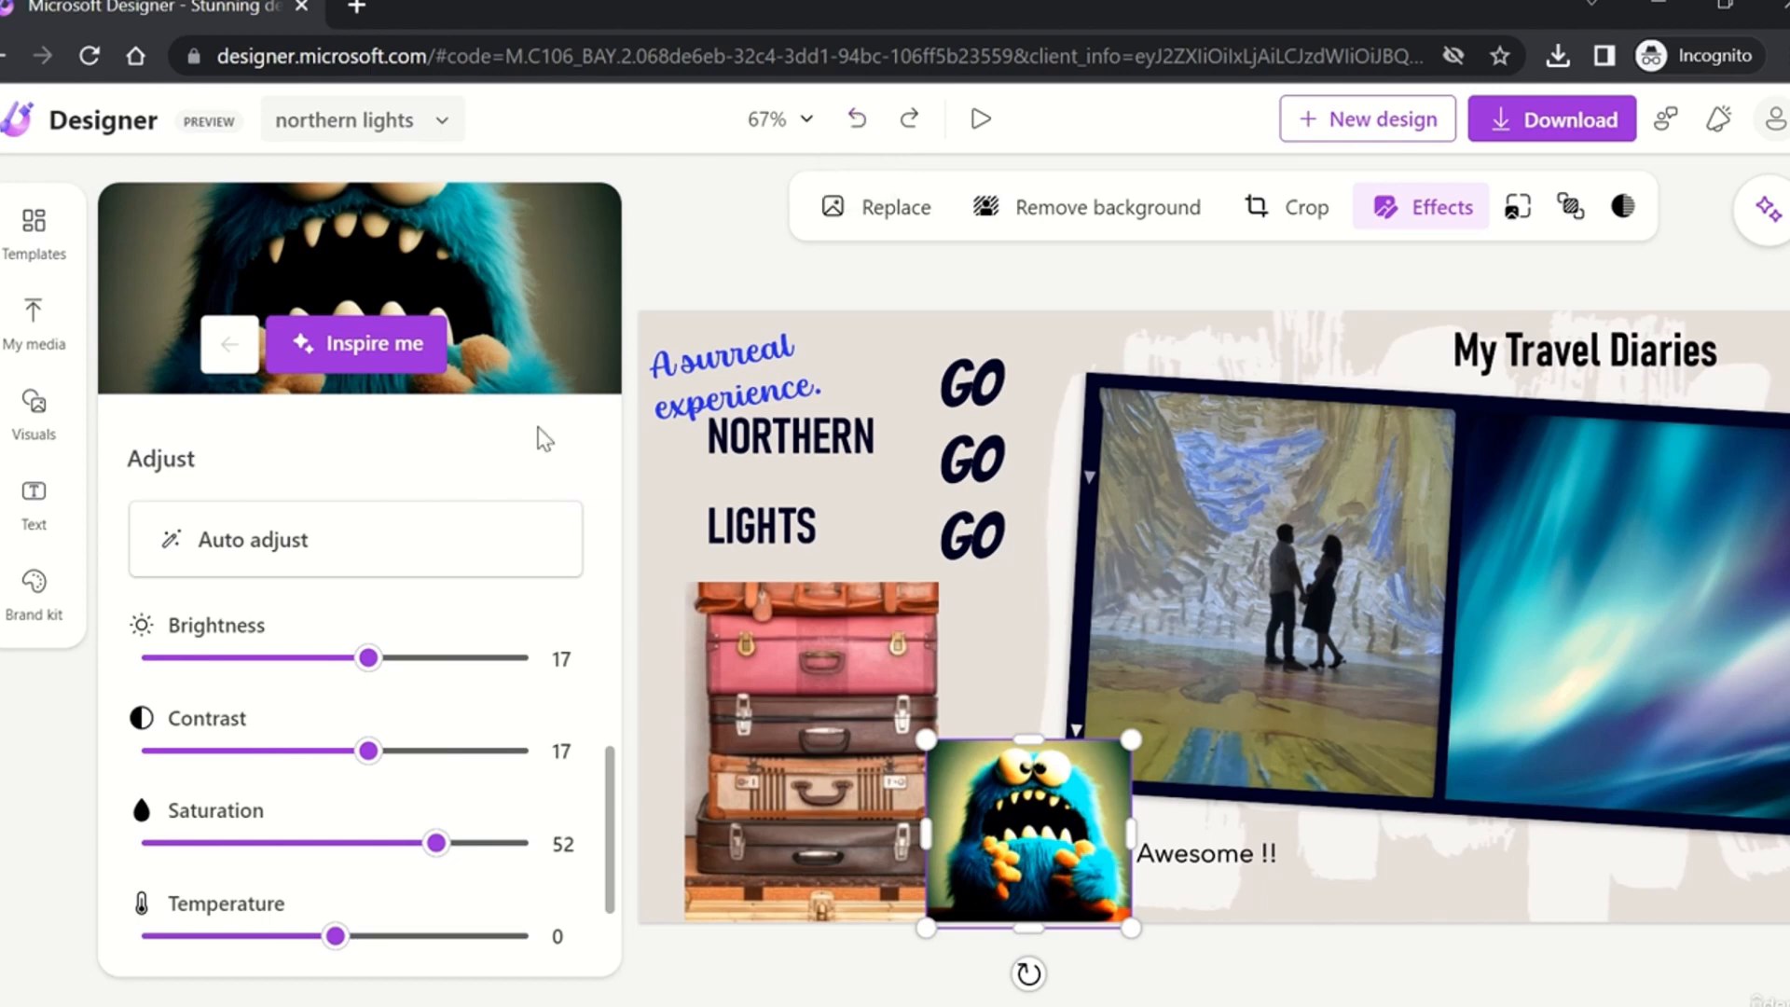
click(858, 122)
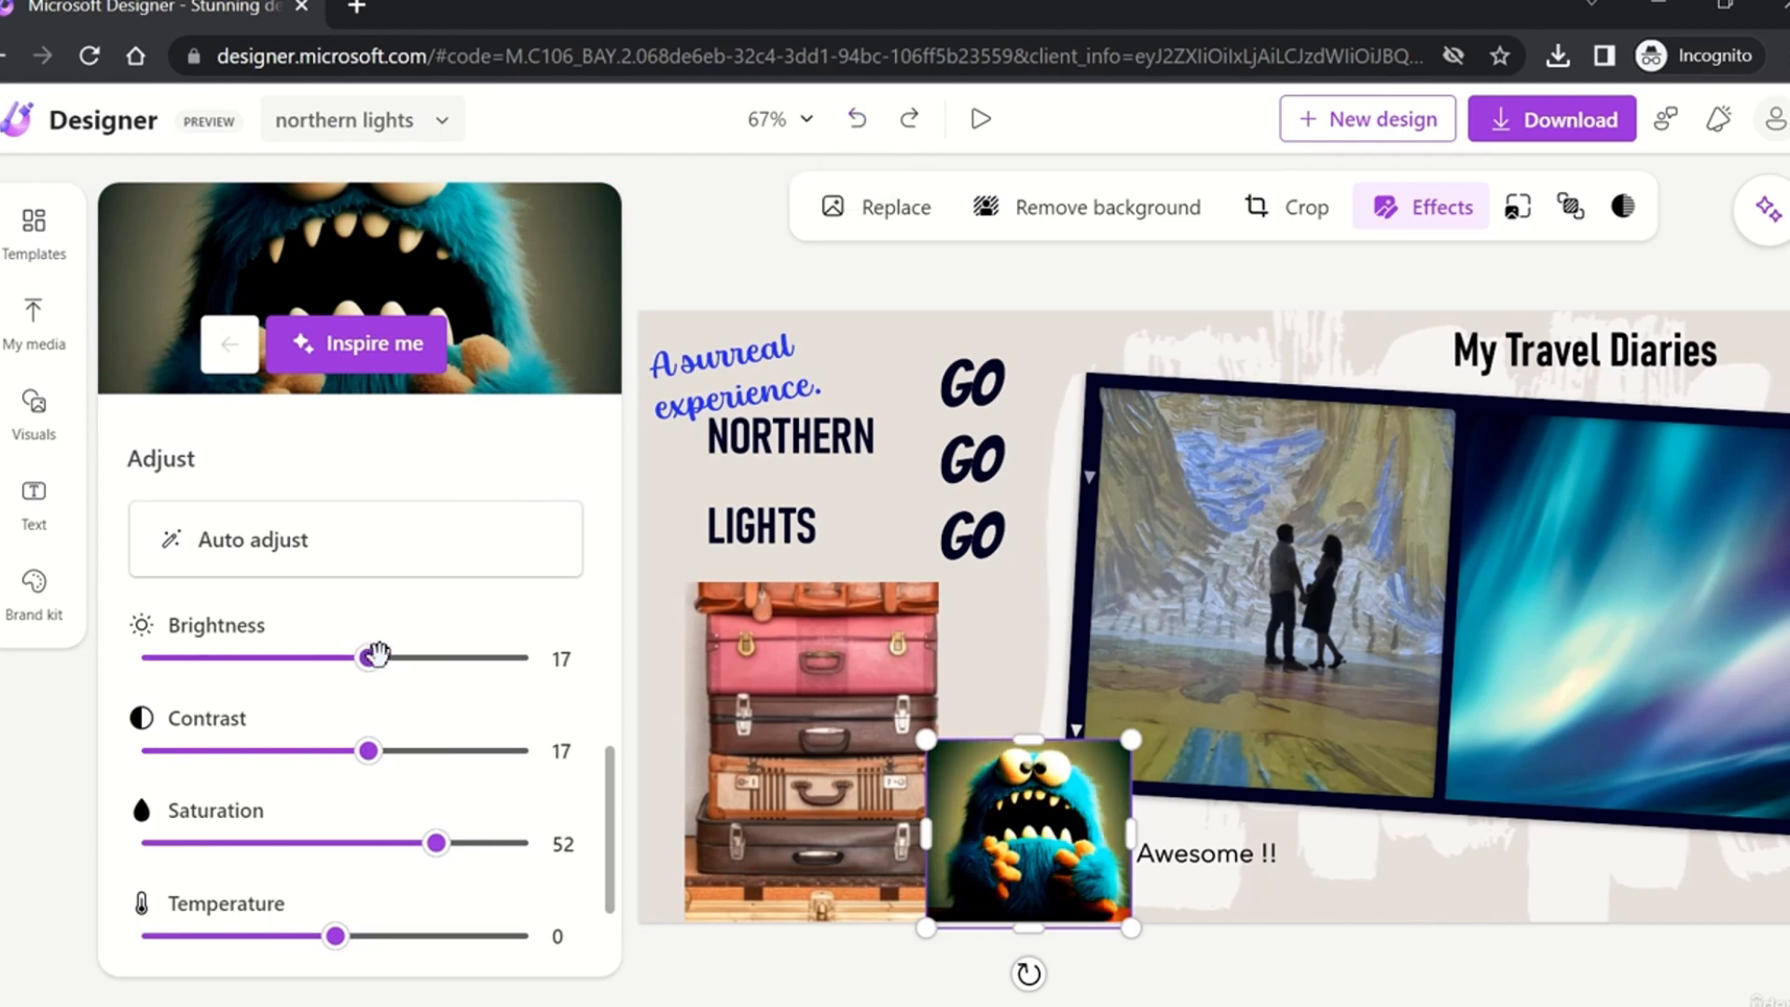
scroll(378, 828, down, 3)
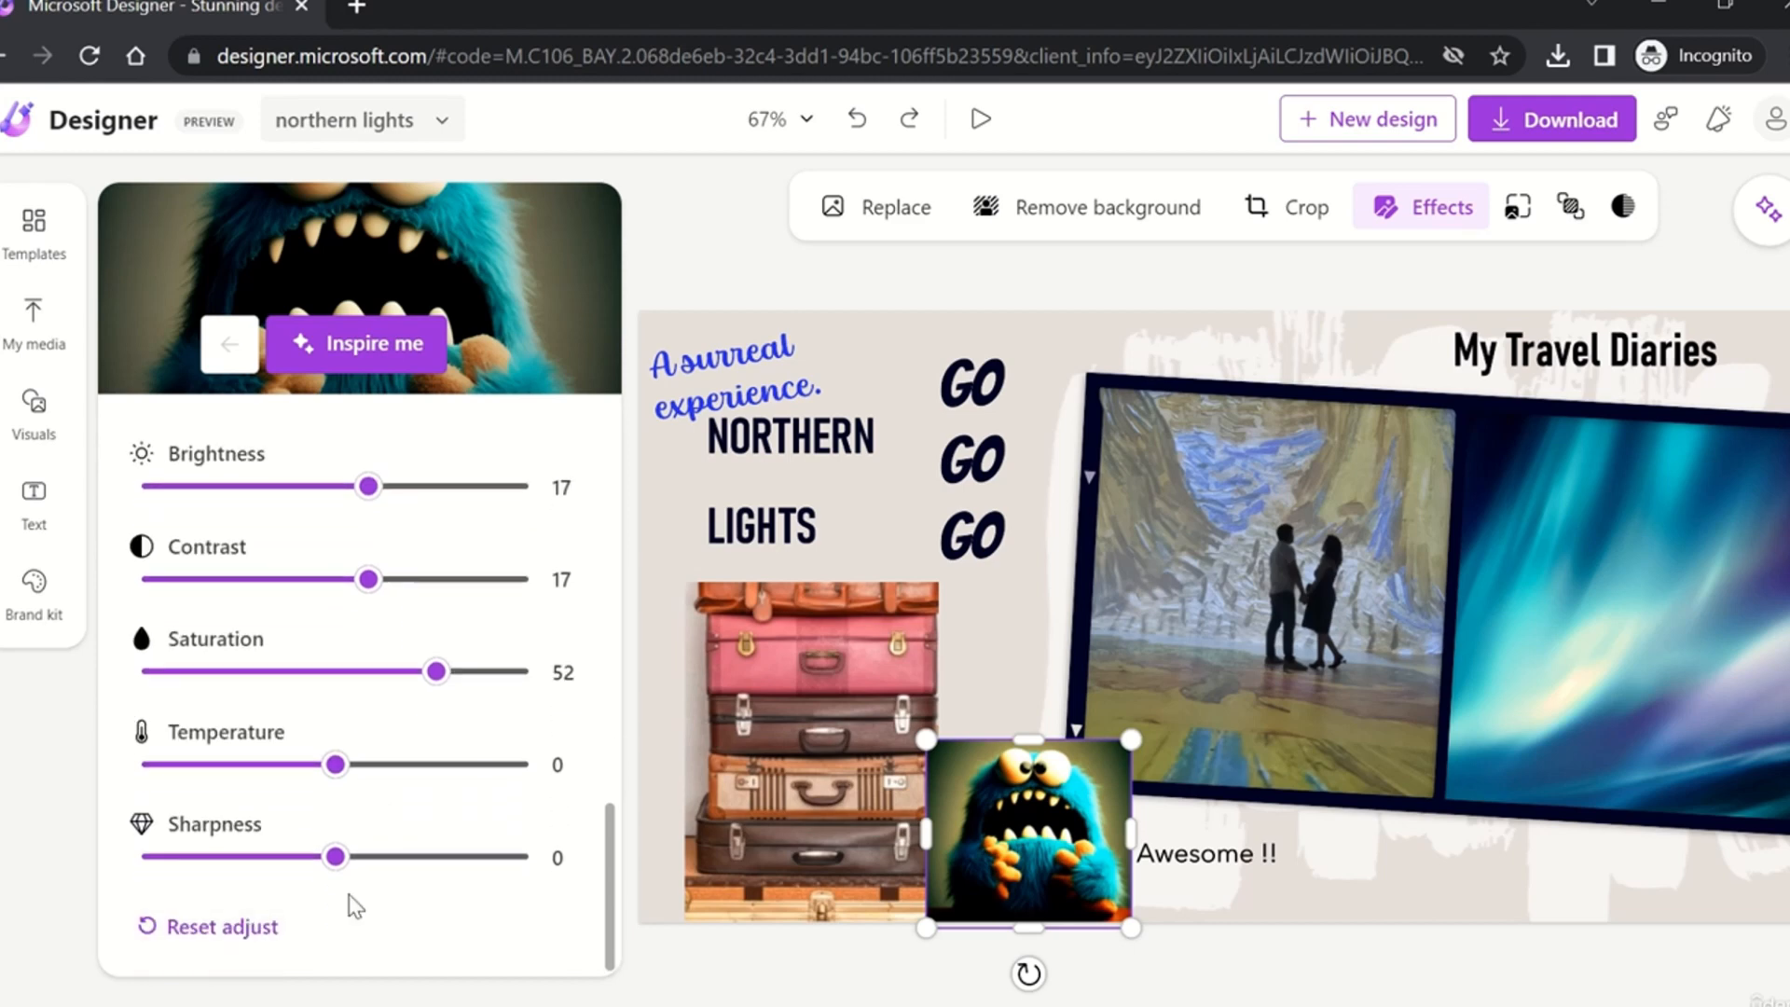
Step: Try different brightness, contrast, saturation, temperature and sharpness values on the blue monster image and reset the adjustments
drag(345, 850, 453, 856)
drag(336, 765, 264, 764)
drag(438, 664, 325, 657)
drag(369, 579, 477, 568)
drag(368, 487, 424, 487)
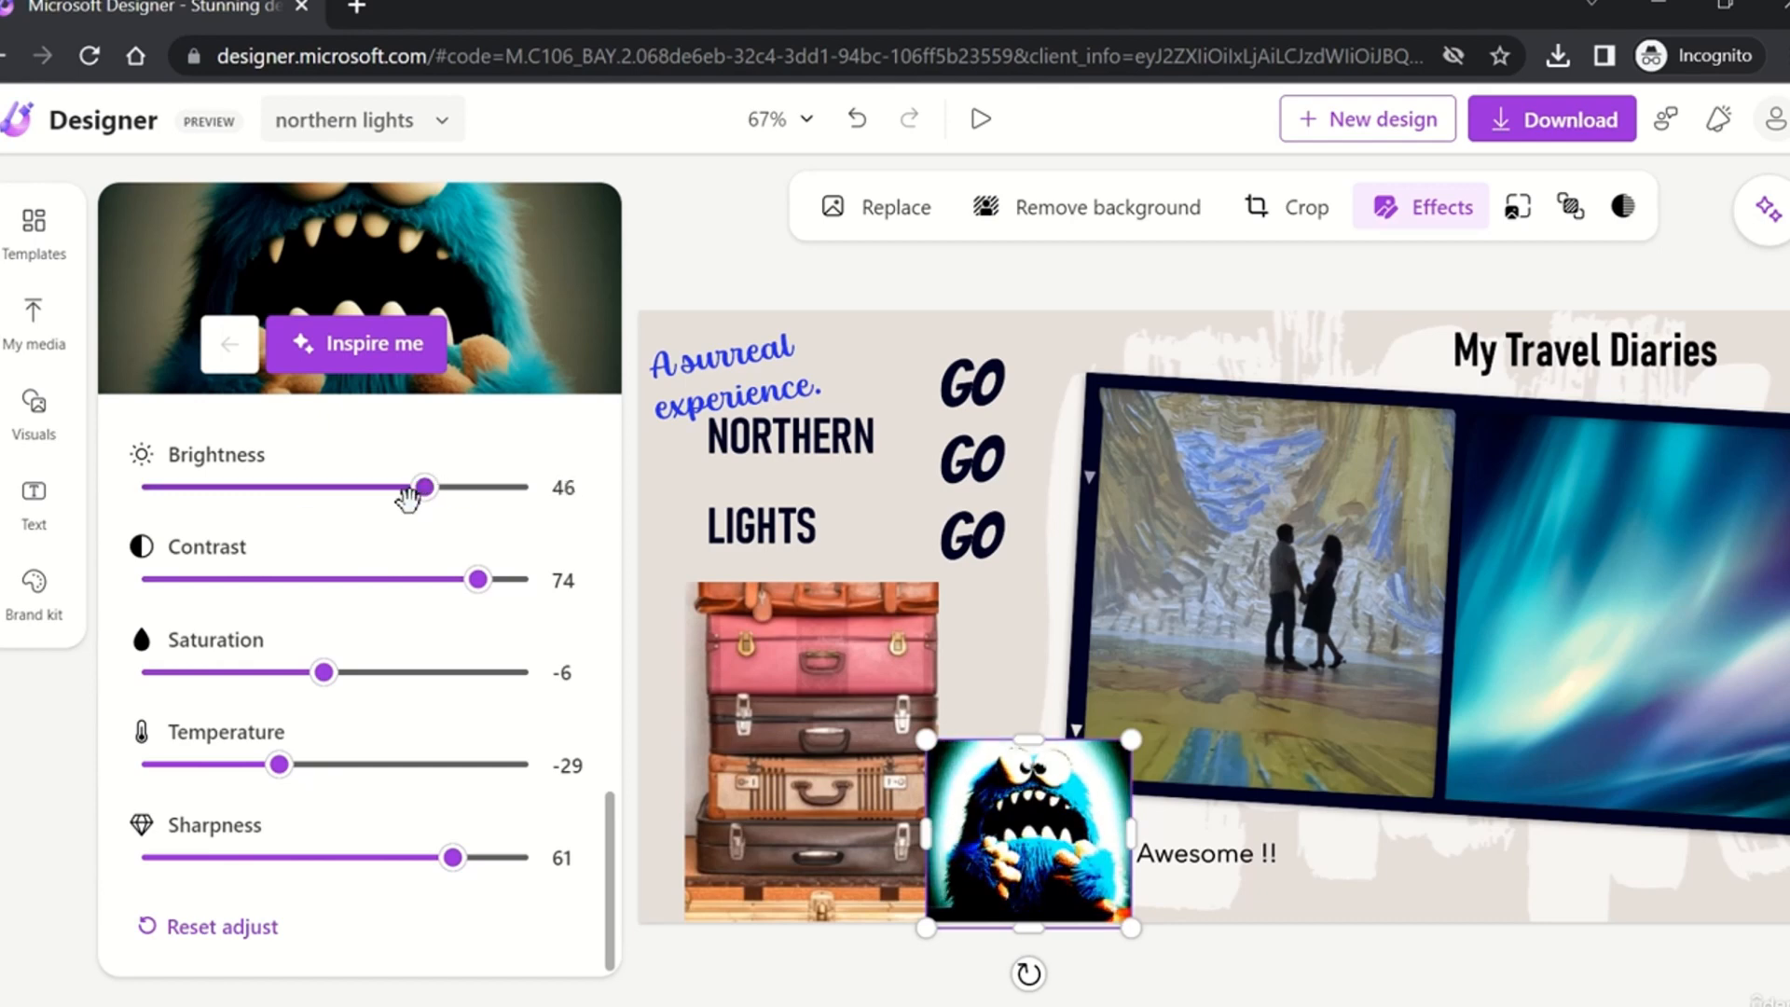
drag(479, 578, 296, 578)
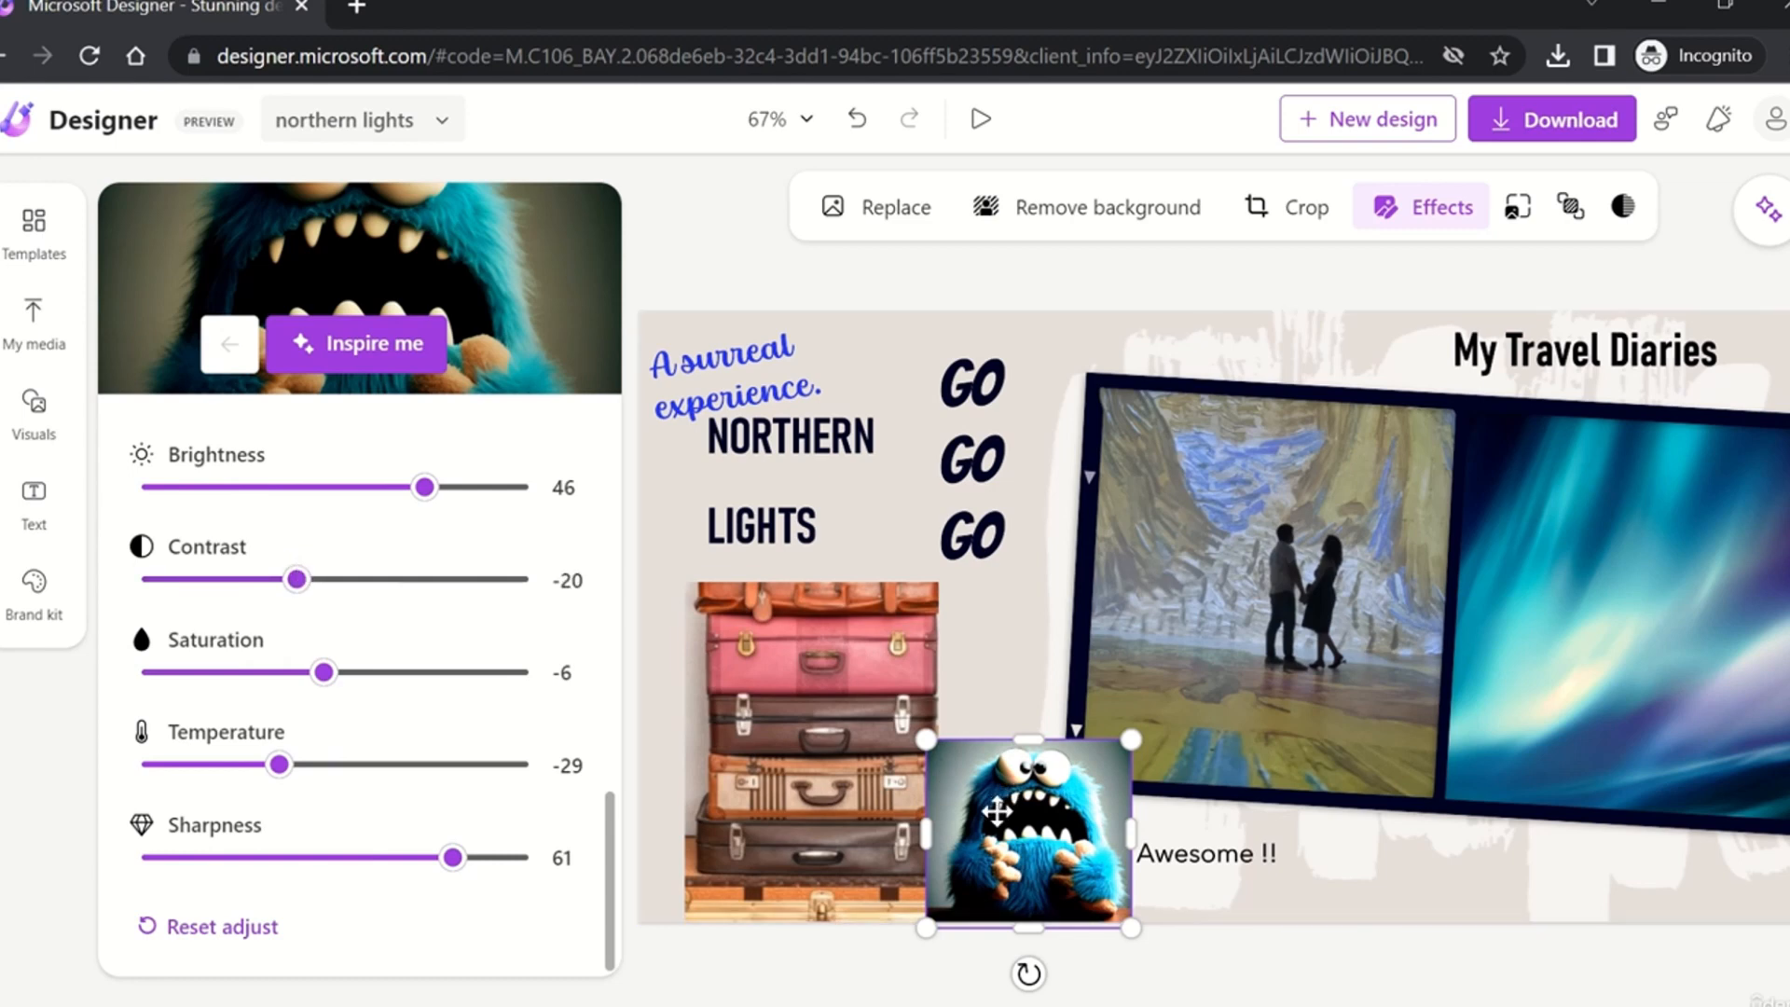
click(248, 927)
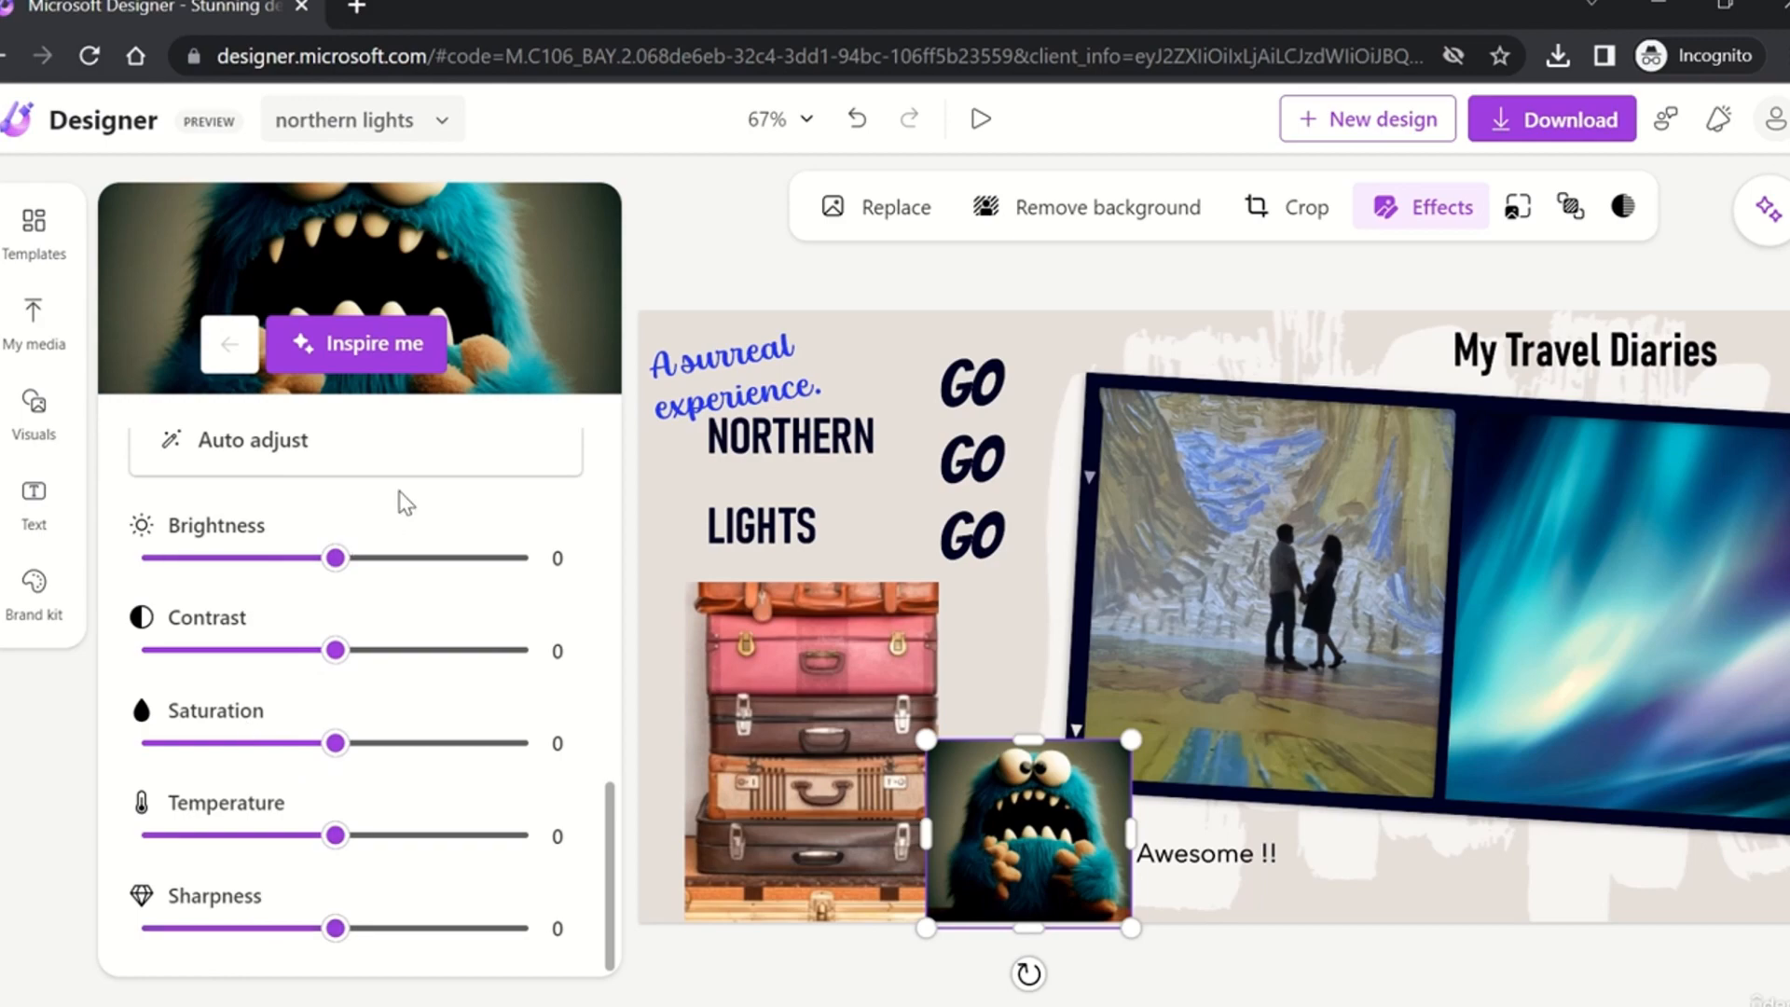
Step: Look through the effects, the full filter collection and the adjustment options available for the blue monster image
scroll(399, 499, up, 5)
scroll(397, 487, up, 1)
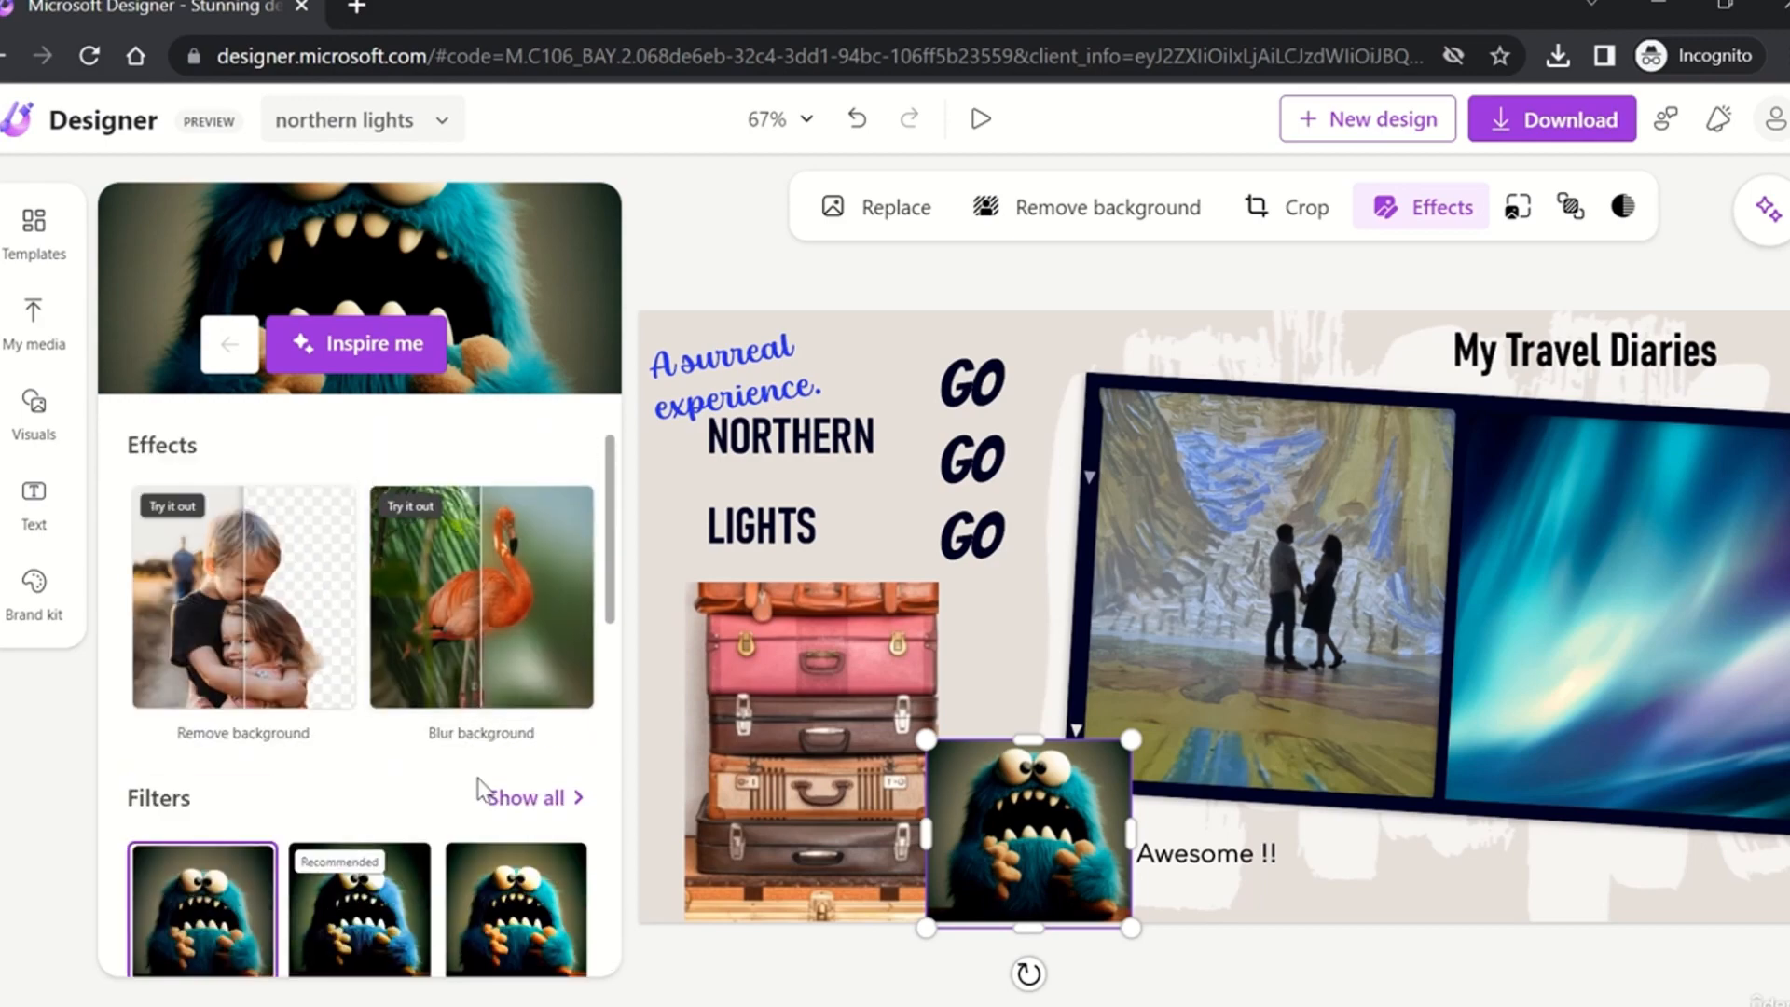
scroll(479, 787, down, 2)
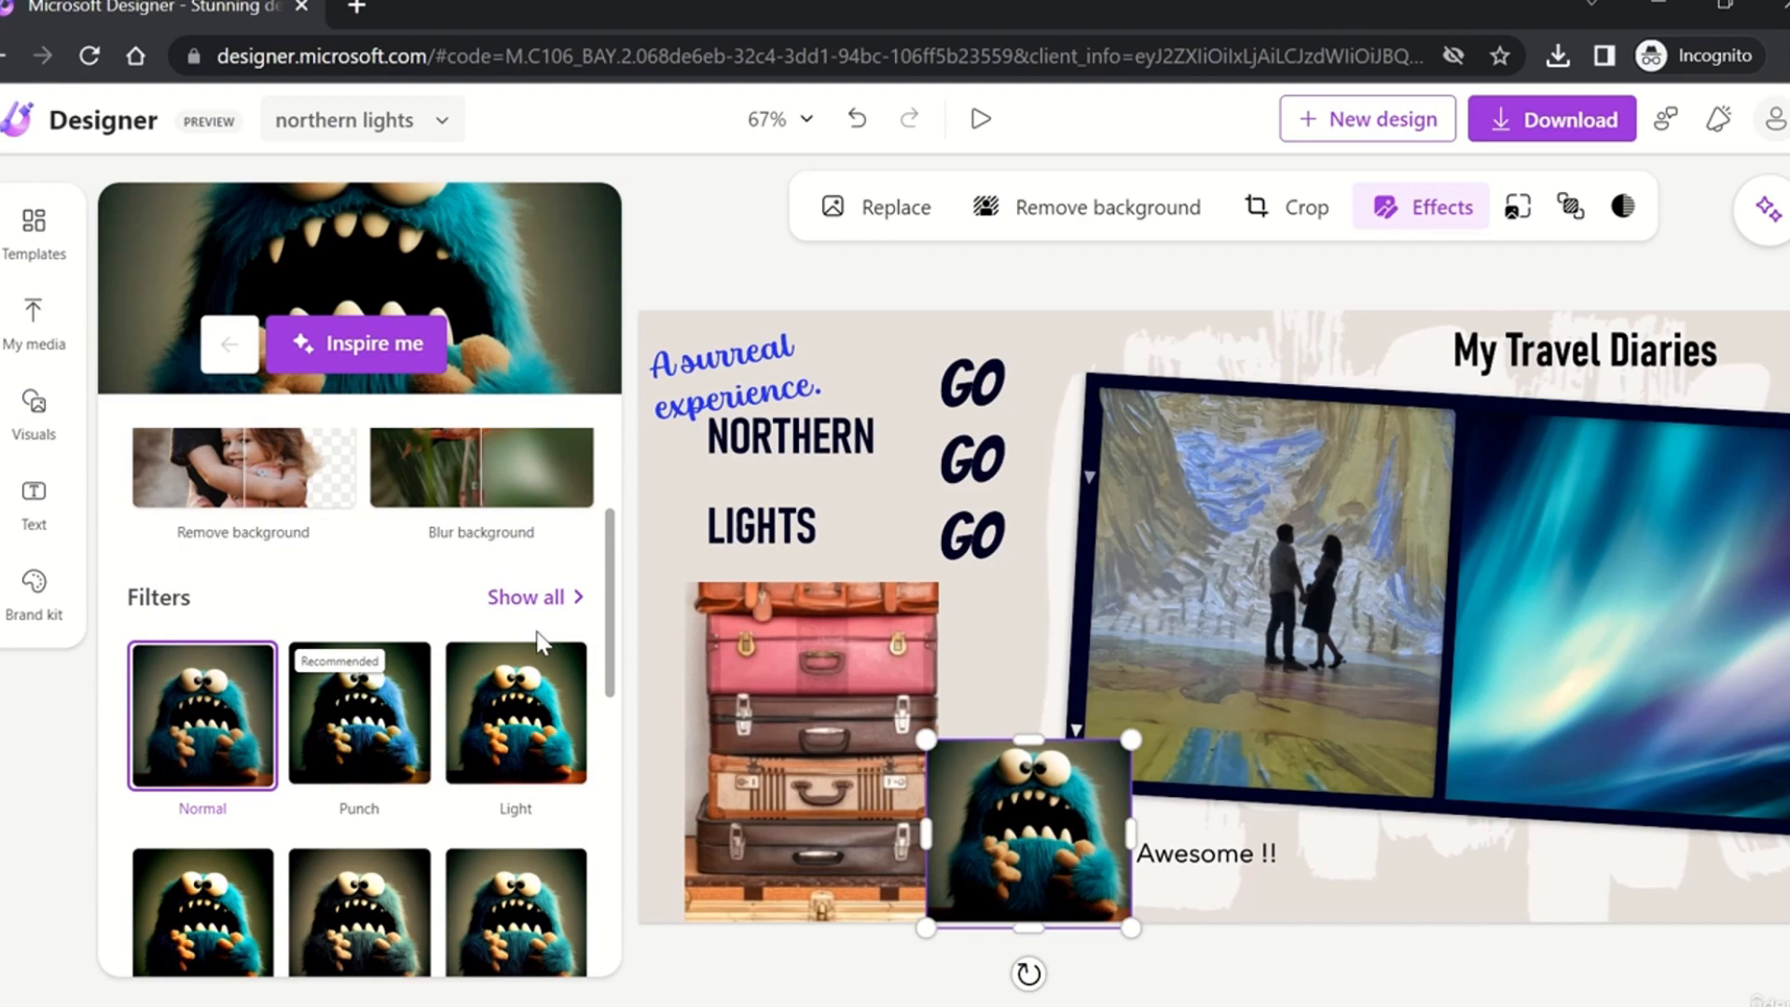
click(524, 597)
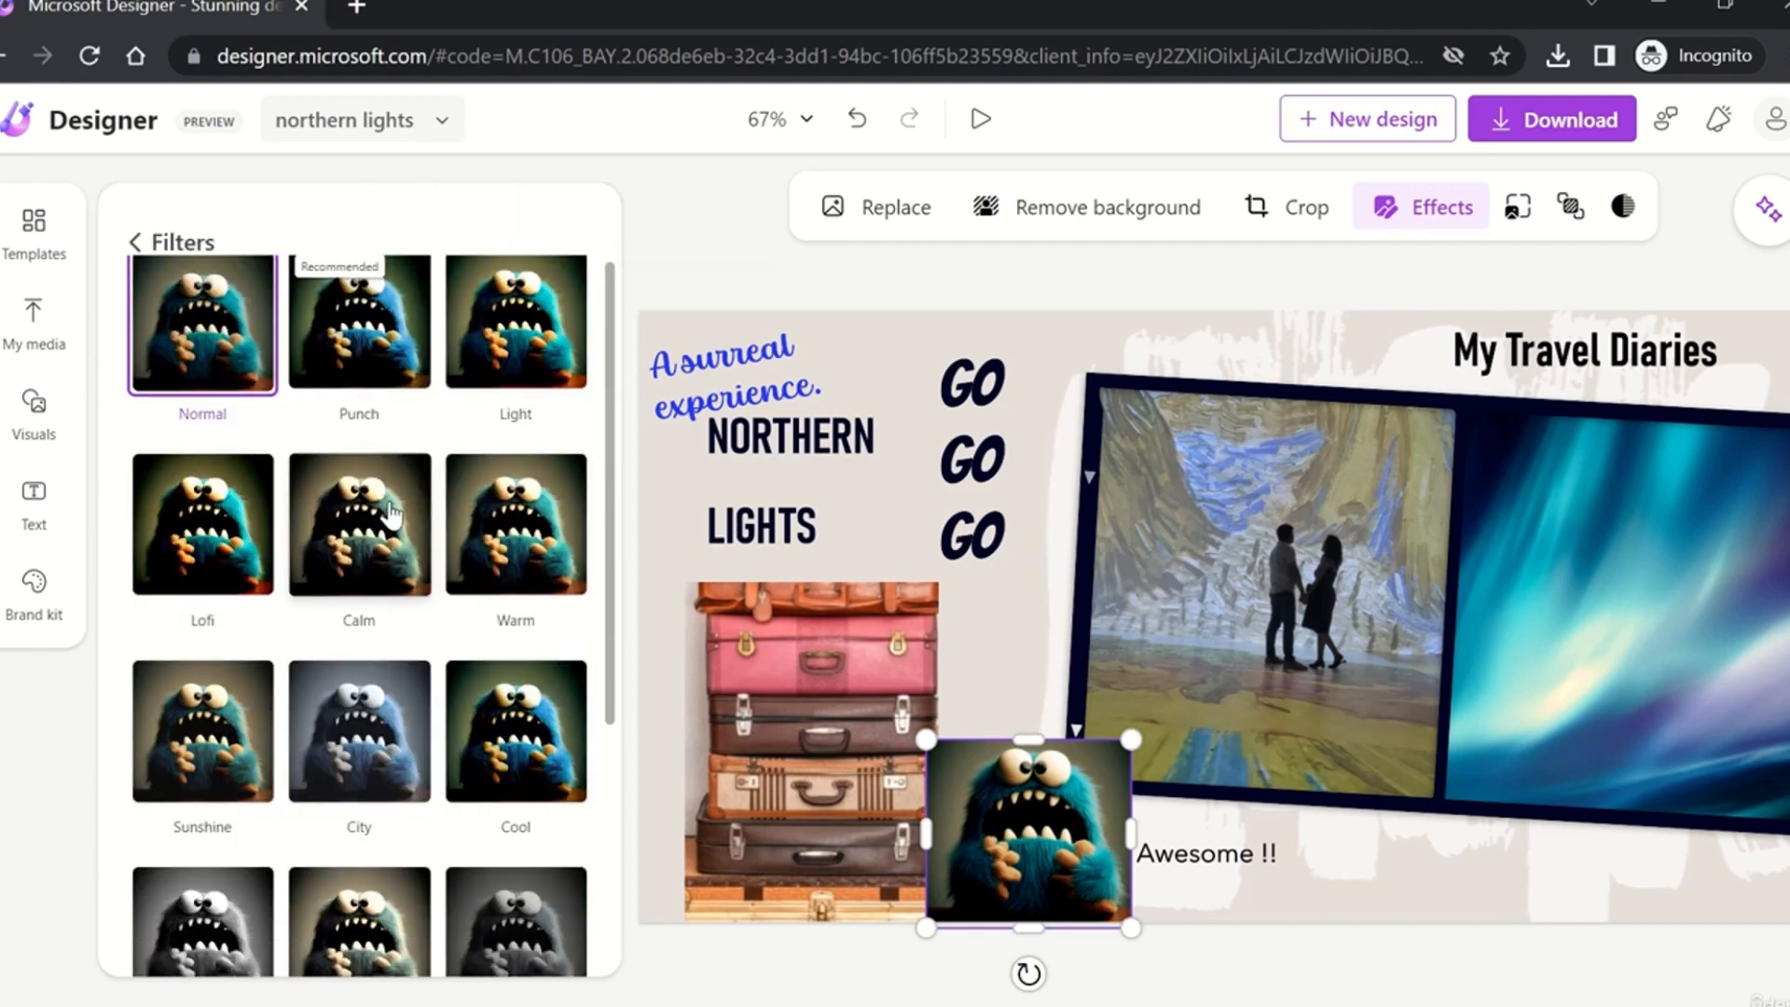
scroll(392, 512, down, 5)
scroll(392, 512, up, 8)
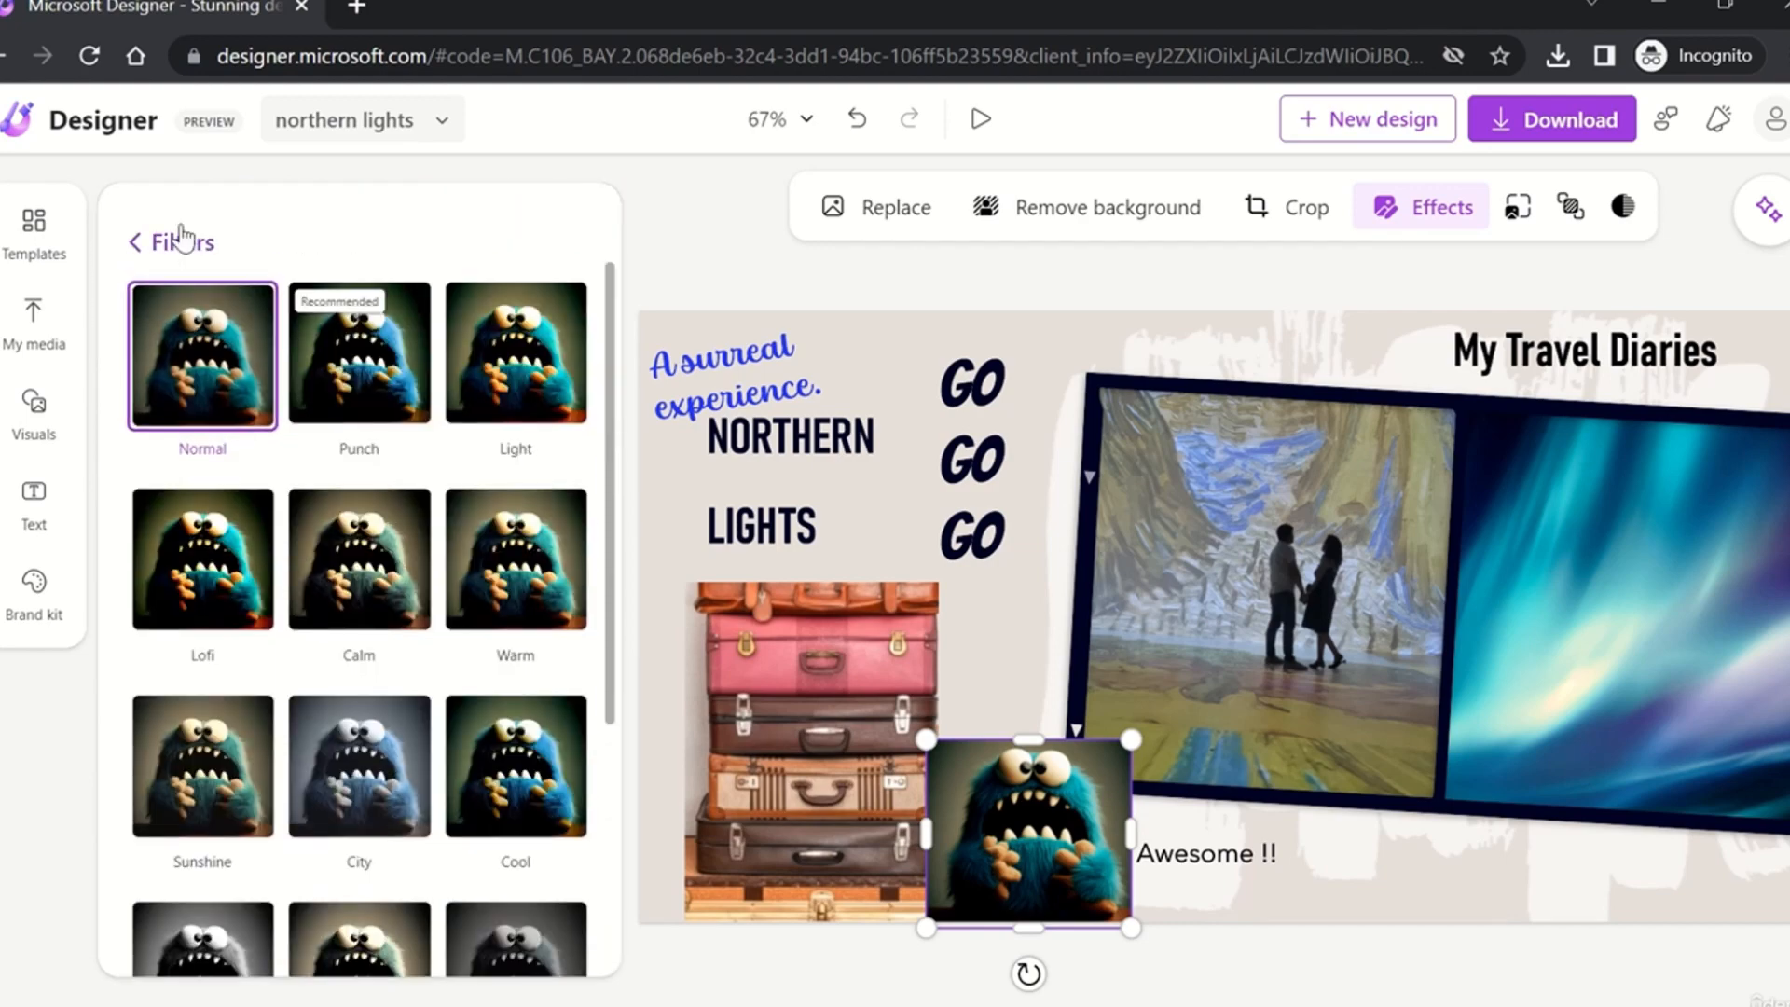
click(182, 241)
scroll(393, 657, down, 5)
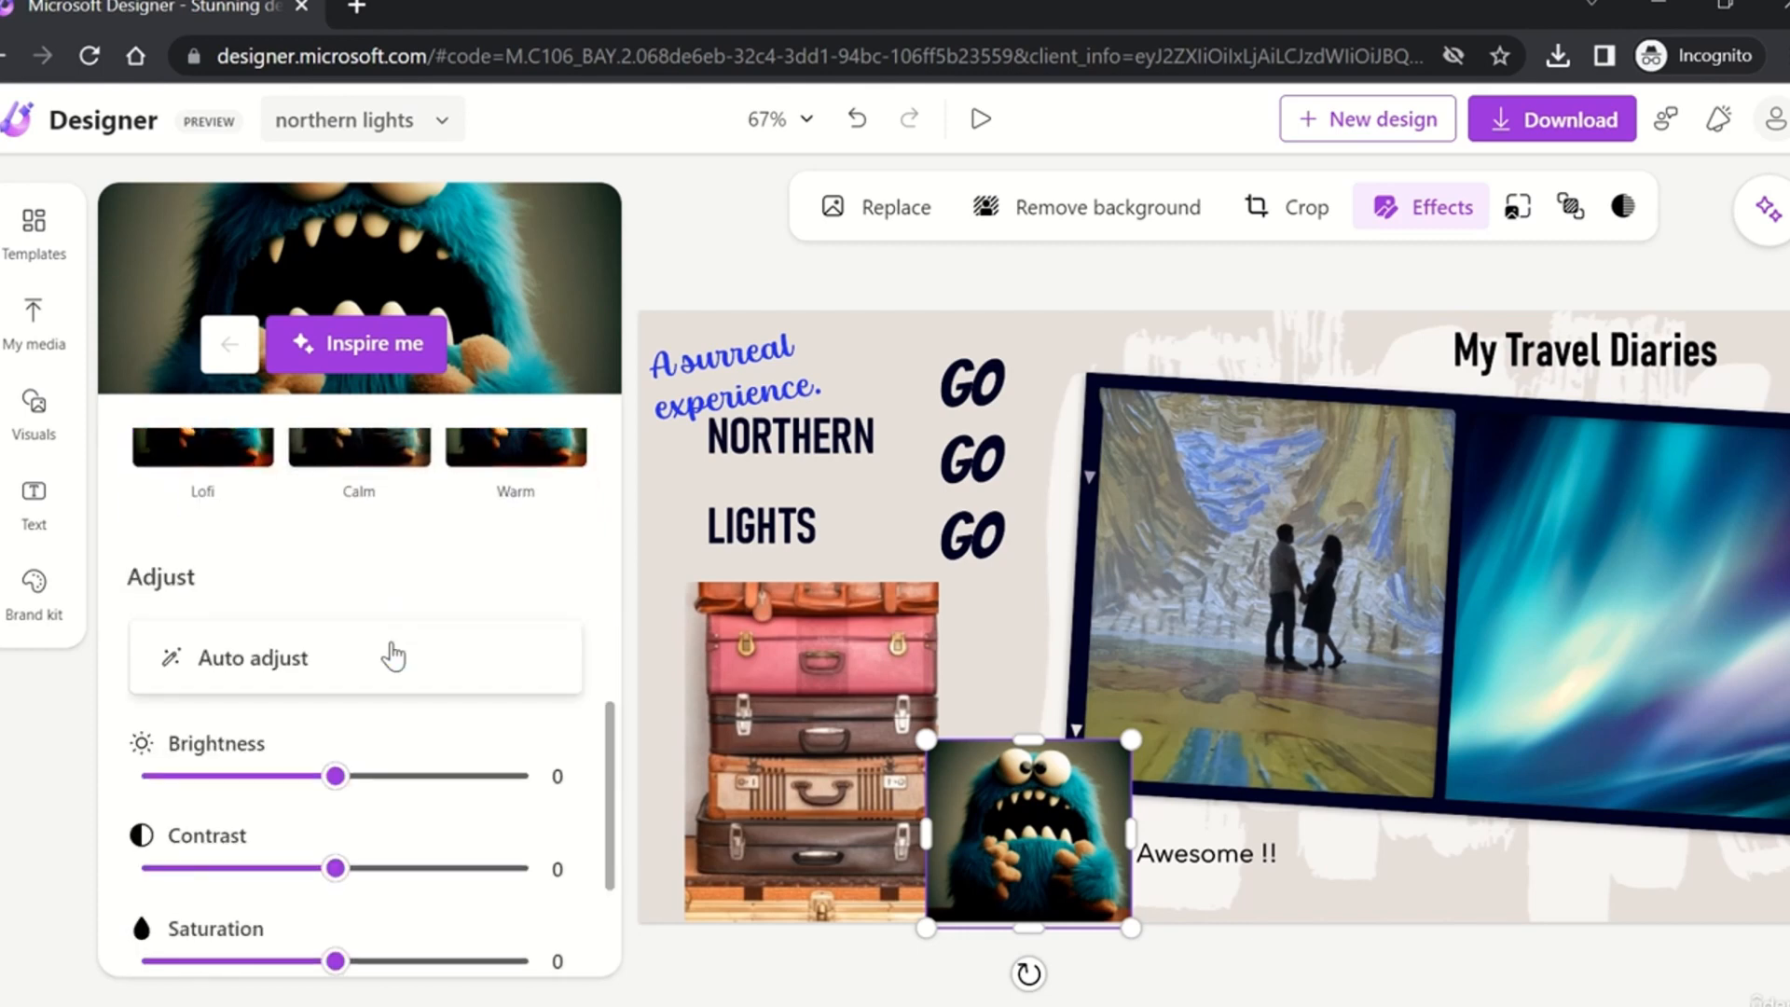
scroll(394, 656, up, 5)
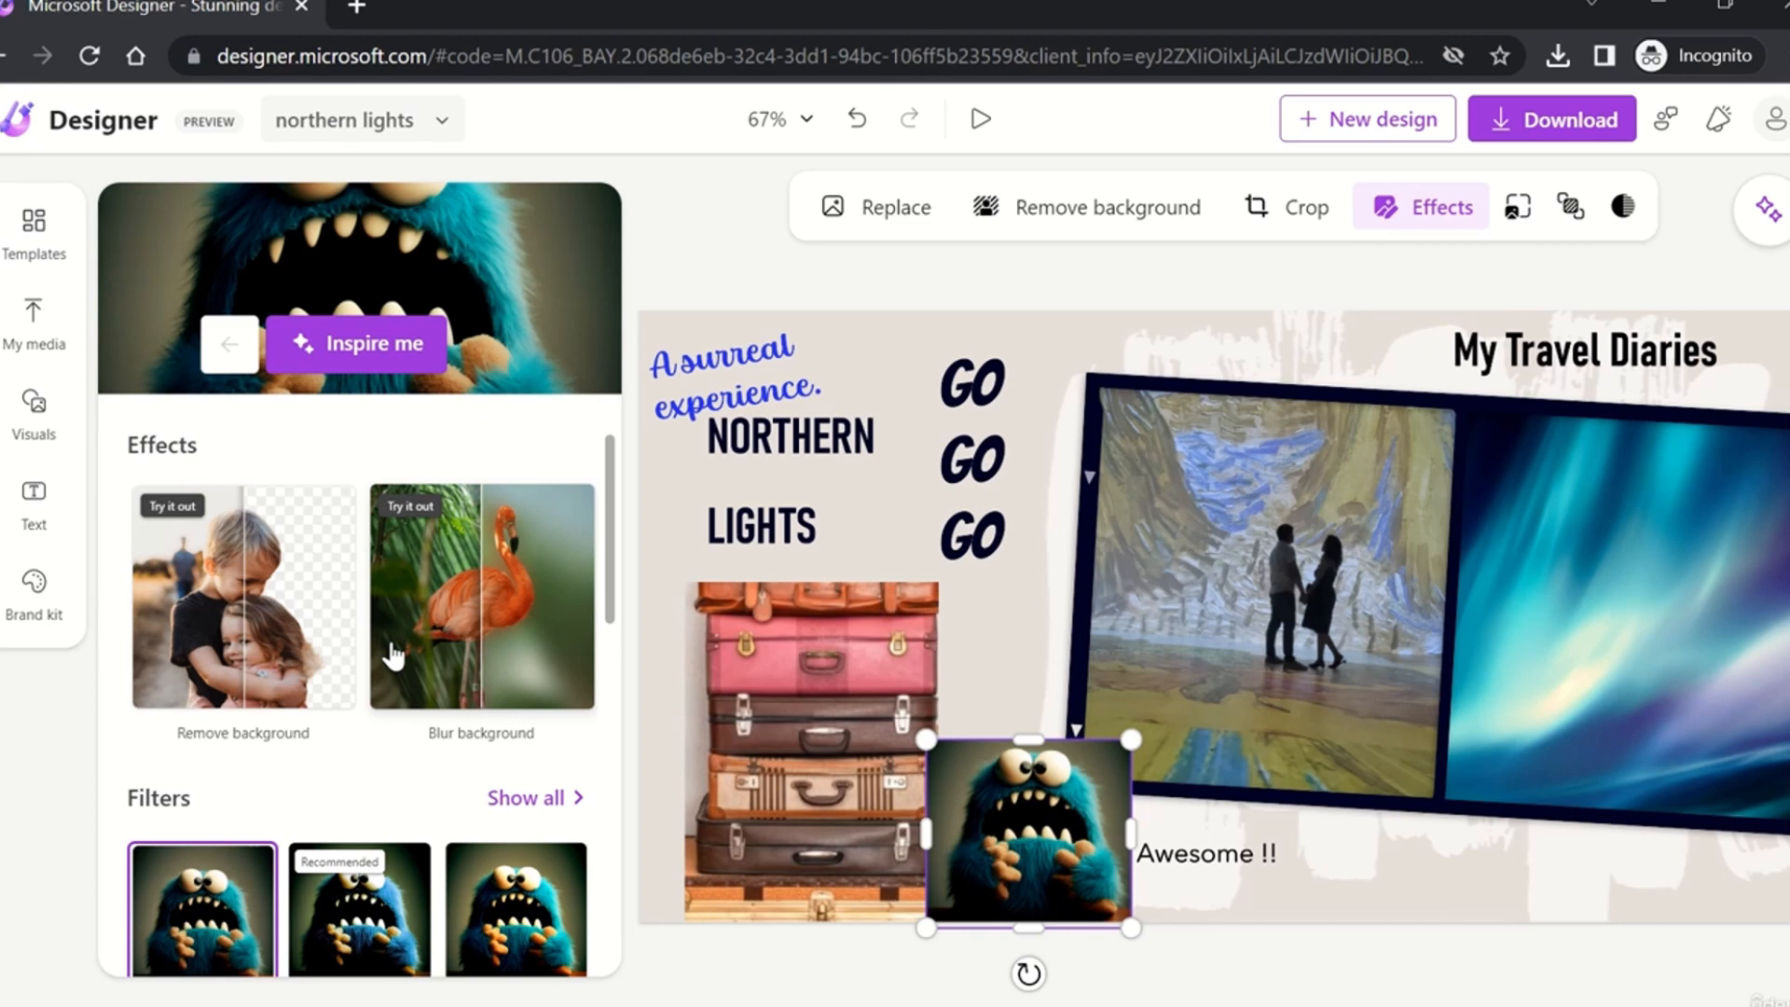
scroll(394, 656, down, 5)
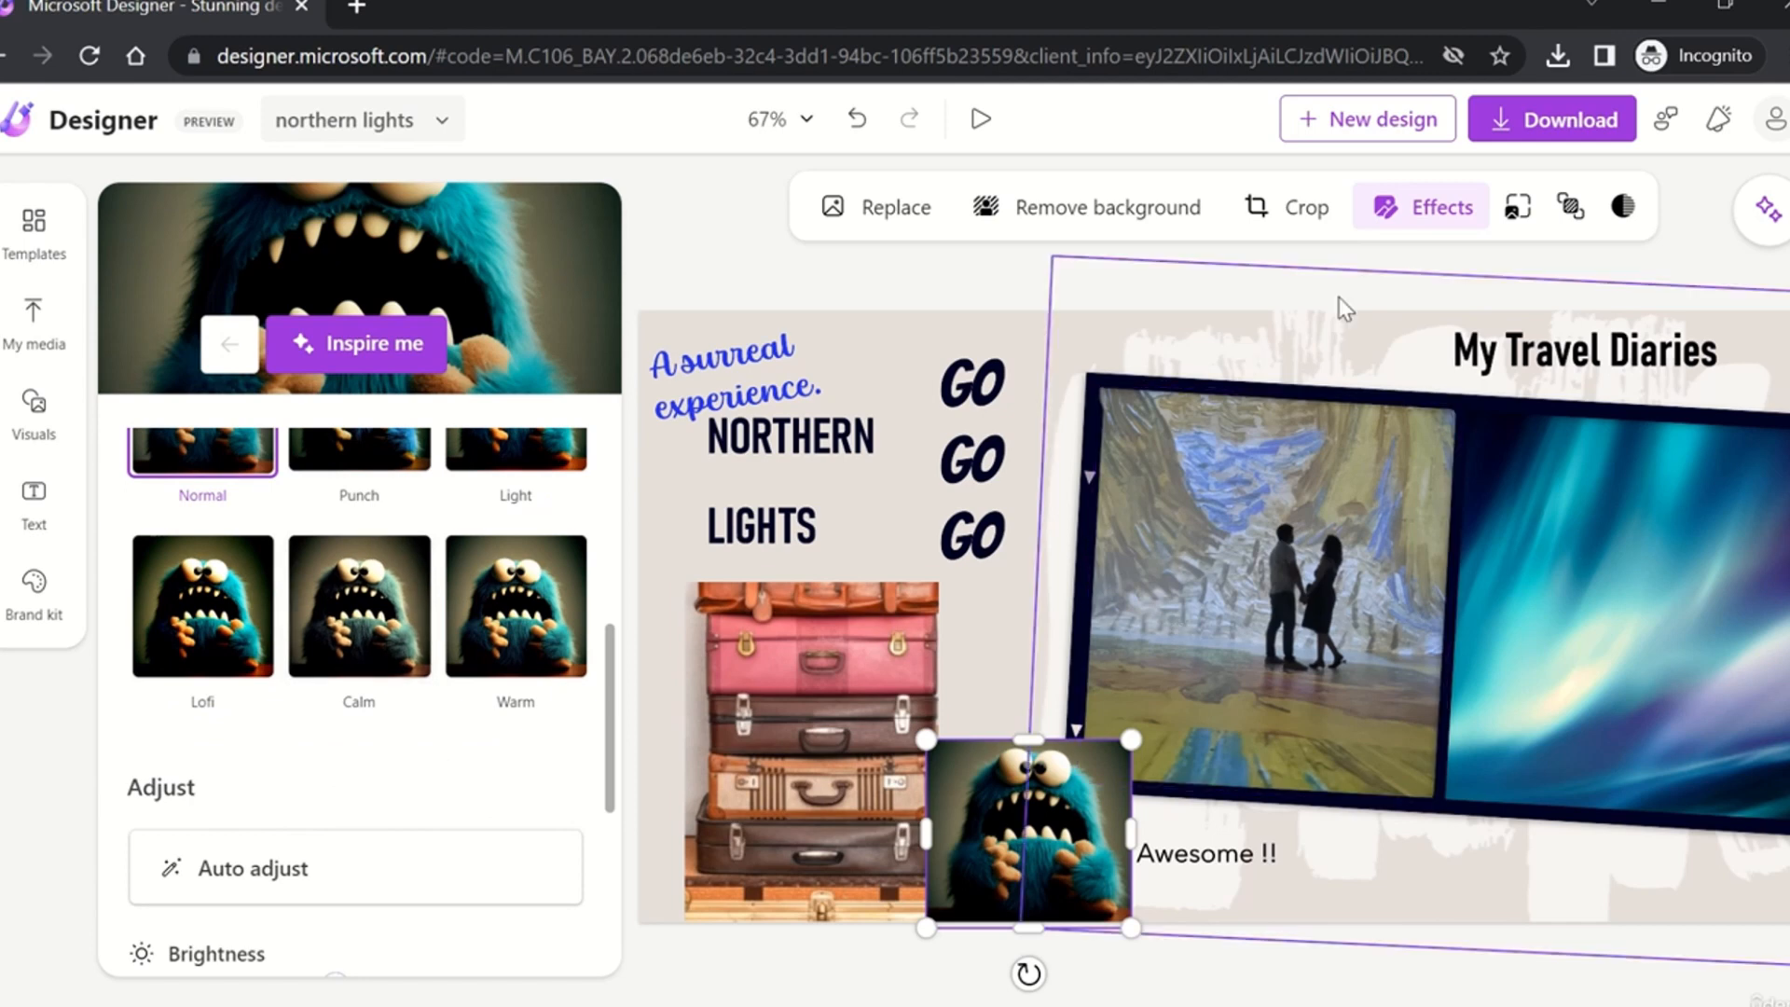
Step: Try the blue monster image as the design background and restore it as a small image beside the suitcases
click(1526, 210)
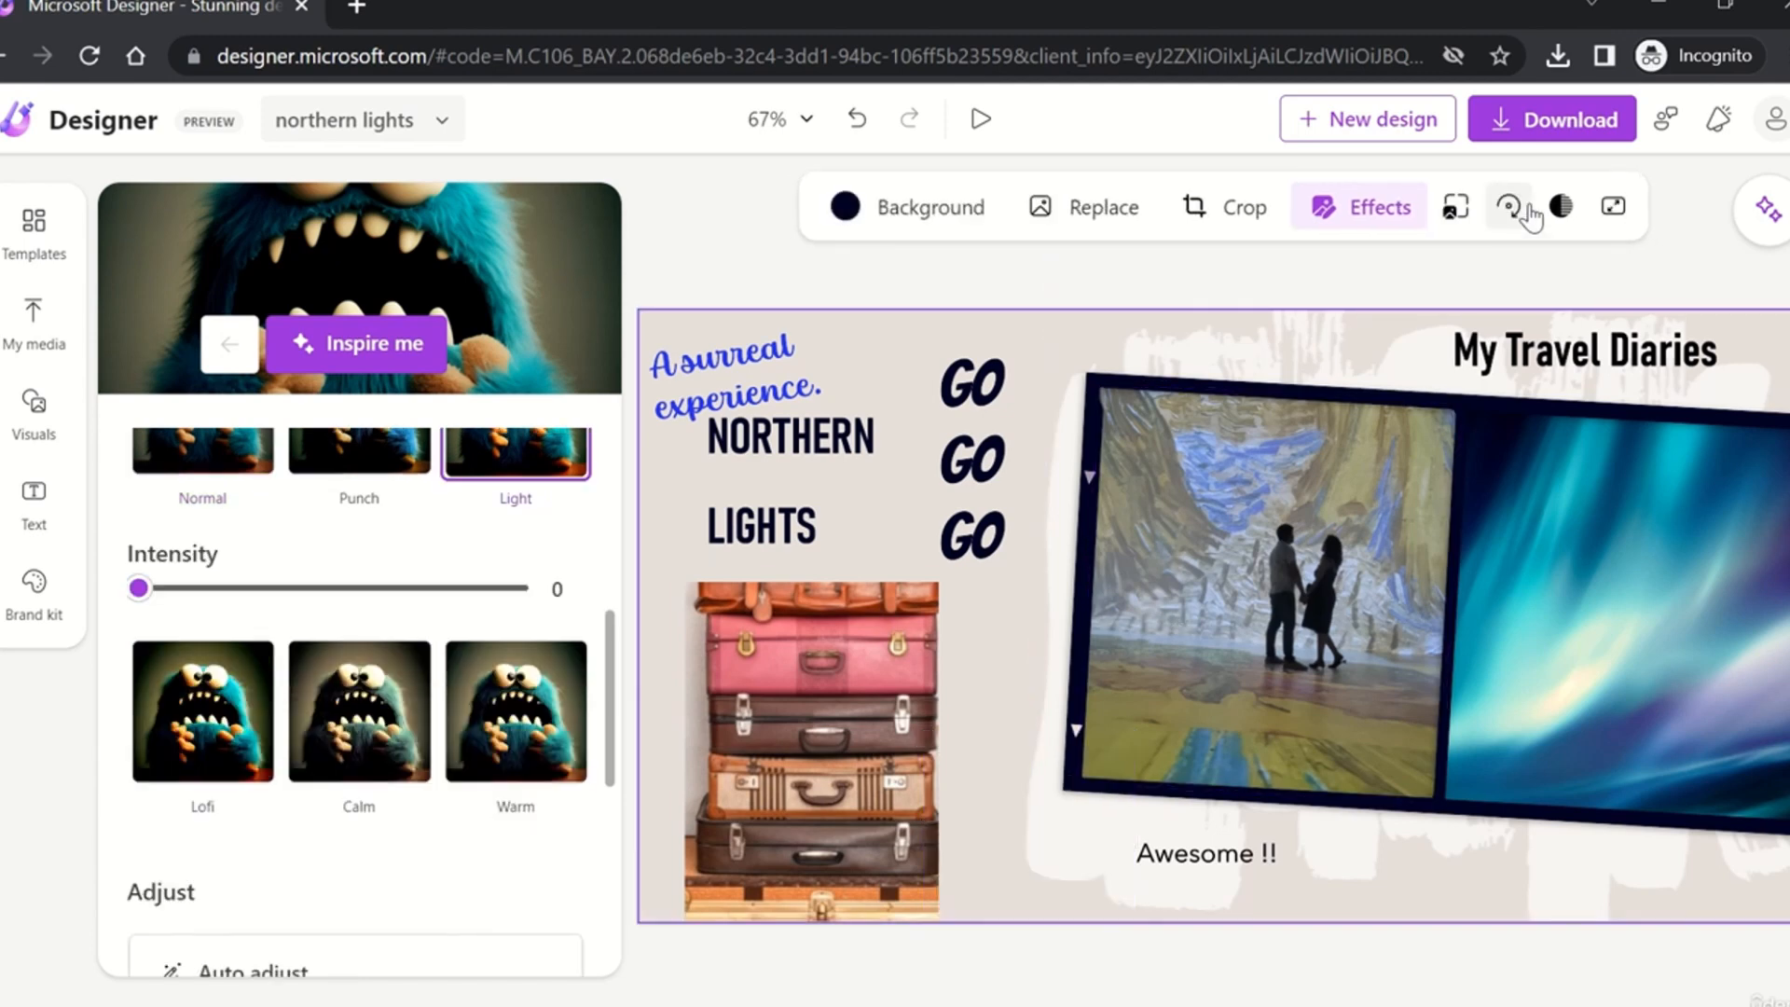
click(1457, 209)
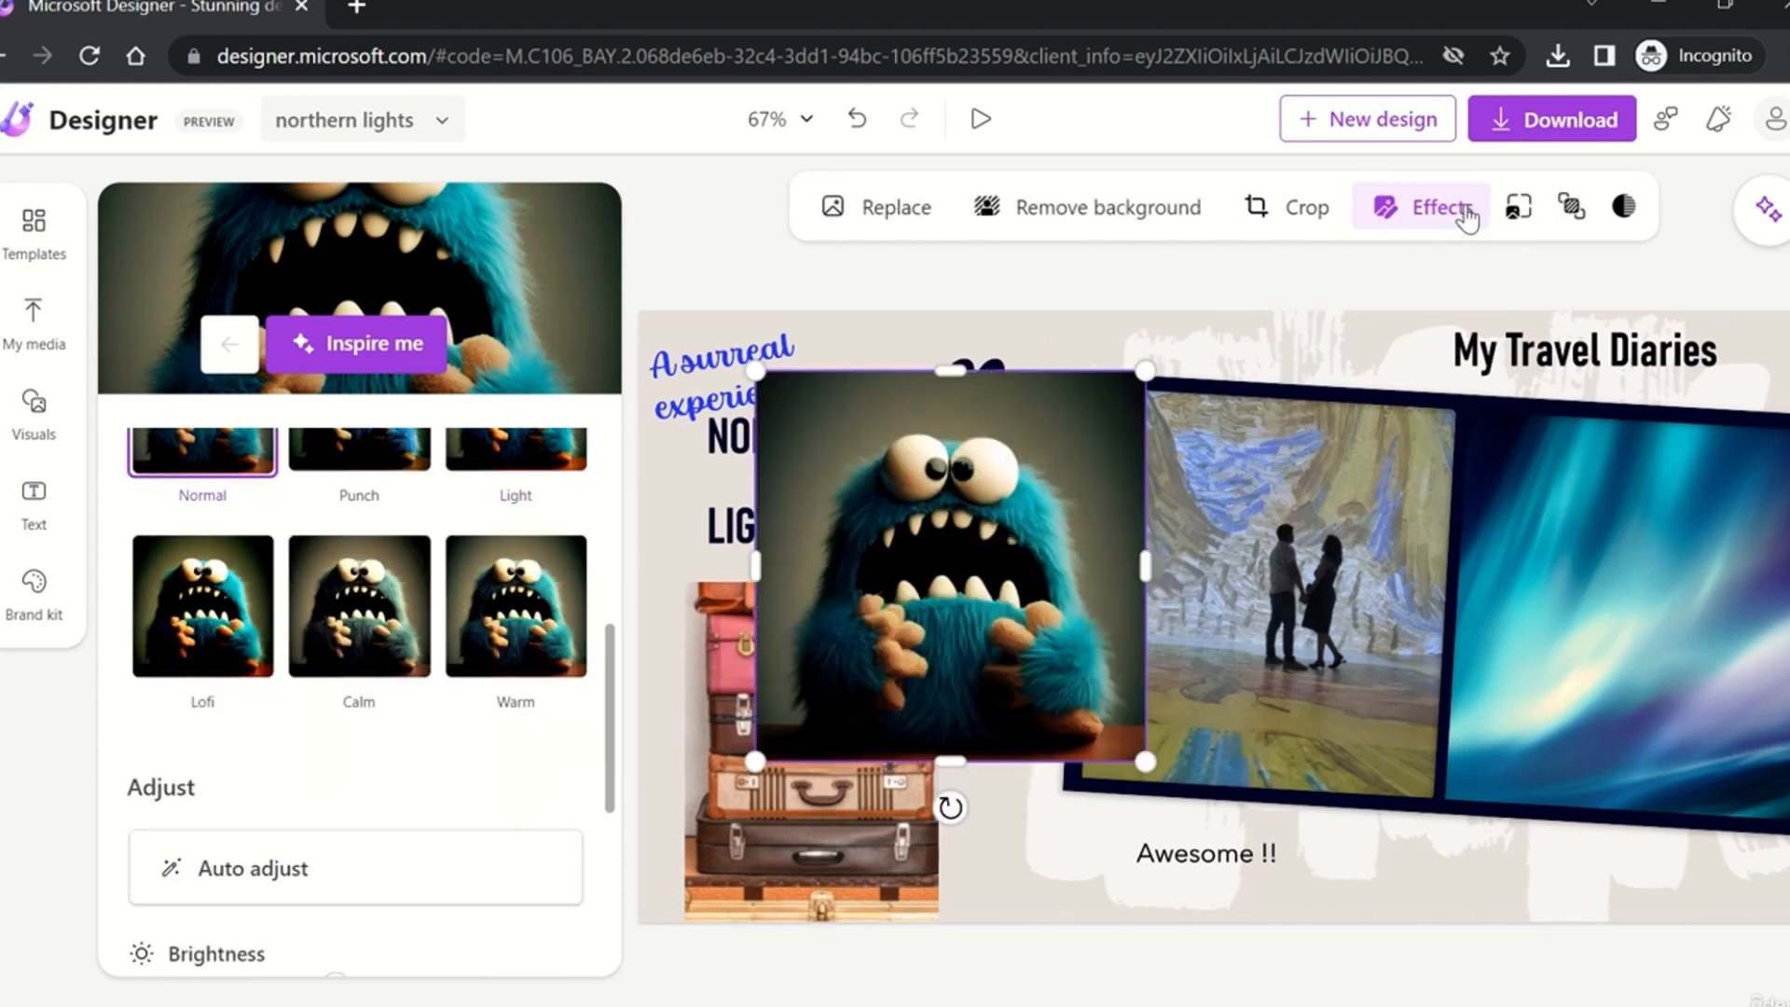
click(1469, 213)
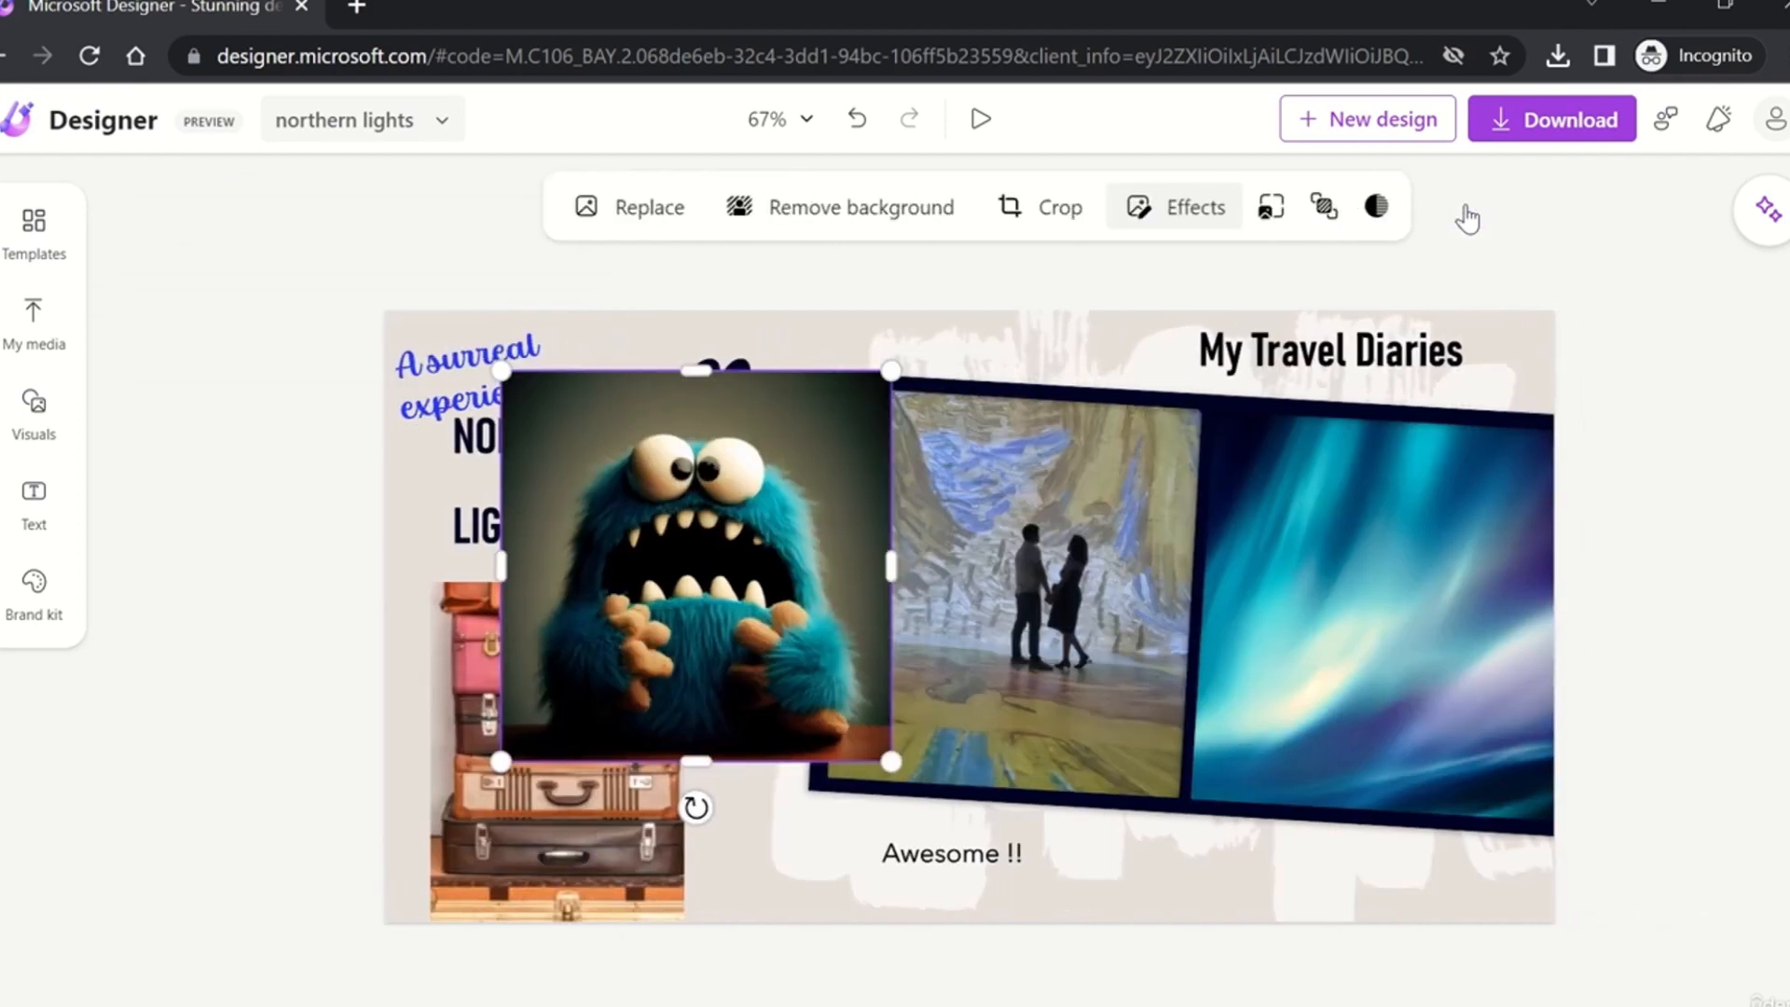
click(1160, 215)
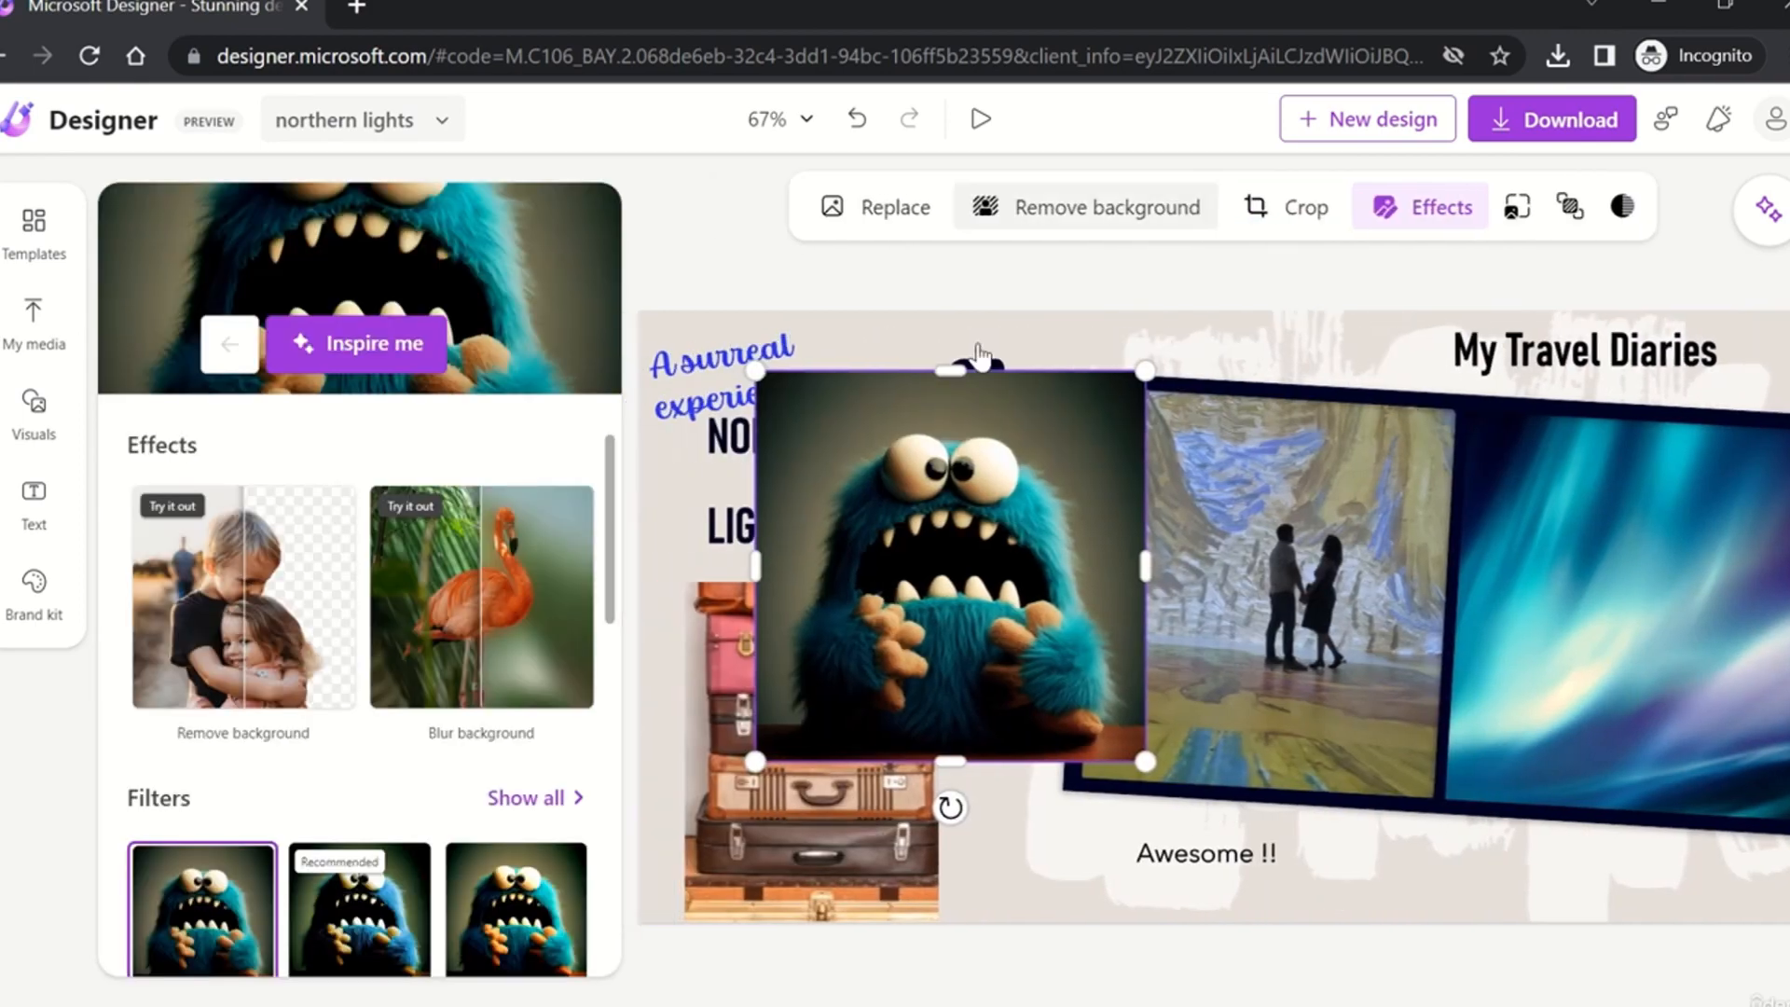
drag(1143, 370, 956, 561)
drag(865, 699, 1041, 869)
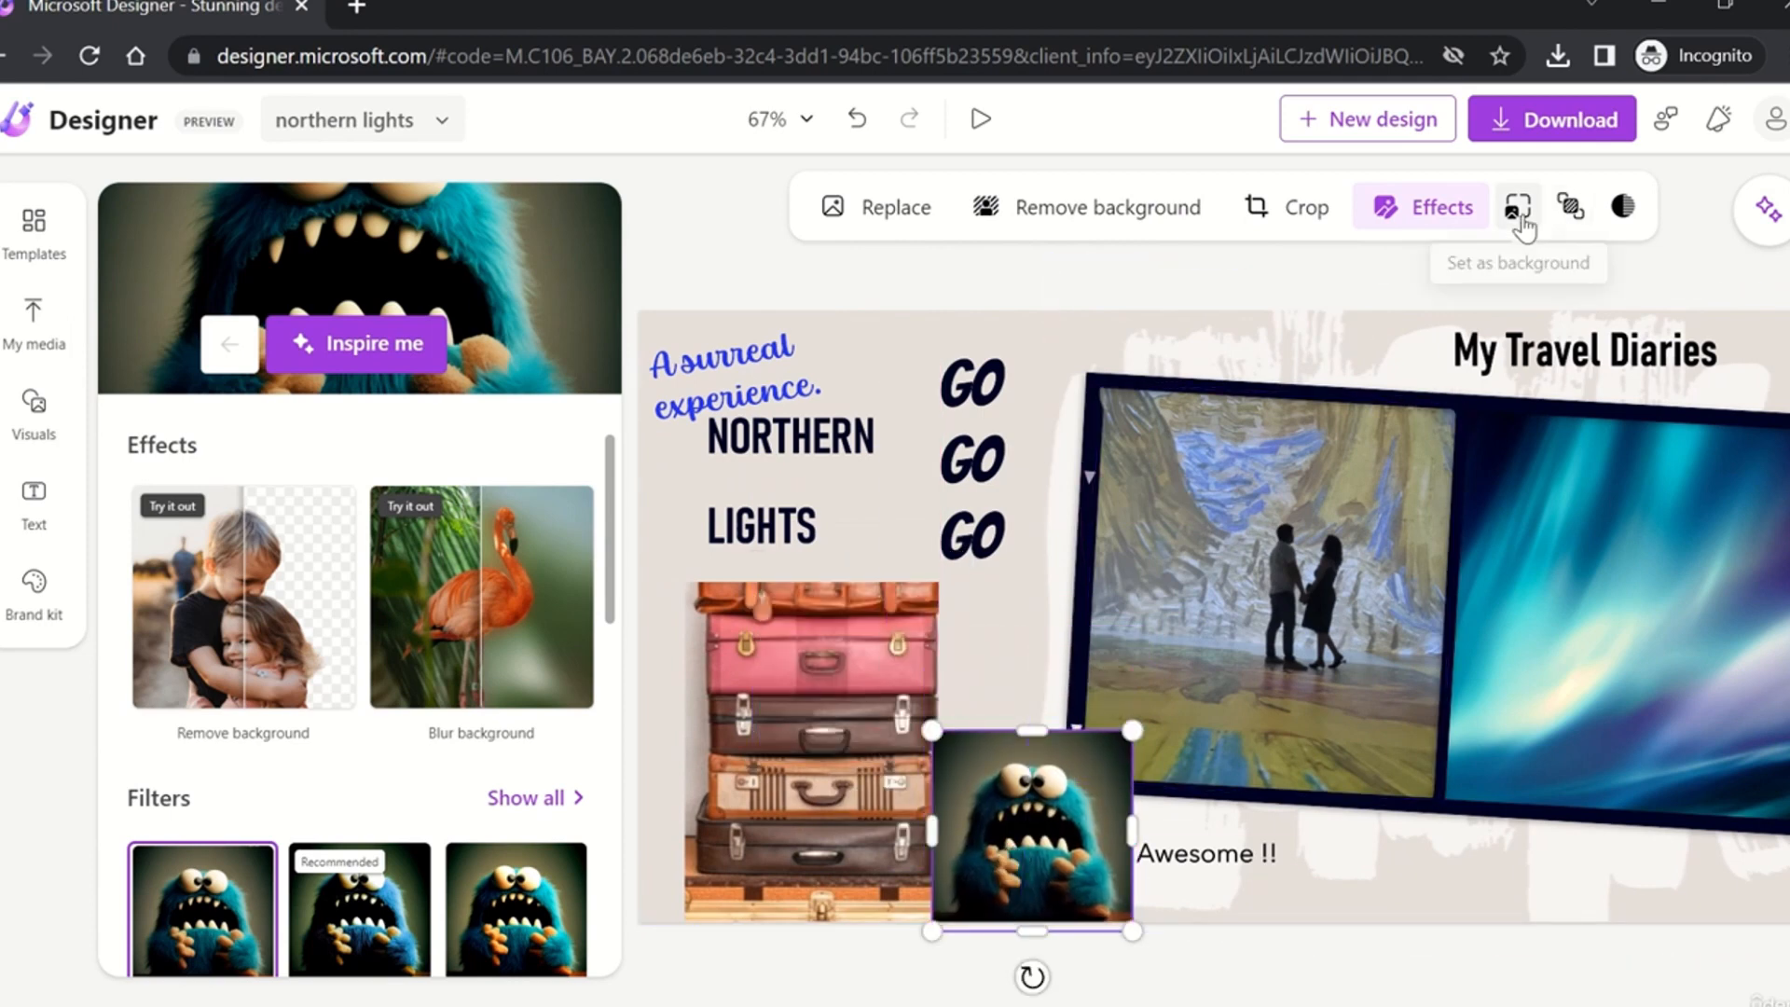
Step: Test the layering options on the blue monster image, ending with Send to back followed by one Bring forward
click(1572, 224)
click(1620, 322)
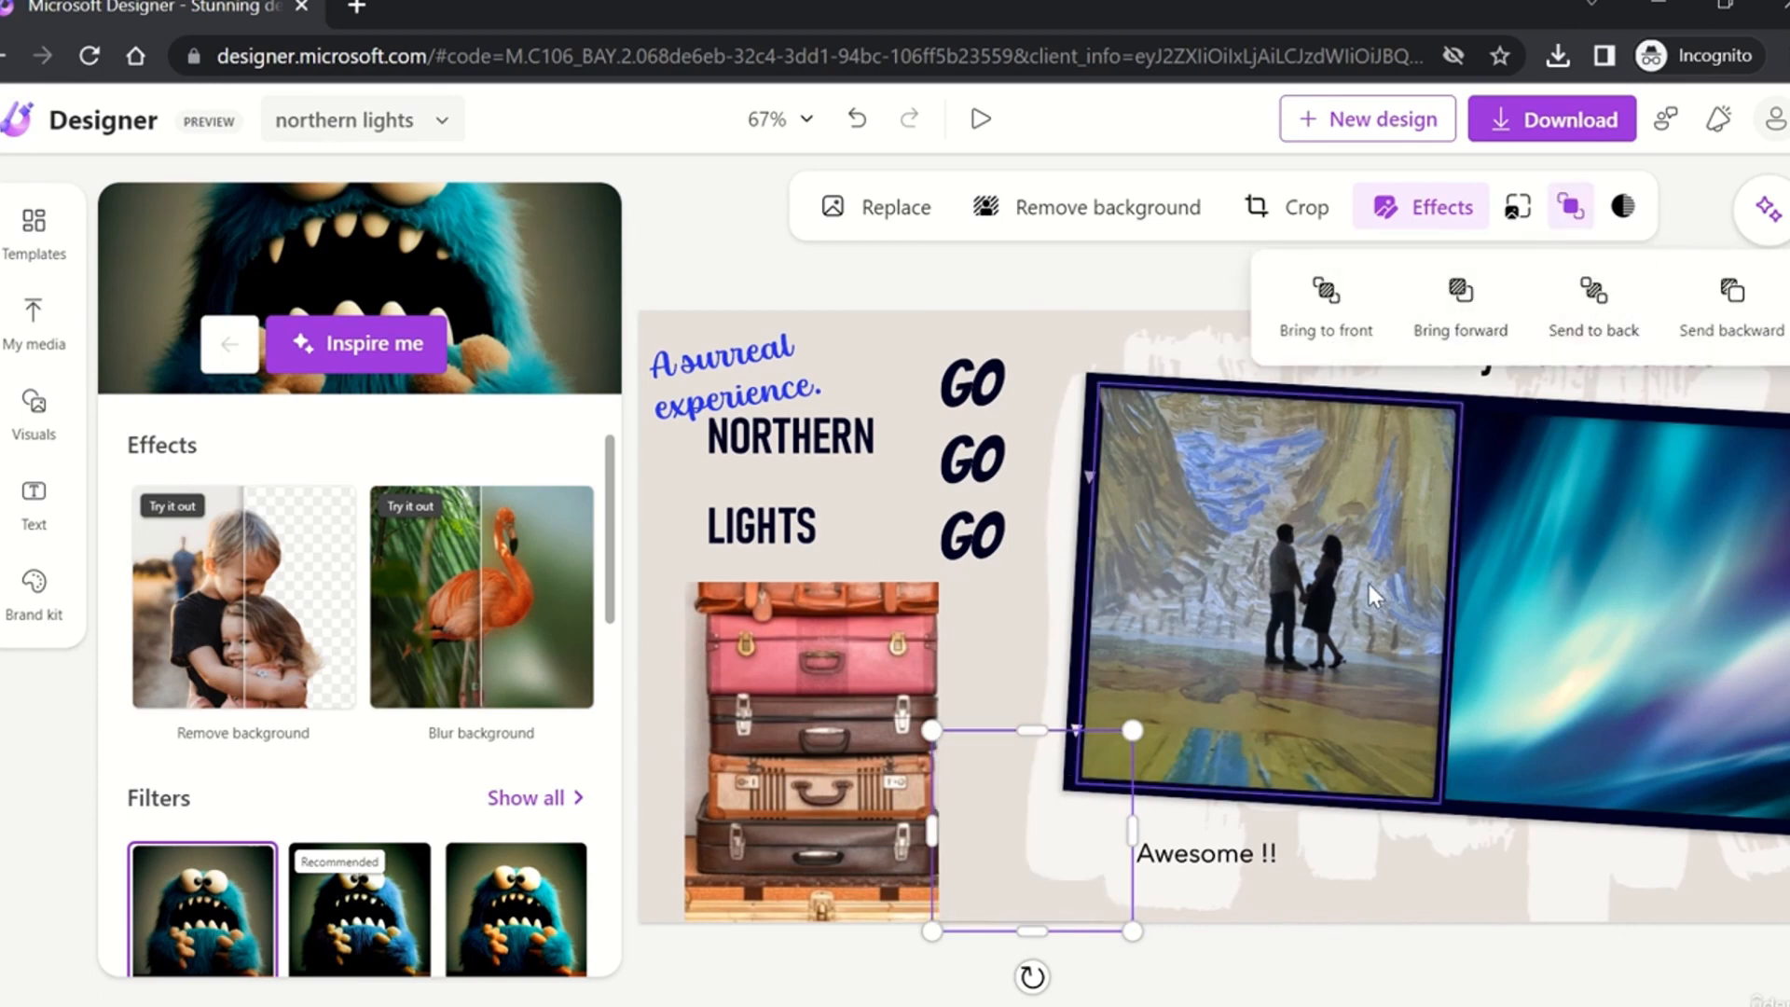
click(1728, 296)
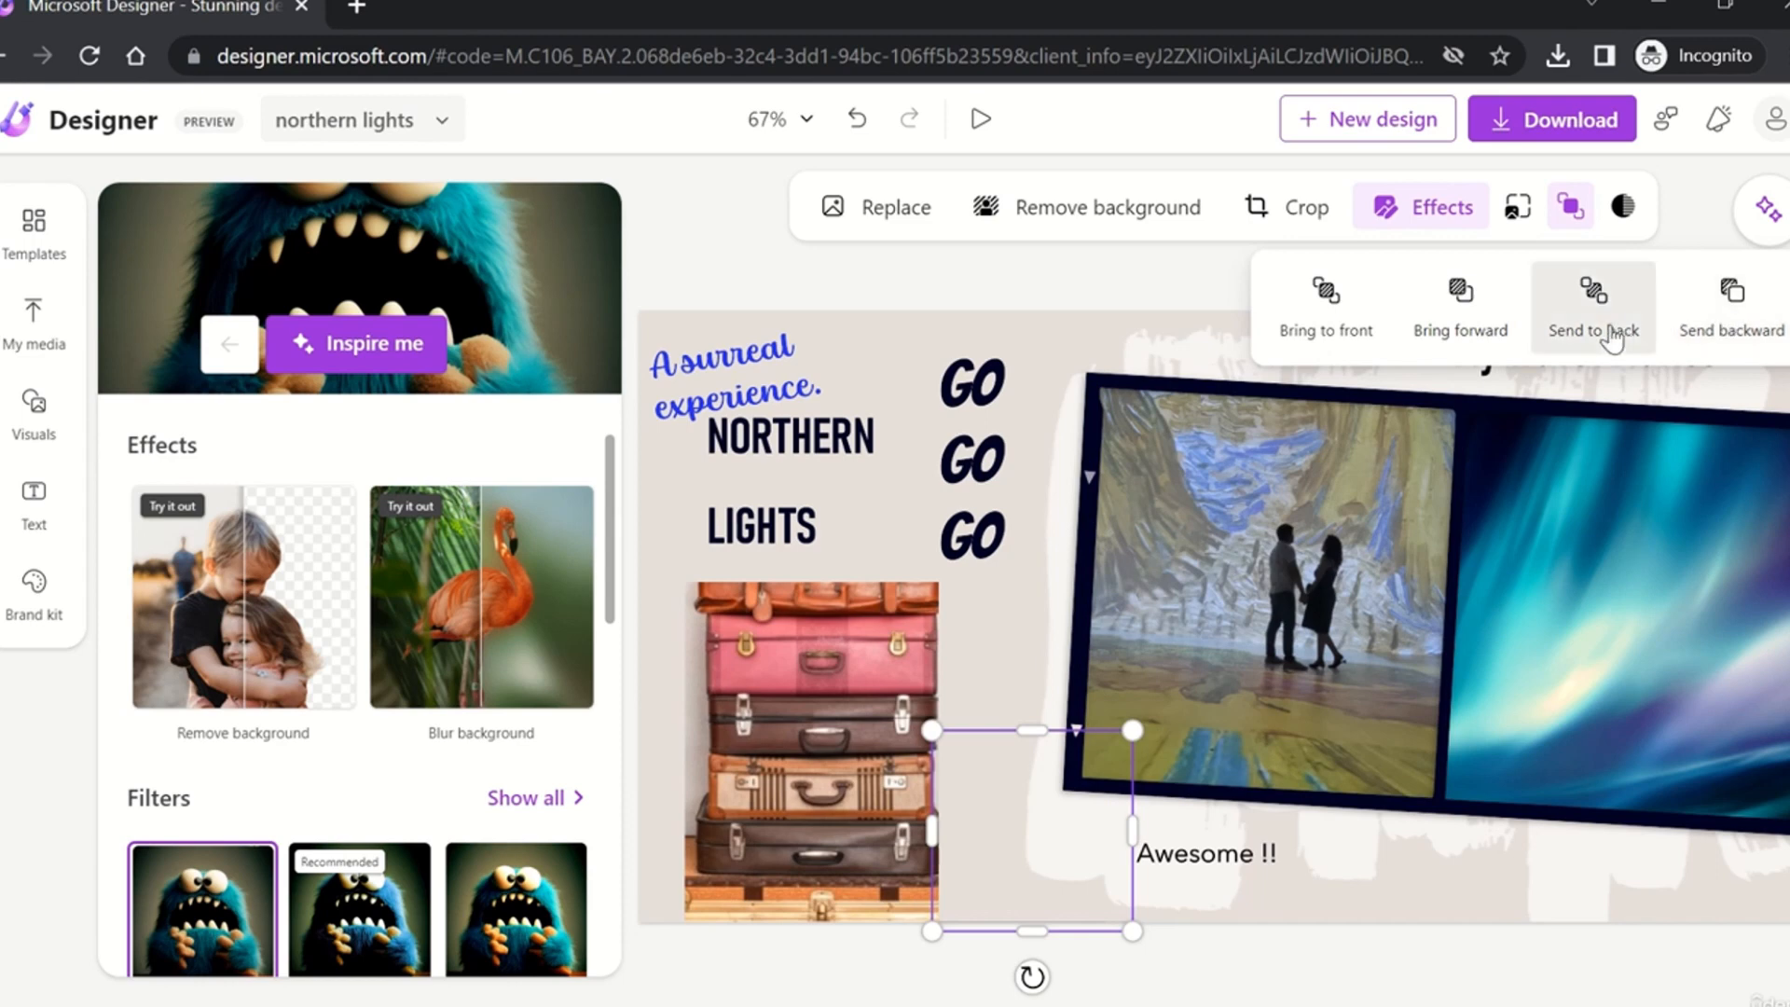
click(1478, 326)
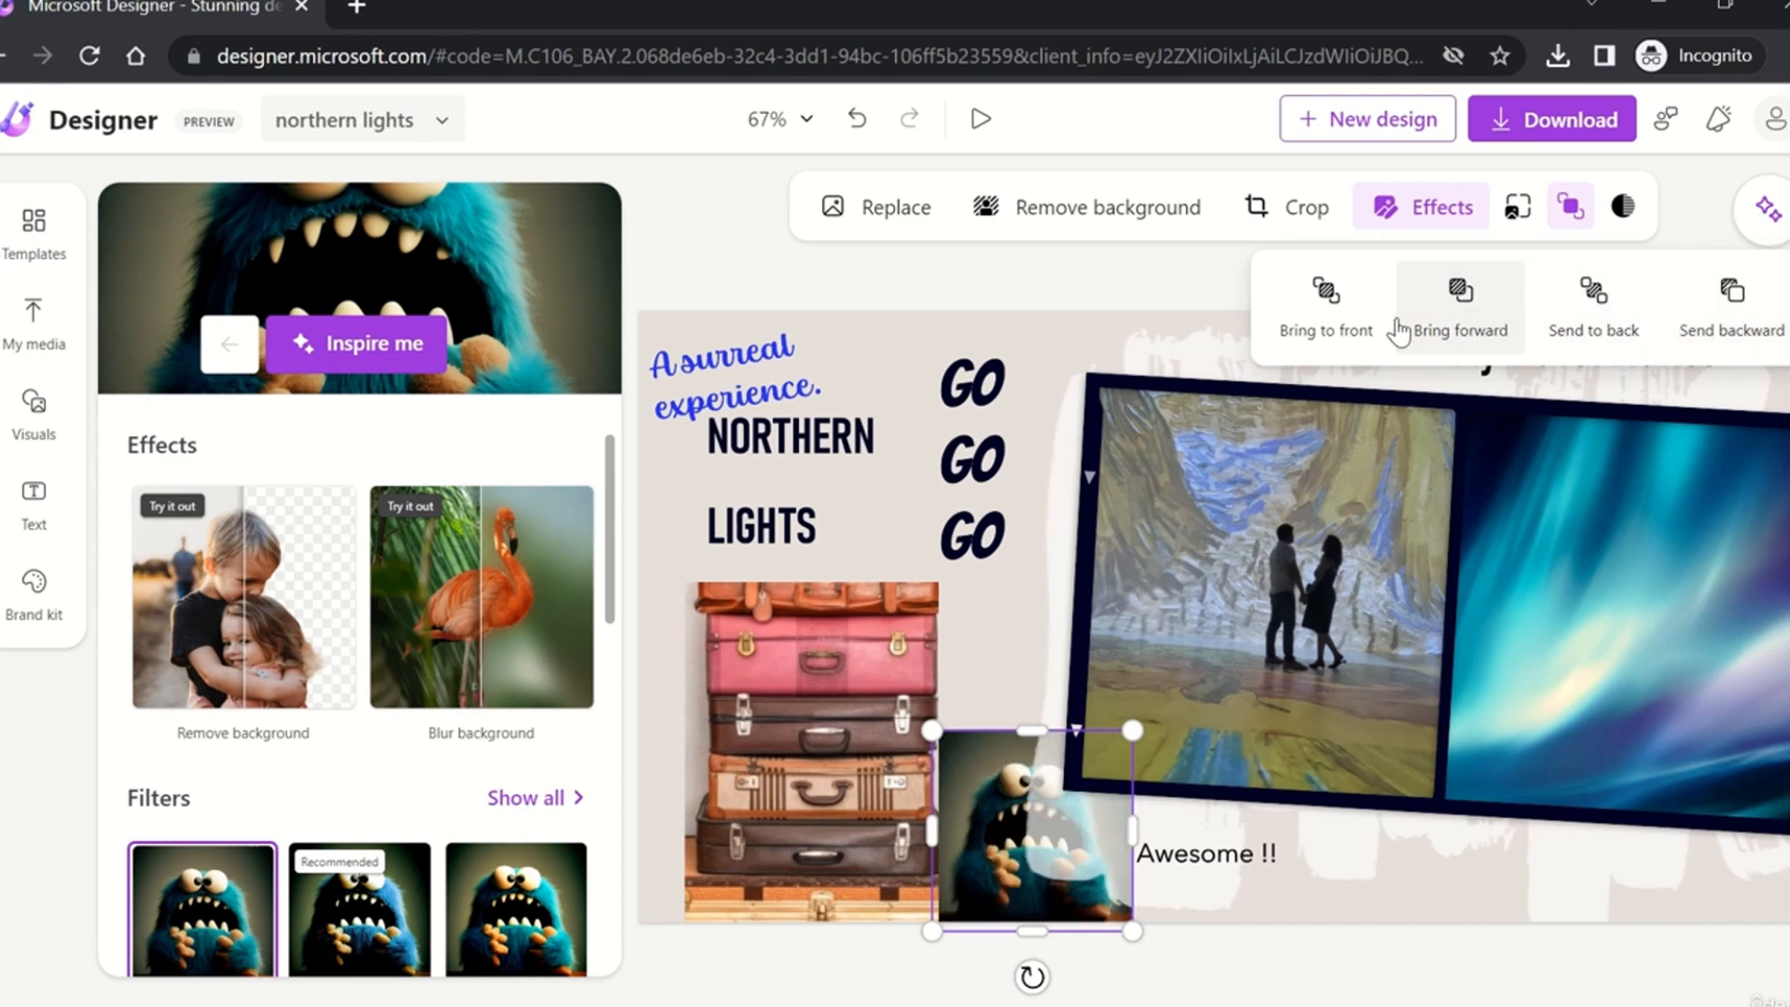
click(1731, 294)
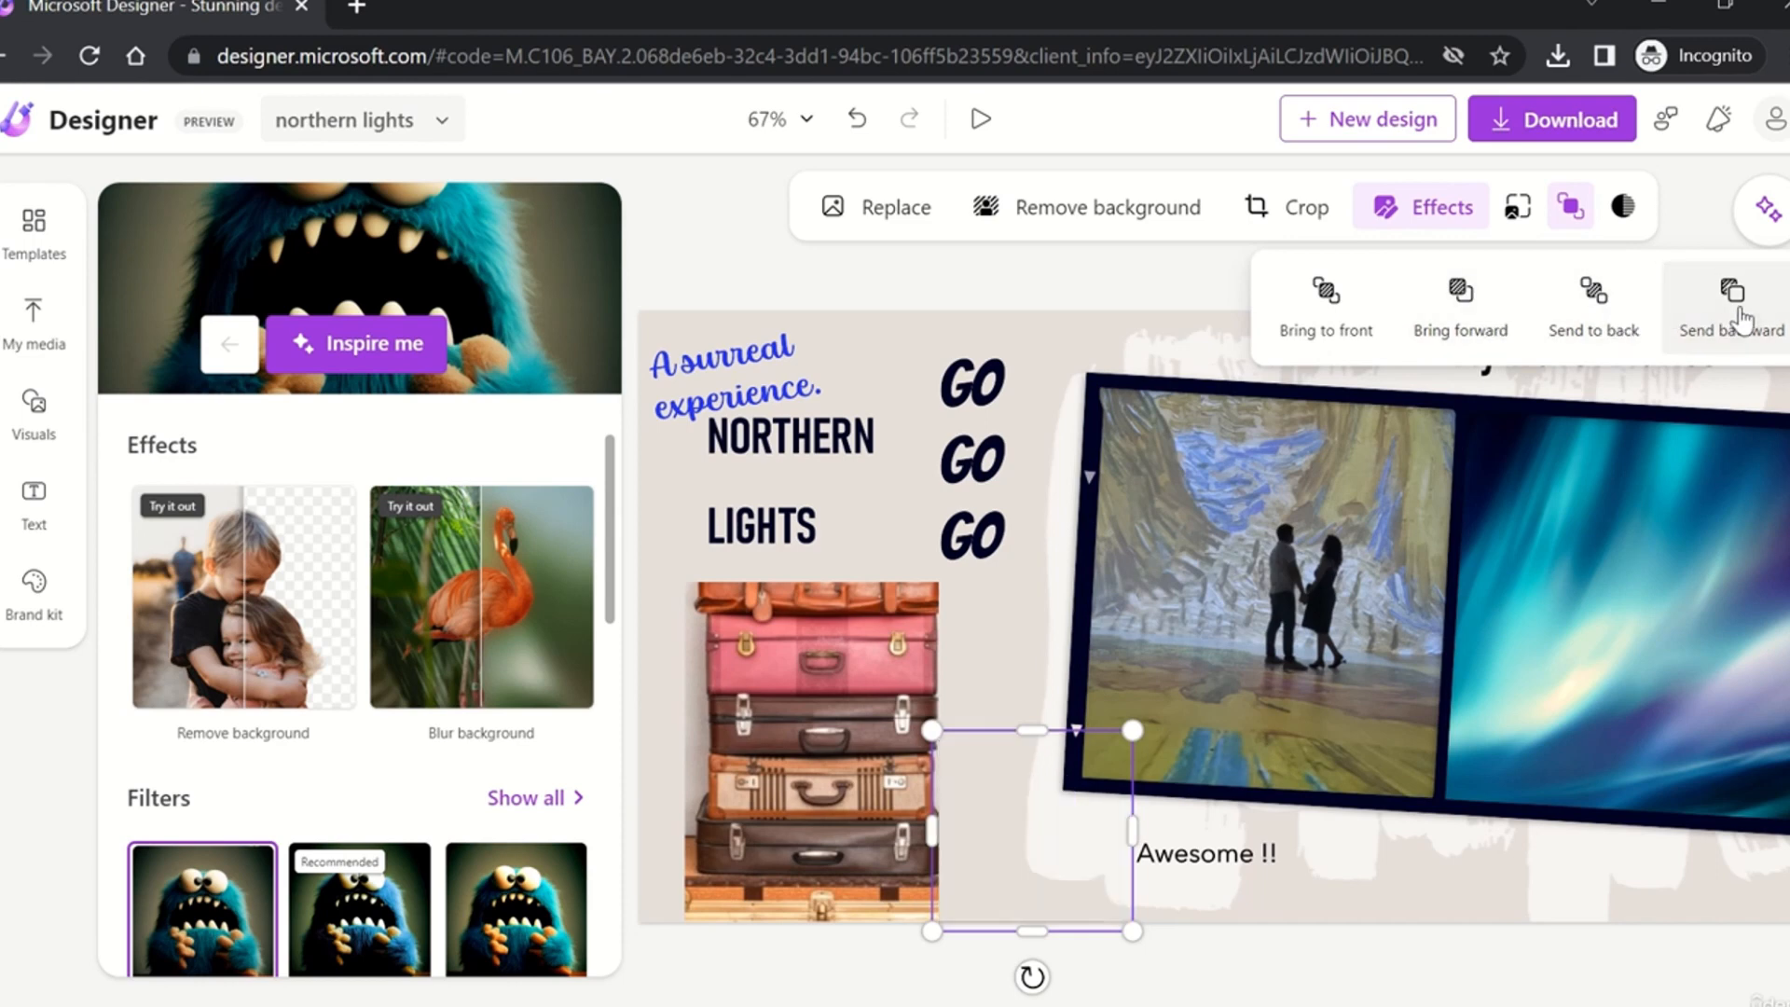
click(1340, 319)
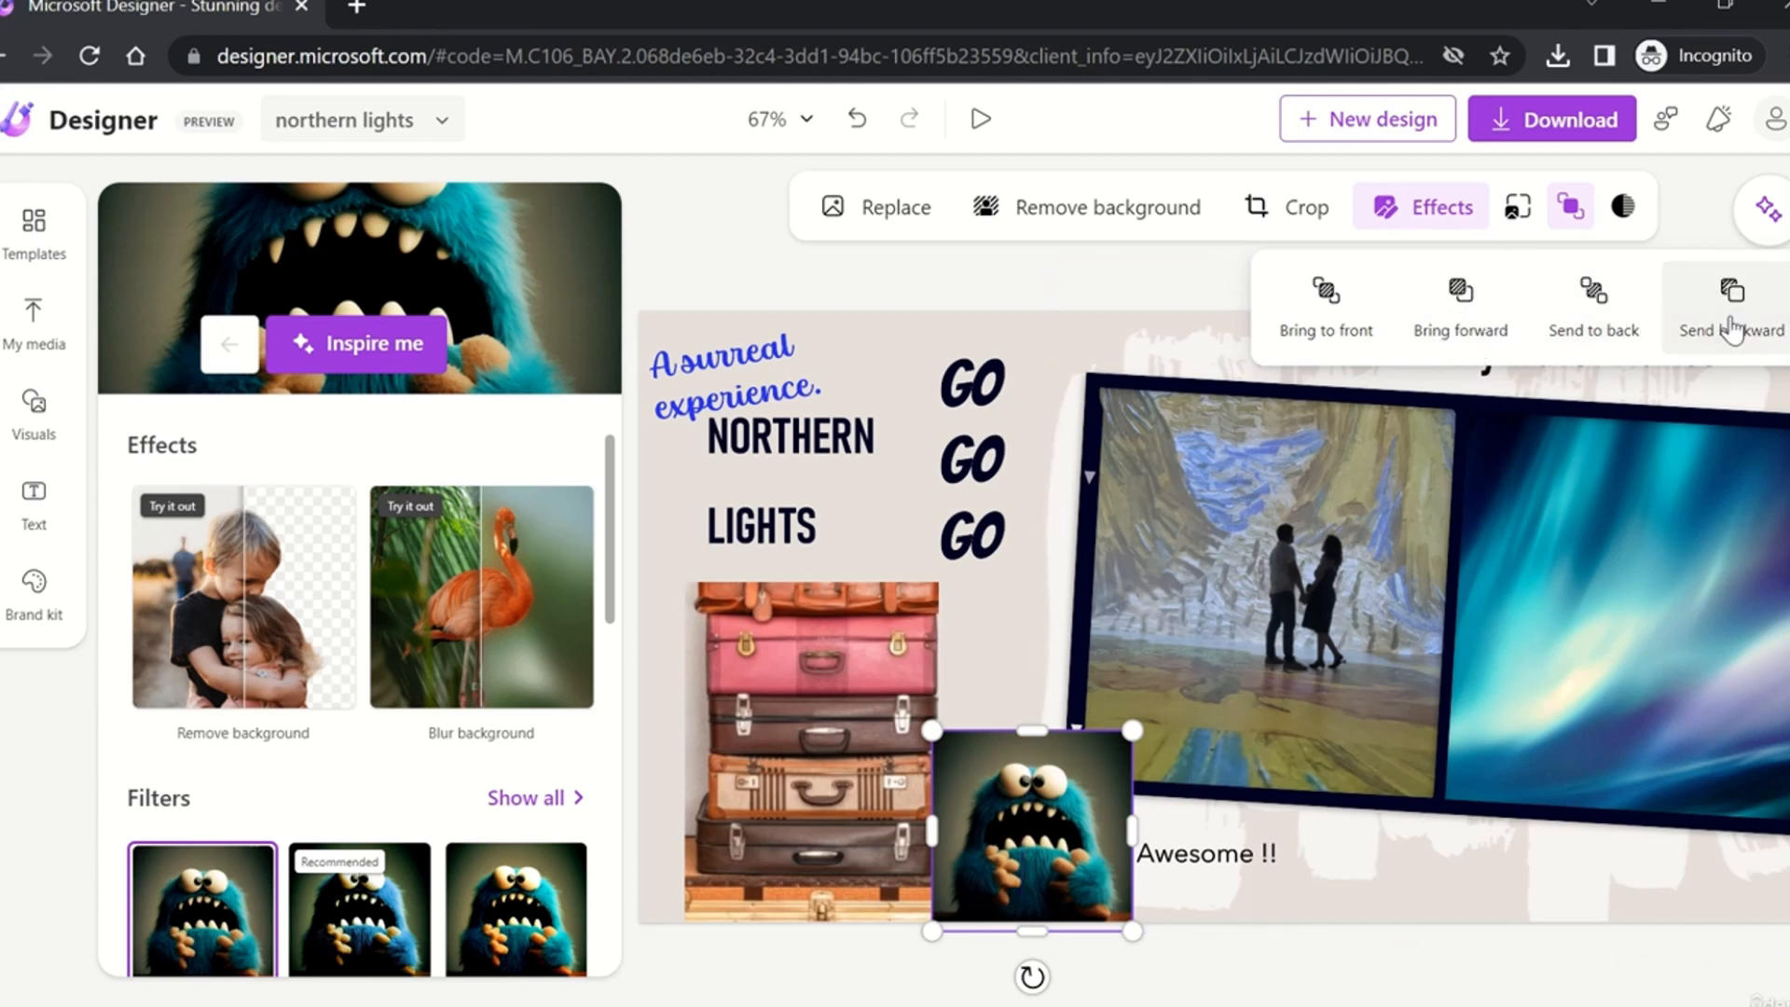
click(1646, 324)
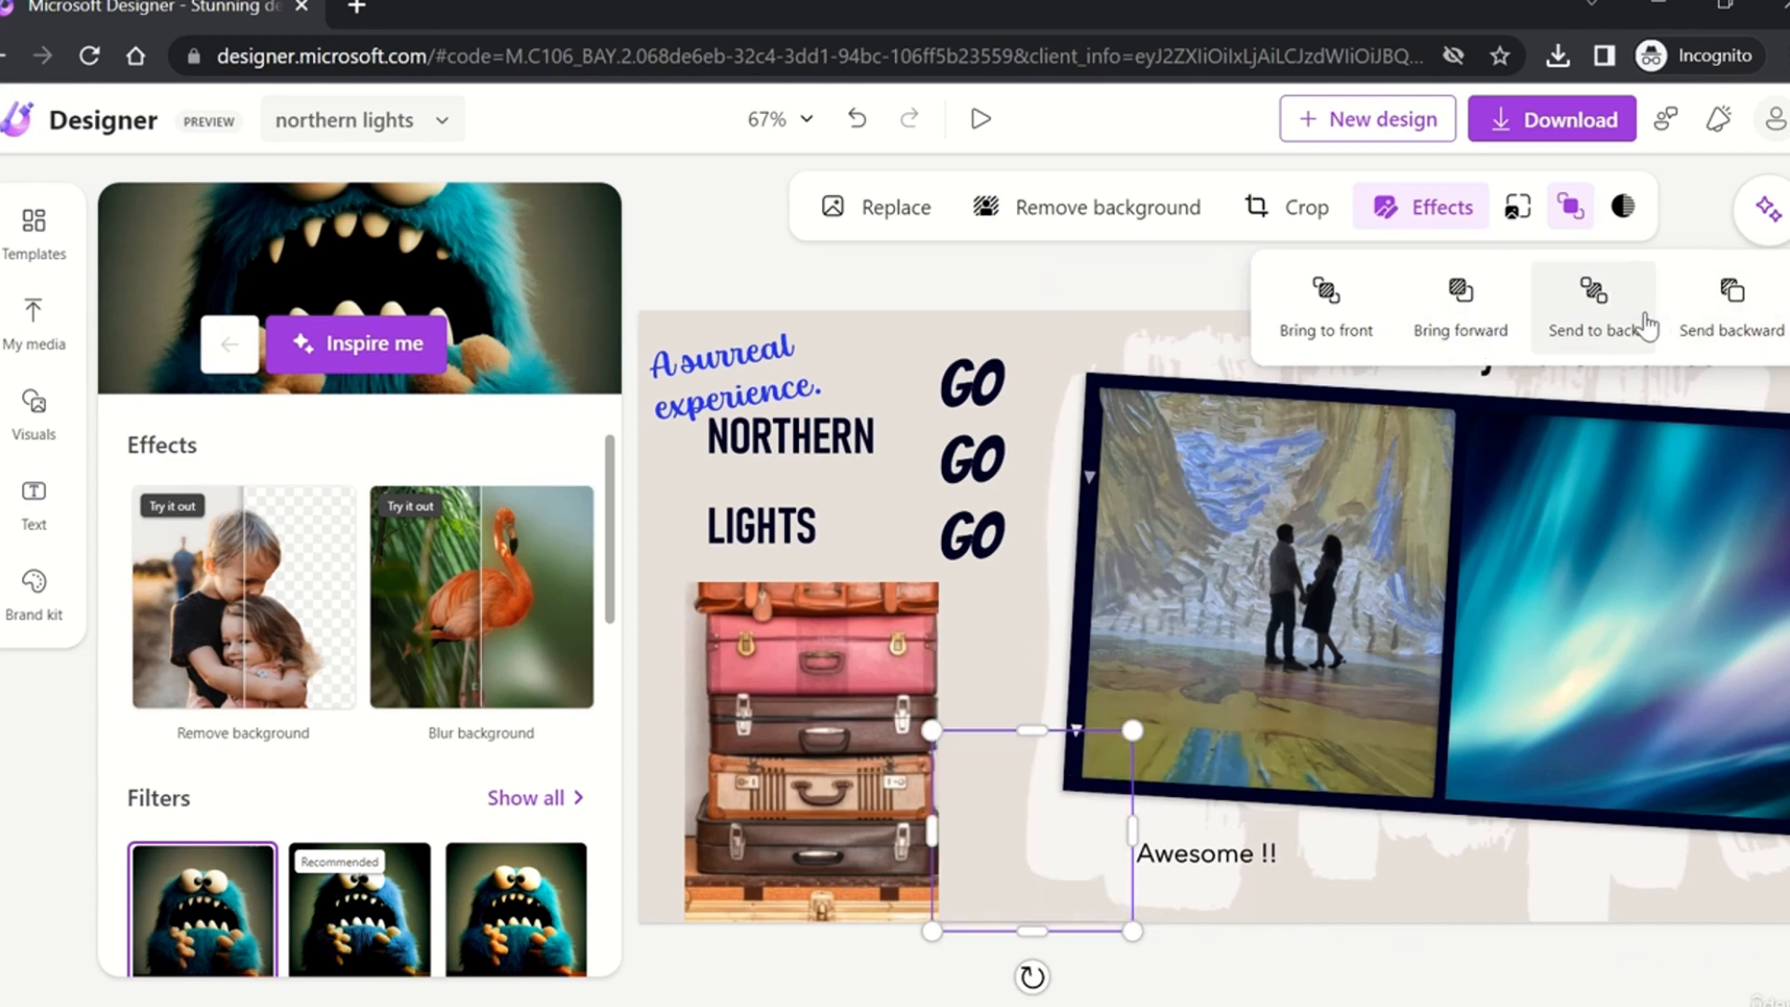
click(1461, 318)
Step: Set the blue monster image's opacity to 85% and deselect it
click(1627, 213)
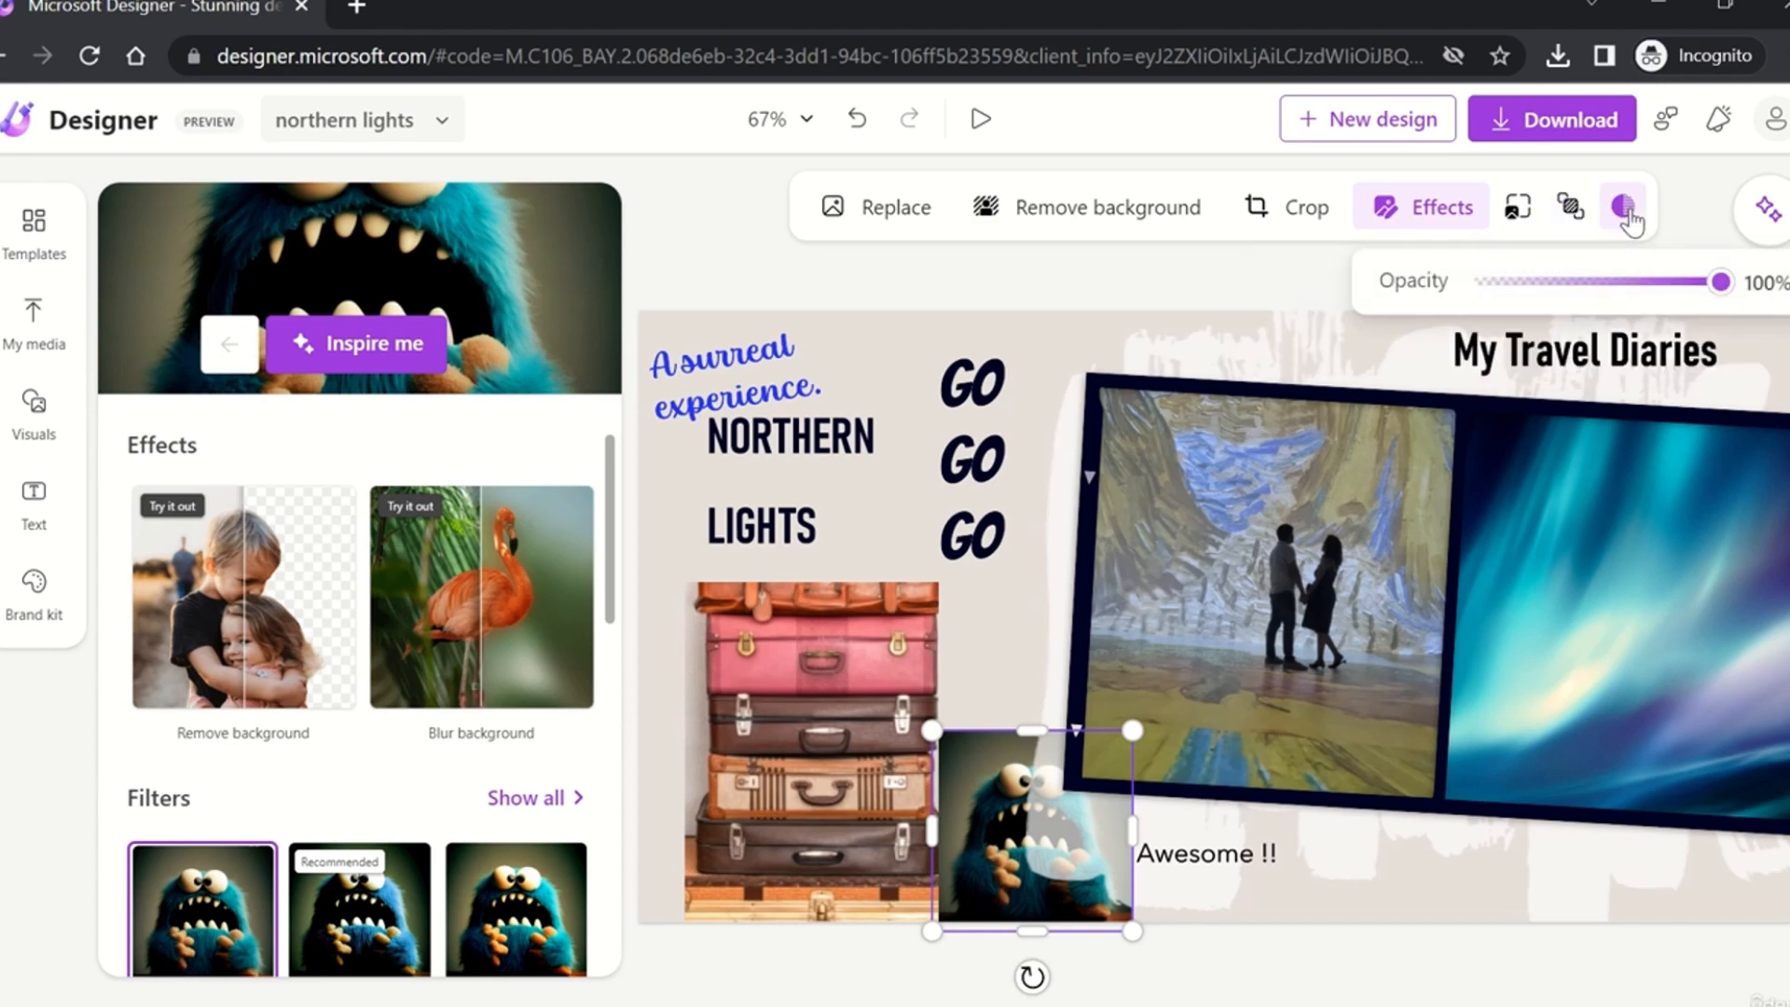
mouse_move(1719, 282)
mouse_down()
mouse_move(1593, 283)
mouse_move(1684, 277)
mouse_up()
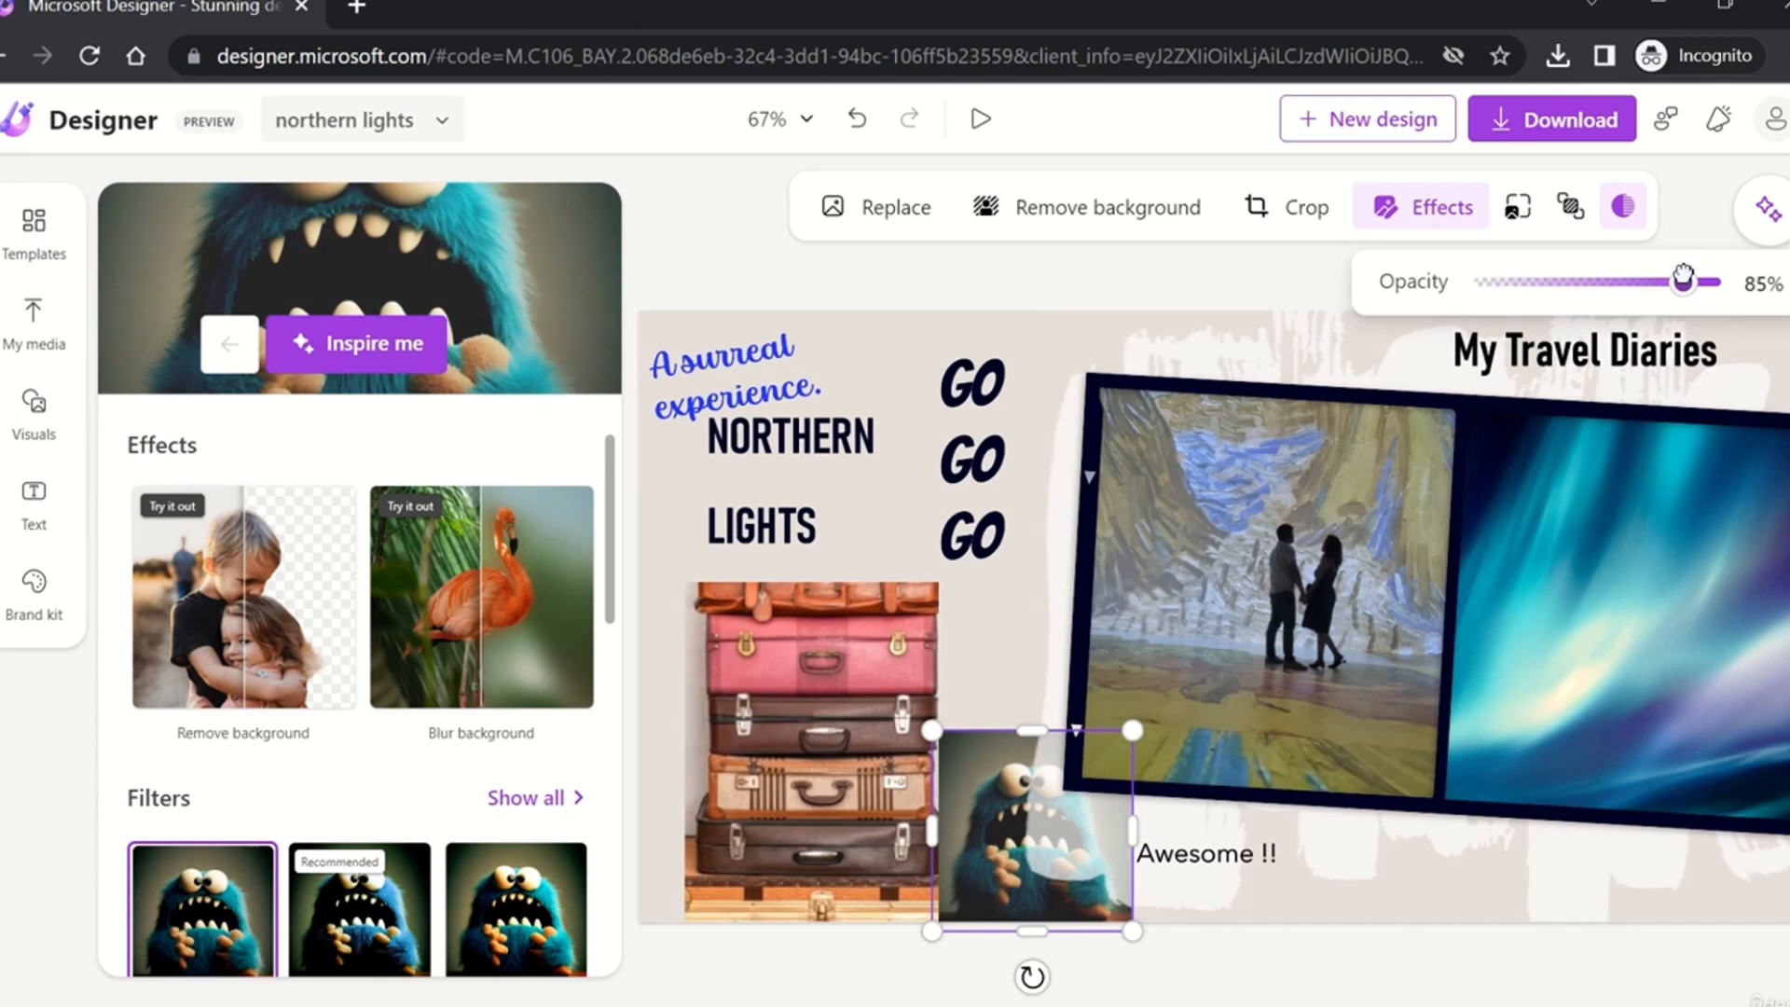
click(1686, 226)
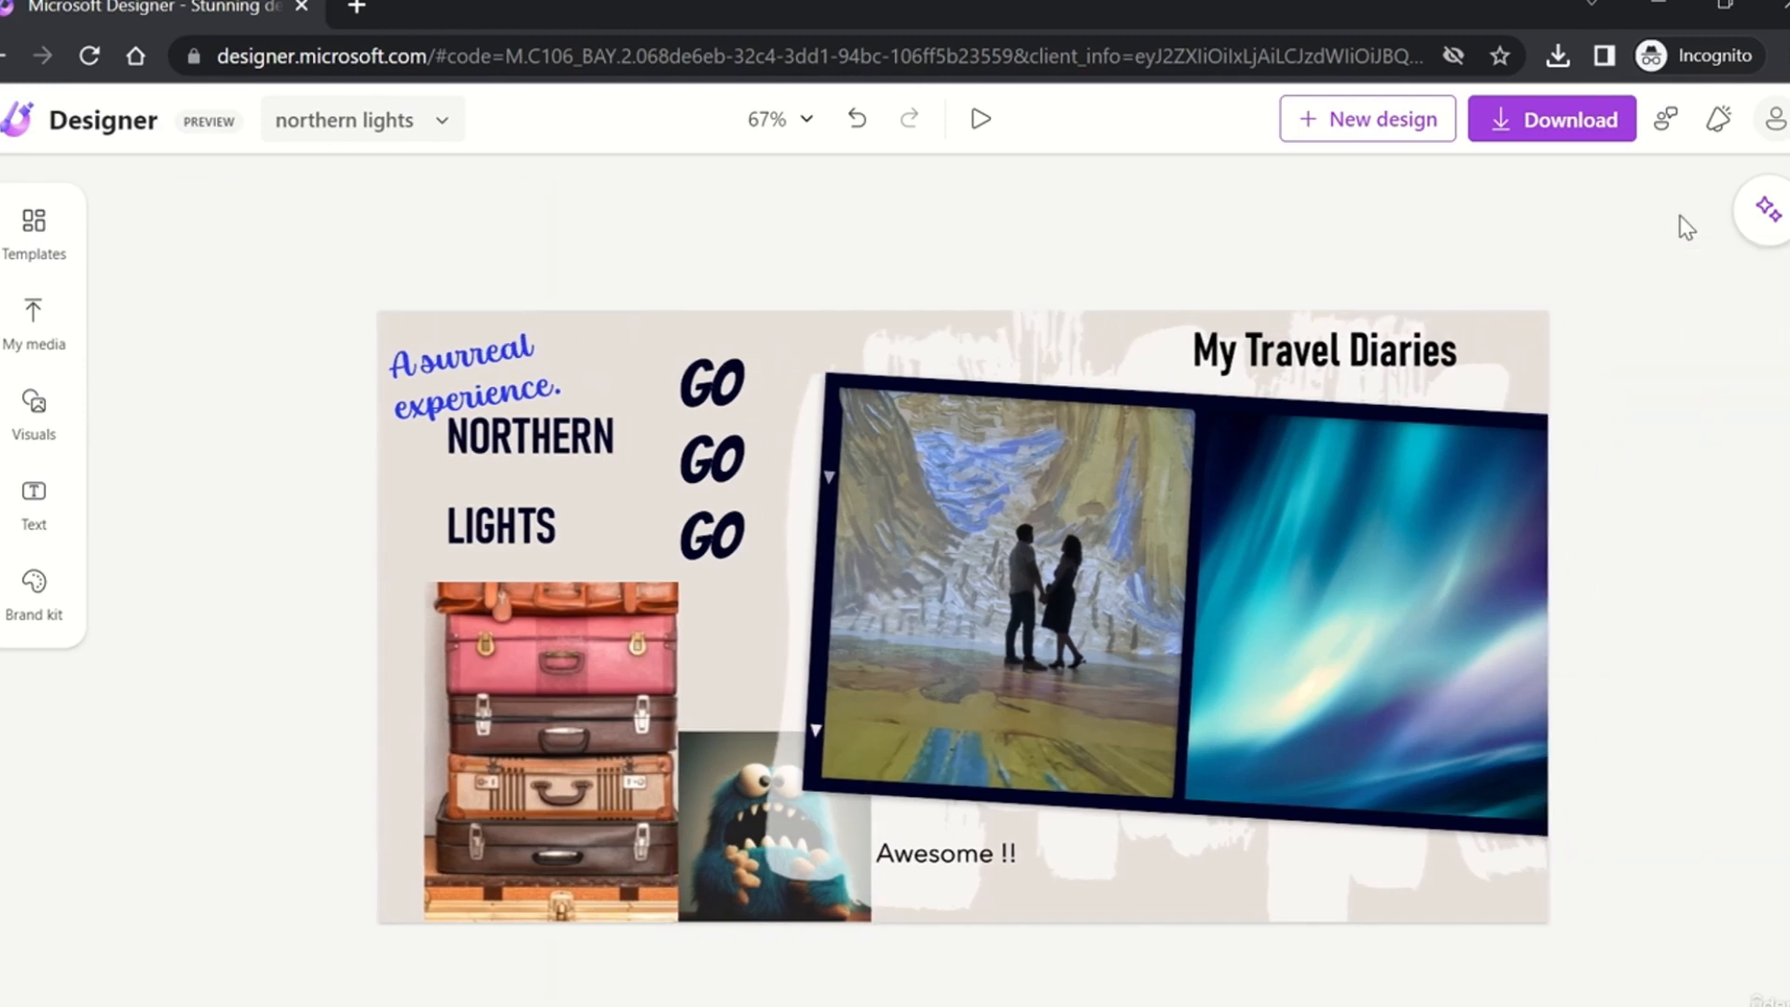
click(1306, 571)
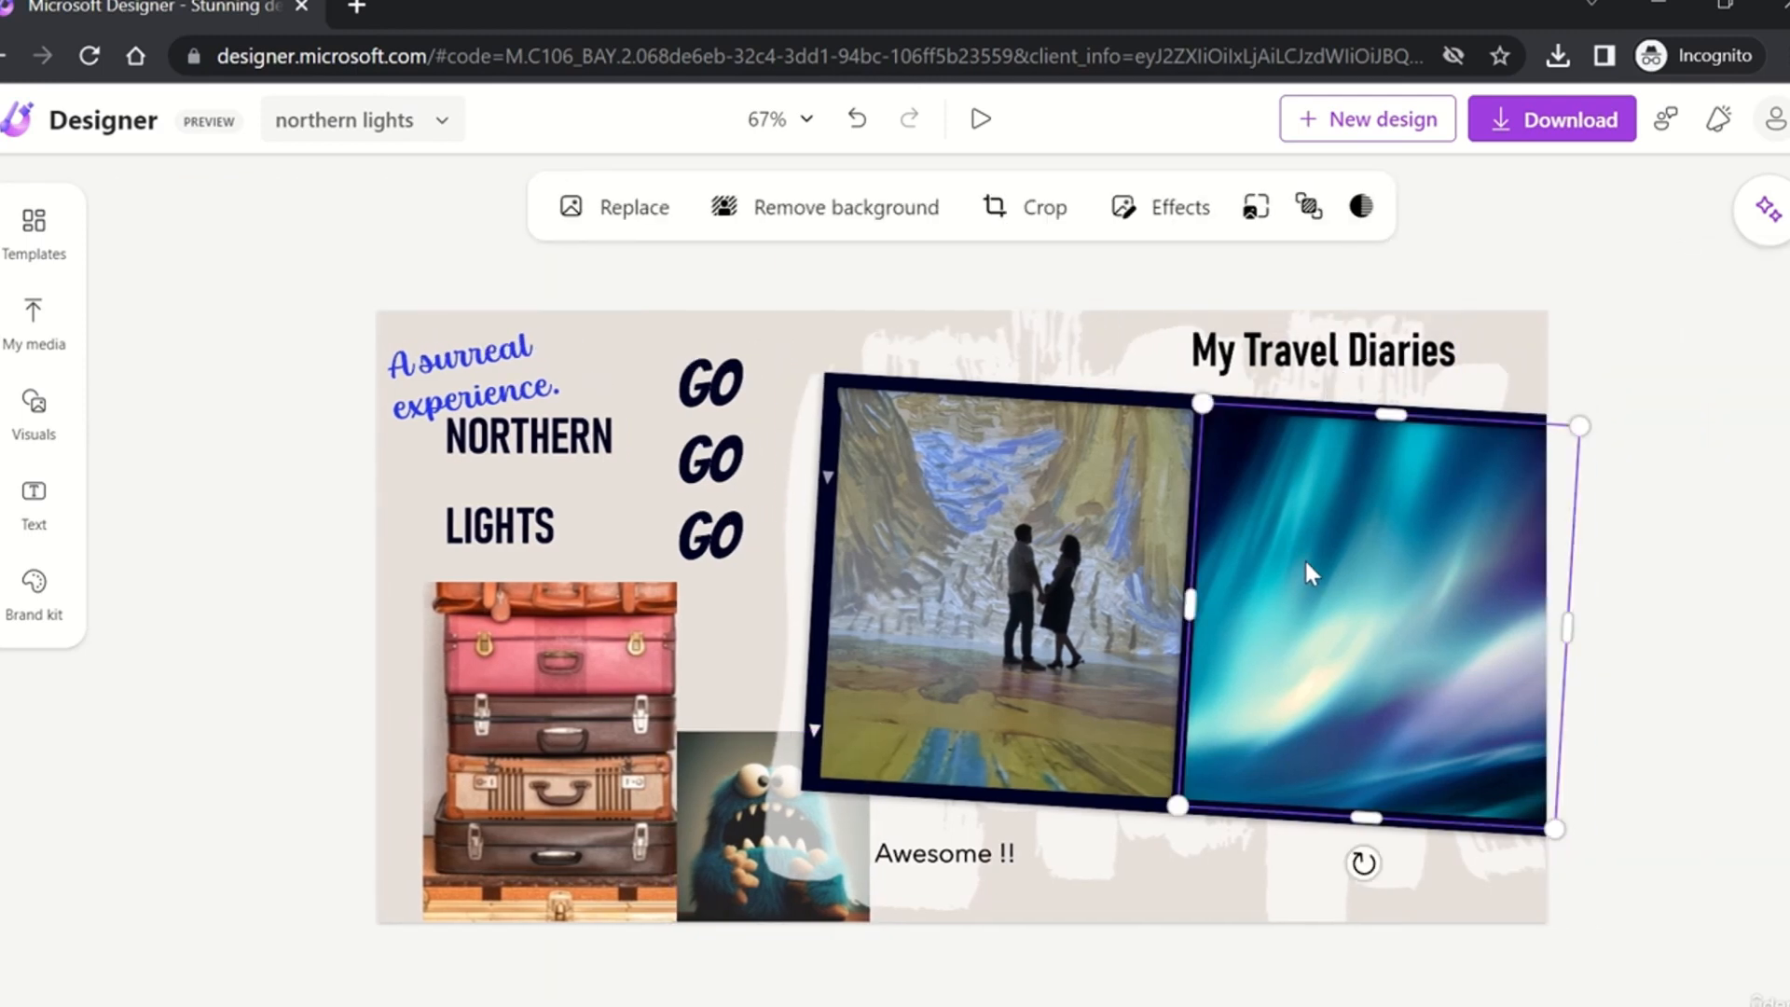
click(1059, 560)
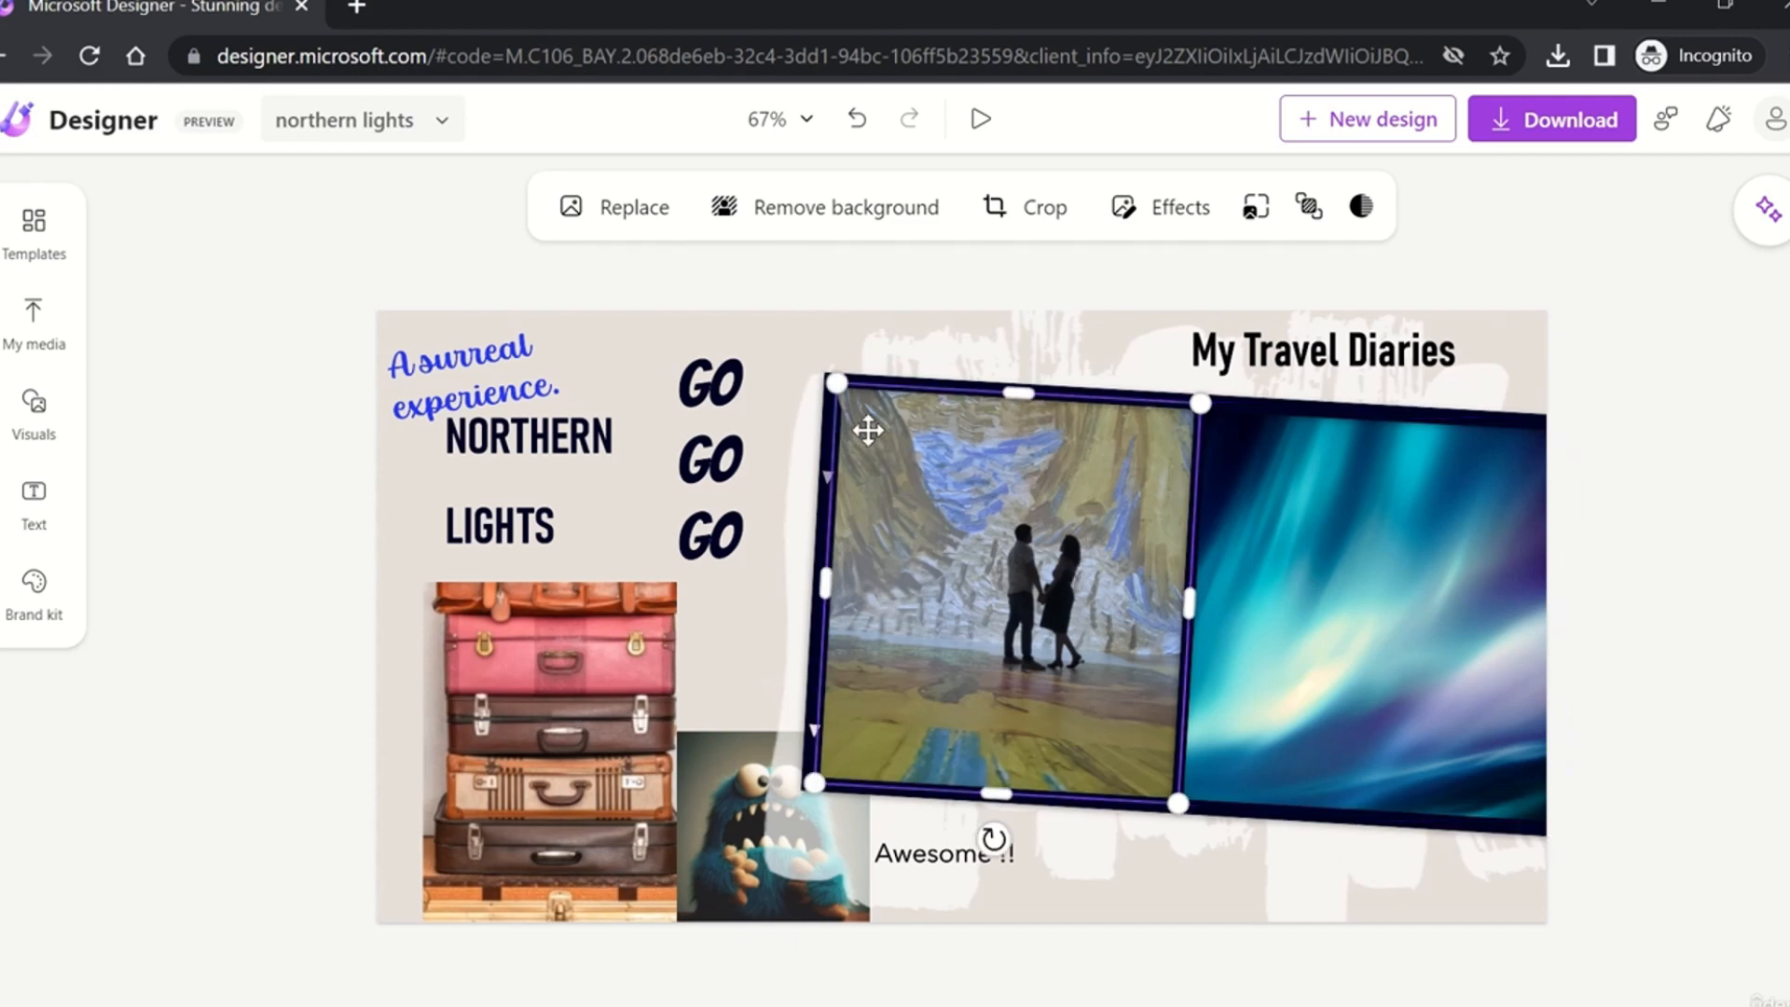
click(701, 411)
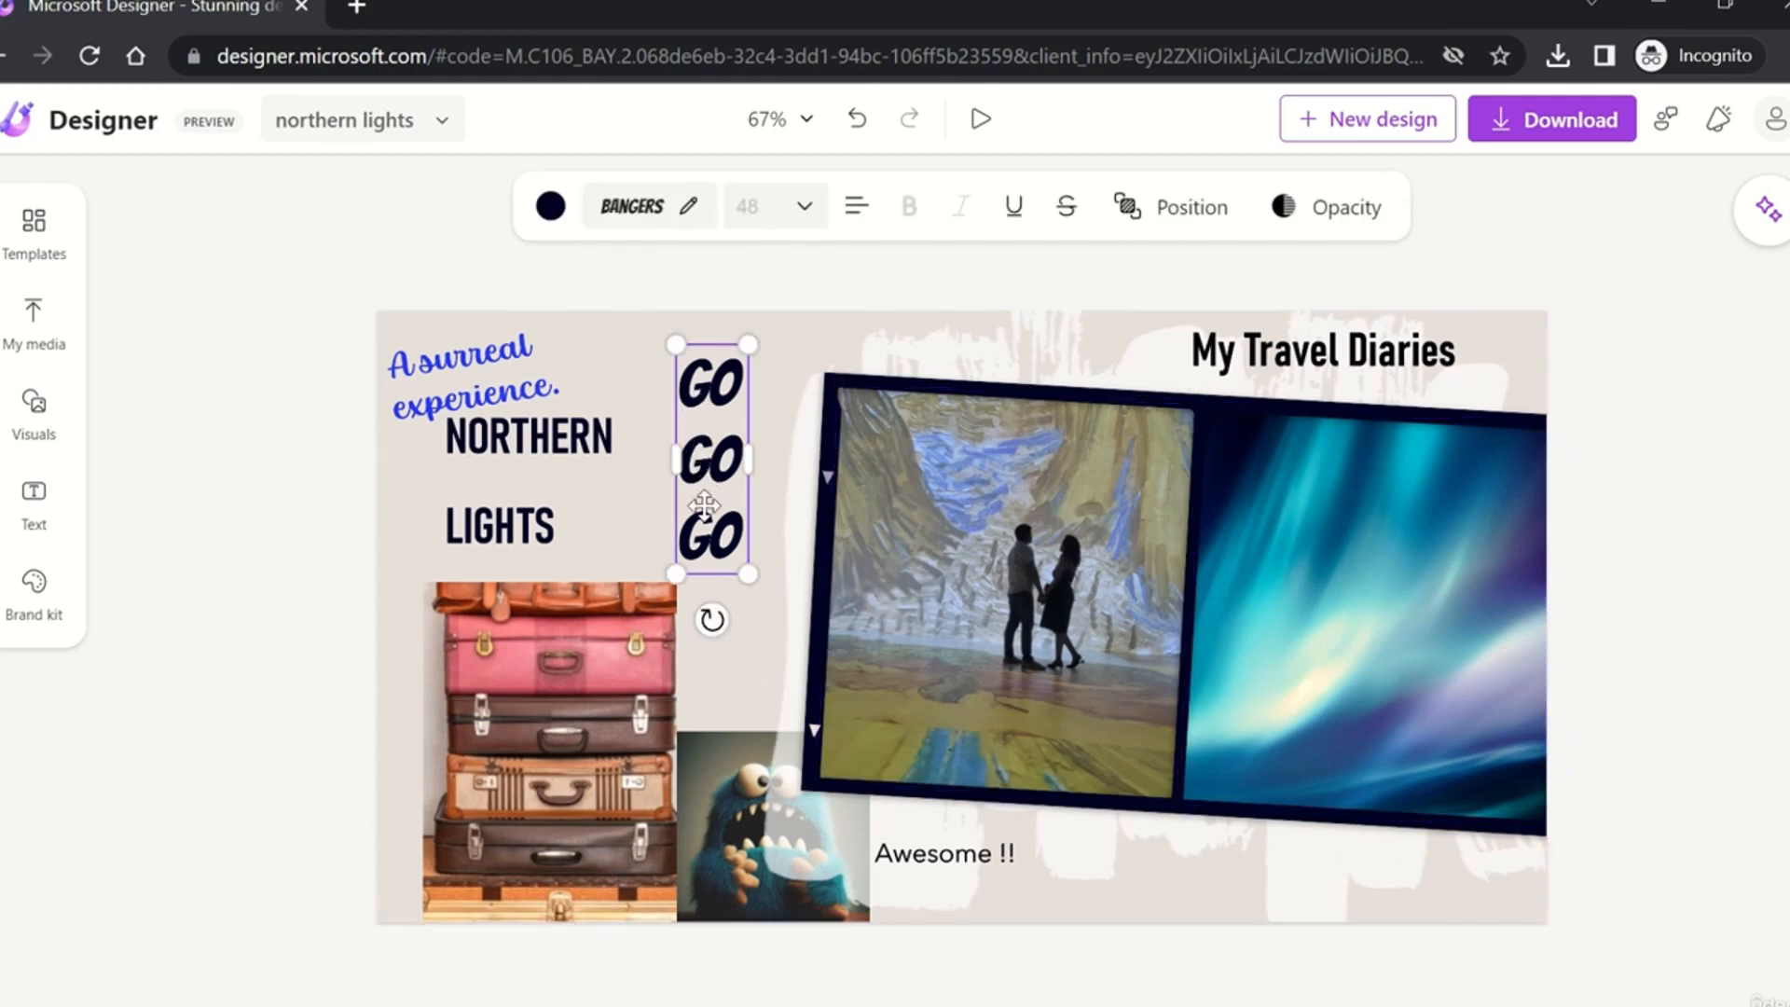
Step: Add the rotating gears video from the business videos, shrink it and place it below the two framed photos
click(34, 409)
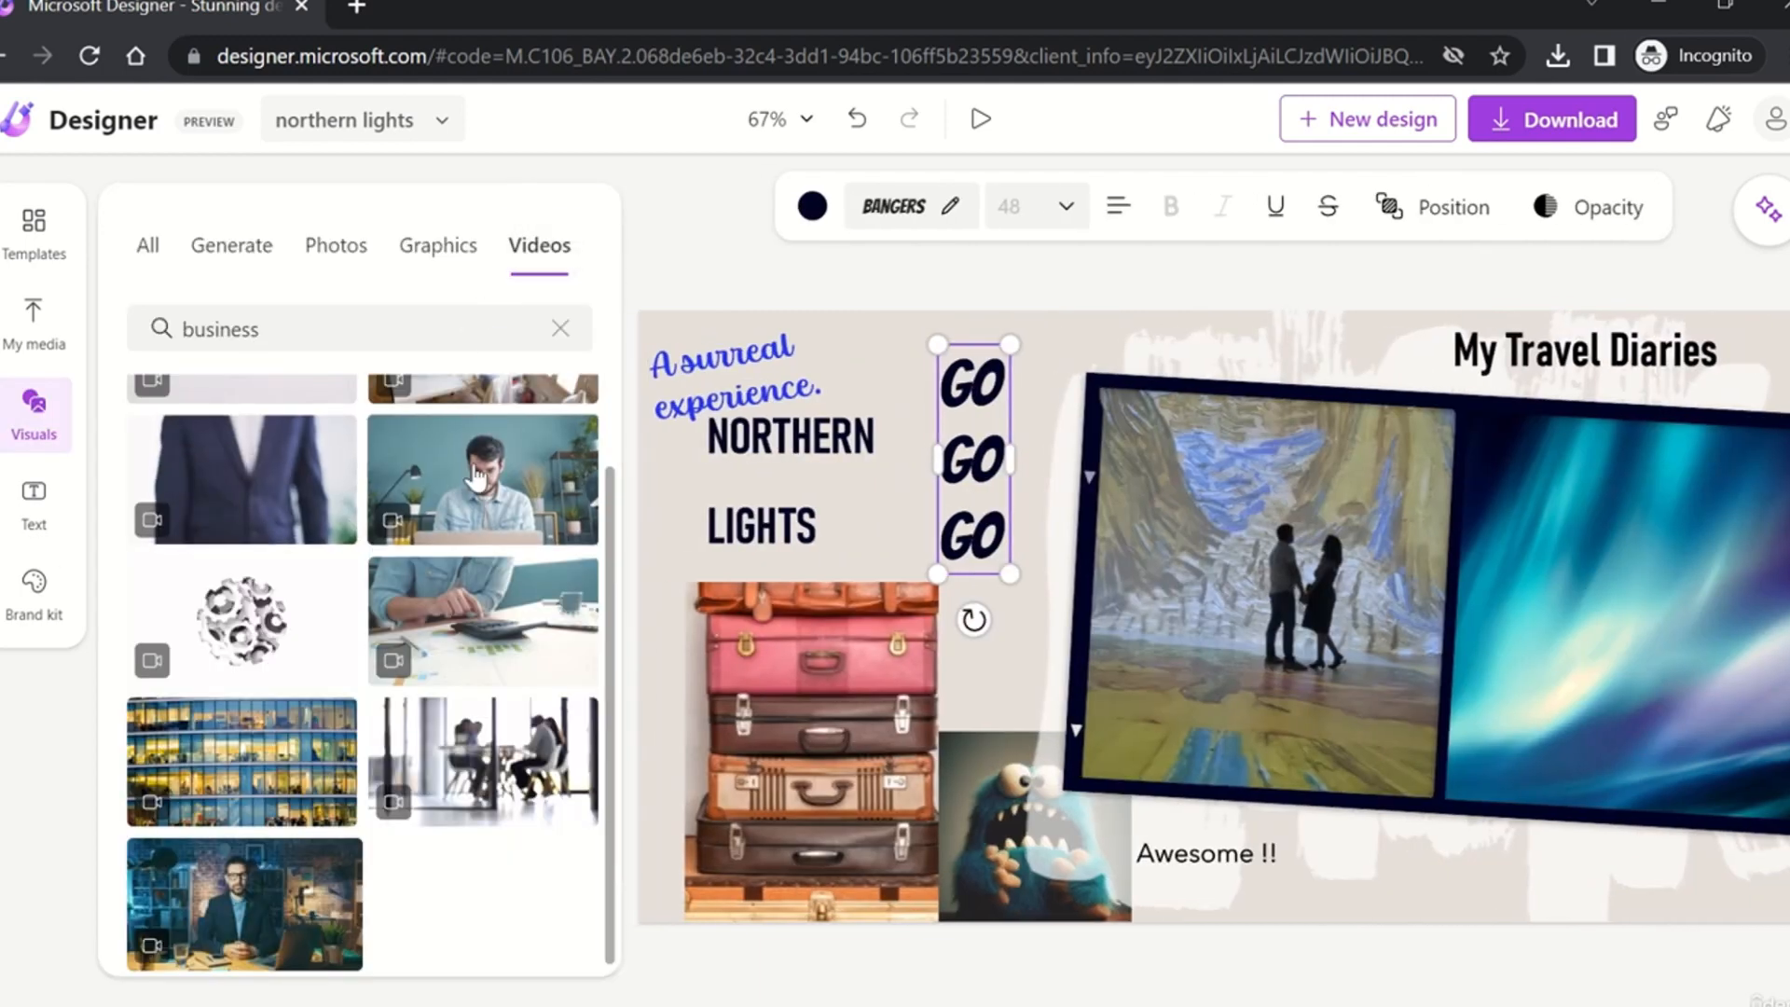
click(270, 642)
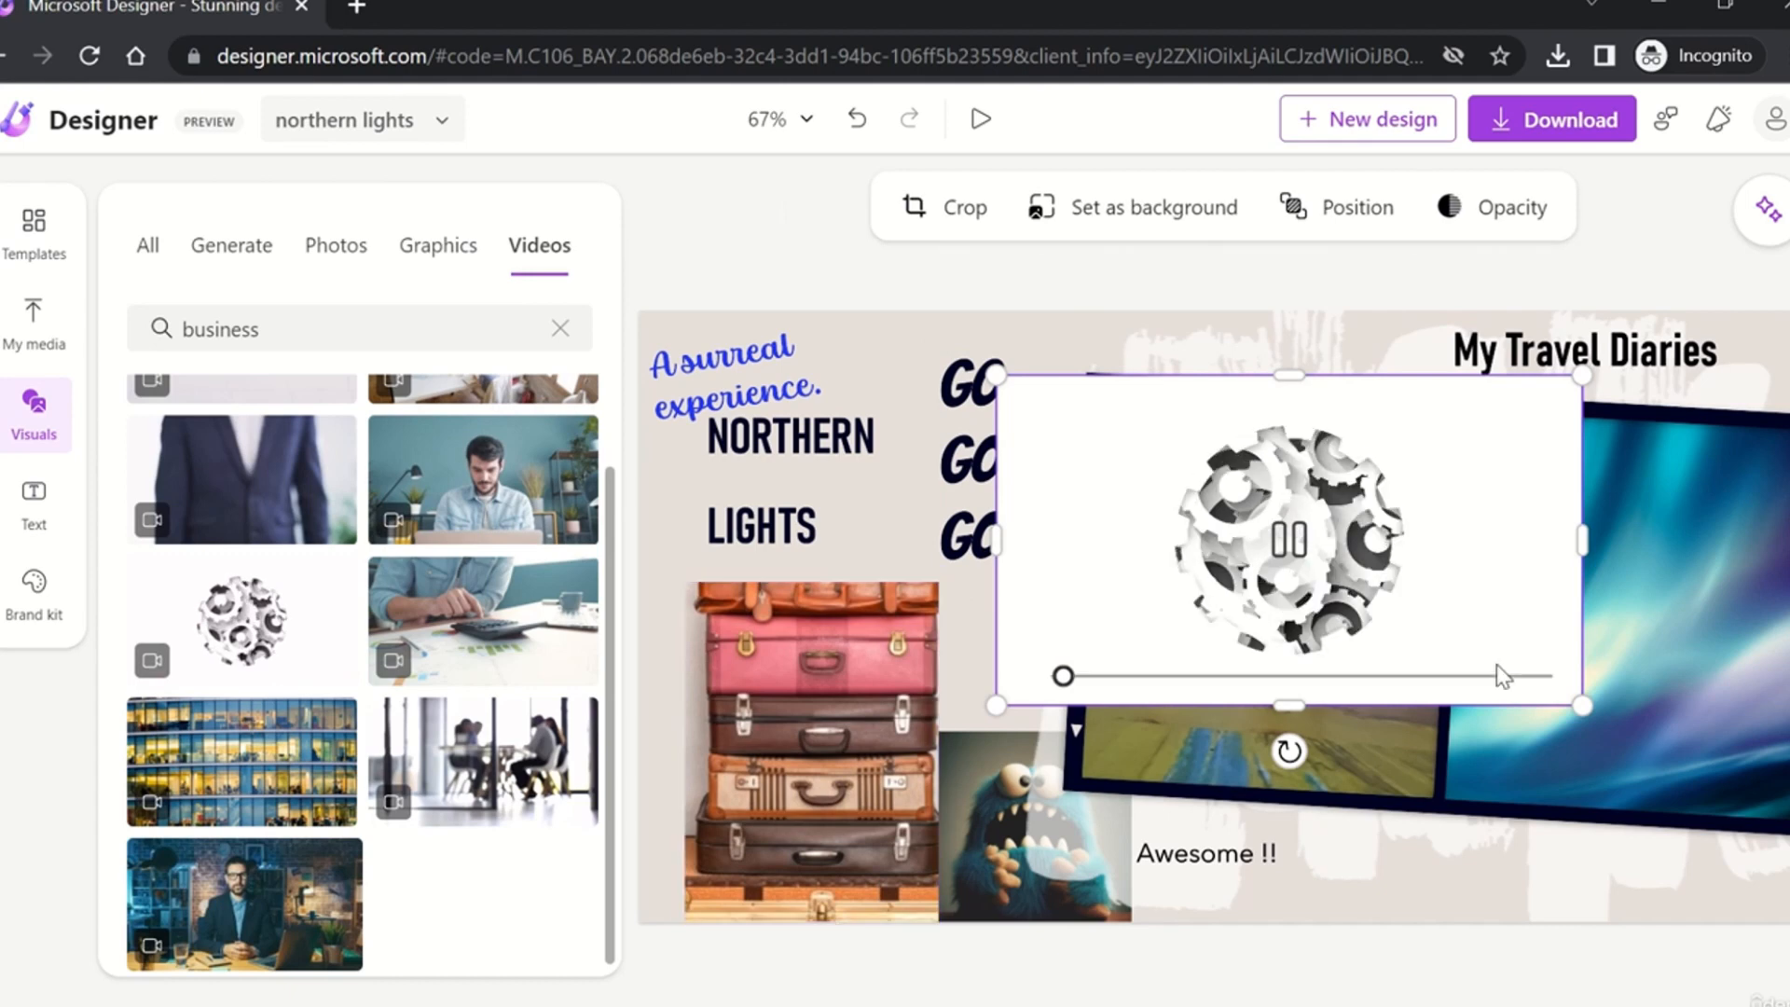
drag(1580, 711, 1318, 557)
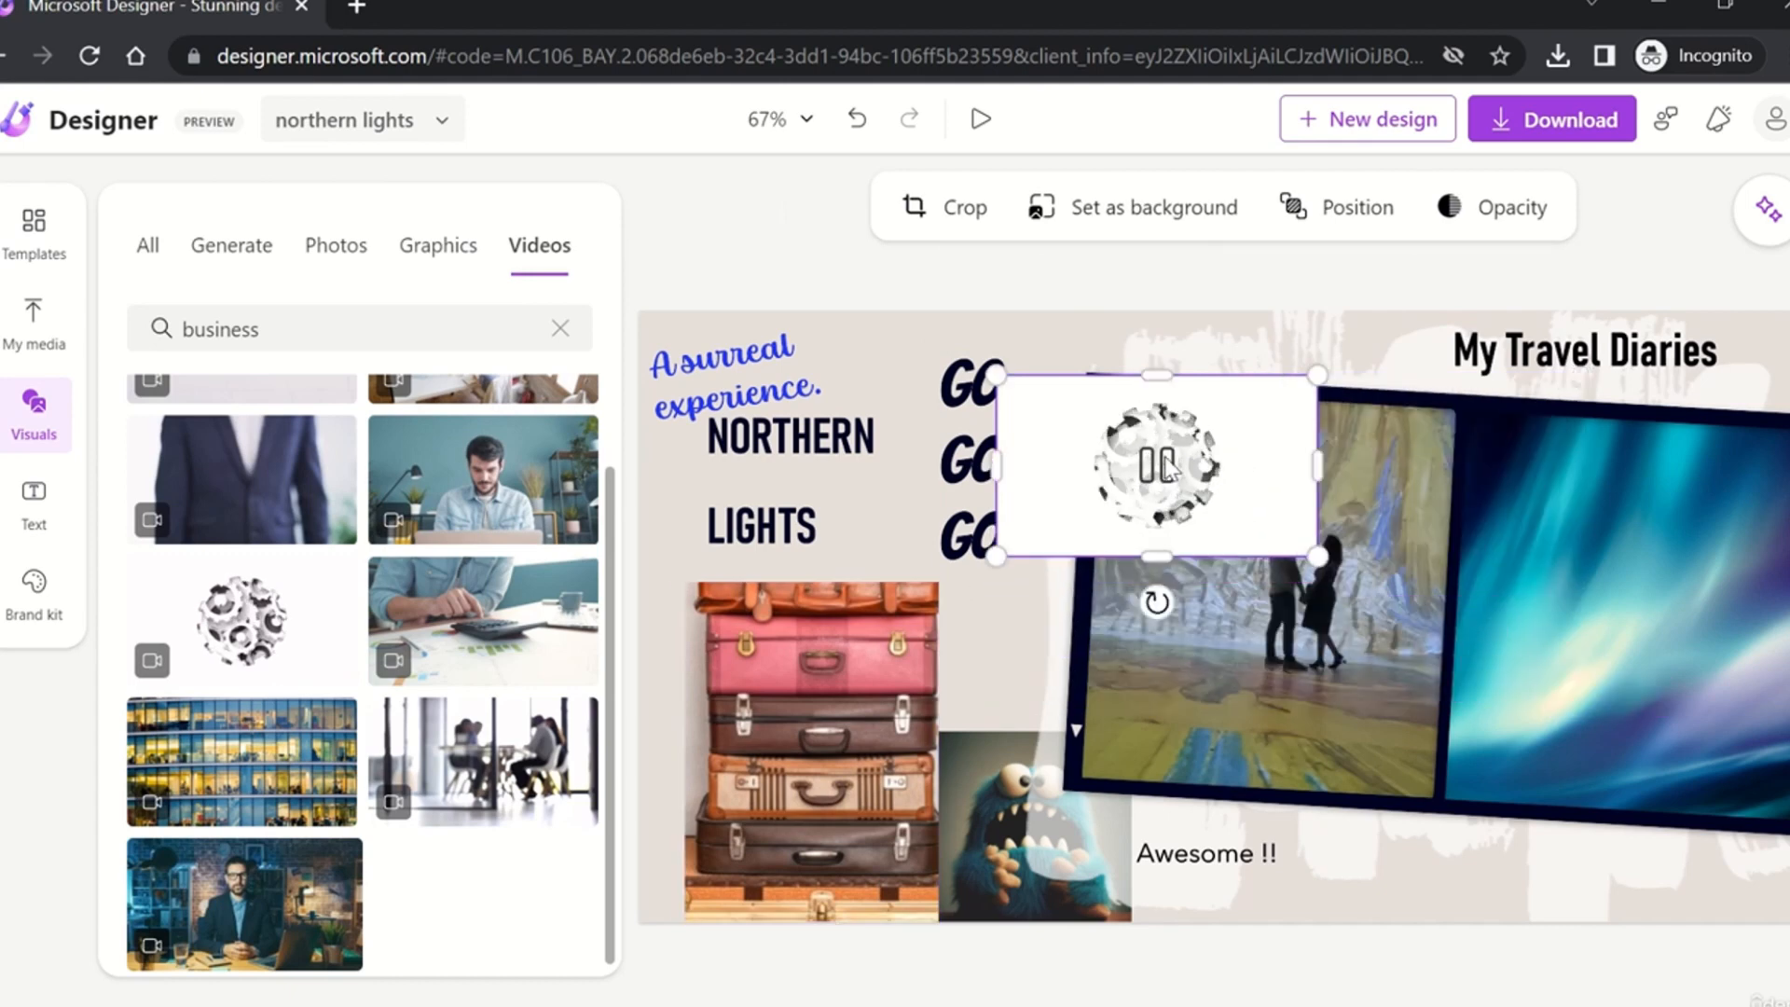
drag(1233, 438, 1465, 829)
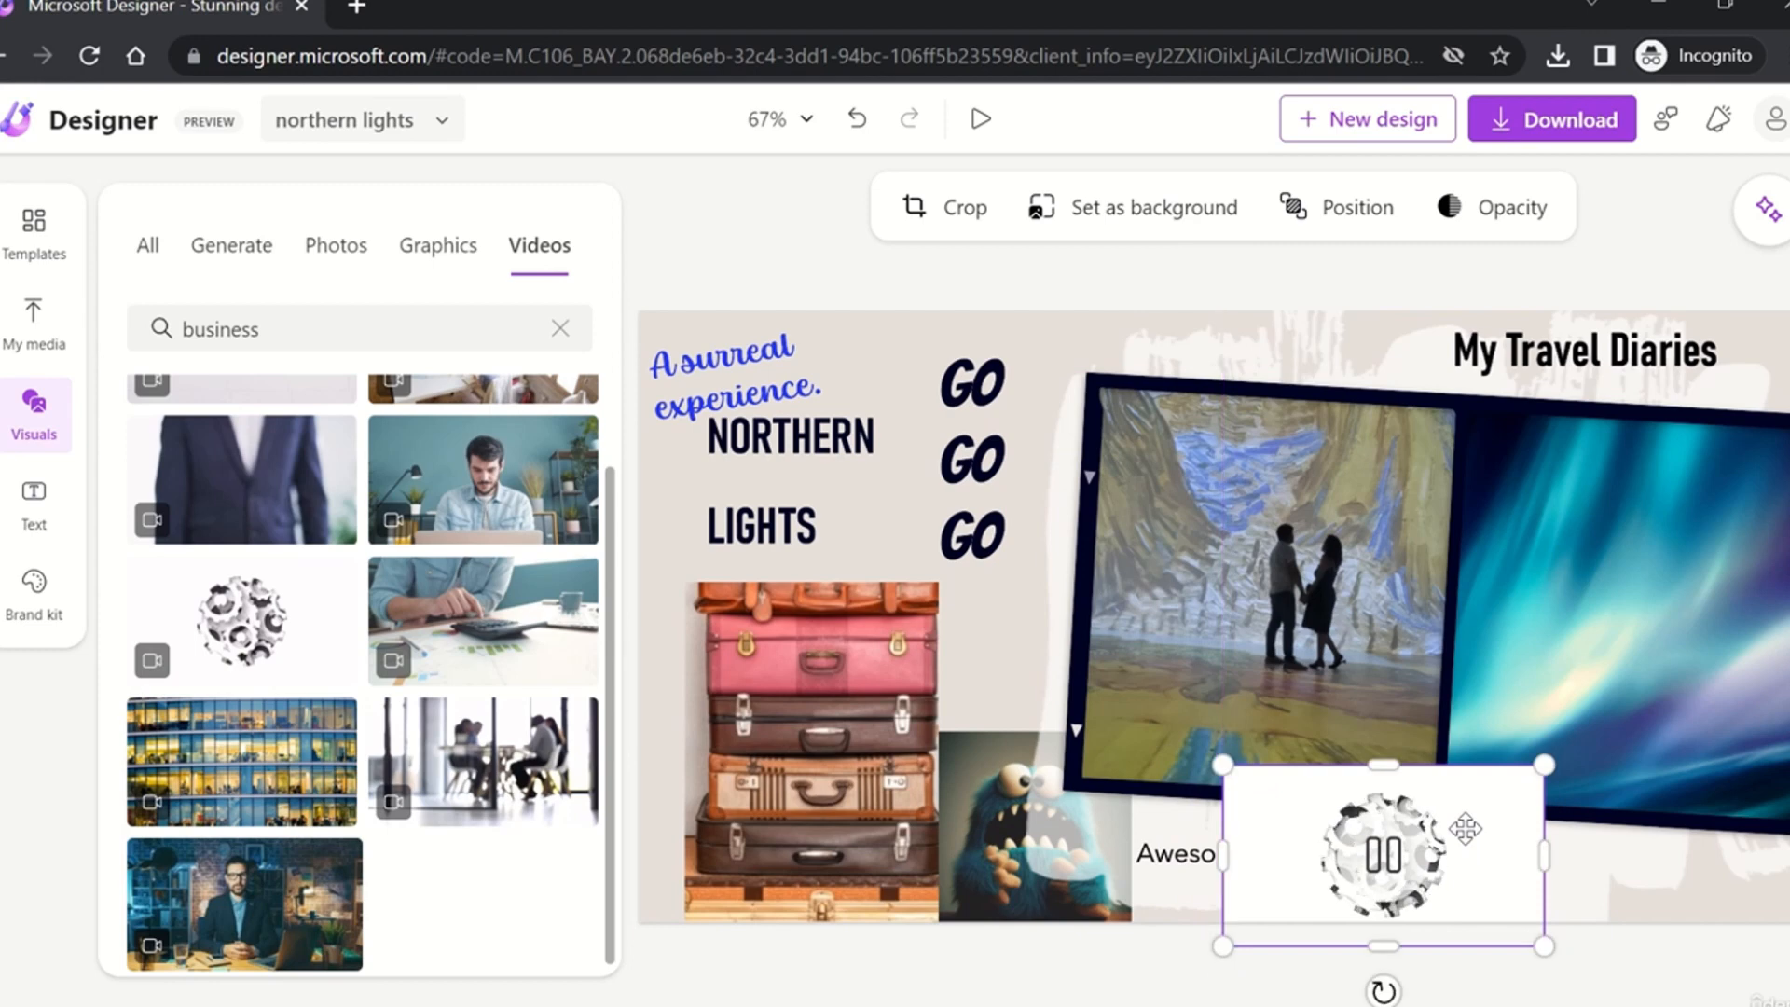
Step: Shrink the gears video further and move it up slightly to fit inside the canvas beside the "Awesome !!" text
click(948, 215)
click(1130, 210)
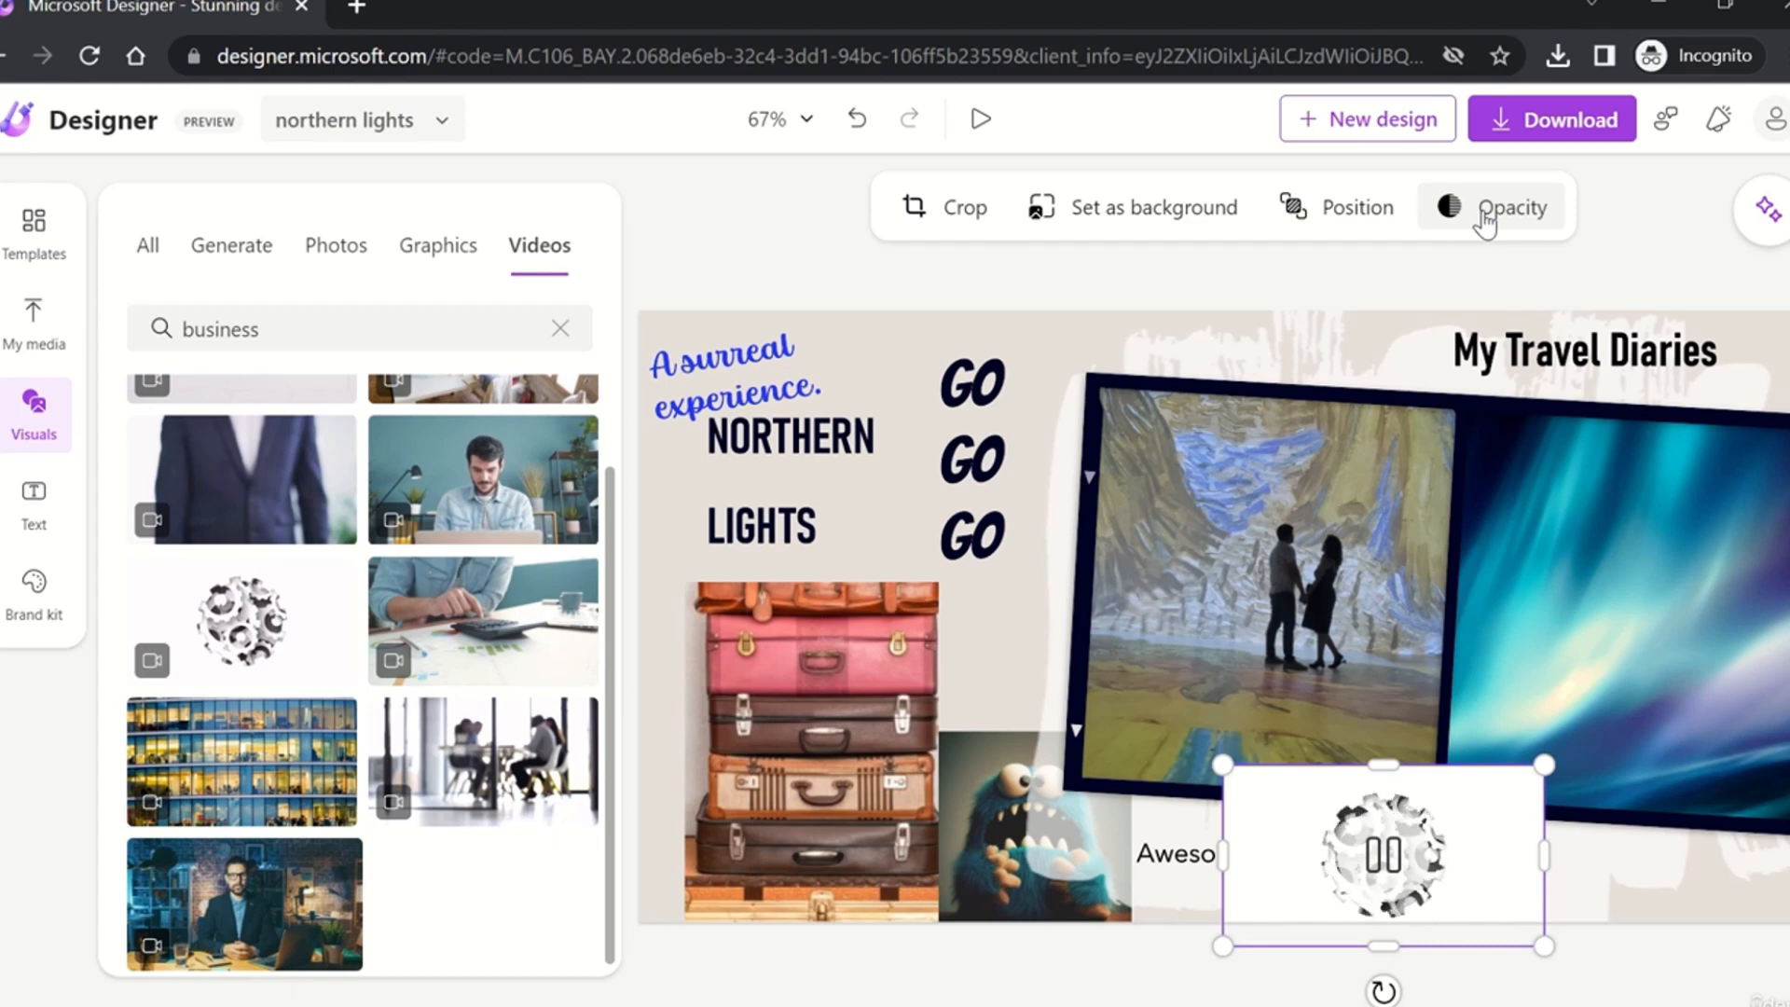
drag(1545, 764, 1418, 836)
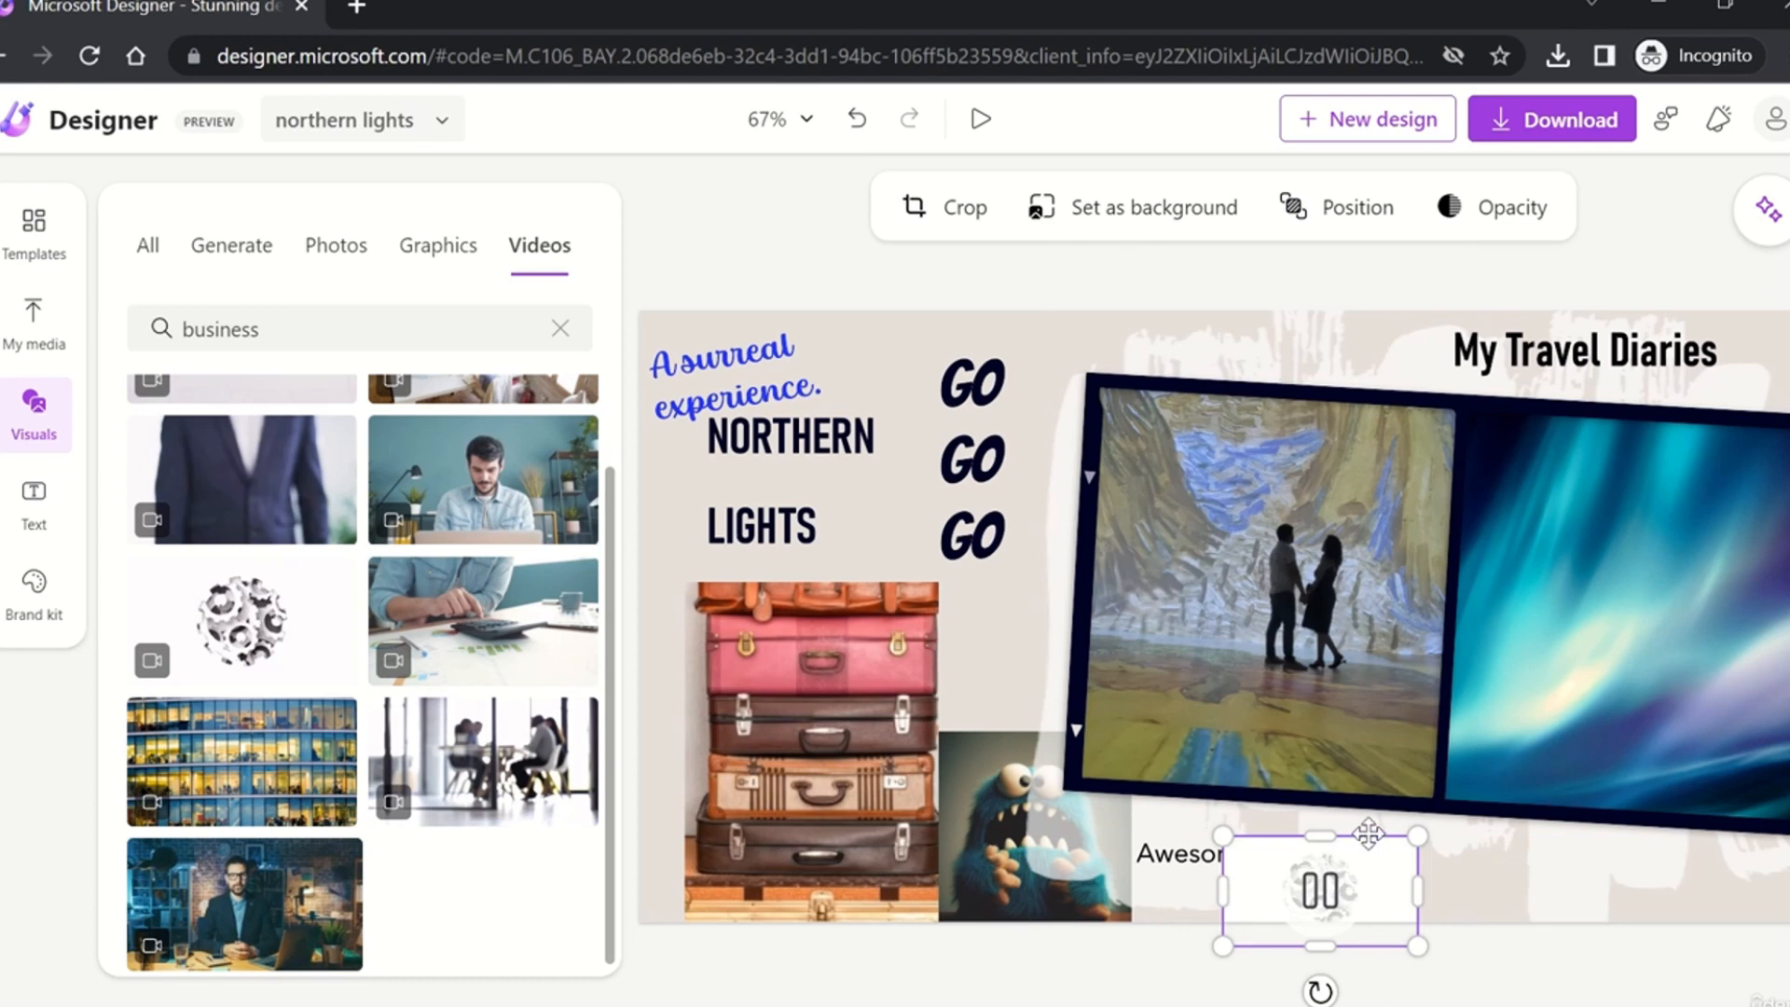
drag(1357, 842, 1359, 813)
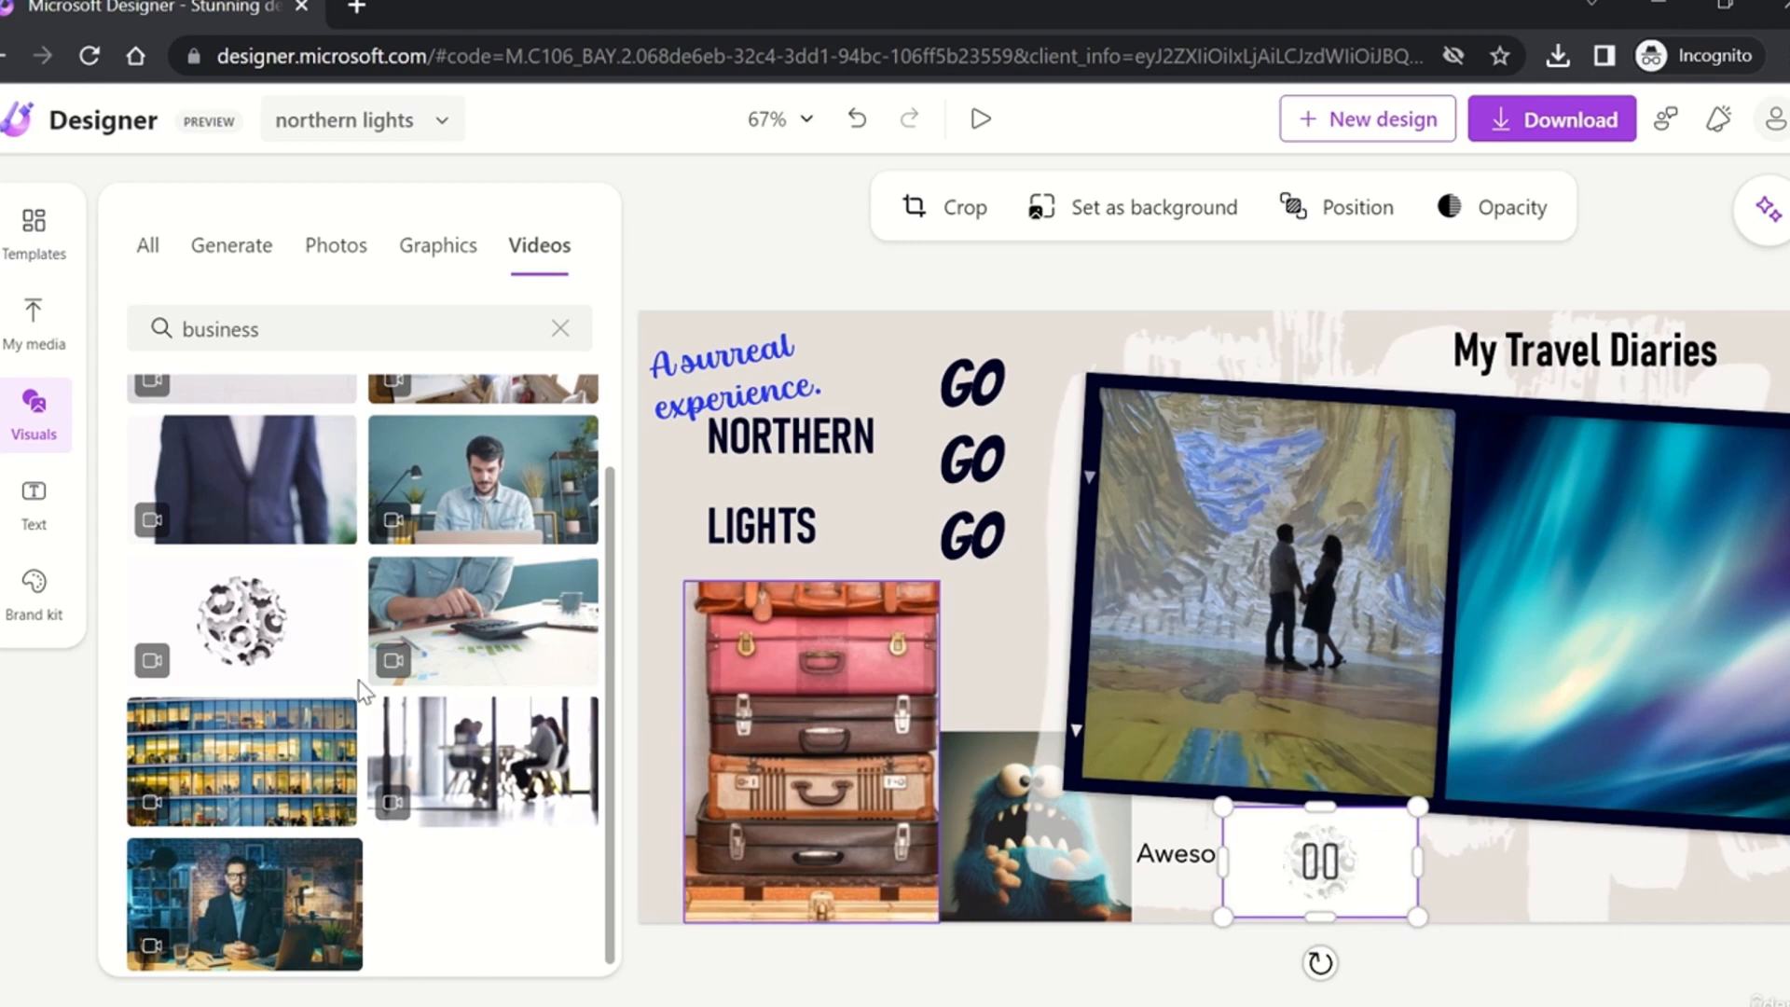
click(61, 409)
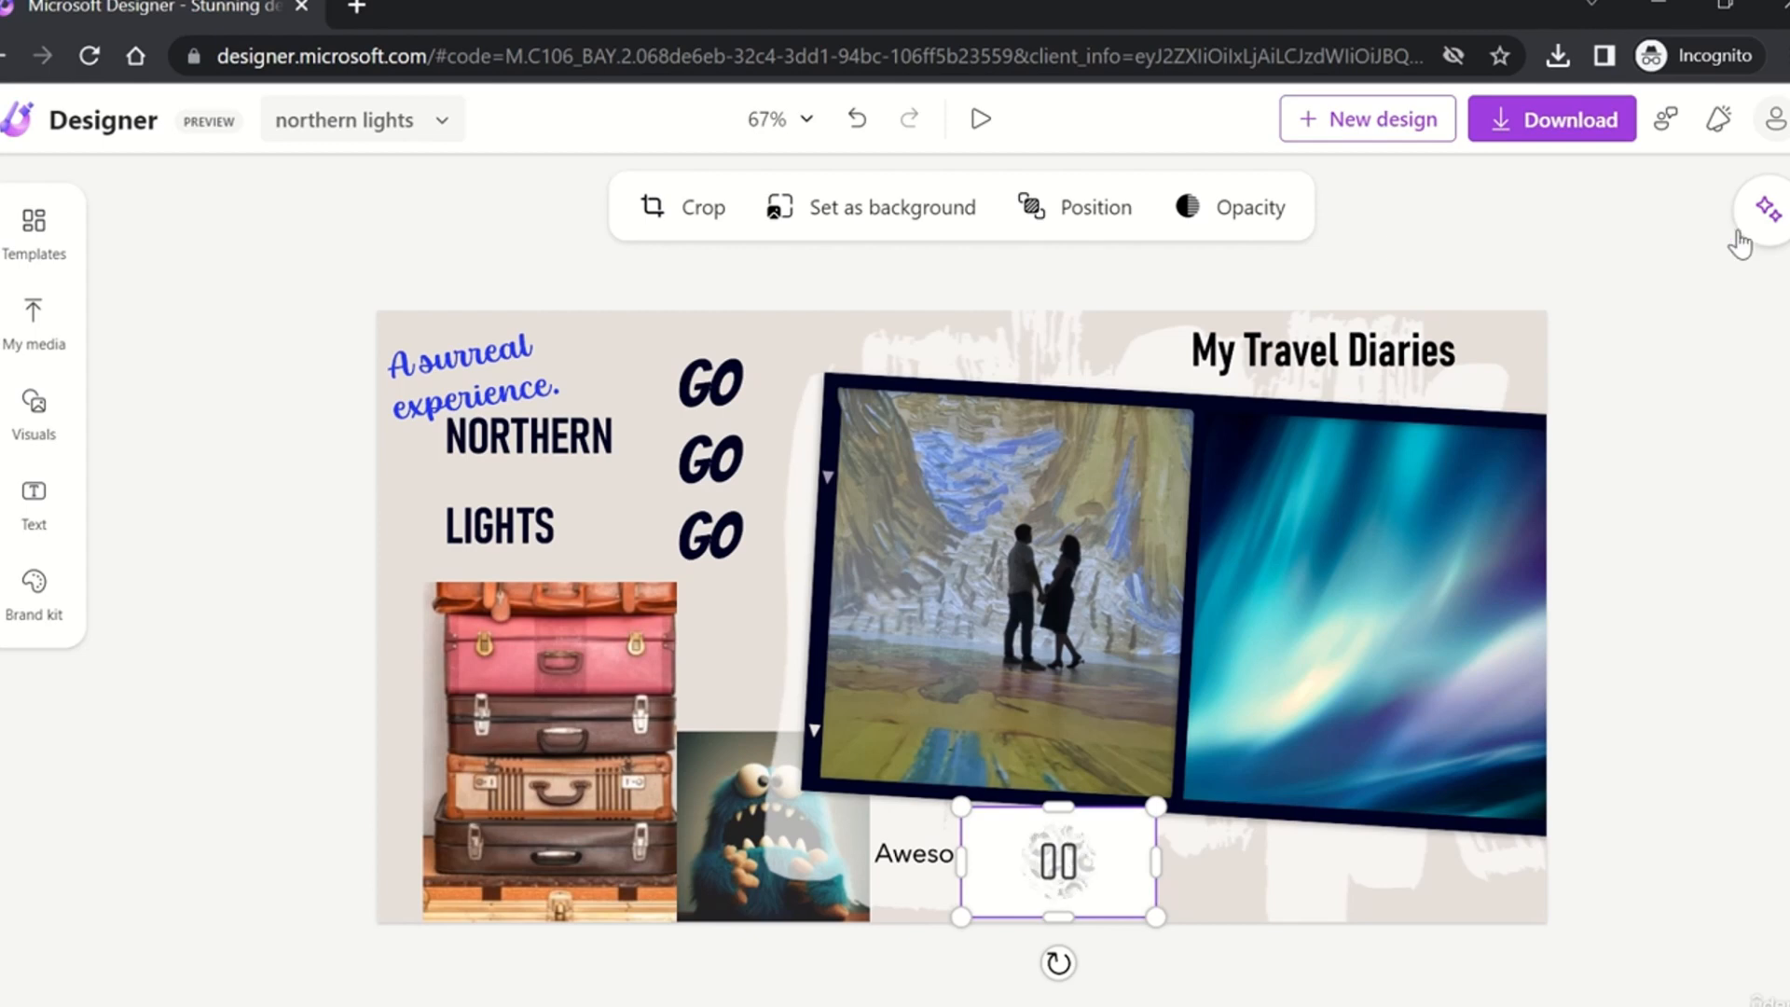
Step: Generate design ideas, choose the dark green Northern Lights variation and customize it as a new design
click(1767, 216)
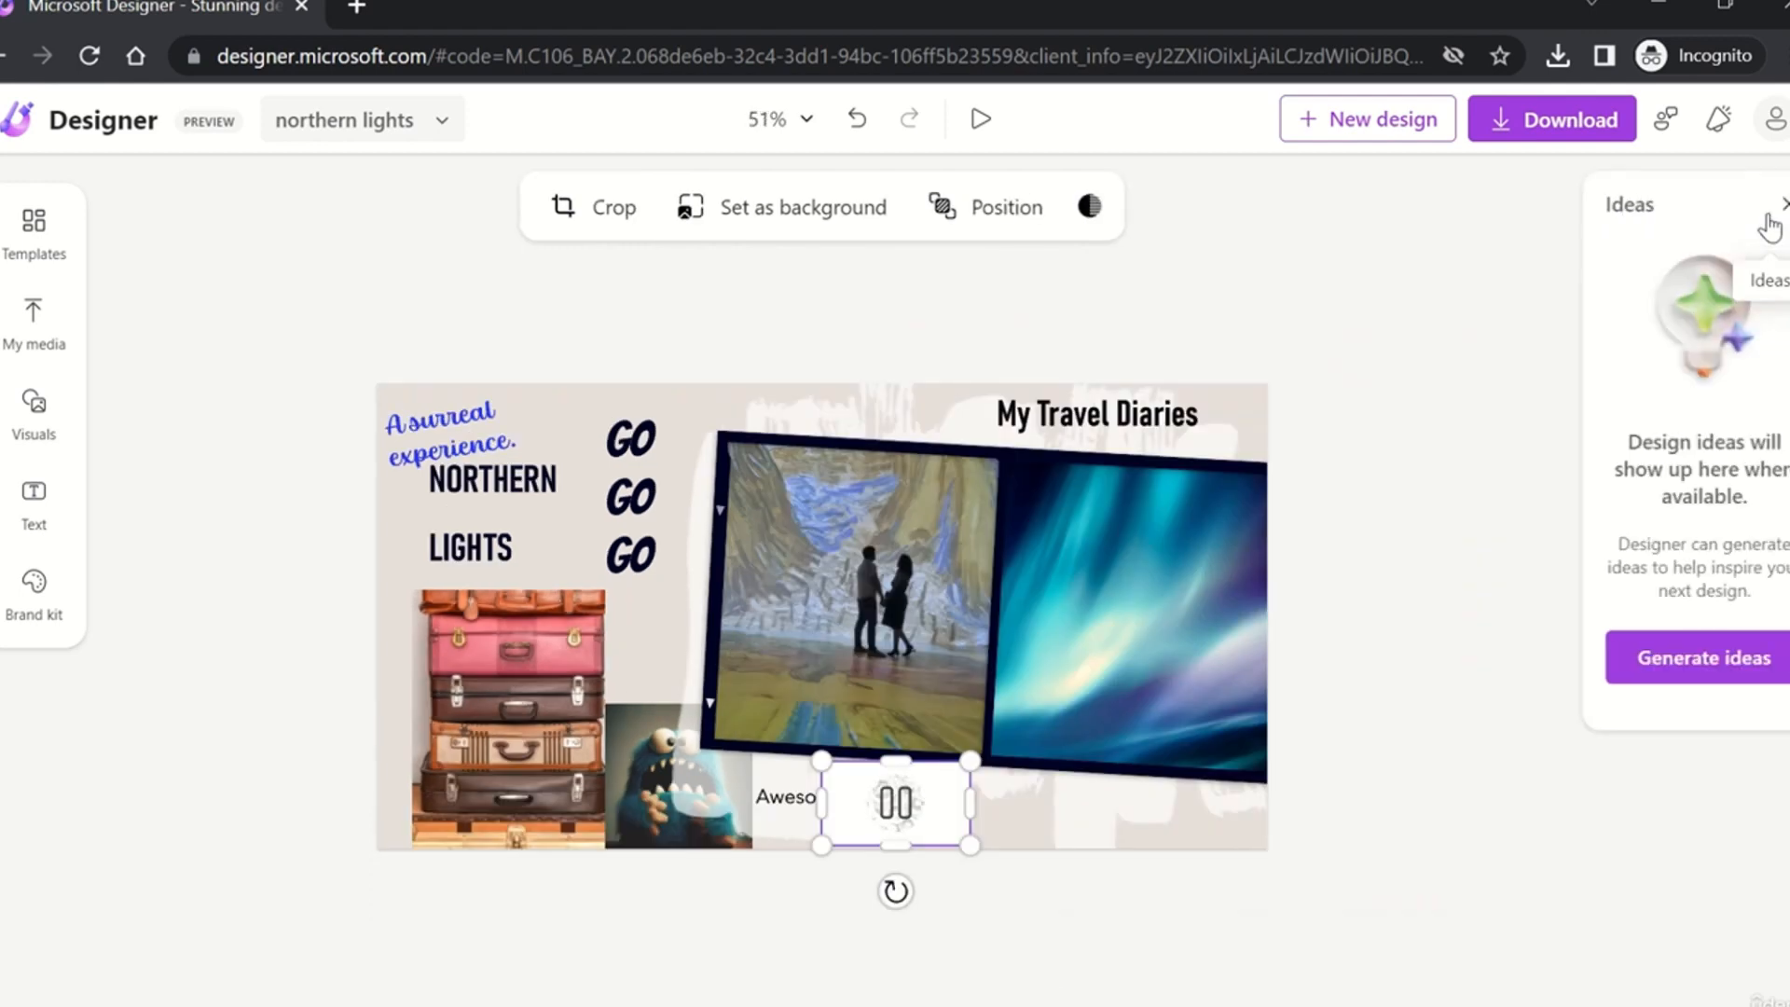
click(1719, 660)
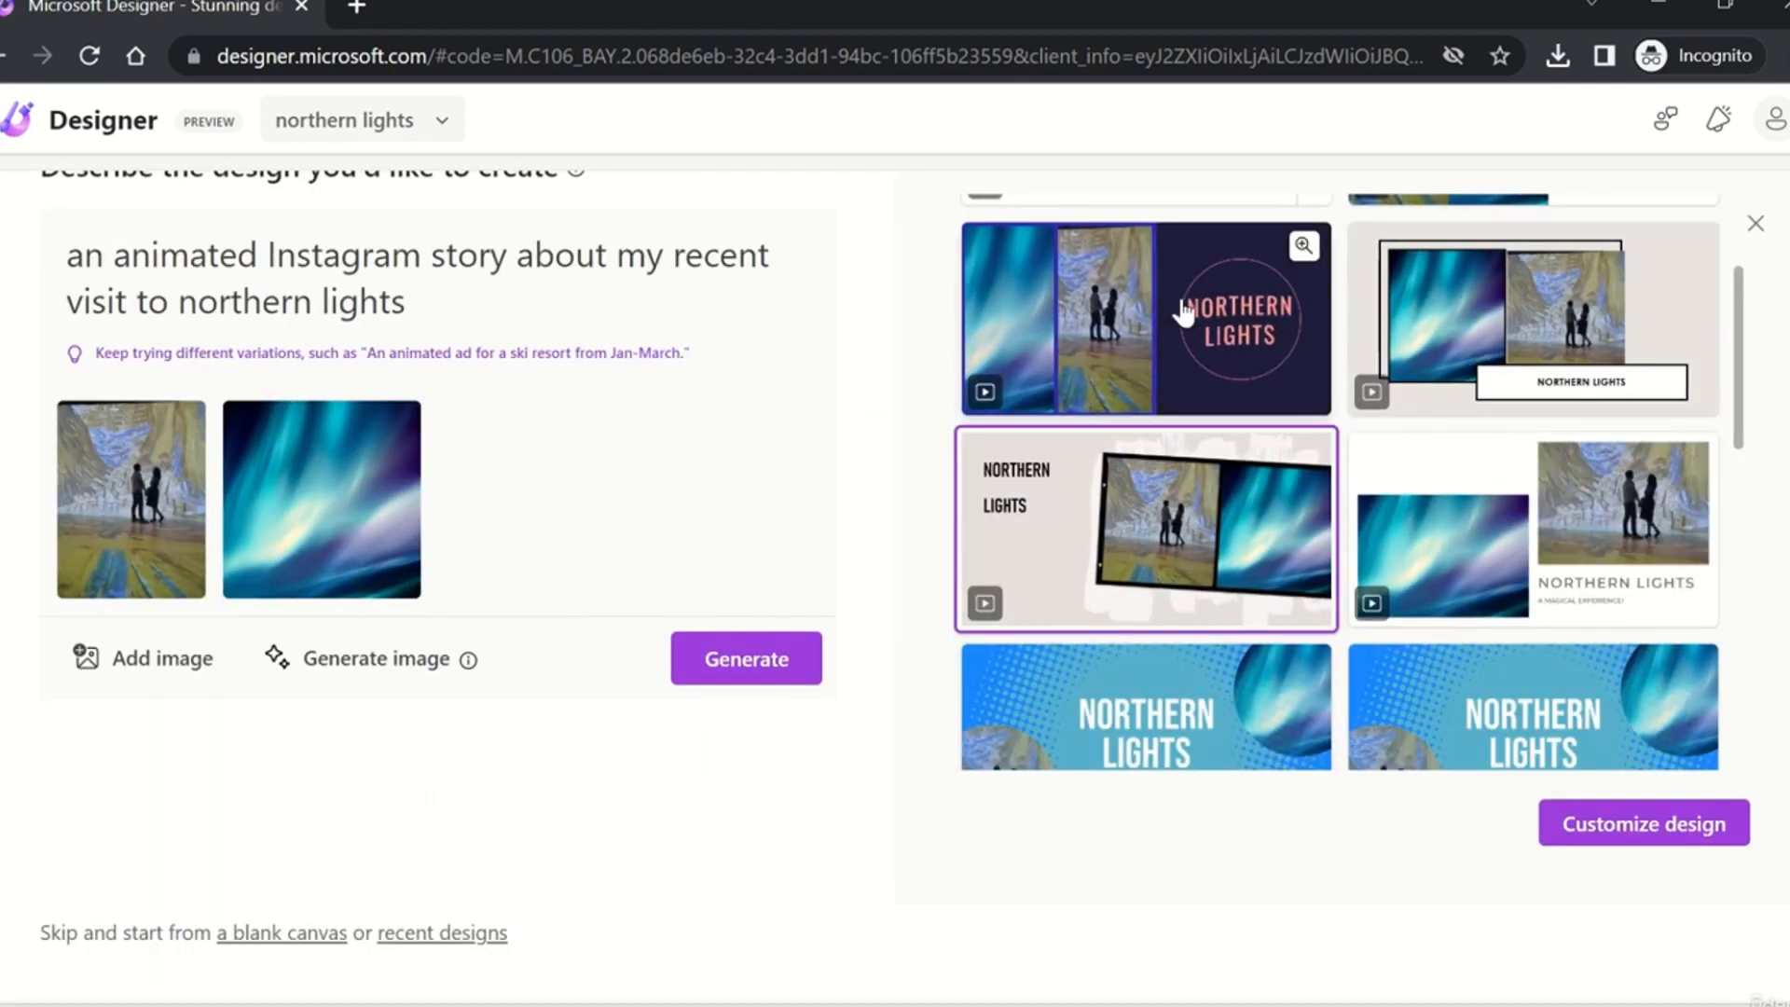
scroll(1609, 680, down, 5)
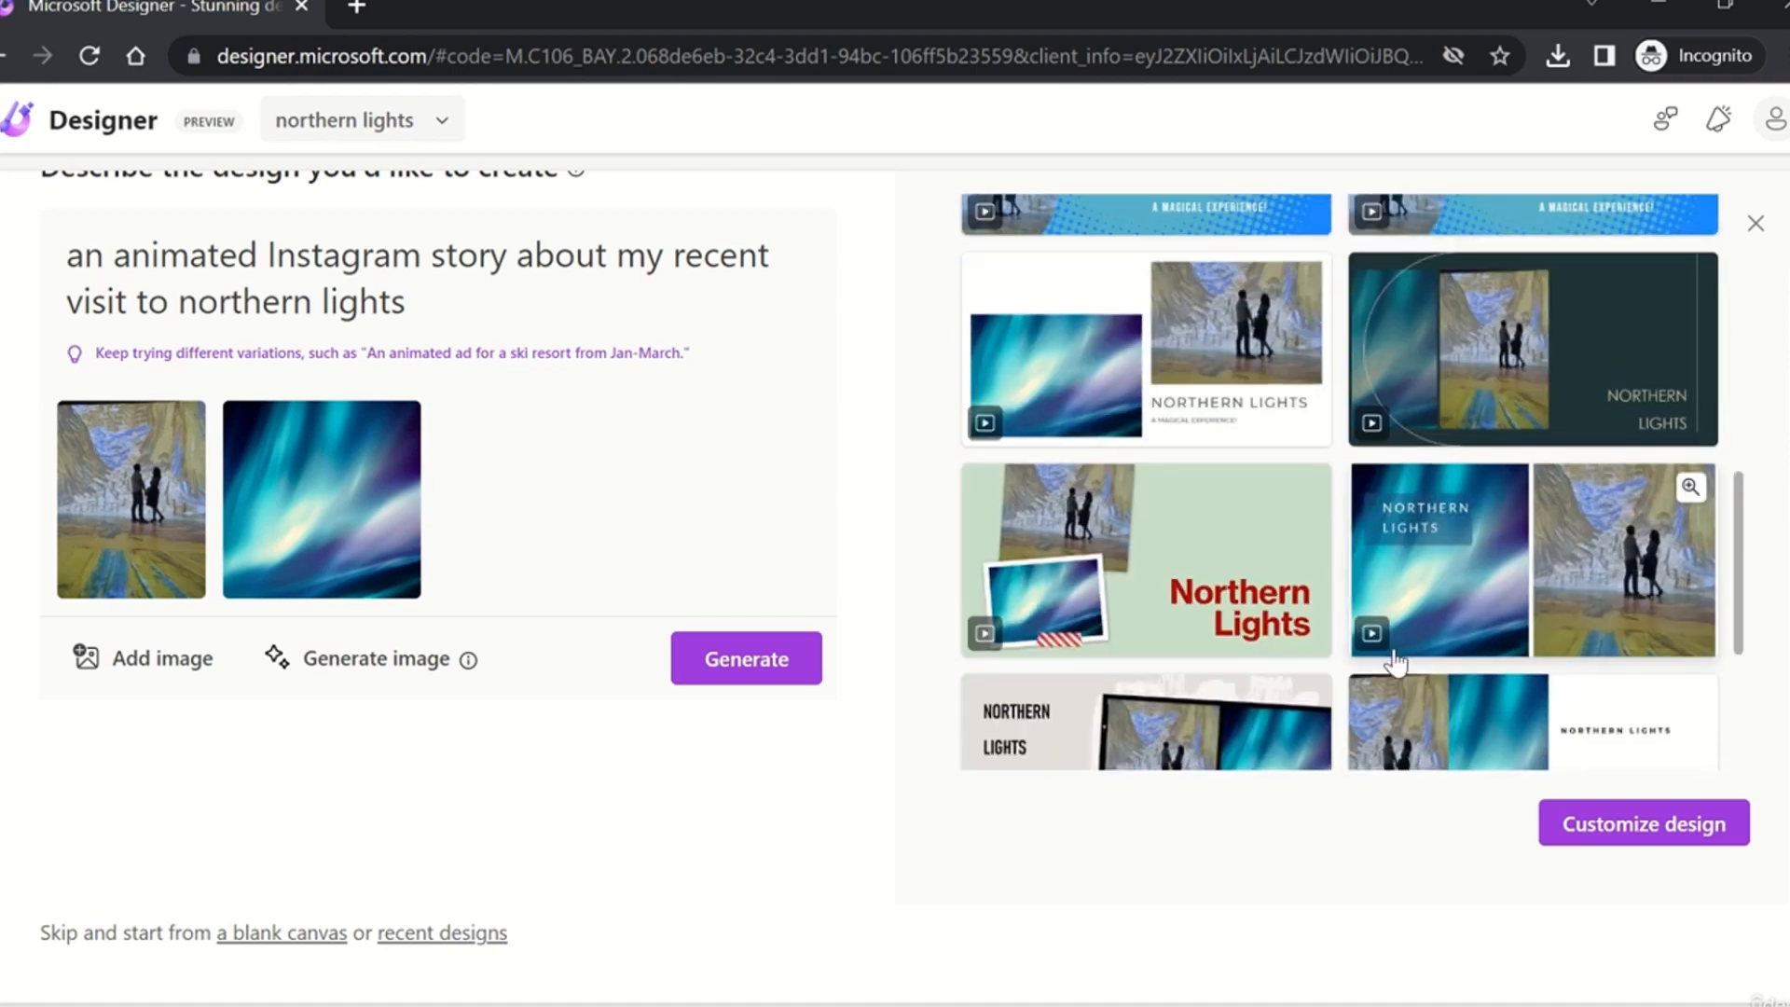
scroll(1218, 540, up, 4)
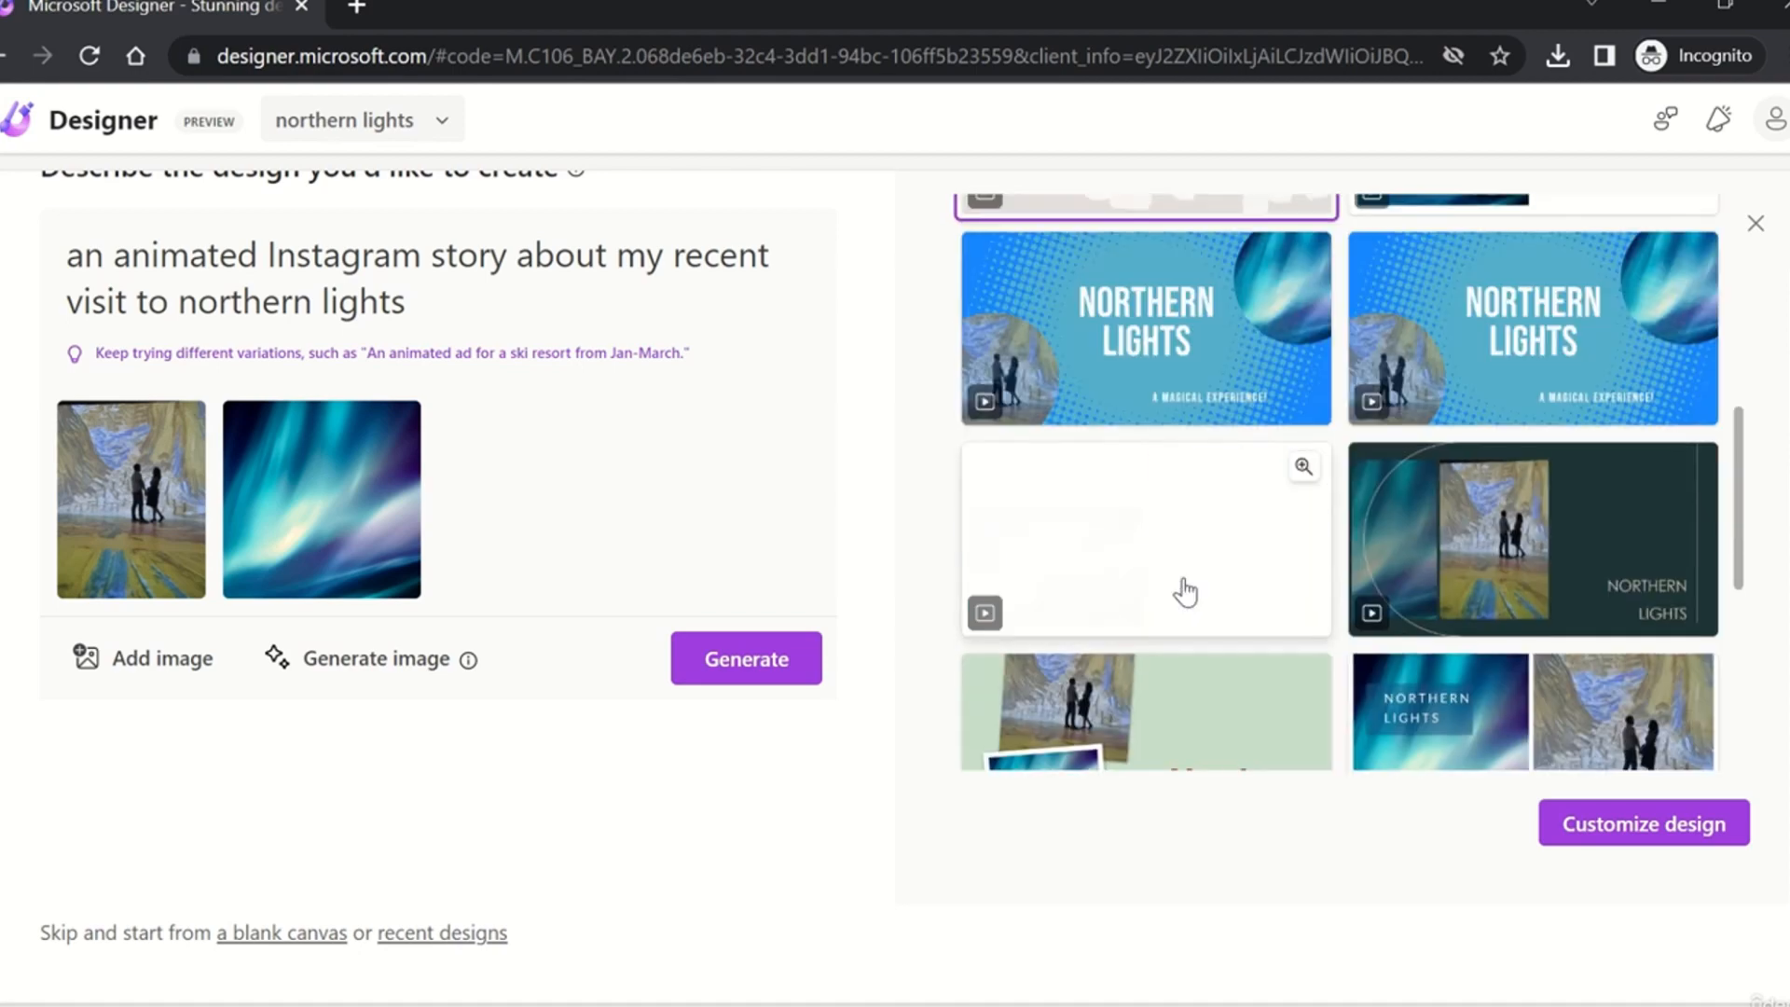
click(1603, 552)
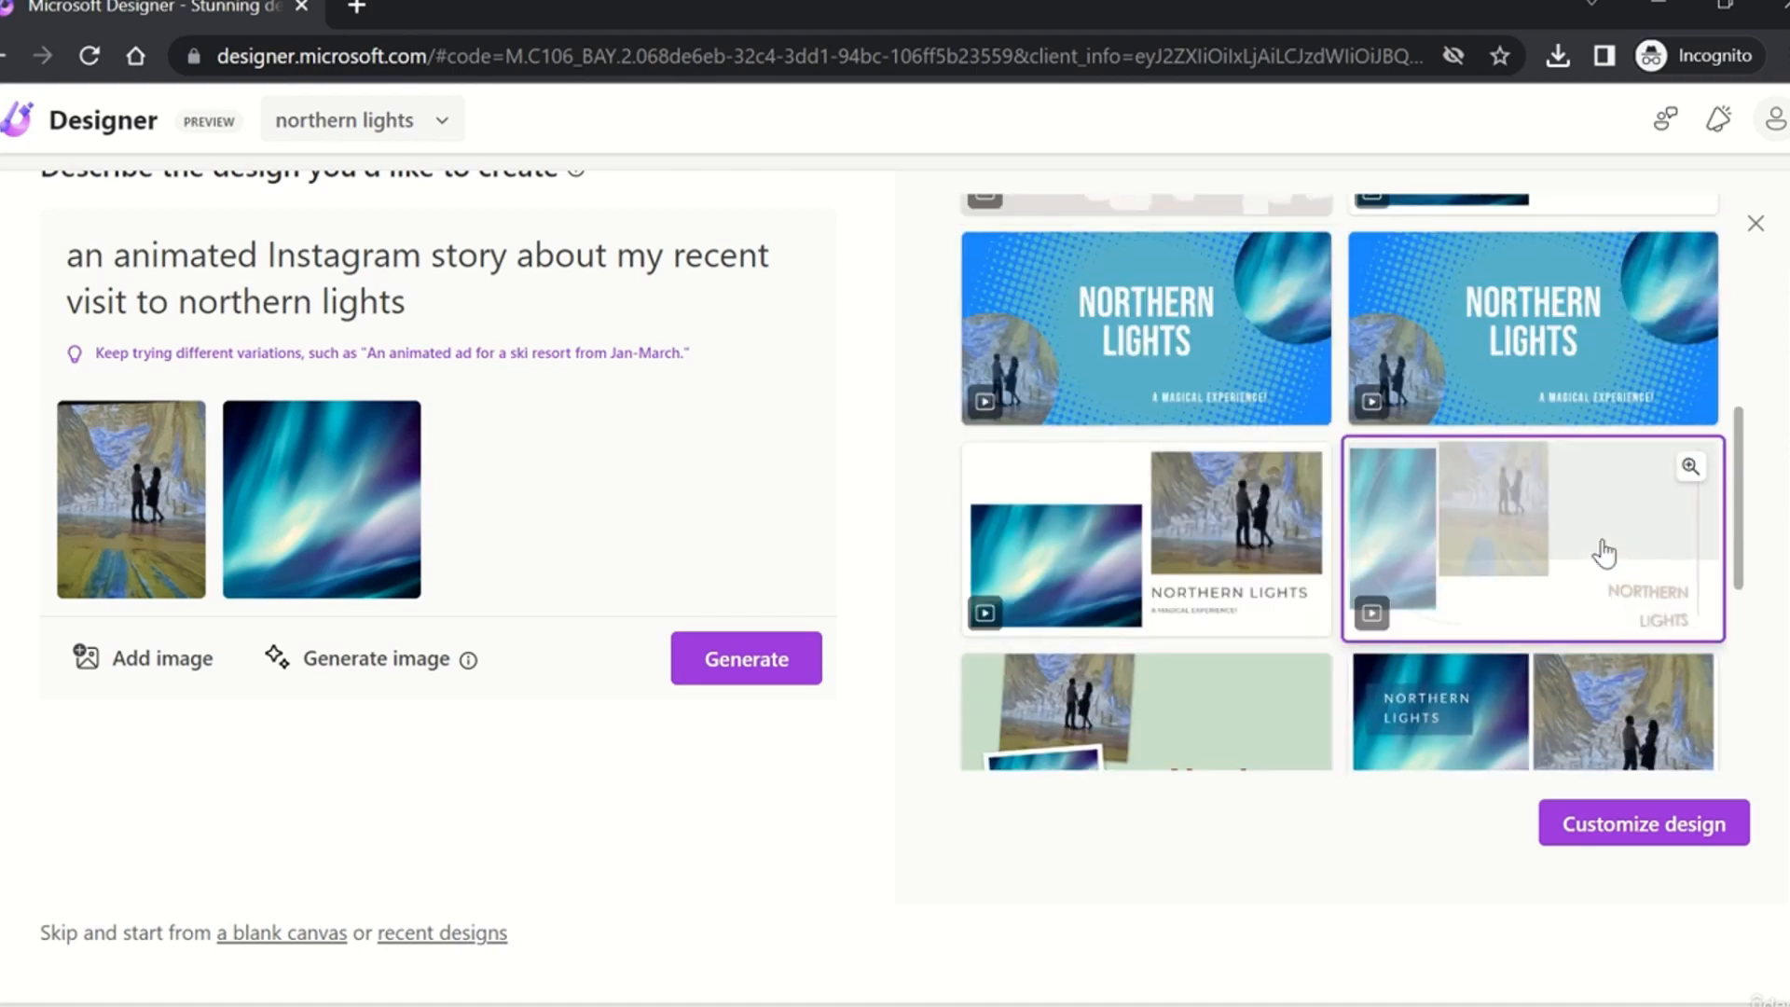
click(1706, 833)
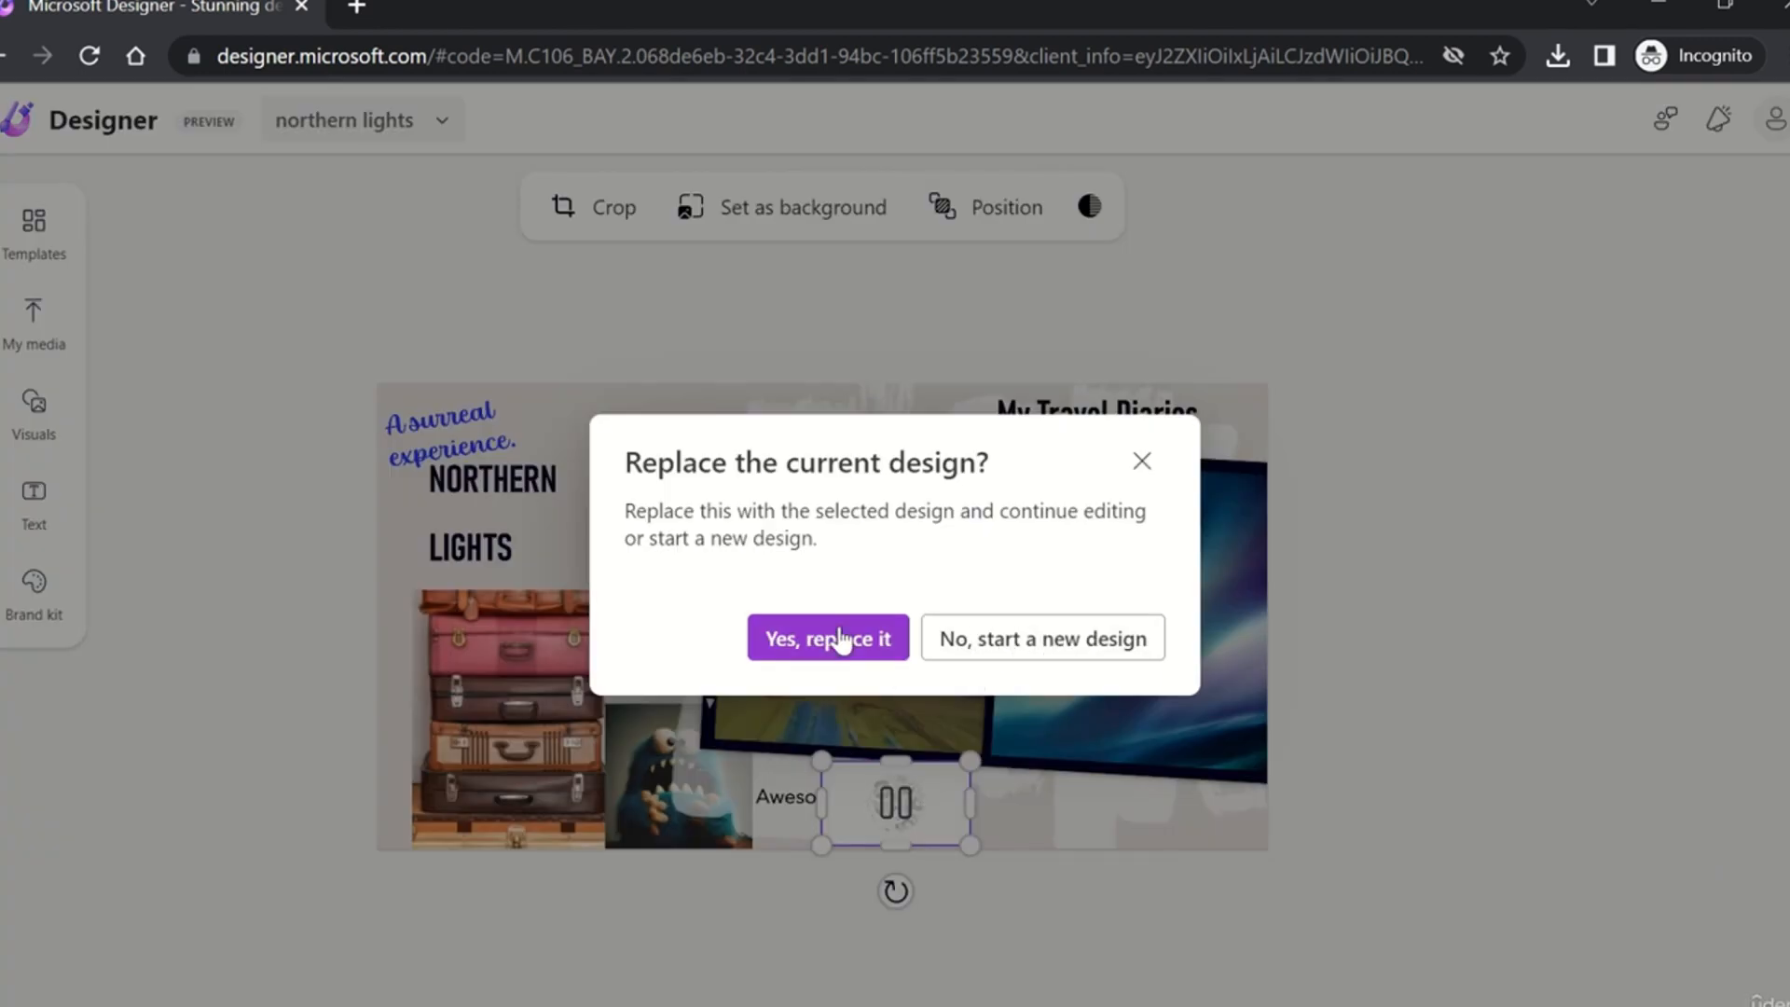
click(1124, 638)
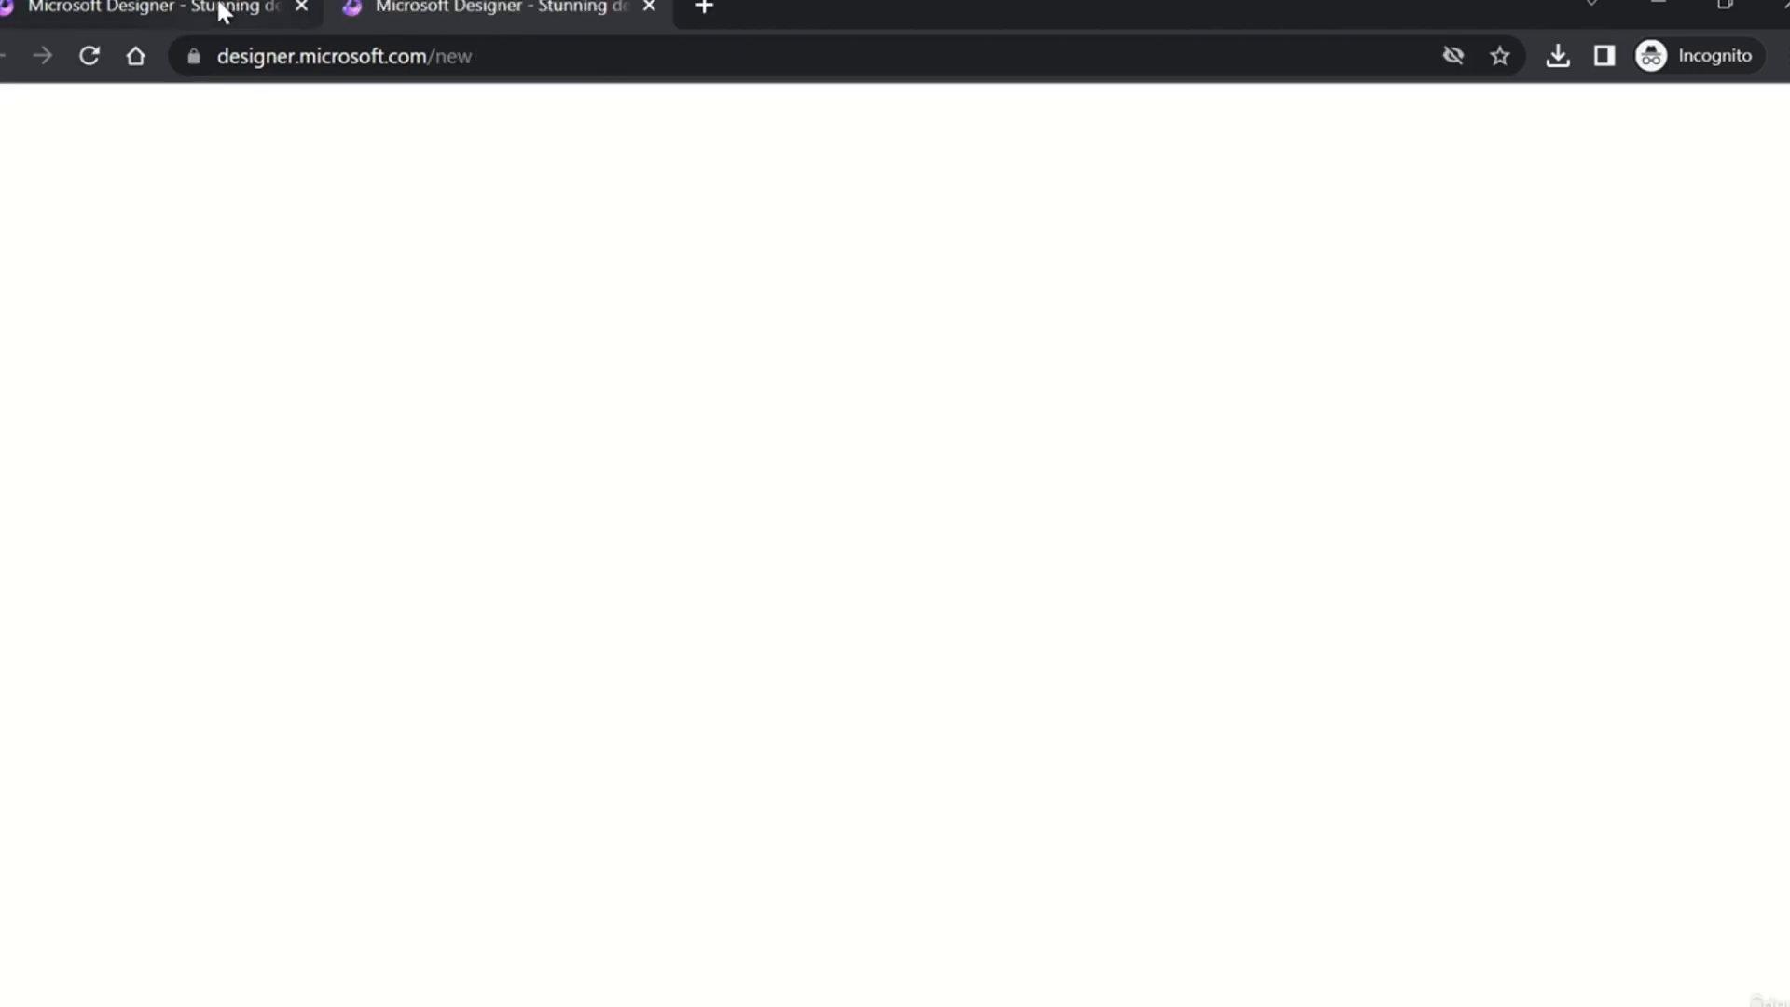
Step: Close the ideas page of the original northern lights design, look at the new dark green design in its tab, and return to the original
click(221, 10)
click(383, 13)
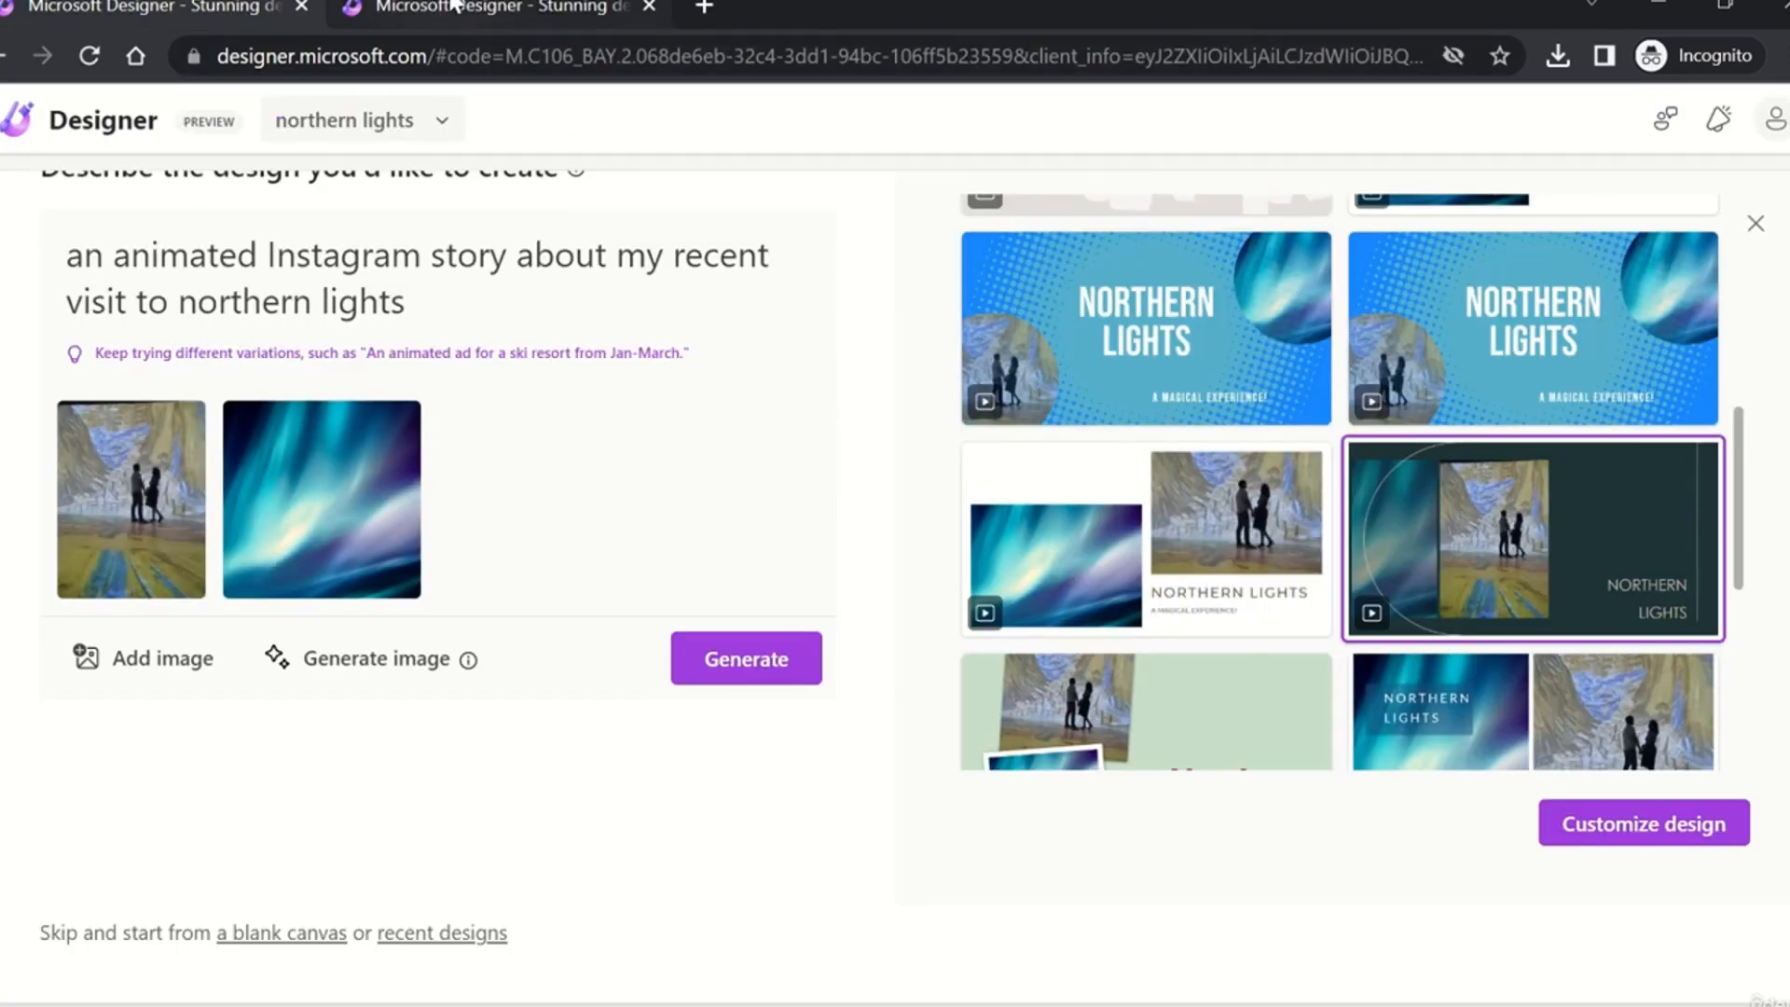
click(454, 8)
click(202, 17)
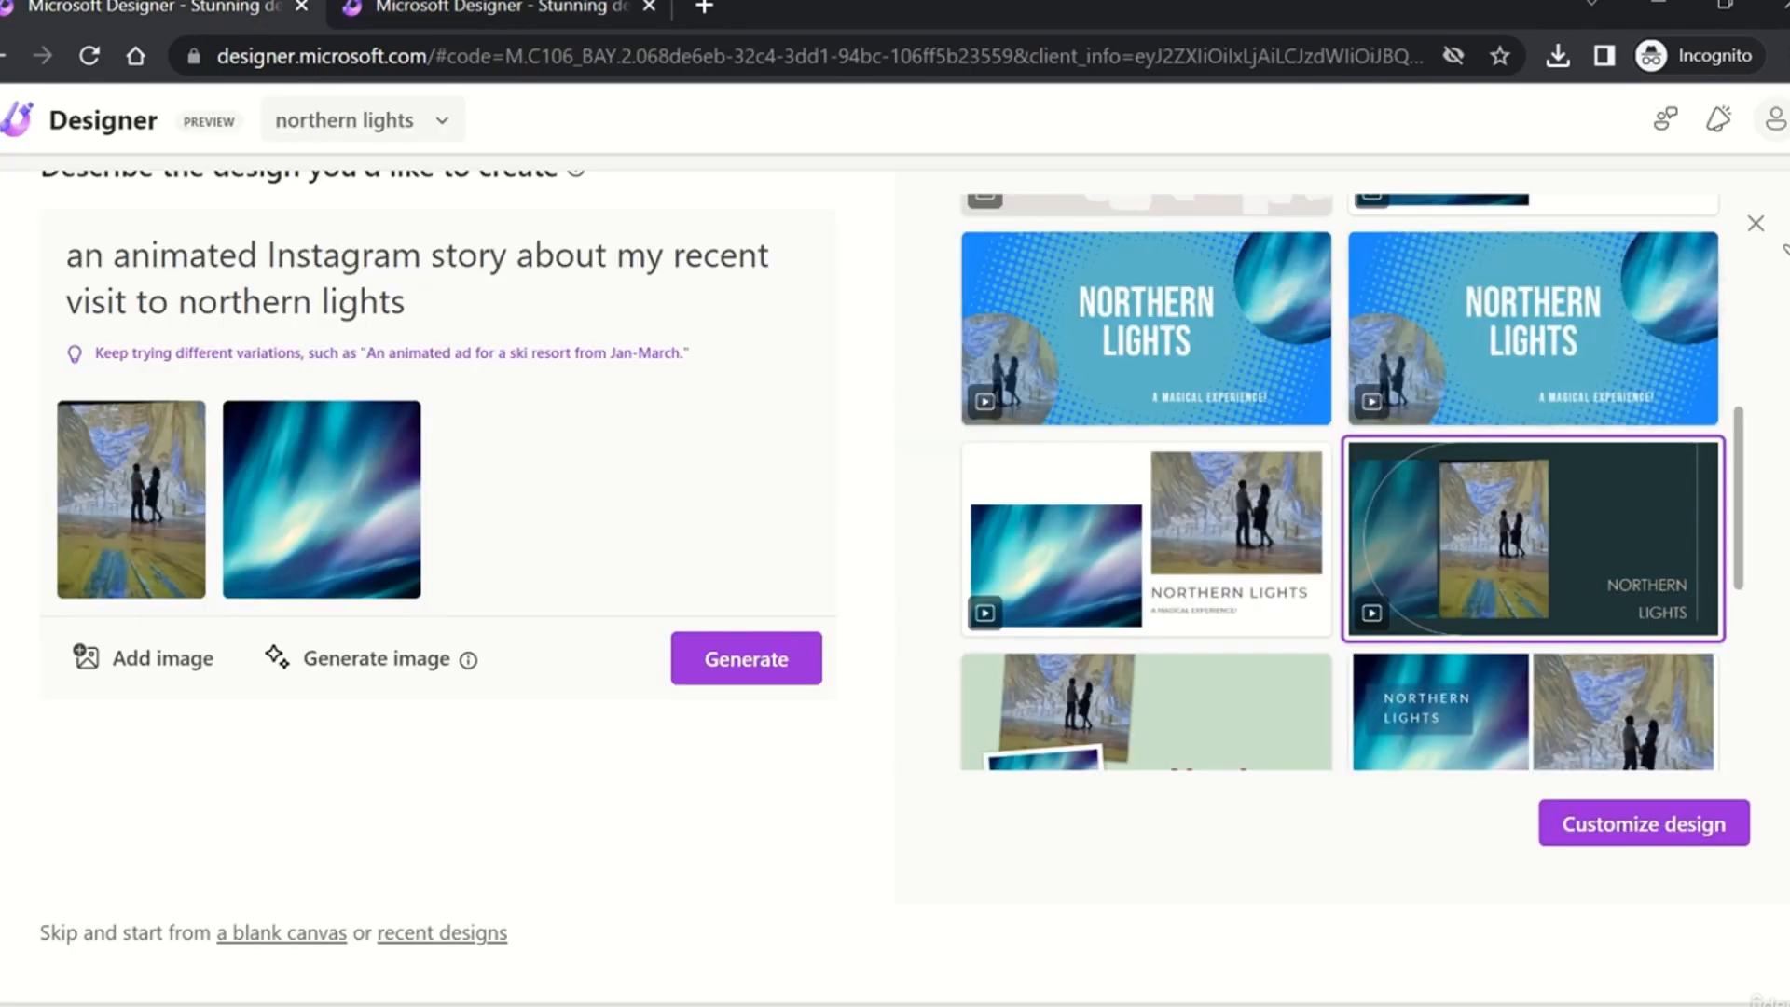
click(1757, 224)
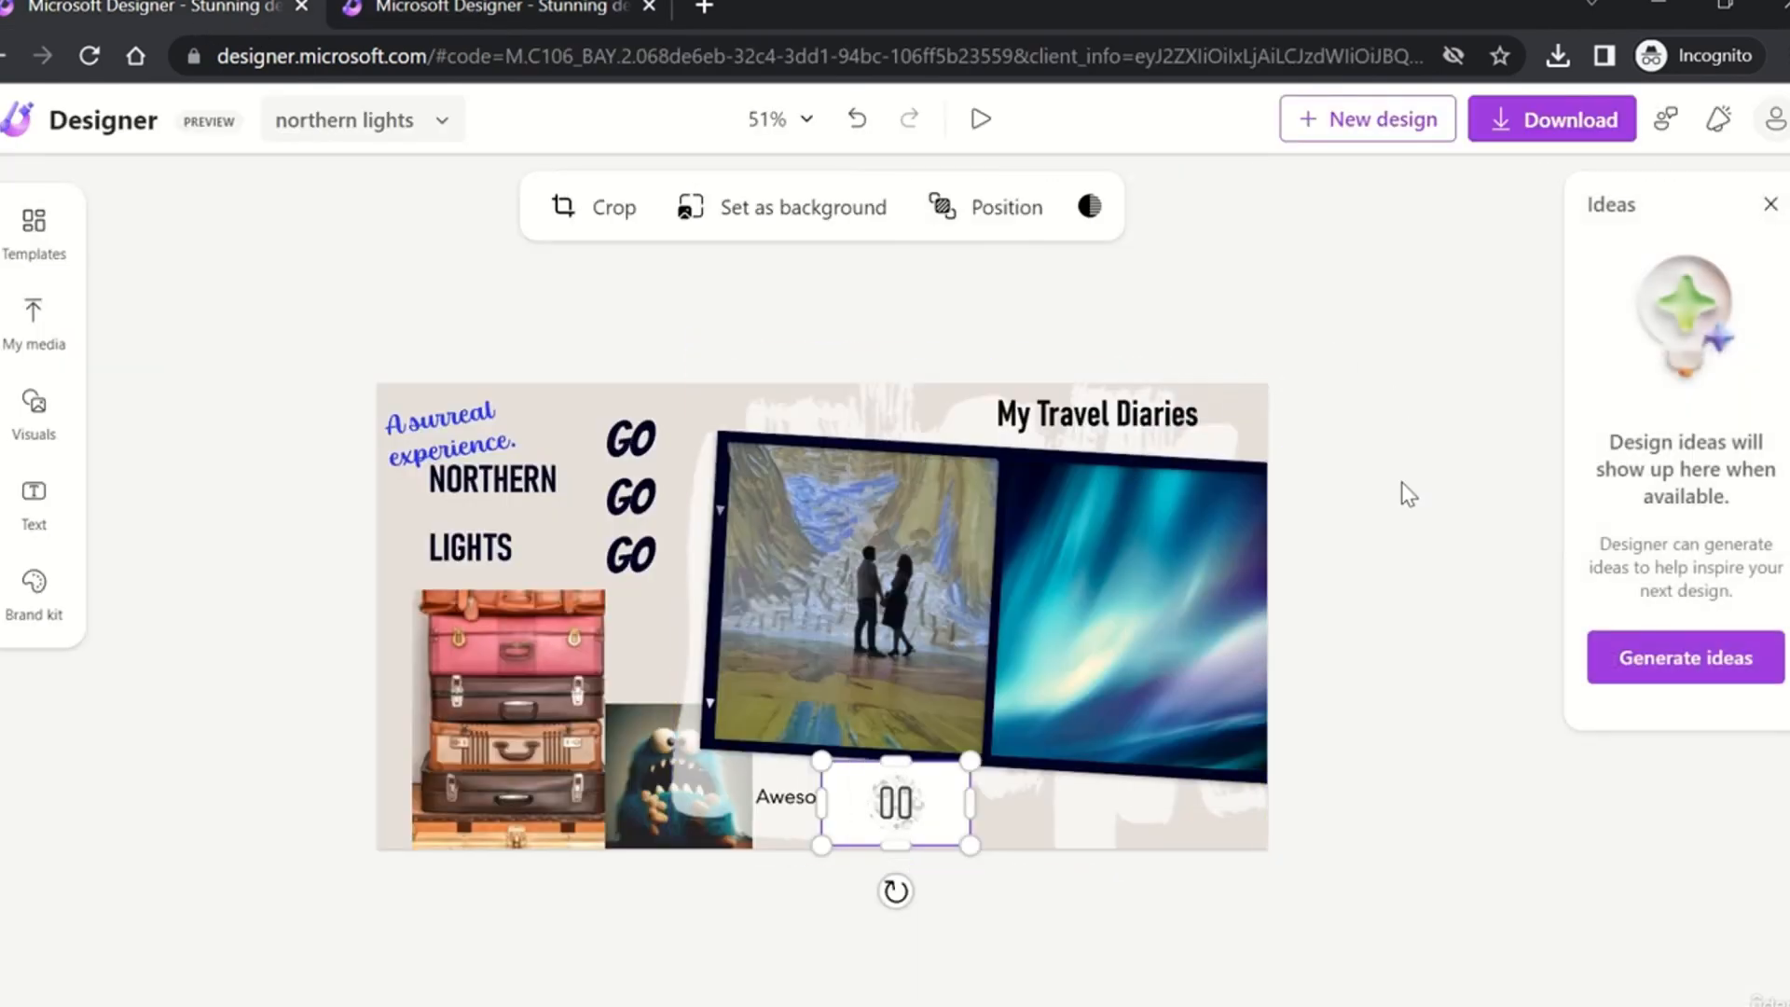
click(522, 8)
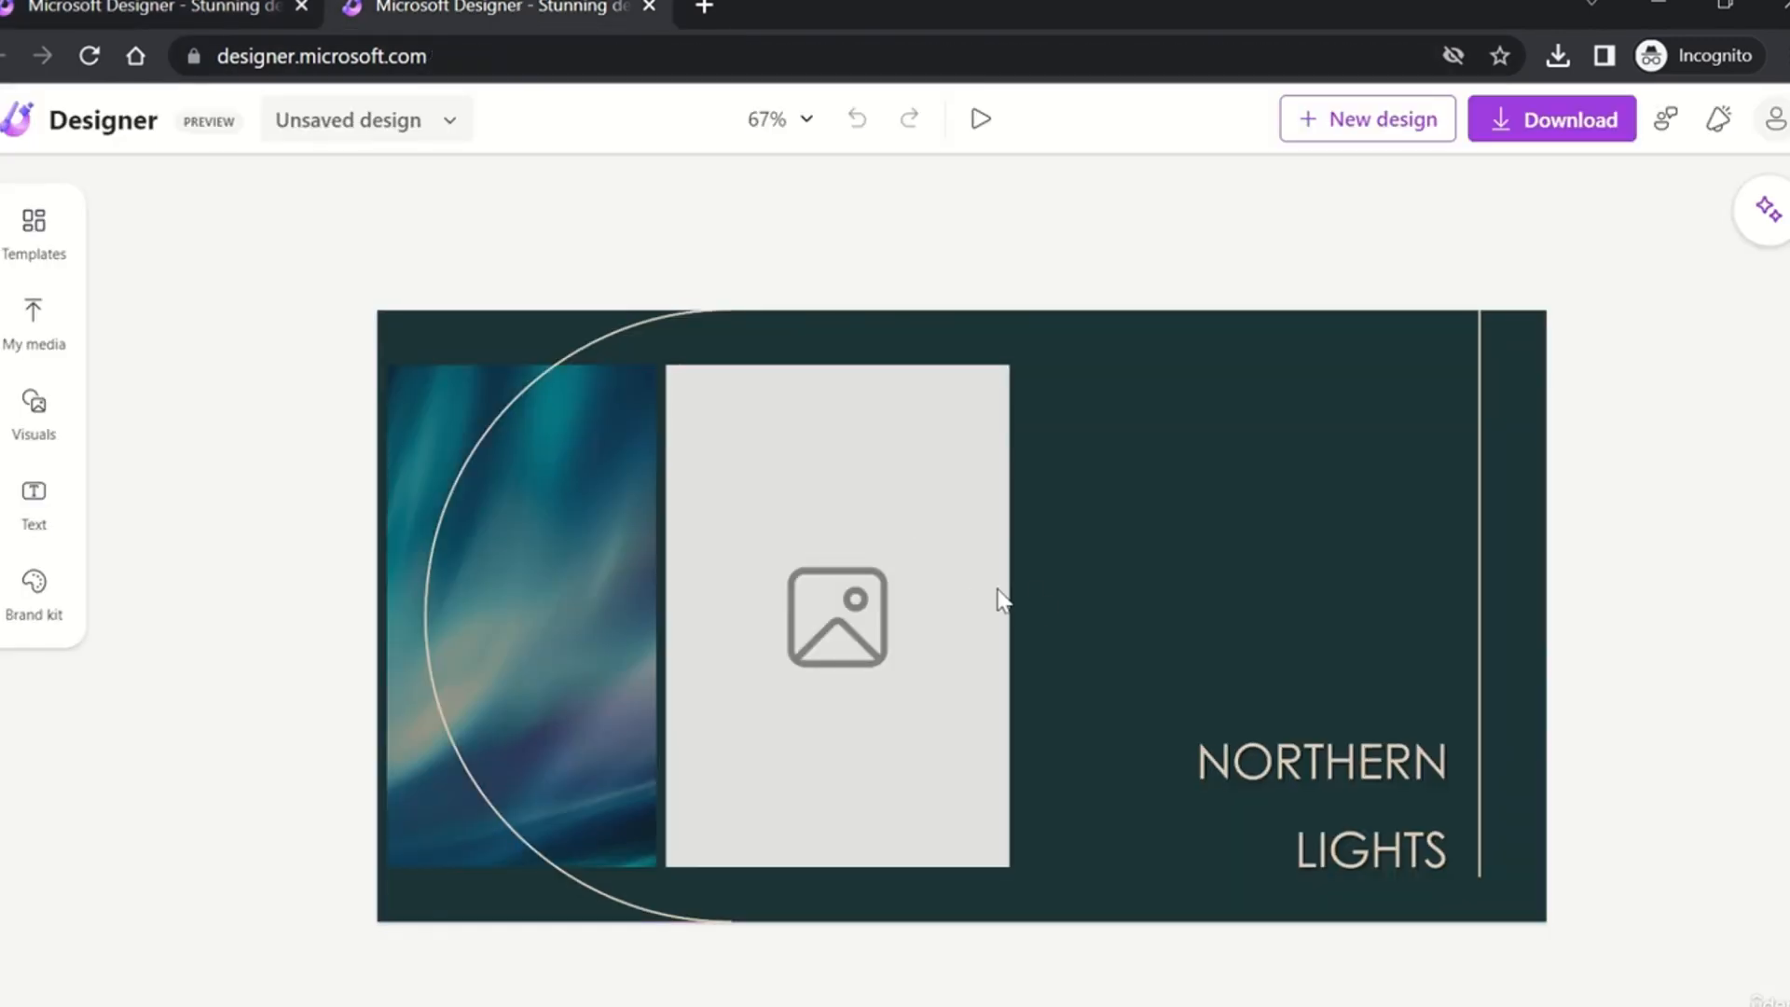
click(190, 14)
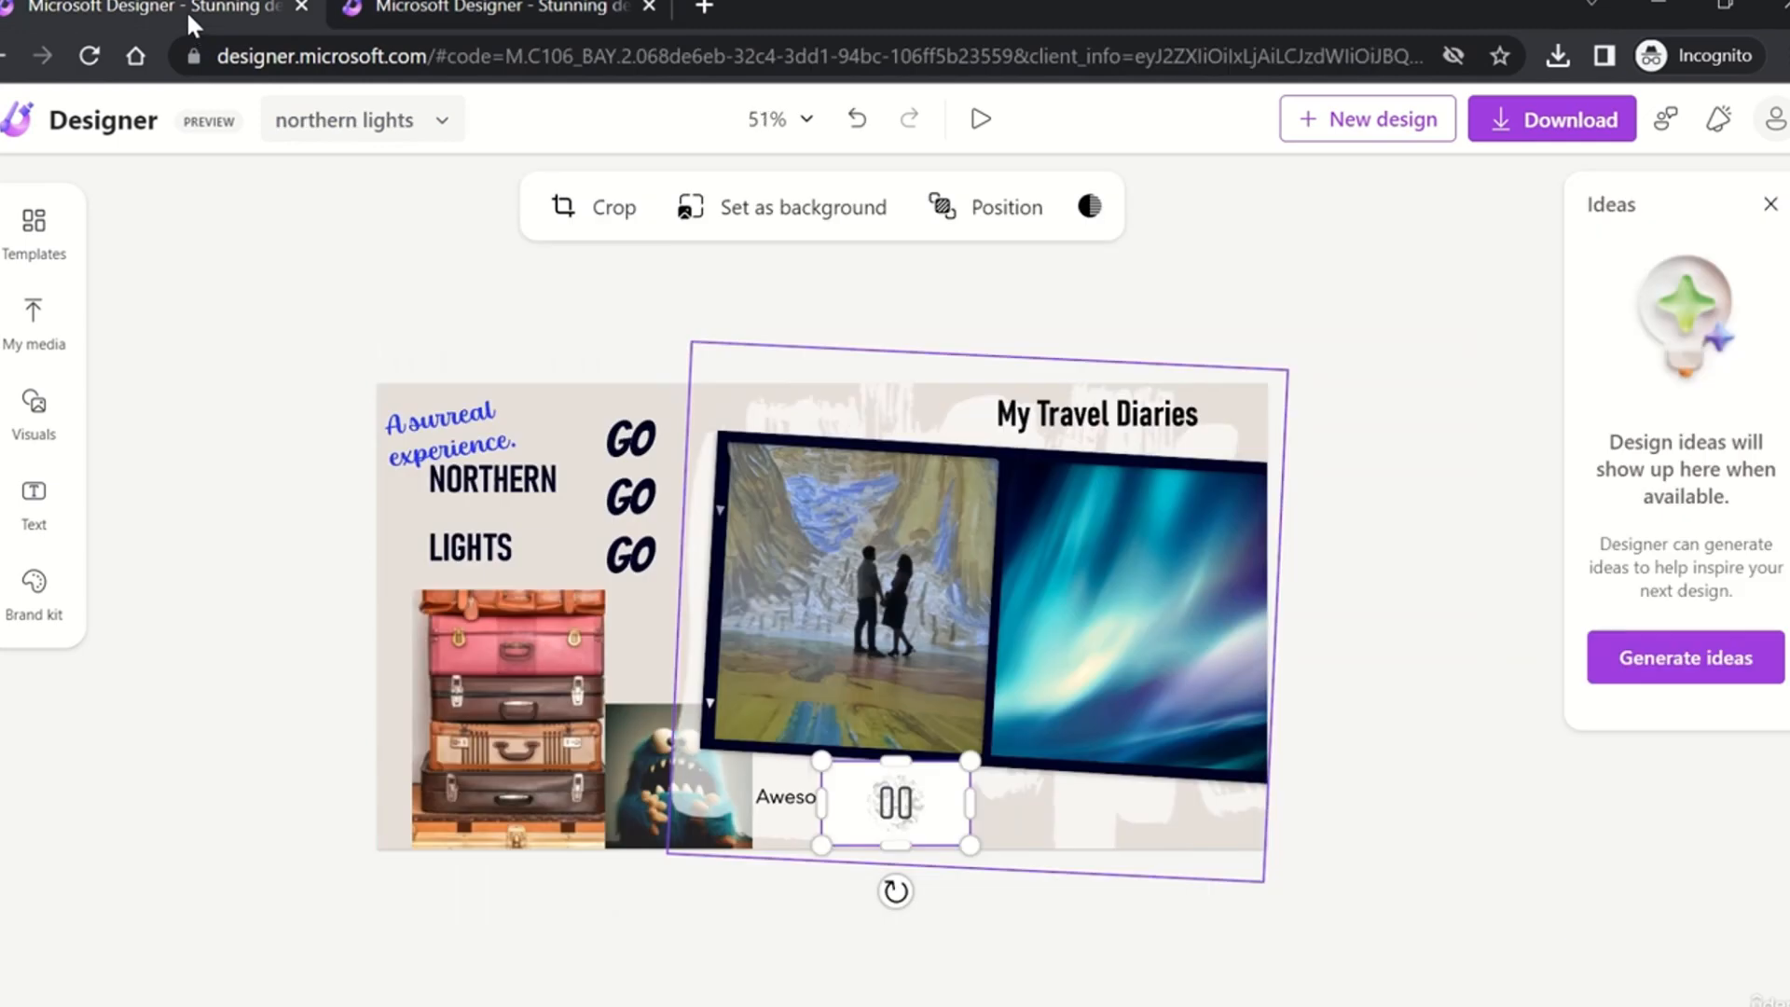
click(1203, 268)
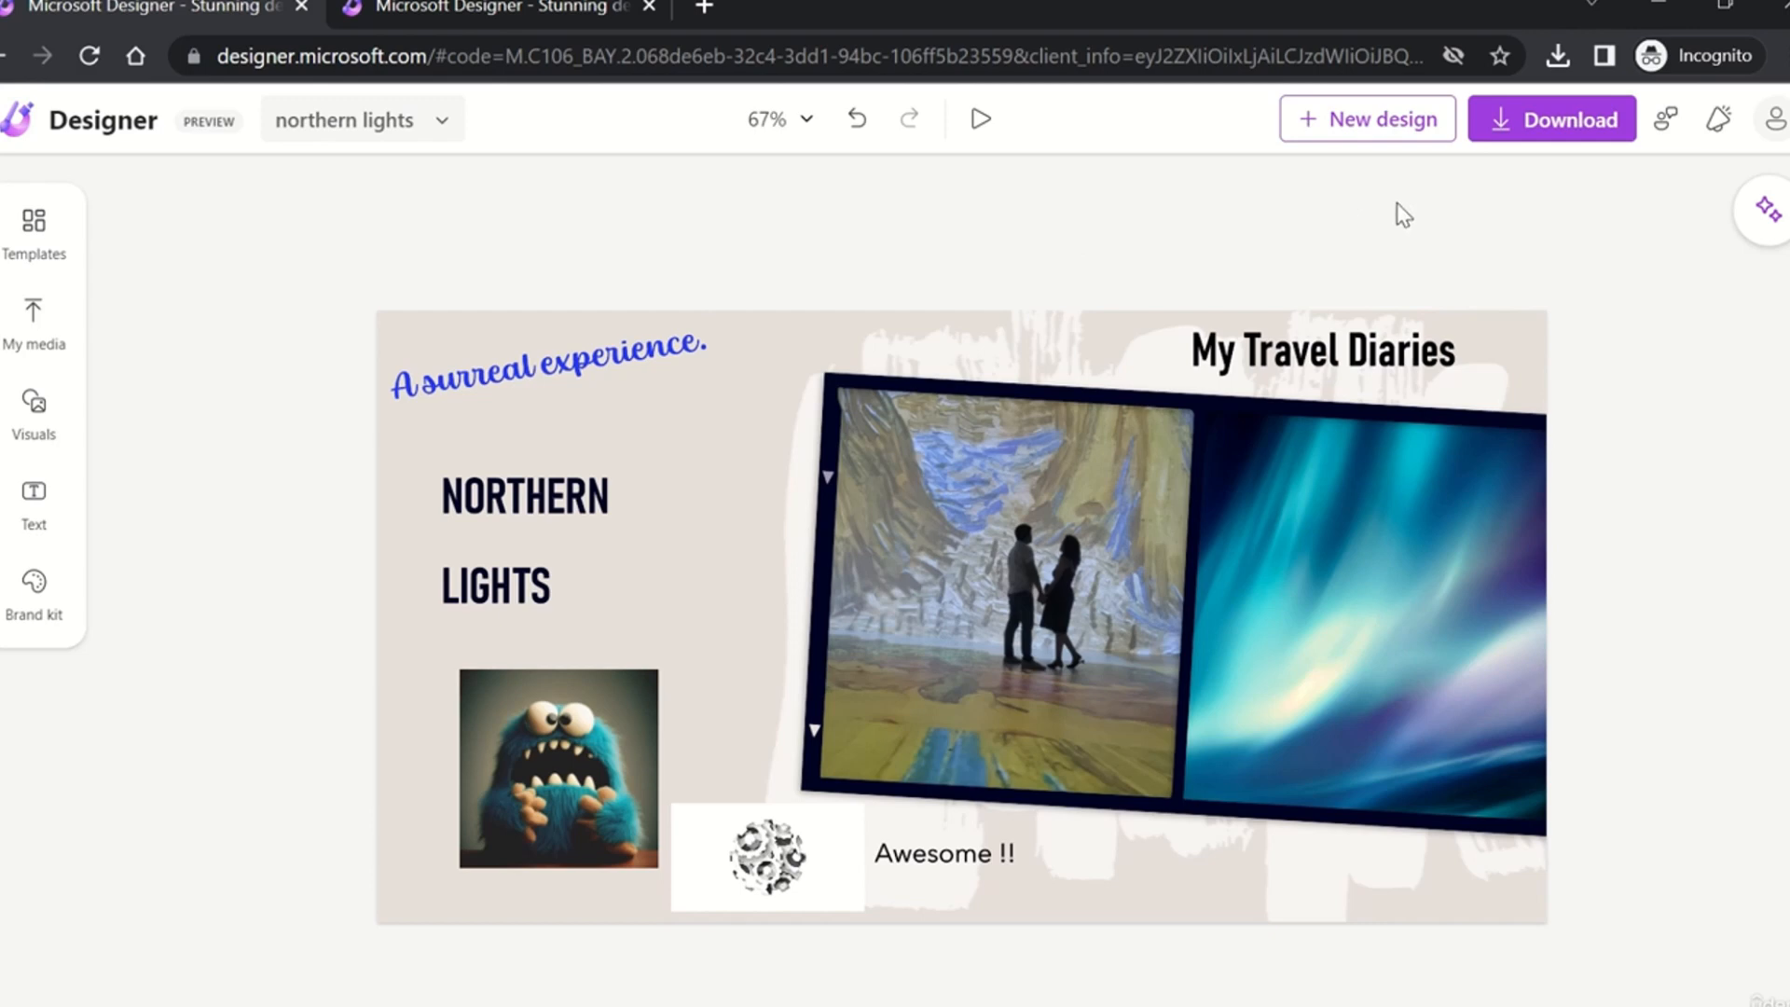
Step: Preview the northern lights animation and set its download to MP4 with Remove watermark enabled
click(982, 123)
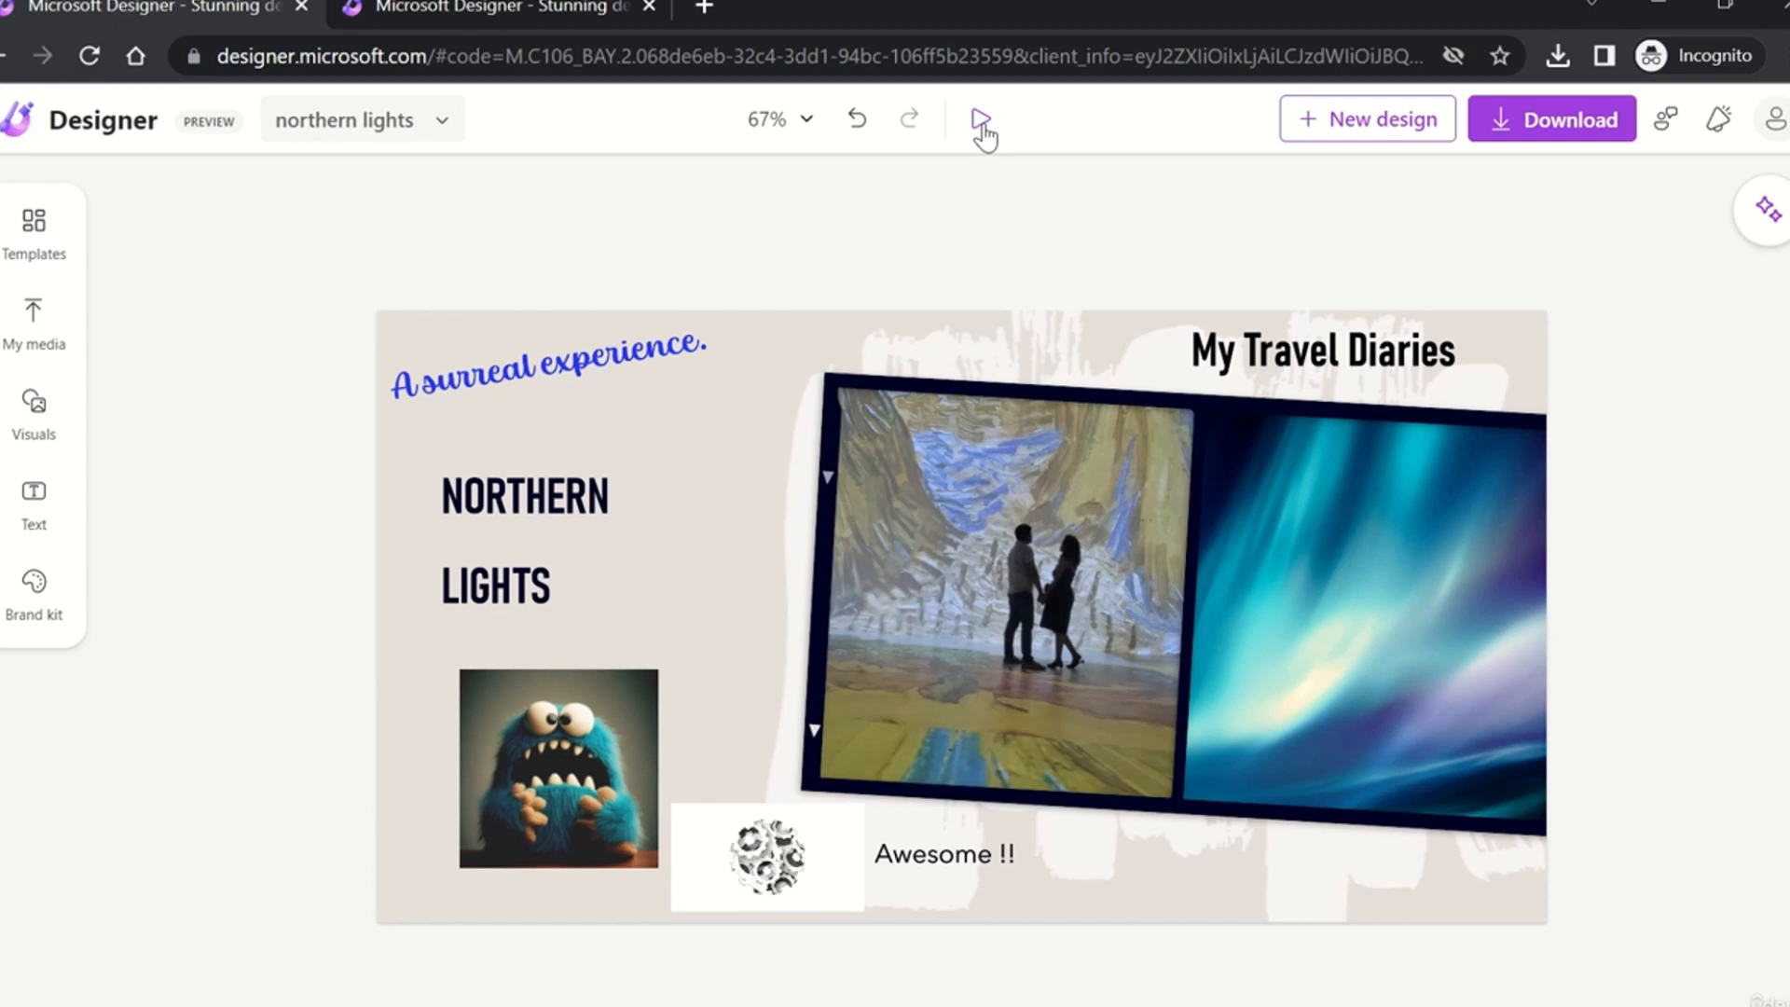
click(1550, 123)
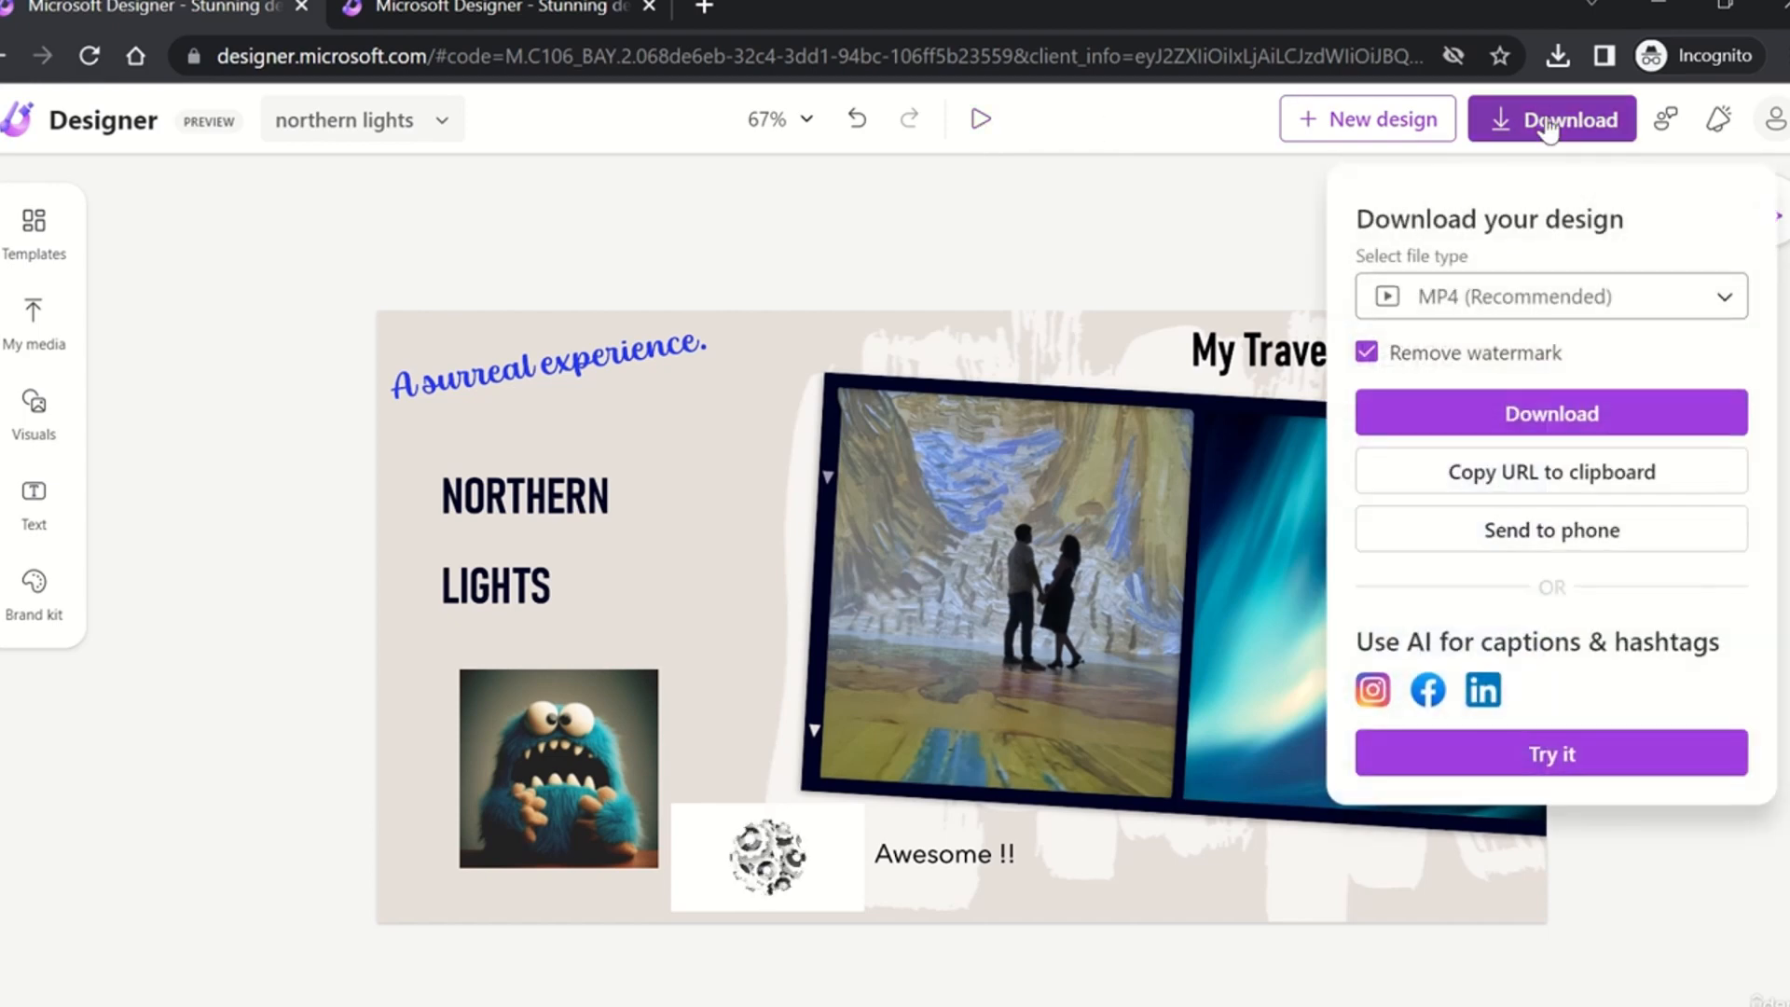
click(1534, 308)
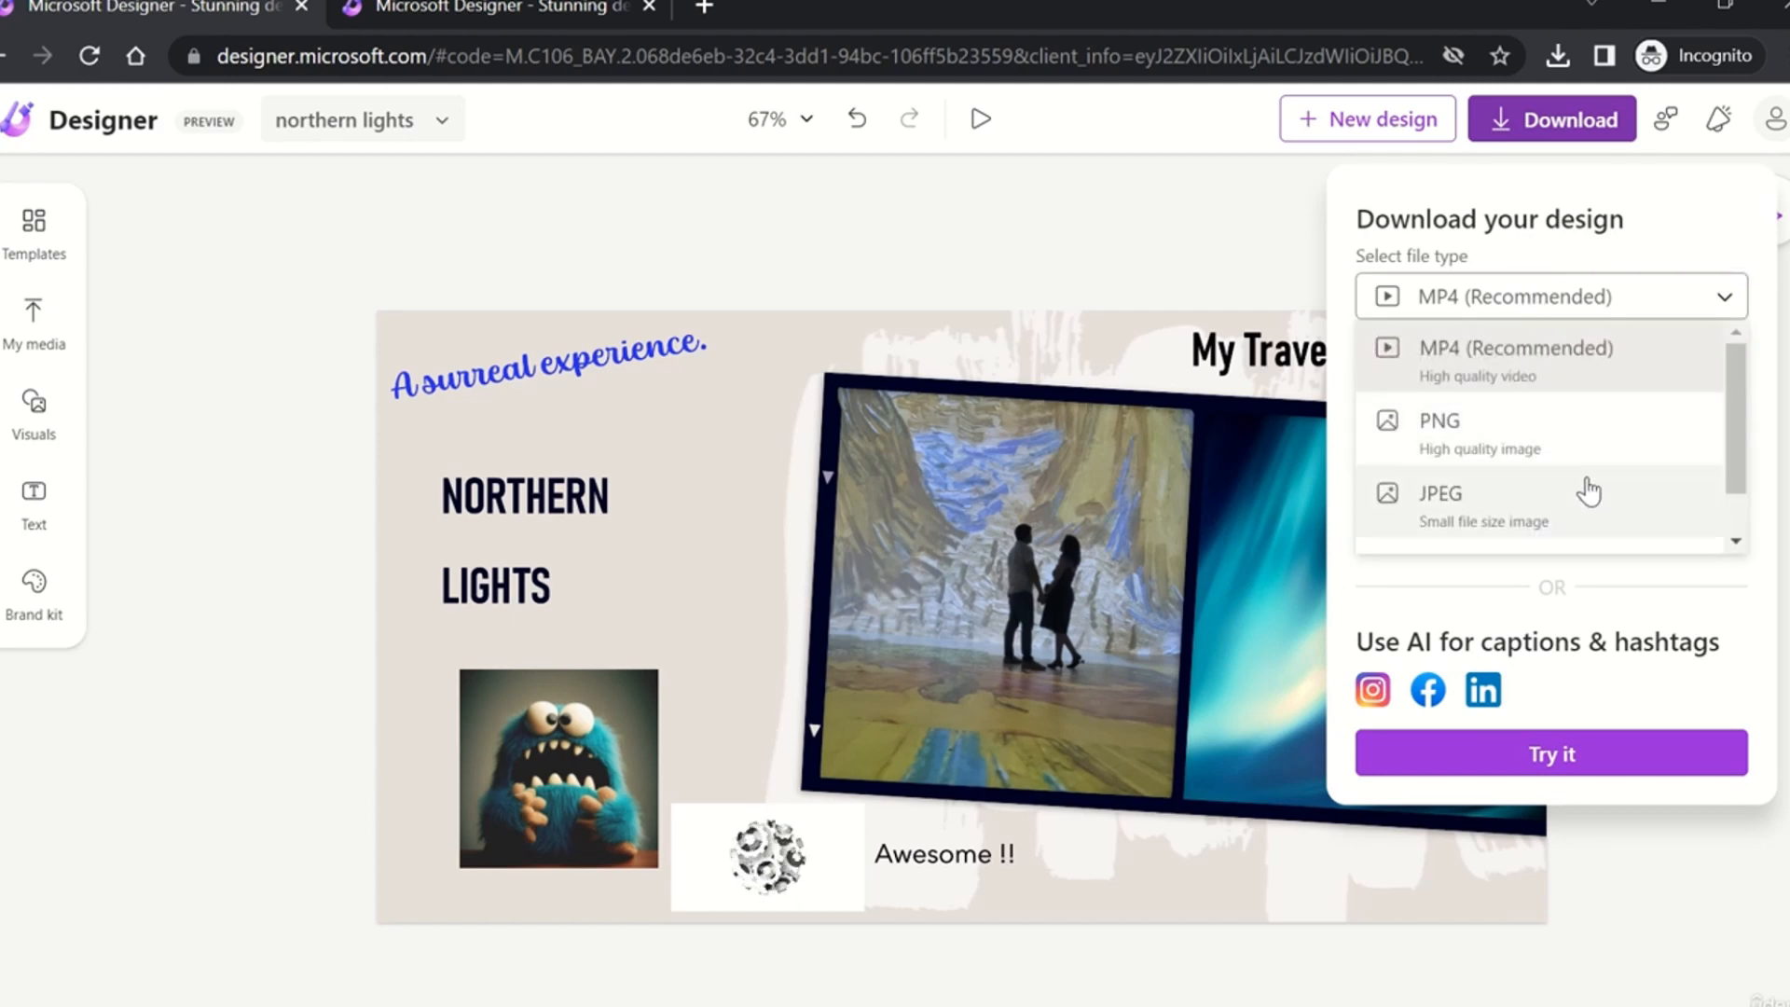
scroll(1576, 494, down, 1)
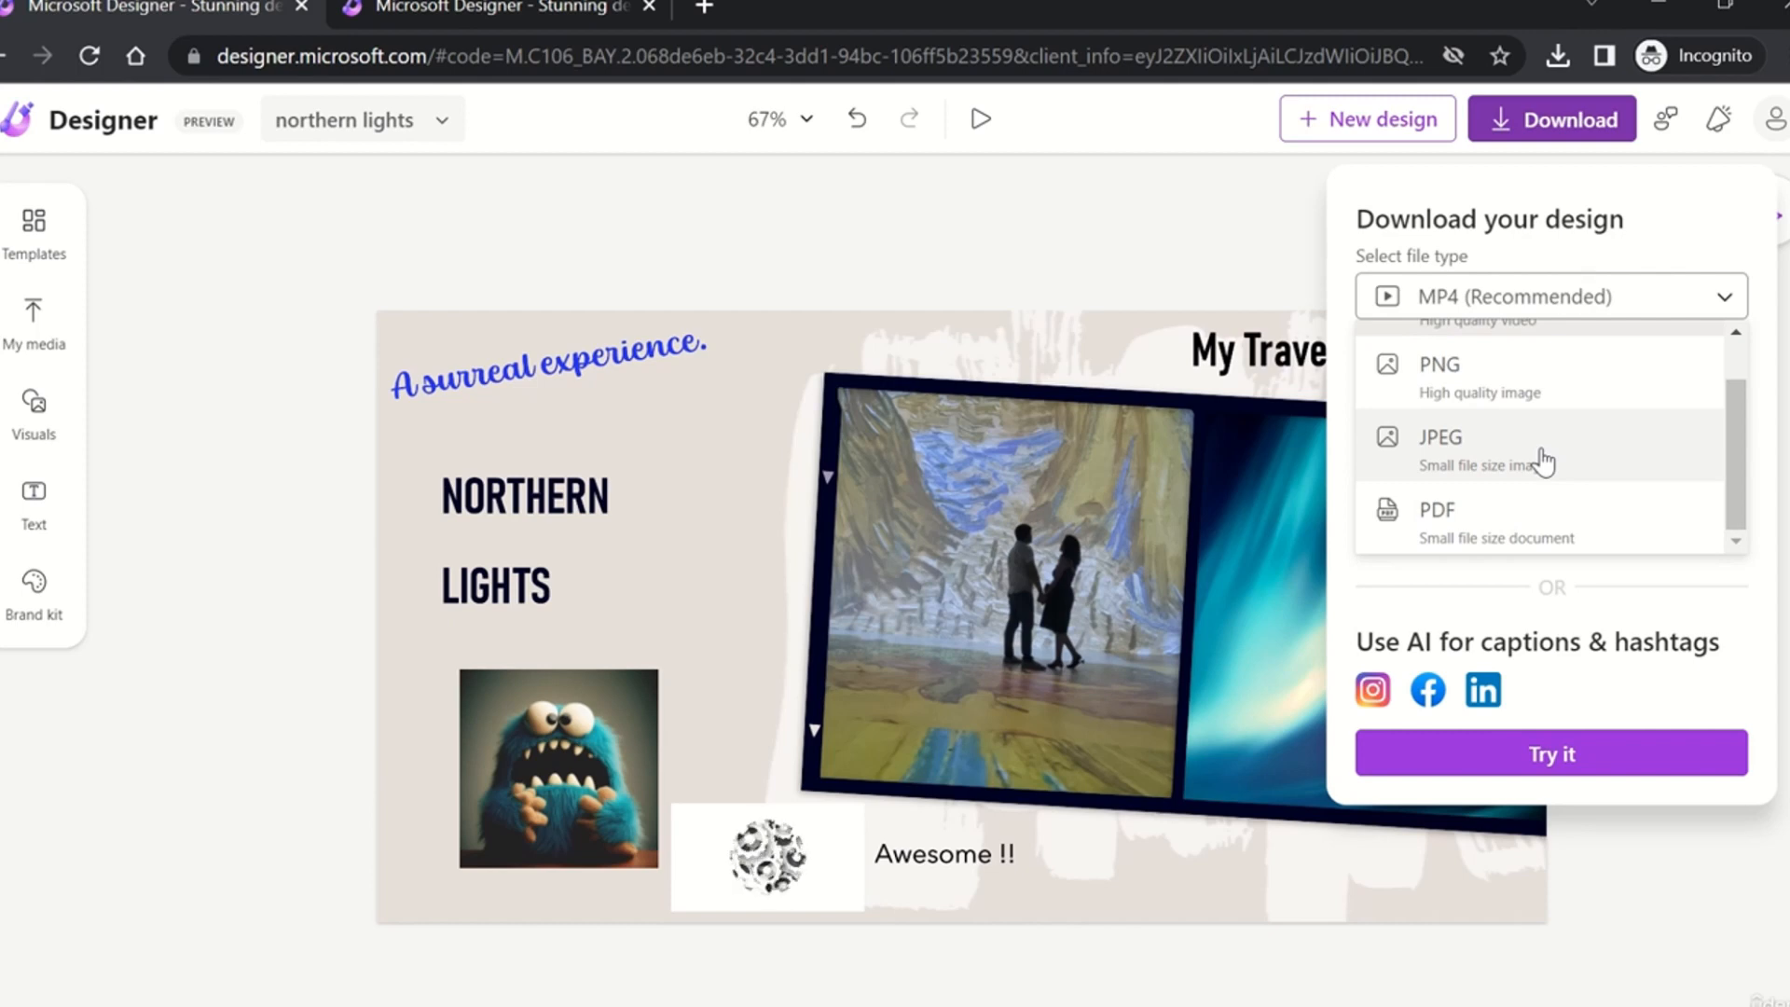
scroll(1529, 410, up, 1)
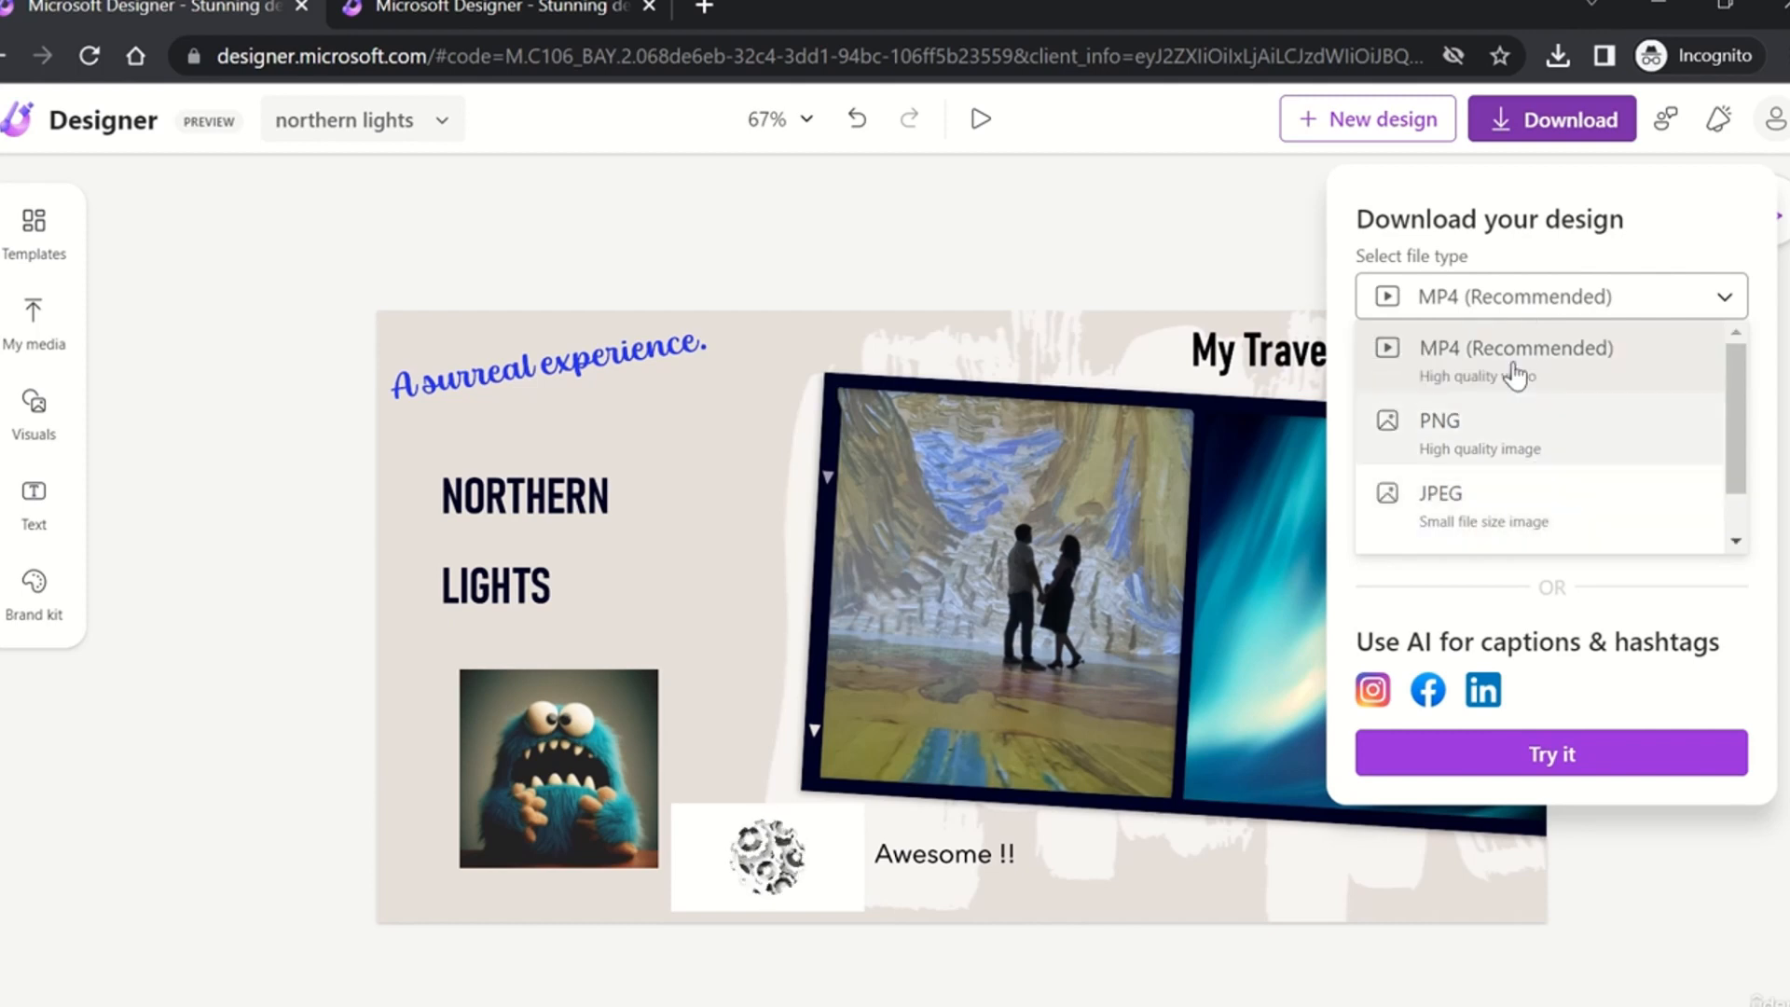
click(1538, 368)
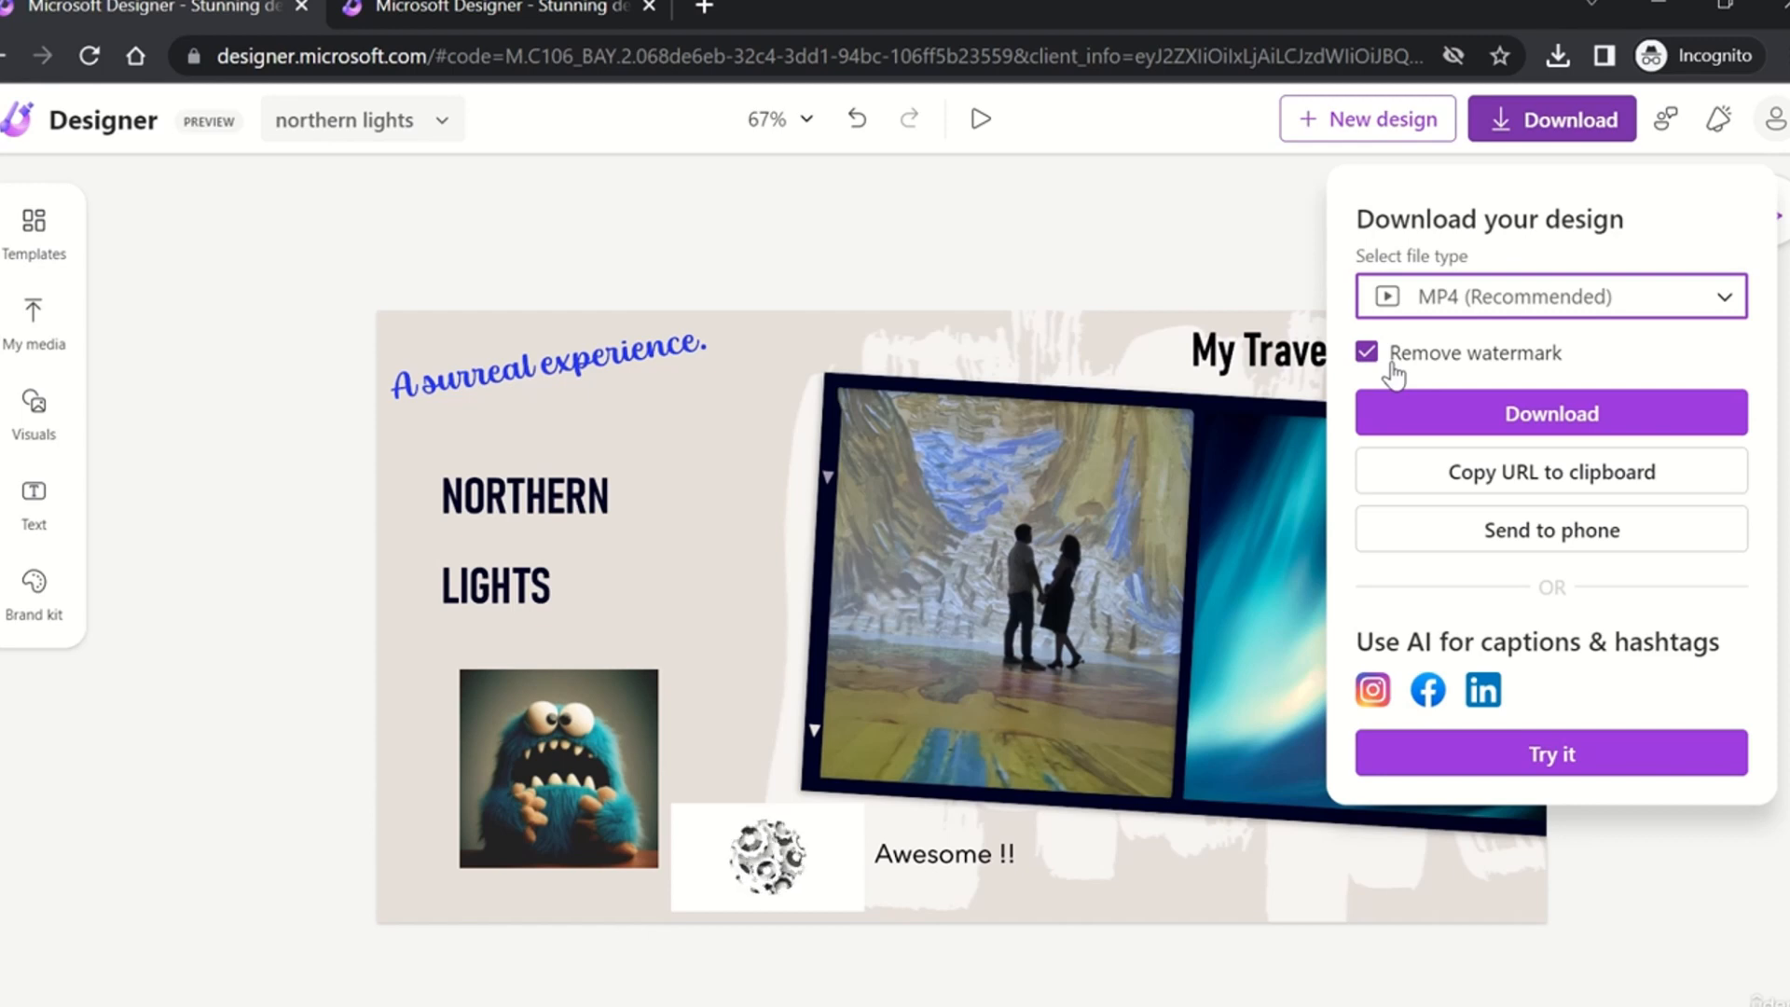
click(1367, 352)
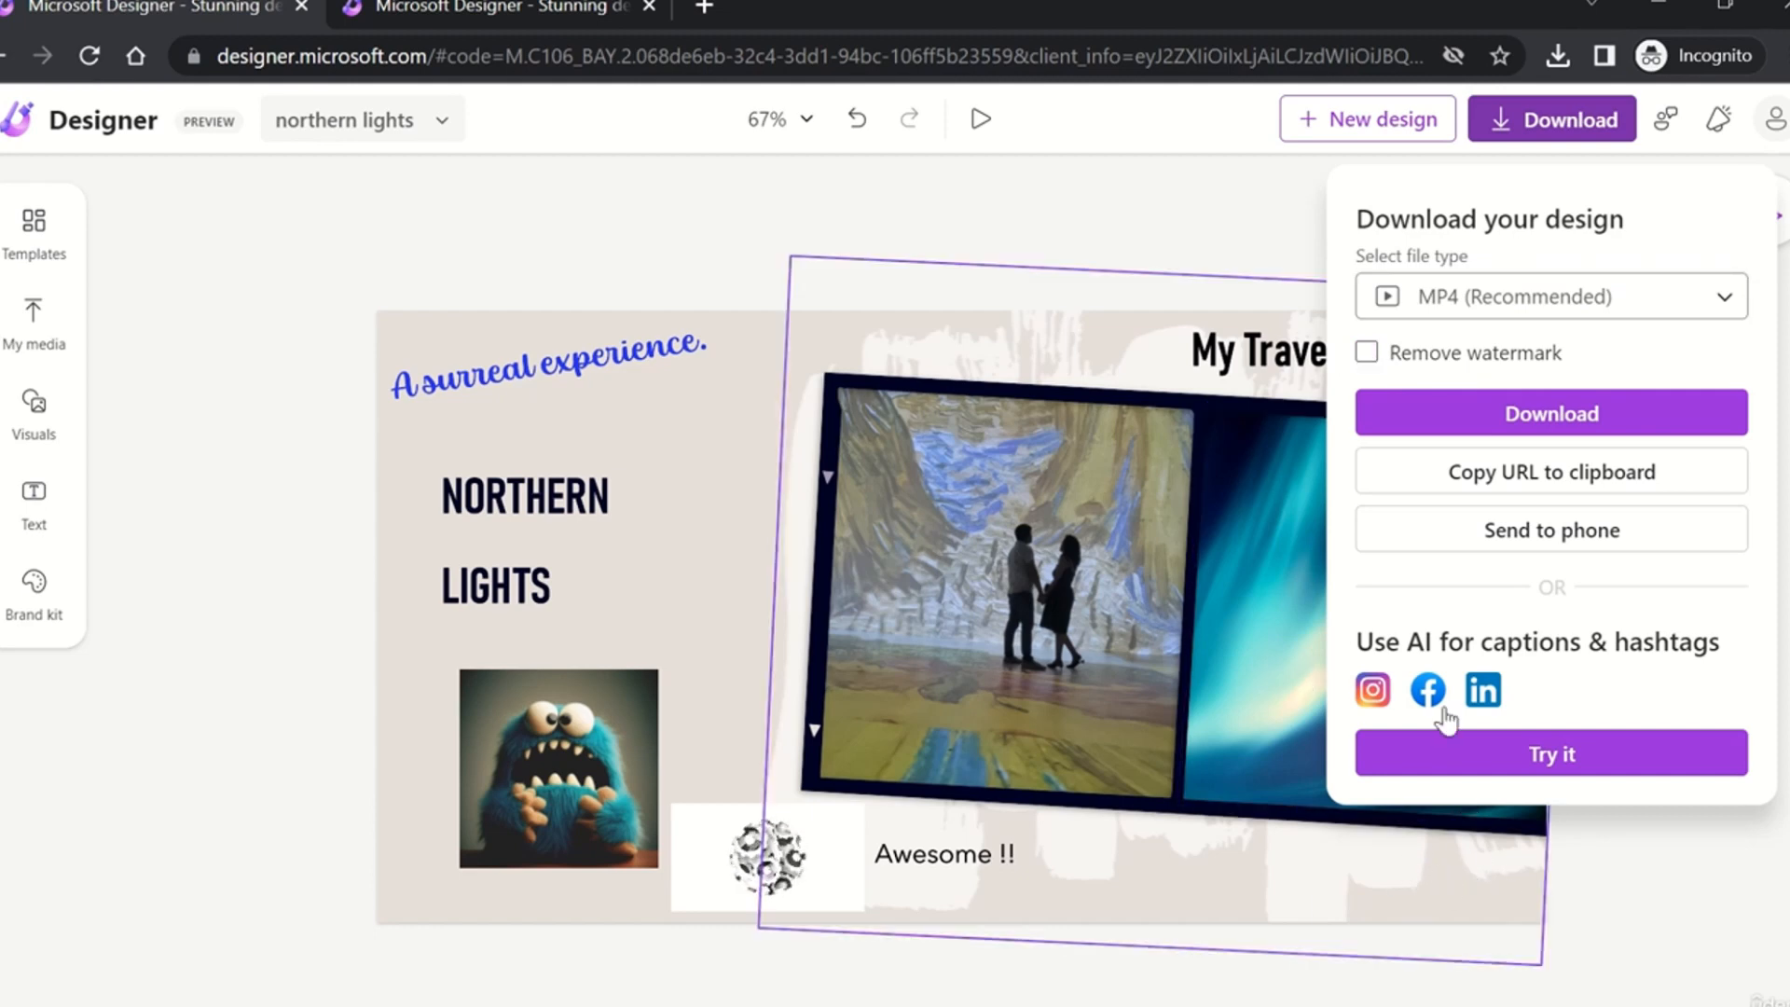
click(1367, 356)
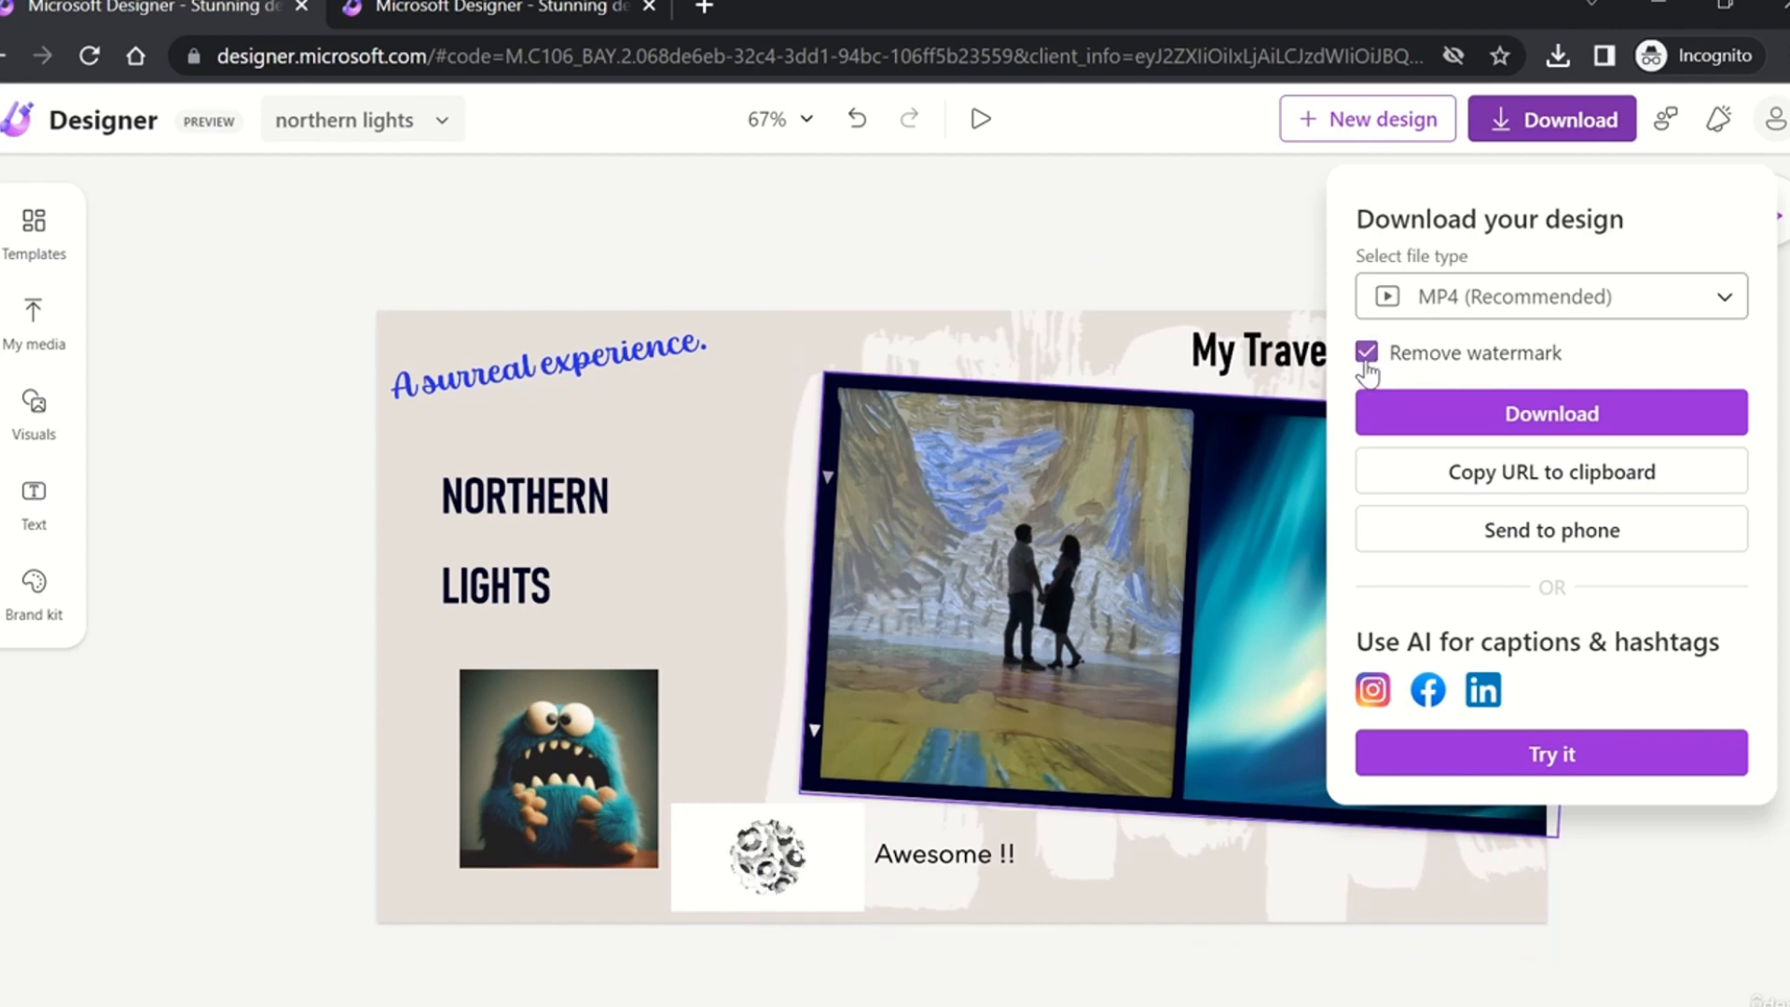
Step: Copy the design's video URL with clipboard access allowed, and view the video in a separate browser tab
click(1505, 476)
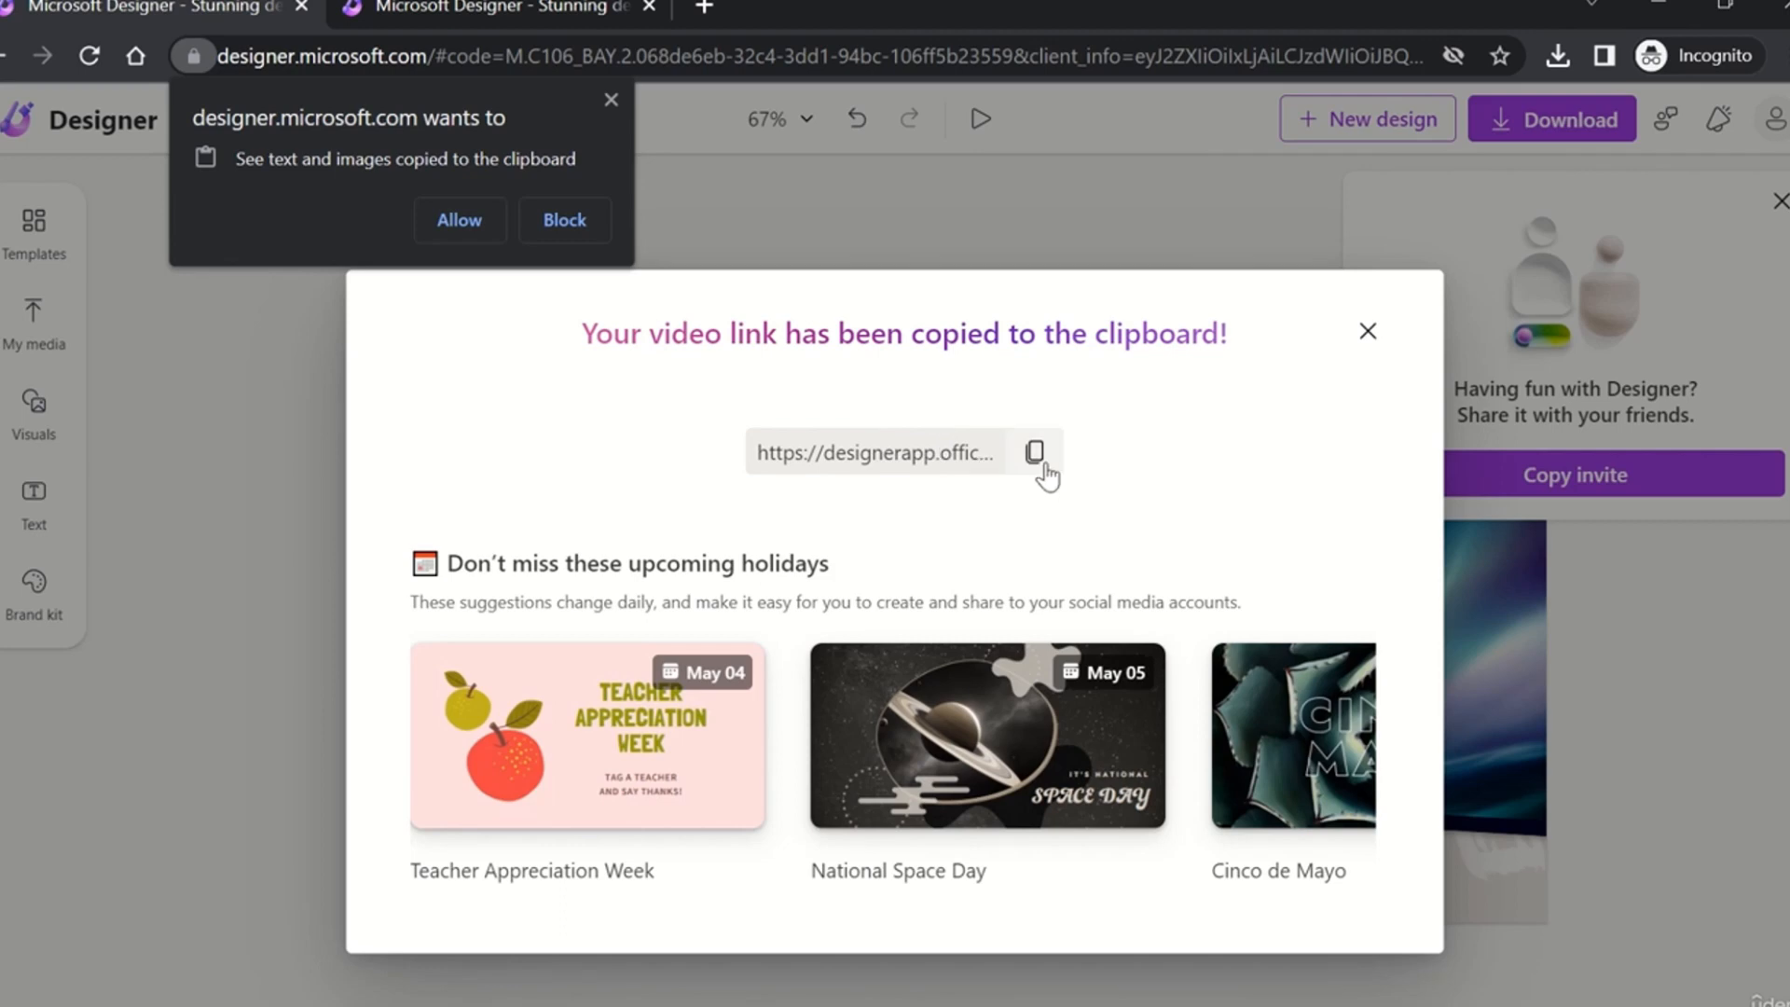
click(478, 217)
click(704, 9)
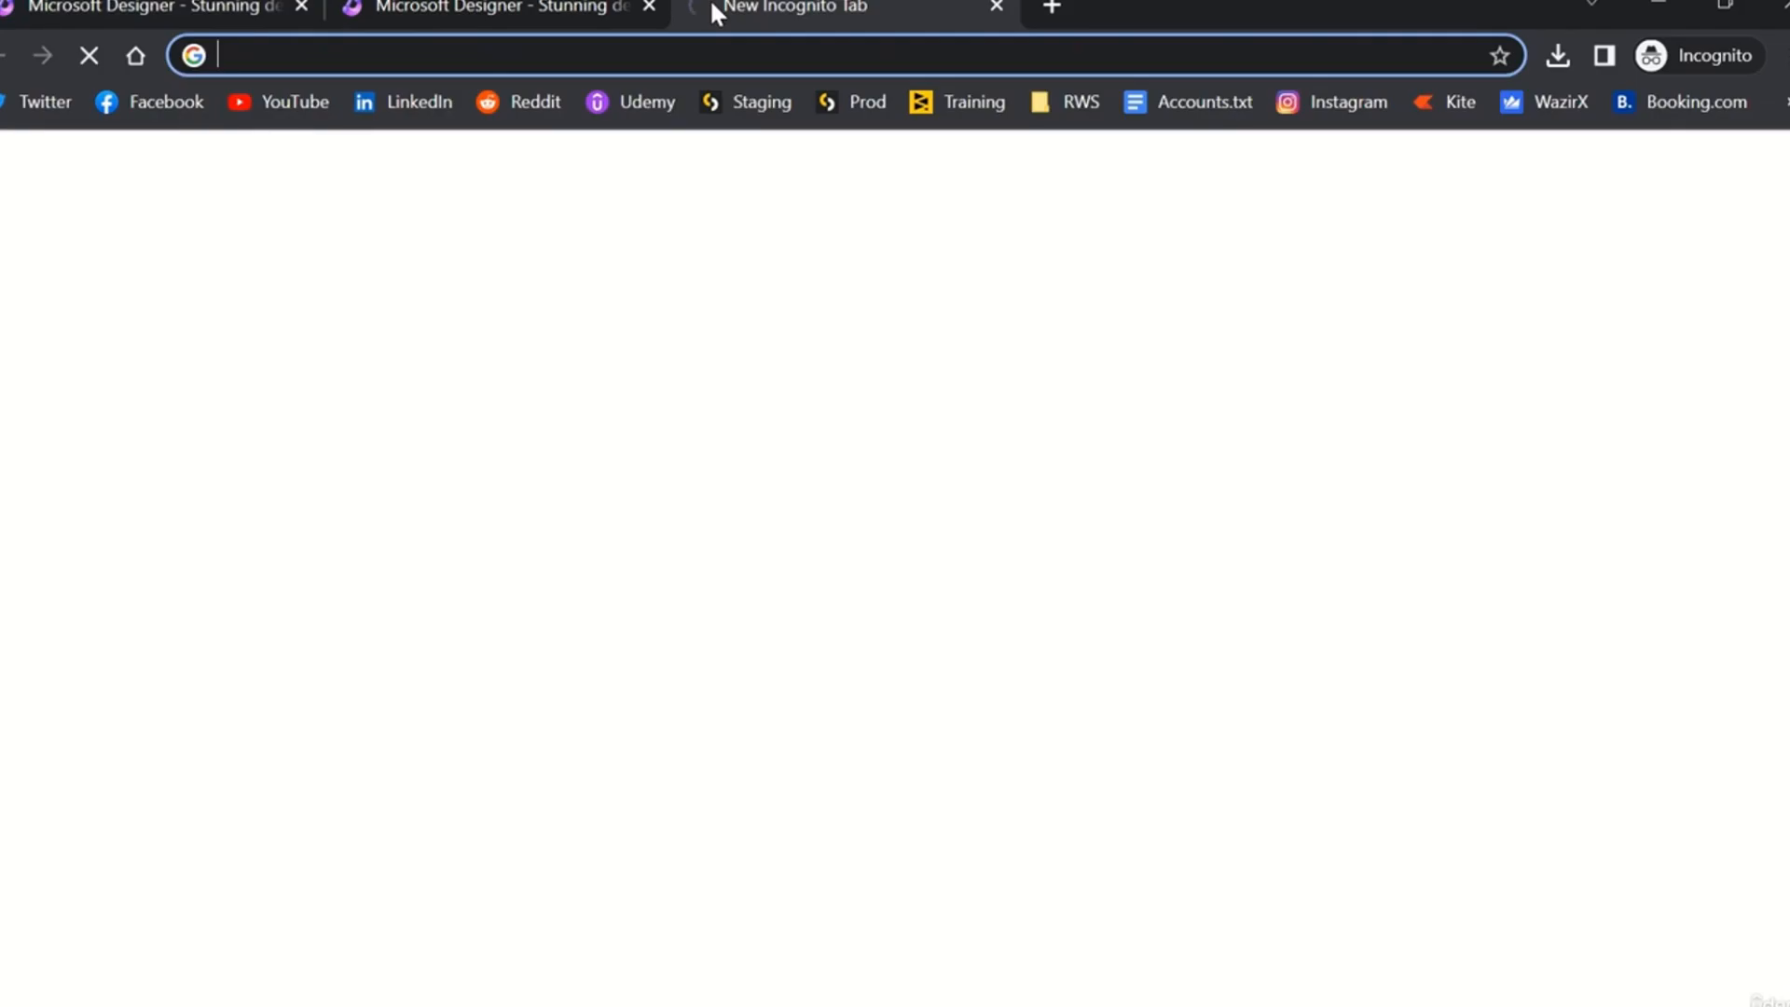
key(ctrl+v)
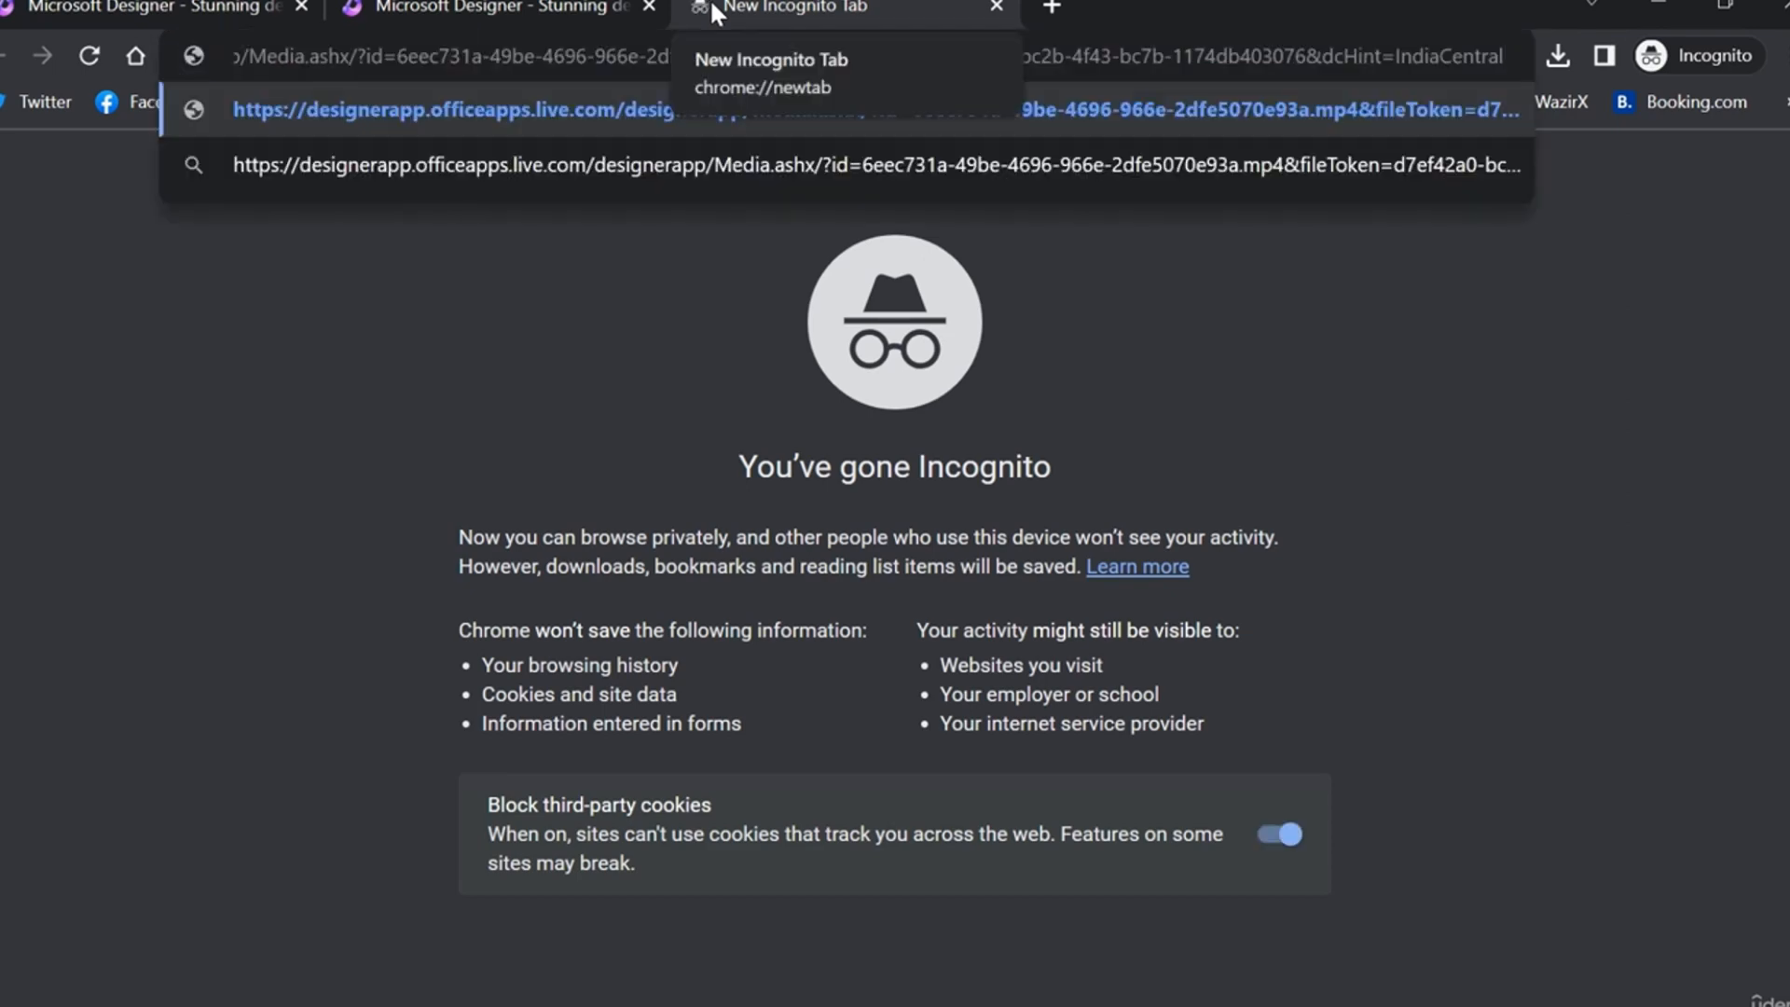
key(Return)
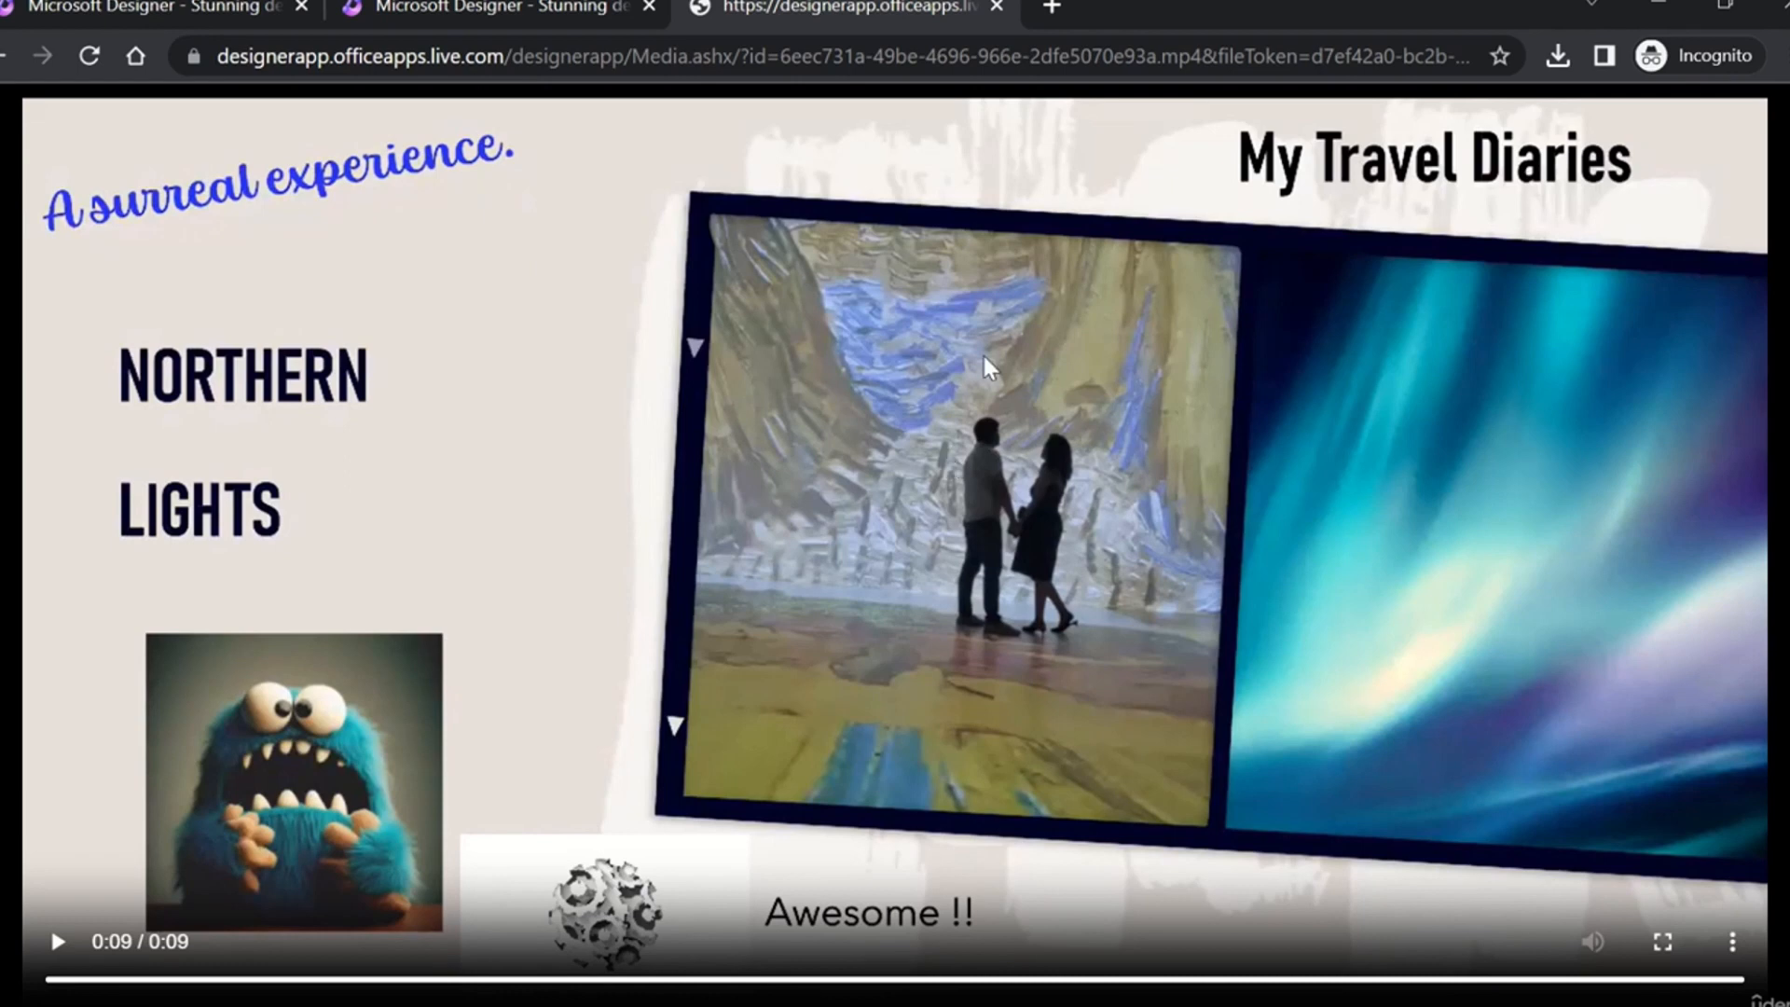
click(996, 7)
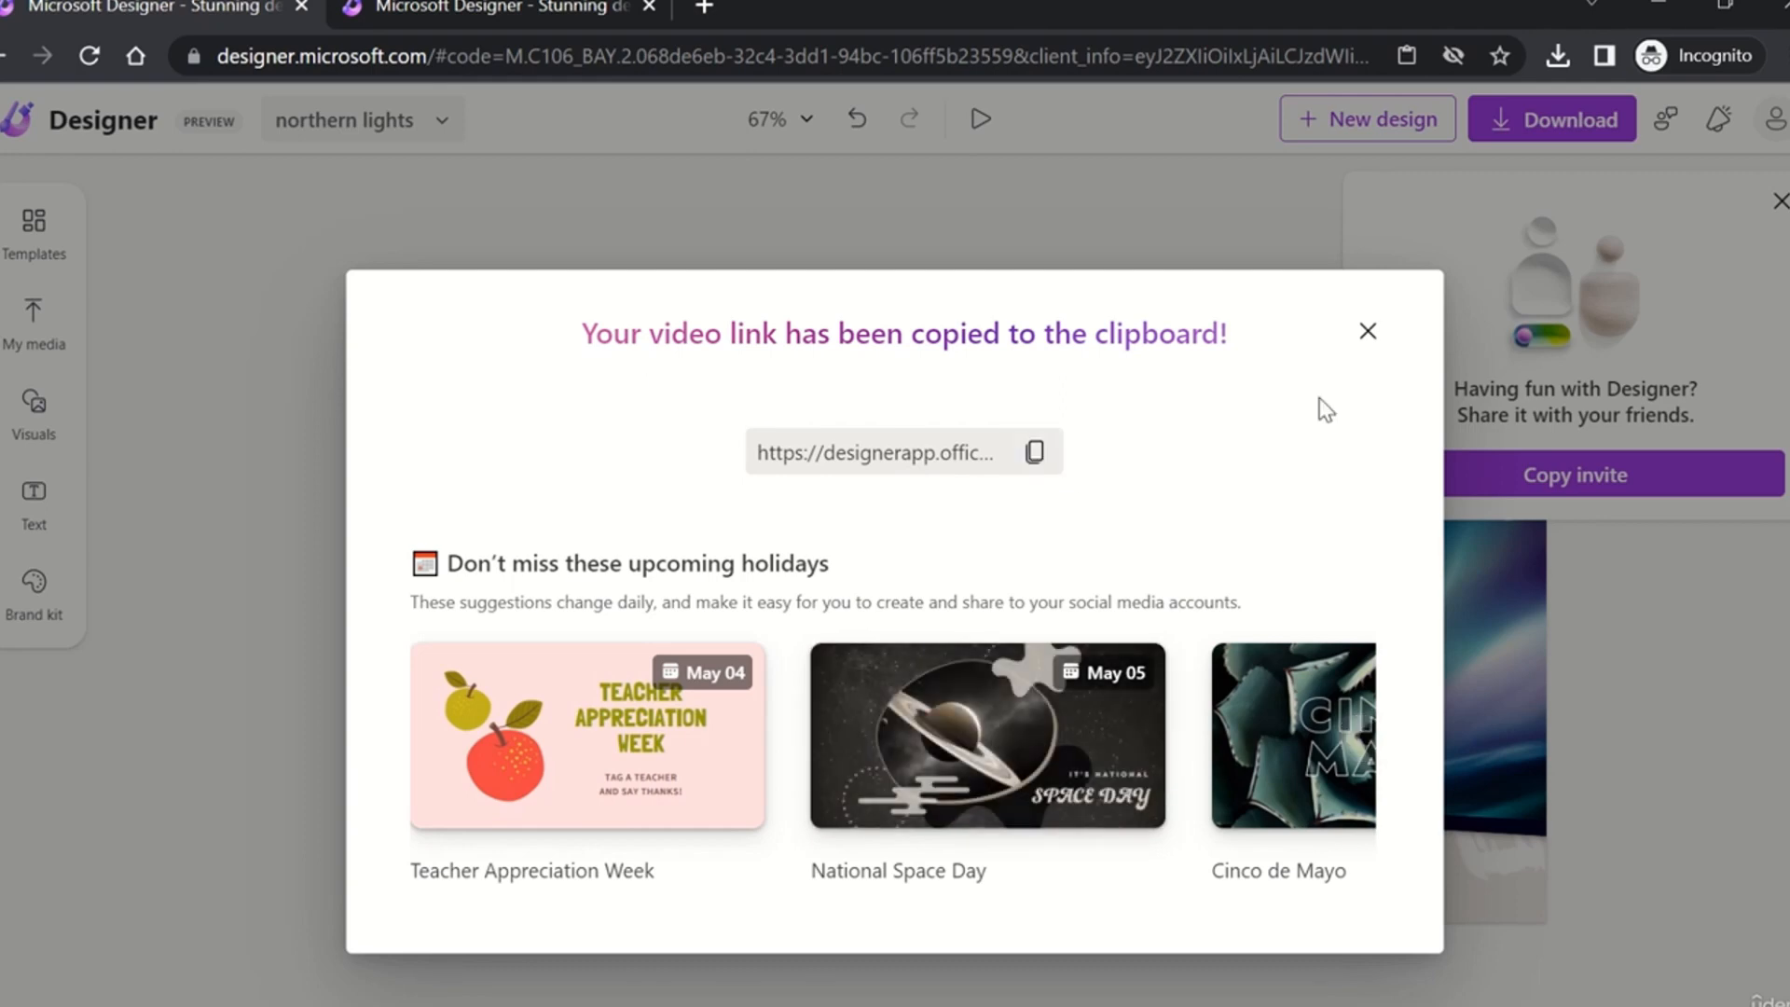
click(1367, 332)
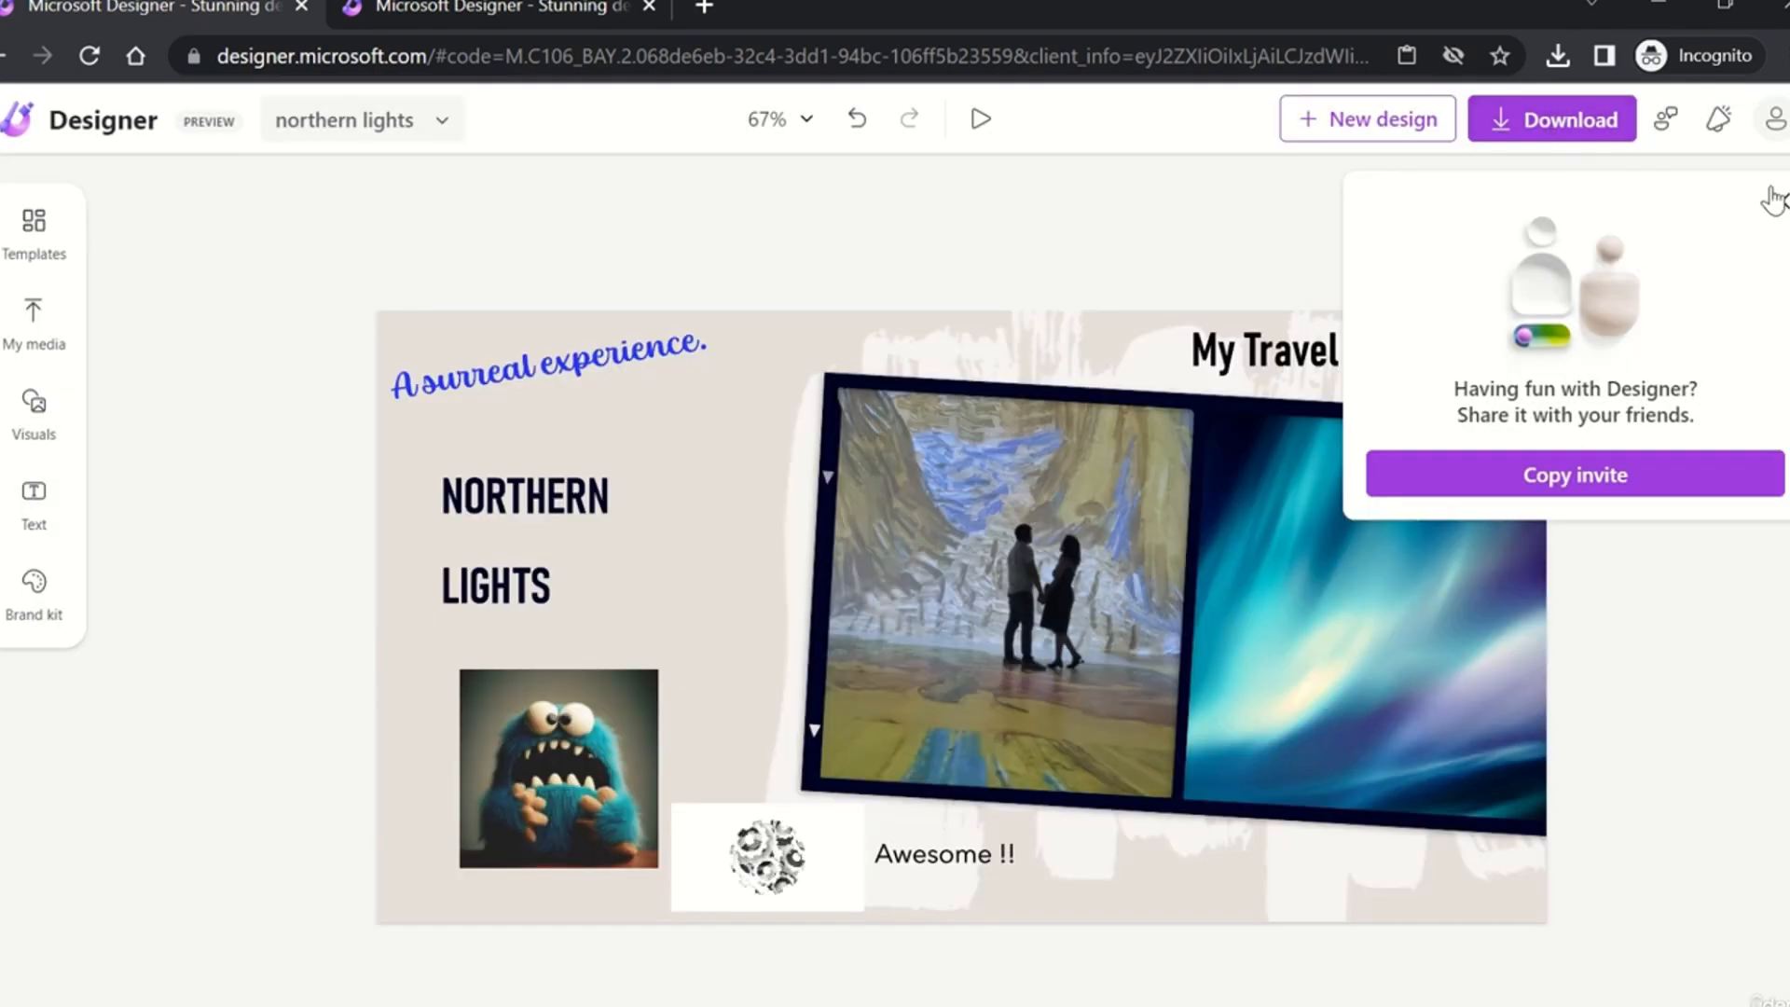
click(1777, 200)
Step: Create a QR code for sending the MP4 video to a phone and dismiss it
click(1558, 123)
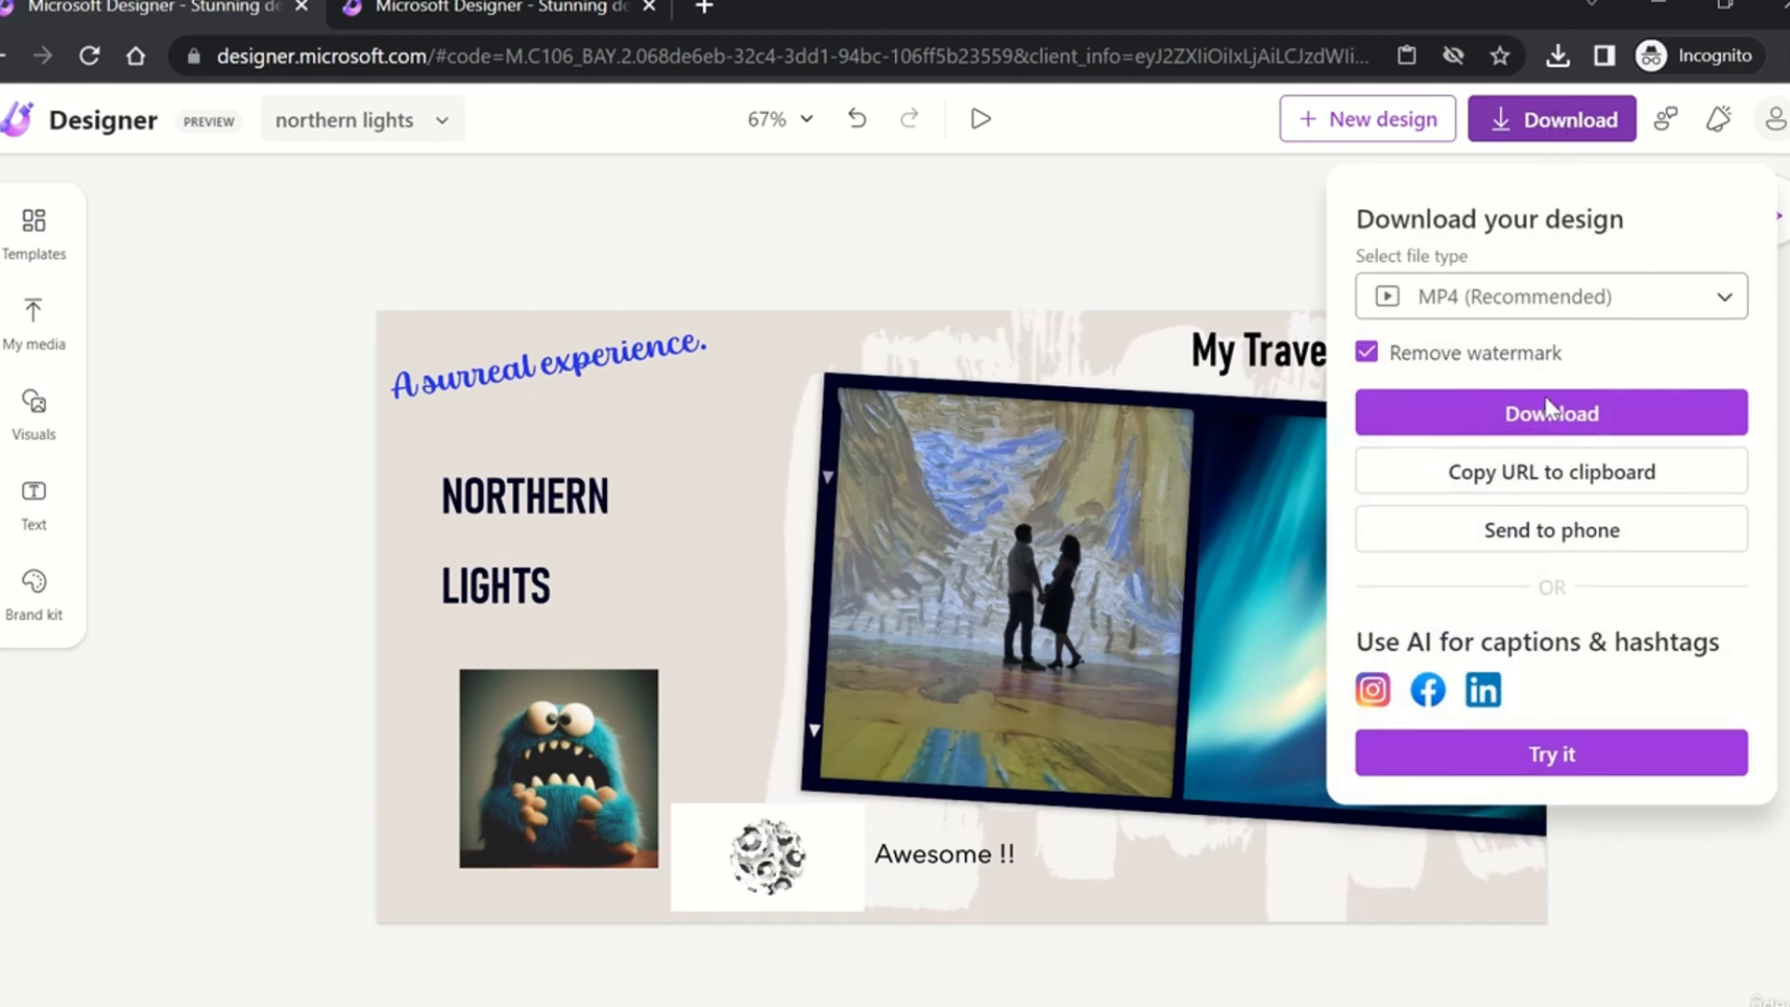
click(1550, 531)
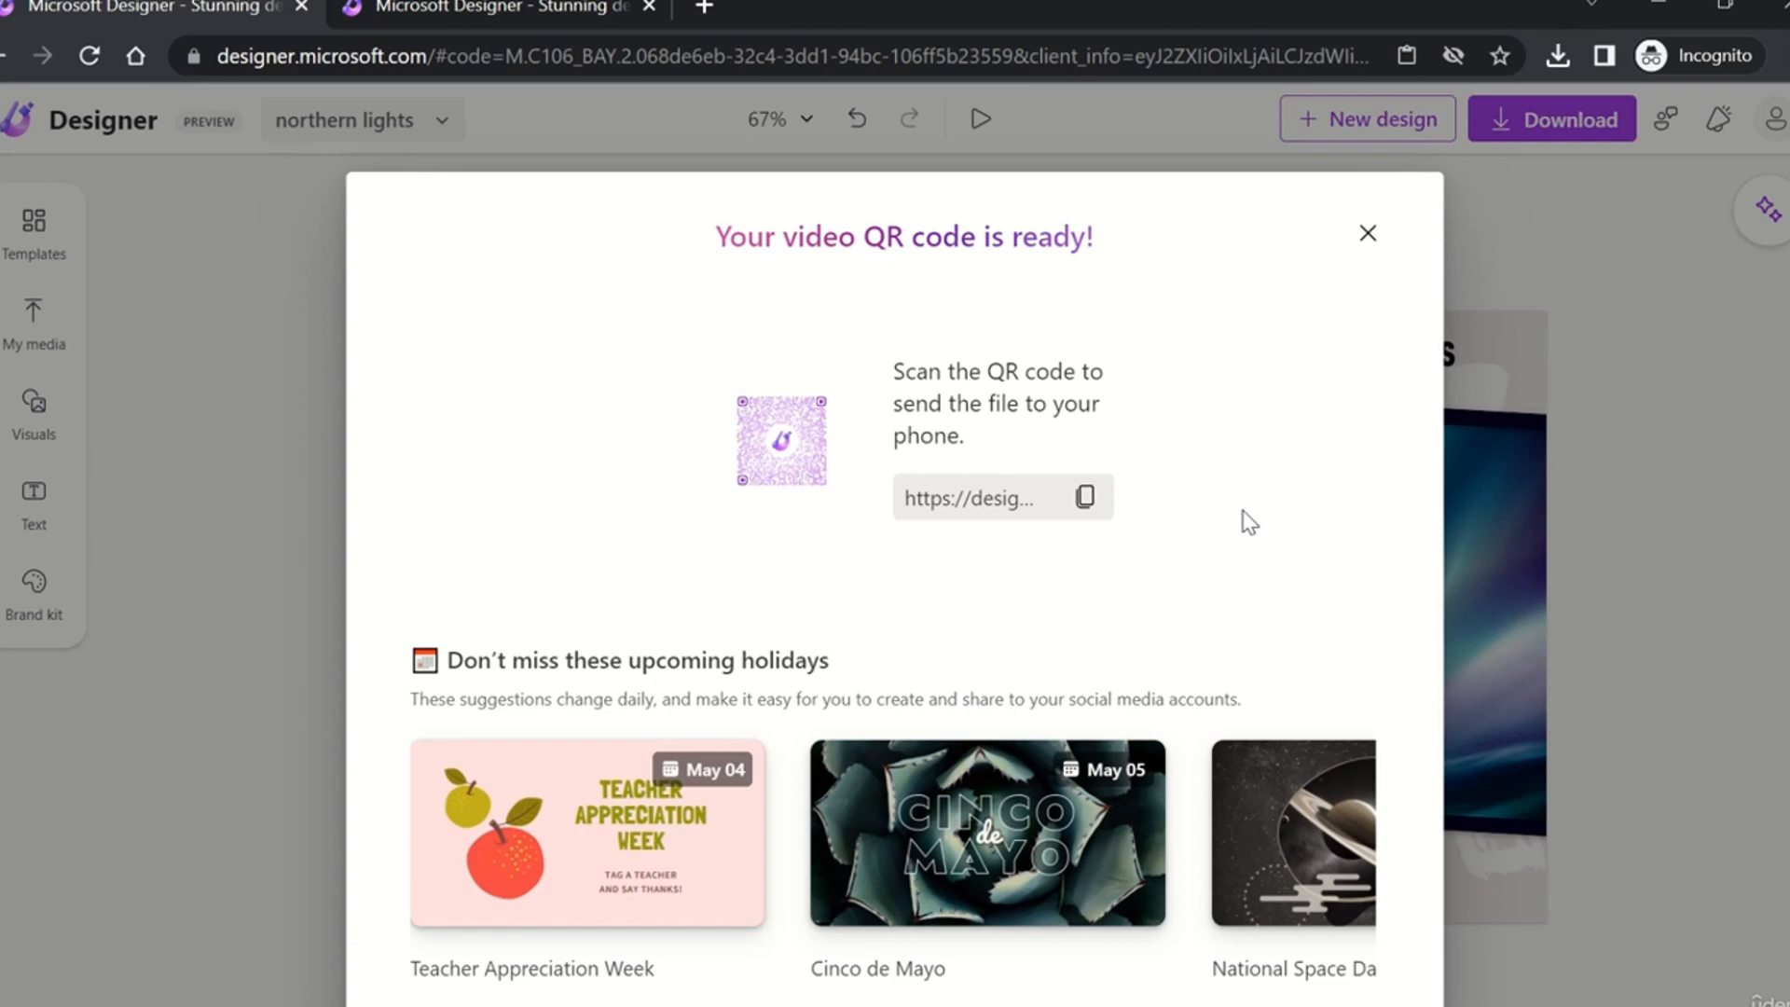
click(1368, 235)
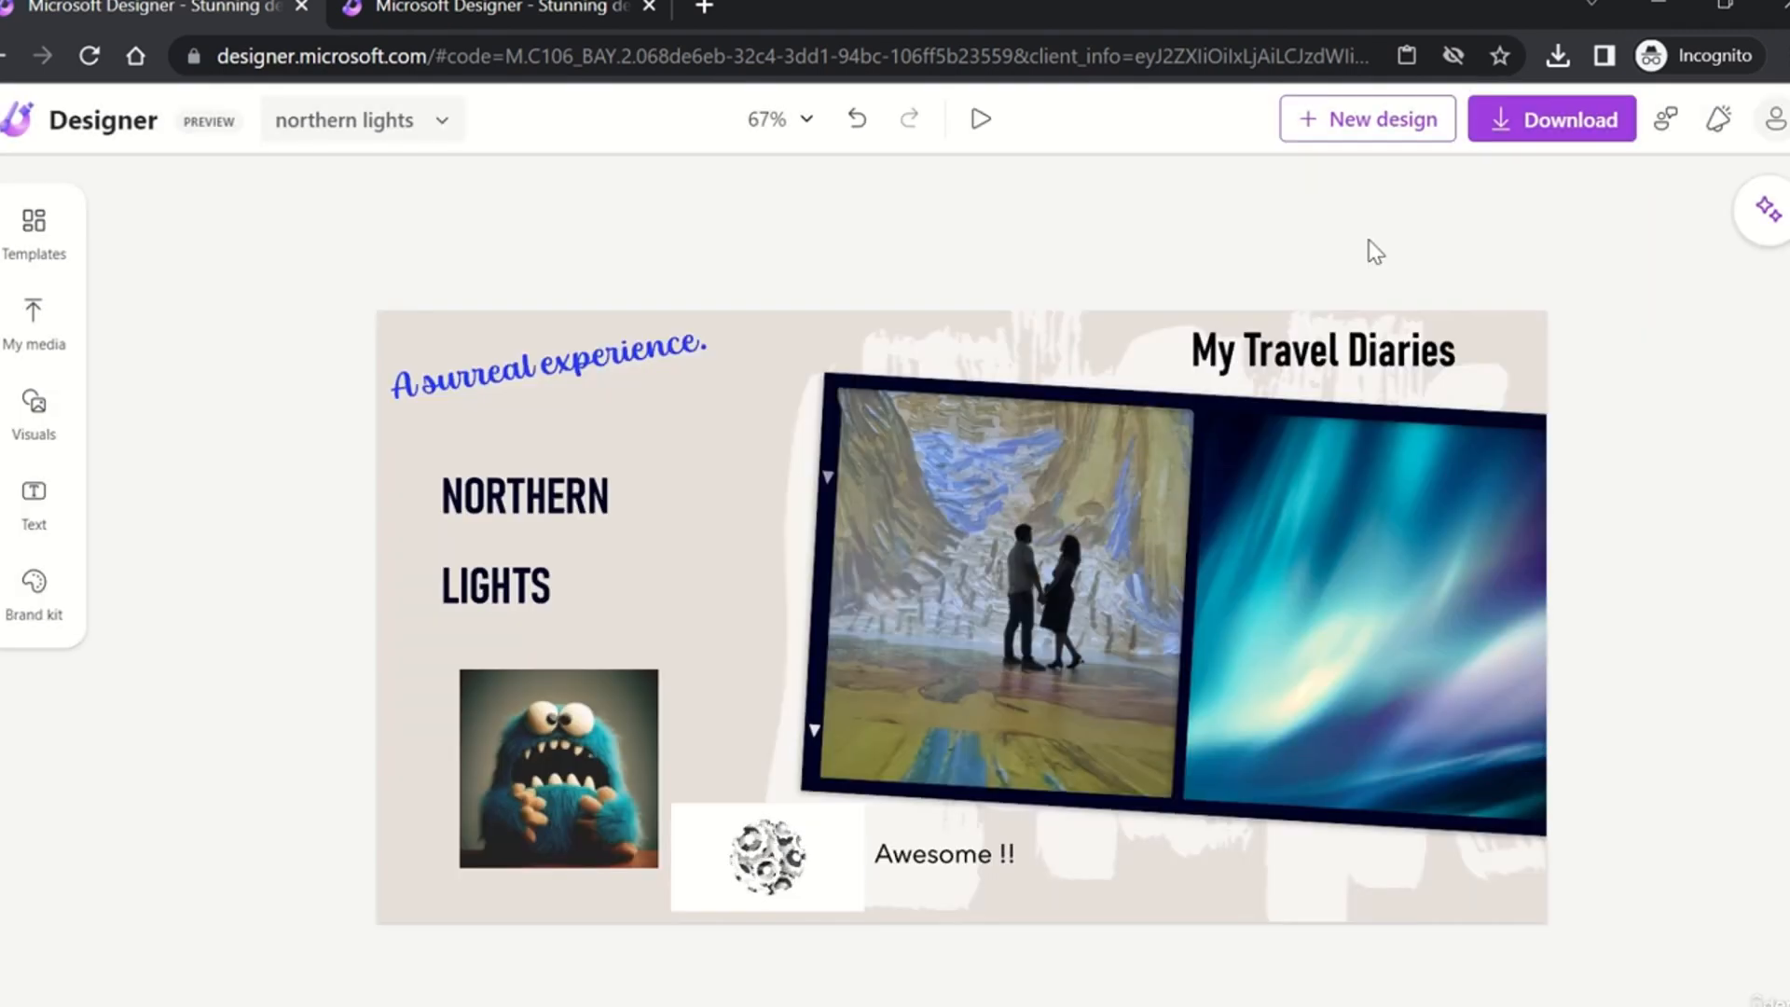
Step: Review the download and sharing options of the northern lights design and the new dark green design
click(1558, 122)
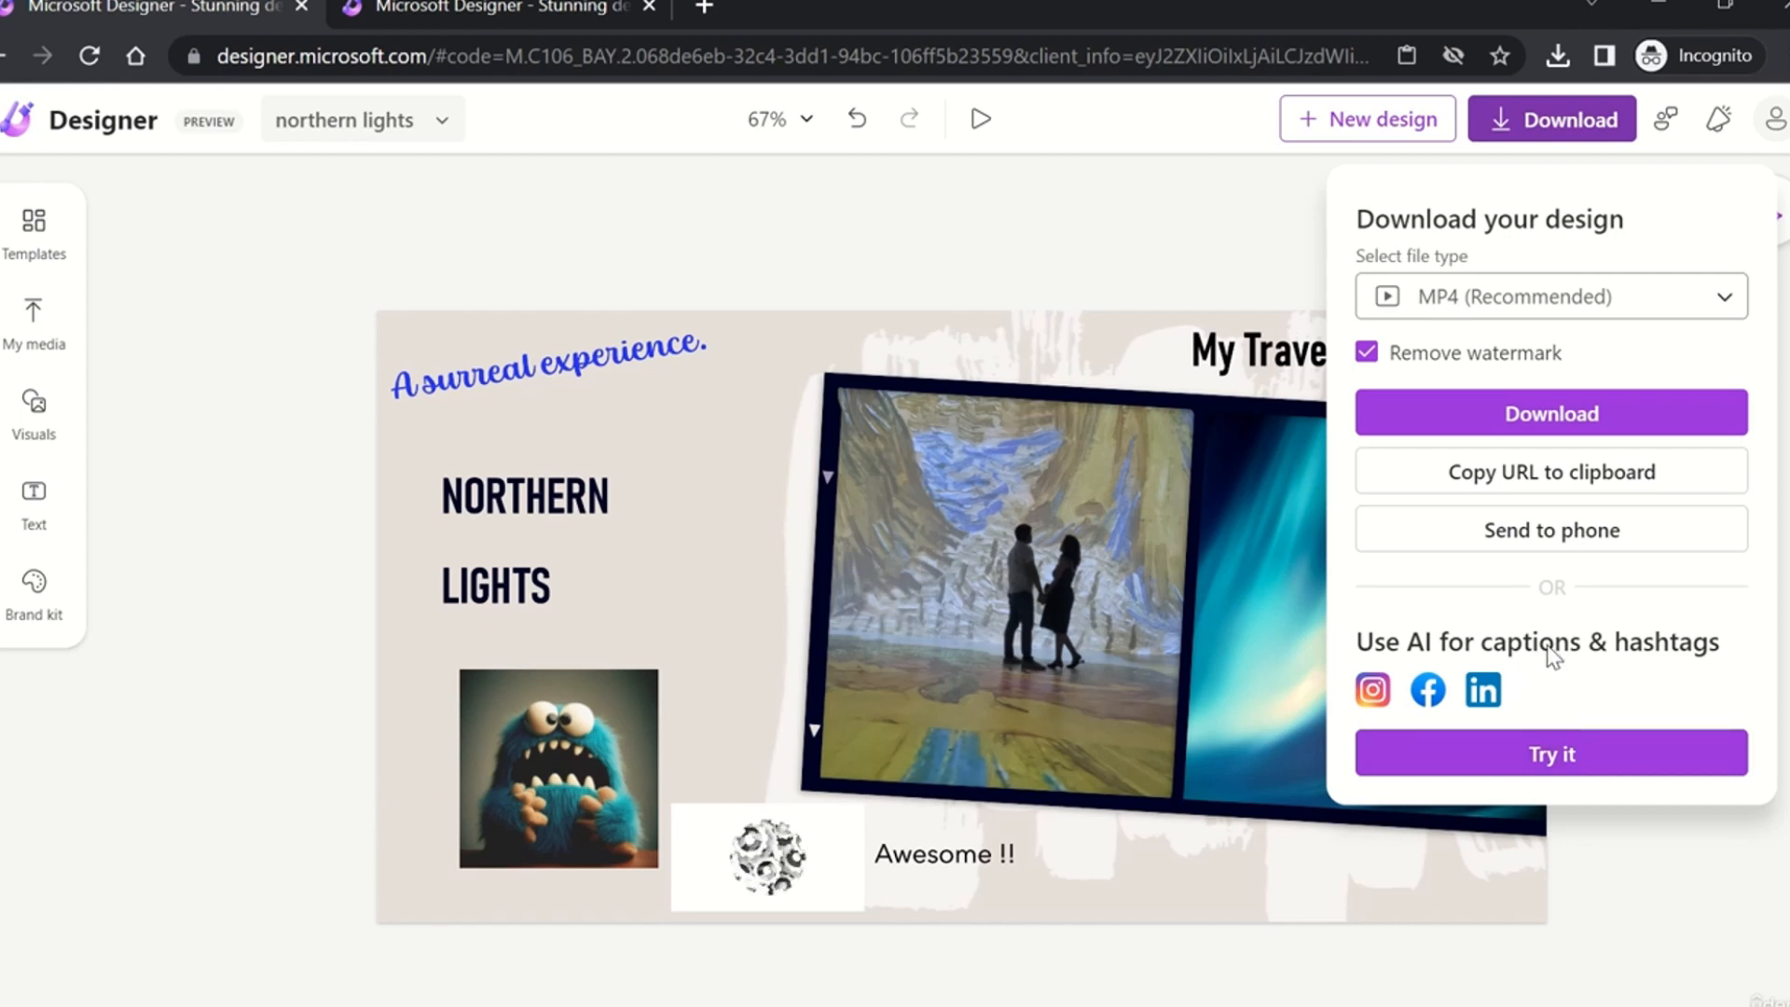
click(1252, 213)
click(525, 11)
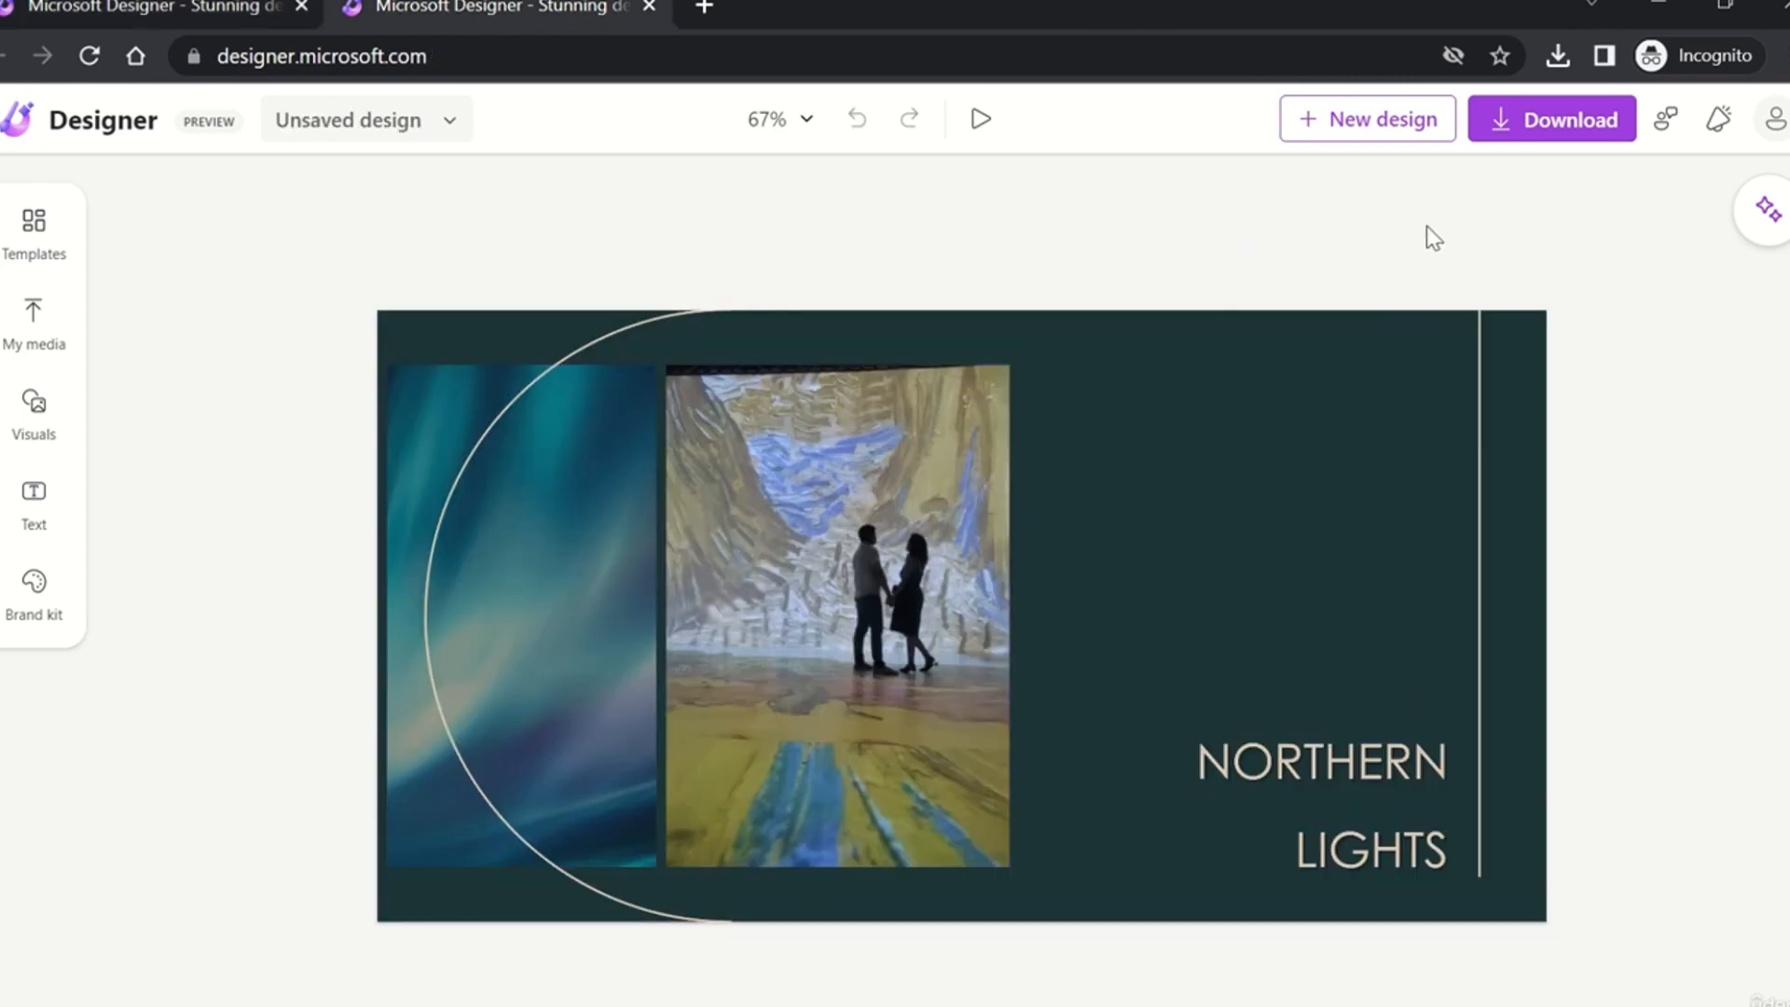
click(1579, 131)
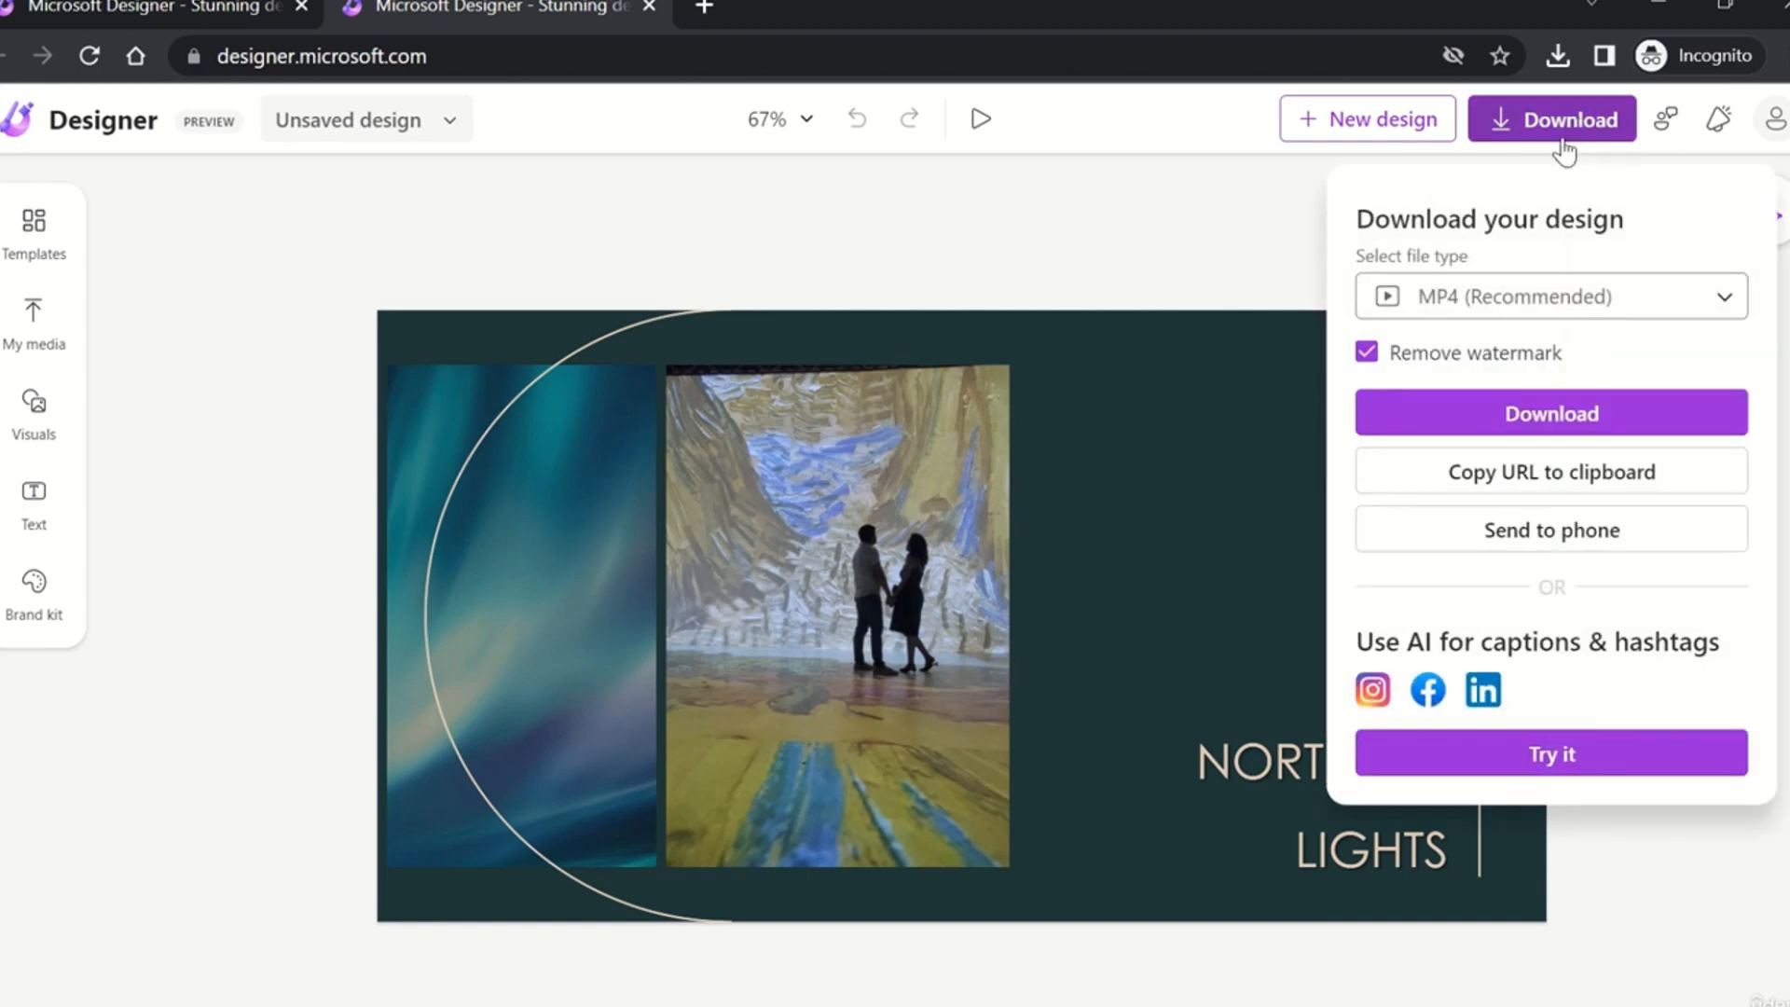
click(1684, 308)
click(1250, 233)
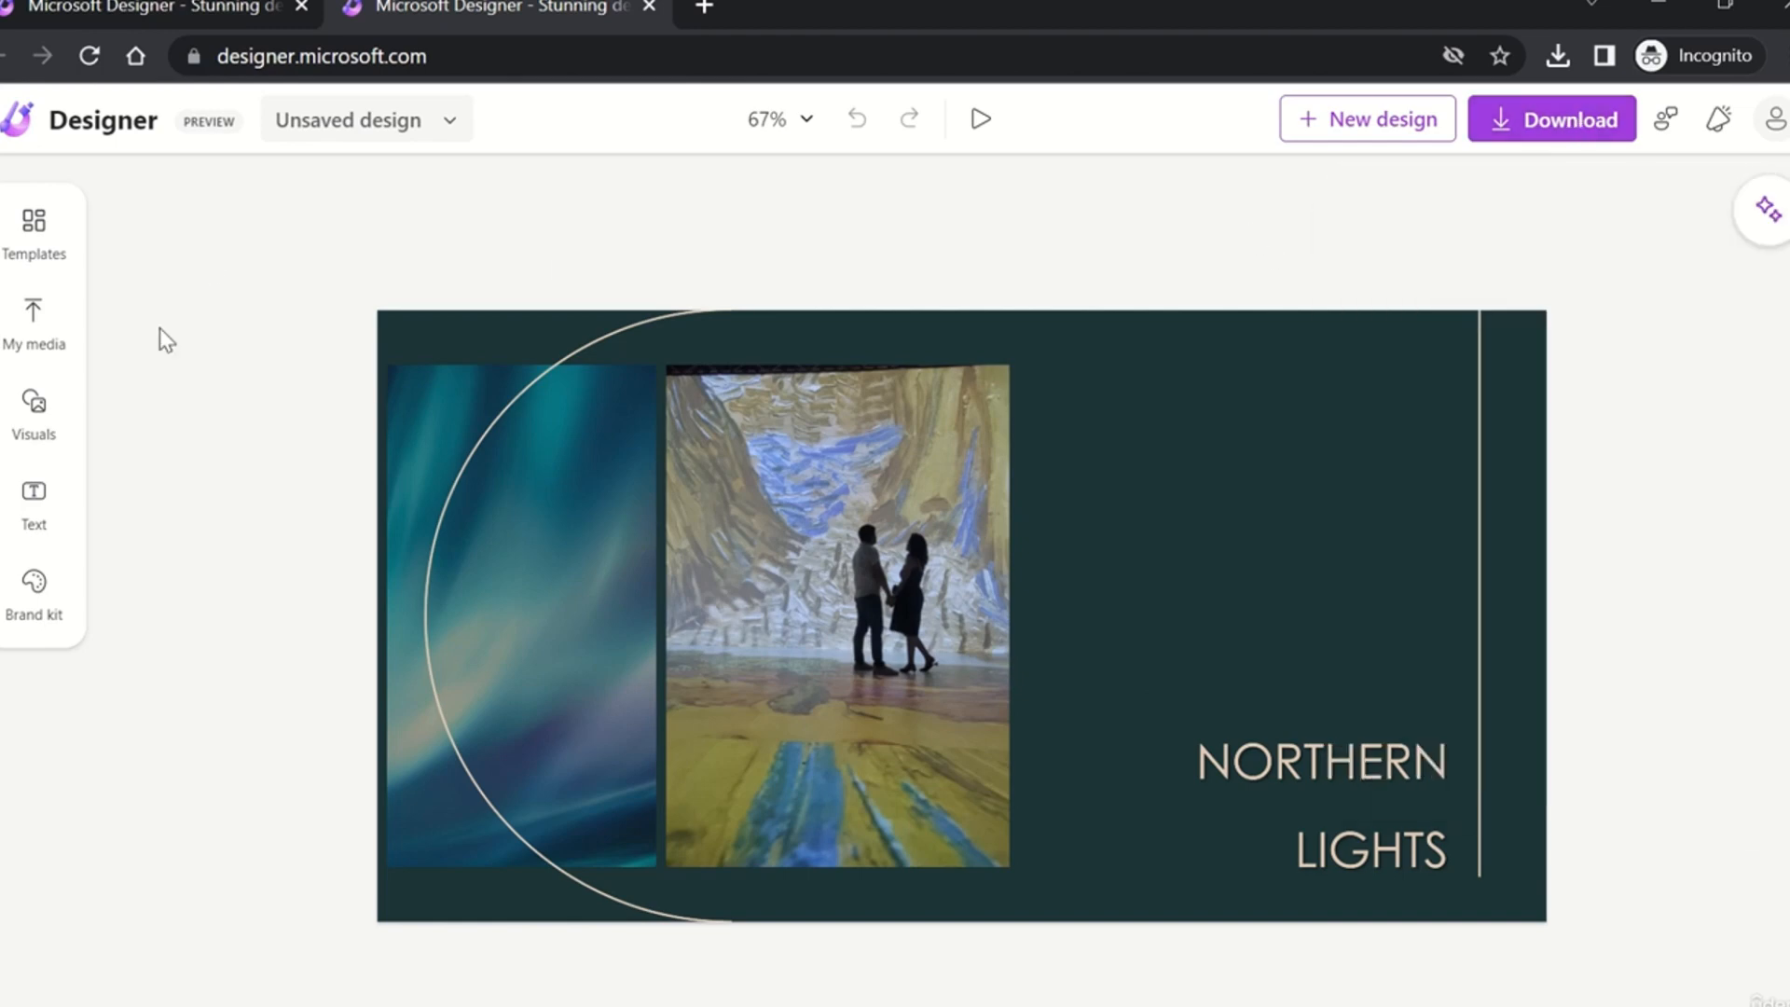
mouse_move(440, 136)
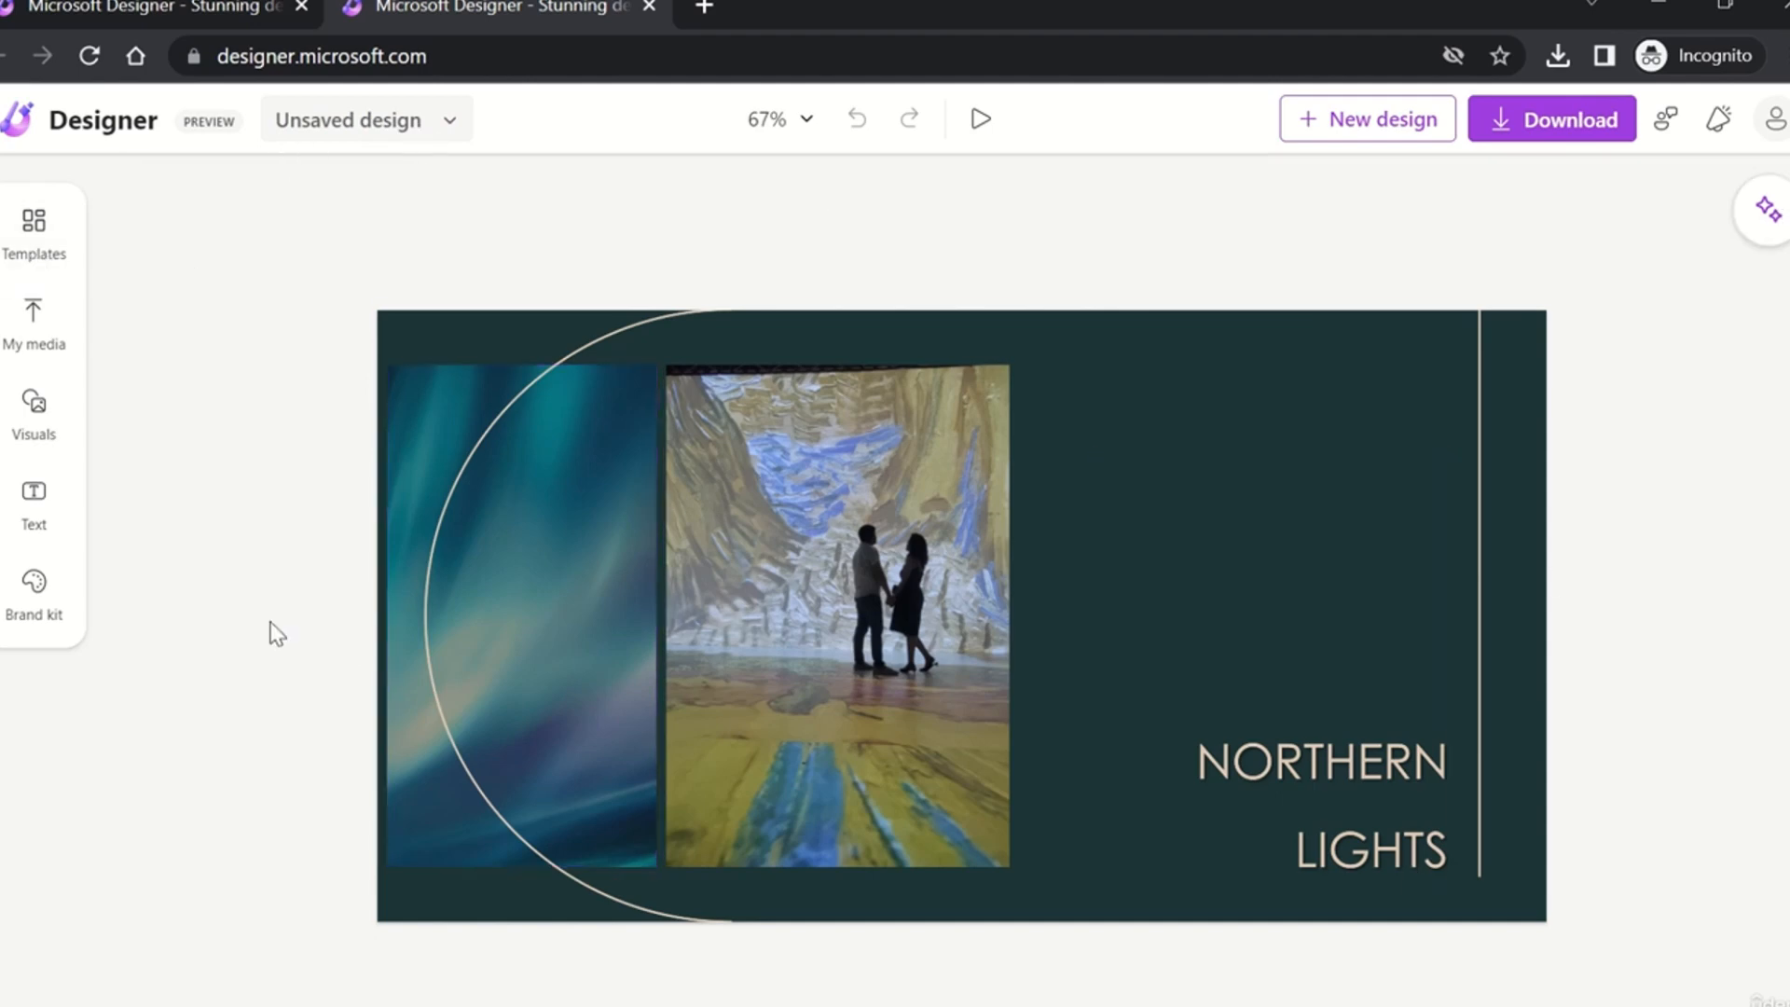
Step: Generate new designs from the description "instagram post about my visit to northern lights"
click(1767, 209)
click(1710, 668)
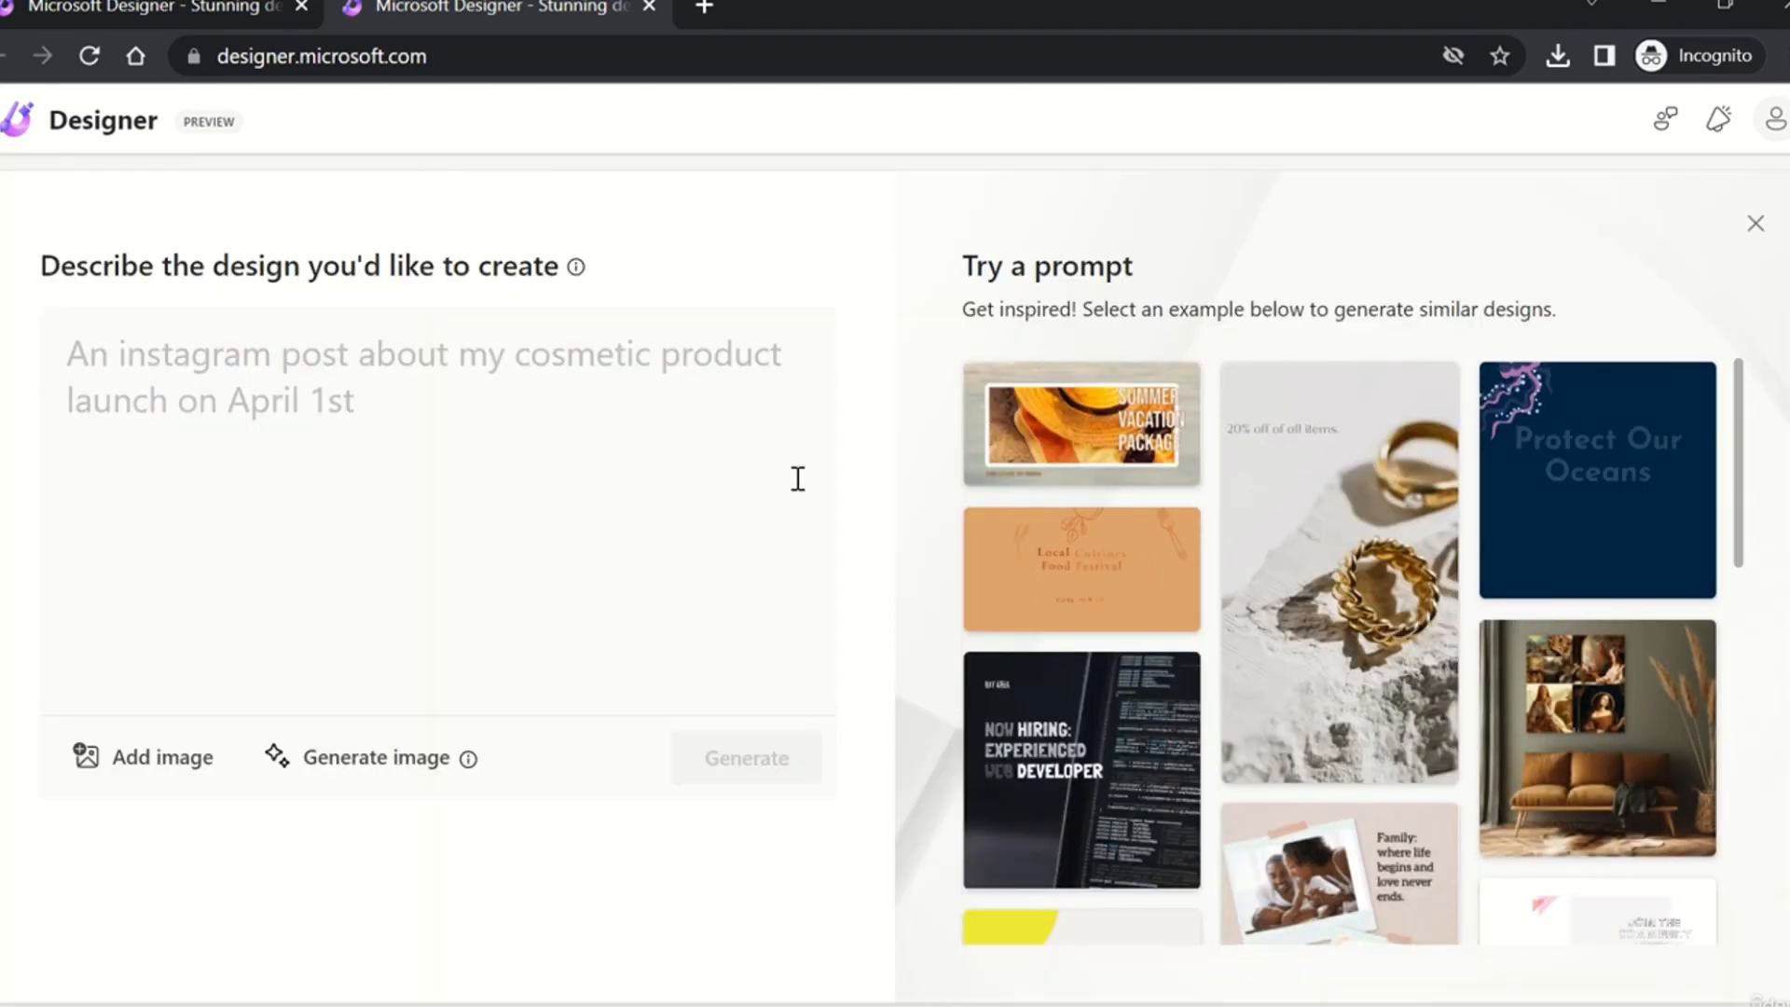
click(289, 420)
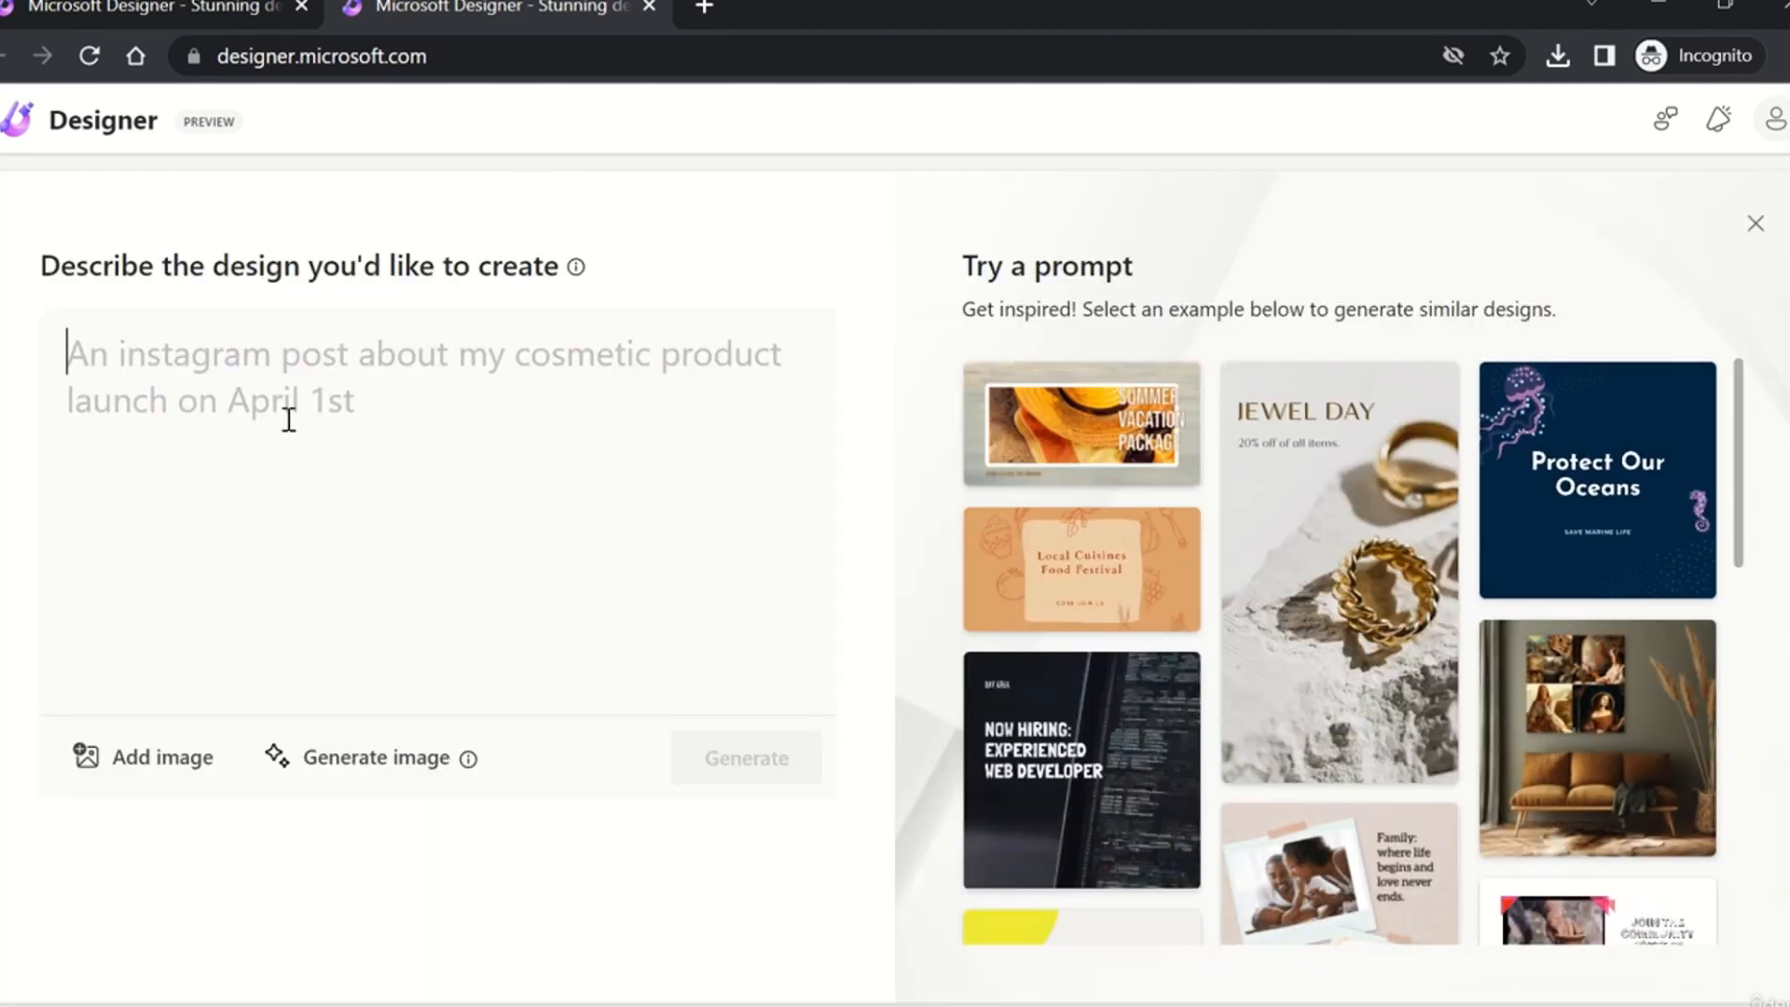
text(instg)
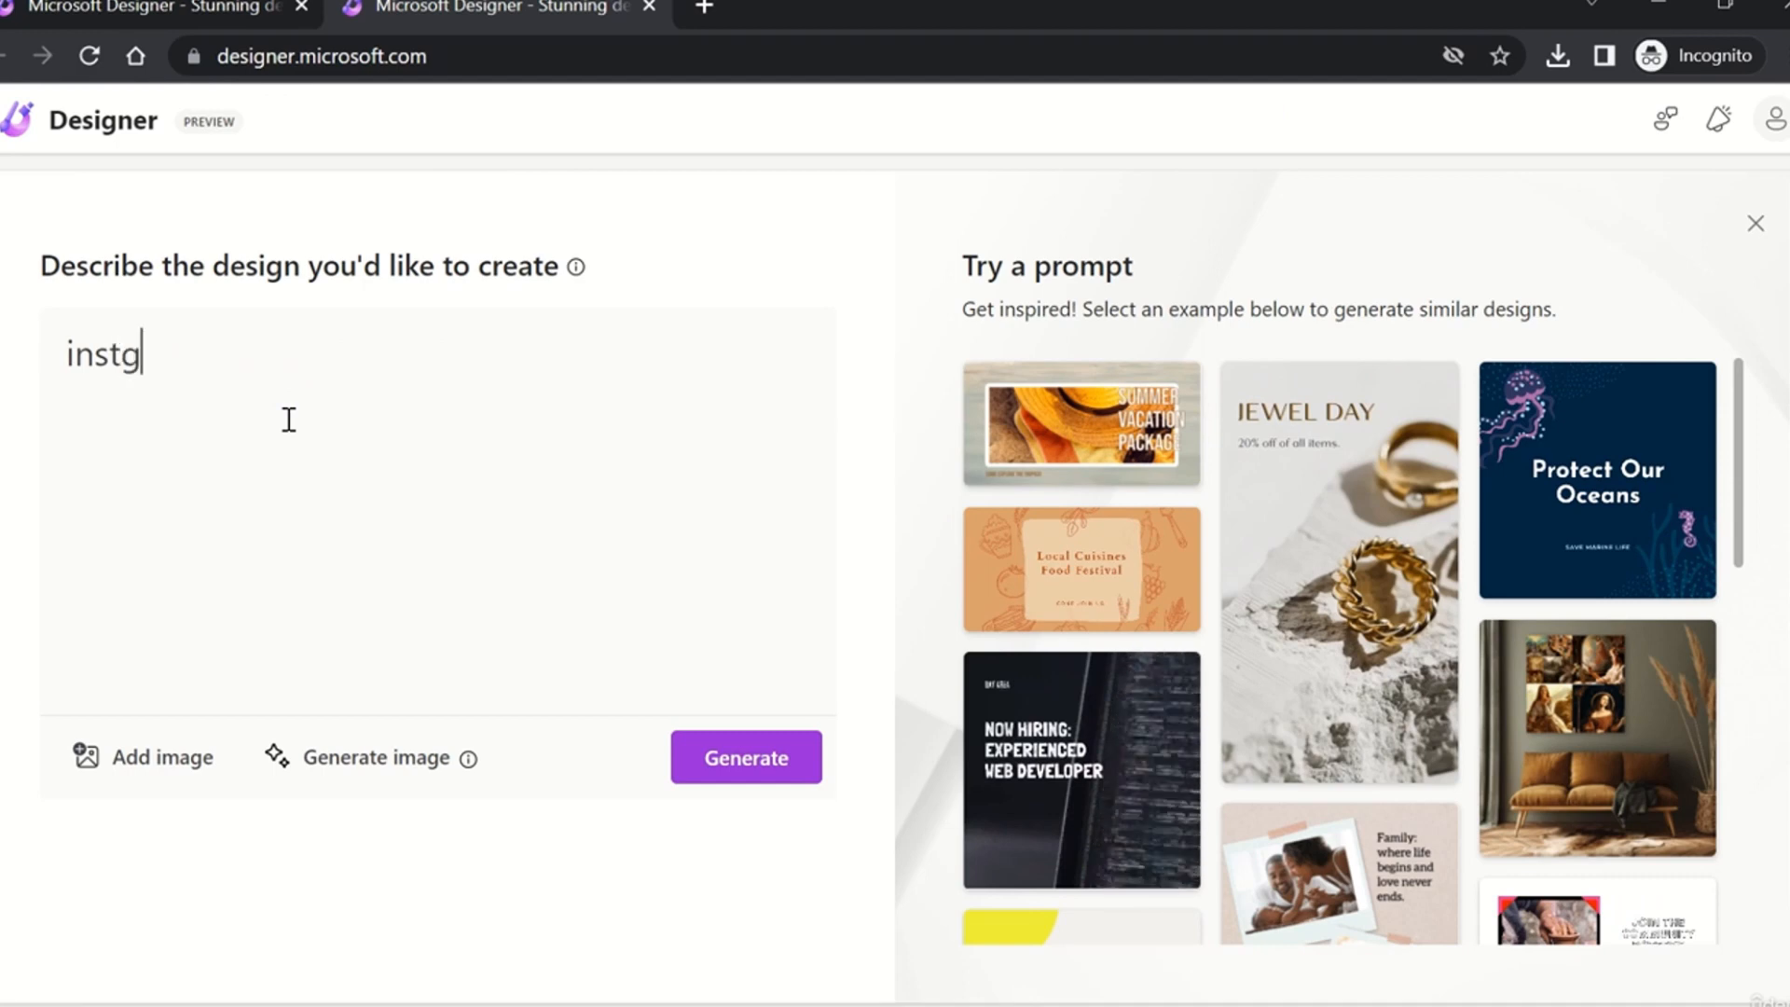
key(BackSpace)
text(agr)
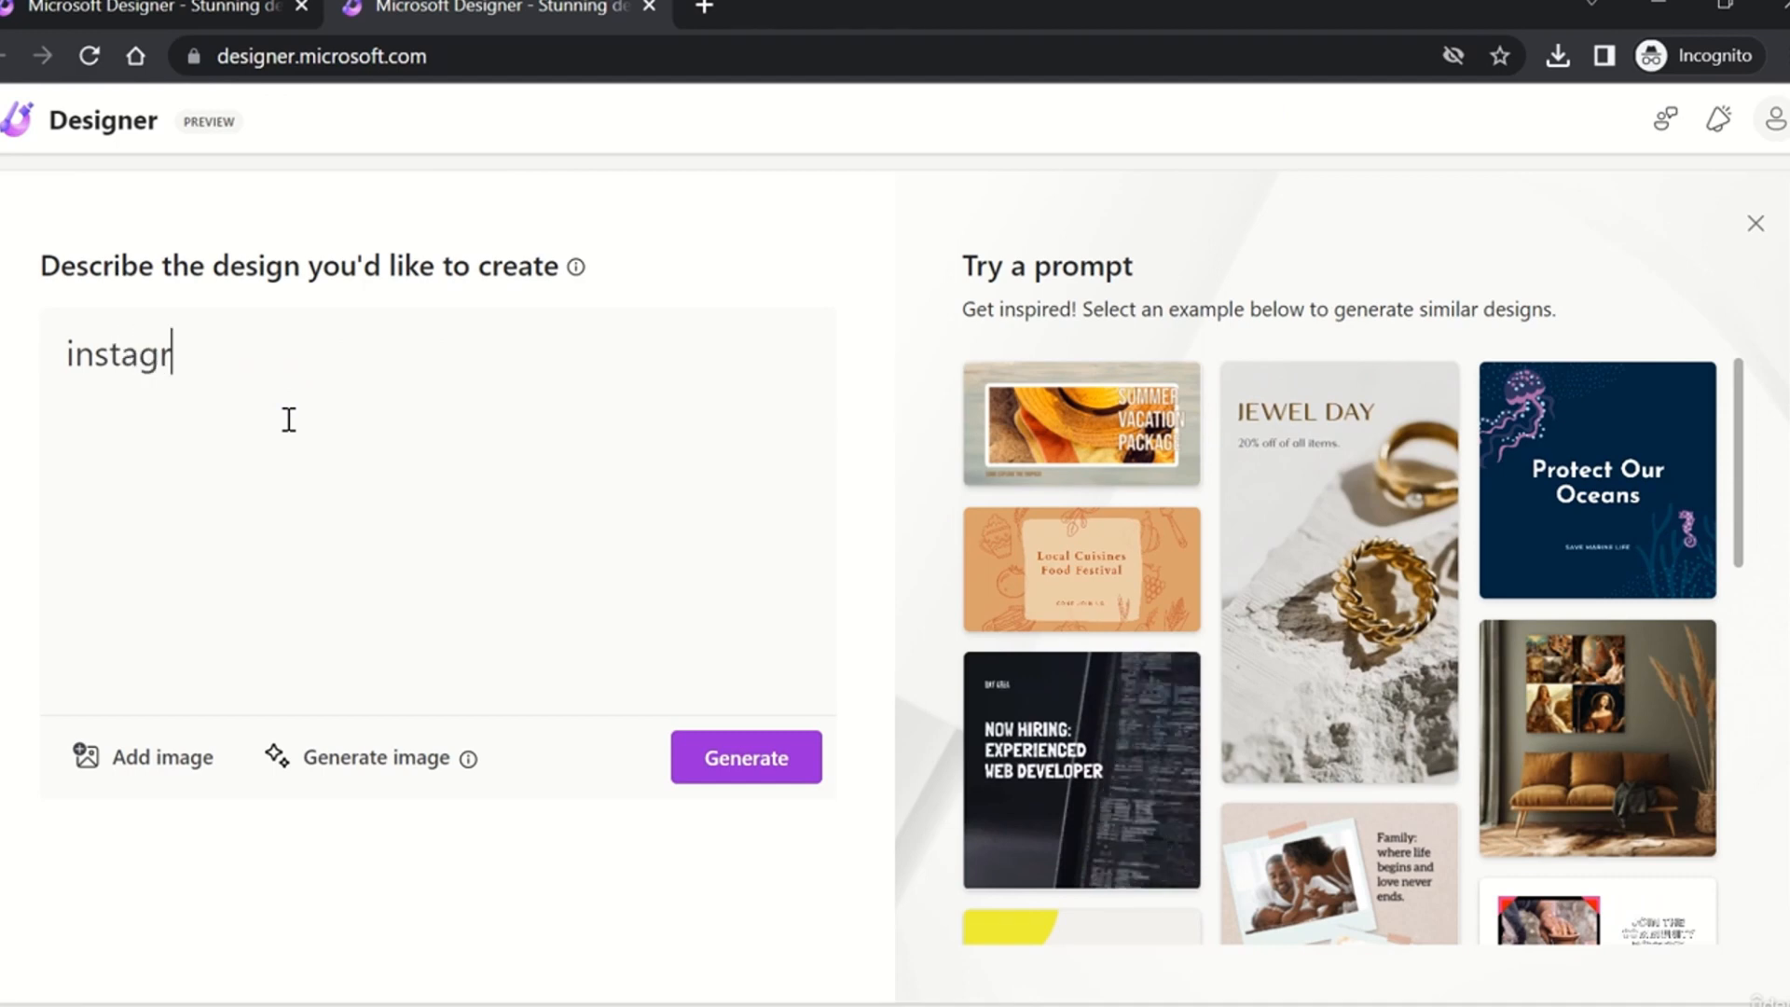
text(am post about my)
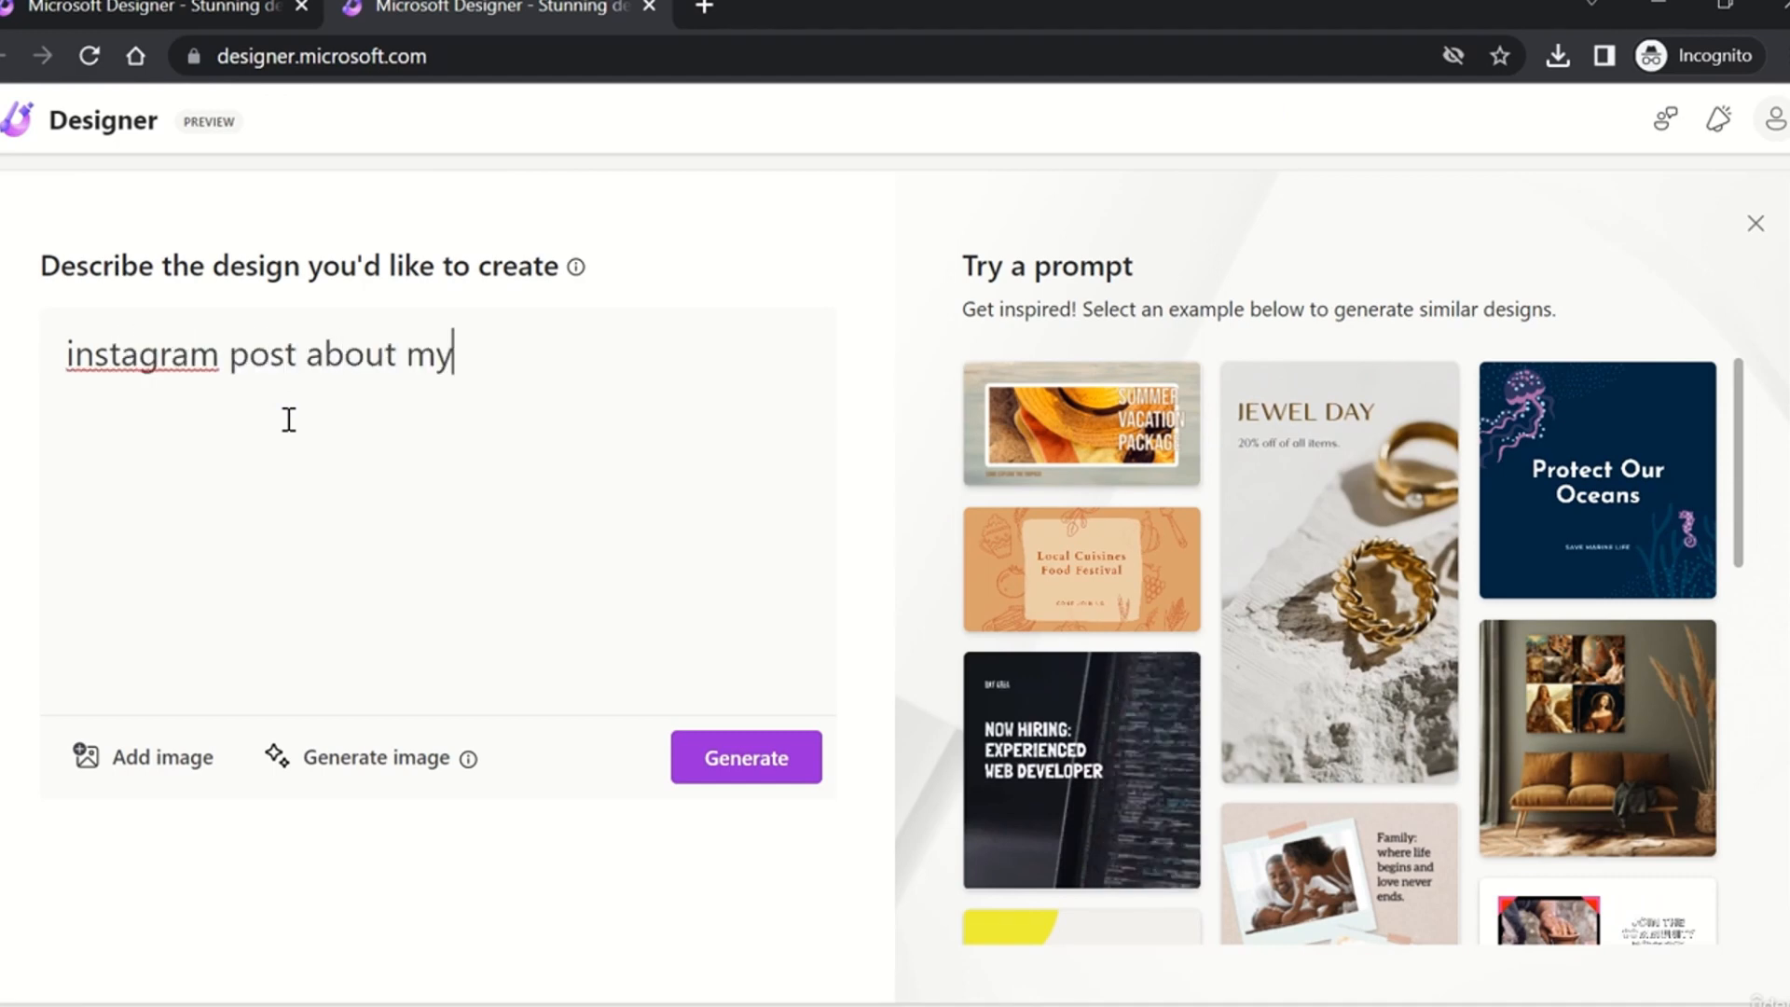
text( visit to no)
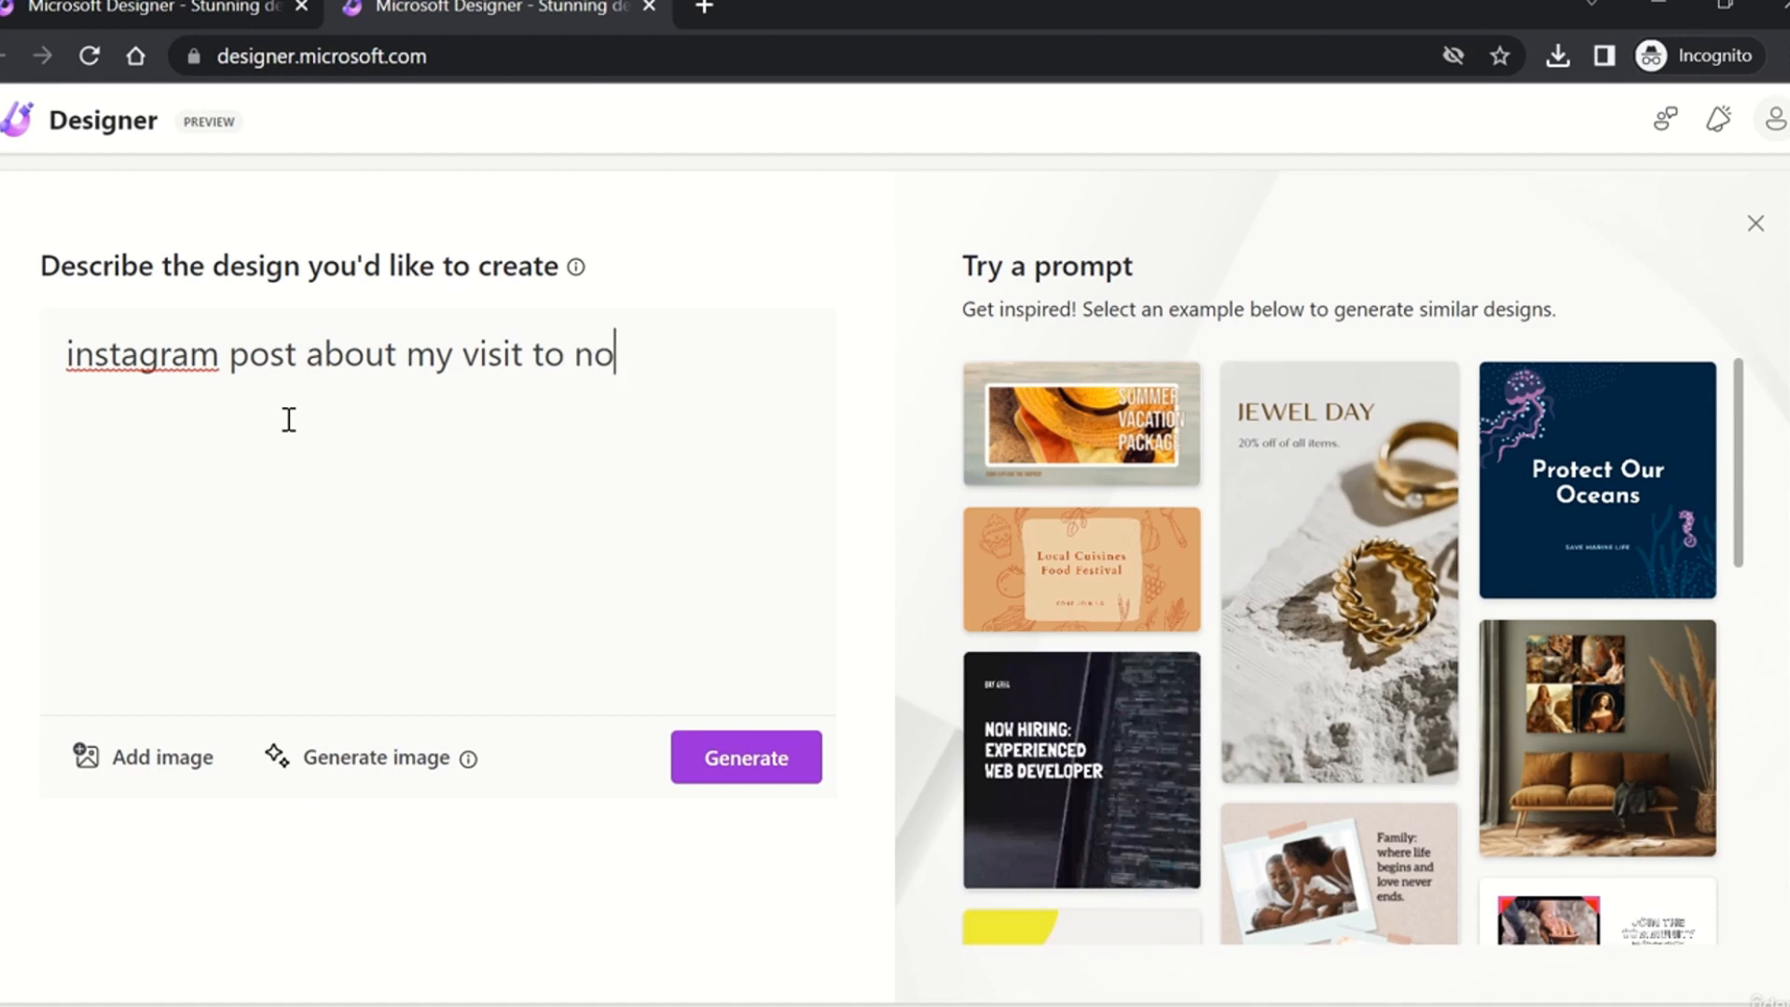
text(rthern lights)
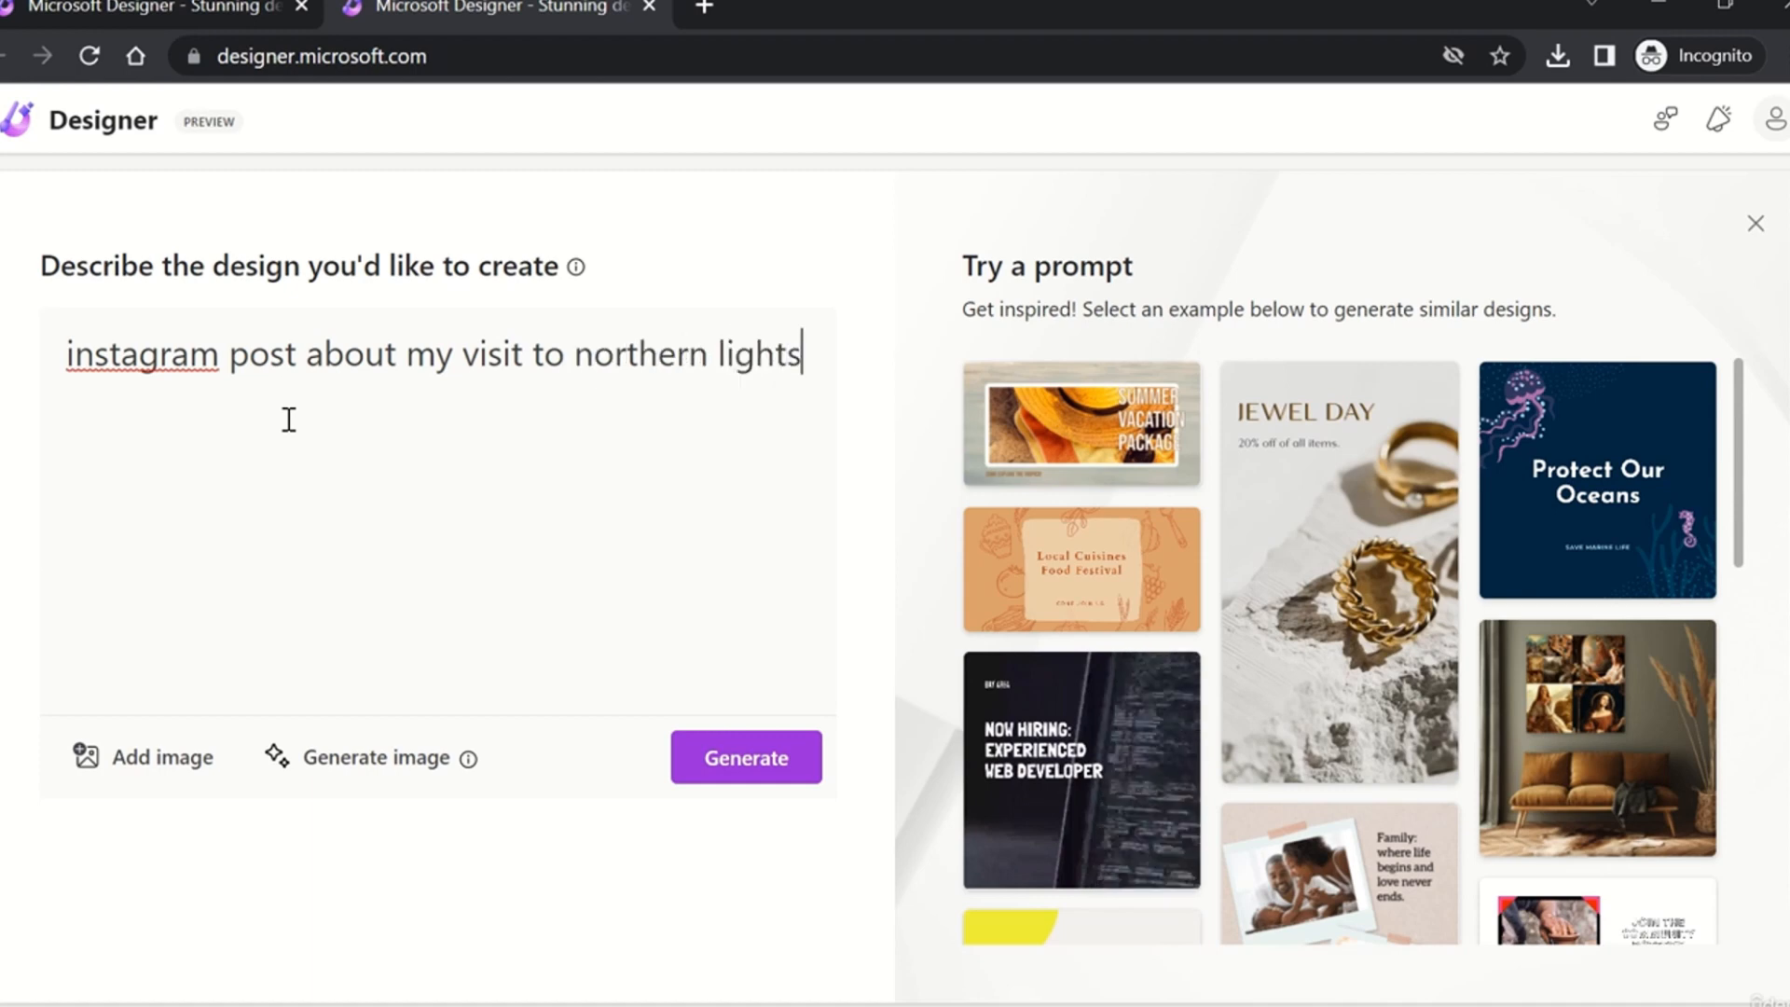
click(736, 770)
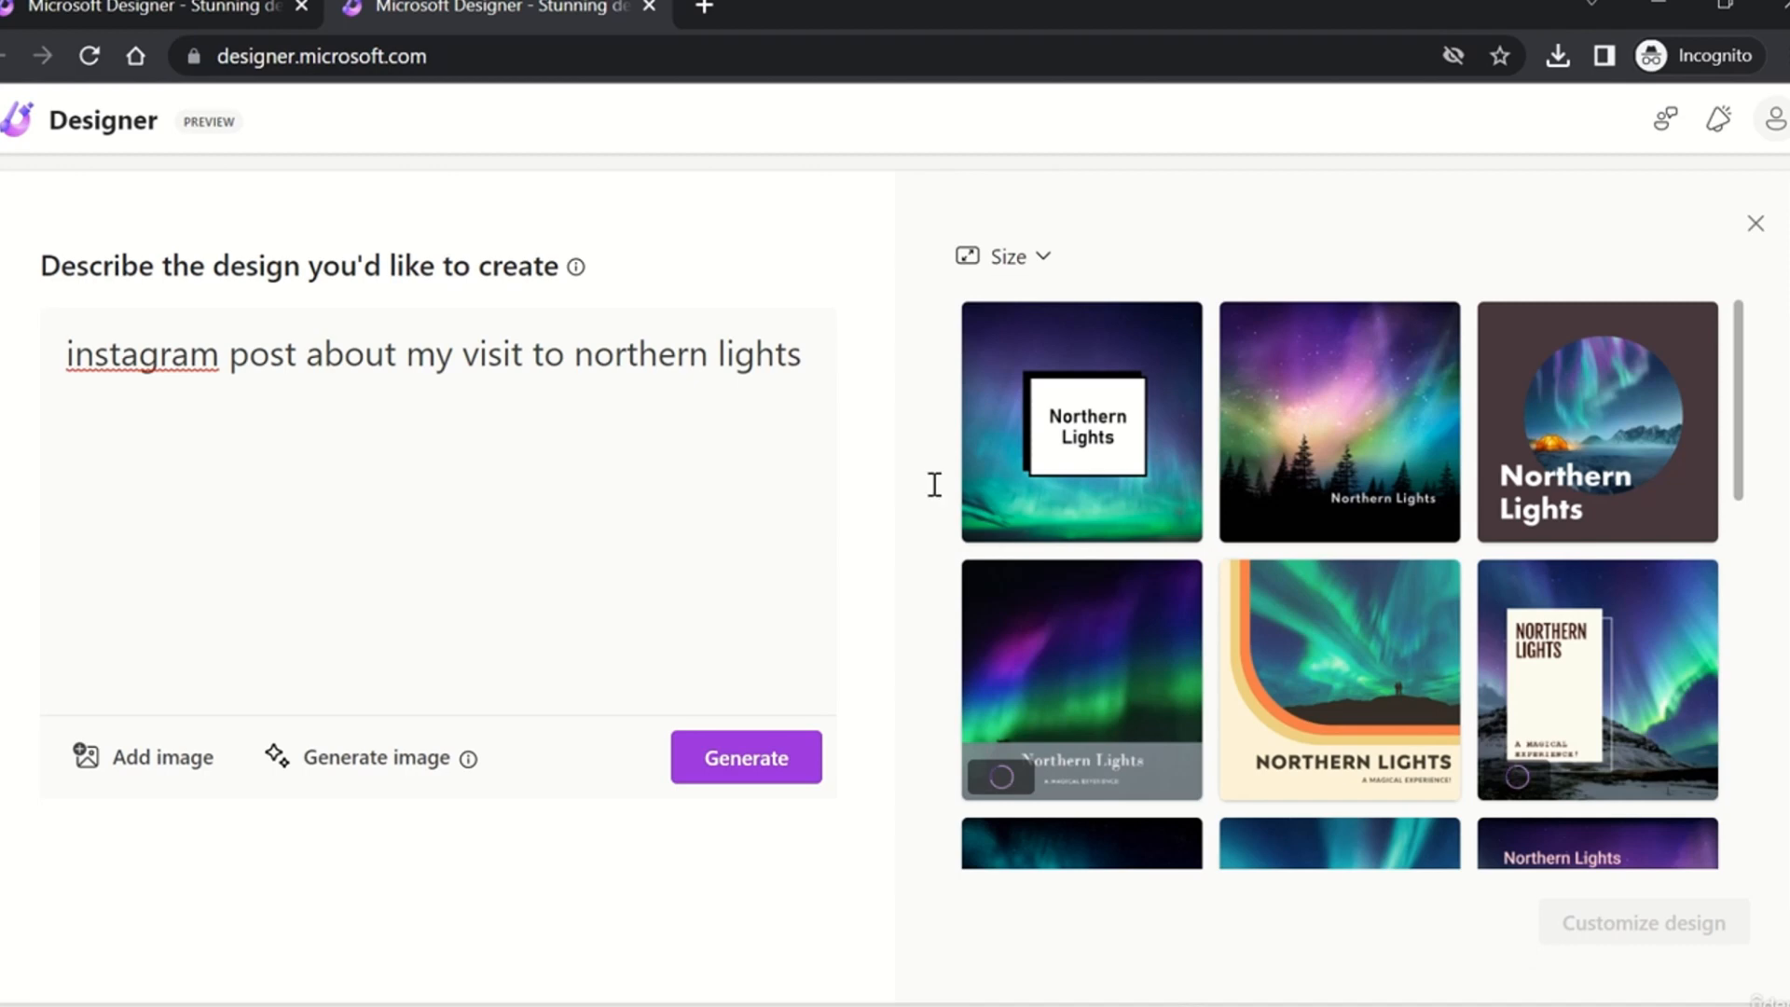
Step: Customize the generated purple-and-green aurora design with pine trees as a new design, keeping the current one
click(1436, 479)
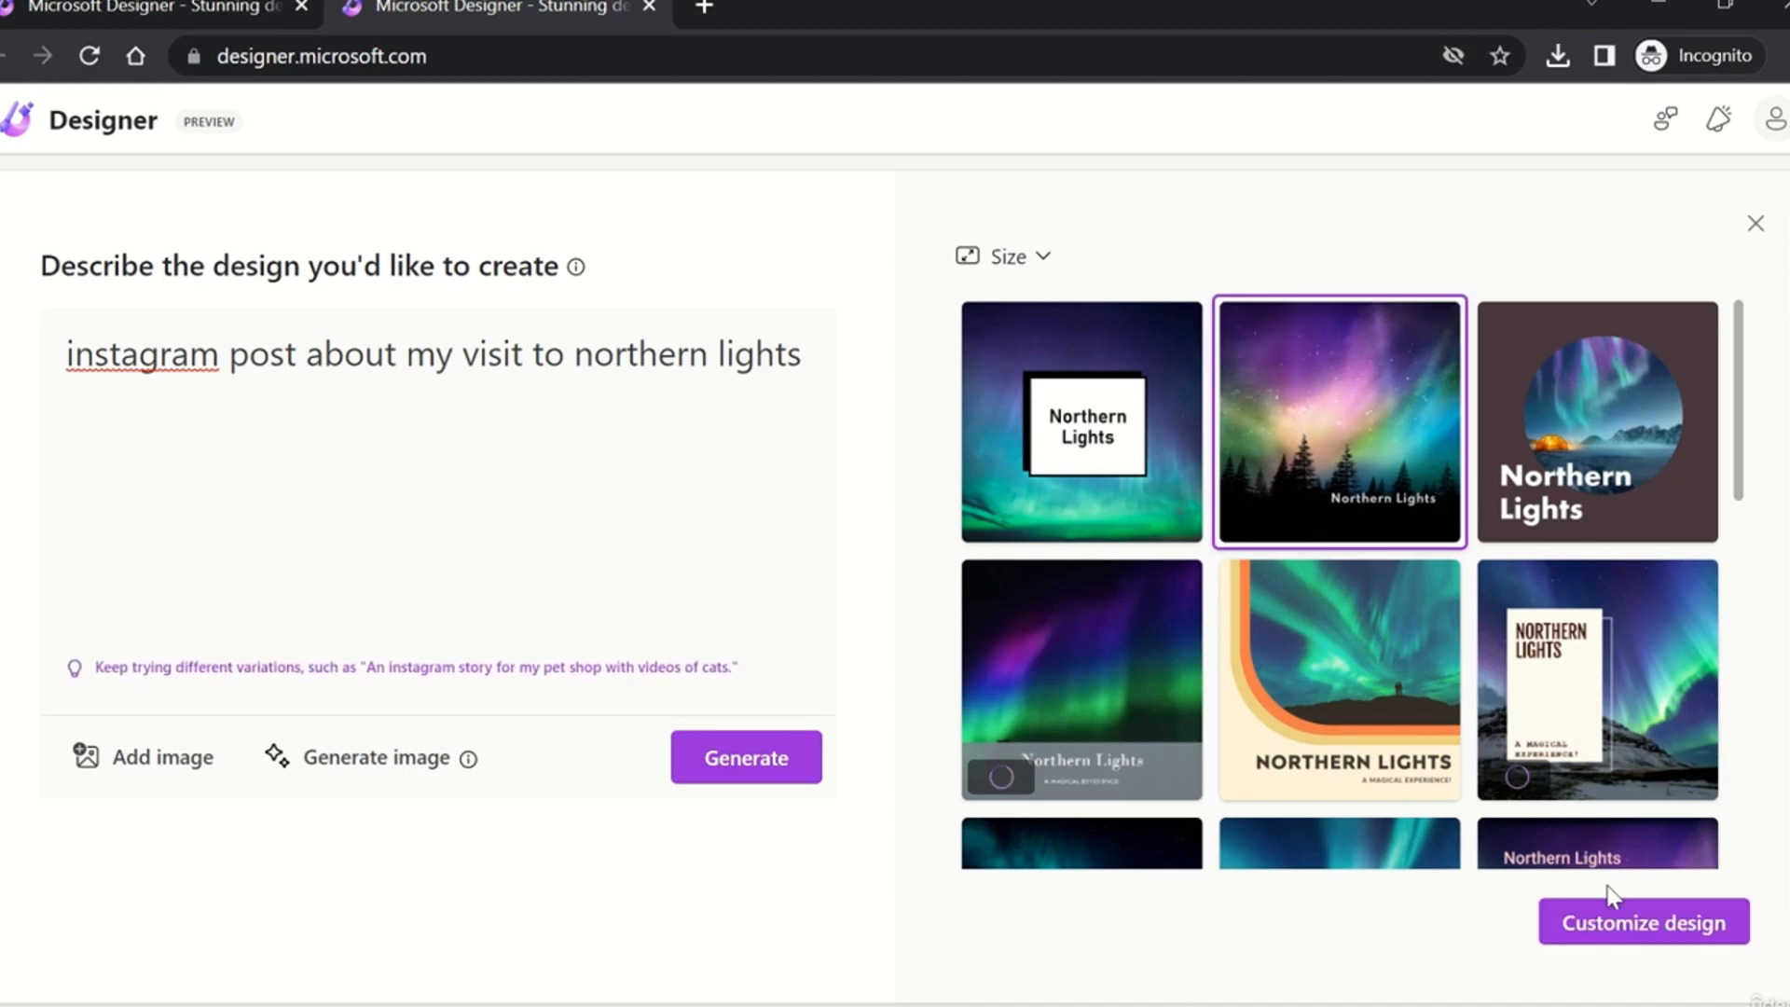
click(1691, 933)
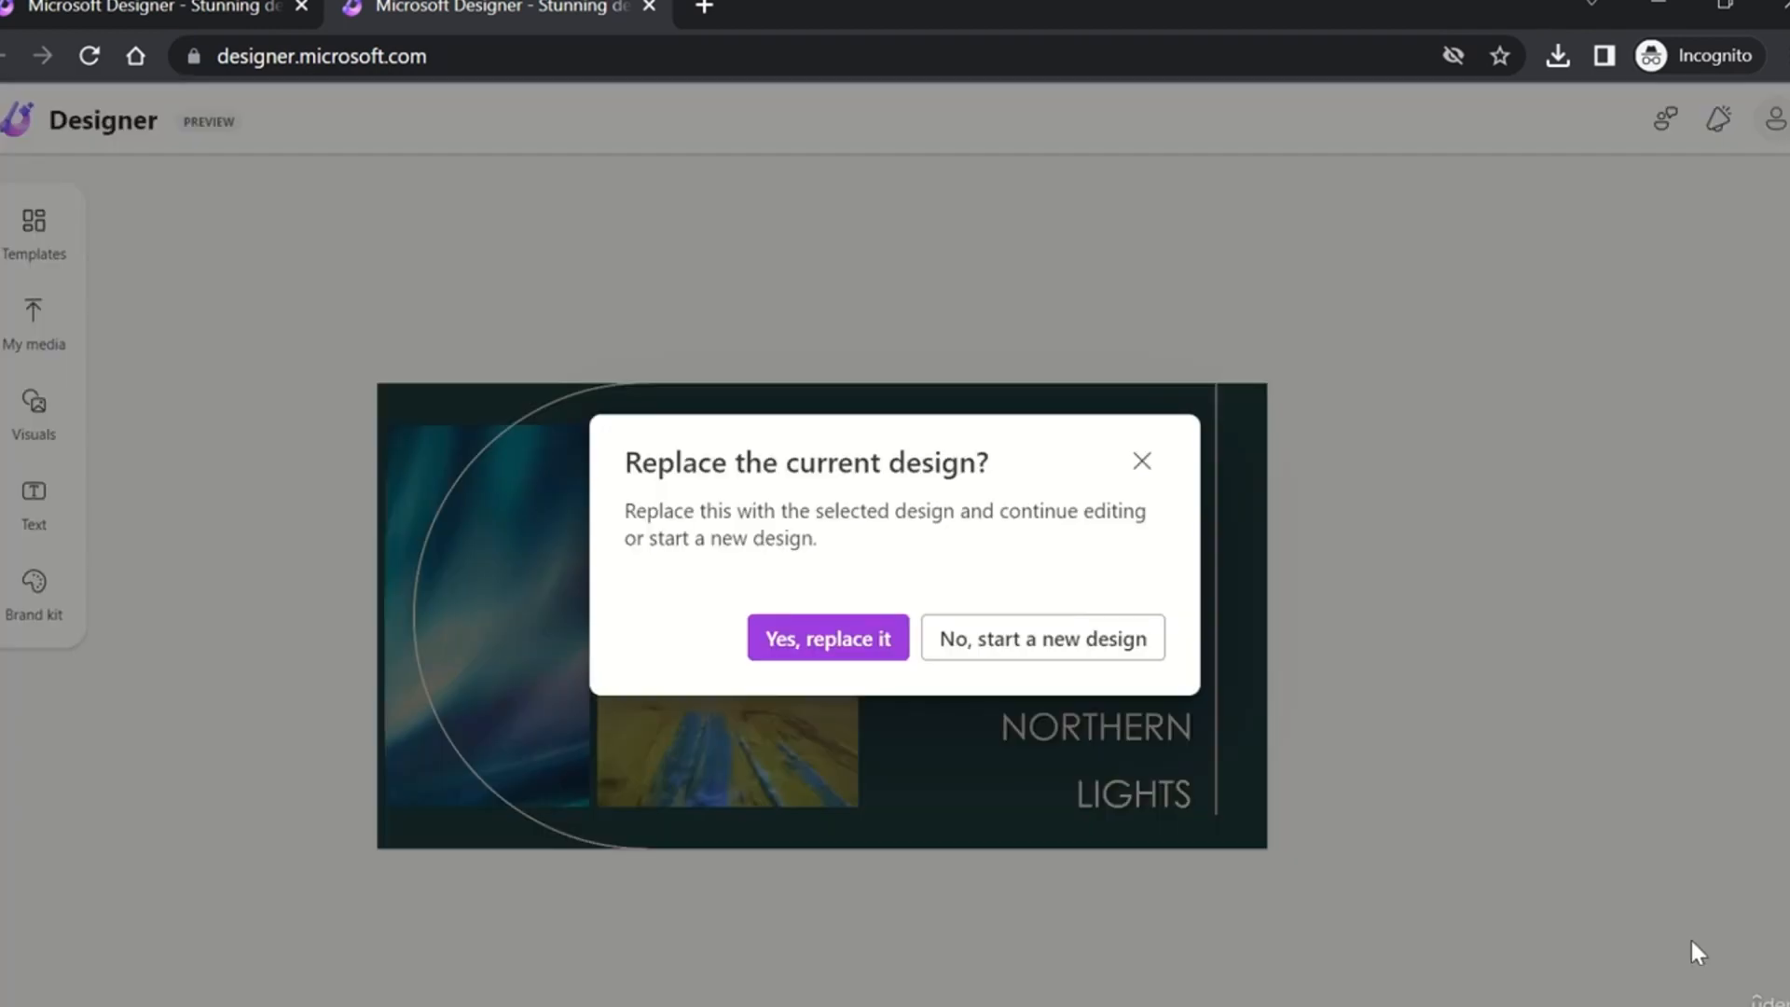
click(1042, 642)
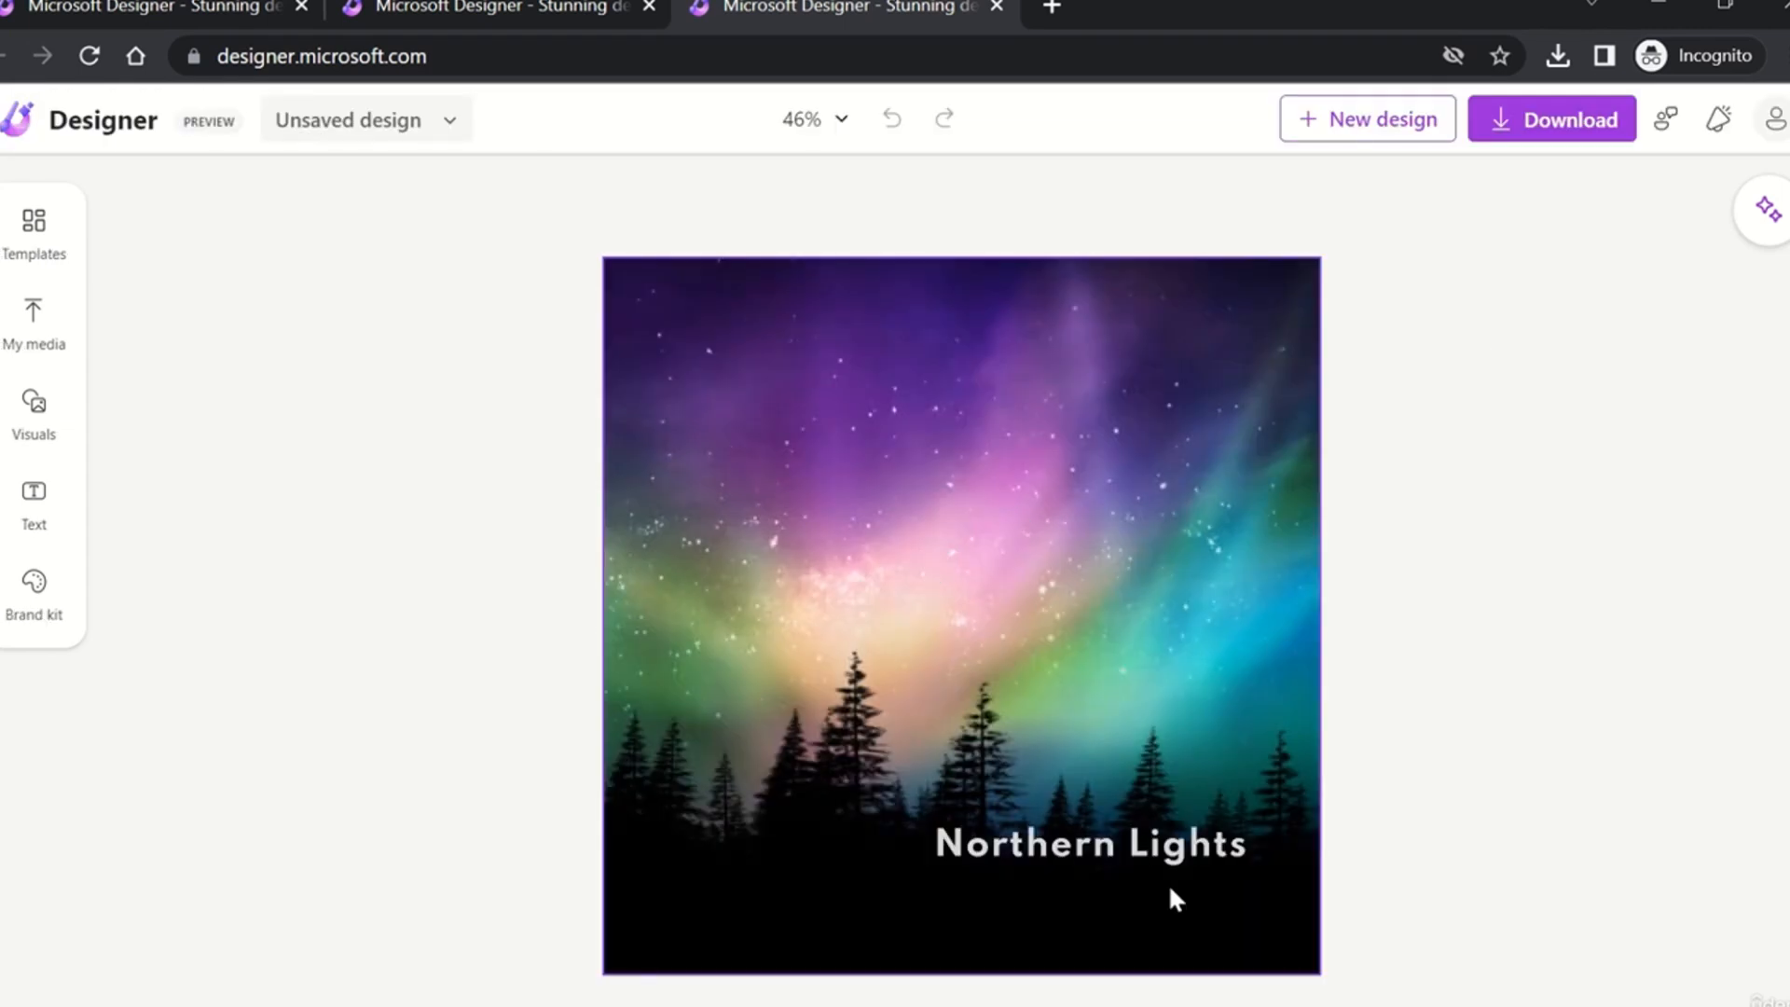
Step: Compare the download file types offered for the pine-tree aurora design with those of the animated northern lights design
click(1554, 121)
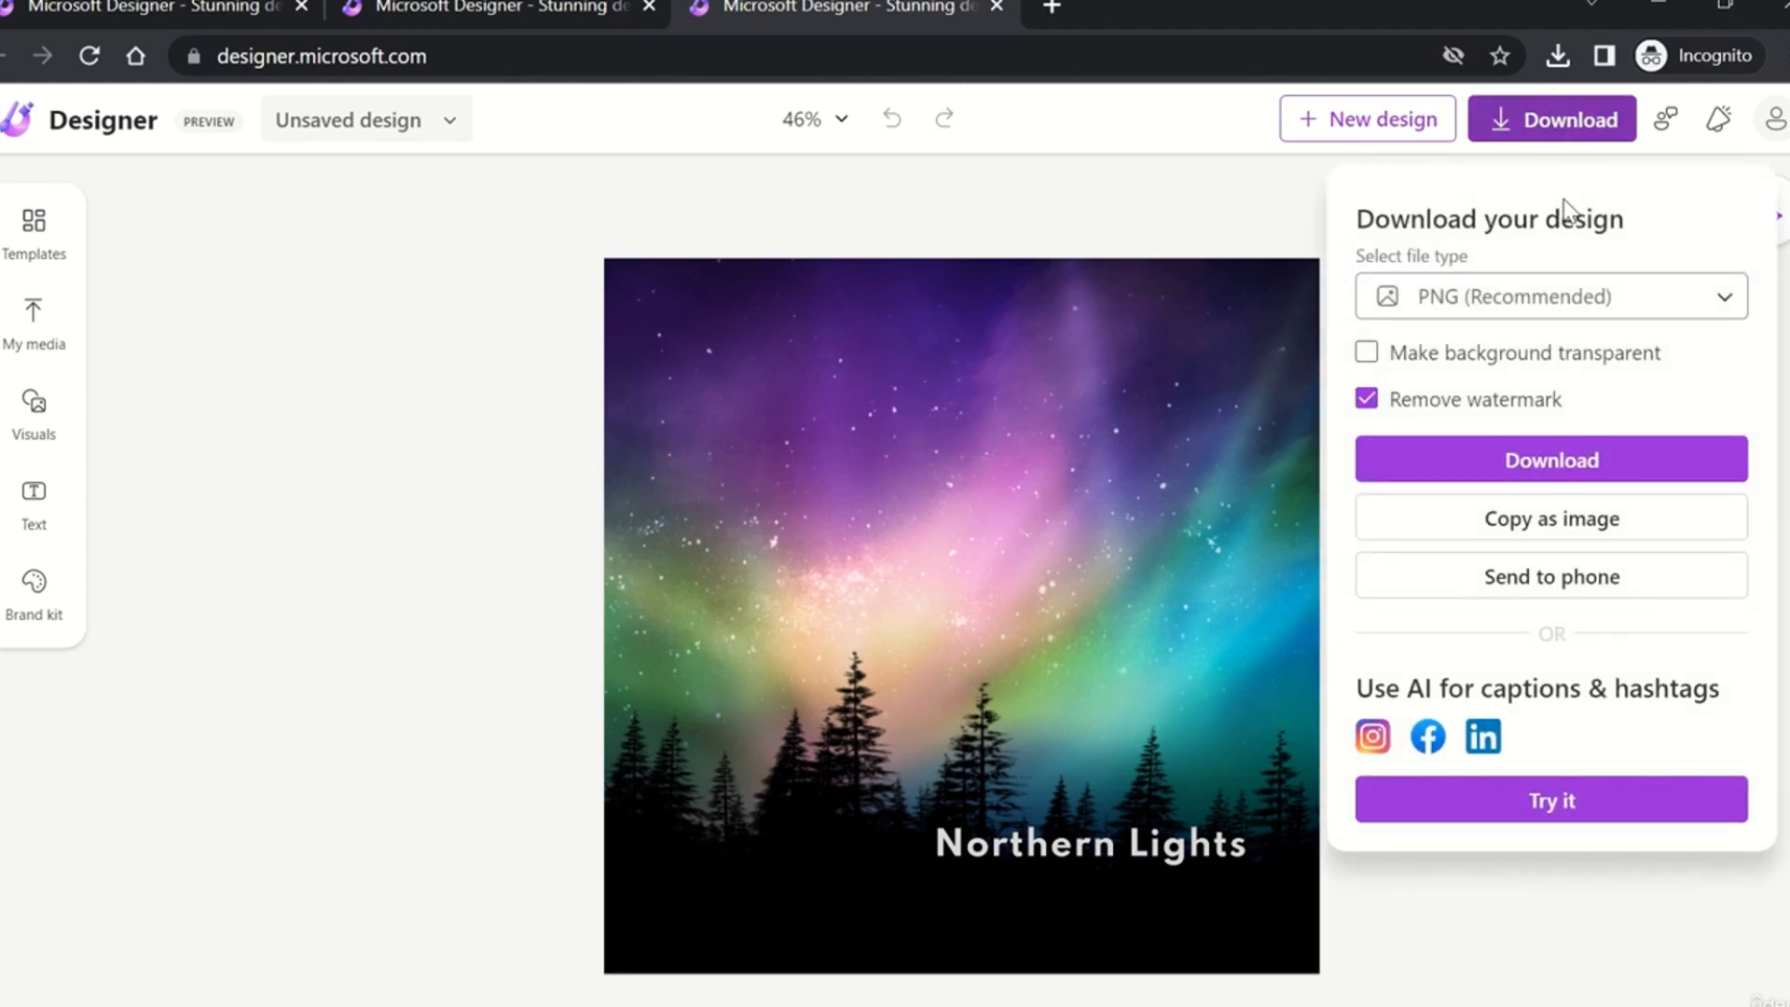
click(1662, 304)
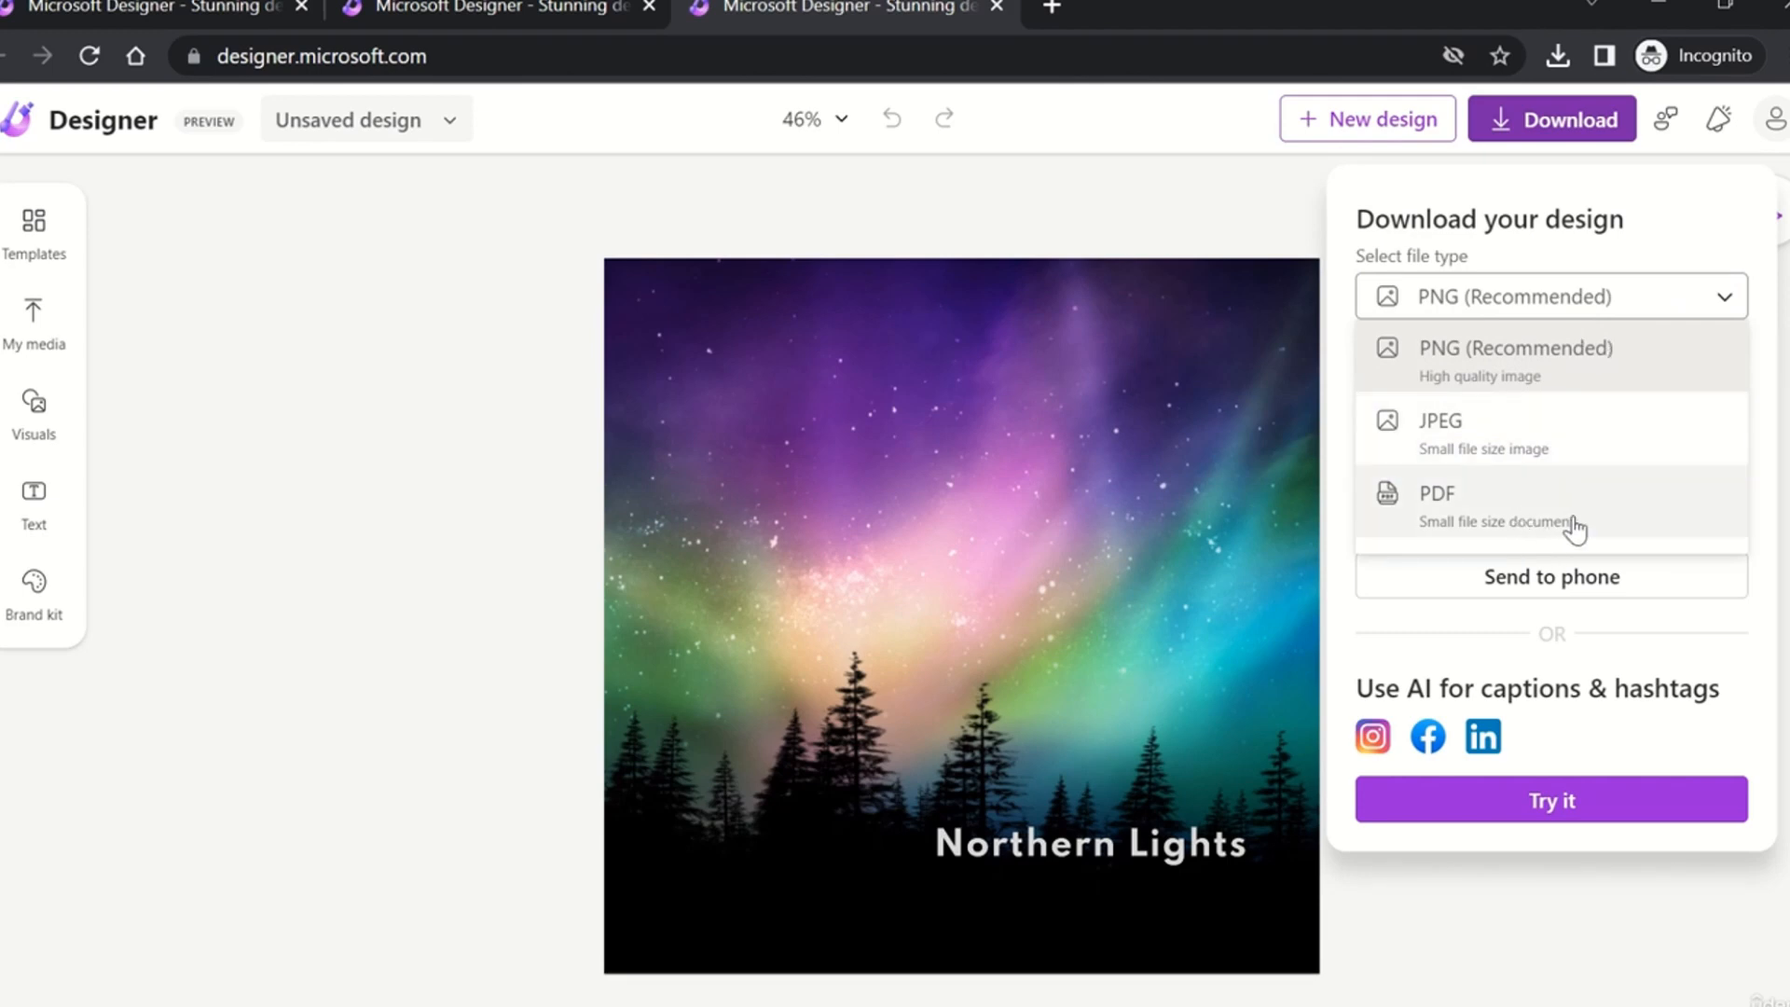
click(237, 10)
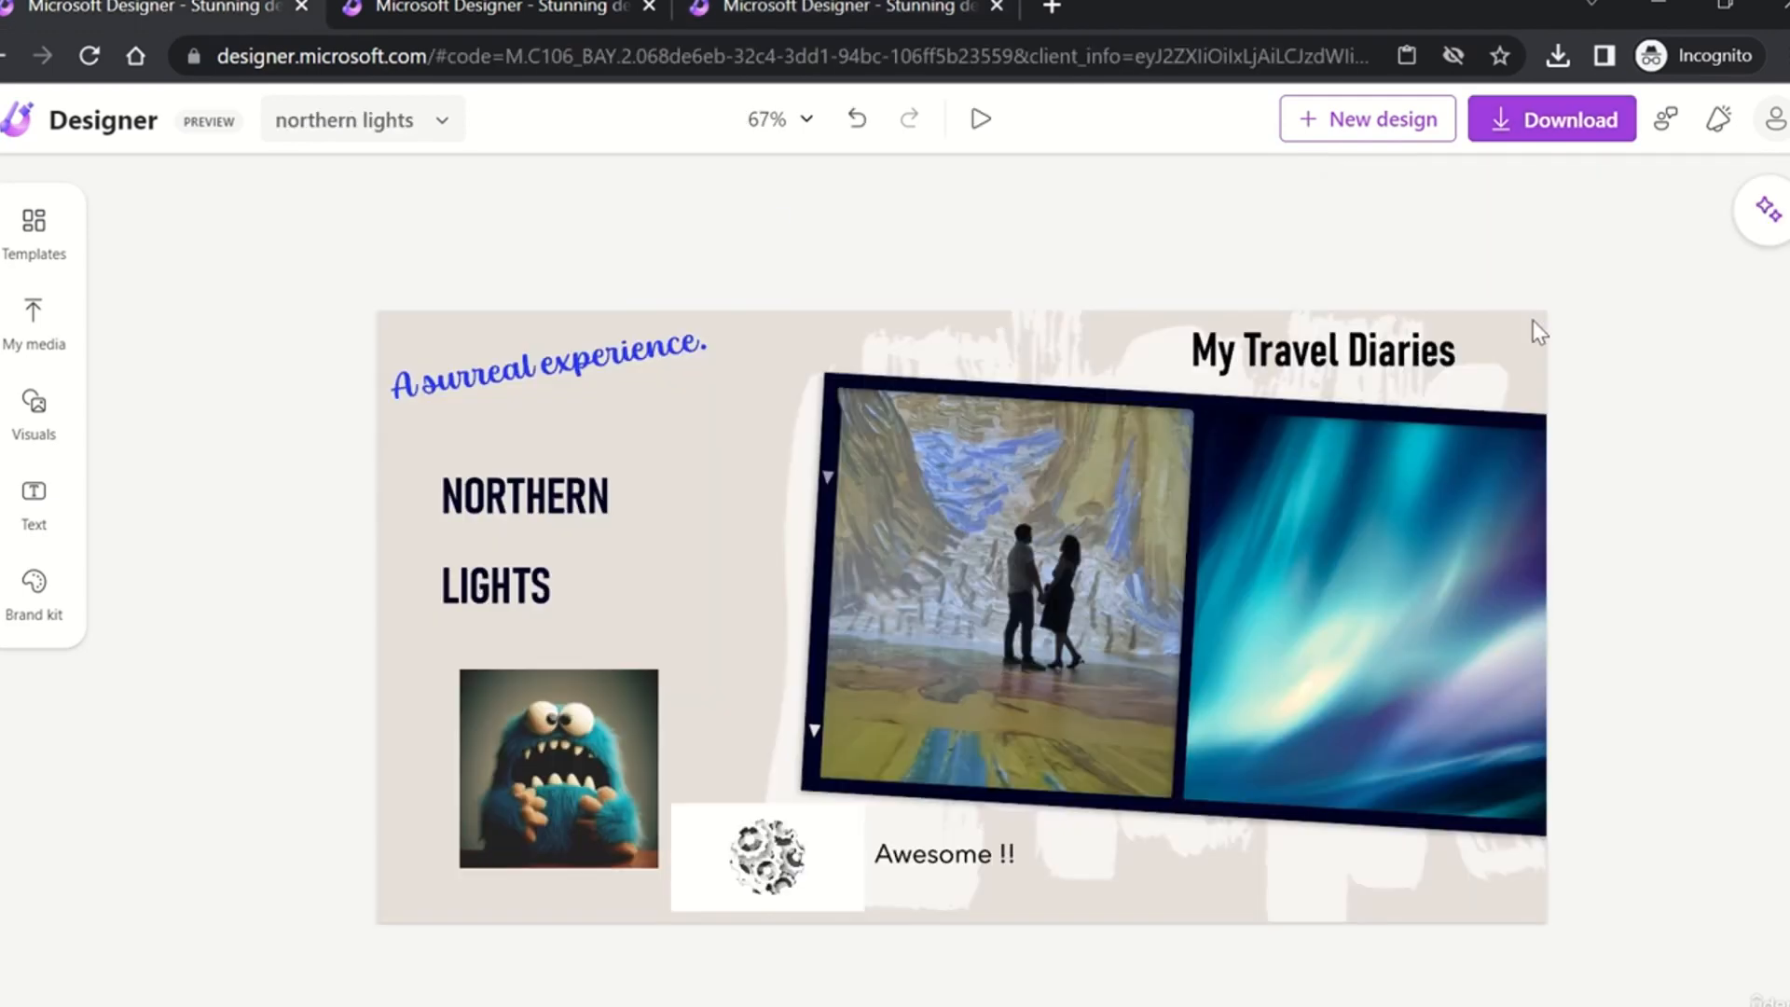
click(1544, 131)
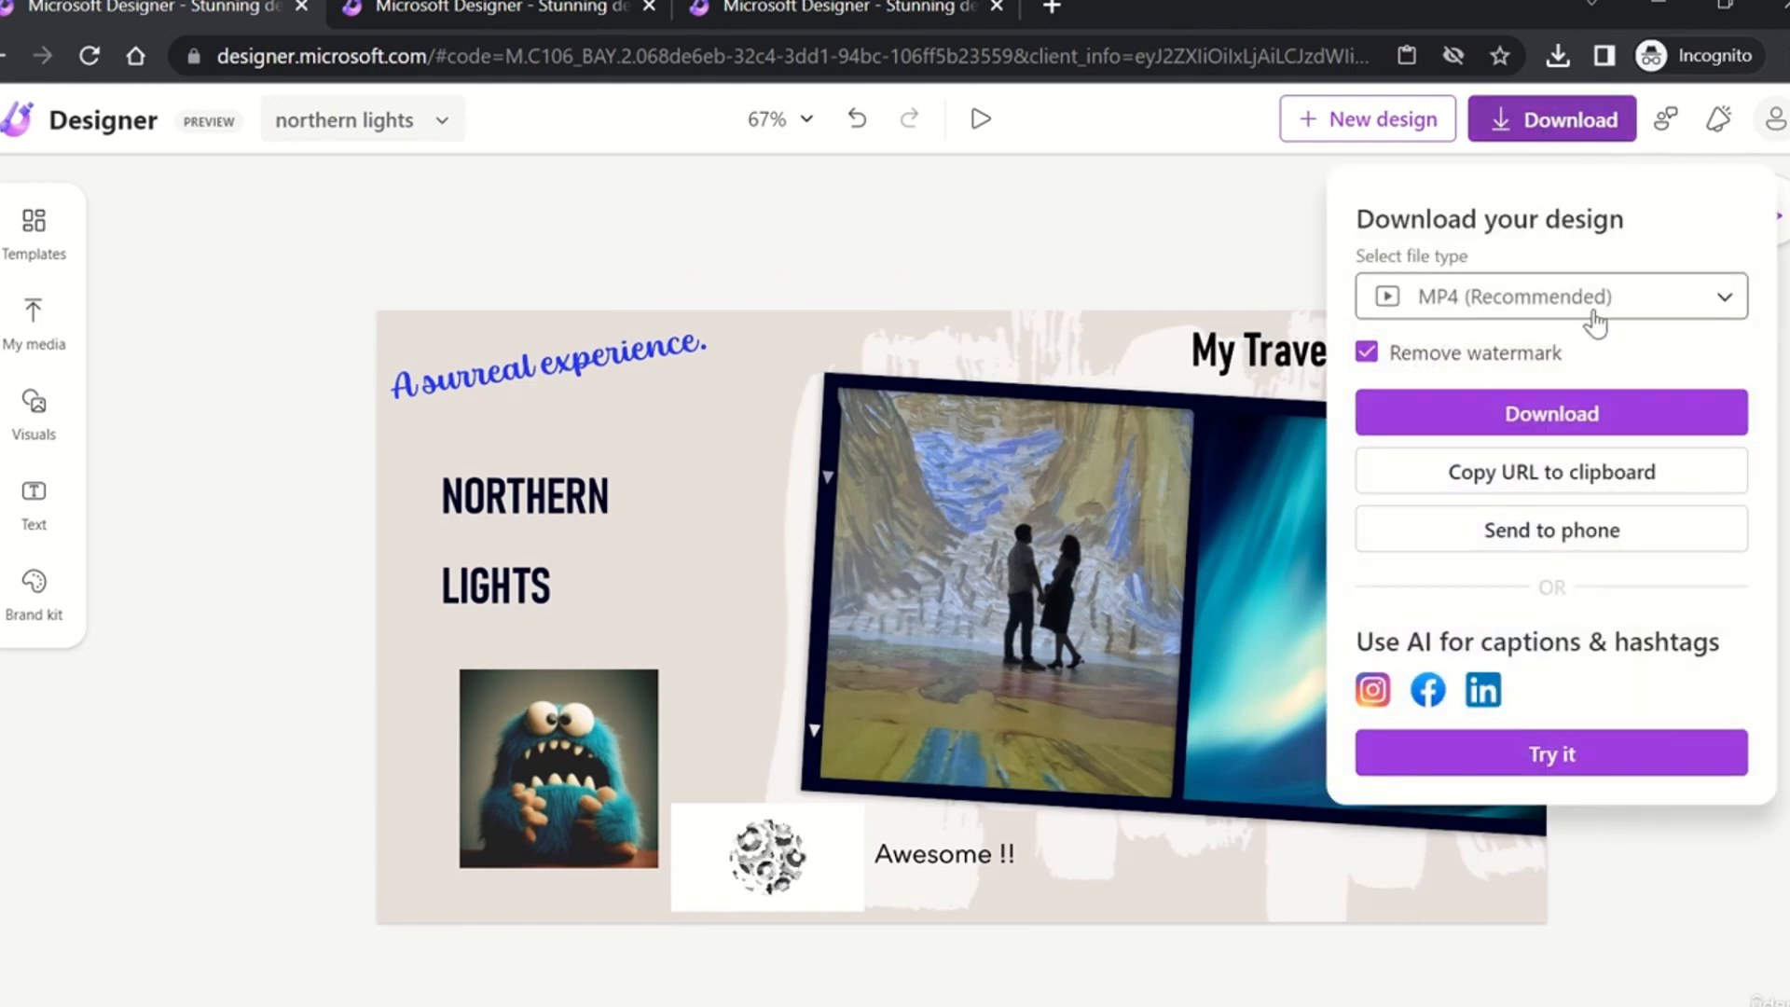
click(1597, 322)
click(1127, 253)
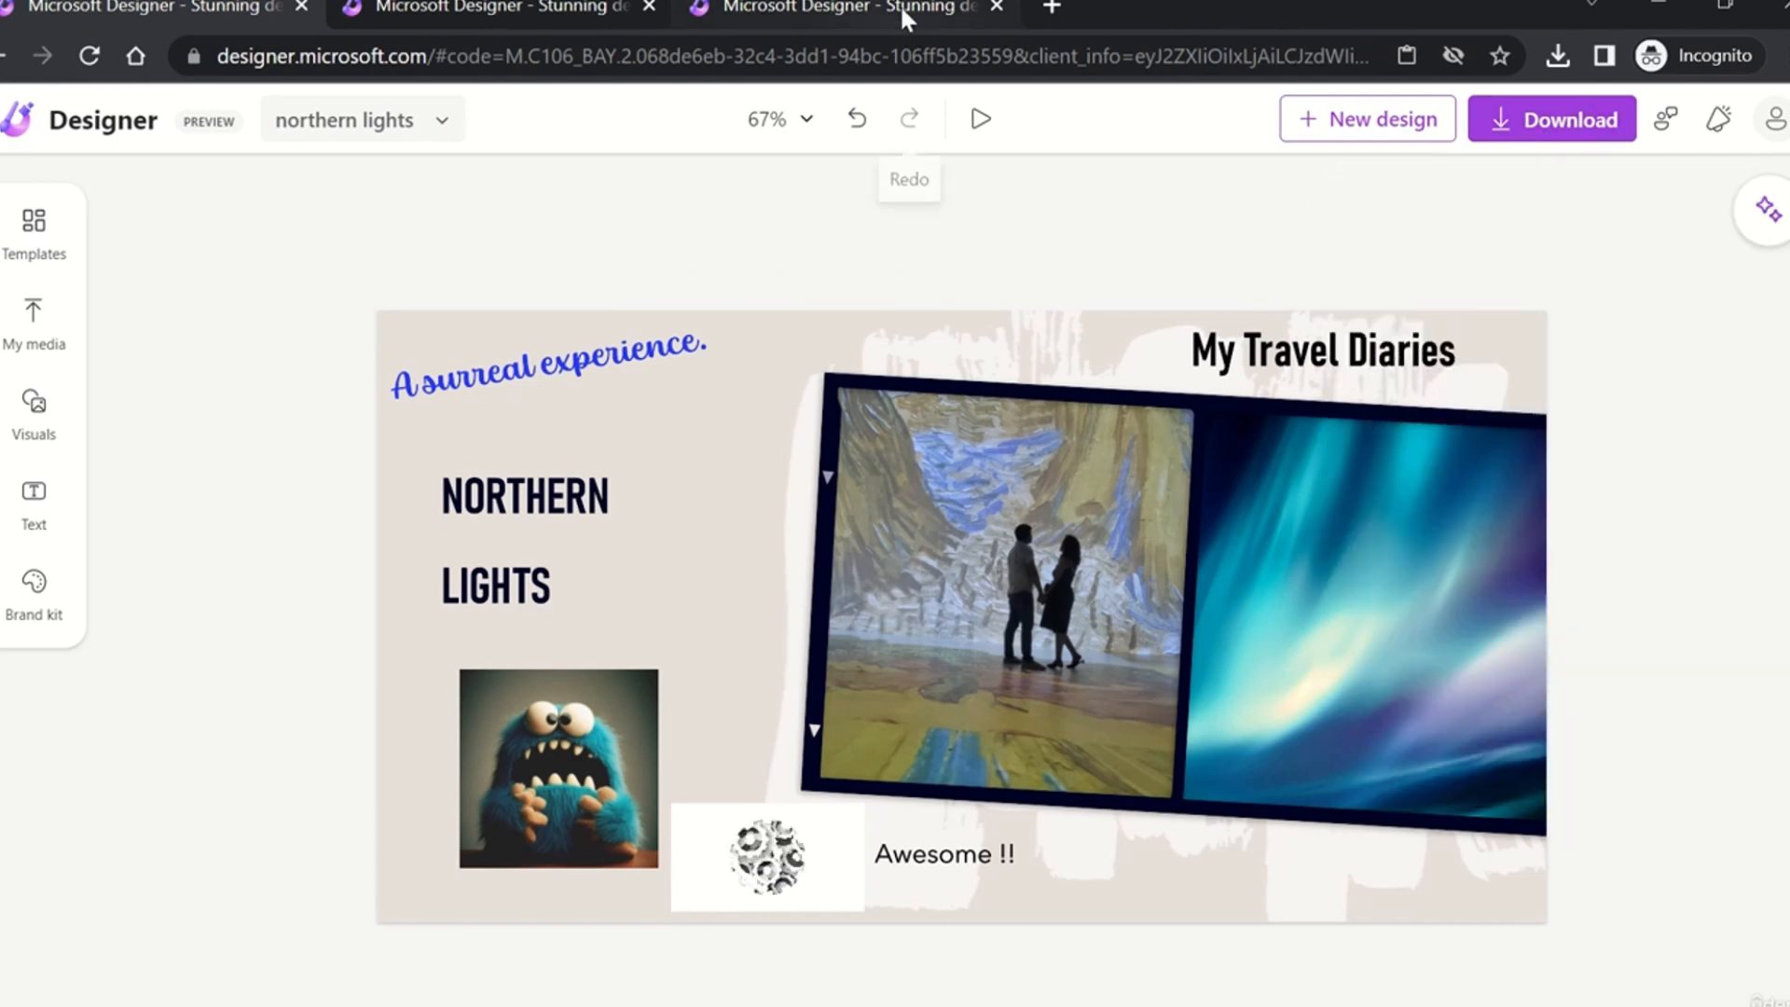
click(899, 3)
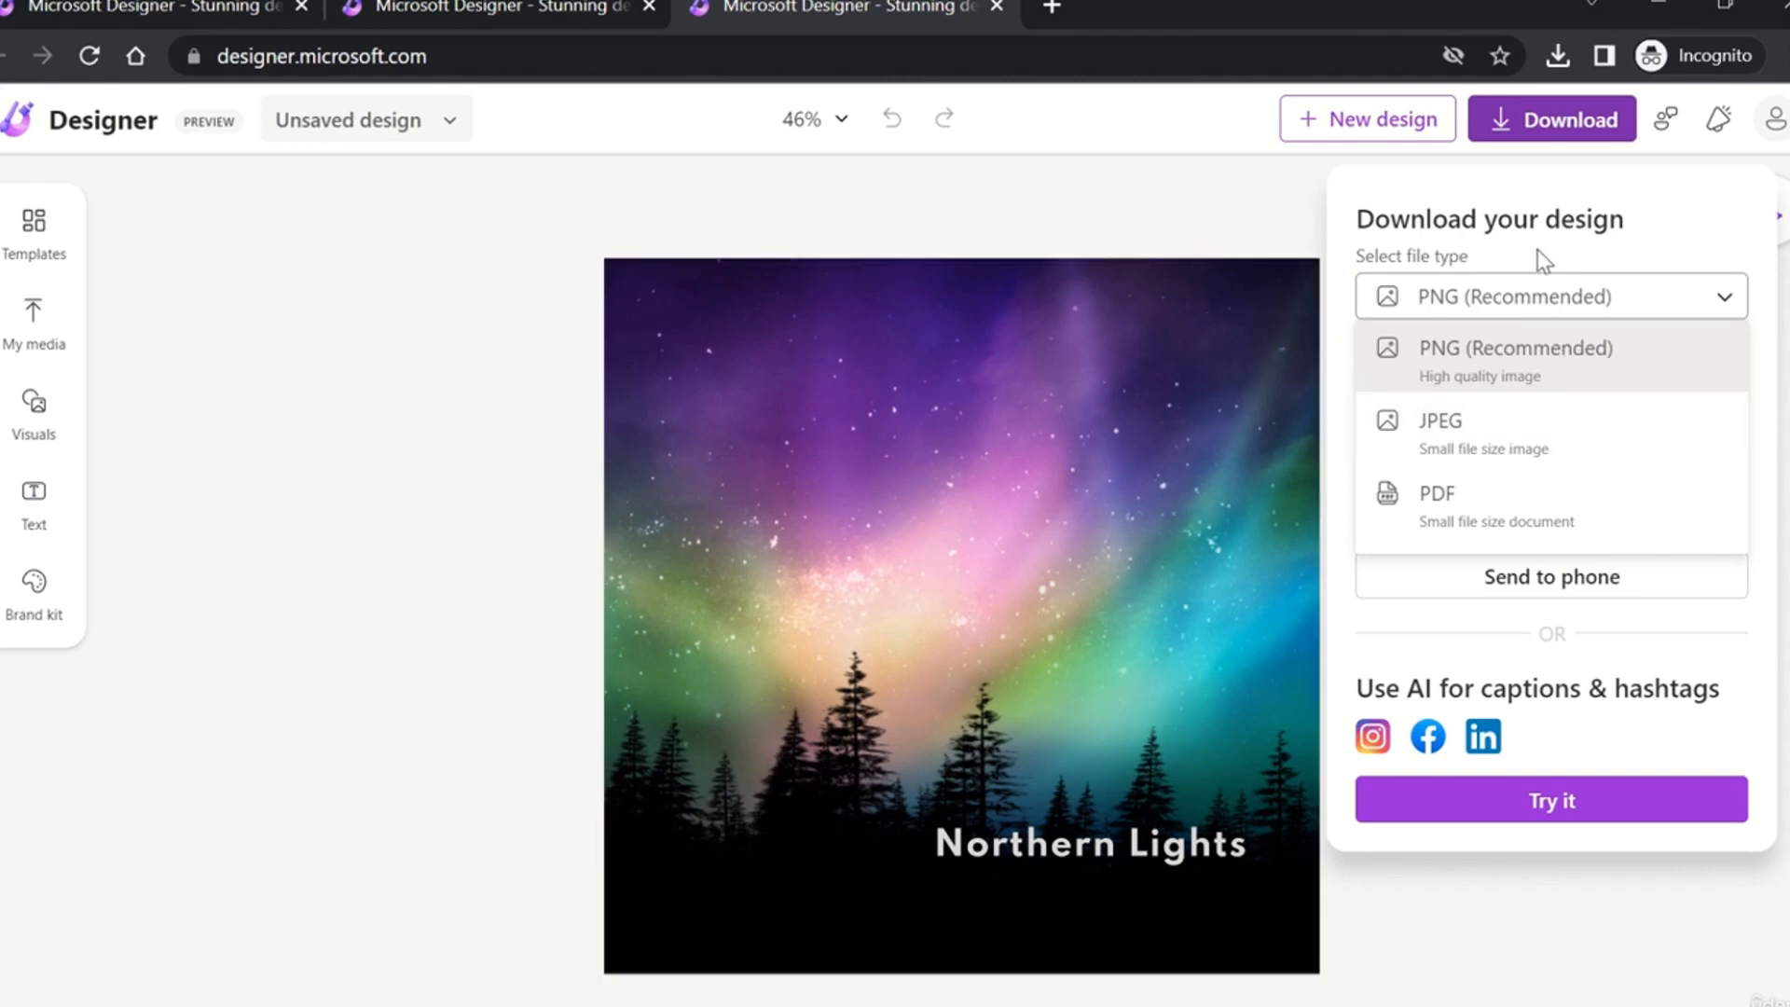
click(1598, 239)
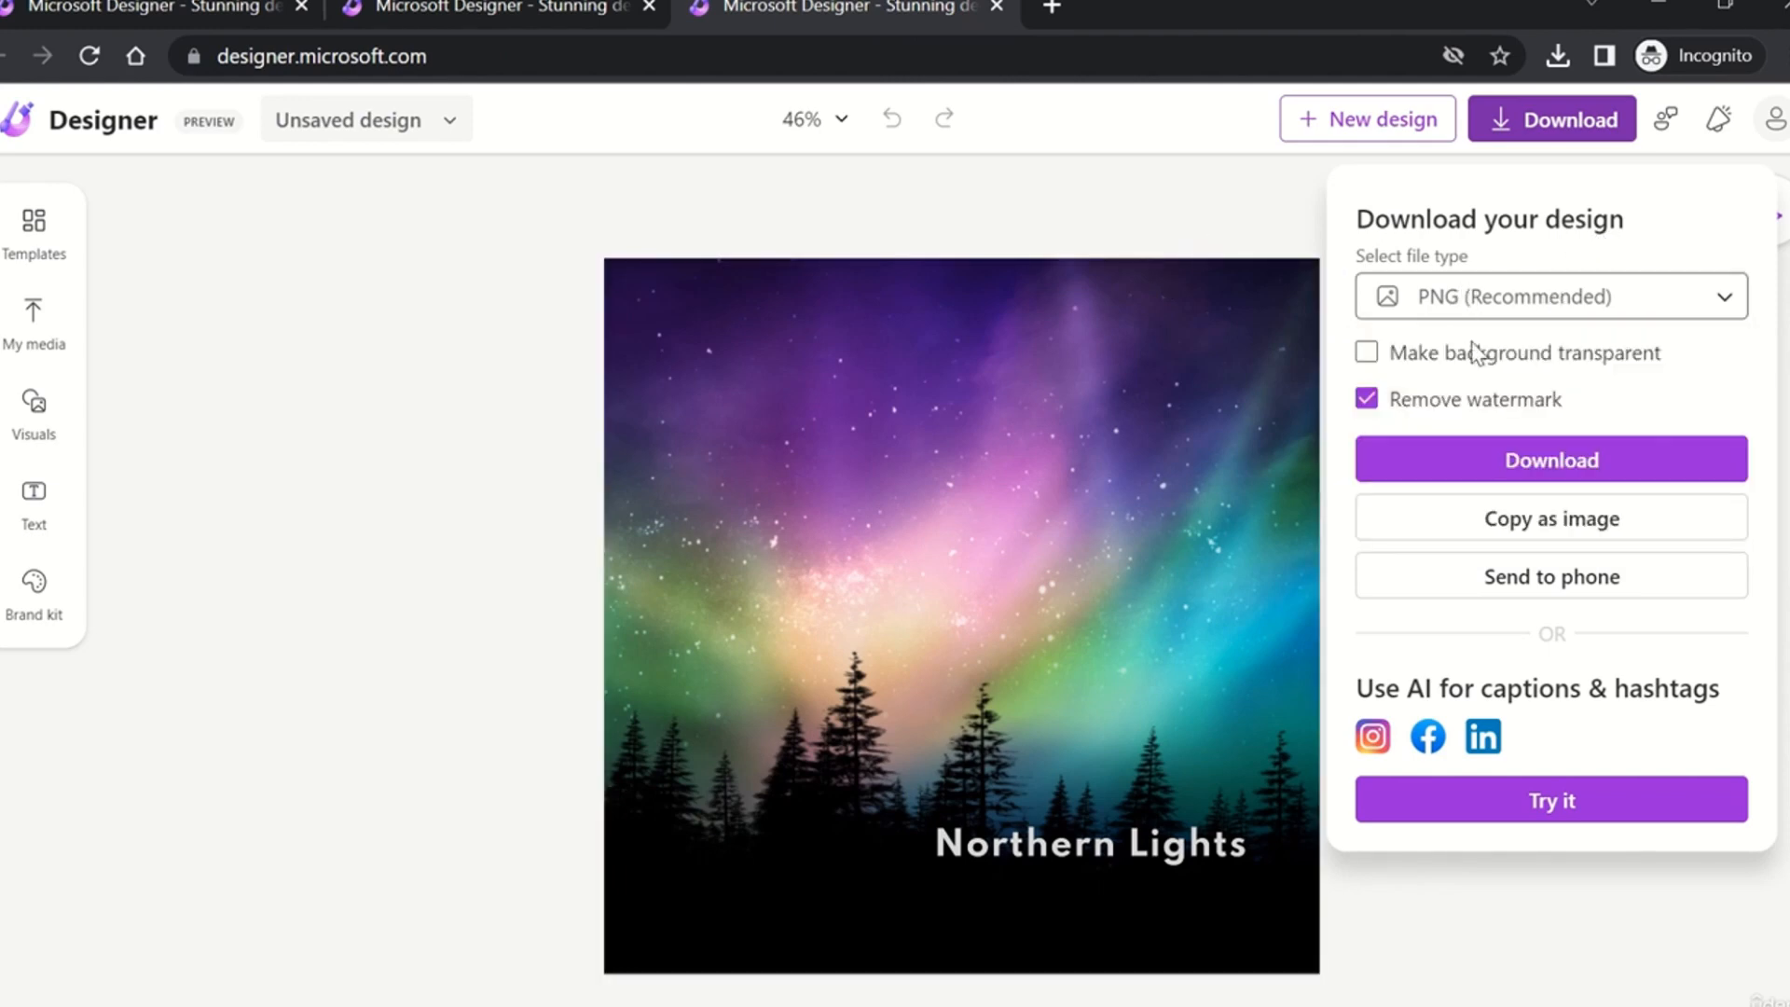
Step: Download the aurora design as the PNG file Designer with Remove watermark on and transparent background off, and view the saved image
click(1367, 357)
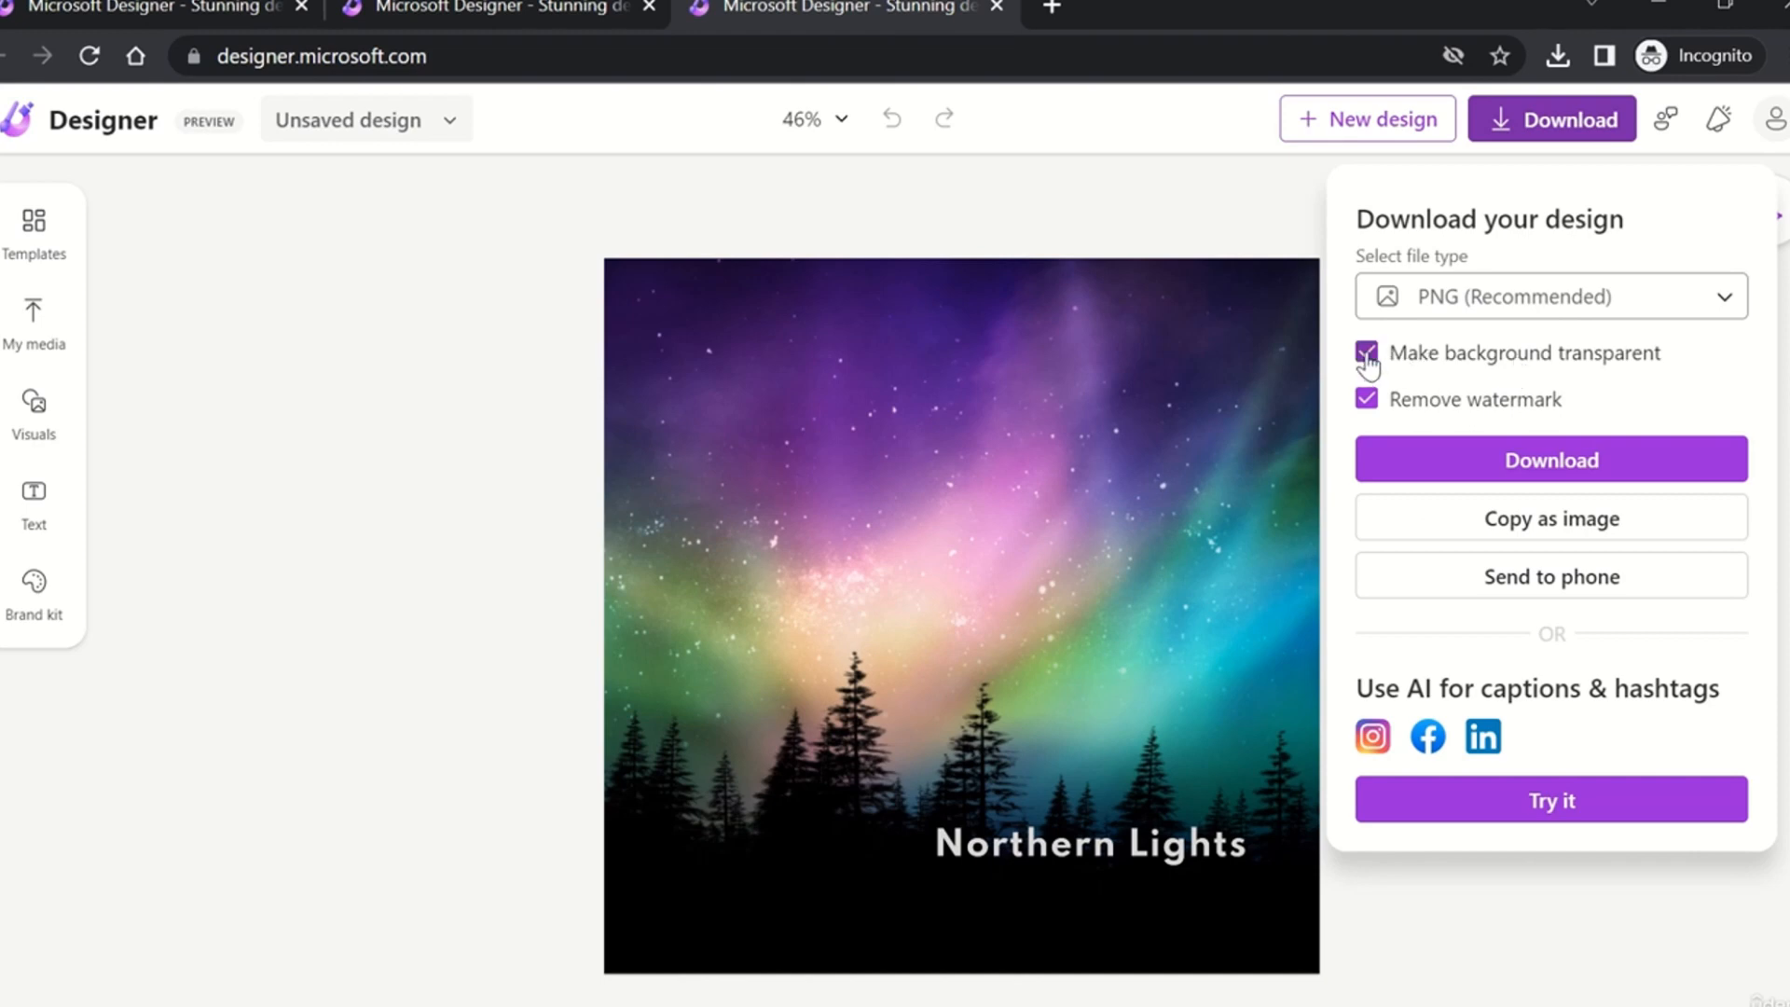
click(1368, 359)
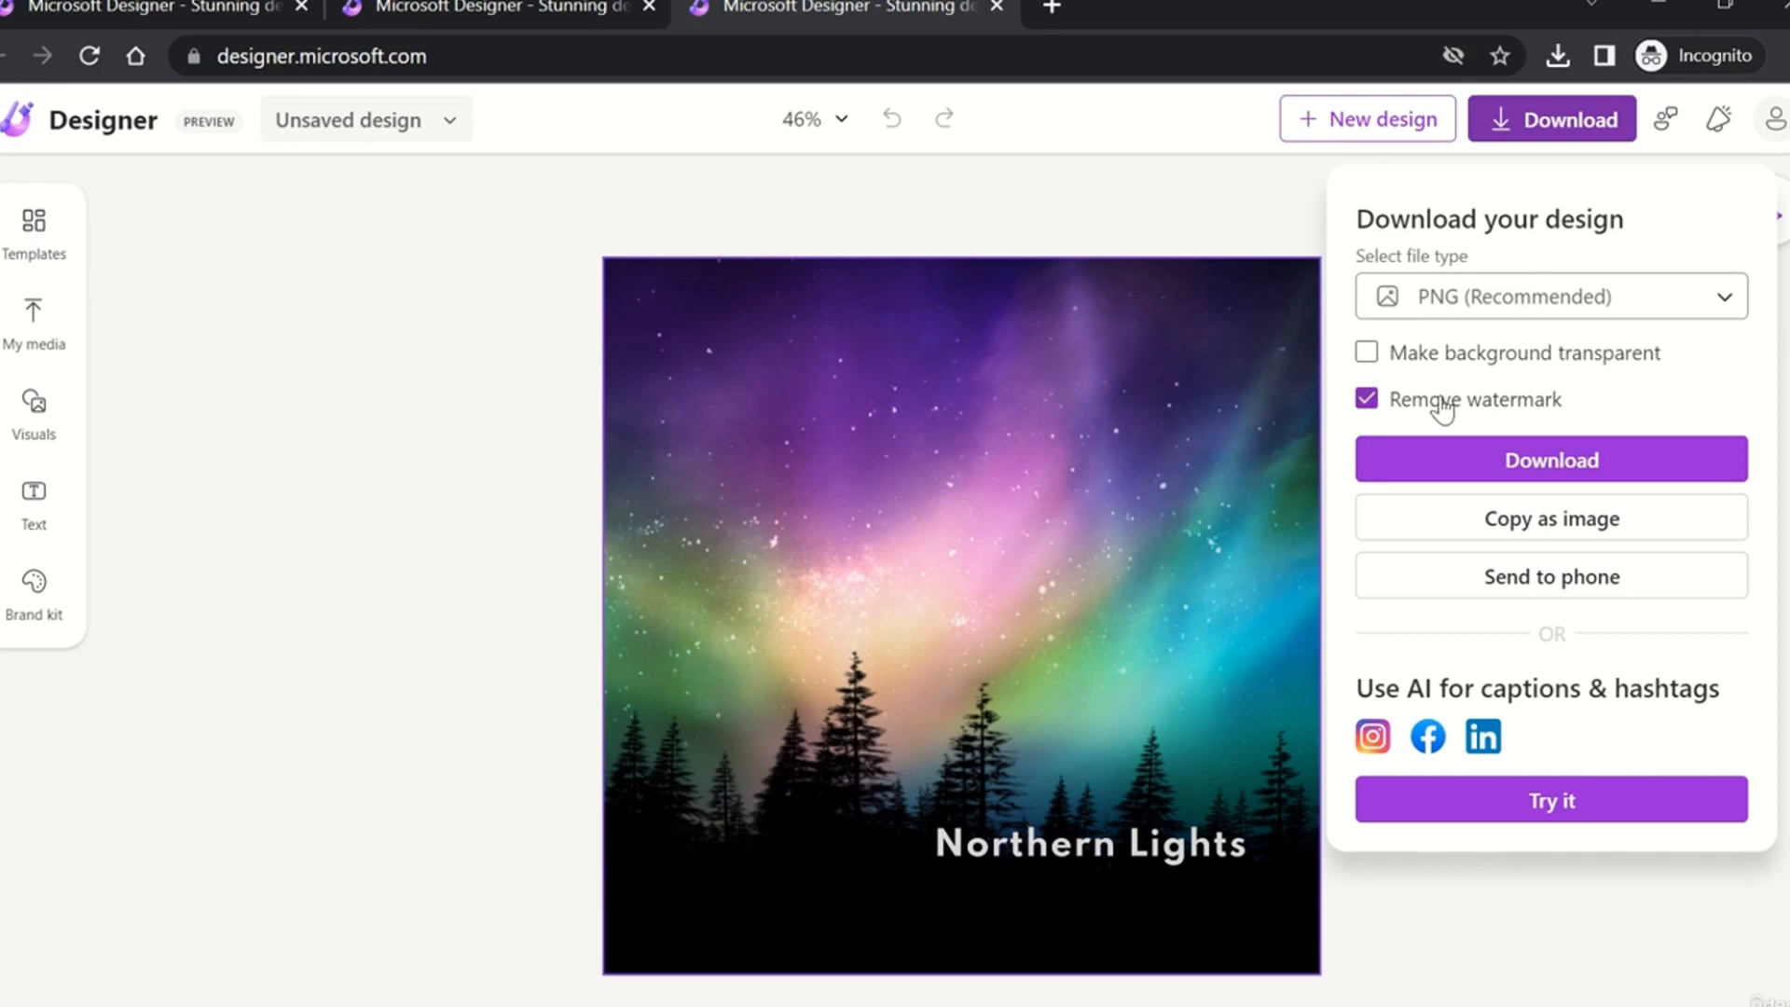
click(1595, 463)
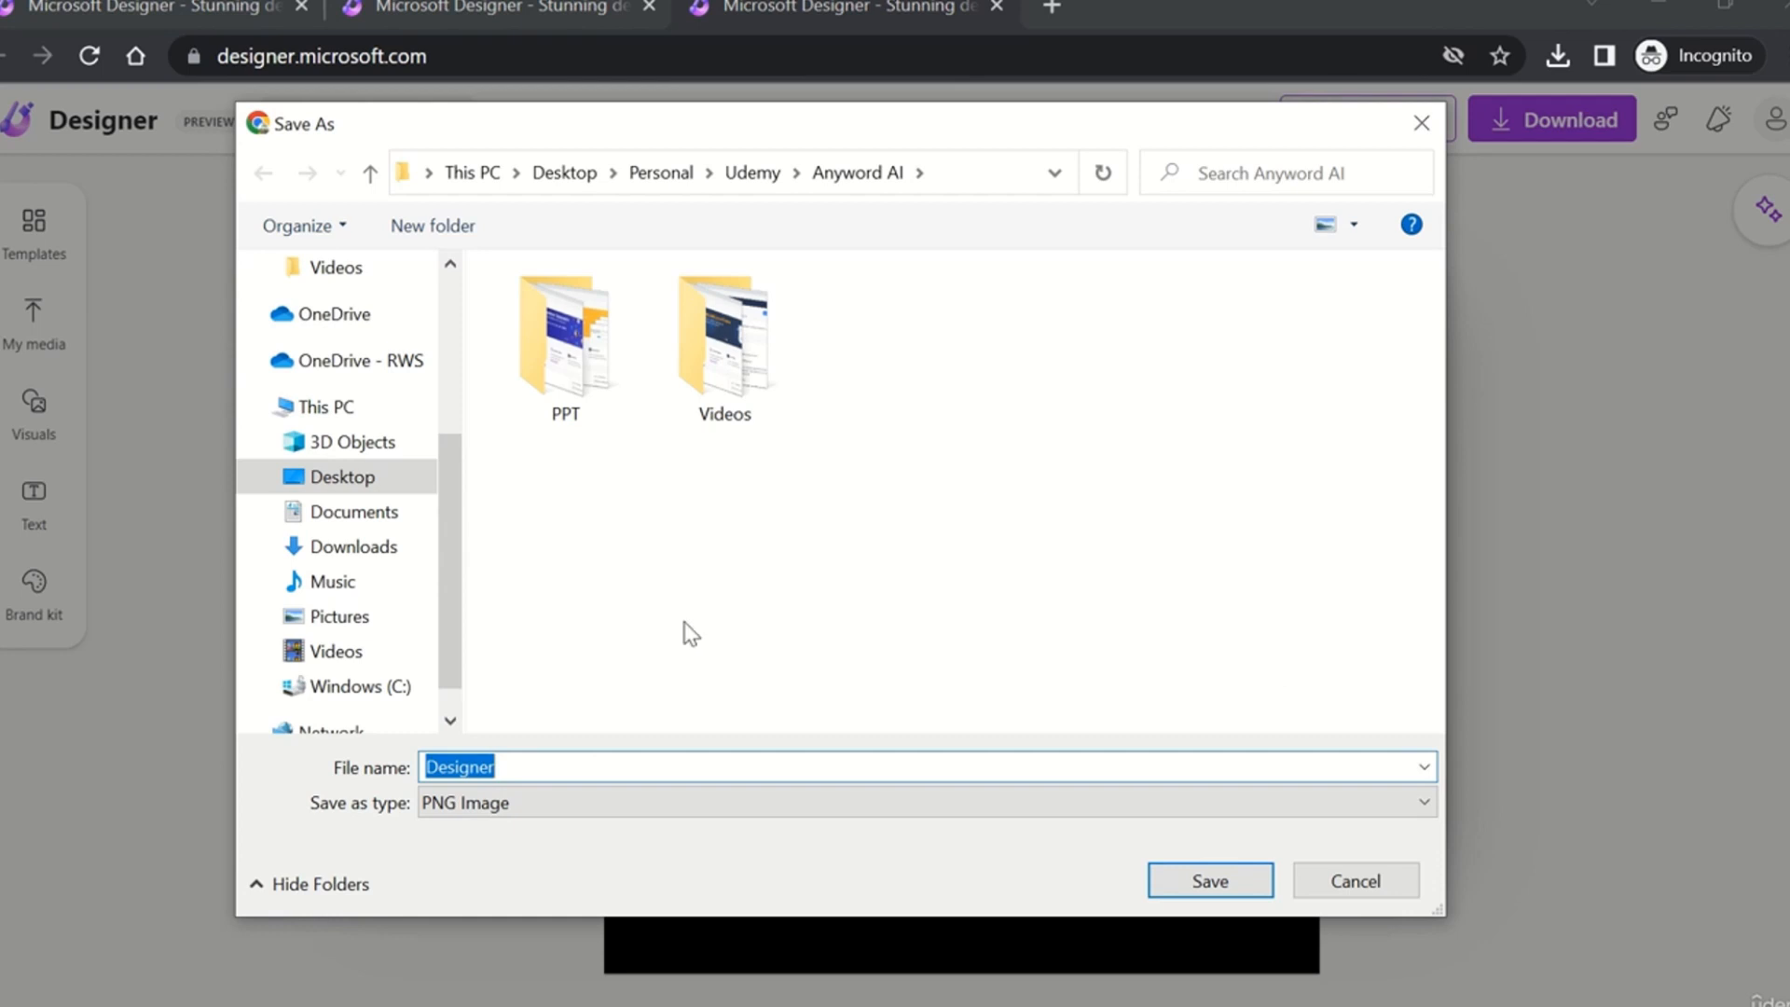
click(1194, 879)
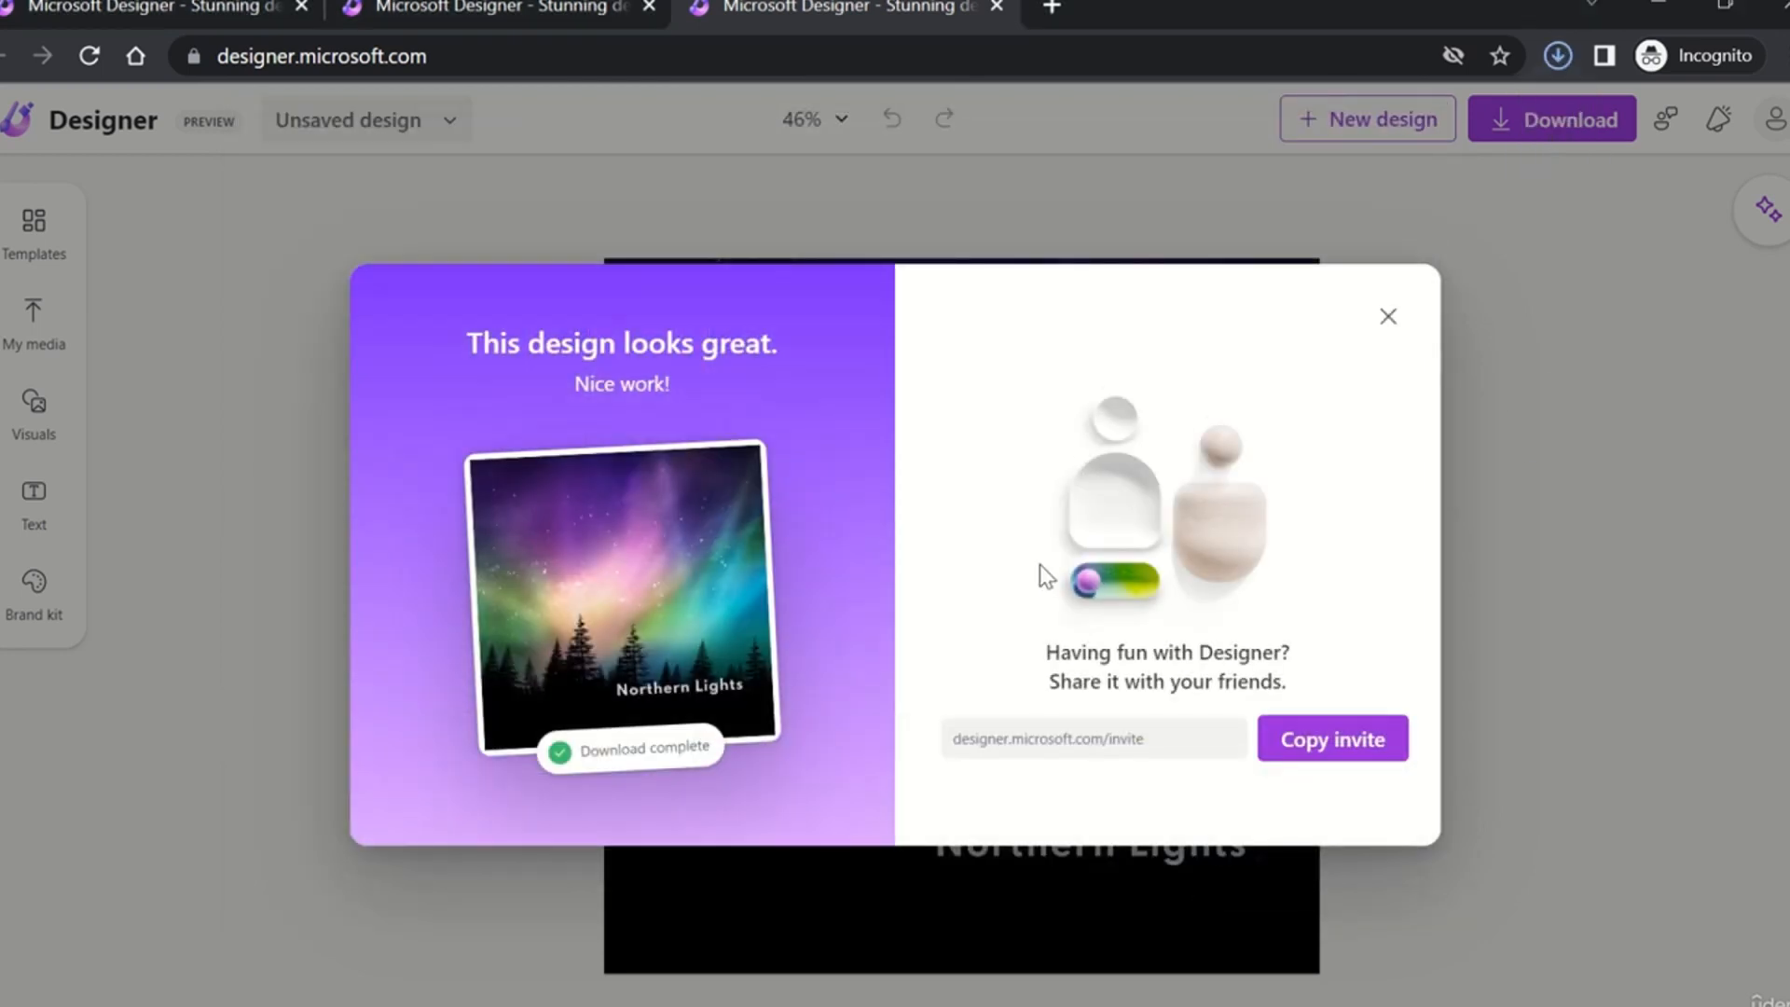
click(1558, 55)
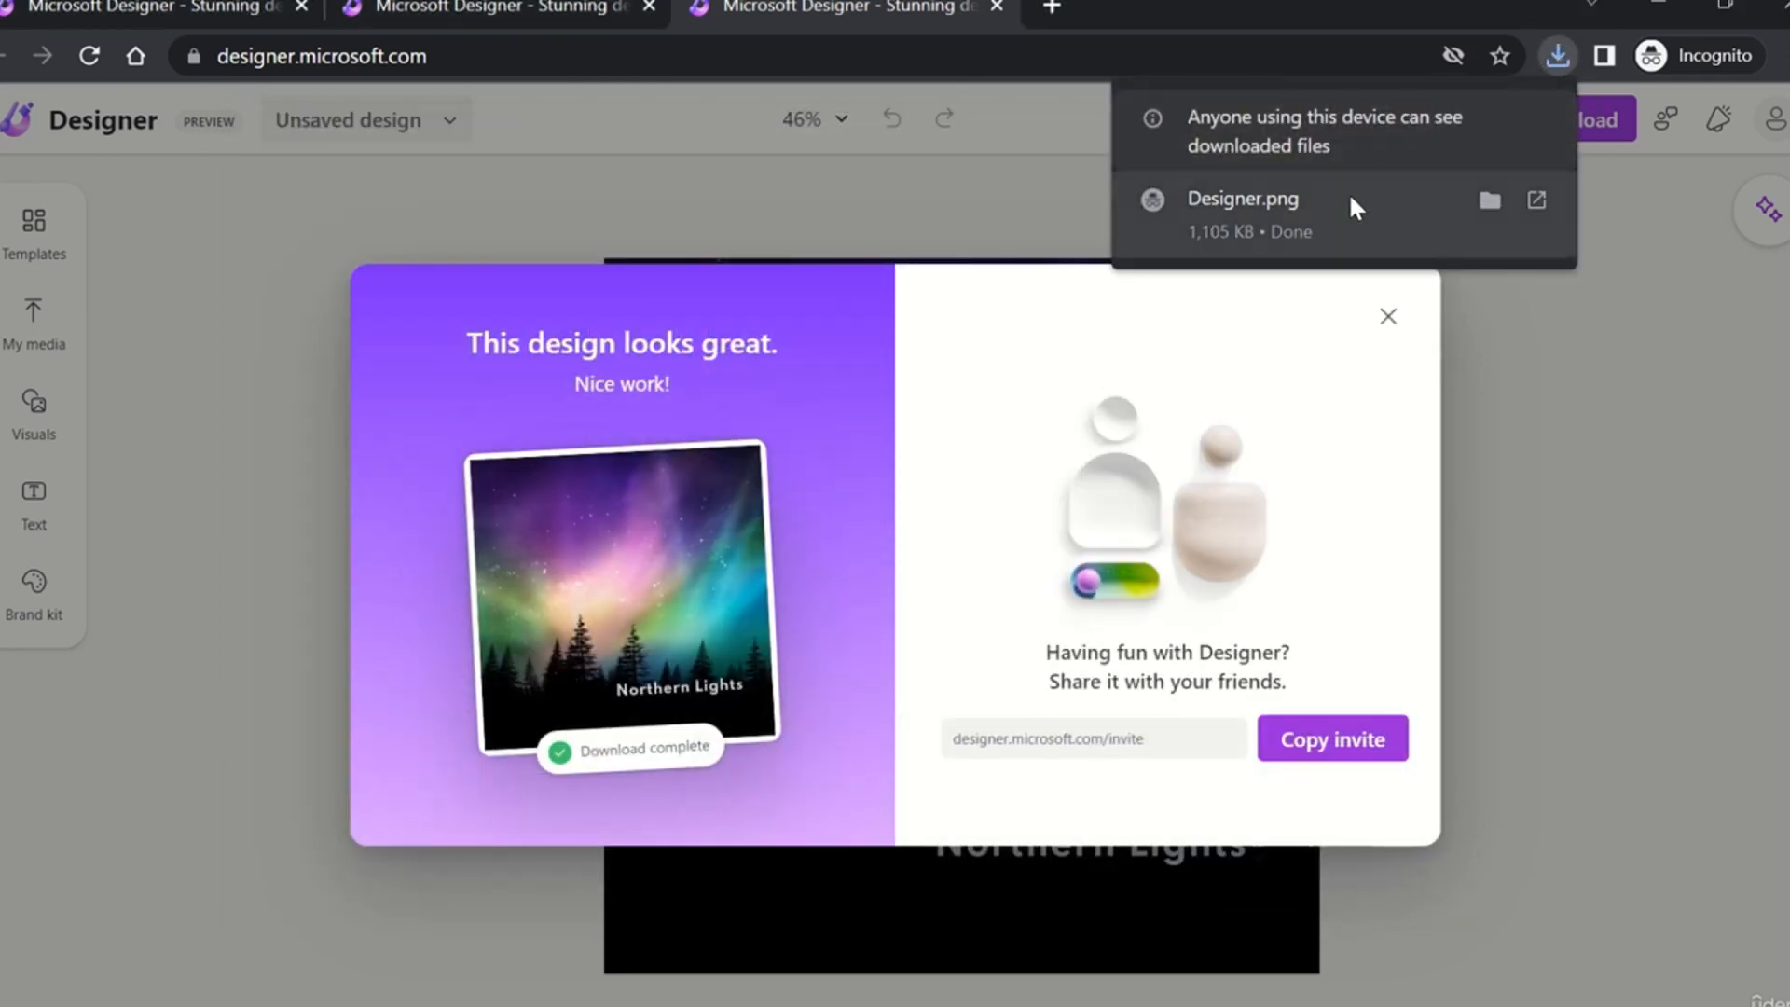
click(1340, 229)
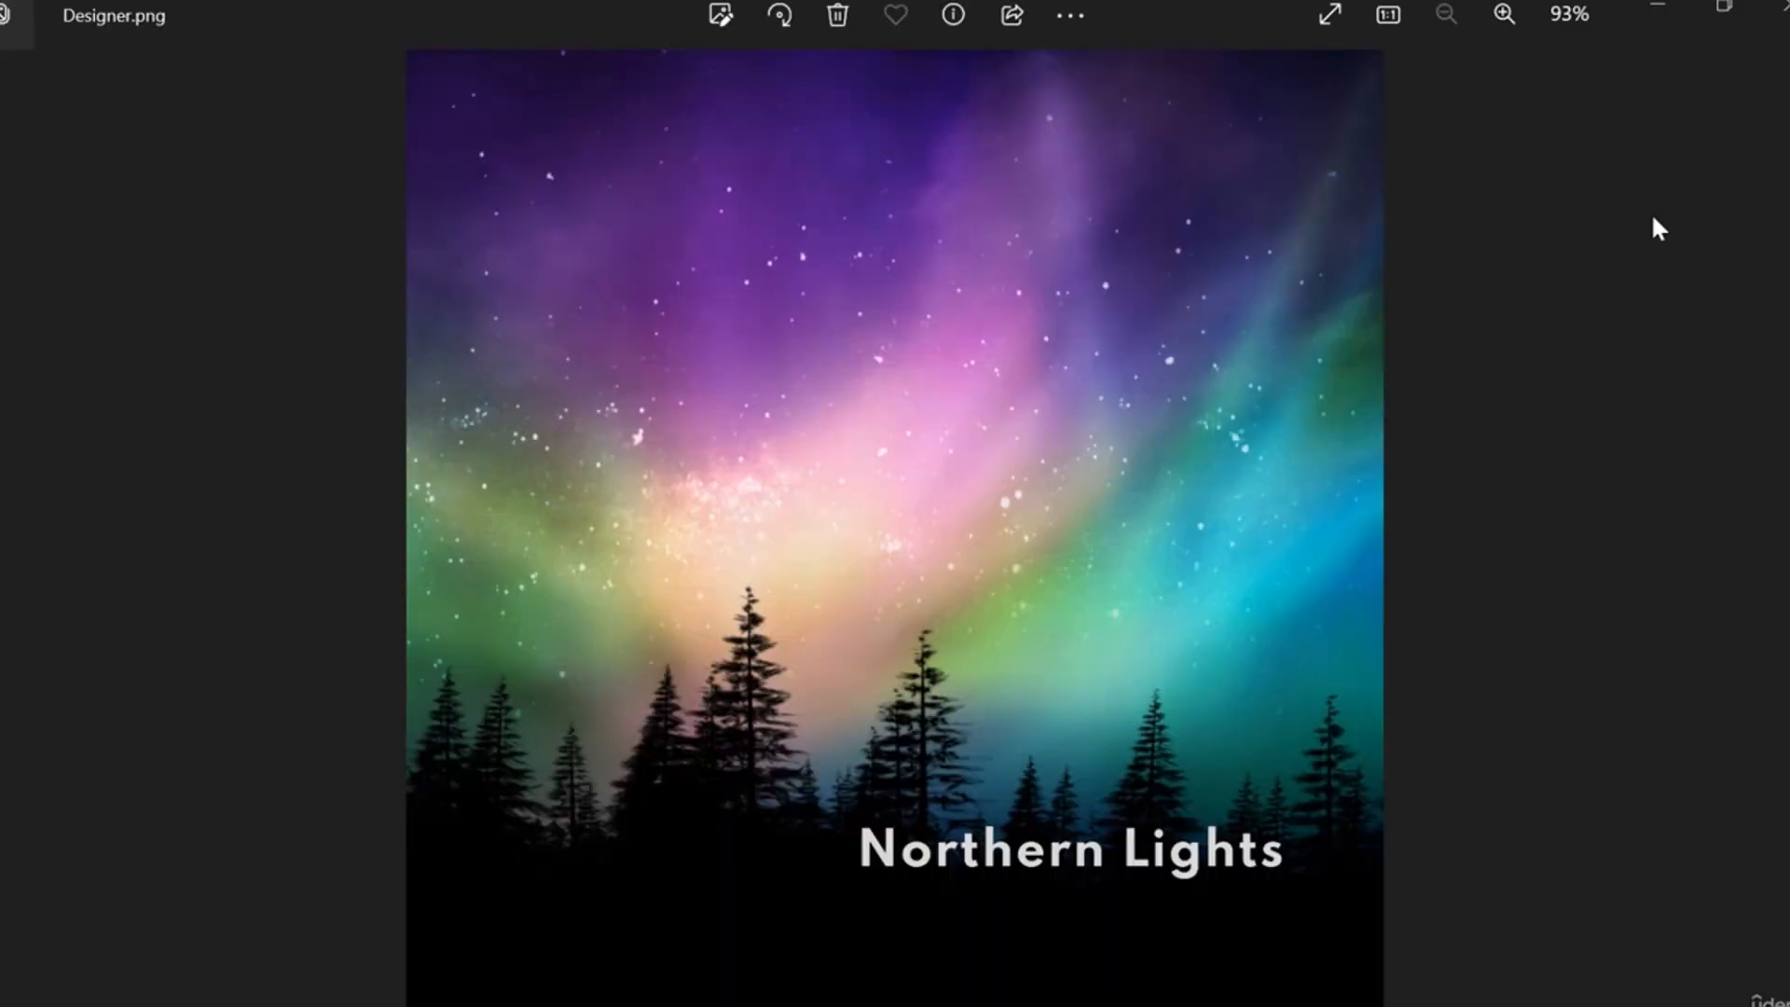
click(1779, 7)
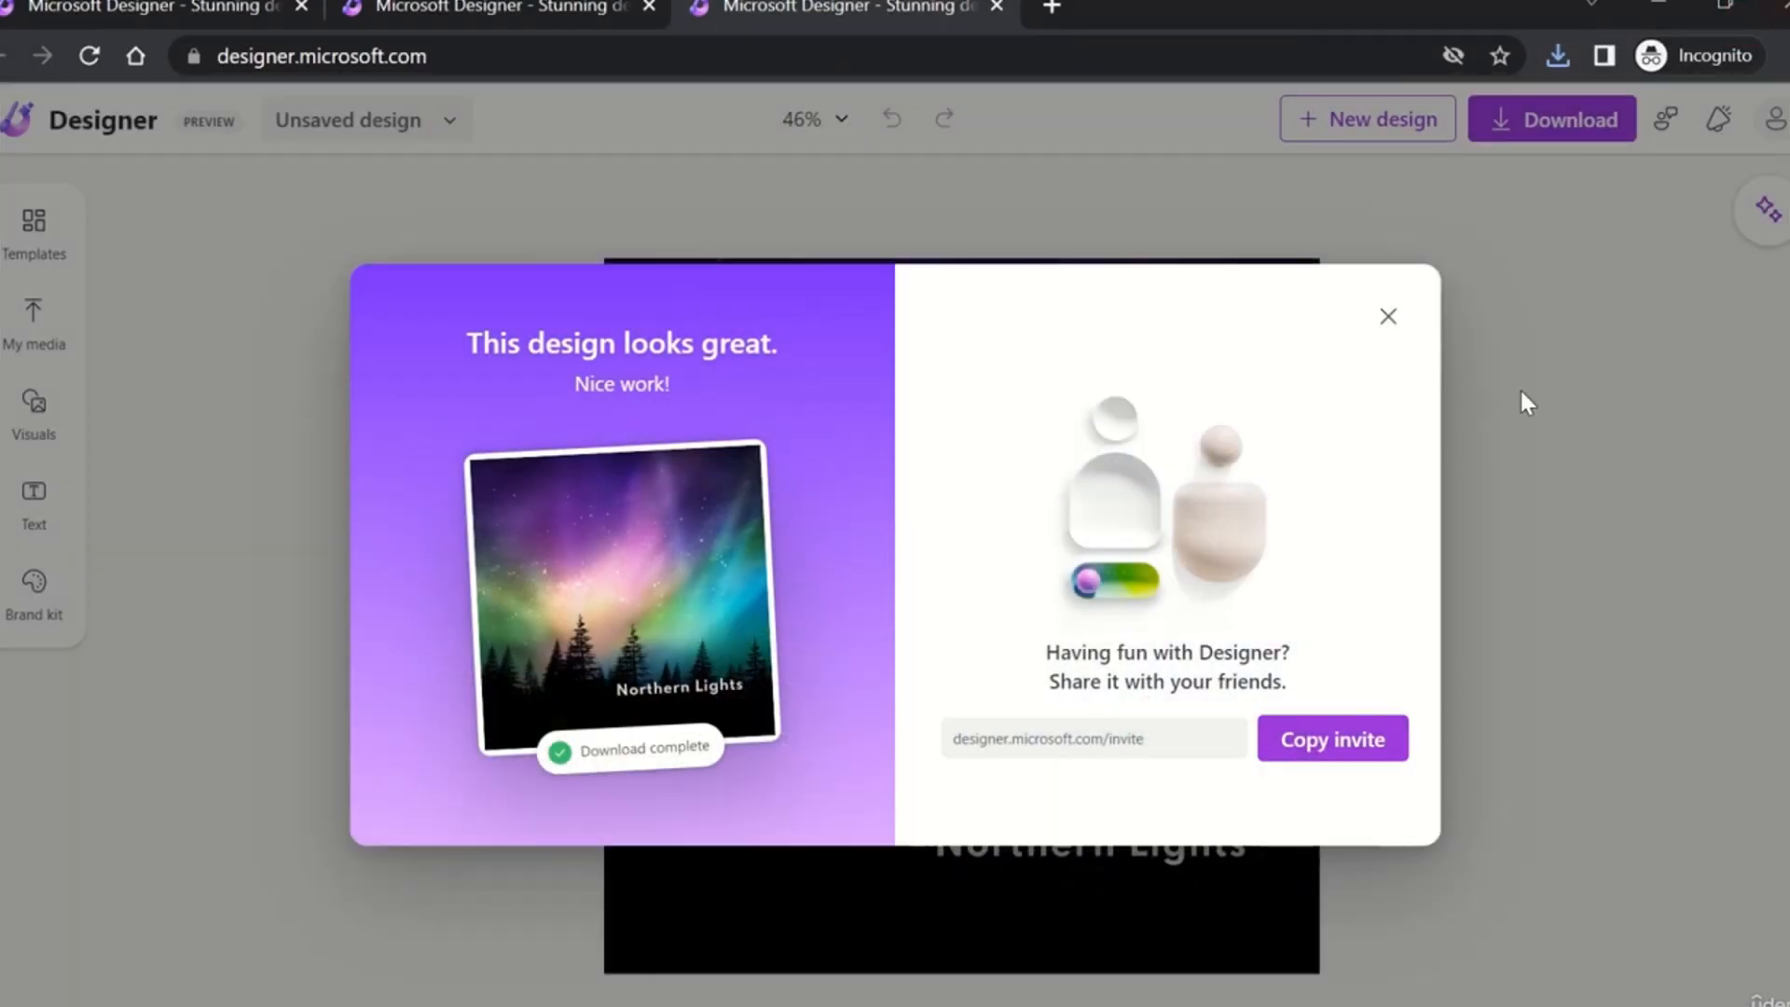
click(1389, 317)
Step: Download the aurora design again as the PNG file Designer (1) with Remove watermark off, and view the saved image
click(1576, 123)
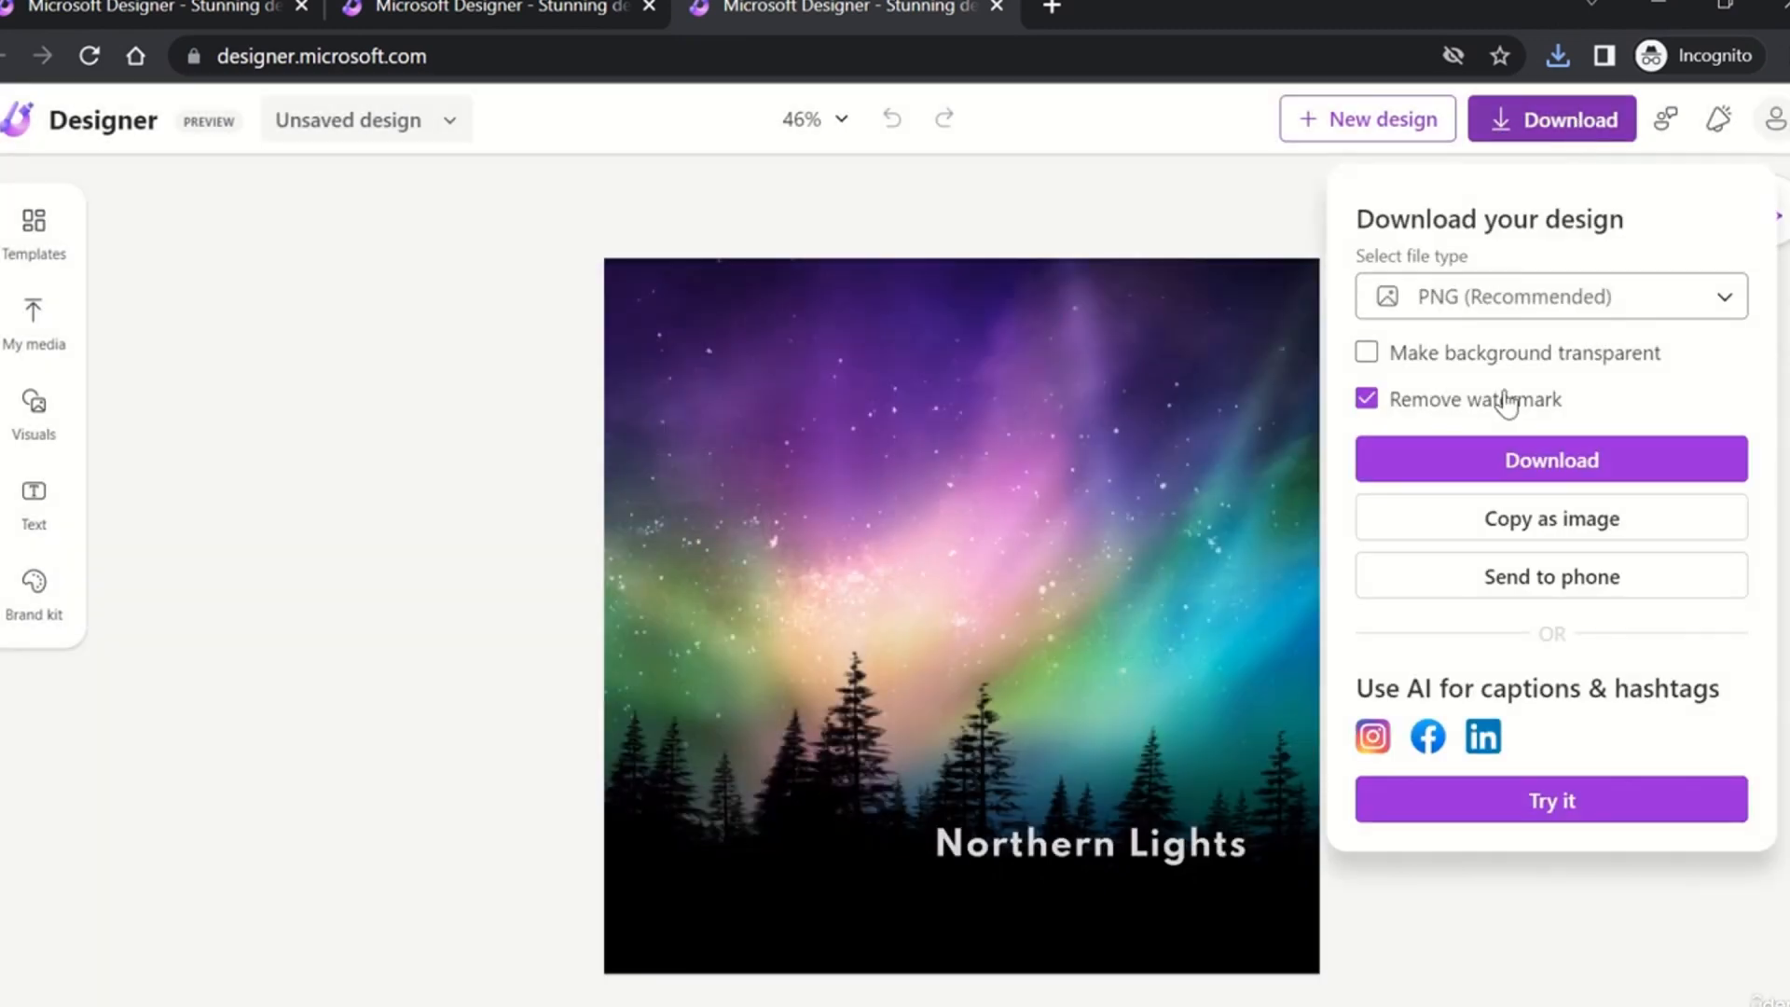
click(1366, 400)
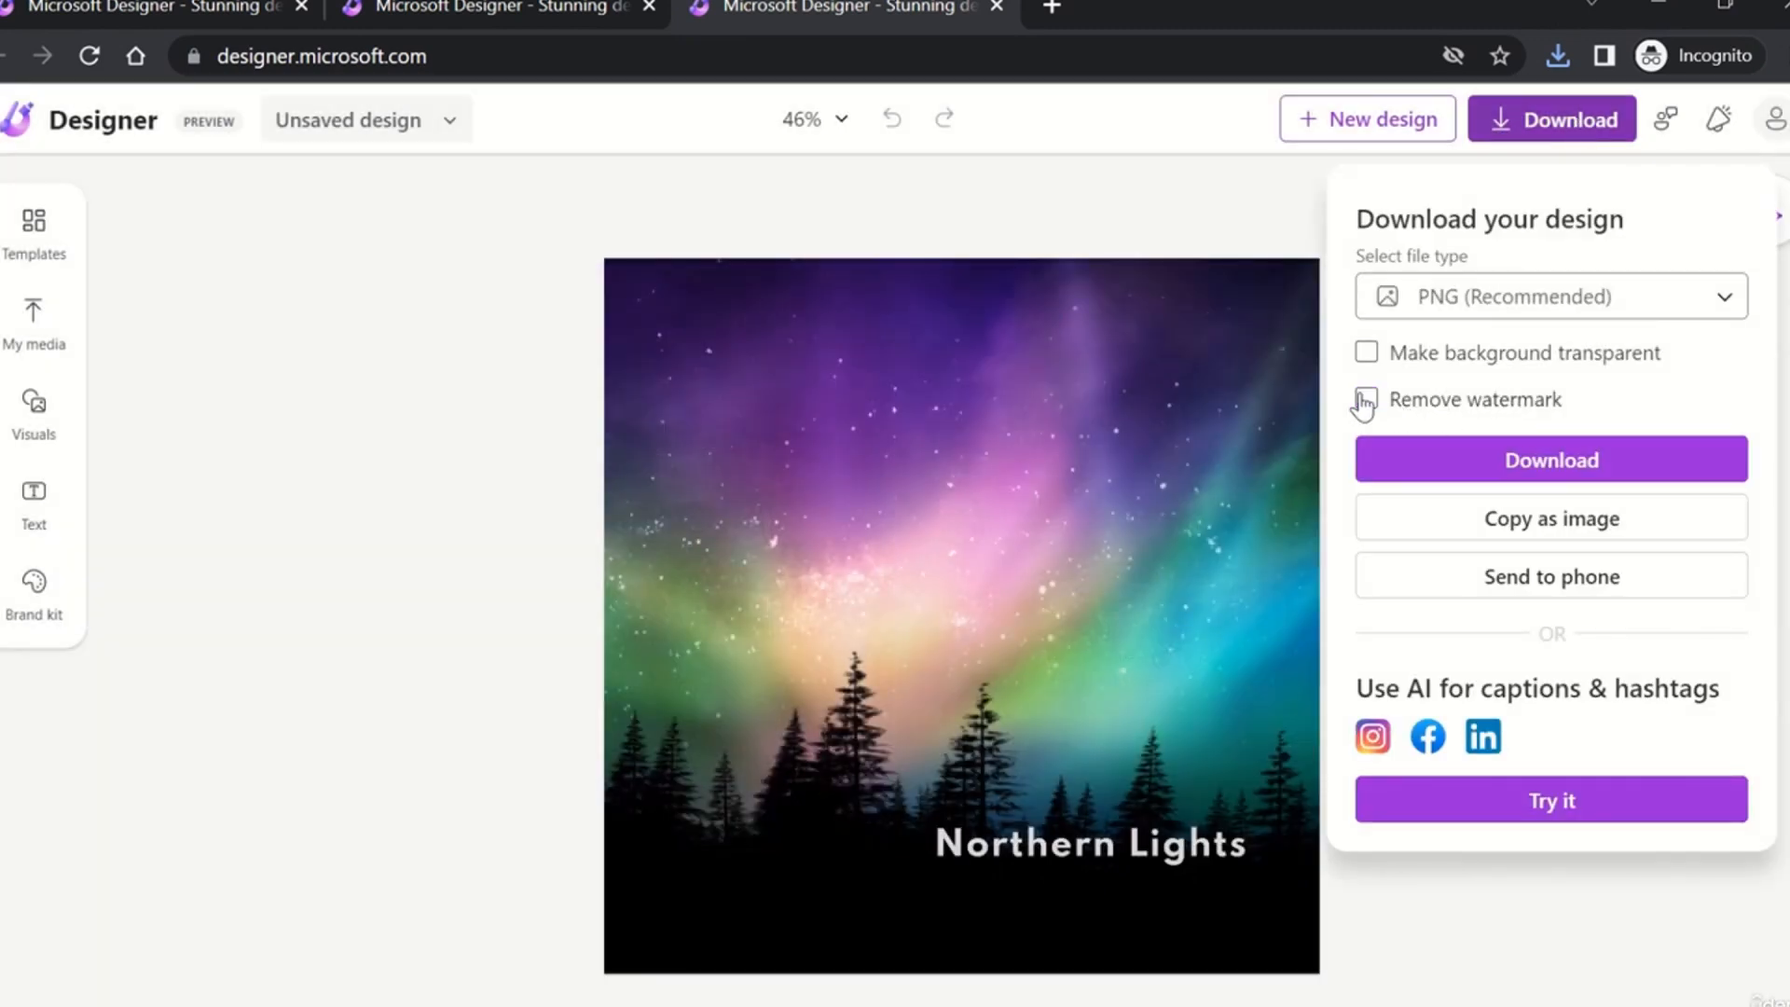
click(1584, 449)
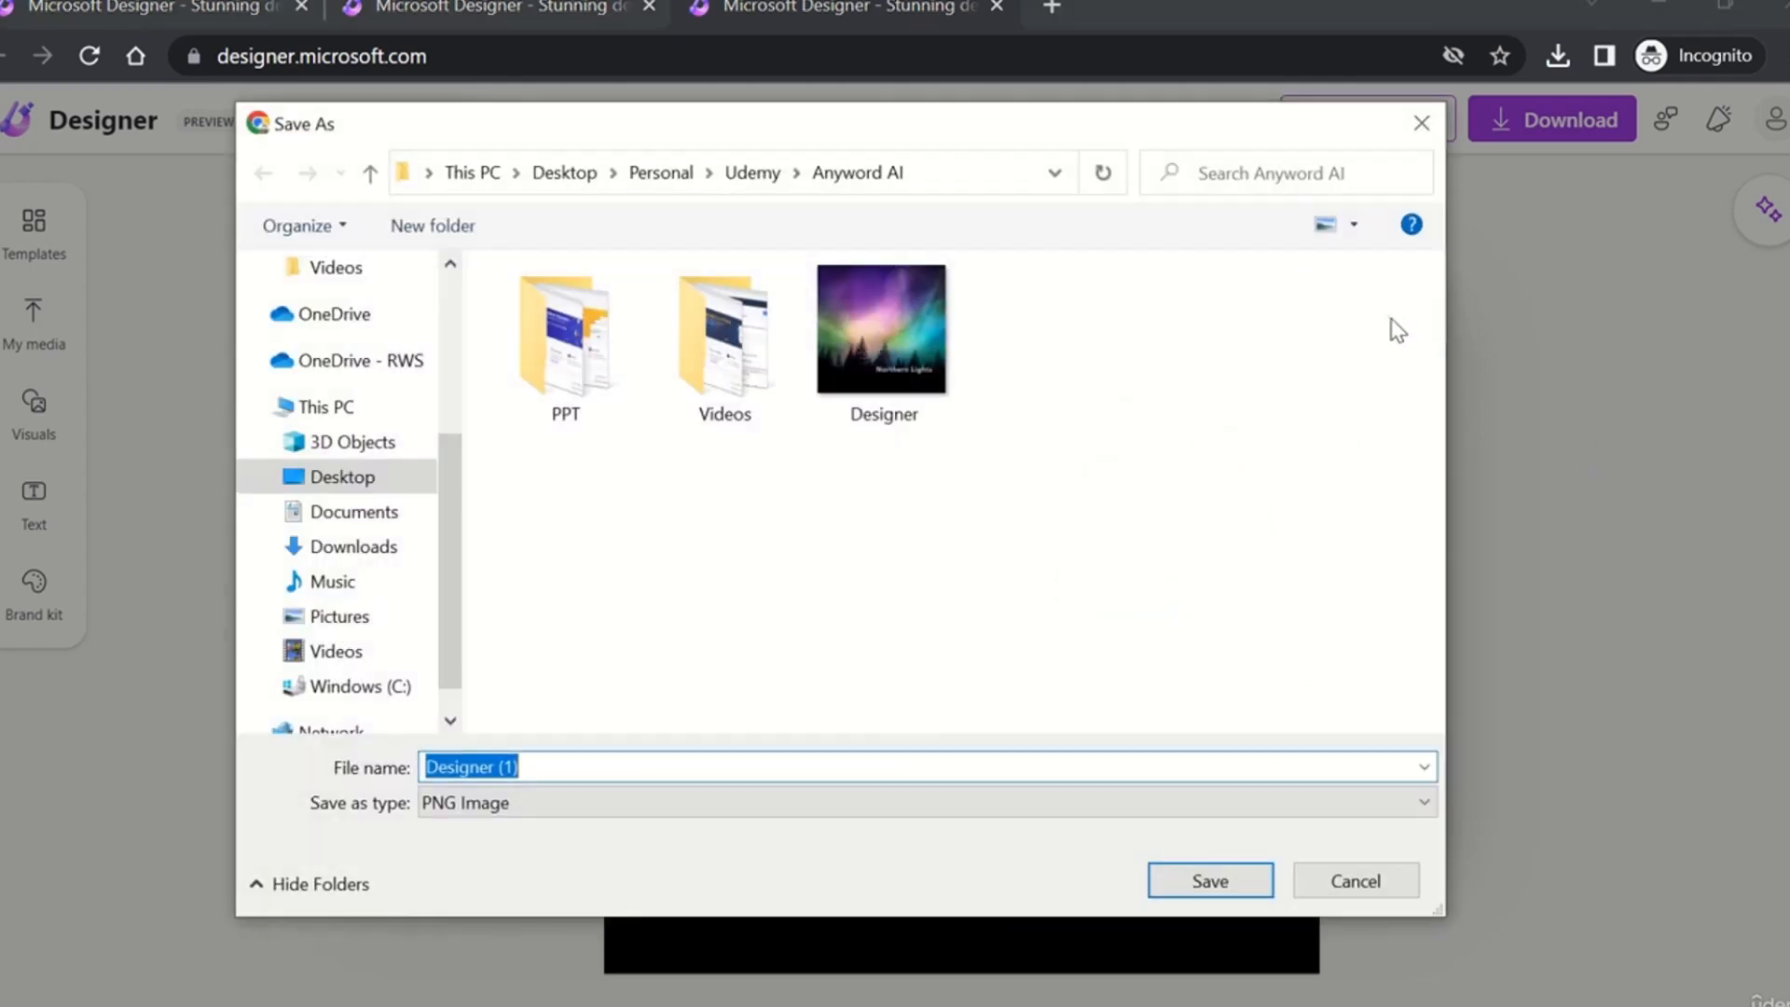
click(1220, 886)
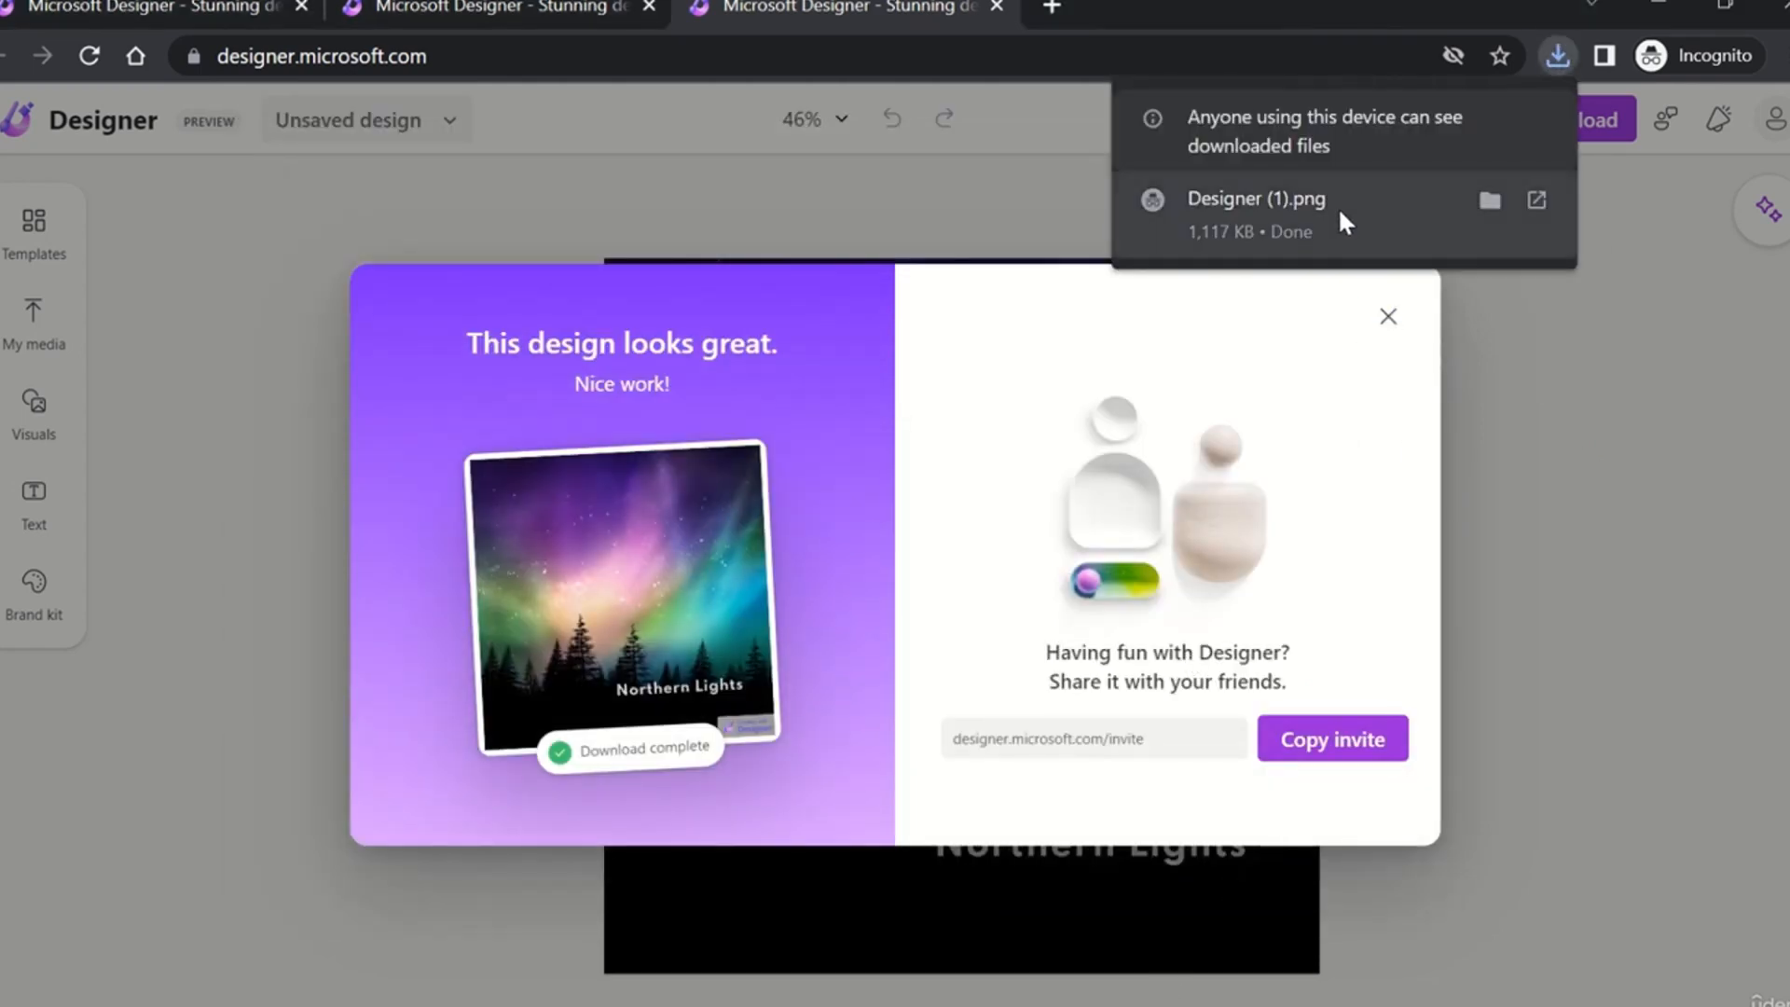
click(1334, 206)
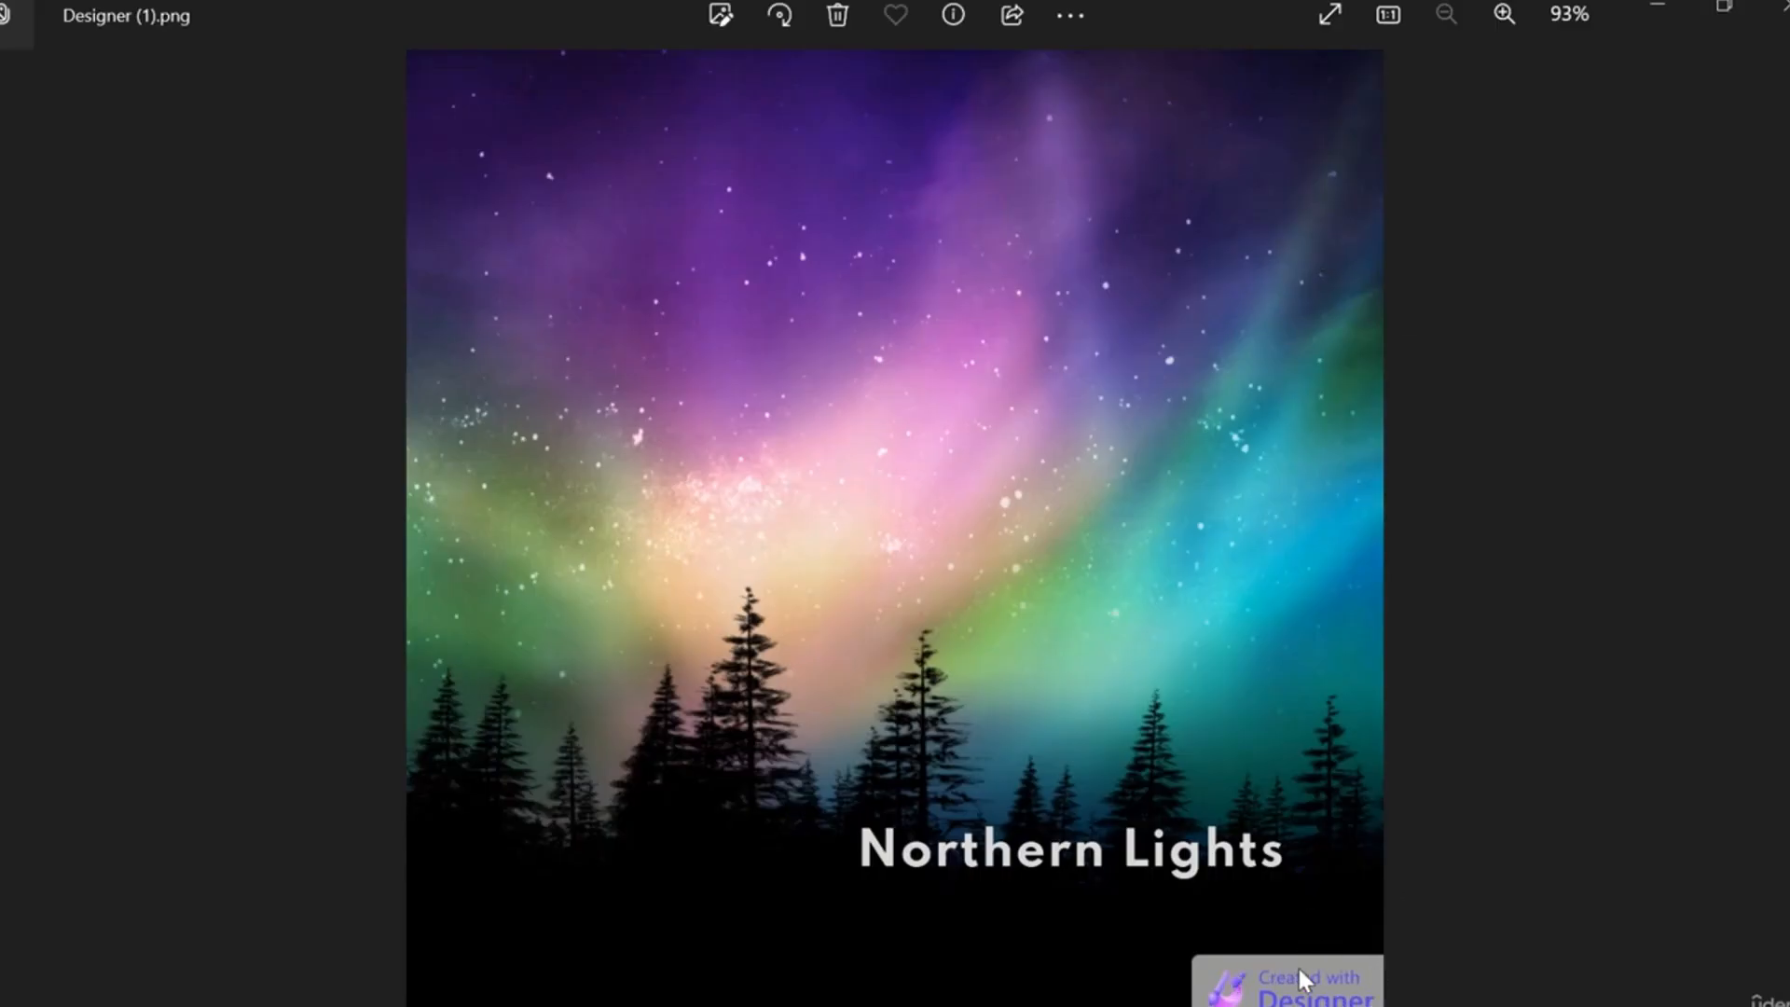
click(1783, 8)
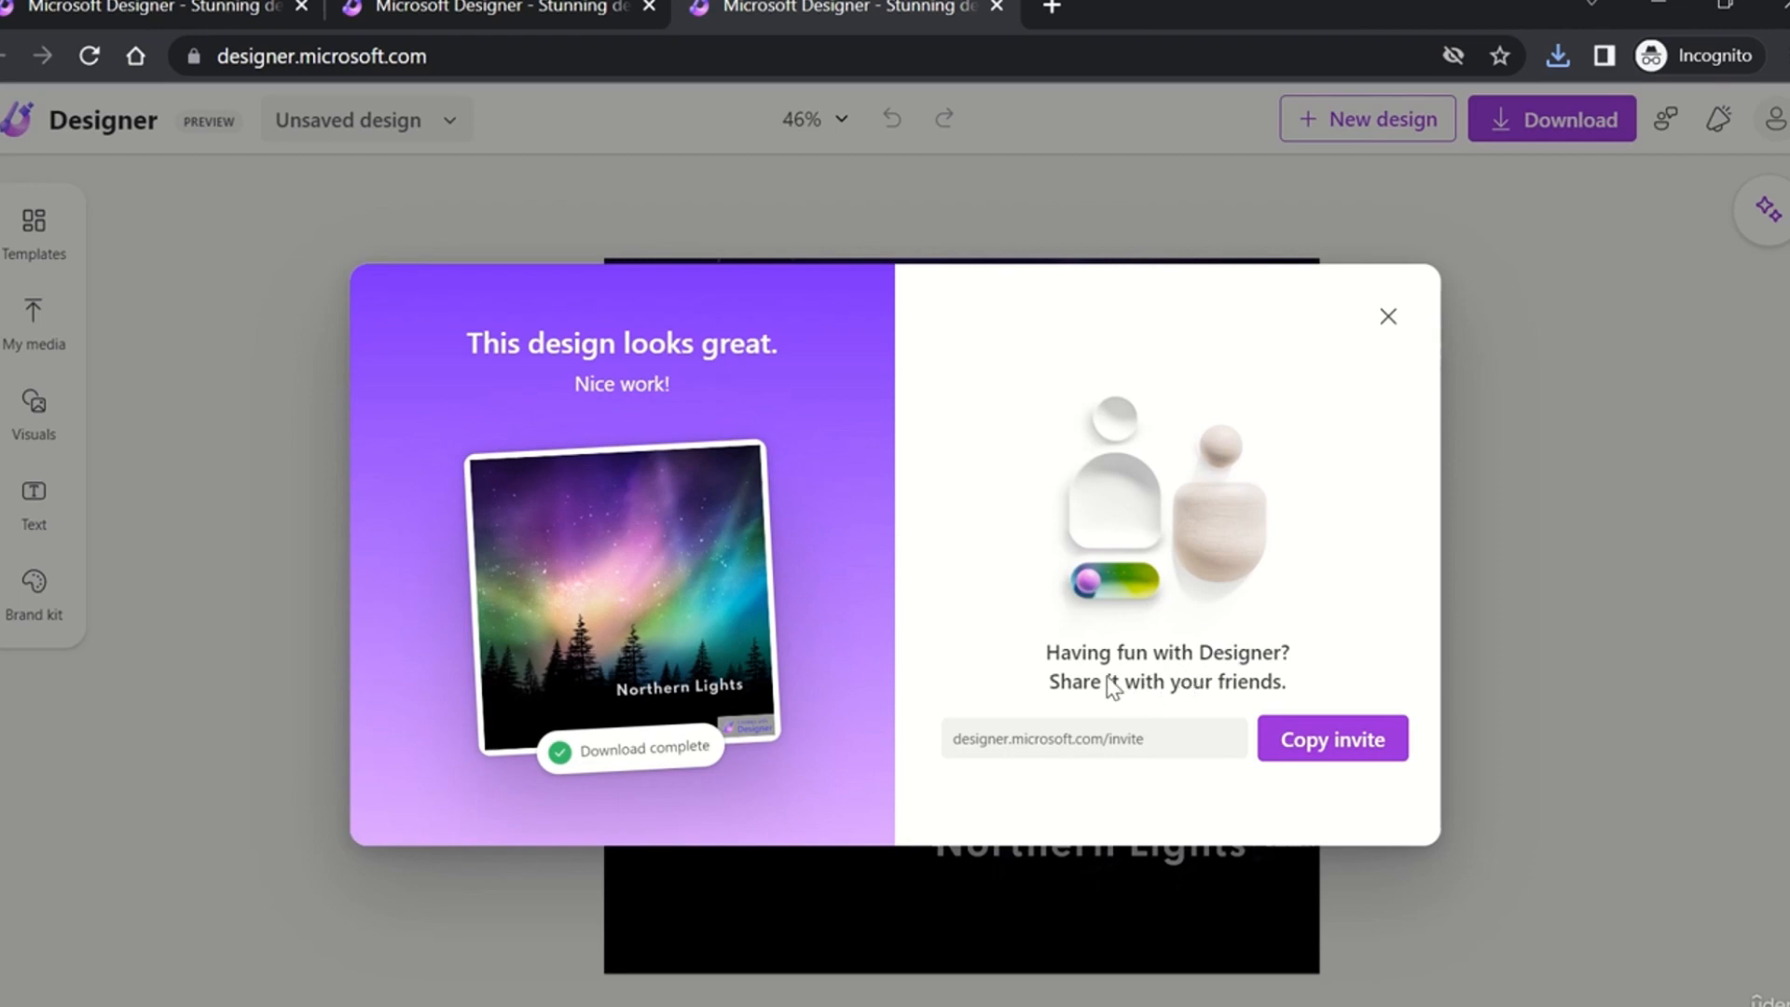
Step: Copy the Designer invite and try the copied text in the address field of a temporary browser tab
click(1315, 746)
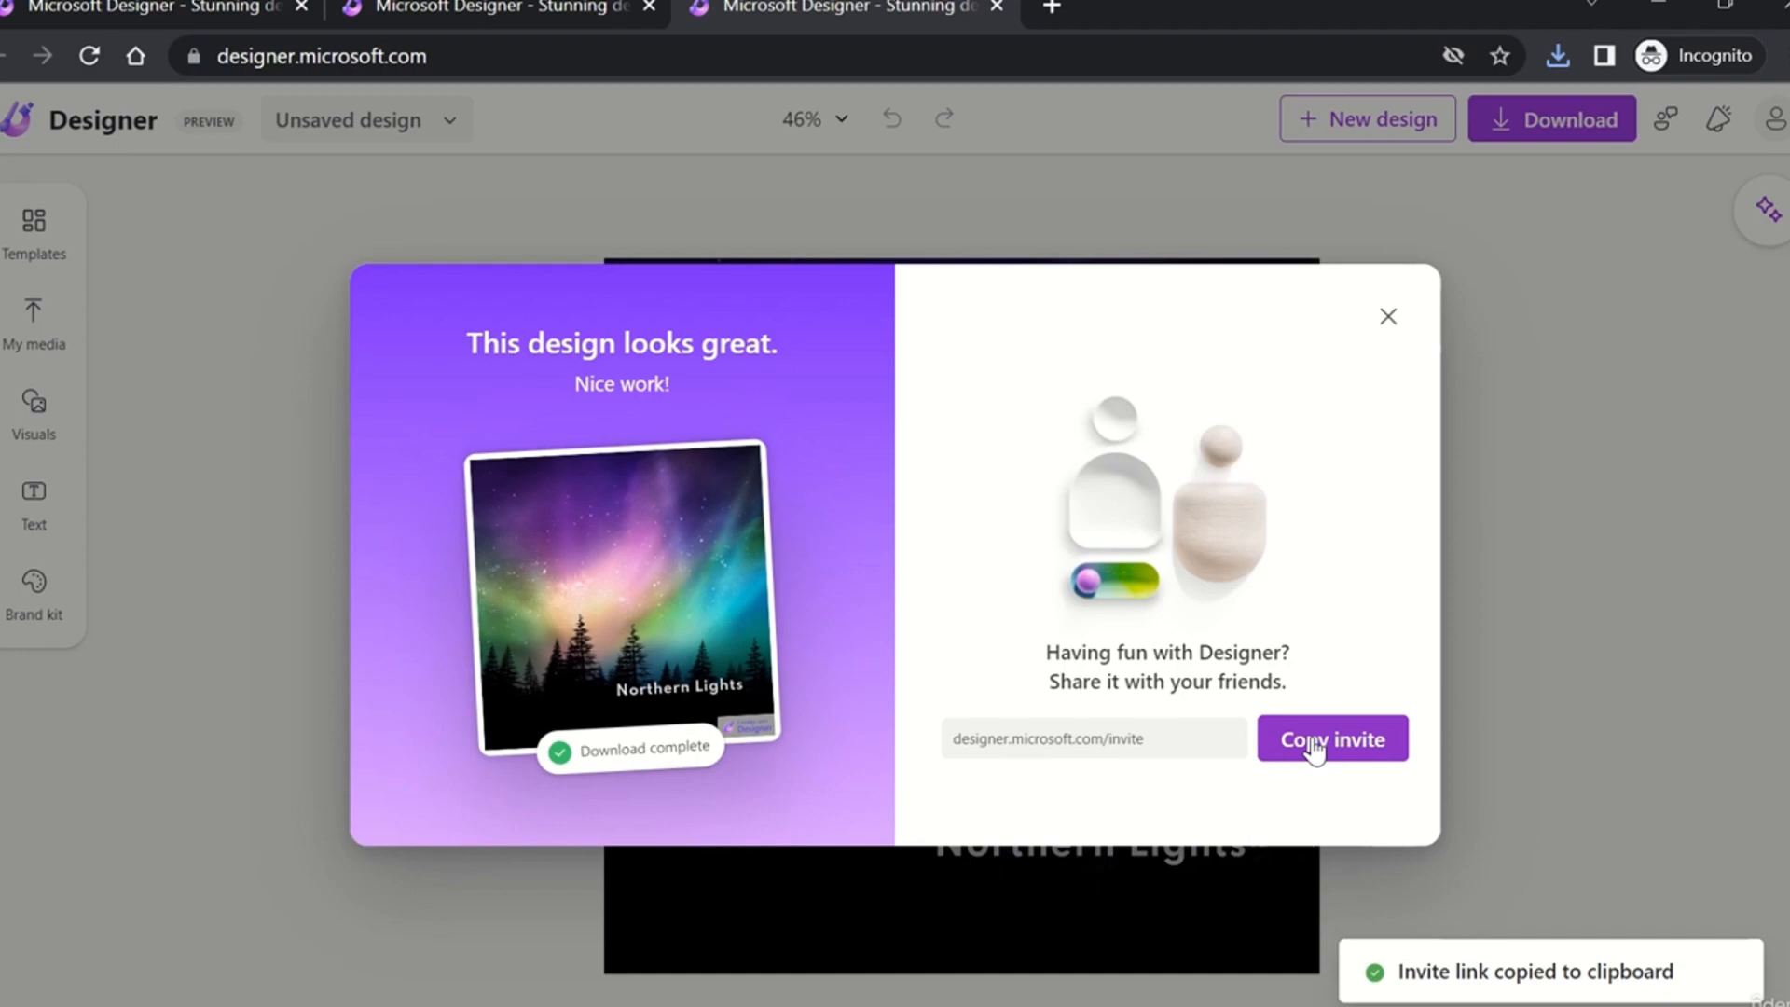
click(1388, 317)
click(1052, 7)
key(ctrl+v)
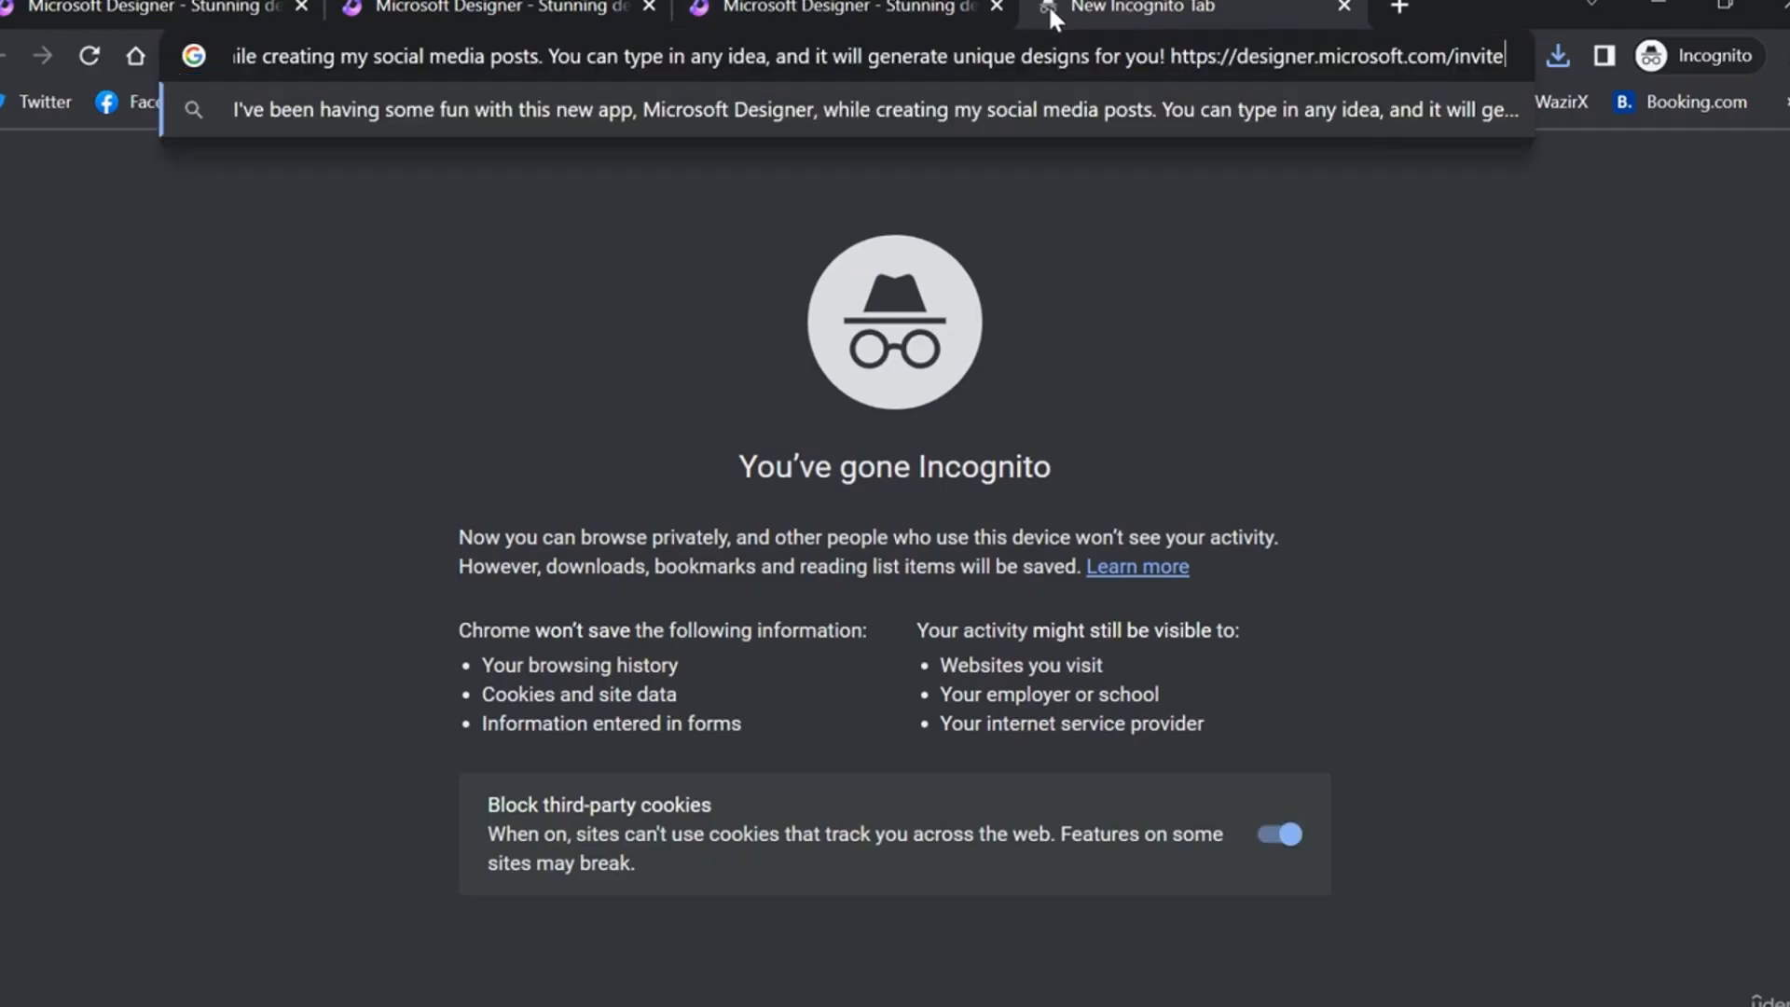
key(Return)
click(1344, 7)
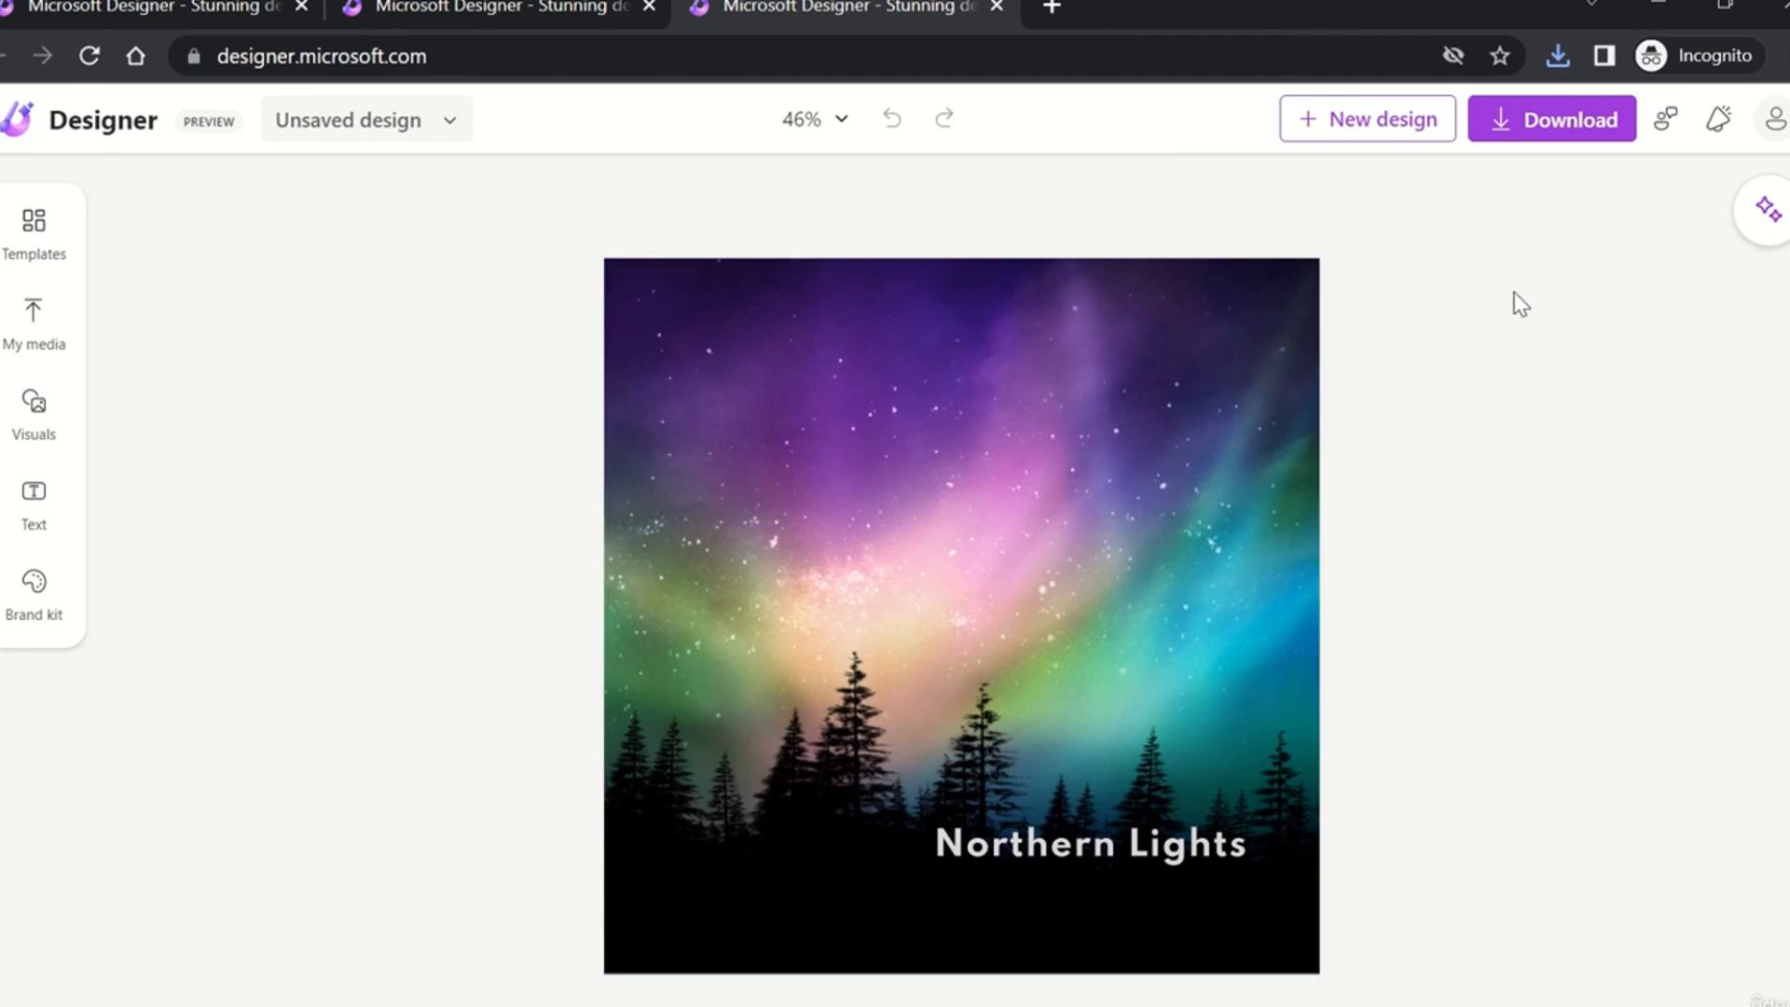
Step: Paste the copied invite into another new browser tab to read its message, and close that tab
click(1052, 6)
key(ctrl+v)
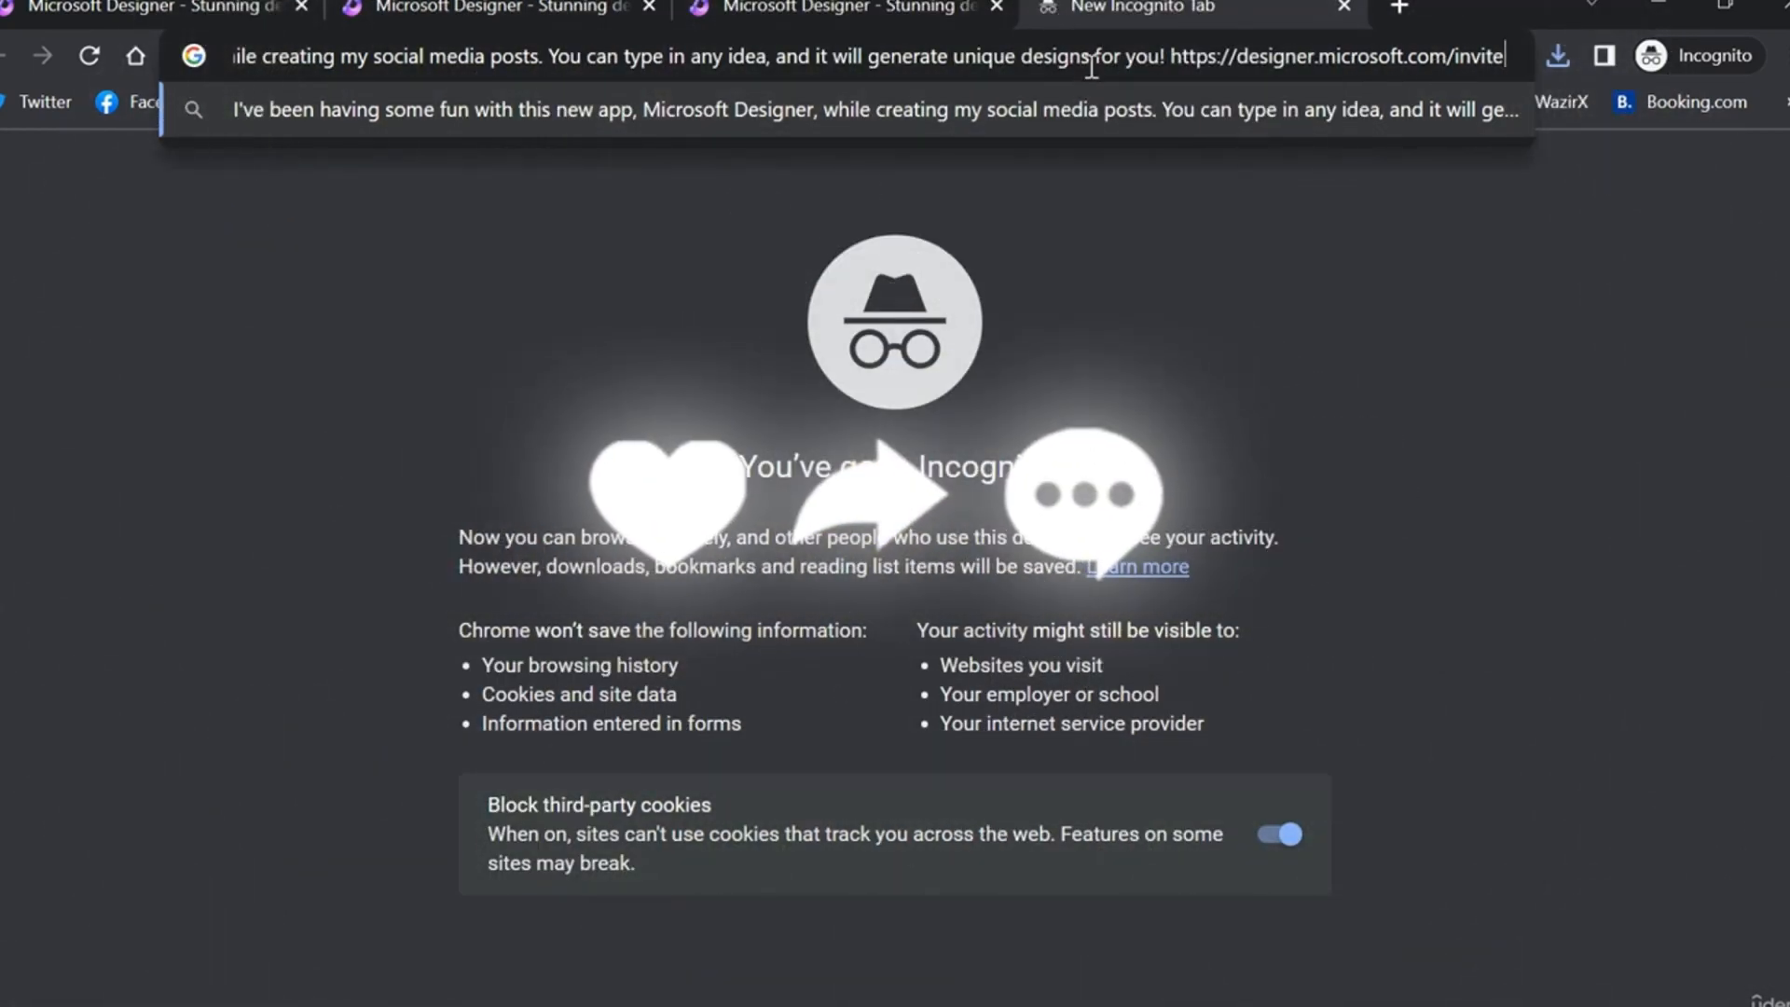
click(1346, 6)
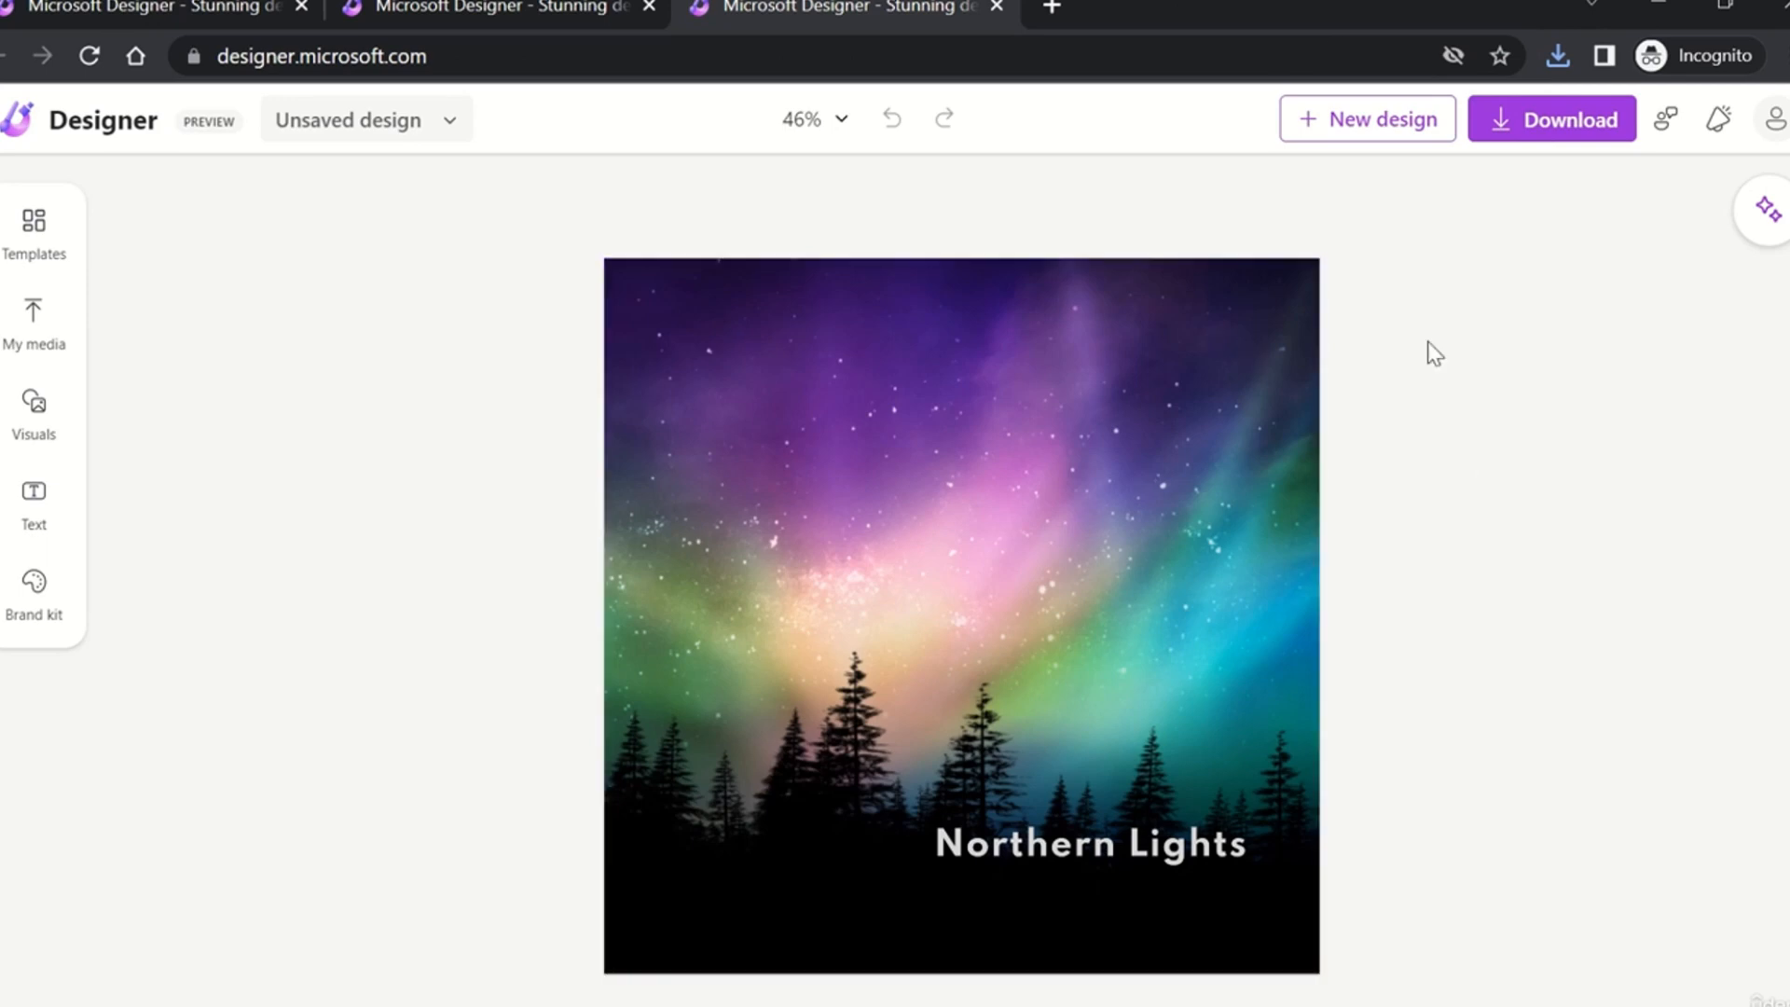